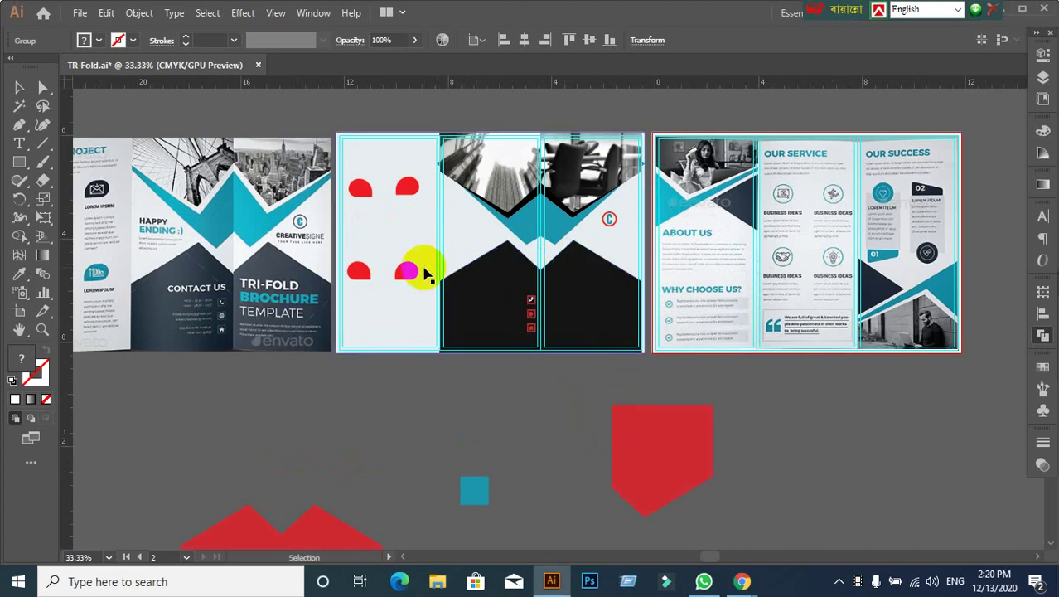
Step: Pan across the artboards to show the left spread and deselect the group
drag(407, 267, 499, 260)
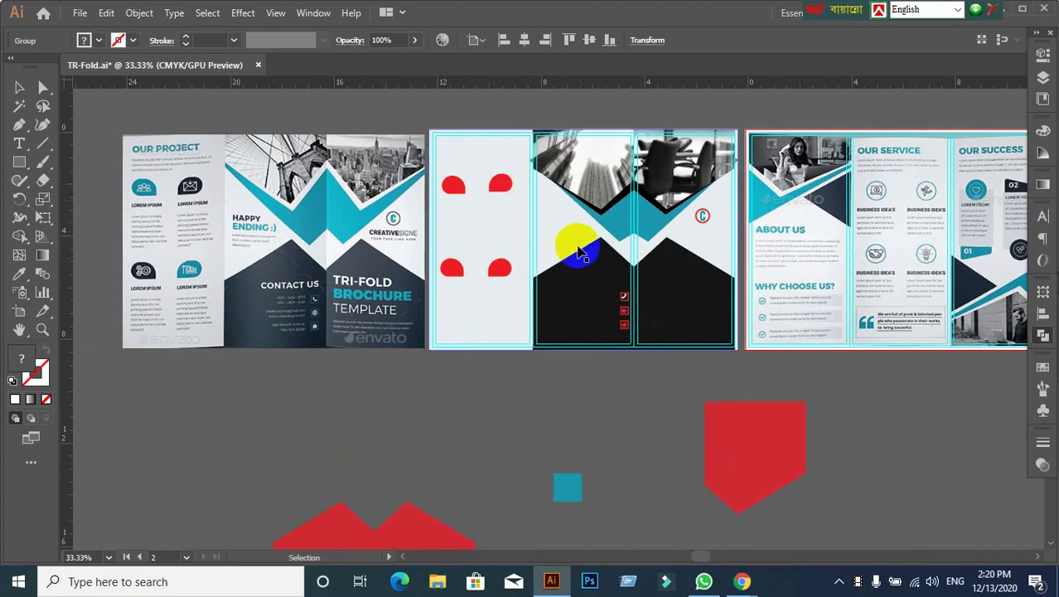
drag(581, 272, 453, 271)
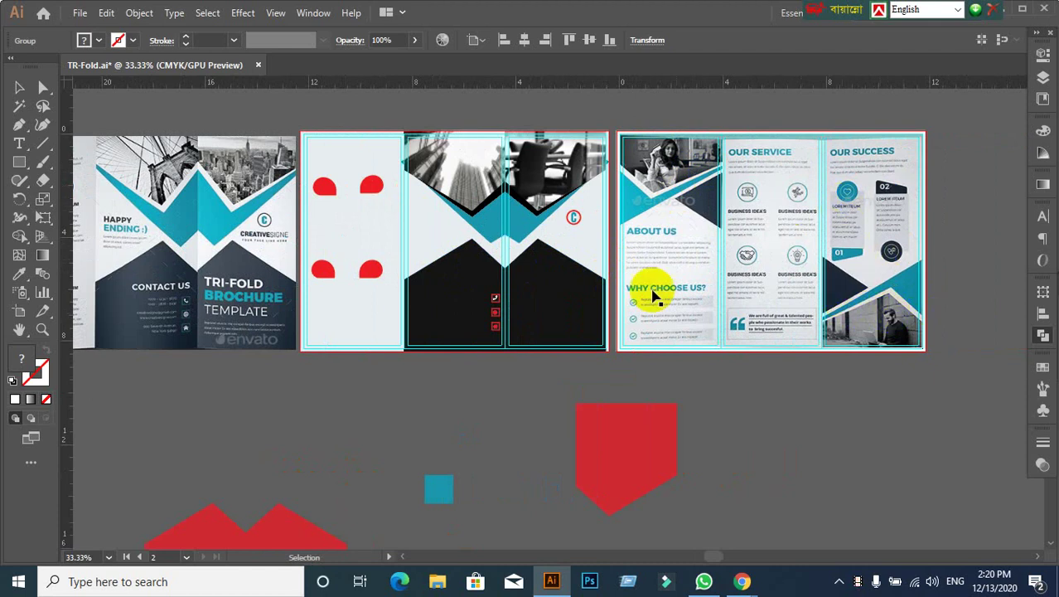
scroll(395, 296, up, 1)
drag(385, 289, 503, 295)
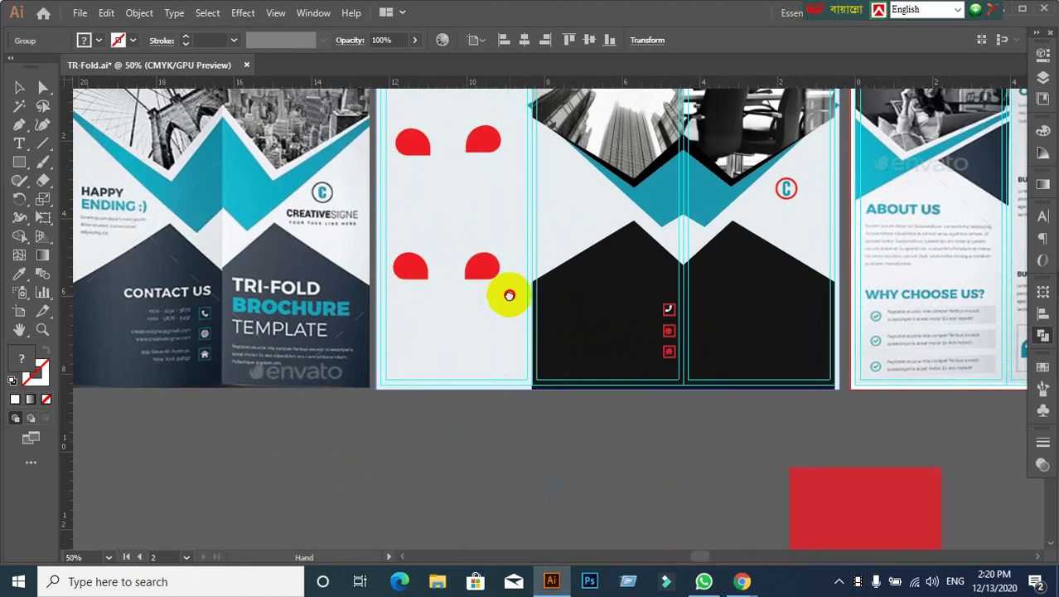
scroll(497, 290, down, 1)
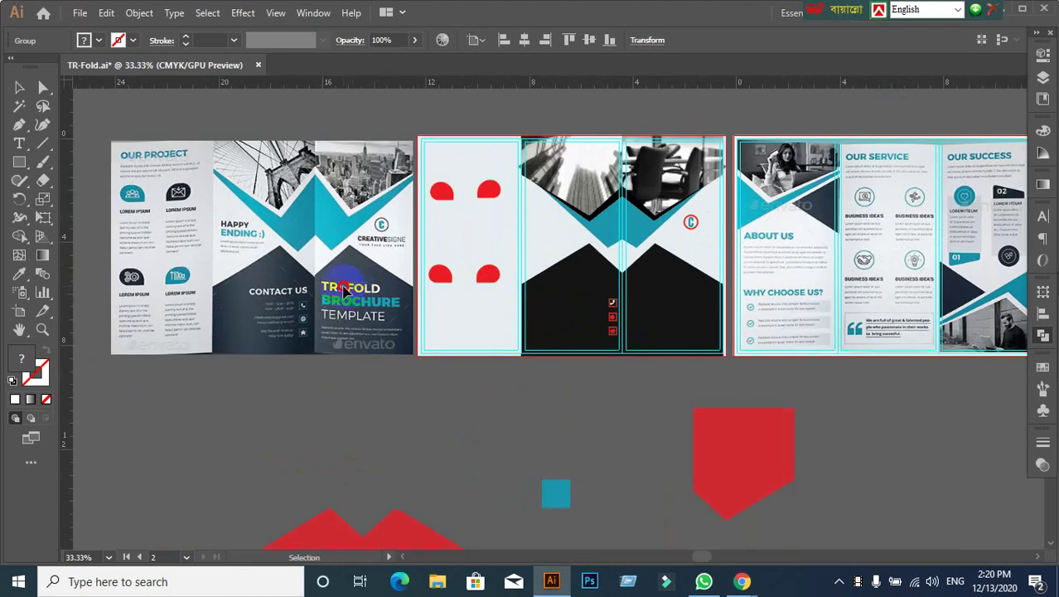
key(ctrl+shift+a)
drag(650, 326, 609, 315)
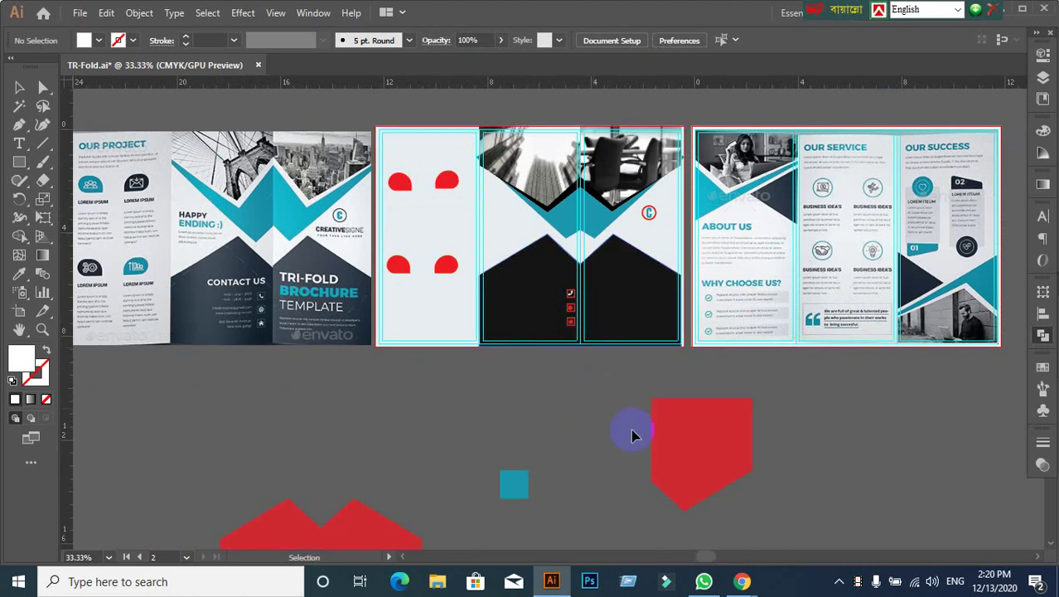
Step: Admit the waiting participant to the video call, then return to the brochure
click(744, 583)
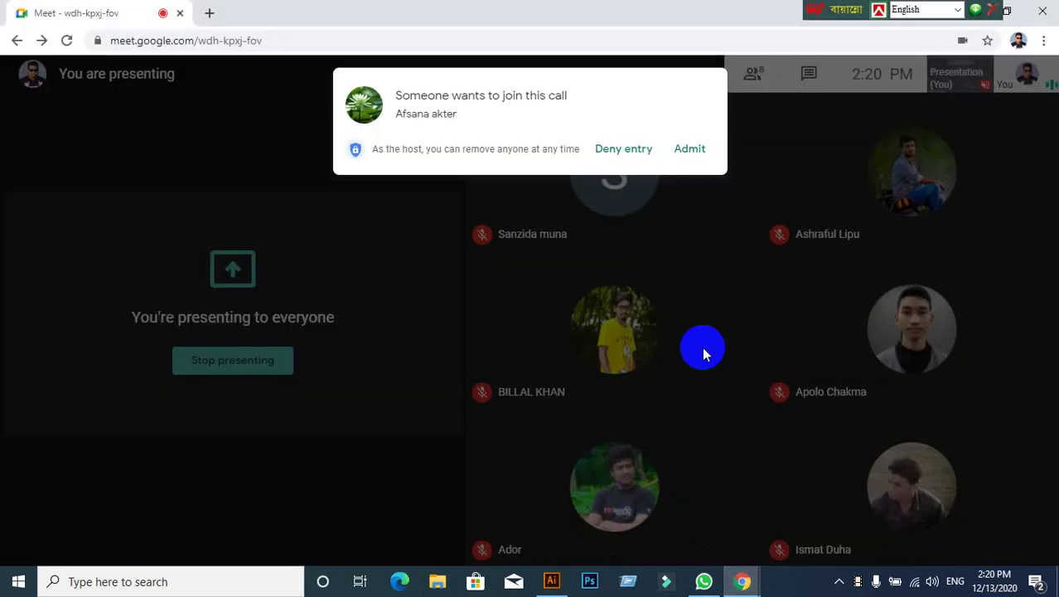
click(711, 163)
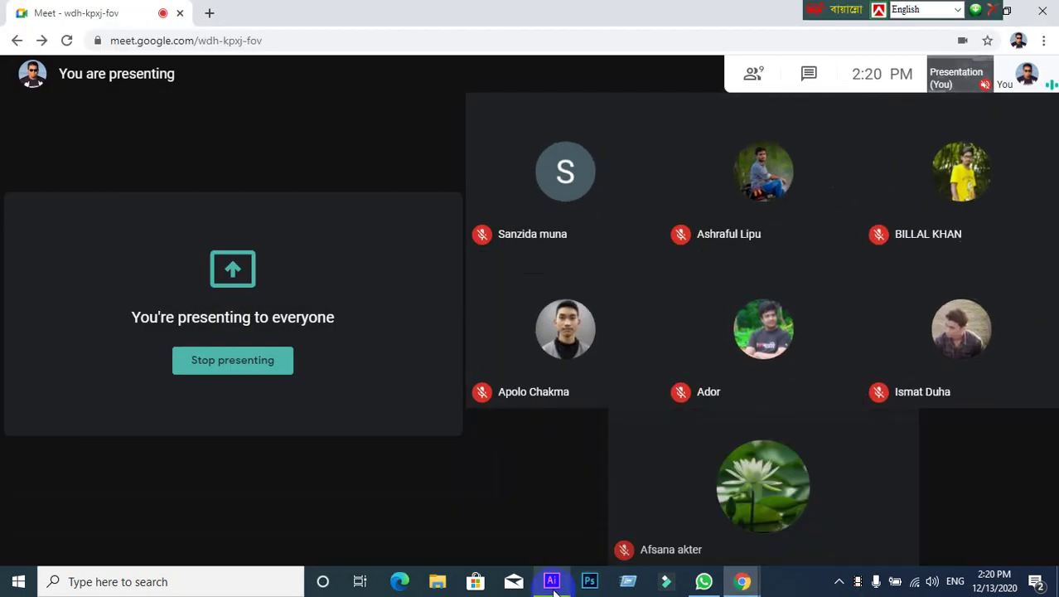
click(551, 581)
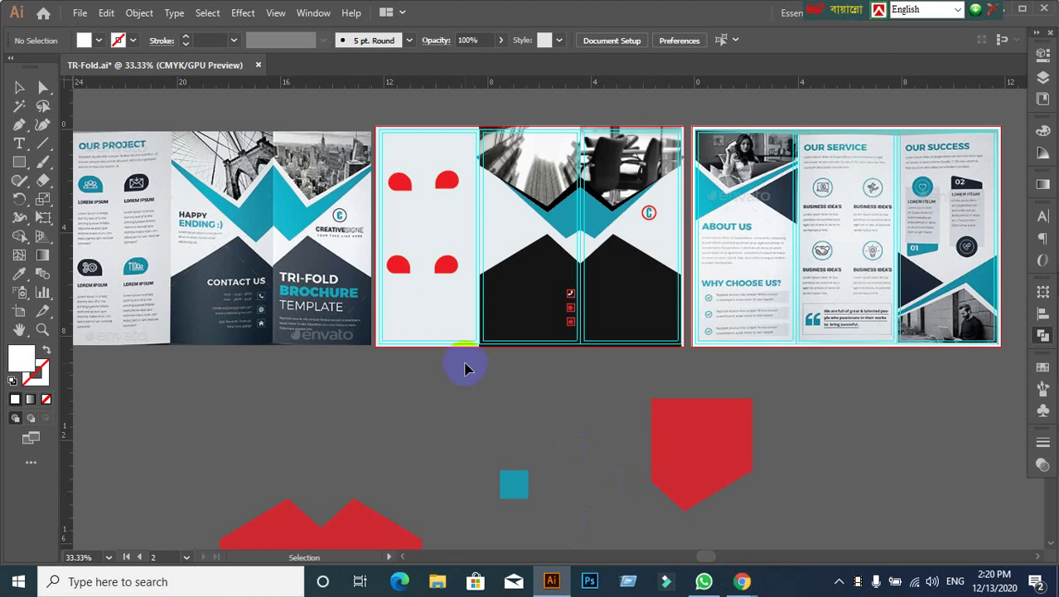
Step: On the inside spread, nudge the blue chevron band and black chevron shape down one arrow step each
click(418, 217)
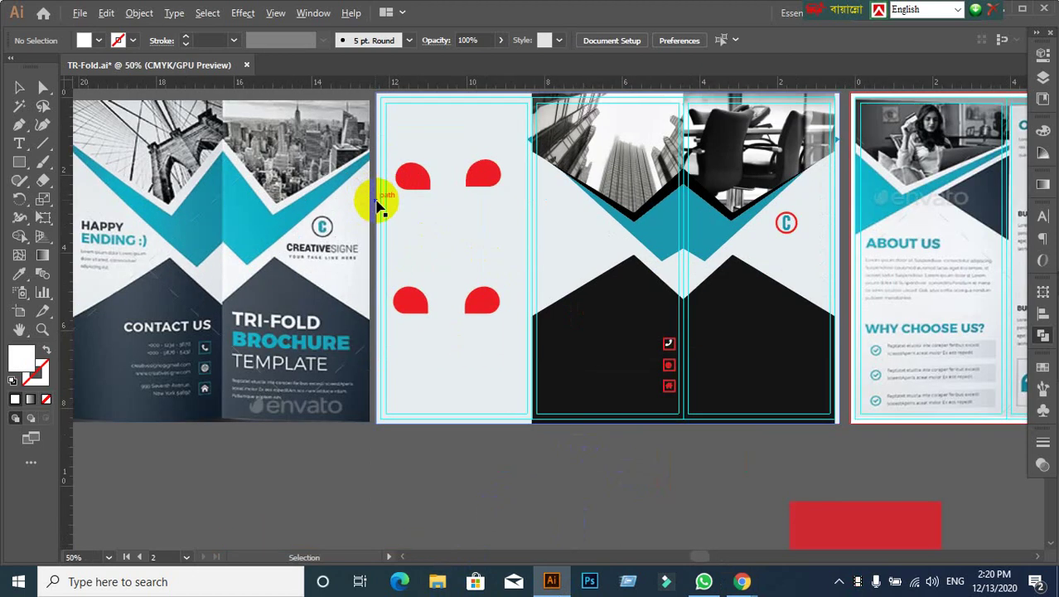
drag(365, 214, 410, 228)
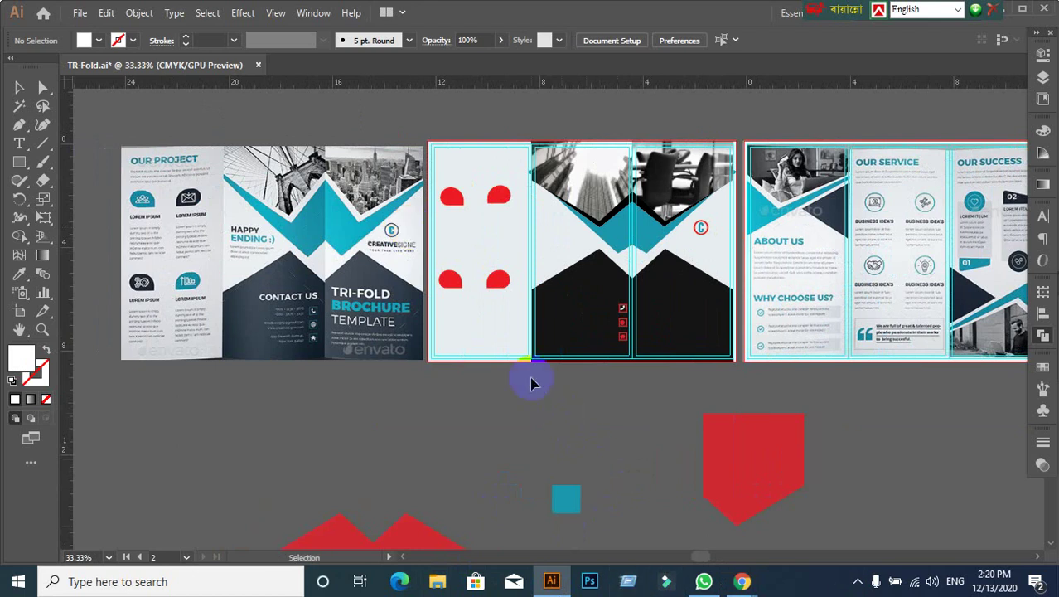
scroll(534, 379, up, 1)
scroll(514, 377, up, 1)
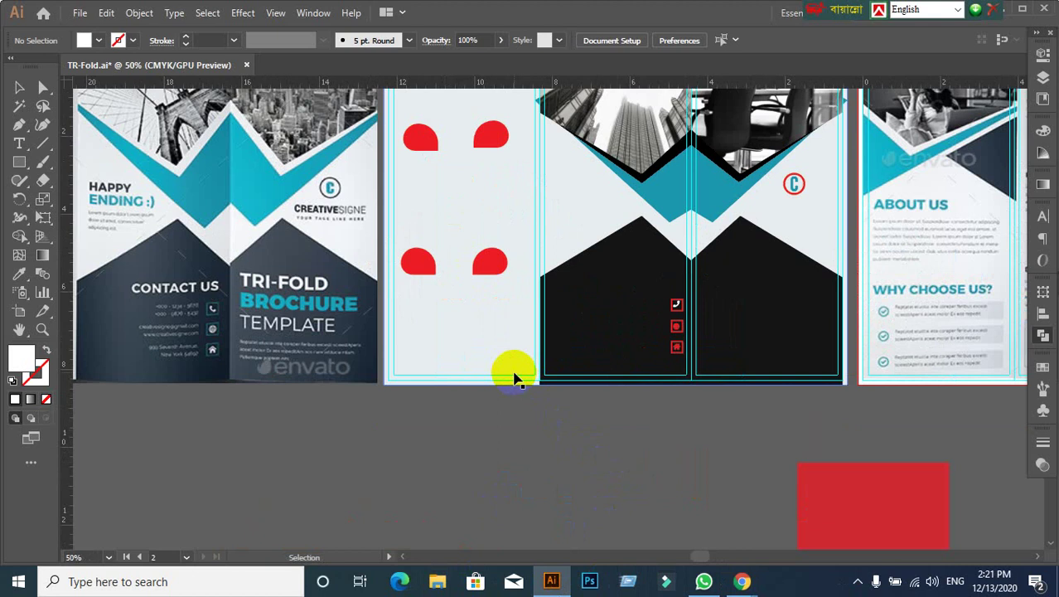
scroll(514, 377, down, 1)
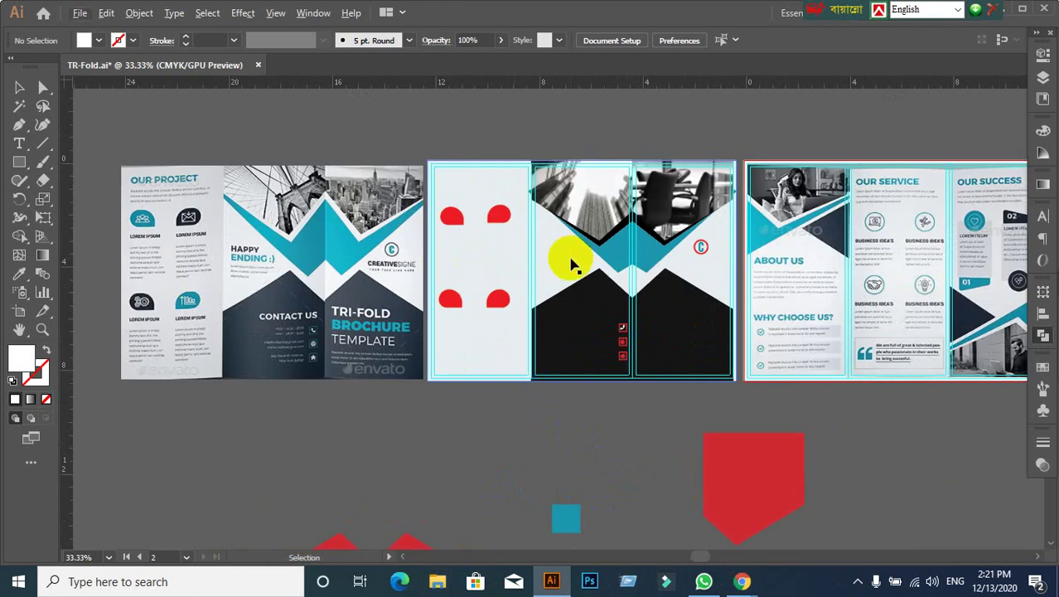
scroll(570, 261, up, 1)
click(641, 271)
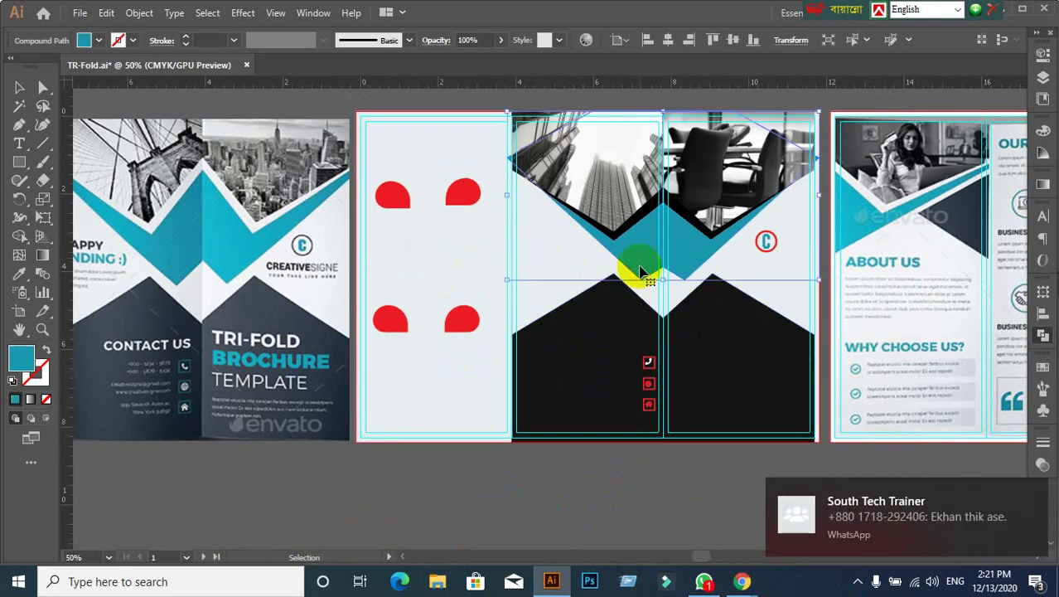
key(Down)
key(Down)
key(Down)
key(Down)
key(Down)
key(Down)
key(Down)
key(Down)
key(Down)
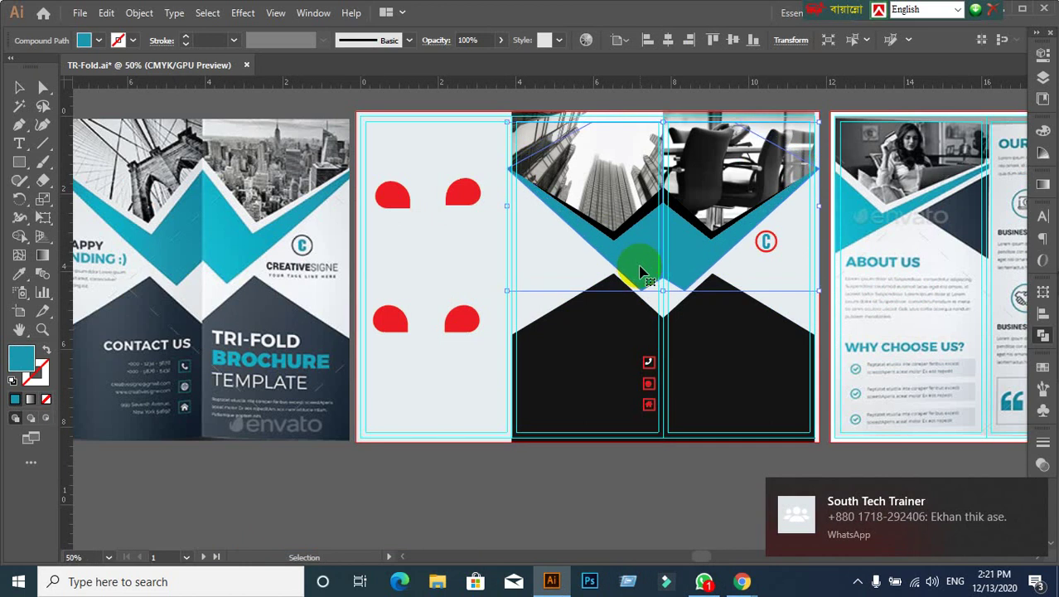
click(619, 478)
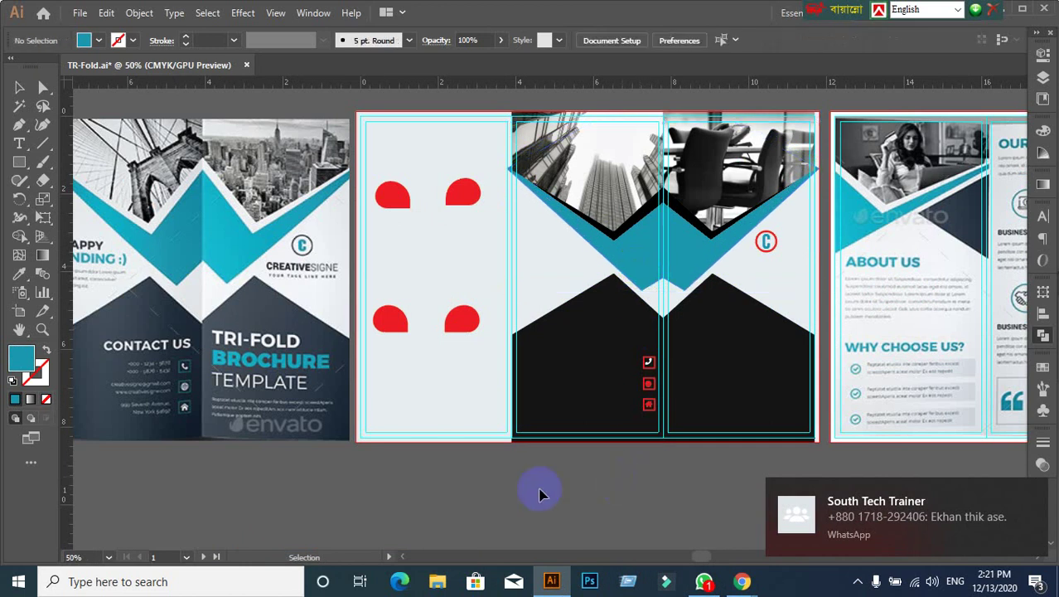
click(567, 387)
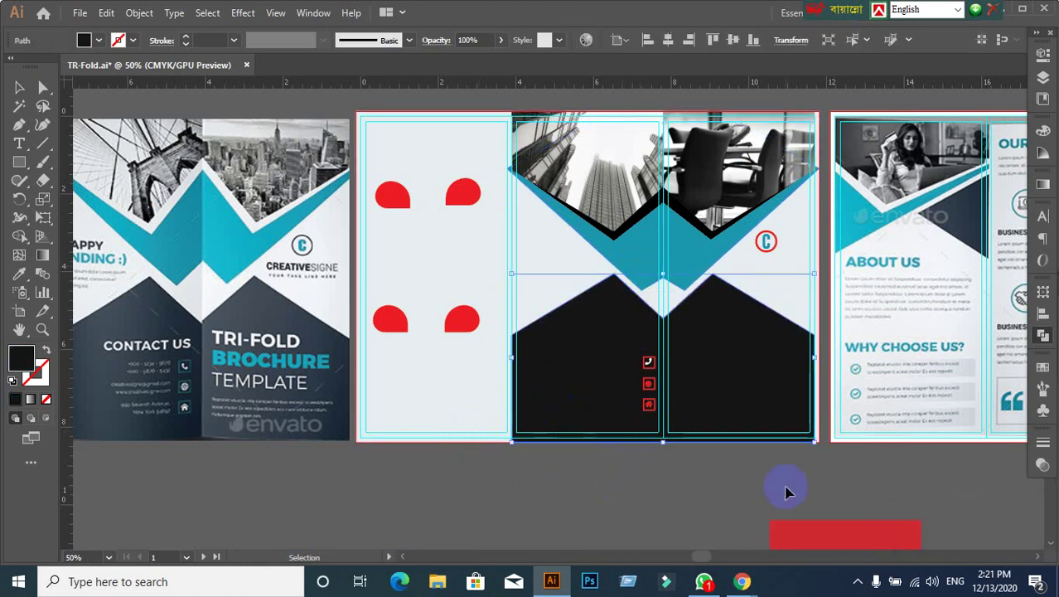
key(Down)
key(Down)
key(Down)
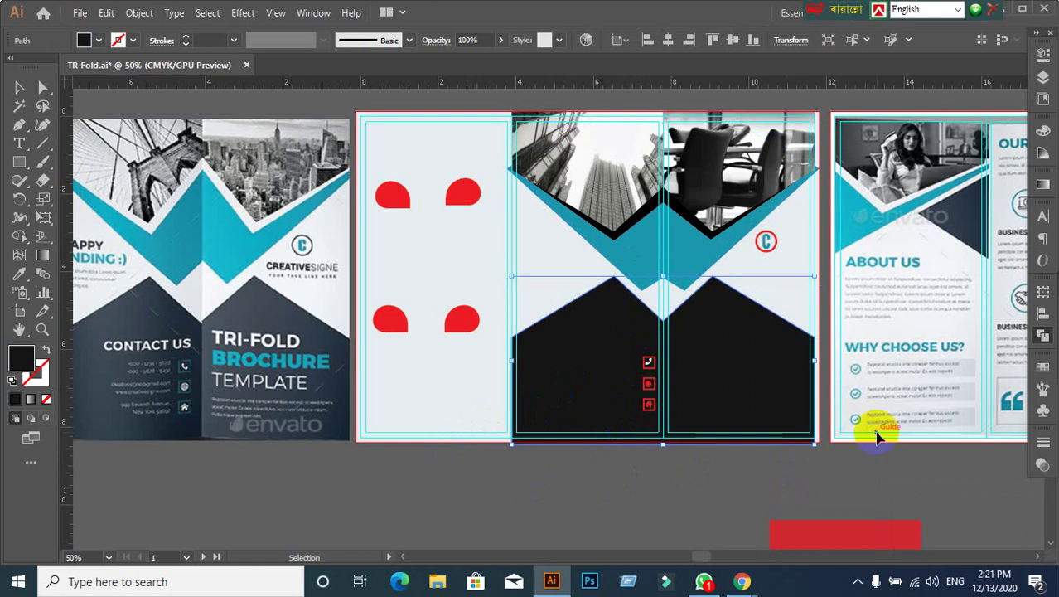
click(729, 499)
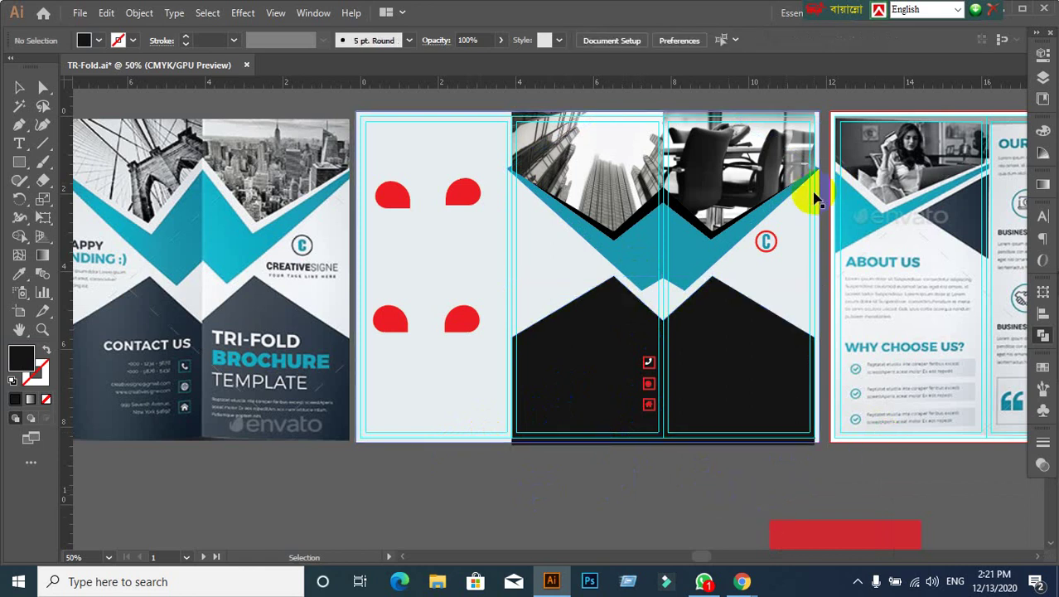
Step: Drag the thick black chevron outline a few pixels lower beneath the photos
scroll(779, 202, up, 2)
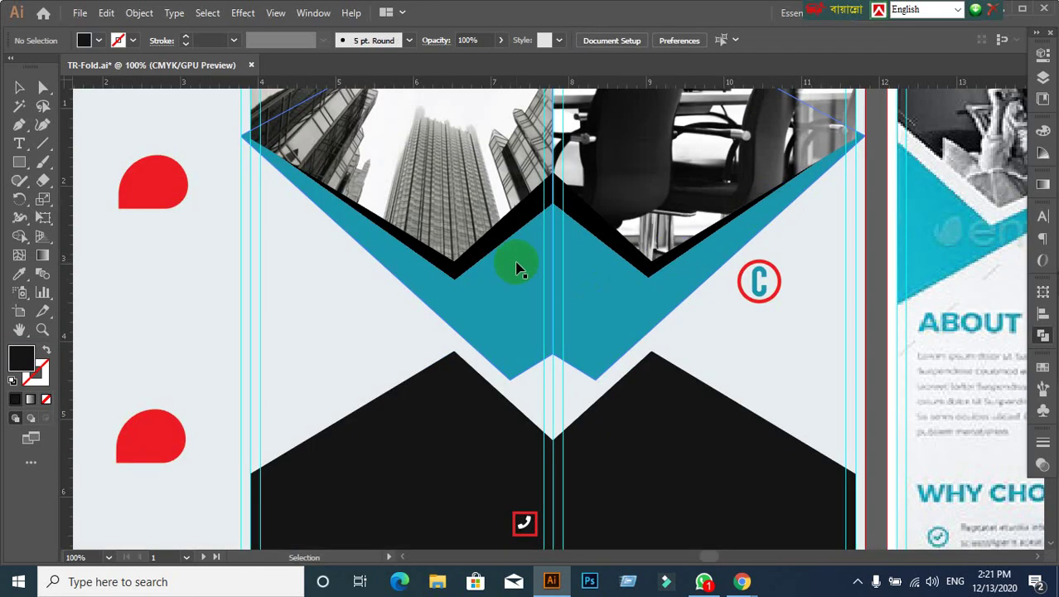
click(531, 220)
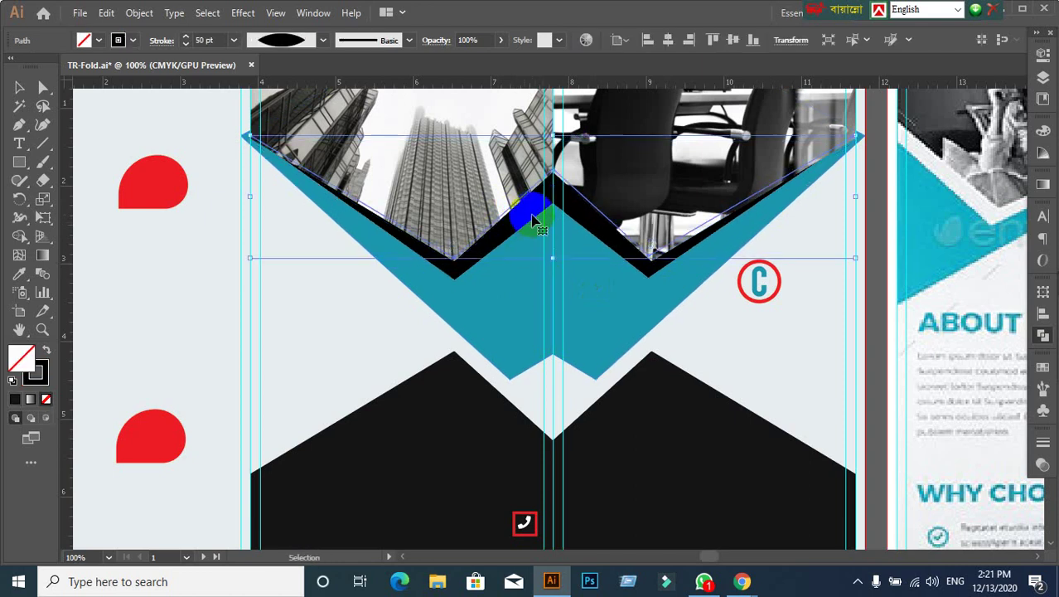
drag(531, 219, 539, 226)
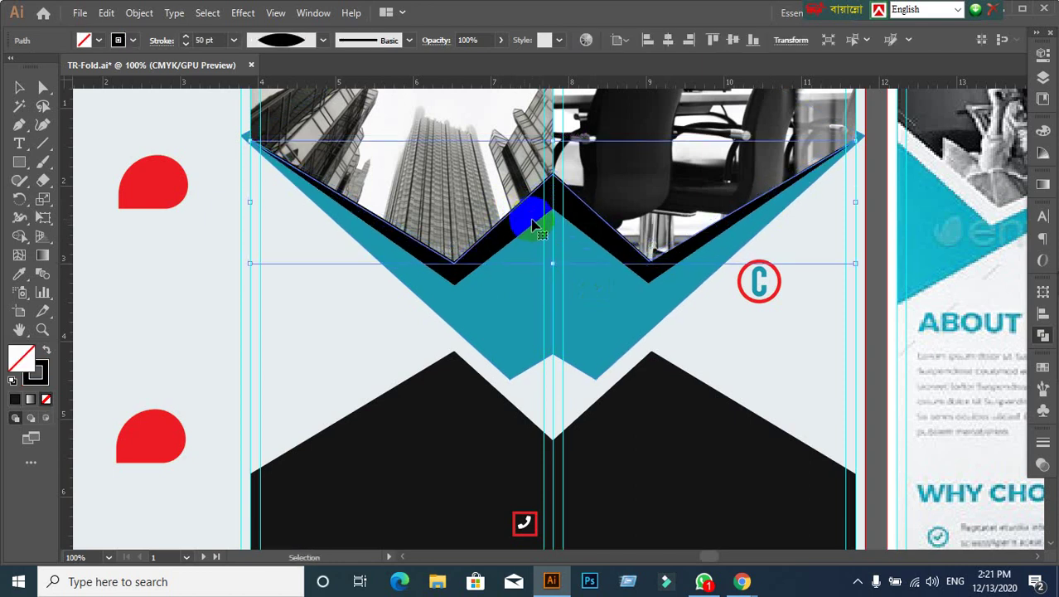
scroll(543, 272, down, 2)
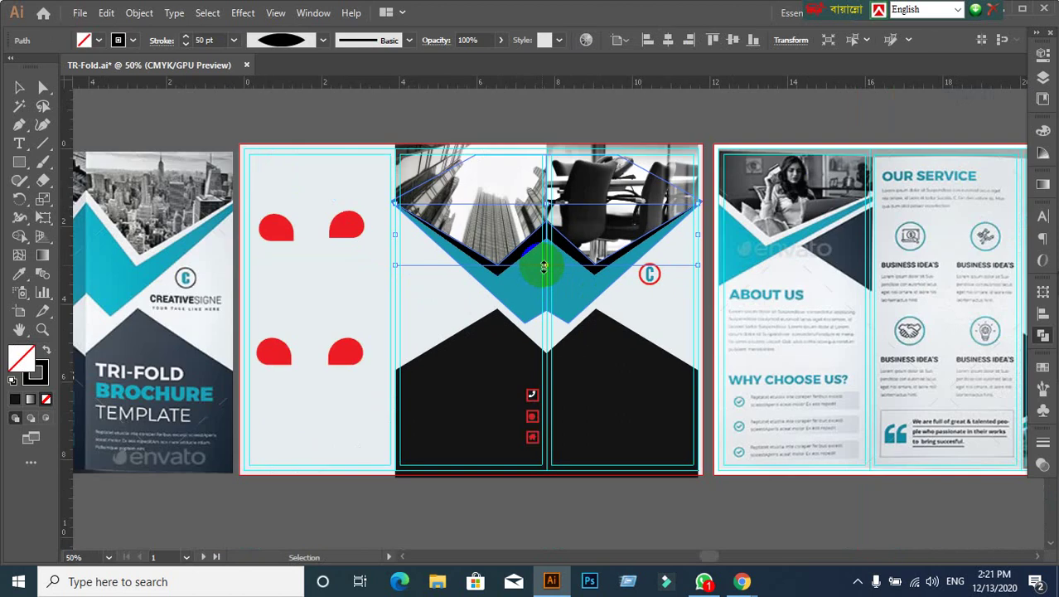
click(466, 99)
Step: Select the clipped chair photo group and zoom in closely on it
scroll(700, 186, up, 3)
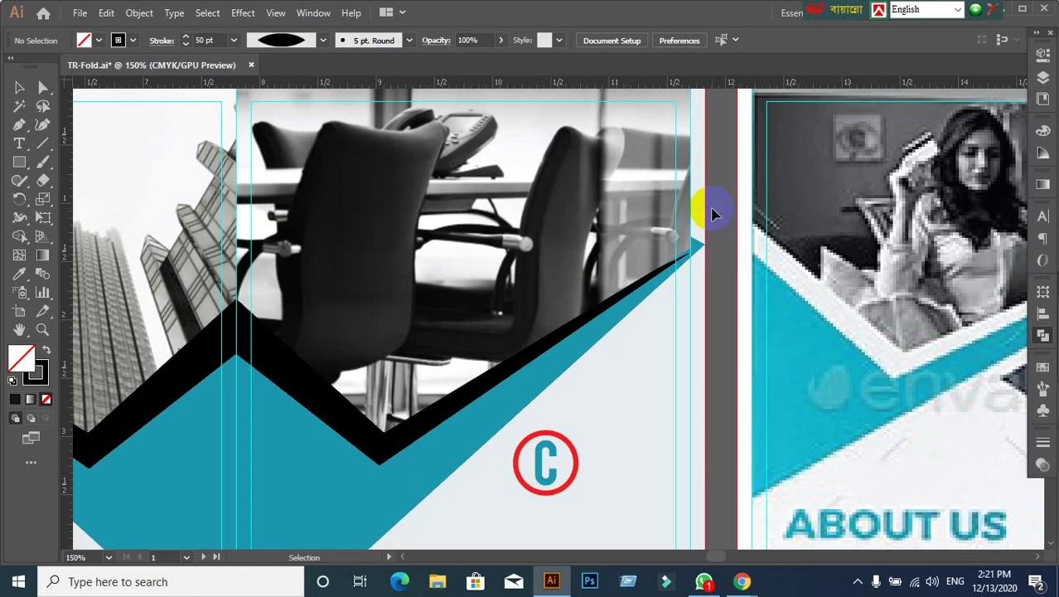
click(543, 217)
scroll(738, 216, up, 1)
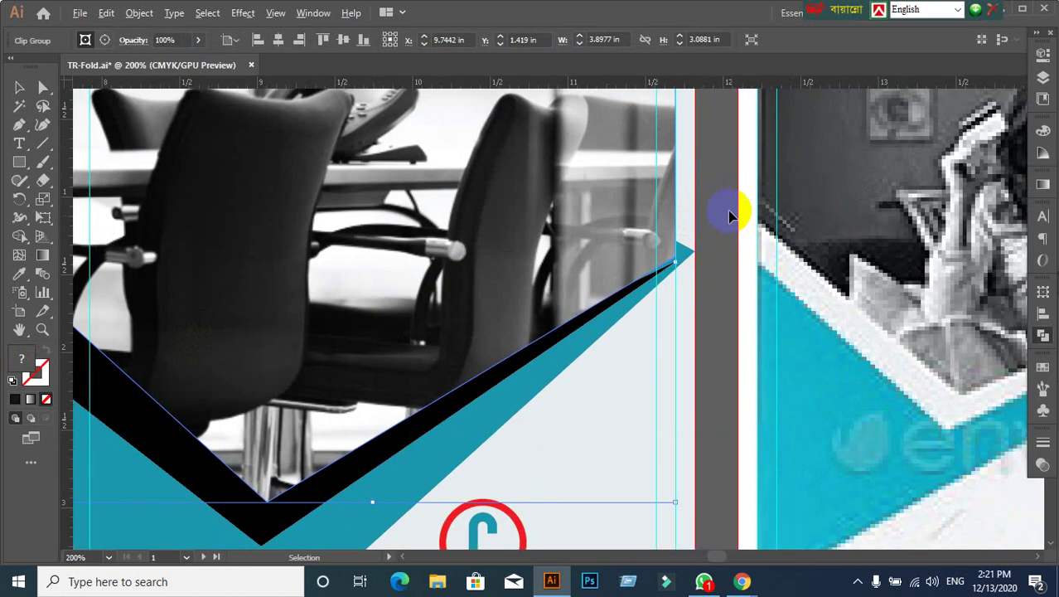
scroll(725, 211, down, 3)
scroll(485, 178, up, 1)
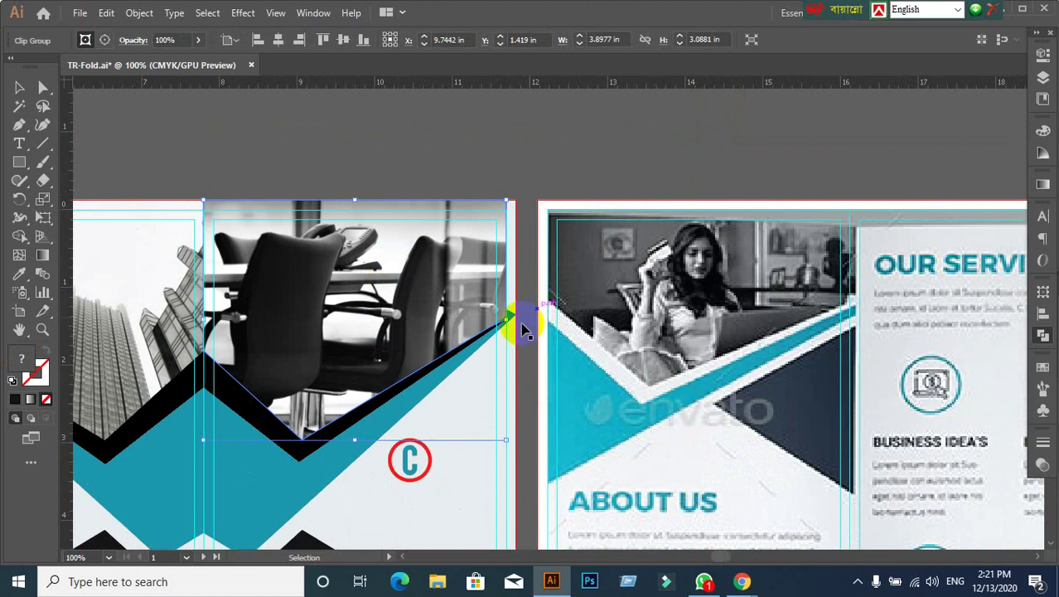
scroll(508, 319, up, 1)
scroll(518, 352, up, 1)
click(548, 170)
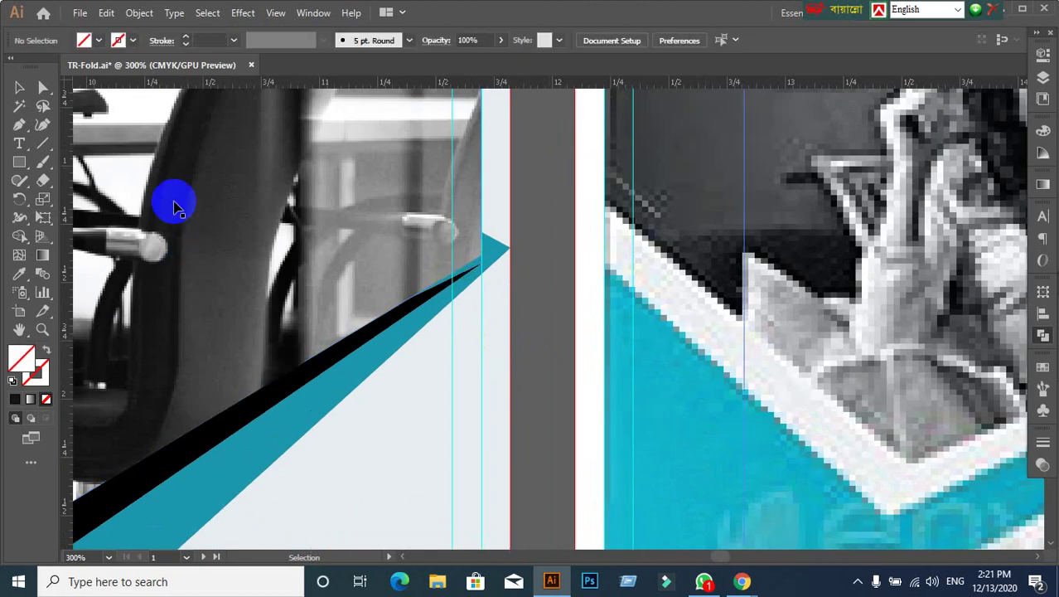
Step: Drag the teal band's right tip anchor onto the panel's right edge
drag(484, 264, 511, 238)
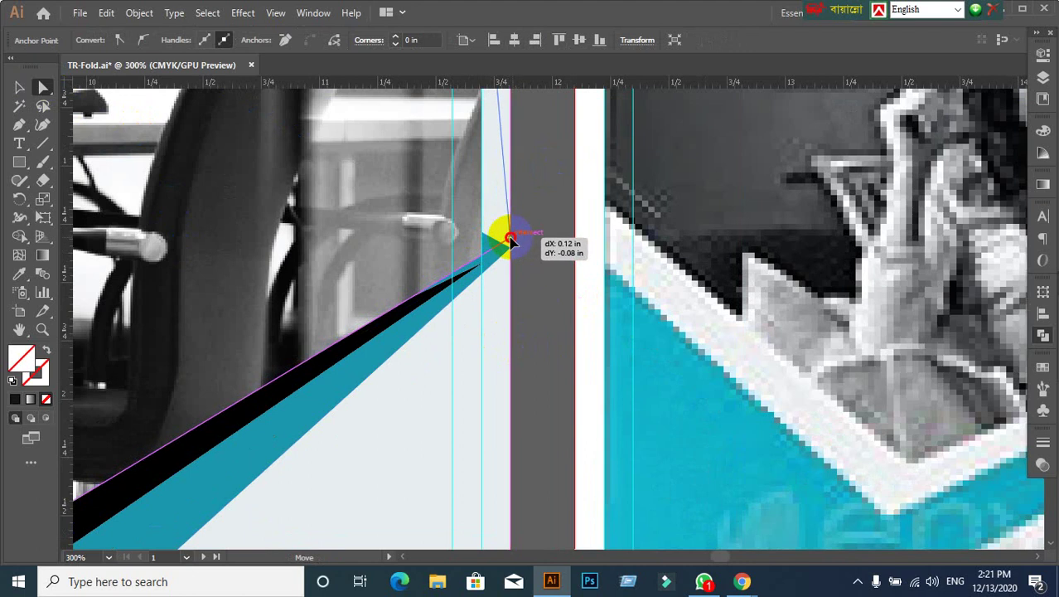
drag(511, 238, 512, 242)
key(ctrl+minus)
drag(543, 178, 544, 384)
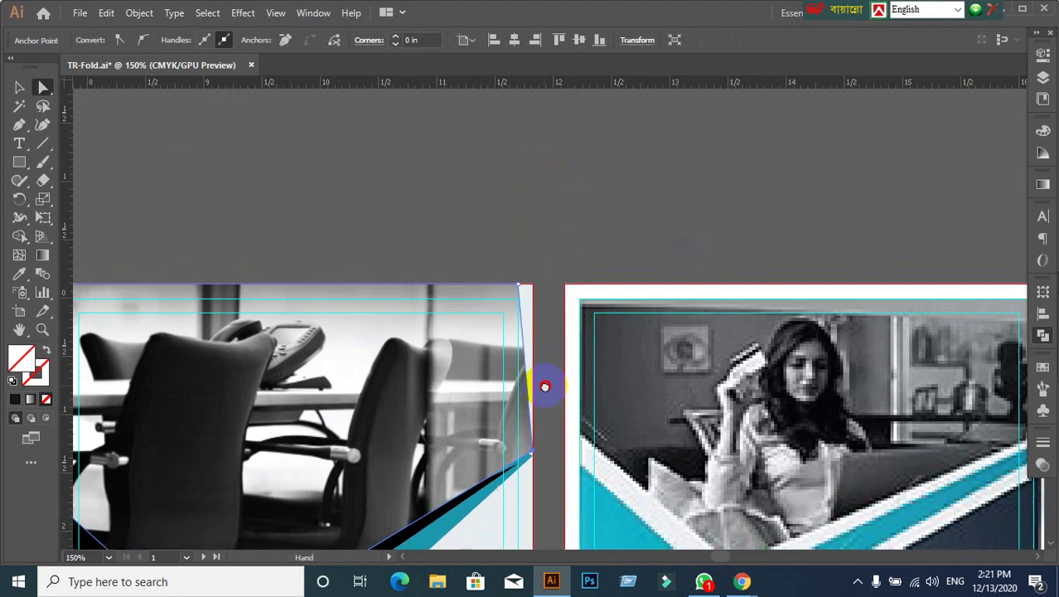
scroll(538, 300, up, 2)
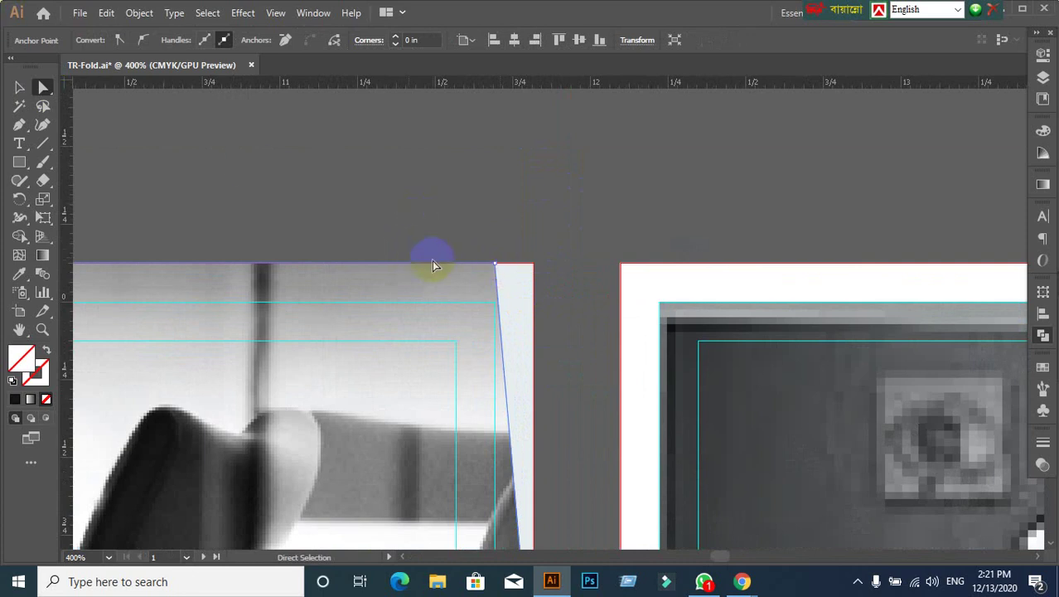
Step: Drag the chair photo frame's top-right corner to the spread edge, then view the whole brochure
drag(496, 265, 537, 266)
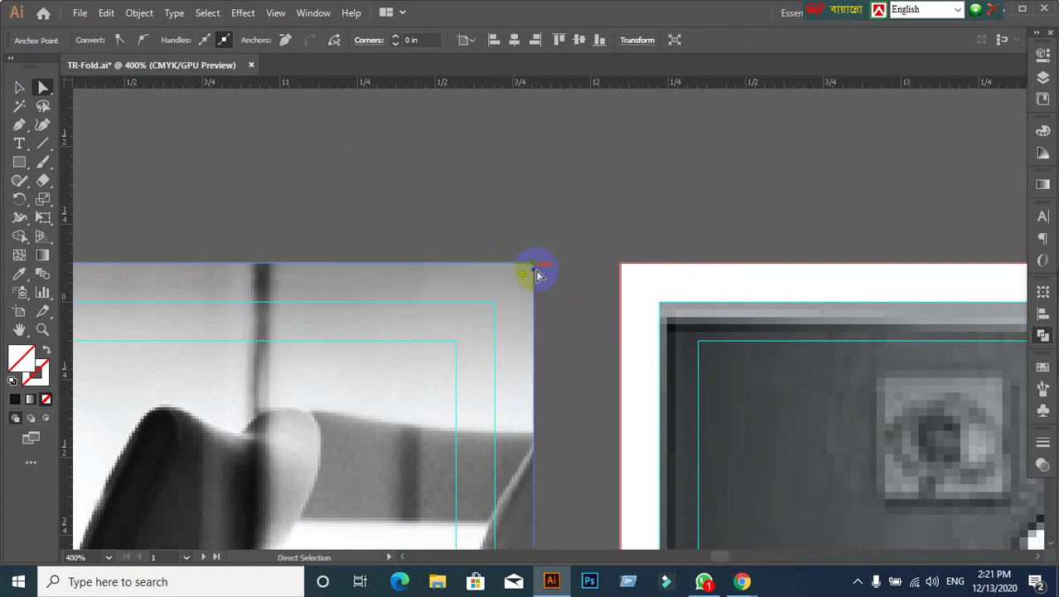
scroll(539, 270, down, 6)
mouse_move(492, 501)
mouse_down()
mouse_move(568, 344)
mouse_move(603, 355)
mouse_up()
scroll(393, 164, up, 3)
scroll(394, 164, up, 3)
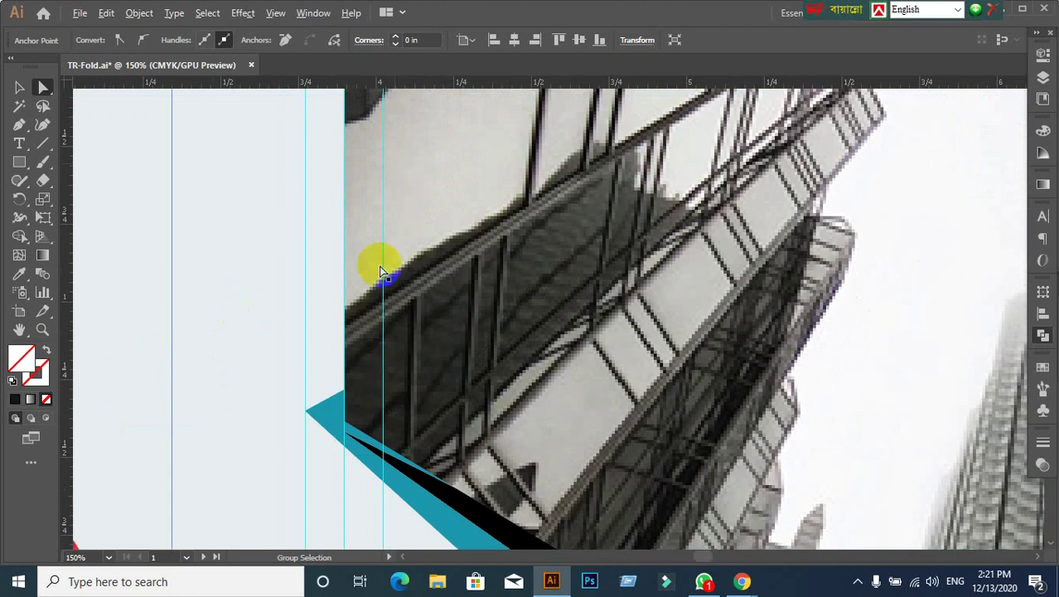
scroll(380, 358, down, 2)
scroll(370, 360, down, 3)
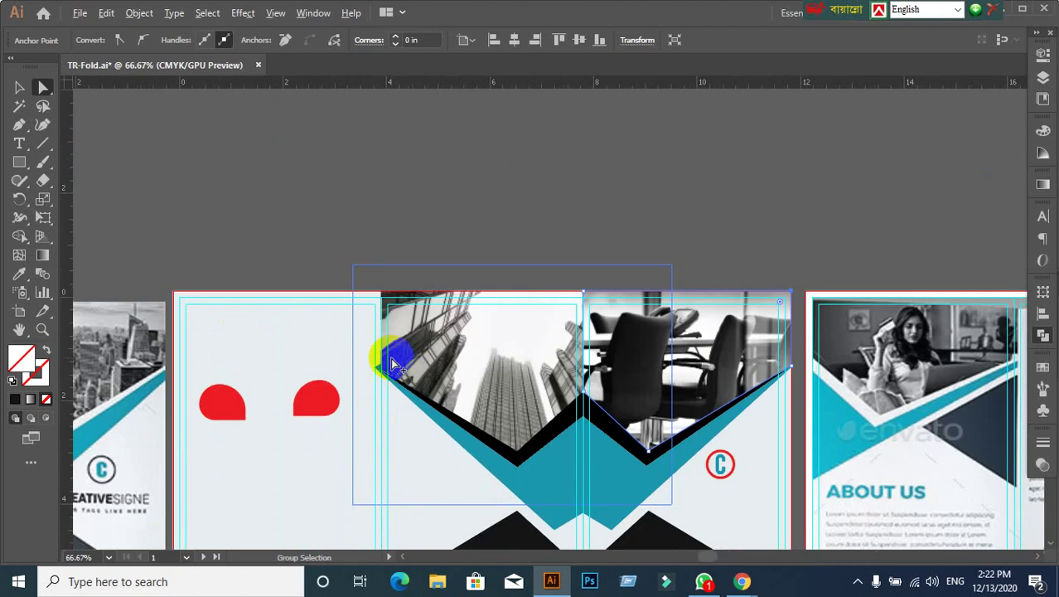
Step: With the Selection tool, clear the selection and bring the building photo into view
click(14, 93)
click(580, 246)
mouse_move(615, 378)
mouse_down()
mouse_move(616, 325)
mouse_move(634, 281)
mouse_up()
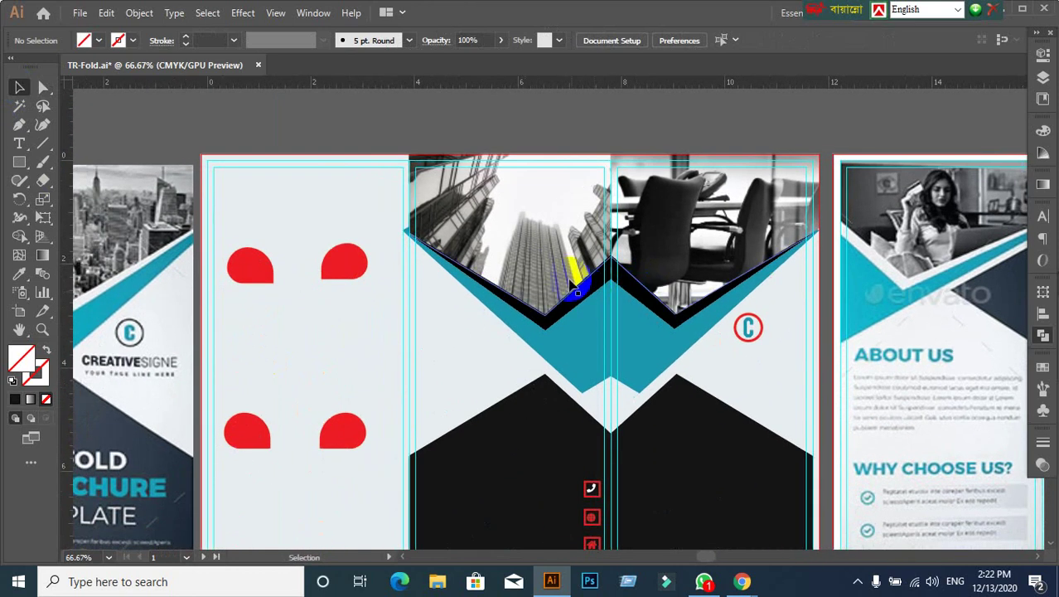
scroll(573, 286, up, 2)
drag(402, 219, 446, 317)
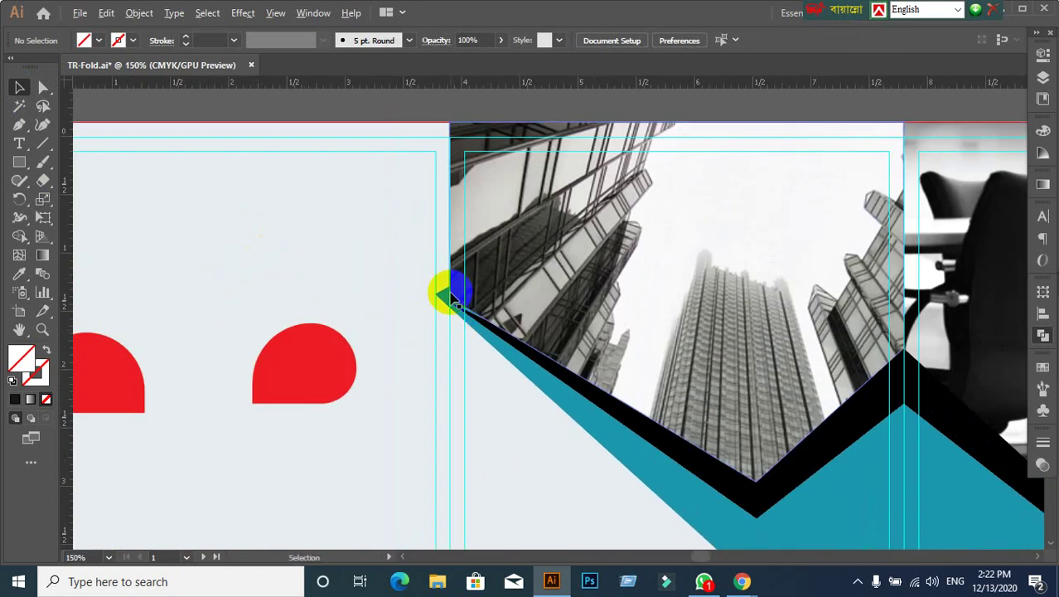
scroll(454, 291, up, 1)
scroll(315, 294, up, 1)
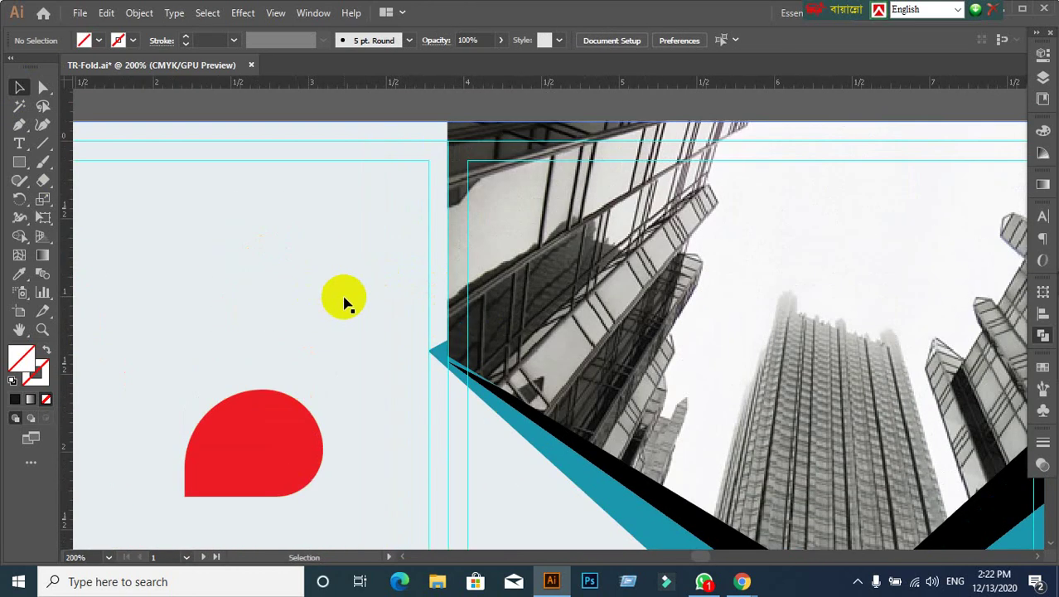
scroll(246, 148, up, 1)
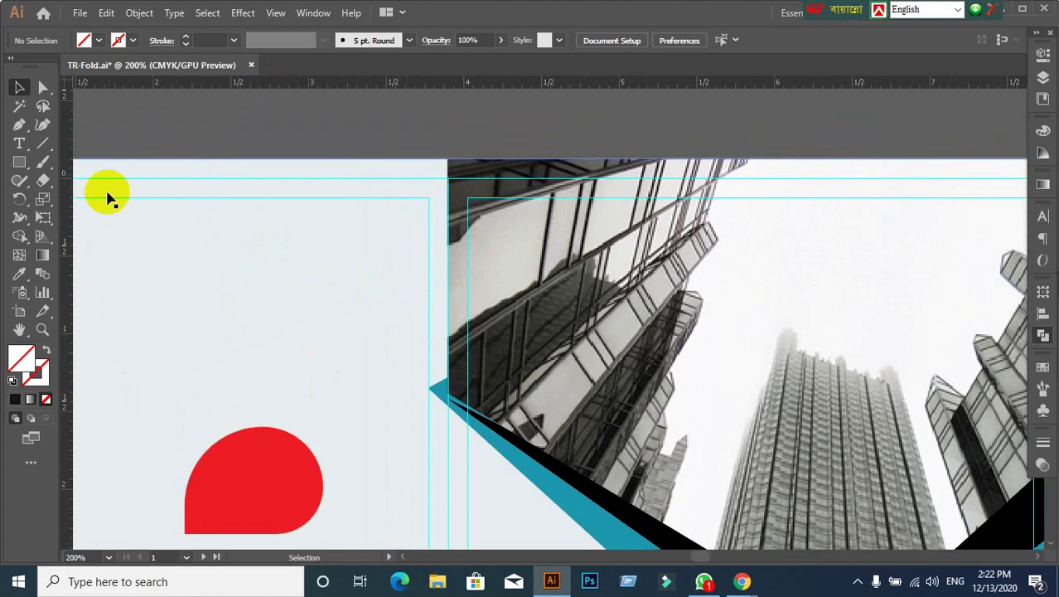
Step: Zoom to the building photo's lower zigzag edge and select the 50 pt black stroke
click(44, 148)
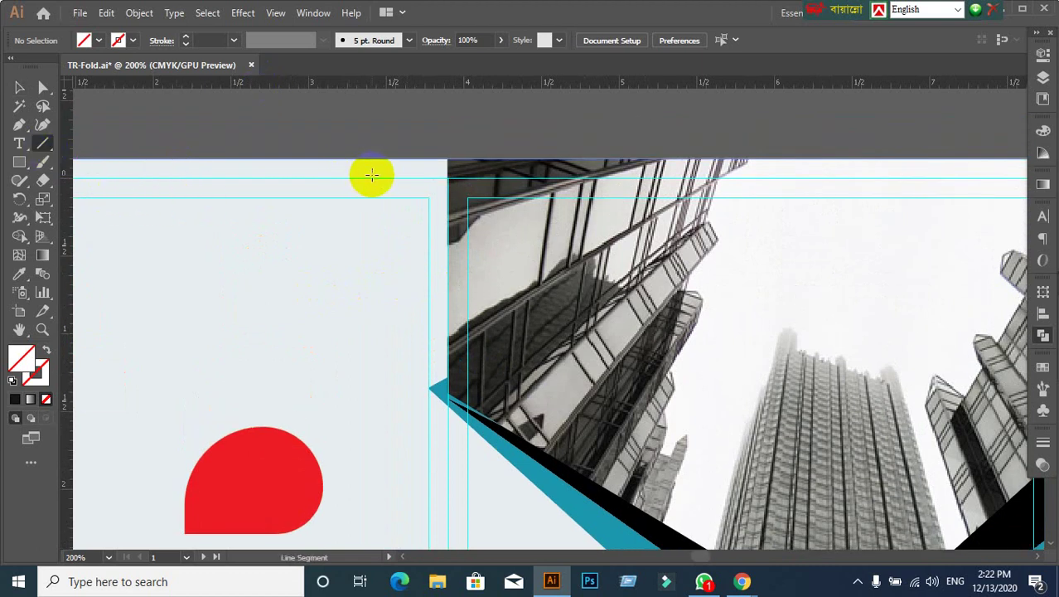
scroll(524, 349, down, 2)
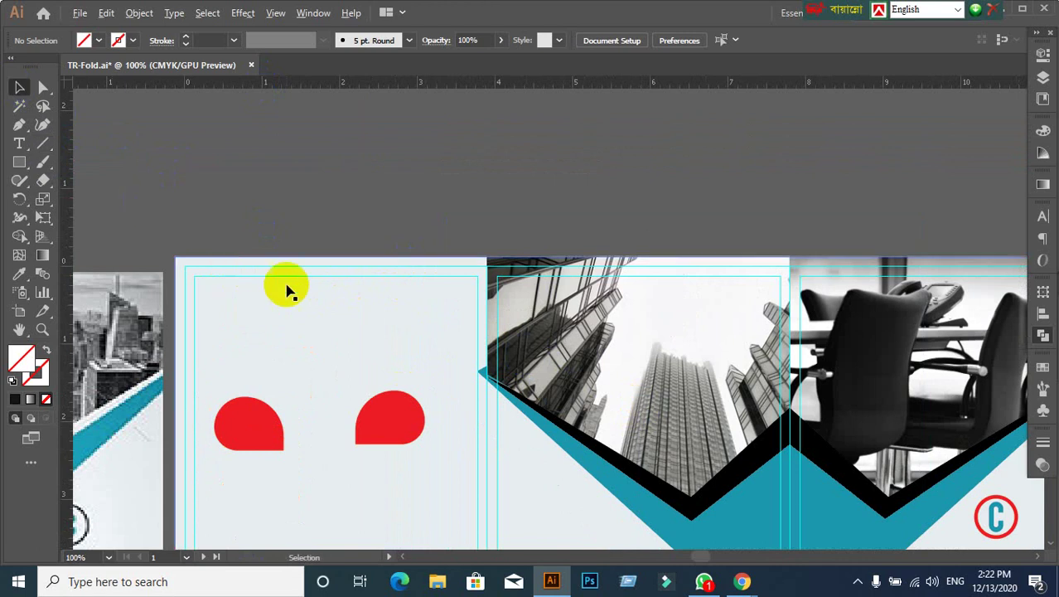
scroll(420, 303, up, 2)
drag(683, 465, 650, 431)
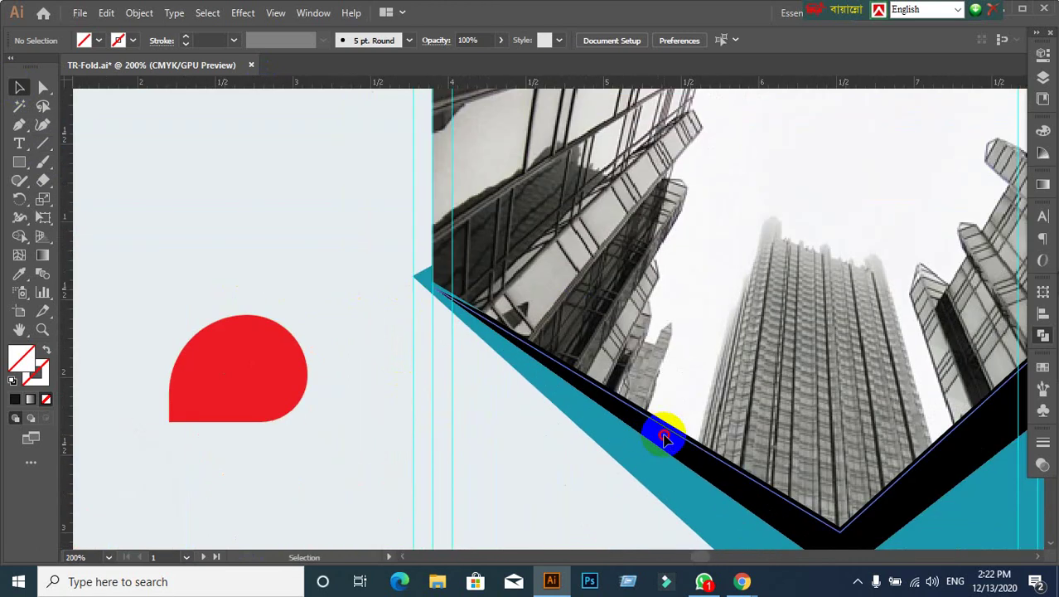
click(663, 440)
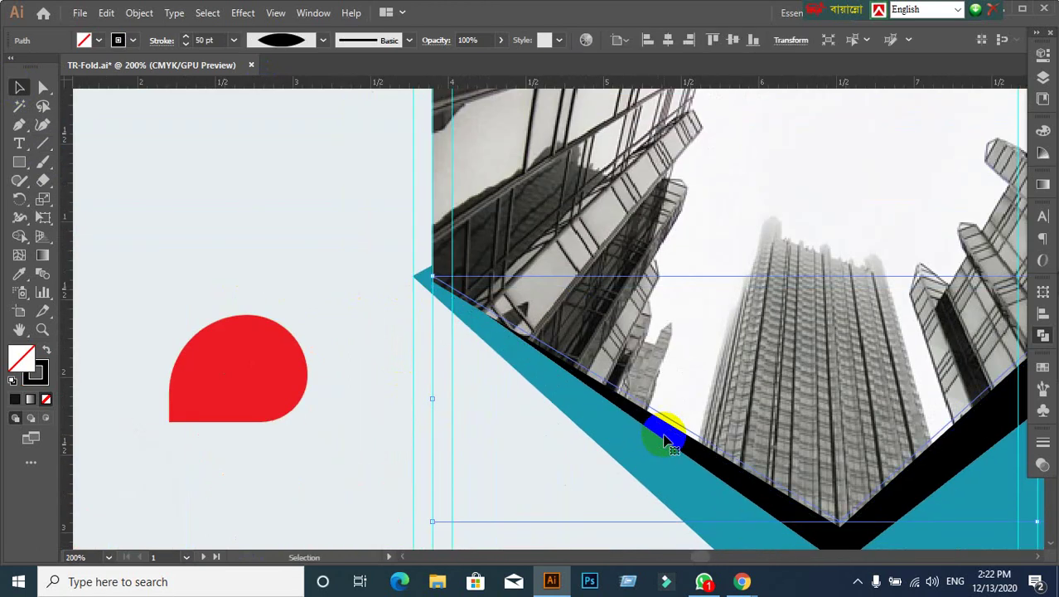
scroll(673, 439, down, 3)
click(674, 255)
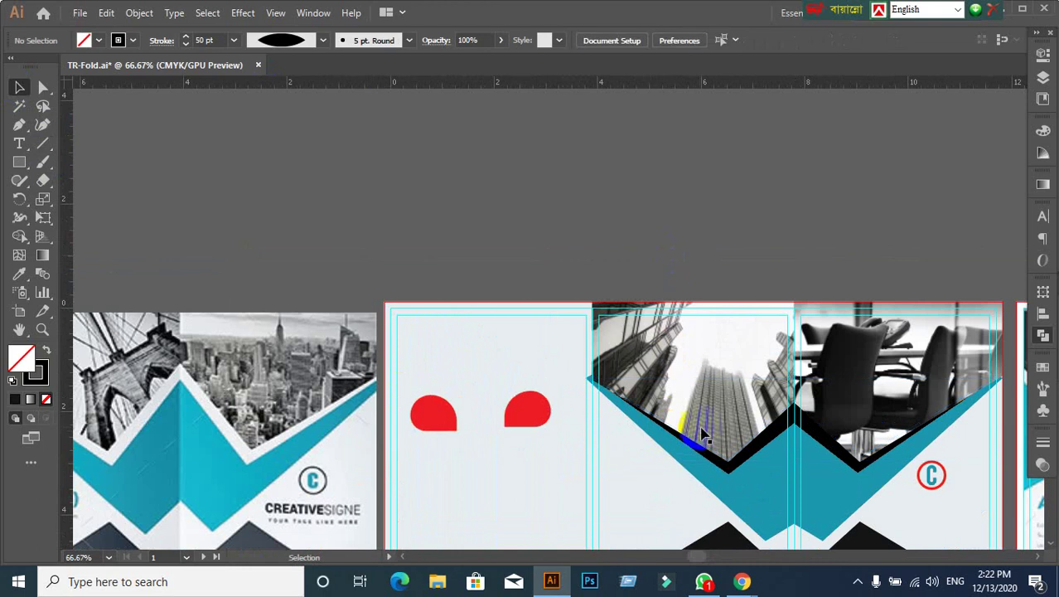
scroll(703, 435, up, 2)
scroll(889, 414, up, 2)
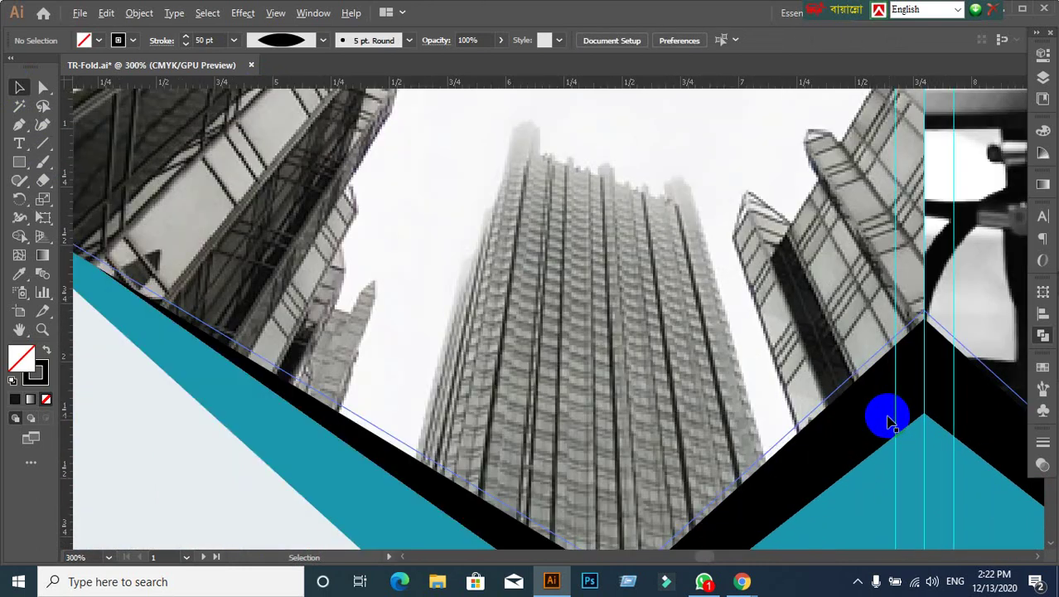
scroll(861, 451, down, 2)
scroll(832, 350, down, 1)
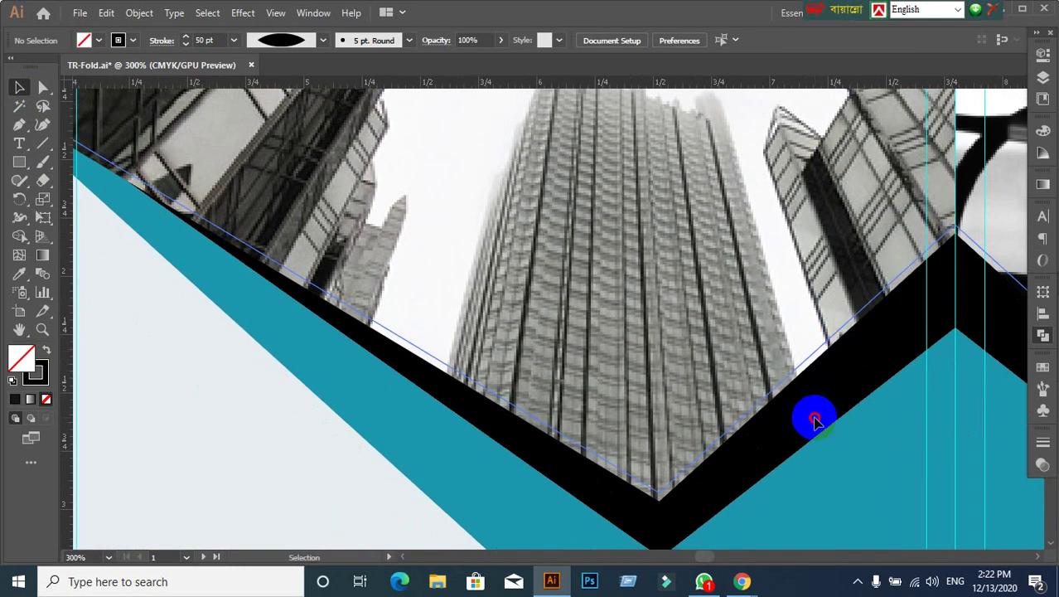
Step: Nudge the black zigzag stroke about 0.03 in down, flush under the building photo
drag(815, 421, 812, 421)
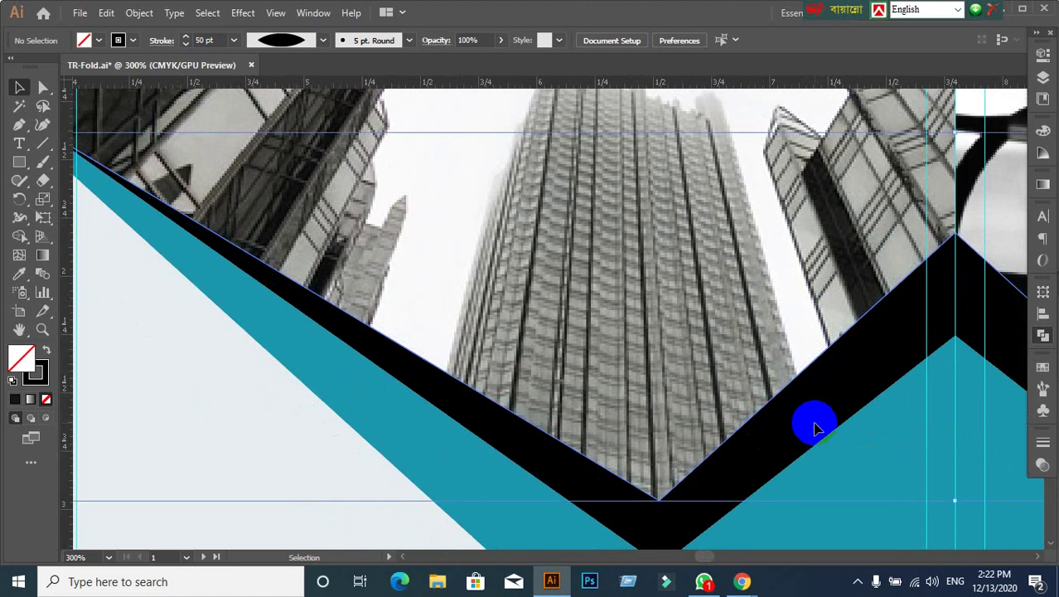
scroll(812, 421, down, 1)
scroll(442, 390, down, 1)
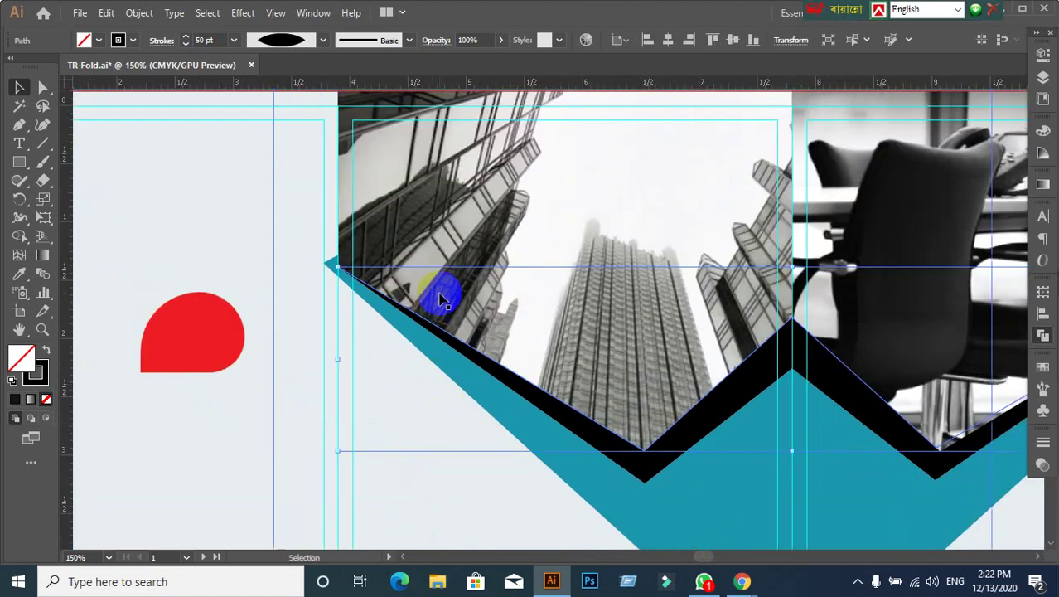
scroll(437, 296, down, 1)
click(260, 260)
scroll(401, 355, up, 1)
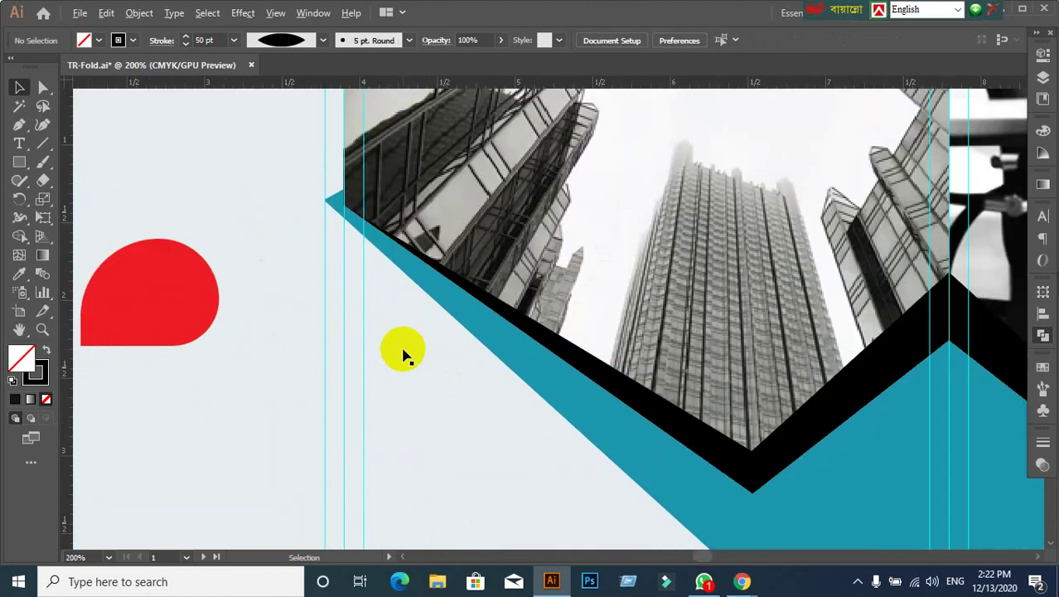
scroll(402, 330, down, 1)
scroll(386, 362, up, 1)
scroll(347, 297, up, 1)
scroll(346, 297, up, 1)
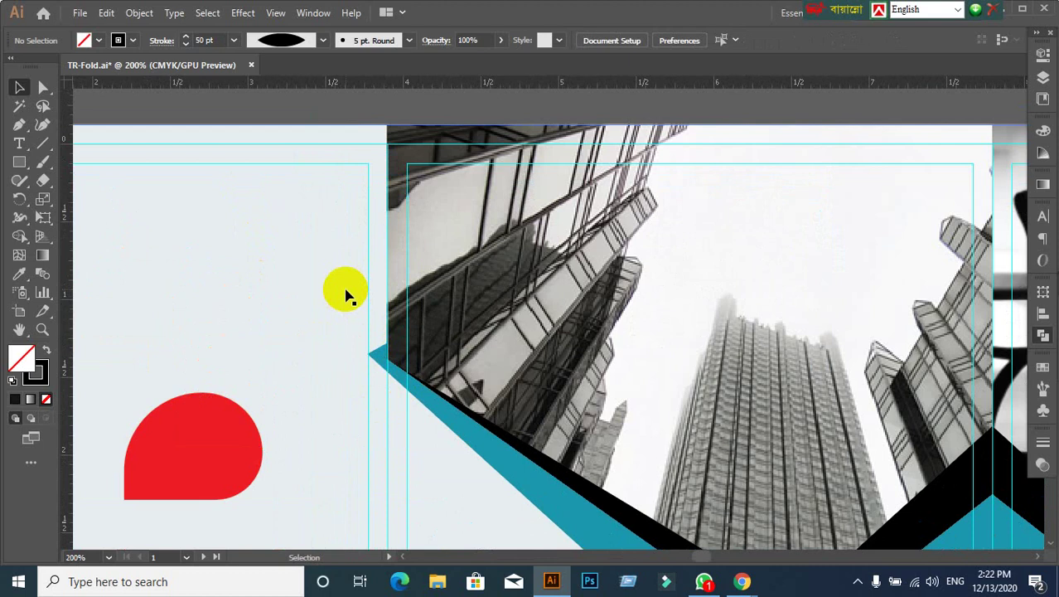
click(43, 143)
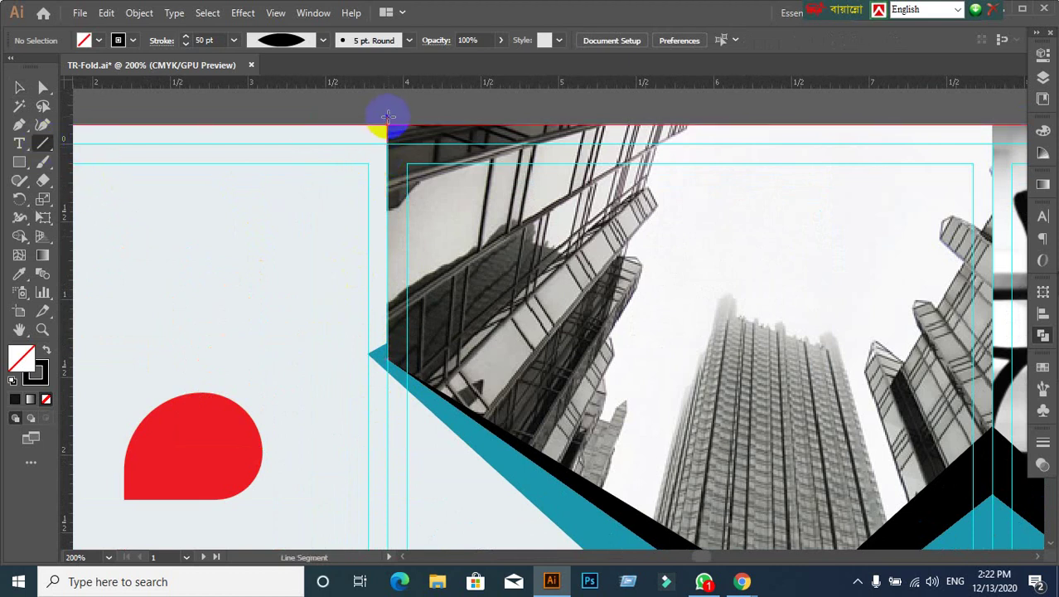
Step: Draw a 2.5 in vertical black line down the building photo's left edge
drag(387, 116, 397, 504)
click(15, 86)
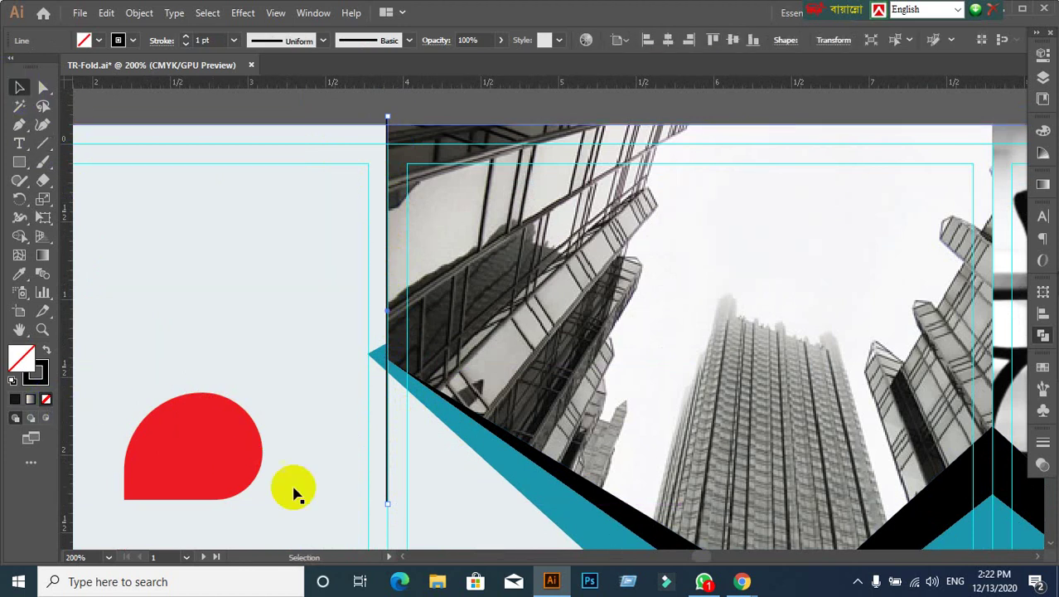
click(46, 380)
click(464, 444)
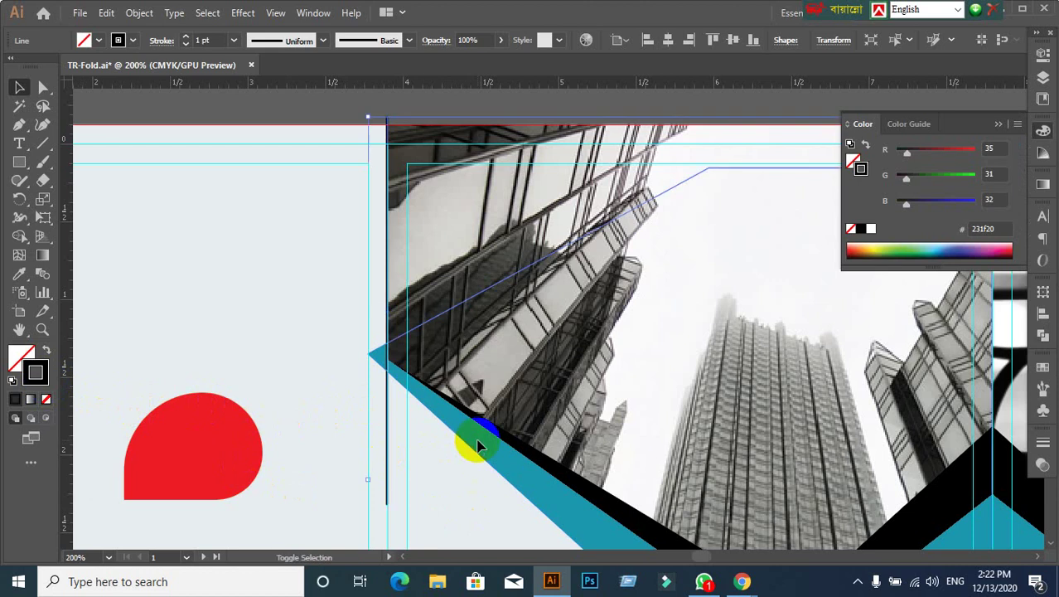
scroll(496, 420, down, 2)
click(464, 437)
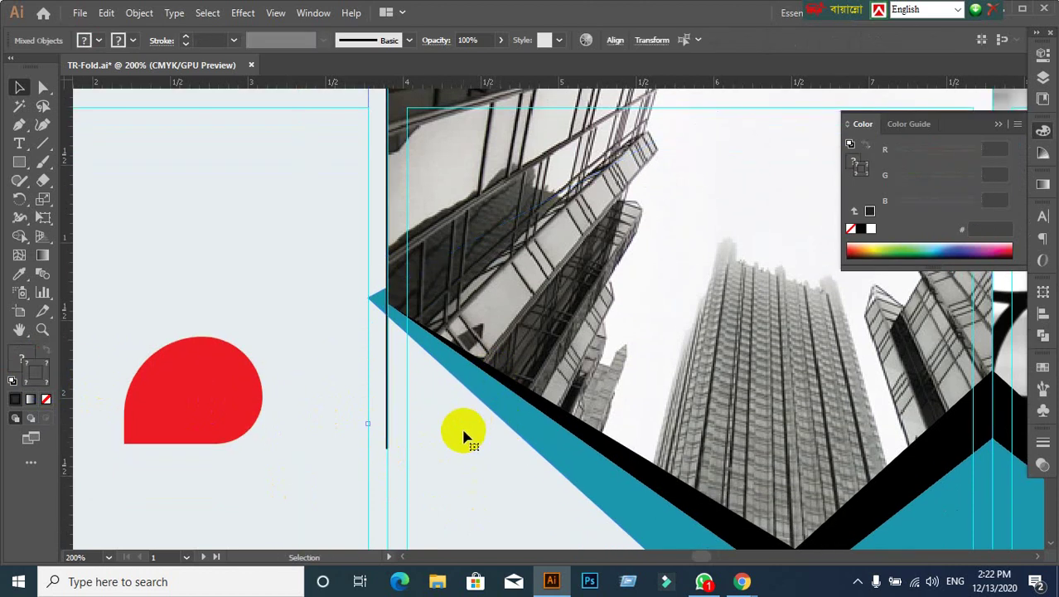
click(386, 433)
key(Delete)
Step: Select the vertical line, teal shape and building photo together and open Pathfinder
key(a)
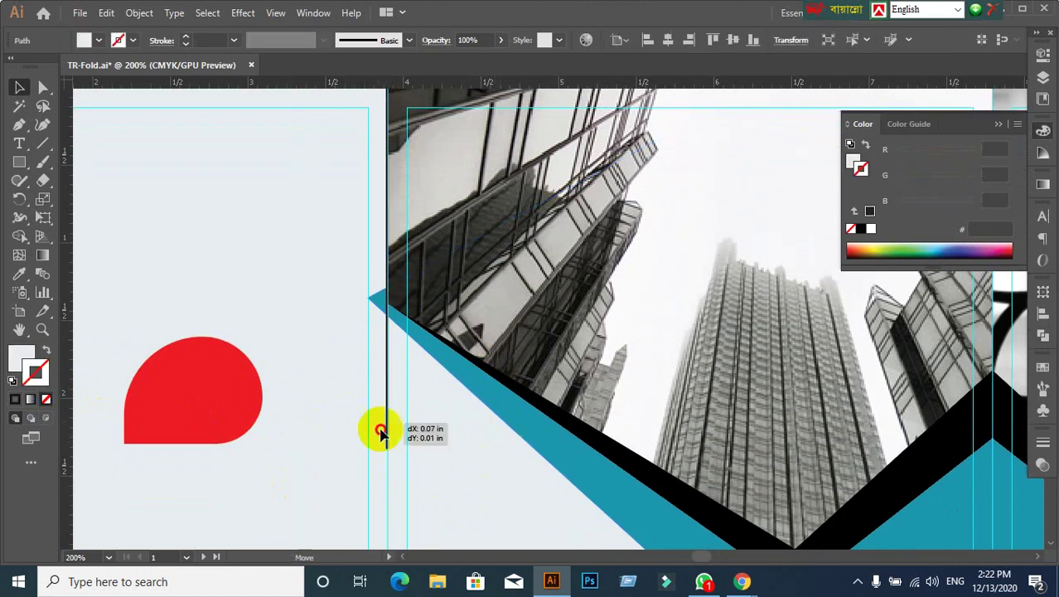
scroll(439, 485, down, 3)
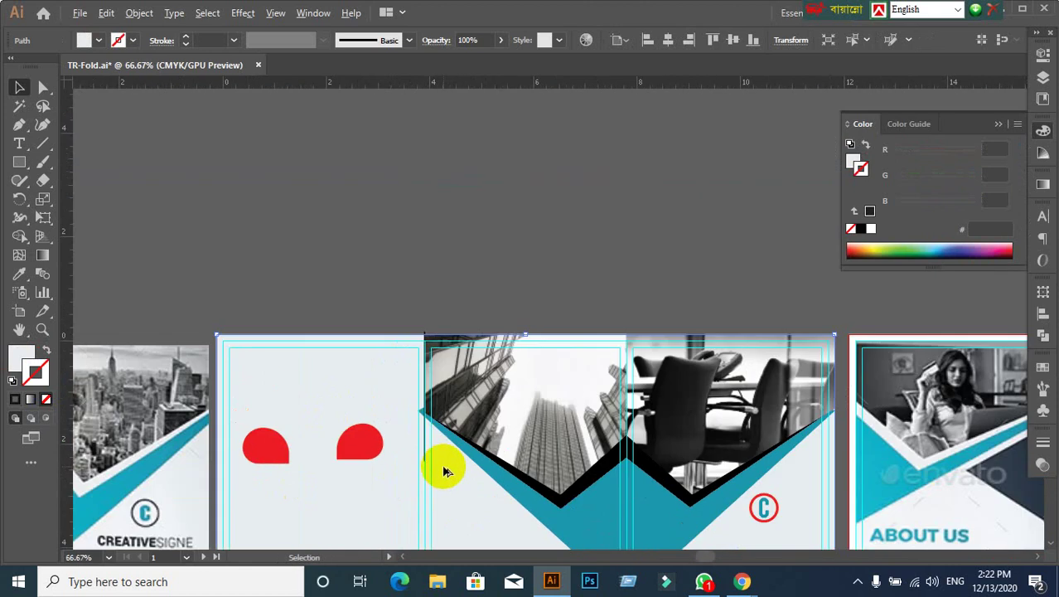
drag(439, 305, 405, 312)
click(406, 311)
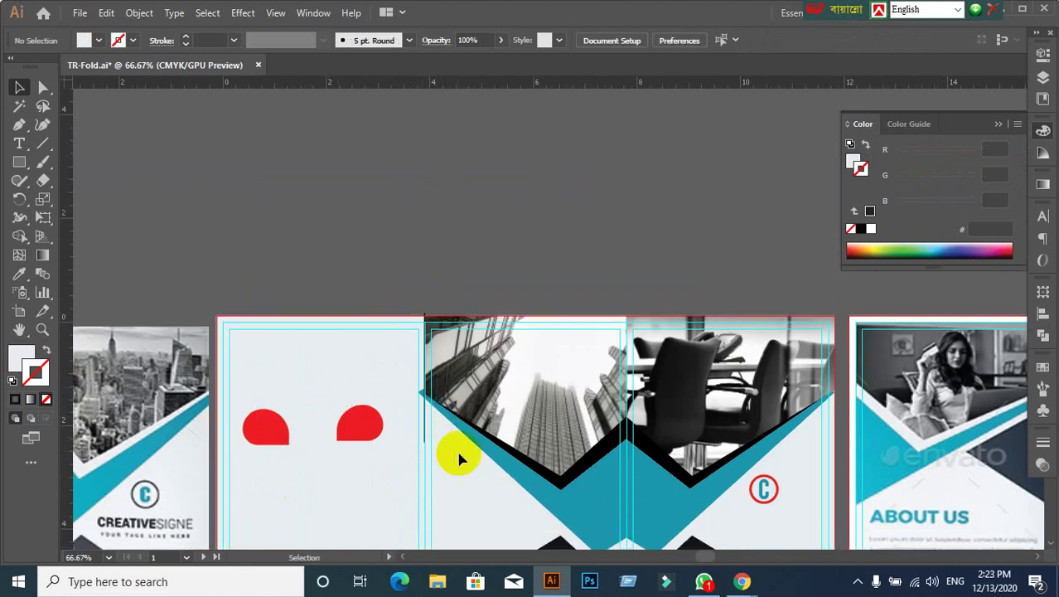
scroll(448, 448, up, 4)
click(297, 388)
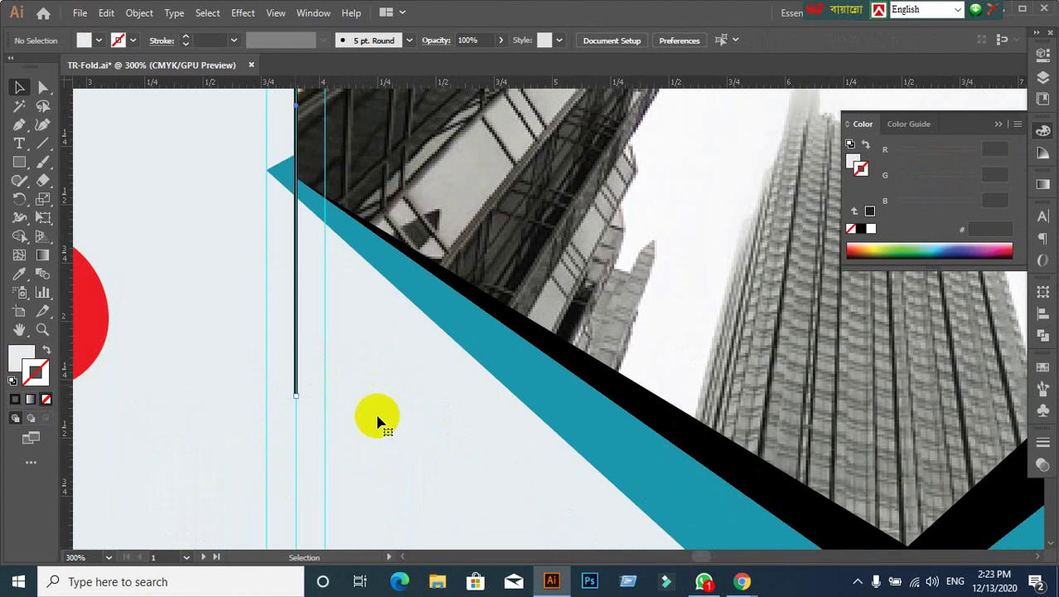
shift+click(527, 374)
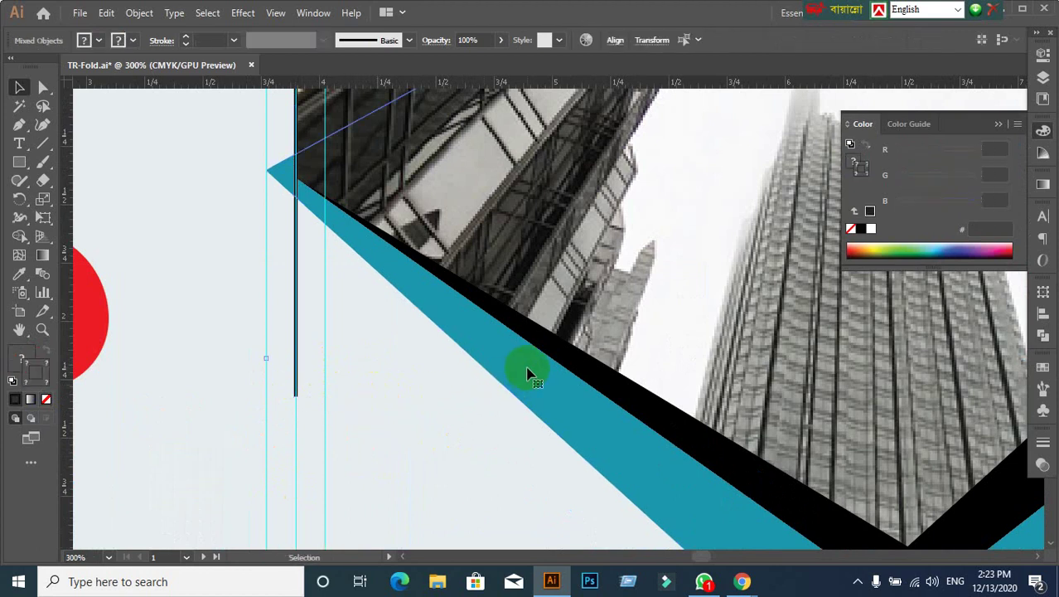
shift+click(709, 342)
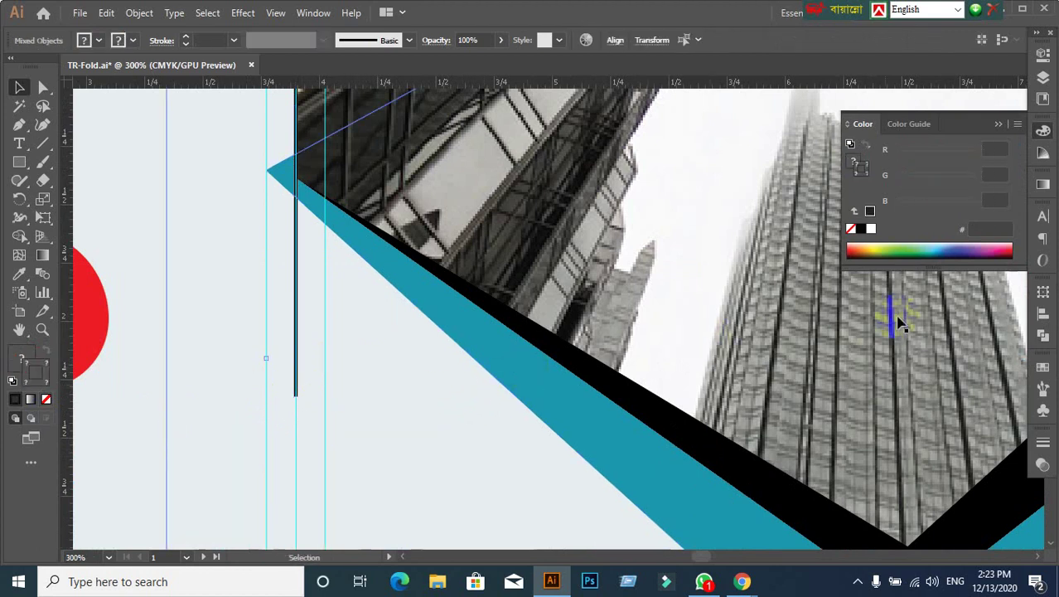
click(1043, 335)
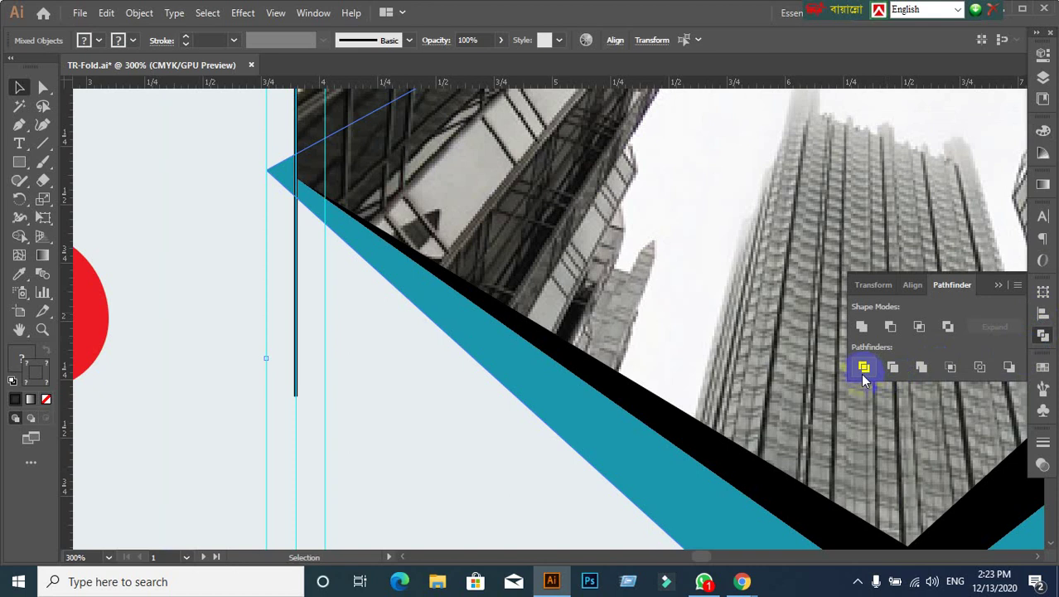
Step: Divide the shapes along the line, ungroup the teal pieces and delete the small tip triangle
click(864, 368)
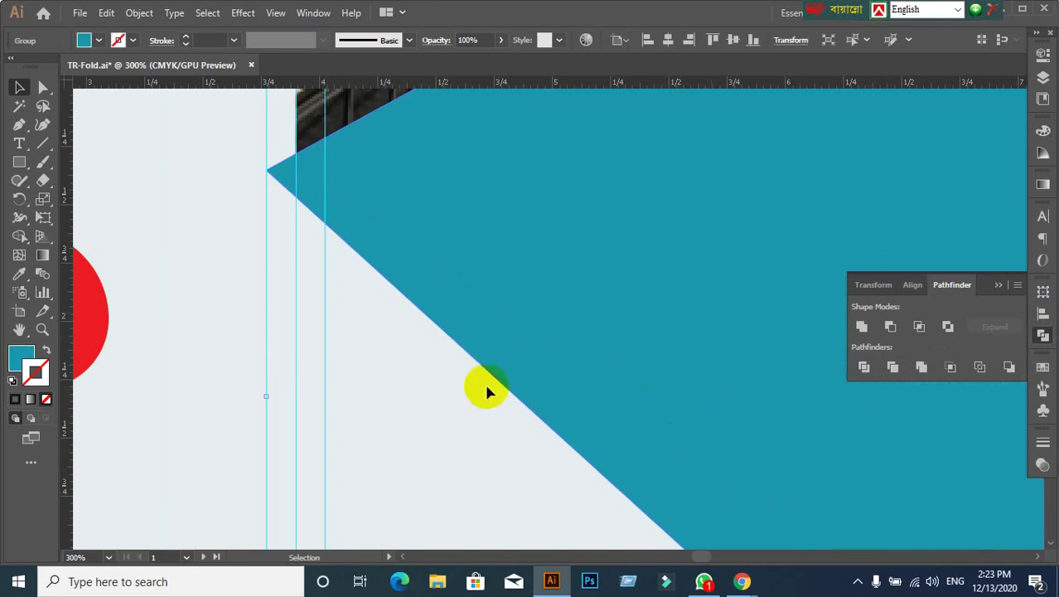
right_click(428, 196)
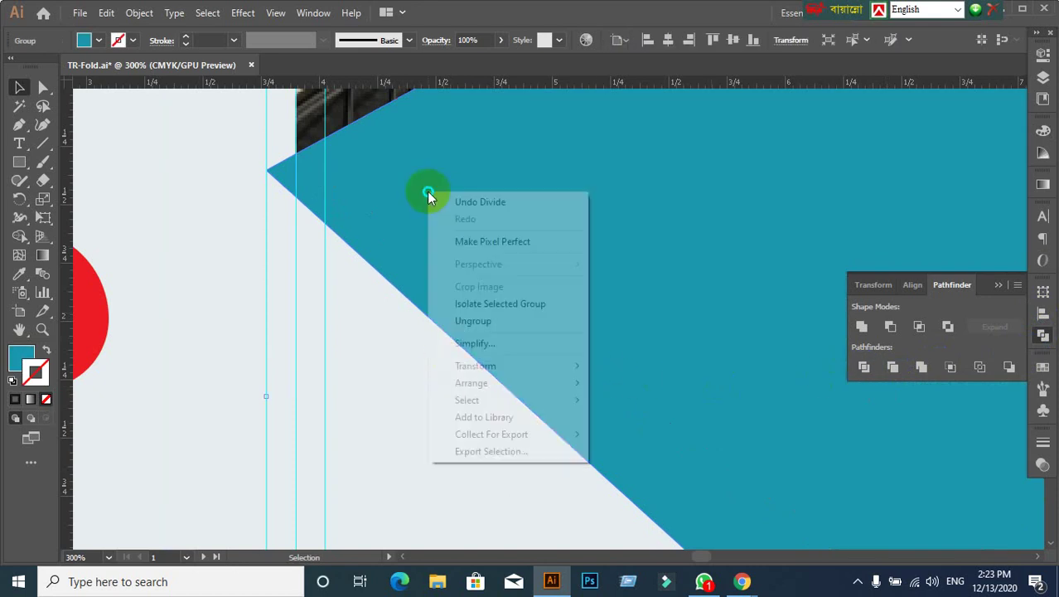
click(461, 320)
click(213, 265)
click(280, 183)
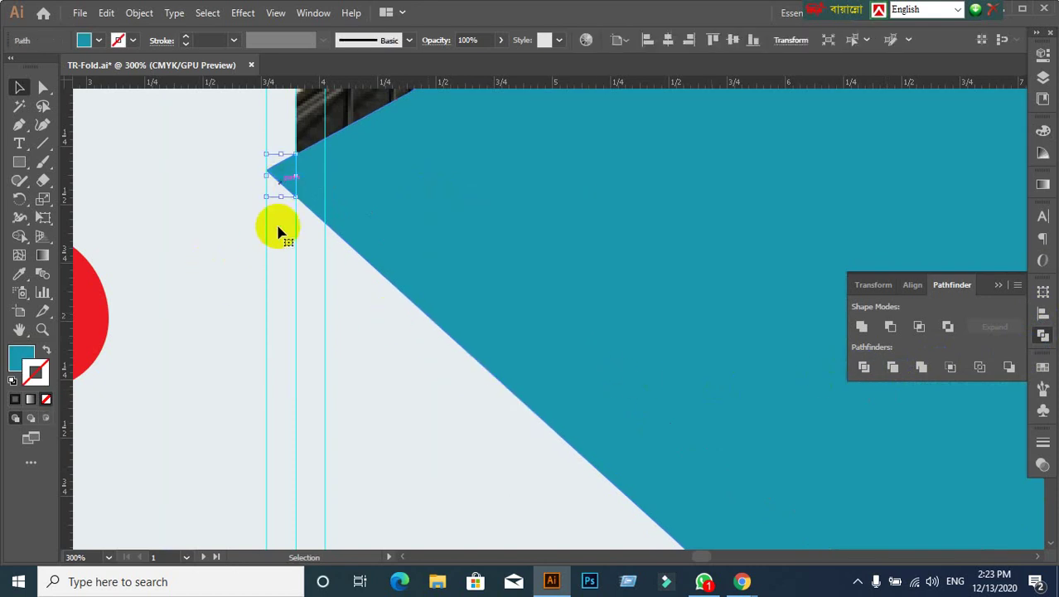
key(Delete)
Step: Select both teal halves with the photos and make a clipping mask with Ctrl+7
scroll(294, 236, down, 5)
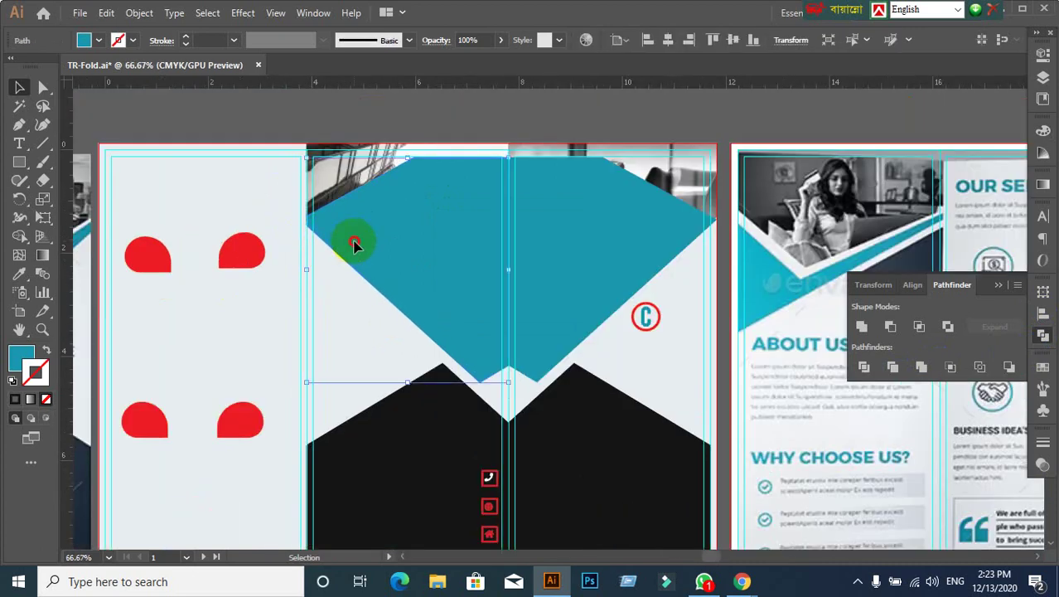
drag(354, 245, 302, 284)
key(ctrl+z)
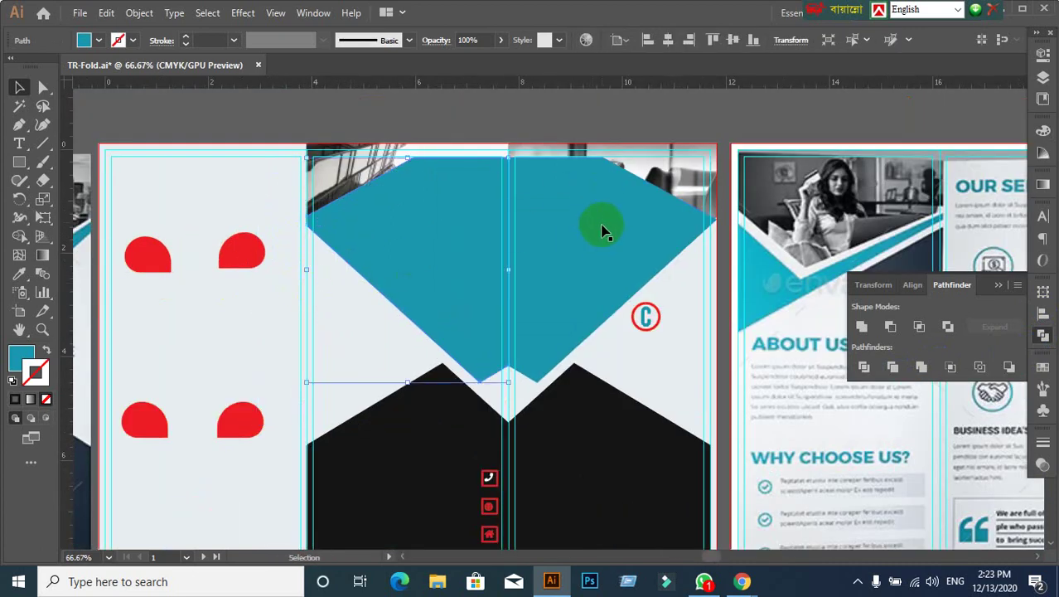
shift+click(604, 236)
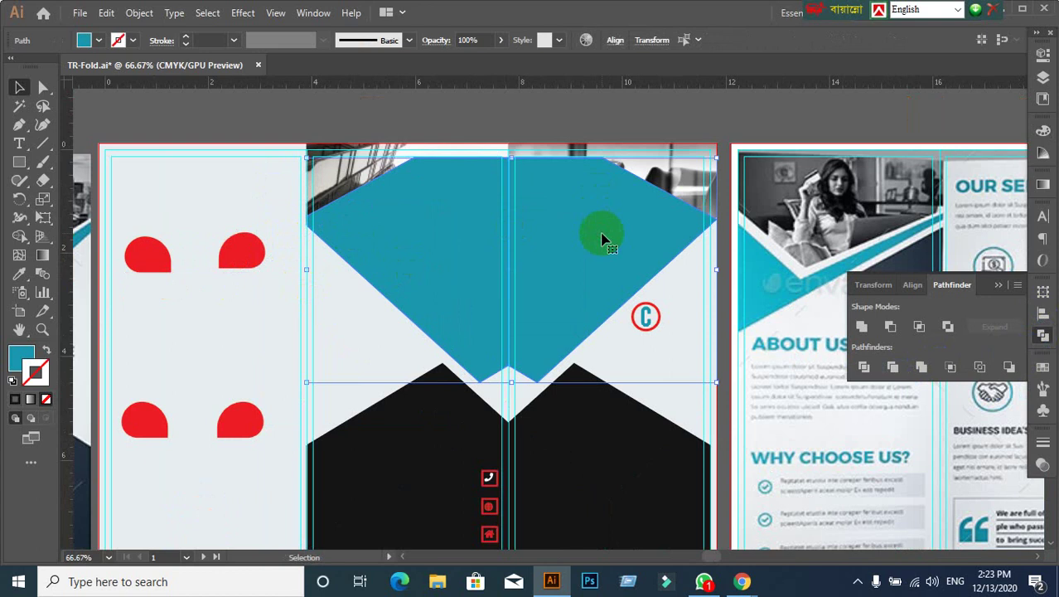
key(ctrl+7)
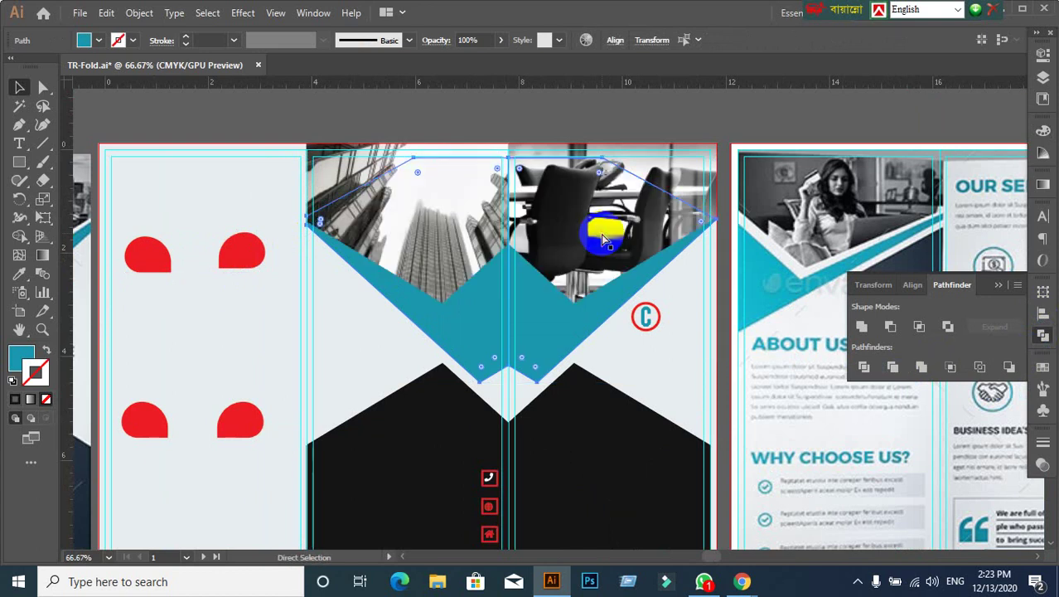
click(603, 240)
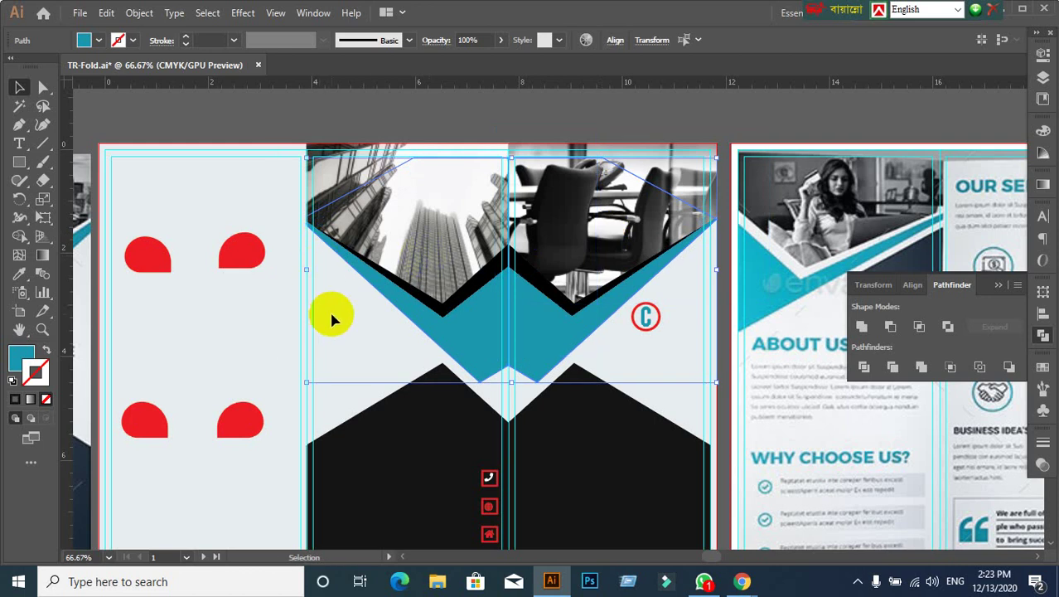
scroll(364, 307, up, 1)
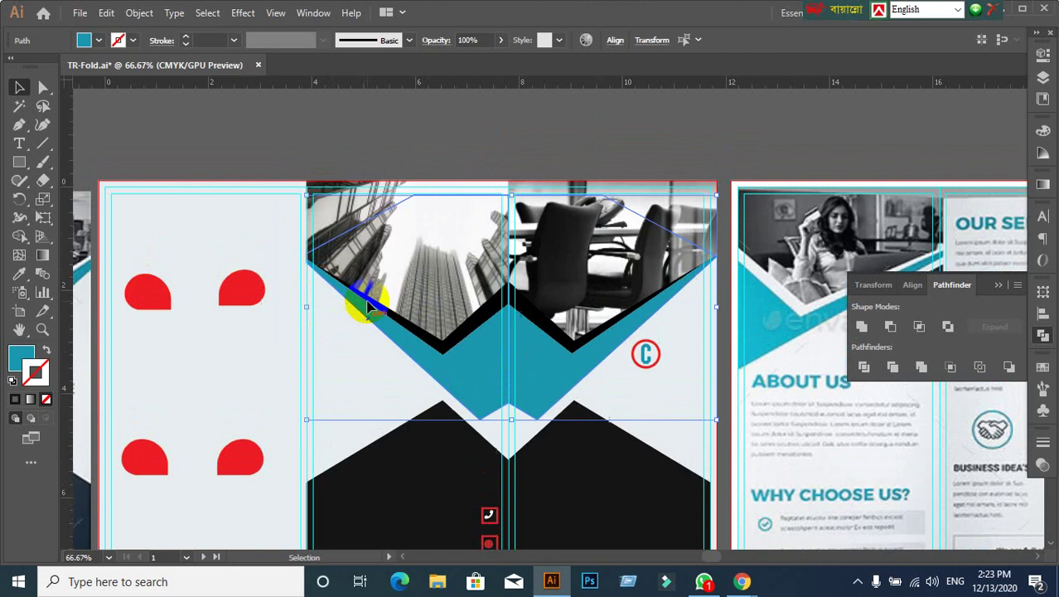
Step: Zoom out to 33.33% and pan until all three spreads, including the cover, are visible
click(406, 153)
scroll(450, 358, up, 1)
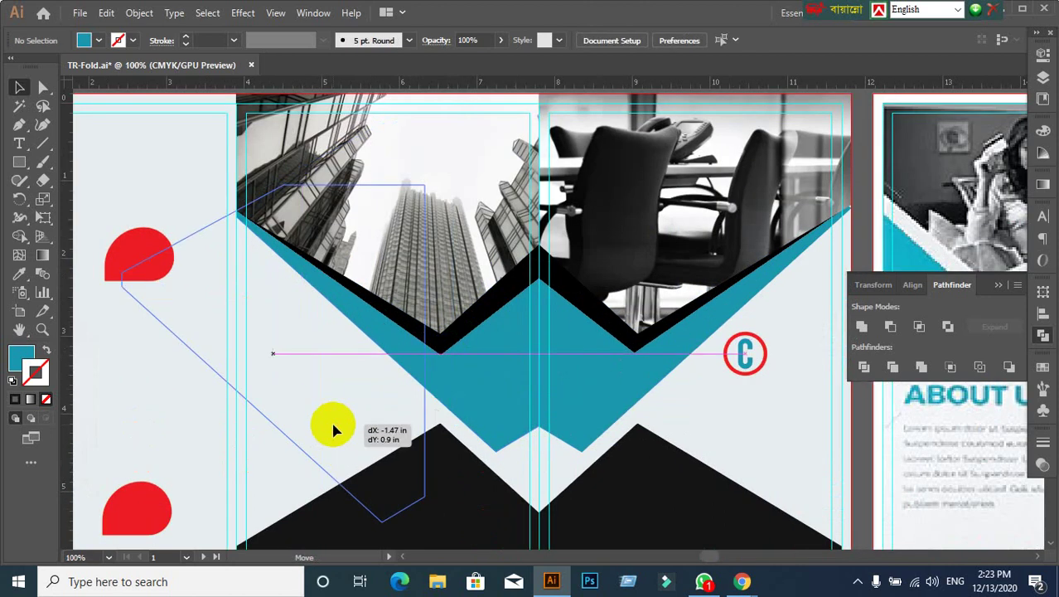
click(543, 417)
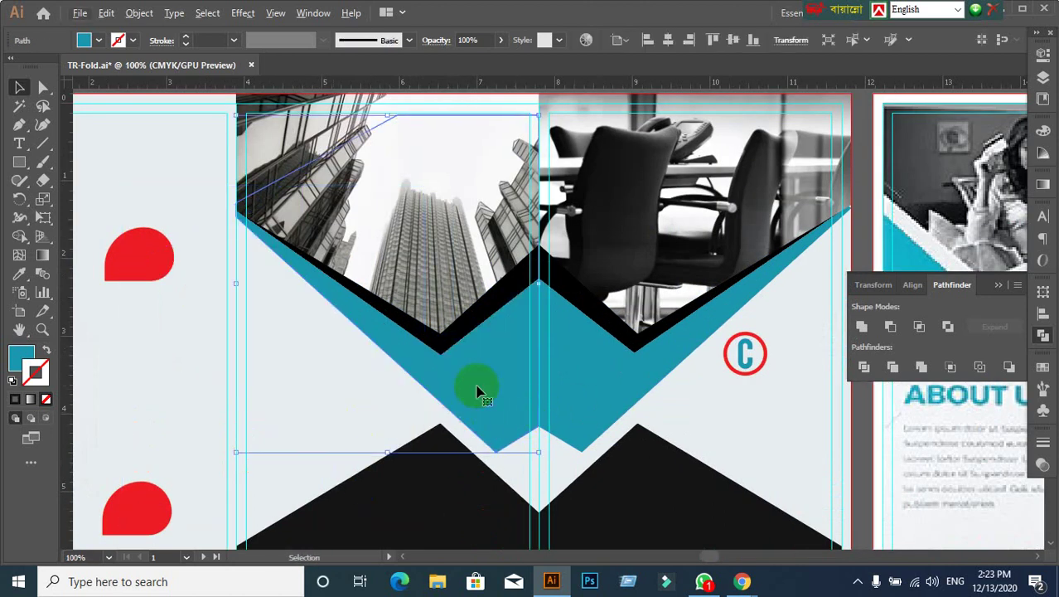
scroll(477, 391, down, 1)
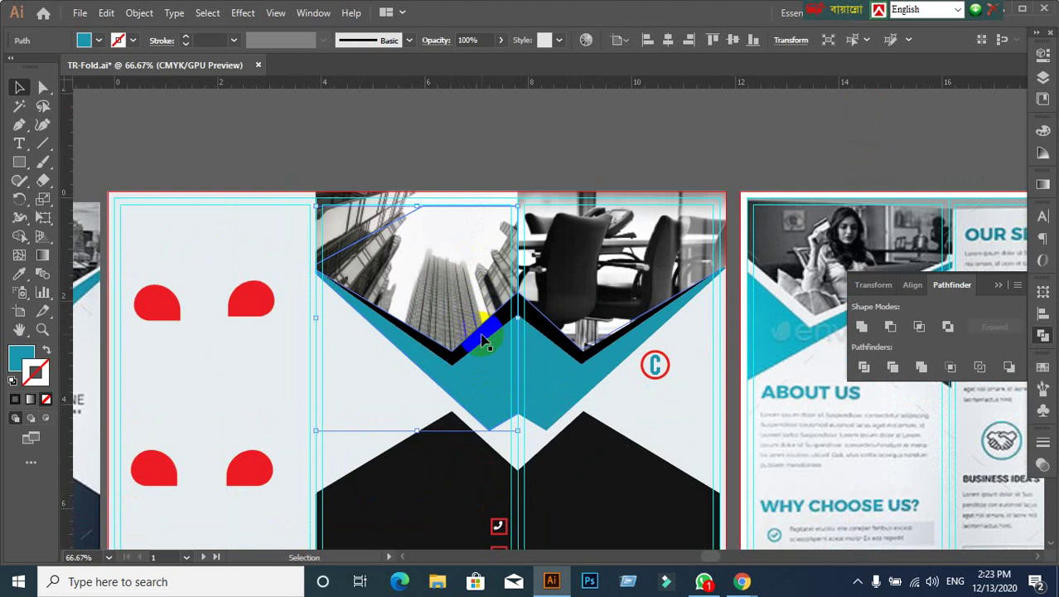
drag(450, 336, 581, 324)
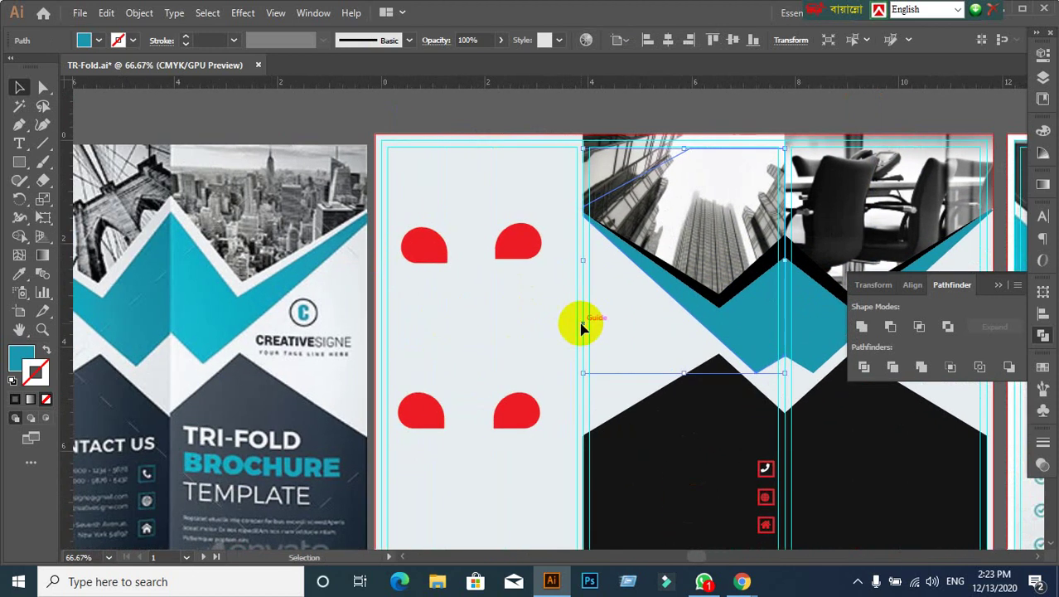
scroll(581, 324, down, 1)
mouse_move(603, 362)
mouse_down()
mouse_move(563, 351)
mouse_move(581, 368)
mouse_up()
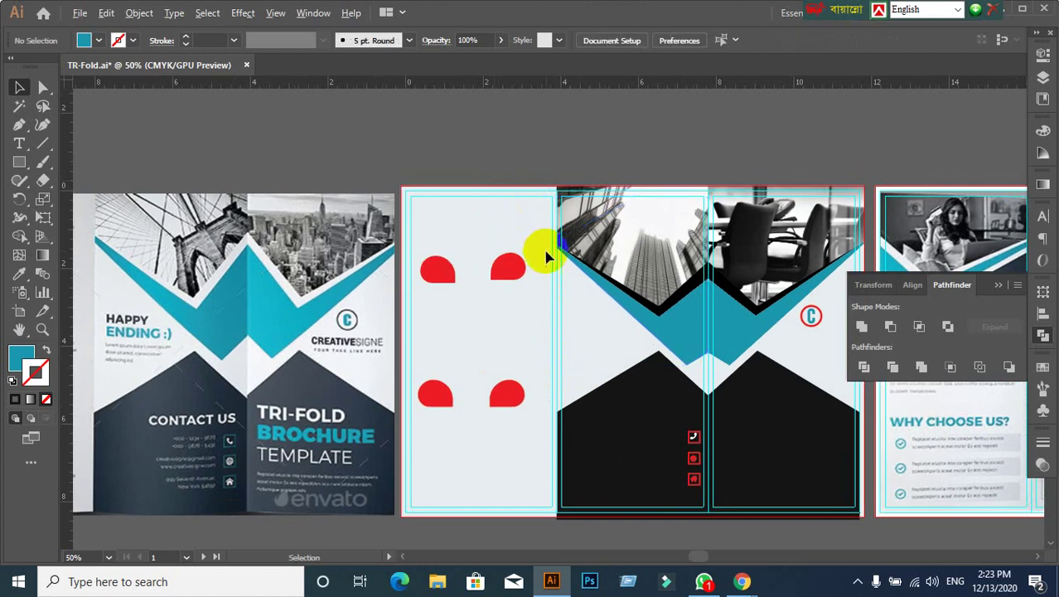
scroll(547, 257, up, 3)
scroll(548, 244, up, 1)
scroll(548, 244, down, 5)
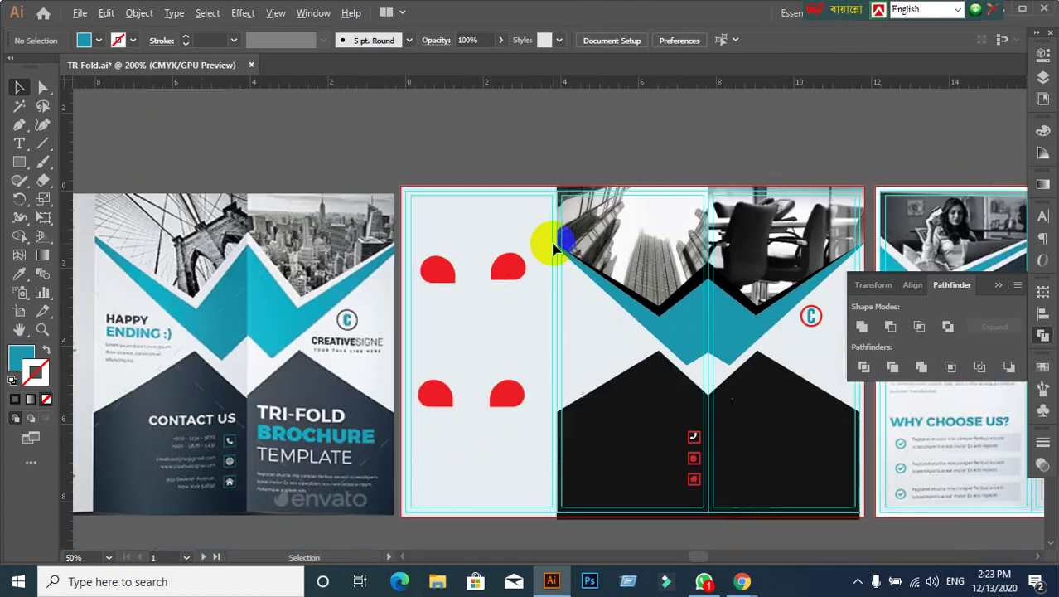
drag(548, 239, 634, 353)
click(453, 470)
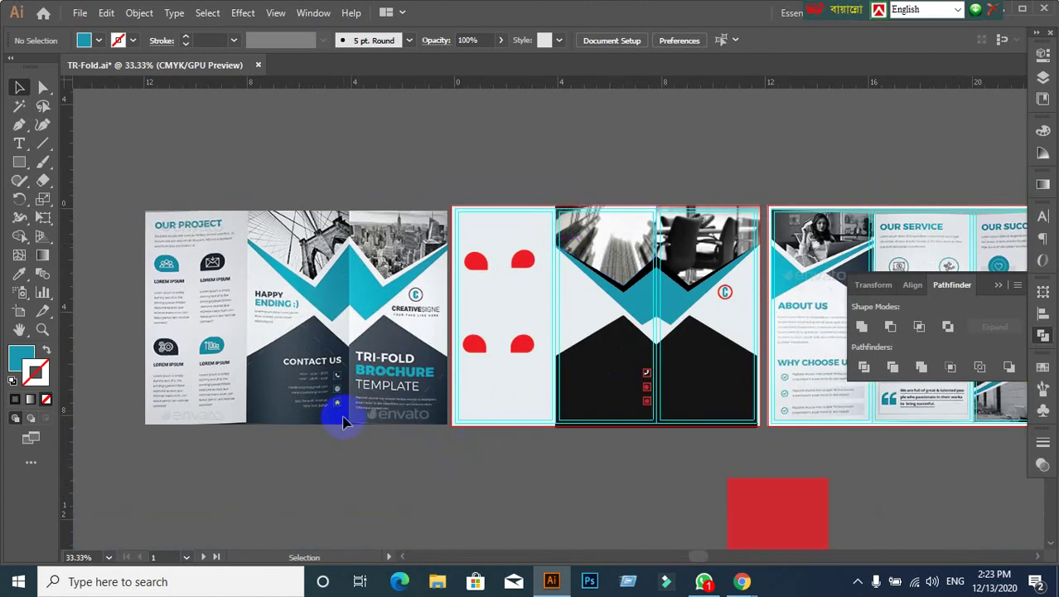
Step: Move the red icons and TRI-FOLD BROCHURE TEMPLATE group to the canvas below-right of the artboards
scroll(474, 305, up, 2)
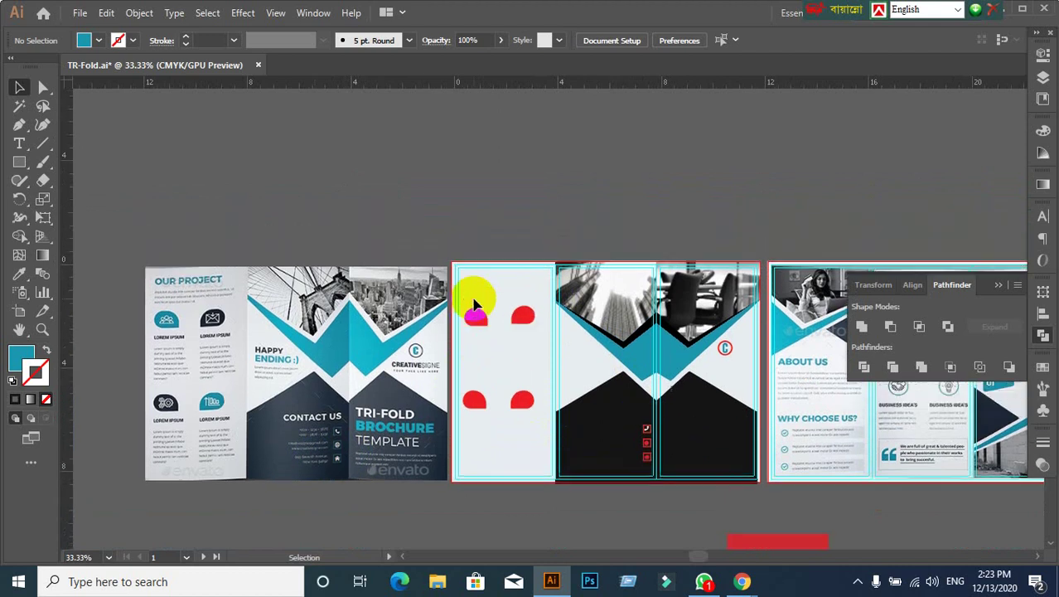
scroll(475, 225, down, 1)
scroll(474, 427, up, 6)
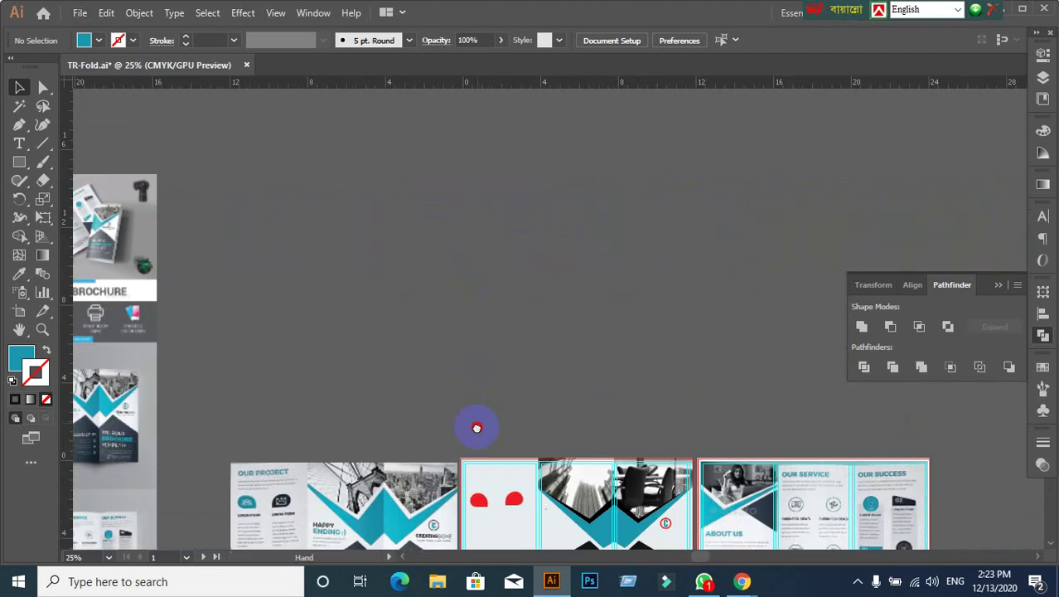
scroll(491, 426, up, 2)
scroll(510, 373, down, 1)
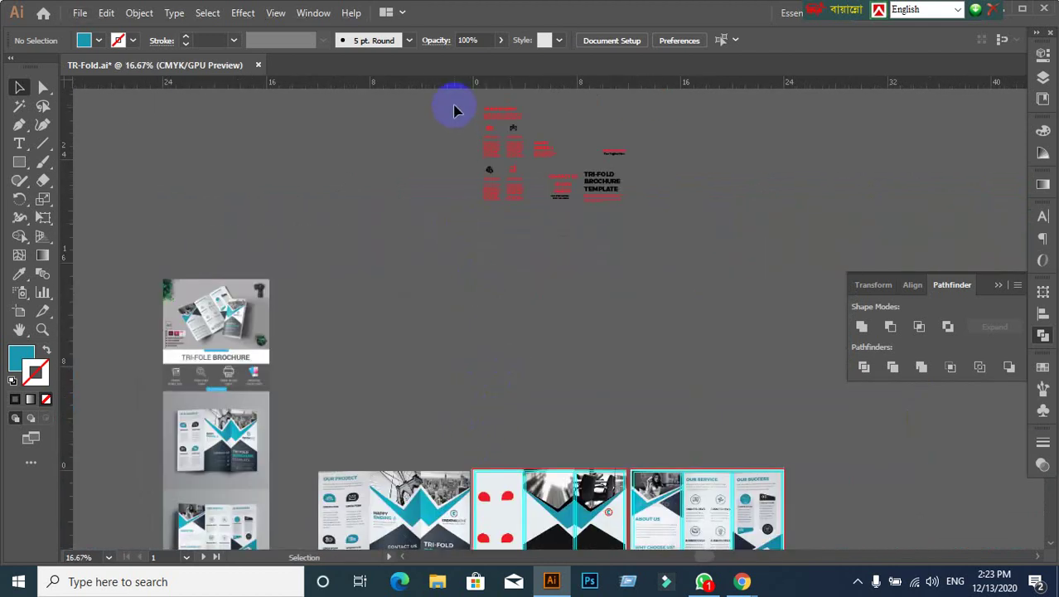
click(587, 208)
click(646, 307)
click(591, 199)
drag(595, 199, 595, 374)
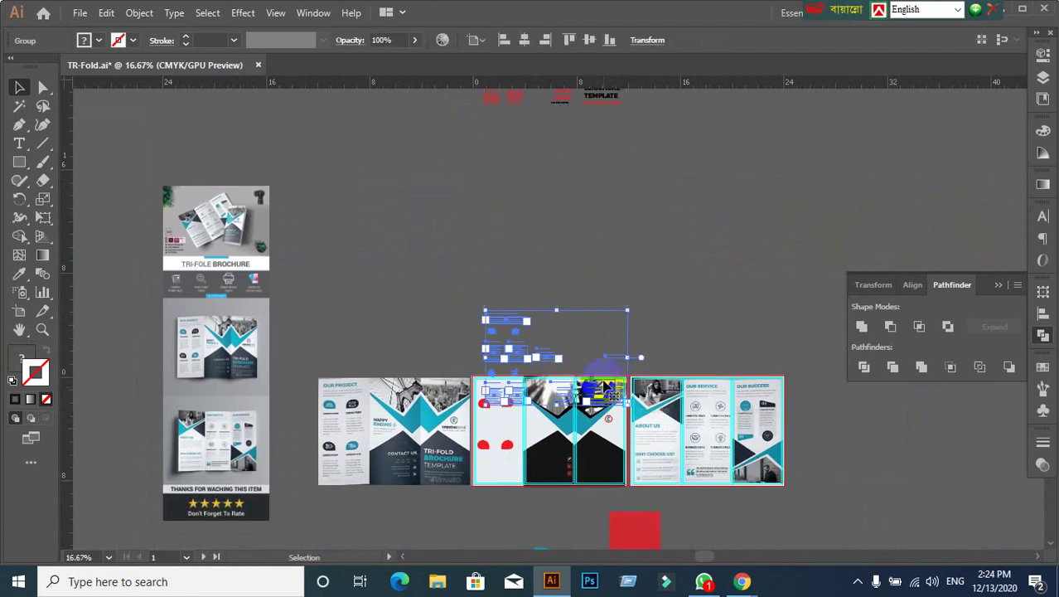
scroll(595, 374, down, 2)
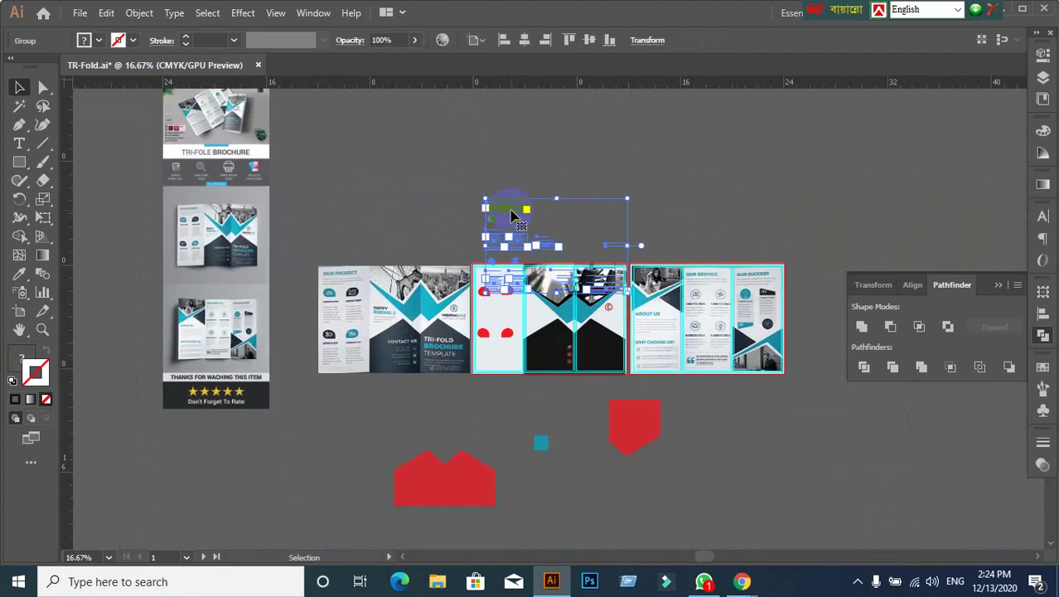
drag(512, 216, 403, 464)
drag(220, 455, 767, 436)
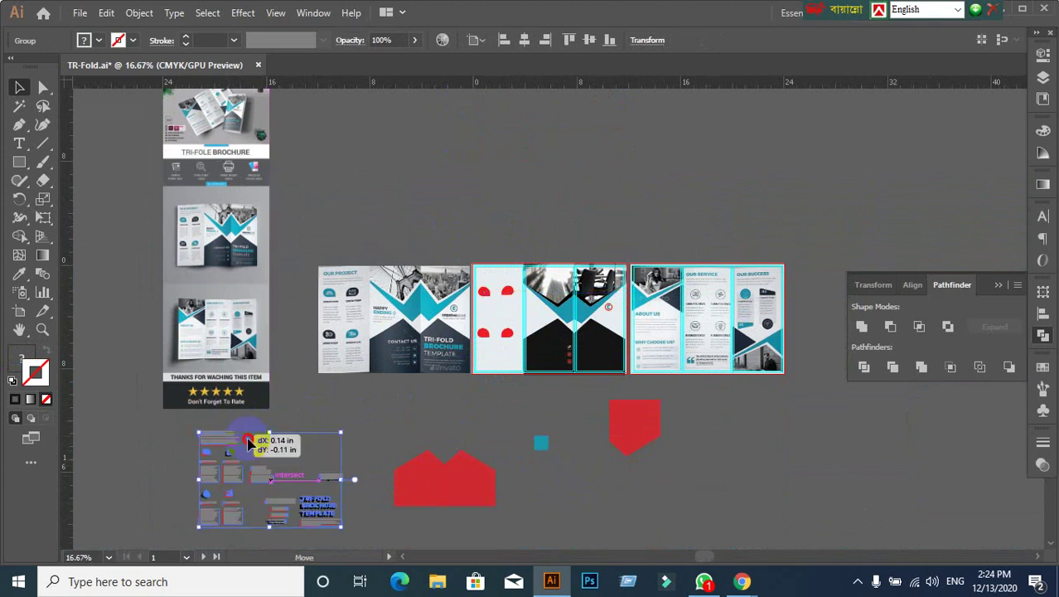
Step: Clear the selection and pan to check the moved text group below the spreads
click(473, 486)
click(515, 500)
scroll(364, 361, up, 2)
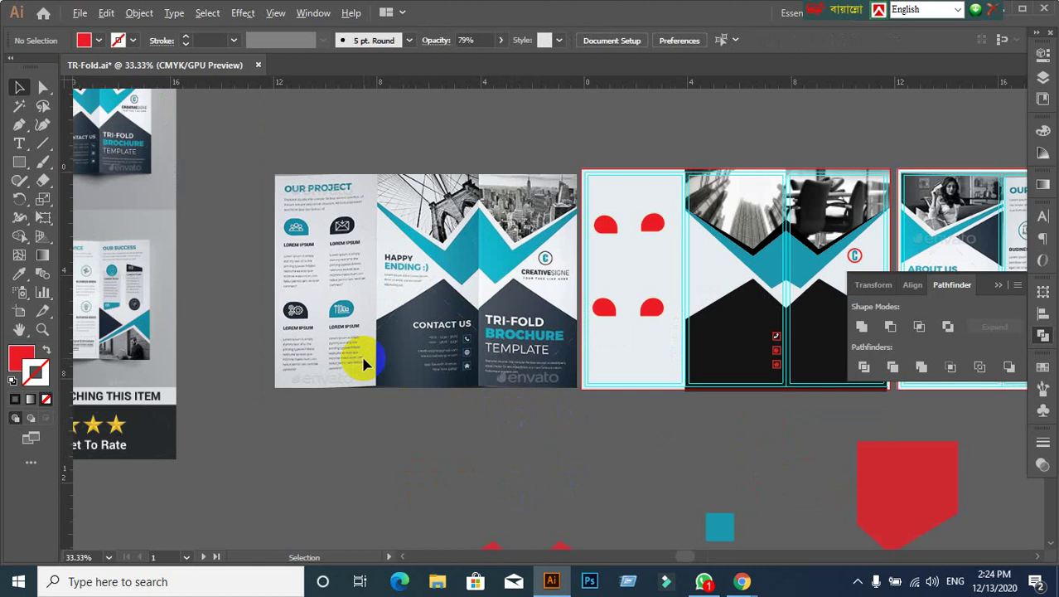
drag(704, 368, 497, 370)
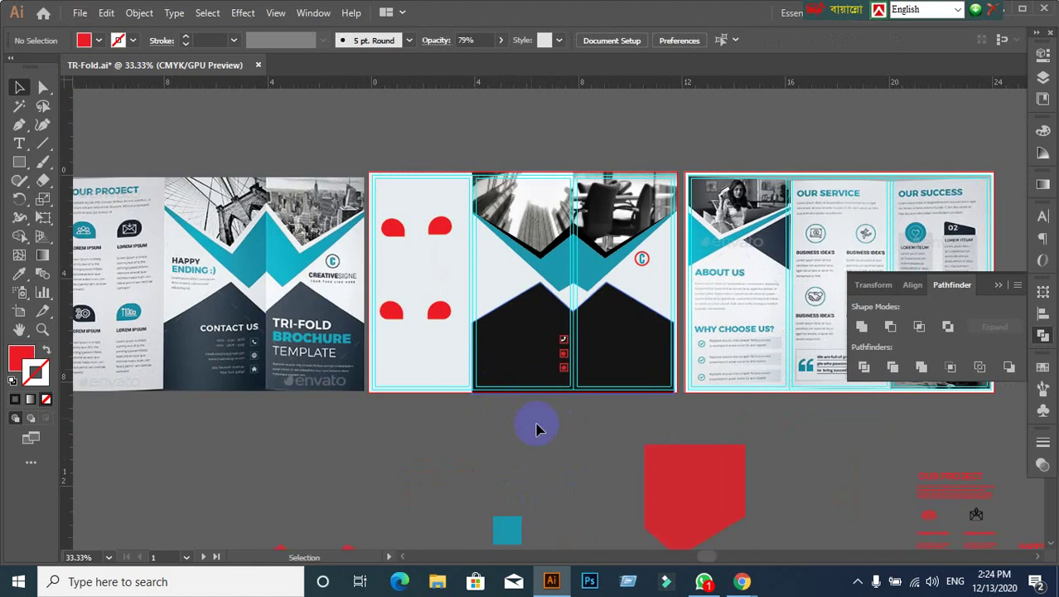
scroll(560, 451, down, 1)
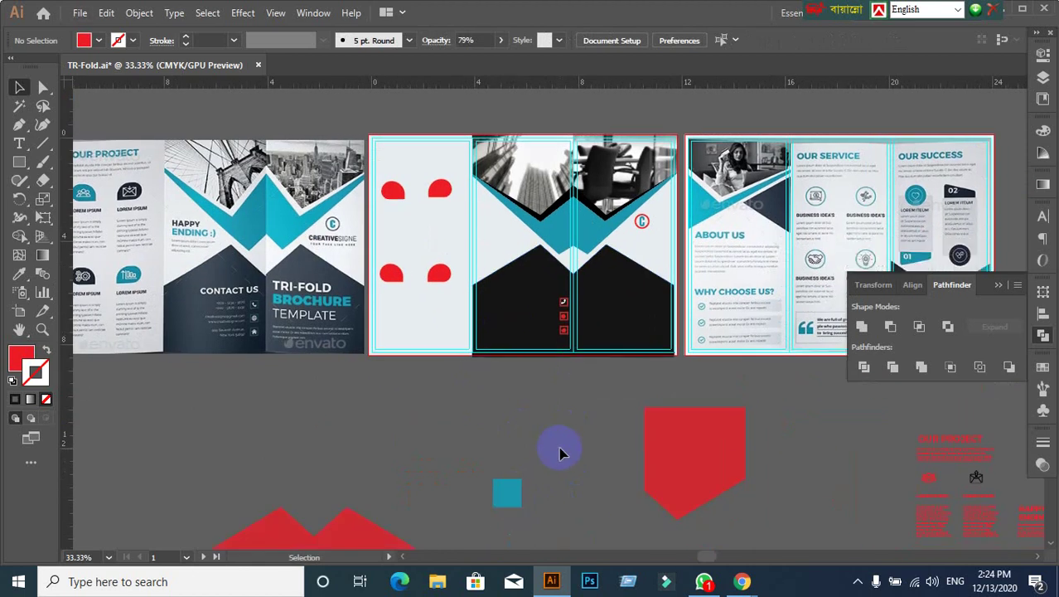
scroll(559, 451, down, 1)
mouse_move(663, 479)
mouse_down()
mouse_move(464, 327)
mouse_move(650, 371)
mouse_move(658, 385)
mouse_up()
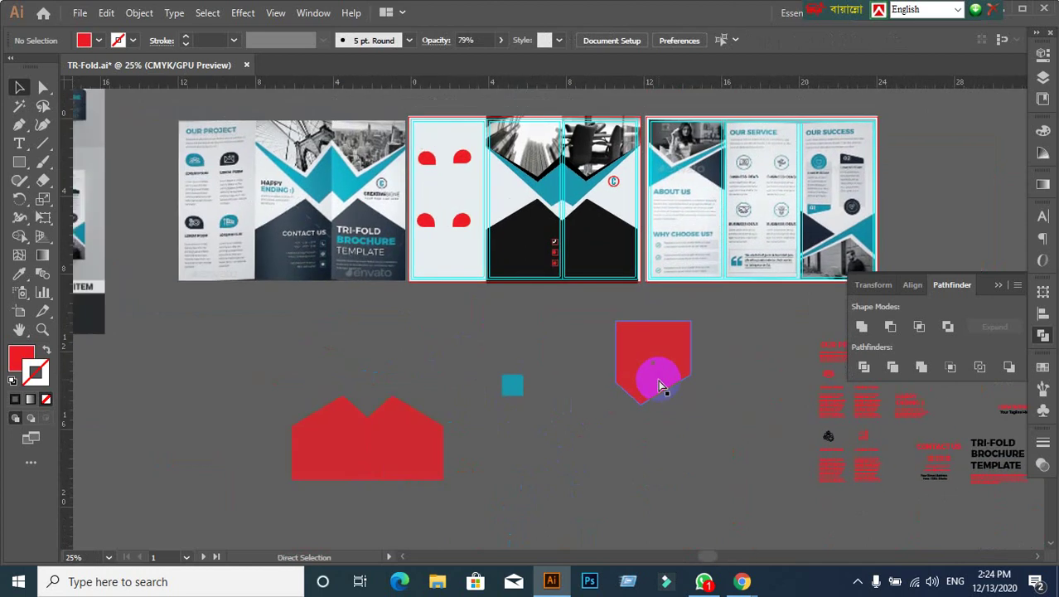
mouse_move(820, 432)
mouse_down()
mouse_move(519, 353)
mouse_move(804, 497)
mouse_move(816, 467)
mouse_up()
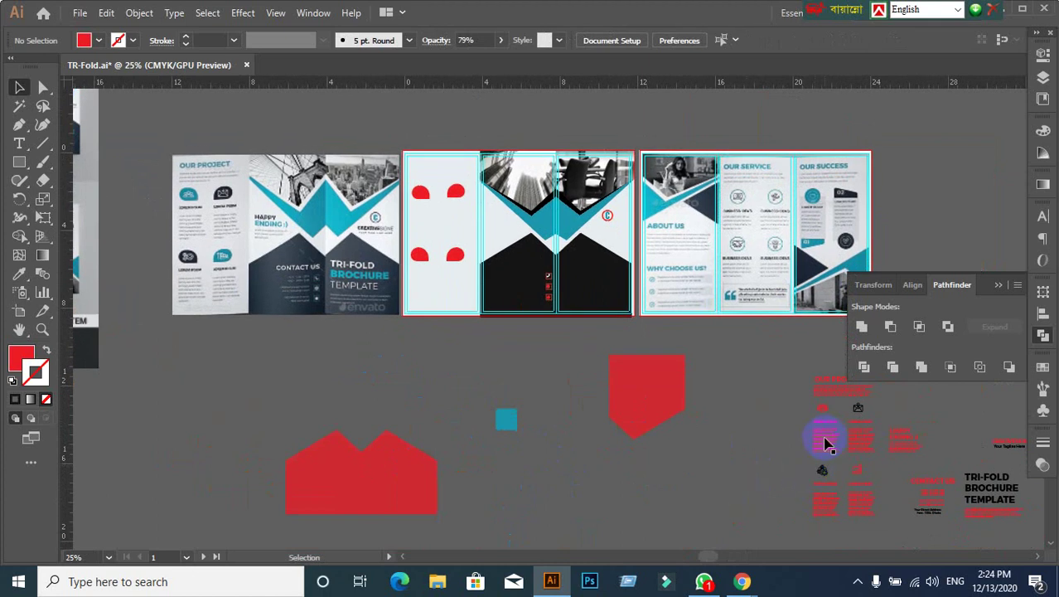
scroll(692, 477, down, 1)
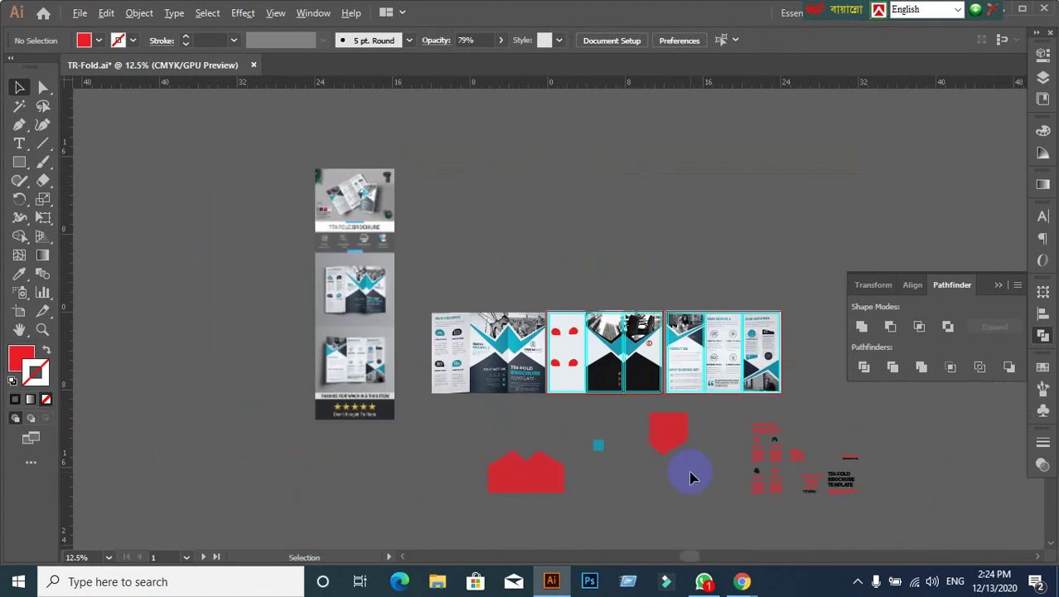
scroll(676, 456, up, 1)
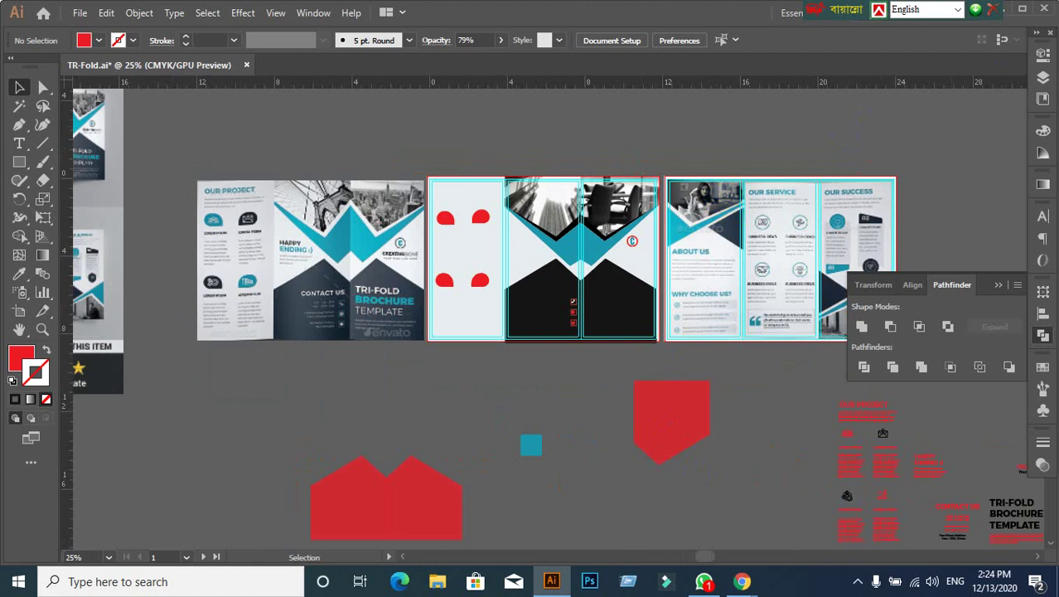
scroll(208, 244, up, 1)
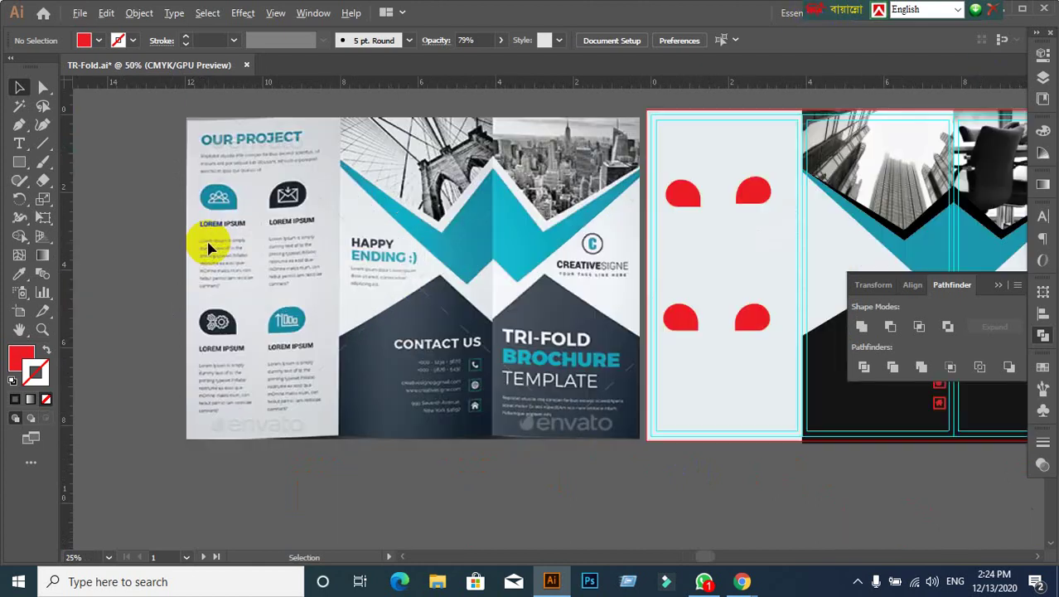
scroll(208, 243, up, 1)
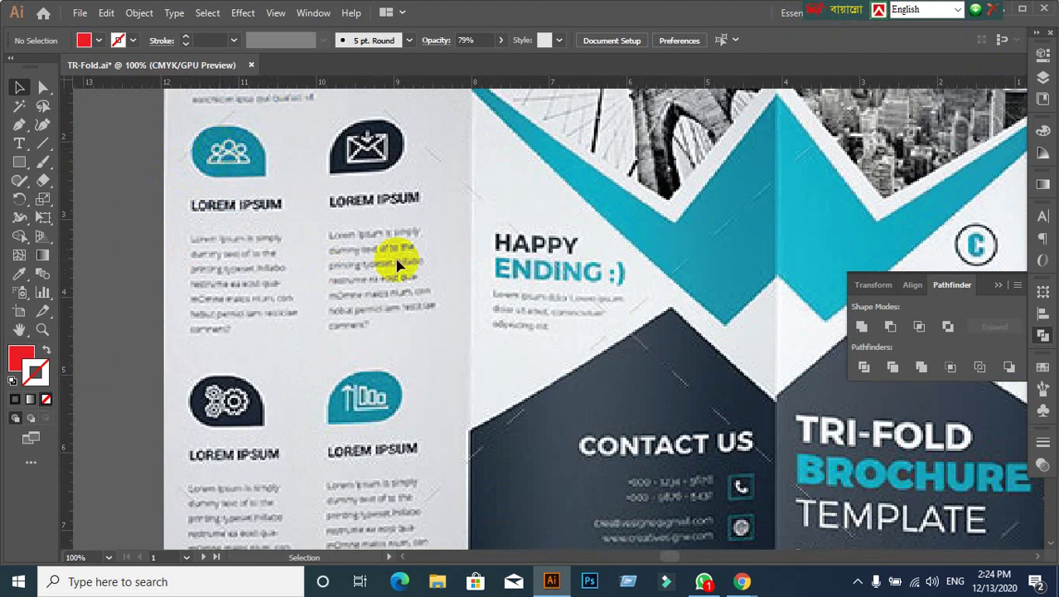
scroll(398, 263, down, 2)
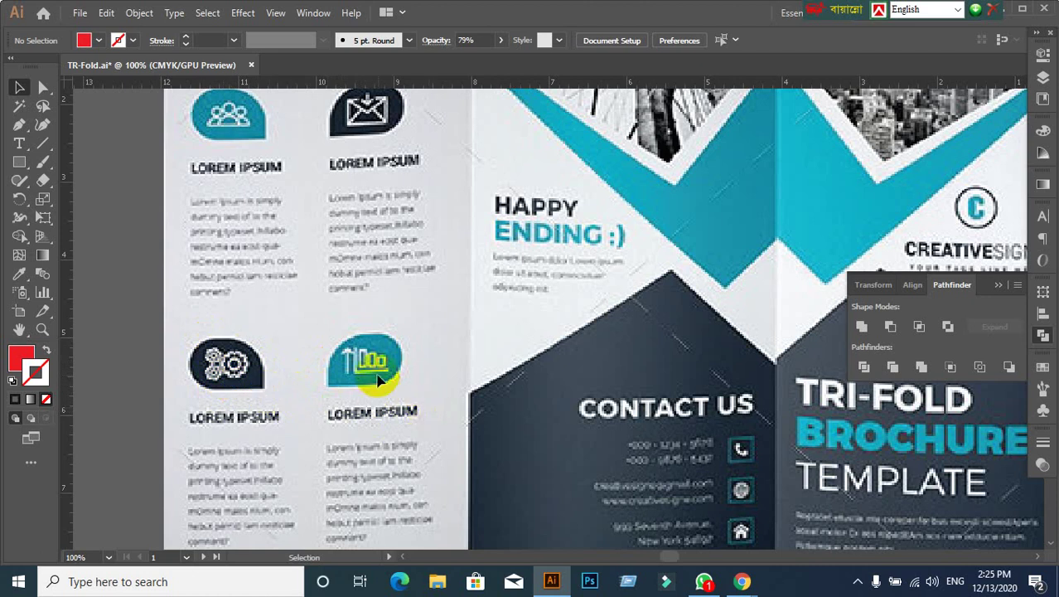
scroll(368, 383, down, 2)
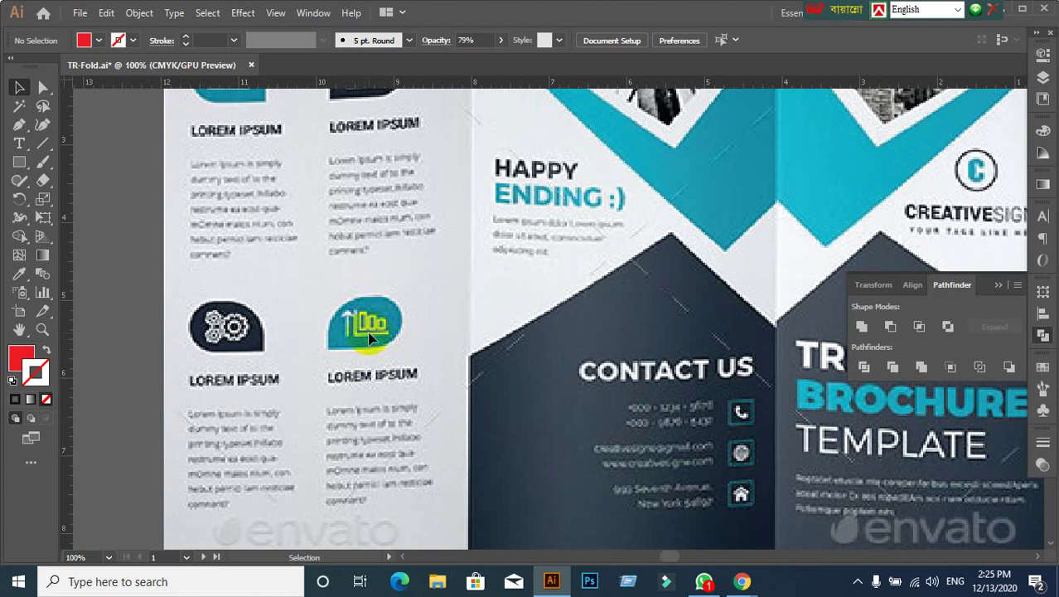
scroll(368, 335, up, 3)
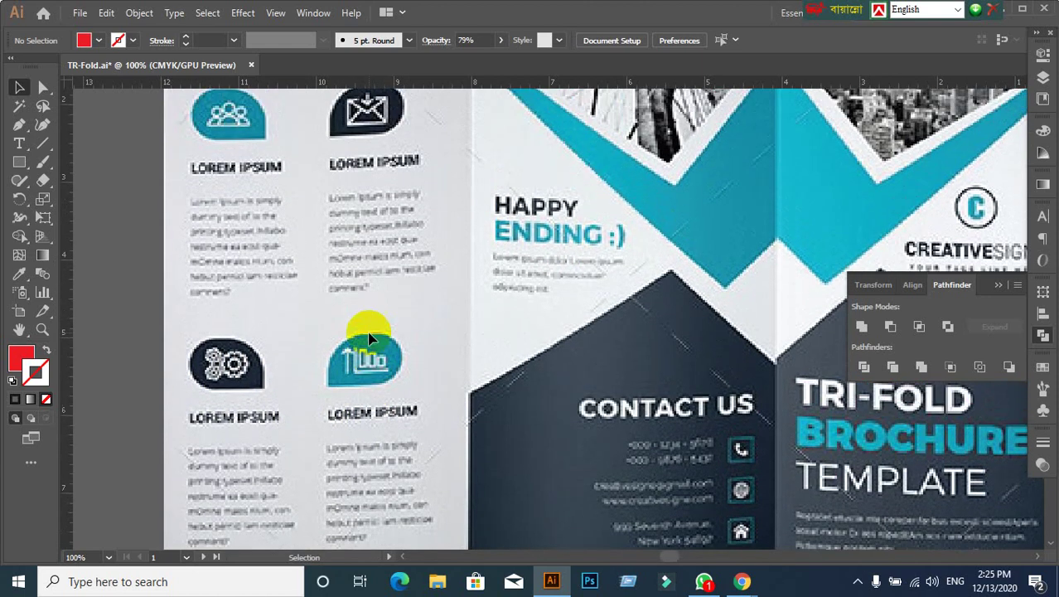
scroll(367, 328, up, 2)
alt+scroll(426, 288, down, 2)
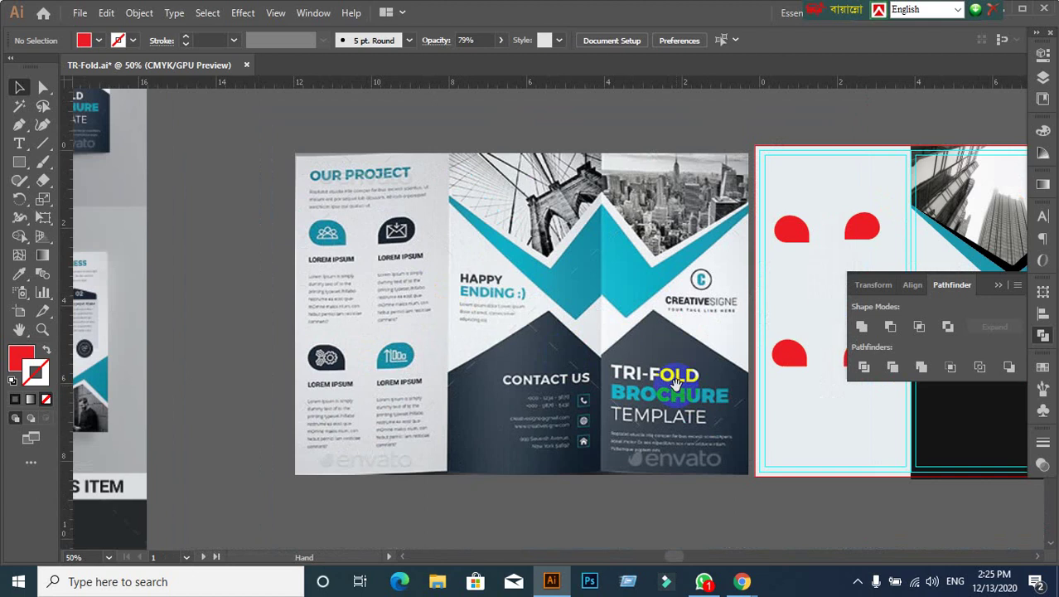
scroll(675, 387, down, 3)
scroll(676, 387, right, 3)
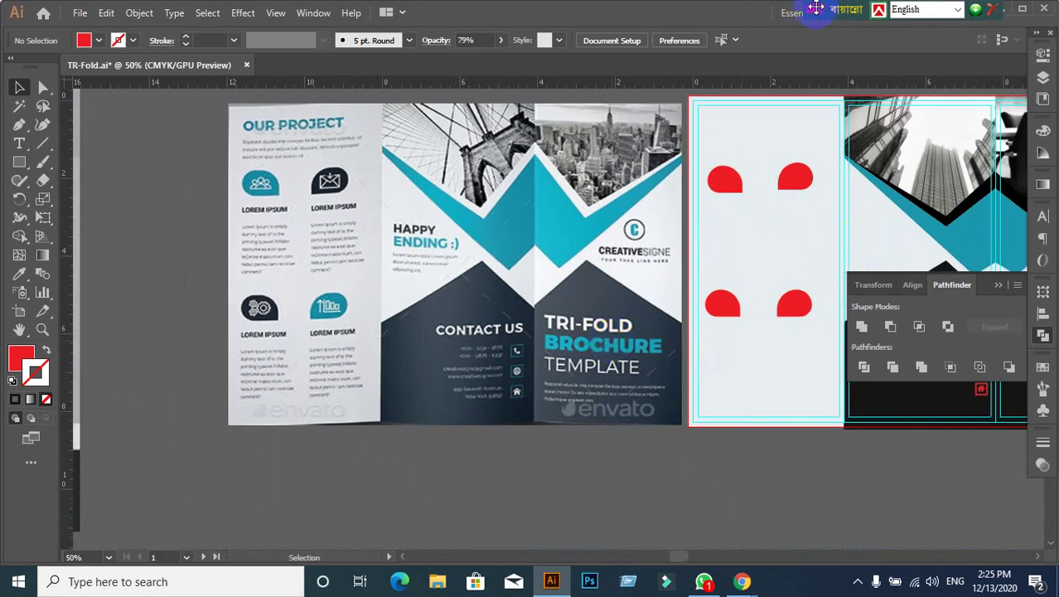
drag(816, 8, 695, 7)
Step: Drag the teamwork, setting, upload and bar-chart EPS files from the desktop into Illustrator
click(1003, 10)
mouse_move(911, 182)
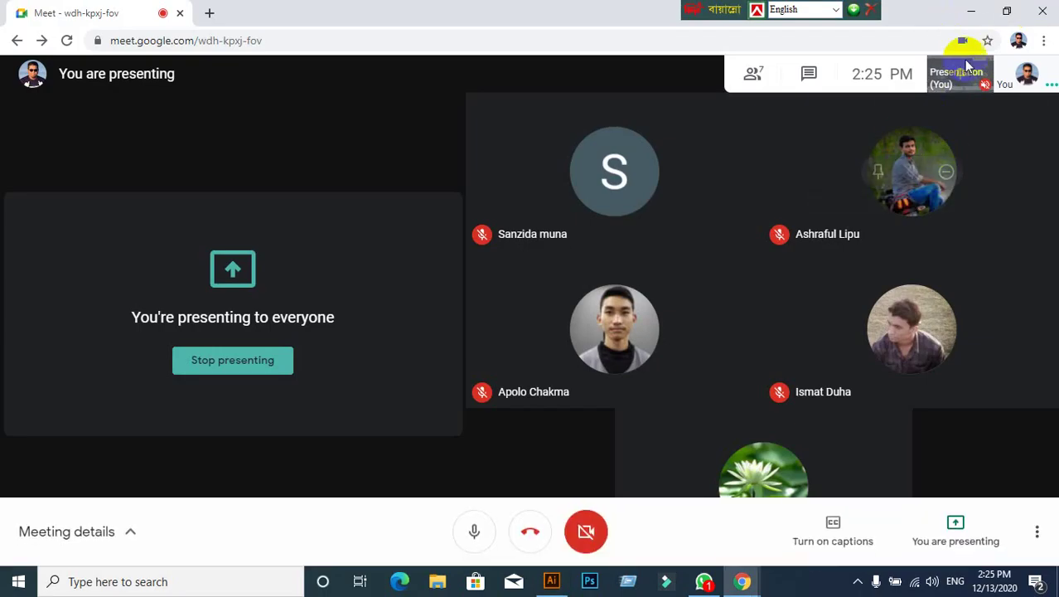
click(972, 13)
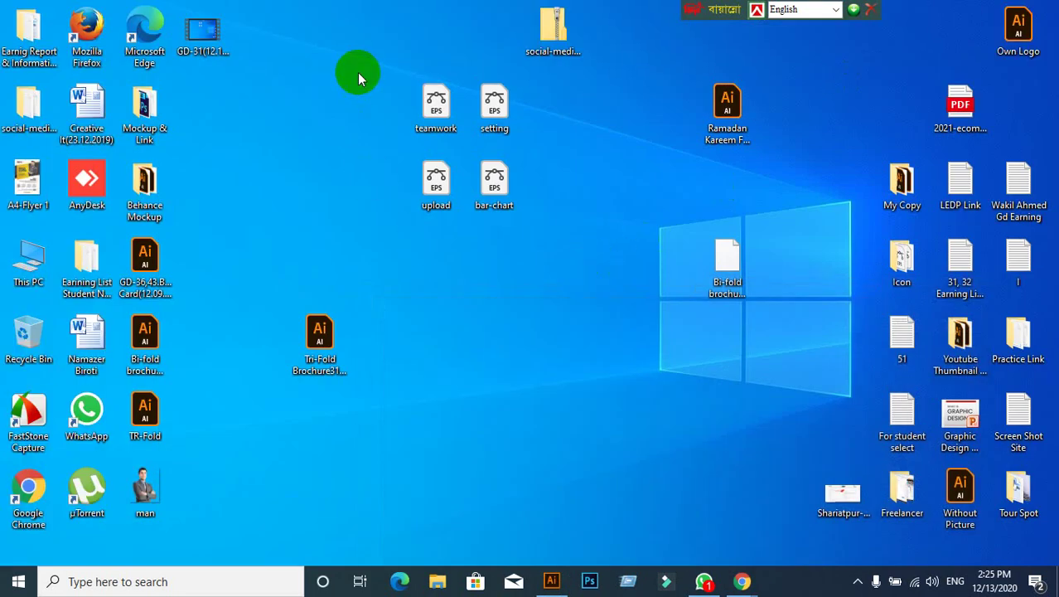
drag(359, 74, 553, 241)
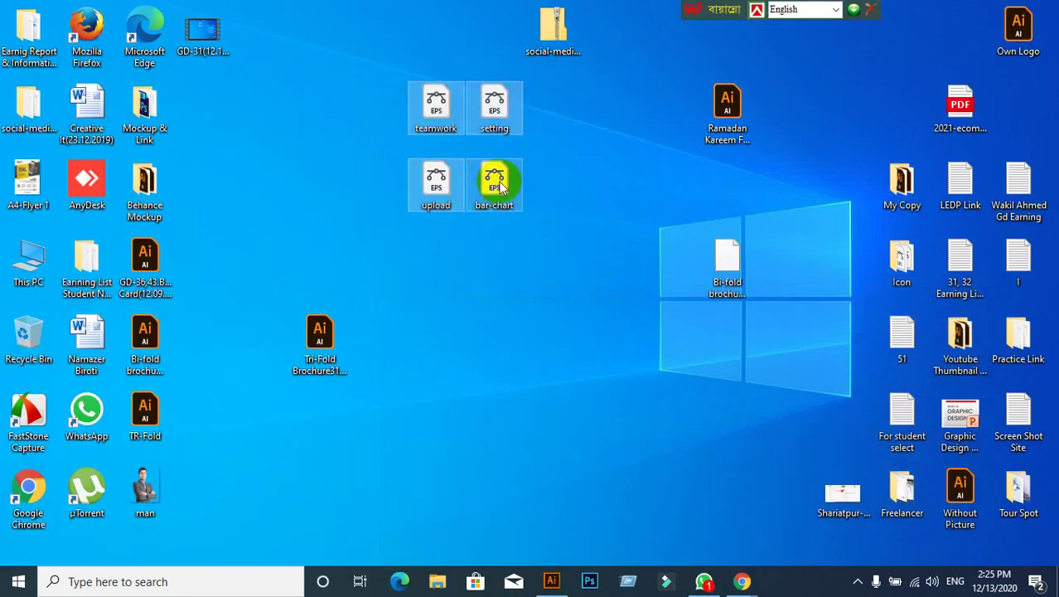
mouse_move(494, 183)
mouse_down()
mouse_move(636, 519)
mouse_move(562, 590)
mouse_up()
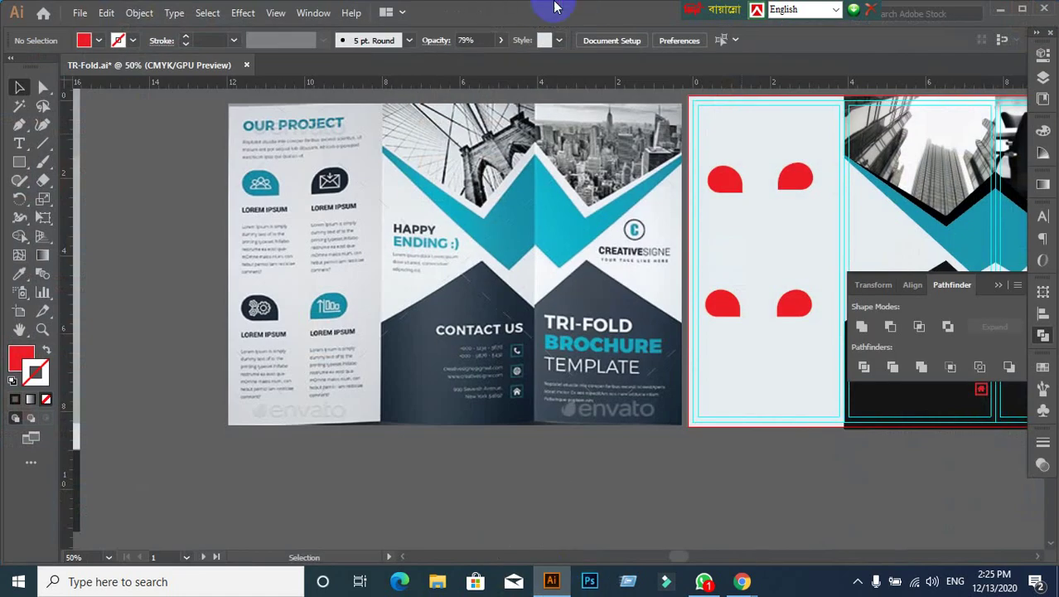
drag(562, 590, 560, 10)
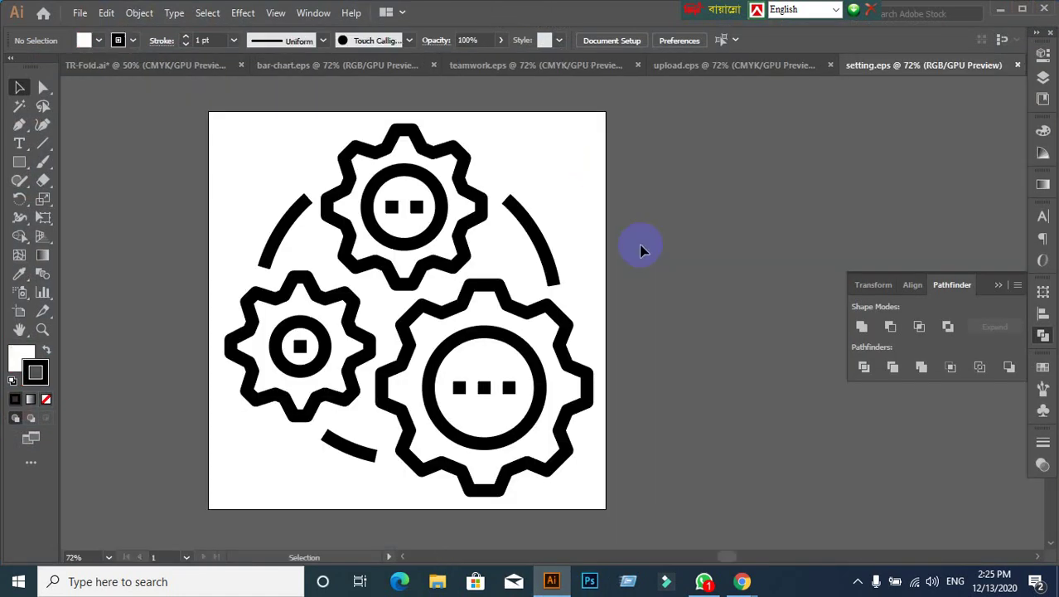
Step: Copy all the bar-chart artwork and paste it into TR-Fold.ai
click(155, 66)
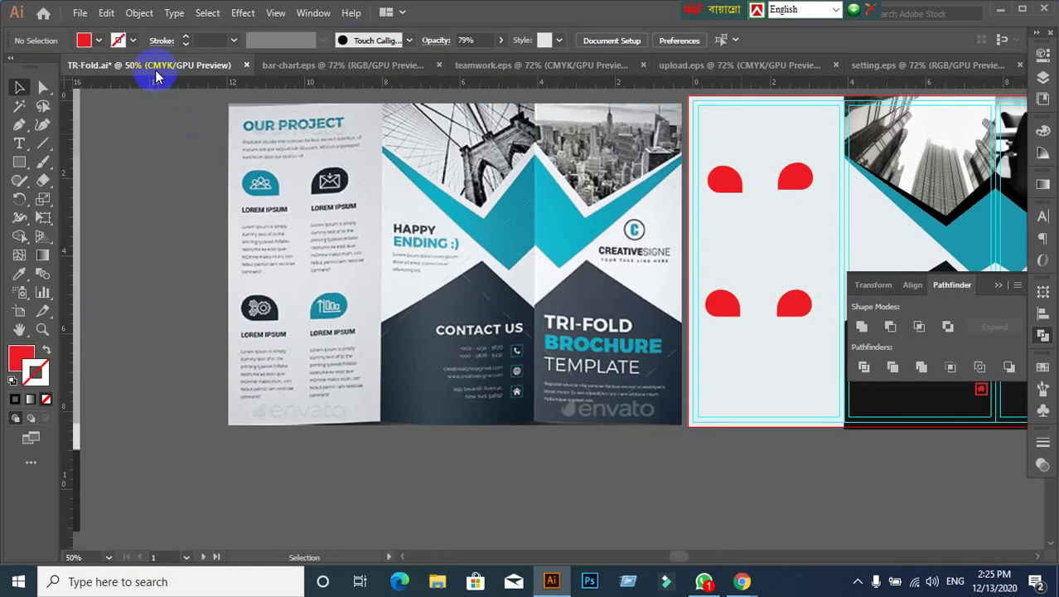
click(314, 71)
click(435, 267)
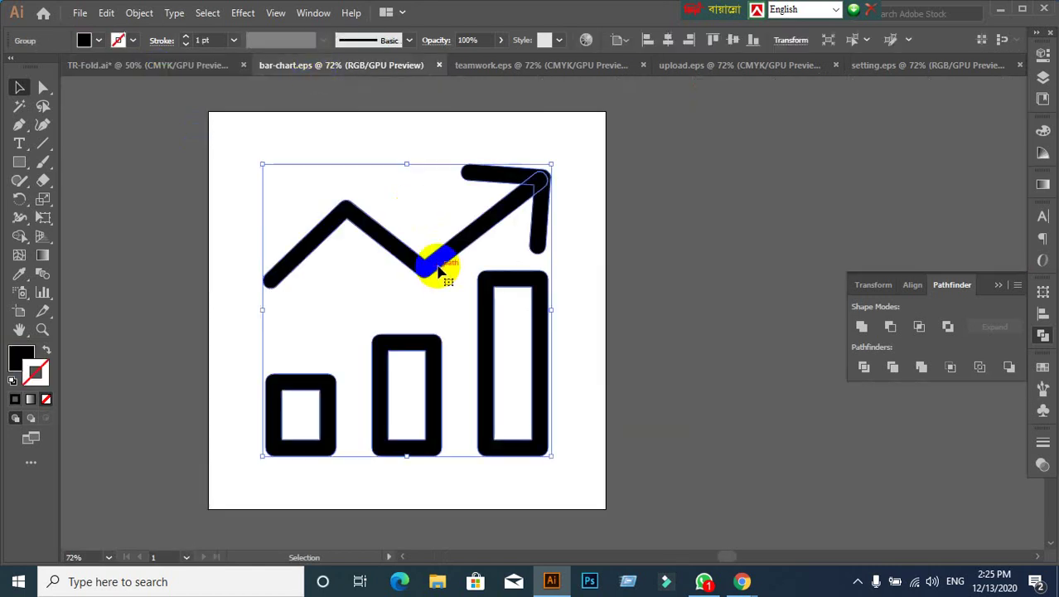
key(a)
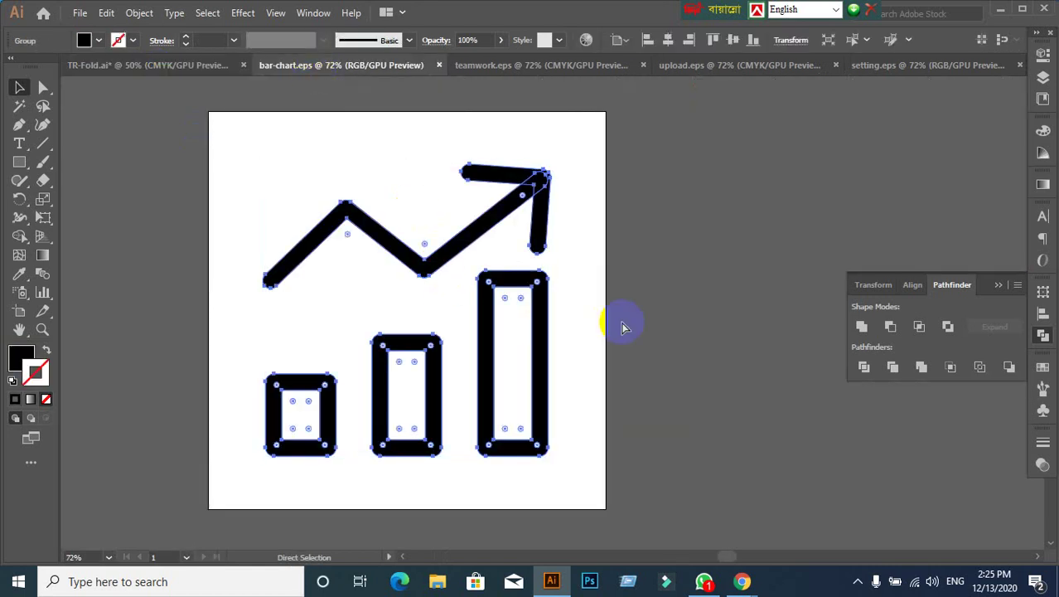
key(v)
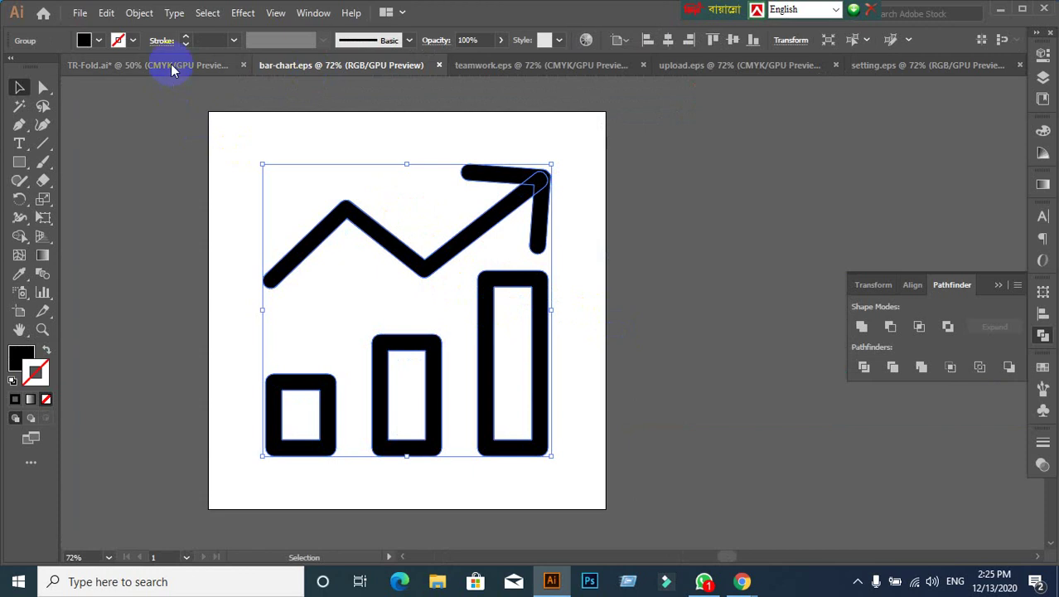
click(170, 66)
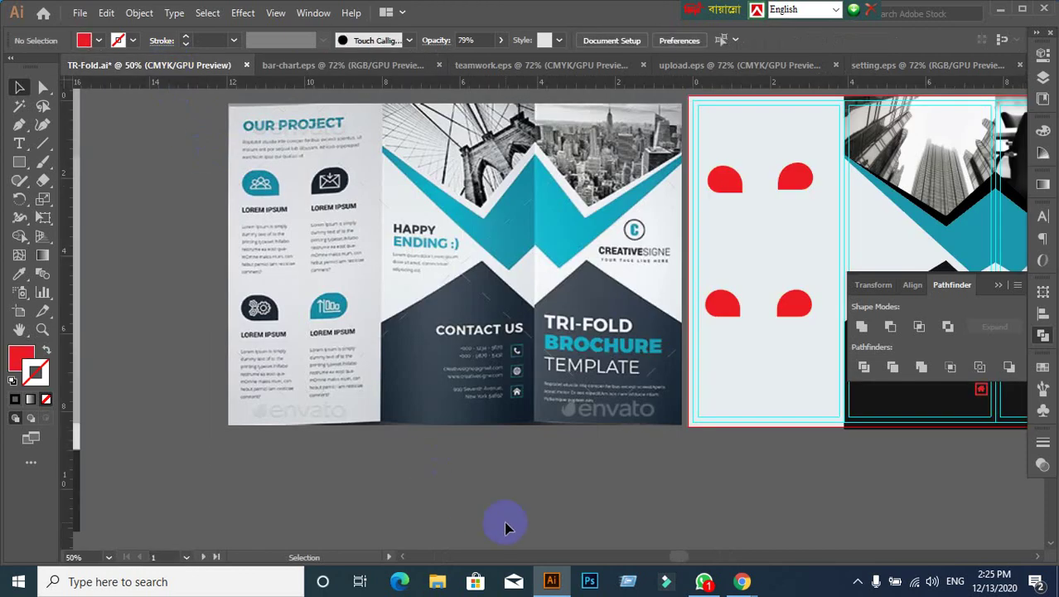
key(ctrl+v)
key(v)
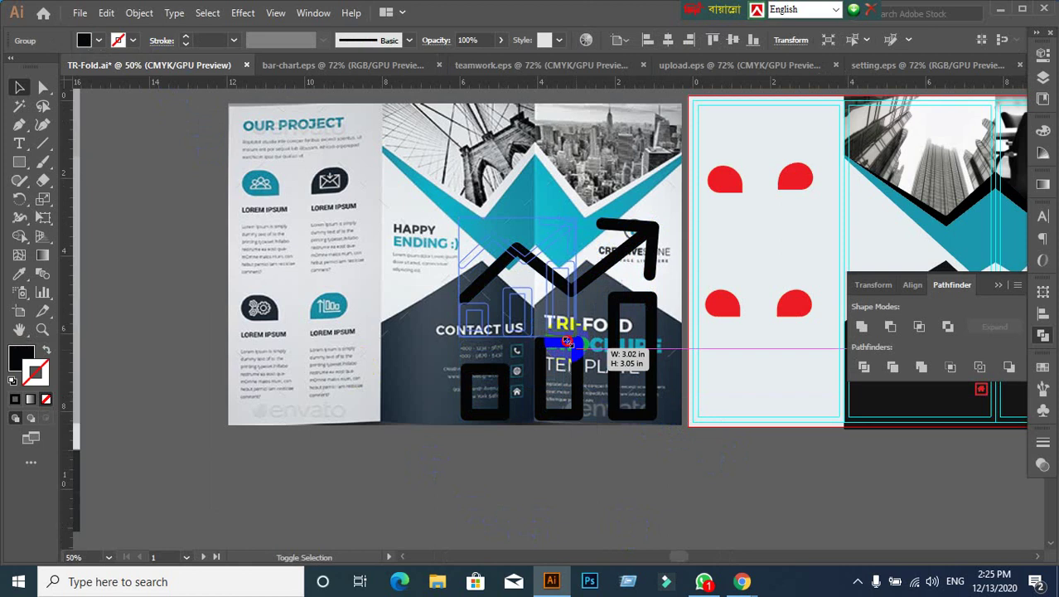
Step: Shrink the pasted chart and move it onto the lower-right red shape
drag(658, 423, 490, 249)
click(532, 442)
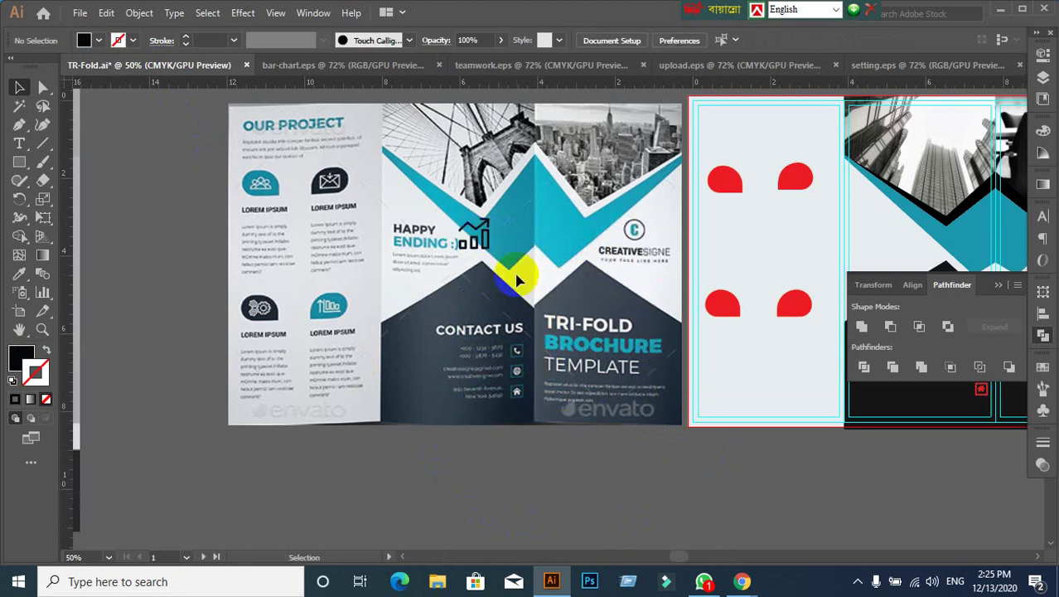
drag(473, 237, 726, 358)
key(ctrl+1)
scroll(609, 314, right, 3)
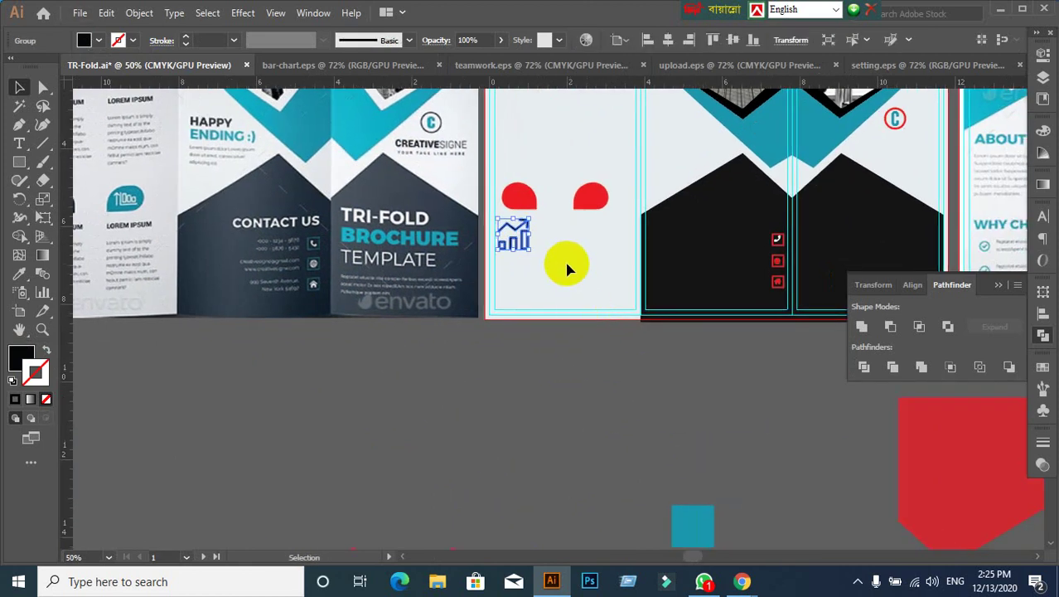
scroll(568, 265, down, 1)
scroll(549, 331, up, 3)
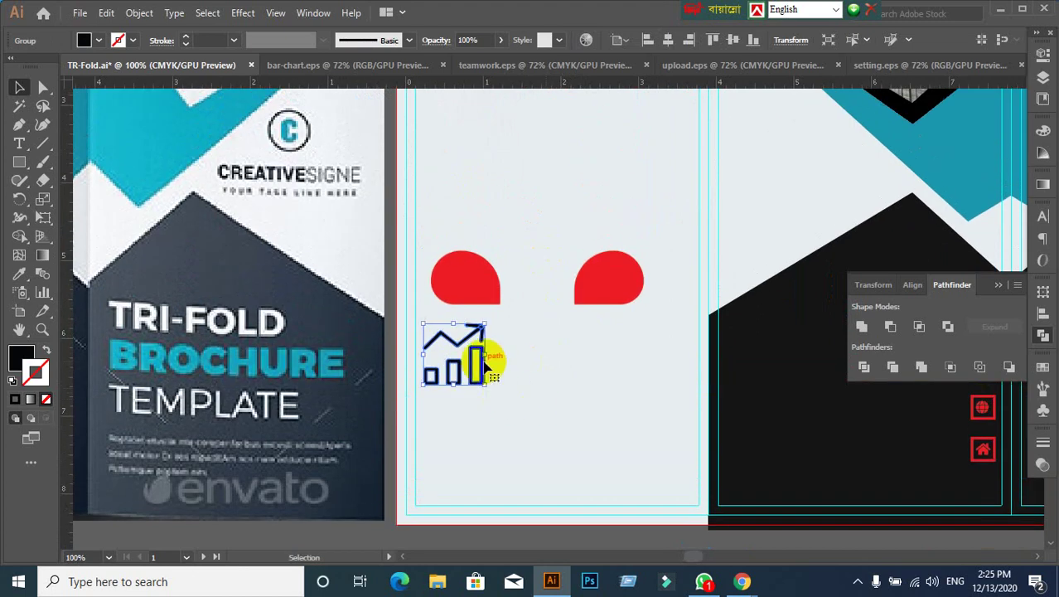
drag(485, 365, 638, 310)
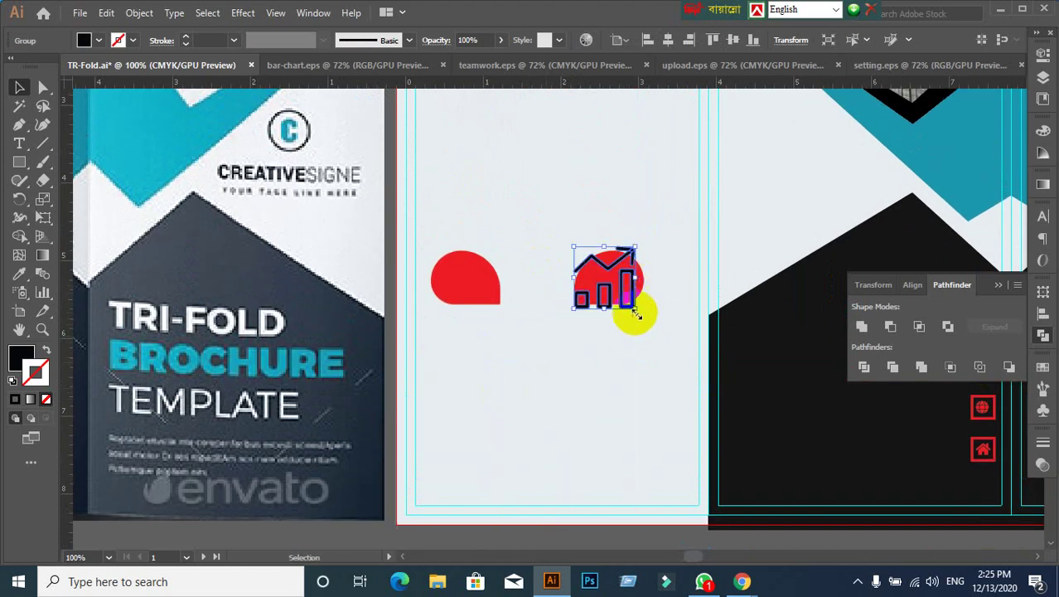
drag(590, 260, 625, 295)
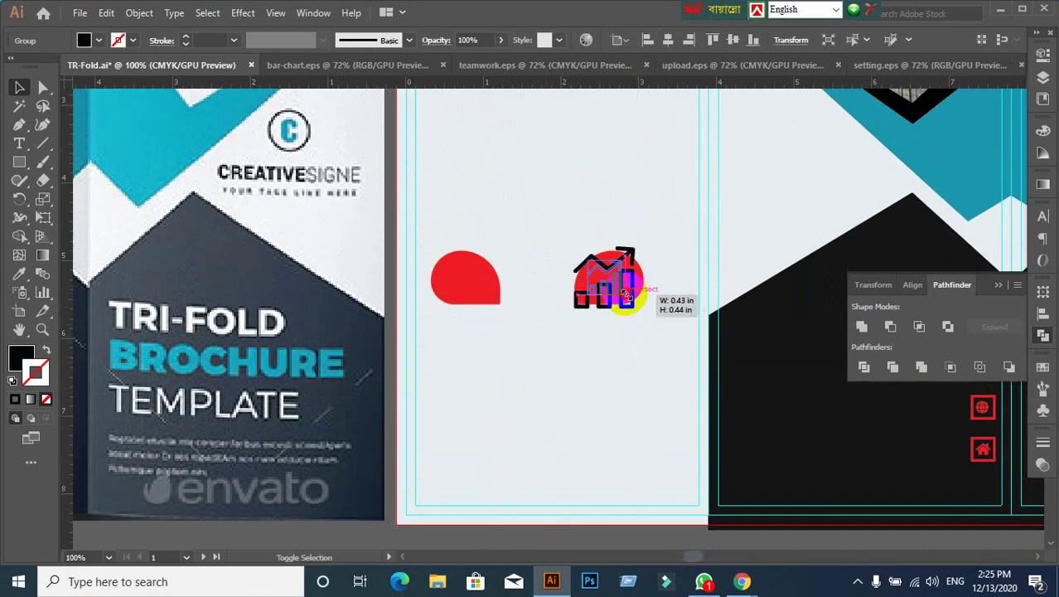
click(638, 373)
Step: Fine-tune the chart icon's position and size to fit the red shape
scroll(614, 354, up, 1)
scroll(593, 326, up, 2)
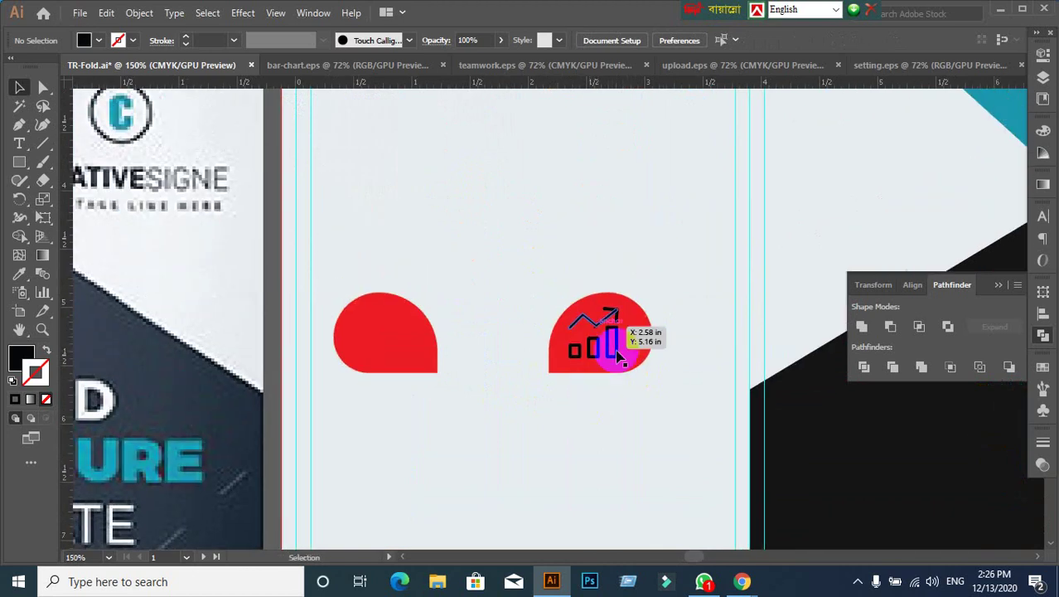
click(610, 343)
scroll(662, 395, down, 2)
mouse_move(433, 435)
mouse_down()
mouse_move(752, 407)
mouse_move(890, 410)
mouse_move(576, 421)
mouse_move(482, 397)
mouse_up()
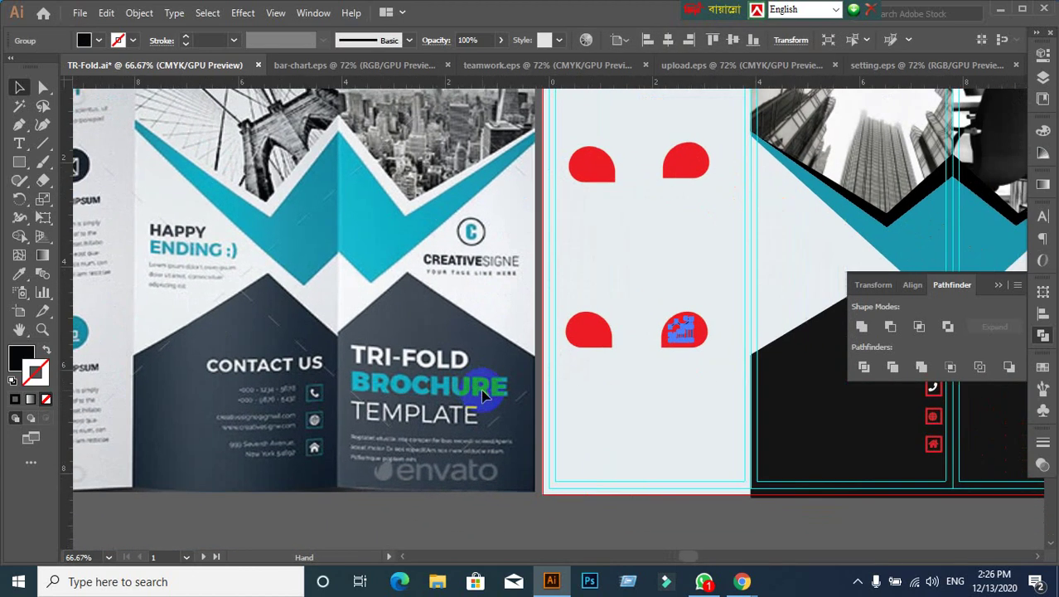
scroll(718, 376, up, 1)
mouse_move(677, 370)
mouse_down()
mouse_move(587, 406)
mouse_move(568, 353)
mouse_move(583, 355)
mouse_move(569, 336)
mouse_up()
scroll(628, 406, up, 1)
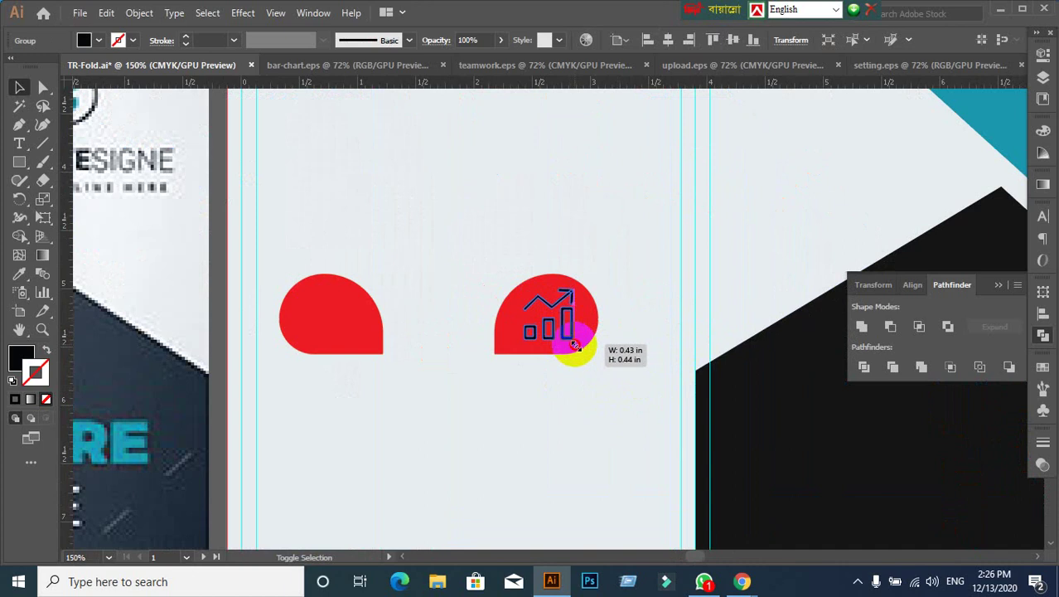
drag(569, 336, 571, 340)
click(601, 402)
scroll(601, 405, down, 2)
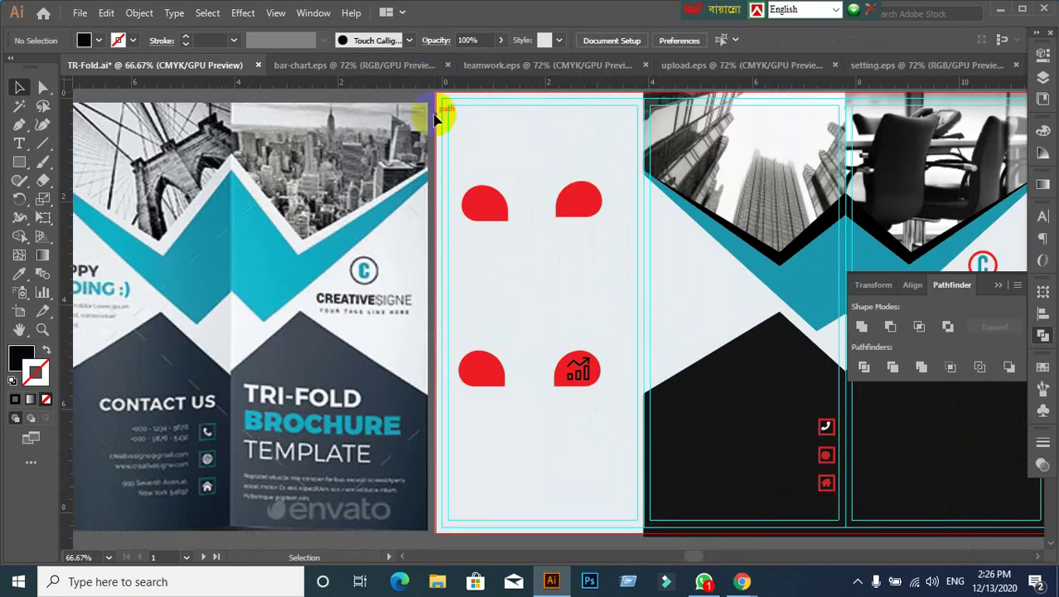
Step: Close the bar-chart document and select the whole teamwork icon
click(343, 64)
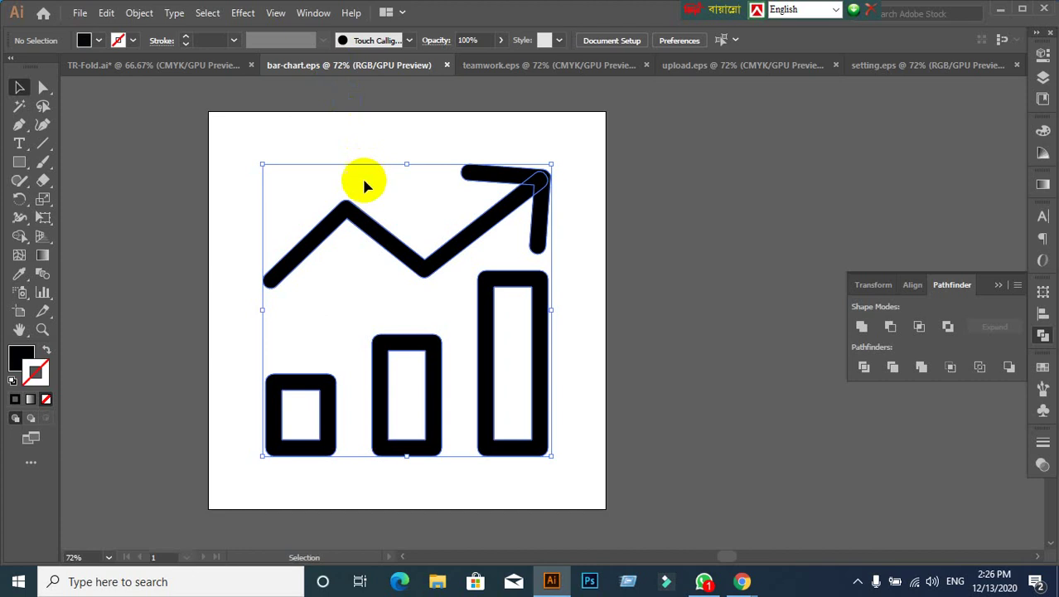
click(173, 140)
click(447, 65)
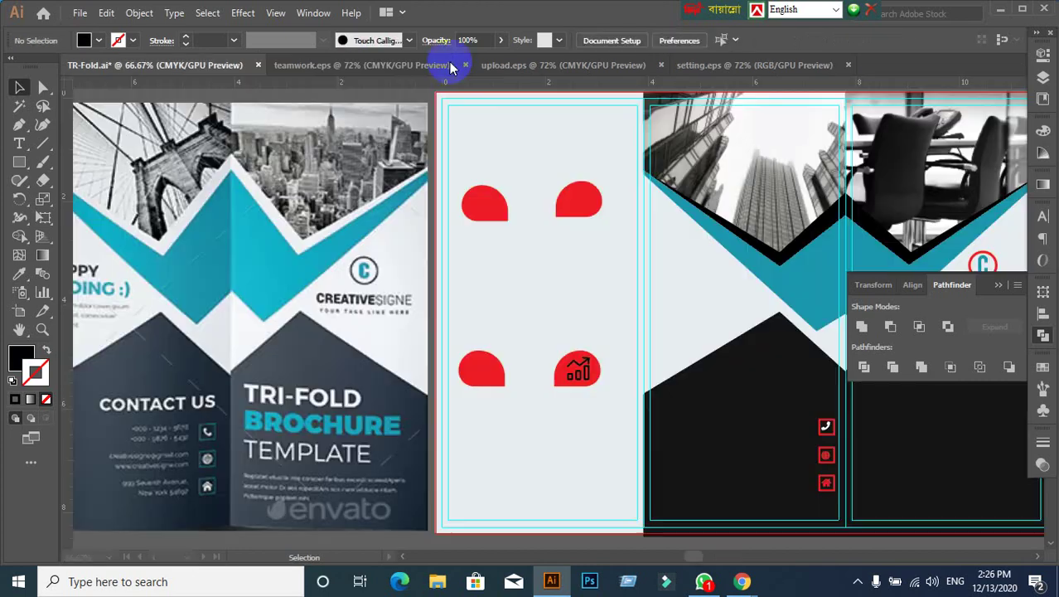
click(355, 65)
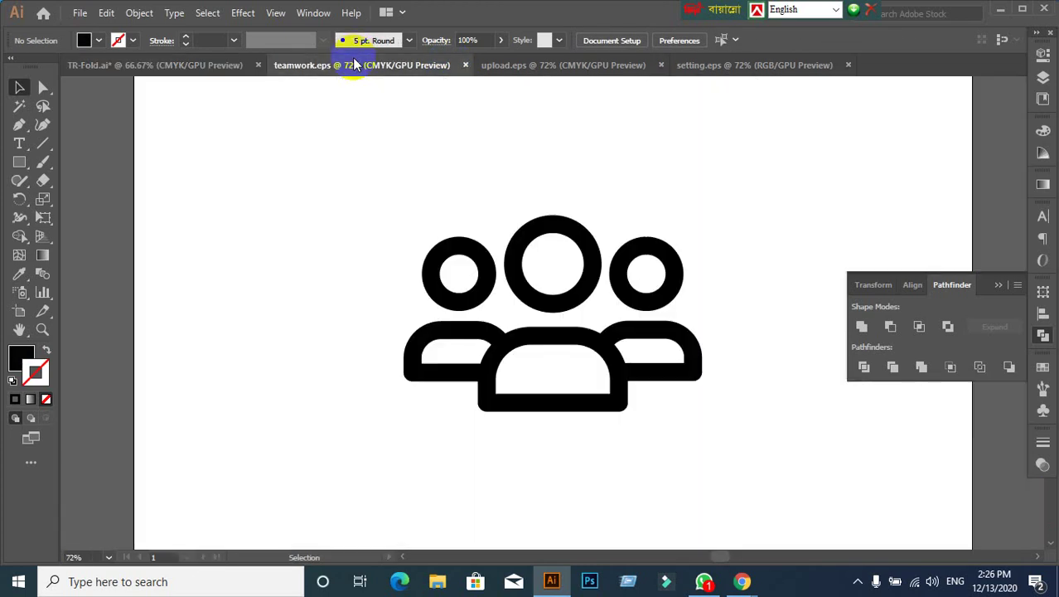
click(551, 305)
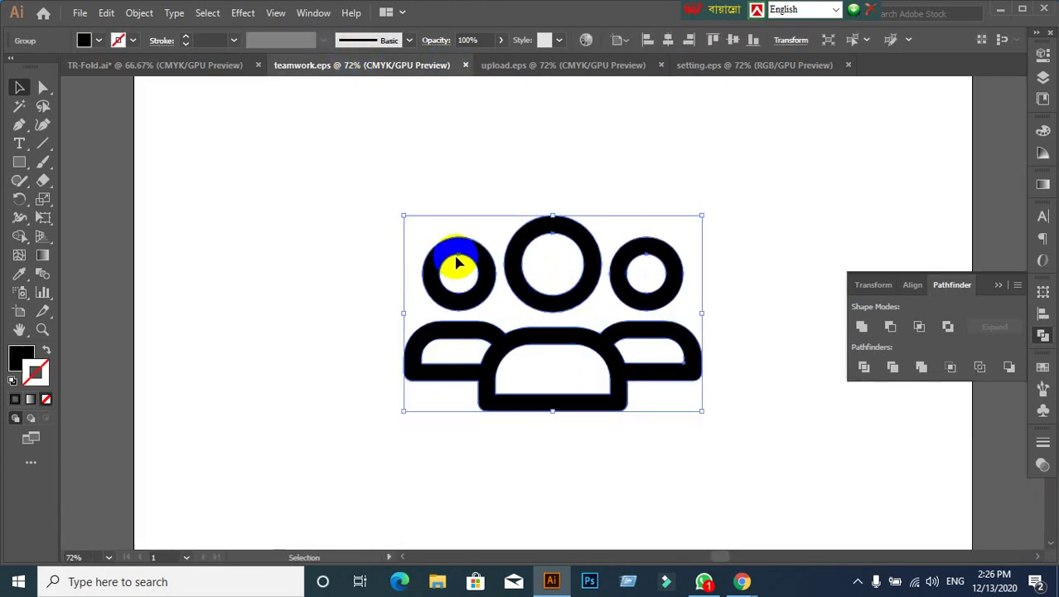
Step: Paste the team icon into the brochure, shrink it, and place it atop the middle panel
click(106, 67)
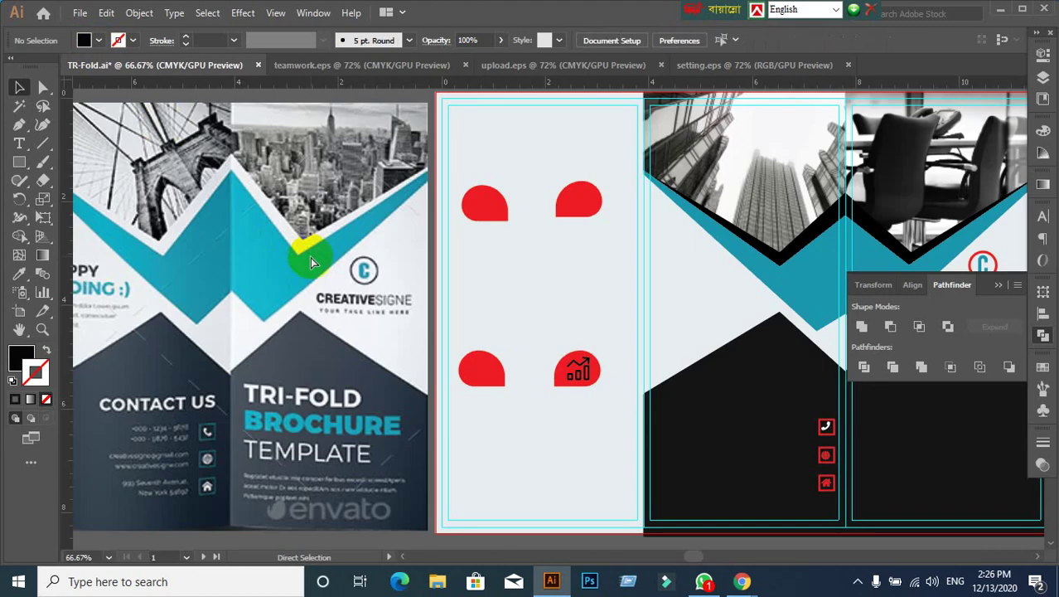
key(ctrl+v)
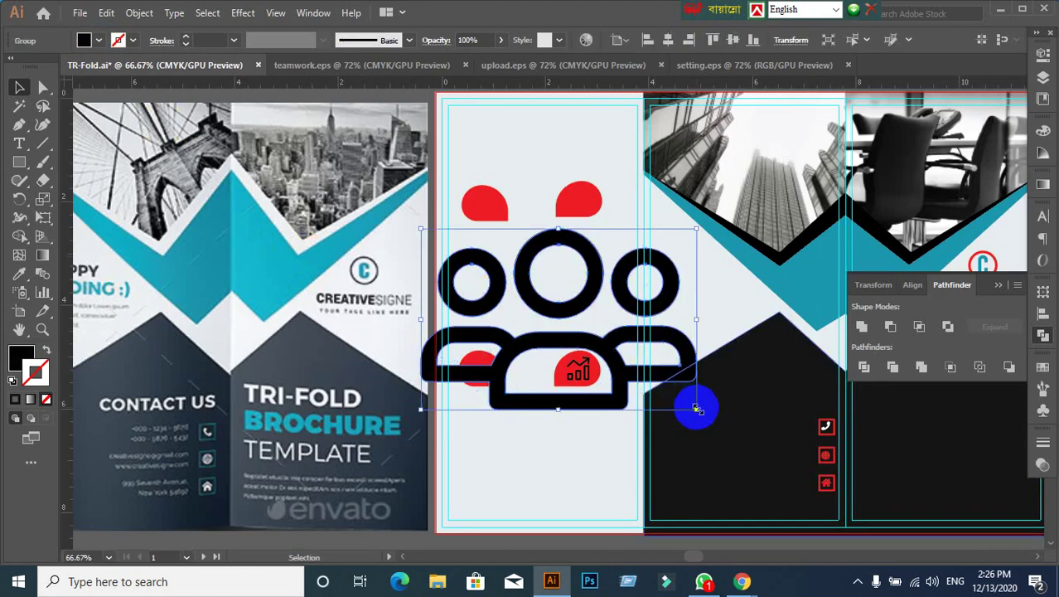
drag(696, 408, 577, 330)
drag(516, 267, 512, 120)
drag(421, 300, 510, 289)
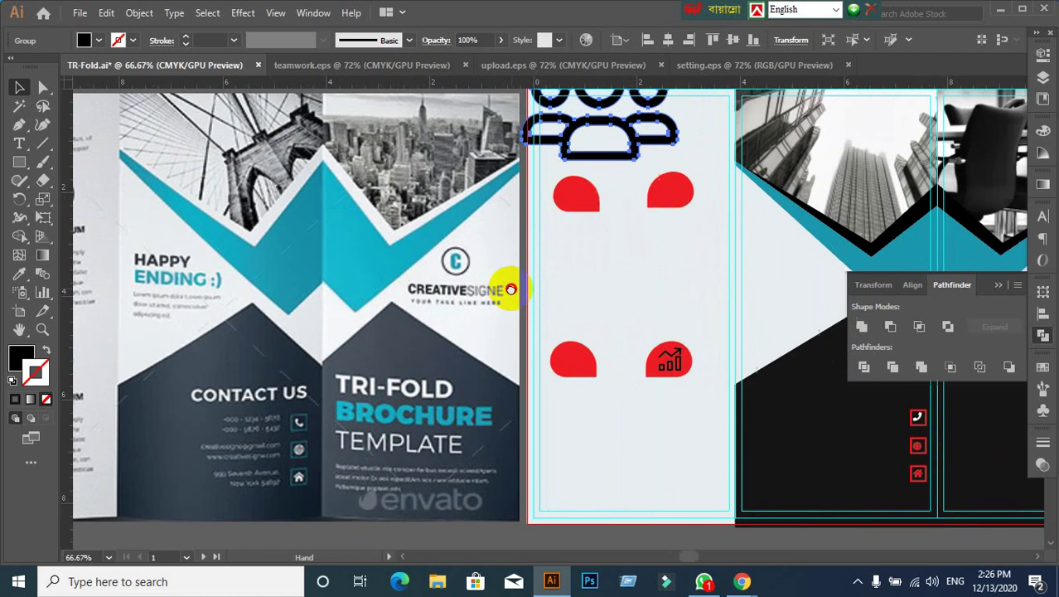
Step: Close teamwork.eps and select the whole envelope icon group in upload.eps
click(356, 66)
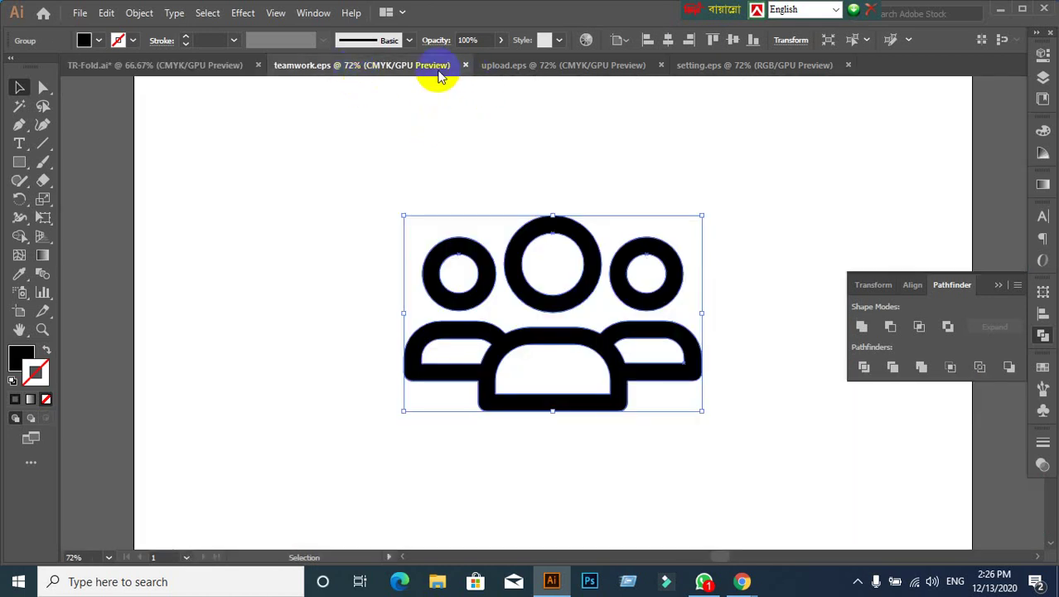
click(465, 66)
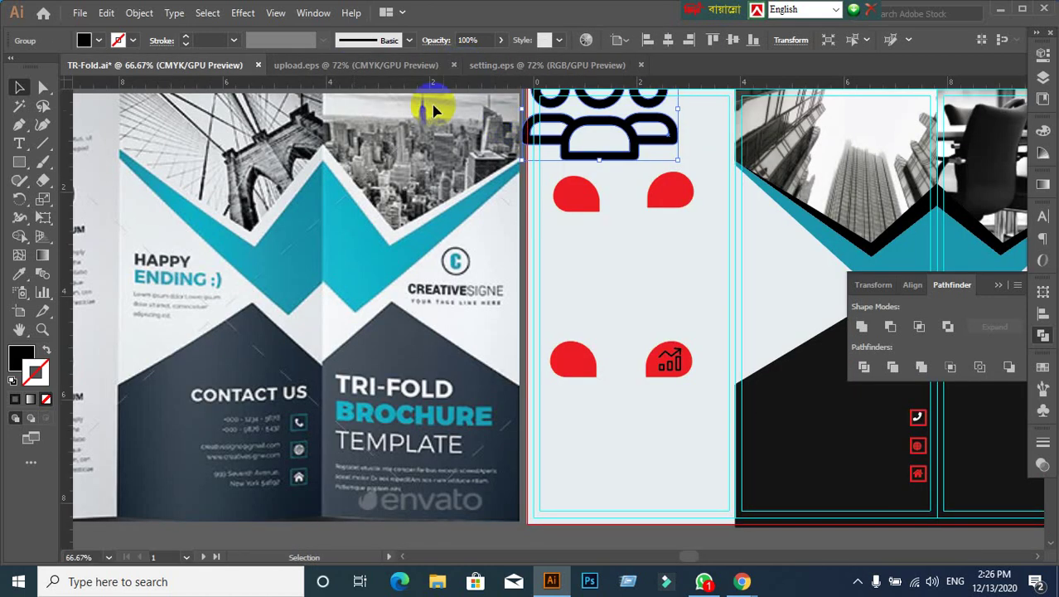
click(386, 66)
click(421, 223)
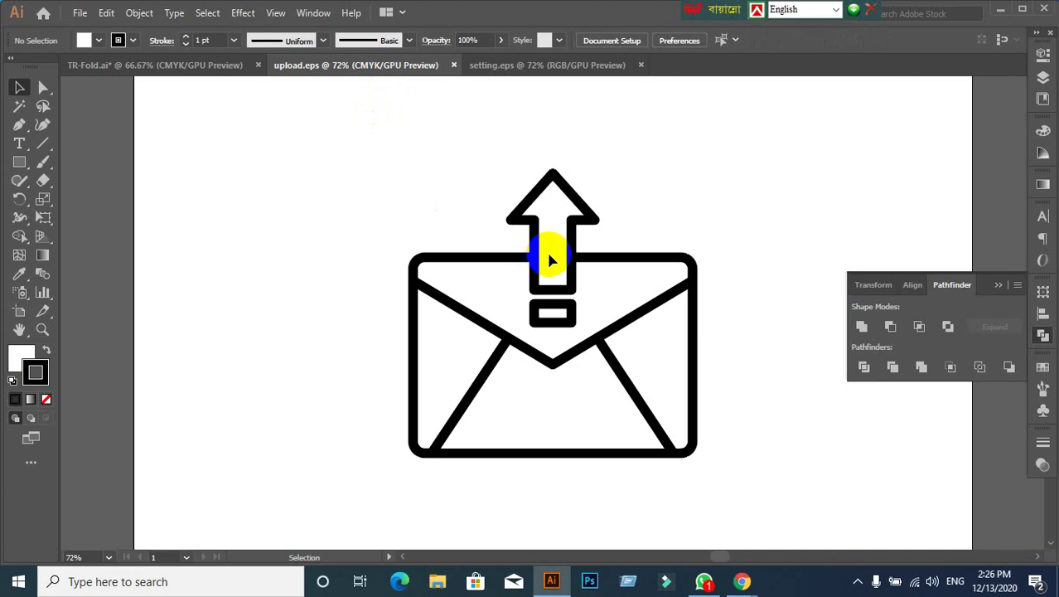
click(581, 291)
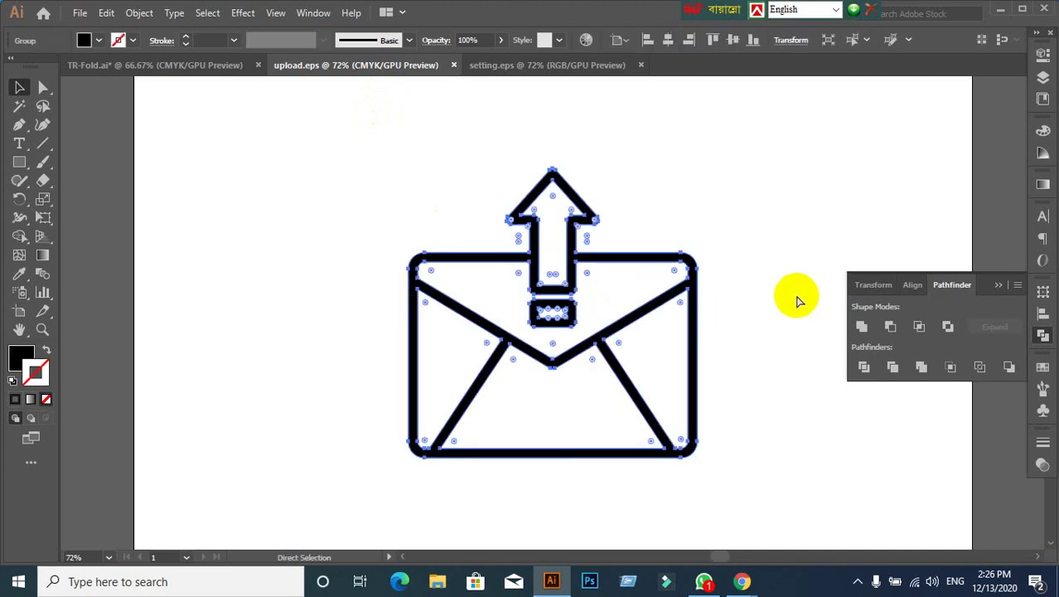
Step: Paste the envelope icon into the brochure and scale it down
click(108, 66)
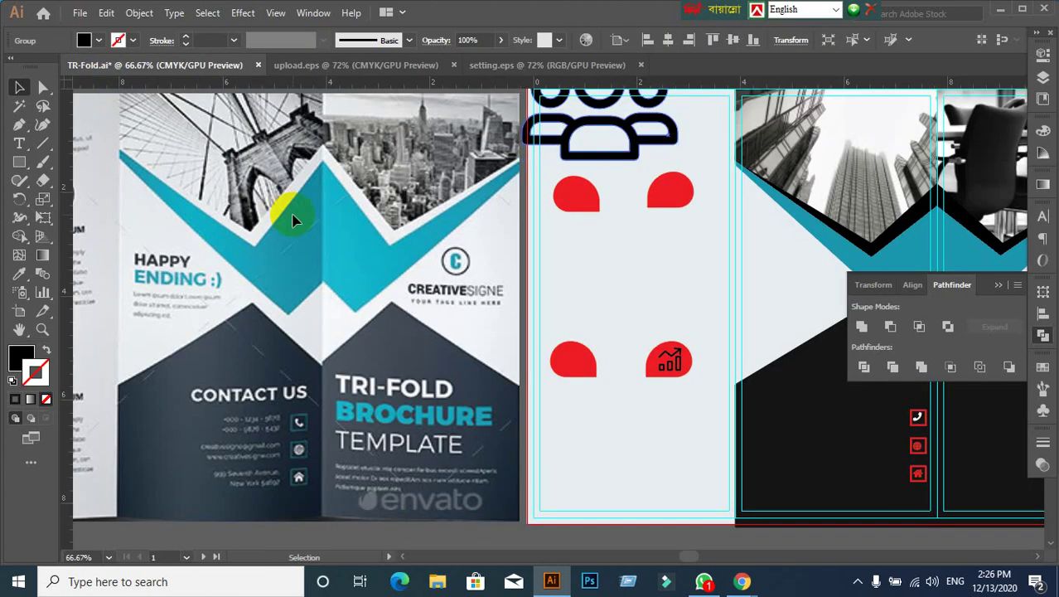
key(ctrl+v)
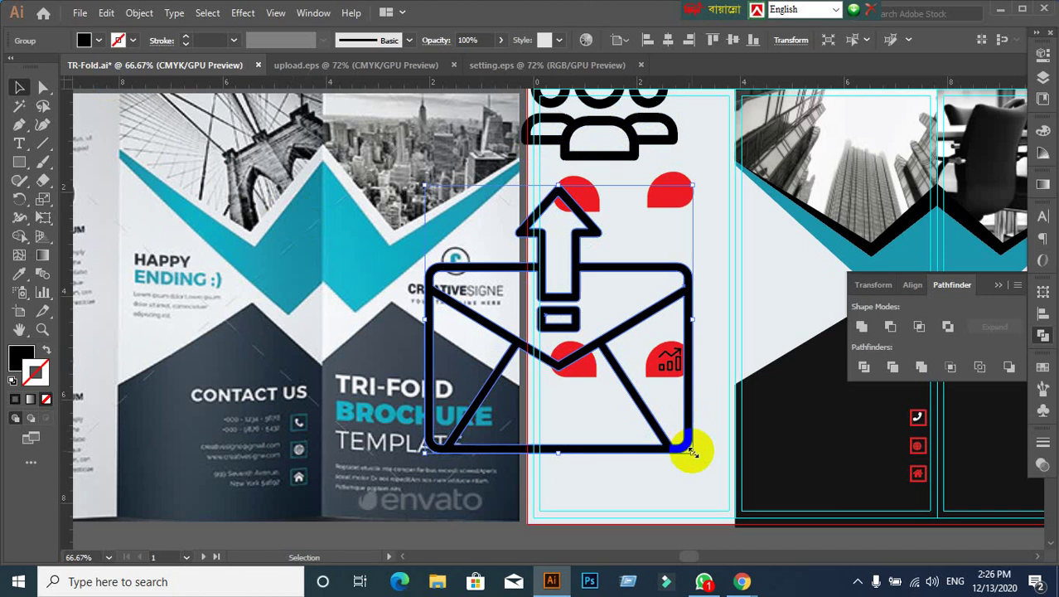
drag(691, 450, 543, 303)
click(565, 290)
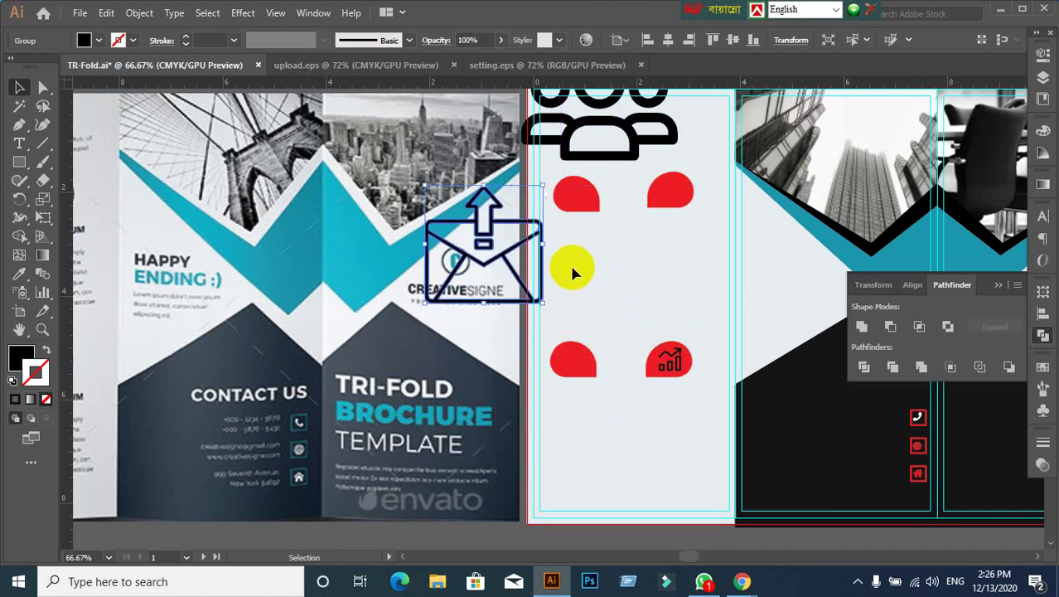
click(365, 68)
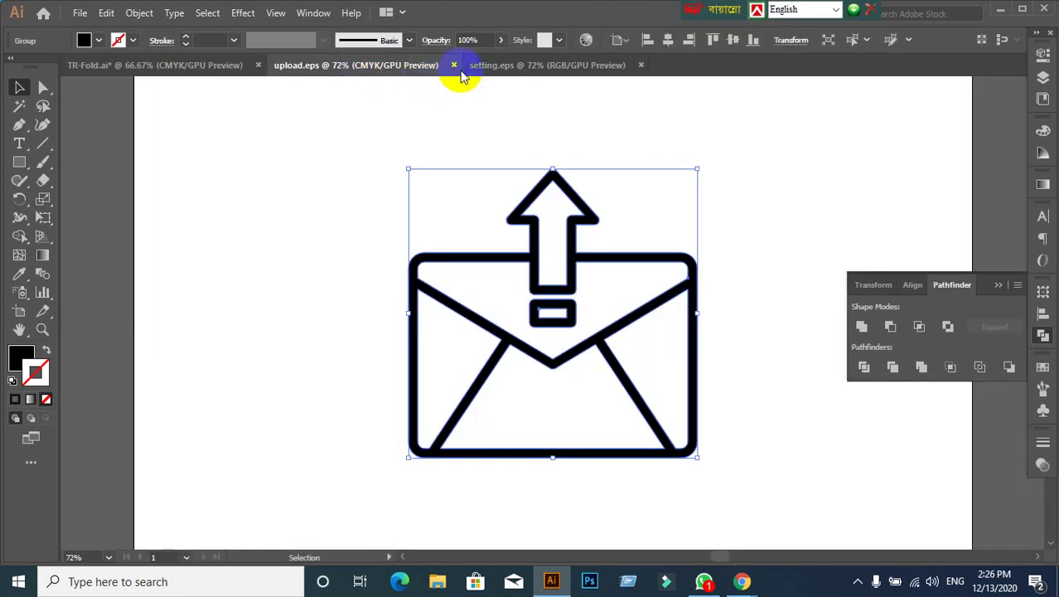
Step: Close upload.eps and select the full gear artwork group in setting.eps, undoing an accidental move
click(454, 66)
click(366, 66)
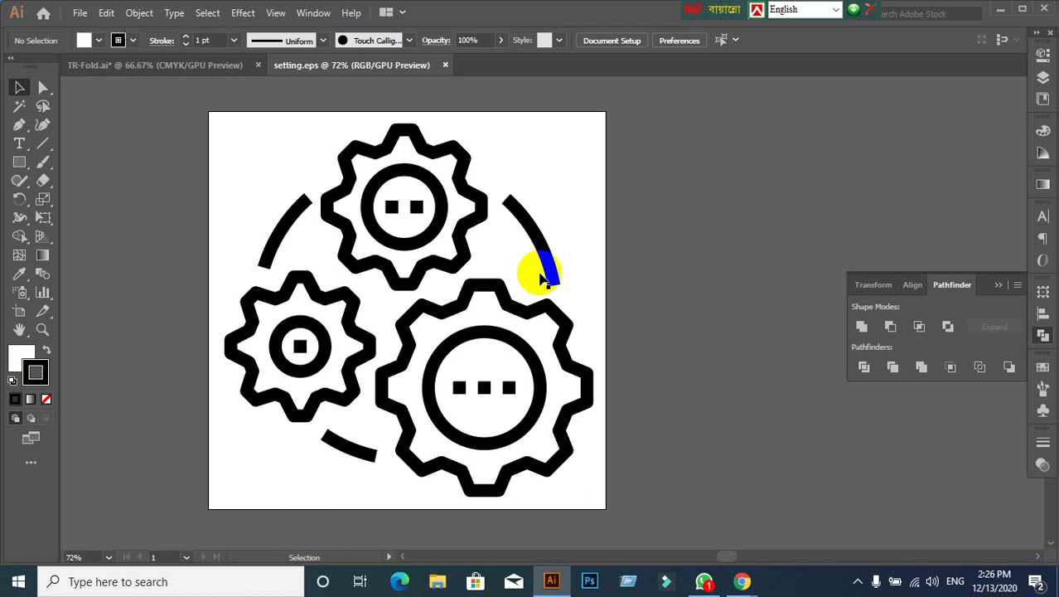
click(562, 286)
click(740, 288)
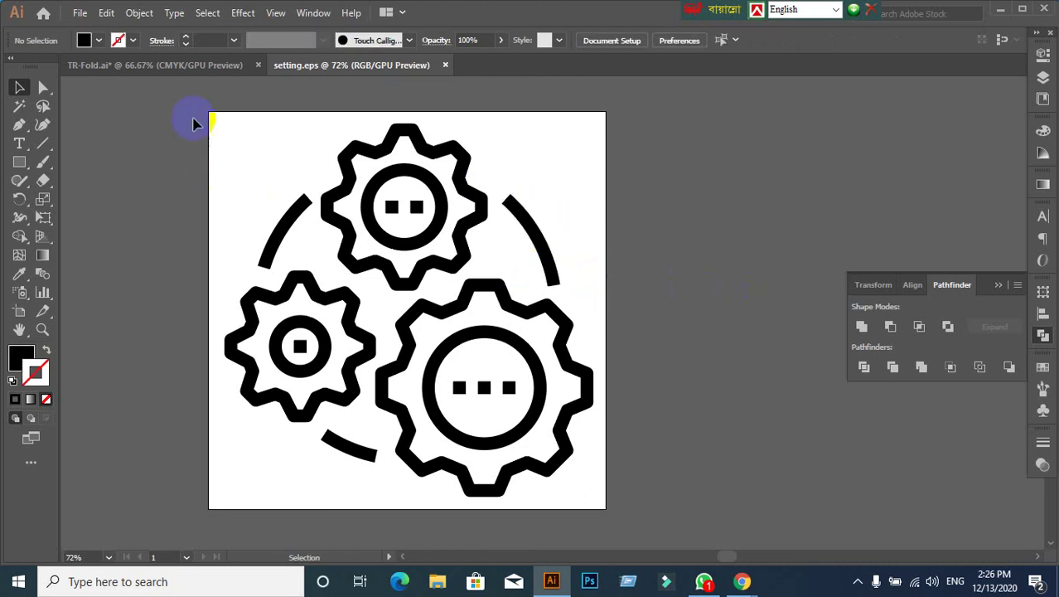
drag(215, 141, 656, 507)
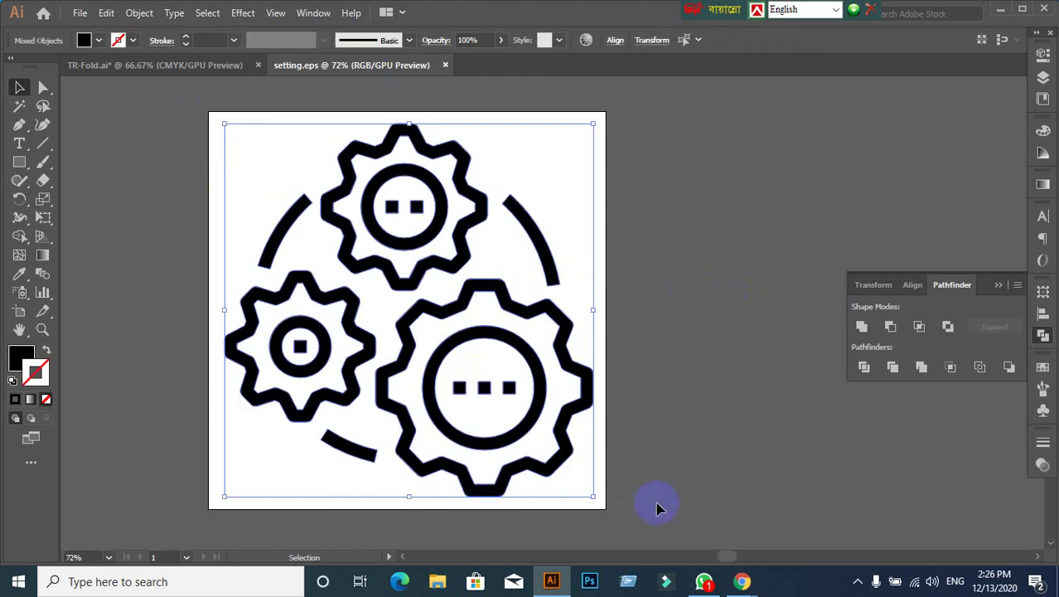
click(664, 465)
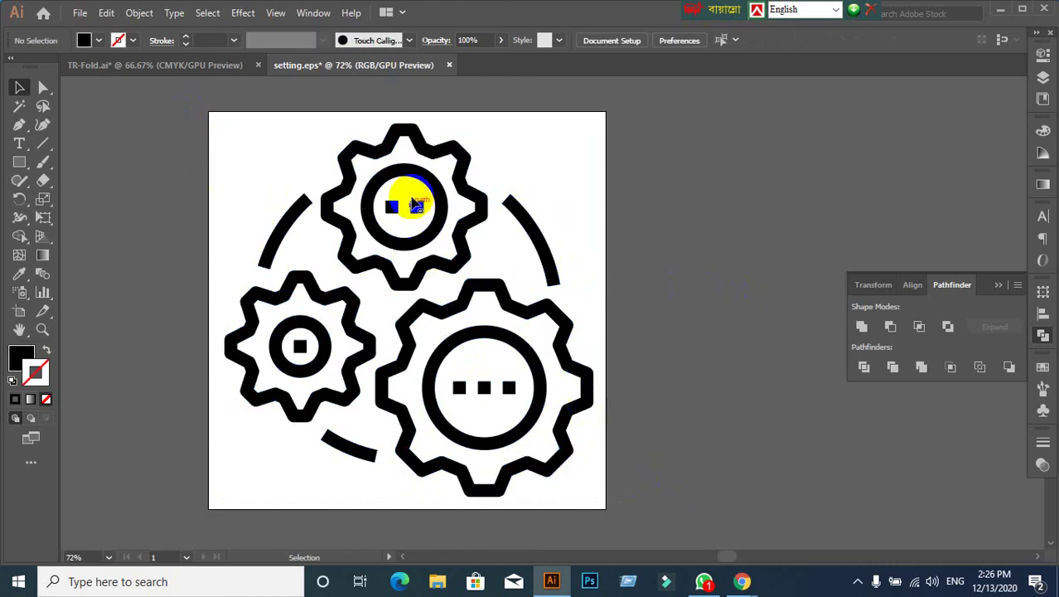
click(416, 206)
drag(420, 206, 567, 302)
key(ctrl+z)
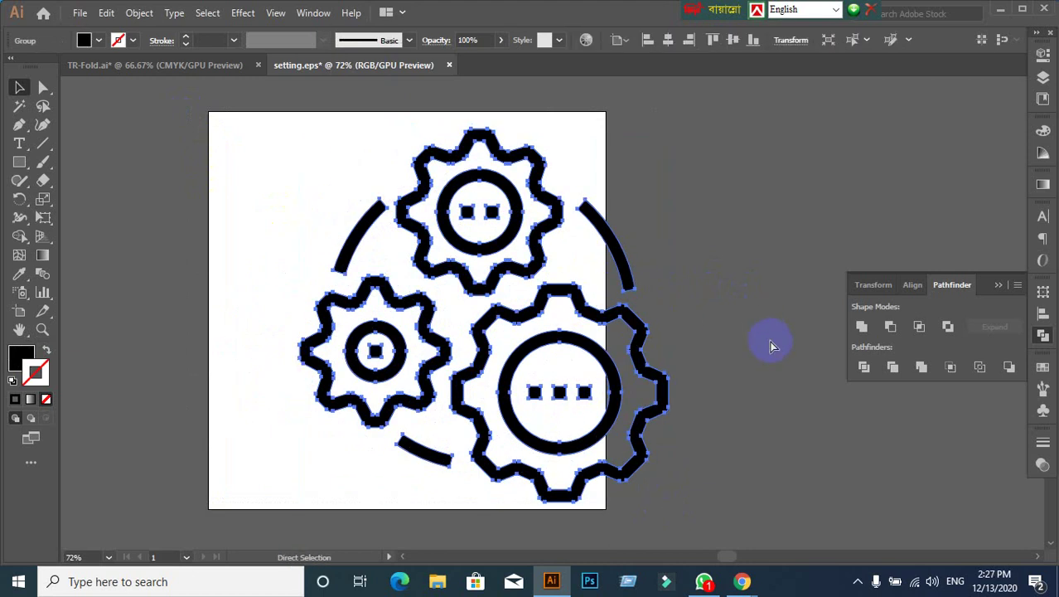
click(704, 365)
click(431, 240)
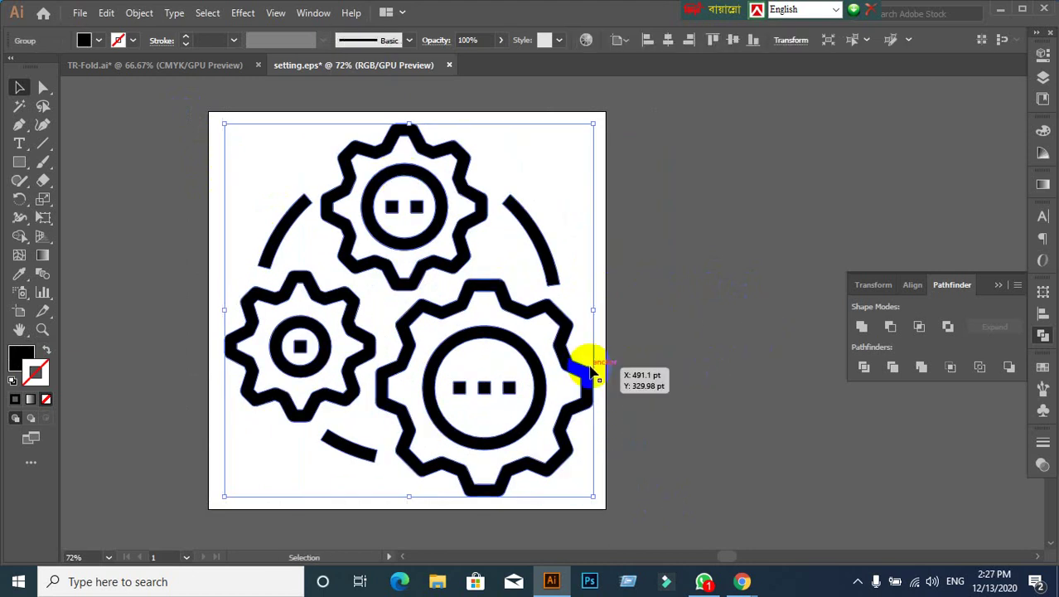
Step: Paste the gears into the brochure, shrink them, and place them between the red shapes
click(165, 66)
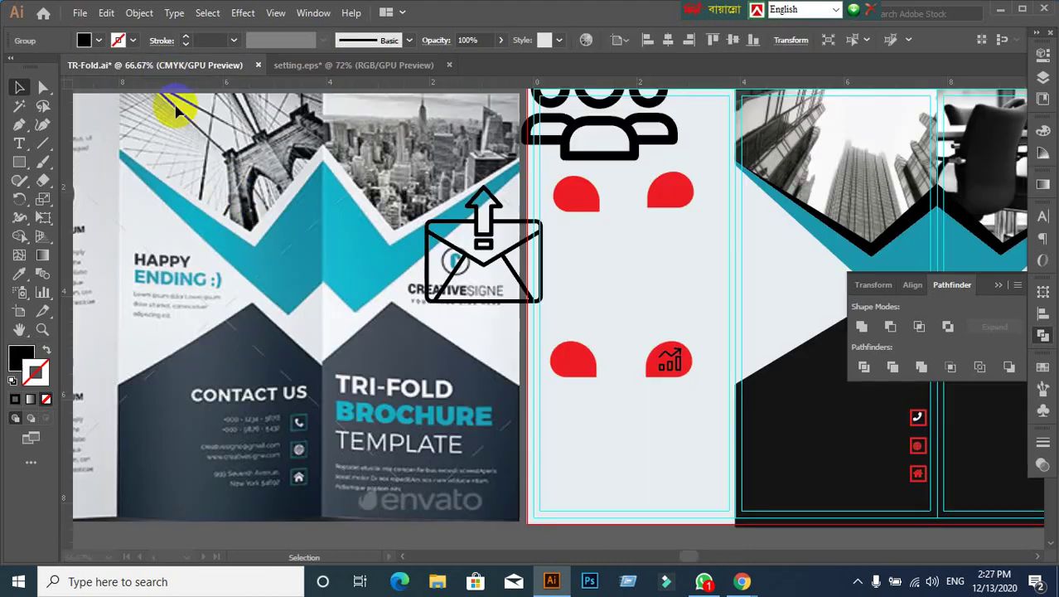
key(ctrl+v)
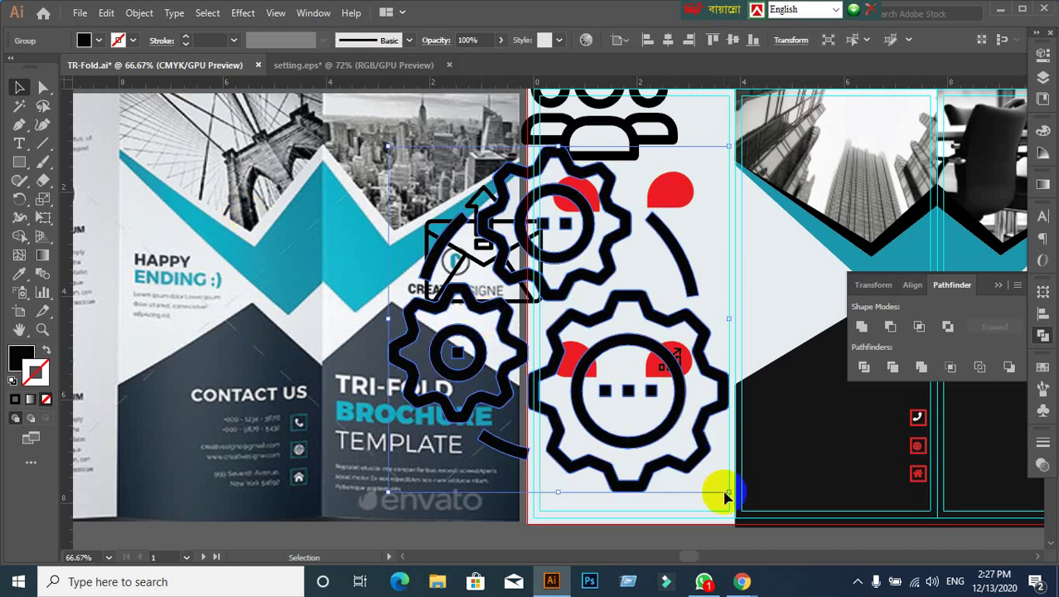
drag(727, 492, 485, 244)
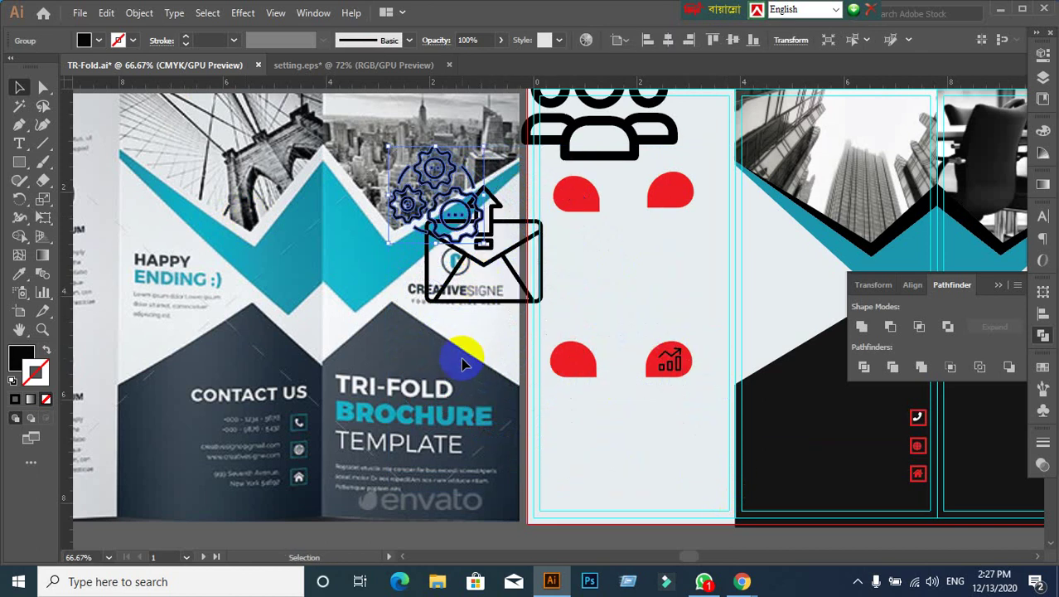
drag(448, 356, 343, 372)
scroll(391, 295, up, 1)
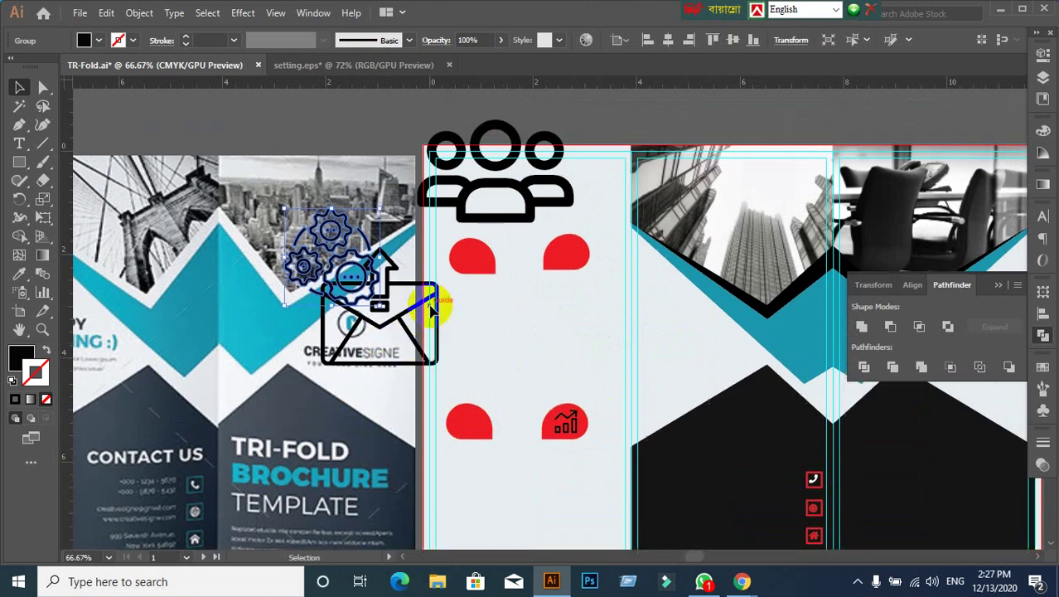
drag(325, 239, 603, 311)
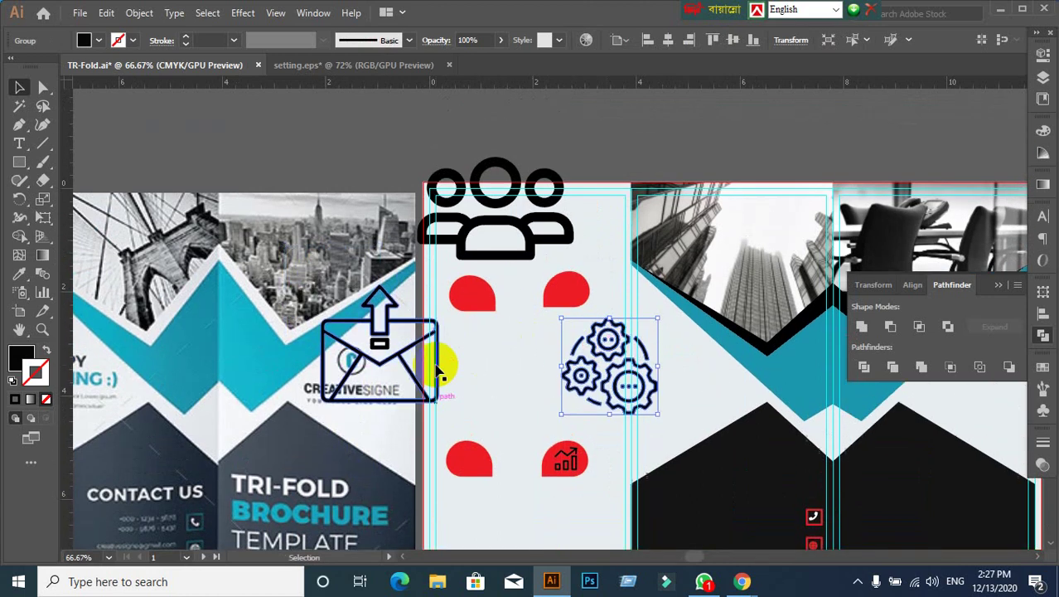
Step: Move the envelope icon up out of the layout and reposition the chart icon
scroll(448, 352, up, 1)
drag(396, 343, 359, 150)
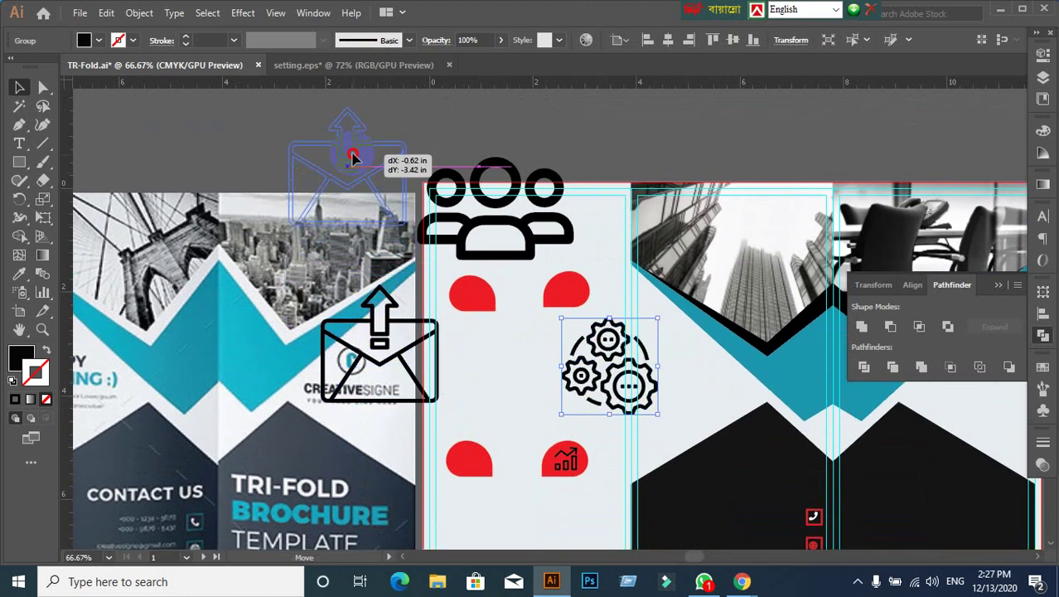
drag(473, 358, 645, 276)
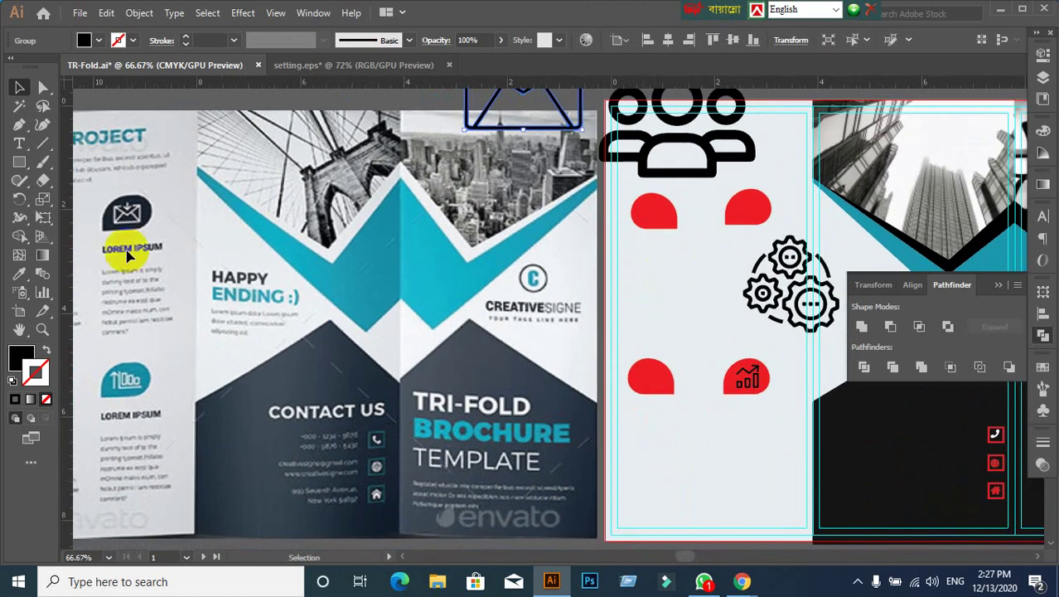
scroll(704, 338, right, 5)
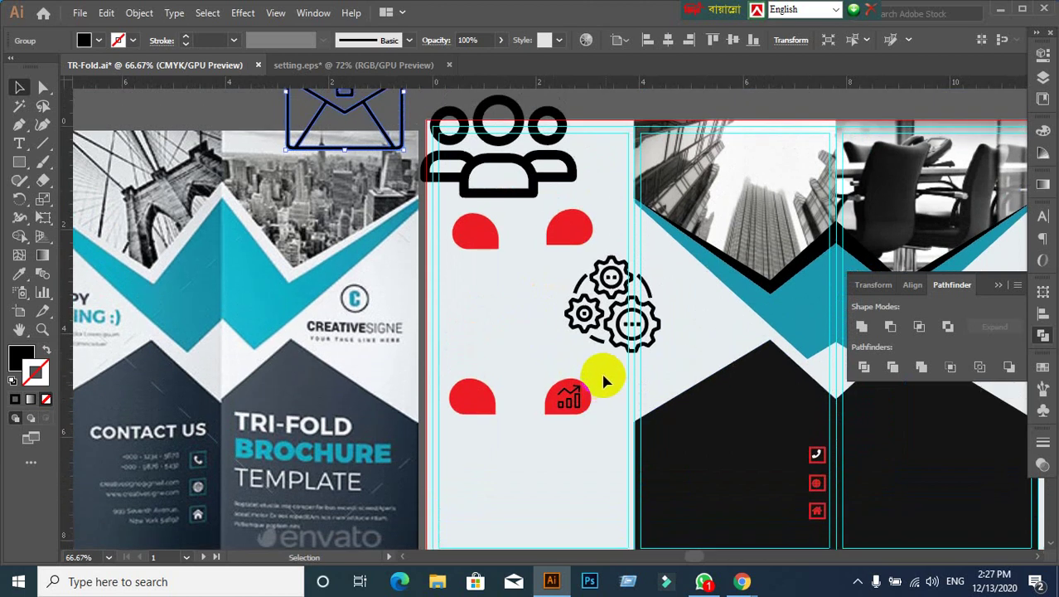
drag(579, 401, 583, 408)
Step: Shrink the chart icon within the red shape and reselect it with rulers shown
scroll(583, 409, up, 3)
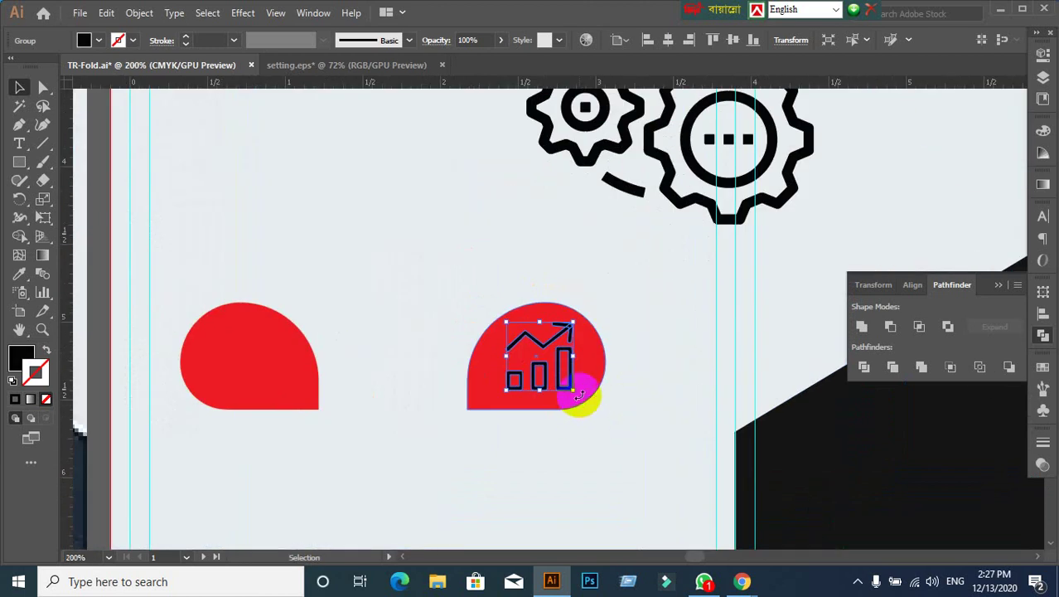
mouse_move(574, 391)
mouse_down()
mouse_move(566, 385)
mouse_move(549, 416)
mouse_up()
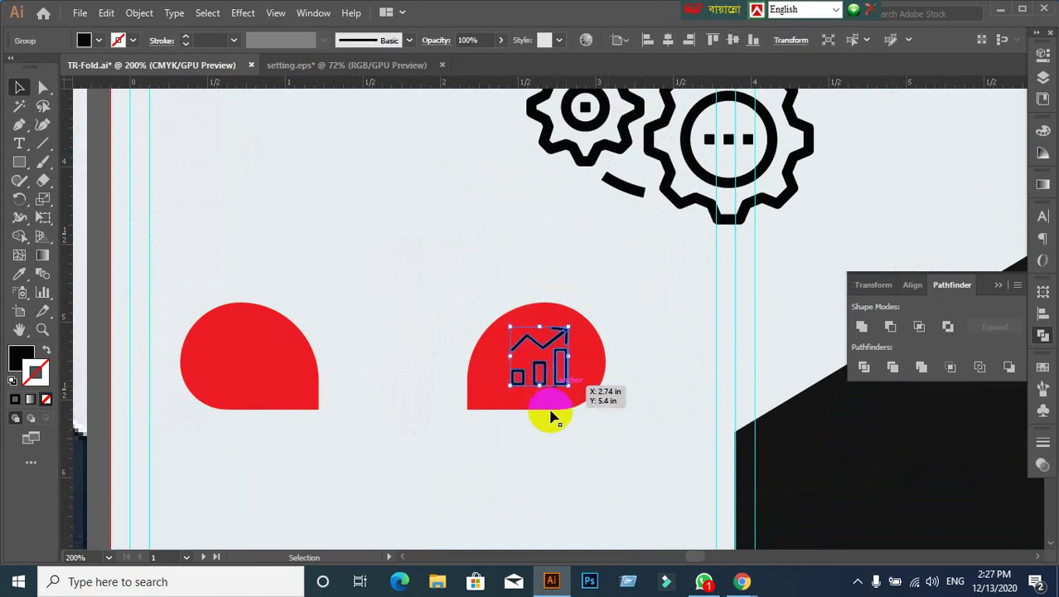
key(ctrl+r)
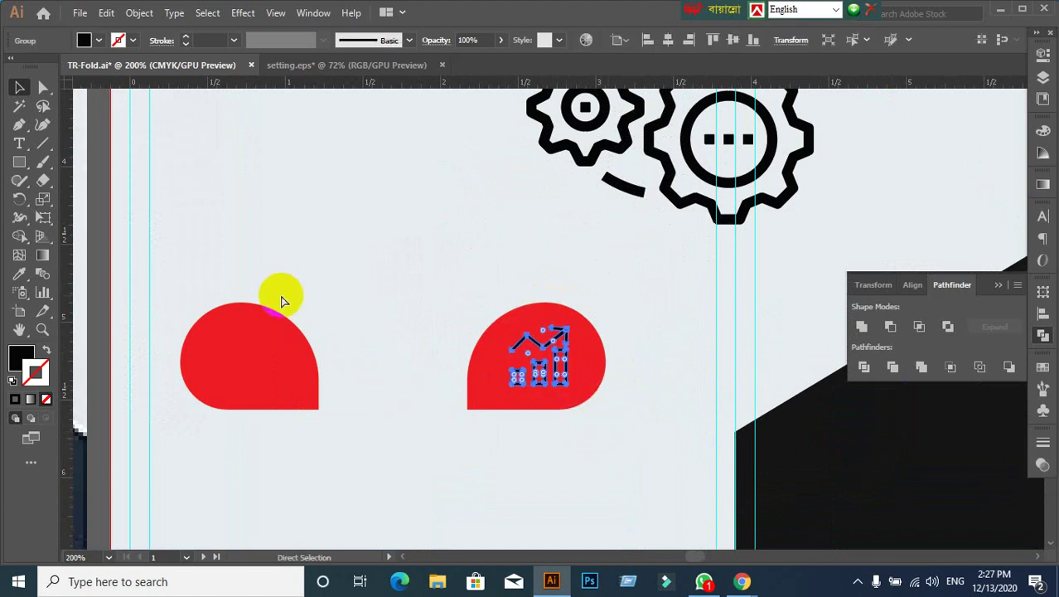
click(543, 426)
click(543, 388)
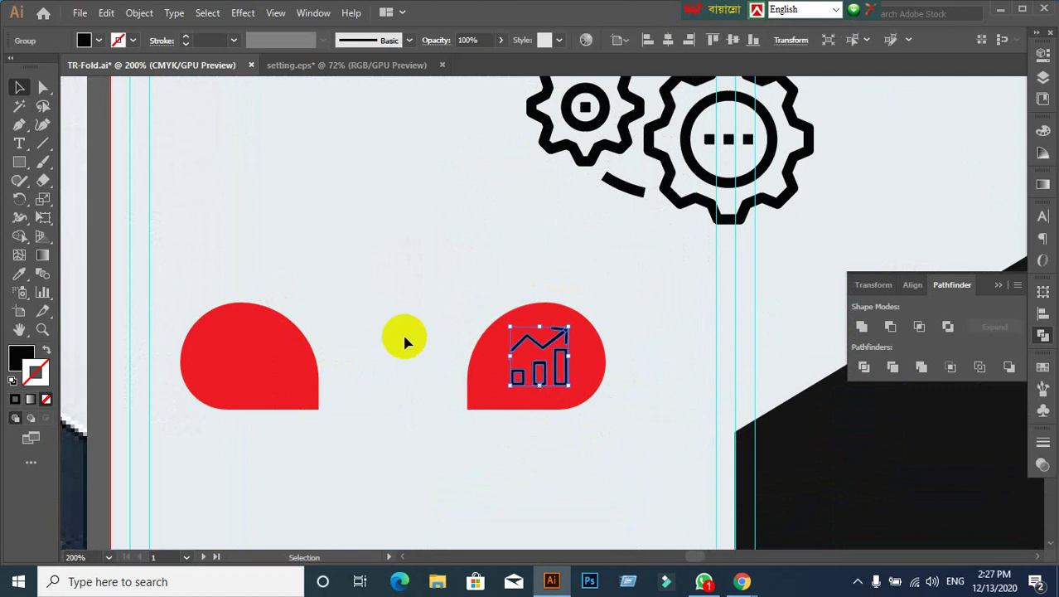
key(ctrl+r)
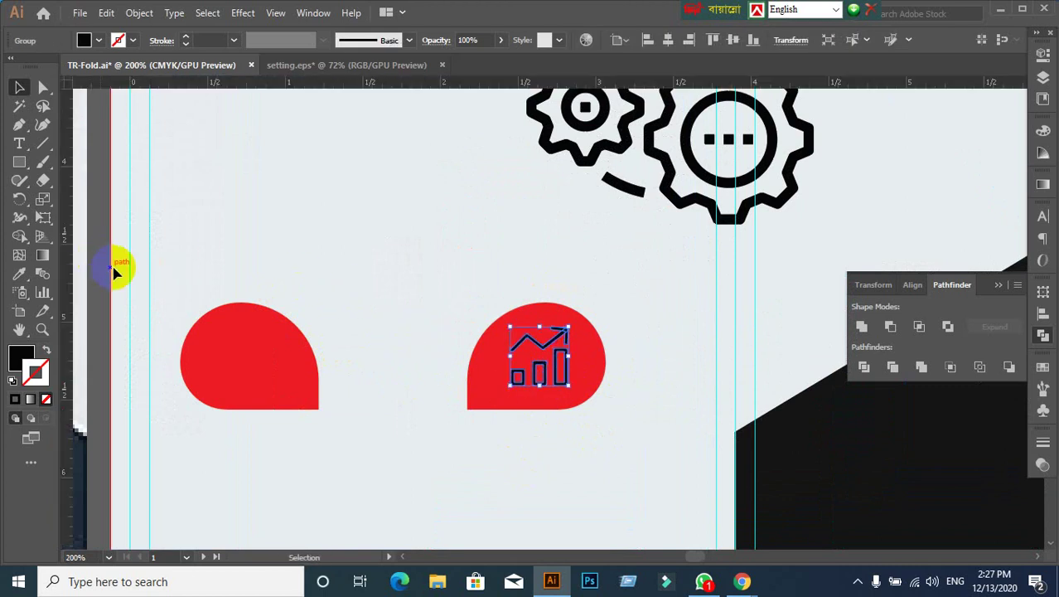
Step: Add vertical ruler guides along the chart icon's left and right edges
drag(75, 222, 511, 401)
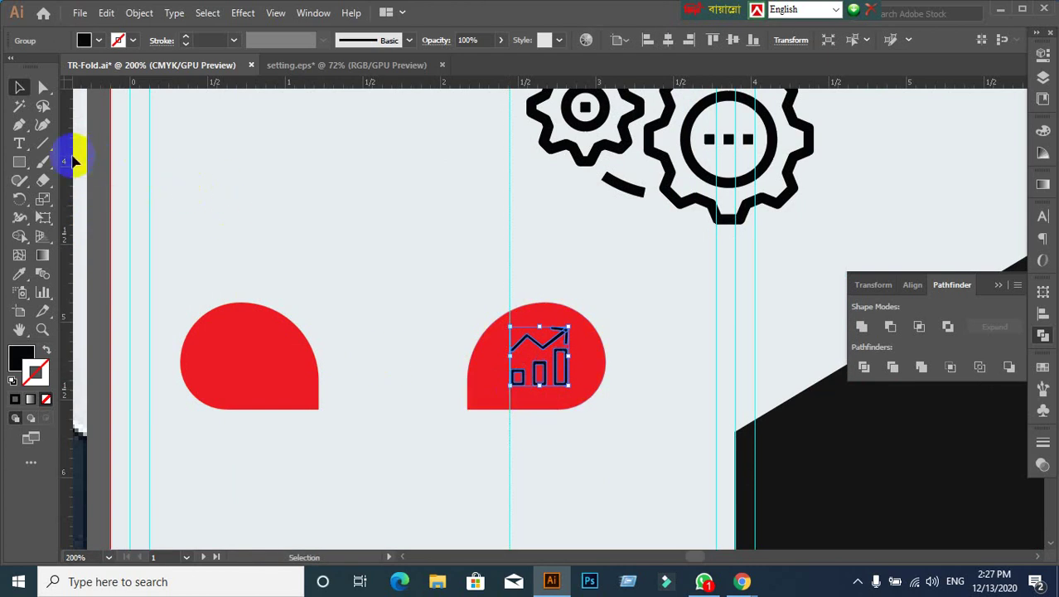
mouse_move(75, 161)
mouse_down()
mouse_move(585, 399)
mouse_move(575, 395)
mouse_up()
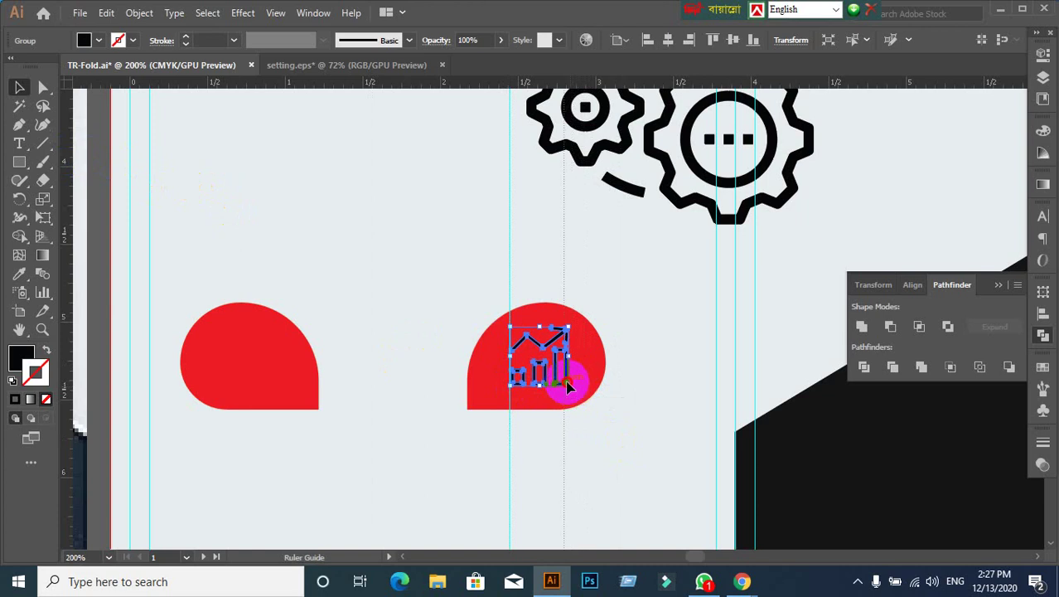
drag(572, 395, 572, 396)
scroll(607, 427, up, 1)
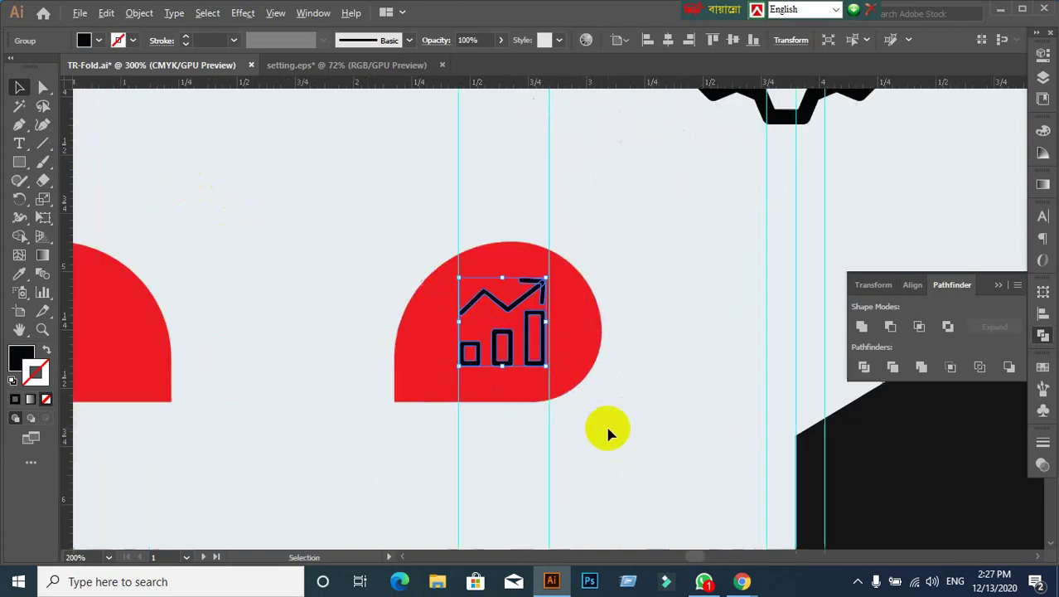
scroll(609, 427, up, 1)
key(ctrl+z)
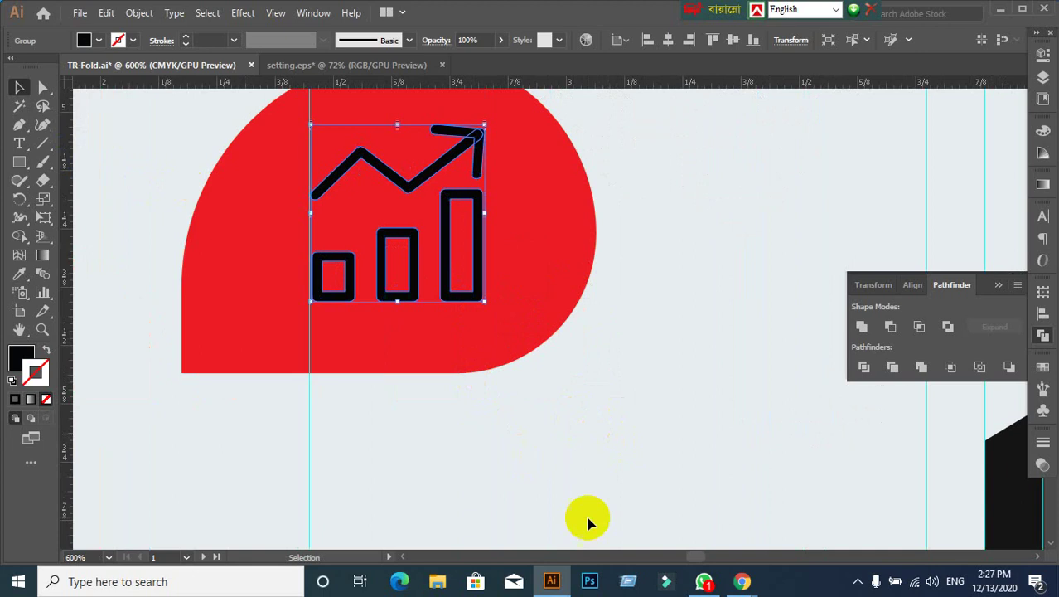
drag(72, 236, 488, 310)
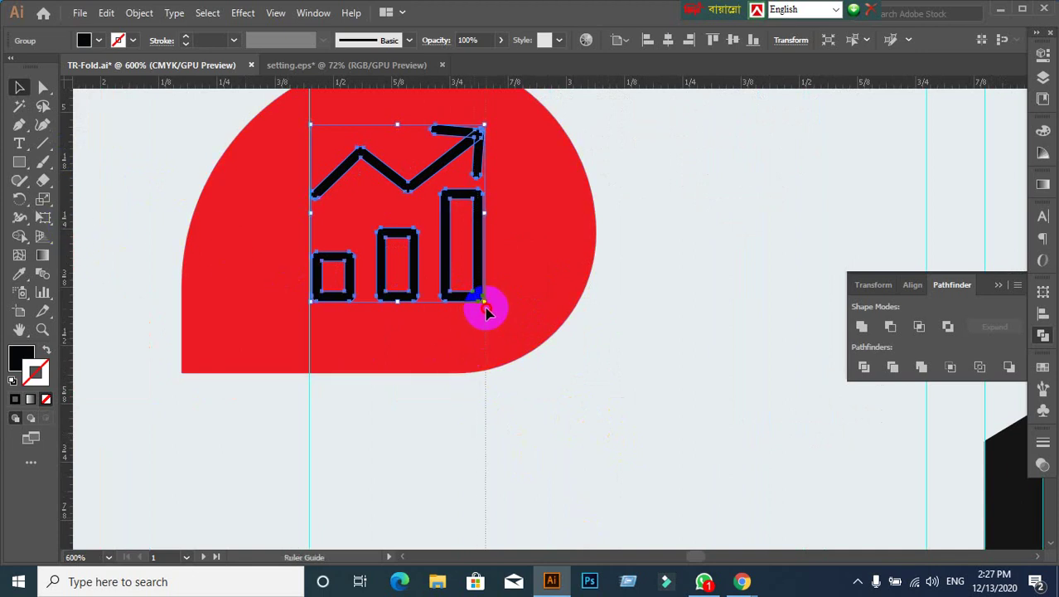
scroll(570, 355, down, 2)
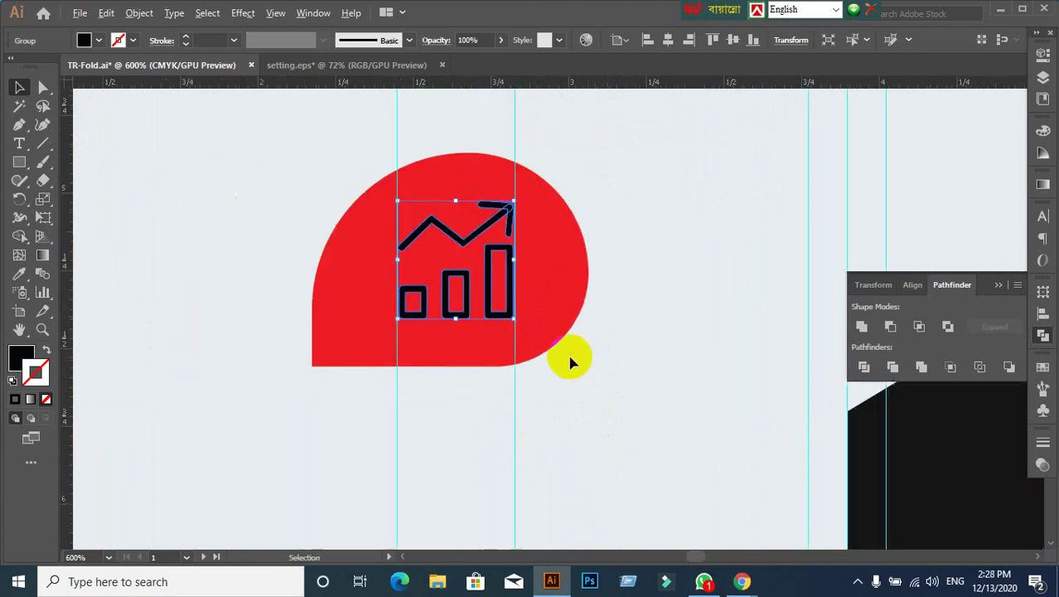
scroll(570, 354, down, 3)
scroll(595, 343, up, 1)
Step: Move the gear group below the chart's red shape and scale it to about 0.4 in
scroll(595, 350, up, 2)
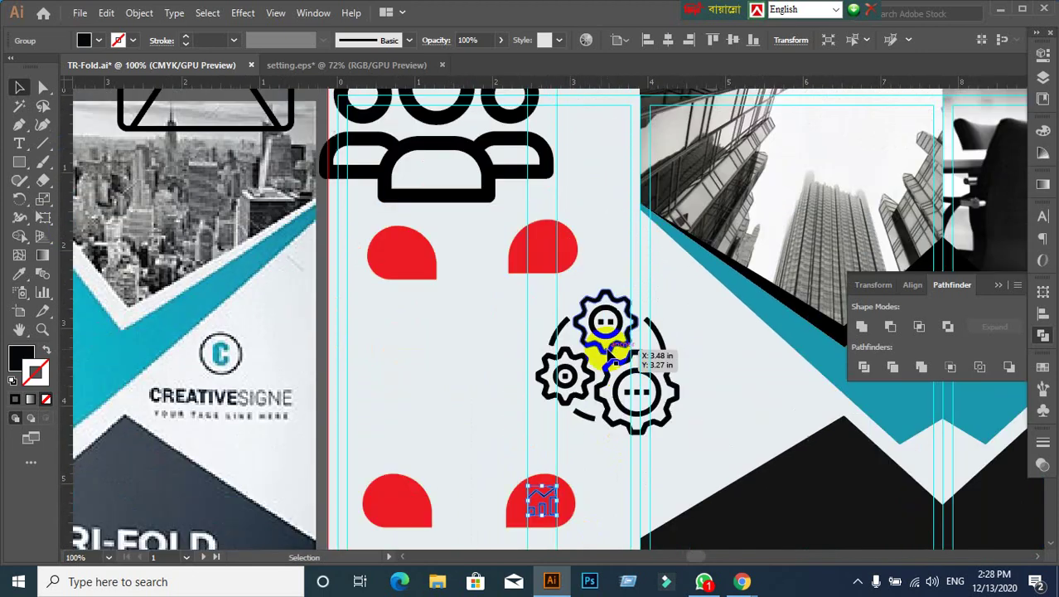
click(723, 396)
scroll(713, 365, down, 1)
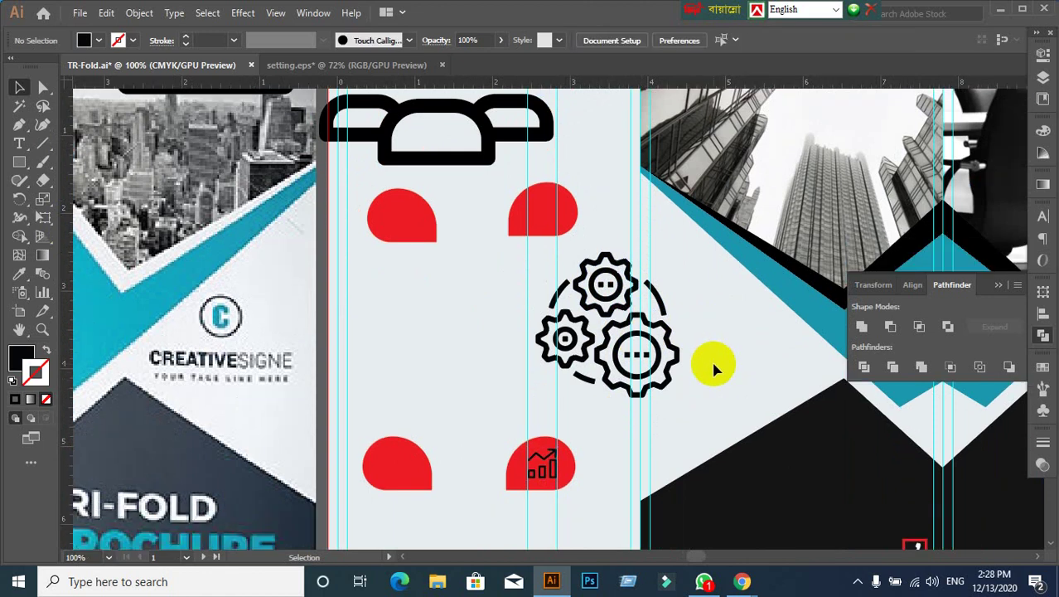
scroll(611, 386, down, 2)
drag(641, 349, 611, 496)
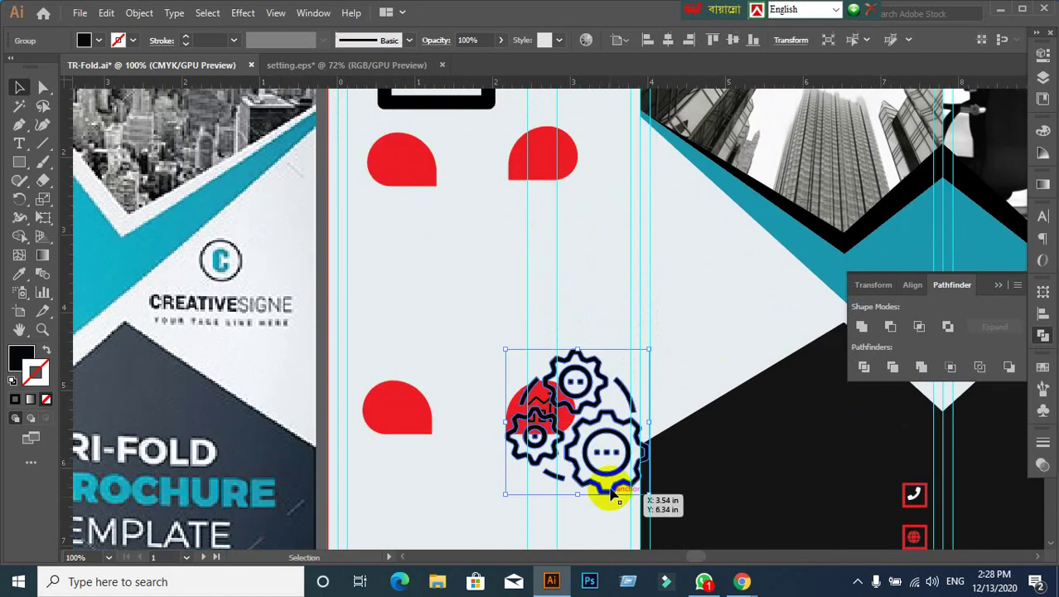
scroll(605, 476, down, 2)
scroll(609, 398, down, 2)
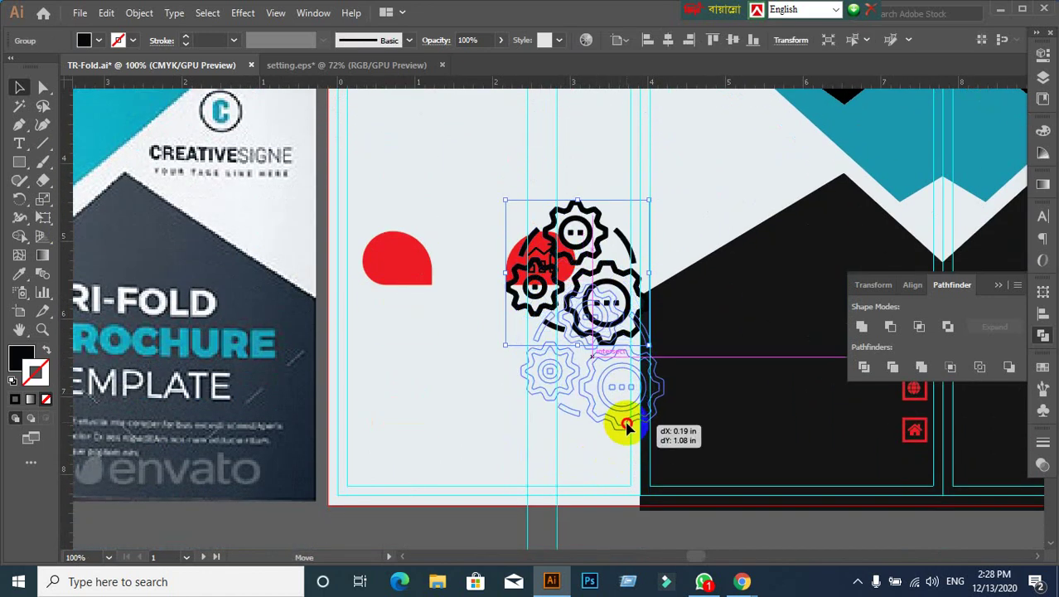
drag(611, 348, 627, 433)
scroll(567, 430, up, 2)
scroll(549, 335, up, 2)
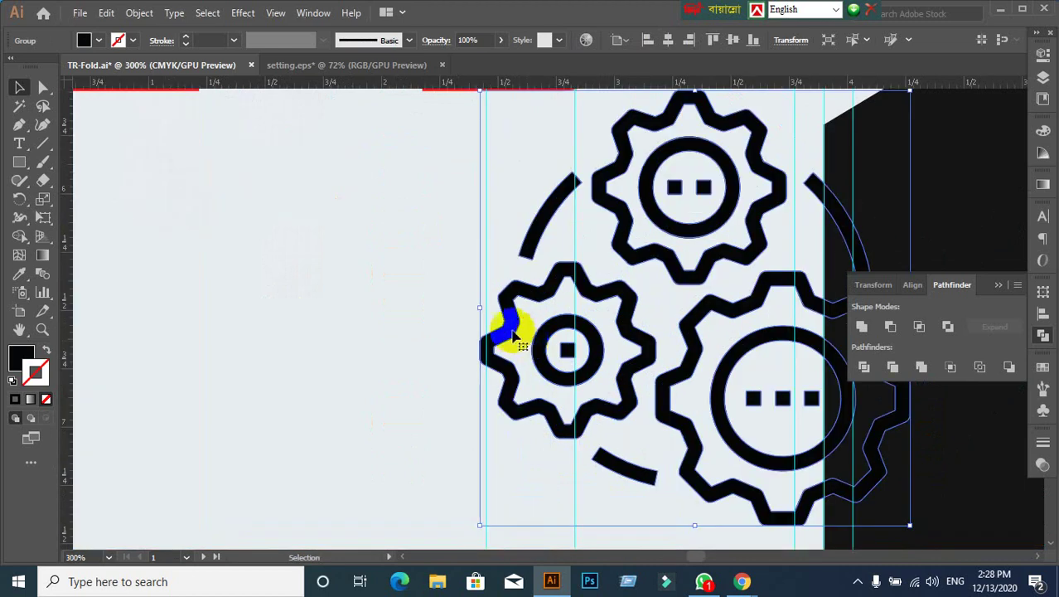
drag(503, 326, 560, 392)
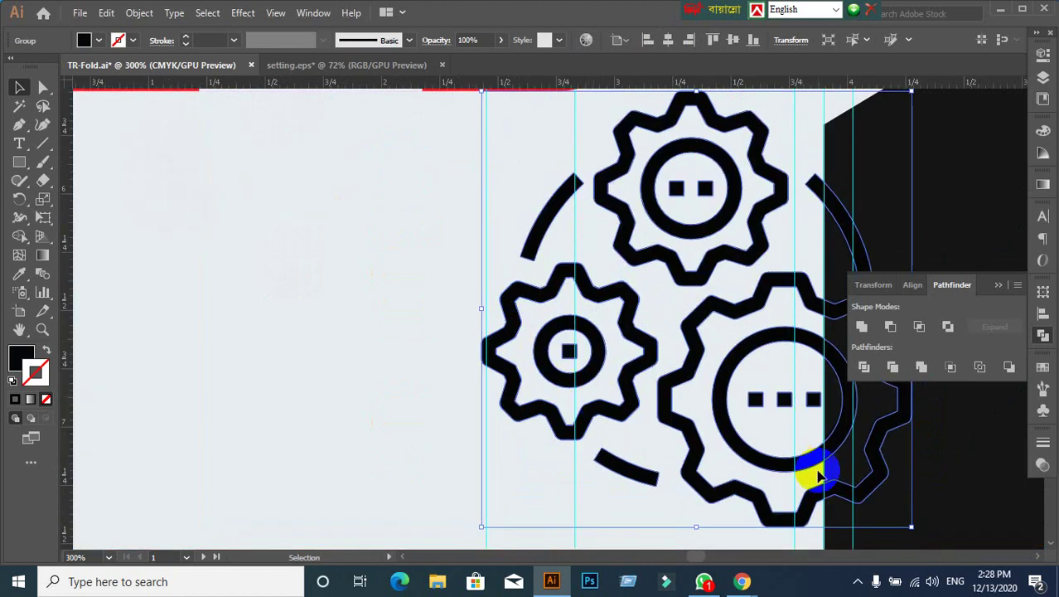
mouse_move(910, 525)
mouse_down()
mouse_move(620, 298)
mouse_move(571, 207)
mouse_move(573, 217)
mouse_up()
scroll(622, 286, down, 2)
Step: Move the envelope icon into the middle panel below the gears
scroll(630, 299, down, 4)
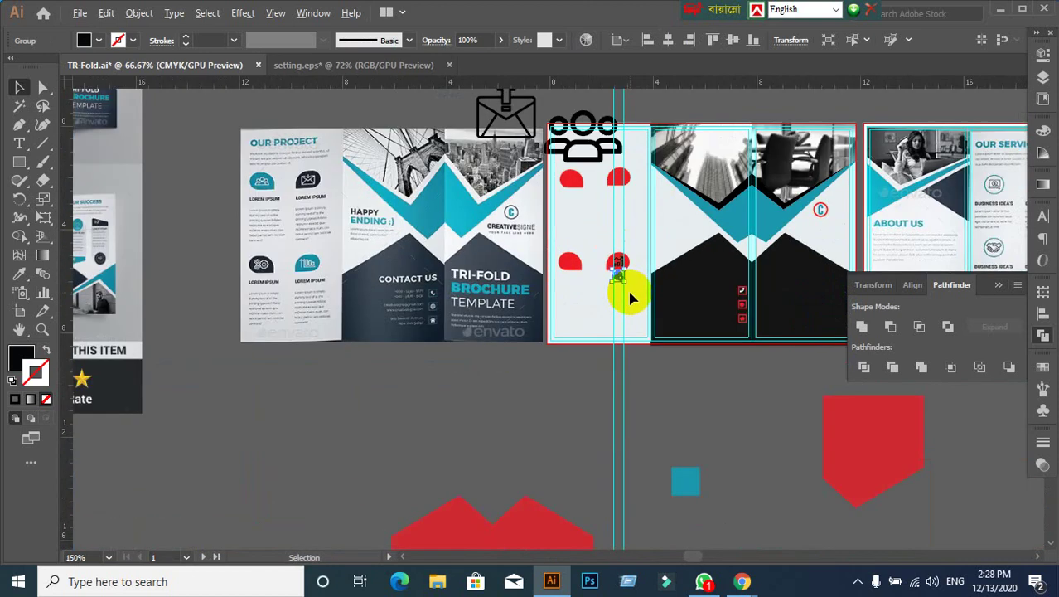
mouse_move(620, 281)
mouse_down()
mouse_move(518, 116)
mouse_move(615, 355)
mouse_up()
scroll(615, 355, up, 3)
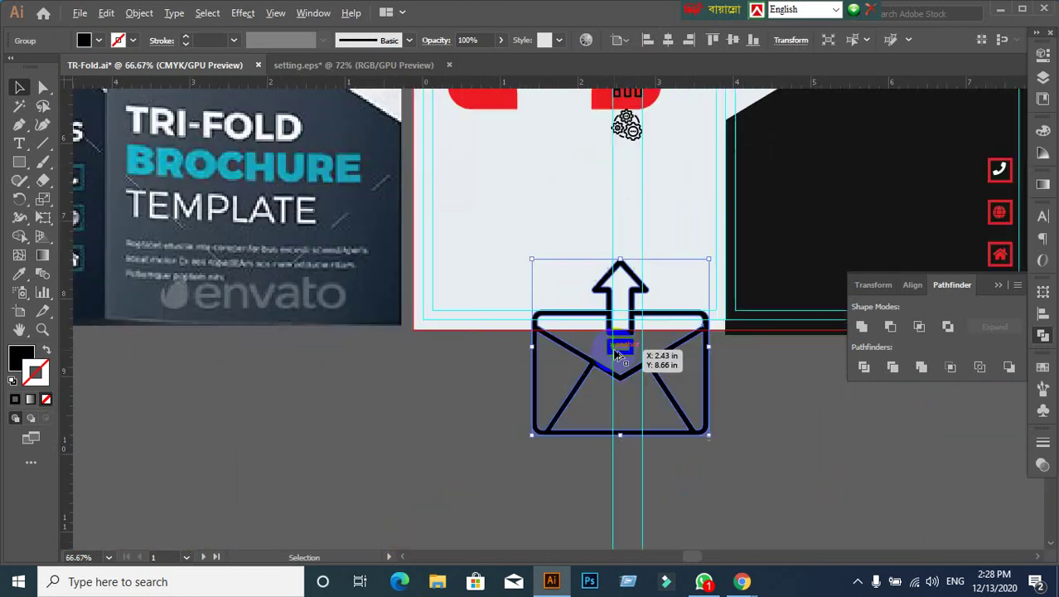
scroll(615, 354, up, 1)
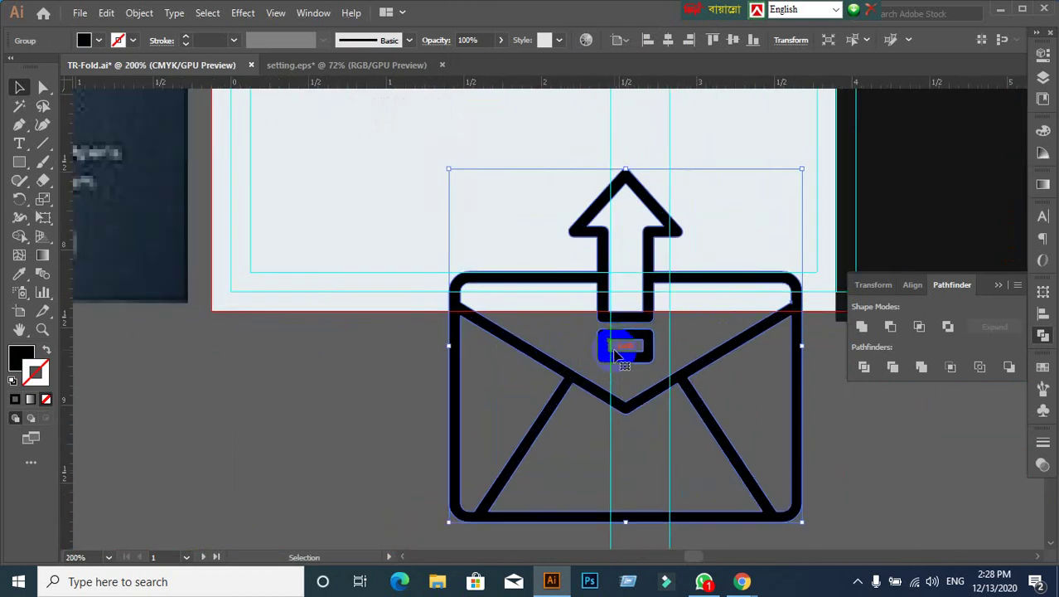
drag(627, 199, 721, 141)
scroll(718, 305, up, 1)
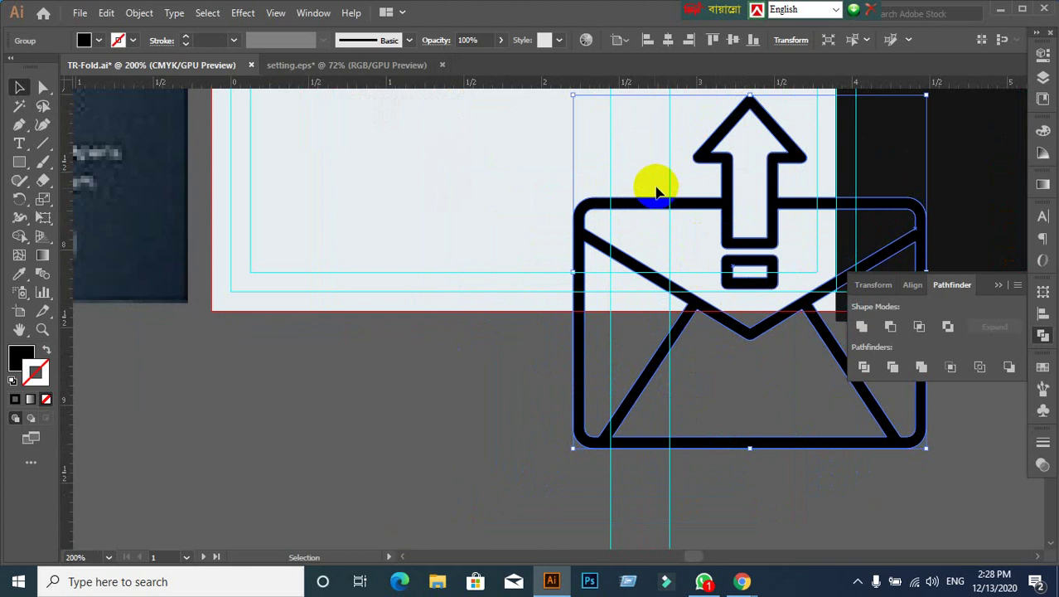
drag(640, 212, 673, 121)
scroll(761, 355, right, 3)
scroll(559, 378, right, 3)
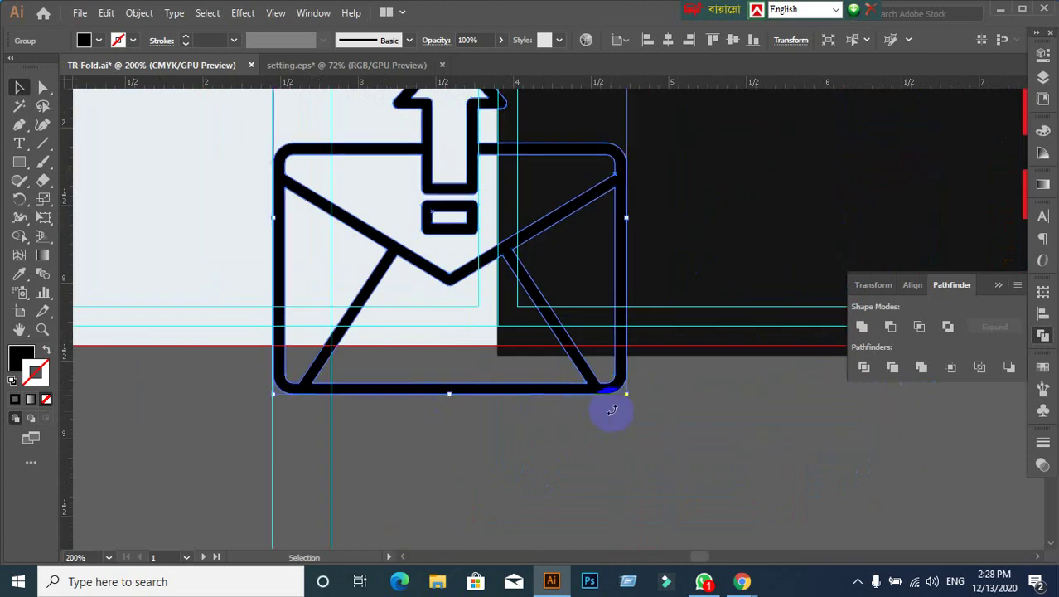
Step: Shrink the envelope icon to about 0.39 in square and fine-tune its position
mouse_move(630, 393)
mouse_down()
mouse_move(341, 159)
mouse_move(523, 274)
mouse_up()
scroll(342, 160, up, 1)
scroll(342, 160, up, 2)
scroll(332, 162, up, 2)
scroll(328, 164, up, 1)
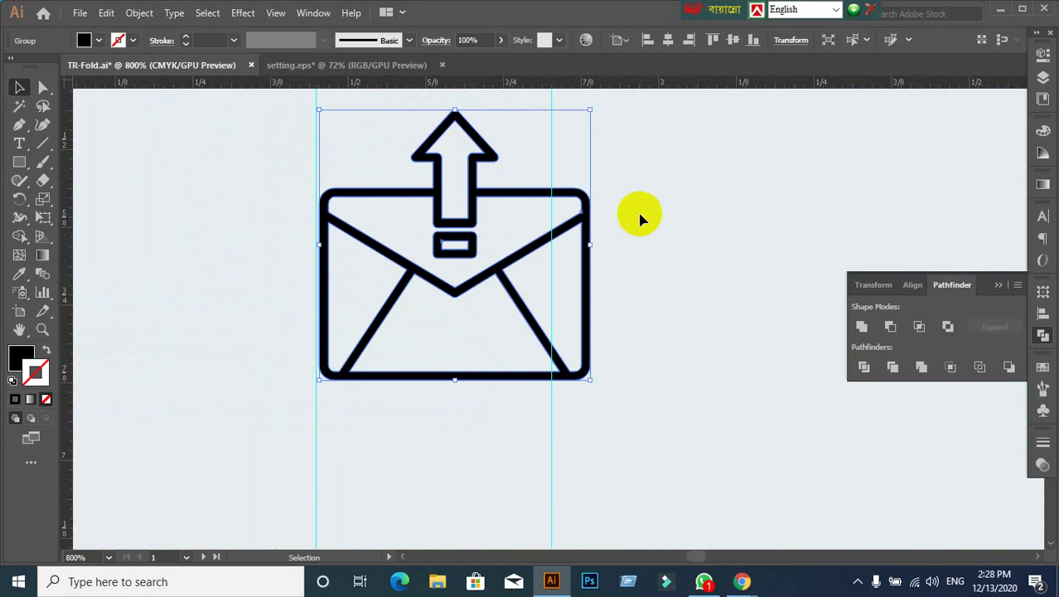
click(248, 221)
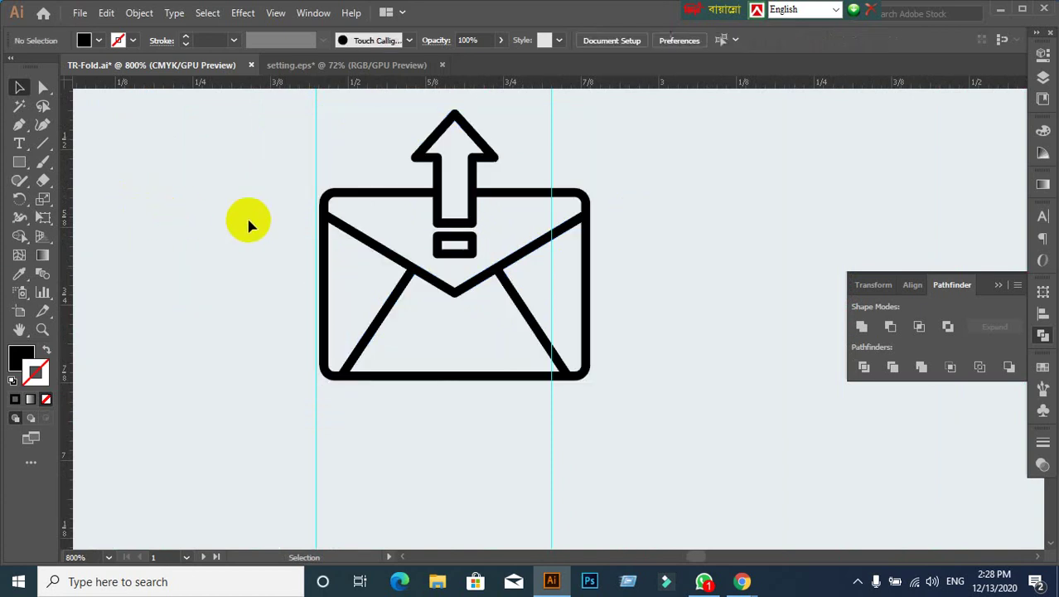
key(ctrl+equal)
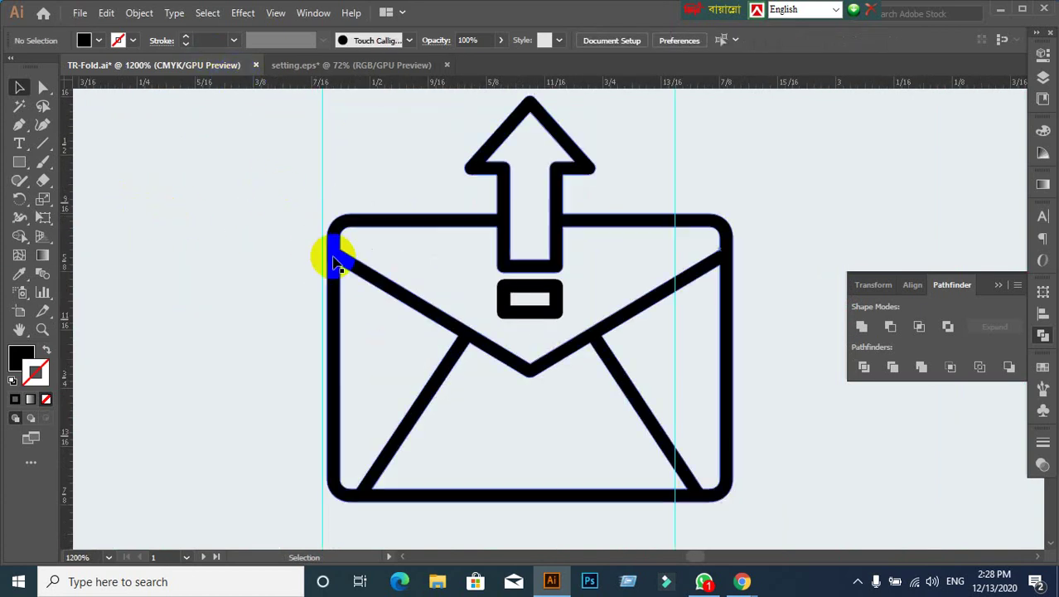
drag(331, 257, 331, 256)
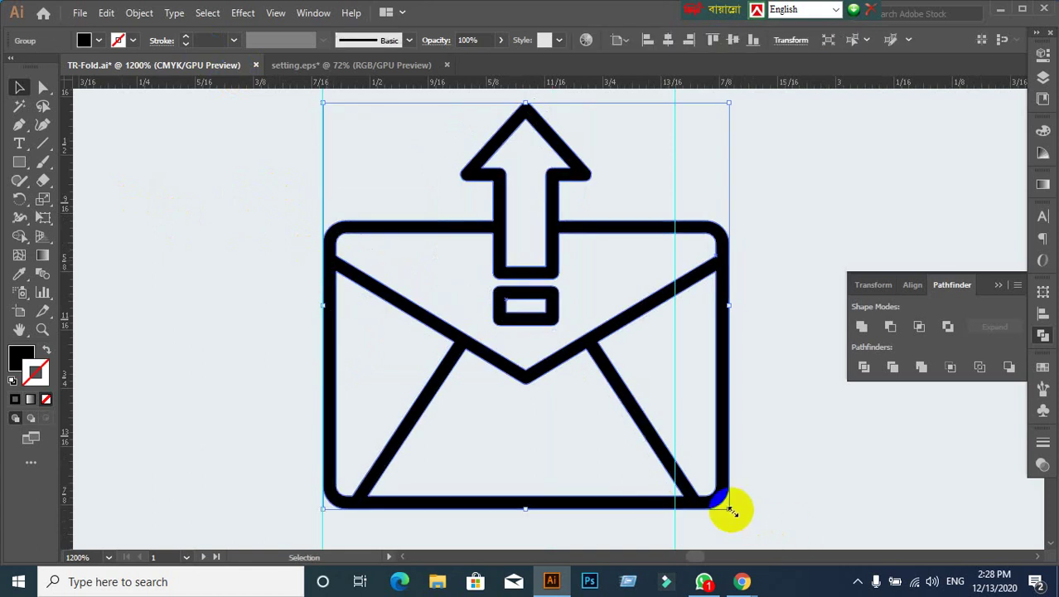
drag(730, 507, 675, 456)
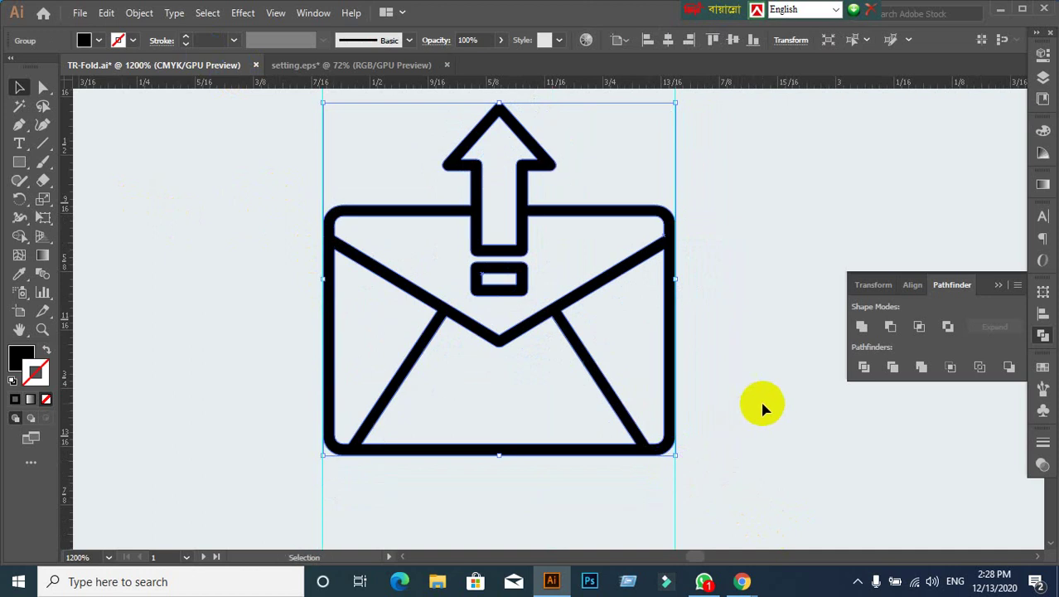
click(780, 441)
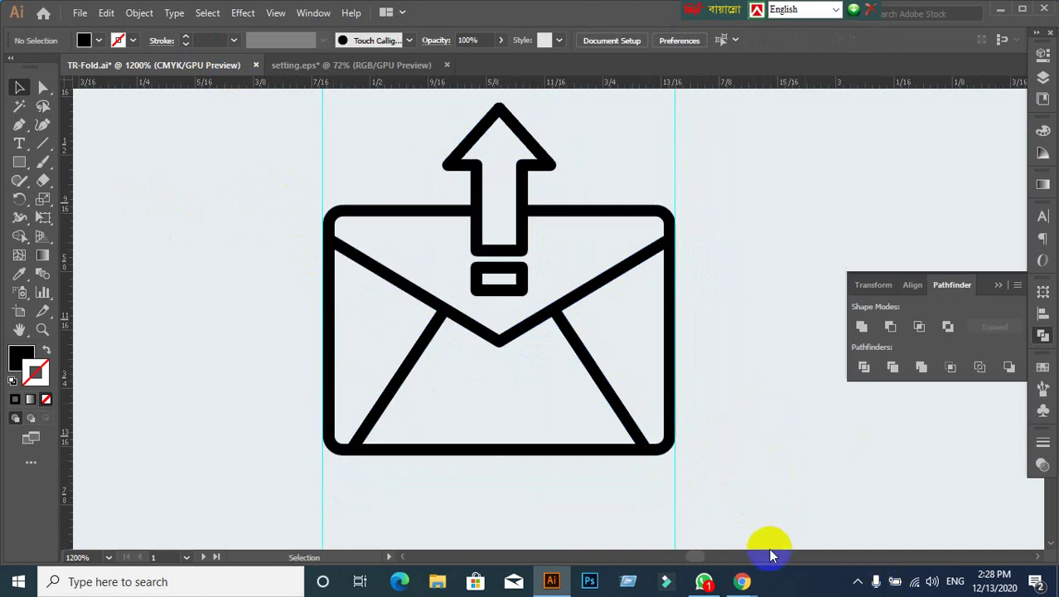
click(674, 505)
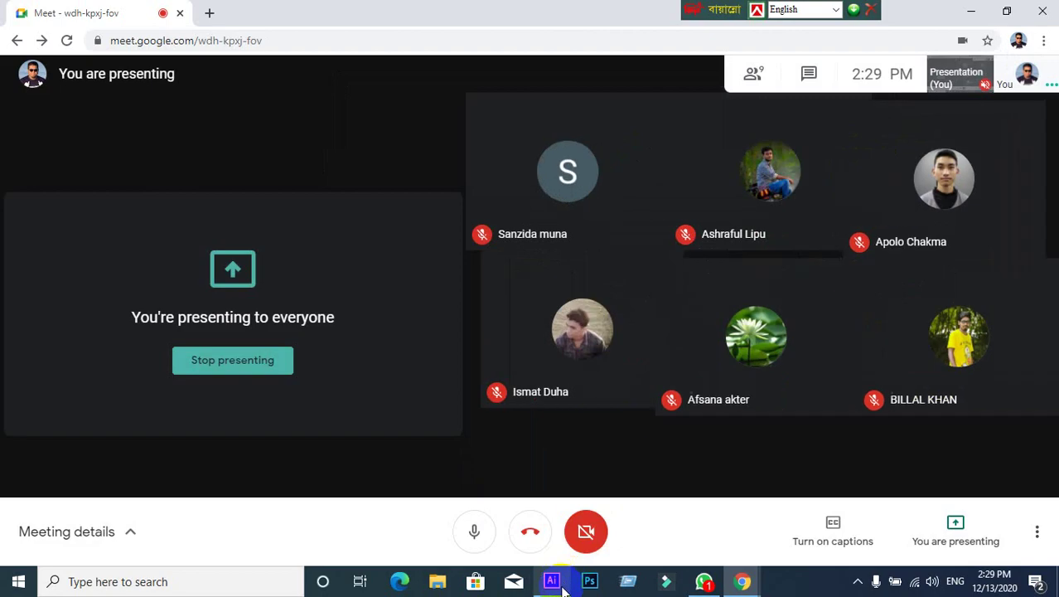
click(572, 539)
scroll(621, 427, down, 5)
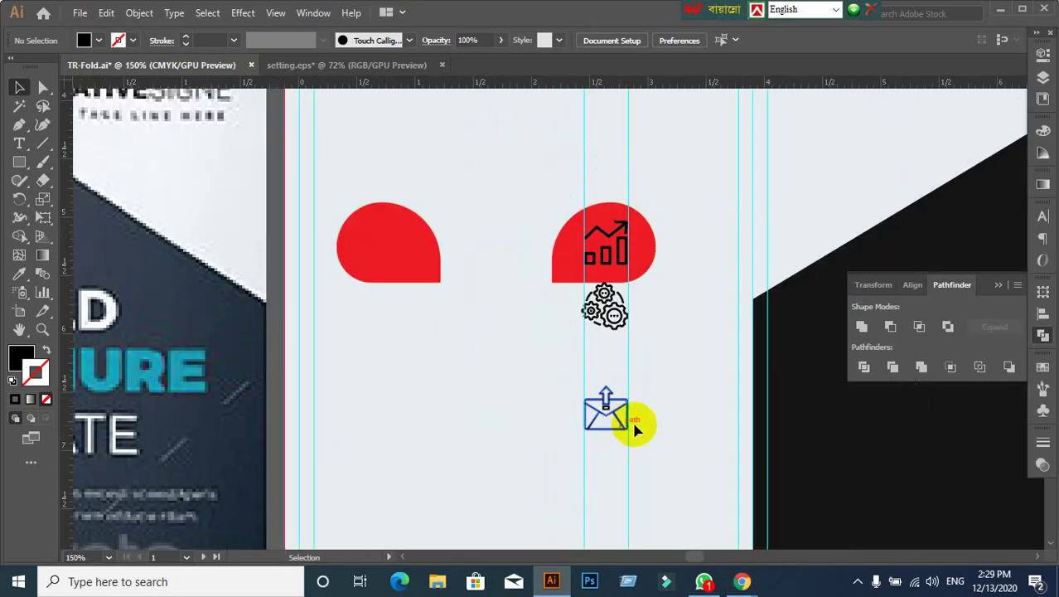
Step: Reposition the people icon down the middle panel toward the envelope icon
scroll(634, 428, down, 3)
scroll(638, 418, up, 2)
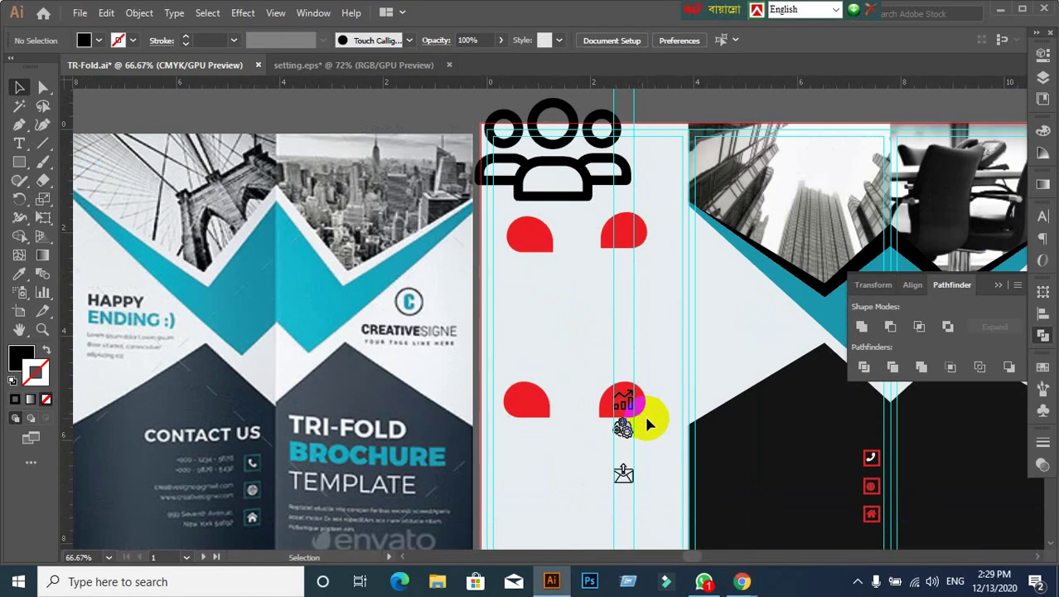
scroll(644, 421, down, 1)
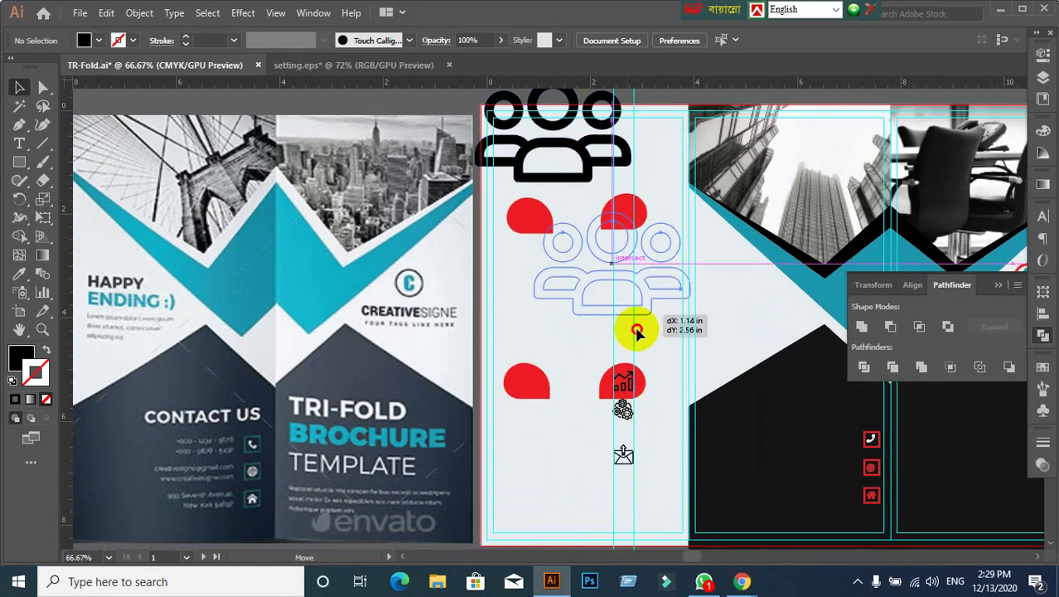
drag(567, 172, 647, 425)
mouse_move(693, 466)
mouse_down()
mouse_move(620, 236)
mouse_move(669, 403)
mouse_up()
key(ctrl+equal)
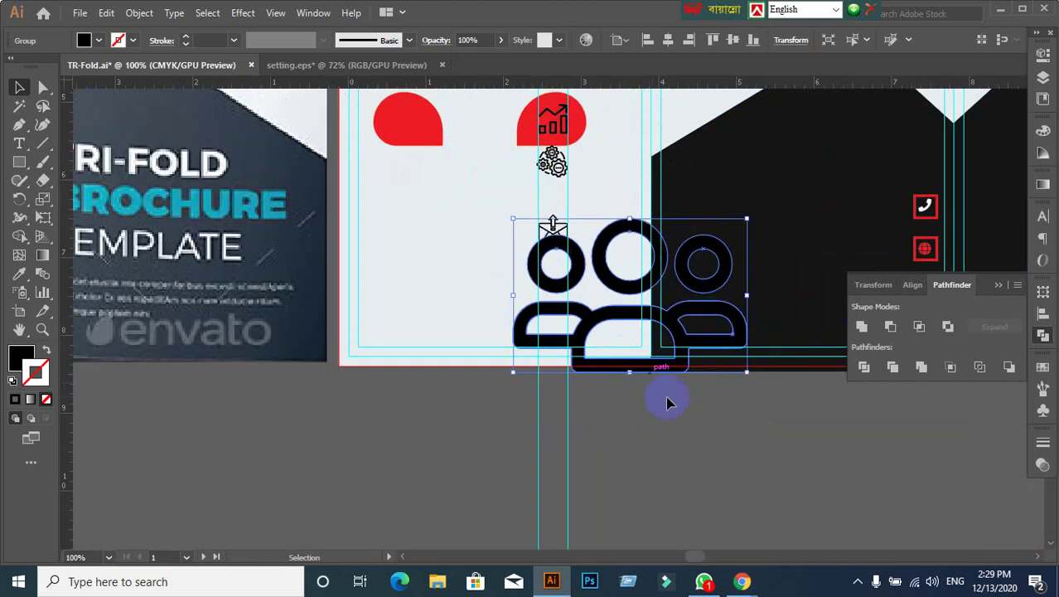
scroll(681, 405, up, 2)
mouse_move(473, 217)
mouse_down()
mouse_move(517, 208)
mouse_move(497, 217)
mouse_up()
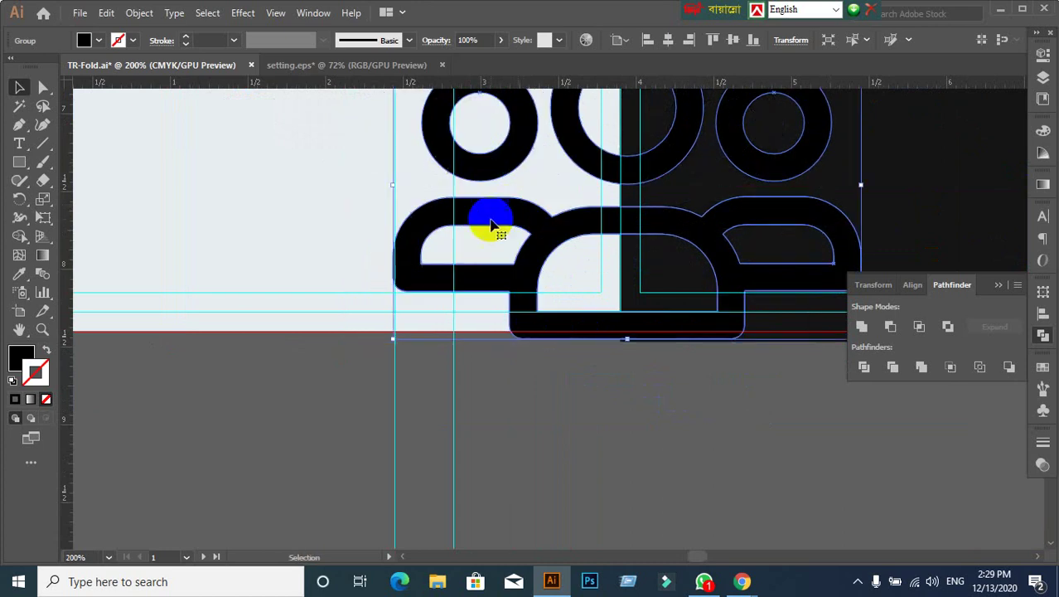
scroll(424, 239, up, 2)
scroll(407, 293, up, 3)
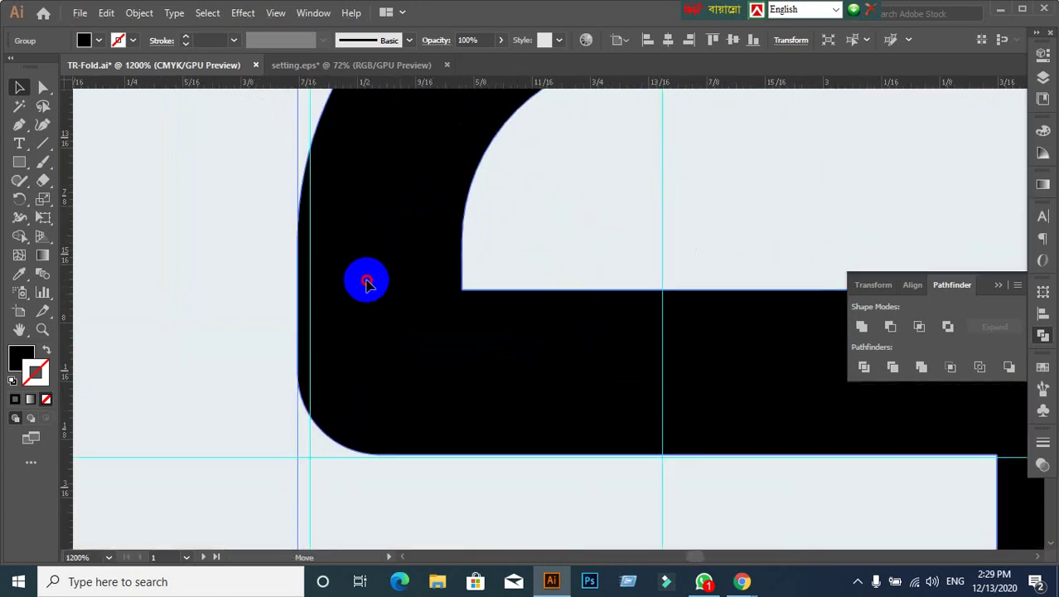
drag(366, 280, 376, 286)
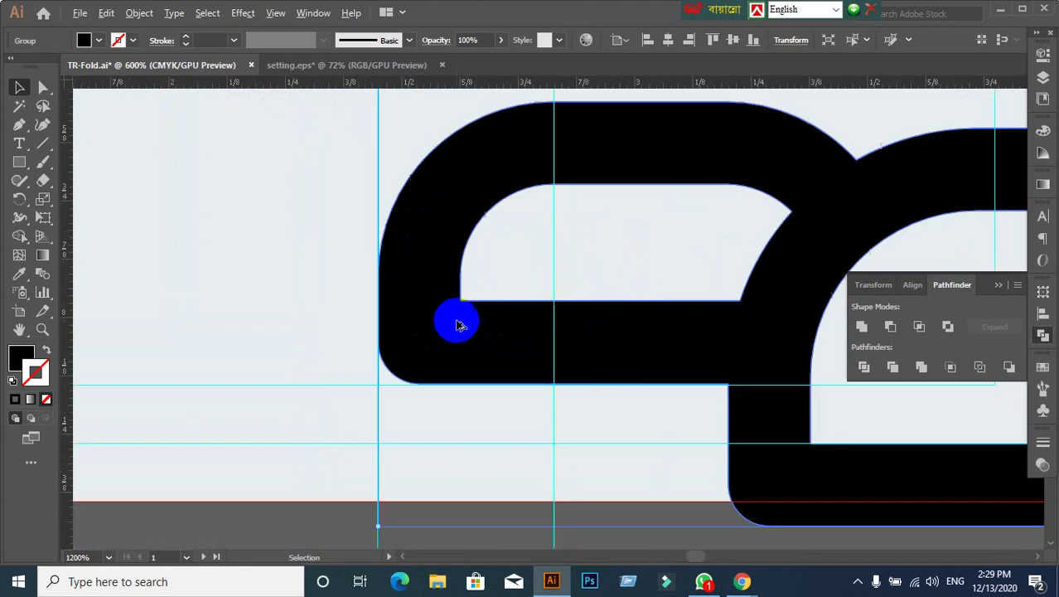
scroll(457, 323, down, 1)
scroll(459, 323, down, 1)
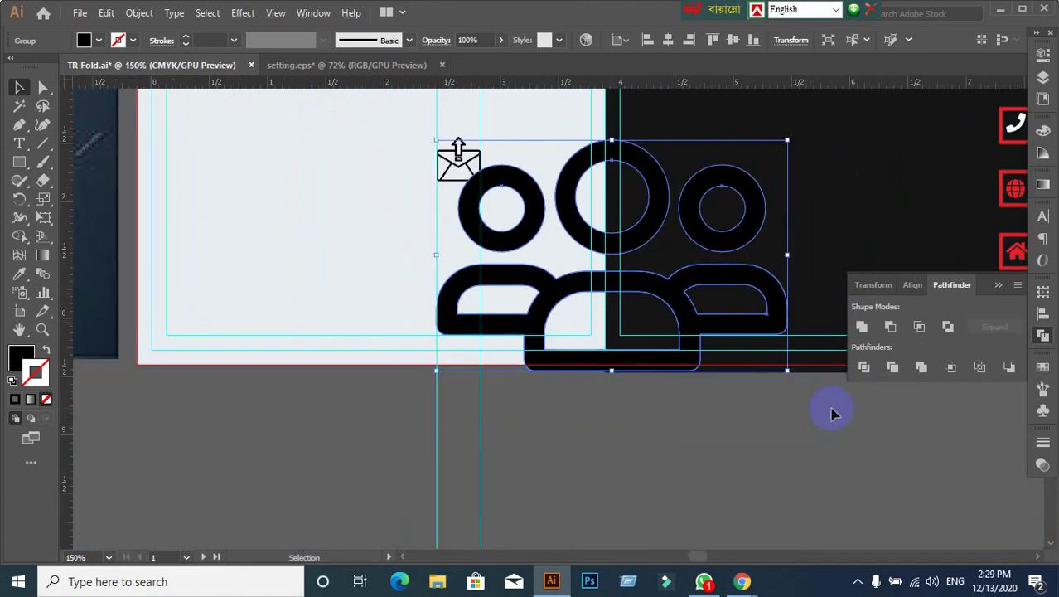
Step: Shrink the people icon to the envelope's size and set it just above the envelope
mouse_move(788, 370)
mouse_down()
mouse_move(475, 193)
mouse_move(473, 212)
mouse_up()
scroll(421, 213, up, 1)
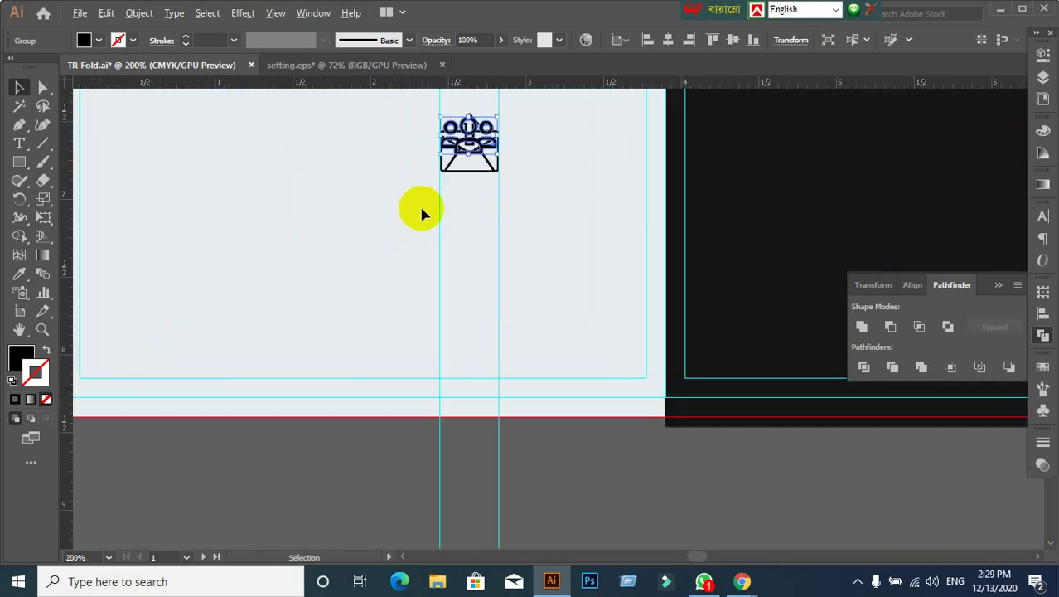
scroll(421, 213, up, 2)
scroll(576, 166, up, 2)
scroll(571, 265, up, 3)
scroll(557, 296, up, 4)
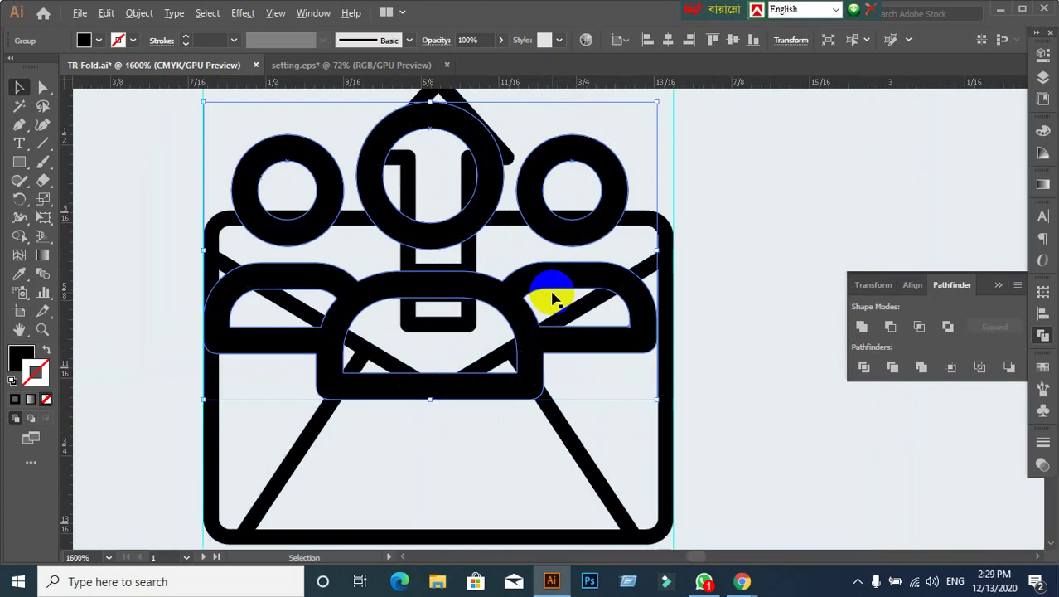
scroll(711, 333, up, 1)
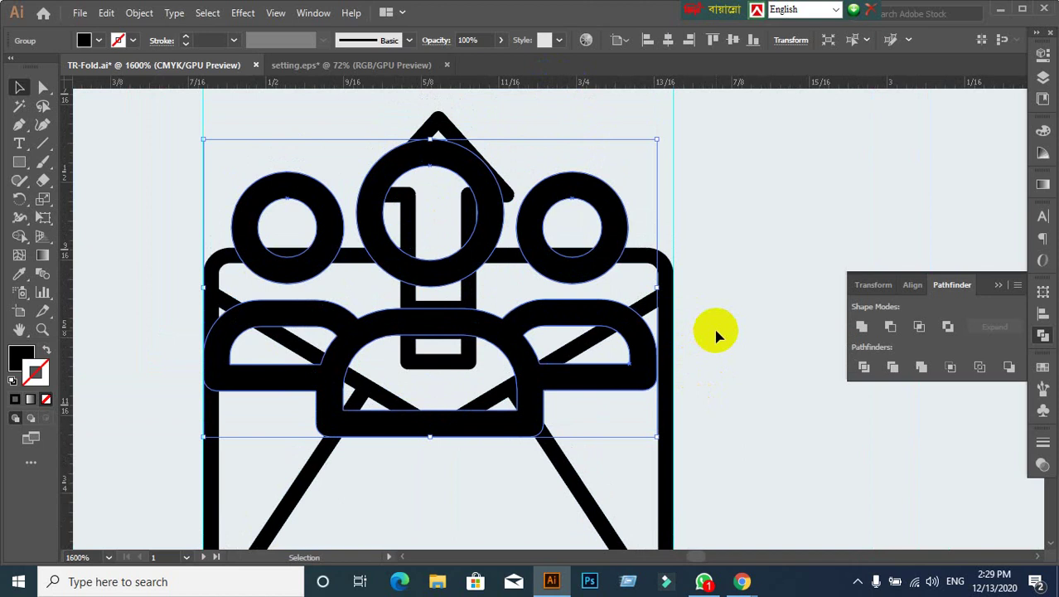
scroll(716, 334, up, 4)
mouse_move(525, 345)
mouse_down()
mouse_move(493, 217)
mouse_move(485, 119)
mouse_up()
scroll(486, 206, up, 2)
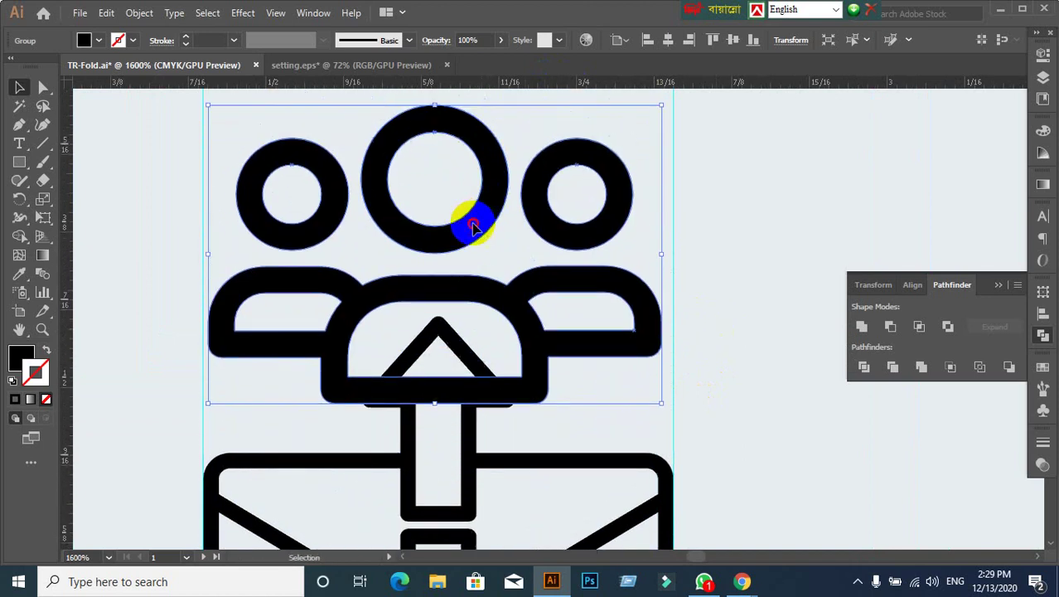
drag(472, 225, 468, 205)
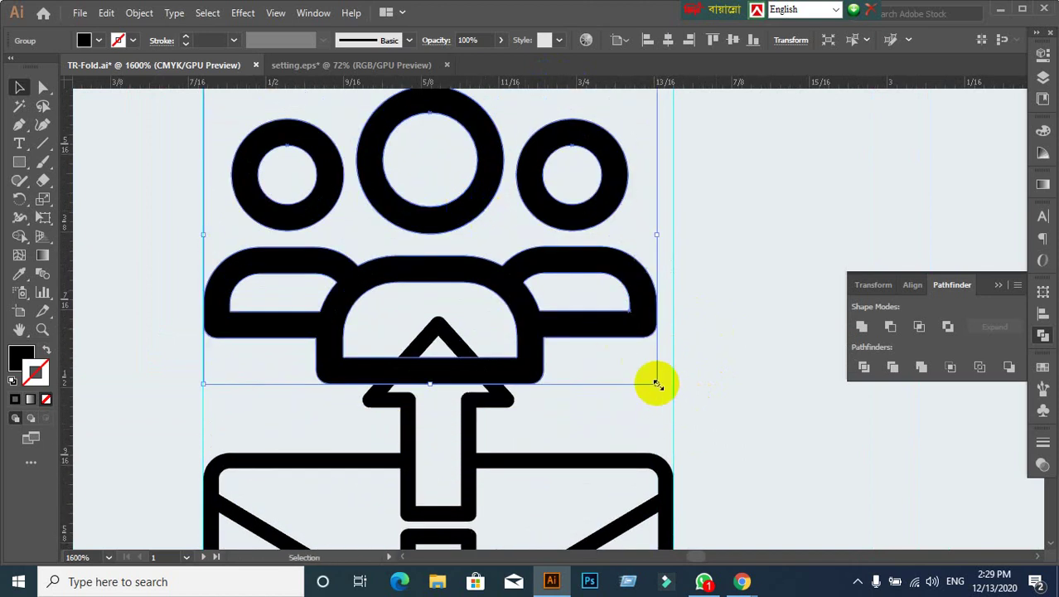
drag(656, 384, 673, 396)
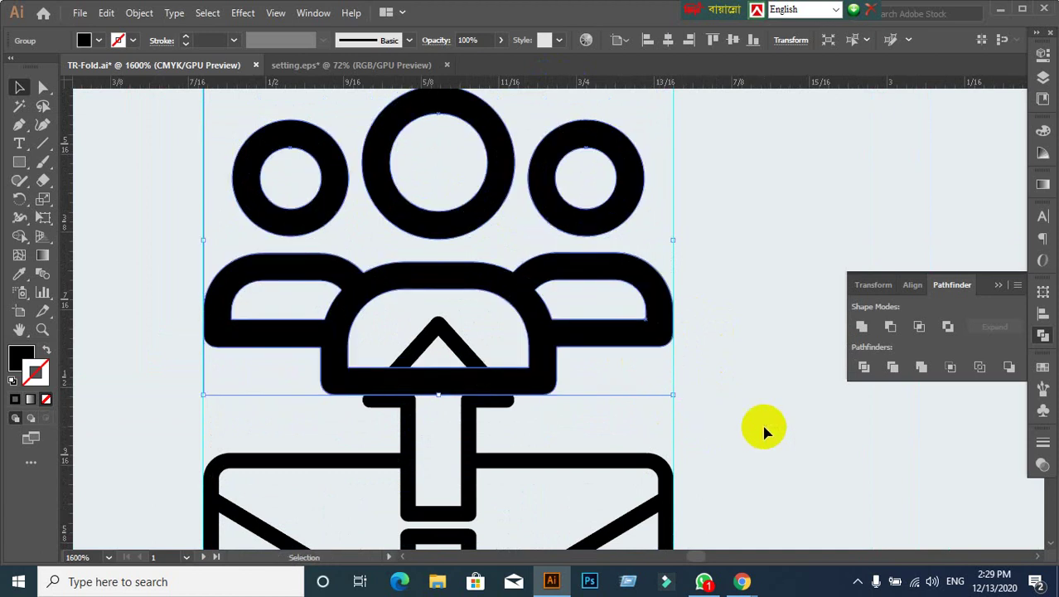
scroll(764, 431, down, 5)
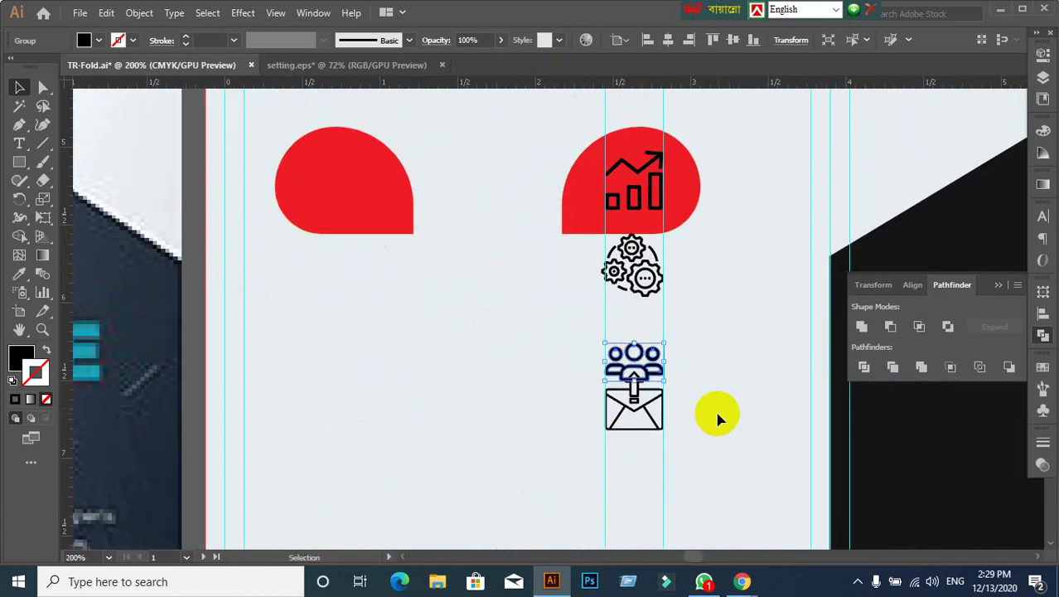
scroll(718, 418, down, 1)
scroll(718, 418, down, 1)
scroll(717, 419, down, 2)
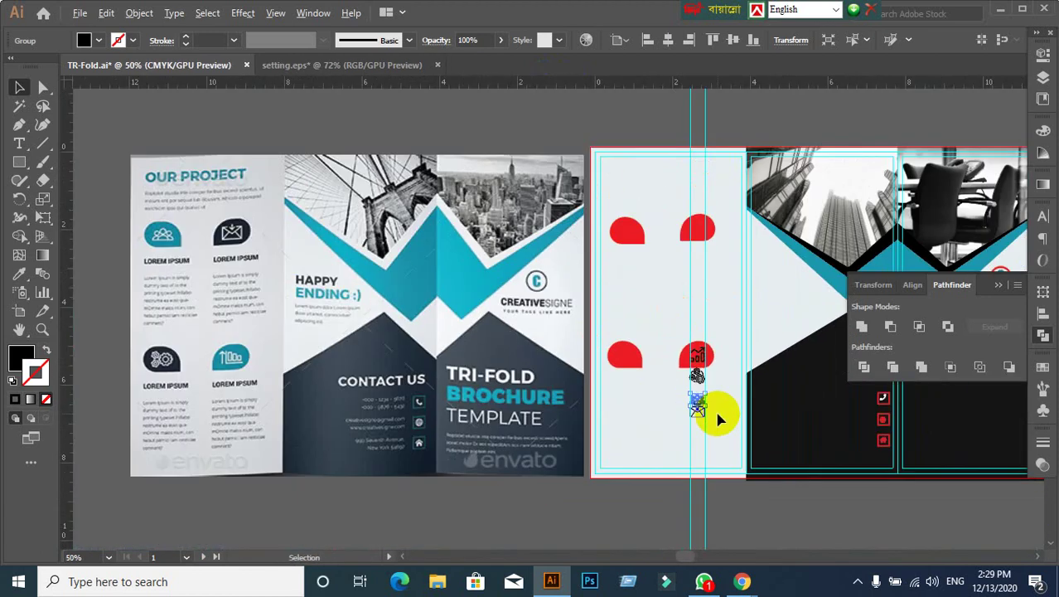
Step: Place the people icon in the top-left red shape and the gear icon in the bottom-left one
scroll(709, 427, up, 1)
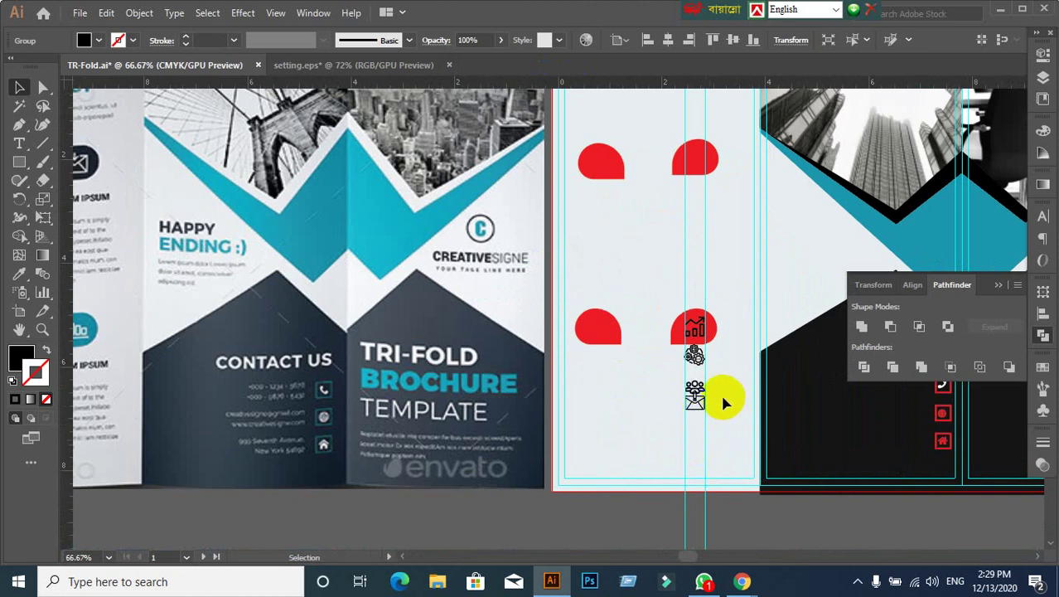
drag(701, 390, 607, 160)
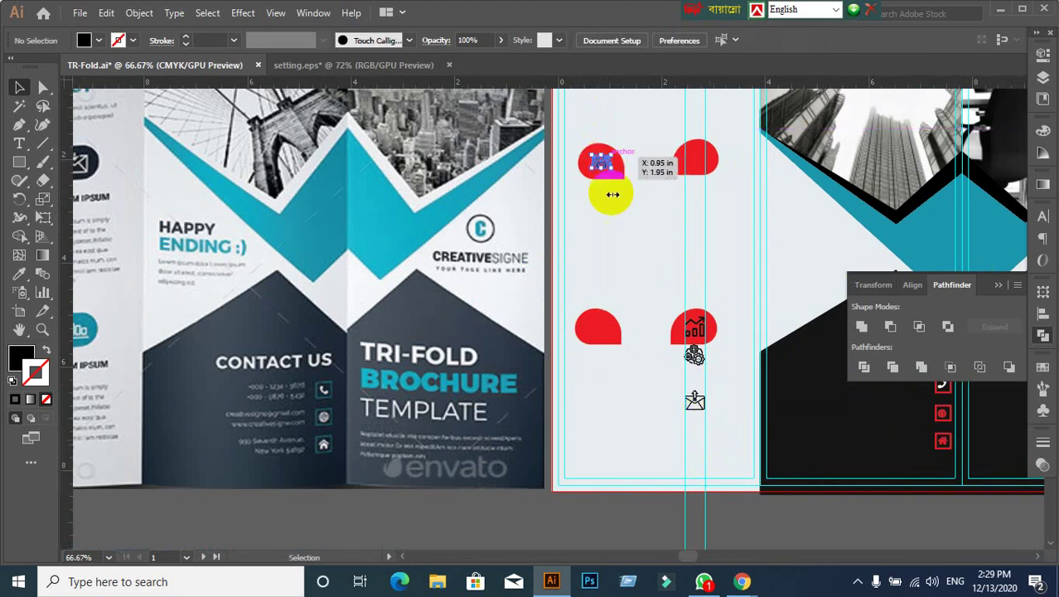
drag(607, 166, 603, 164)
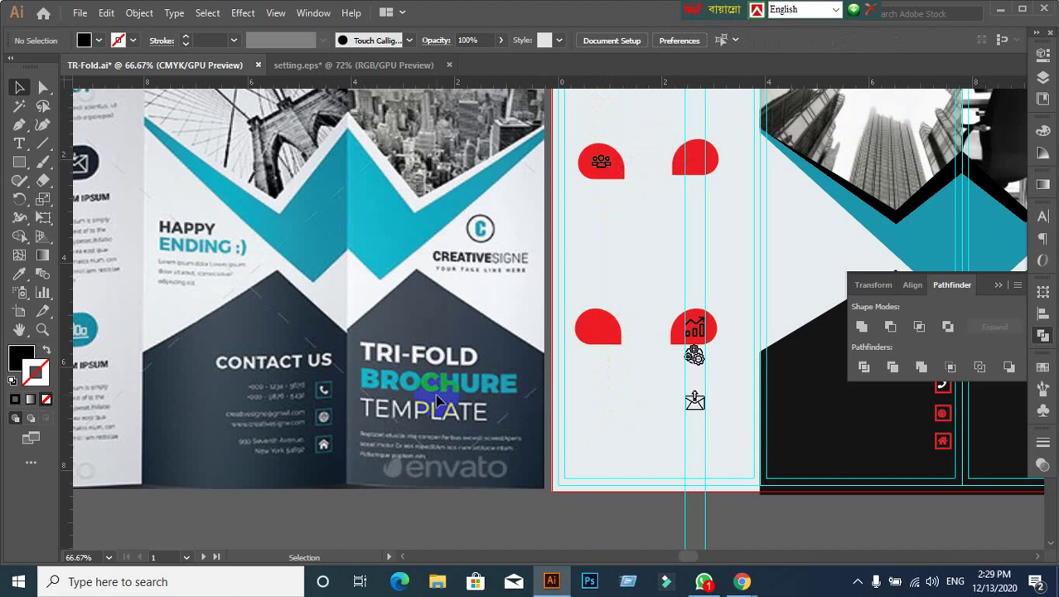
mouse_move(464, 395)
mouse_down()
mouse_move(657, 391)
mouse_move(516, 365)
mouse_up()
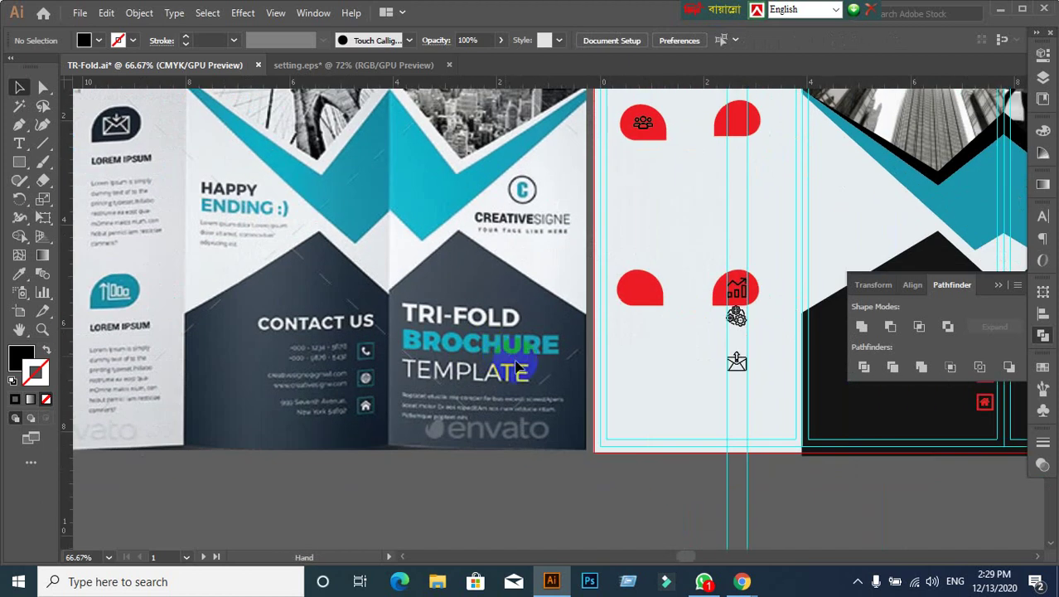
drag(439, 338, 484, 345)
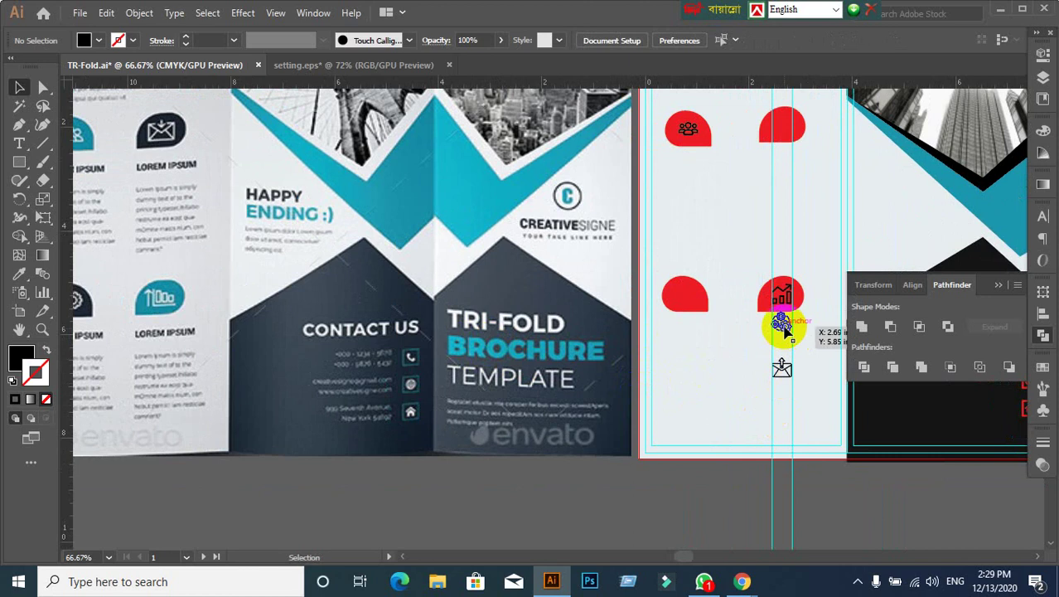
drag(784, 329, 685, 305)
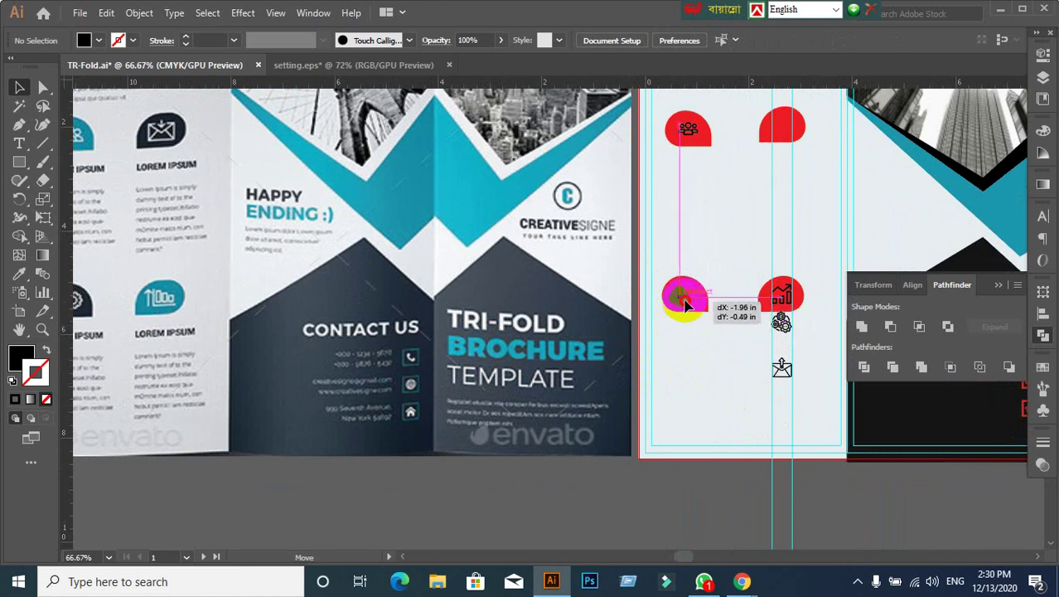
drag(489, 375, 464, 365)
click(645, 395)
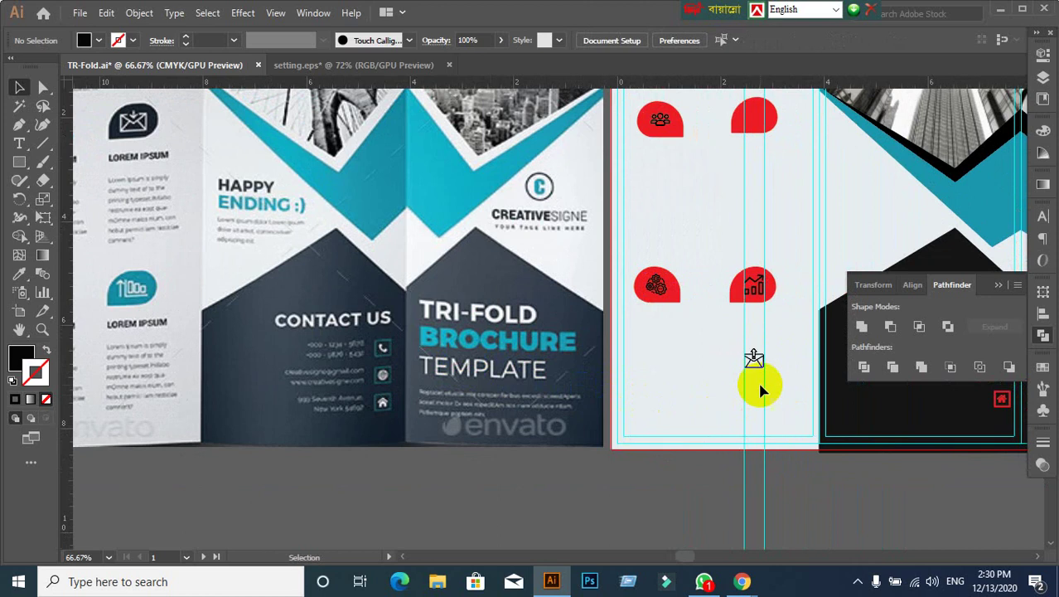
Step: Move the envelope icon into the top-right red shape and ungroup it
drag(755, 364, 754, 120)
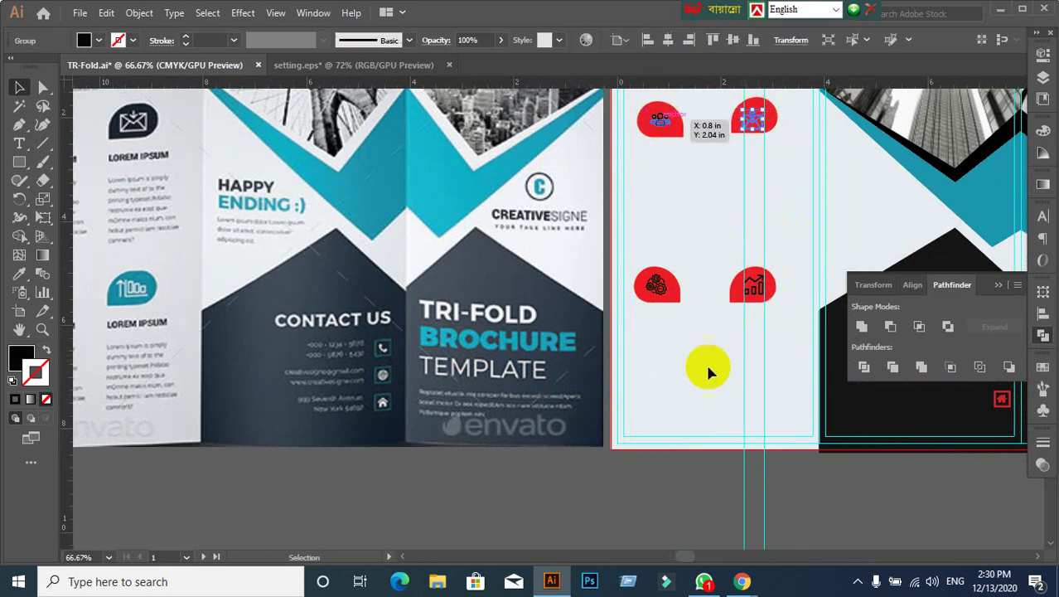
right_click(731, 510)
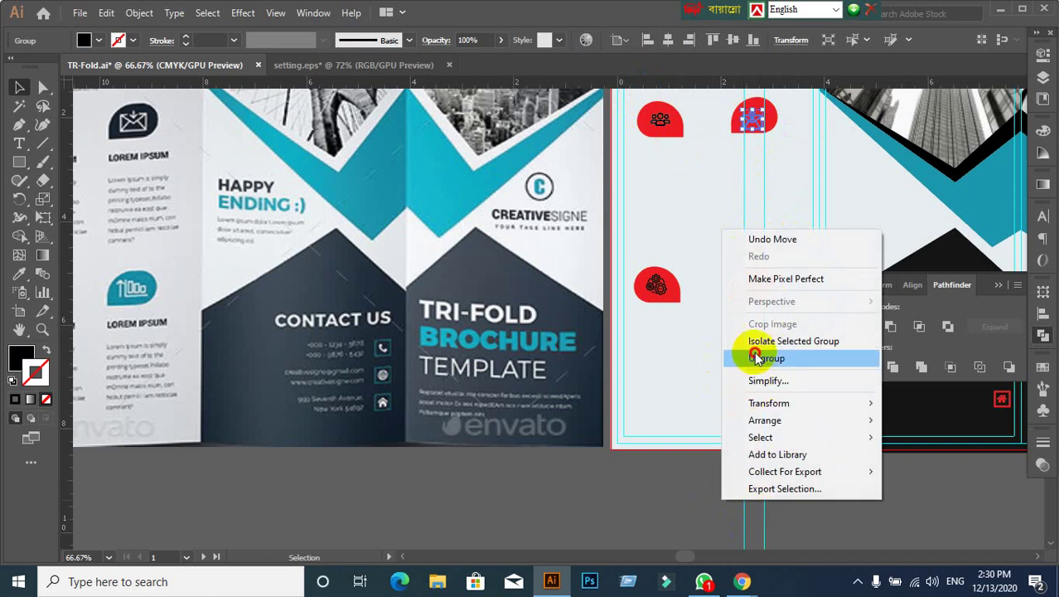
click(737, 356)
click(833, 517)
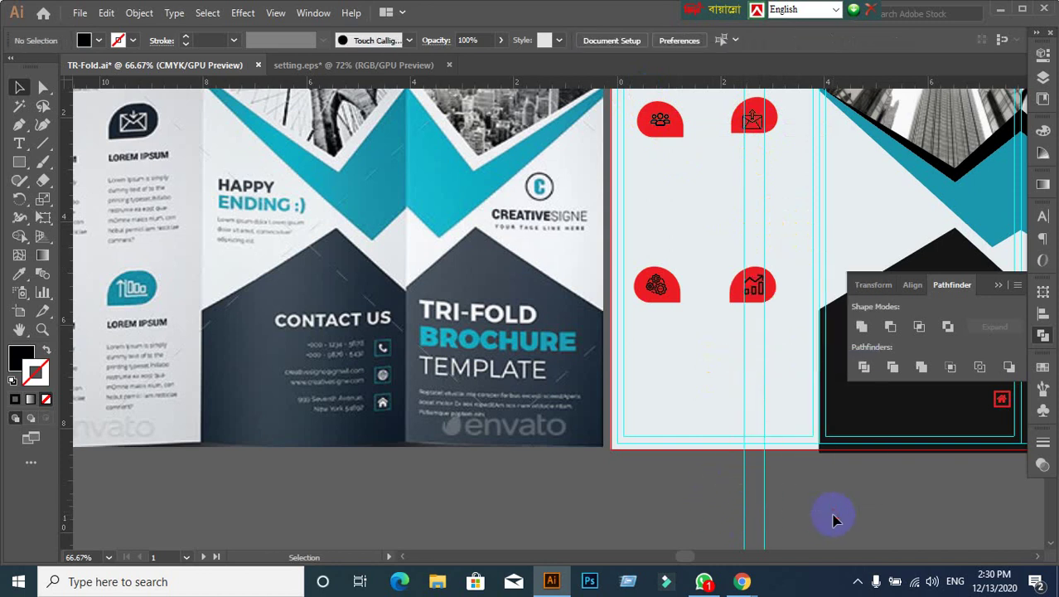
Step: Unlock the guides, delete both vertical guides, then lock the guides again
right_click(833, 517)
click(846, 405)
drag(717, 502, 821, 515)
key(Delete)
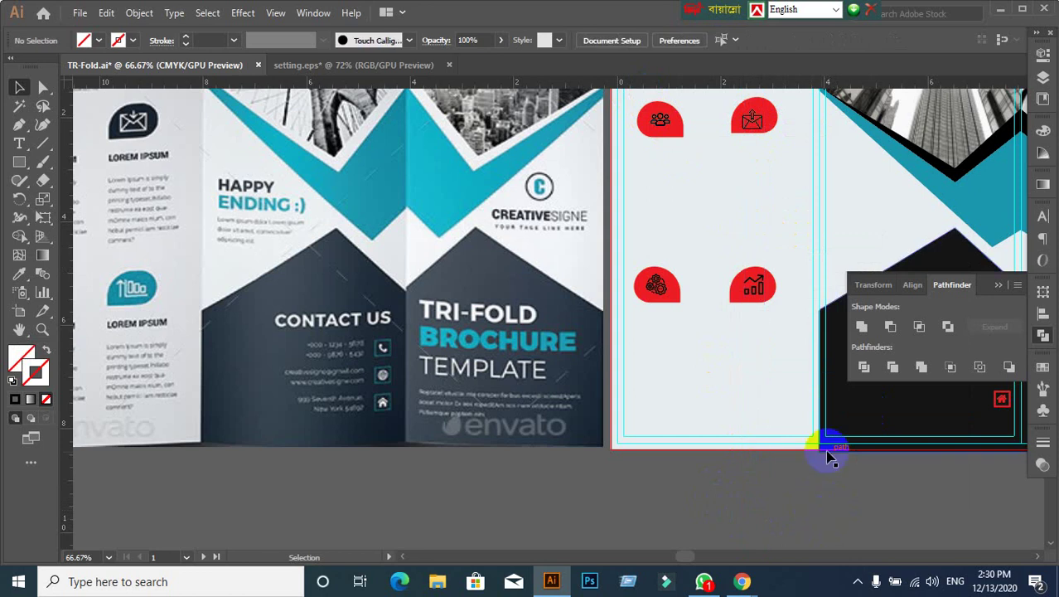
right_click(671, 362)
click(719, 255)
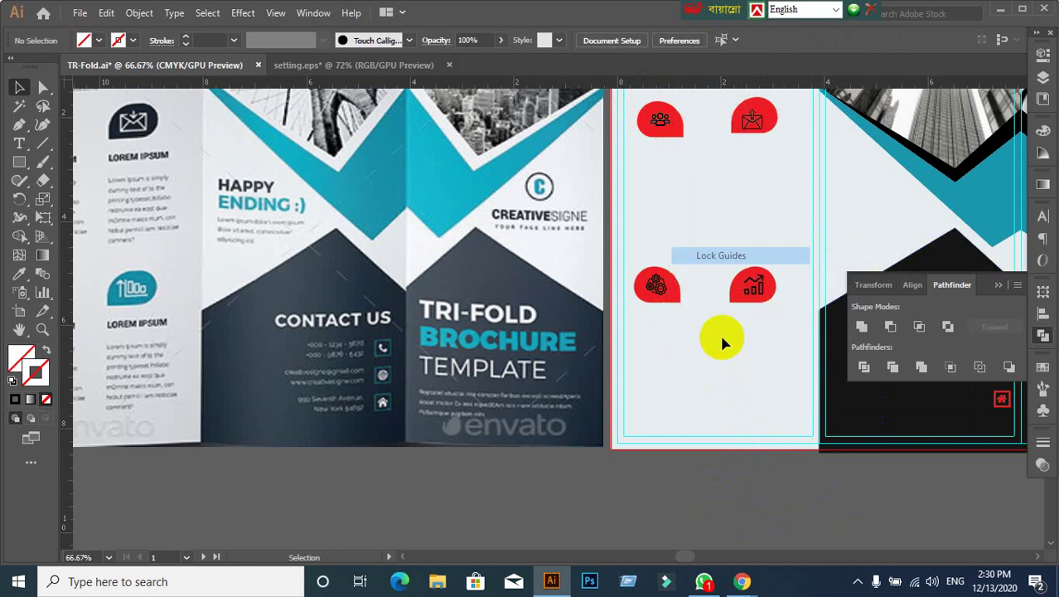
Step: Ungroup the red text group sitting on the pasteboard
scroll(543, 336, down, 1)
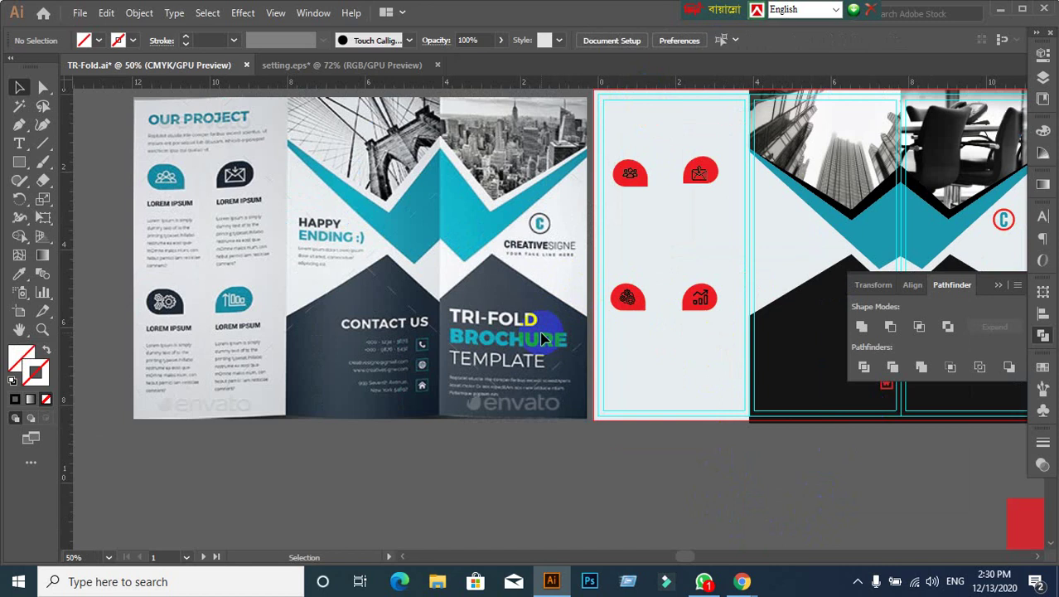
scroll(543, 336, down, 2)
mouse_move(811, 513)
mouse_down()
mouse_move(654, 385)
mouse_move(624, 377)
mouse_move(596, 411)
mouse_move(490, 413)
mouse_move(868, 440)
mouse_move(689, 422)
mouse_up()
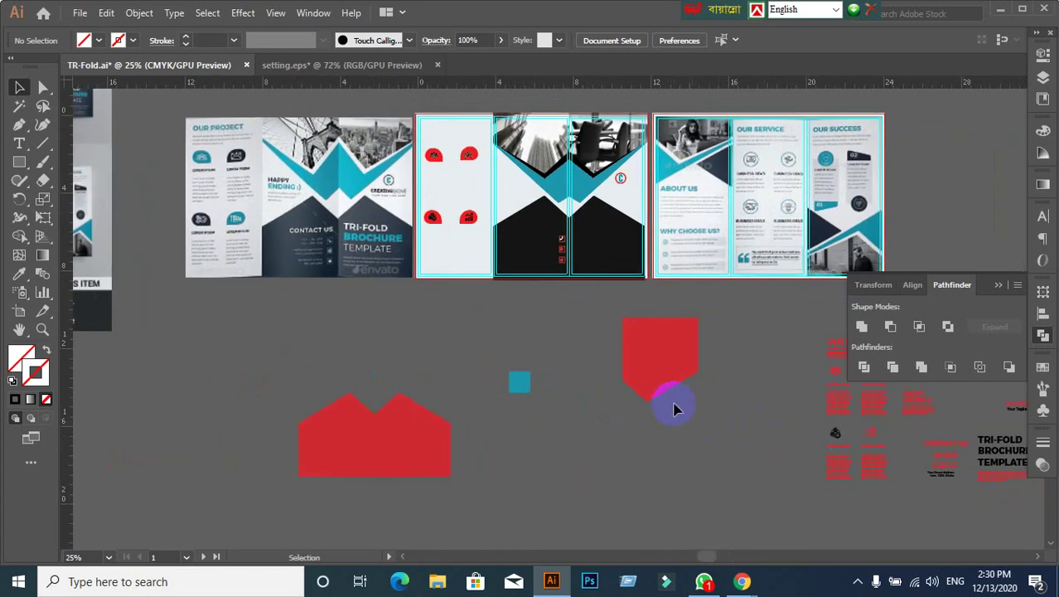
mouse_move(555, 291)
mouse_down()
mouse_move(726, 345)
mouse_move(716, 333)
mouse_up()
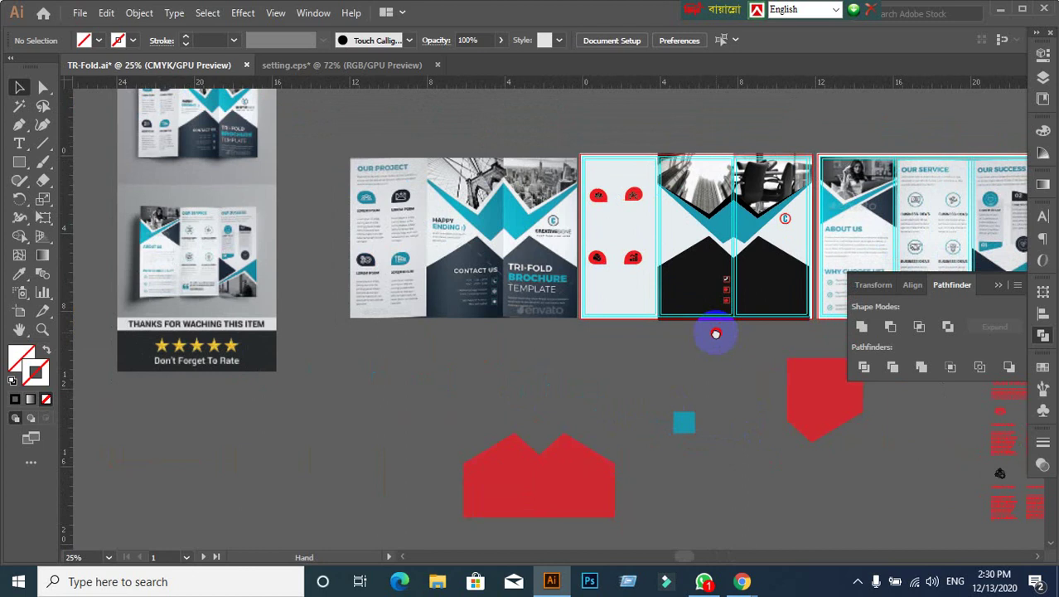
drag(827, 407, 698, 381)
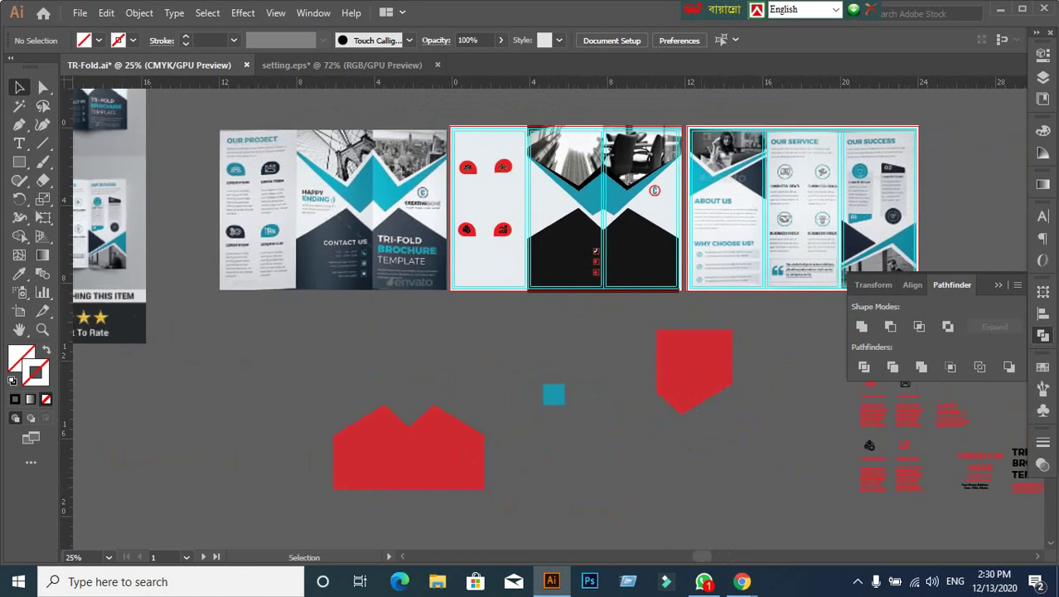
click(997, 289)
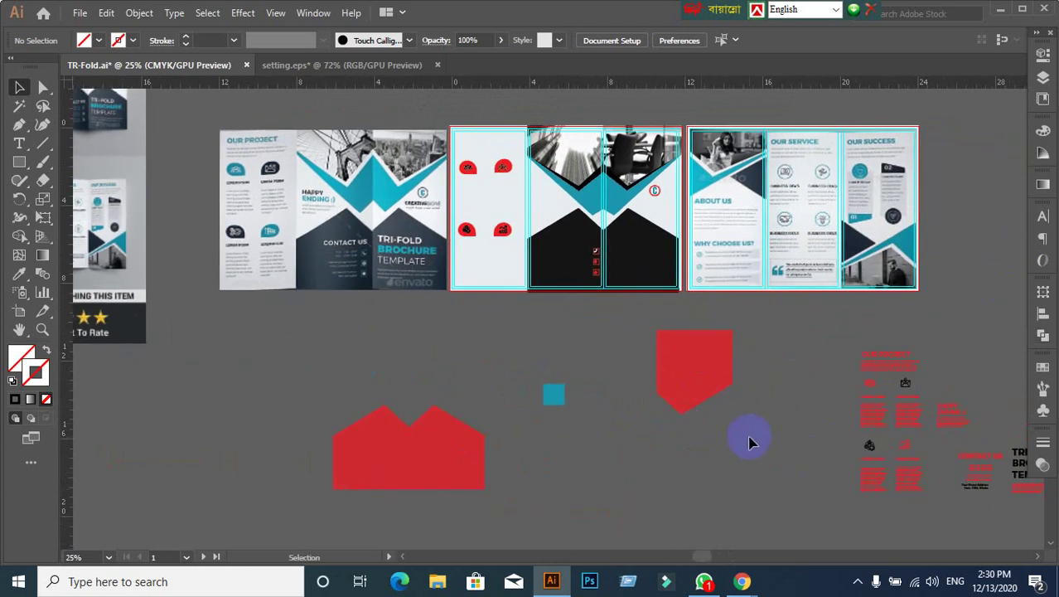
click(890, 361)
right_click(895, 374)
click(939, 250)
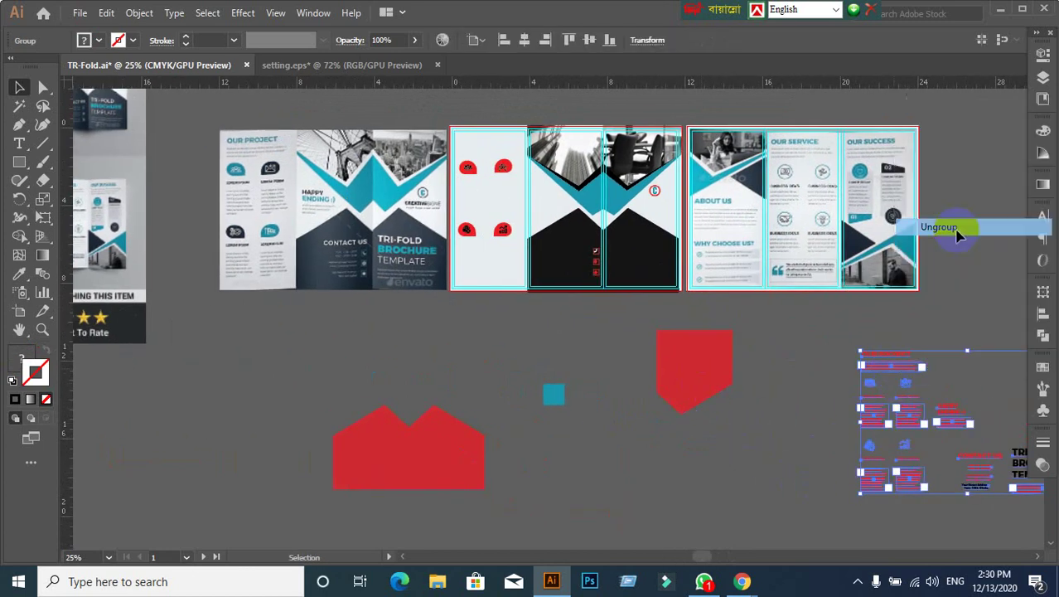
click(779, 487)
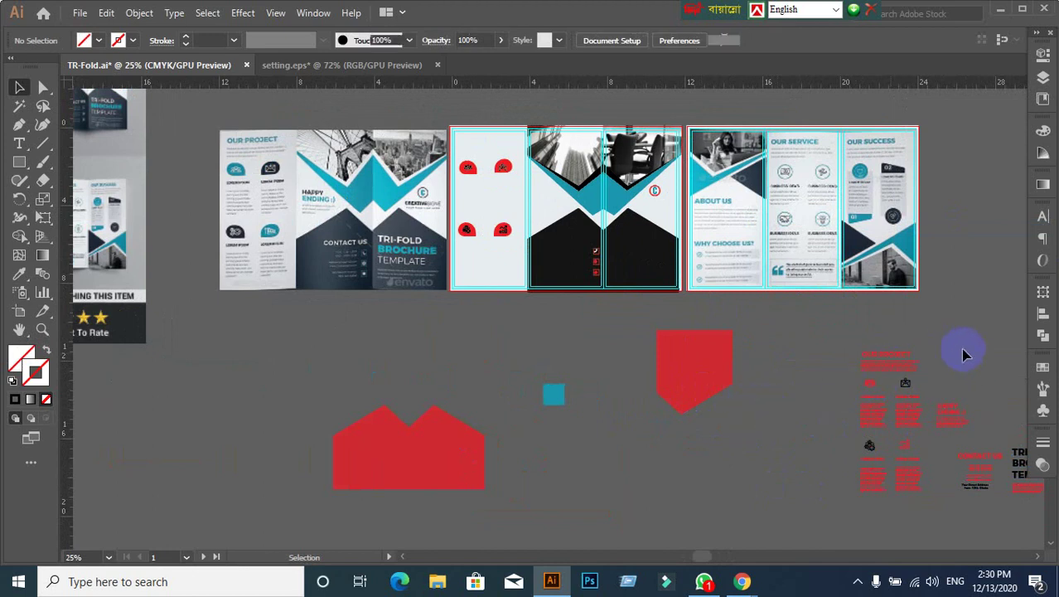
click(927, 381)
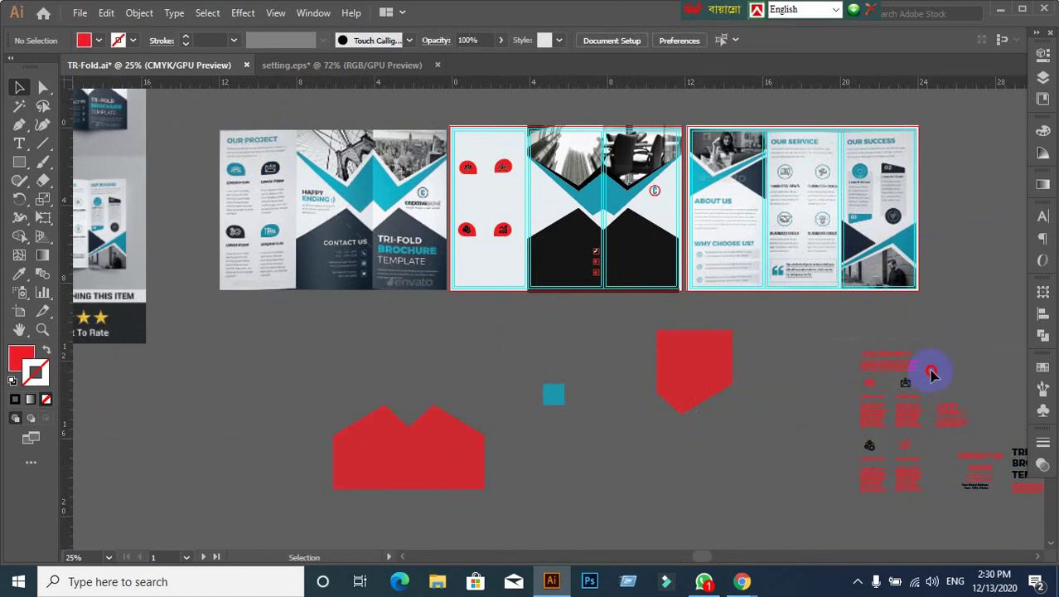
Step: Move the top red text line onto the brochure's inside panel
click(931, 373)
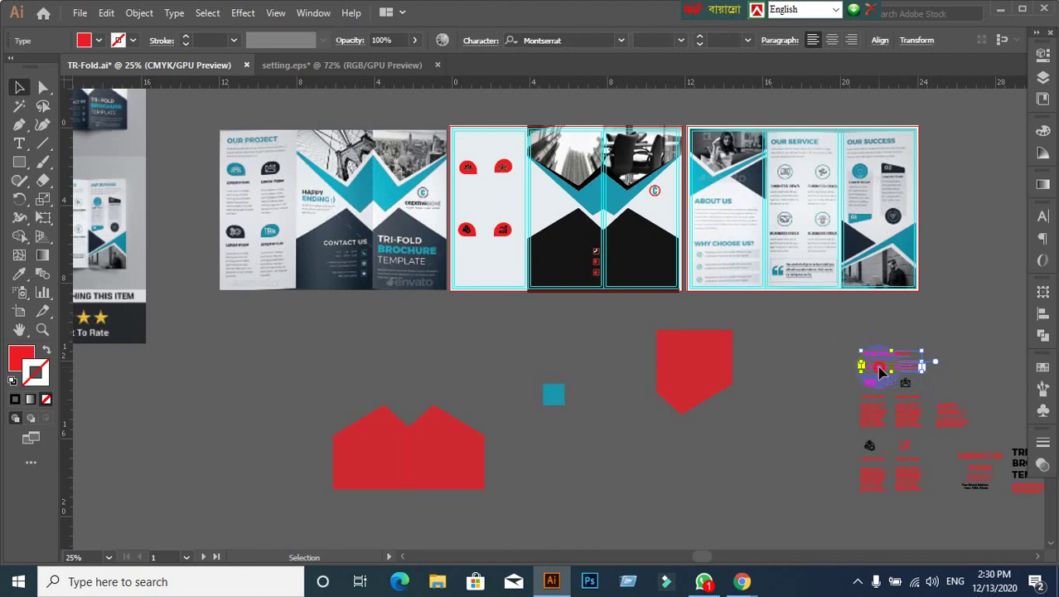
drag(881, 372, 482, 151)
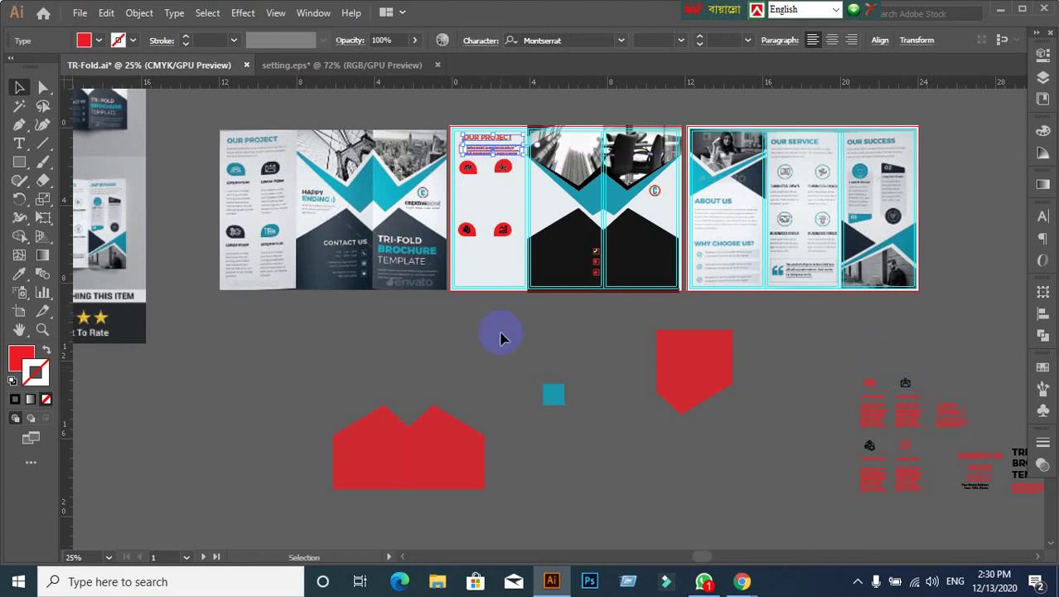
scroll(355, 167, up, 1)
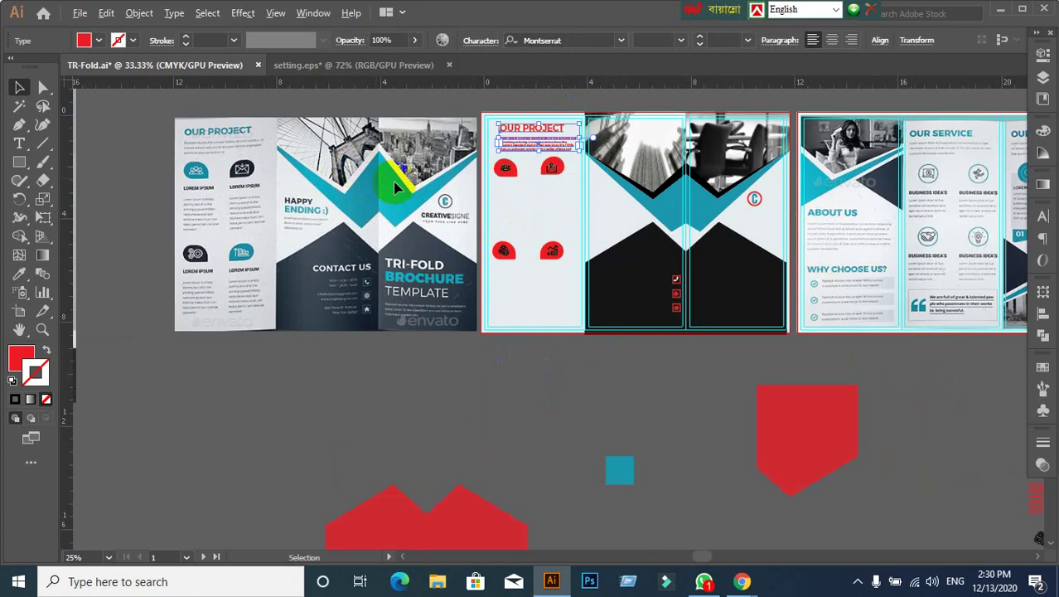
scroll(396, 189, up, 2)
scroll(433, 194, down, 1)
mouse_move(421, 220)
mouse_down()
mouse_move(608, 272)
mouse_move(592, 247)
mouse_up()
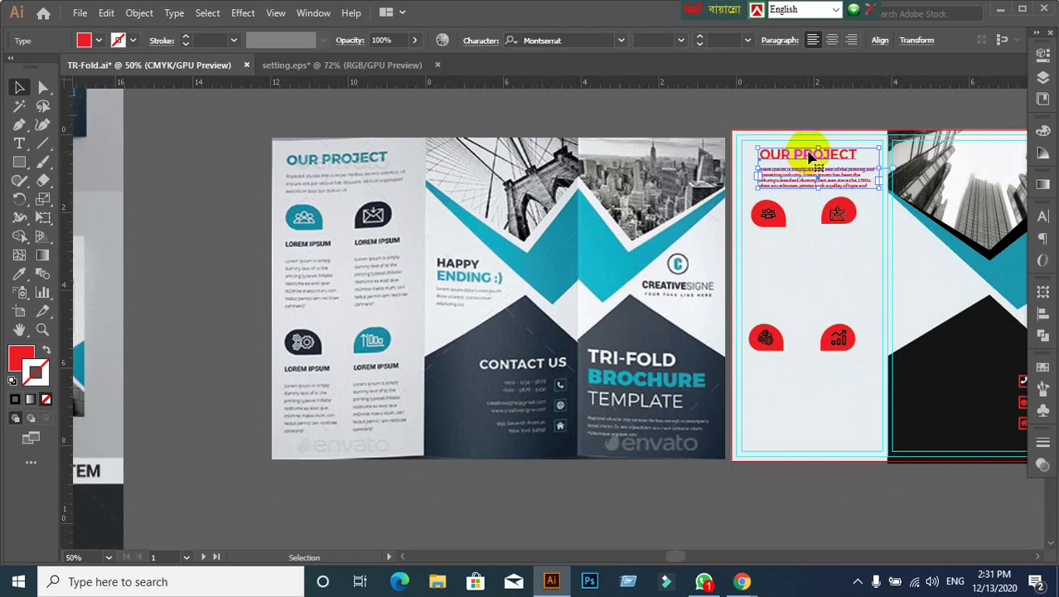
Step: Nudge the OUR PROJECT text block slightly left and deselect it
drag(810, 158, 801, 158)
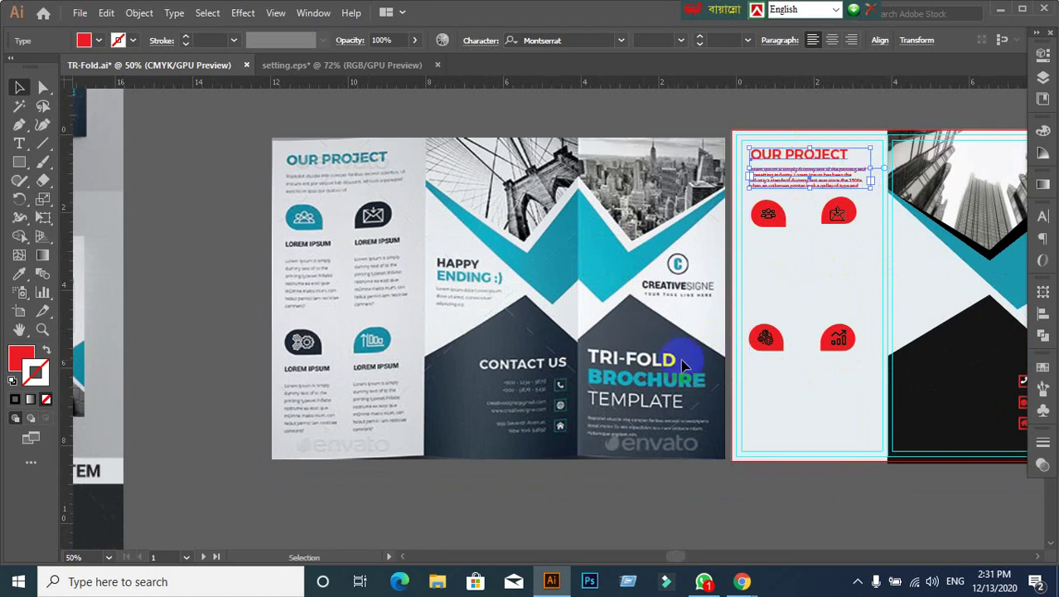
click(234, 323)
scroll(802, 370, down, 3)
scroll(657, 302, down, 3)
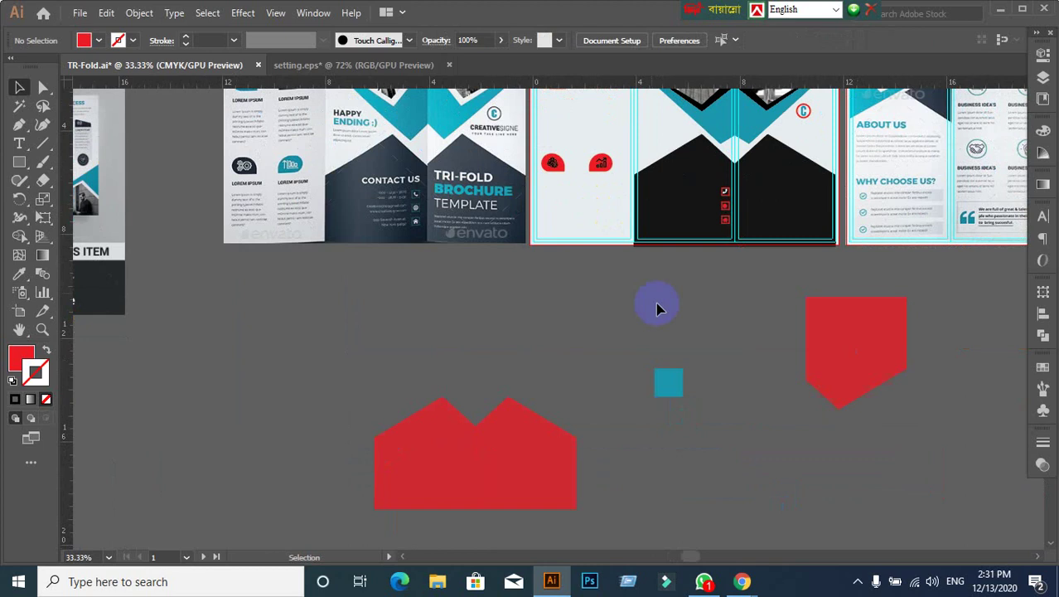
scroll(678, 355, down, 3)
scroll(953, 431, up, 1)
scroll(917, 409, up, 1)
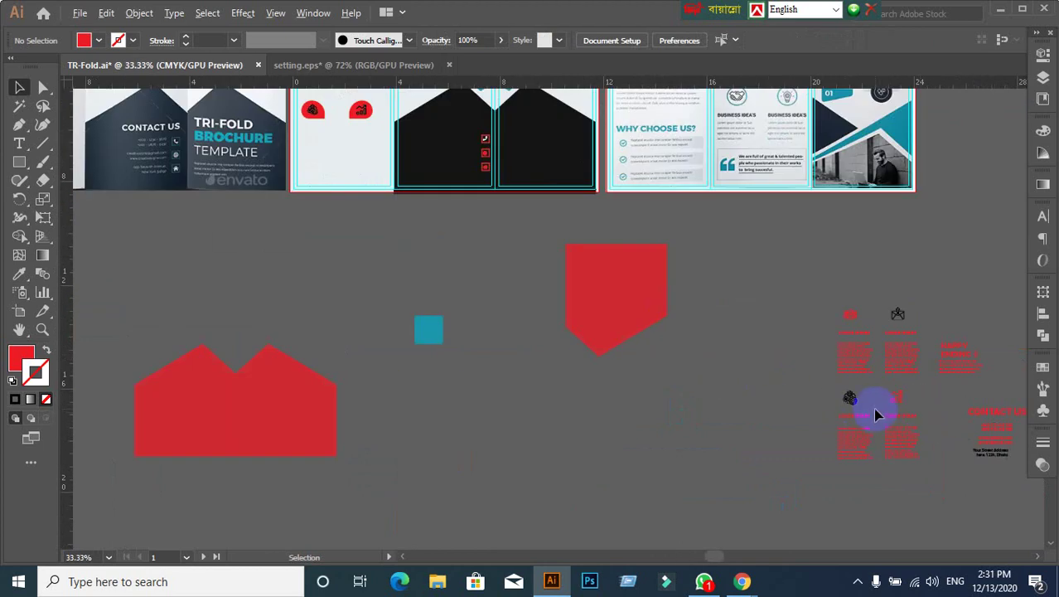
scroll(875, 407, down, 1)
scroll(901, 414, up, 1)
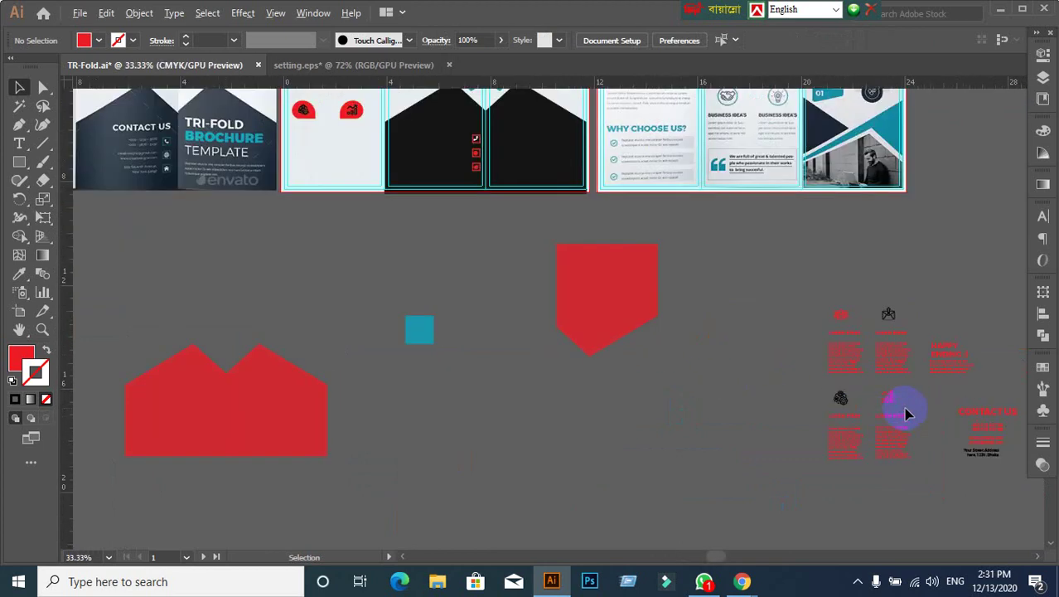
Step: Move an existing icon off the lower red shape, undoing one misplaced move
click(842, 317)
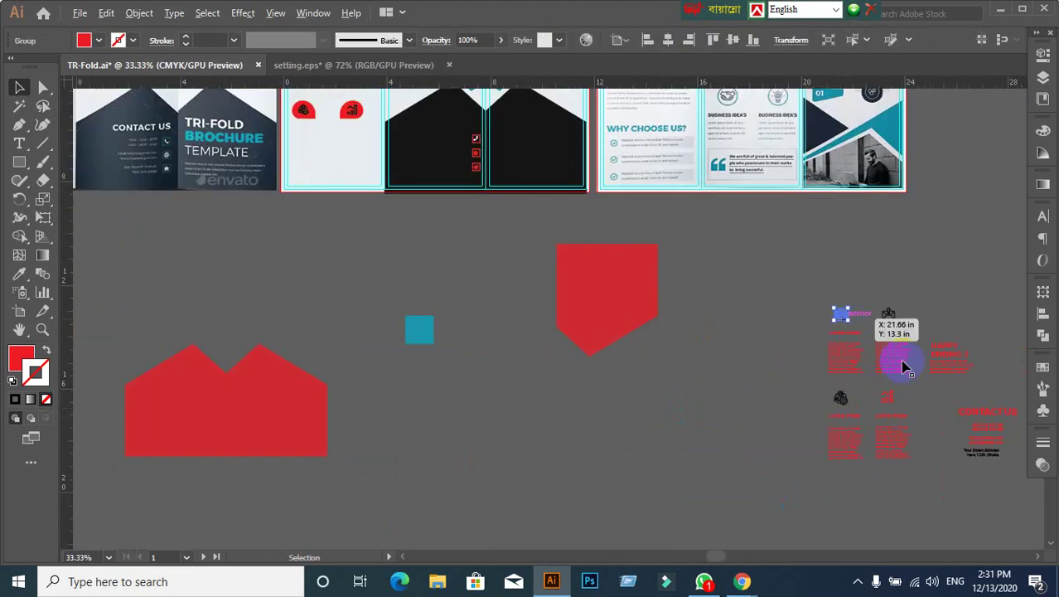
click(889, 315)
scroll(479, 350, up, 2)
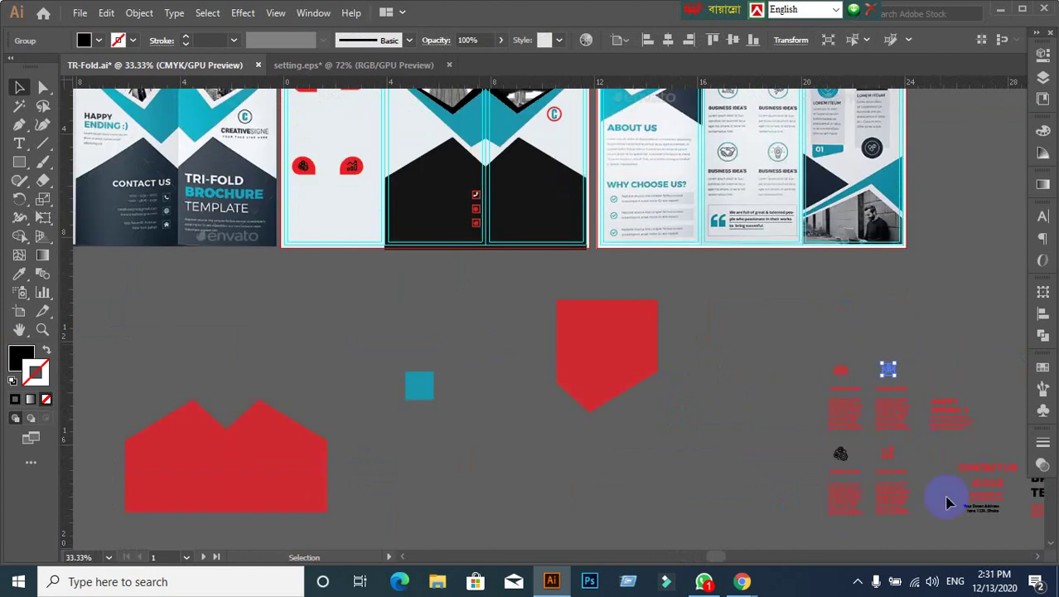
scroll(924, 468, up, 1)
scroll(914, 466, down, 1)
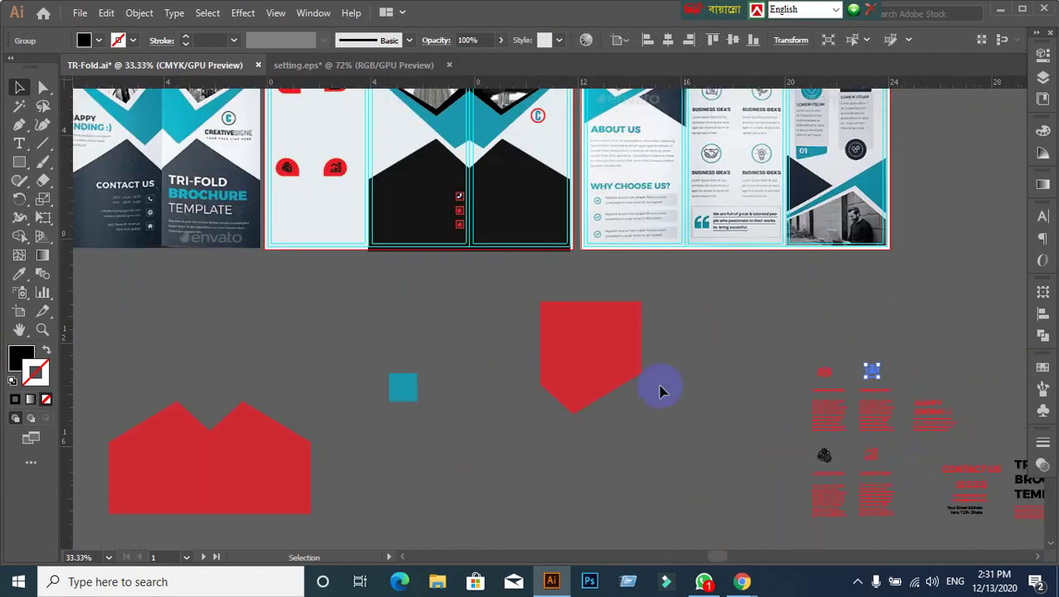
scroll(663, 390, up, 2)
drag(287, 159, 355, 308)
key(ctrl+z)
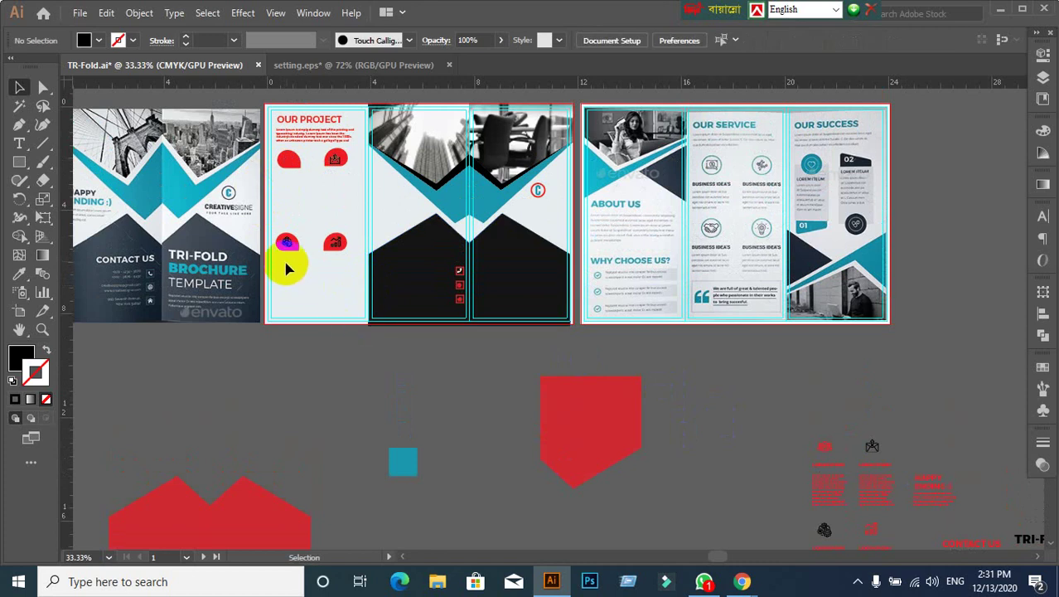
drag(288, 240, 338, 247)
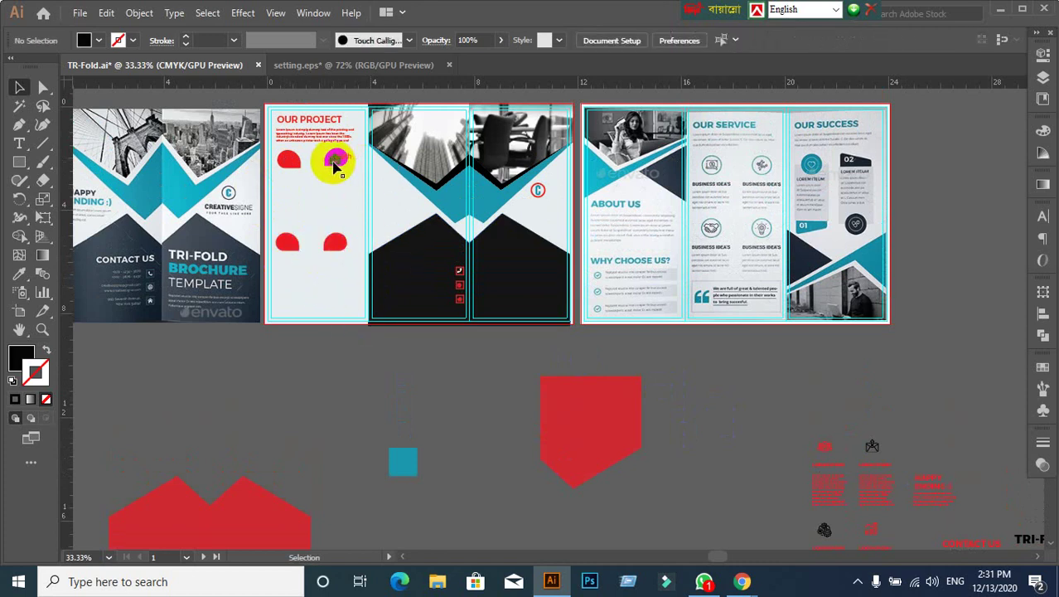
click(710, 424)
Step: Drop the people icon on the top-left red shape and fill it white
mouse_move(824, 448)
mouse_down()
mouse_move(349, 225)
mouse_move(288, 160)
mouse_up()
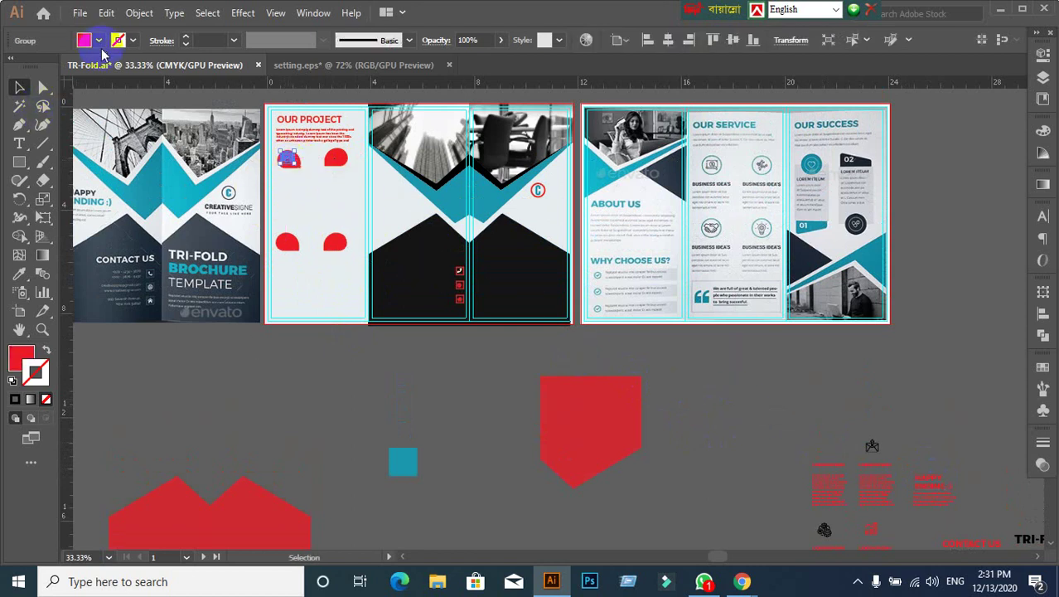
click(98, 39)
click(31, 67)
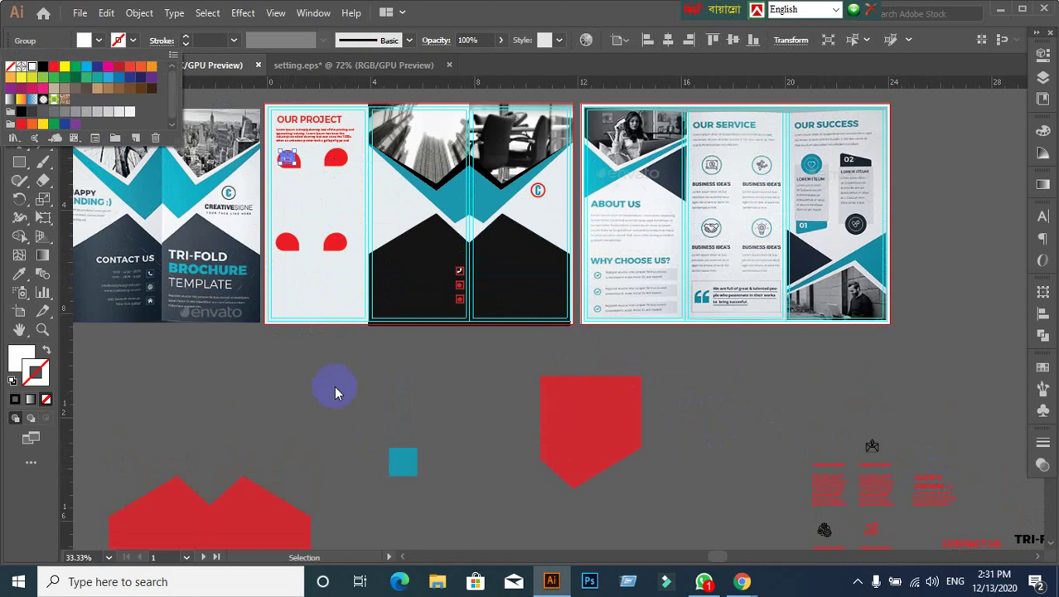
Step: Drop the envelope icon on the top-right red shape and give it a white stroke
drag(877, 458, 337, 163)
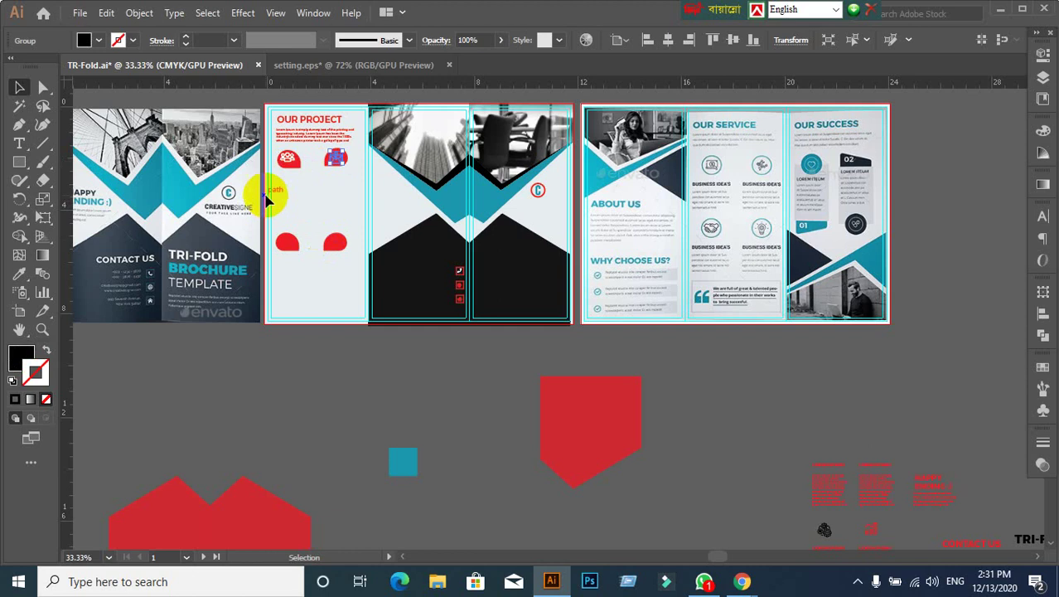
click(98, 40)
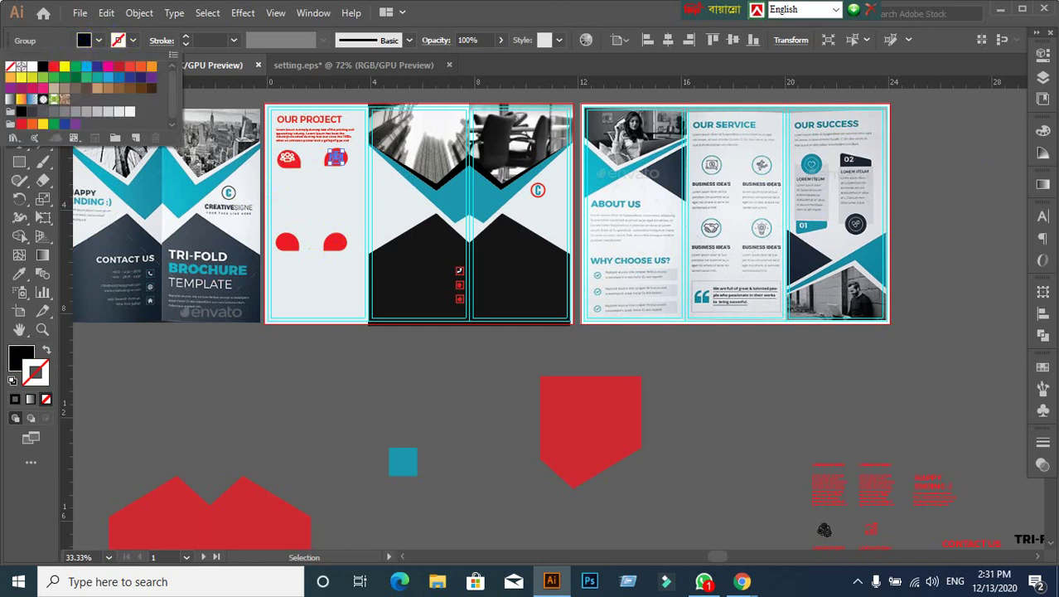
click(986, 242)
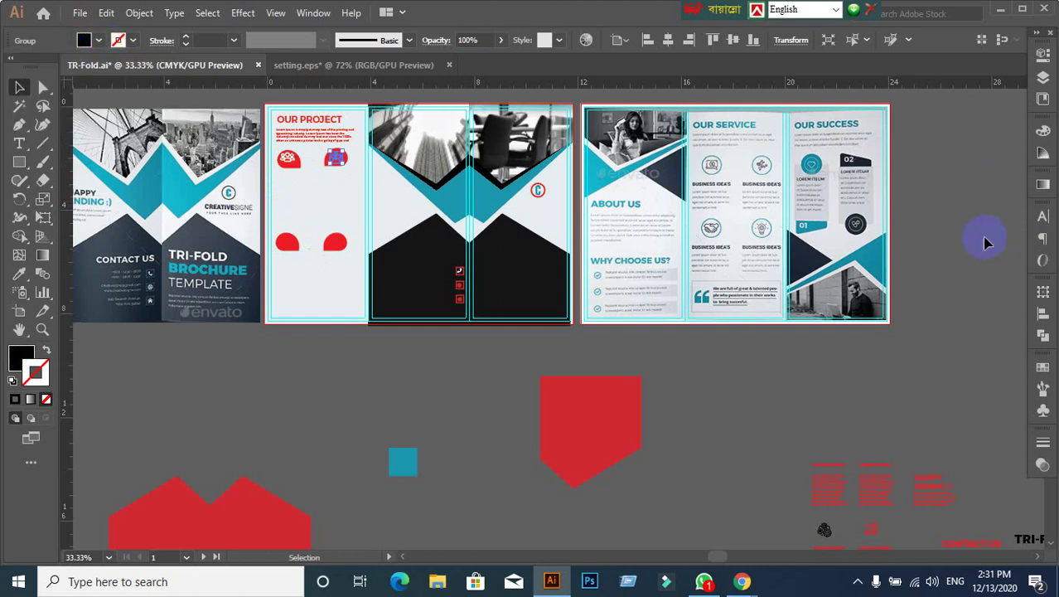
click(1043, 368)
click(880, 410)
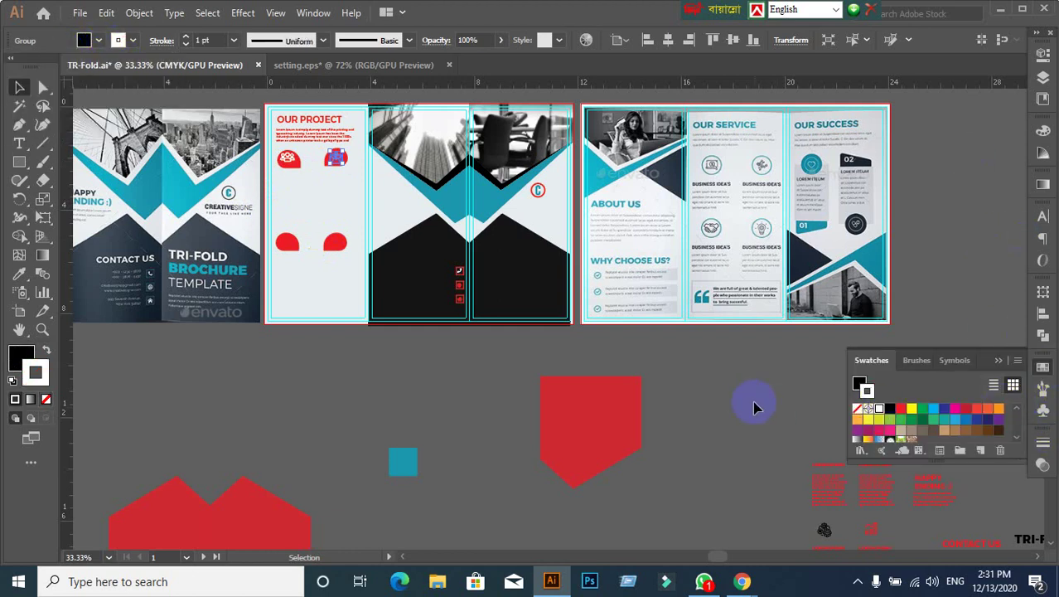
click(718, 436)
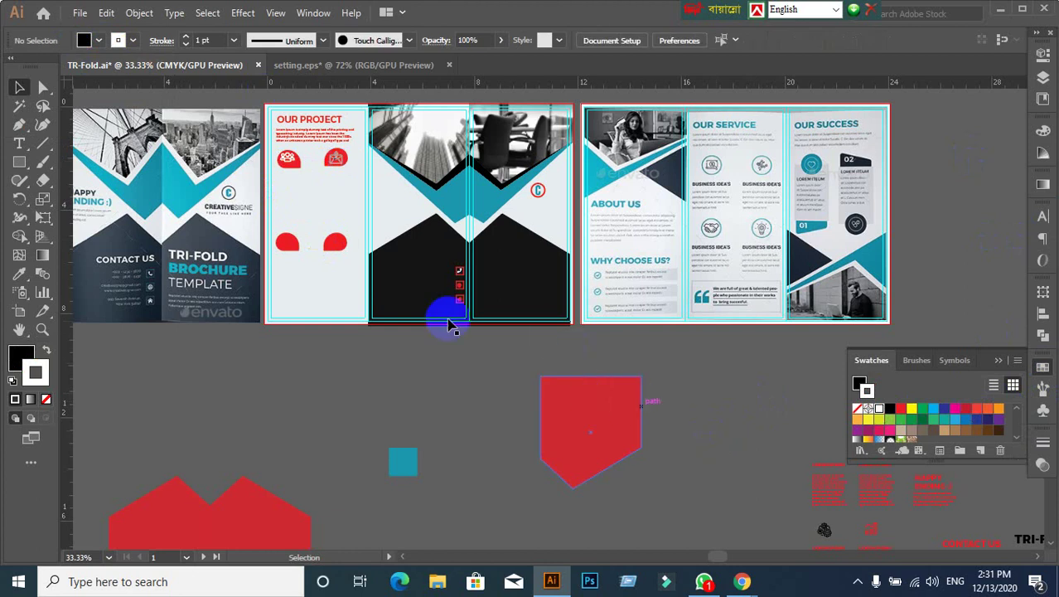
Step: Remove the envelope icon's fill and reseat it on its red shape
alt+scroll(347, 165, up, 2)
click(324, 157)
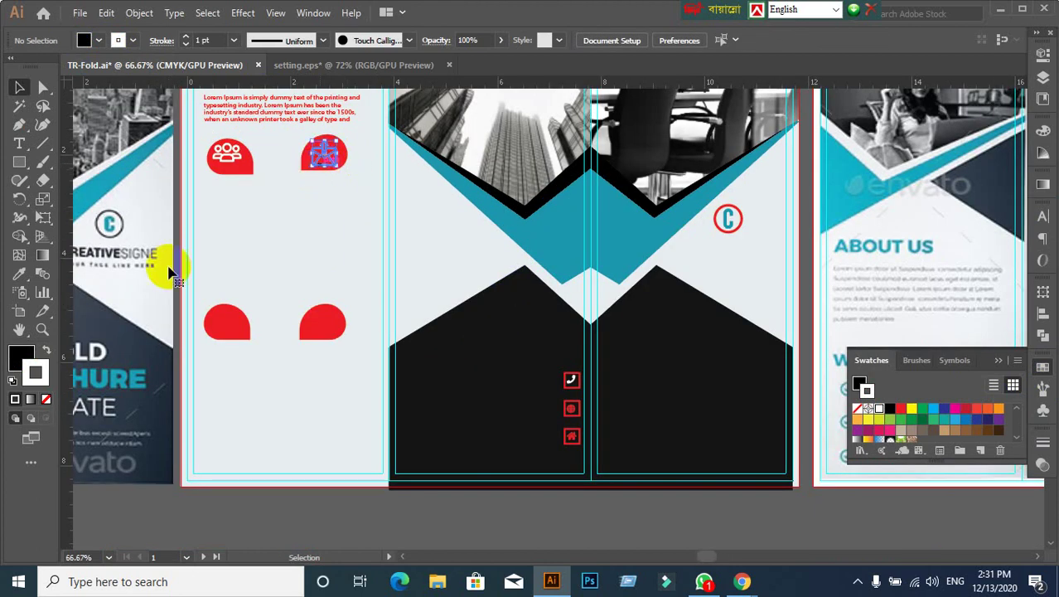
click(21, 358)
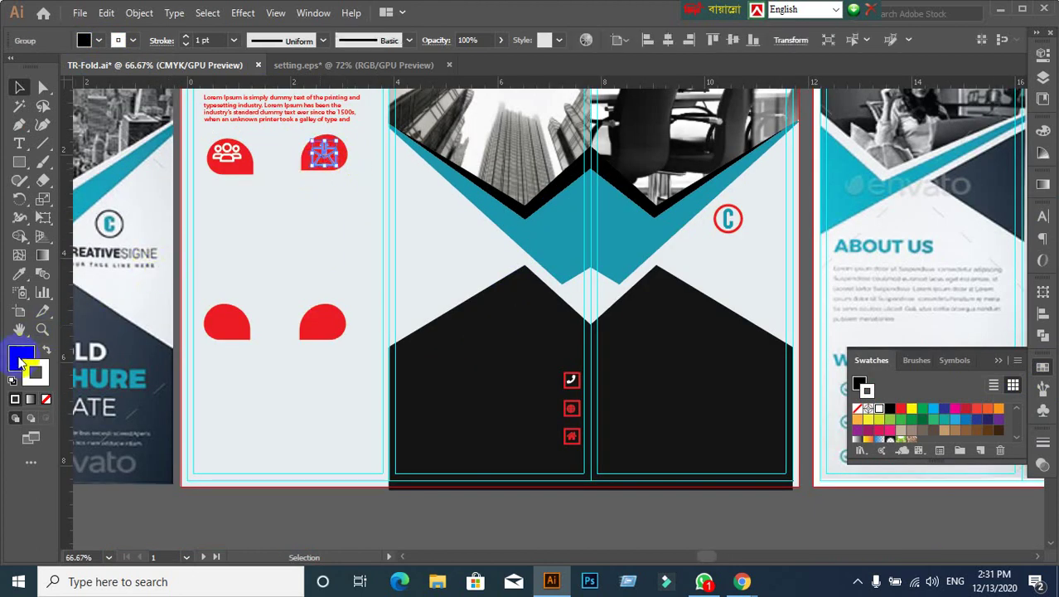
click(47, 399)
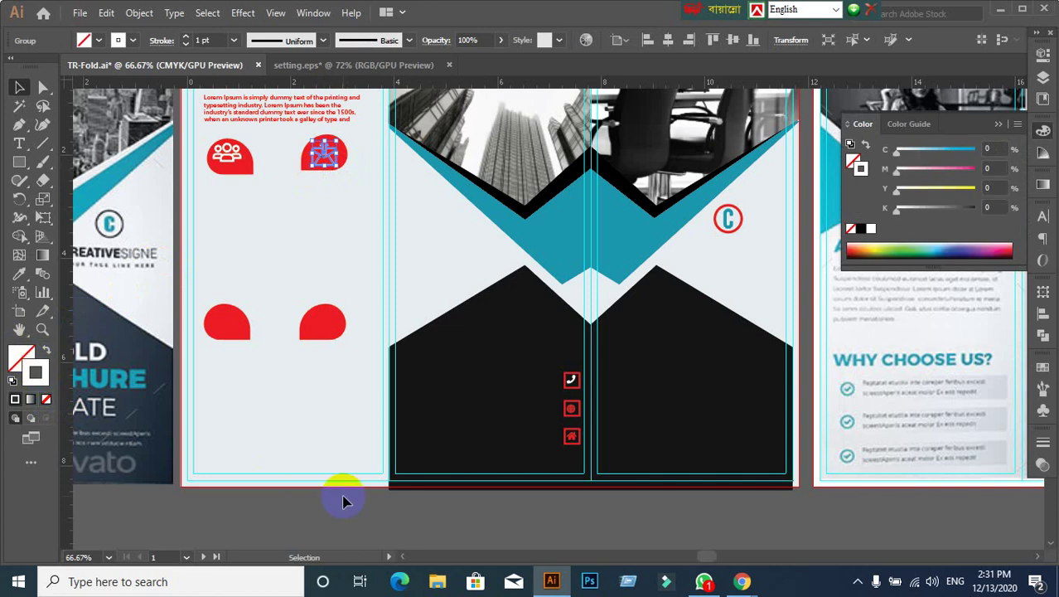
click(354, 403)
click(330, 166)
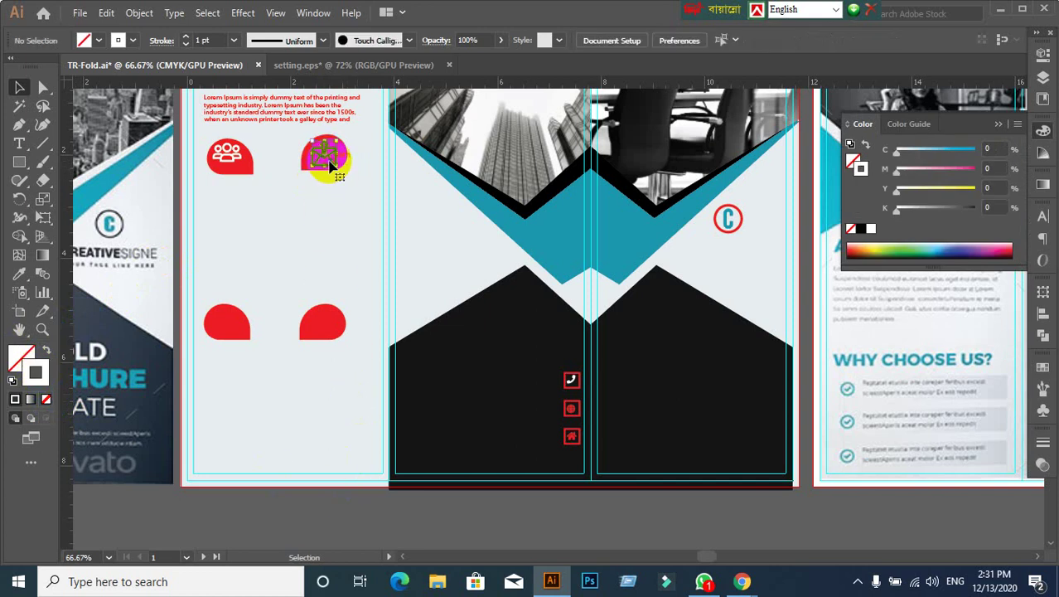
scroll(329, 166, up, 4)
drag(330, 166, 441, 266)
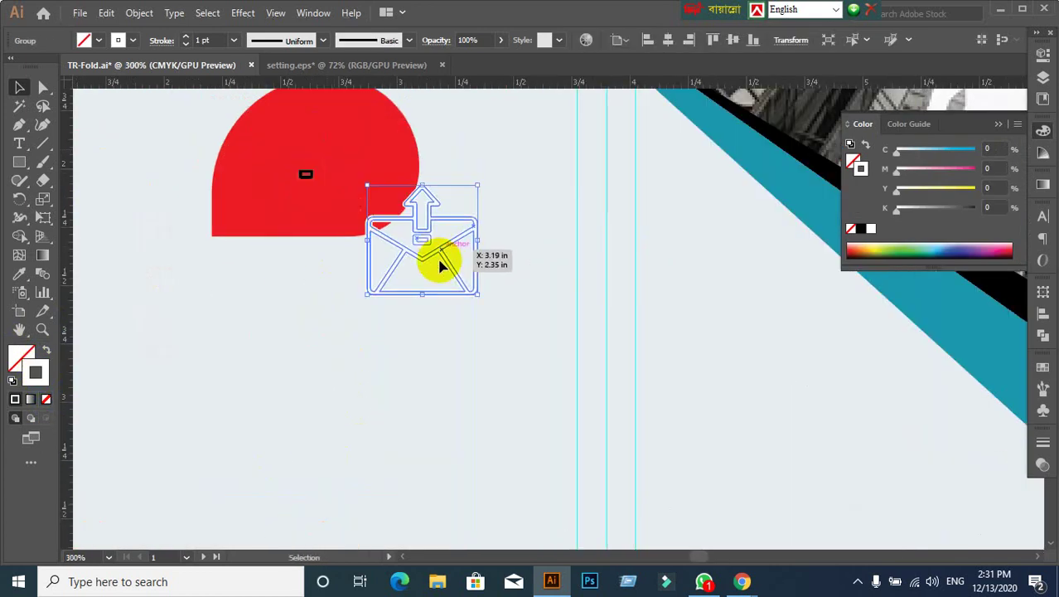
click(306, 175)
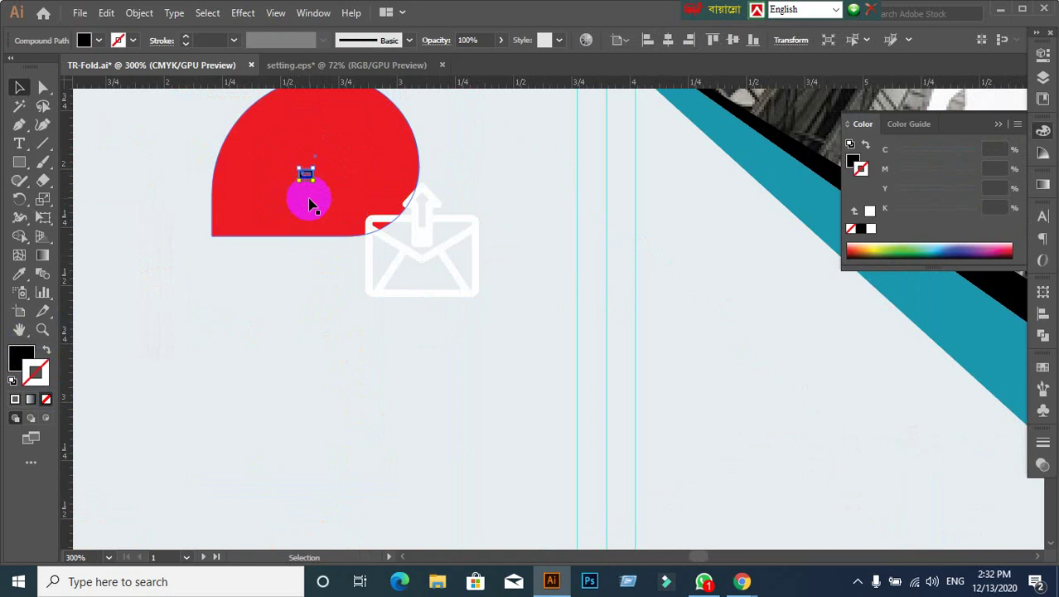
click(308, 205)
drag(432, 246, 335, 164)
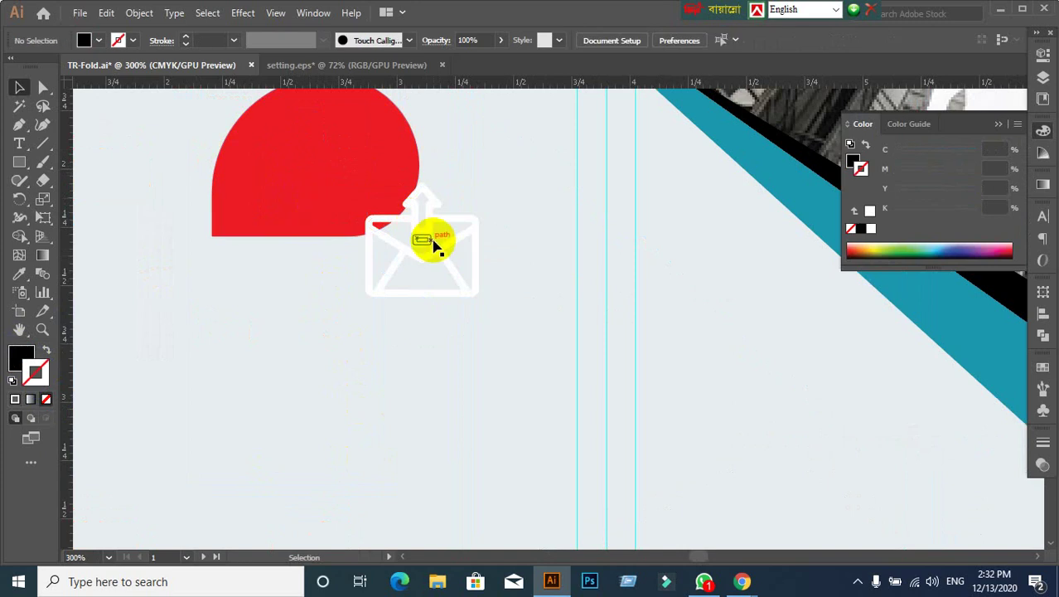
Step: Move the next spare icon from beside the artboards into the second red shape
scroll(385, 208, down, 3)
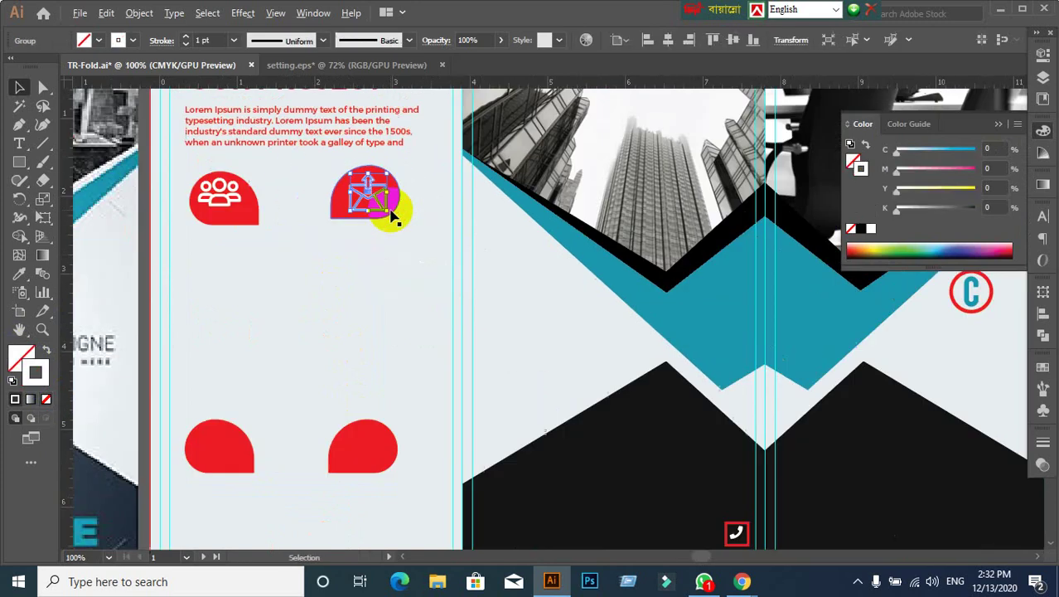
scroll(441, 230, down, 3)
scroll(562, 242, down, 3)
scroll(743, 429, down, 2)
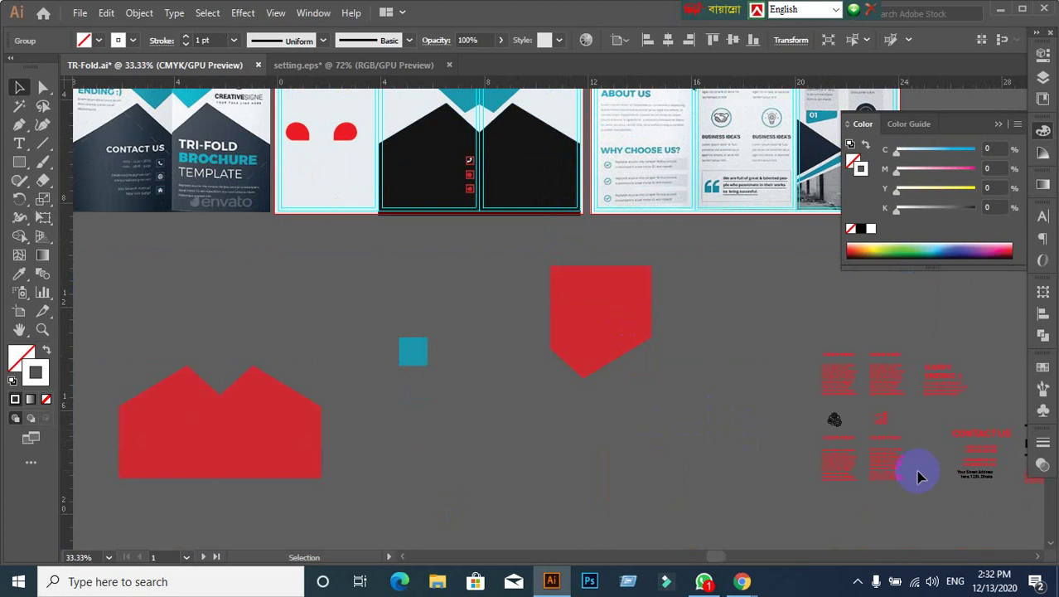
click(838, 429)
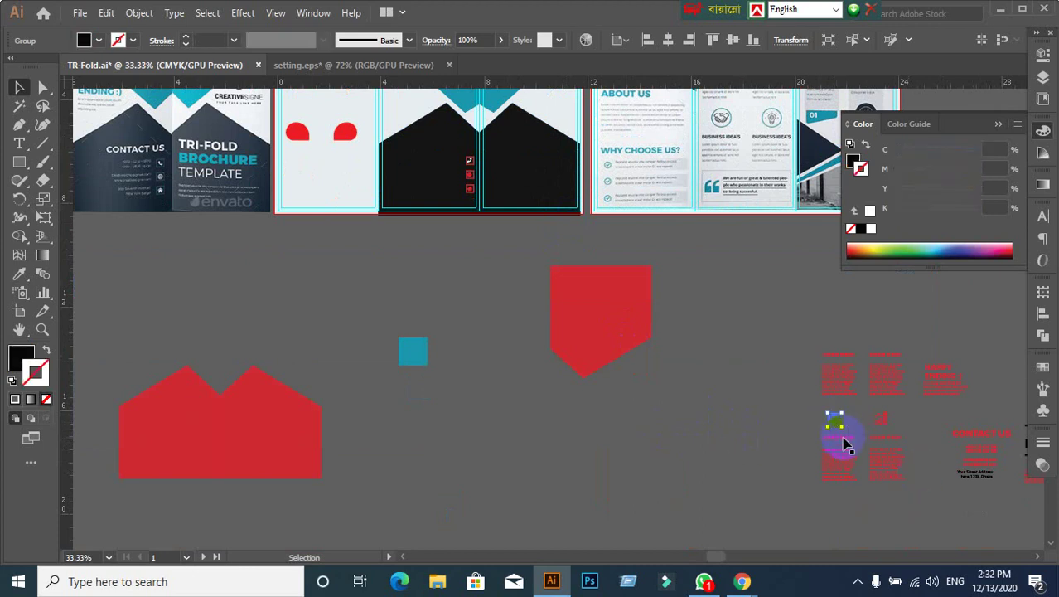
scroll(843, 445, up, 1)
scroll(845, 438, down, 1)
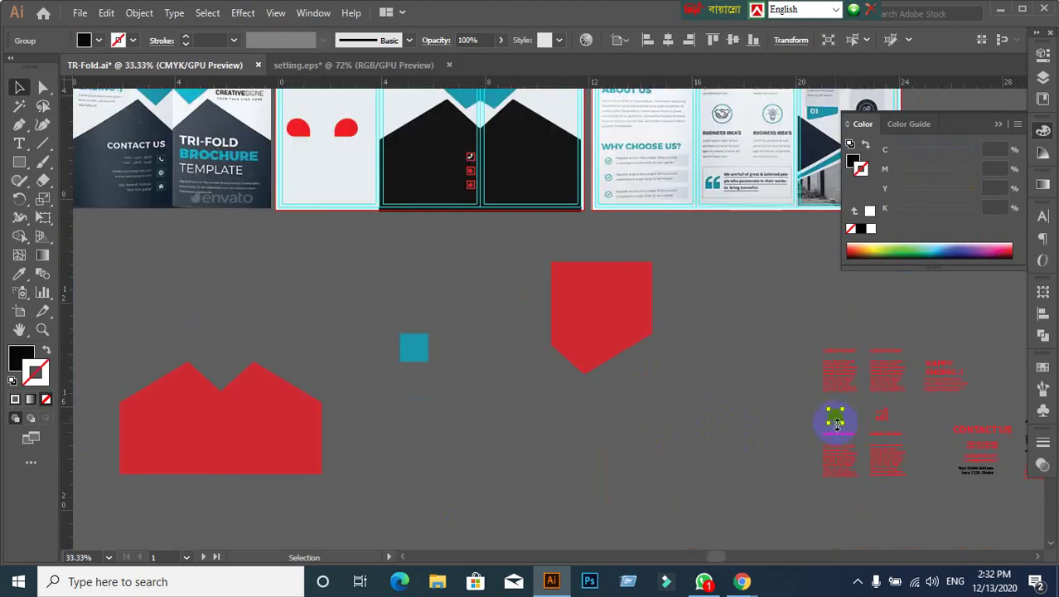
drag(837, 421, 300, 129)
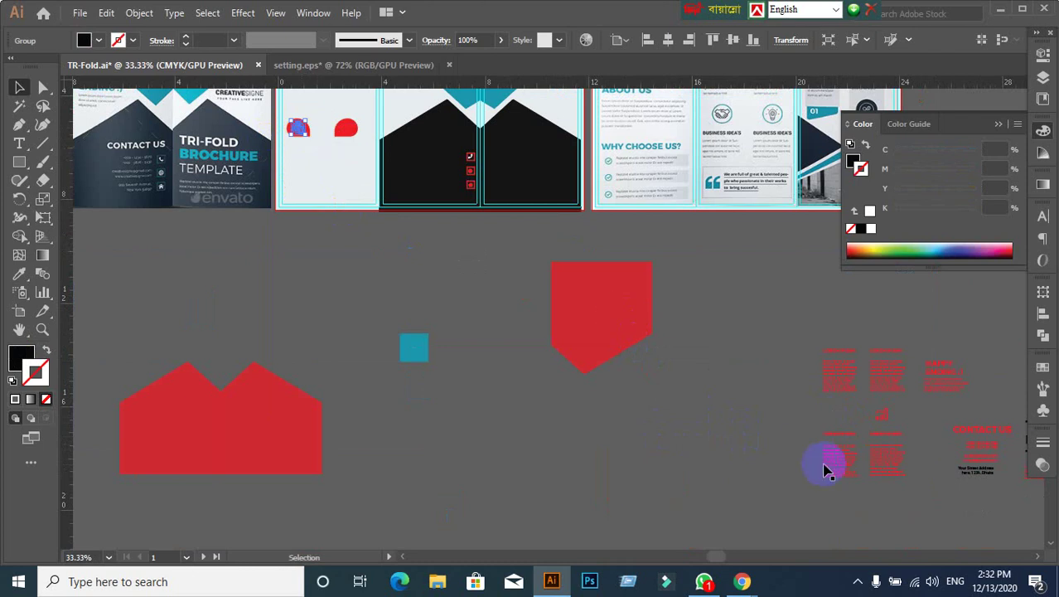
click(750, 472)
mouse_move(874, 414)
mouse_down()
mouse_move(636, 301)
mouse_move(349, 139)
mouse_up()
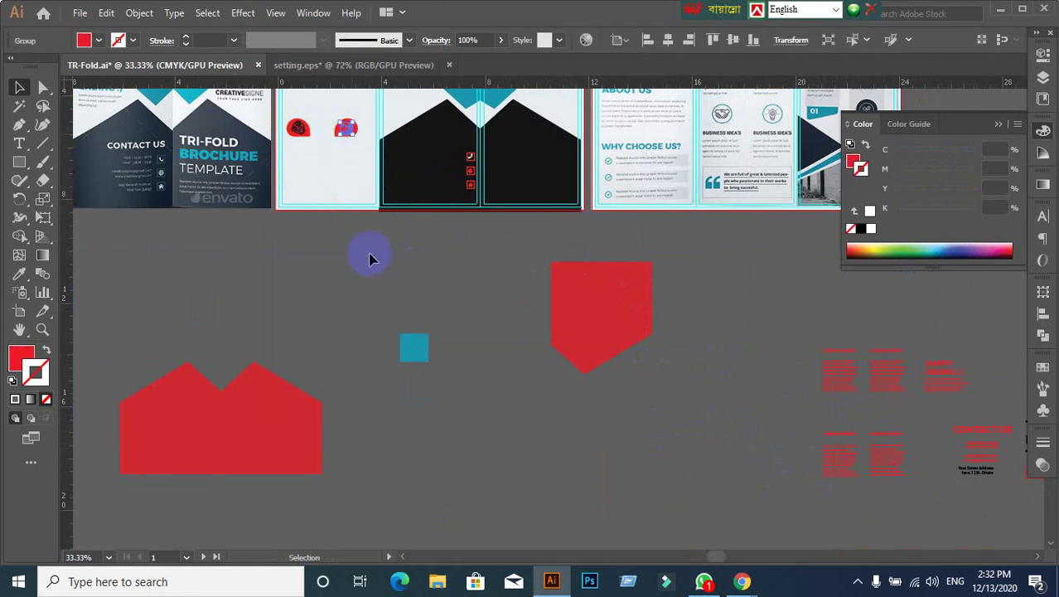
Step: Show and hide the Swatches panel, then select the group of red text blocks
click(1048, 362)
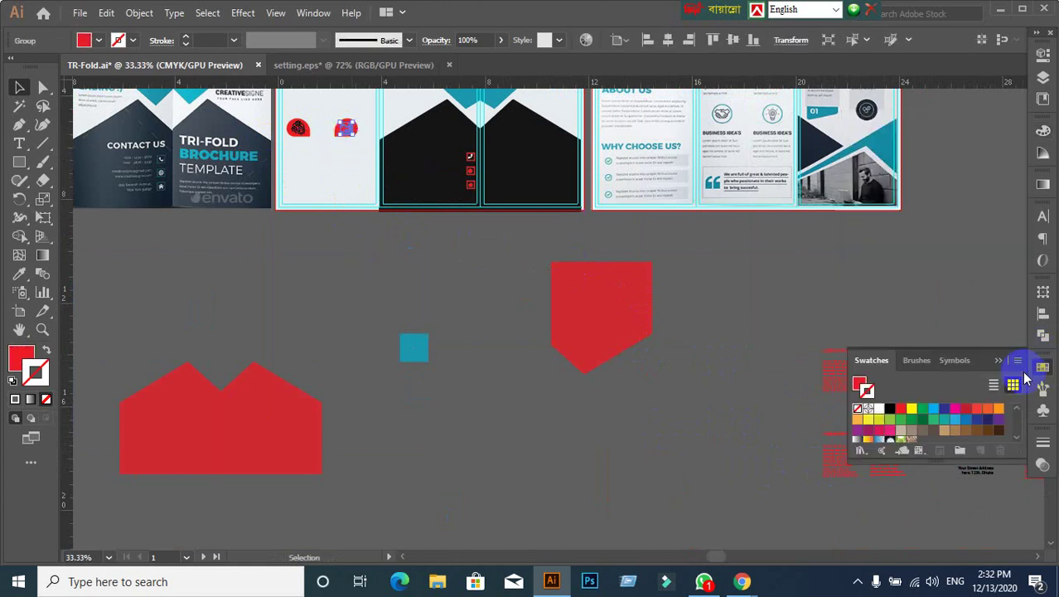
click(746, 377)
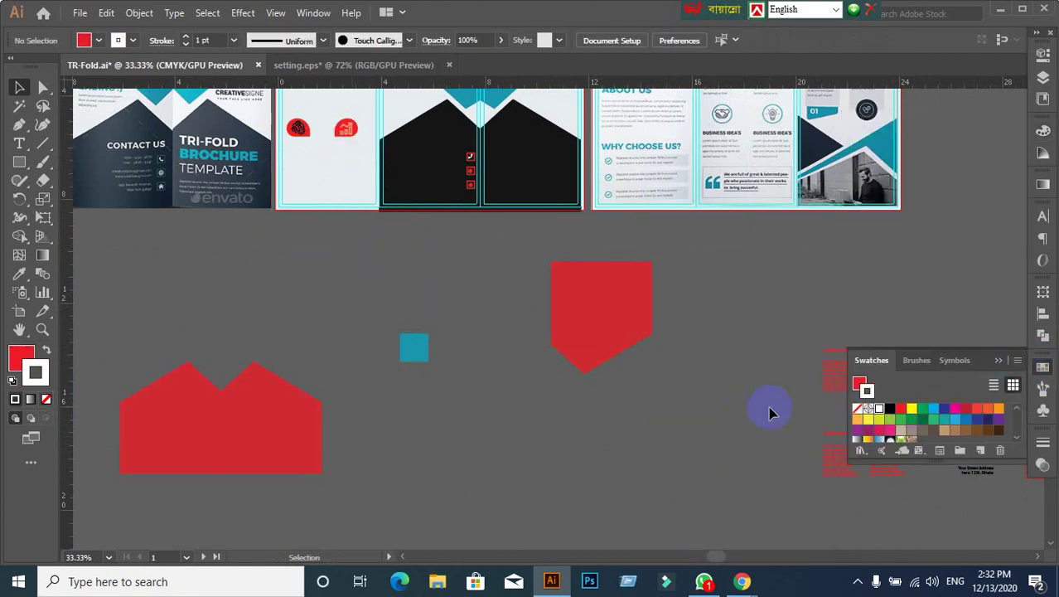
click(1000, 360)
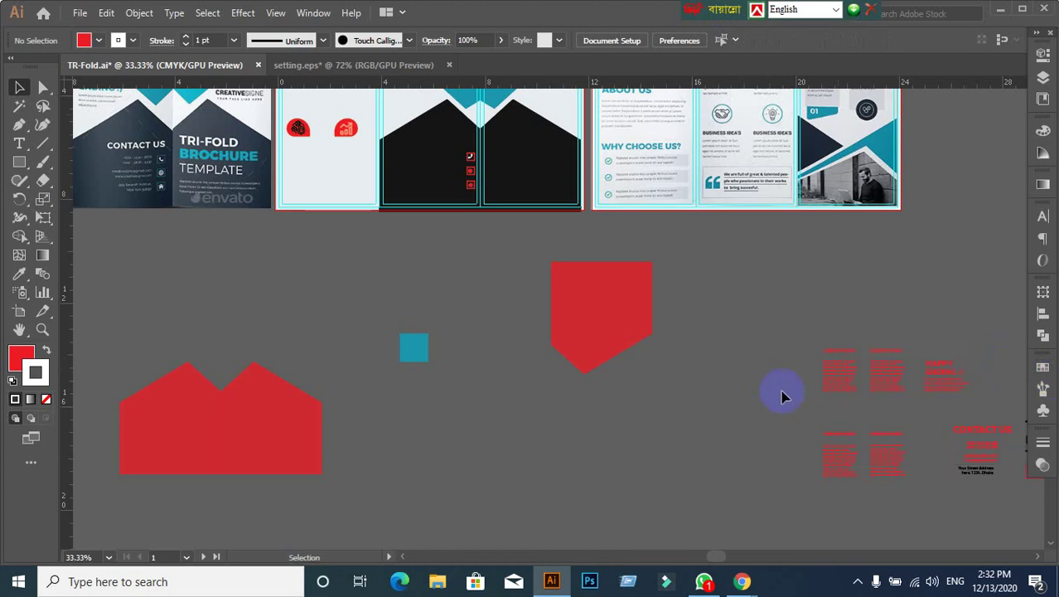
click(898, 501)
Step: Move the red LOREM IPSUM text blocks onto the inside left panel
drag(903, 470, 389, 207)
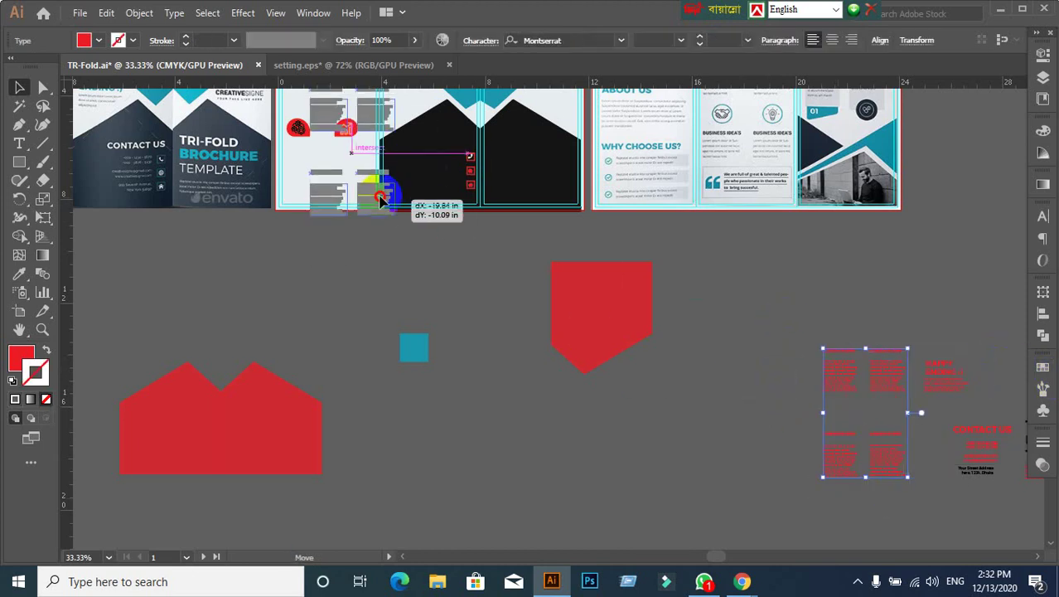
scroll(386, 203, up, 2)
scroll(385, 203, up, 2)
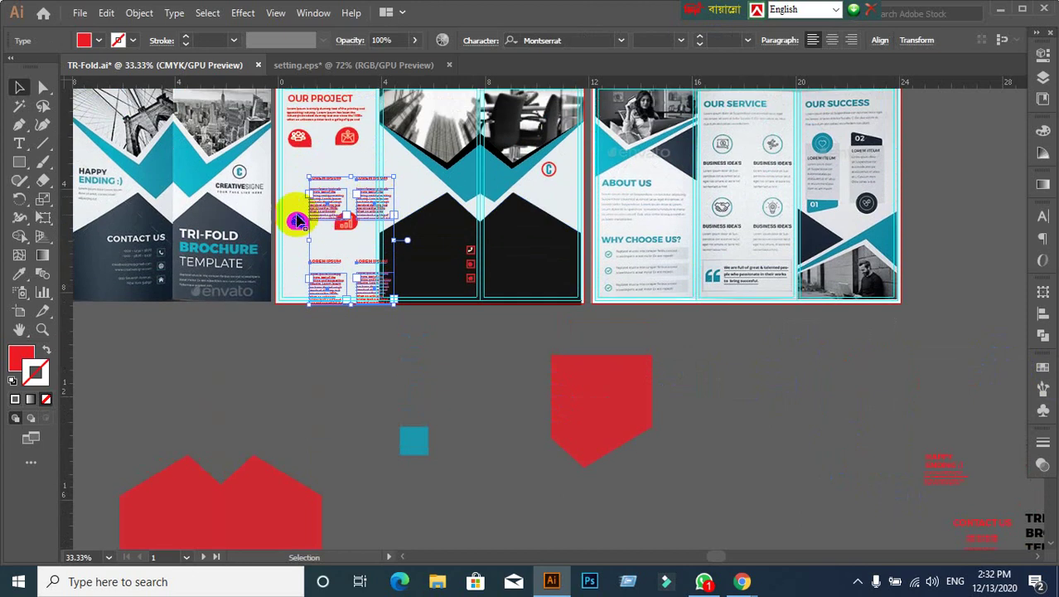
scroll(291, 219, up, 1)
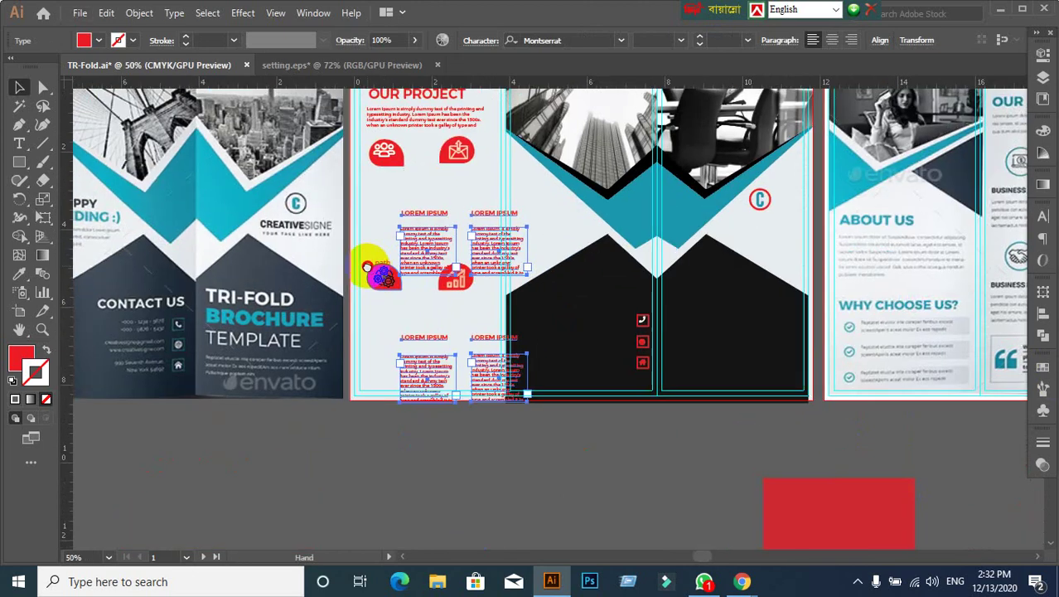
drag(295, 220, 372, 272)
click(329, 465)
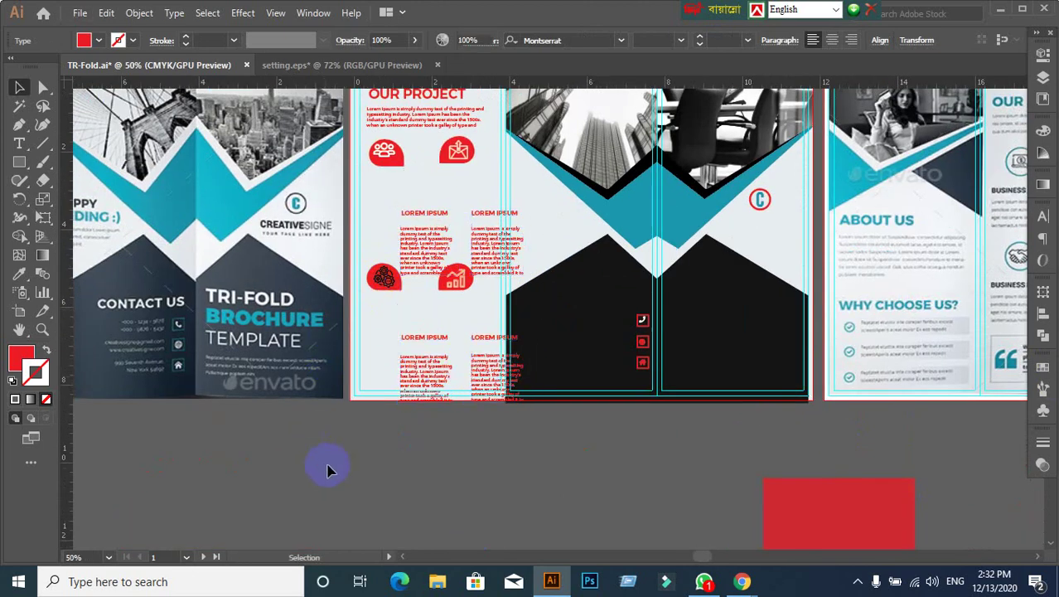
scroll(421, 270, up, 3)
scroll(425, 261, down, 1)
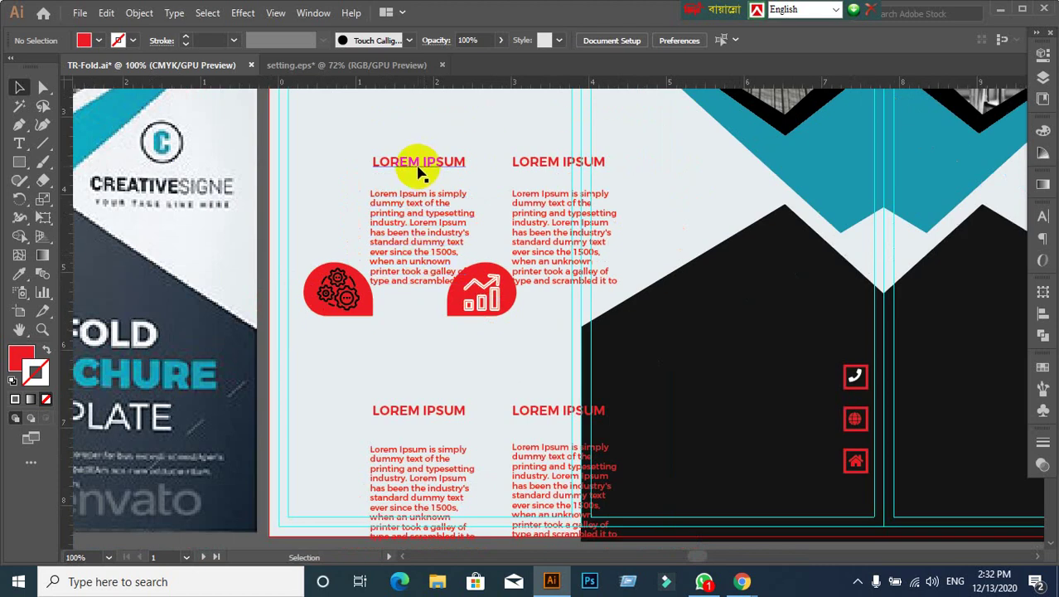
scroll(419, 166, down, 1)
Step: Move the top two LOREM IPSUM headings with their body text up under the top icons
click(419, 193)
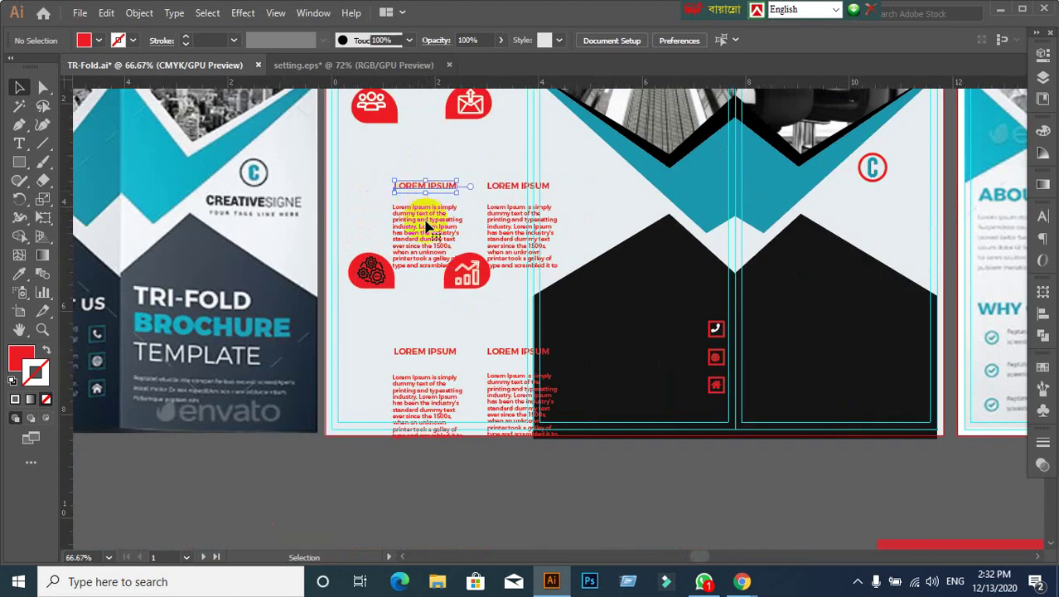
shift+click(421, 230)
drag(424, 230, 382, 182)
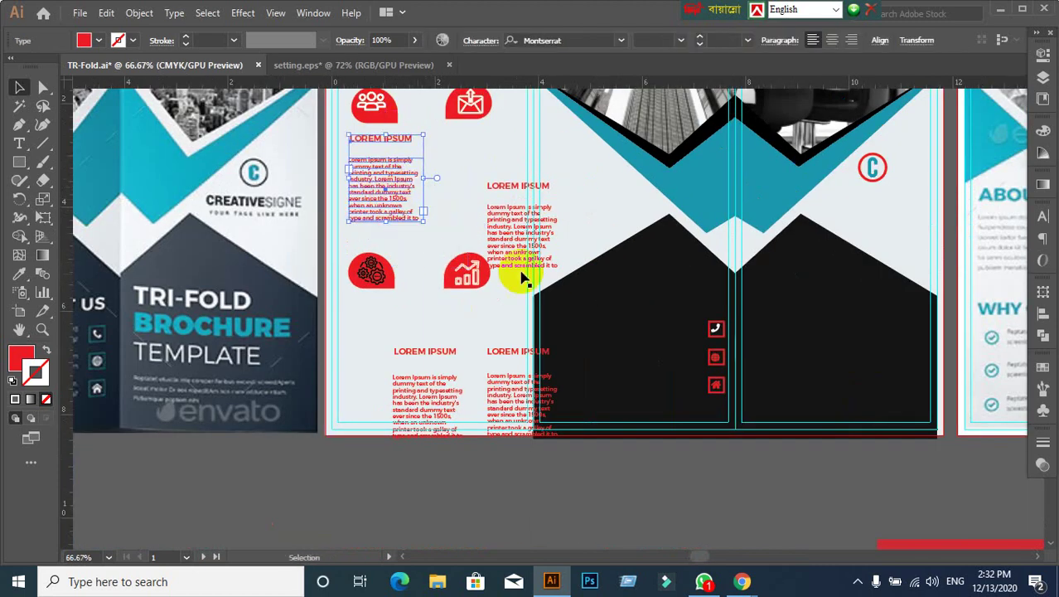
click(517, 187)
shift+click(516, 224)
drag(520, 229, 470, 178)
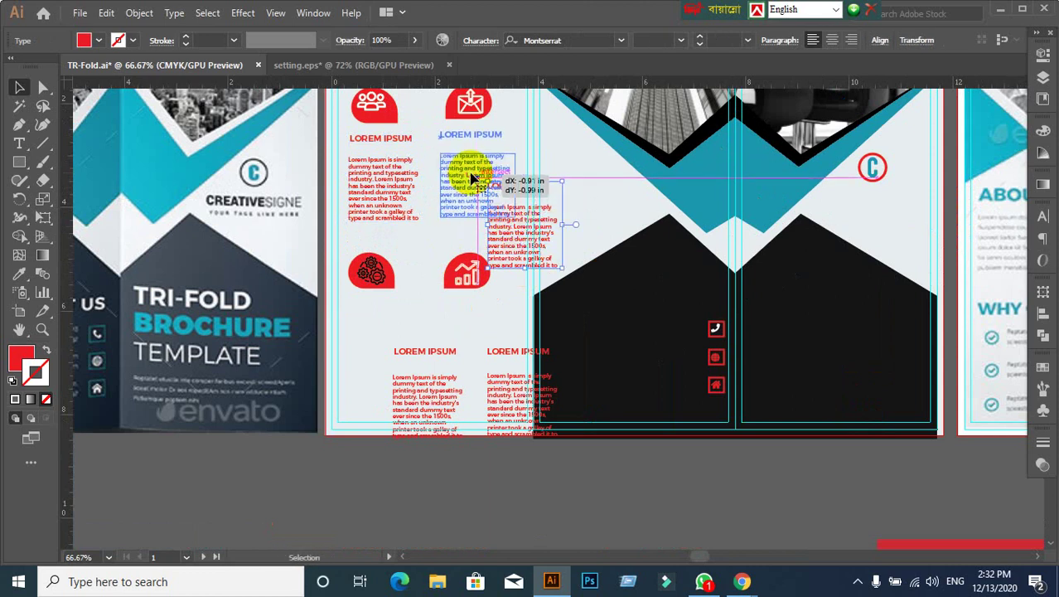
click(338, 449)
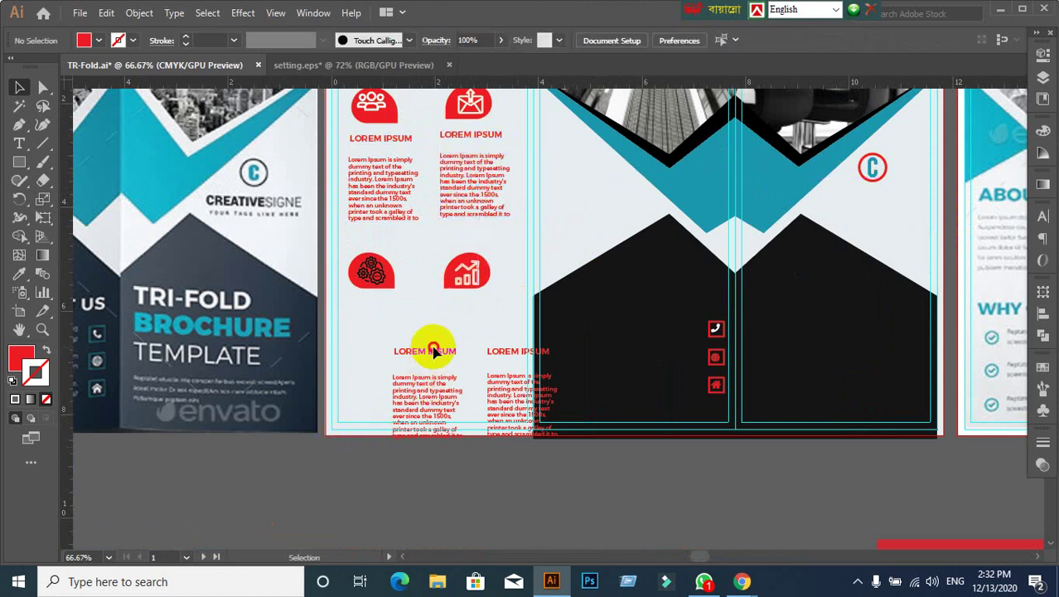
Step: Move the lower-left heading and body, then undo the misplaced move
click(433, 355)
shift+click(437, 401)
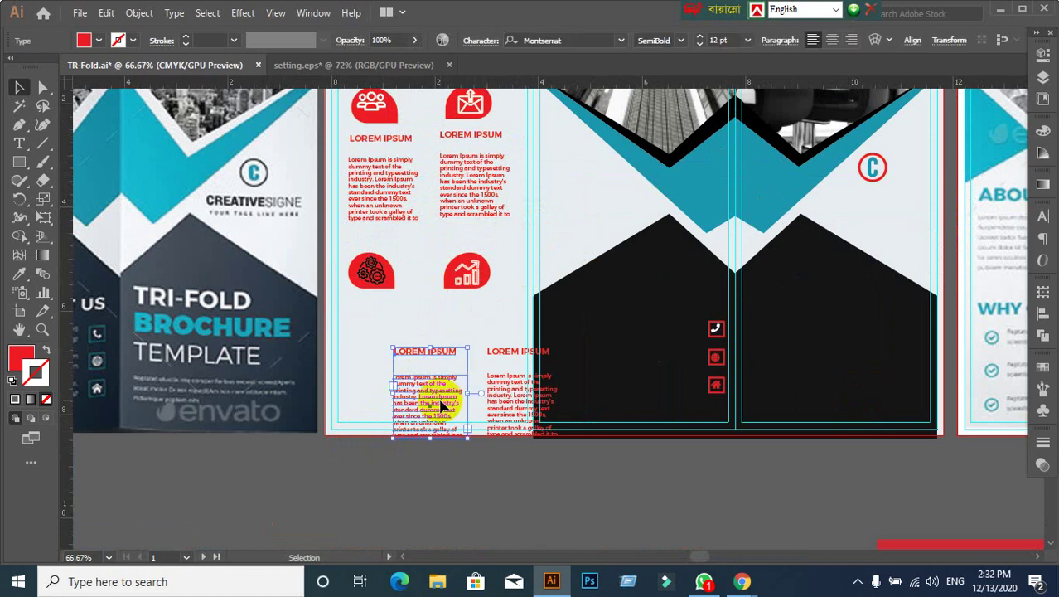
mouse_move(436, 401)
mouse_down()
mouse_move(395, 356)
mouse_move(502, 354)
mouse_up()
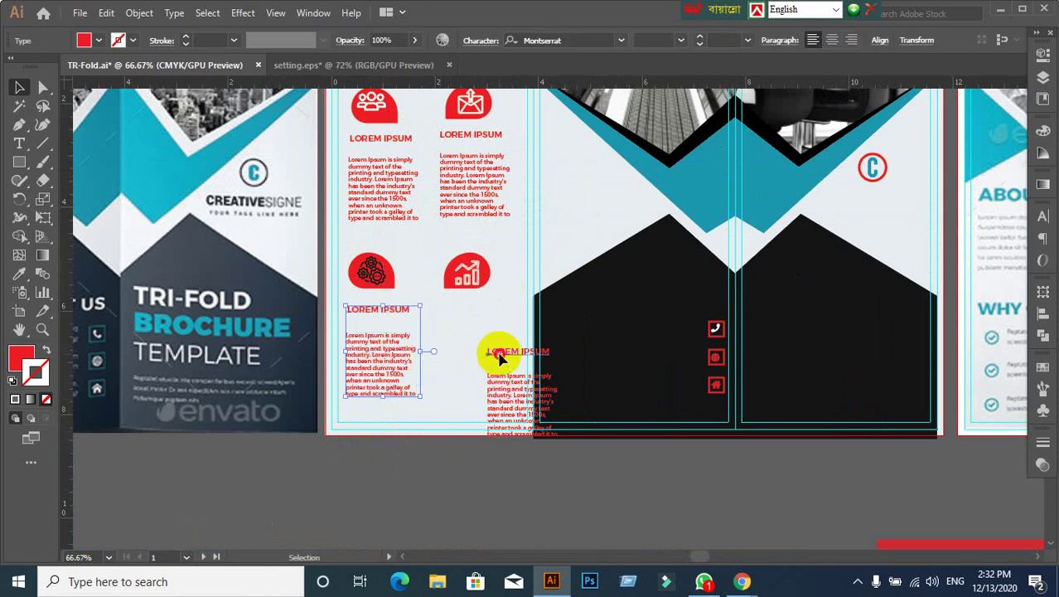
key(t)
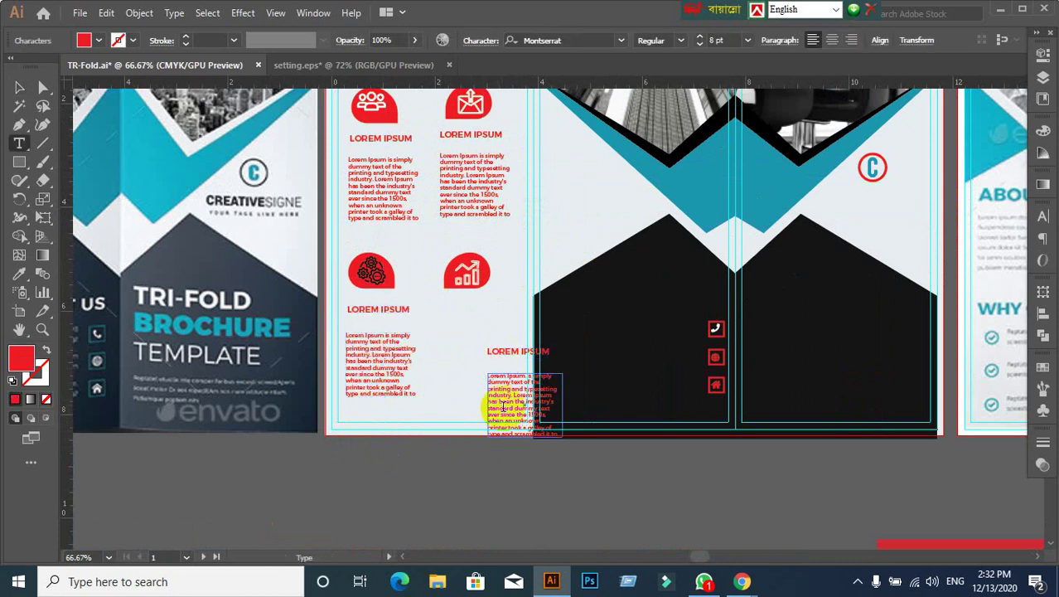
click(22, 87)
key(ctrl+z)
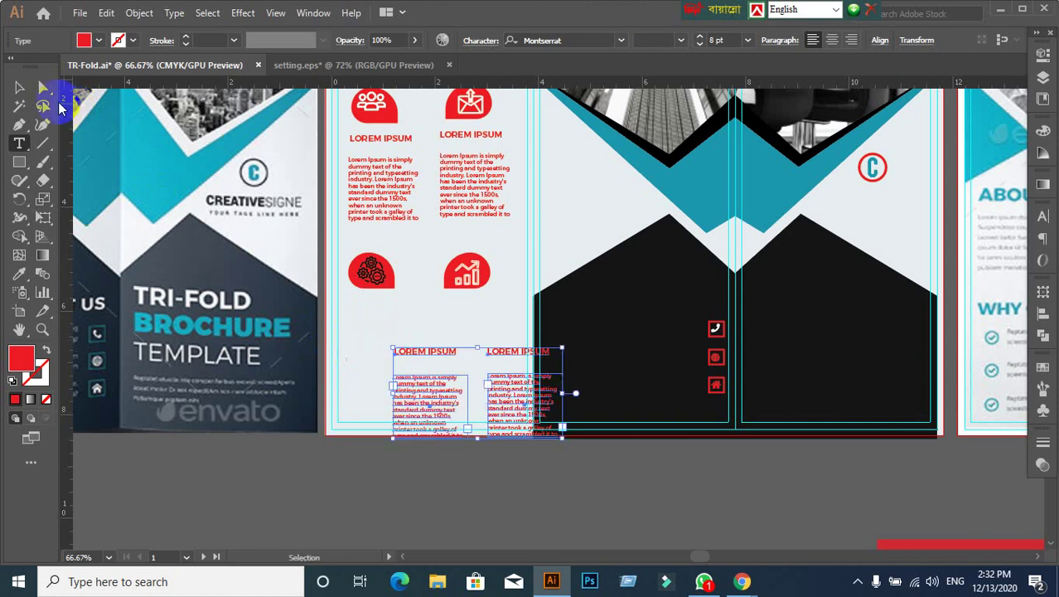
click(457, 469)
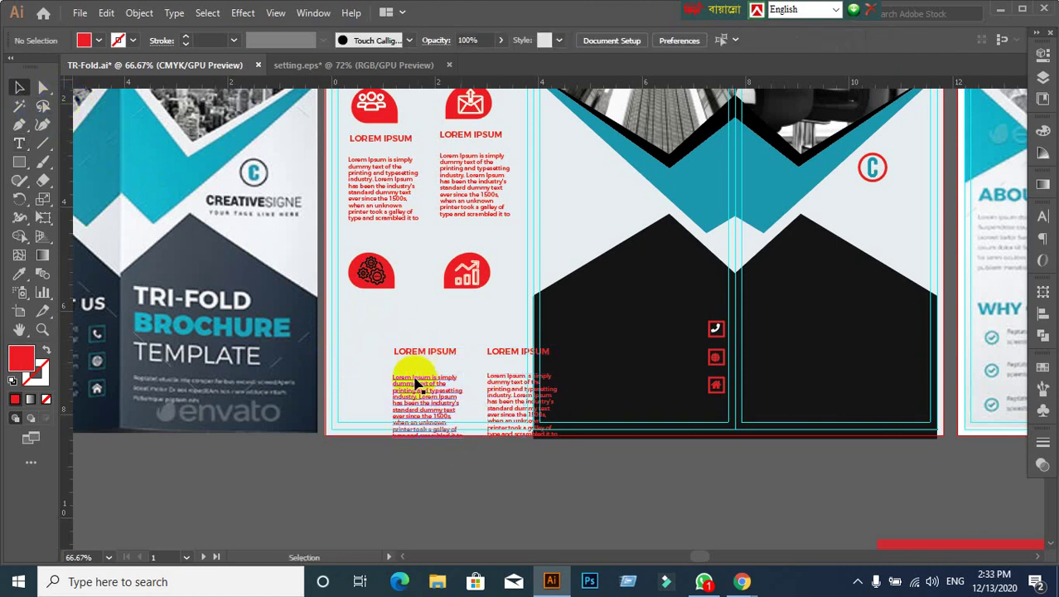
Step: Place the lower two heading-and-body pairs under the gear and bar-chart icons
scroll(418, 364, up, 1)
click(418, 348)
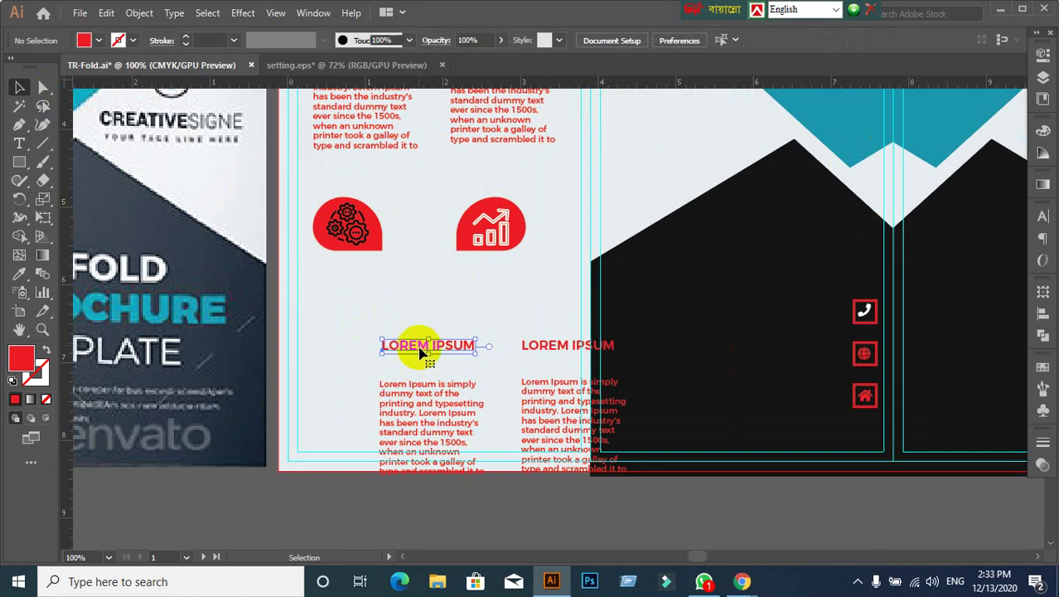
shift+click(440, 409)
drag(442, 412, 373, 349)
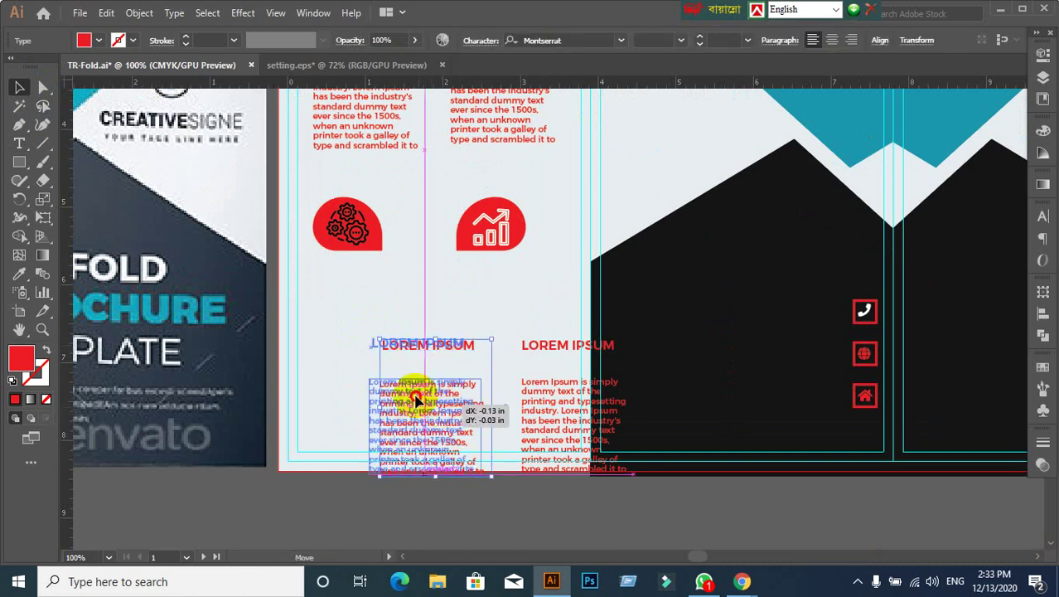
click(544, 354)
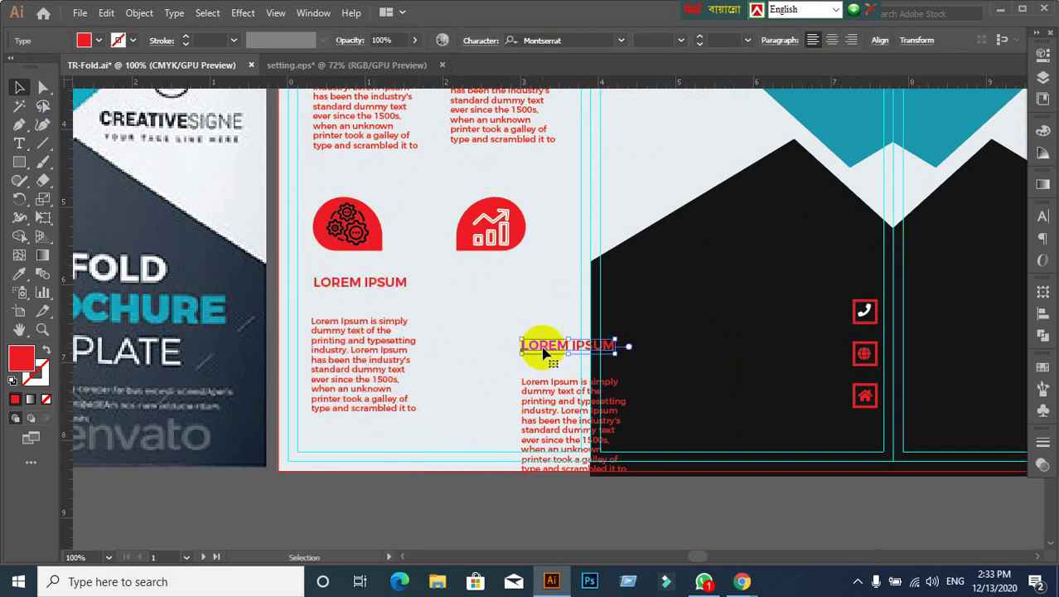
shift+click(560, 411)
drag(560, 411, 485, 343)
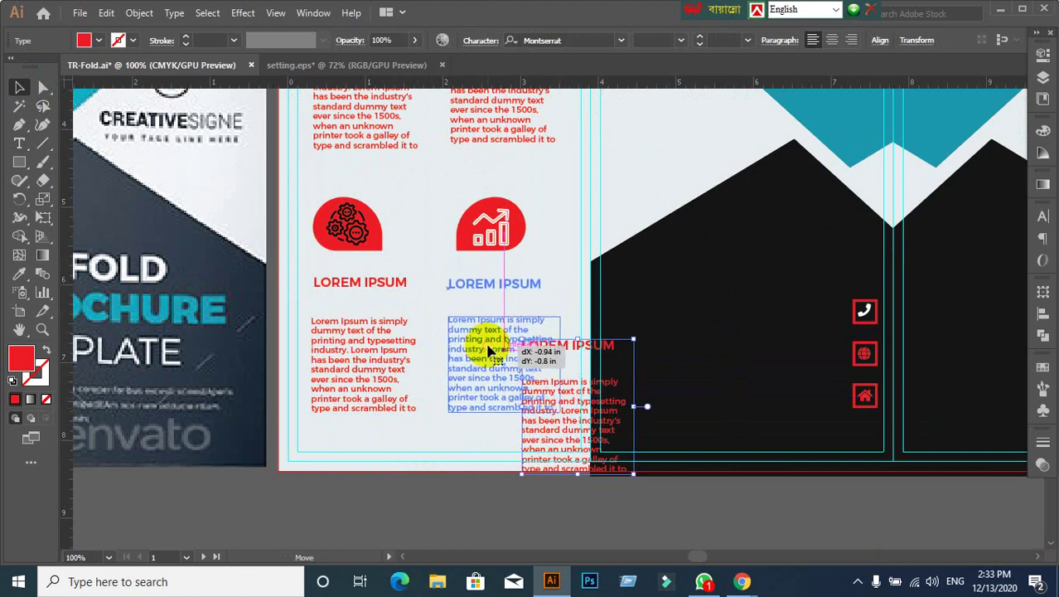
alt+scroll(532, 362, down, 1)
alt+scroll(532, 362, down, 2)
Step: Move the Happy Ending text block onto the inside middle panel
alt+scroll(686, 444, down, 1)
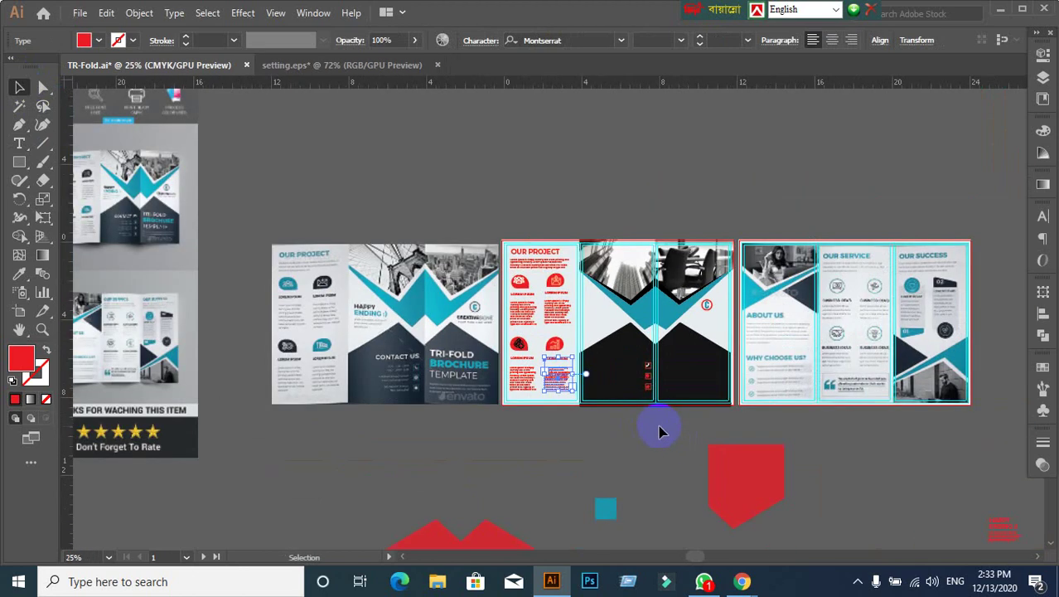
mouse_move(657, 427)
mouse_down()
mouse_move(558, 272)
mouse_move(566, 312)
mouse_move(846, 324)
mouse_move(769, 338)
mouse_move(487, 265)
mouse_up()
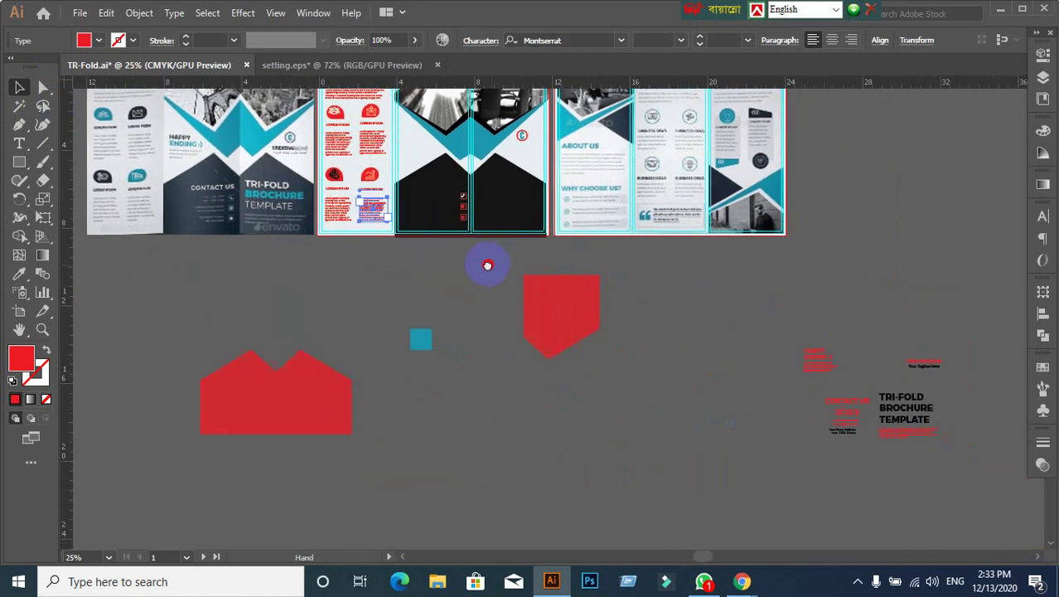
click(819, 368)
click(808, 383)
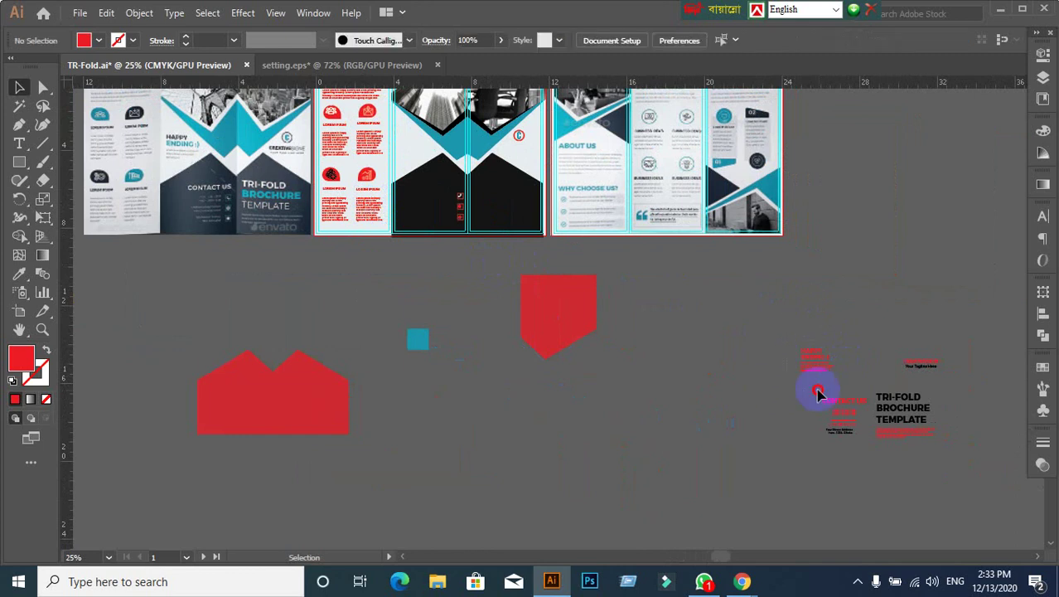
click(817, 366)
drag(817, 366, 417, 149)
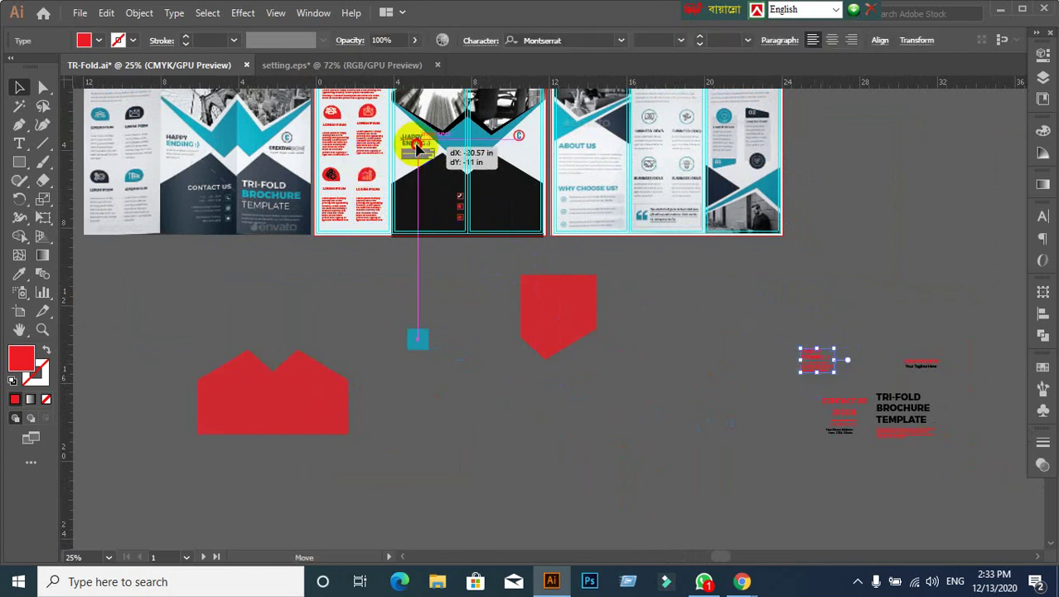
scroll(417, 151, up, 2)
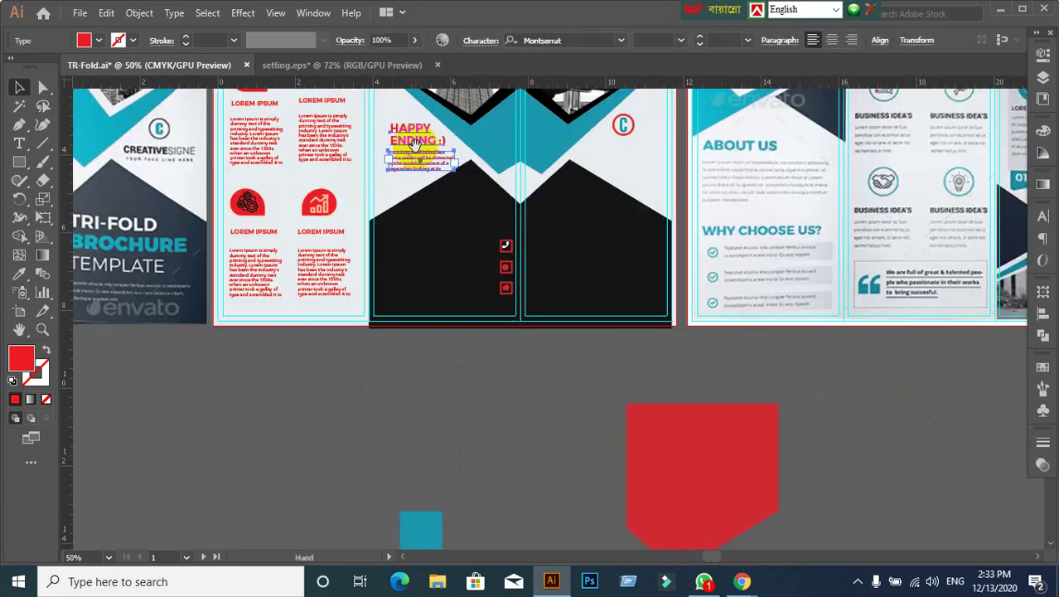
drag(415, 142, 689, 235)
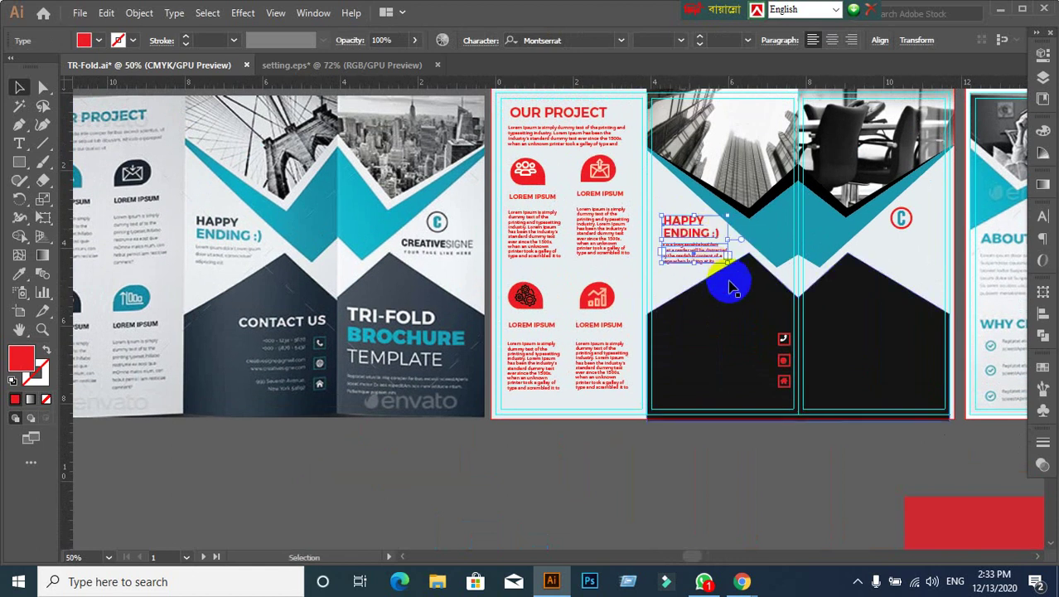
Step: Pan and zoom across the artboards to bring the CONTACT US and TRI-FOLD text into view
drag(763, 329, 463, 109)
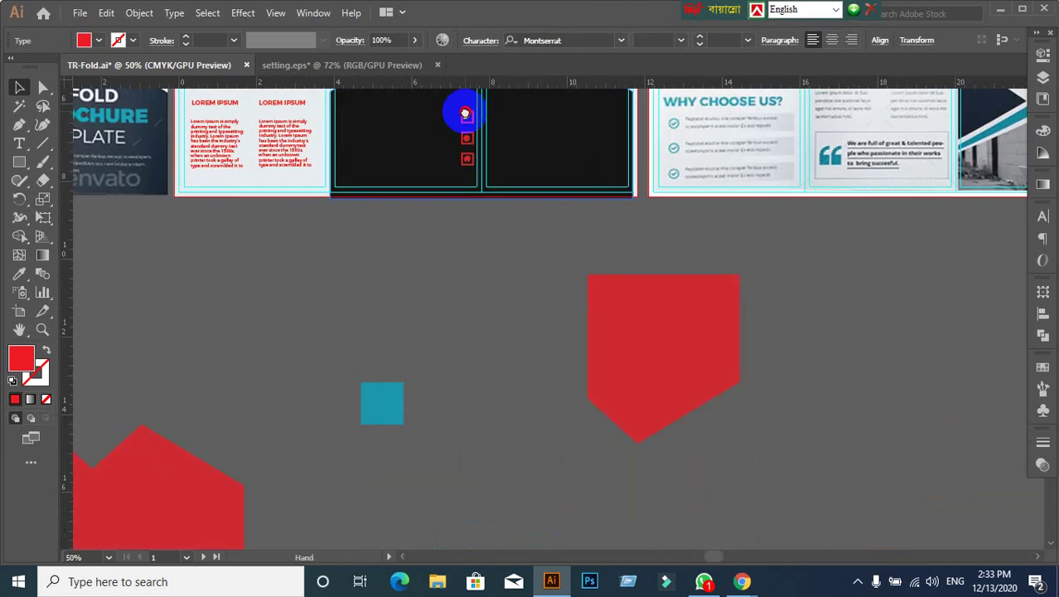
scroll(590, 328, down, 1)
scroll(591, 323, down, 1)
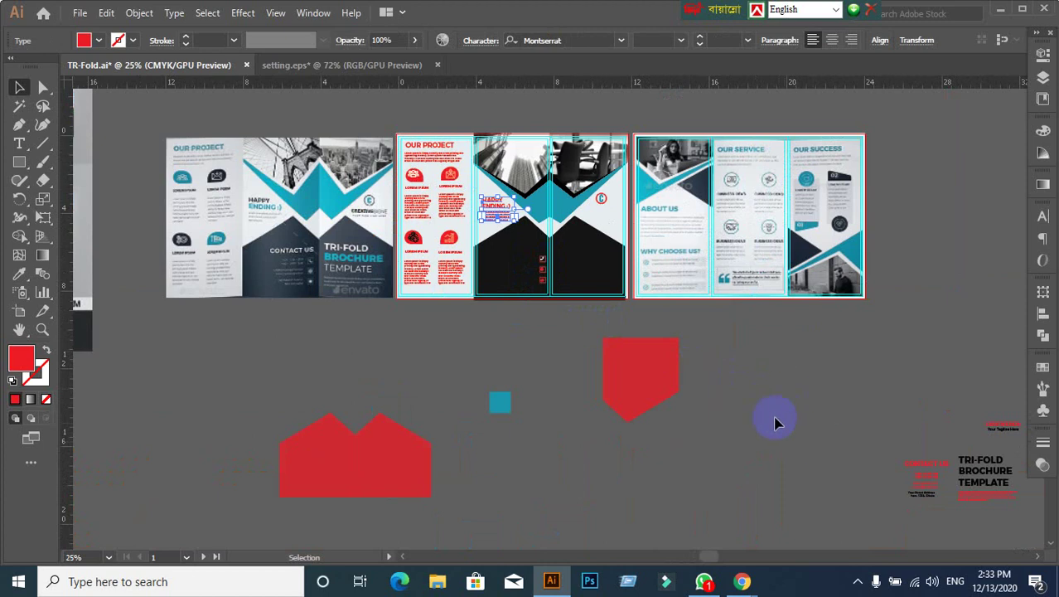
drag(669, 371, 964, 380)
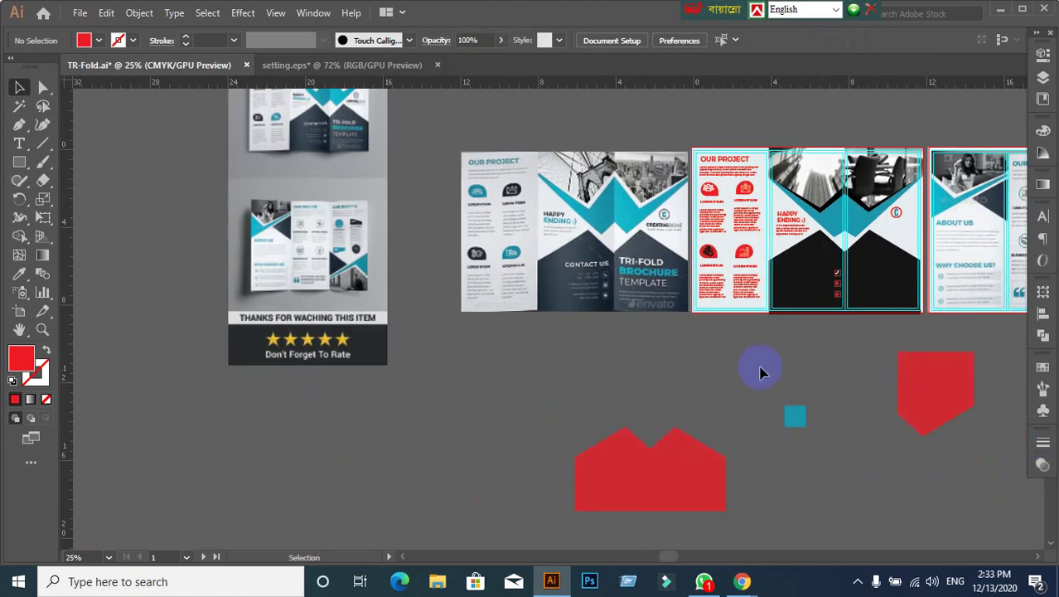
scroll(763, 372, up, 1)
scroll(860, 396, down, 1)
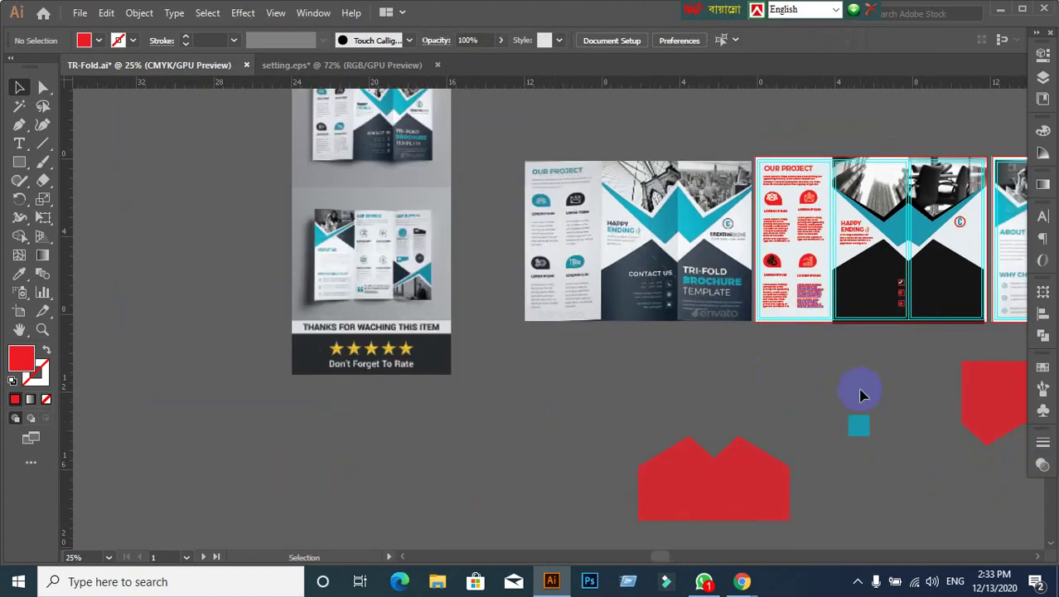
scroll(860, 395, up, 2)
scroll(756, 278, down, 1)
drag(685, 315, 619, 286)
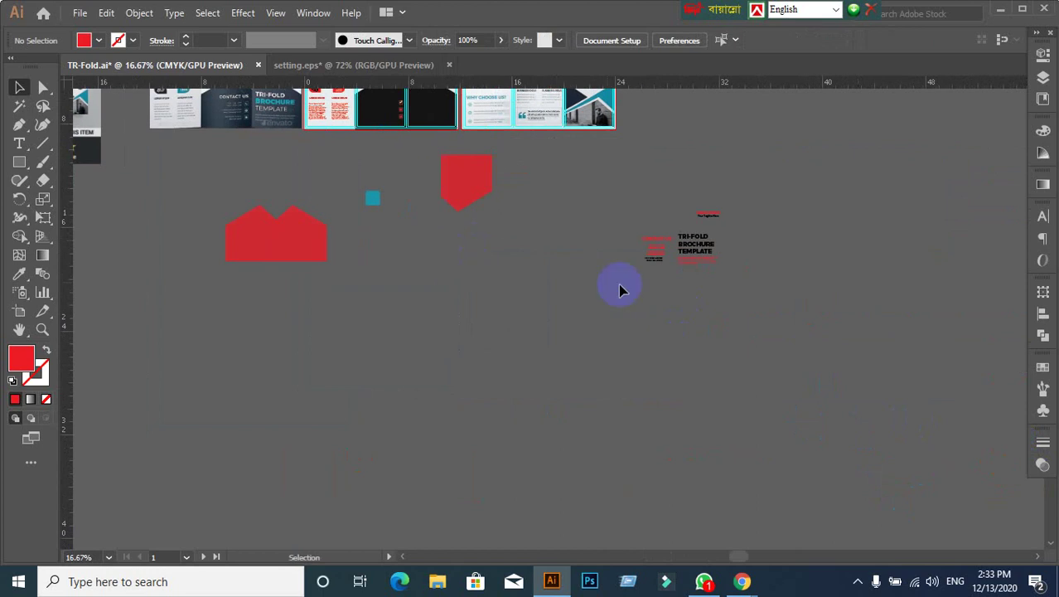
scroll(716, 260, up, 2)
scroll(634, 277, up, 4)
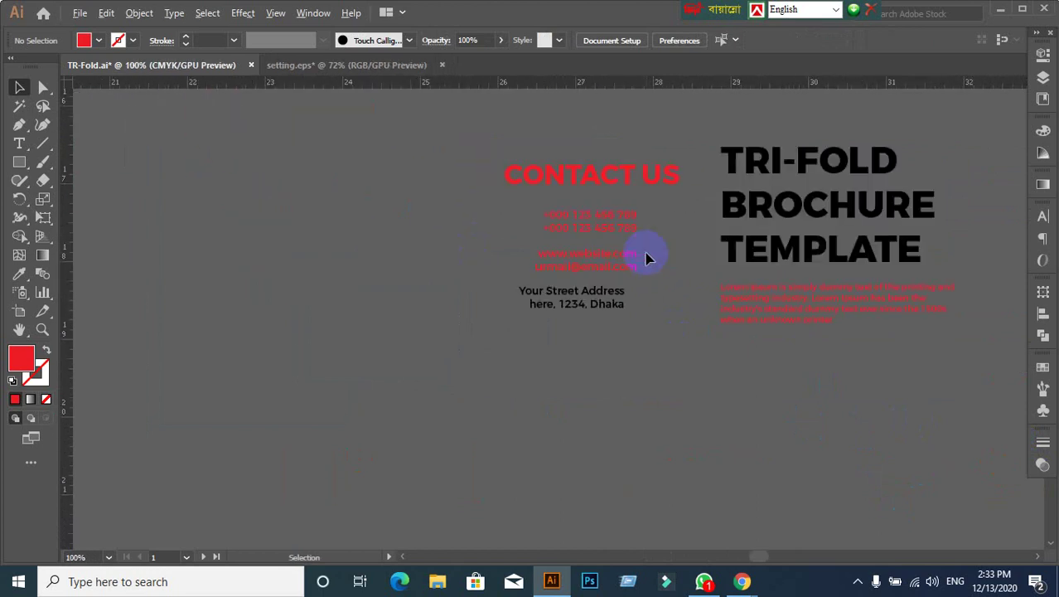
scroll(647, 258, down, 1)
Step: Drag the CREATIVESIGN / Your Tagline Here group under the C logo on the right panel
click(808, 145)
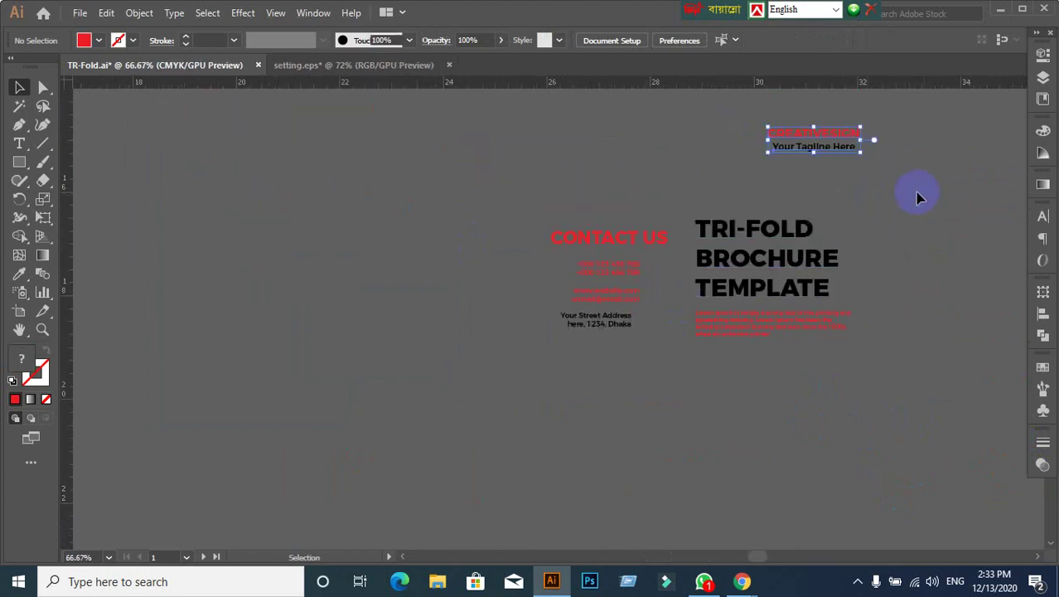
scroll(820, 166, down, 3)
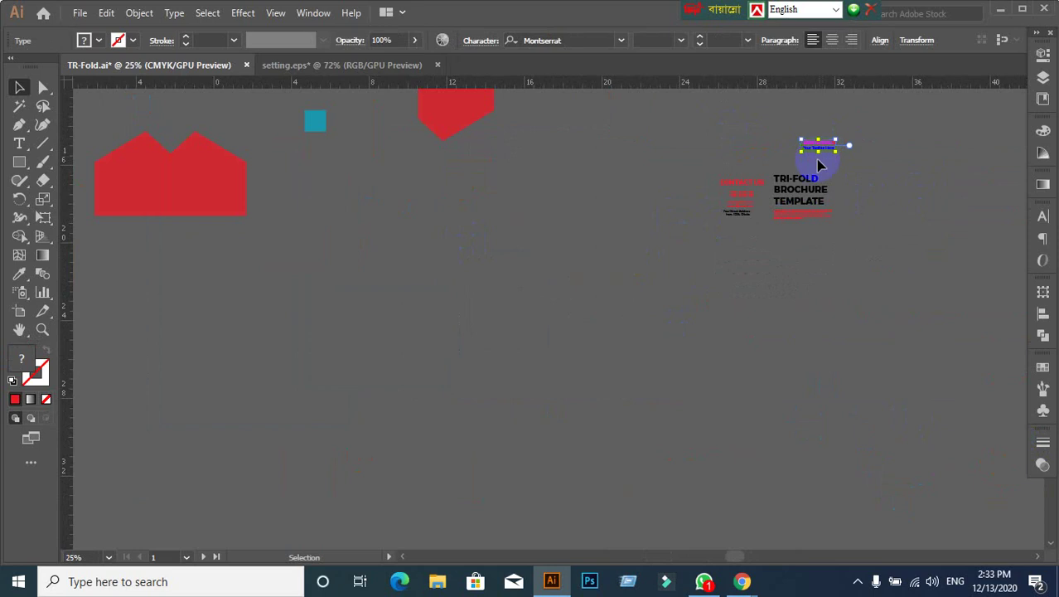
scroll(815, 191, down, 1)
scroll(655, 310, up, 3)
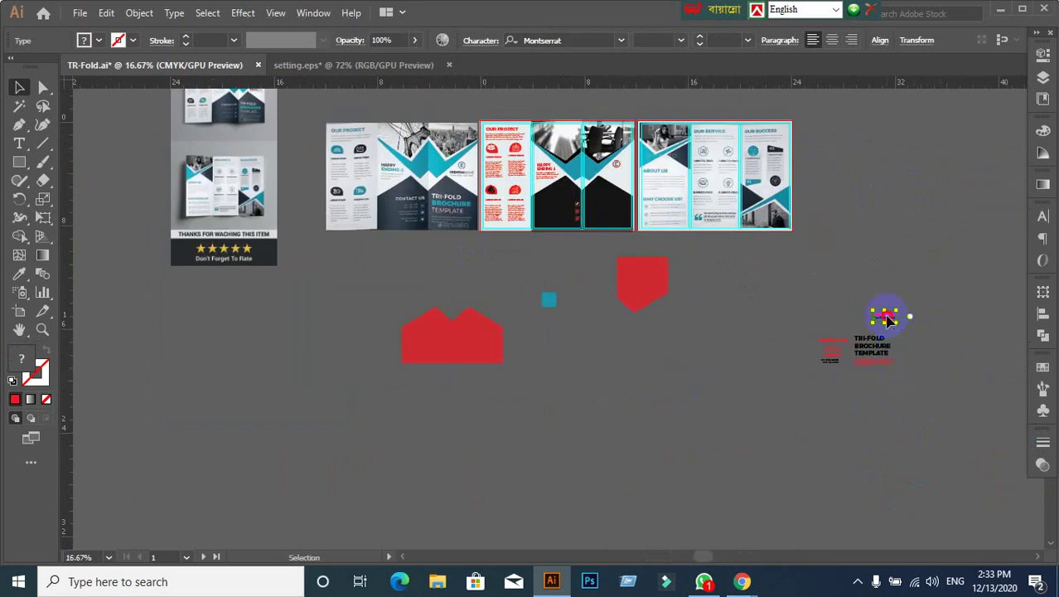
drag(887, 319, 619, 177)
click(796, 357)
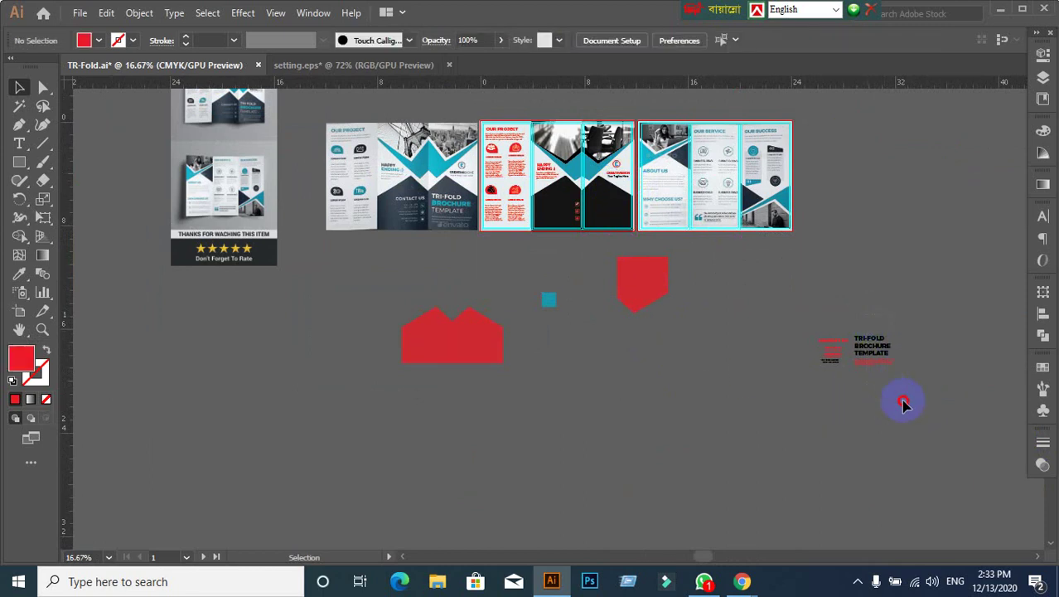
Step: Color the TRI-FOLD BROCHURE TEMPLATE heading white and place it just below the inside spread
drag(903, 404, 862, 352)
click(1042, 367)
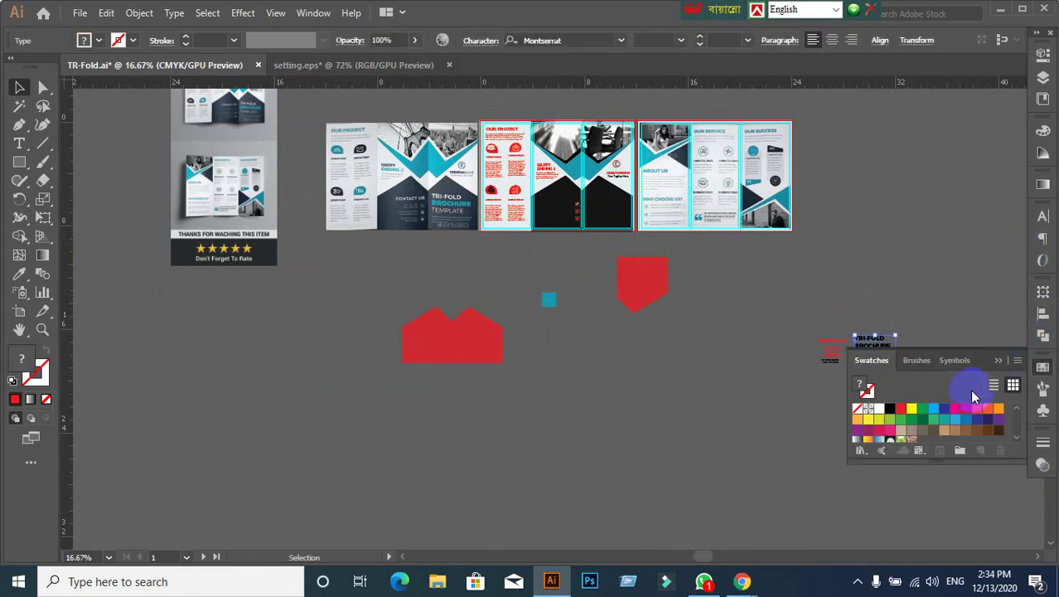
click(879, 407)
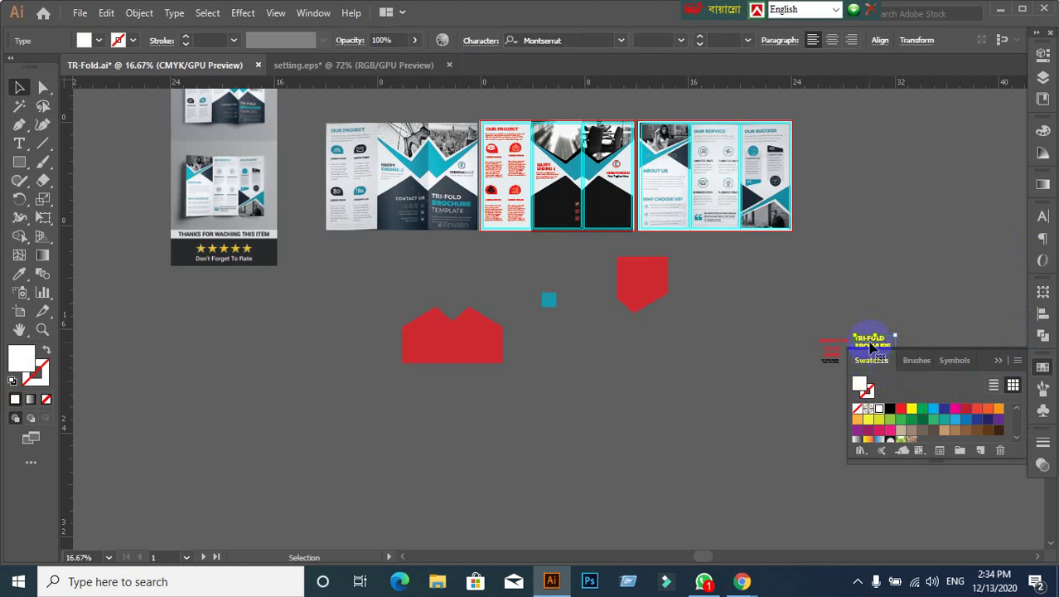
drag(872, 348, 554, 214)
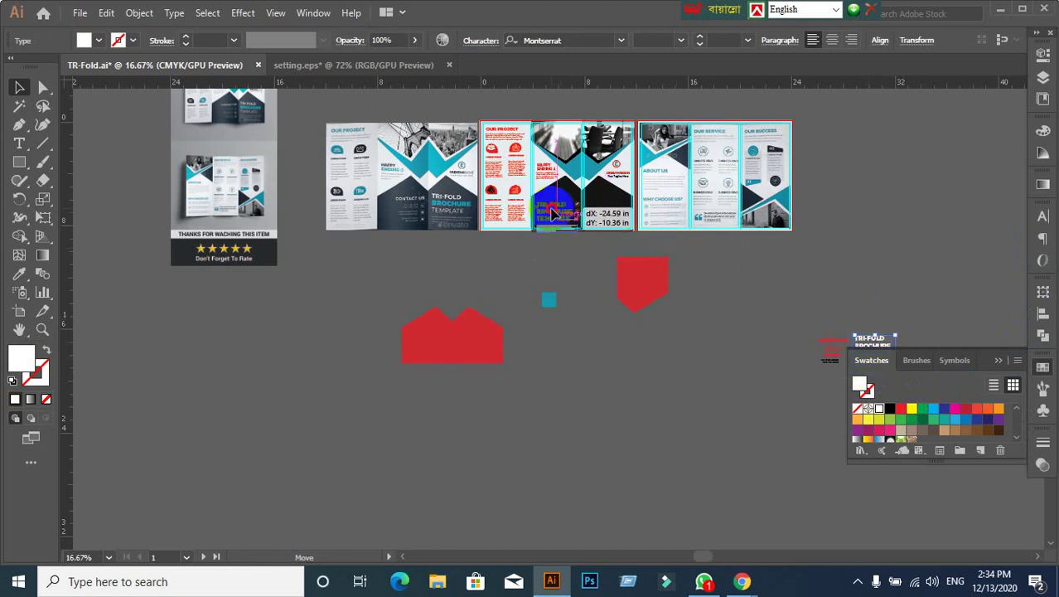
mouse_move(553, 214)
mouse_down()
mouse_move(551, 267)
mouse_move(505, 246)
mouse_up()
Step: Move the CONTACT US block toward the heading and shift the red house, red shield and blue square lower
click(831, 347)
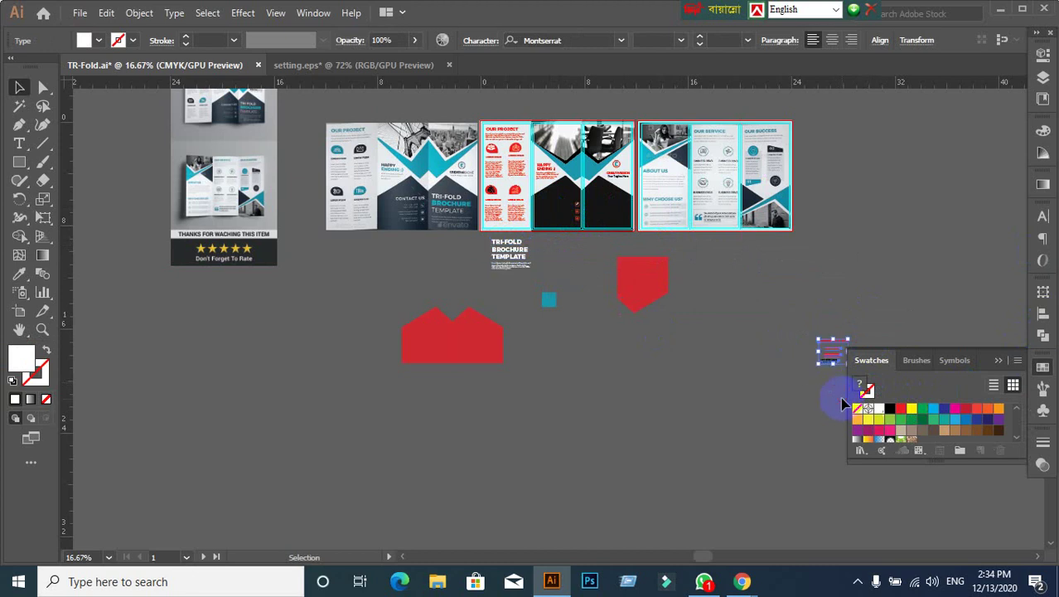
drag(832, 355, 394, 291)
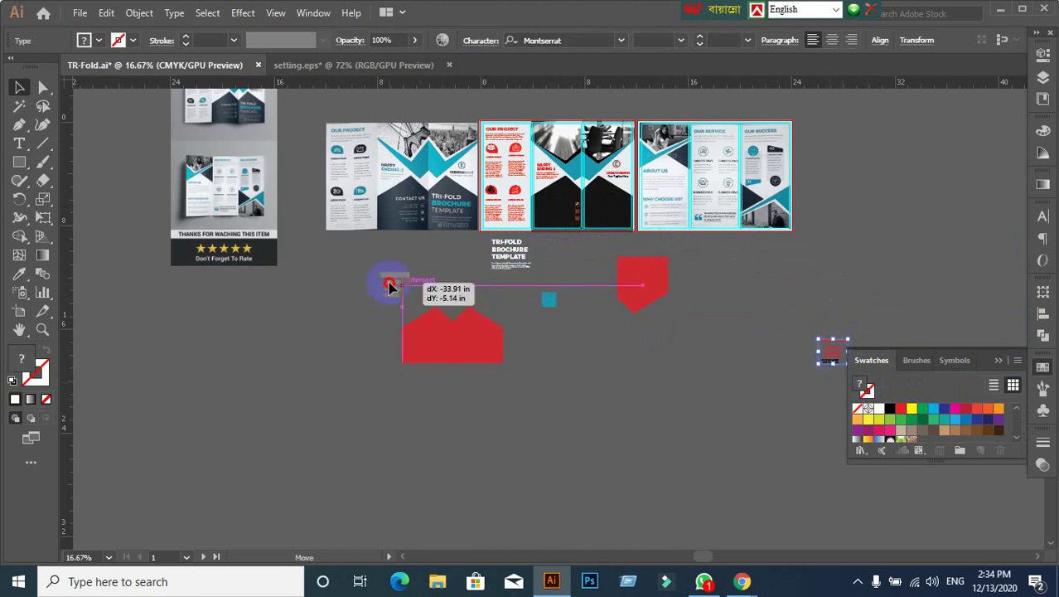
mouse_move(480, 347)
mouse_down()
mouse_move(380, 444)
mouse_move(389, 445)
mouse_up()
drag(651, 304, 572, 415)
drag(551, 300, 610, 362)
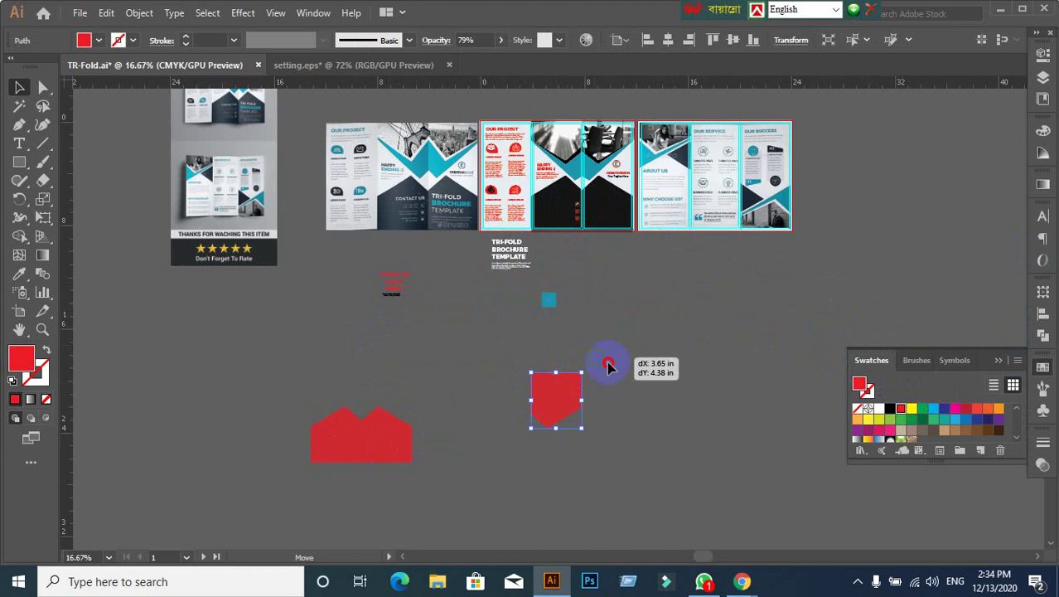
Step: Position the CONTACT US block beside the TRI-FOLD BROCHURE TEMPLATE heading
scroll(526, 247, up, 3)
drag(522, 208, 593, 351)
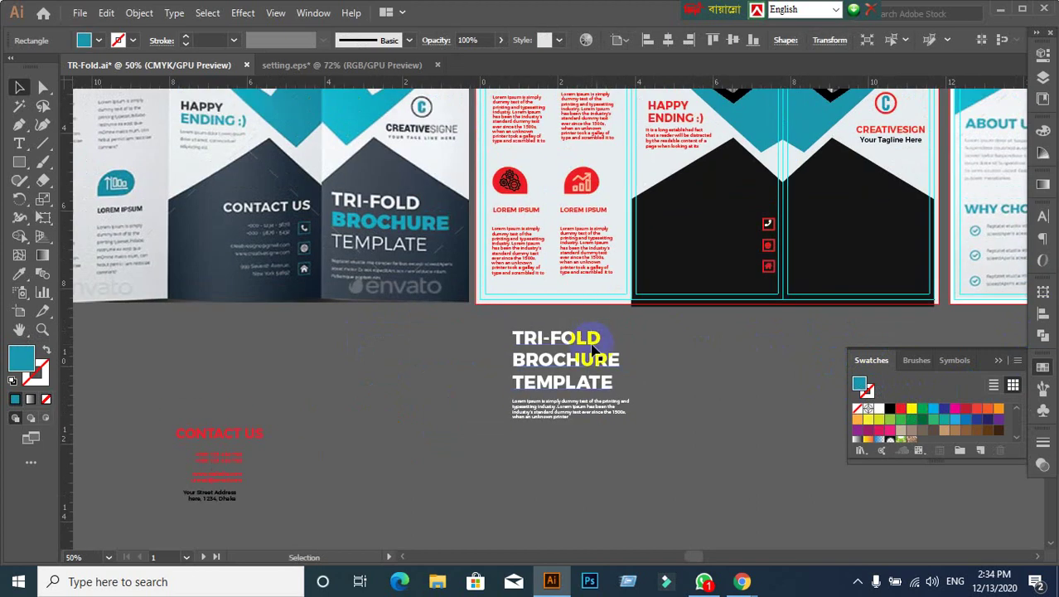
scroll(167, 427, down, 2)
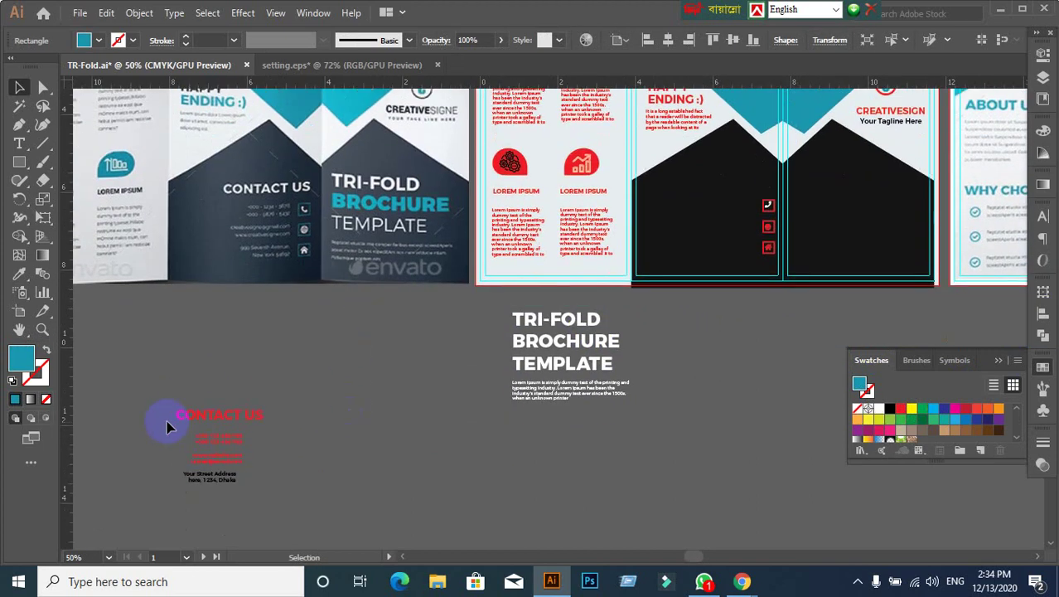
drag(208, 420, 690, 316)
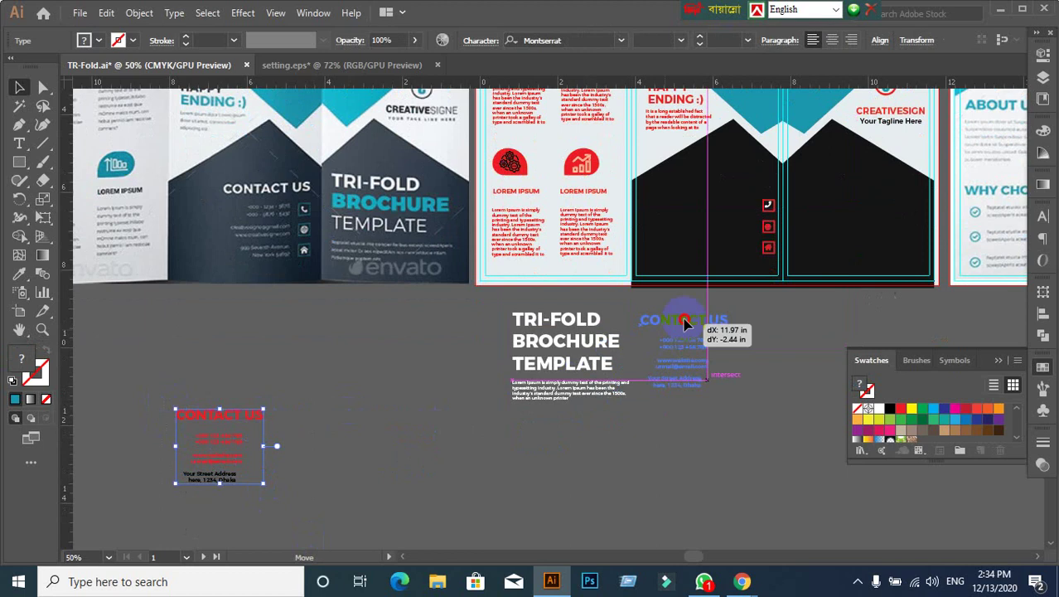
click(688, 461)
Step: Pan across the brochure layout and reselect the TRI-FOLD BROCHURE TEMPLATE heading
scroll(647, 456, down, 1)
scroll(646, 456, down, 2)
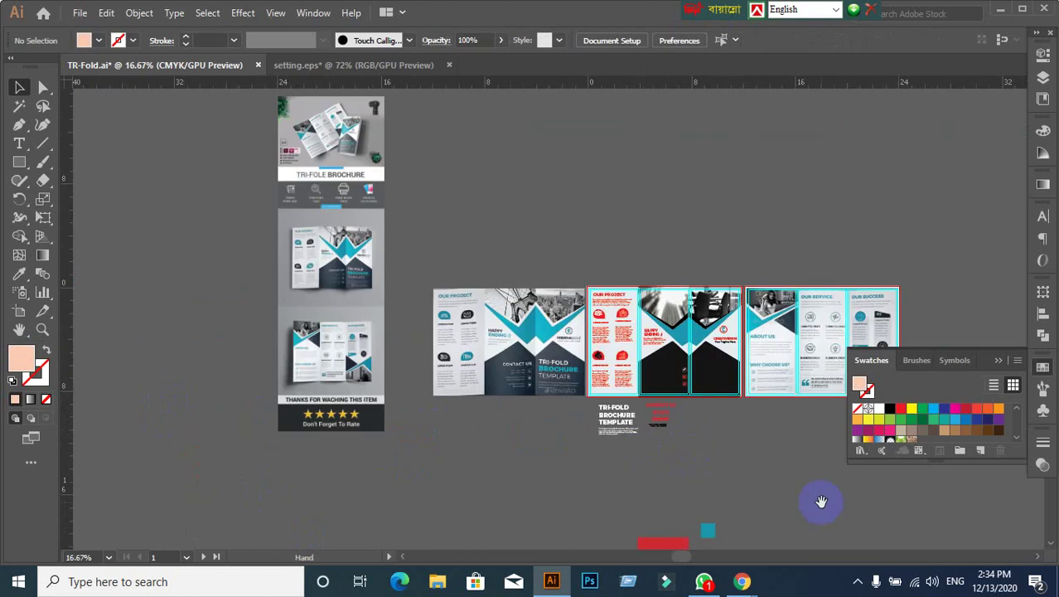
mouse_move(817, 499)
mouse_down()
mouse_move(599, 246)
mouse_move(723, 473)
mouse_up()
scroll(549, 421, up, 4)
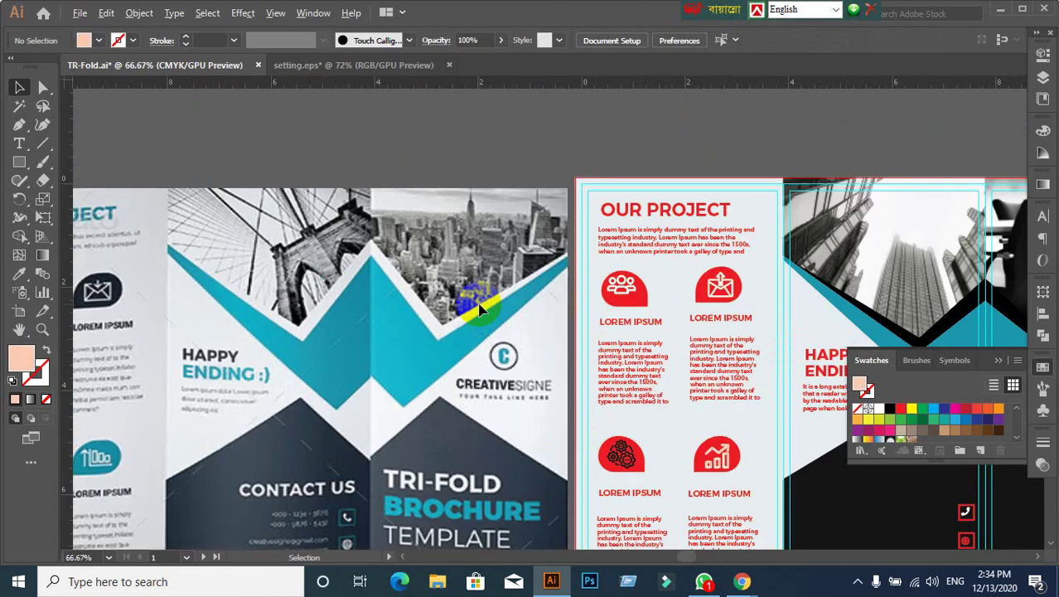
drag(600, 434, 633, 280)
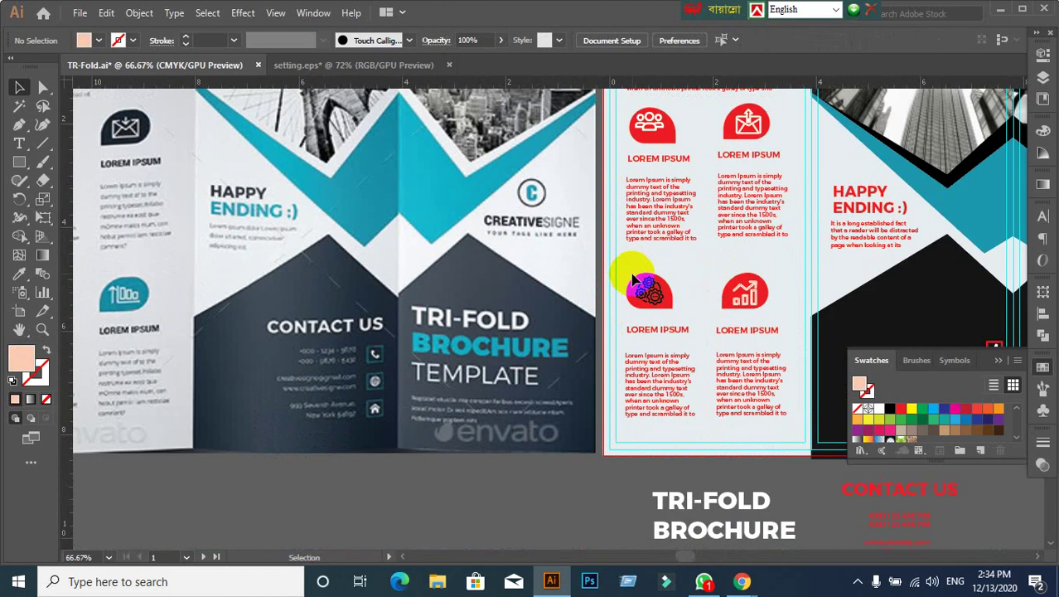
mouse_move(632, 275)
mouse_down()
mouse_move(435, 288)
mouse_move(473, 249)
mouse_move(449, 228)
mouse_up()
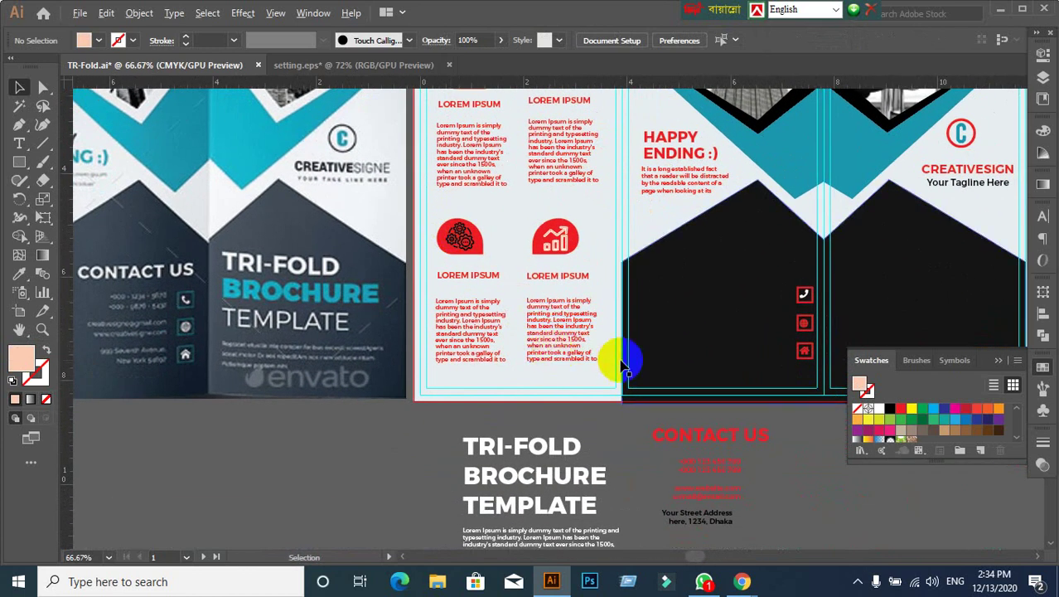
scroll(623, 364, down, 1)
drag(669, 419, 600, 301)
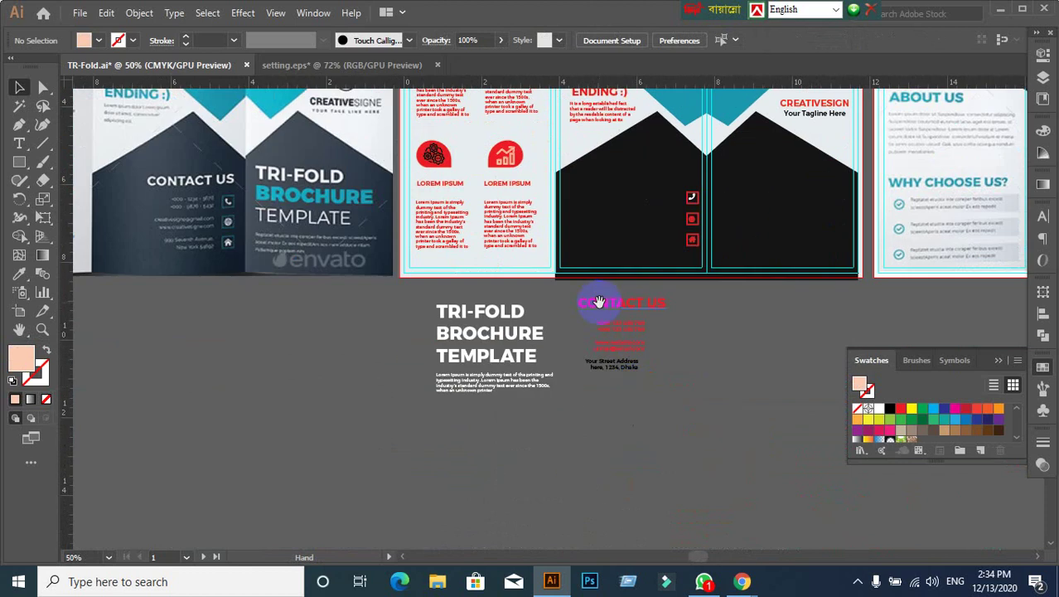
click(527, 333)
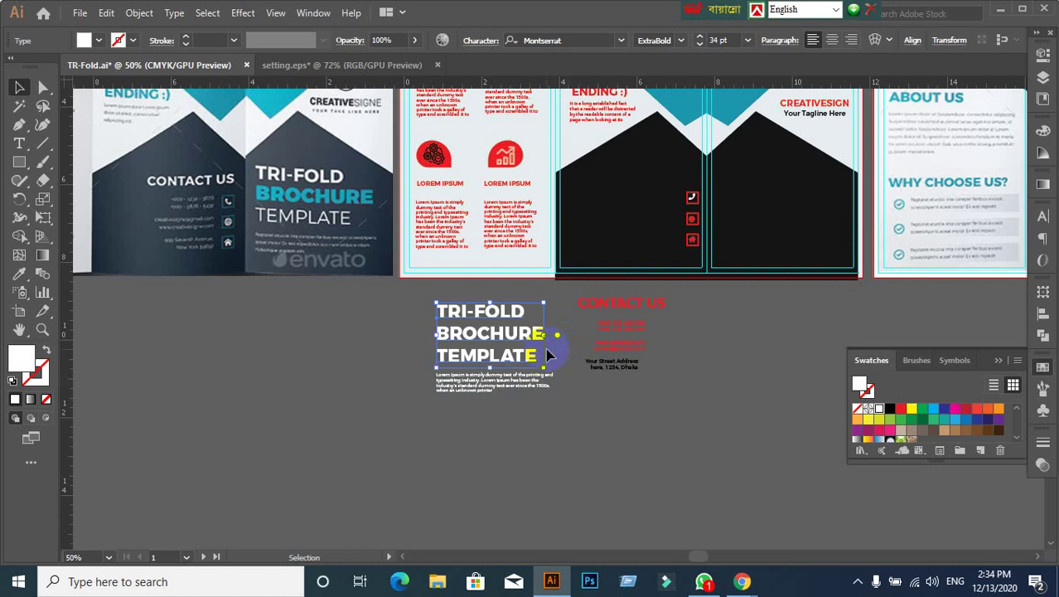
Step: Drag the TRI-FOLD BROCHURE TEMPLATE title group onto the right black cover panel
click(450, 452)
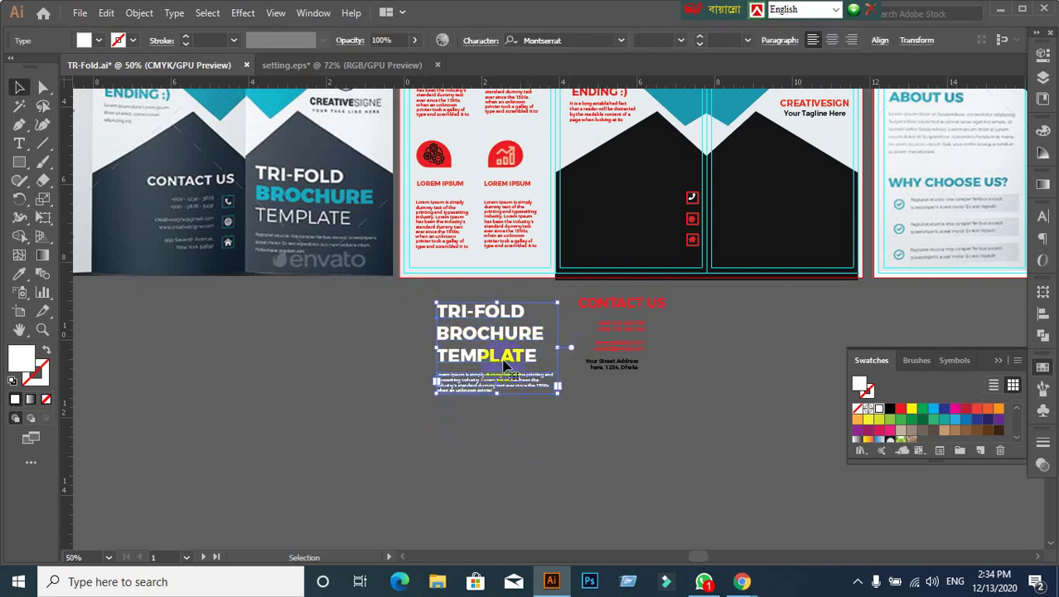
mouse_move(529, 352)
mouse_down()
mouse_move(744, 259)
mouse_move(793, 222)
mouse_up()
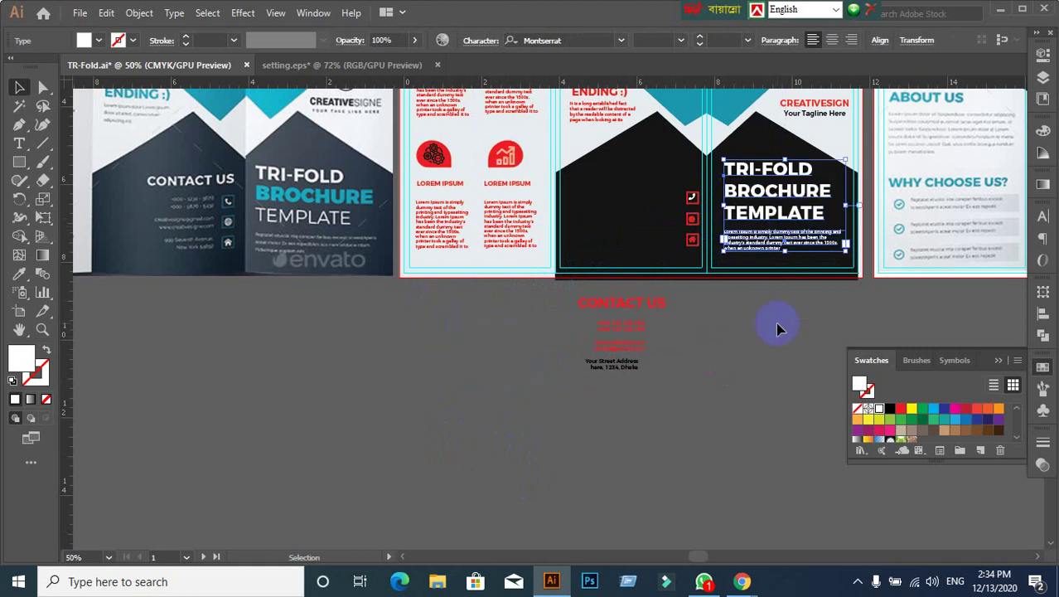
click(776, 329)
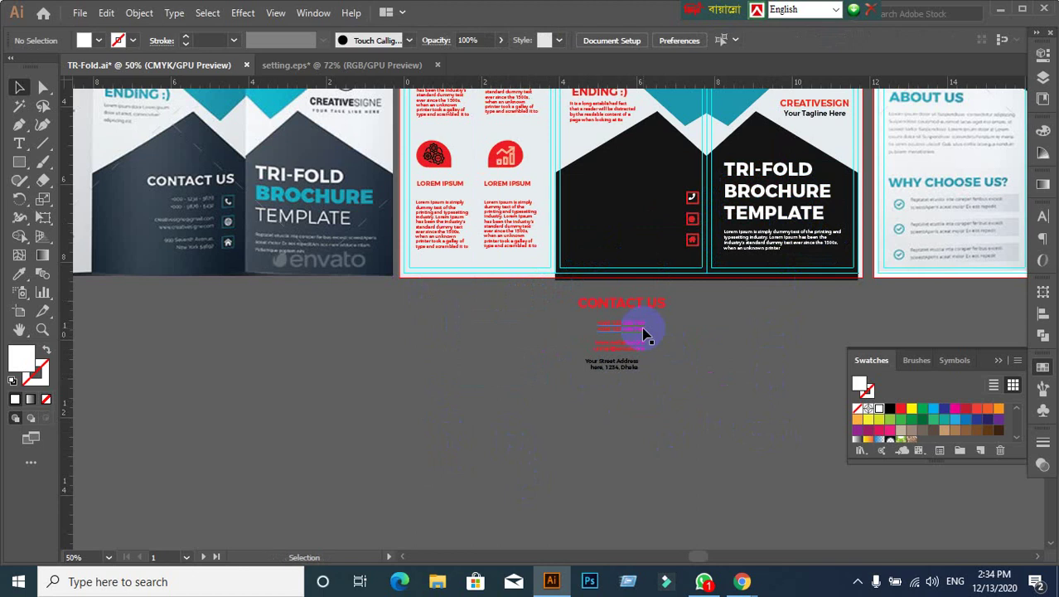
Step: Move the phone numbers into the black panel and nudge them beside the phone icon
mouse_move(646, 331)
mouse_down()
mouse_move(669, 192)
mouse_move(676, 210)
mouse_up()
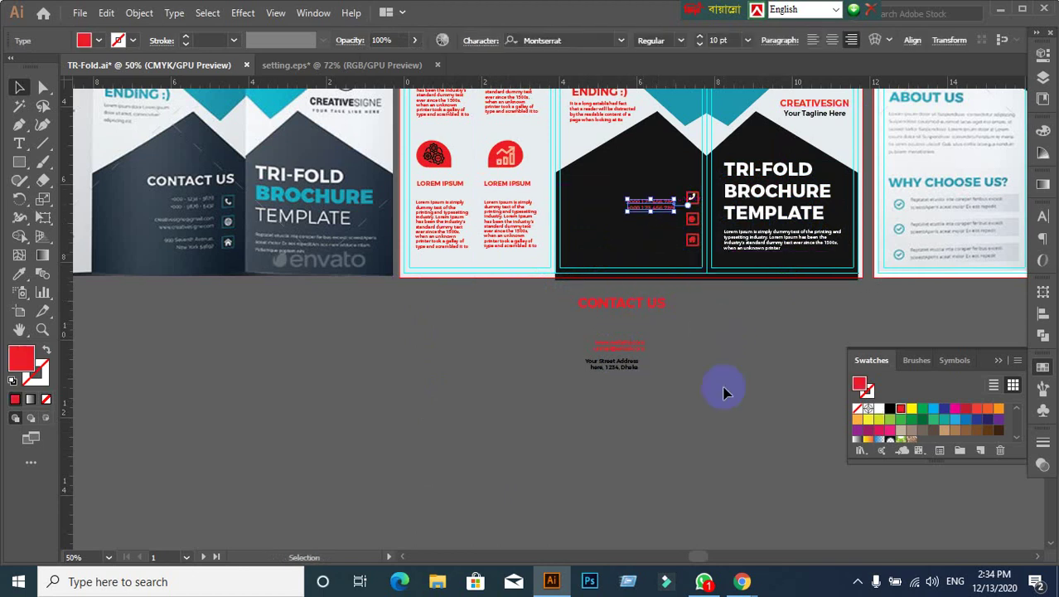
scroll(722, 392, up, 1)
scroll(714, 362, up, 1)
scroll(681, 268, up, 3)
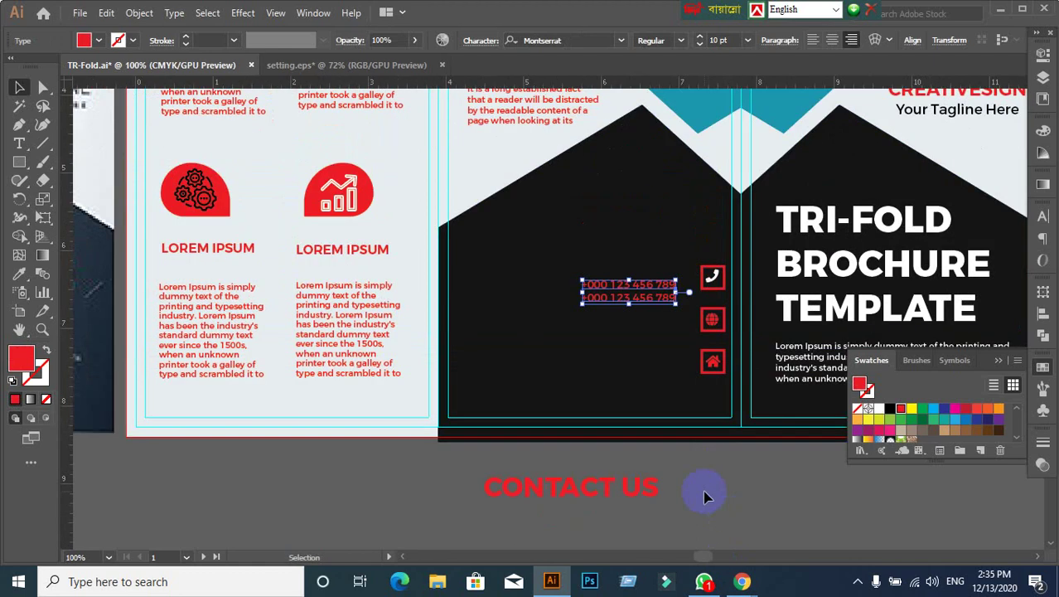
key(Up)
key(Up)
key(Up)
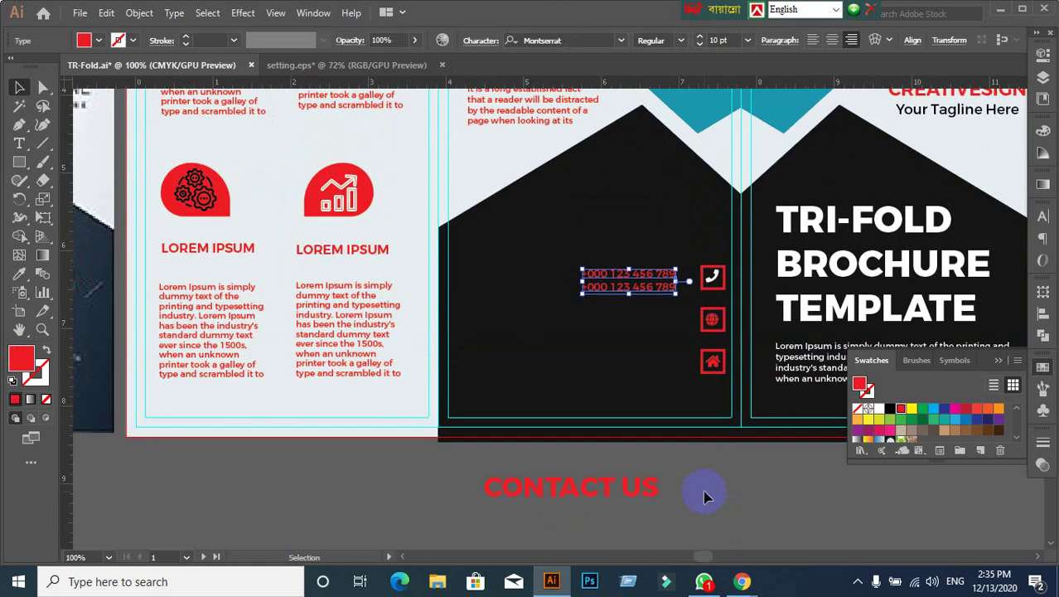
key(Up)
key(Up)
key(Up)
key(Right)
key(Right)
key(Right)
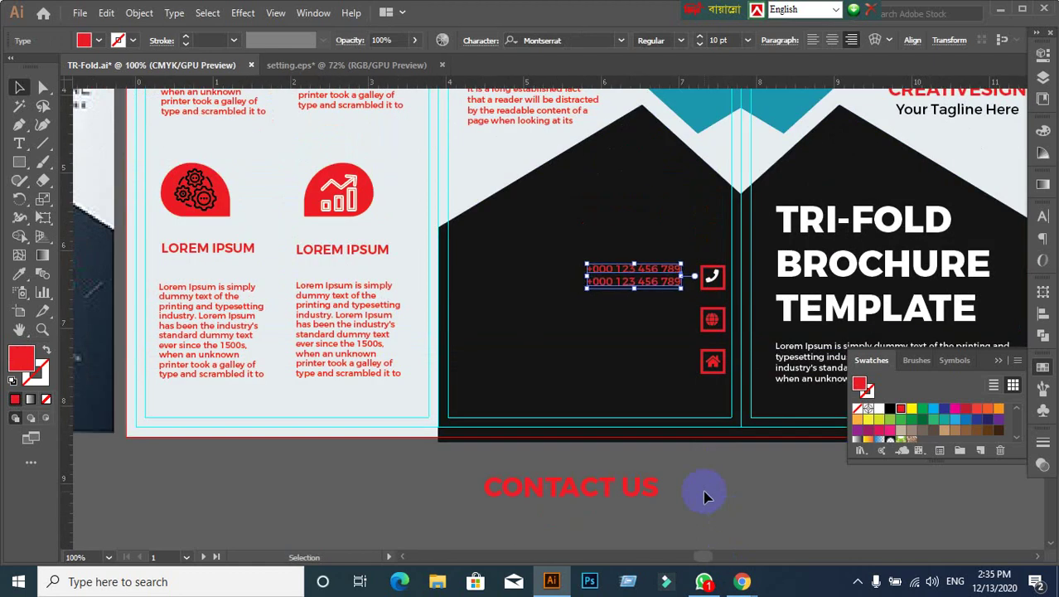
key(Right)
key(Right)
key(Right)
scroll(704, 495, down, 2)
drag(702, 489, 693, 340)
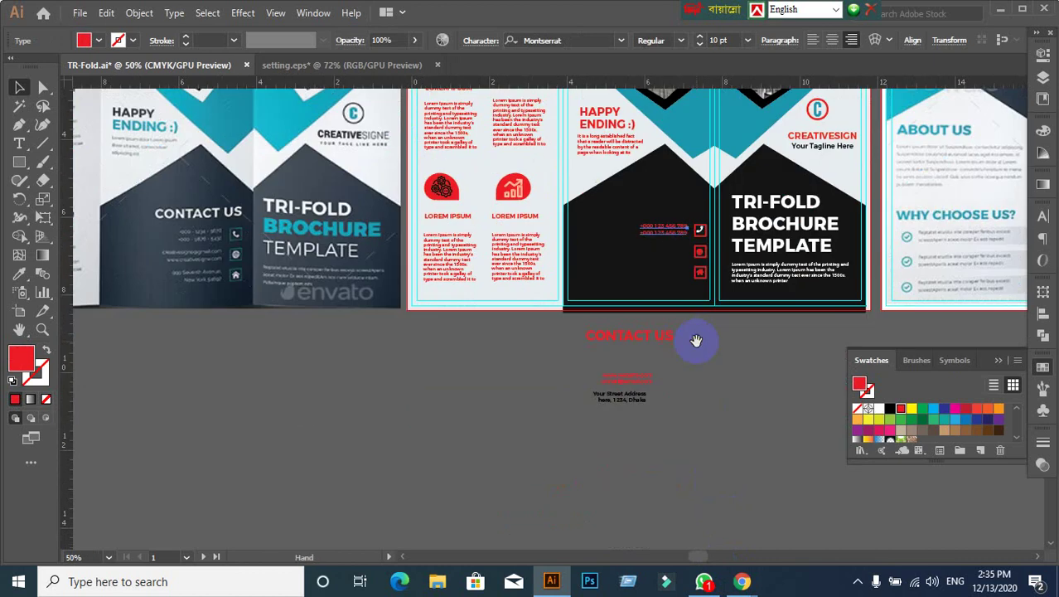
click(745, 441)
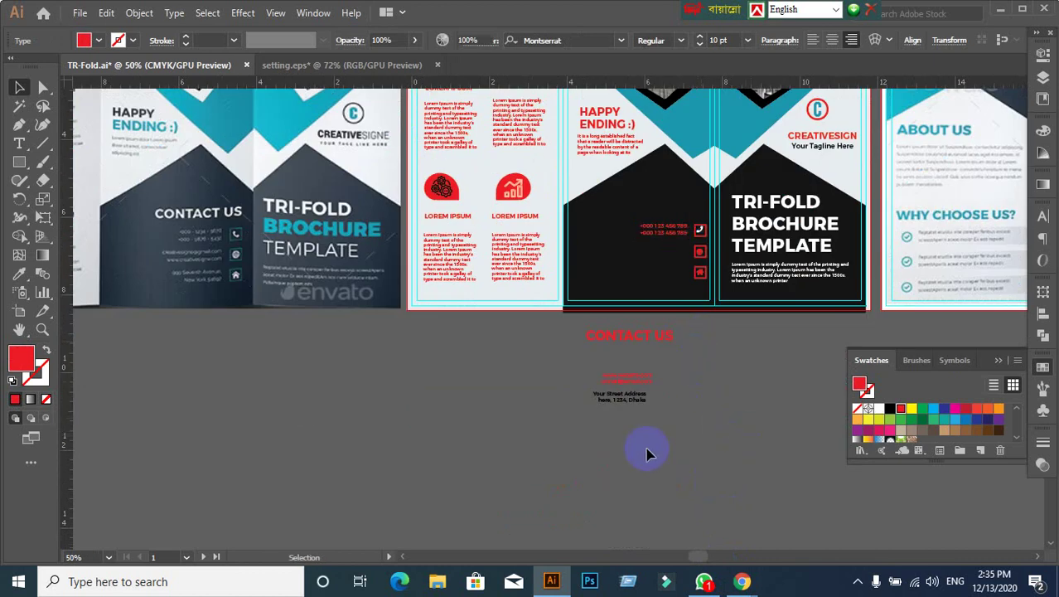
Step: Place the website and email lines beside the globe icon
click(630, 388)
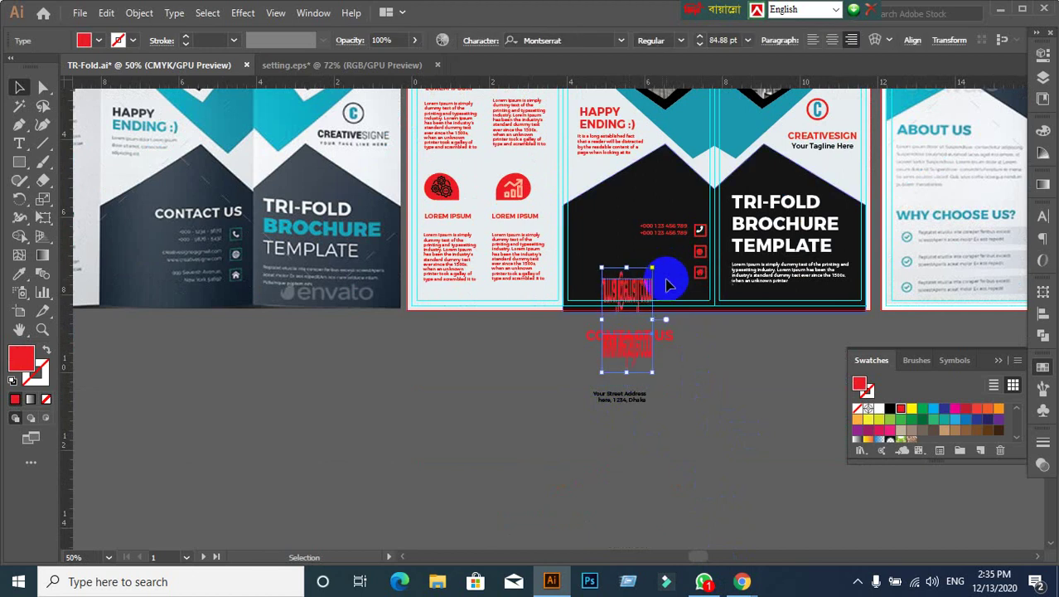
click(705, 385)
scroll(587, 397, up, 1)
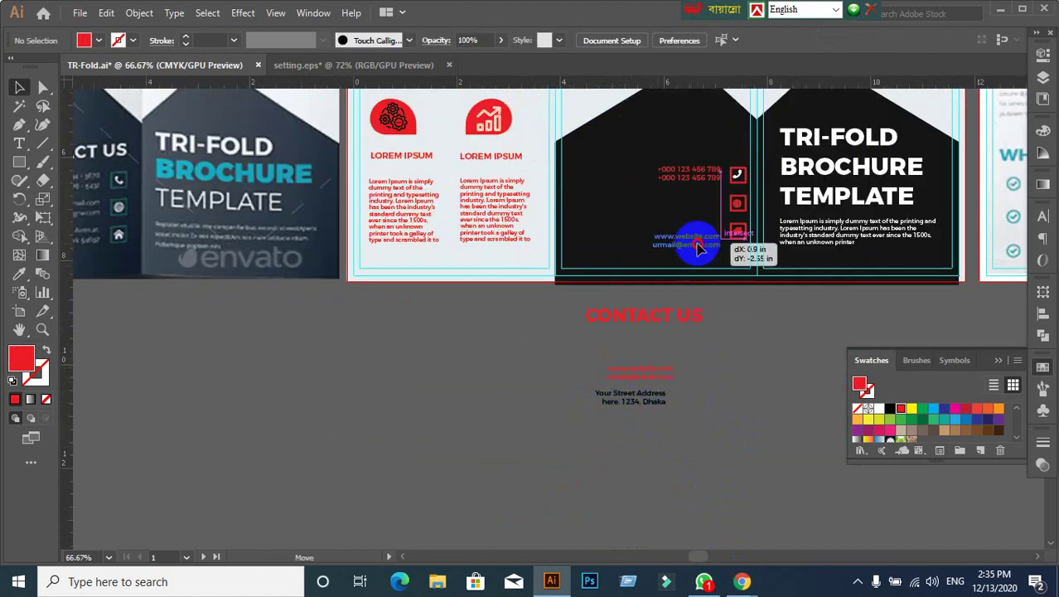
drag(654, 379, 691, 203)
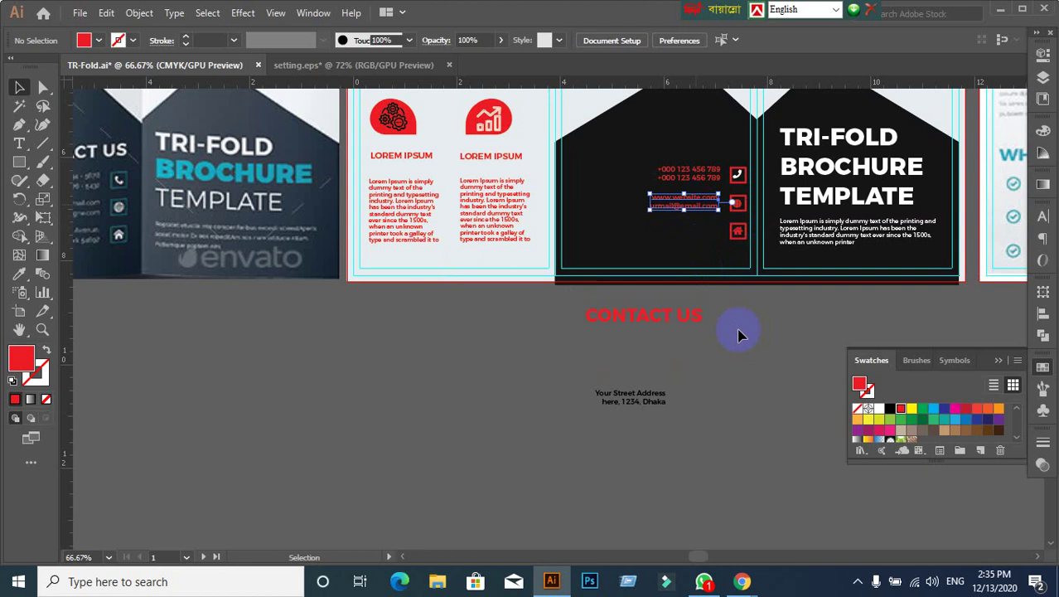
Step: Recolor the address text white and place it beside the home icon
click(650, 394)
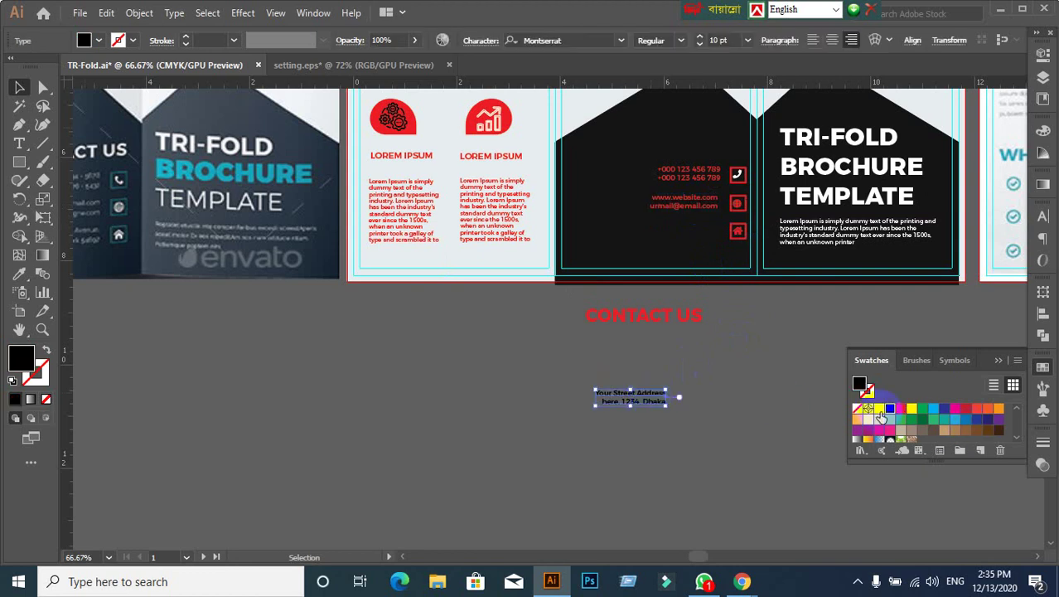
click(879, 408)
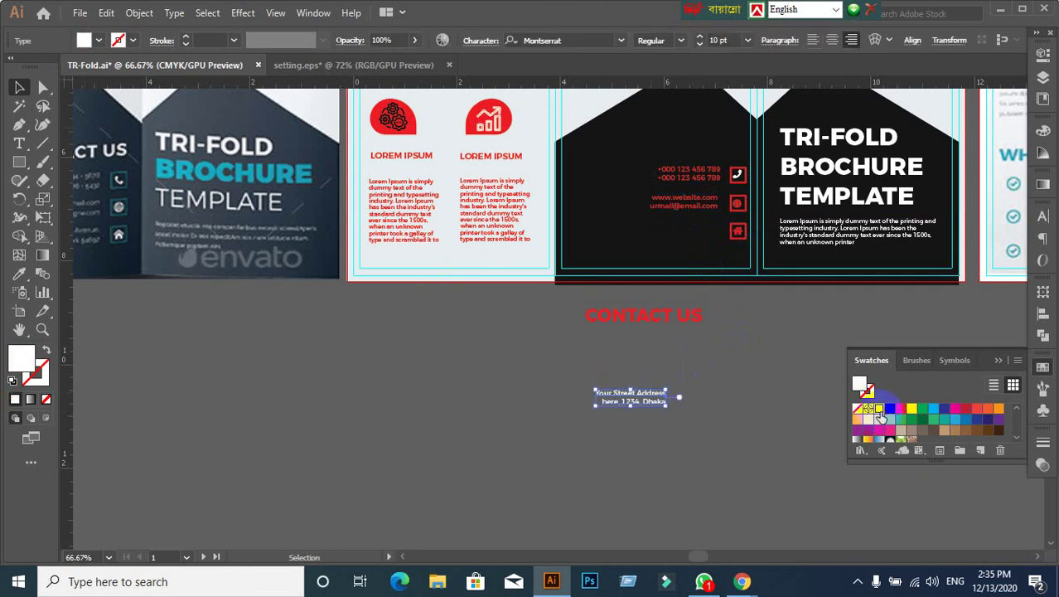
click(492, 421)
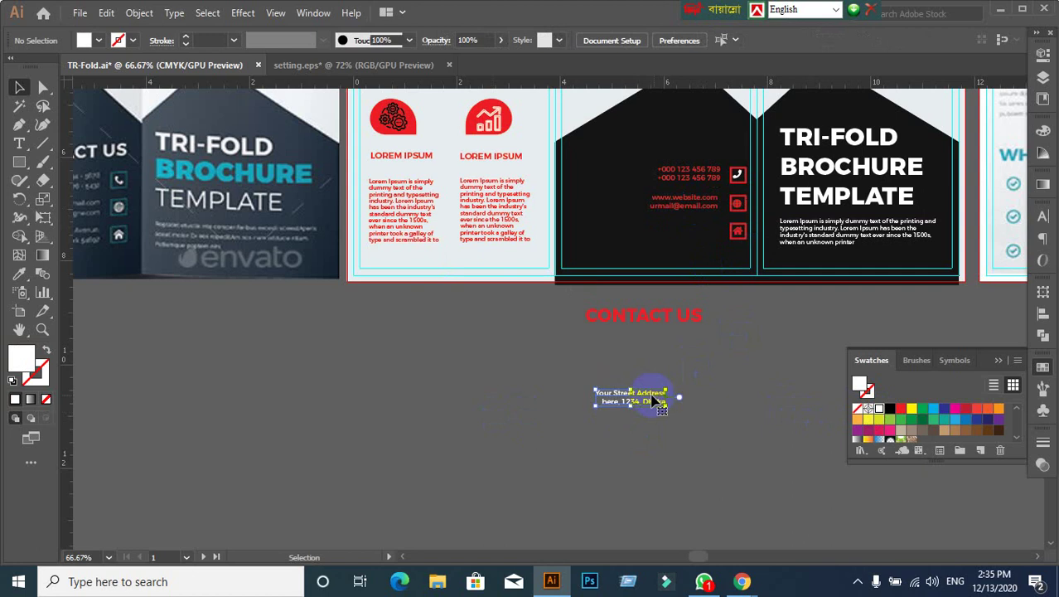
drag(651, 395, 710, 235)
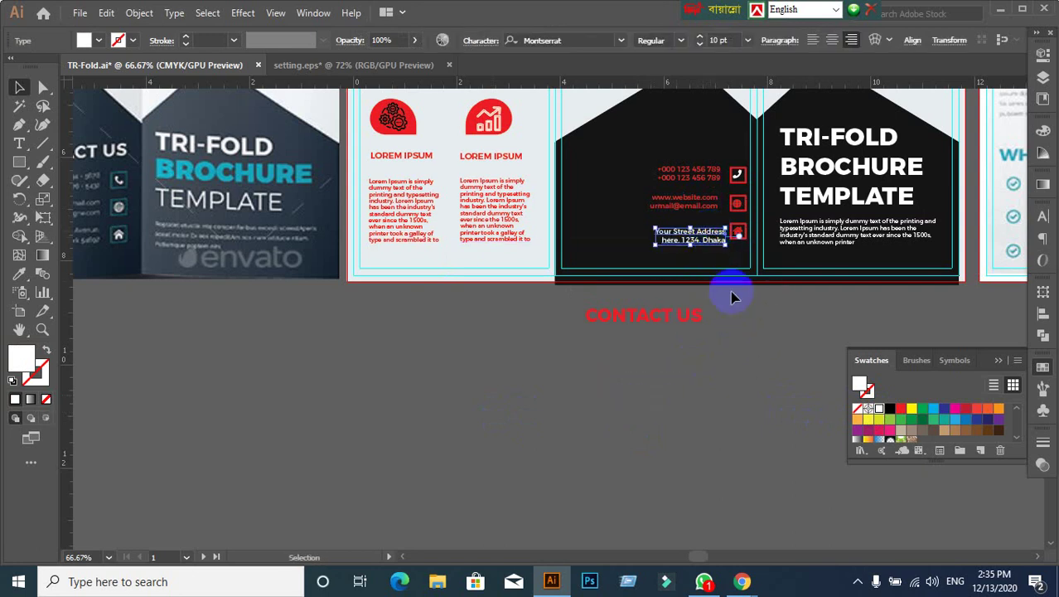
key(Left)
key(Left)
key(Left)
key(Left)
key(Left)
key(Left)
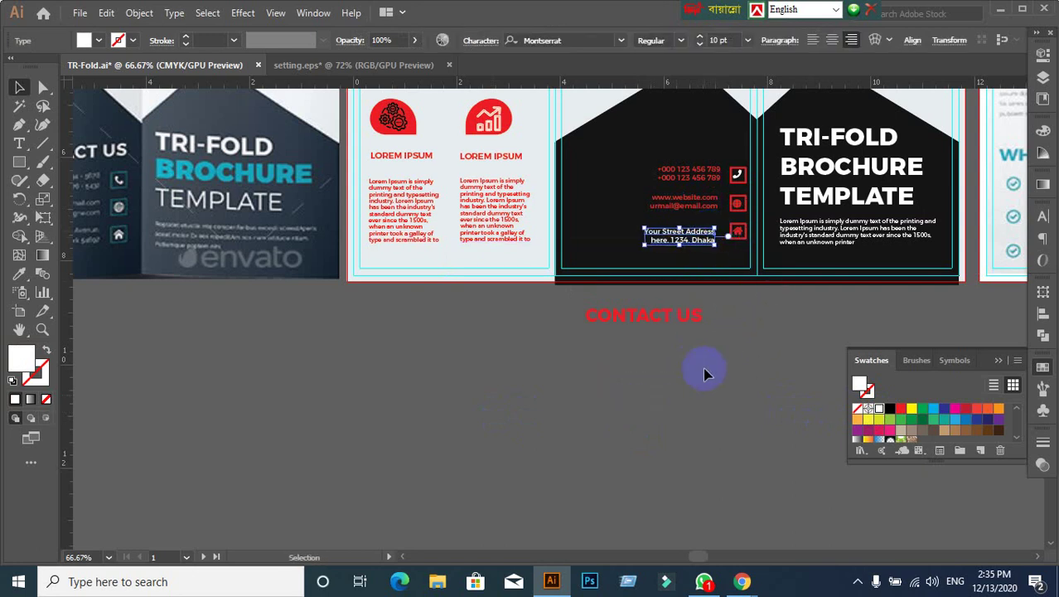
scroll(704, 375, down, 2)
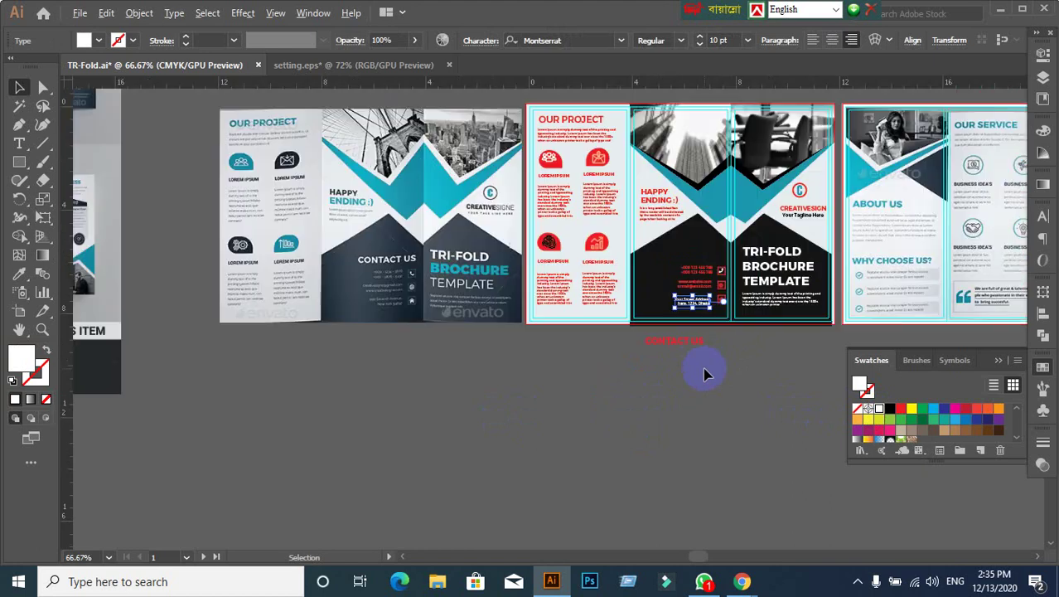
scroll(705, 375, up, 1)
Step: Place the CONTACT US heading above the phone numbers in the black panel, then zoom out
click(703, 375)
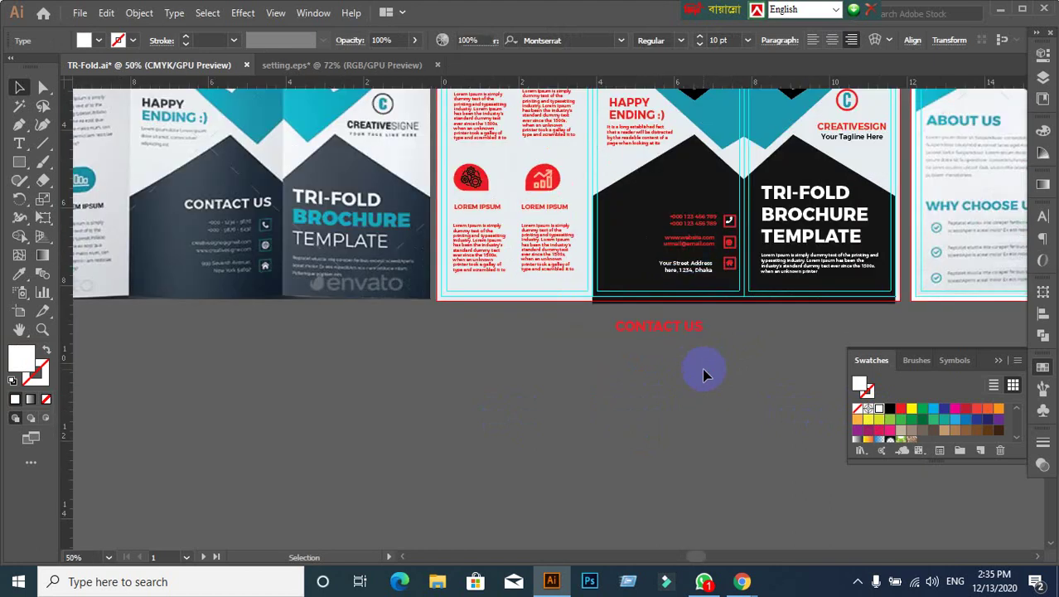
click(670, 337)
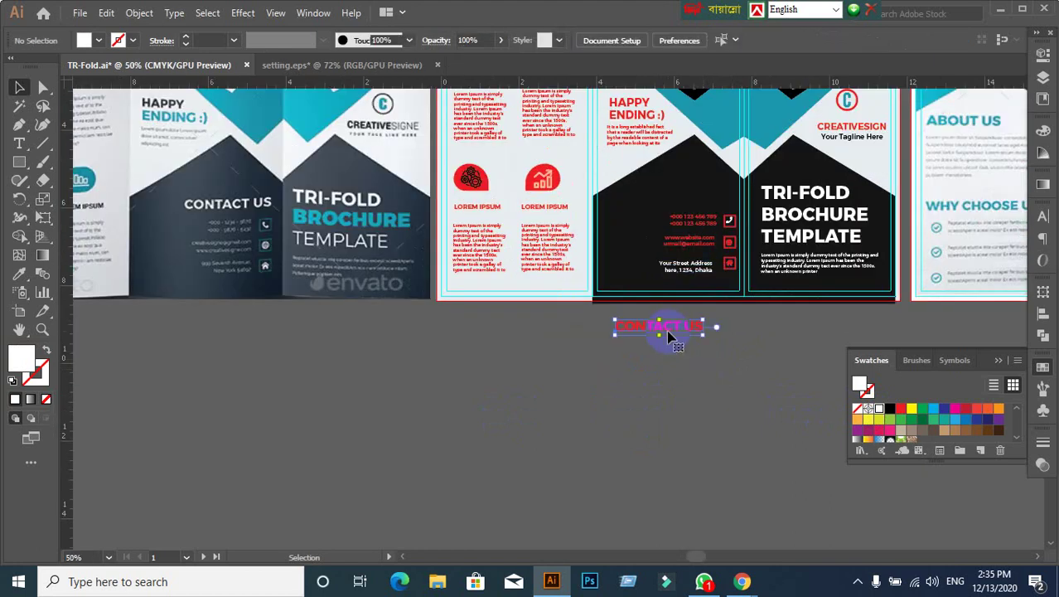
drag(668, 335, 699, 198)
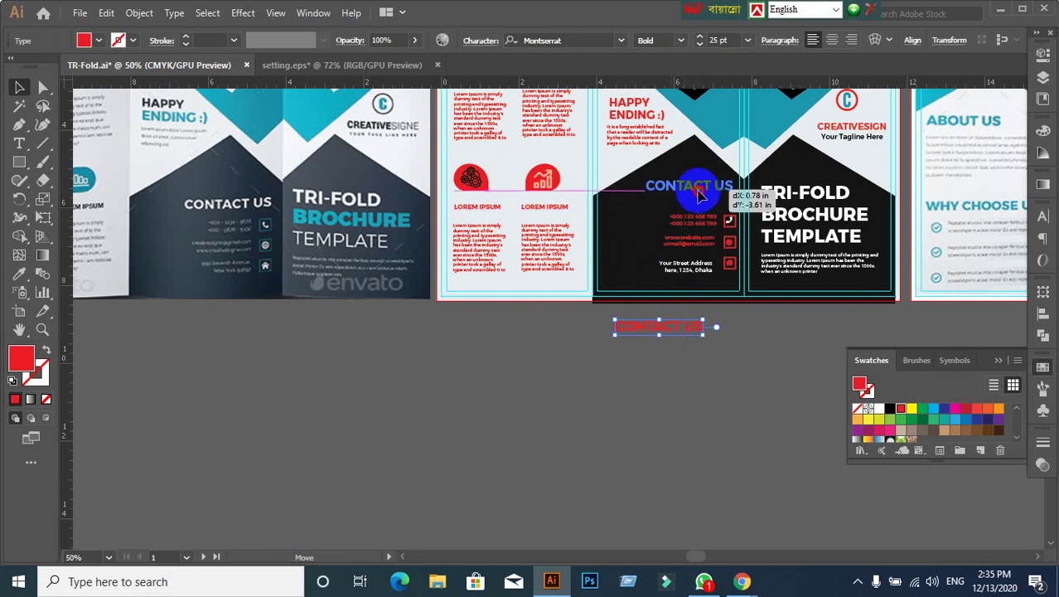
click(685, 431)
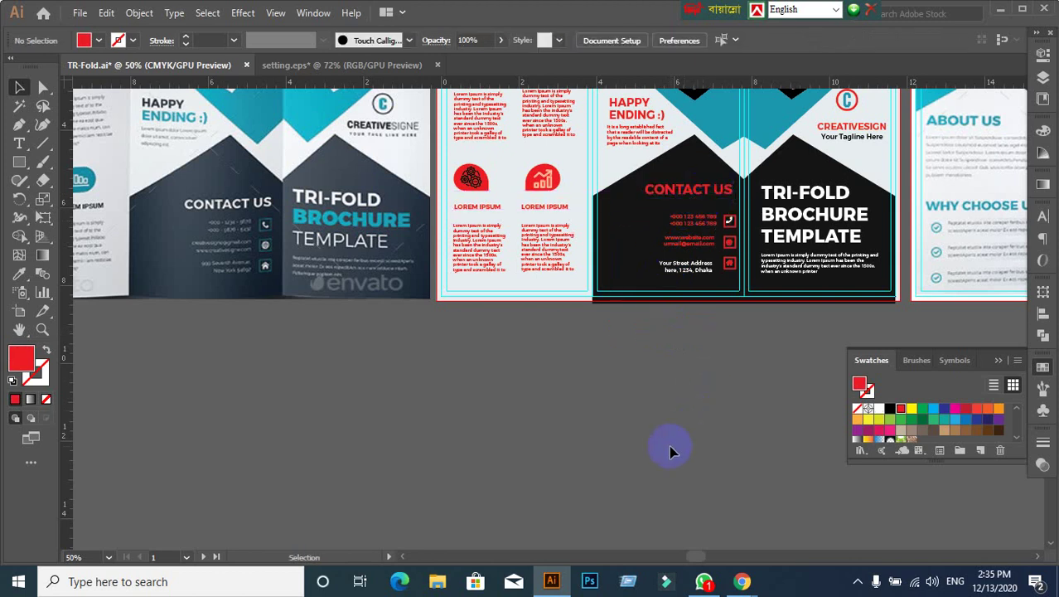
key(ctrl+minus)
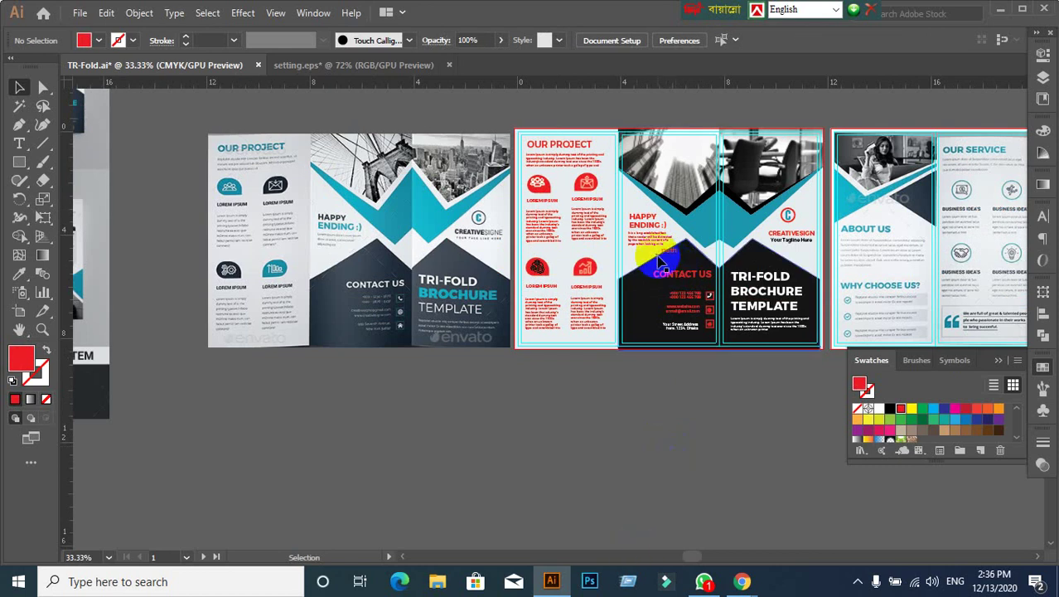
Step: Color the OUR PROJECT heading teal by sampling the teal V shape
scroll(539, 165, up, 1)
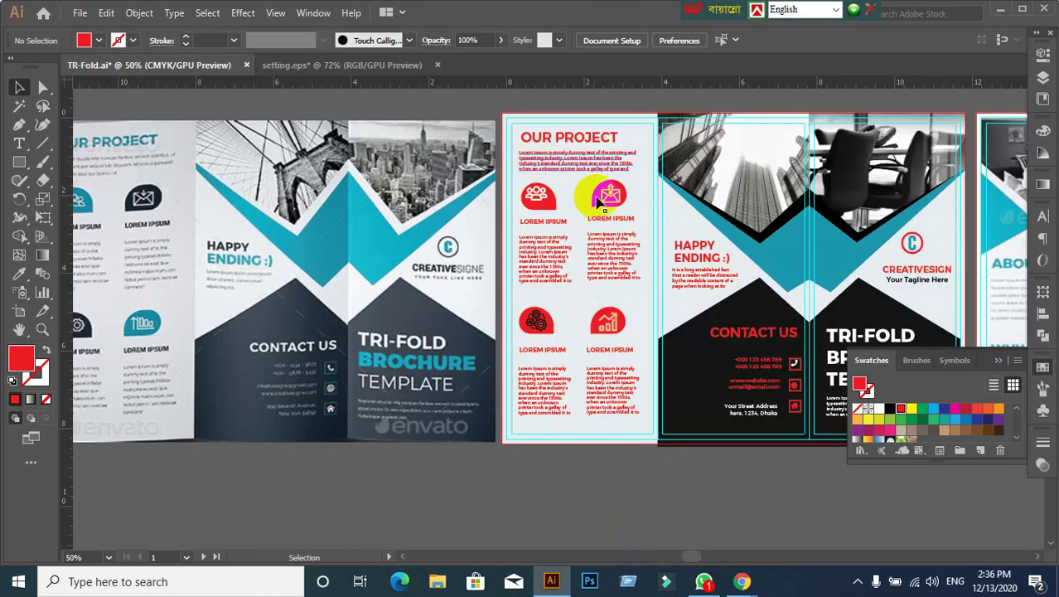
click(797, 259)
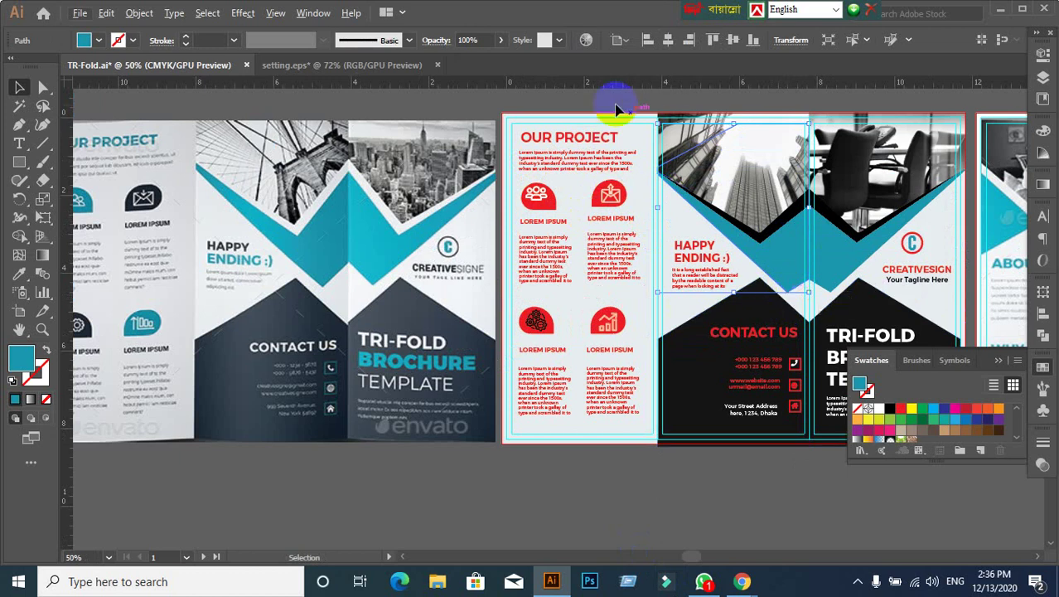
click(580, 177)
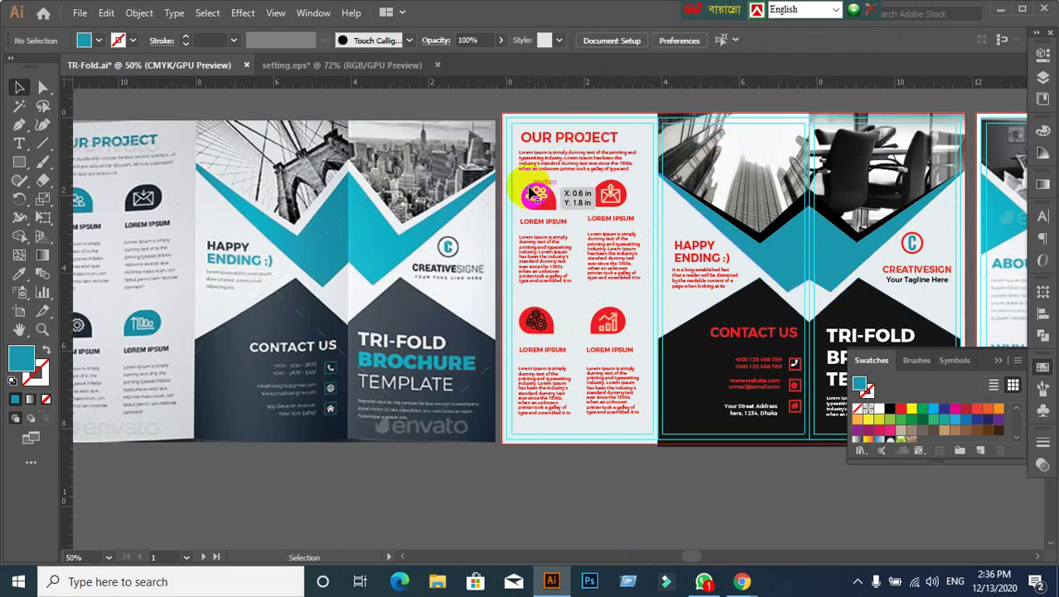
click(595, 138)
click(19, 274)
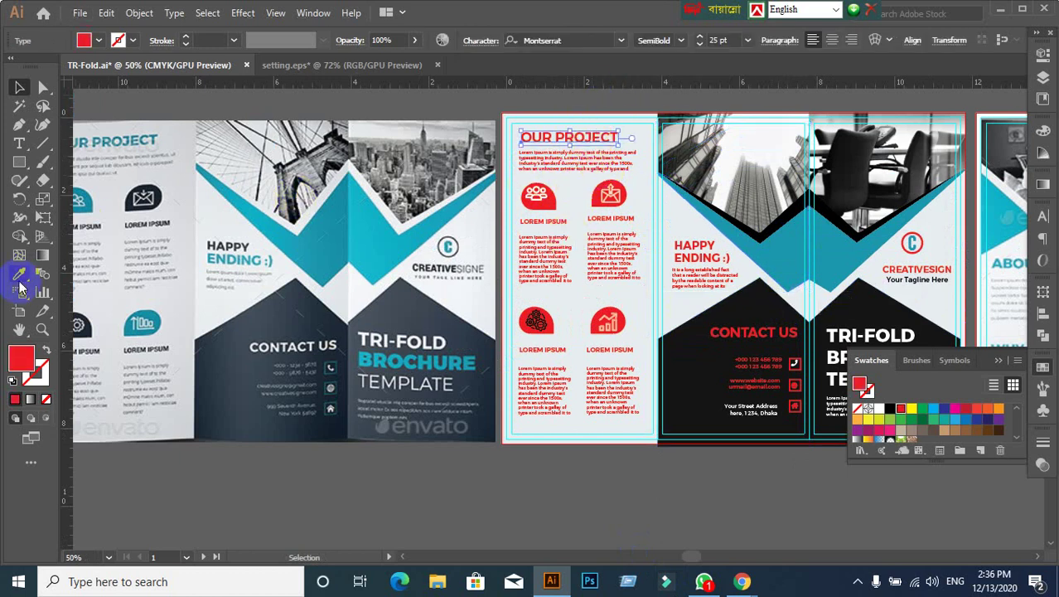
click(792, 256)
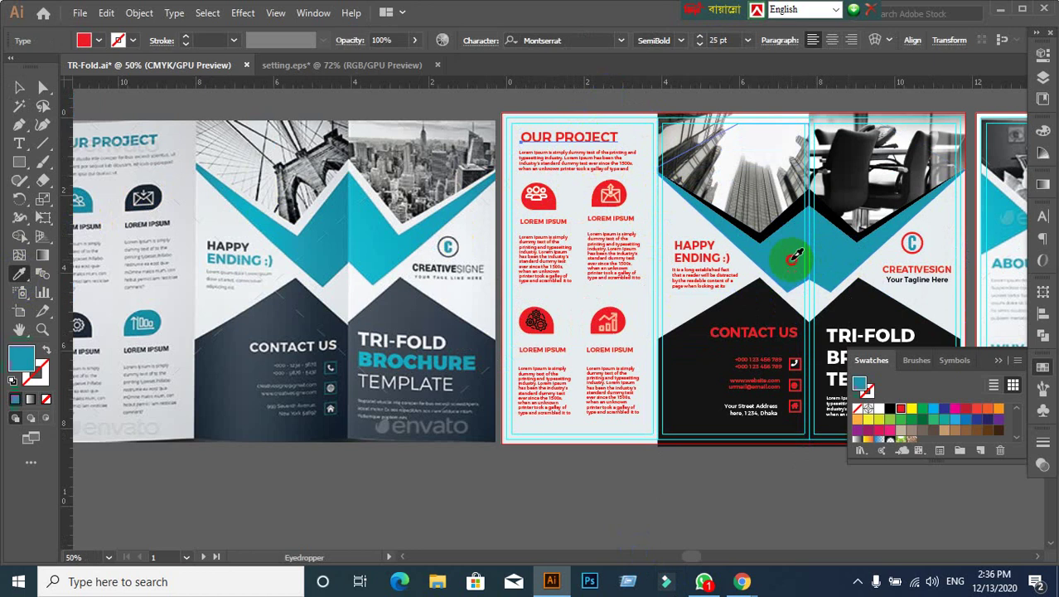
click(19, 87)
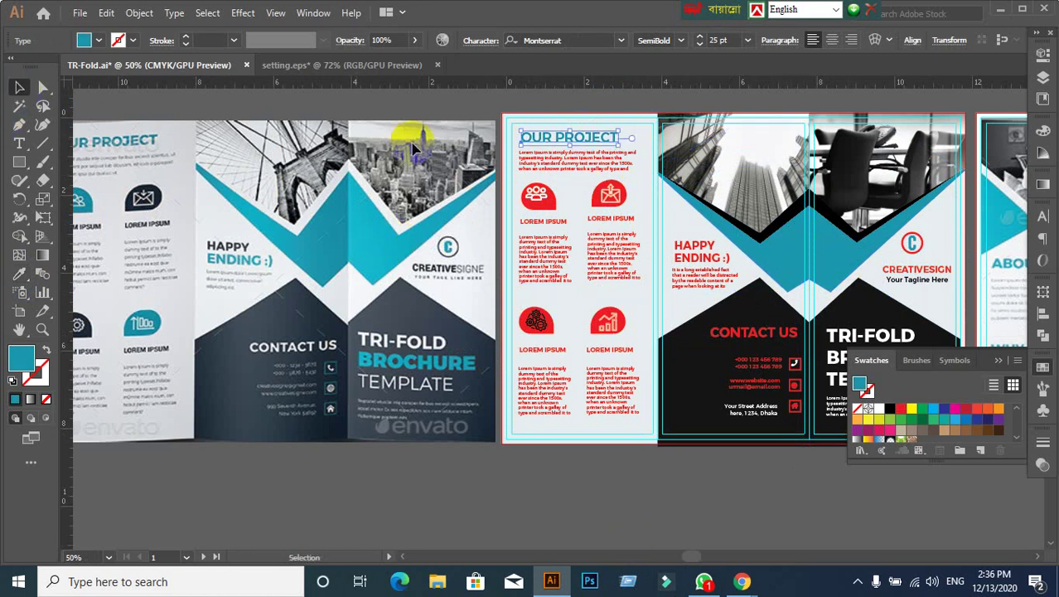
click(498, 116)
Step: Fill the paragraph under OUR PROJECT with dark grey #232323
click(544, 160)
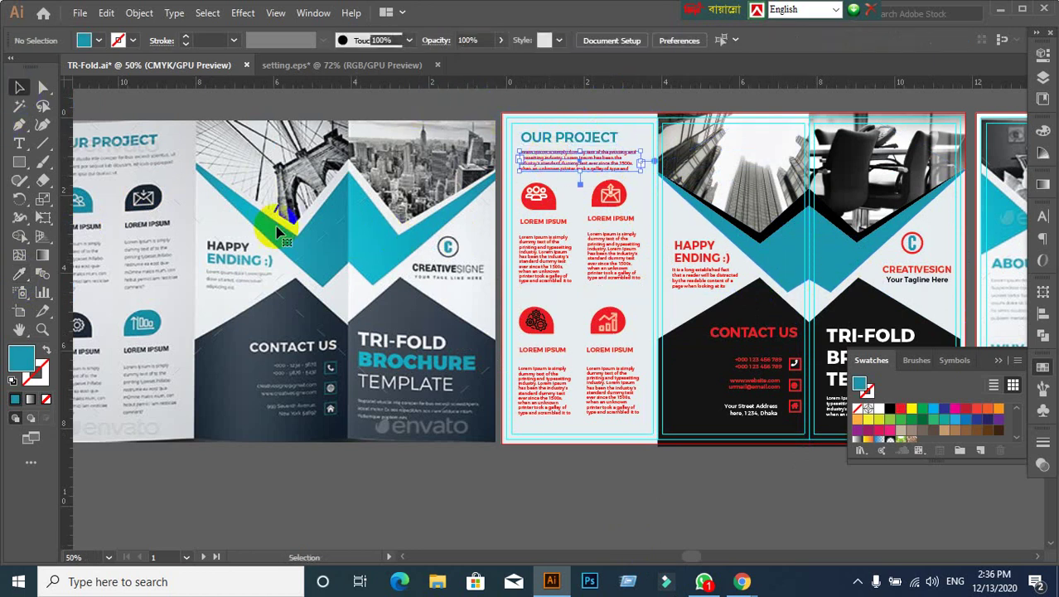
click(19, 273)
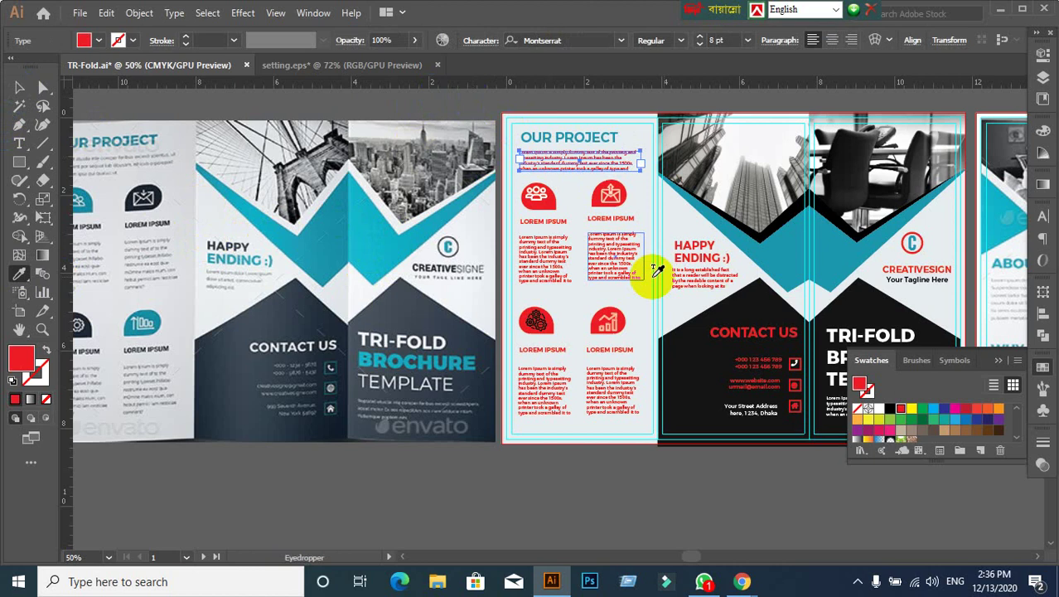
click(767, 253)
click(123, 318)
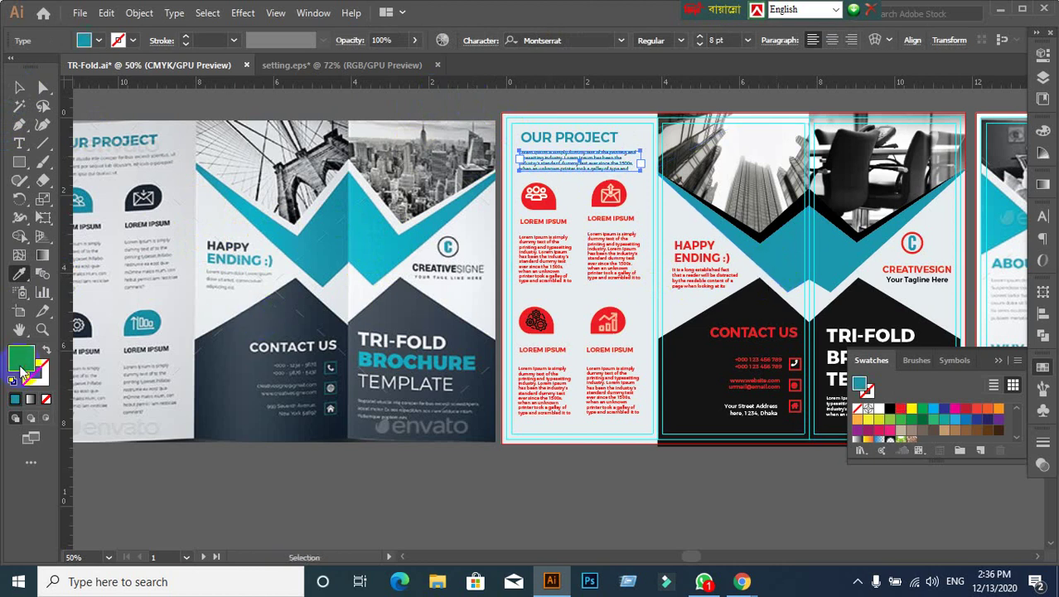
double_click(22, 358)
mouse_move(638, 338)
mouse_down()
mouse_move(571, 356)
mouse_move(563, 348)
mouse_up()
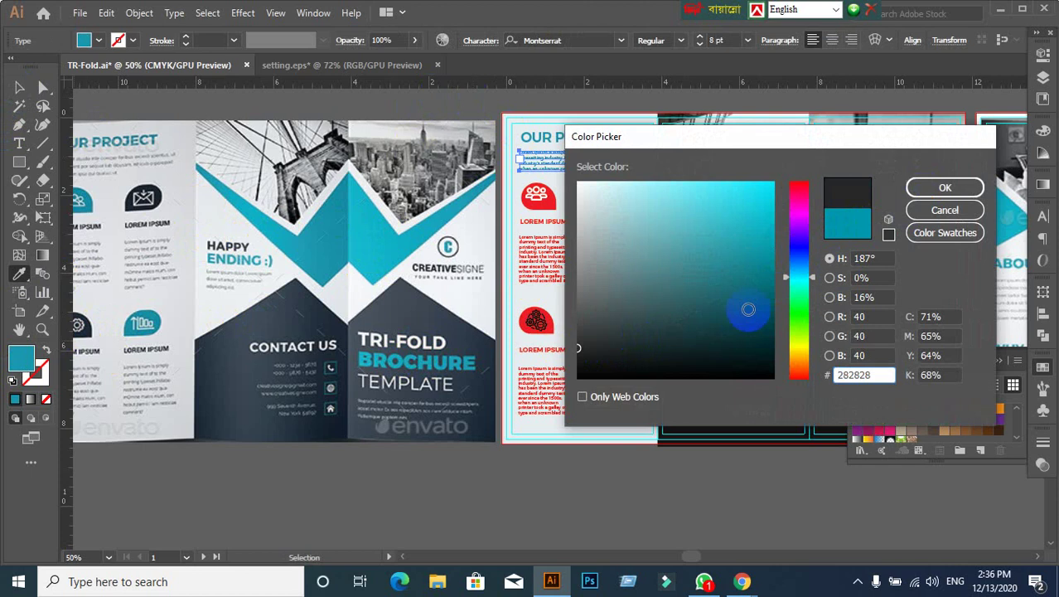
click(580, 349)
drag(580, 349, 543, 342)
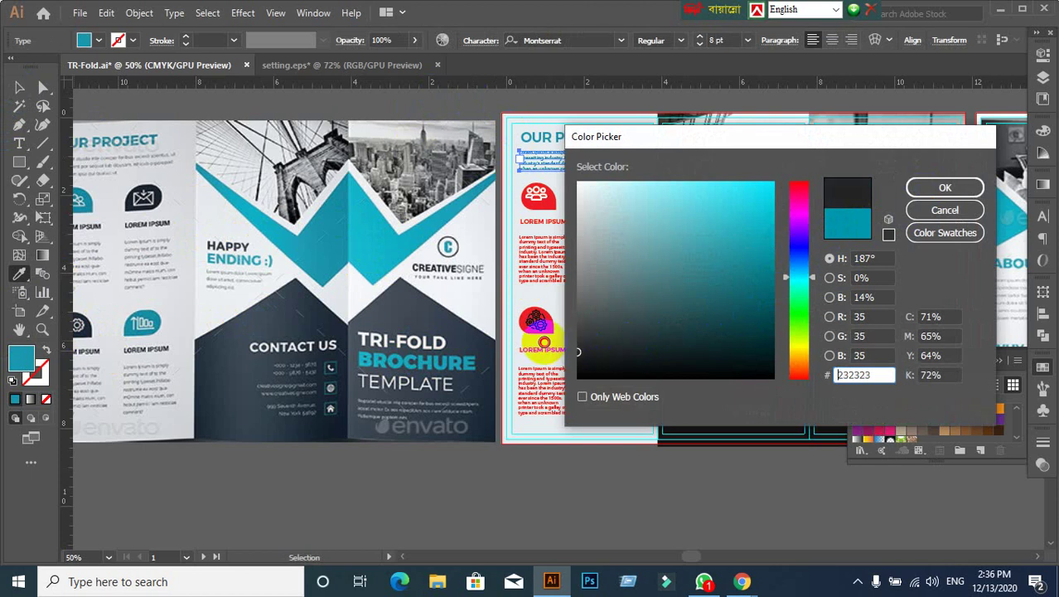
click(945, 186)
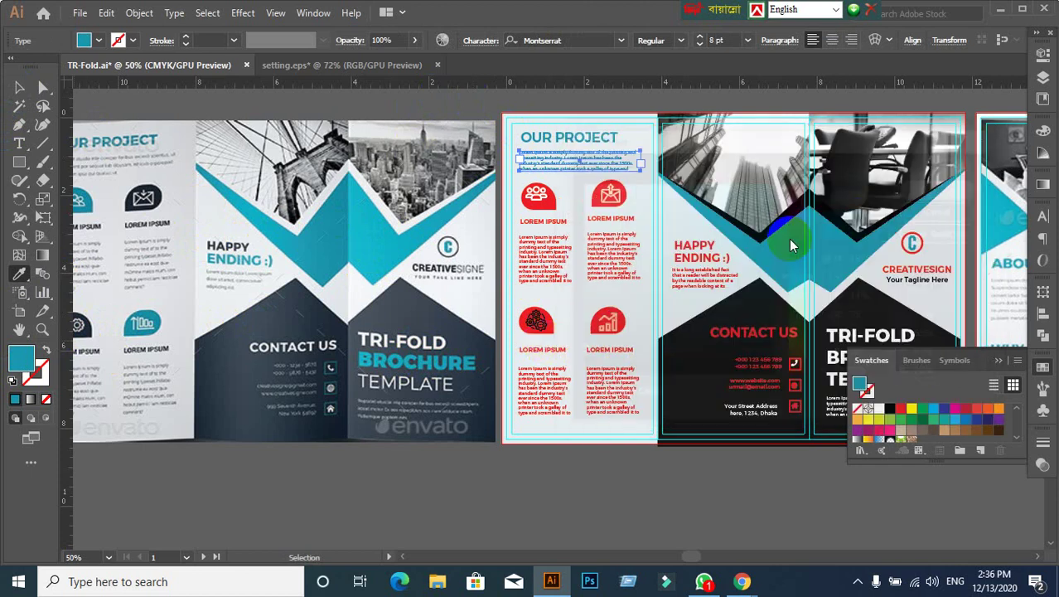
click(19, 87)
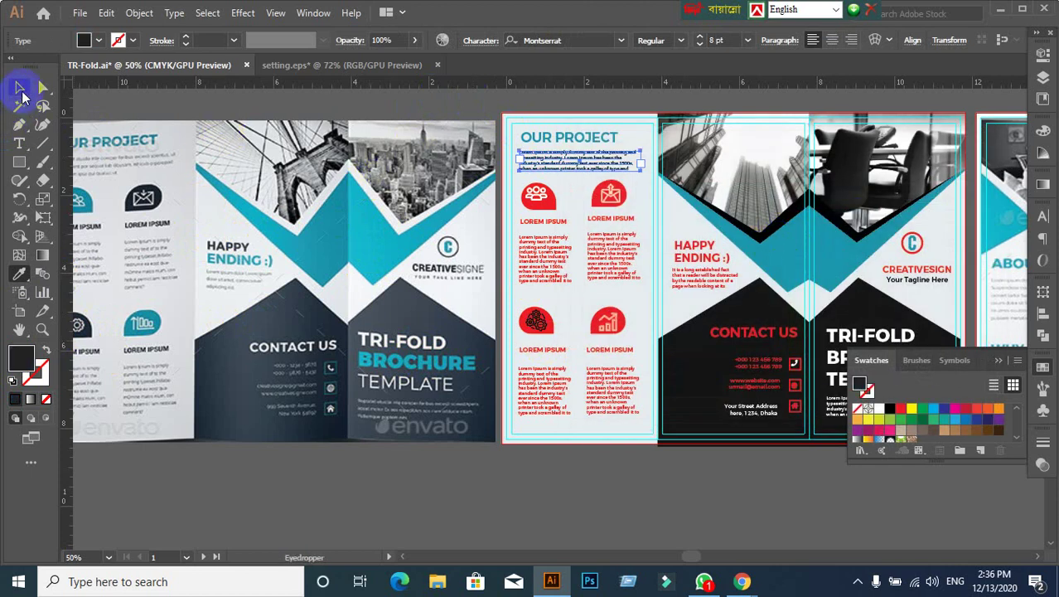
click(448, 113)
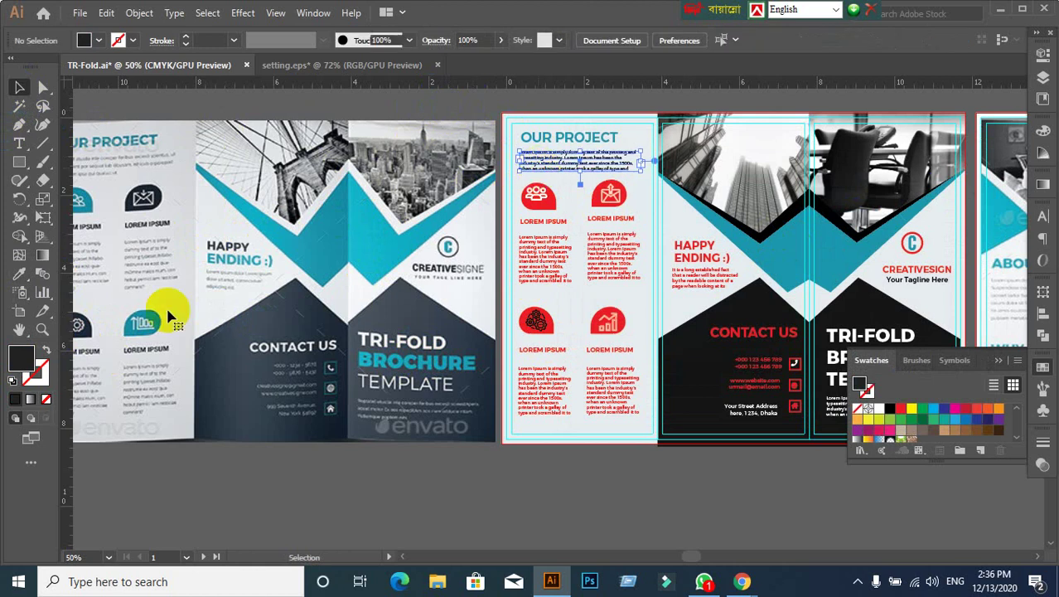
Step: Set the OUR PROJECT paragraph fill to dark grey #3d3d3d
click(1043, 217)
click(1043, 217)
scroll(599, 147, up, 3)
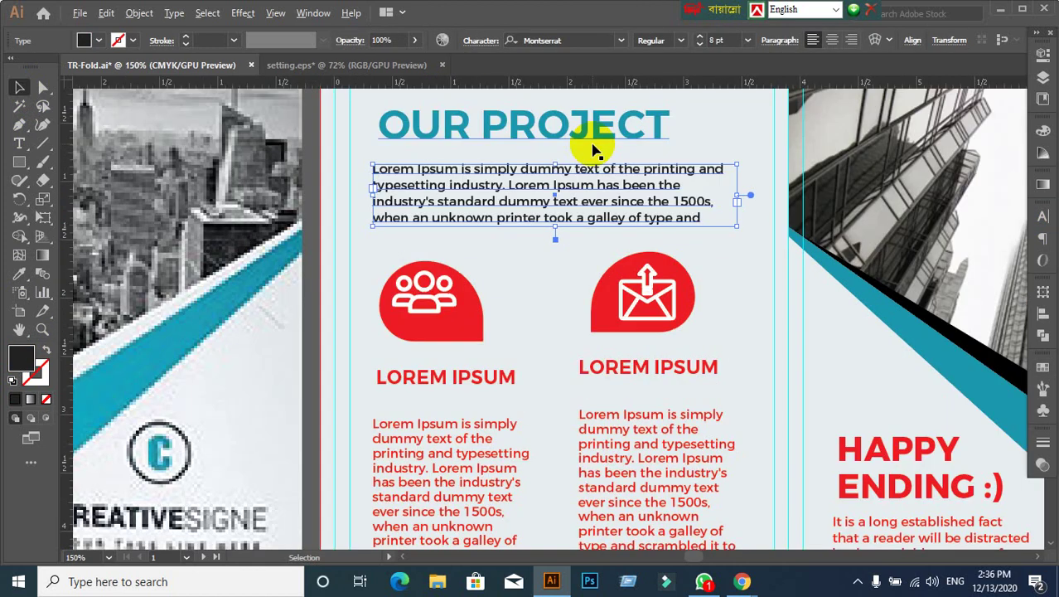
click(32, 361)
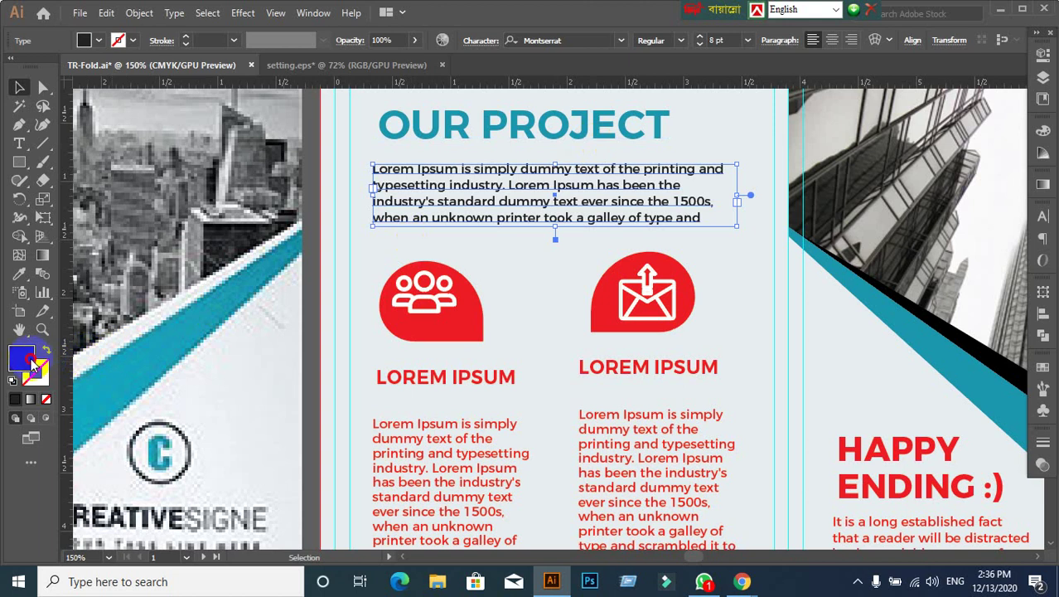
double_click(32, 361)
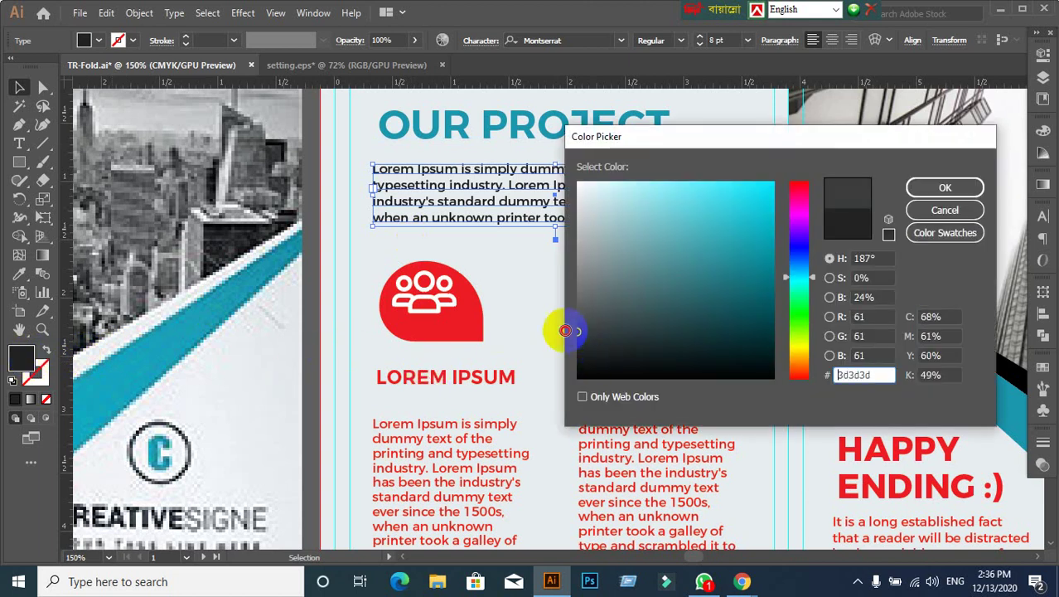
click(945, 187)
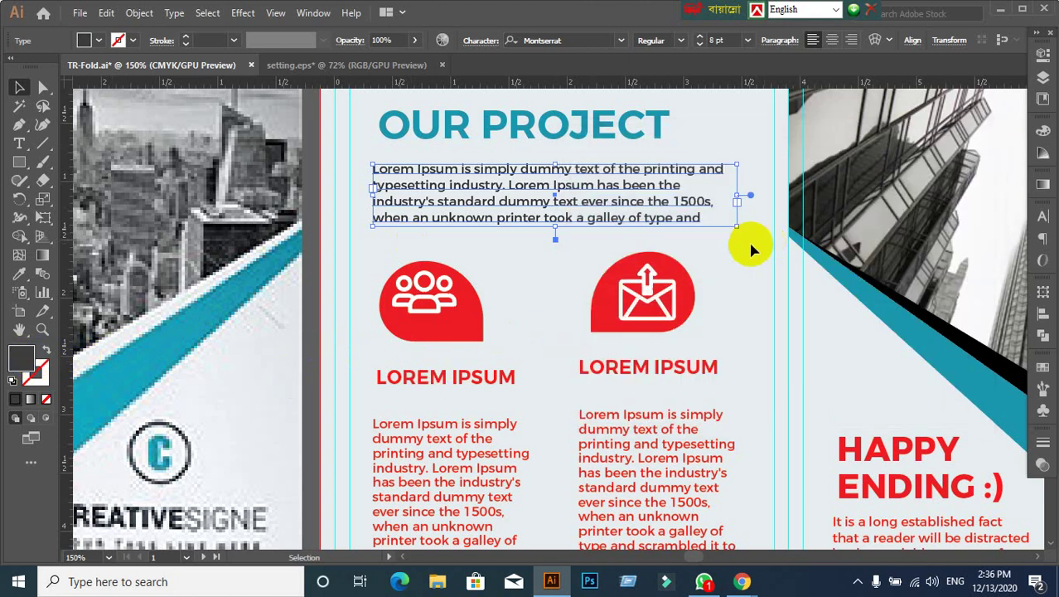
Step: Bring the LOREM IPSUM headings into view and select the first one
scroll(618, 249, down, 1)
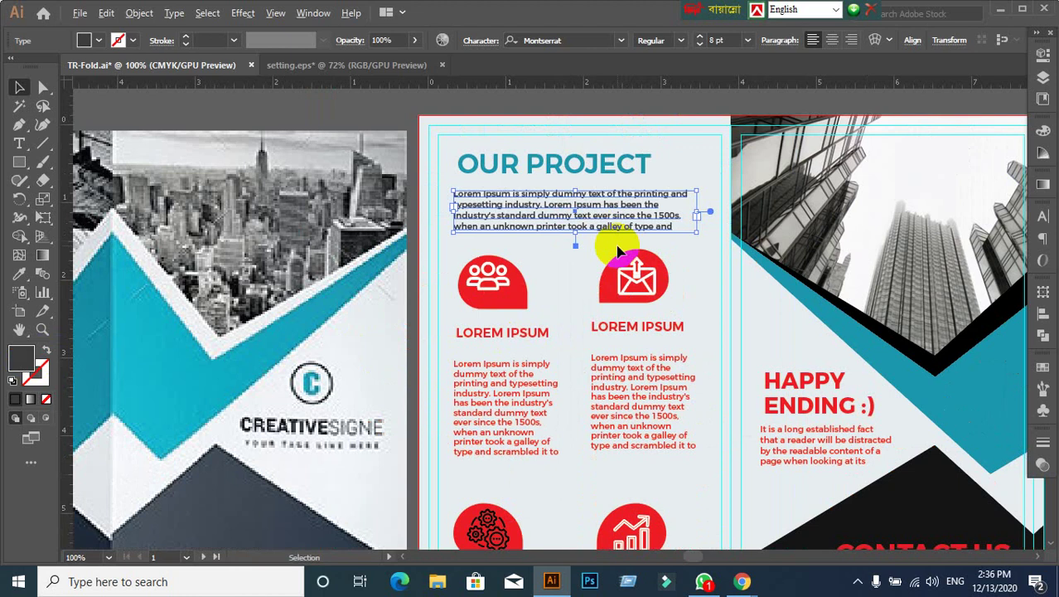
scroll(617, 249, down, 2)
scroll(613, 274, down, 1)
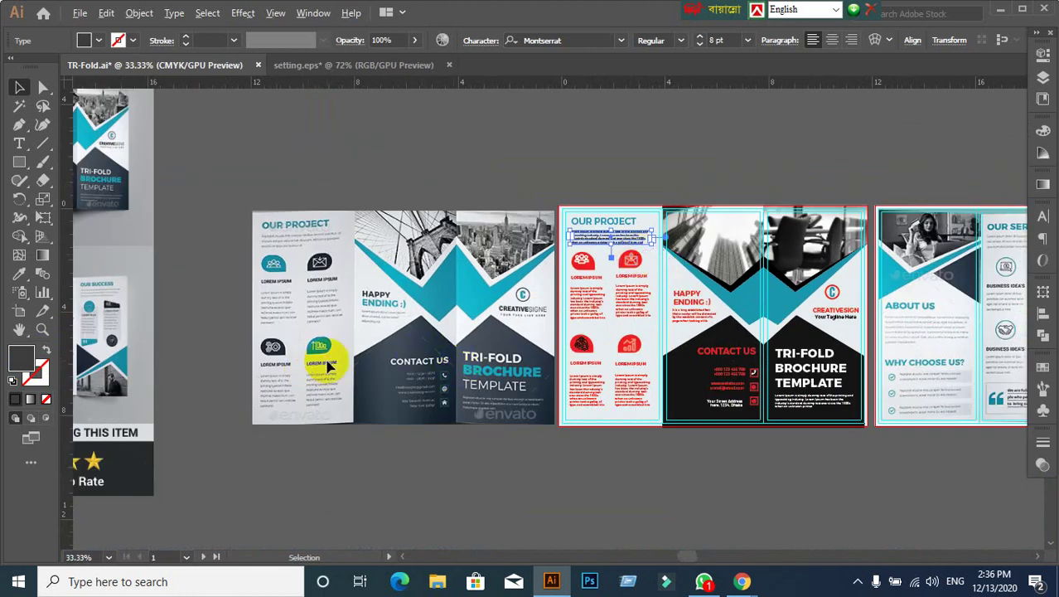
scroll(329, 365, up, 2)
scroll(560, 348, right, 3)
scroll(539, 365, up, 1)
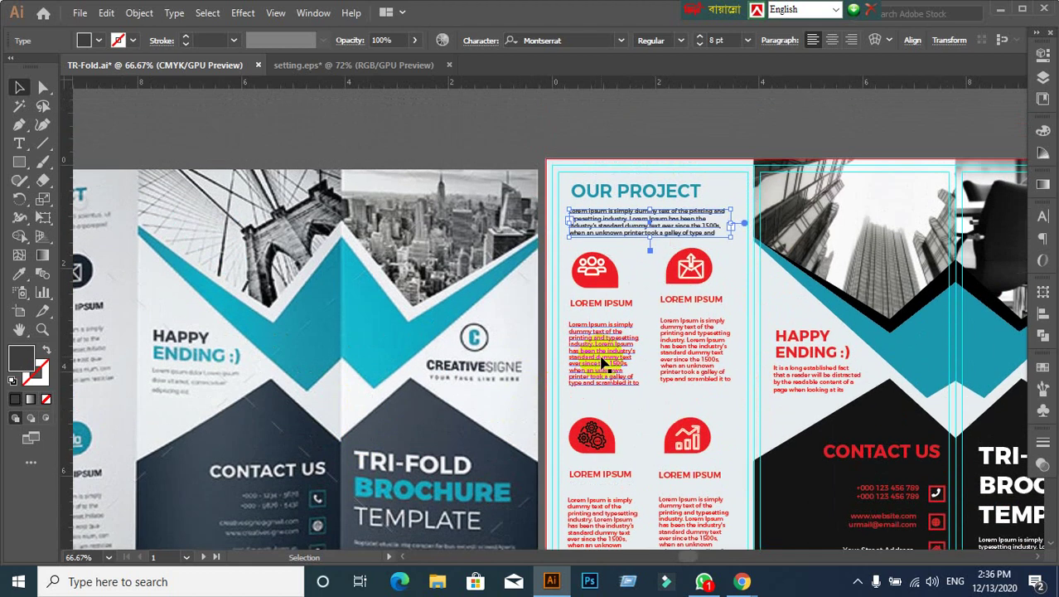
scroll(603, 363, up, 1)
scroll(621, 350, up, 1)
scroll(603, 331, up, 3)
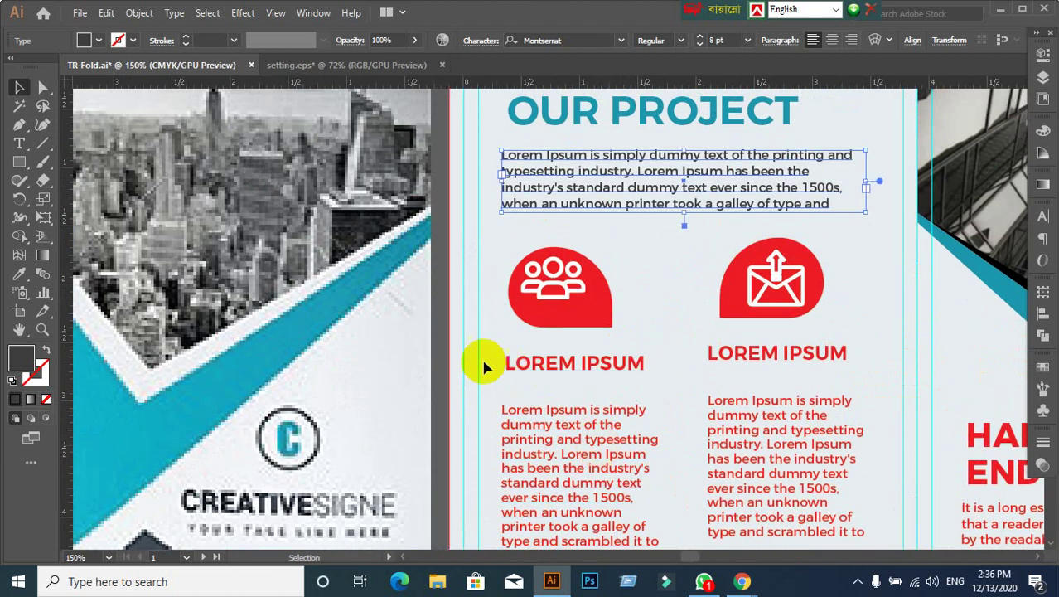
click(445, 367)
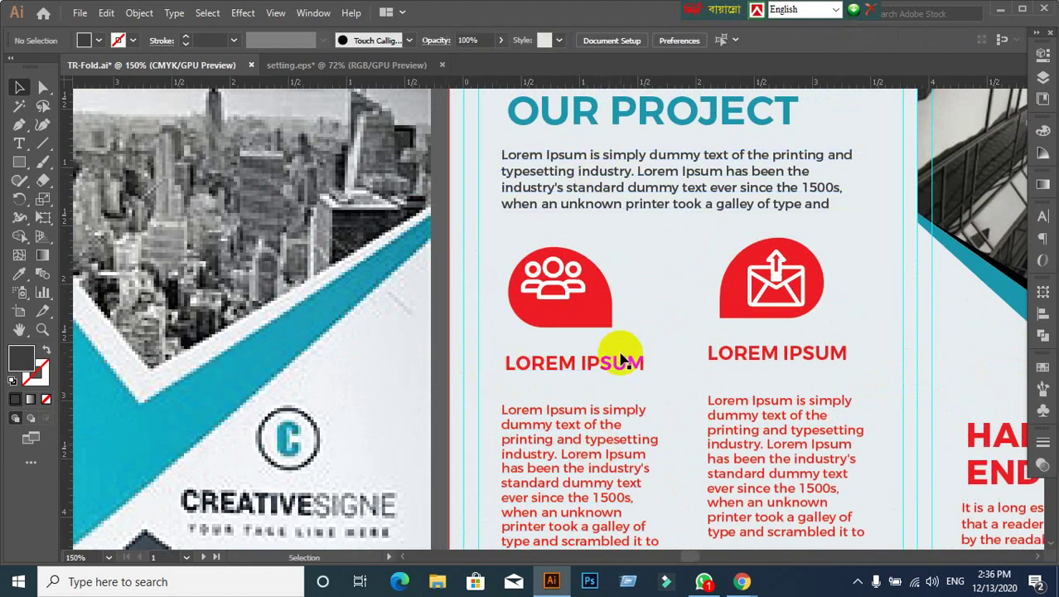
click(533, 360)
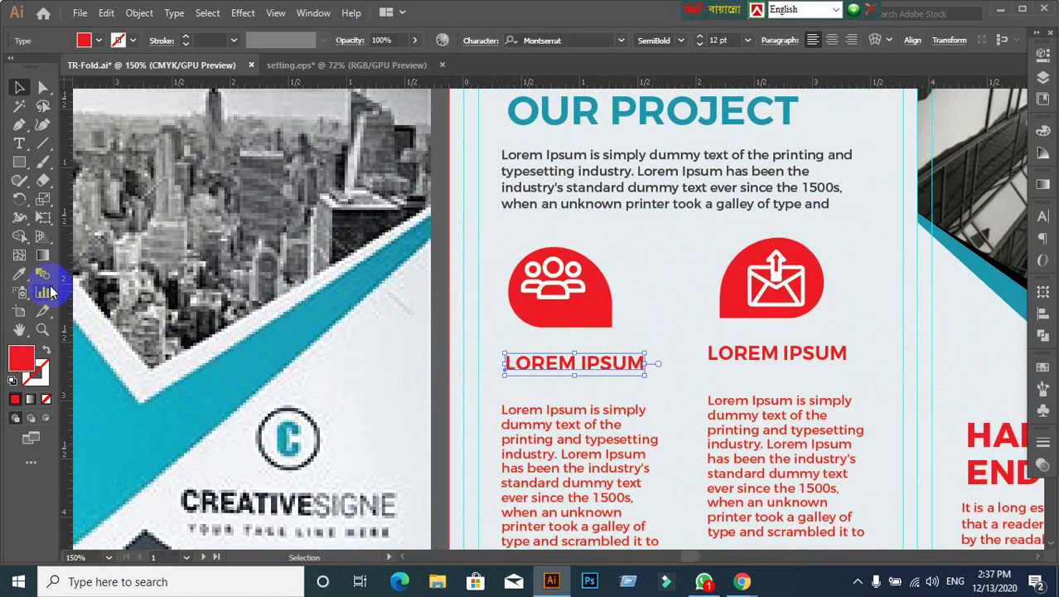
click(19, 273)
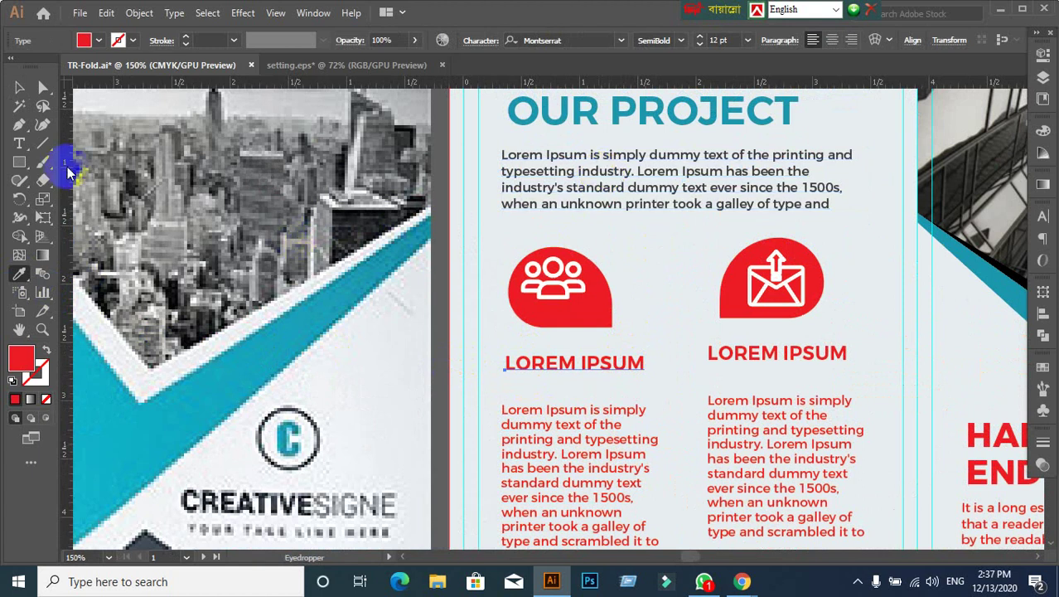
click(19, 87)
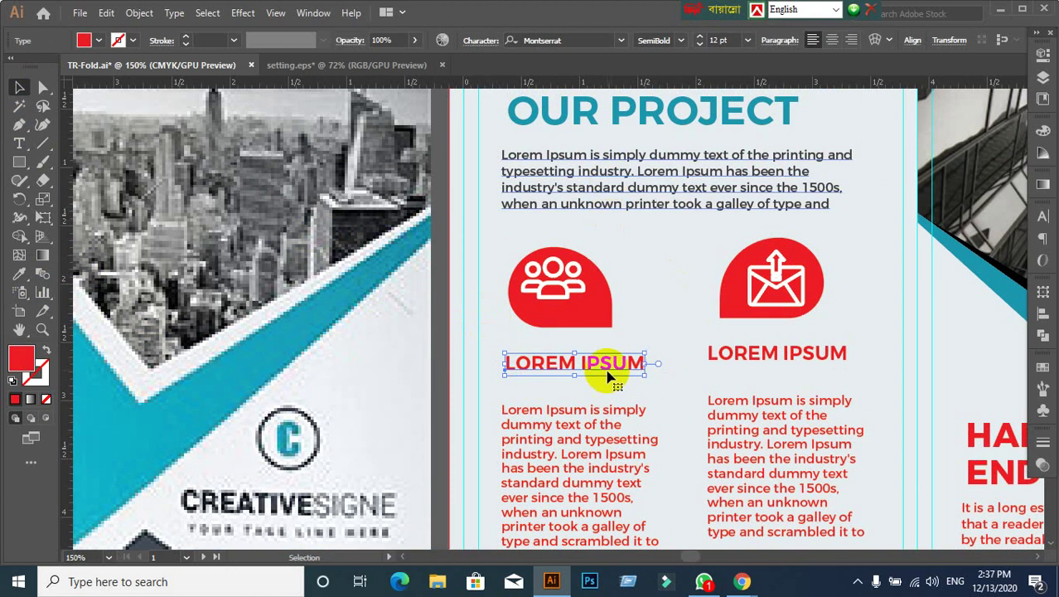
Step: Check the paragraph's grey fill value in the Color Picker
click(572, 192)
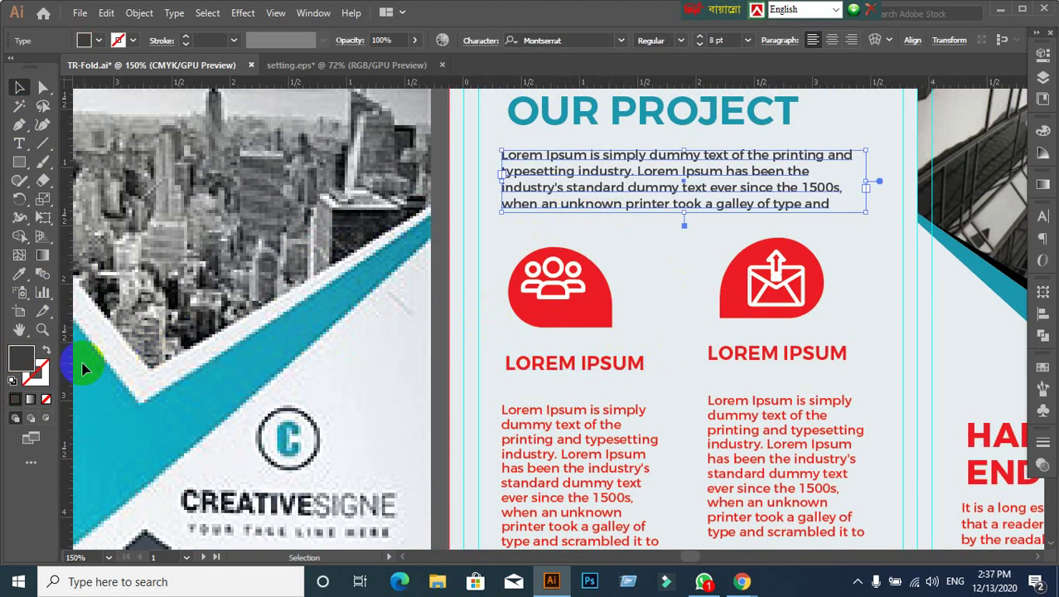
click(33, 362)
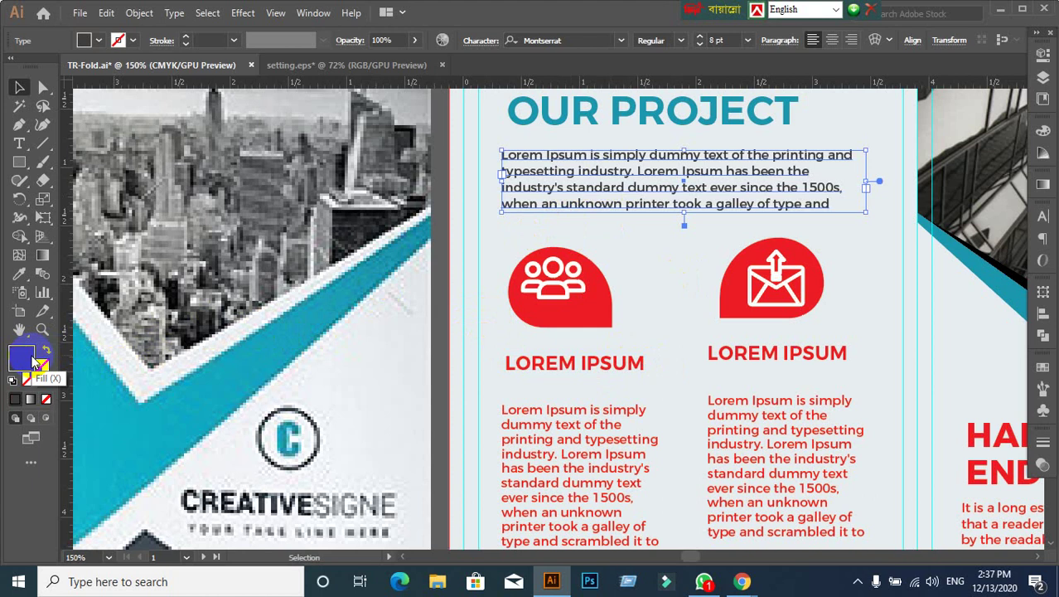
double_click(33, 362)
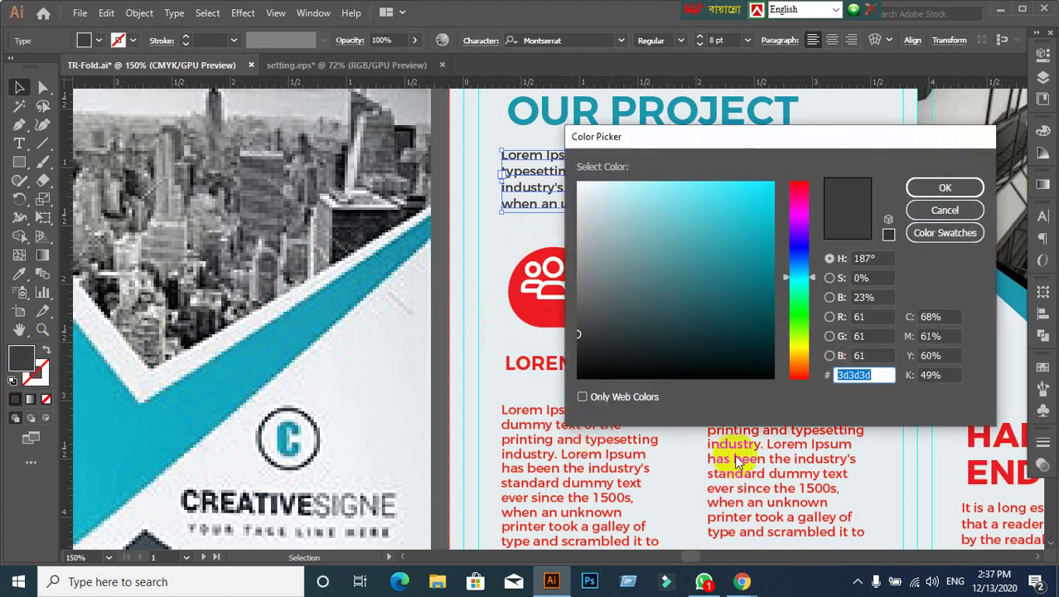
click(944, 188)
Step: Shift-select all four LOREM IPSUM headings and fill them with #3d3d3d
click(597, 359)
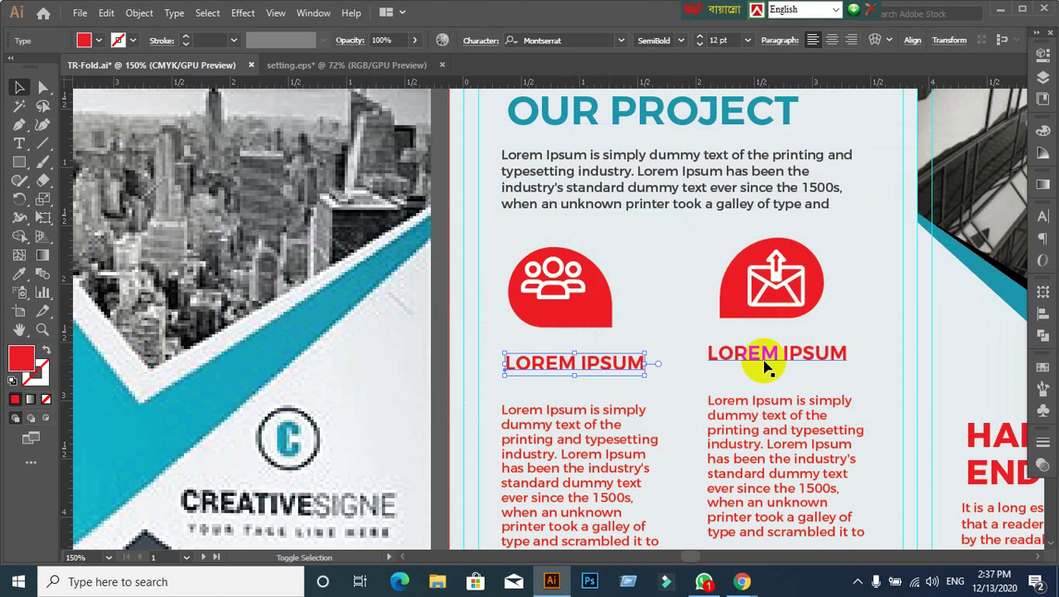
shift+click(766, 356)
scroll(763, 360, down, 5)
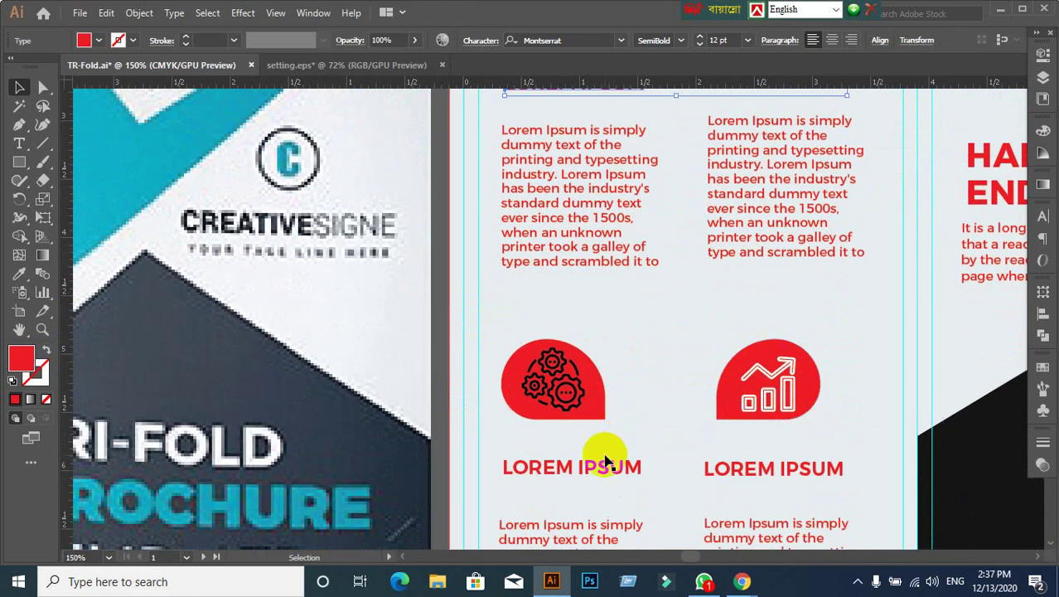
shift+click(604, 466)
shift+click(780, 477)
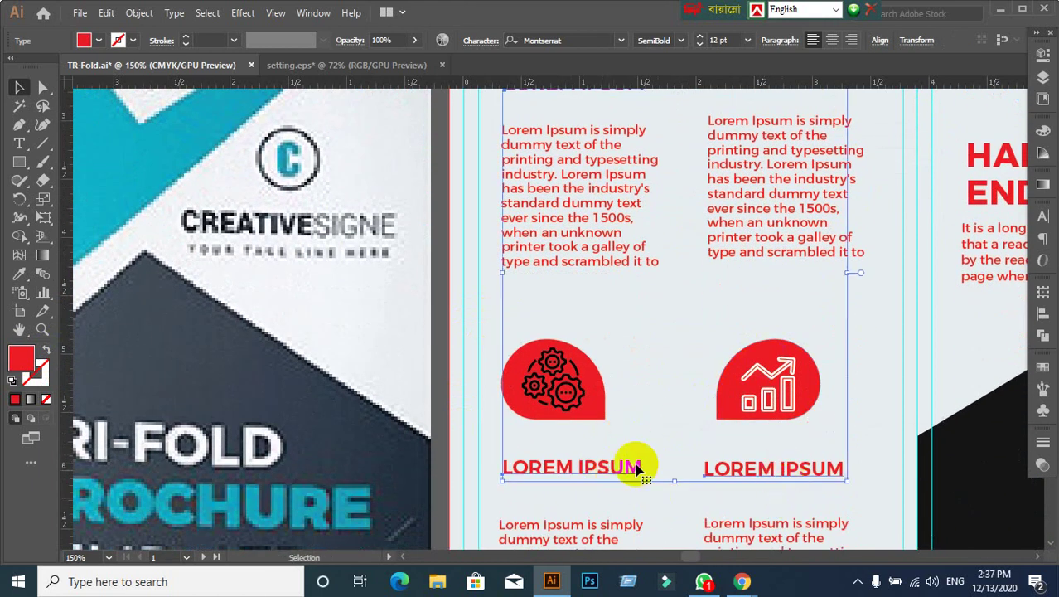
double_click(25, 356)
text(3d3d3d)
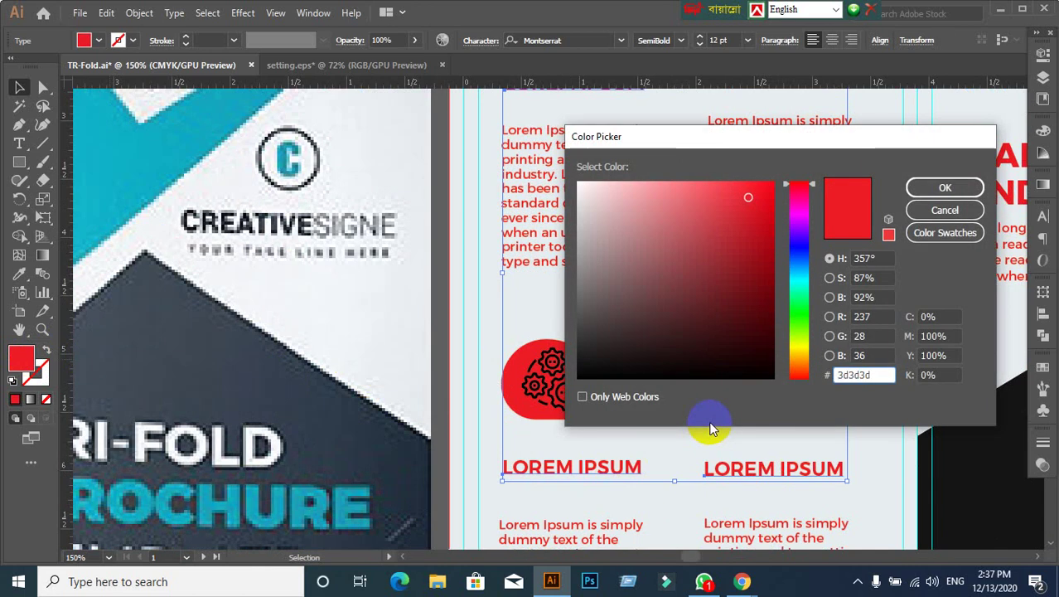
key(Return)
scroll(710, 429, down, 2)
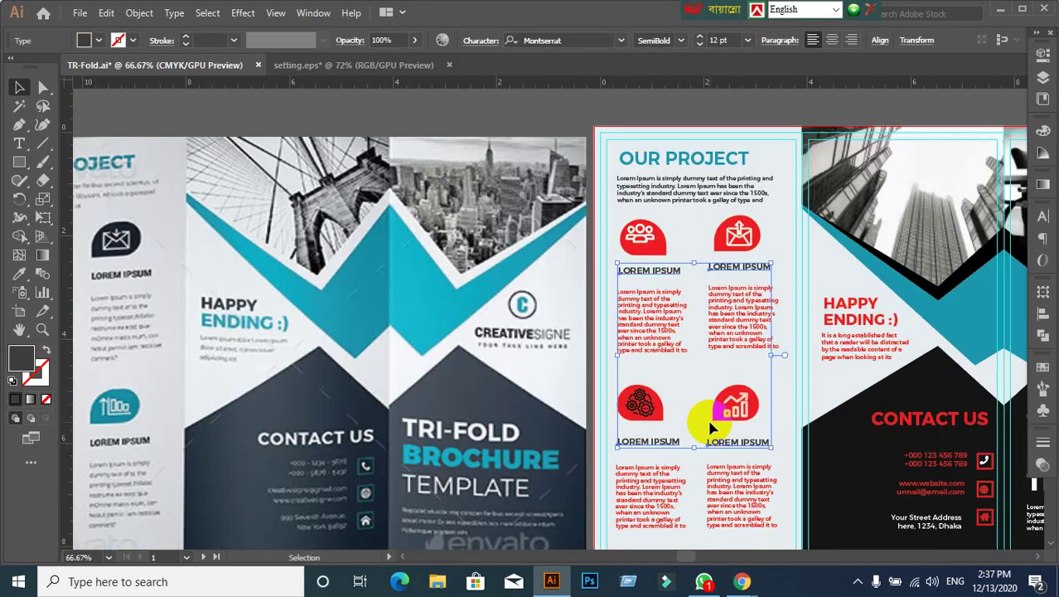
Step: Compare character settings of the OUR PROJECT paragraph and the LOREM IPSUM body text
click(645, 91)
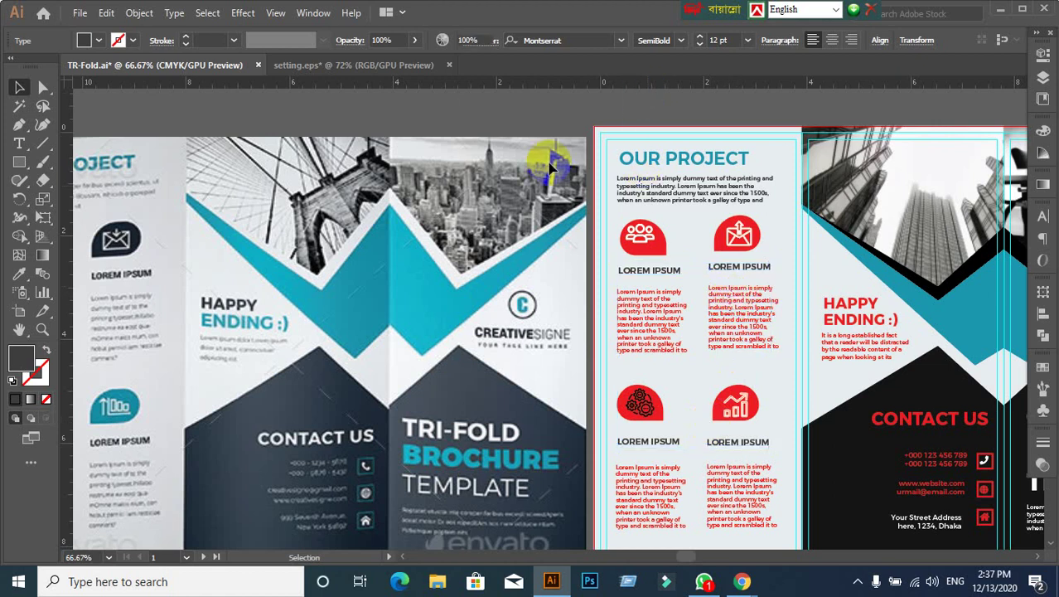
click(651, 193)
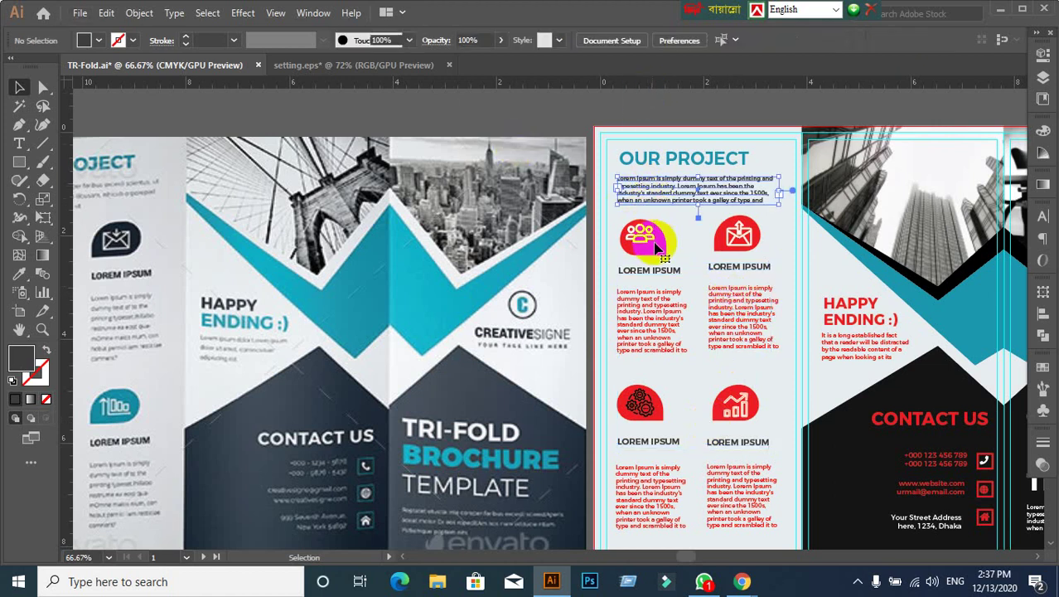
click(1043, 218)
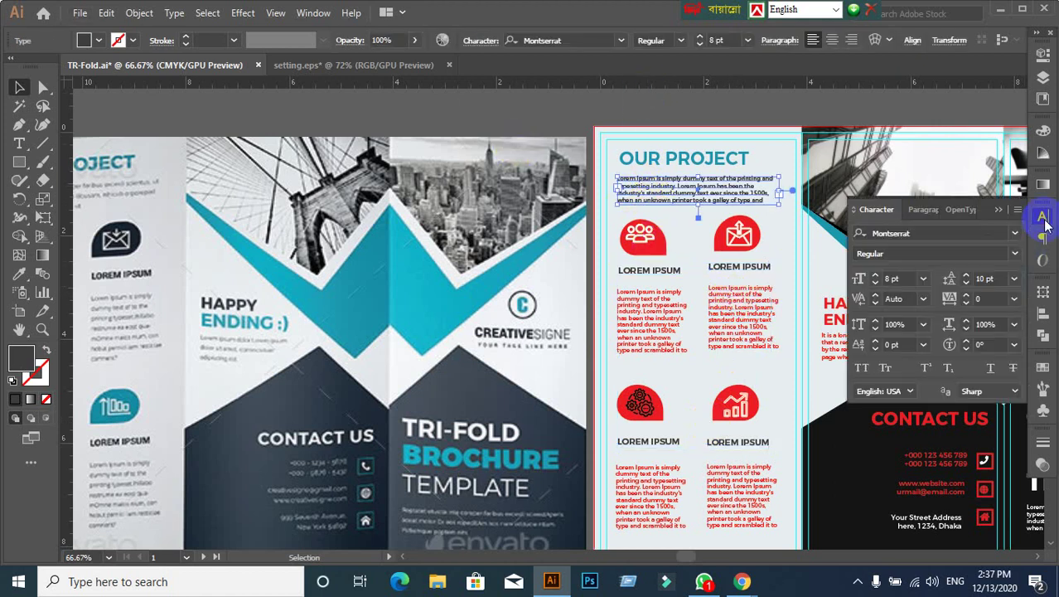
click(1042, 218)
click(686, 319)
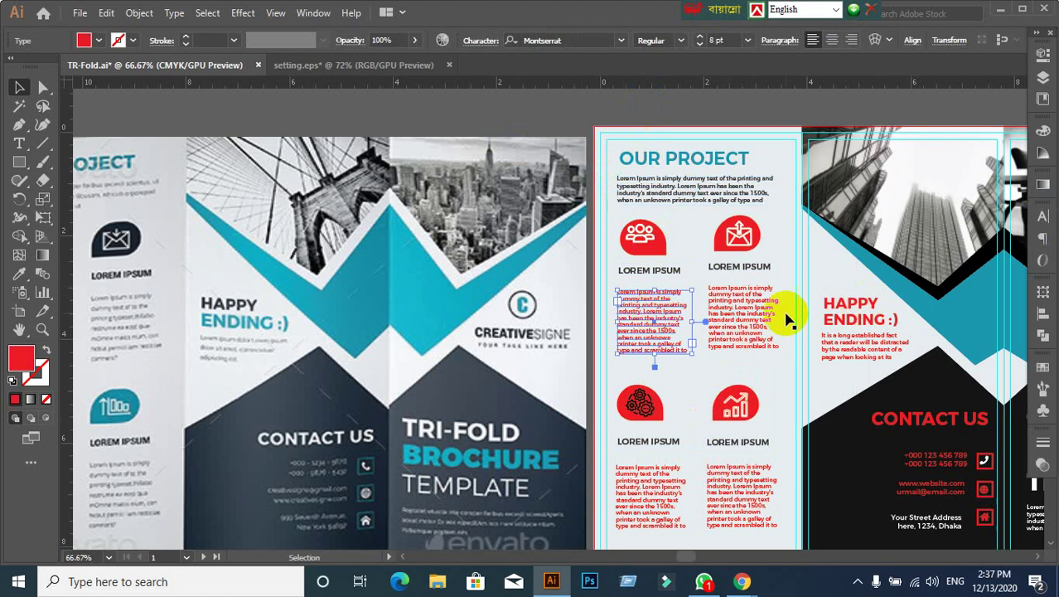
click(1044, 217)
click(1045, 217)
click(625, 178)
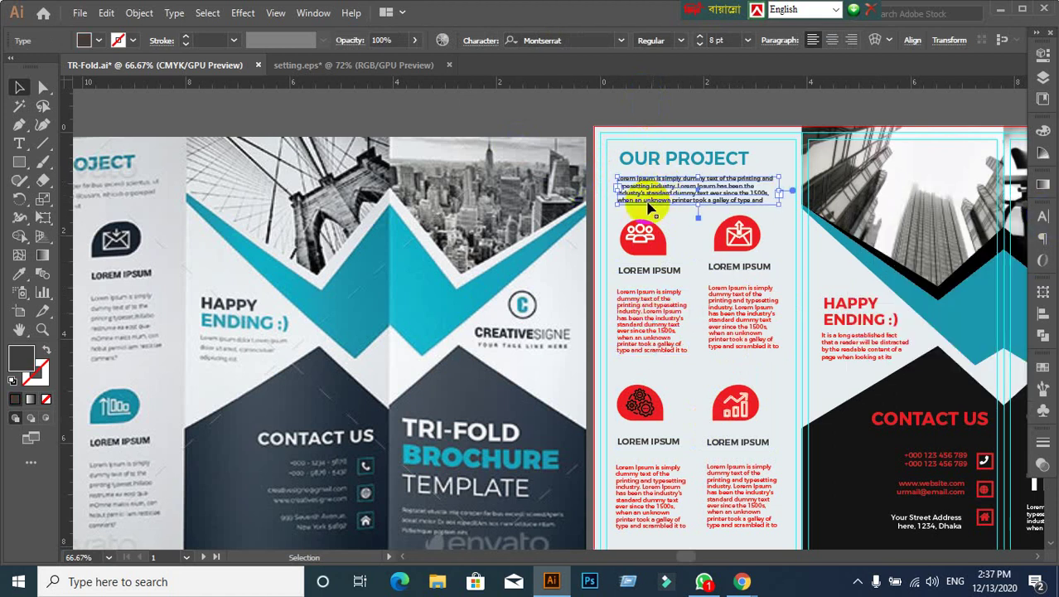
click(663, 271)
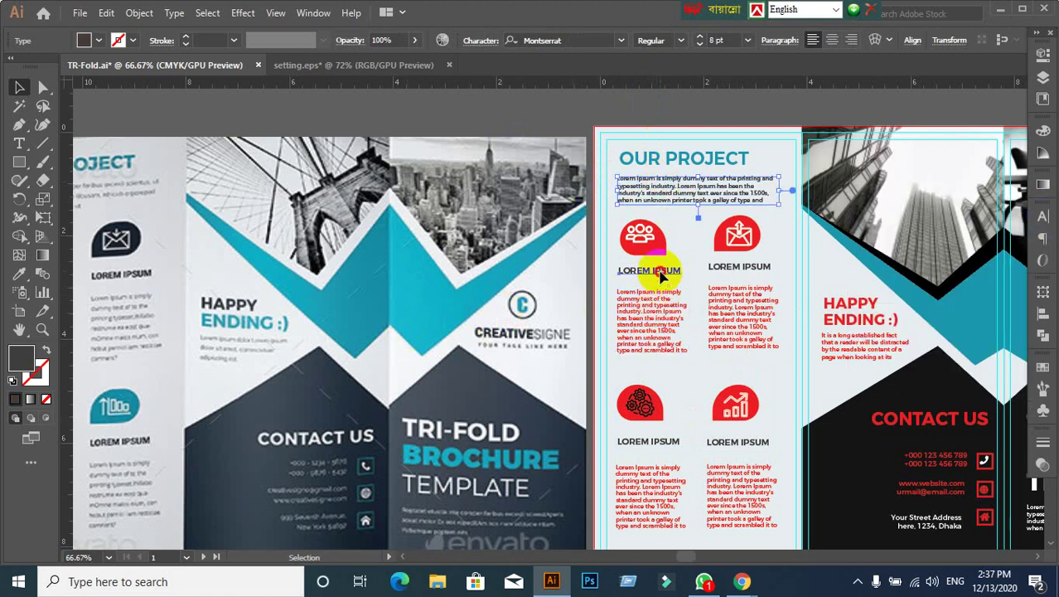
shift+click(737, 272)
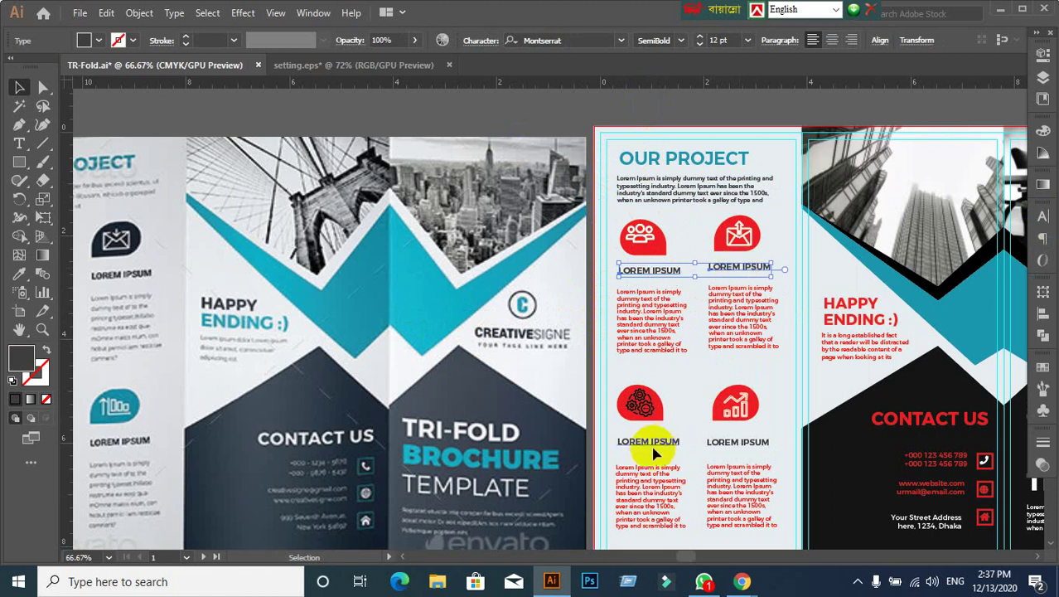
click(551, 114)
Step: Try copying the top paragraph's style onto the four body paragraphs, then revert them to red
drag(627, 344, 745, 324)
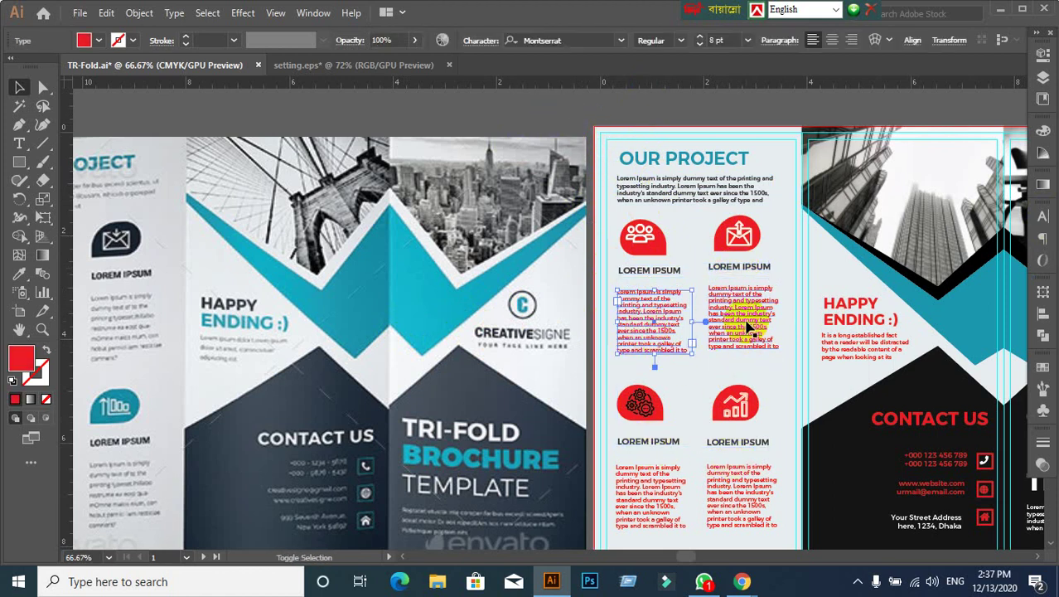
shift+click(636, 503)
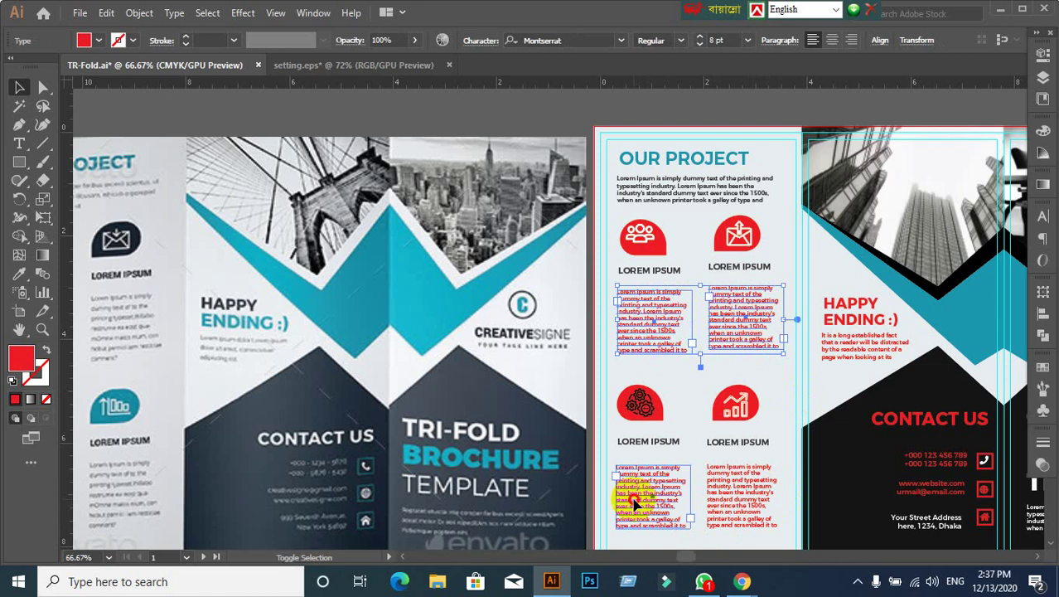
shift+click(727, 509)
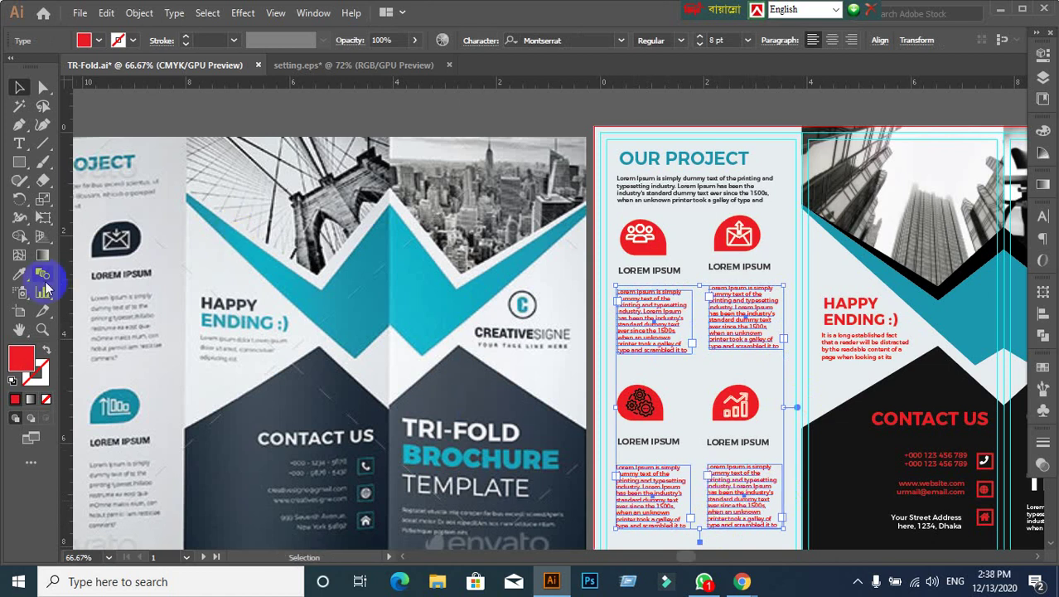
click(22, 276)
click(682, 178)
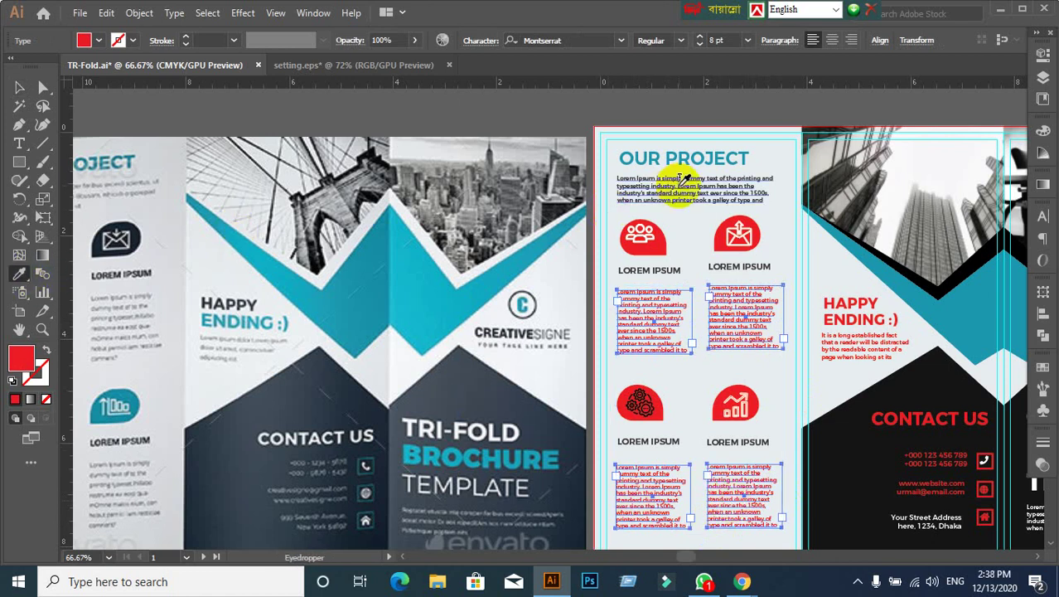
key(v)
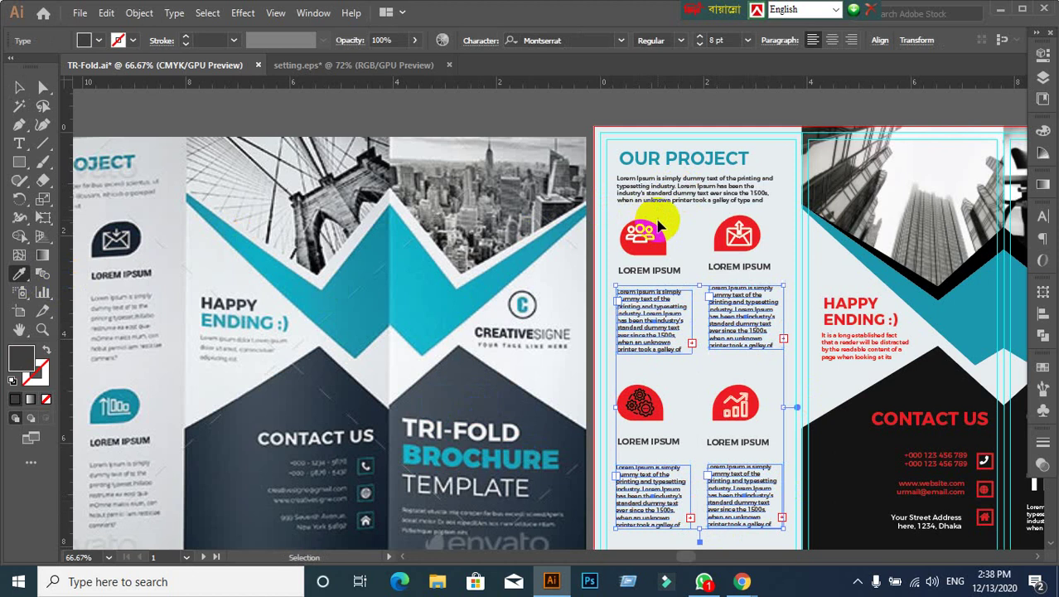
click(657, 225)
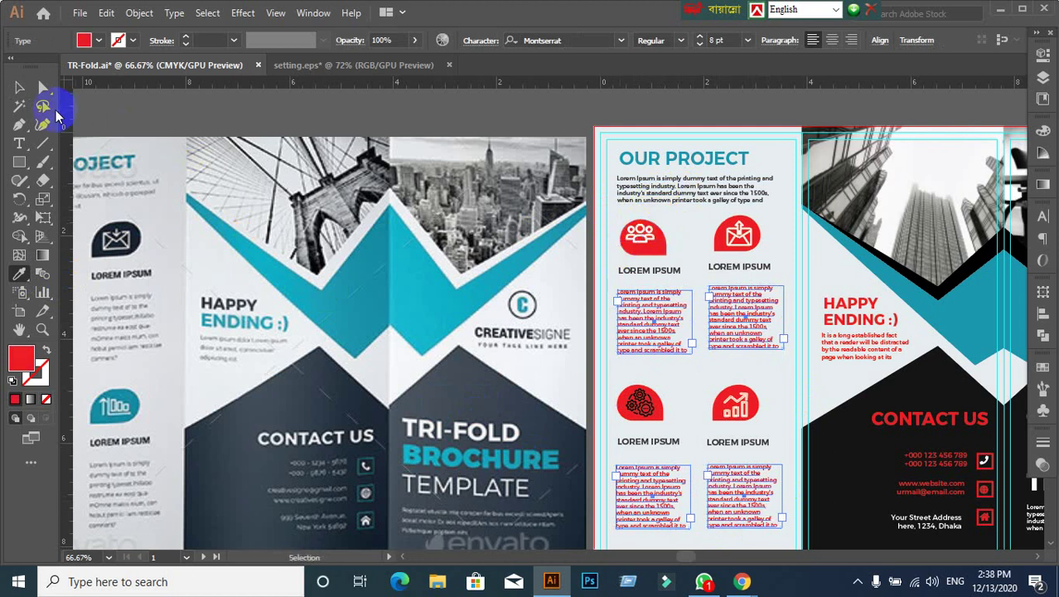
click(21, 96)
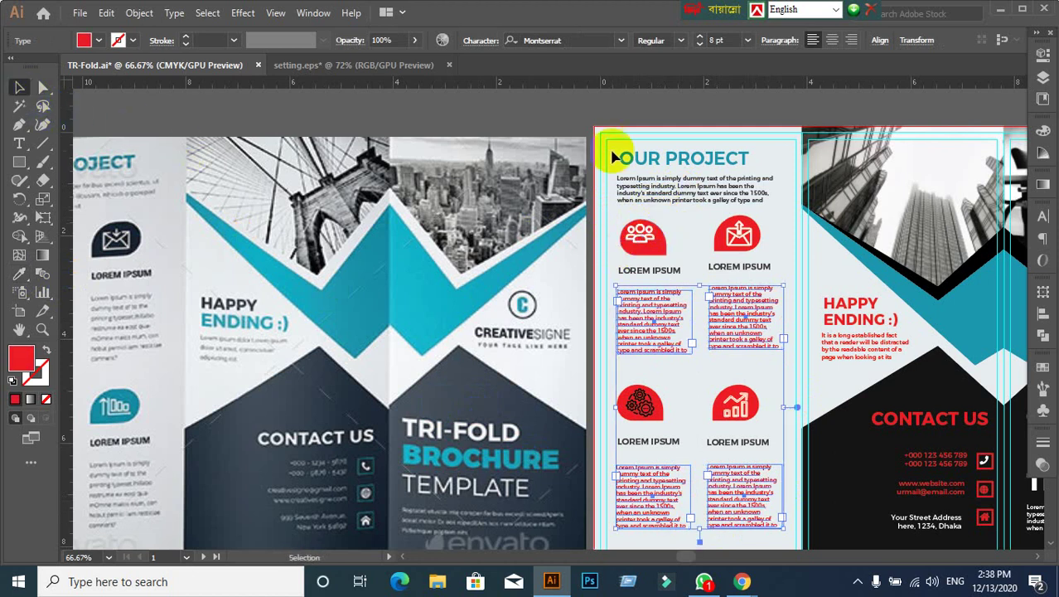
click(553, 125)
Step: Give the OUR PROJECT paragraph a dark grey #3d3d3d fill
click(651, 302)
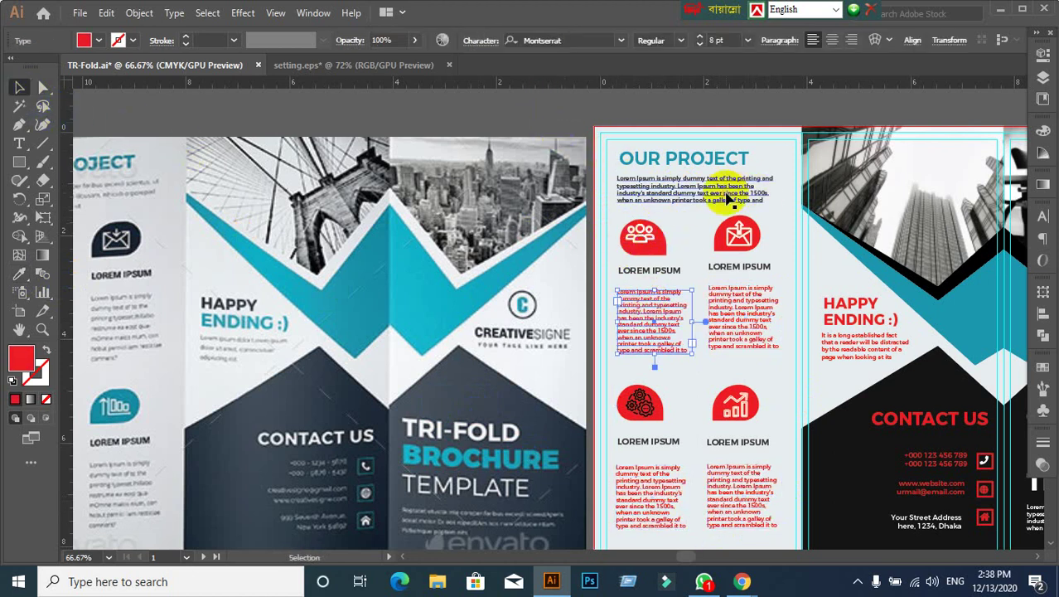
click(728, 199)
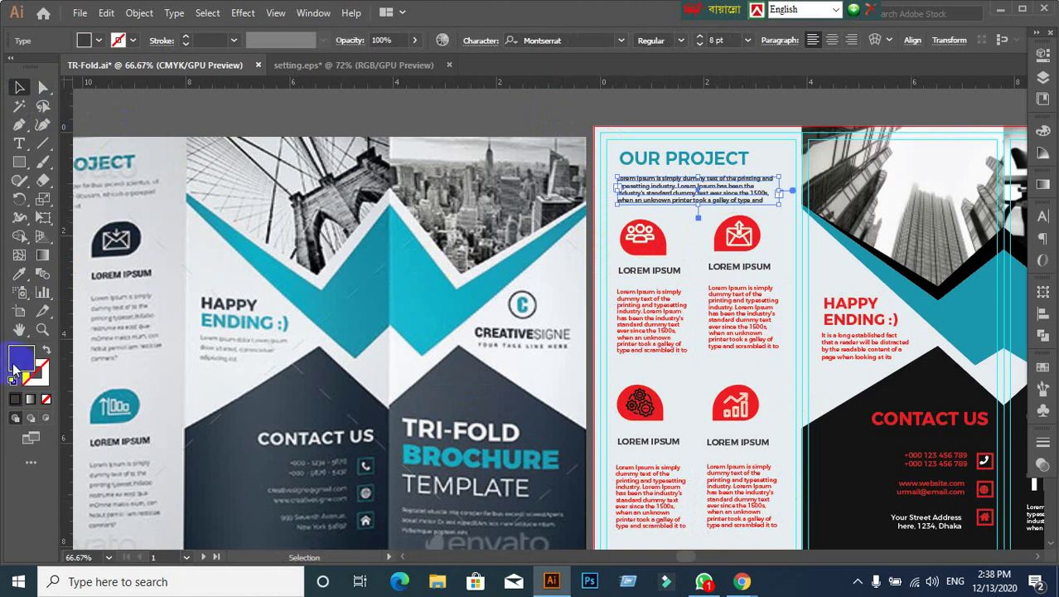
double_click(18, 362)
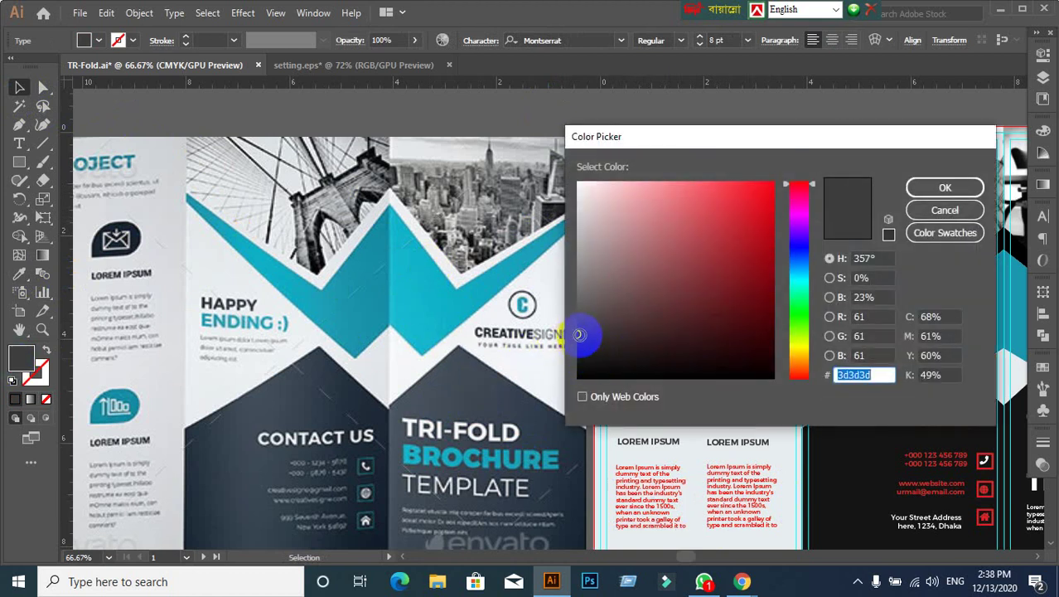
drag(579, 334, 568, 331)
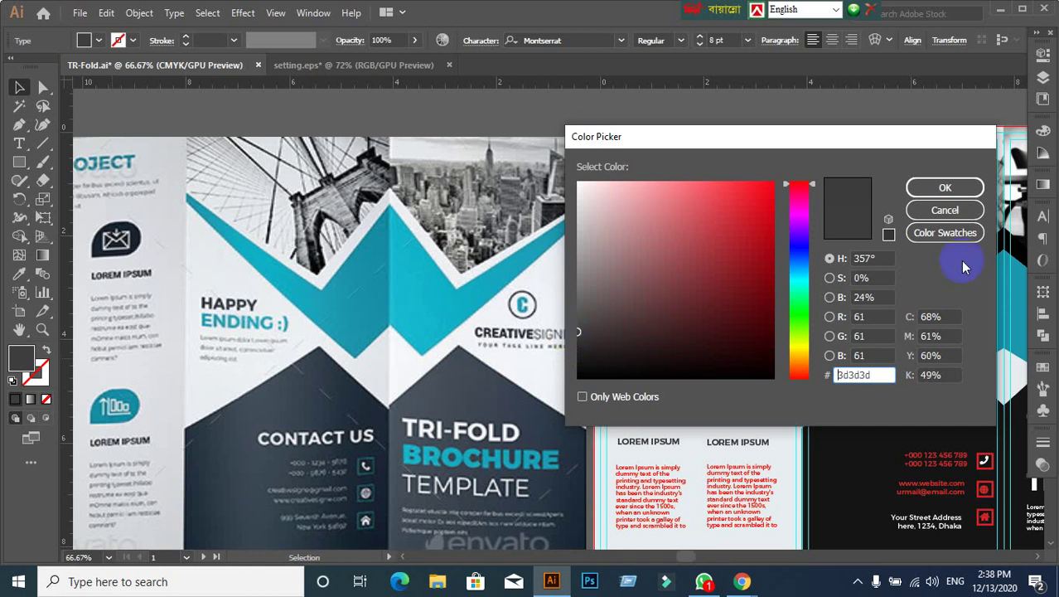
click(943, 189)
Step: Check the fill colour and frame the spread beside the reference mockup
scroll(688, 258, up, 2)
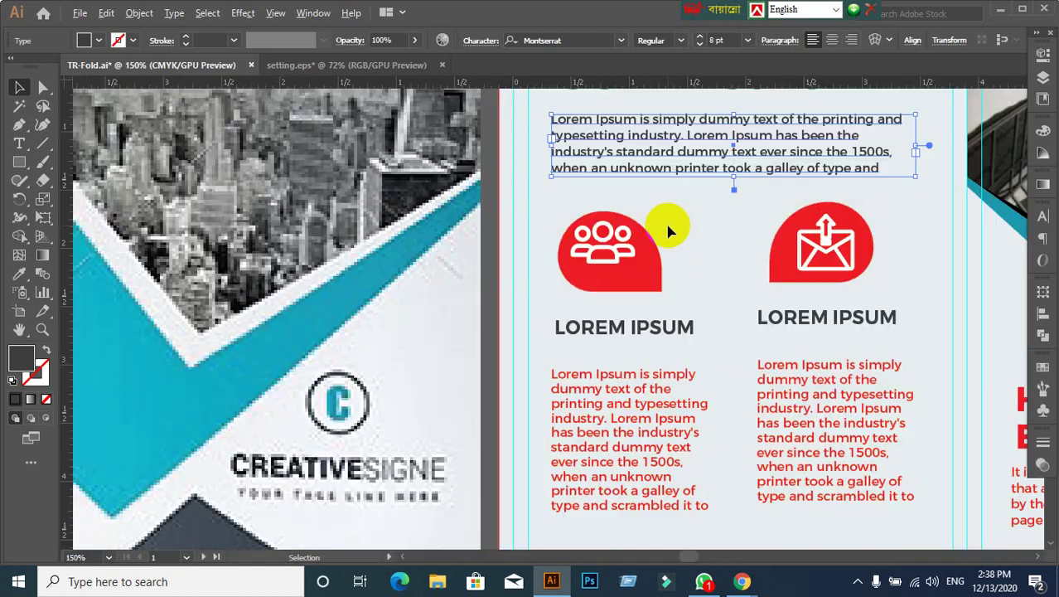
scroll(668, 218, up, 2)
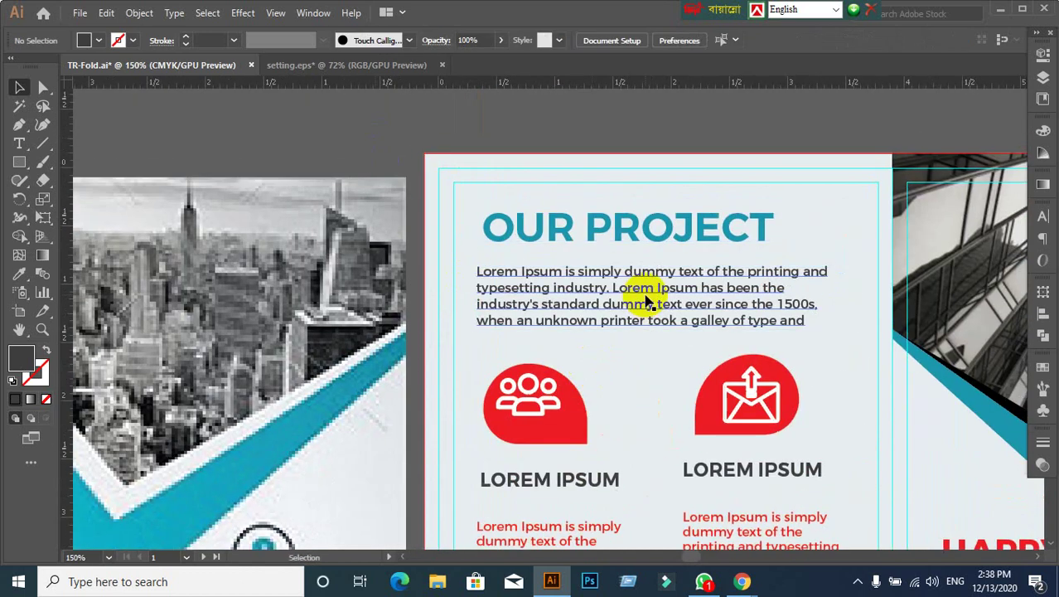
scroll(616, 315, down, 1)
drag(629, 339, 616, 228)
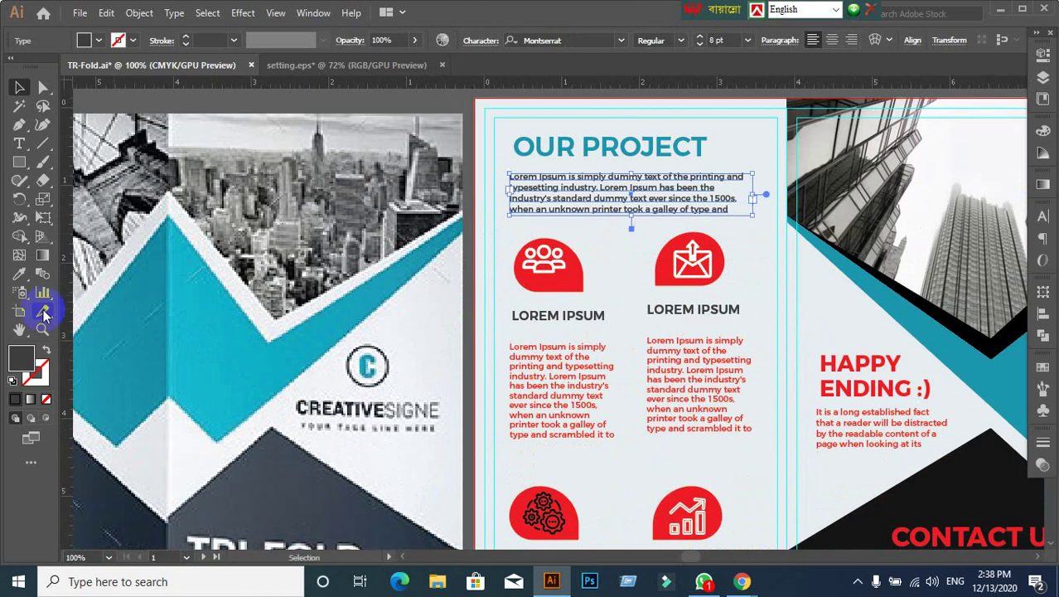
double_click(18, 352)
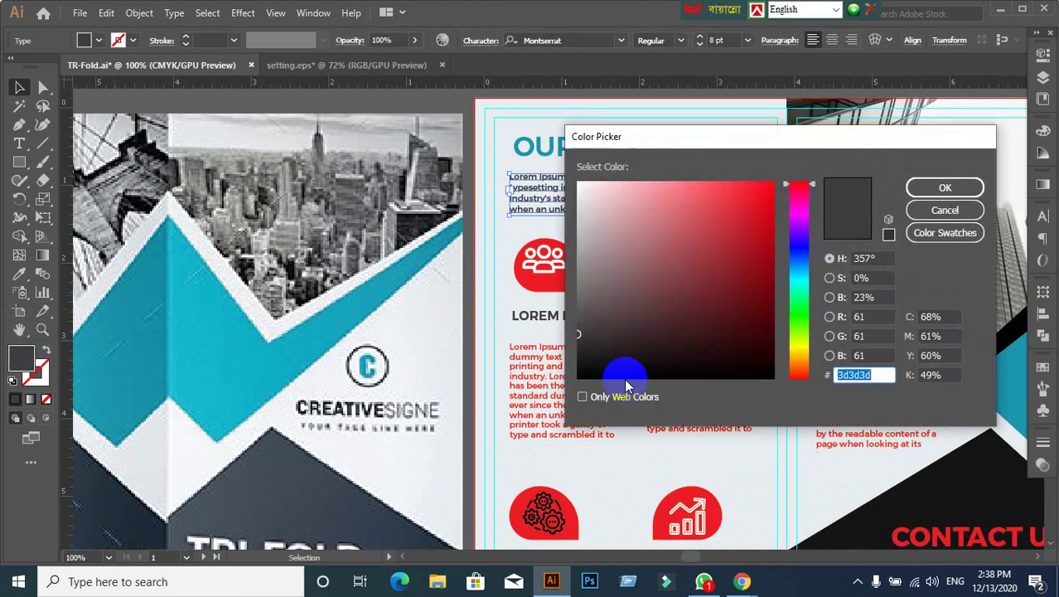
click(948, 211)
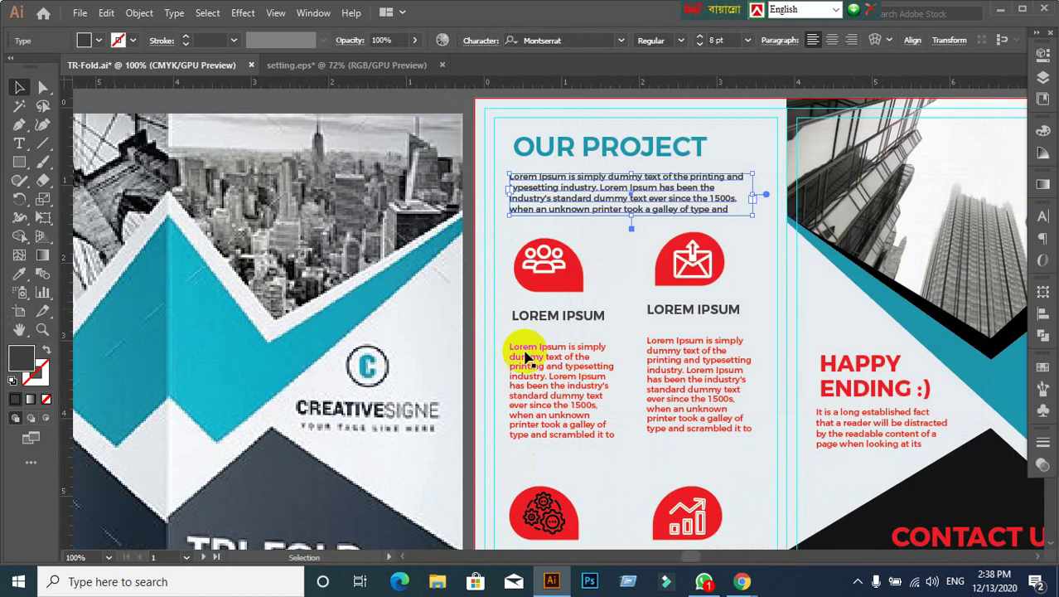
click(524, 357)
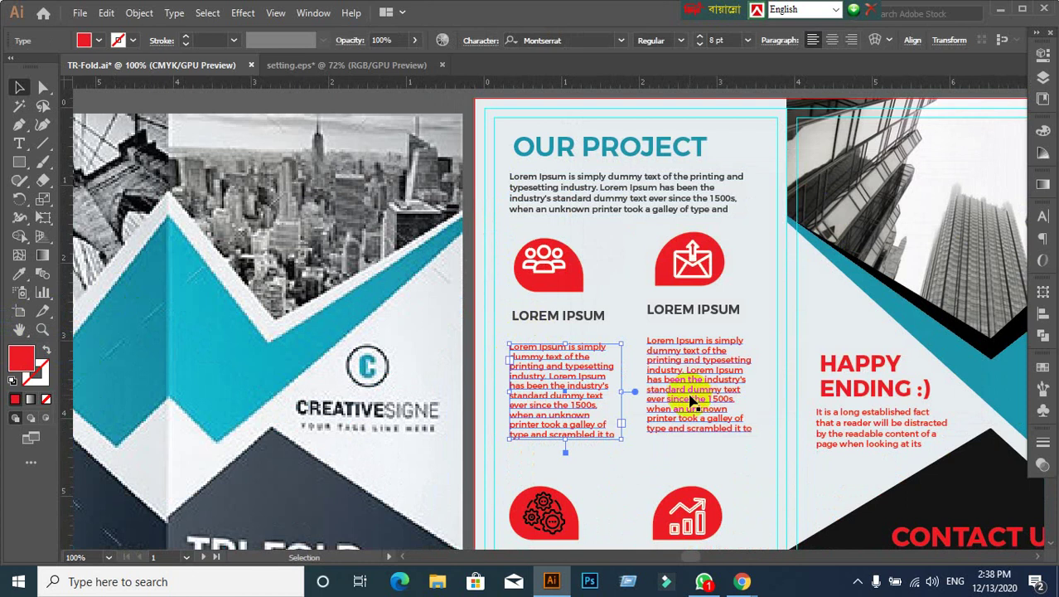
scroll(691, 400, down, 1)
drag(686, 403, 670, 315)
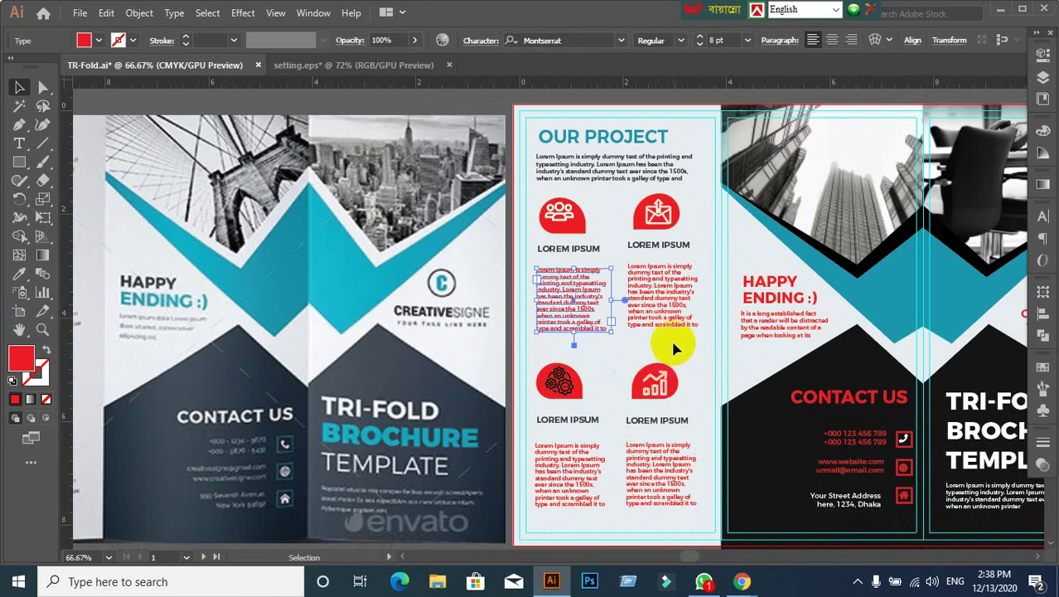
Step: Sample the teal chevron onto the OUR PROJECT paragraph, then refill it dark grey #333333
click(617, 170)
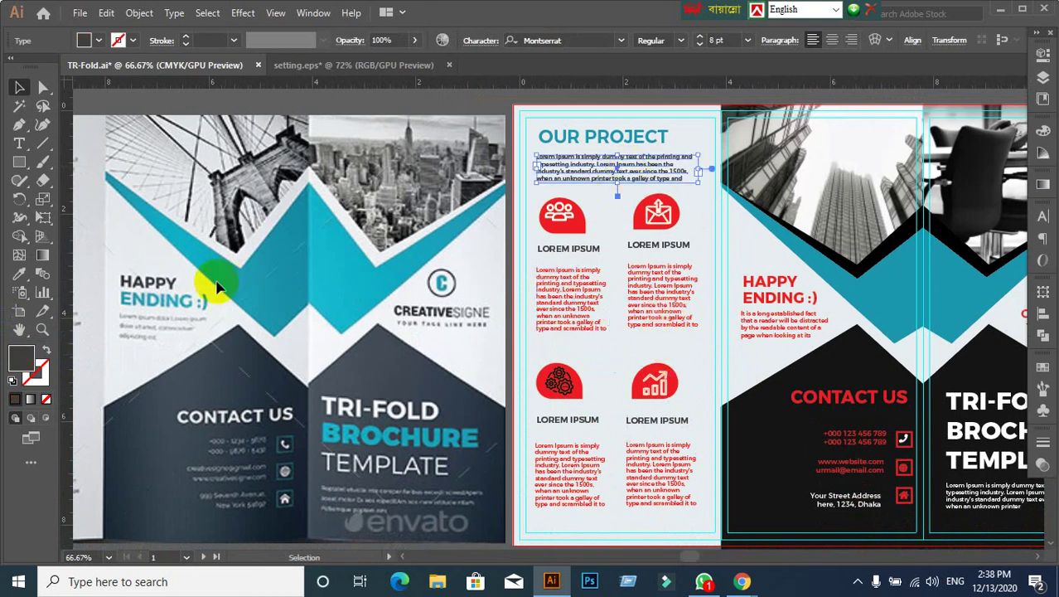
click(19, 273)
click(891, 292)
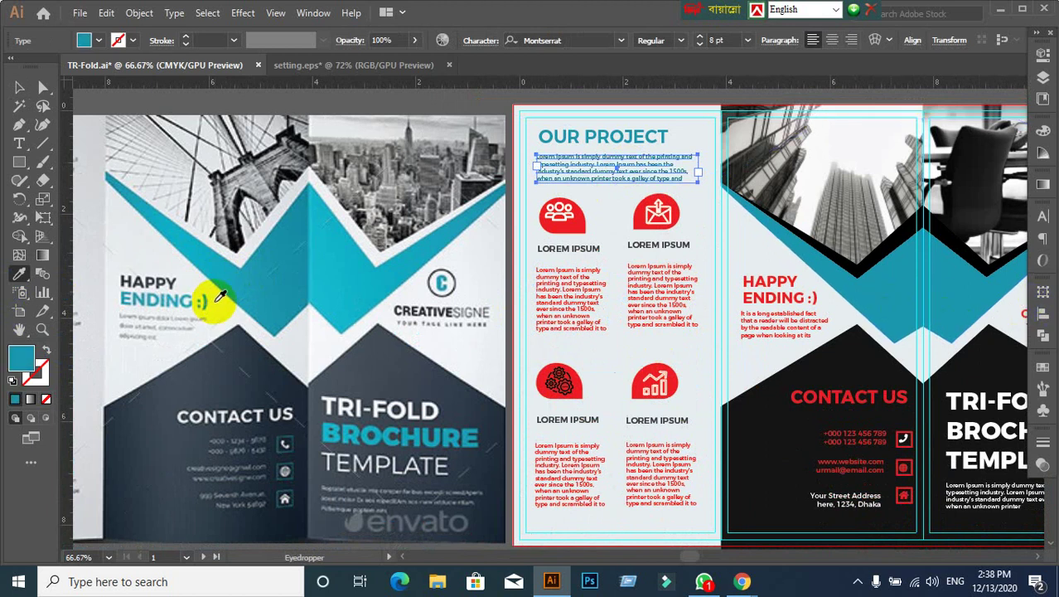
click(19, 88)
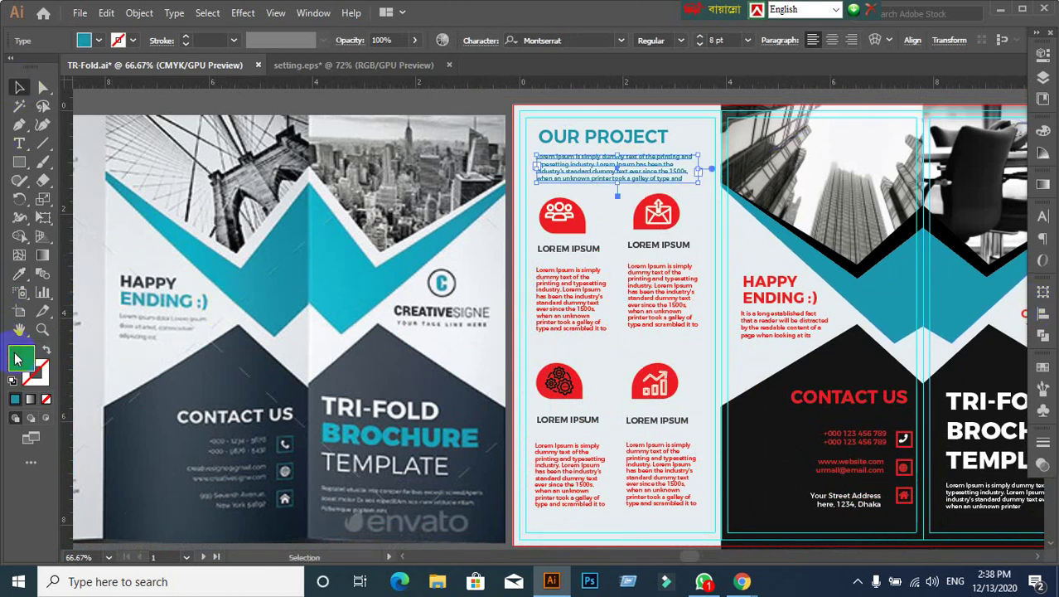
double_click(18, 358)
drag(663, 303, 558, 343)
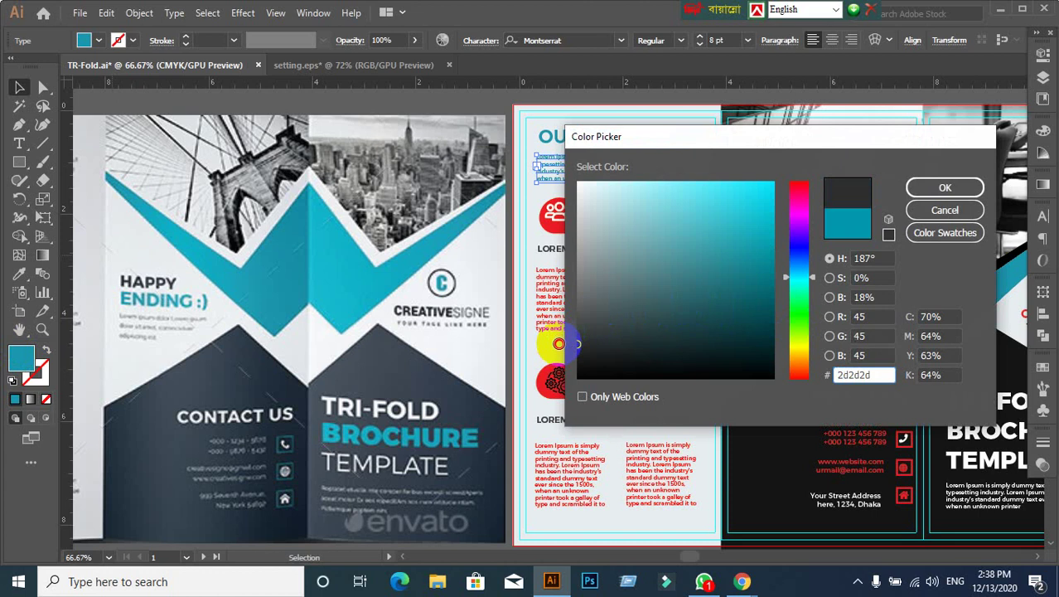
click(945, 187)
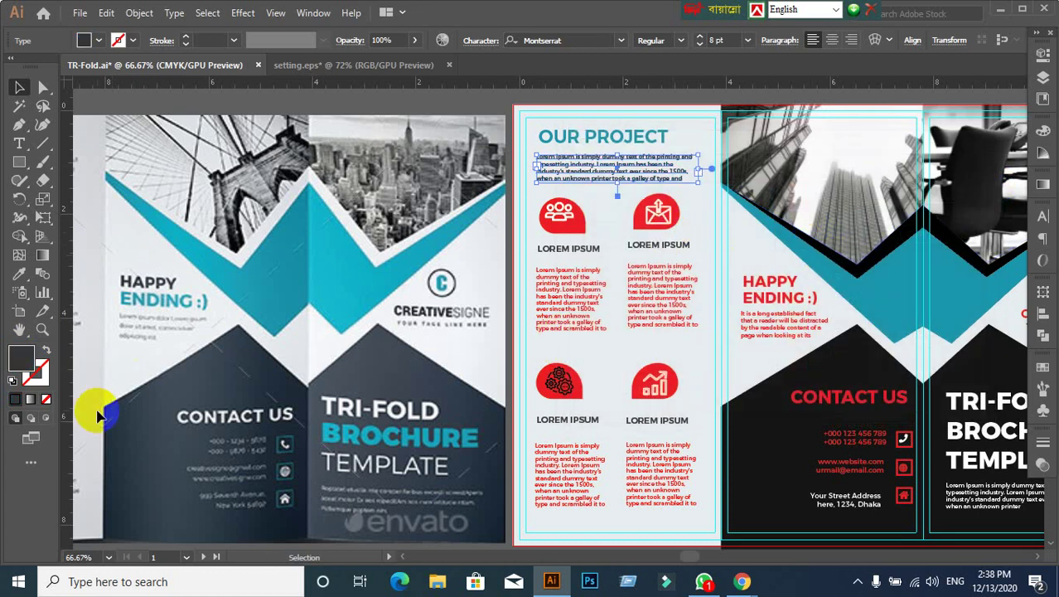
Step: Adjust the text fill to a dark neutral grey and confirm it
double_click(33, 367)
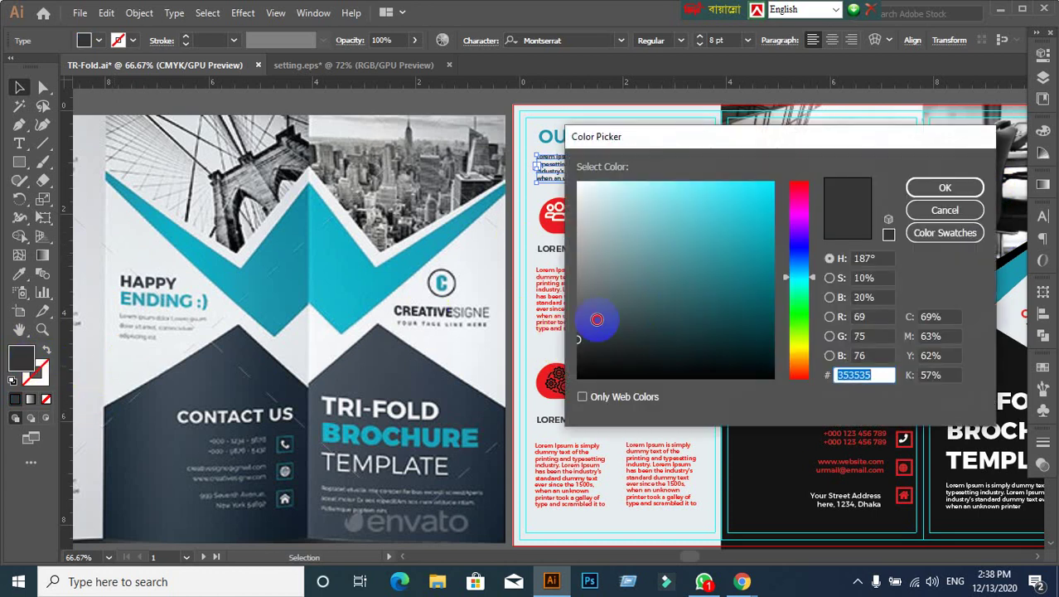
mouse_move(590, 311)
mouse_down()
mouse_move(572, 309)
mouse_move(562, 326)
mouse_up()
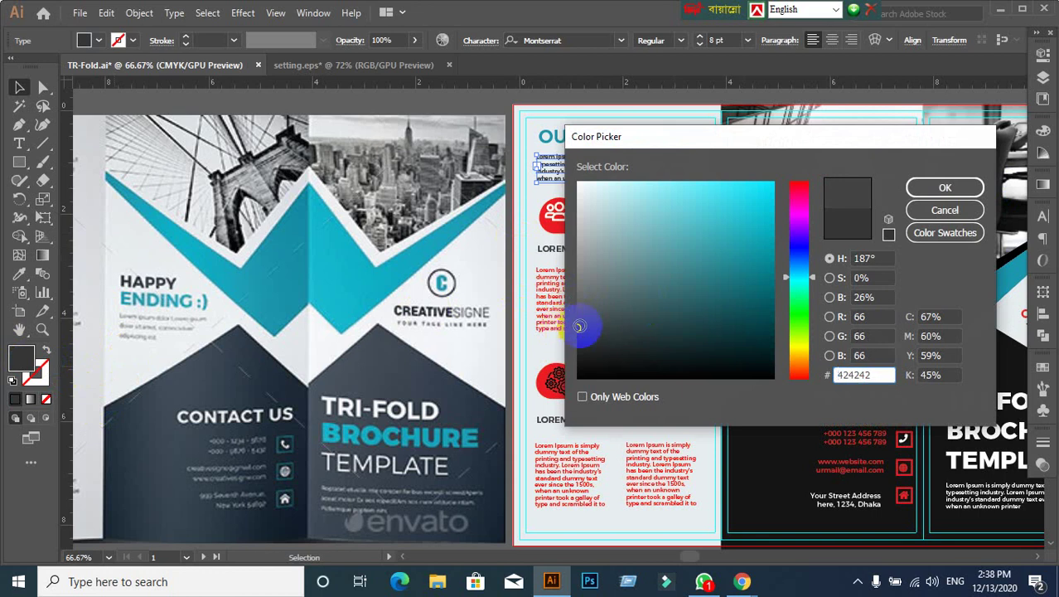
click(932, 186)
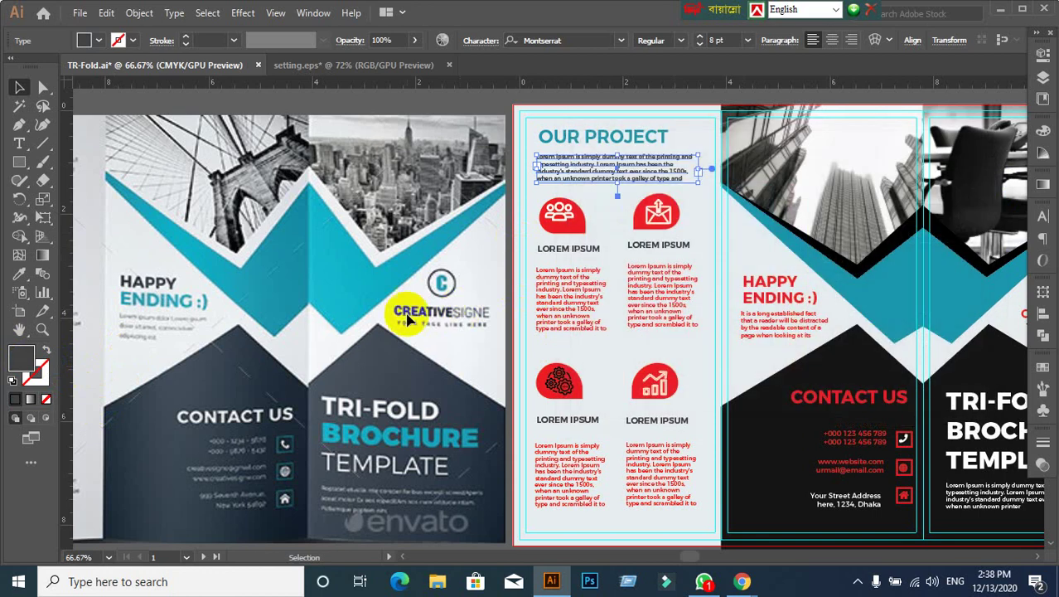
double_click(25, 356)
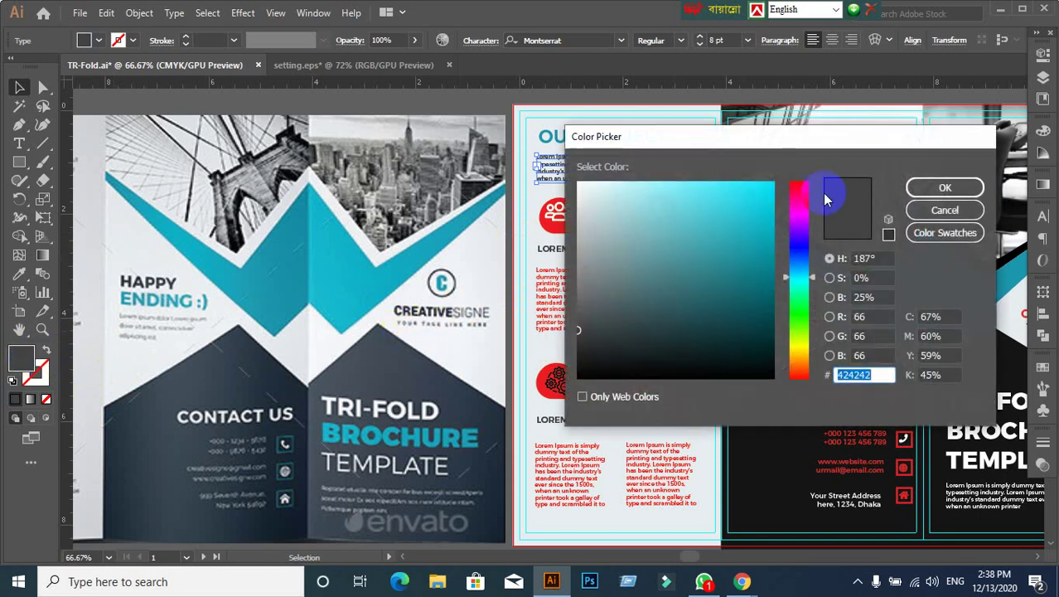
click(918, 192)
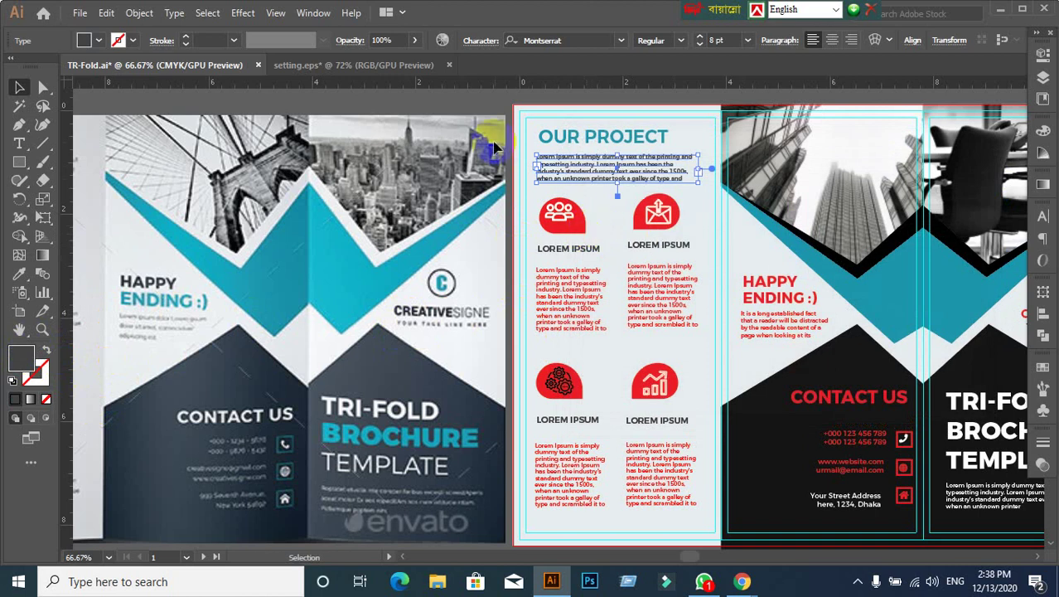
scroll(484, 125, up, 2)
key(ctrl+shift+a)
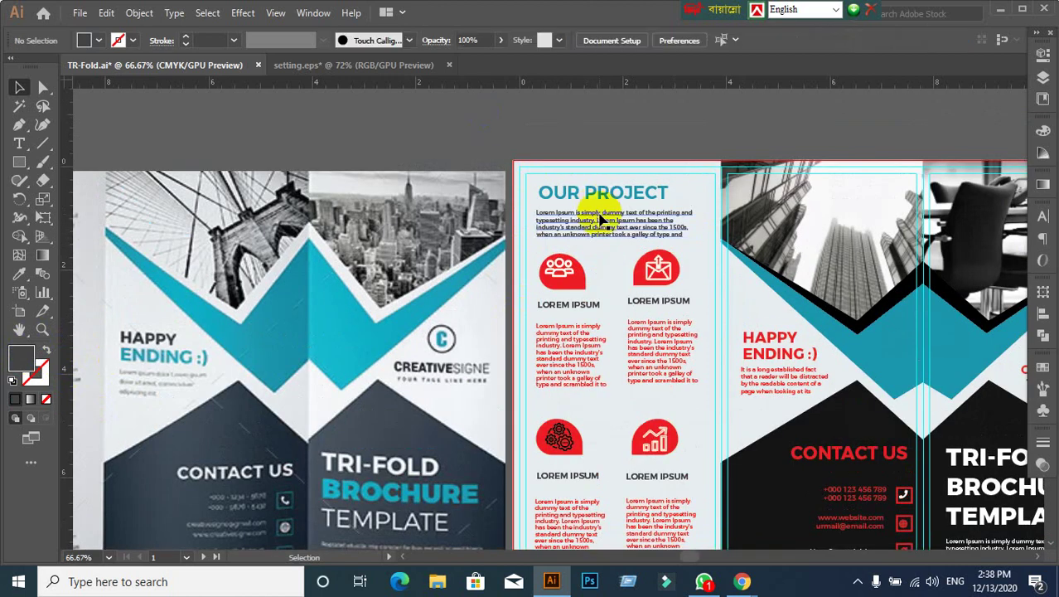
Step: Apply dark grey #434343 to the paragraph under OUR PROJECT
click(602, 218)
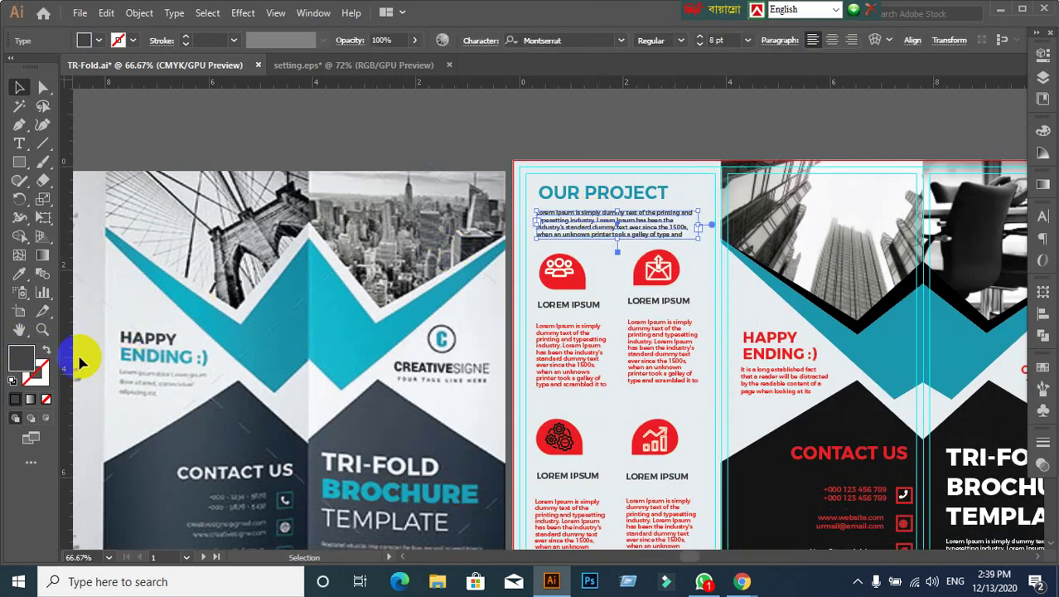
click(25, 358)
double_click(25, 361)
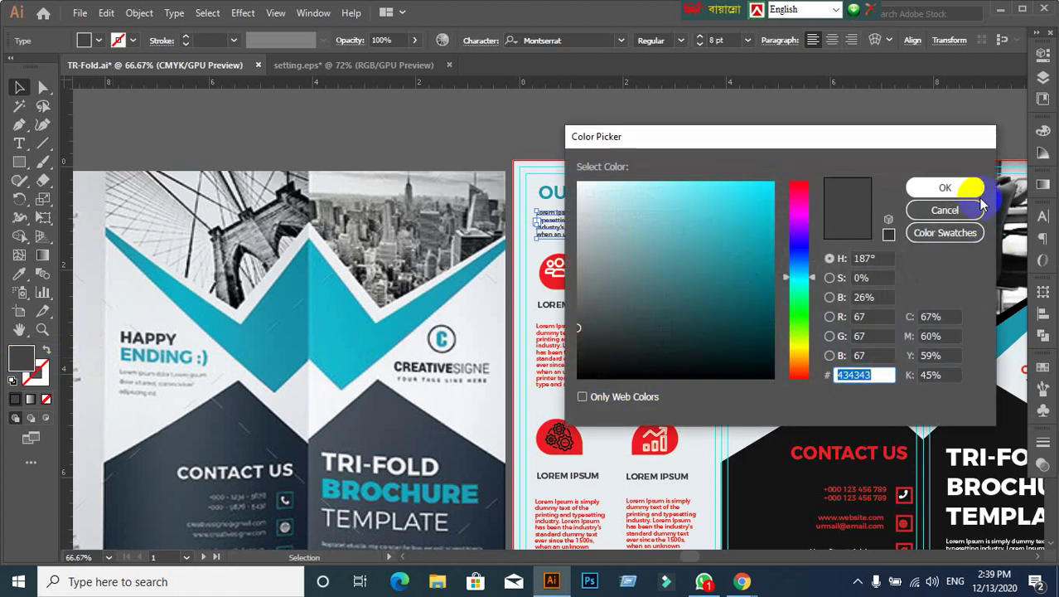
click(945, 187)
scroll(469, 352, down, 3)
Step: Fill the four red body paragraphs with dark grey #434343
scroll(469, 352, down, 1)
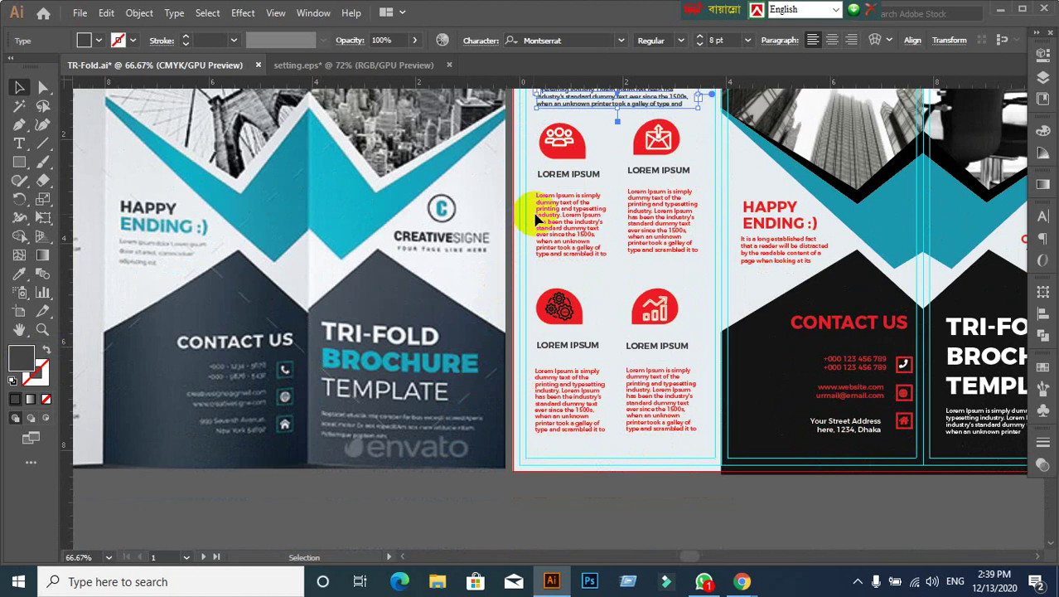
click(558, 230)
shift+click(672, 225)
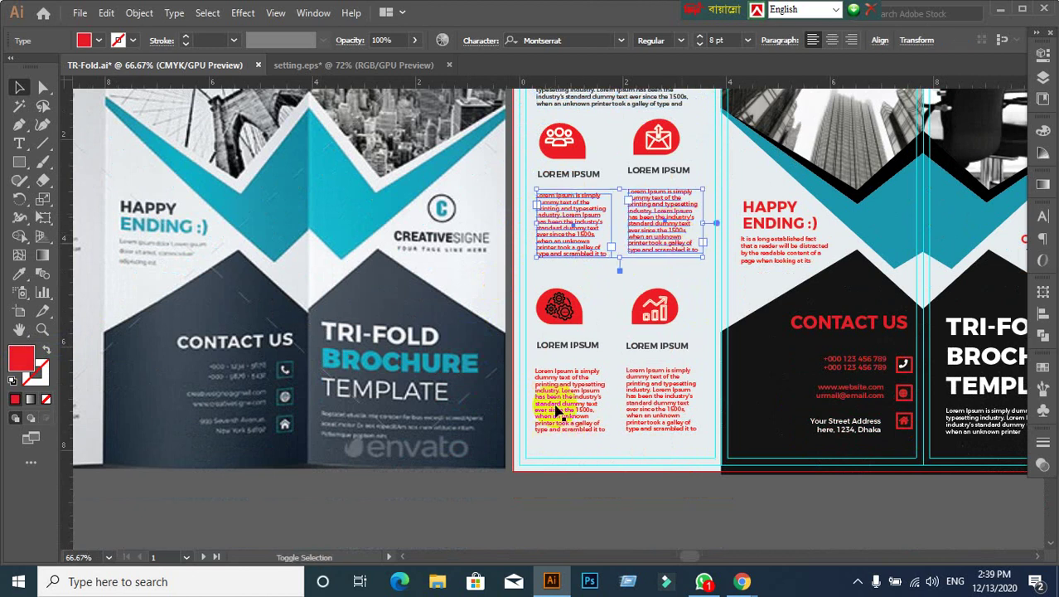
shift+click(560, 406)
shift+click(663, 396)
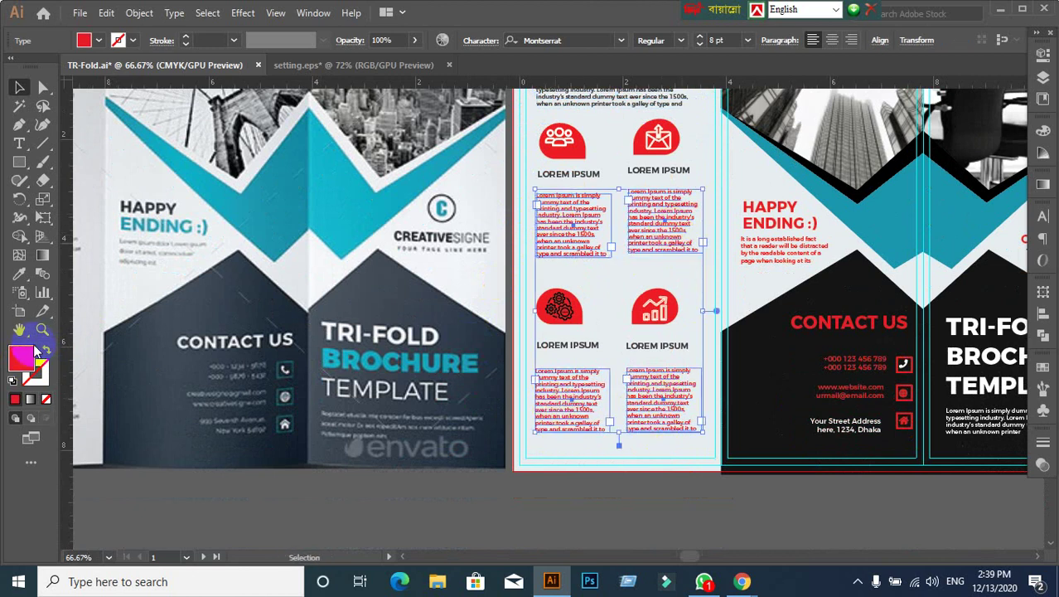
double_click(13, 363)
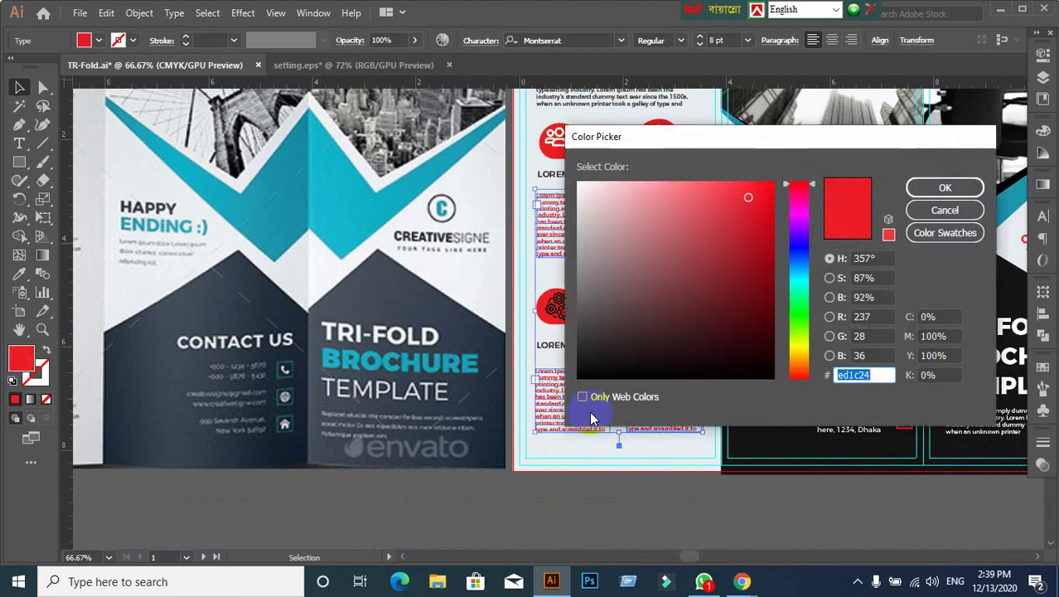
text(434343)
click(965, 190)
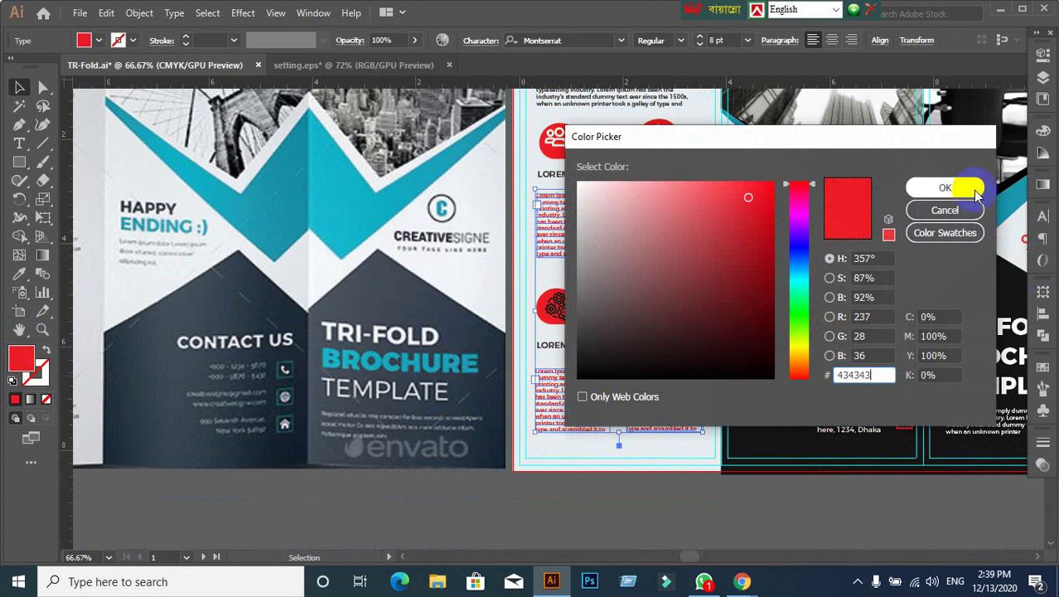
click(724, 484)
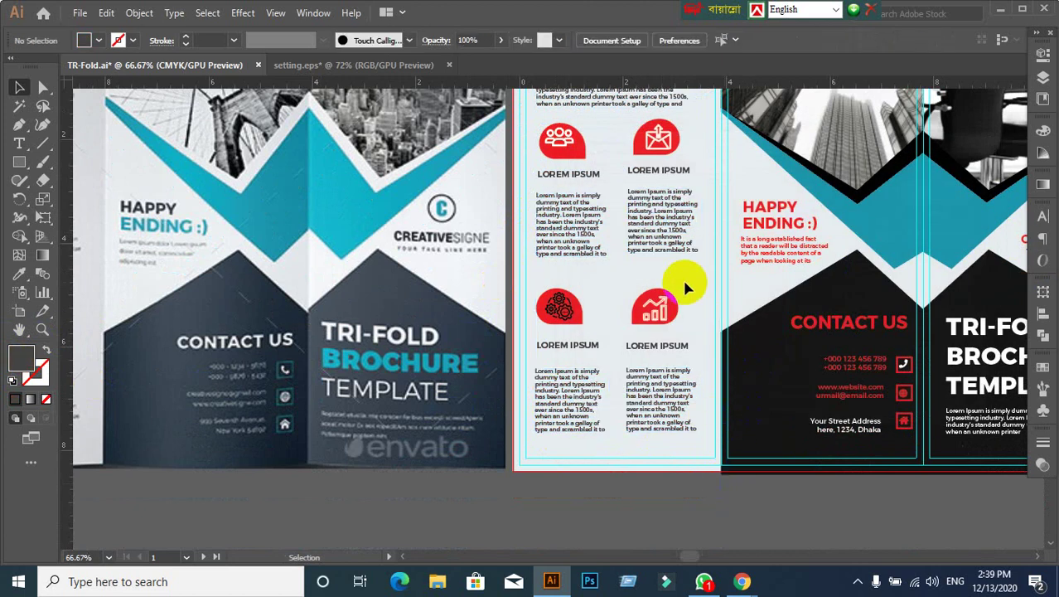
Step: Select the four LOREM IPSUM headings and sample the zigzag band's teal onto them
scroll(682, 277, down, 1)
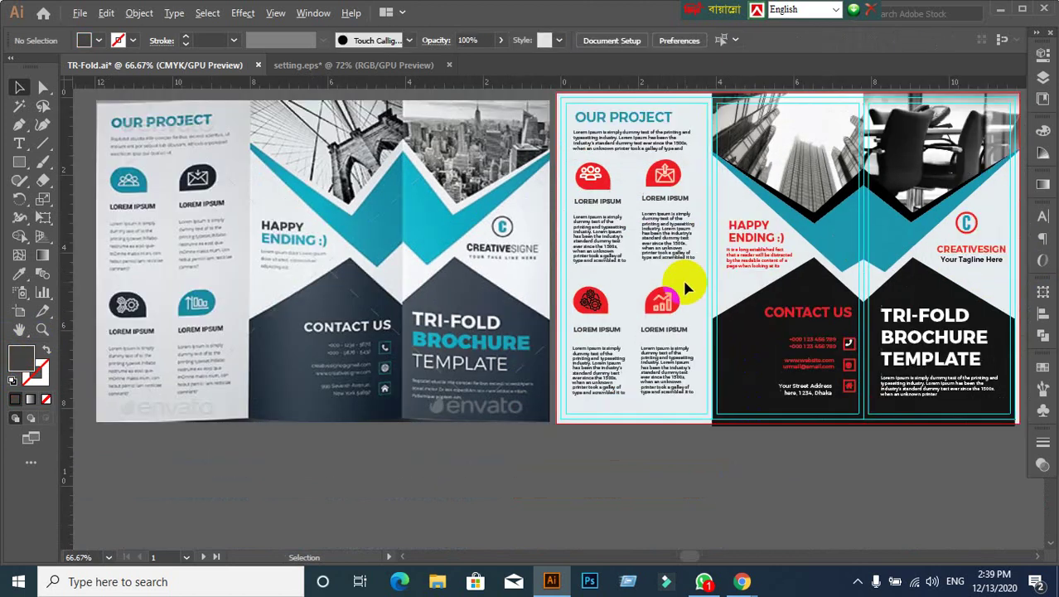
click(580, 207)
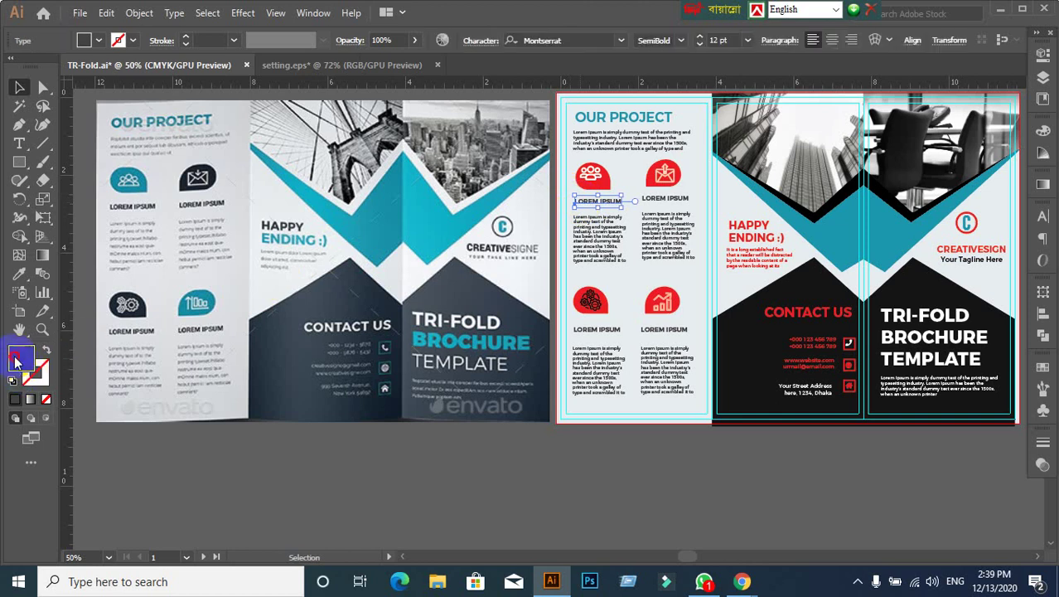
double_click(22, 357)
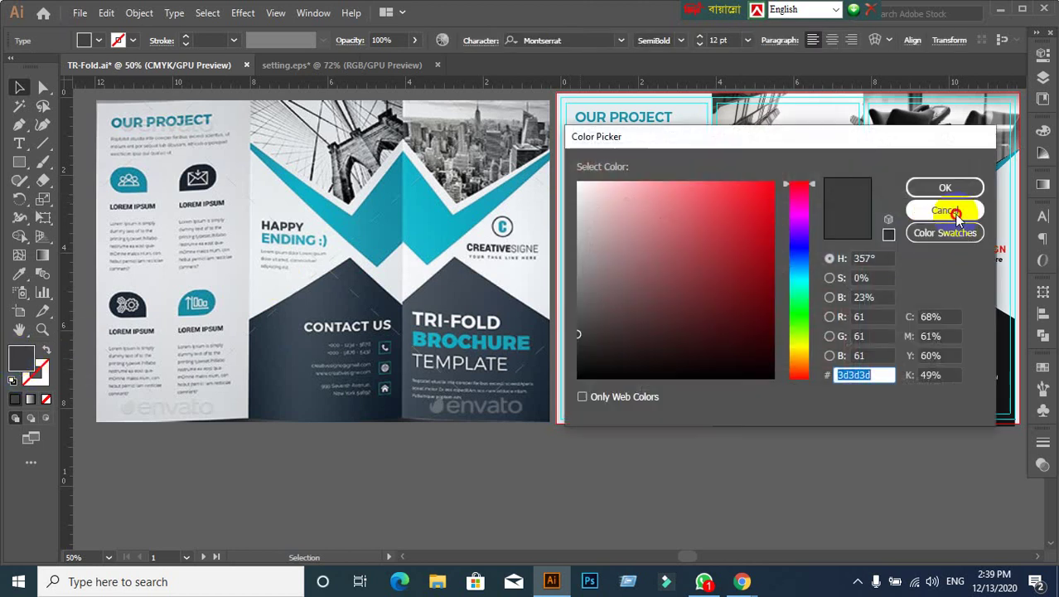
click(945, 210)
scroll(644, 242, up, 1)
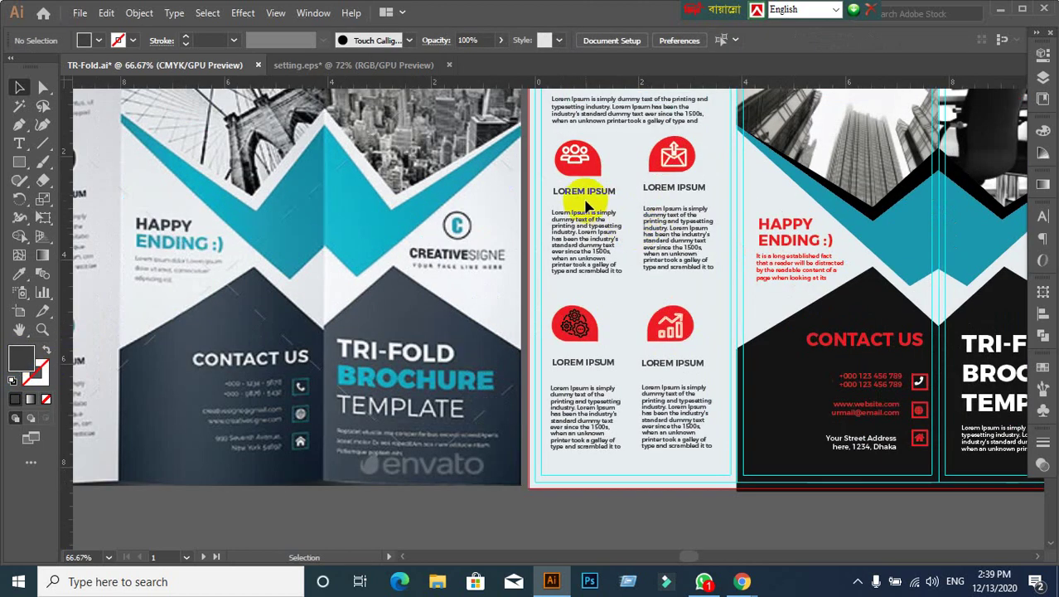
drag(584, 201, 649, 184)
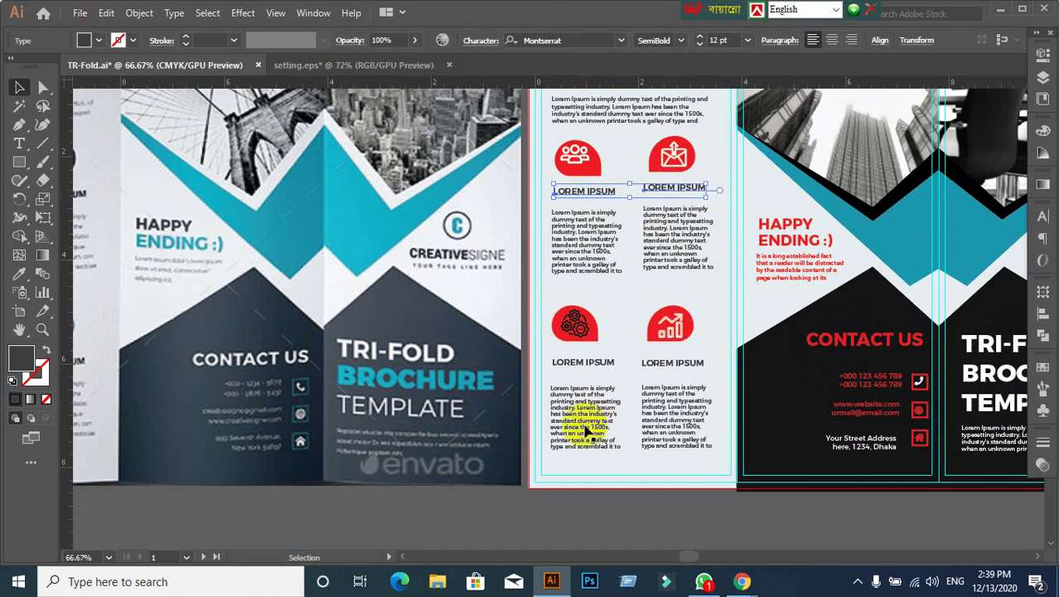
drag(584, 367, 680, 380)
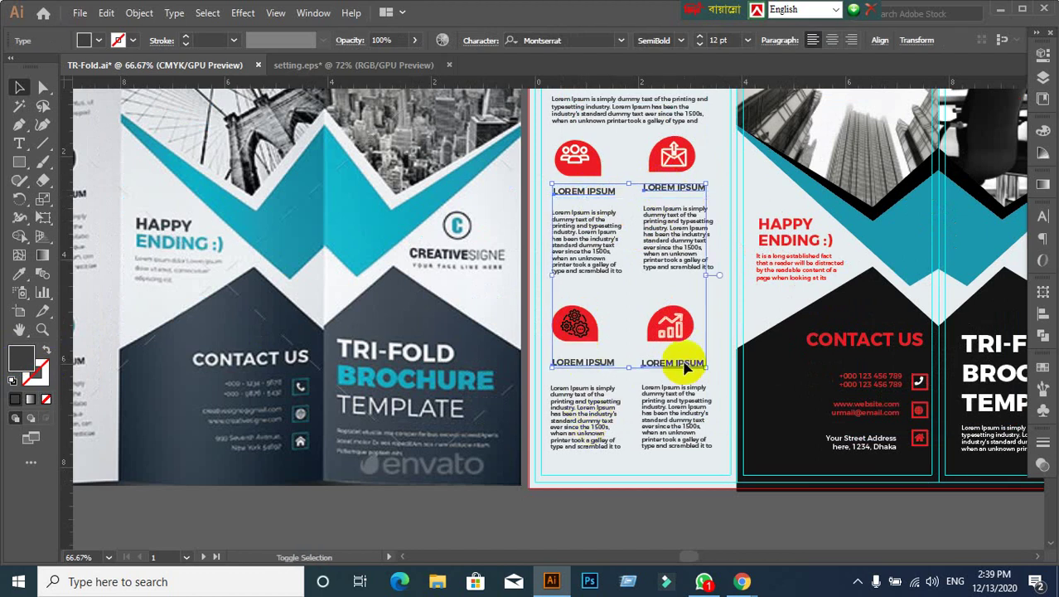
click(19, 274)
drag(880, 225, 879, 247)
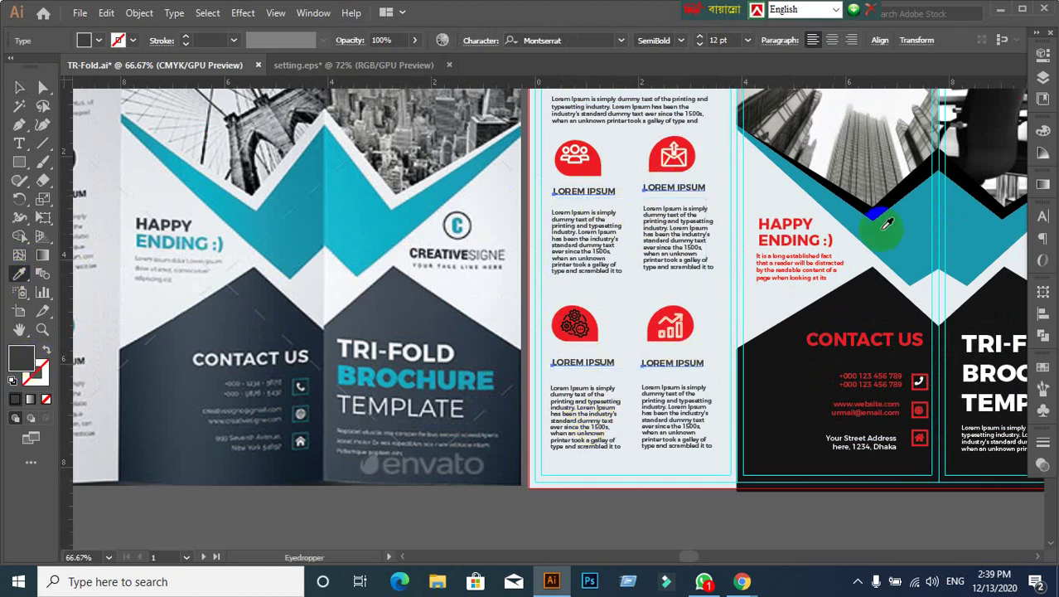
Step: Change the four LOREM IPSUM headings' fill to a very dark grey
click(200, 380)
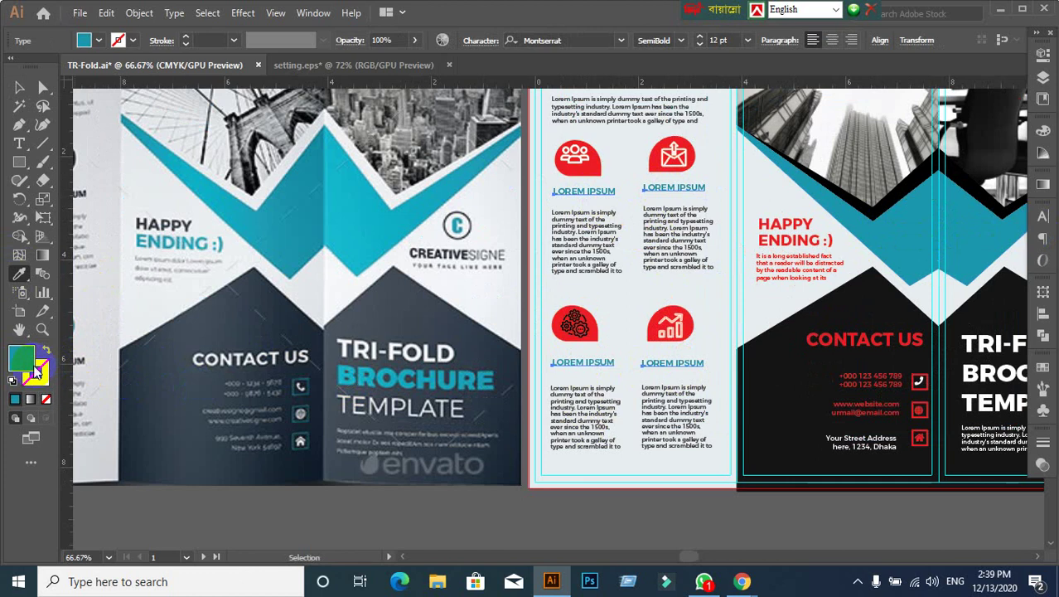
double_click(23, 360)
drag(629, 345, 566, 350)
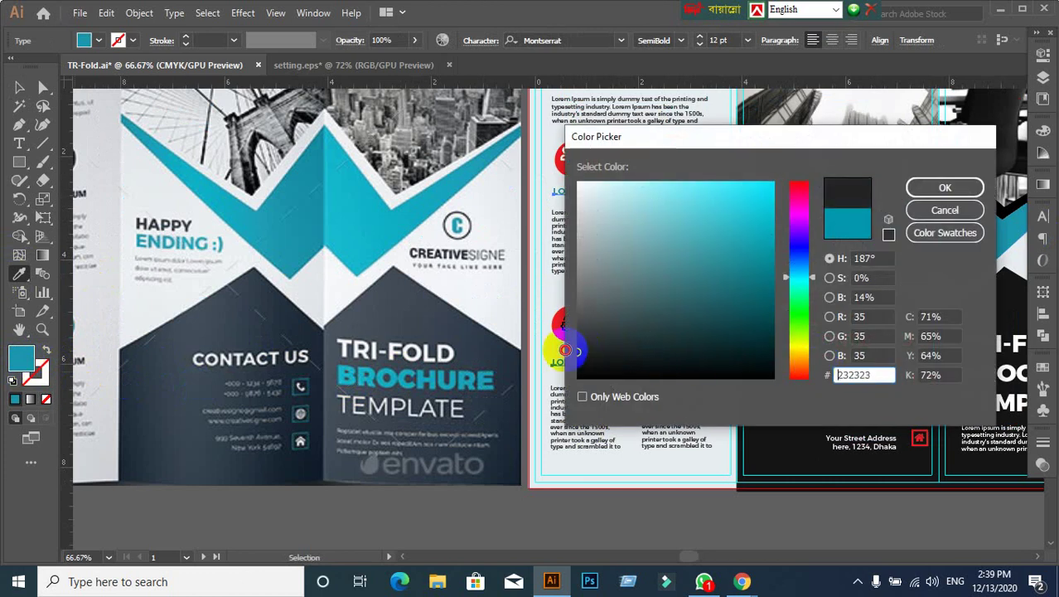
click(945, 187)
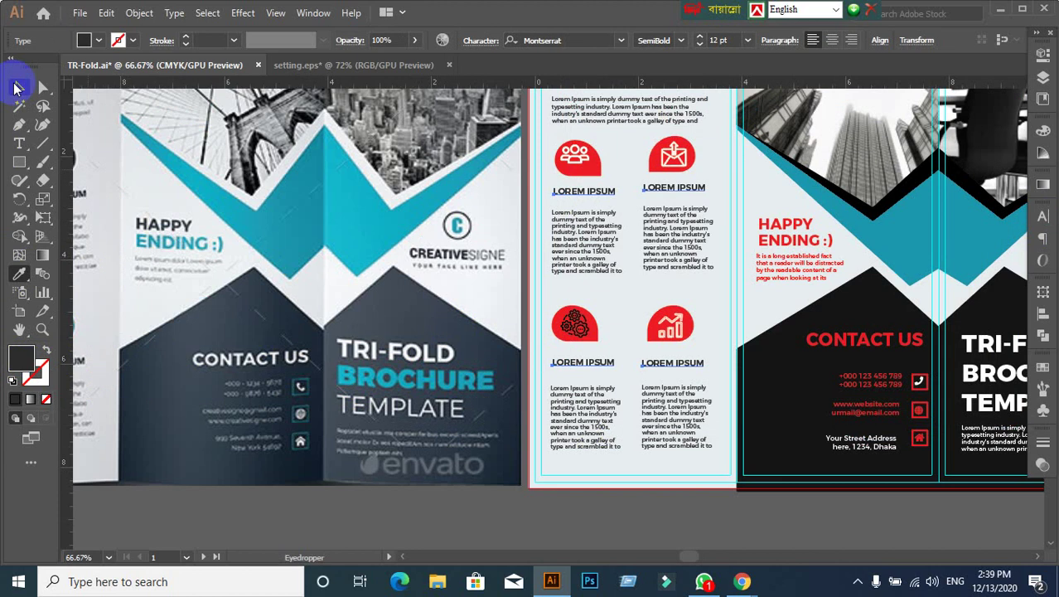
click(19, 87)
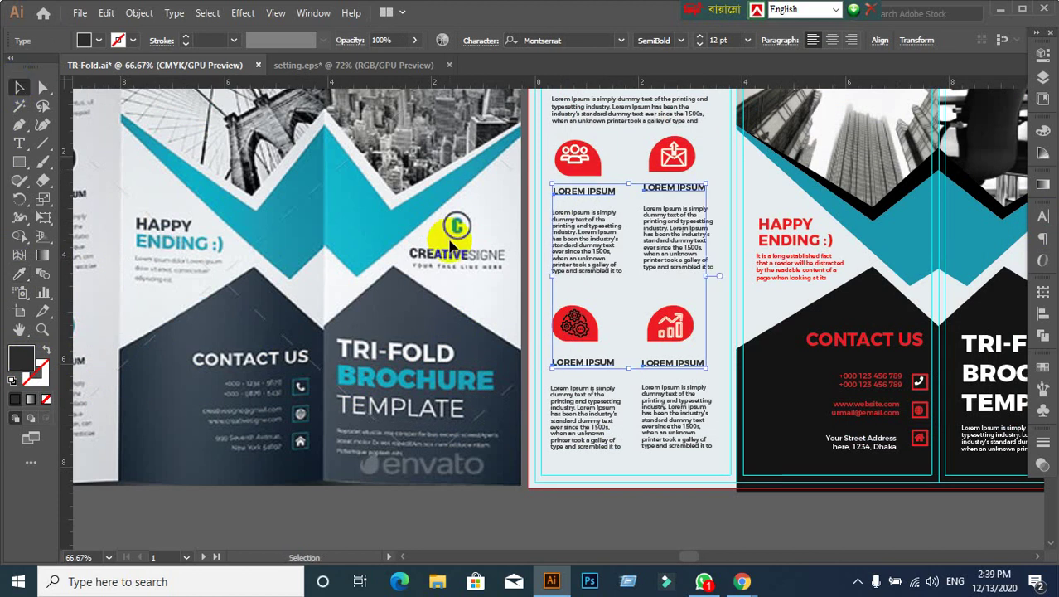
click(605, 506)
scroll(612, 425, down, 1)
drag(612, 425, 563, 406)
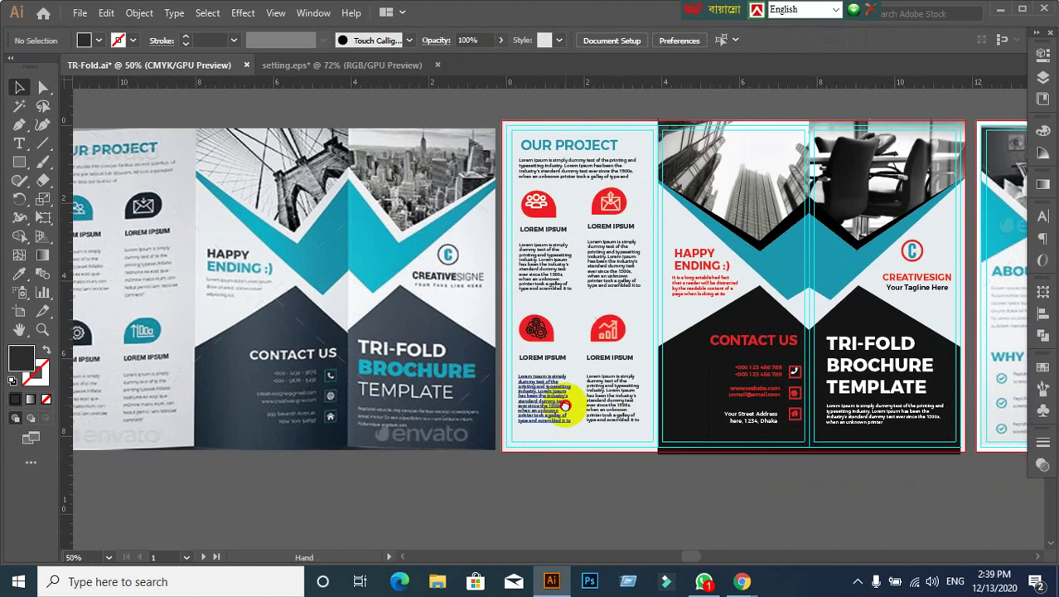
Step: Check the gear-icon LOREM IPSUM heading's fill value, 2d2d2d
click(701, 259)
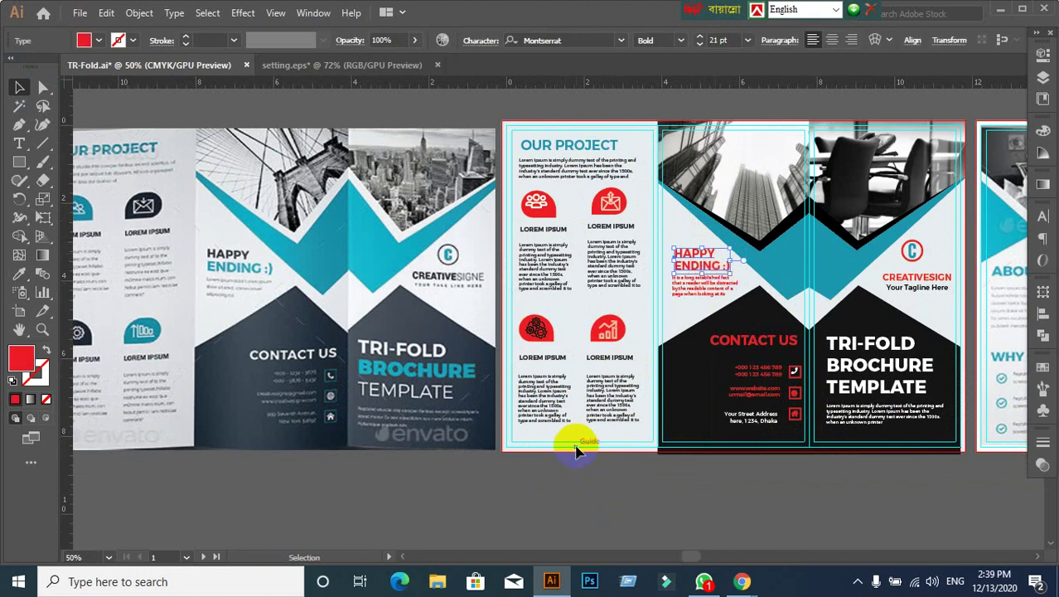
click(576, 483)
click(549, 363)
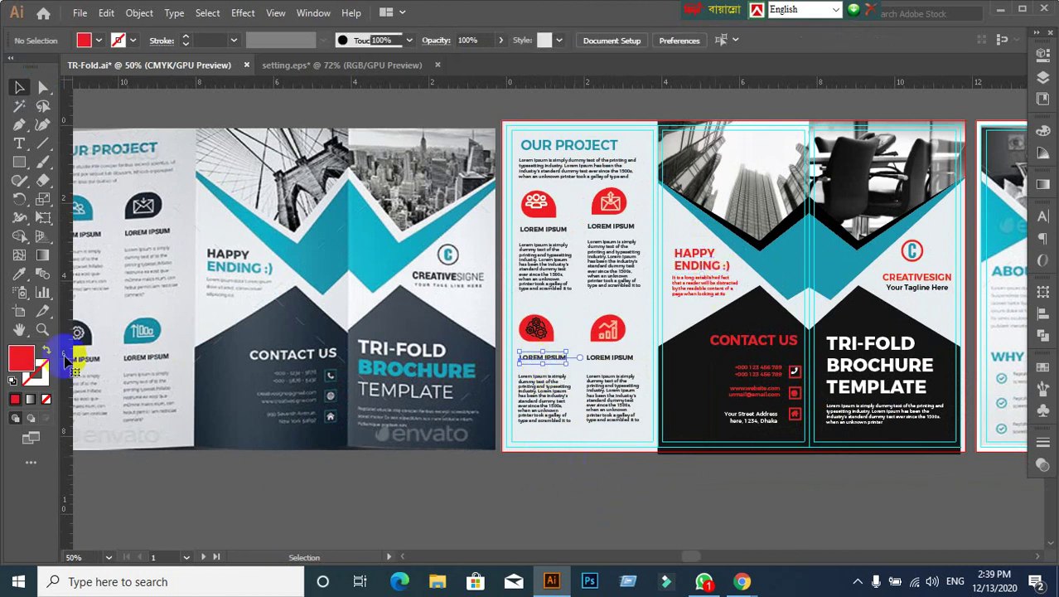
double_click(23, 359)
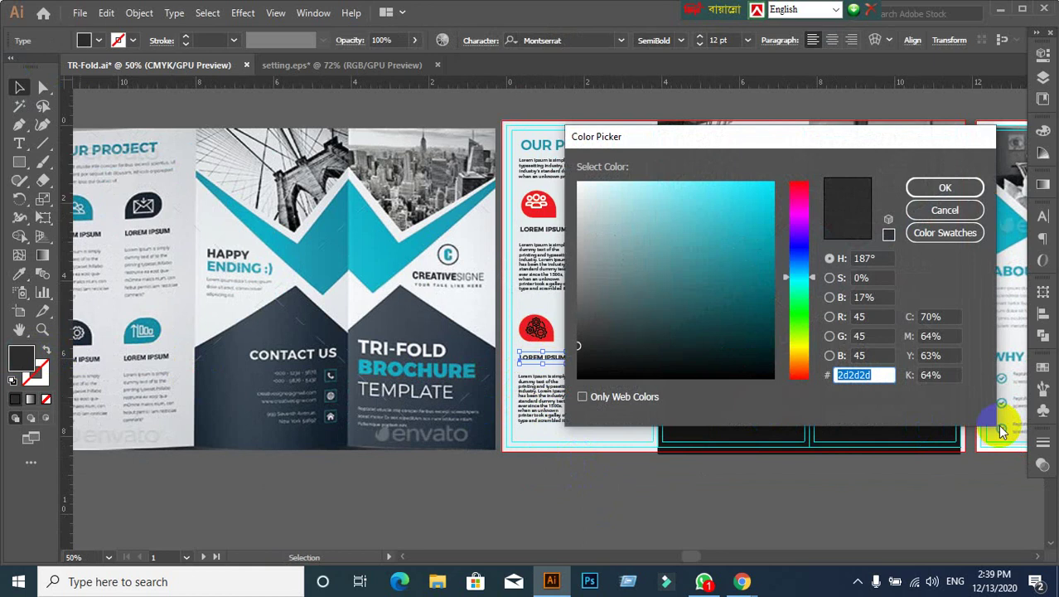
click(945, 188)
Step: Give HAPPY ENDING a dark grey 2d2d2d fill after briefly sampling teal onto it
click(698, 261)
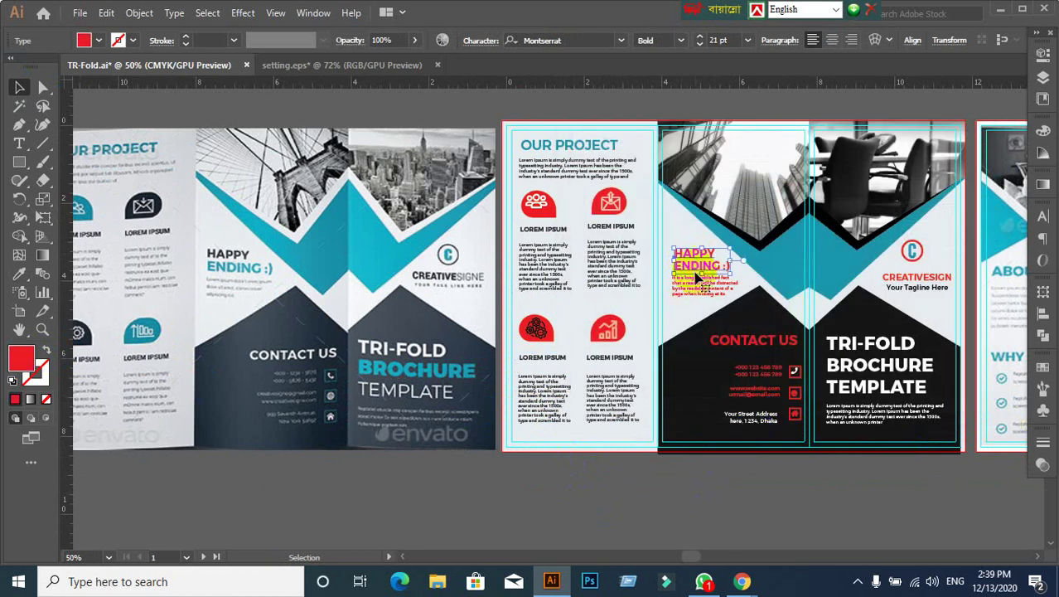
click(20, 273)
click(794, 262)
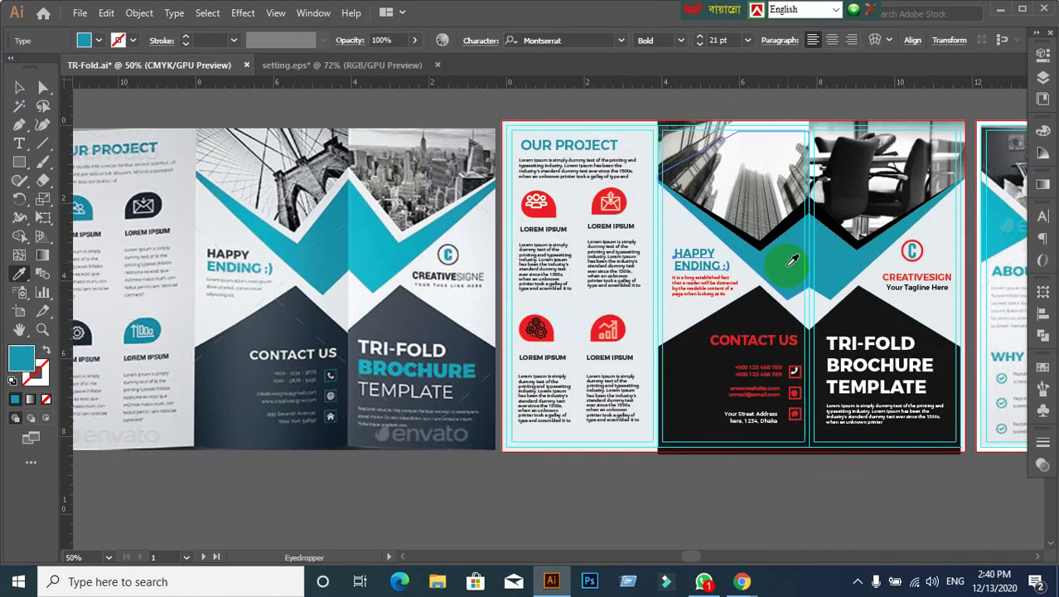
click(13, 83)
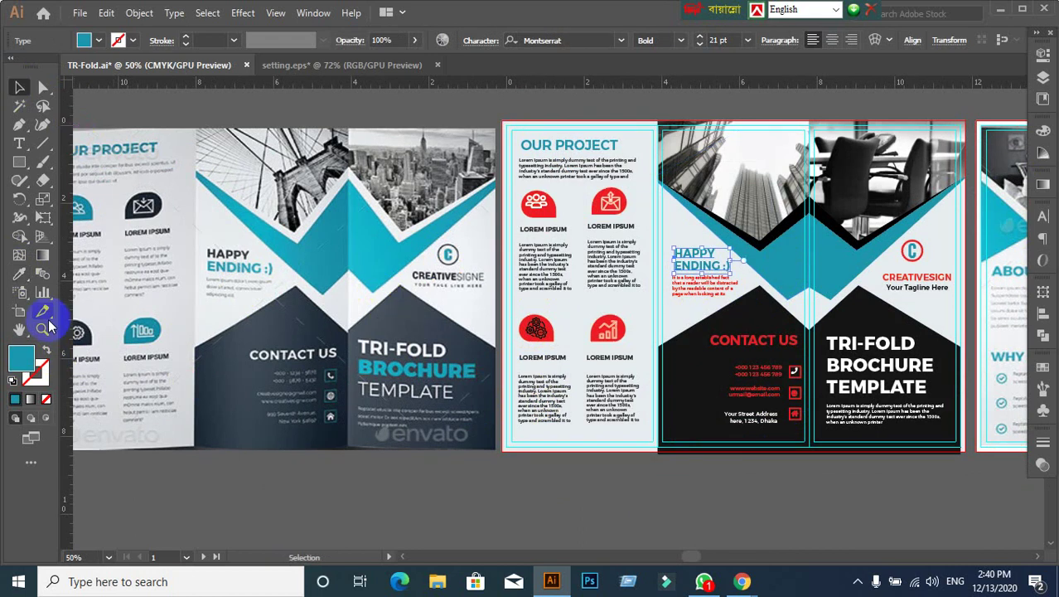
click(15, 358)
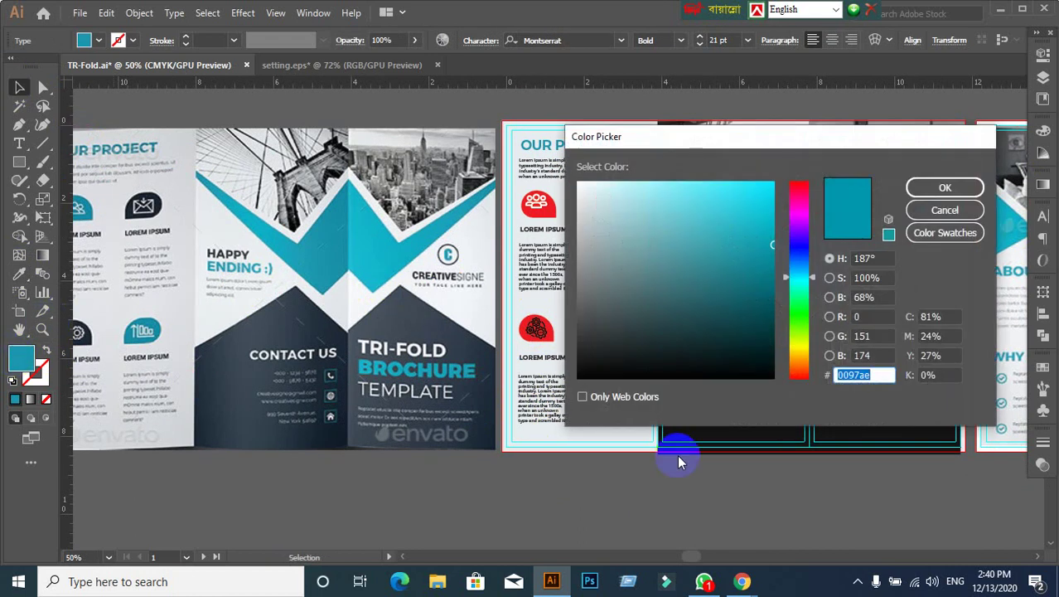
click(943, 188)
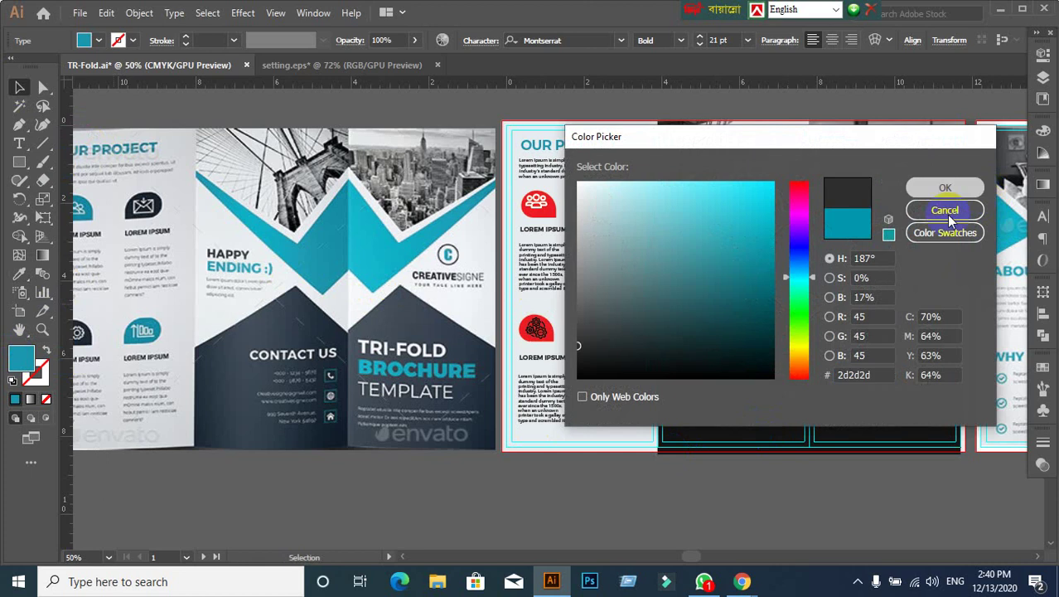
click(18, 361)
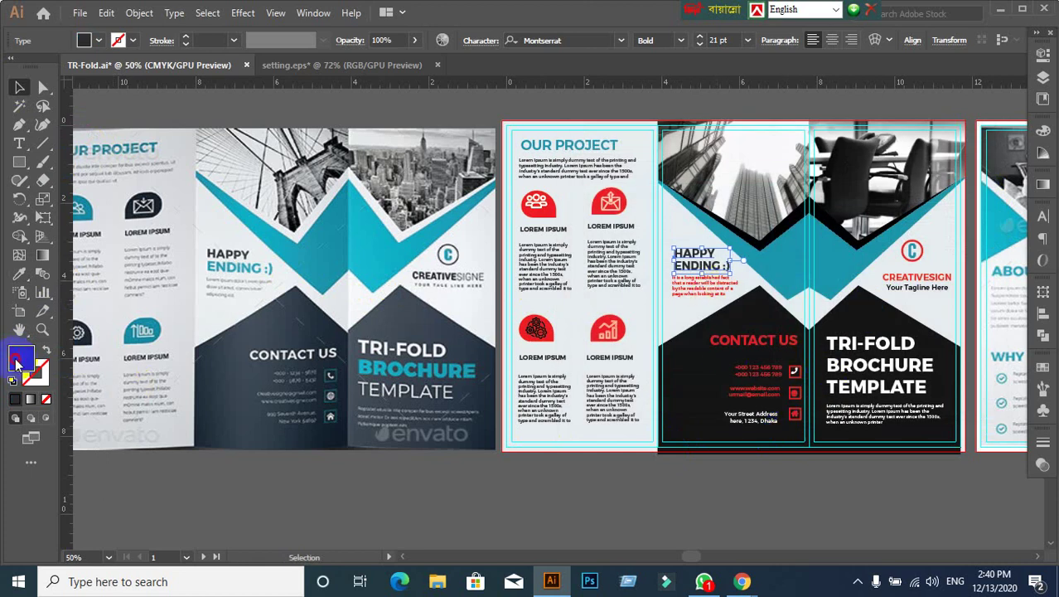
click(19, 361)
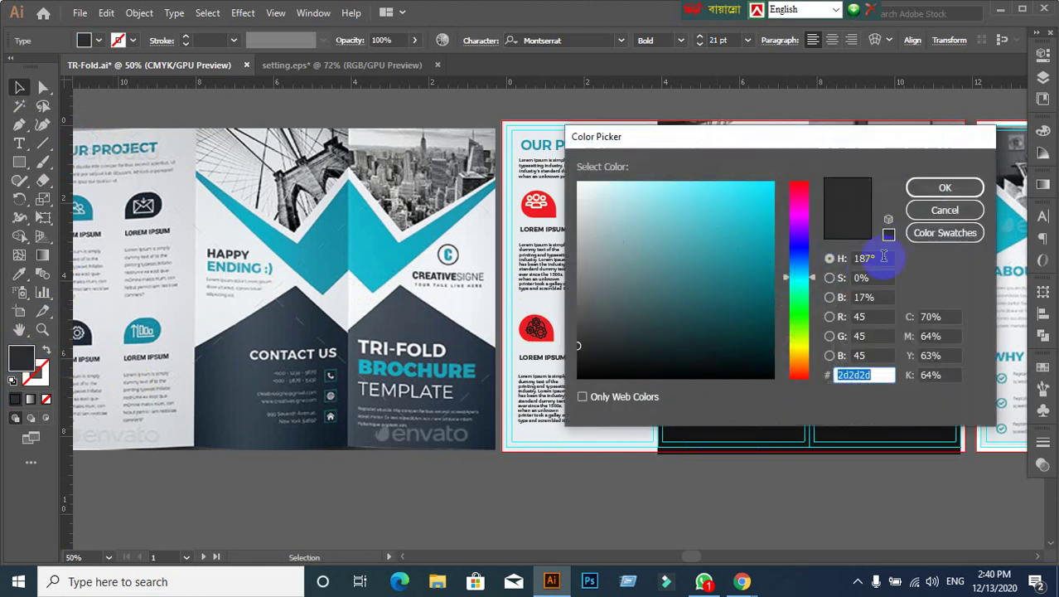
click(944, 188)
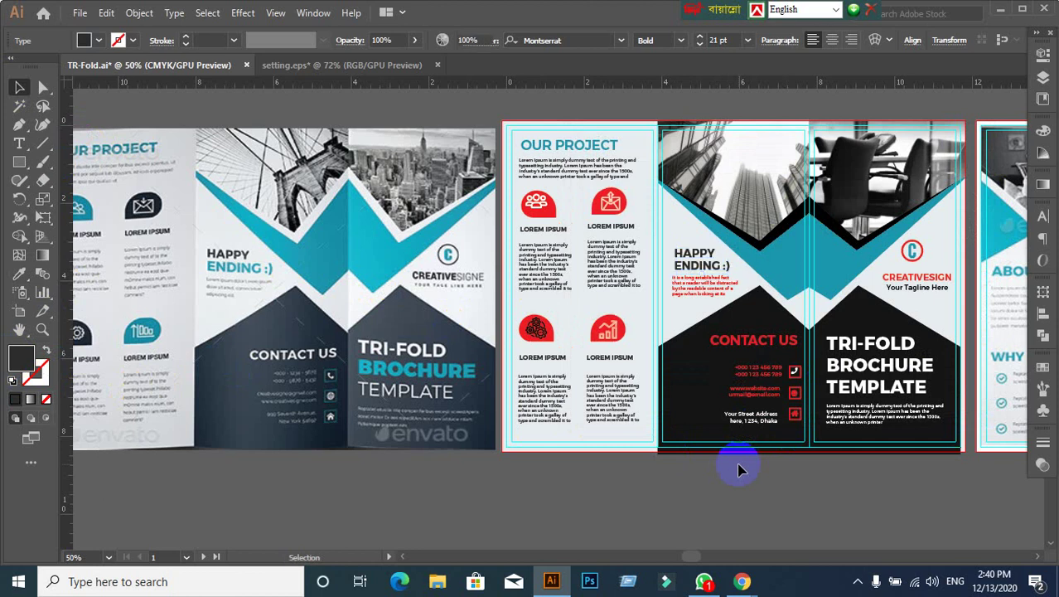
click(740, 470)
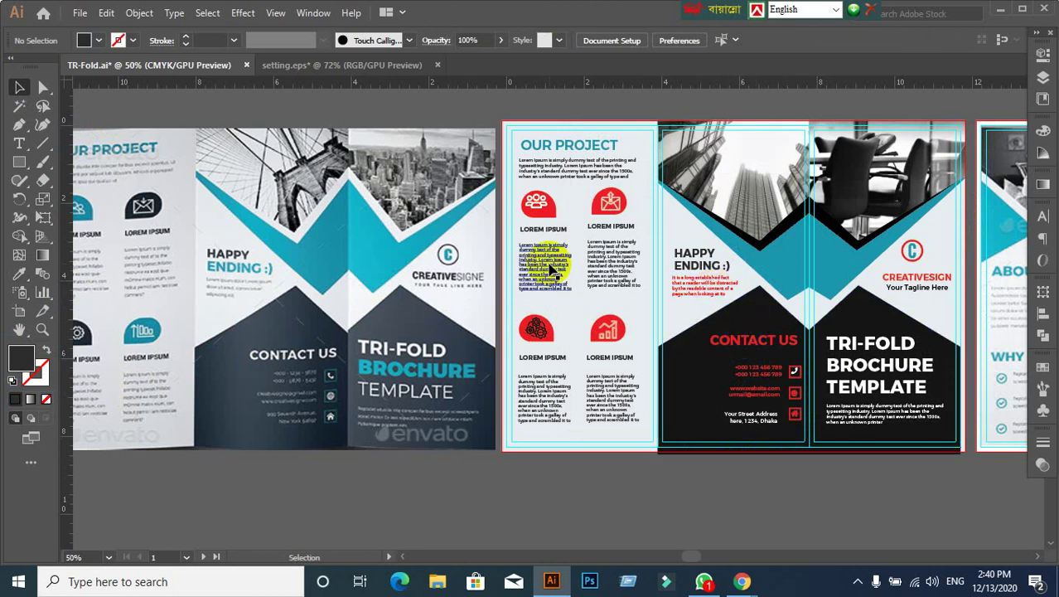
Step: Sample teal onto the HAPPY ENDING paragraph, then check the LOREM IPSUM body text's grey value
scroll(709, 300, up, 1)
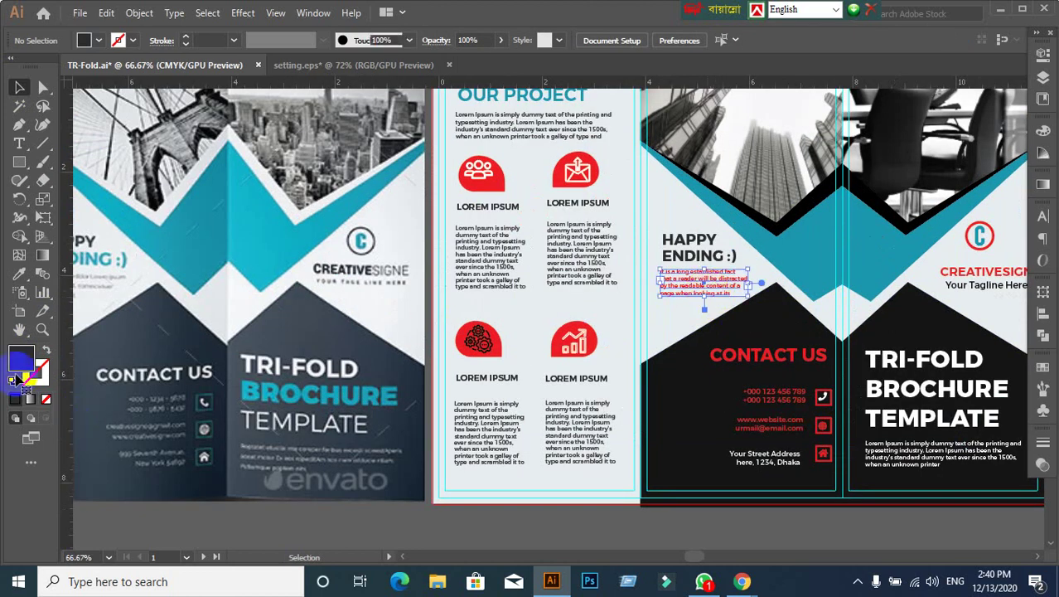
click(806, 264)
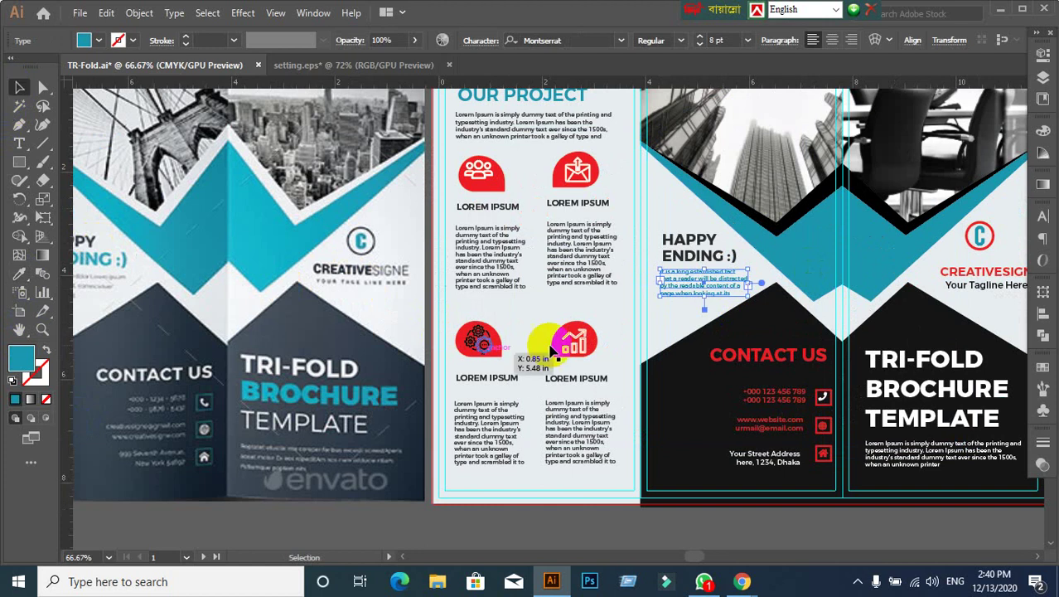
click(503, 237)
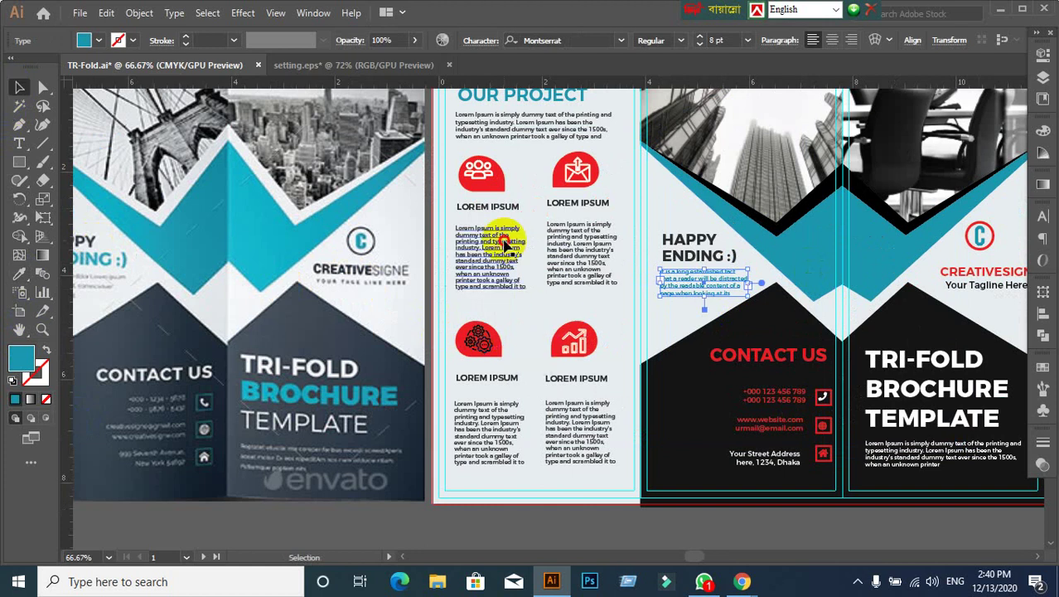
double_click(29, 364)
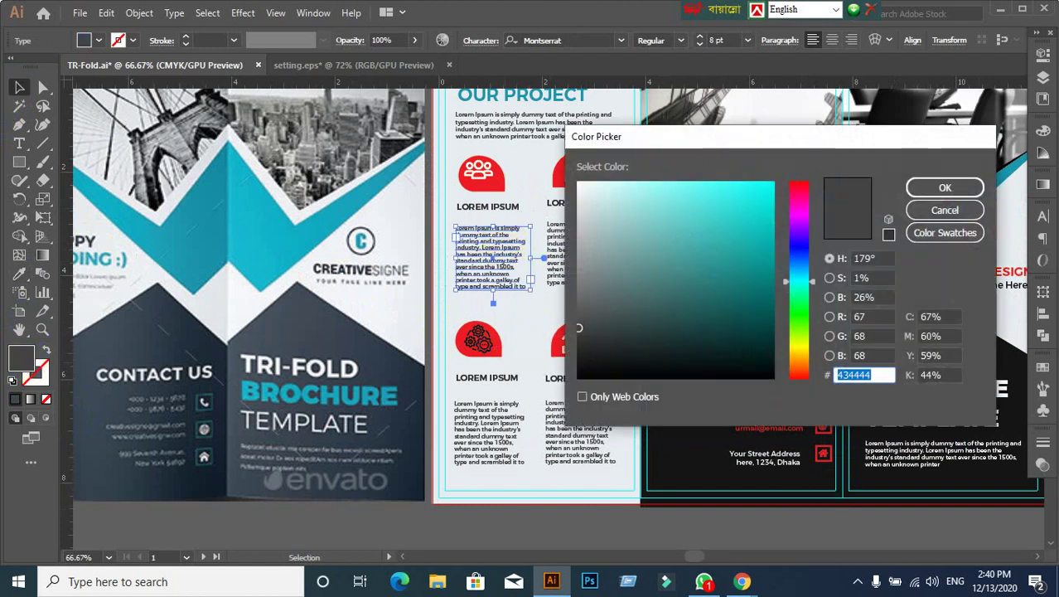
click(944, 210)
Step: Fill the paragraph under HAPPY ENDING with grey 434444
click(704, 290)
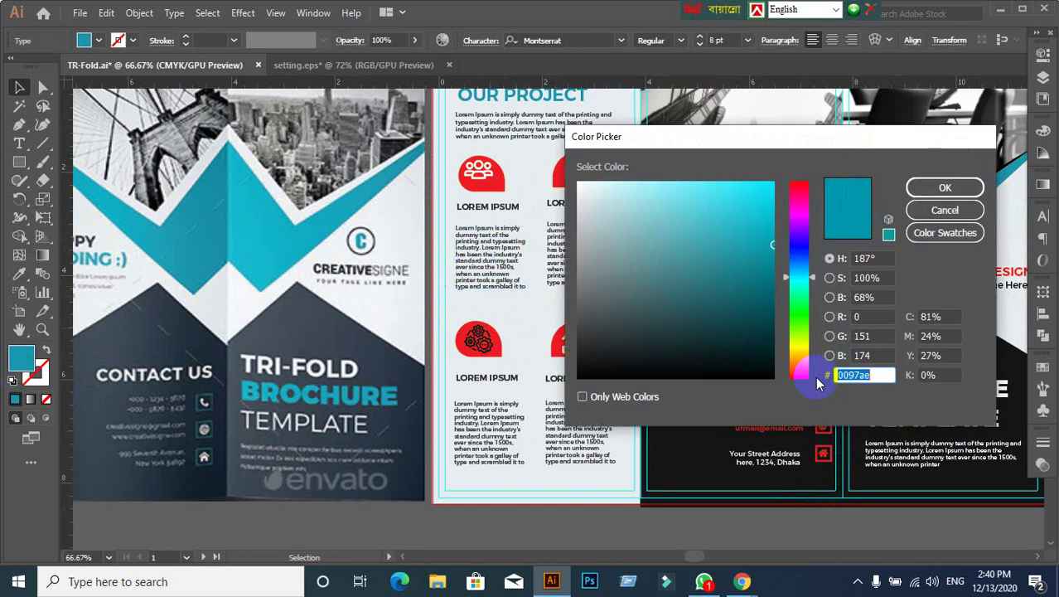
click(945, 187)
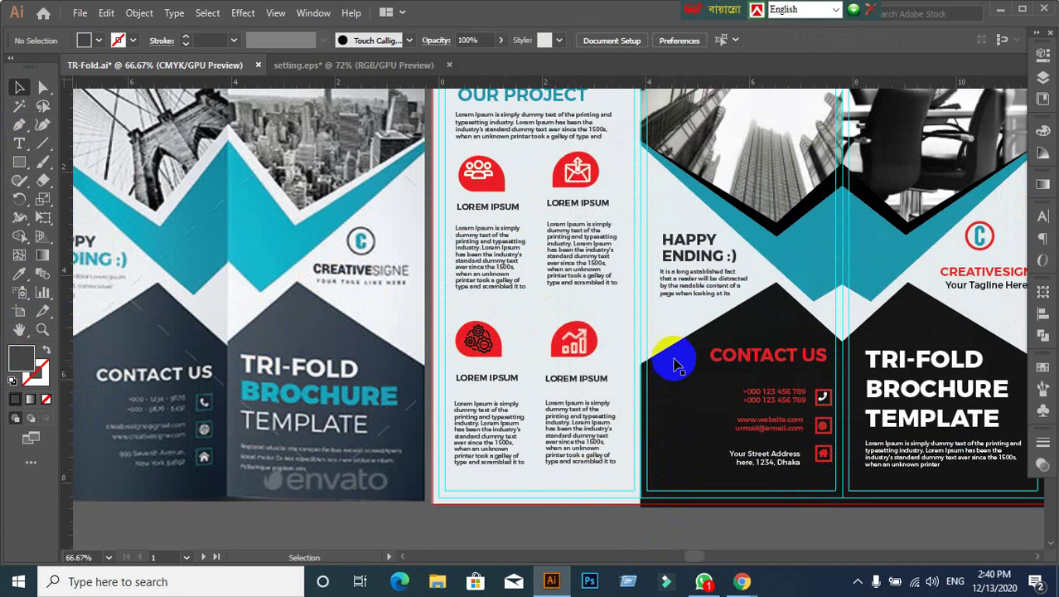
click(699, 358)
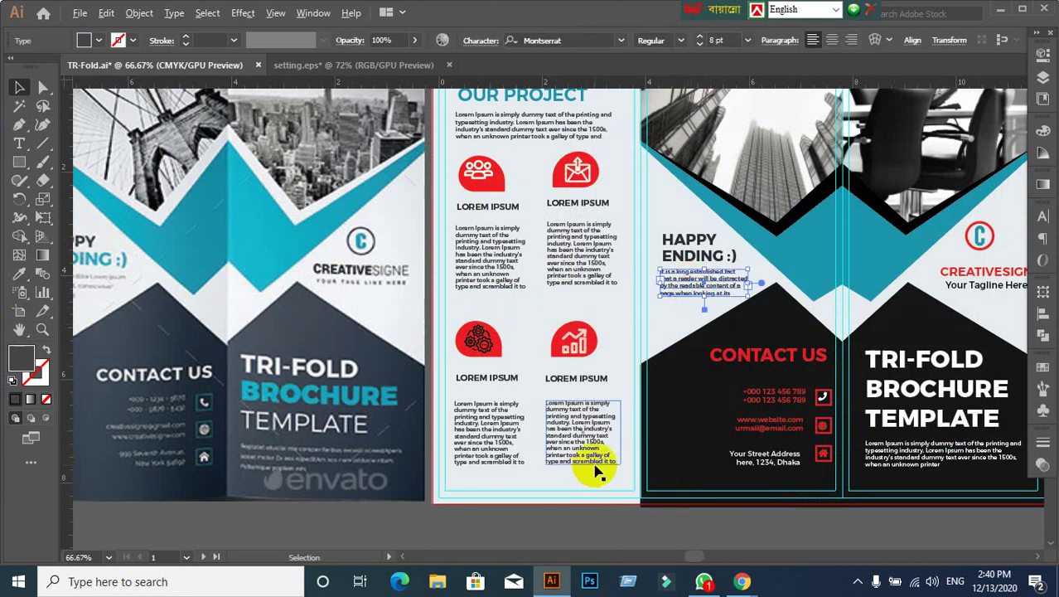
scroll(587, 466, down, 1)
scroll(686, 466, up, 1)
drag(731, 461, 590, 434)
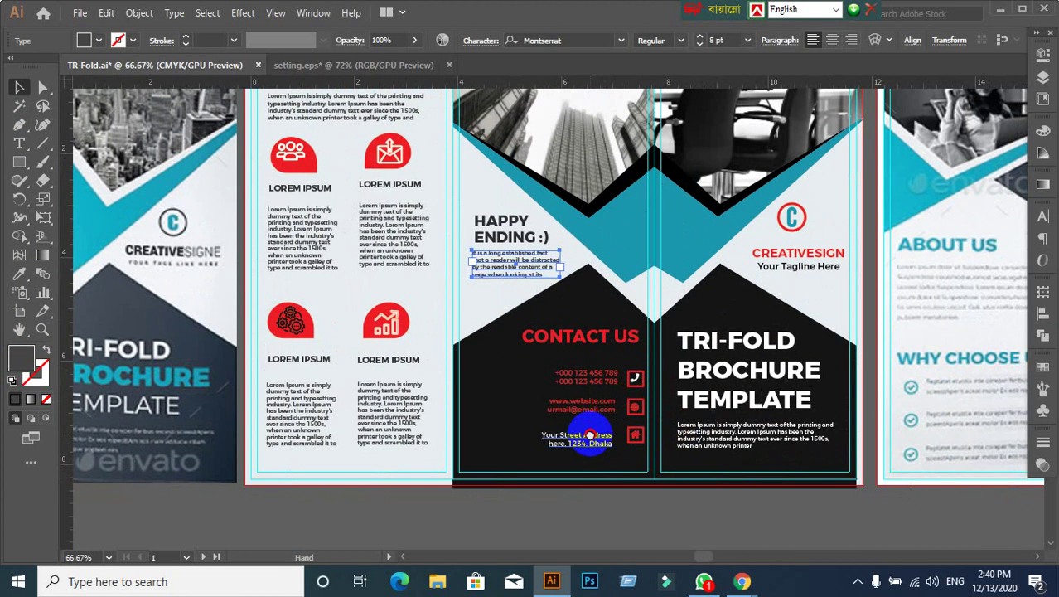
Step: Open the Character panel and confirm the HAPPY ENDING heading's fill is 2d2d2d
click(812, 260)
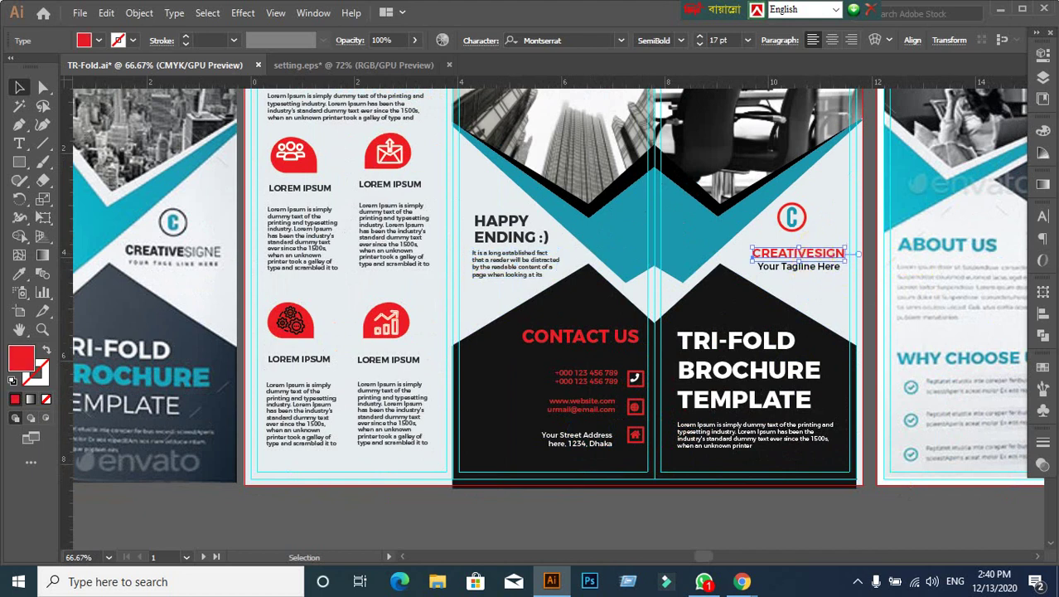
click(1046, 217)
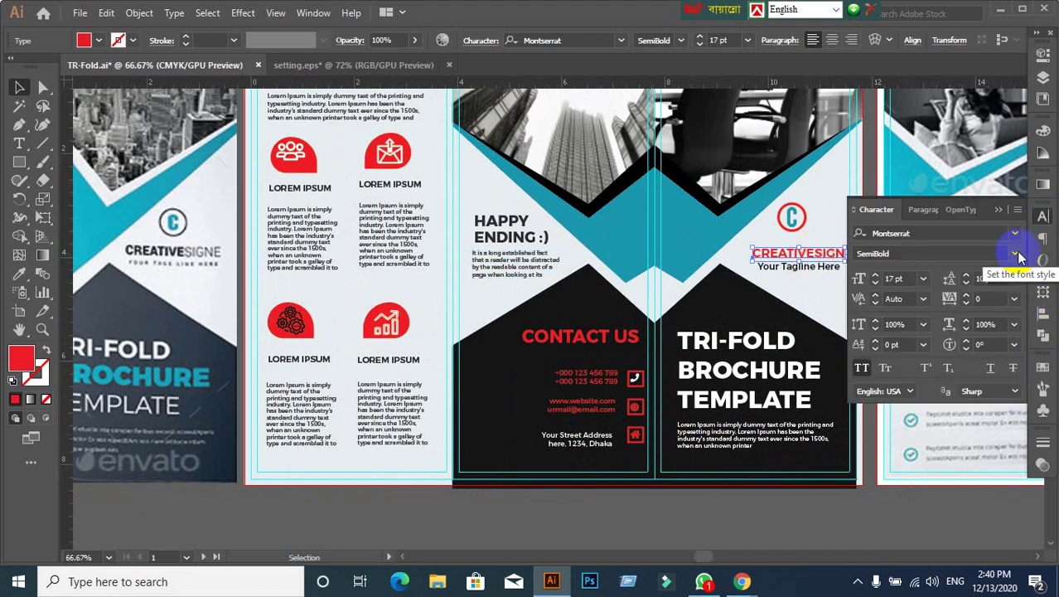
click(580, 518)
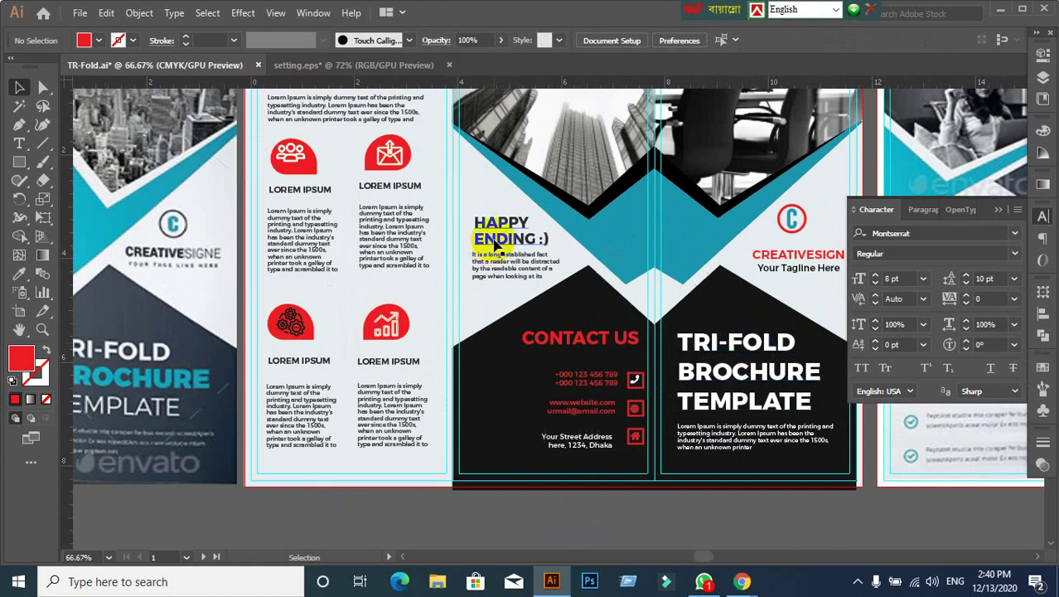
click(498, 249)
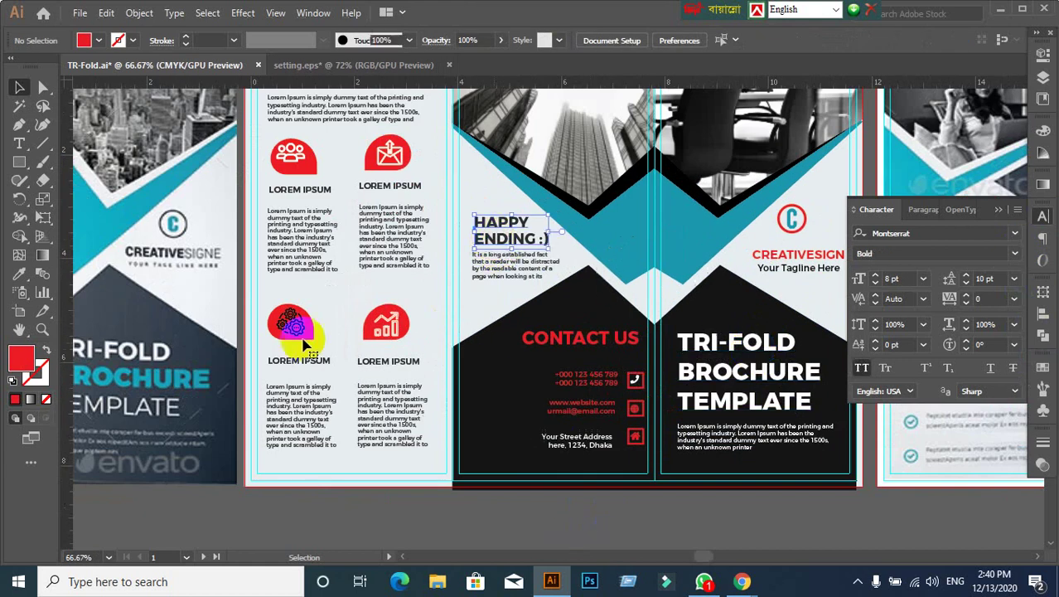
double_click(33, 367)
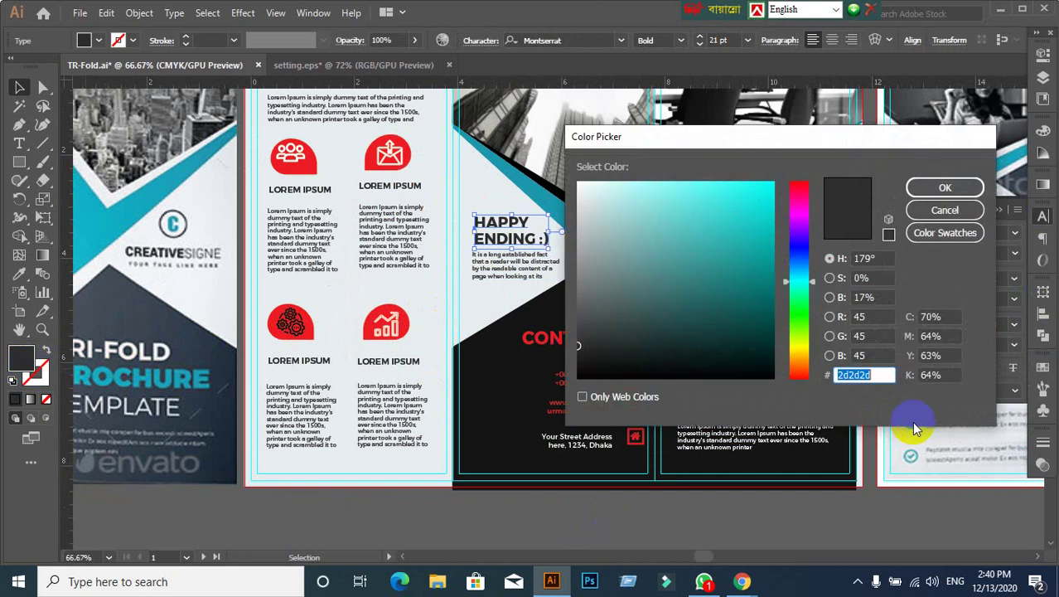
click(945, 187)
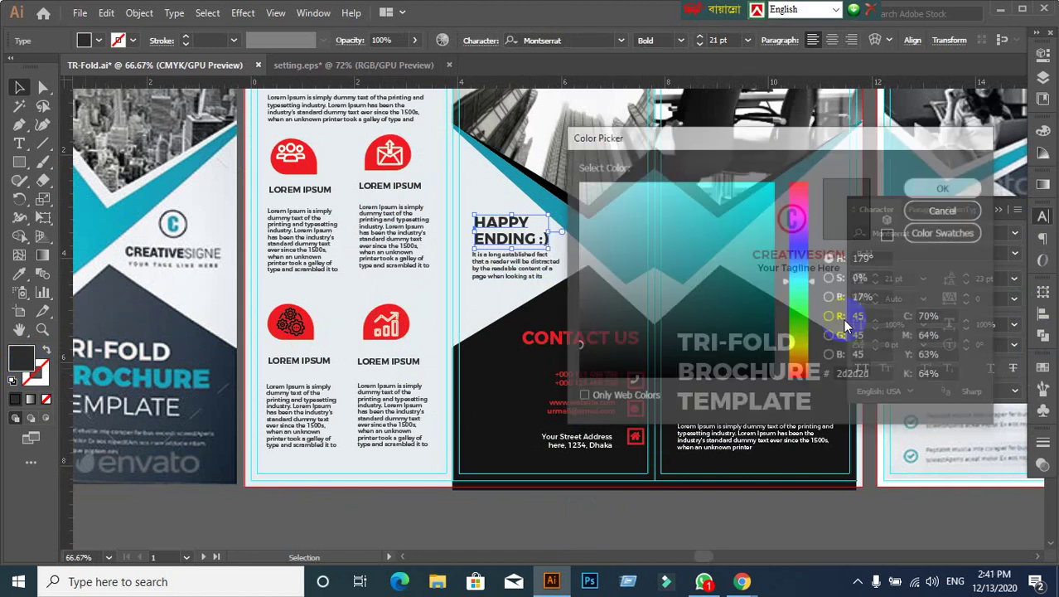
Step: Colour the letters CREAT in CREATIVESIGN dark grey 2d2d2d
double_click(797, 260)
scroll(792, 261, up, 2)
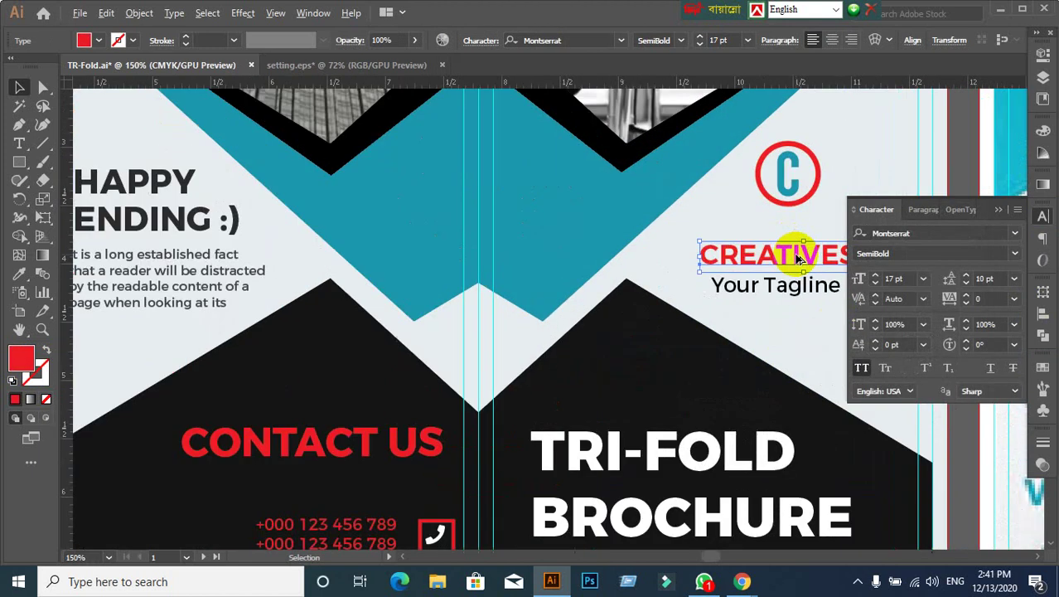
click(788, 253)
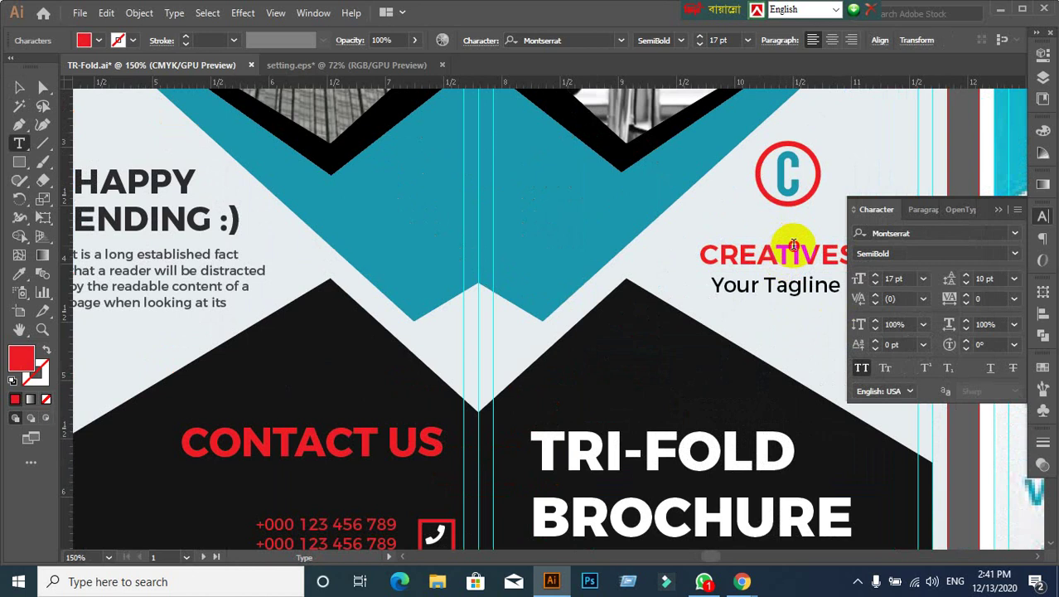
drag(793, 245, 657, 255)
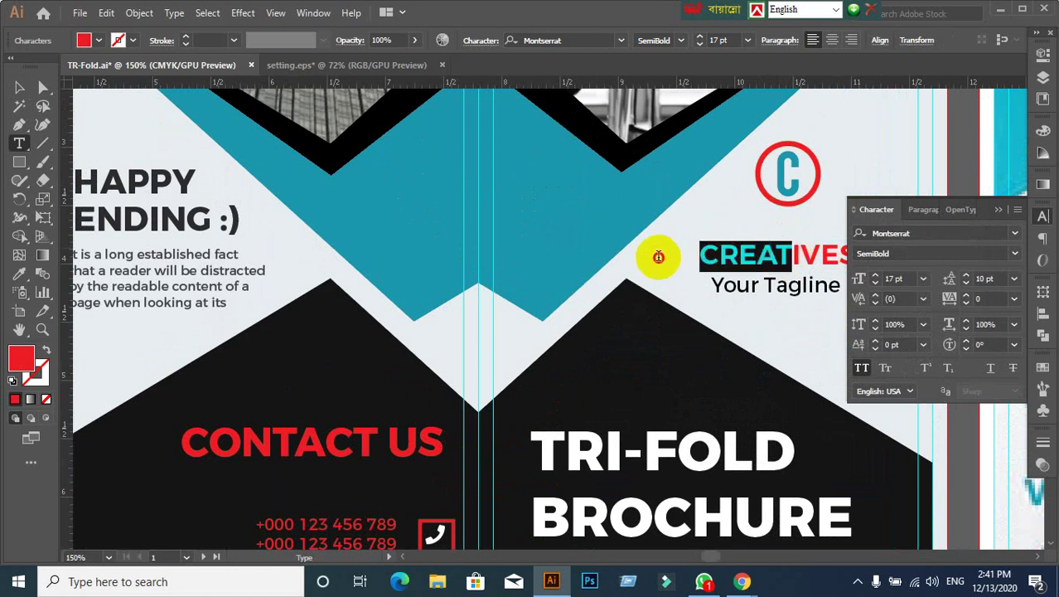
double_click(22, 360)
text(2d2d2d)
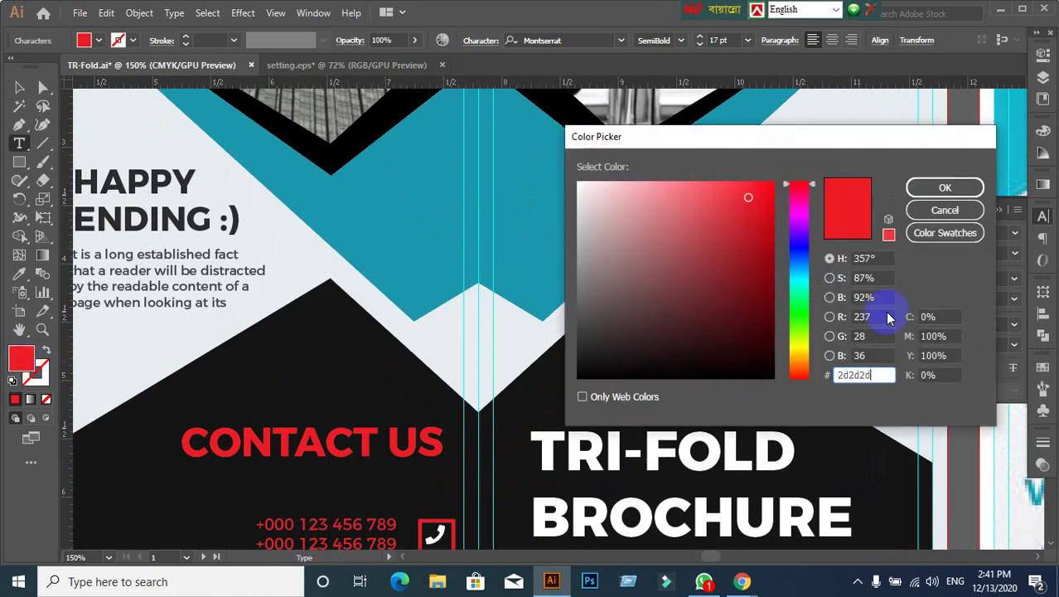
click(943, 187)
key(ctrl+minus)
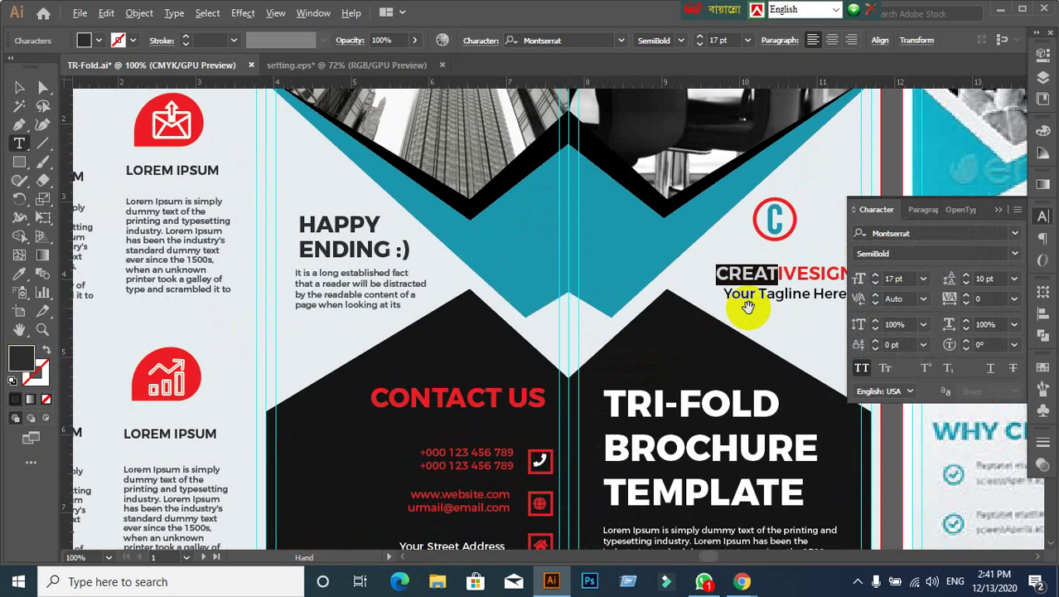
click(19, 87)
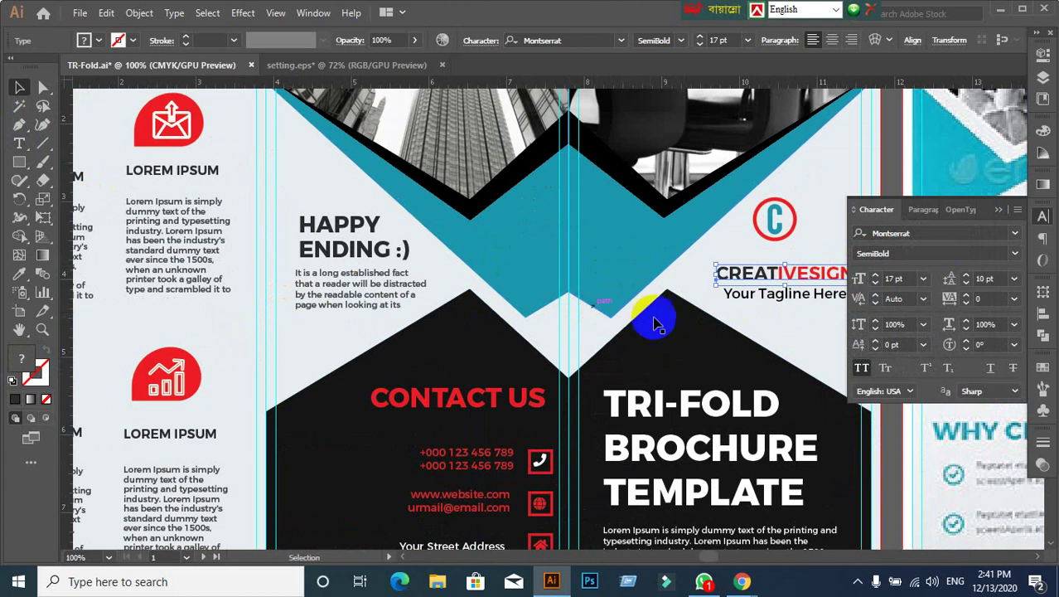
drag(700, 364, 588, 337)
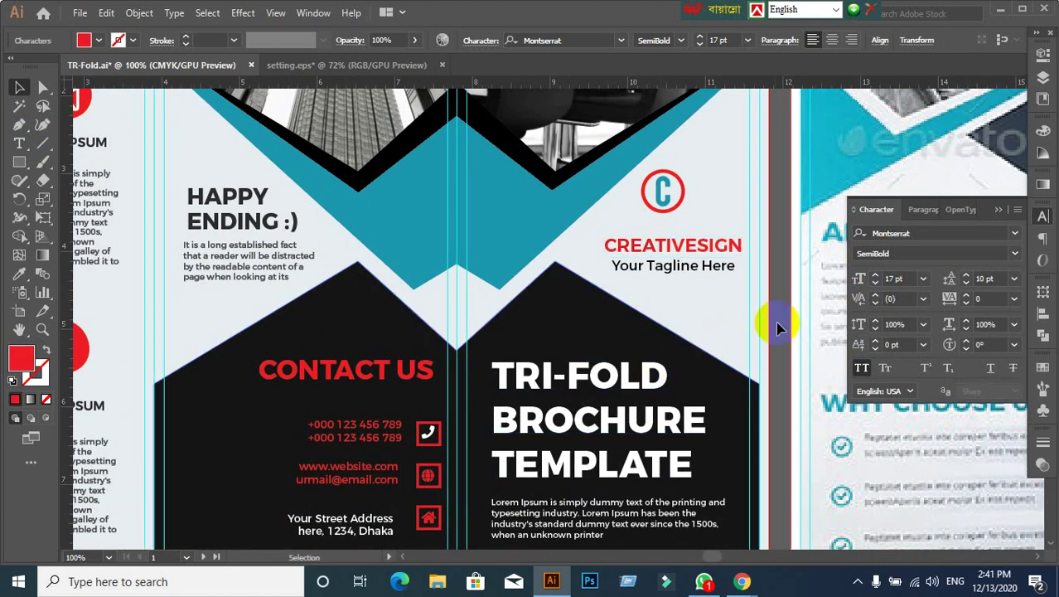
Step: Deselect and pan the brochure spread to bring the CREATIVESIGN wordmark into view
click(670, 259)
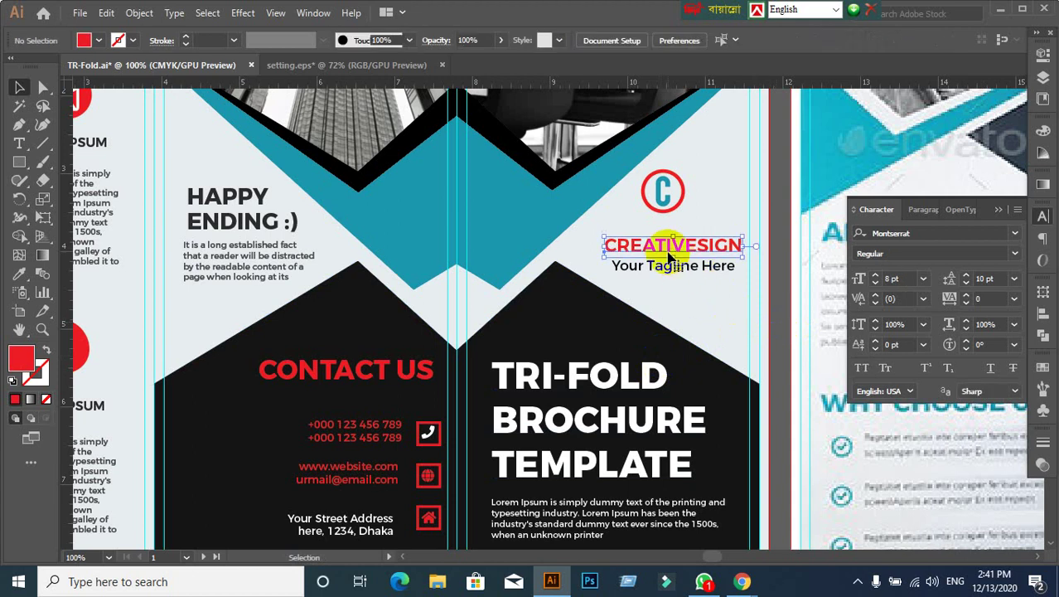
scroll(670, 255, down, 1)
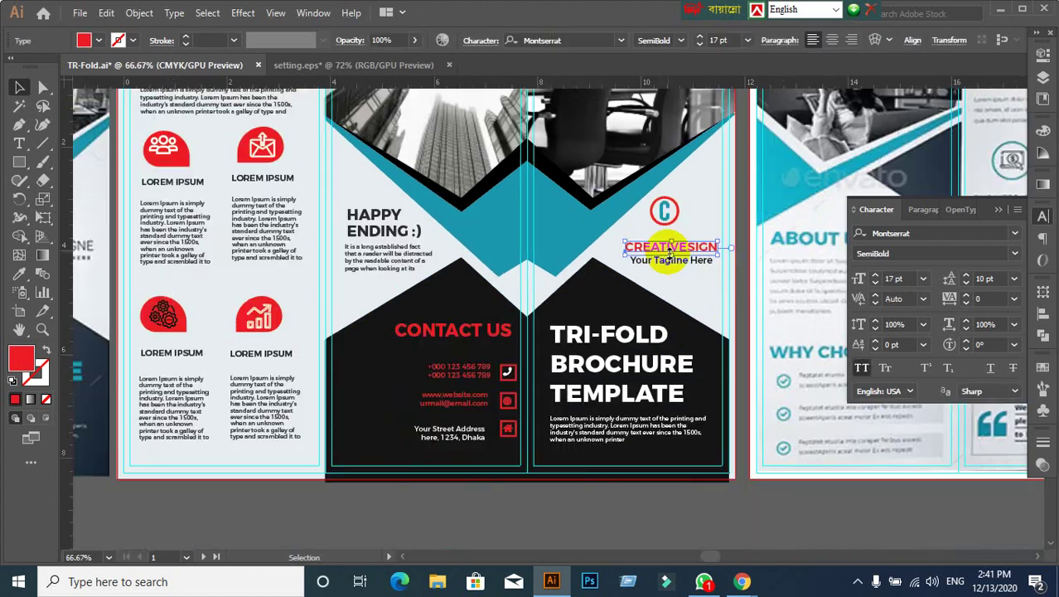
scroll(669, 252, up, 1)
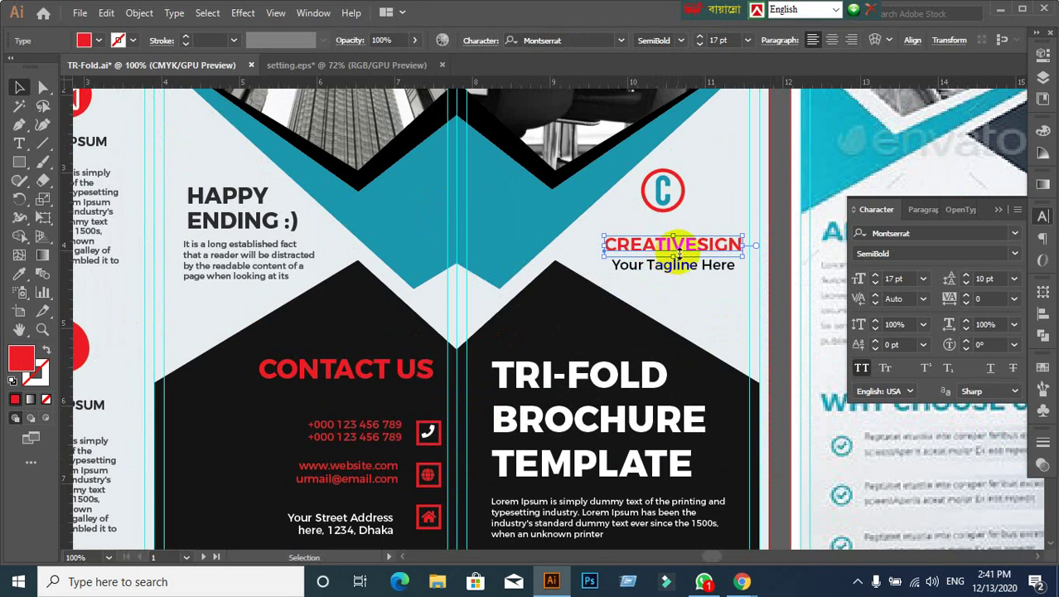
scroll(680, 258, down, 1)
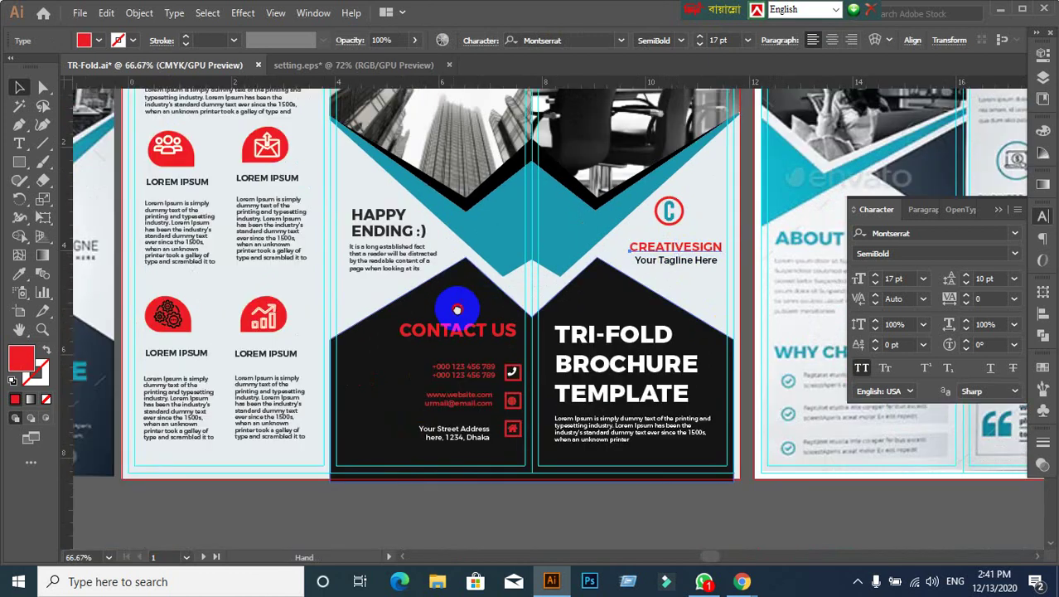
mouse_move(461, 302)
mouse_down()
mouse_move(693, 316)
mouse_move(472, 308)
mouse_up()
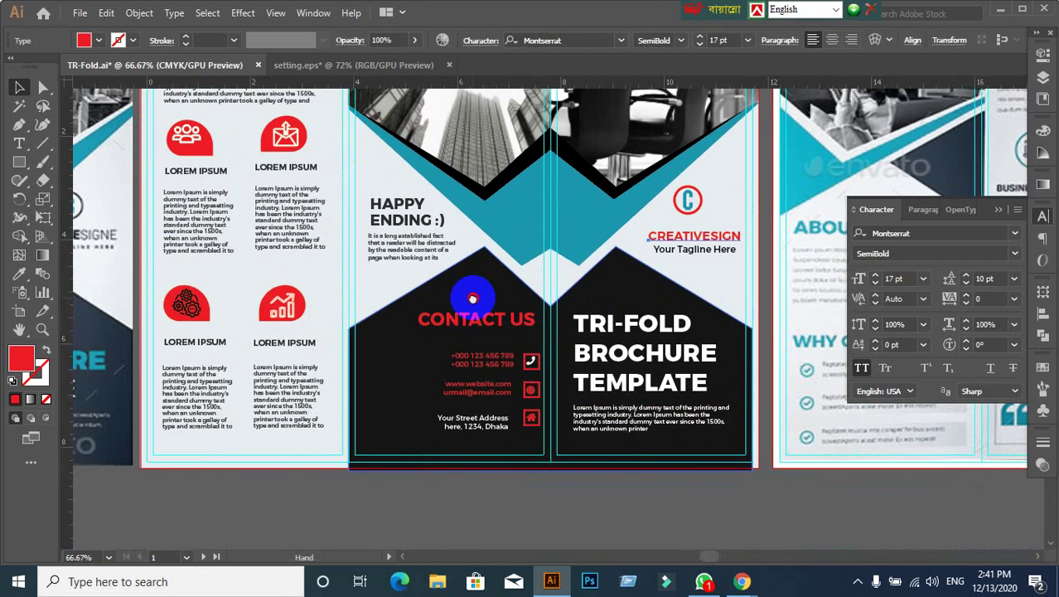
scroll(659, 265, up, 1)
Step: Colour the letters CREATIVE in CREATIVESIGN dark grey #2d2d2d
click(727, 230)
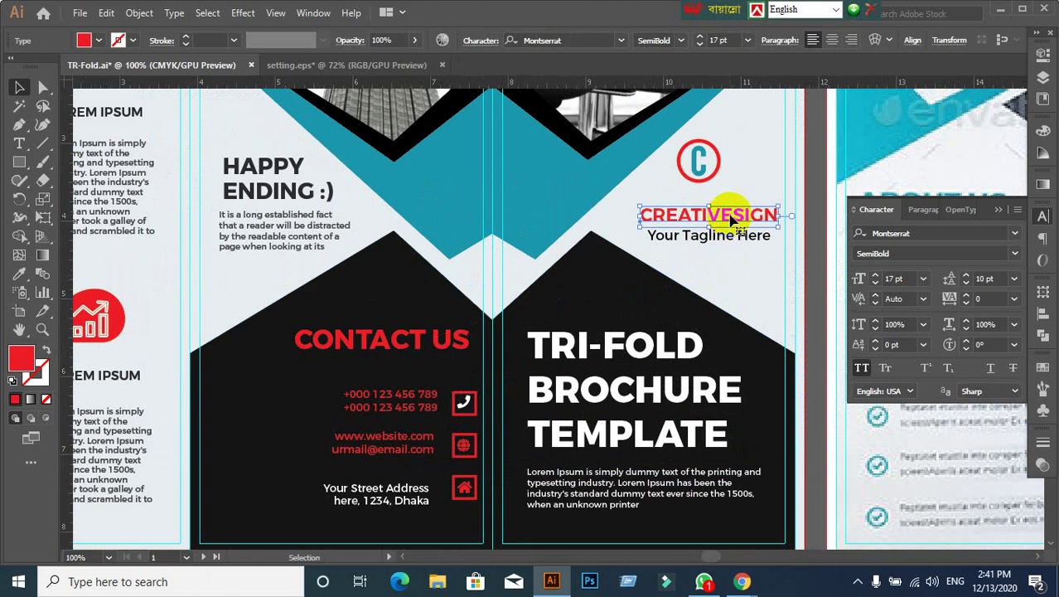
double_click(730, 215)
drag(733, 214, 626, 217)
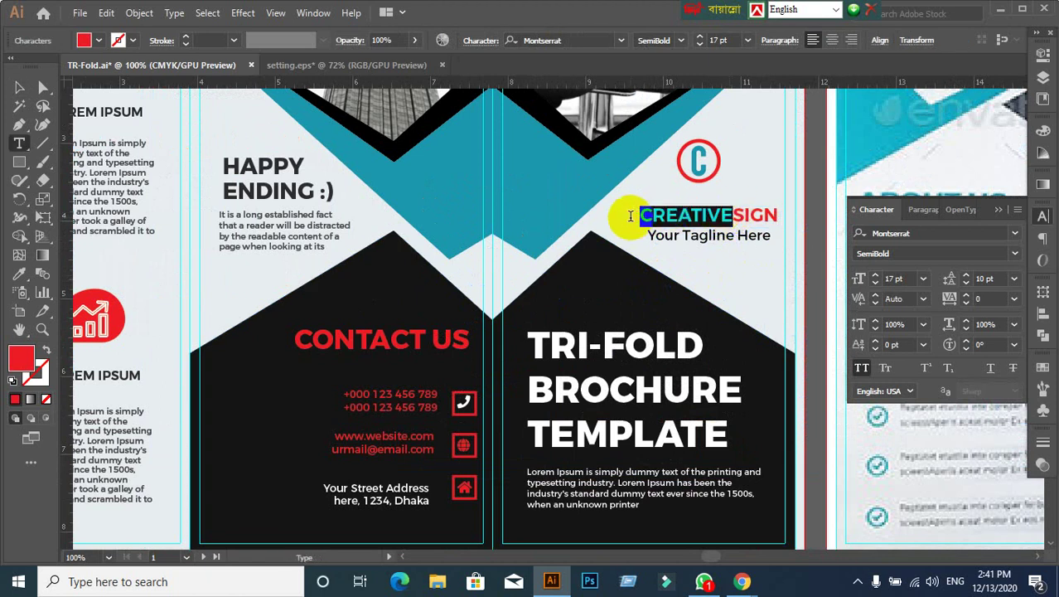
click(19, 273)
click(442, 196)
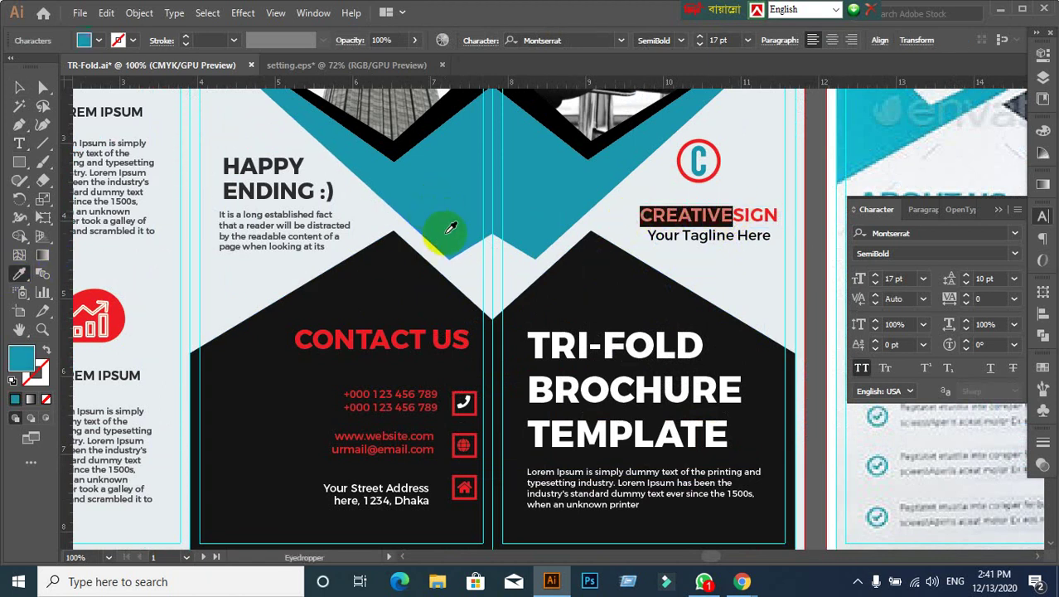
double_click(18, 365)
drag(794, 140, 566, 176)
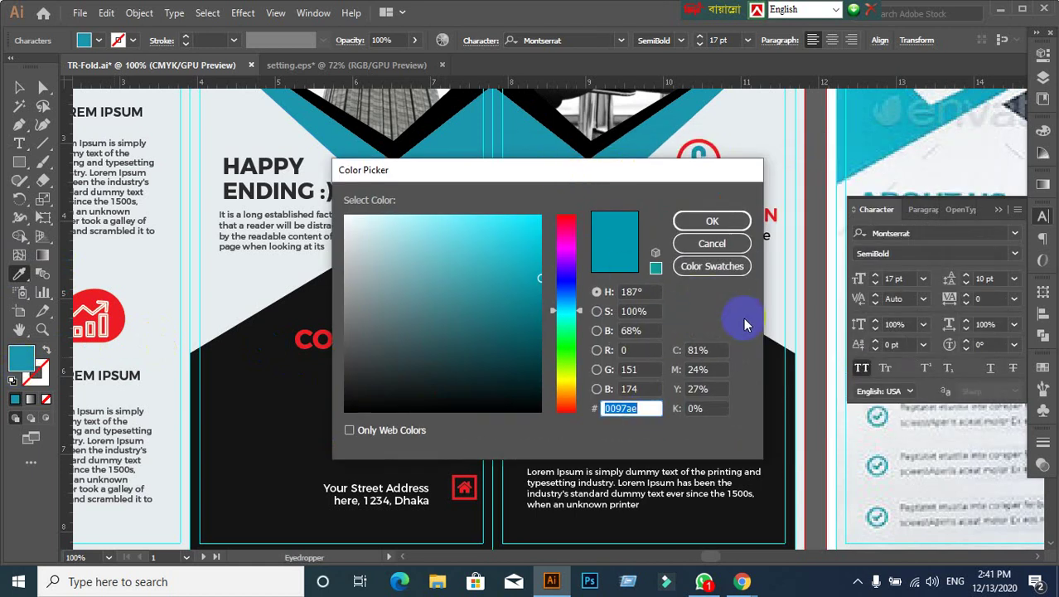
text(2d2d2d)
click(712, 220)
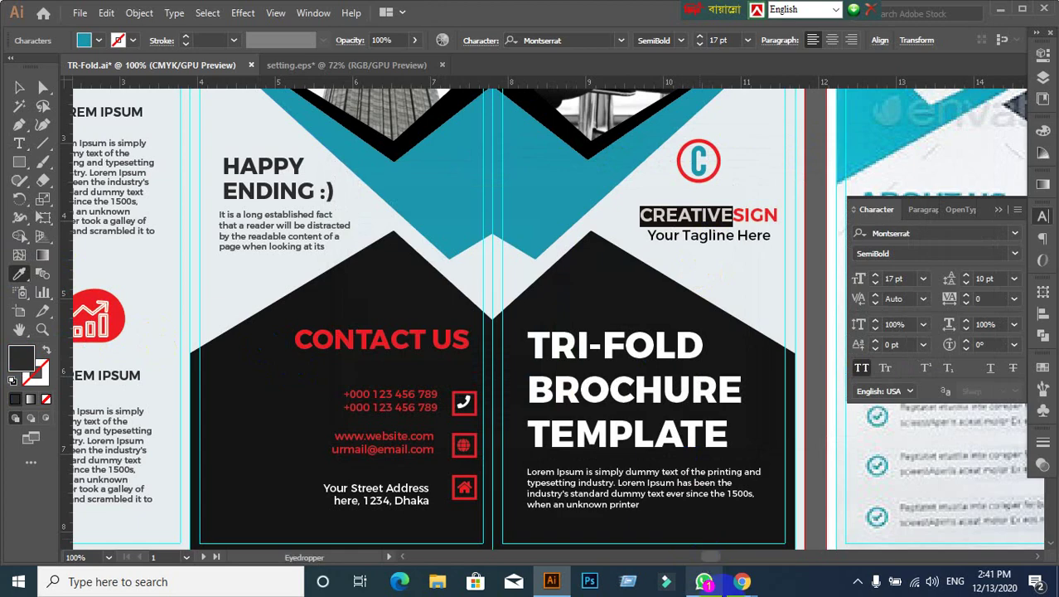
click(619, 504)
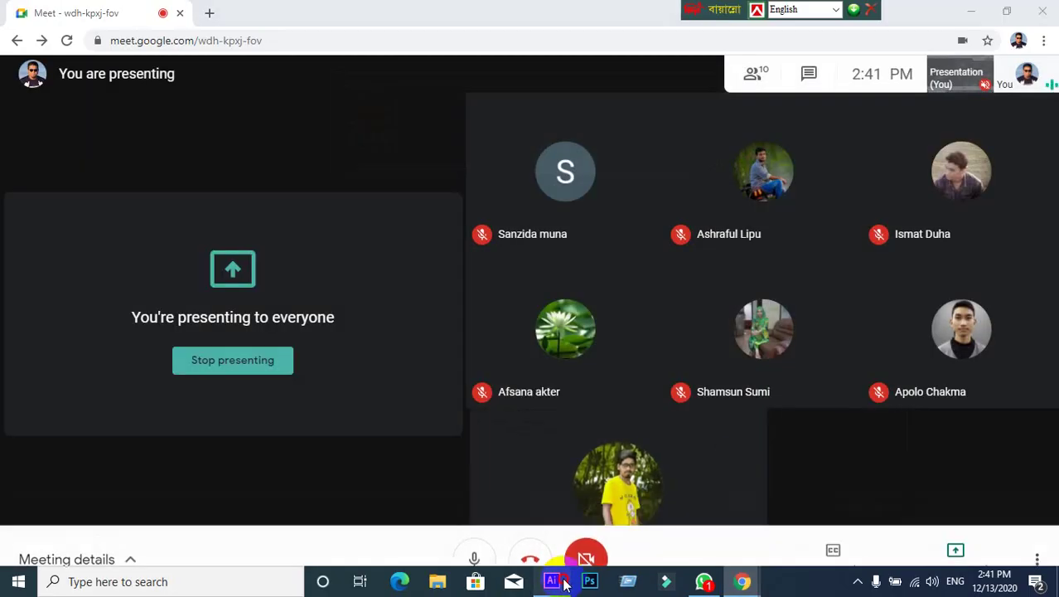
click(551, 581)
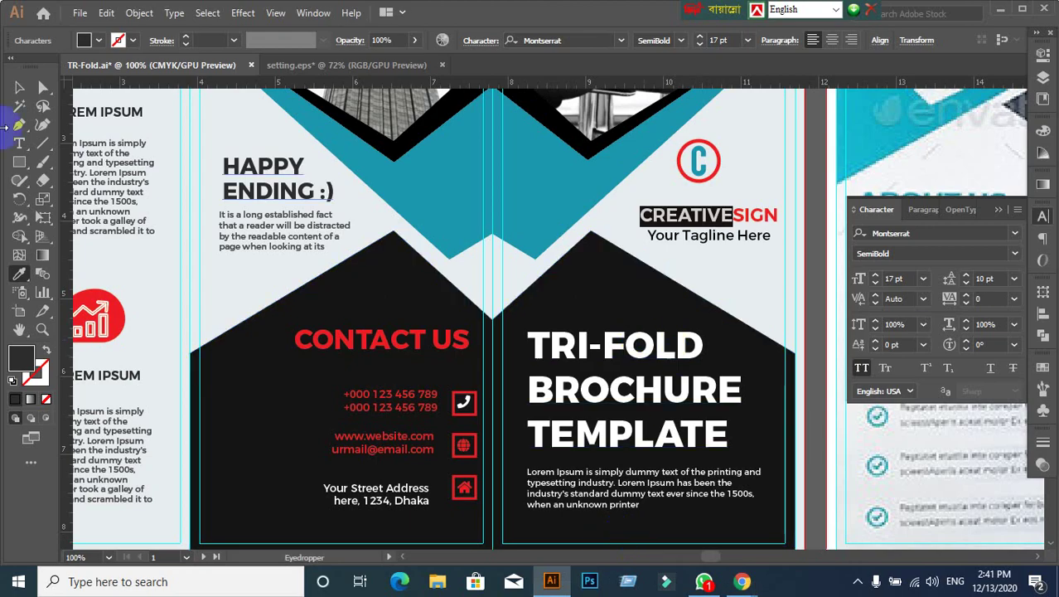
Step: Deselect CREATIVESIGN and zoom out to reframe the brochure
click(19, 87)
click(537, 271)
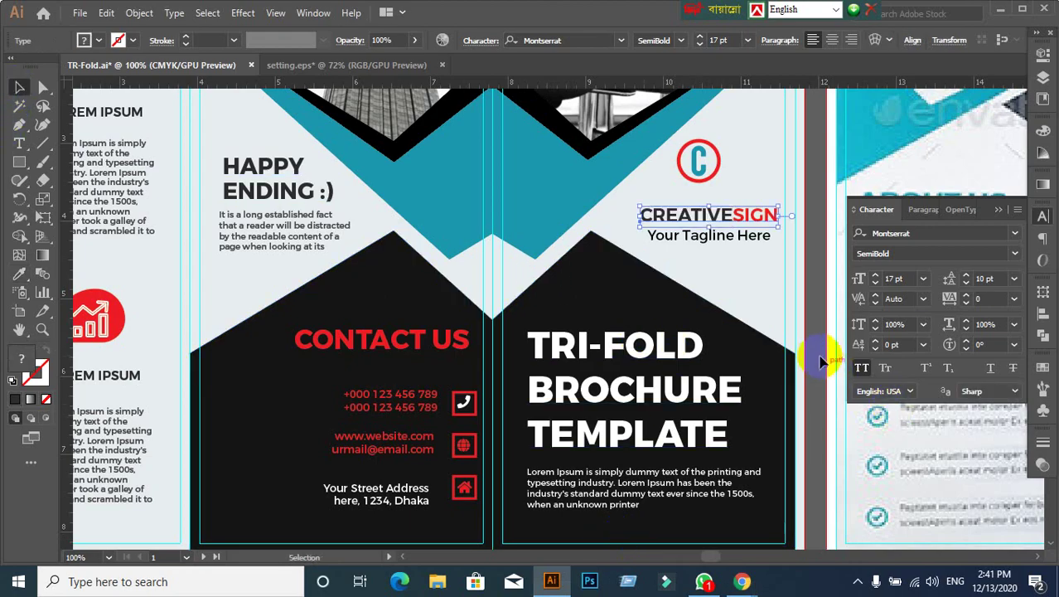
drag(787, 292, 715, 293)
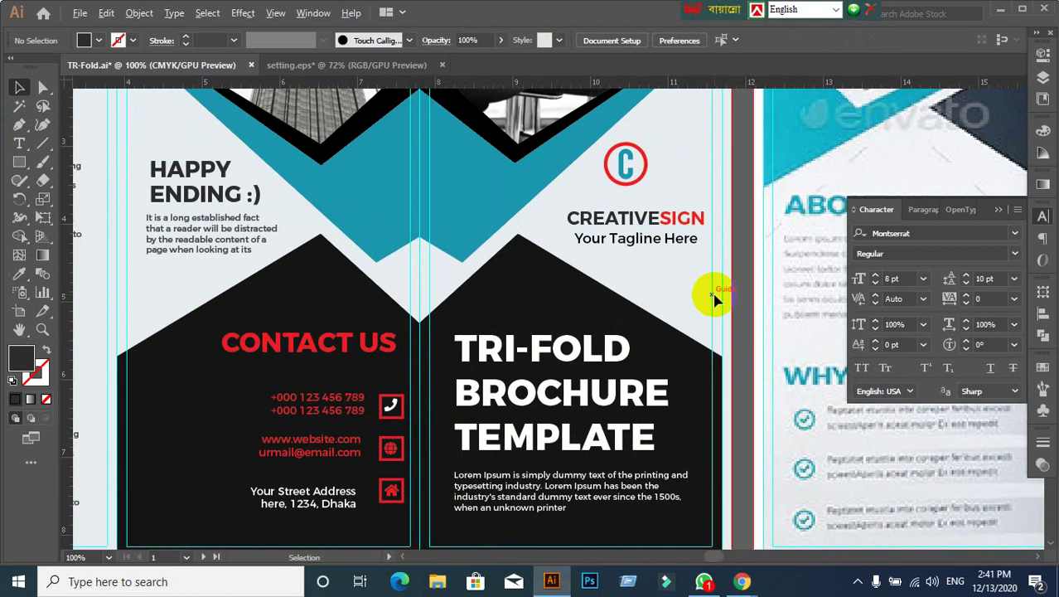
key(ctrl+minus)
drag(468, 360, 701, 319)
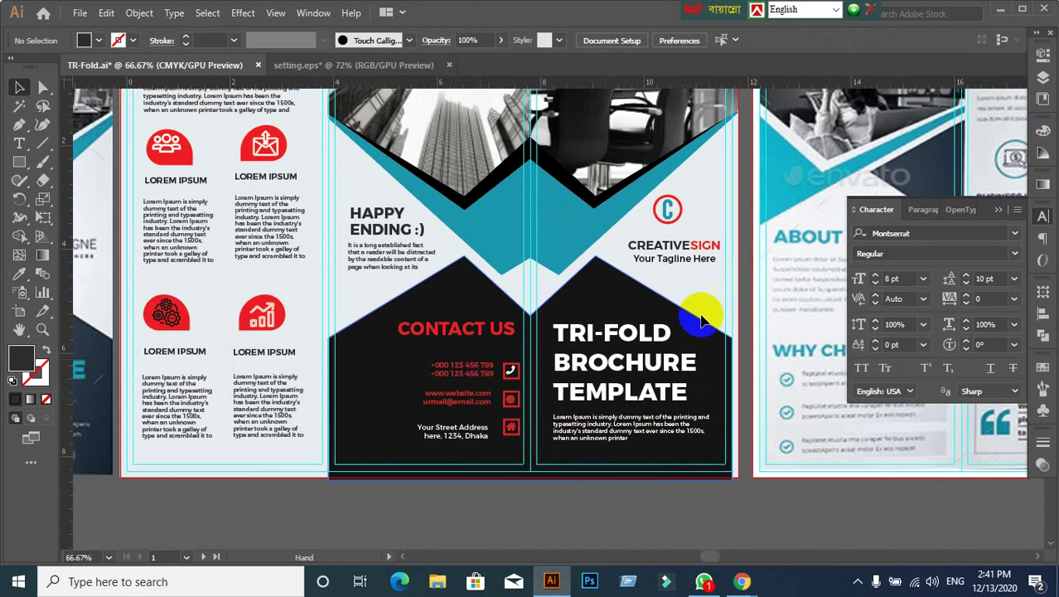
scroll(700, 319, up, 1)
Step: Highlight SIGN in CREATIVESIGN and sample teal onto it
click(694, 231)
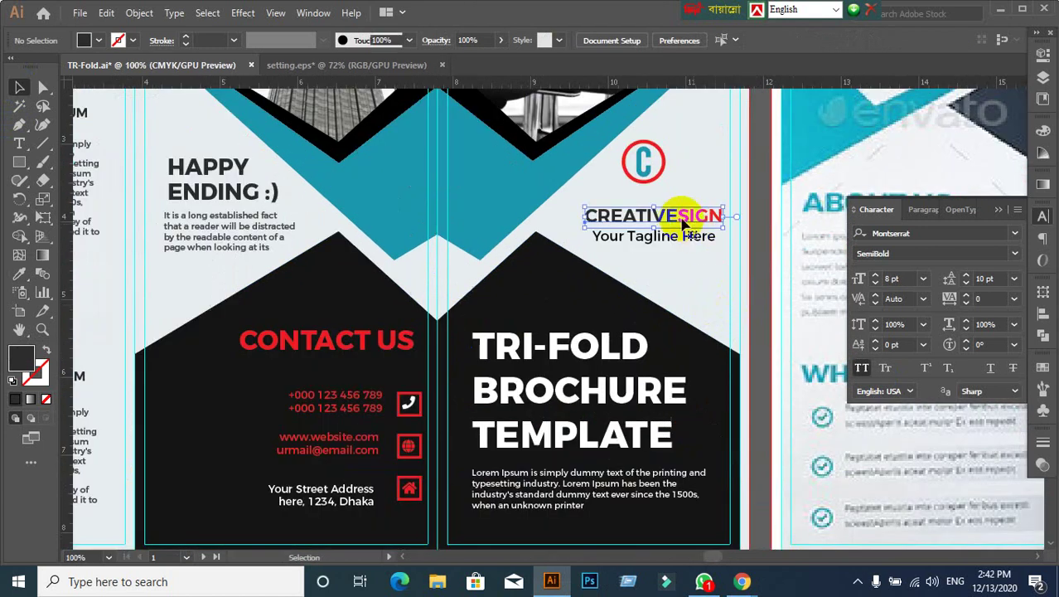
double_click(682, 218)
drag(679, 213, 725, 218)
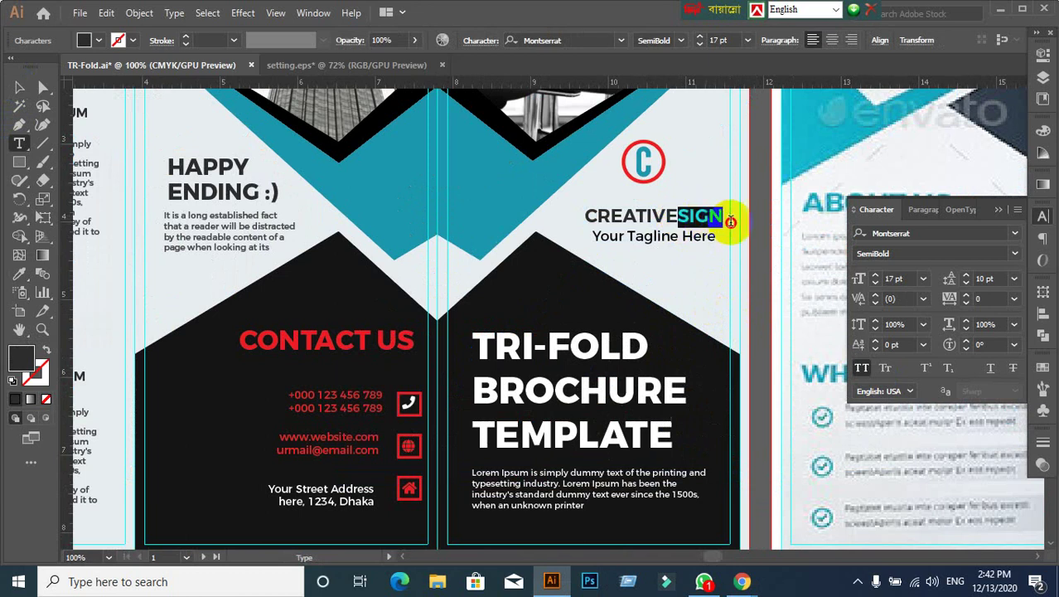
click(21, 277)
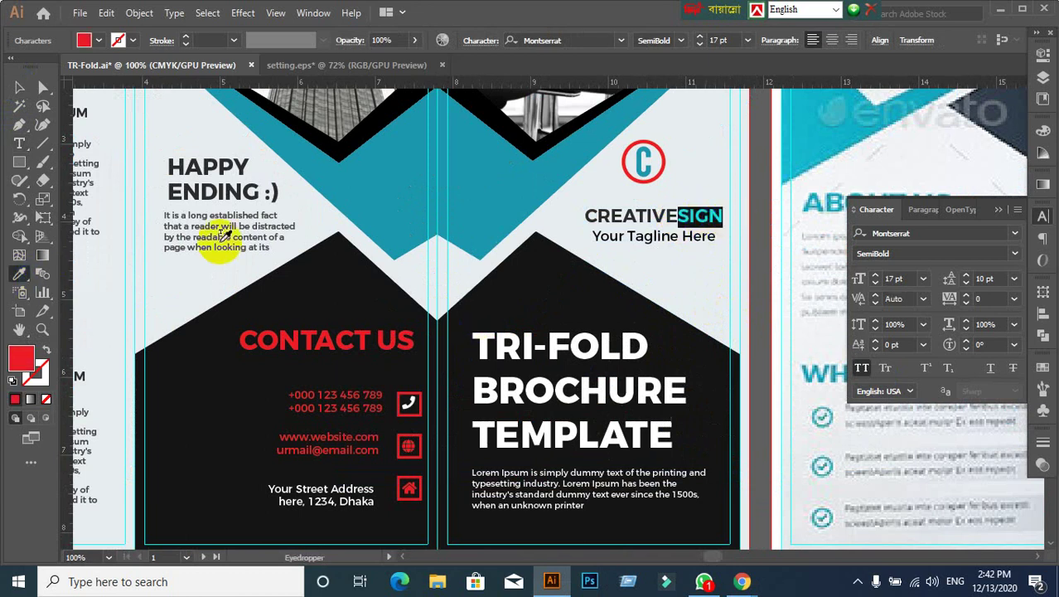
click(355, 184)
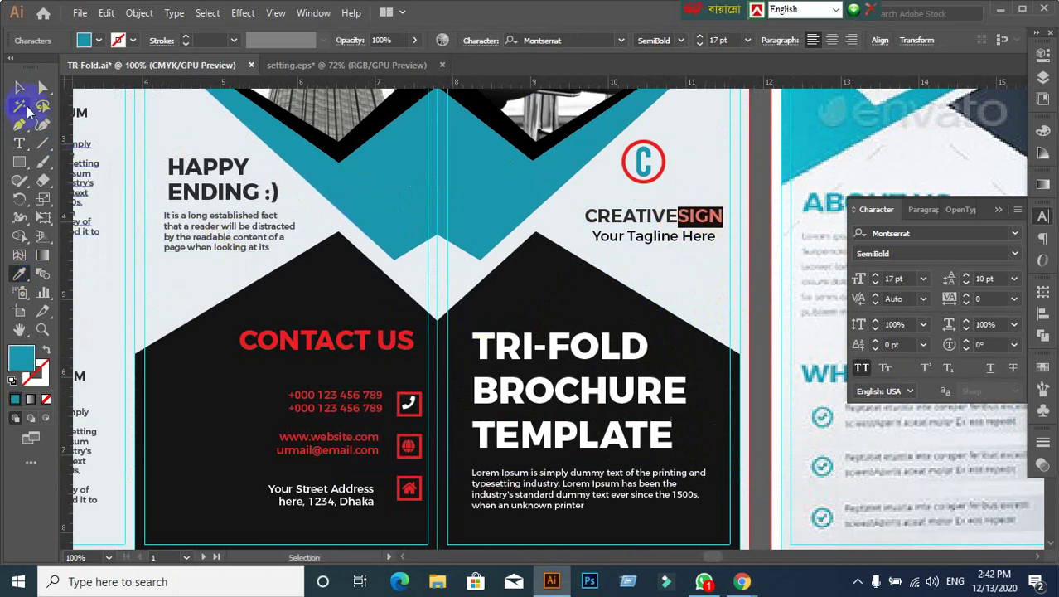
click(20, 87)
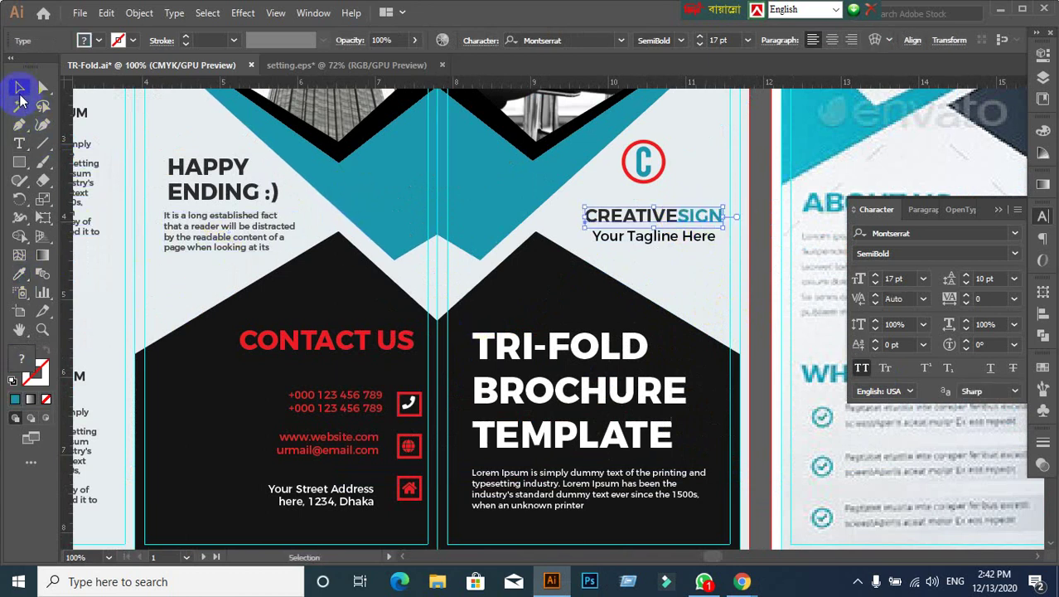
Step: Recolour SIGN to mid grey #7f7f7f and zoom out to the spread
double_click(698, 229)
drag(678, 214, 745, 217)
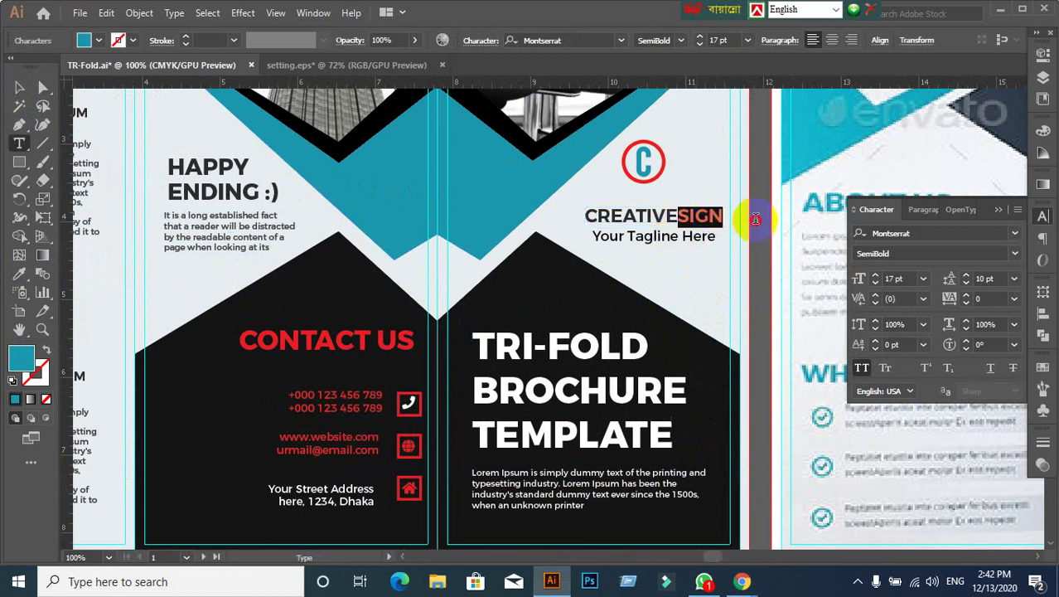
double_click(17, 364)
drag(425, 362, 334, 312)
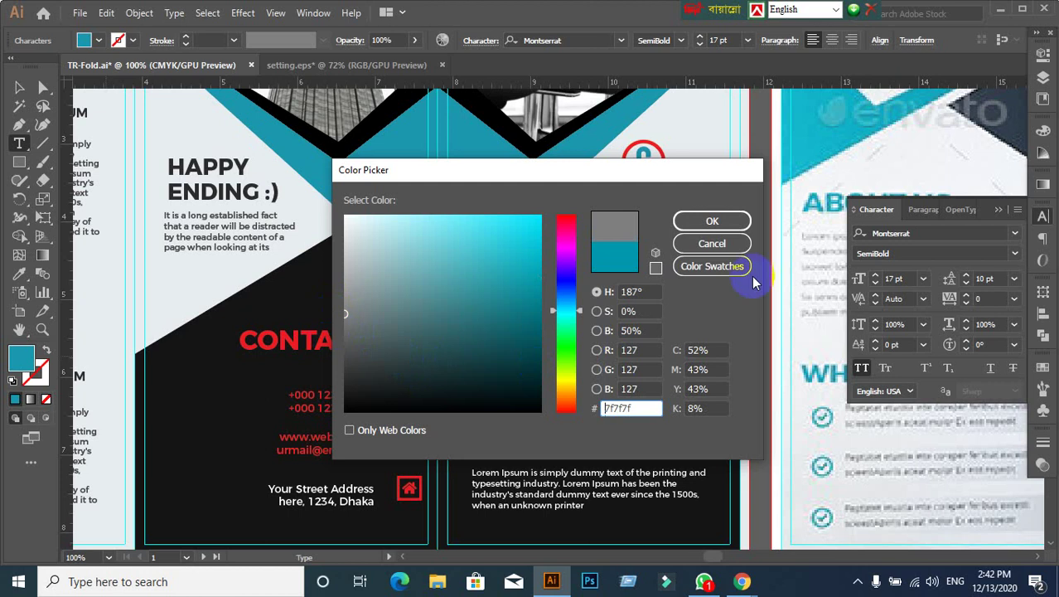
click(711, 220)
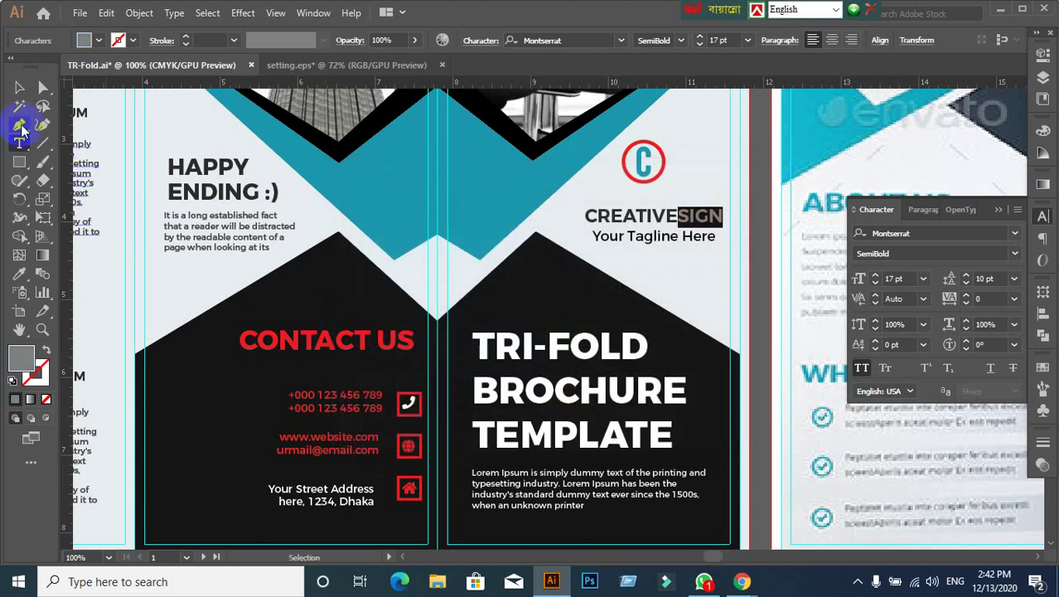
click(19, 87)
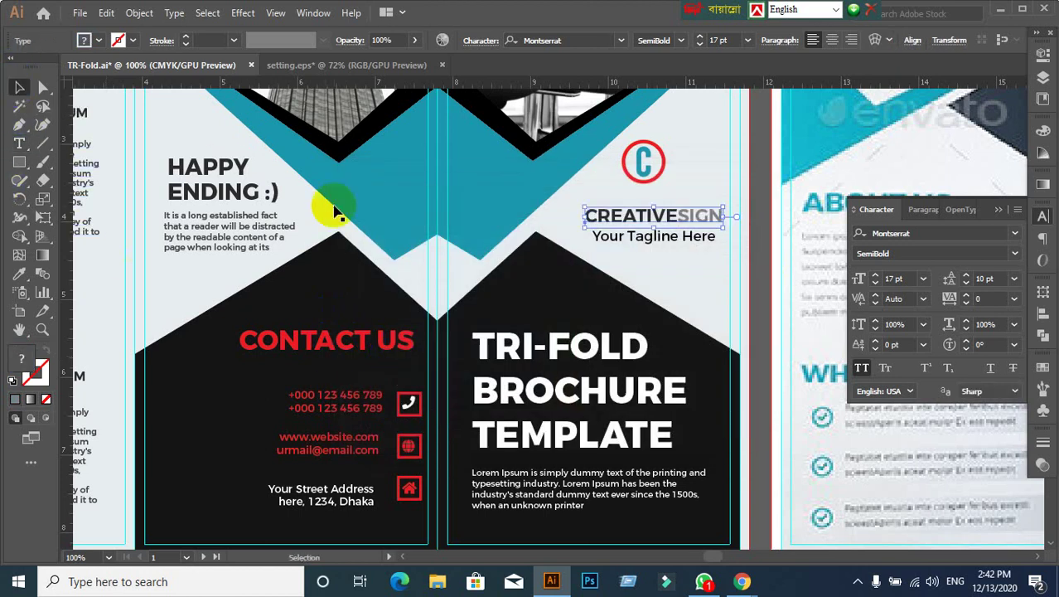
key(ctrl+minus)
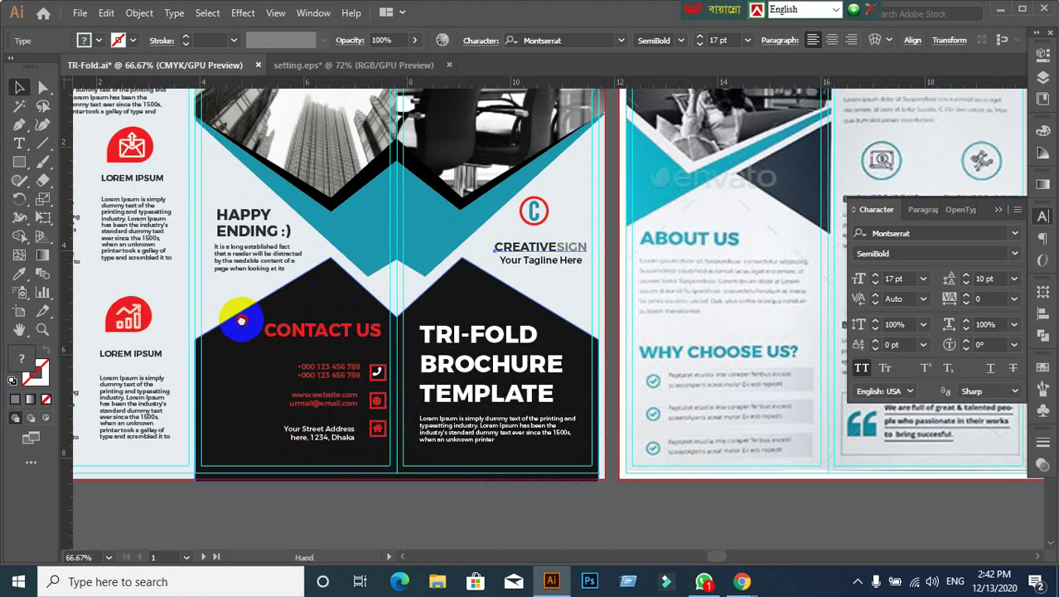
key(ctrl+minus)
Step: Eyedropper the teal from a brochure shape onto the Your Tagline Here text
click(663, 255)
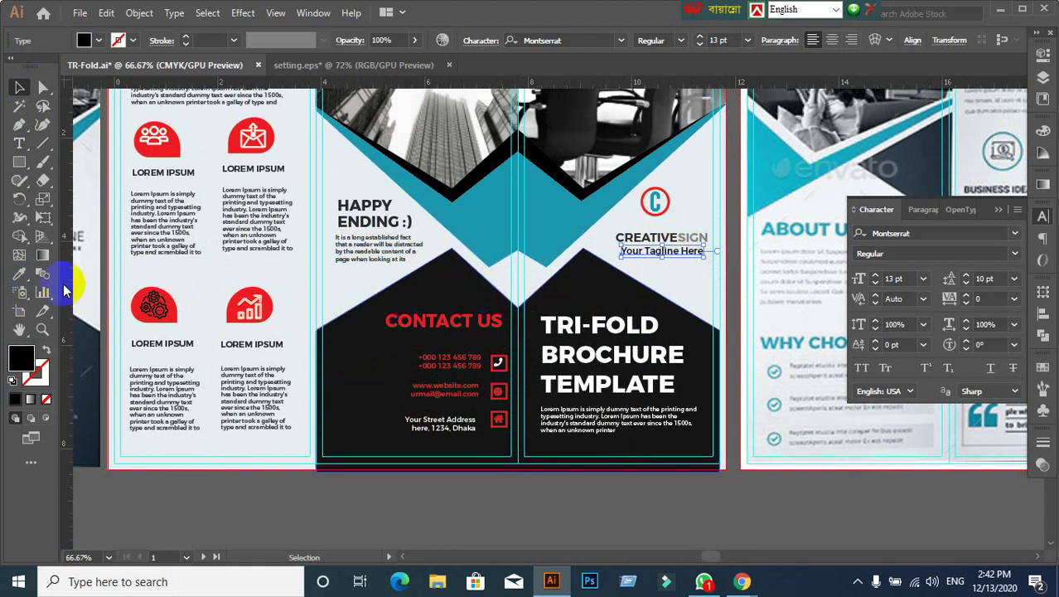
click(19, 274)
click(479, 216)
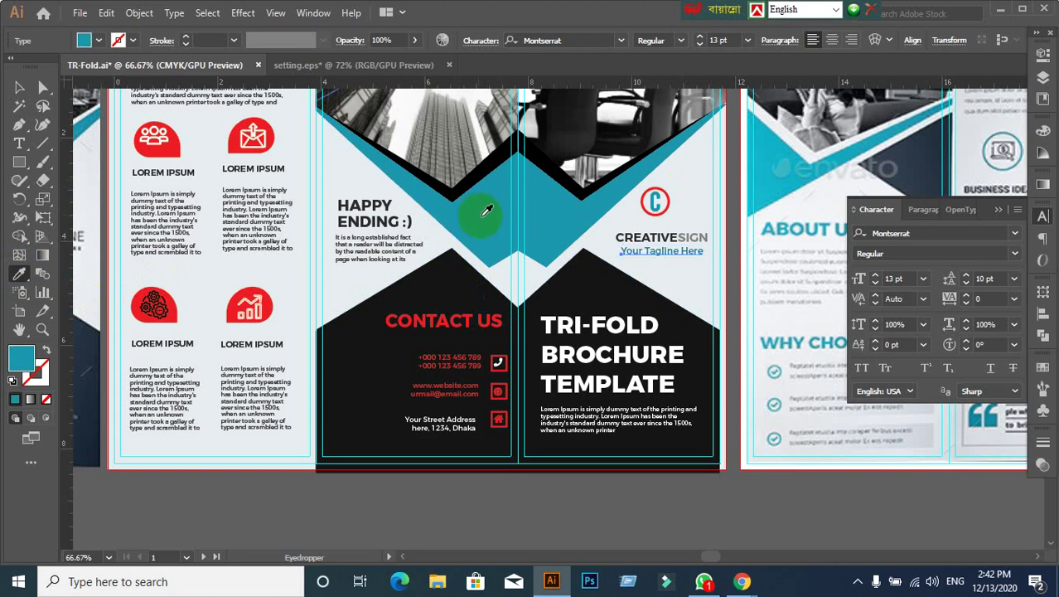
click(21, 89)
click(349, 251)
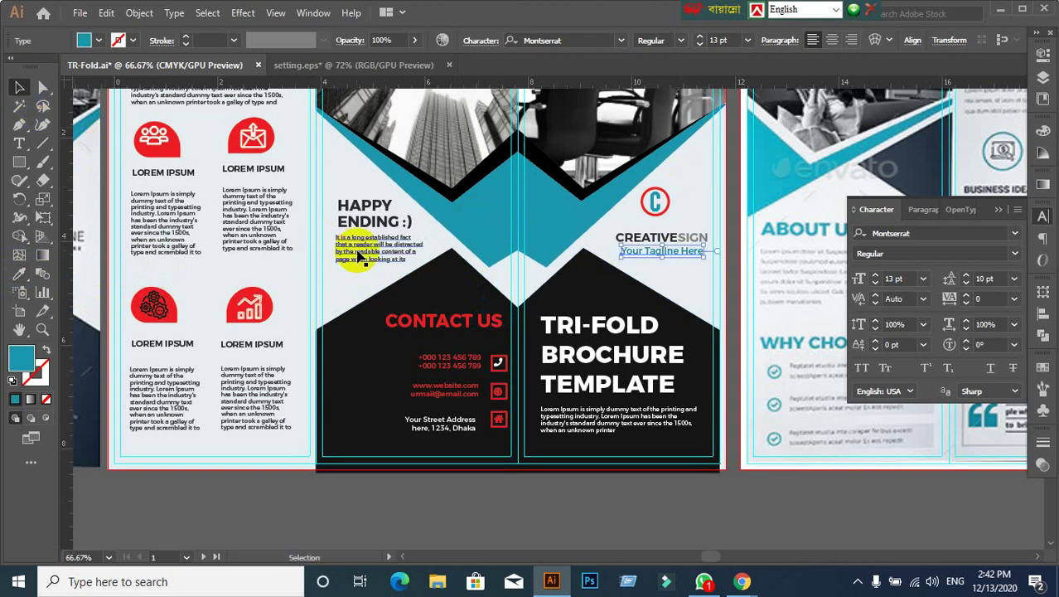
double_click(23, 356)
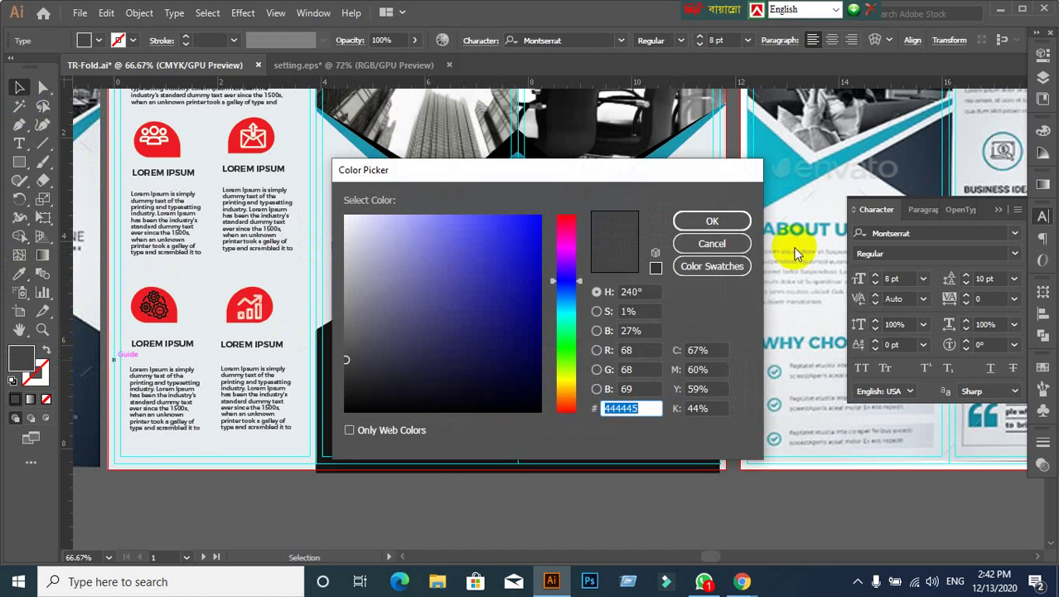
click(711, 243)
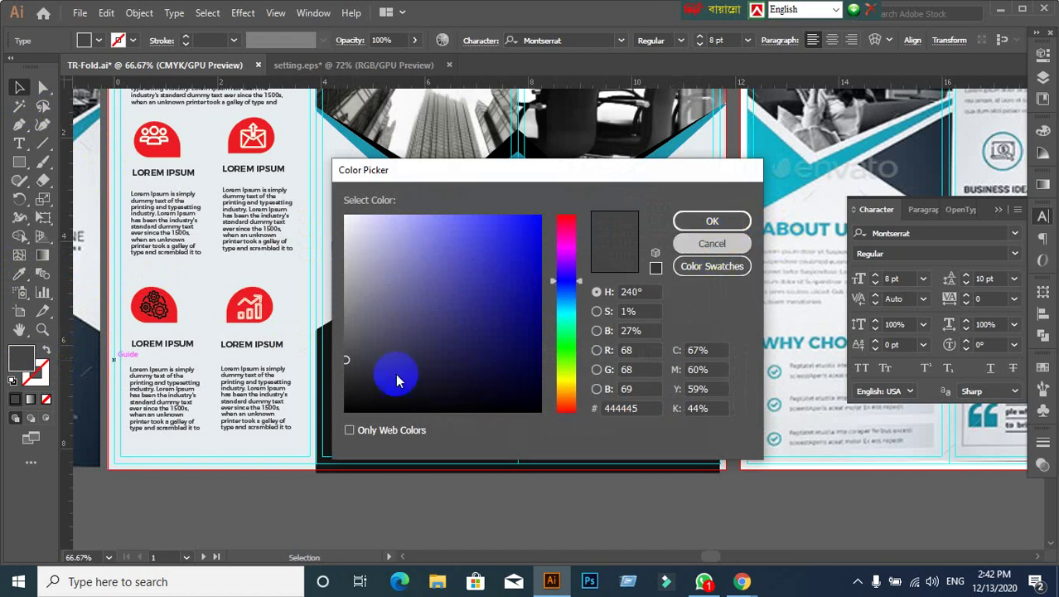
click(251, 234)
click(24, 365)
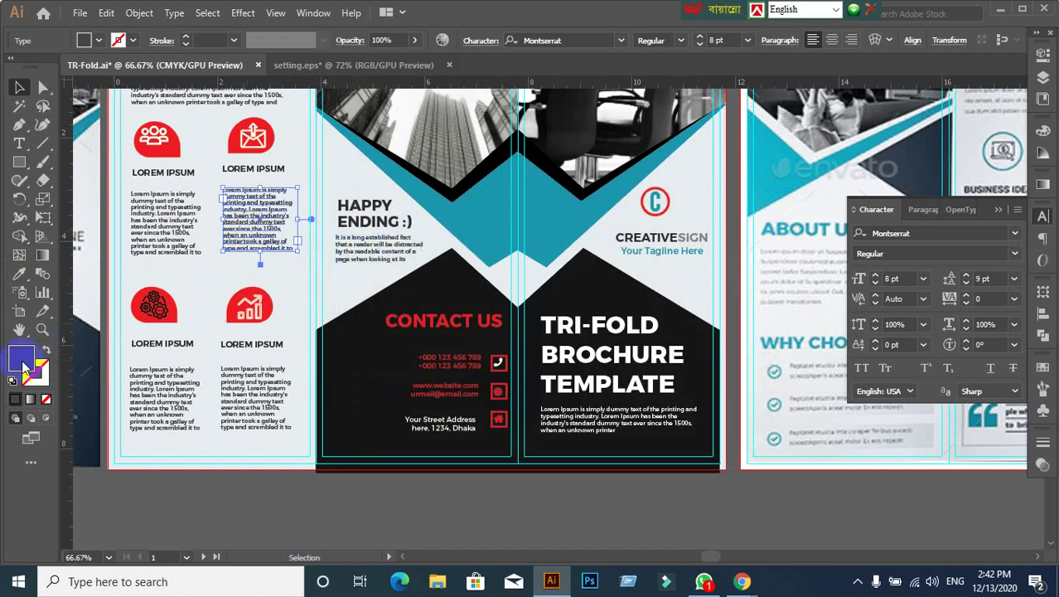
click(24, 365)
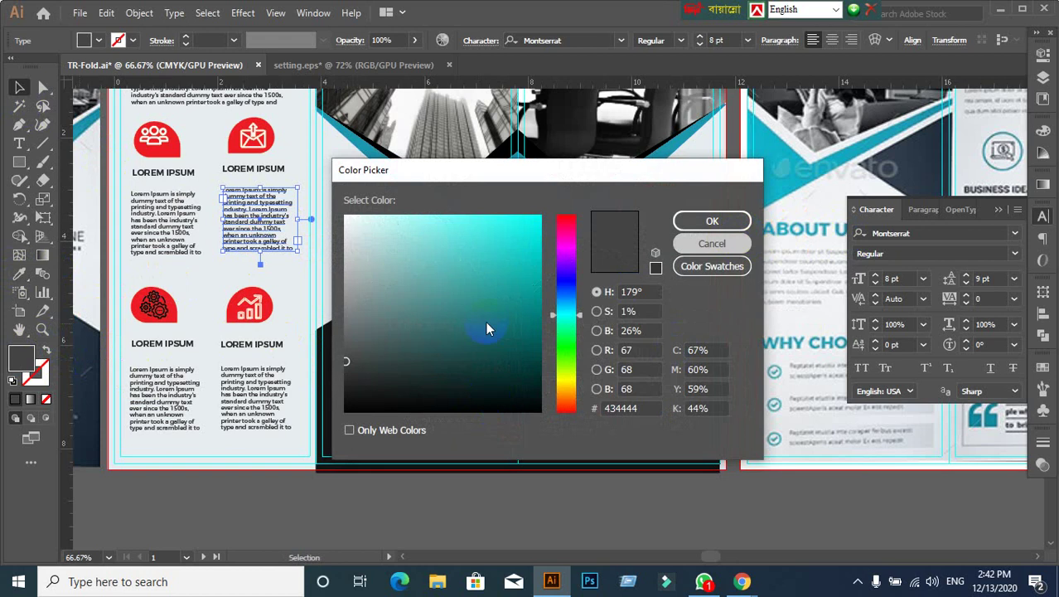
key(Escape)
click(378, 248)
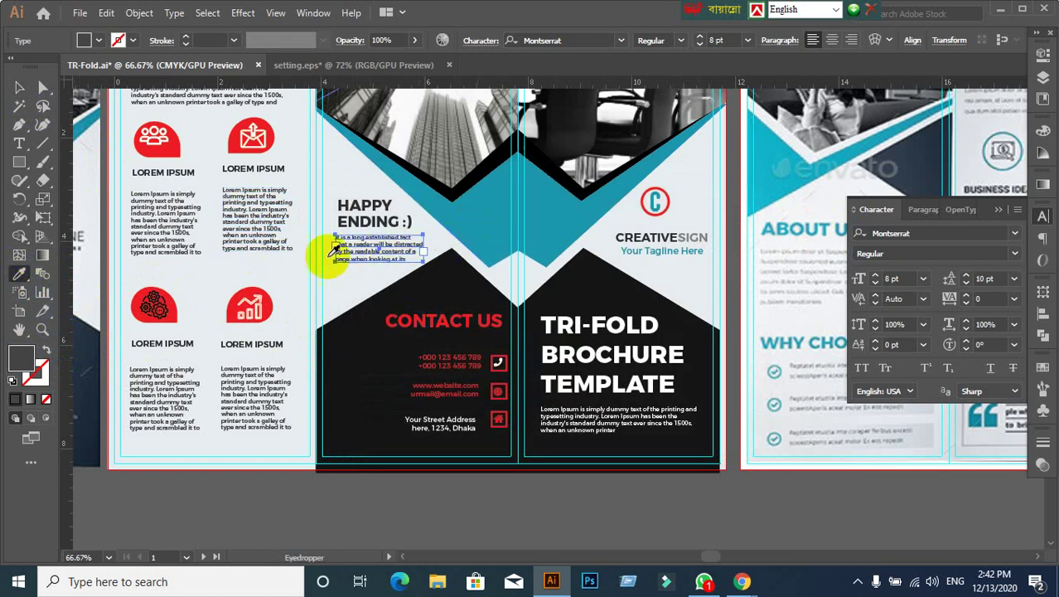
click(22, 89)
click(161, 213)
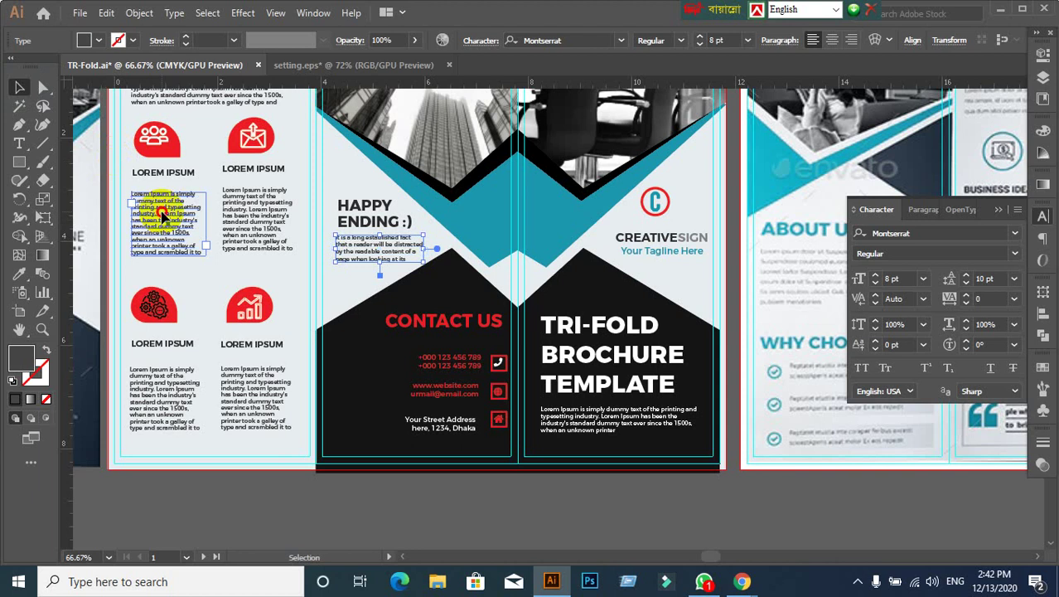
double_click(22, 361)
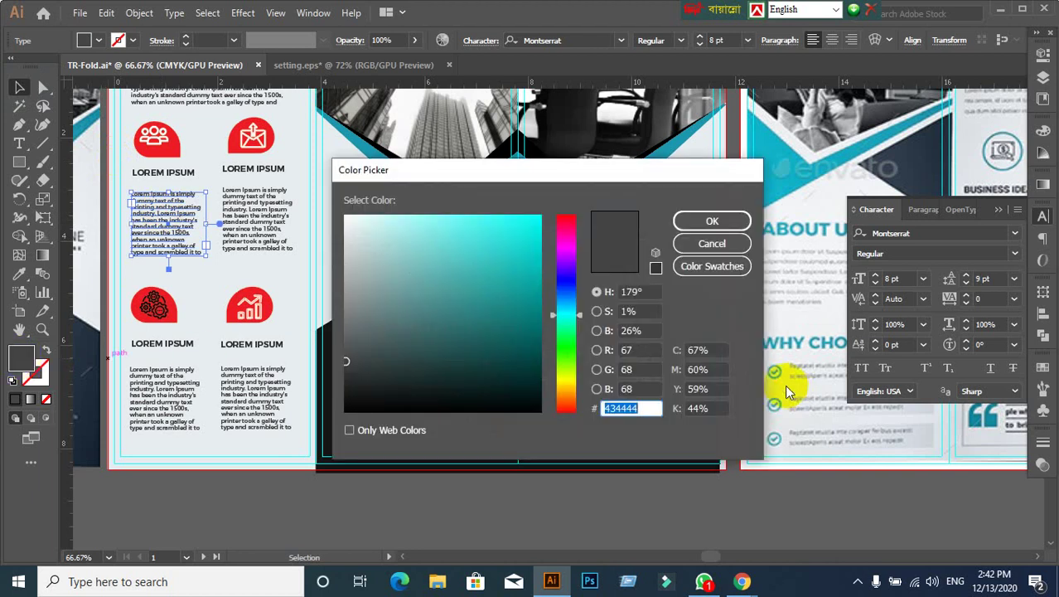
click(731, 222)
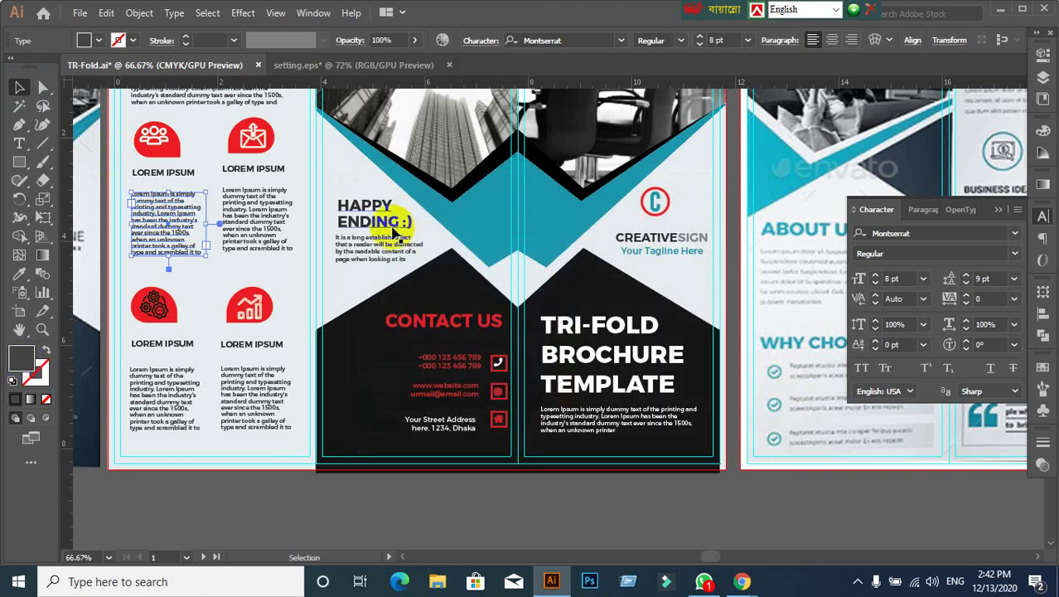
click(396, 257)
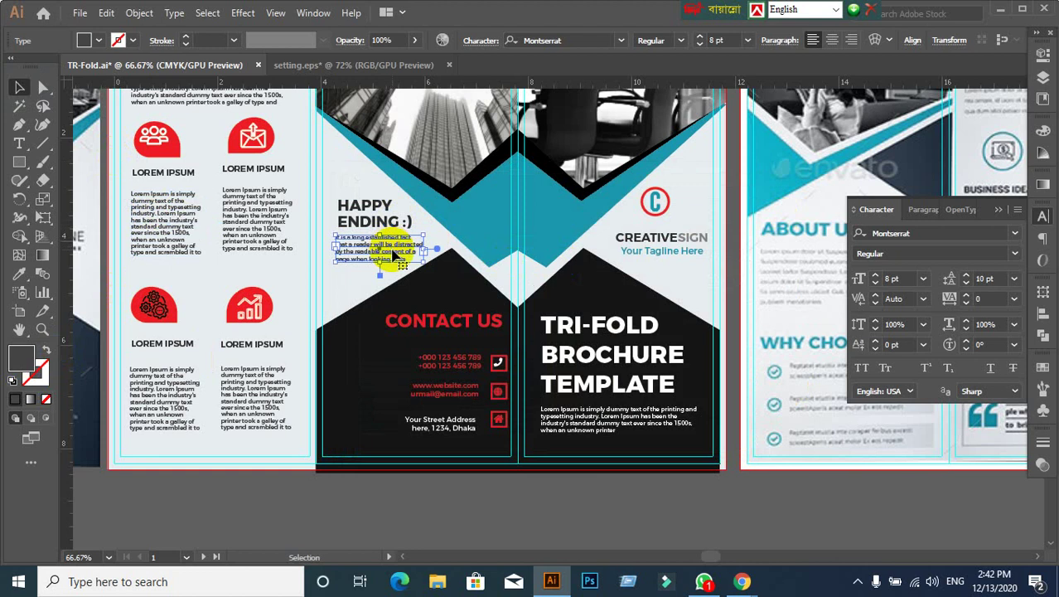
double_click(28, 359)
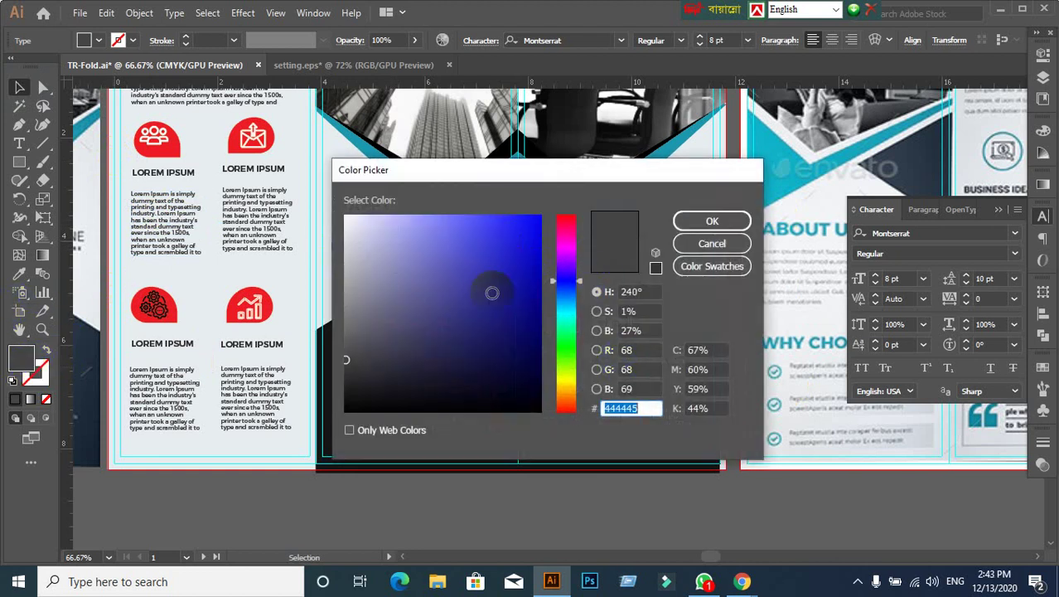
click(694, 249)
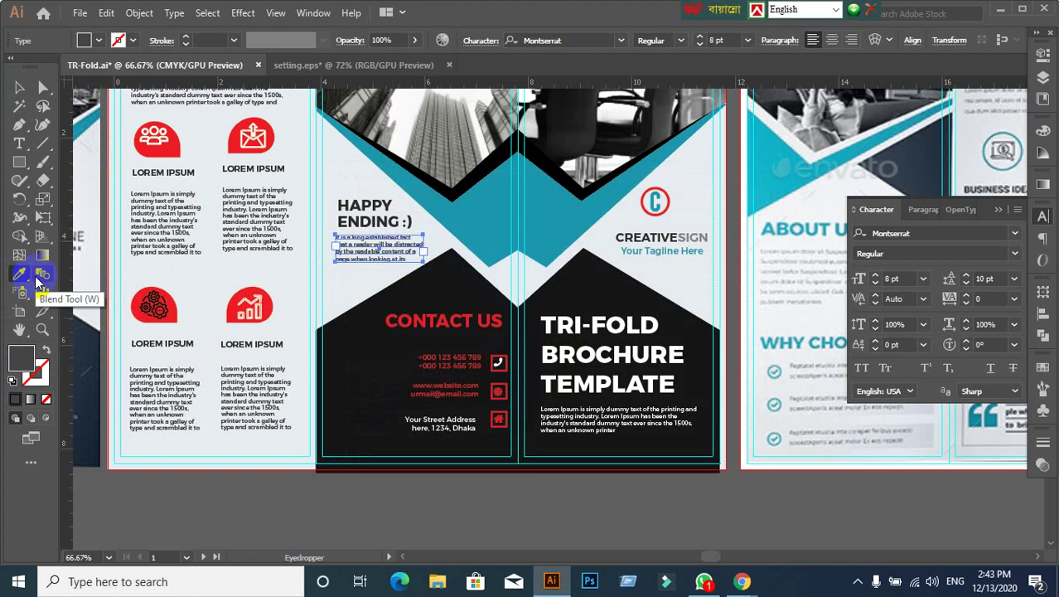
click(483, 212)
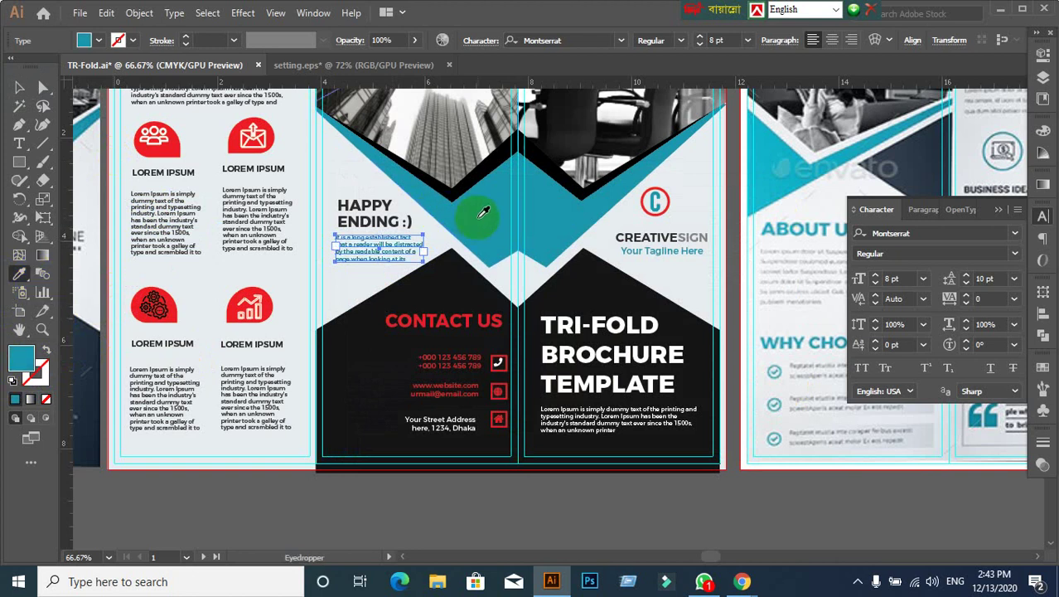
click(17, 86)
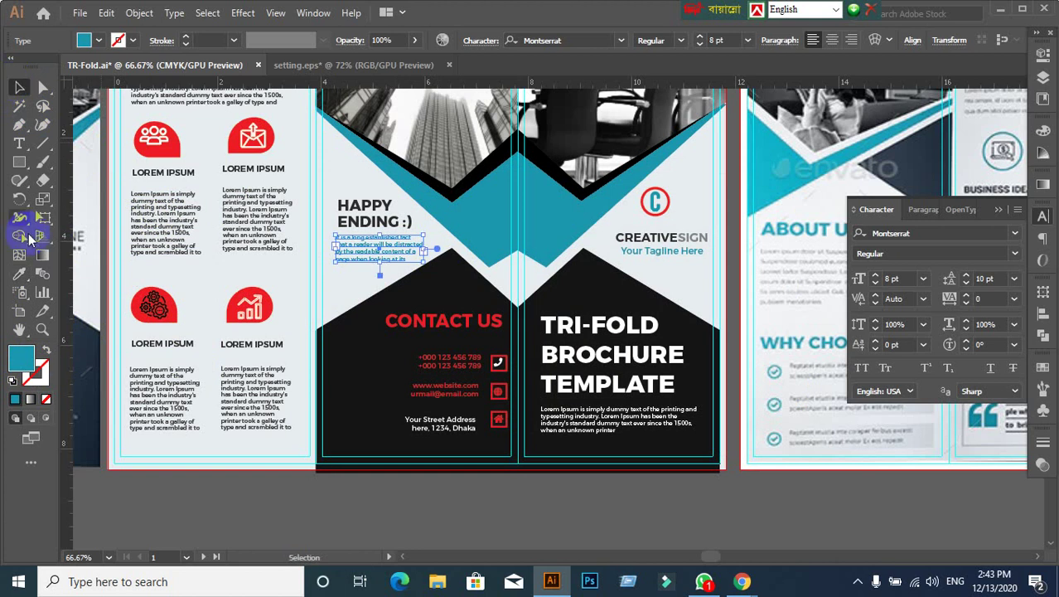
double_click(27, 360)
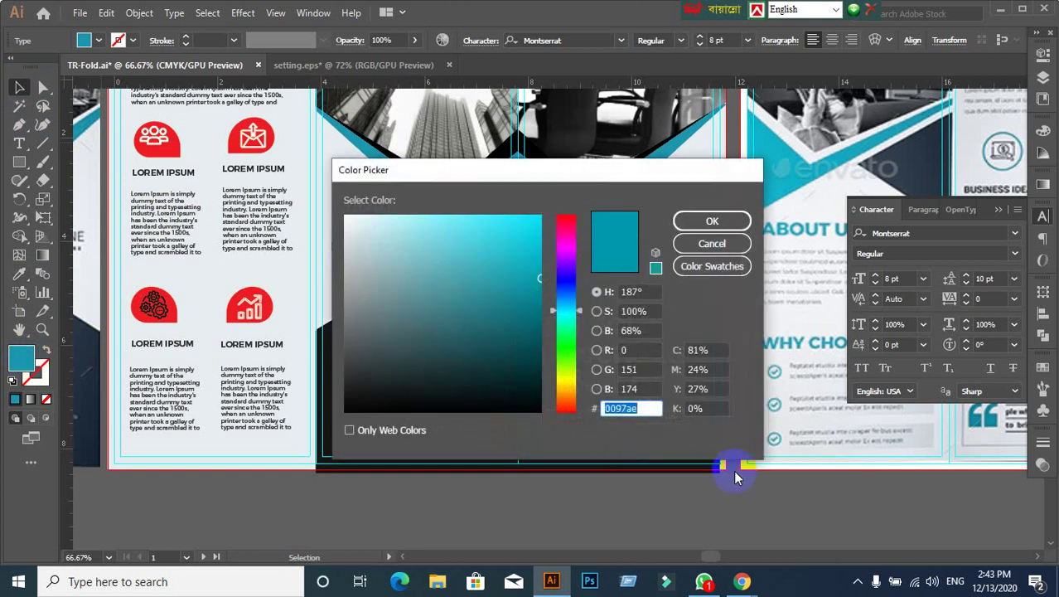
text(434444)
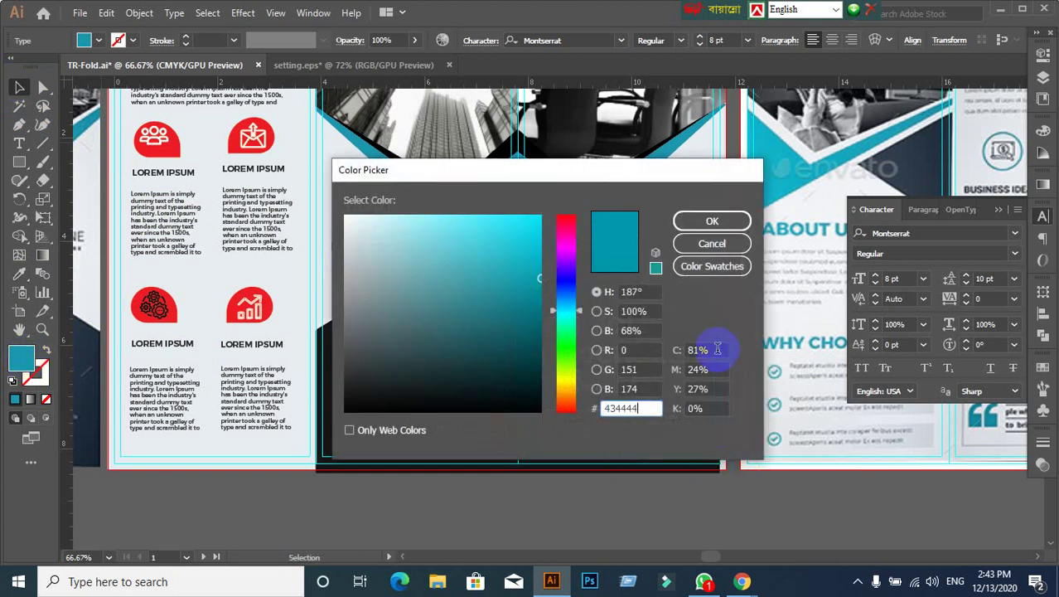
click(712, 220)
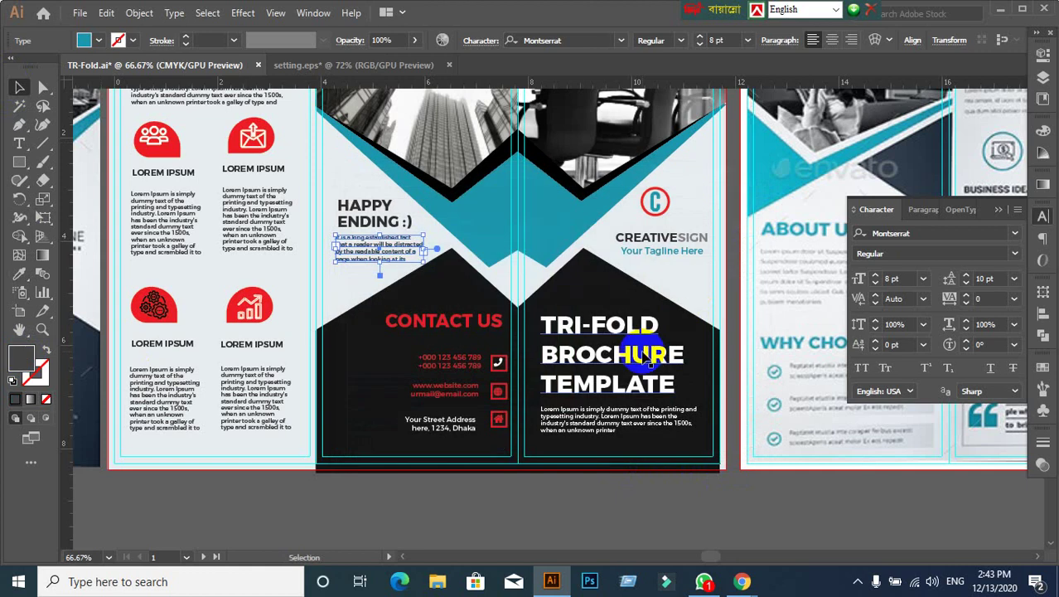
click(696, 220)
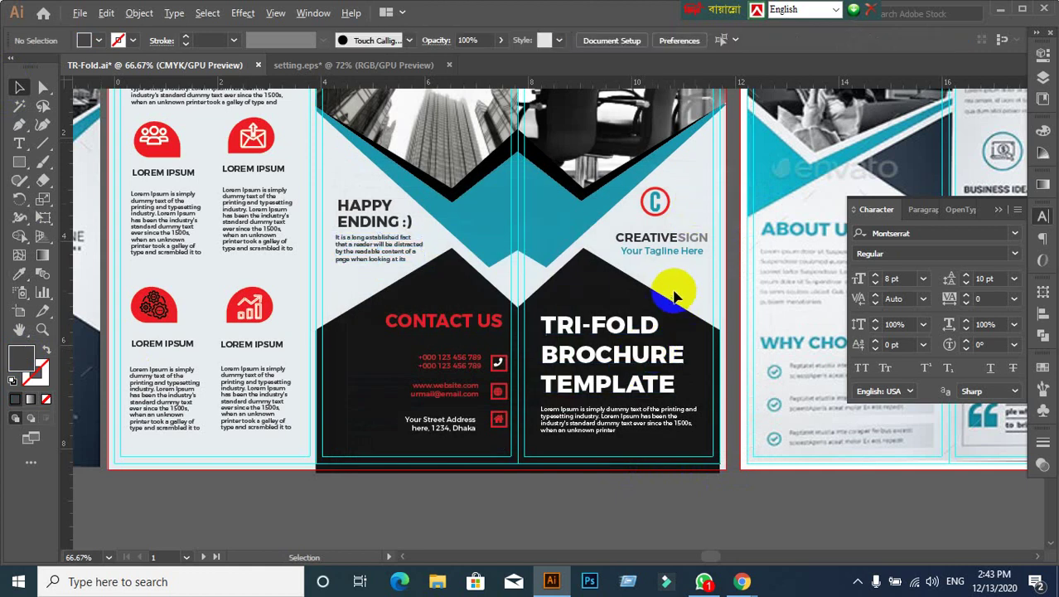
scroll(673, 293, up, 1)
scroll(673, 293, down, 1)
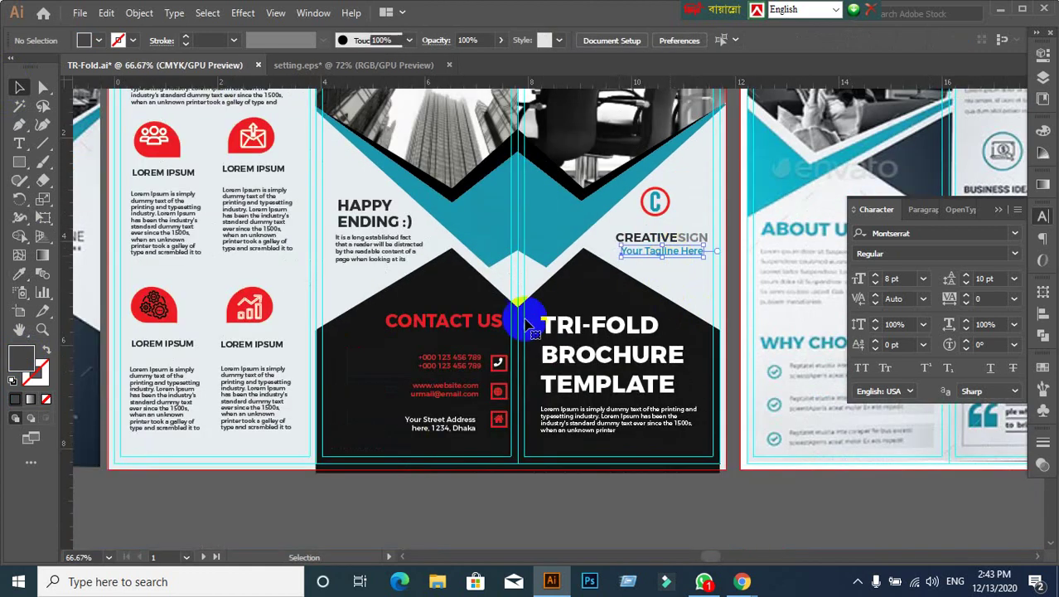
click(383, 252)
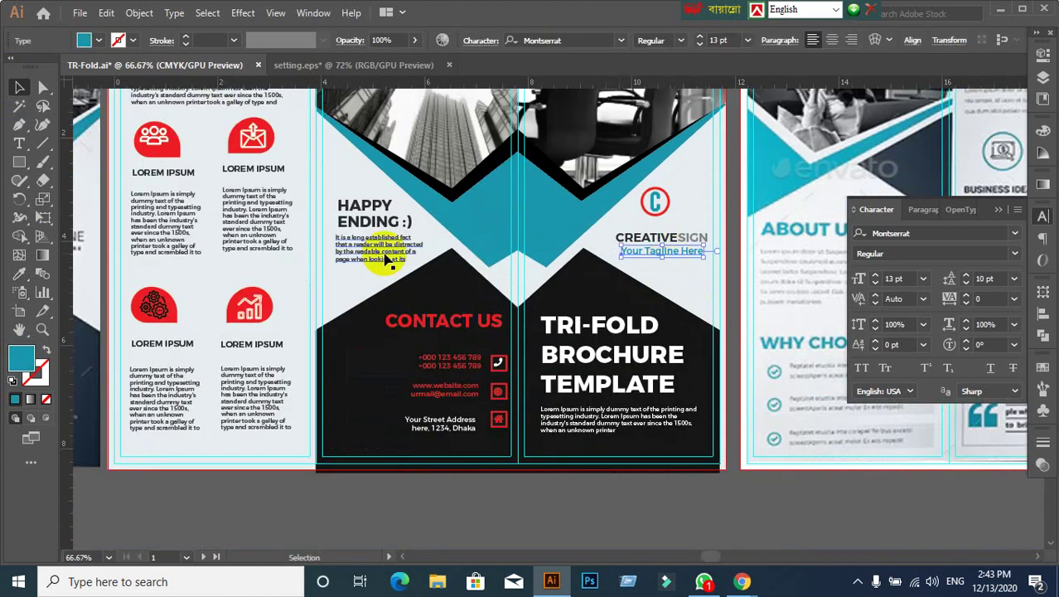
double_click(18, 360)
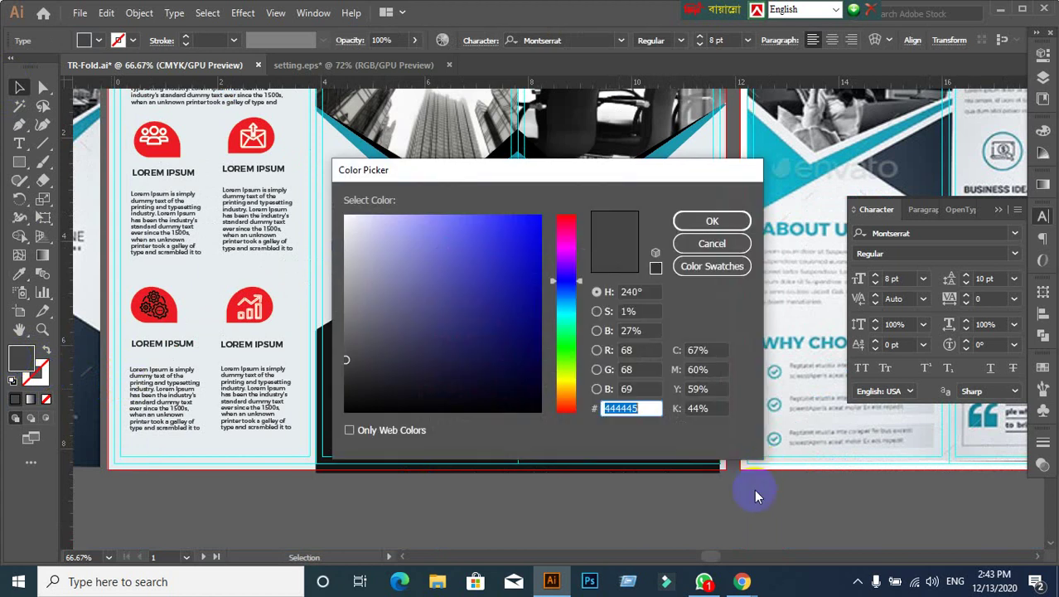
click(711, 220)
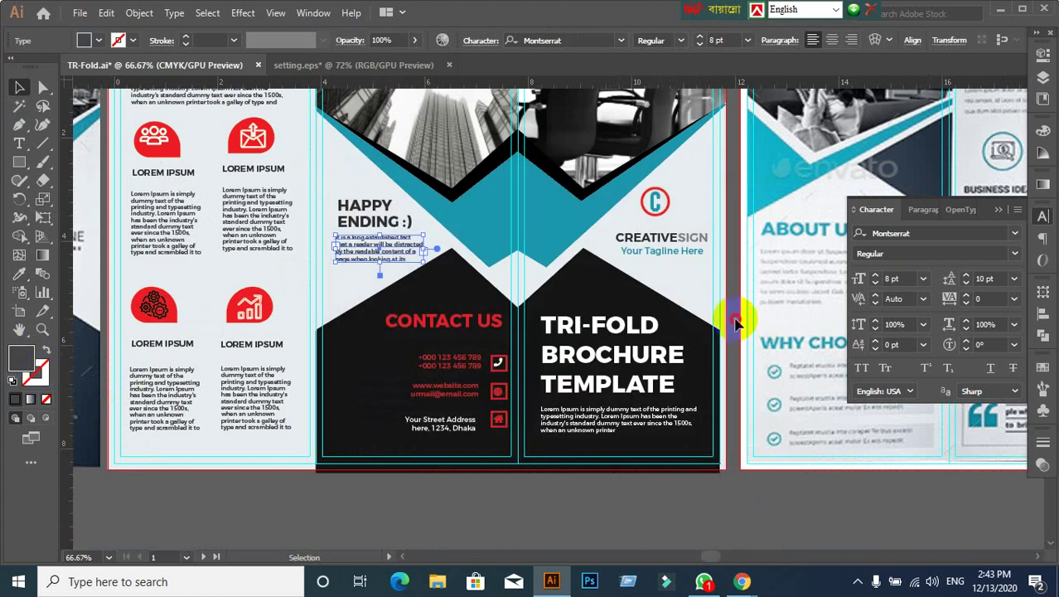
click(673, 251)
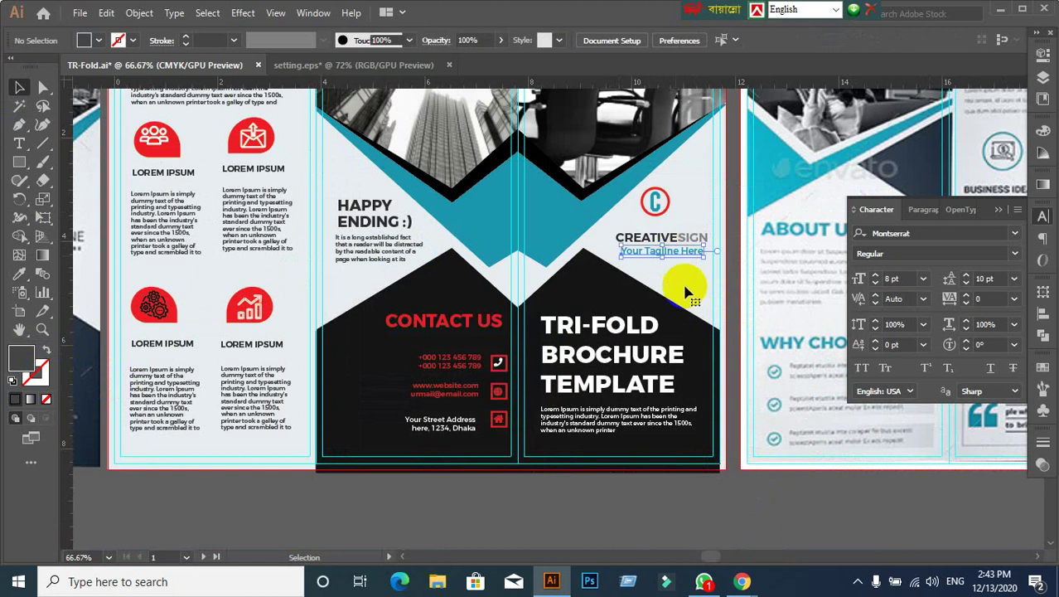
double_click(20, 359)
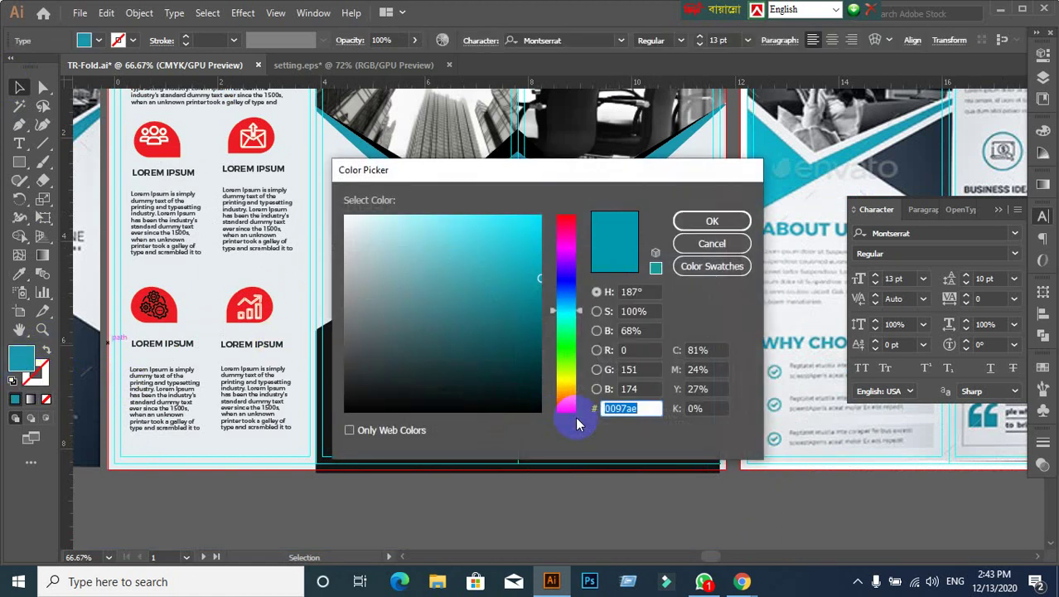
click(714, 221)
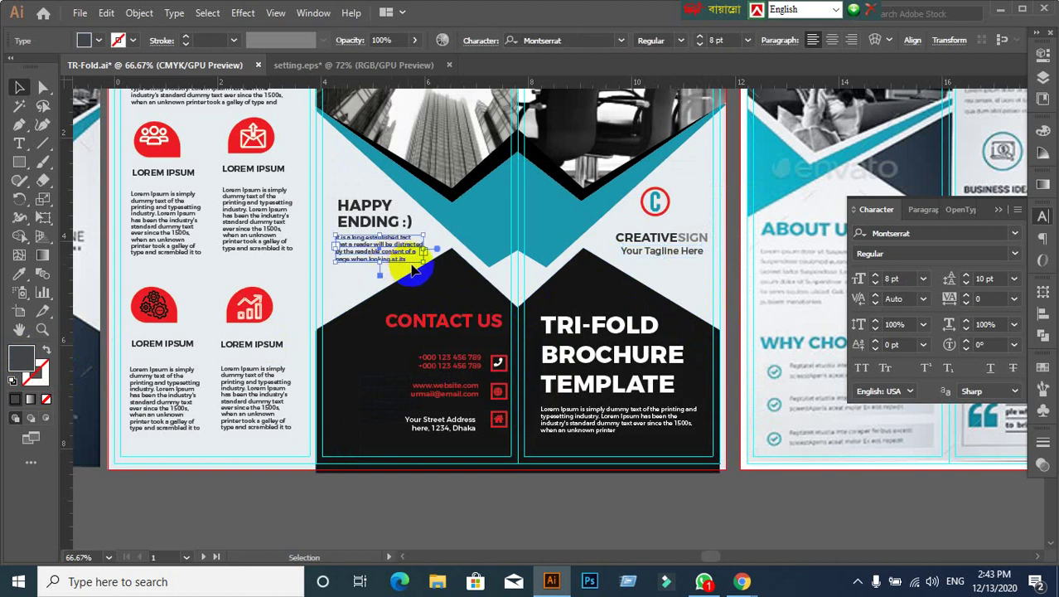
click(248, 229)
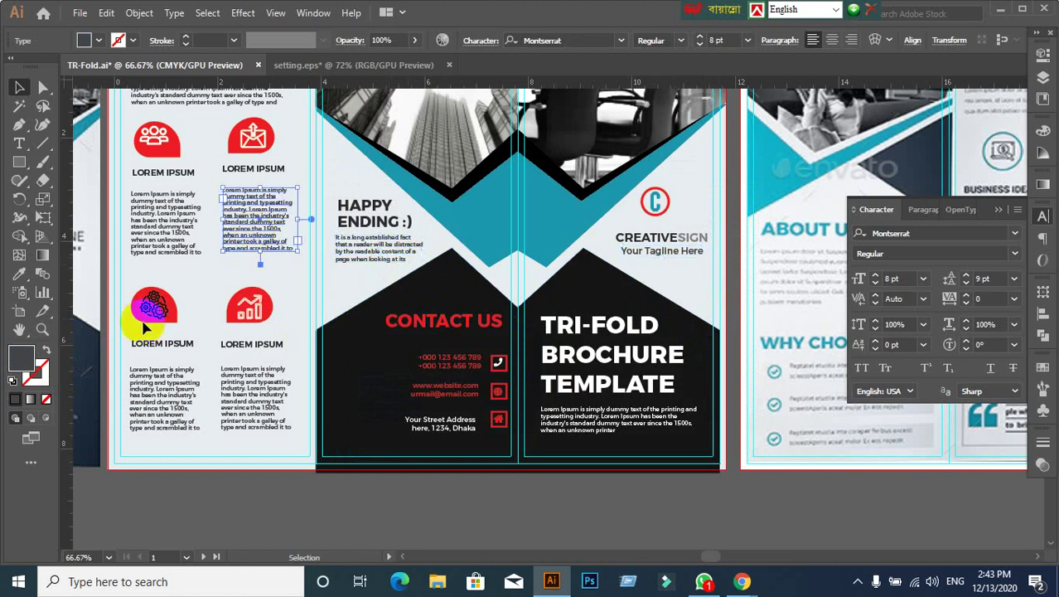
double_click(21, 362)
click(366, 248)
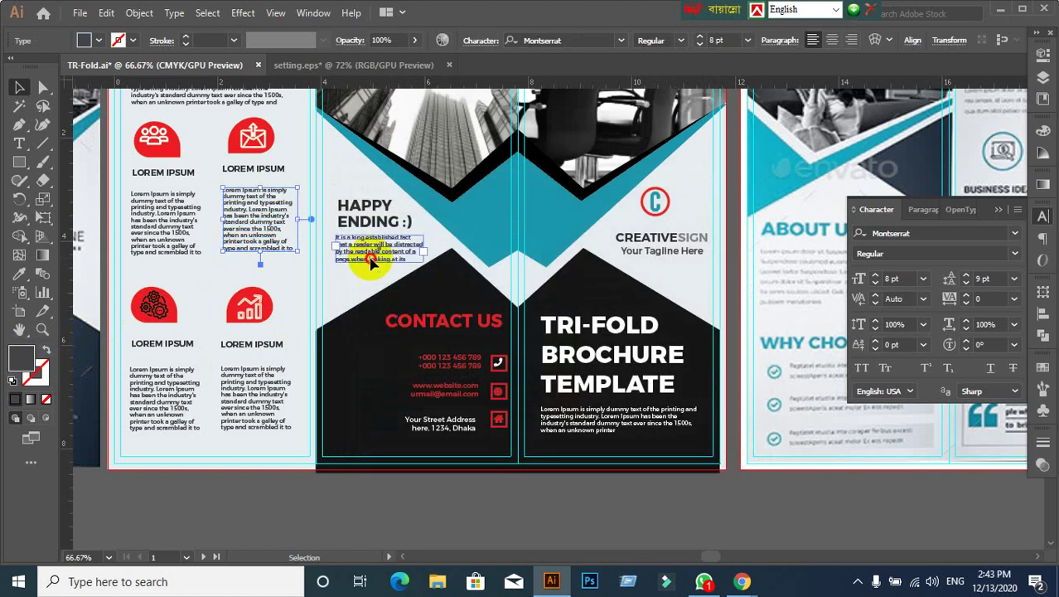
double_click(22, 363)
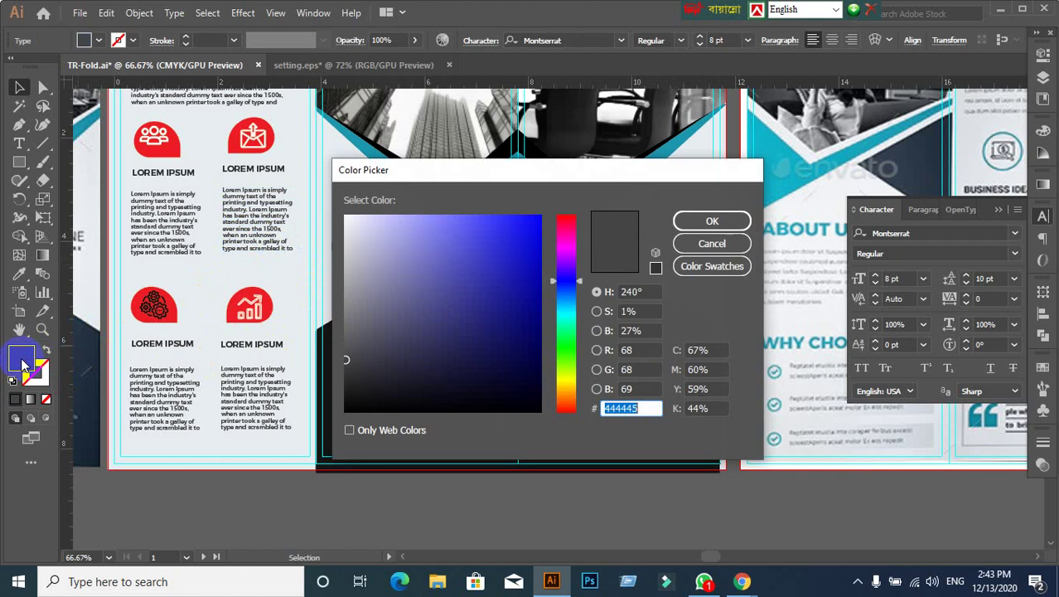
click(698, 248)
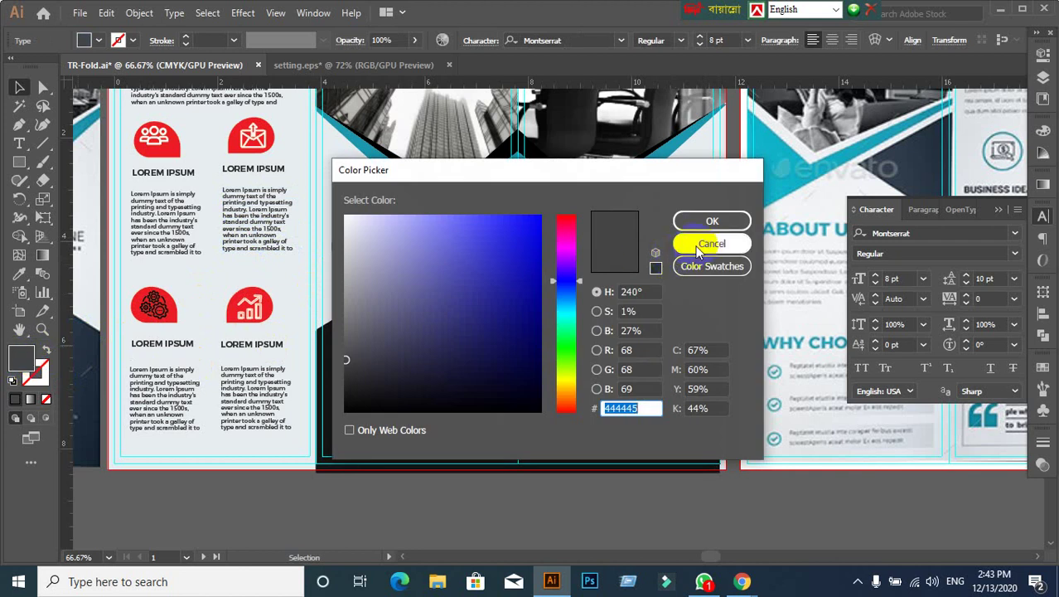
click(188, 249)
double_click(23, 356)
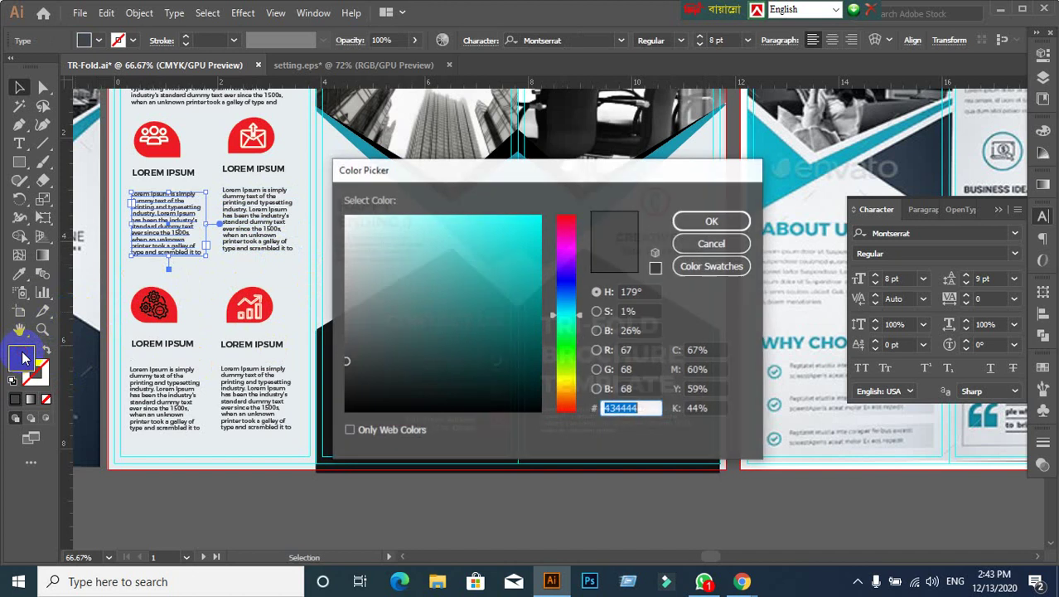
click(733, 246)
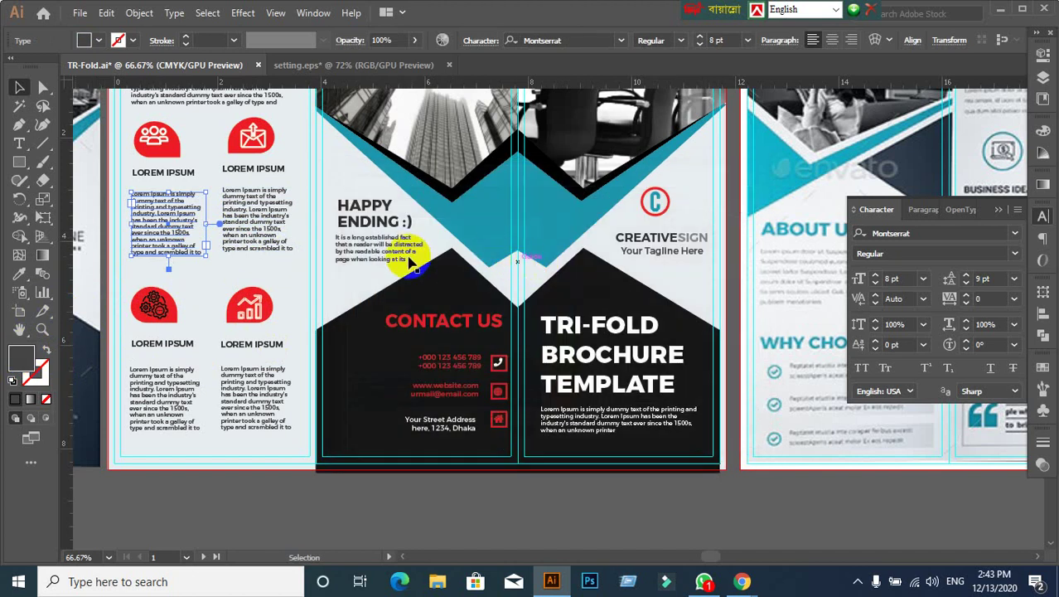
click(385, 253)
double_click(24, 372)
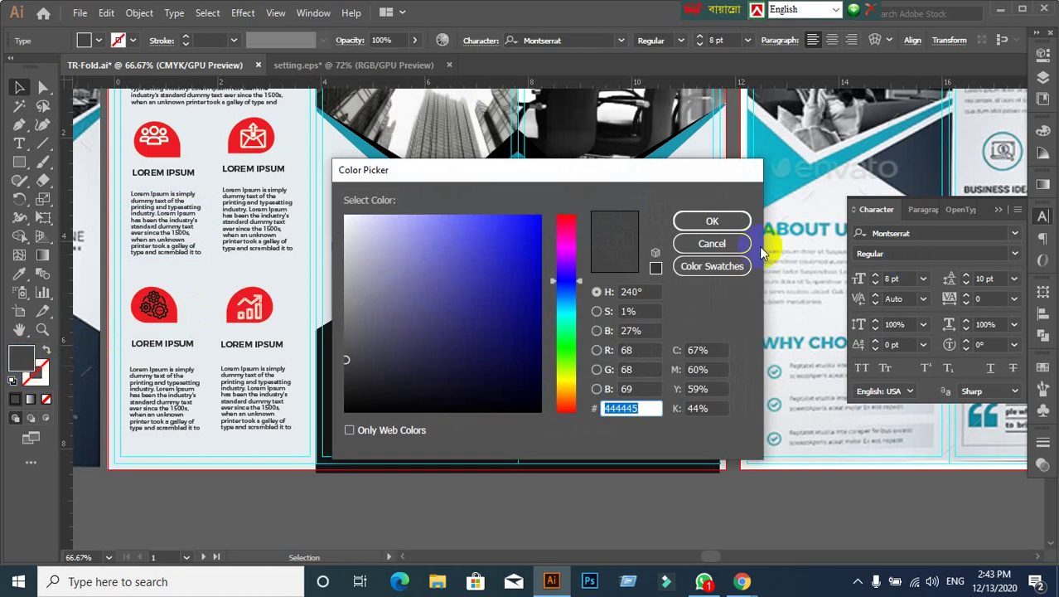
click(731, 243)
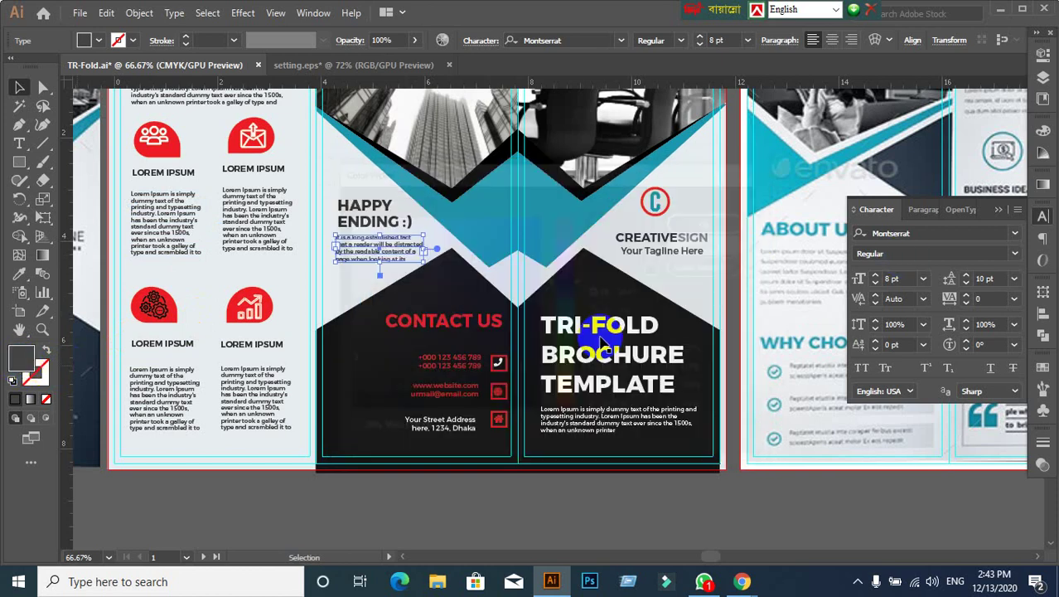
click(676, 251)
scroll(591, 277, up, 1)
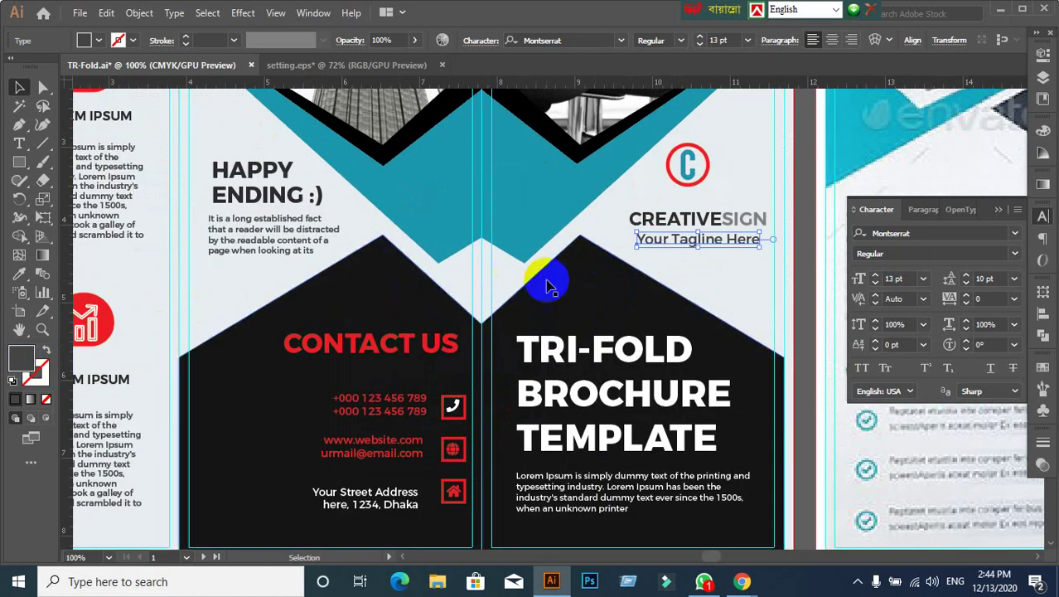
Step: Colour the word BROCHURE in the cover title with the teal chevron colour
scroll(580, 290, down, 2)
scroll(708, 444, down, 1)
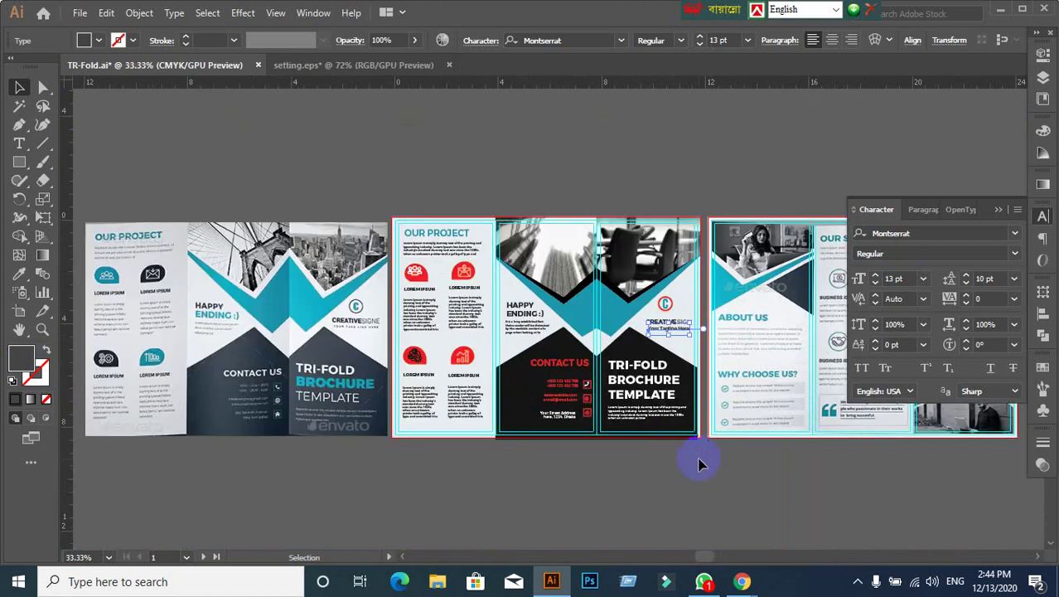
drag(699, 464, 737, 385)
click(682, 305)
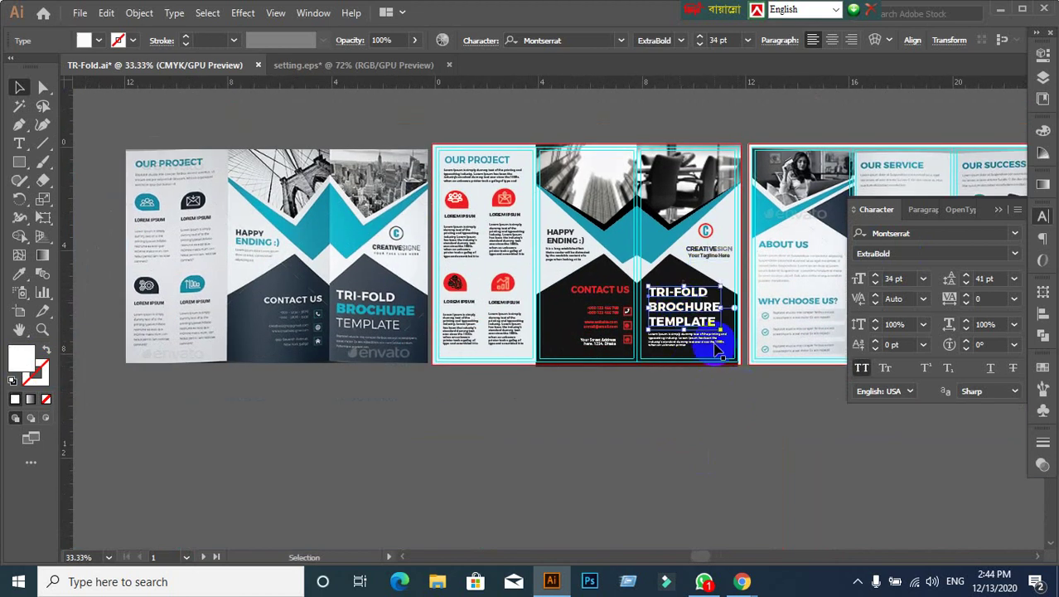
scroll(700, 421, up, 1)
mouse_move(624, 229)
mouse_down()
mouse_move(641, 247)
mouse_move(733, 248)
mouse_up()
double_click(641, 259)
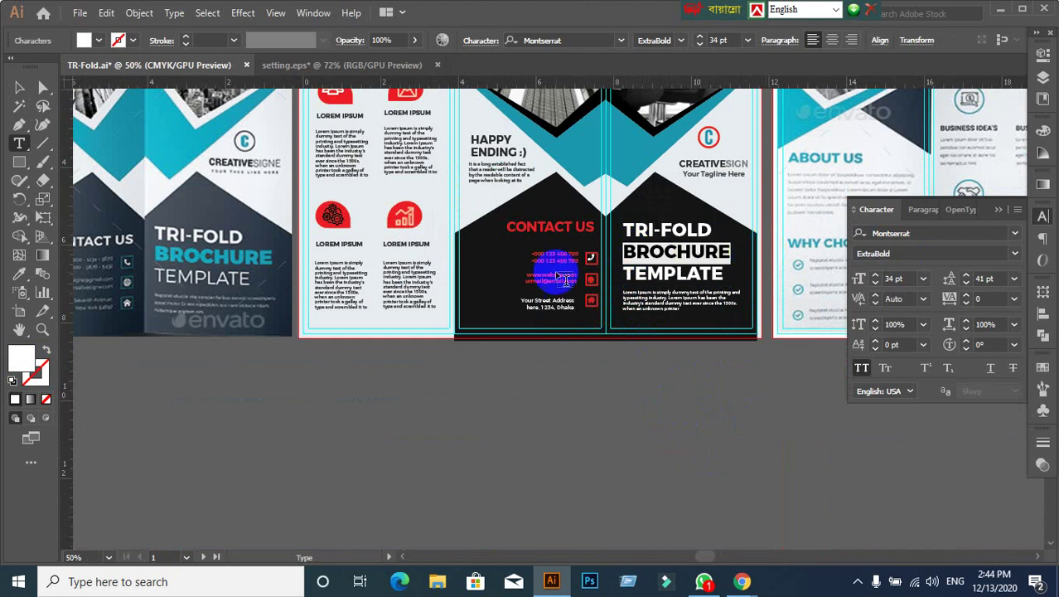
click(19, 274)
click(573, 149)
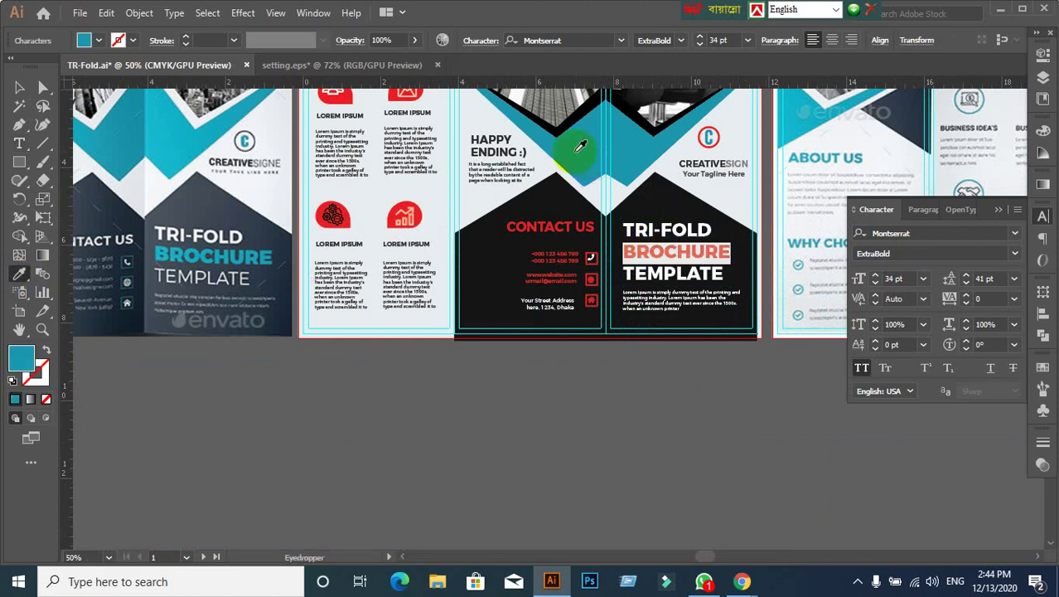
click(14, 84)
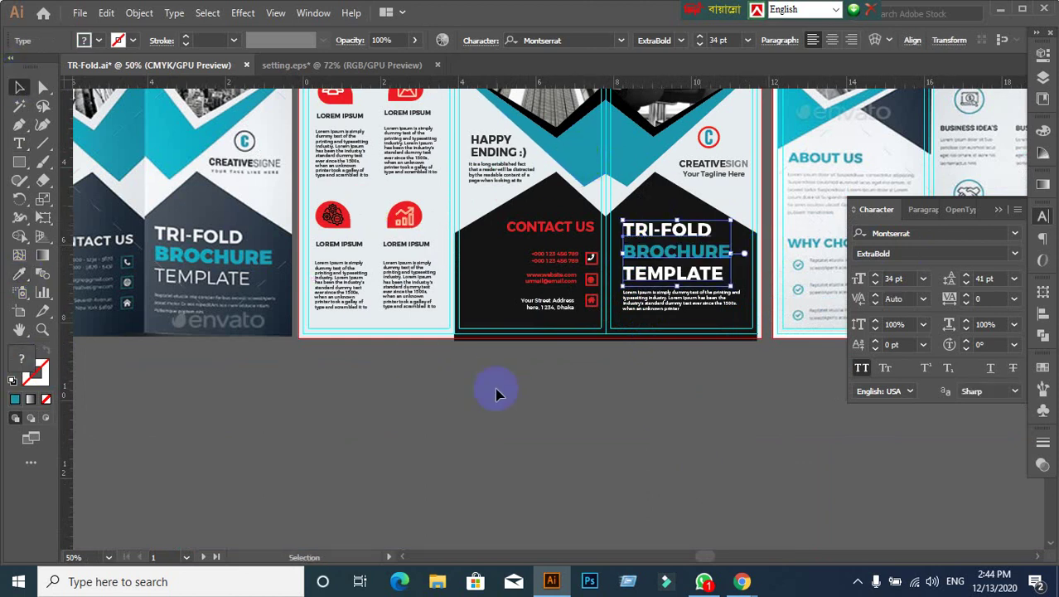
click(482, 370)
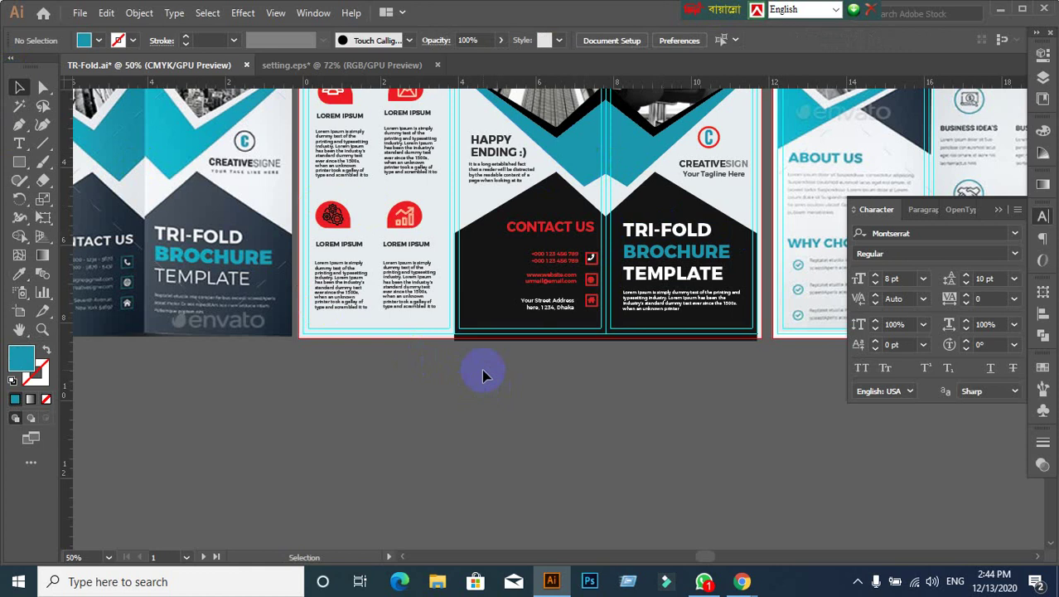
Step: Set the word TEMPLATE to Regular weight
click(640, 282)
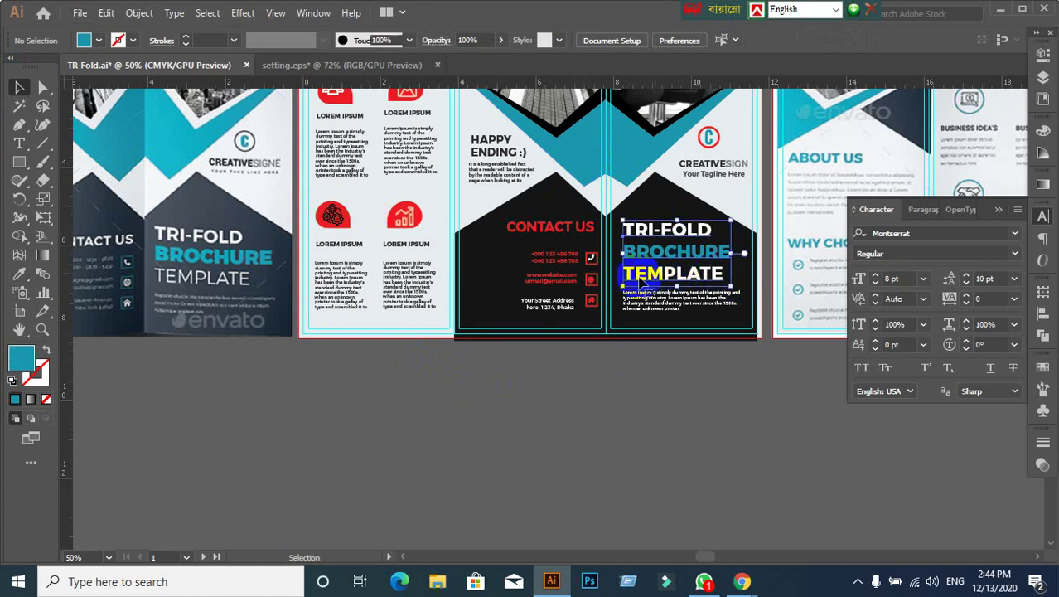
double_click(632, 280)
double_click(663, 273)
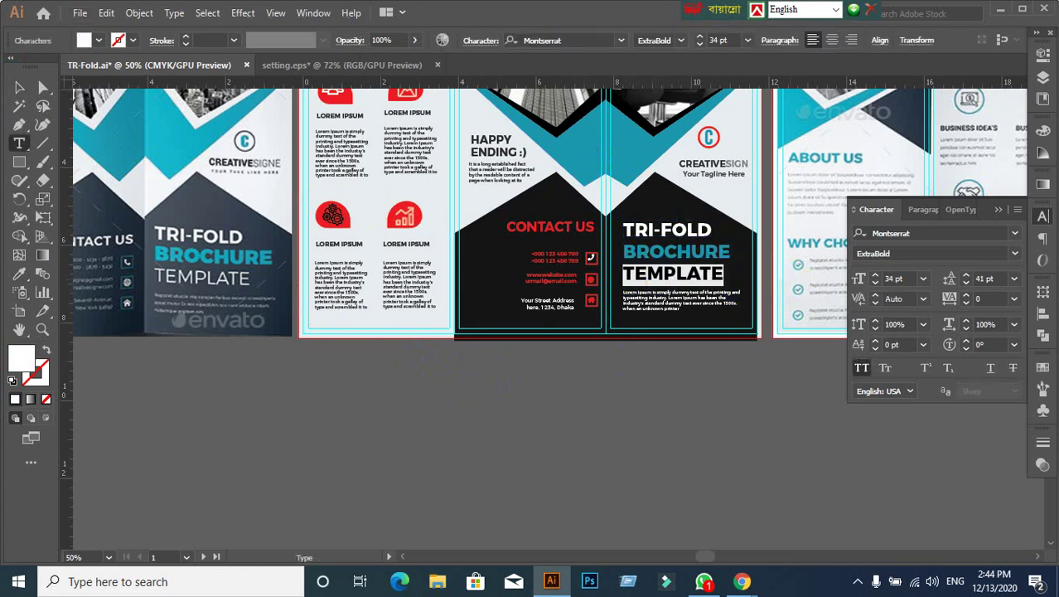
click(1015, 254)
click(900, 356)
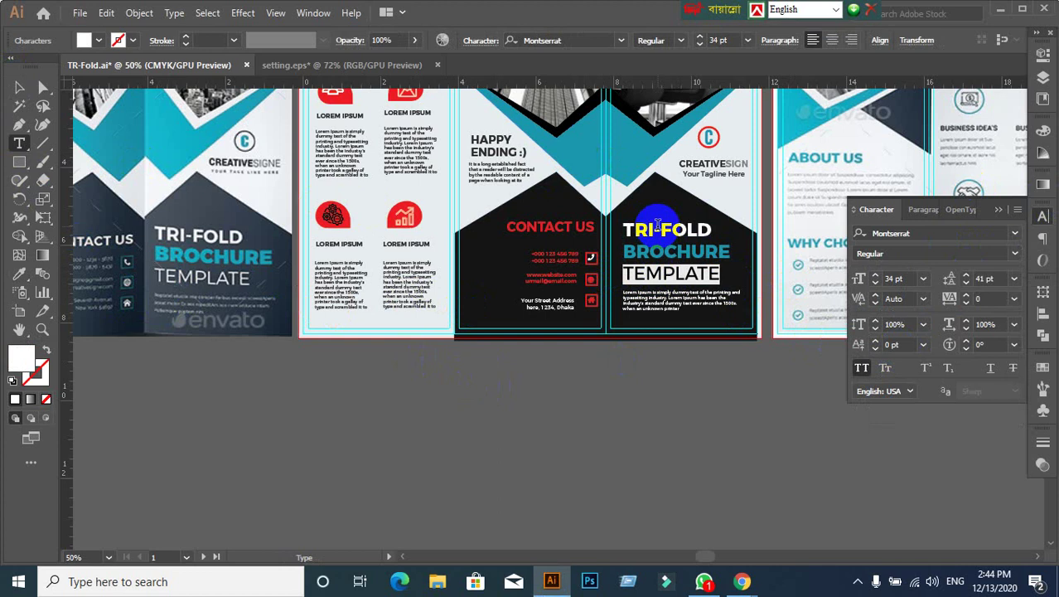
Step: Set the TRI-FOLD line to Montserrat SemiBold weight
click(665, 252)
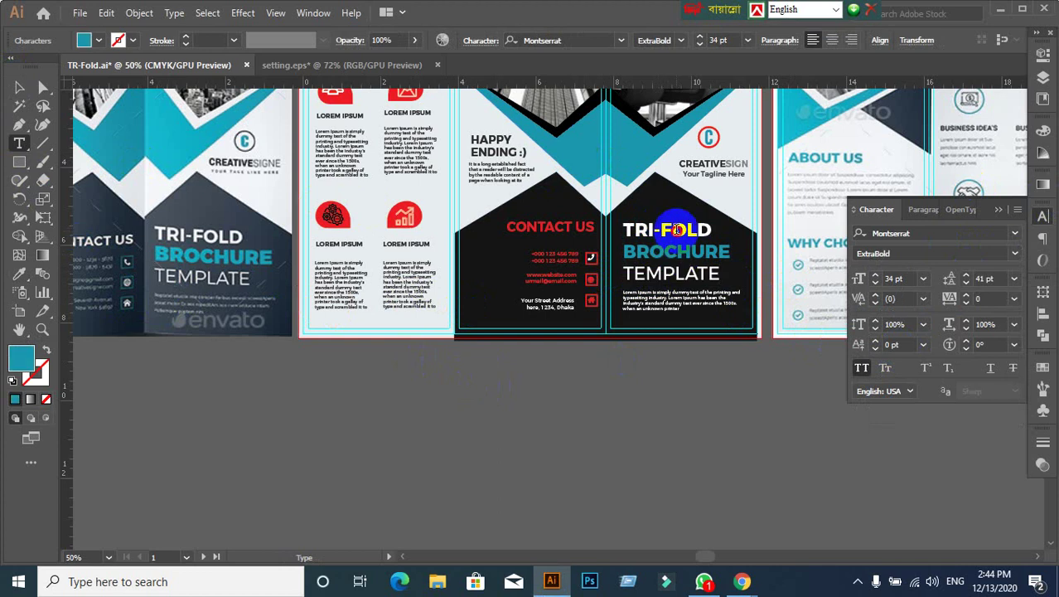
triple_click(677, 230)
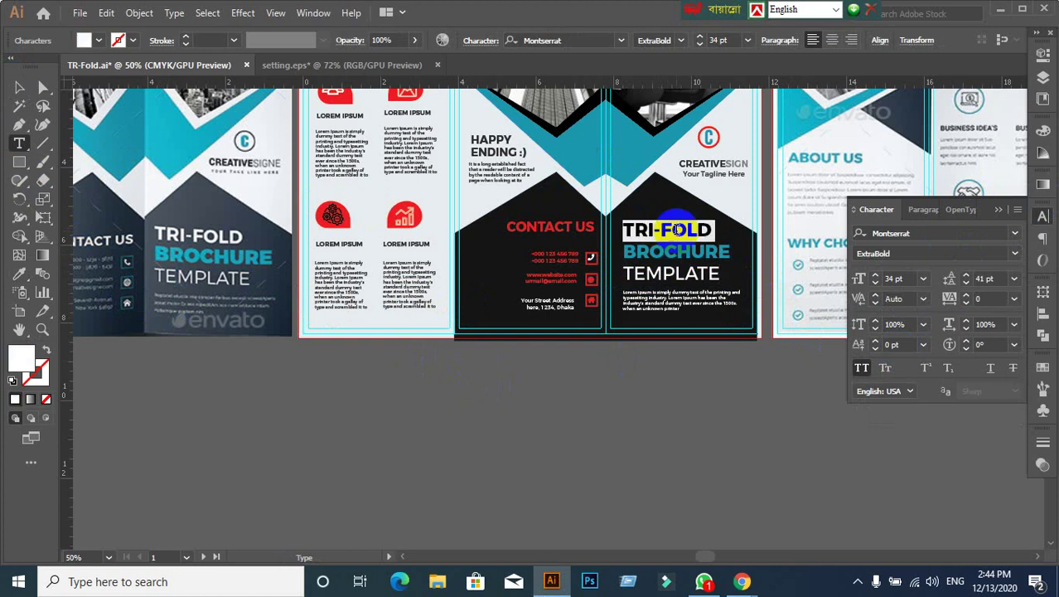
click(1015, 254)
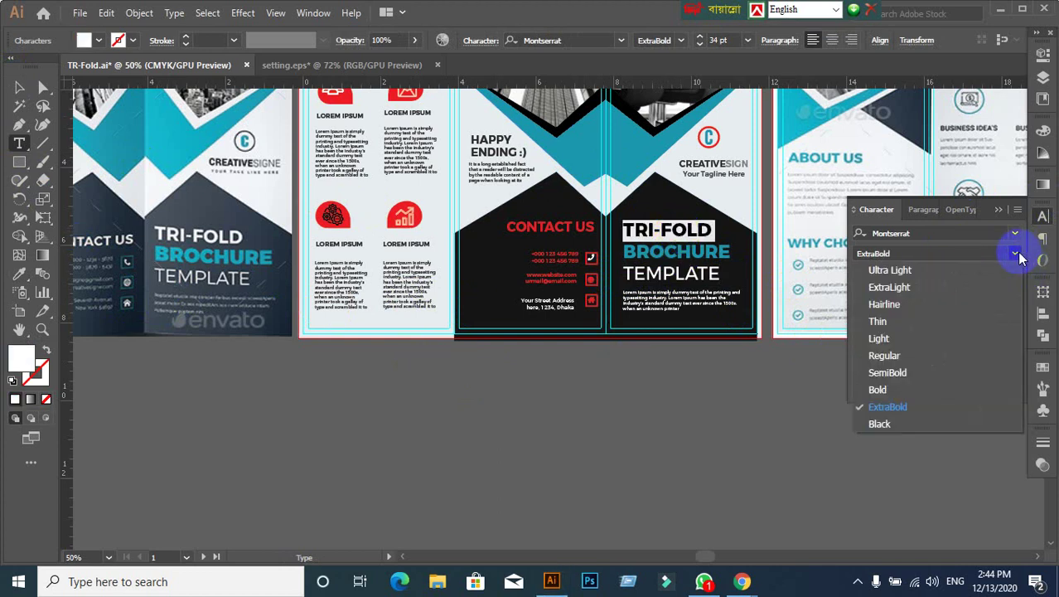
click(885, 373)
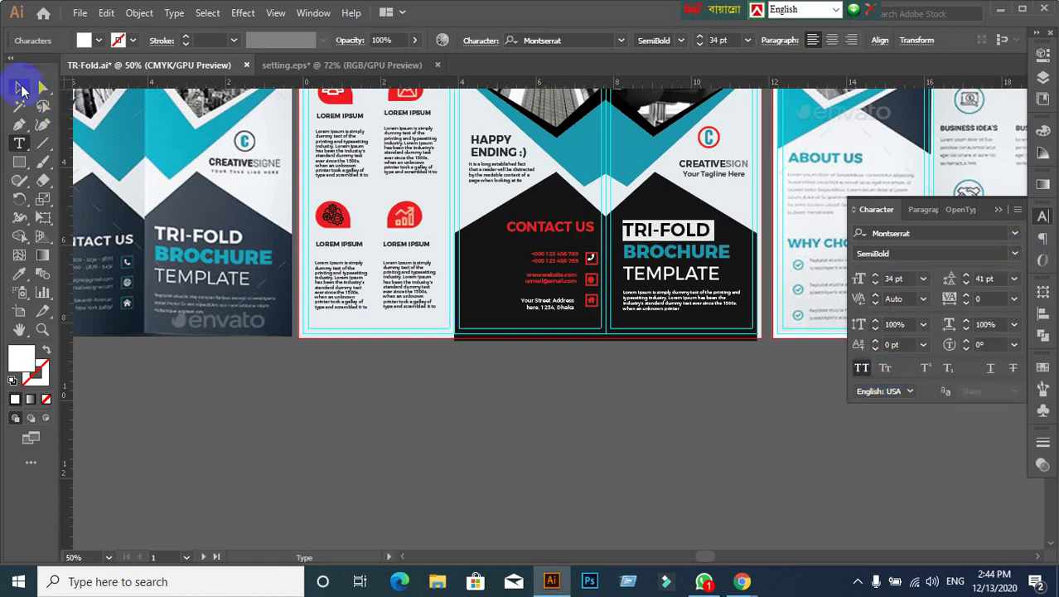
click(21, 88)
click(509, 443)
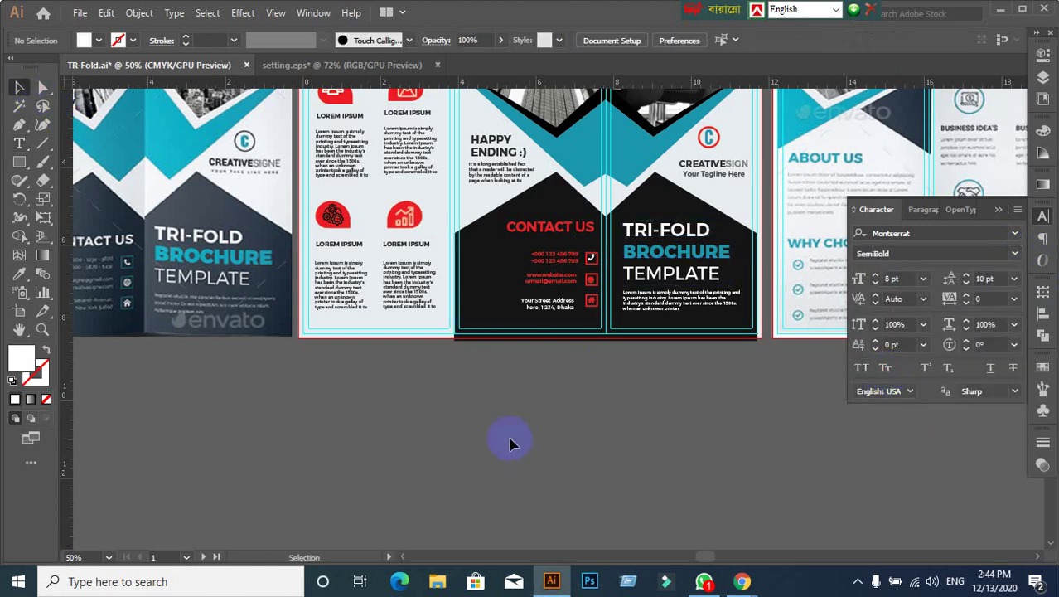
Step: Recolor the CONTACT US heading on the dark panel from red to white
drag(515, 401, 652, 374)
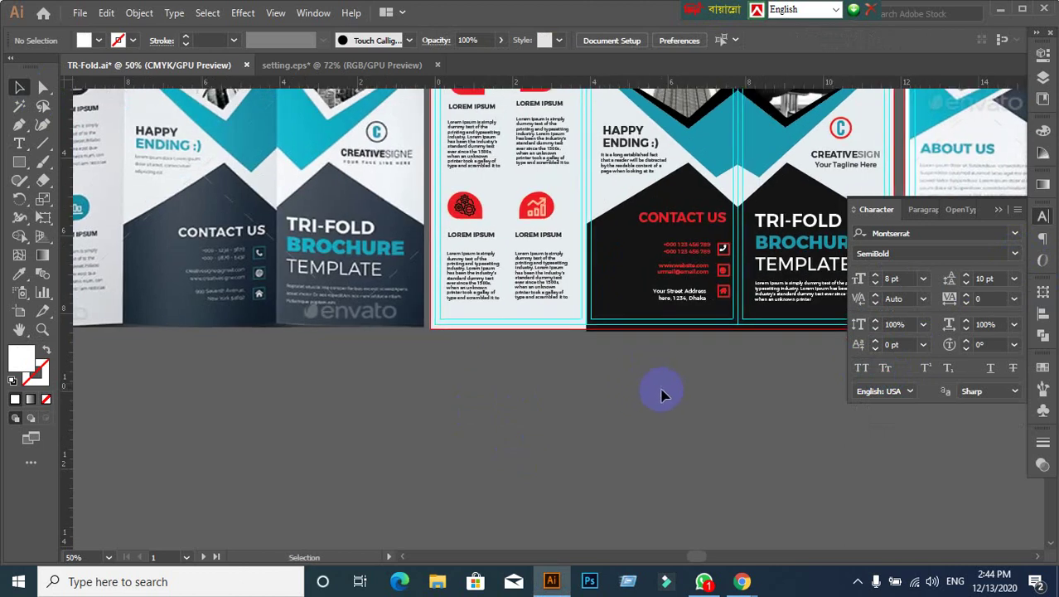
click(696, 219)
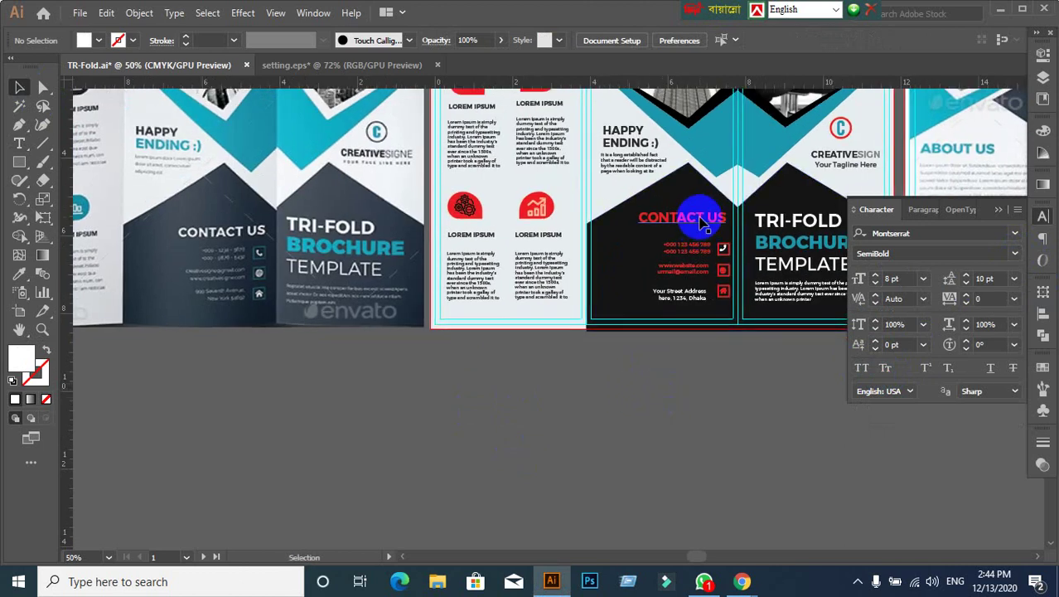
click(1045, 370)
click(879, 409)
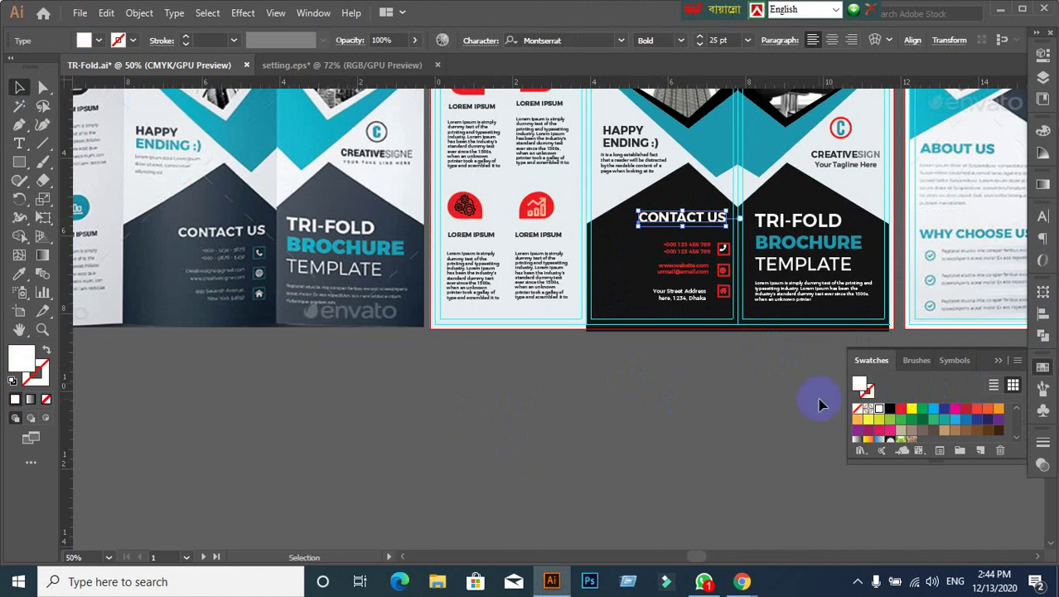
click(714, 418)
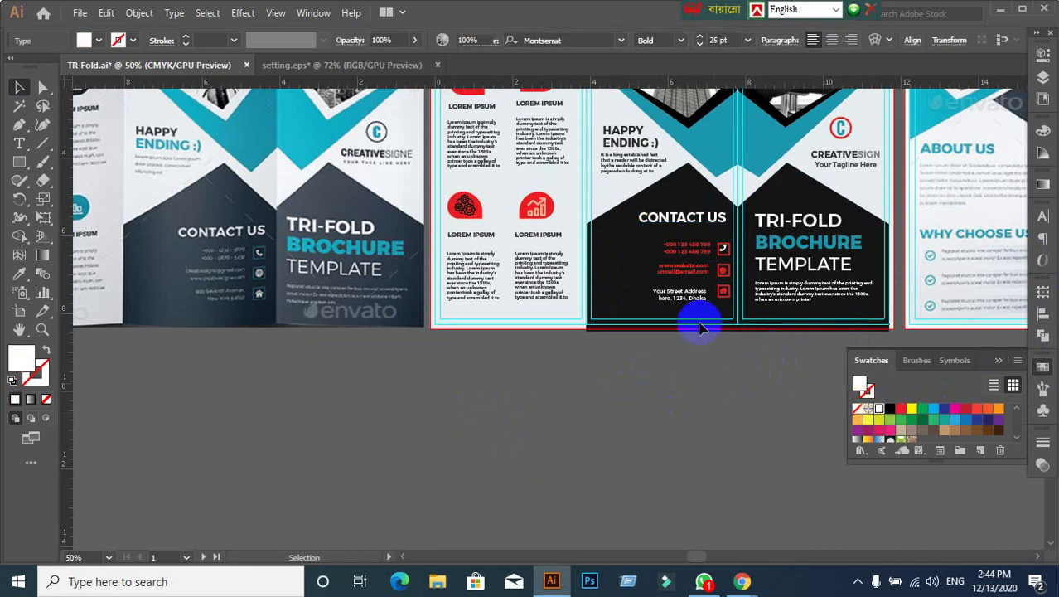
Step: Make the phone number and email contact lines white as well
click(694, 269)
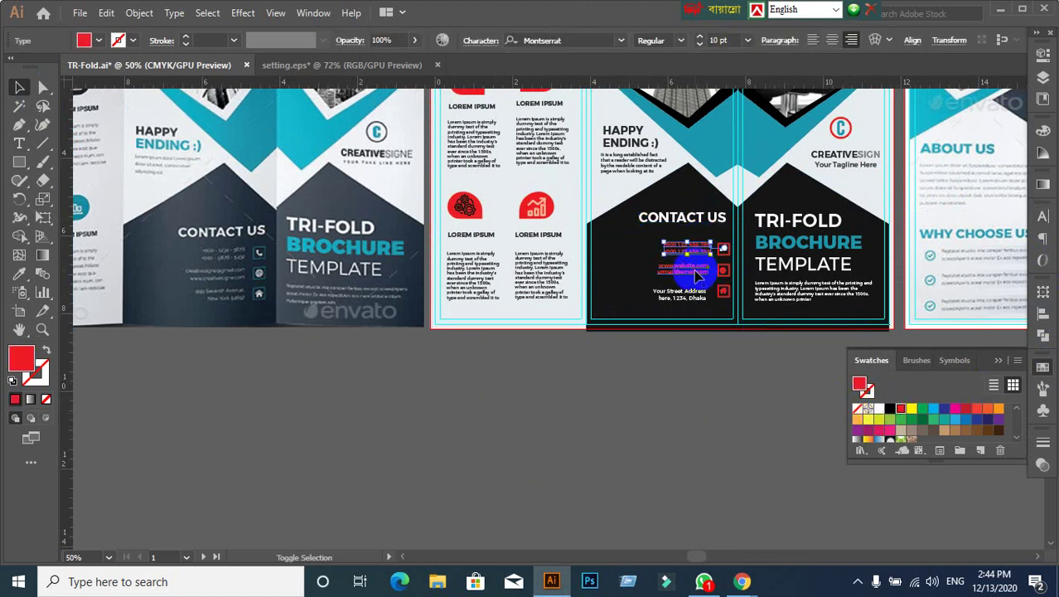
shift+click(695, 274)
click(877, 409)
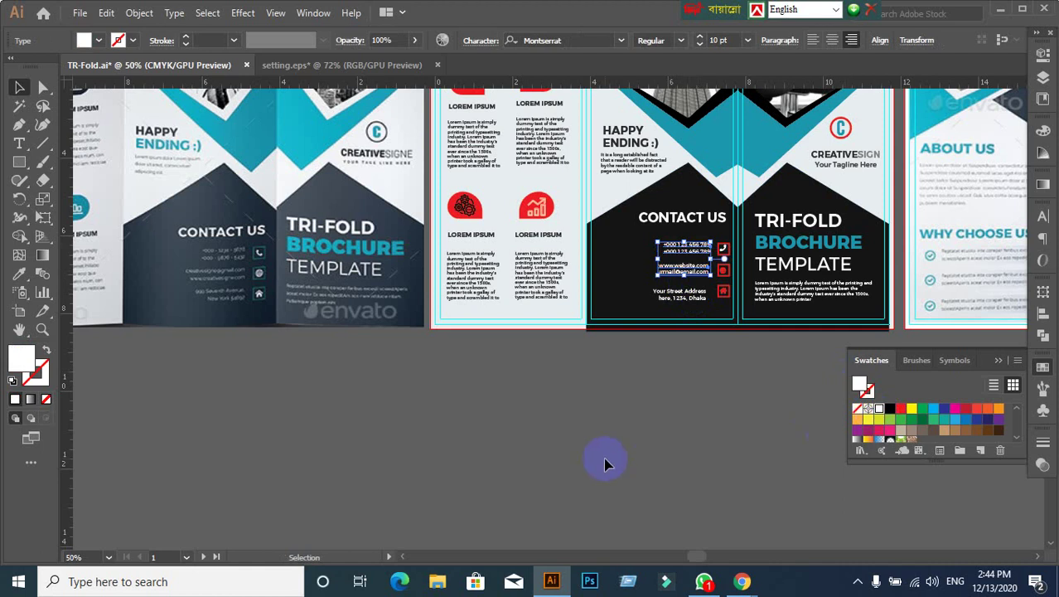
mouse_move(742, 581)
click(668, 524)
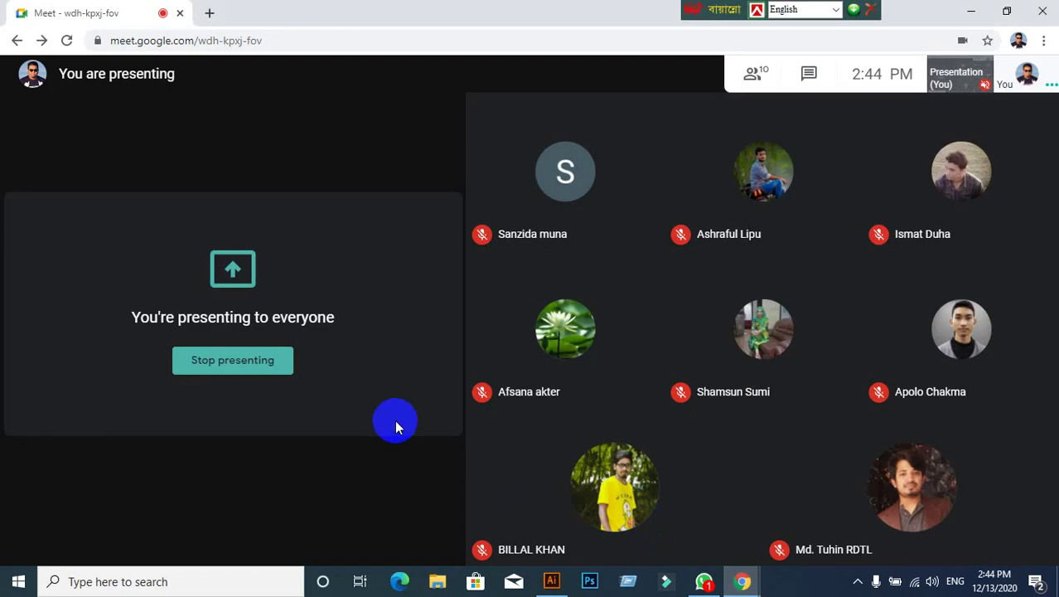
click(552, 581)
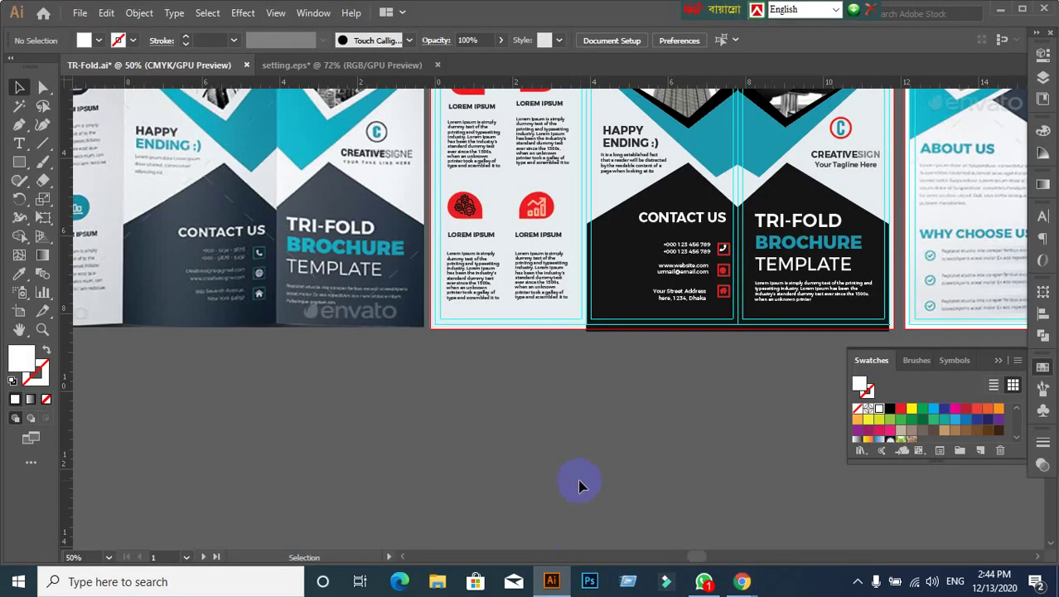
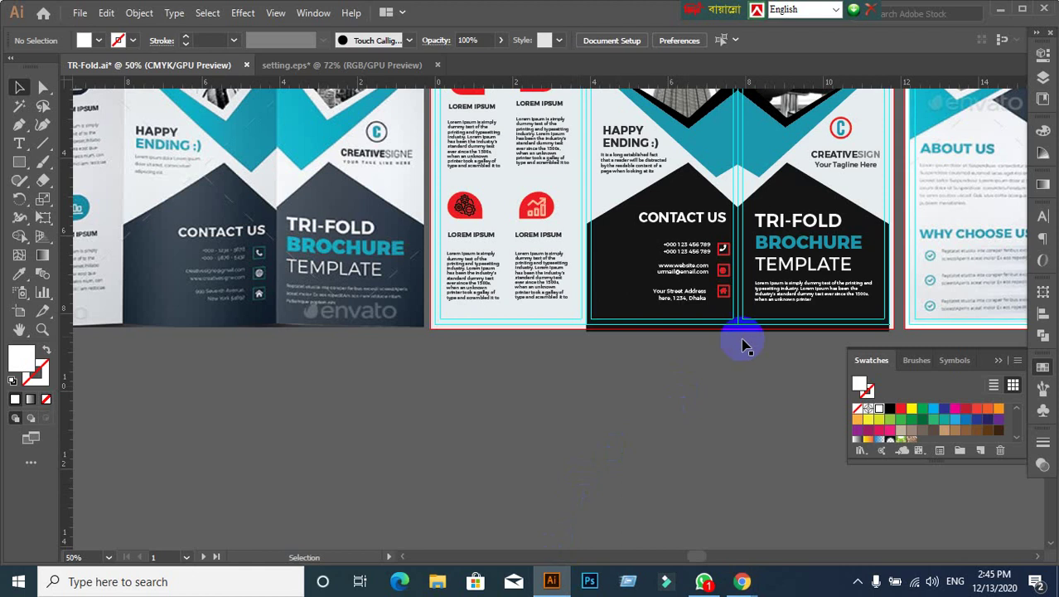
Step: Convert the globe, phone and house contact glyphs to outlines
scroll(733, 246, up, 2)
scroll(742, 265, up, 1)
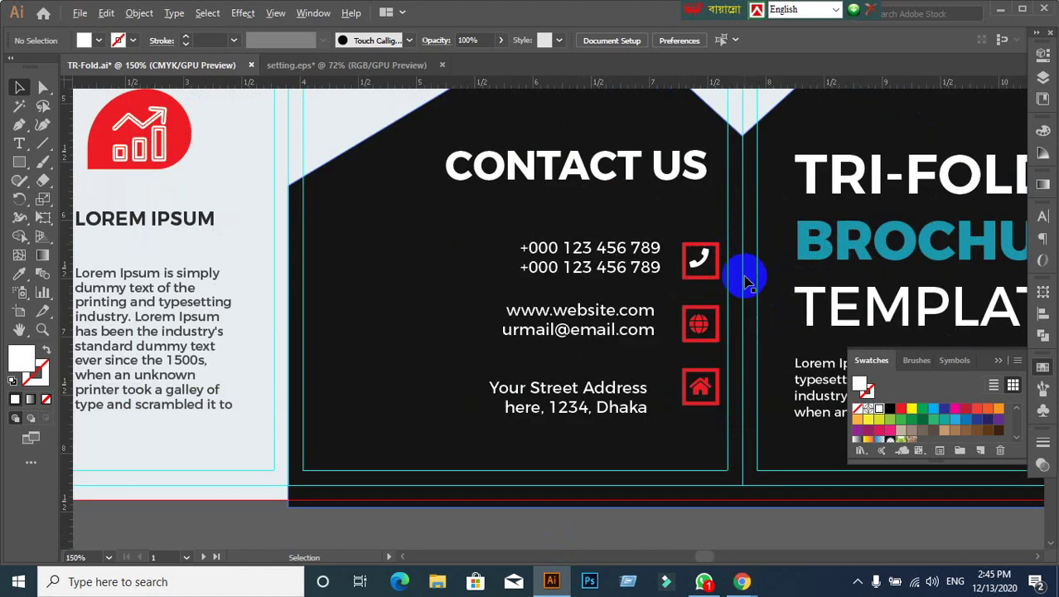
scroll(745, 280, down, 3)
scroll(740, 298, up, 2)
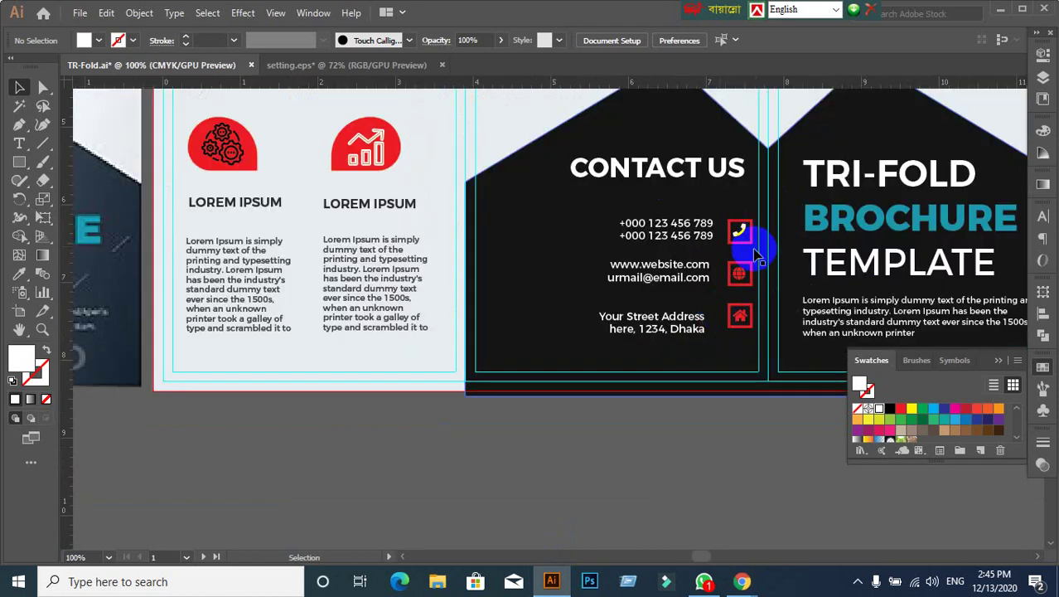
click(741, 273)
scroll(765, 282, up, 2)
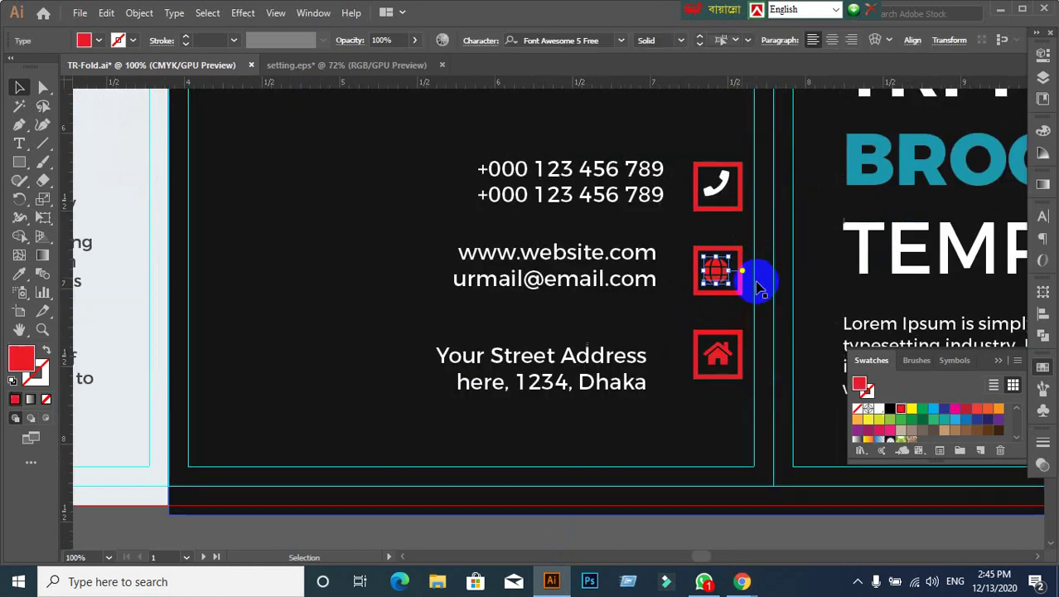
right_click(710, 269)
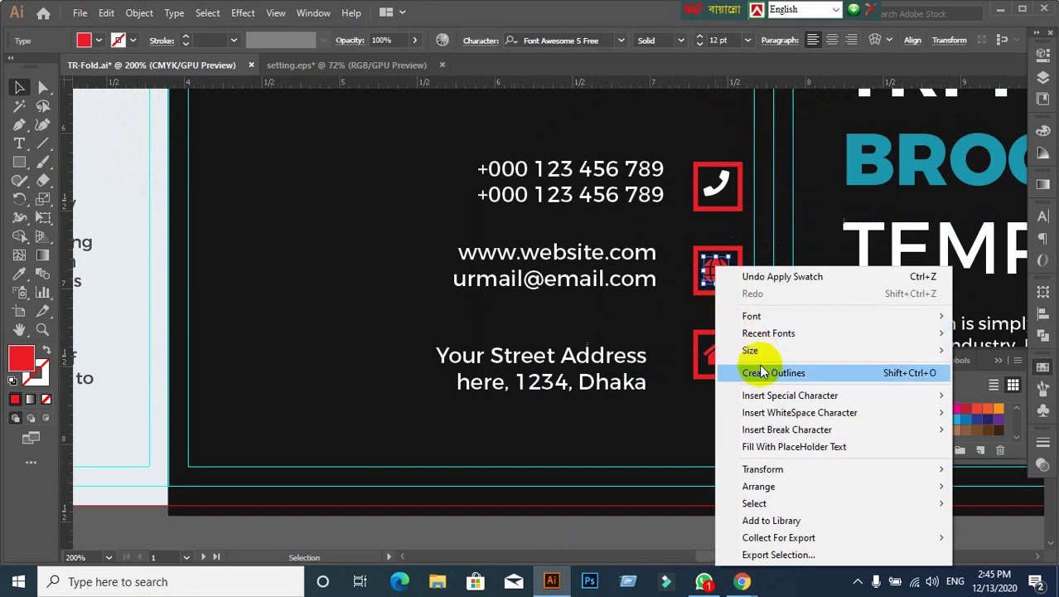
click(754, 372)
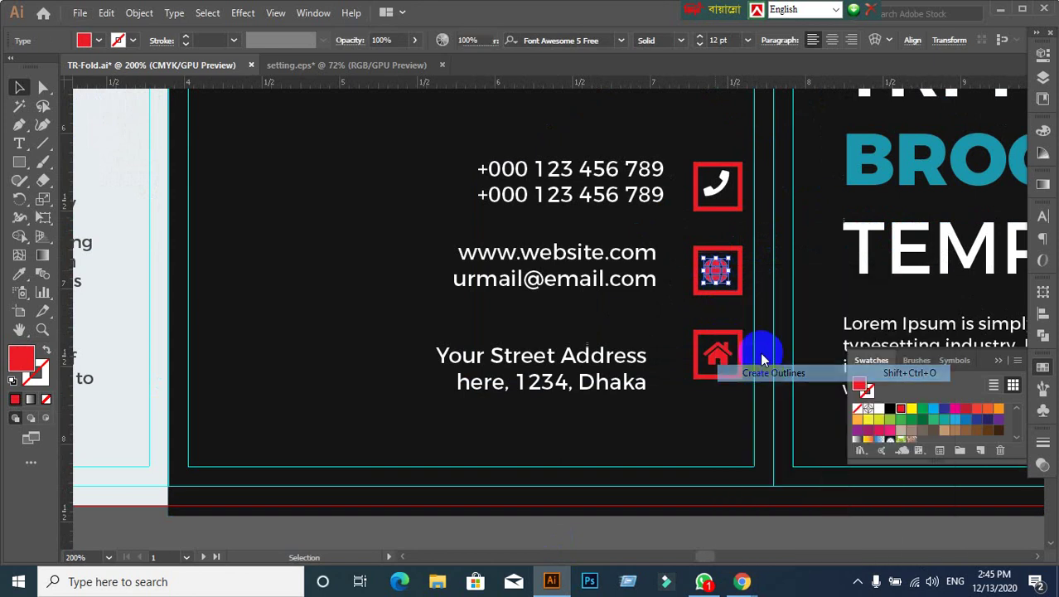
right_click(720, 188)
click(778, 297)
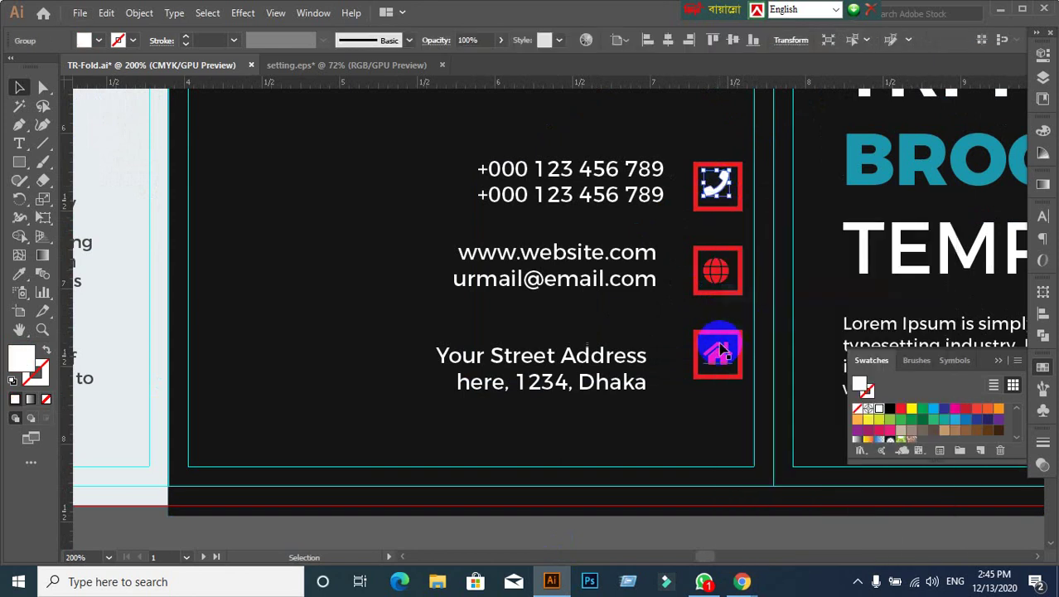
right_click(719, 351)
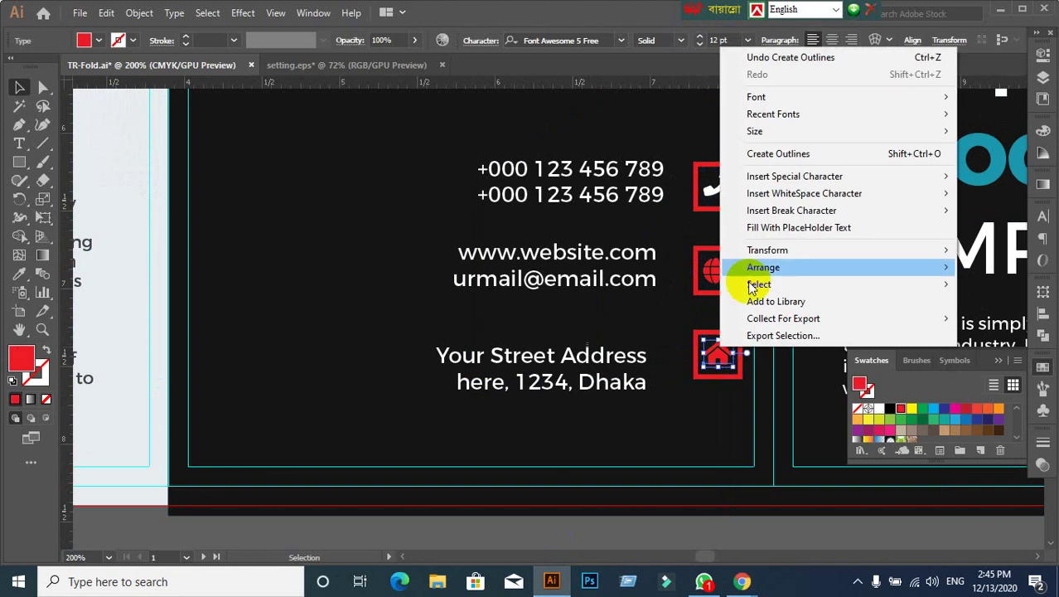
click(764, 152)
scroll(789, 272, down, 1)
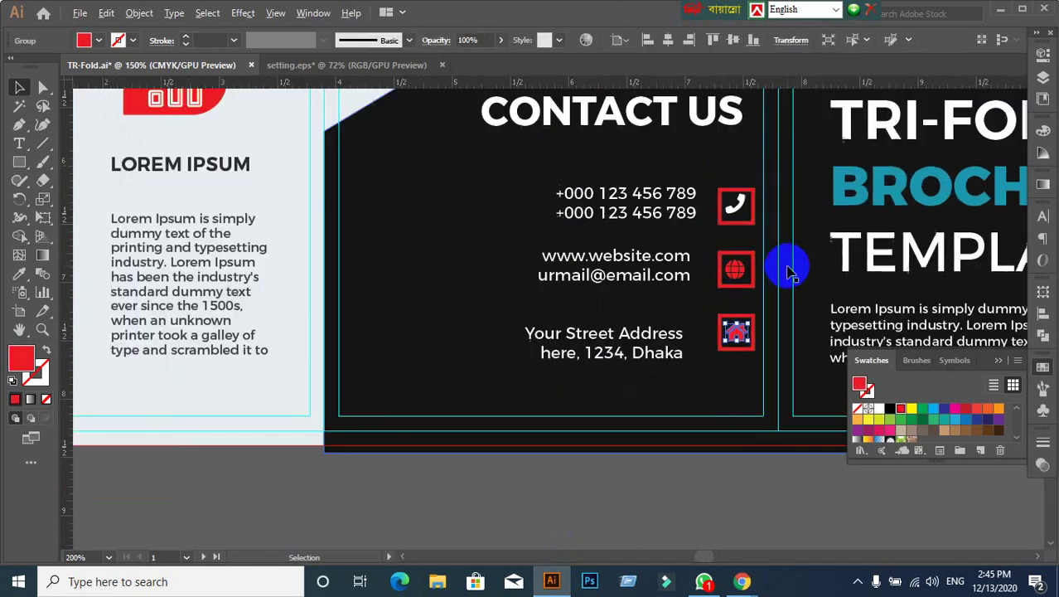
Step: Fill the outlined phone, globe and house icons white
click(735, 206)
shift+click(736, 254)
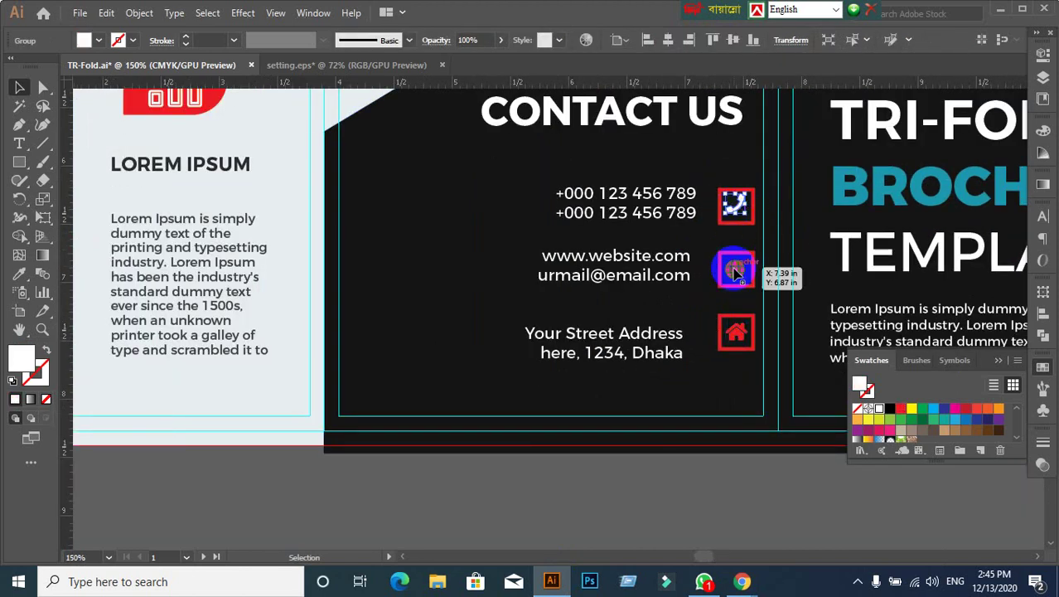
shift+click(737, 330)
click(884, 440)
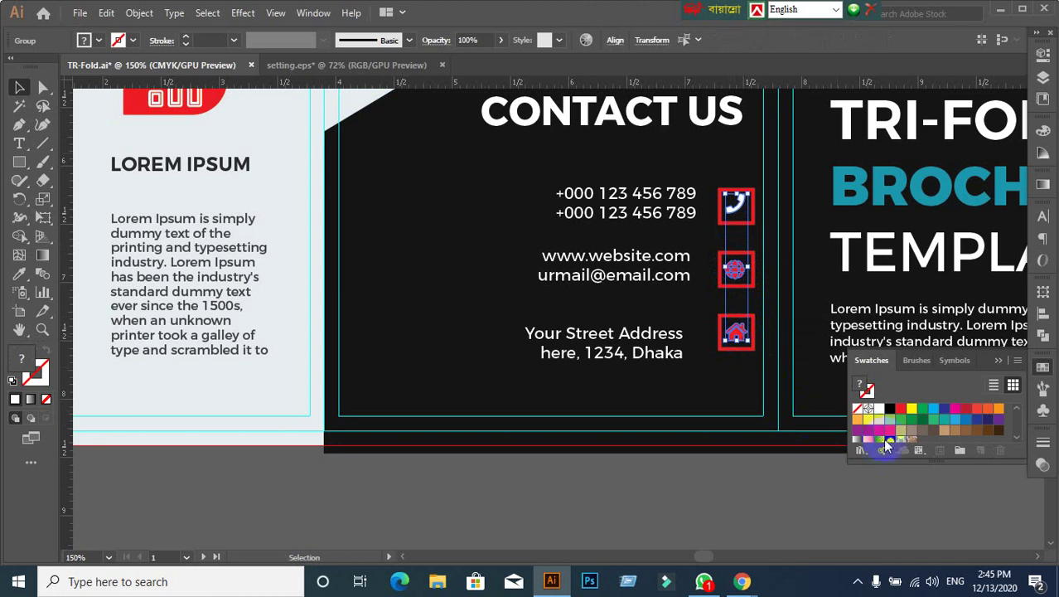
click(879, 409)
click(734, 471)
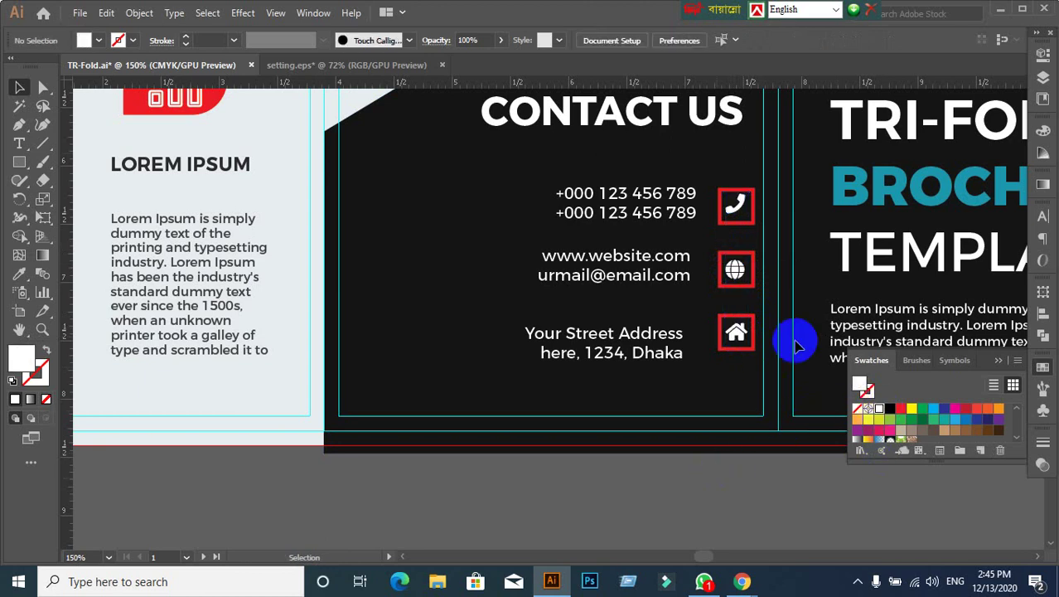
Step: Expand the three contact icons' square frames into plain shapes
click(751, 220)
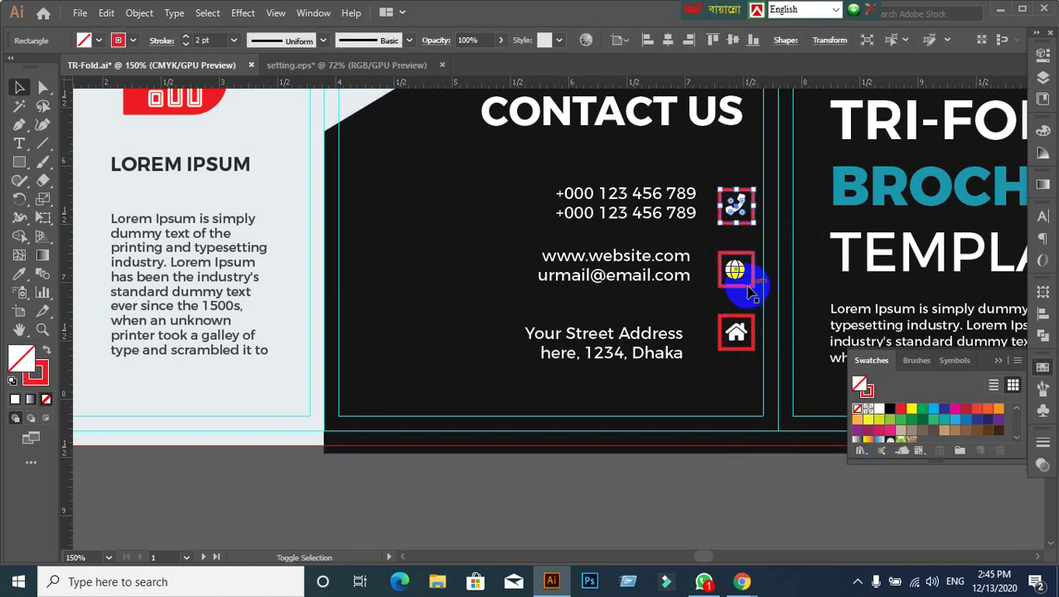
shift+click(750, 290)
shift+click(736, 334)
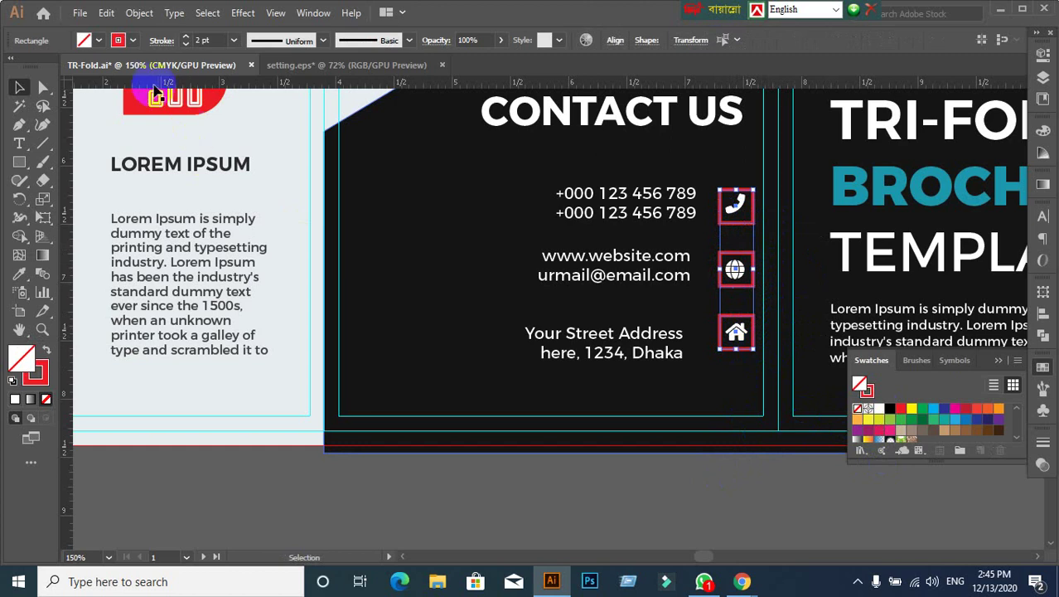
click(139, 12)
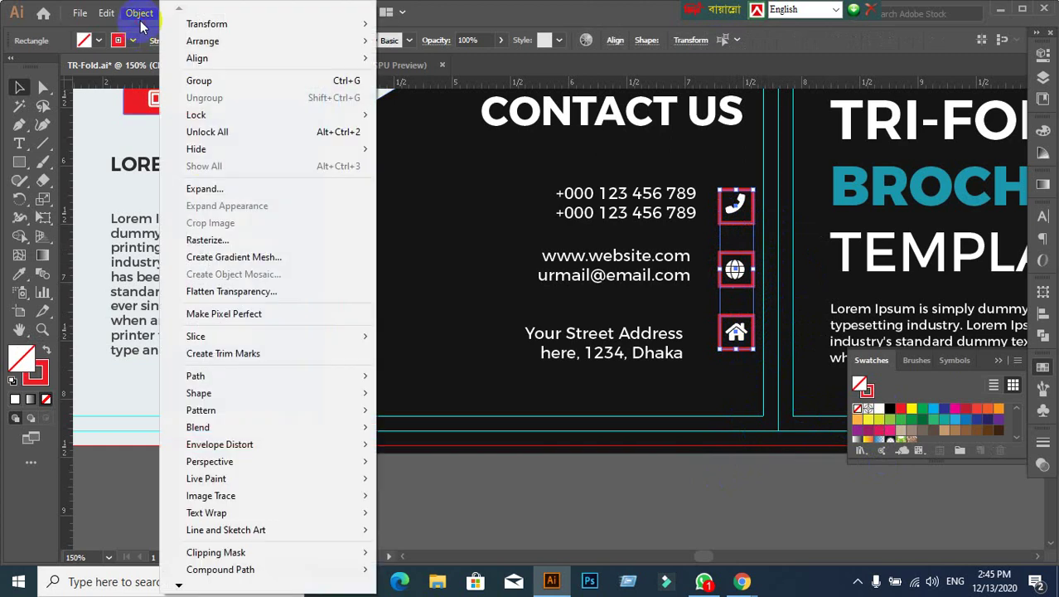
click(199, 189)
click(735, 331)
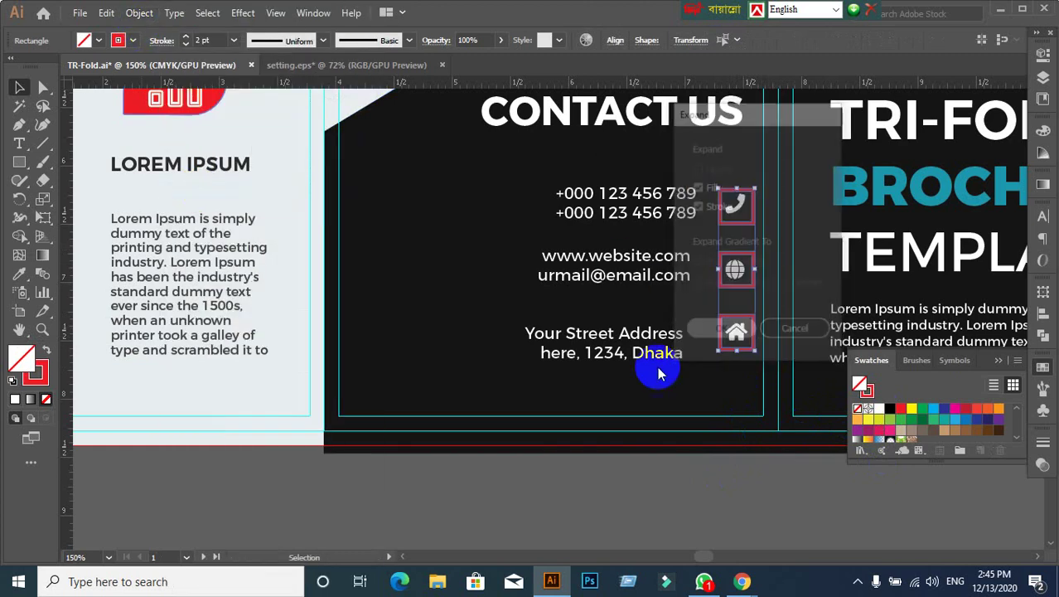
click(607, 459)
Step: Recolour the contact icon frames teal by sampling the teal artwork
scroll(630, 382, down, 1)
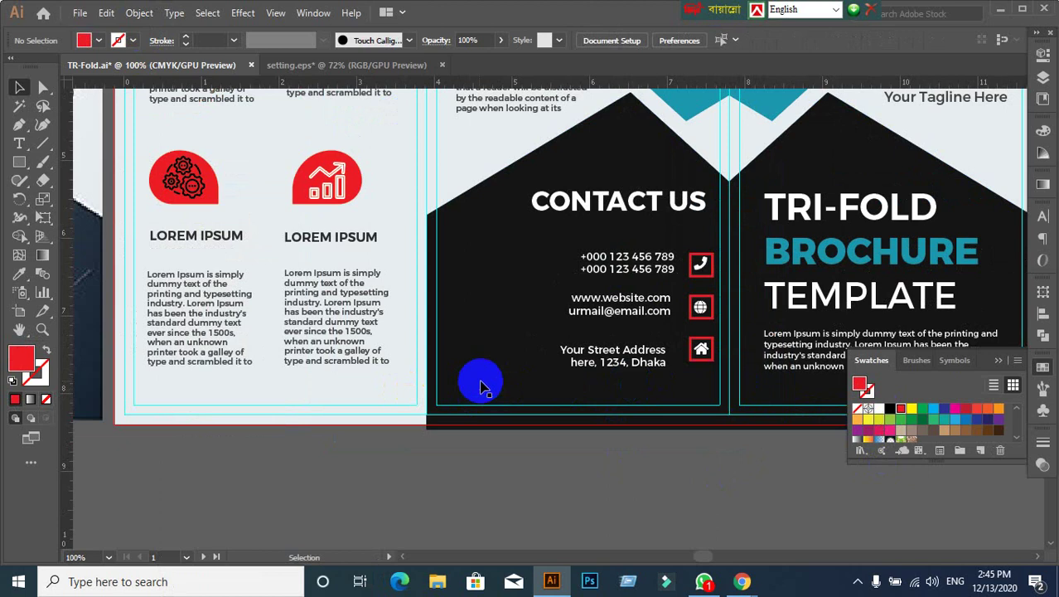
scroll(484, 385, down, 1)
scroll(659, 352, up, 2)
scroll(664, 299, down, 1)
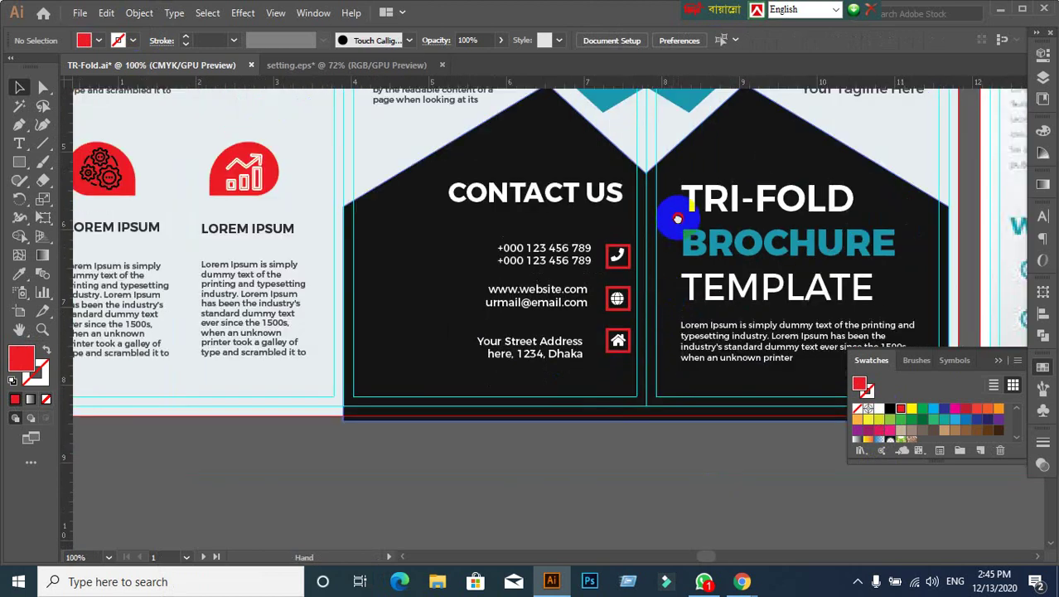
drag(677, 218, 642, 333)
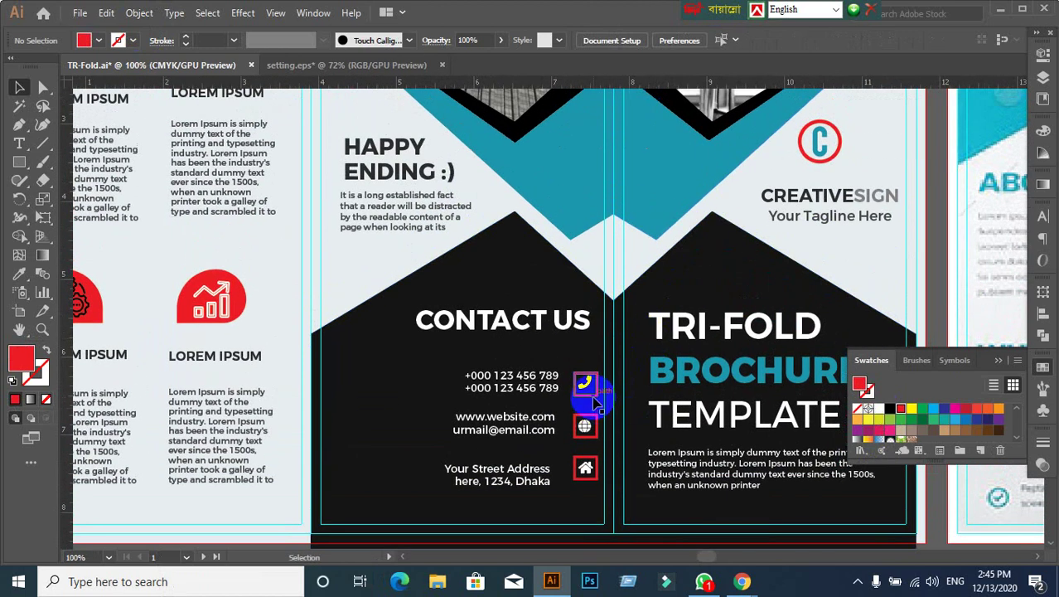
click(595, 395)
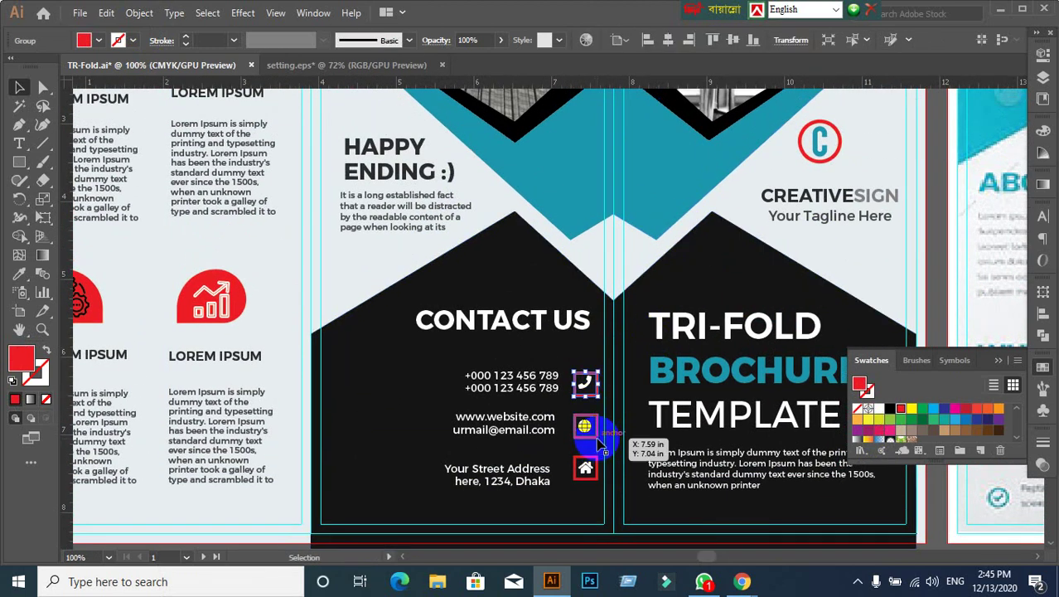
shift+click(597, 440)
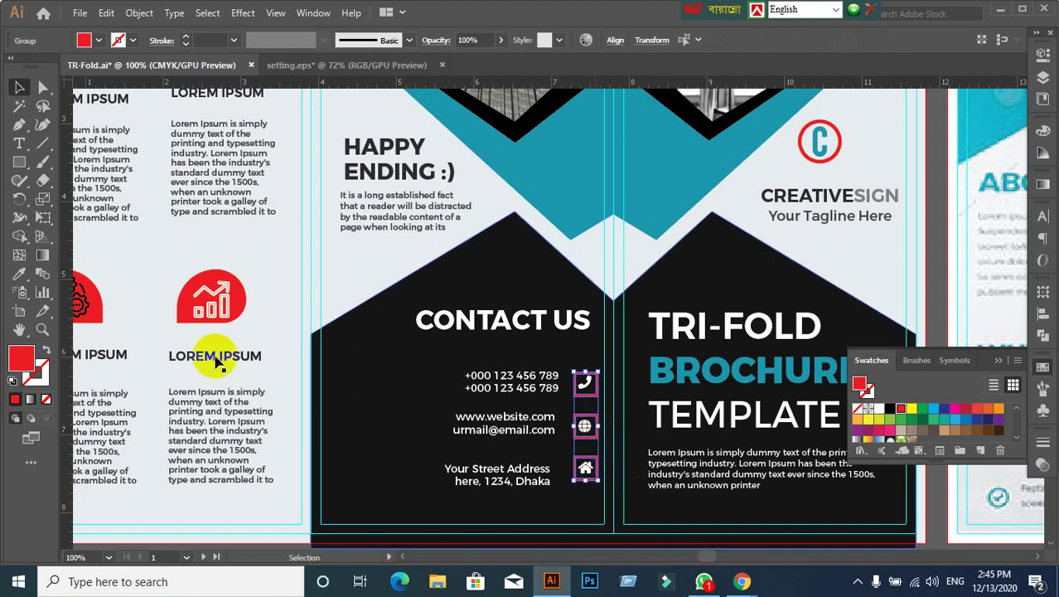
click(20, 273)
click(543, 176)
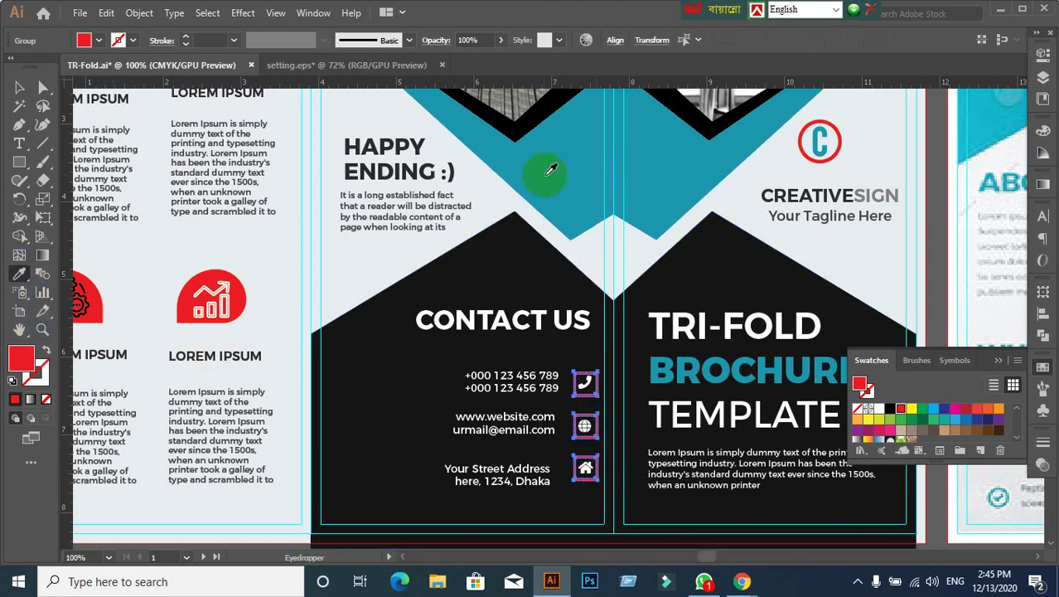
click(23, 95)
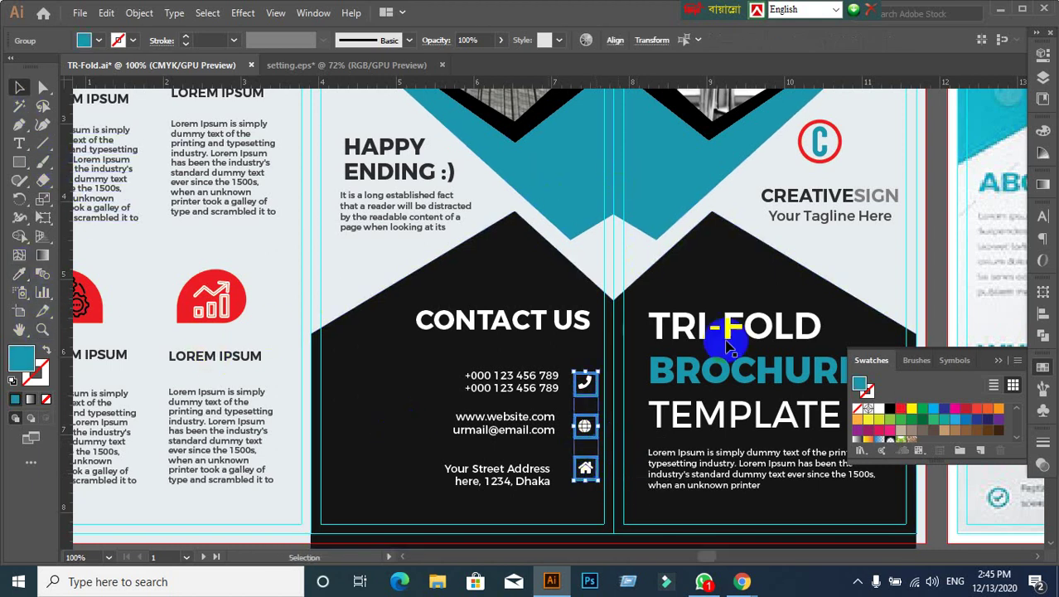
scroll(746, 358, down, 2)
mouse_move(734, 377)
mouse_down()
mouse_move(771, 341)
mouse_move(753, 374)
mouse_up()
Step: Inspect the CREATIVESIGN logo text's fill colour without changing it
scroll(802, 267, up, 1)
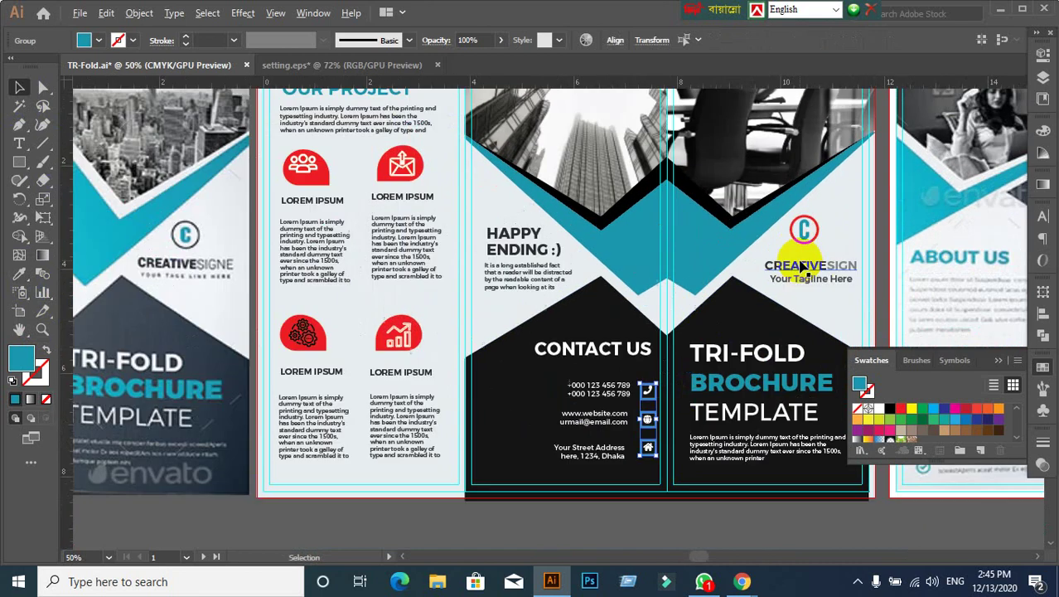
scroll(802, 267, up, 2)
scroll(803, 219, up, 1)
click(808, 278)
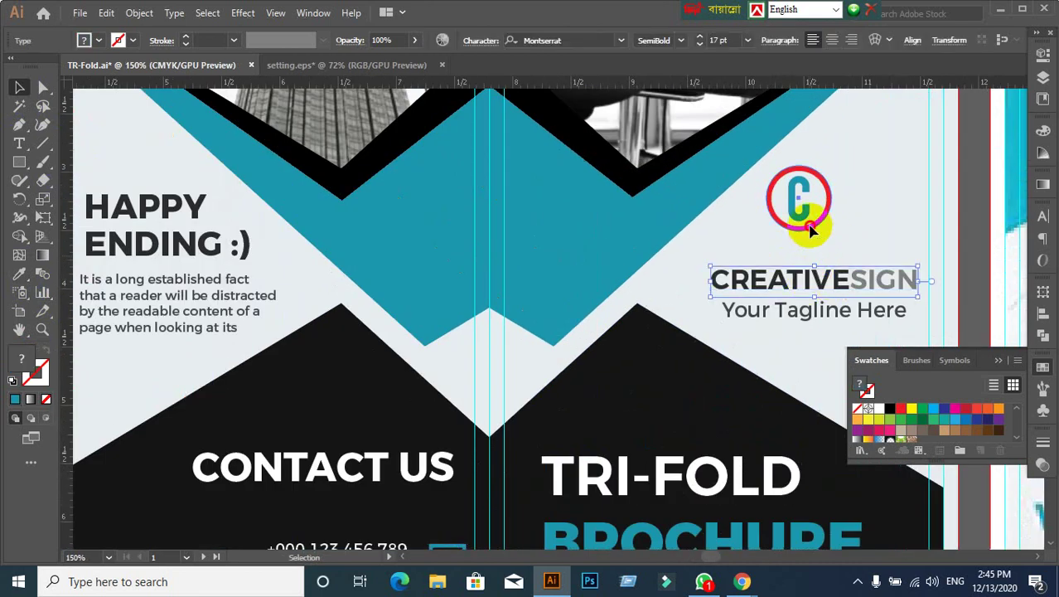
click(811, 231)
click(828, 280)
double_click(841, 279)
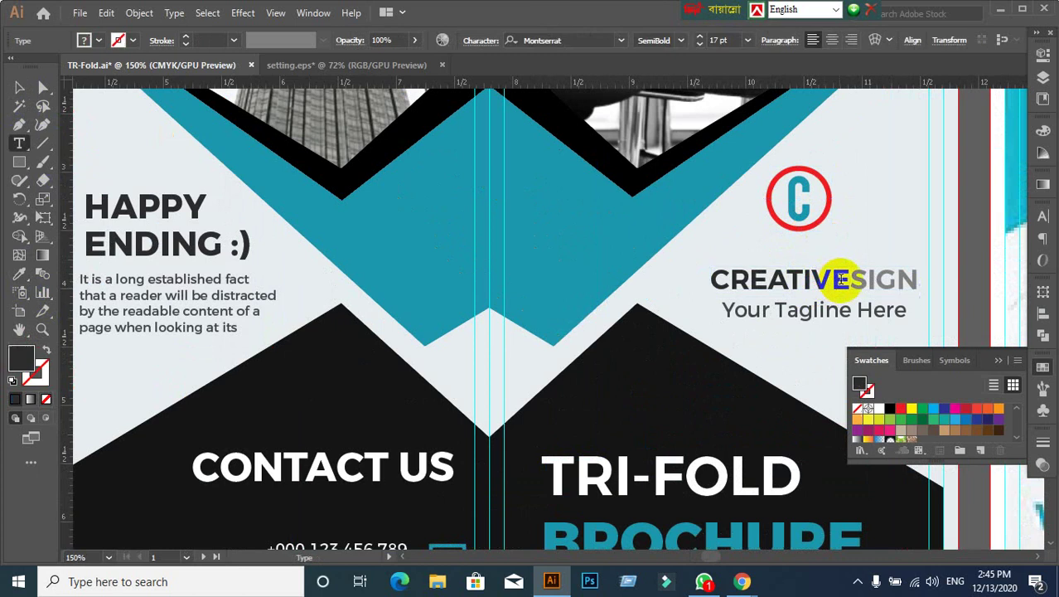
drag(841, 279, 711, 279)
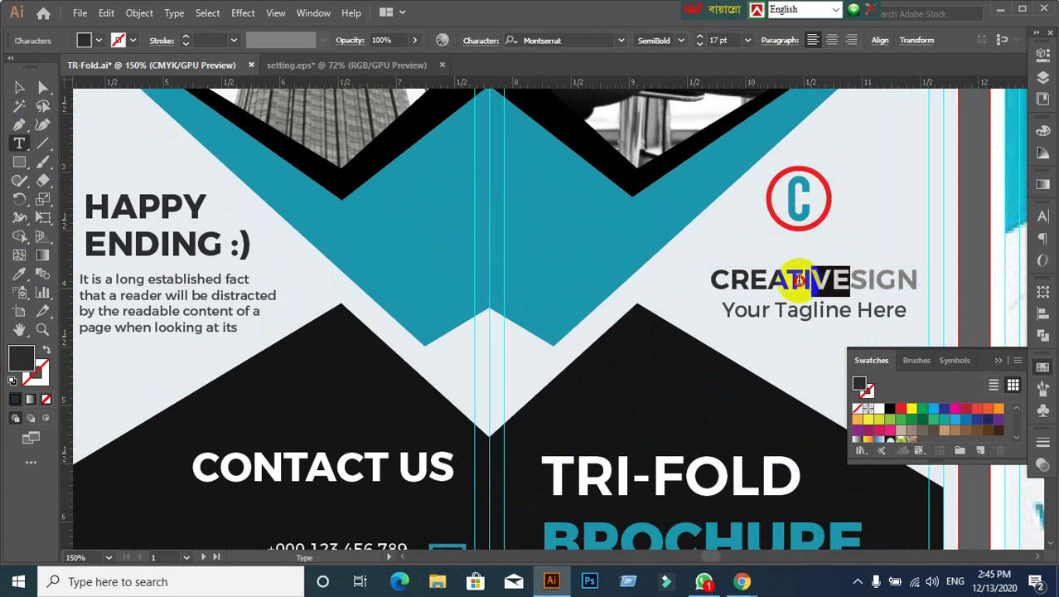
double_click(30, 366)
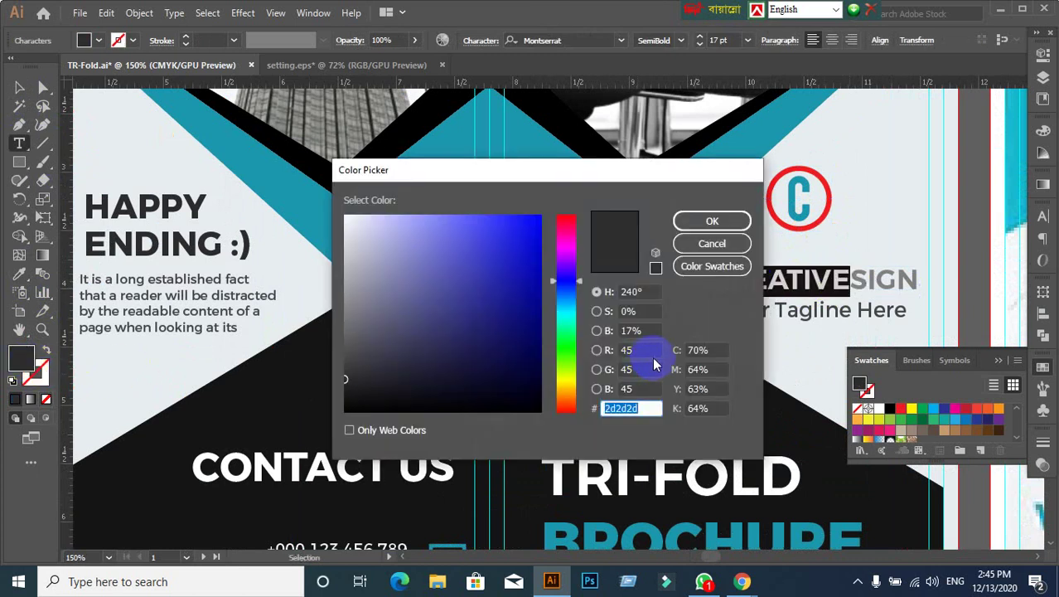
key(Return)
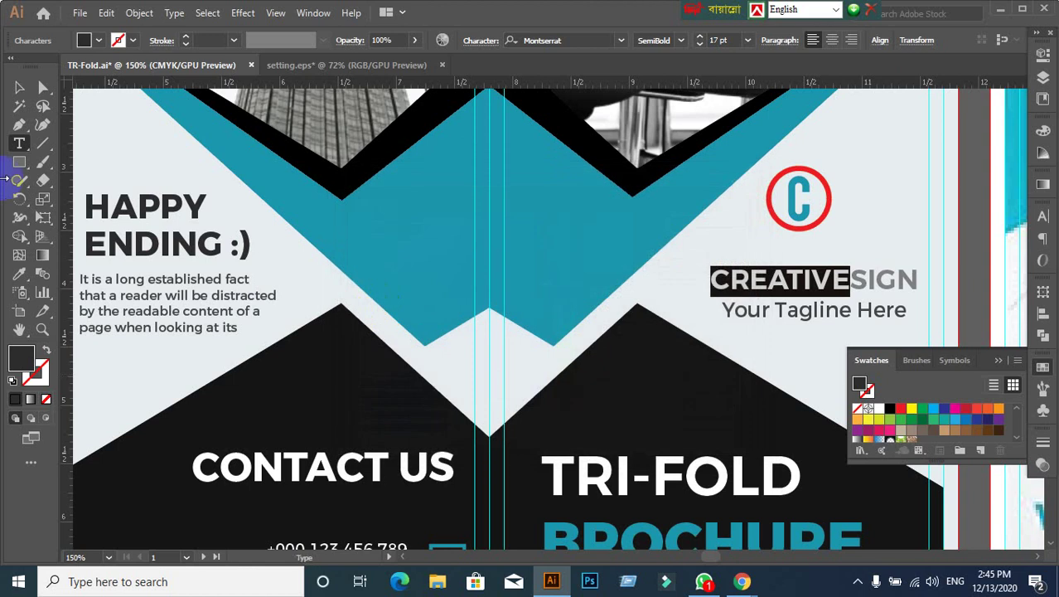
Step: Expand the red C logo circle's appearance into plain shapes
click(18, 88)
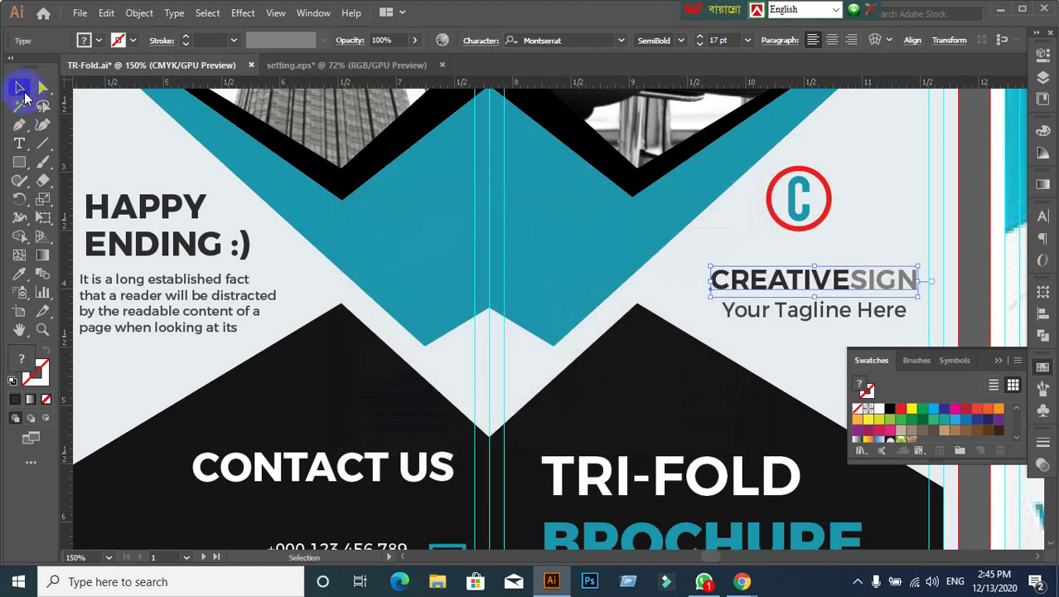
click(793, 233)
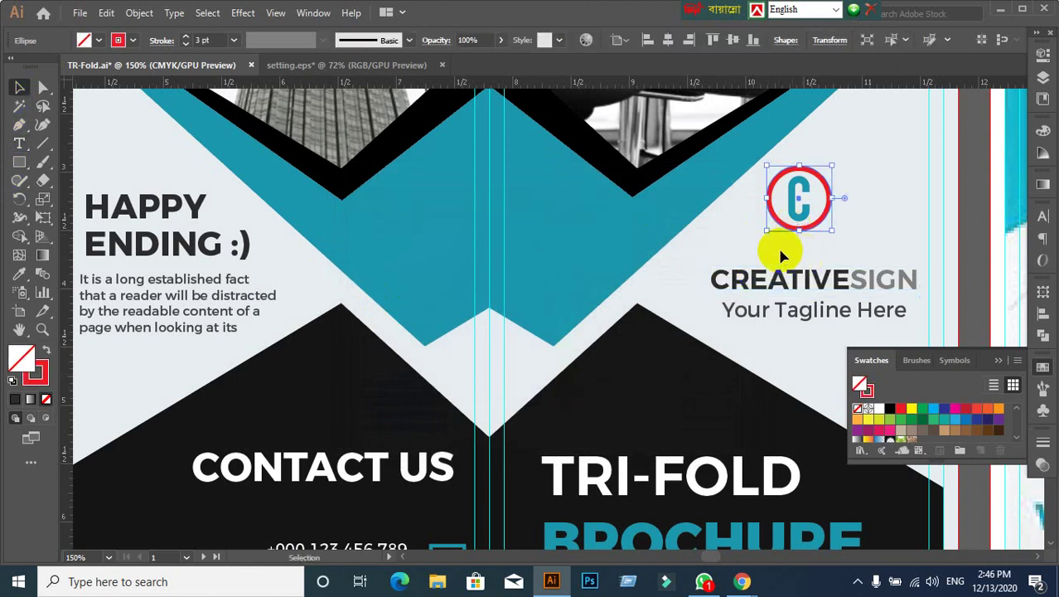
click(137, 13)
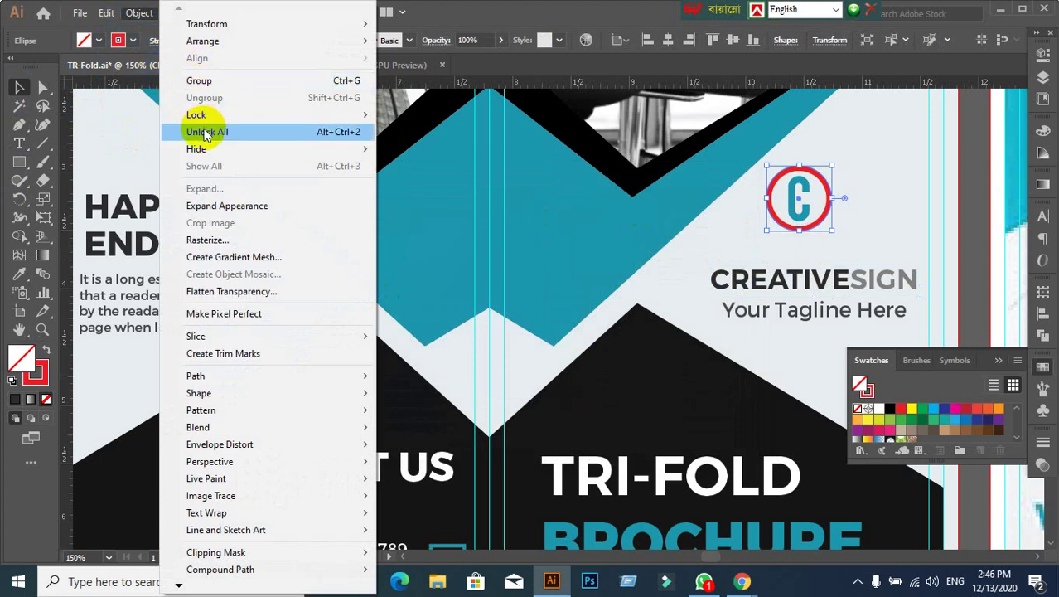
click(257, 211)
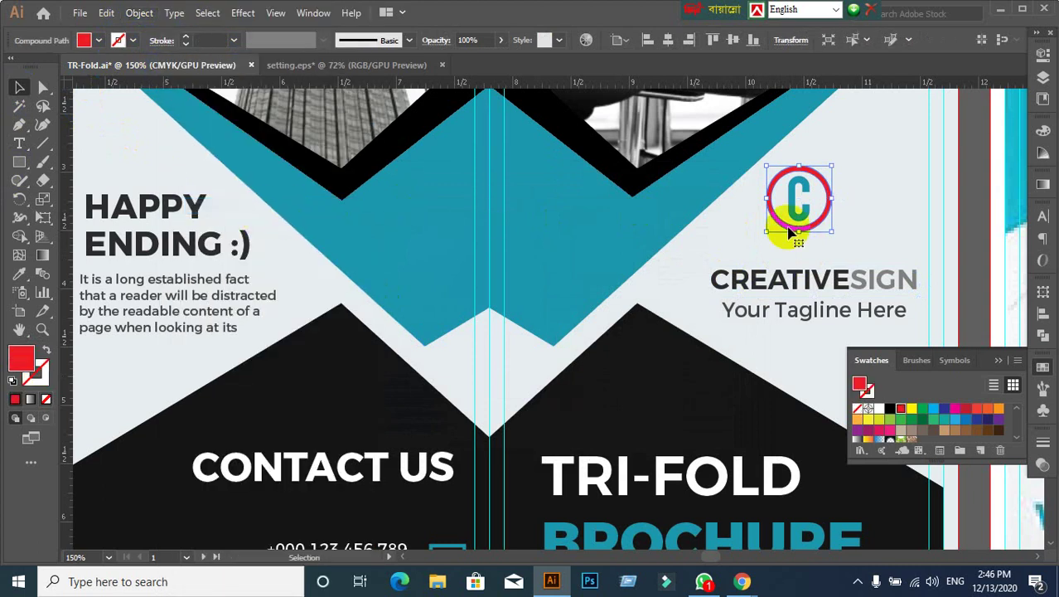
click(139, 13)
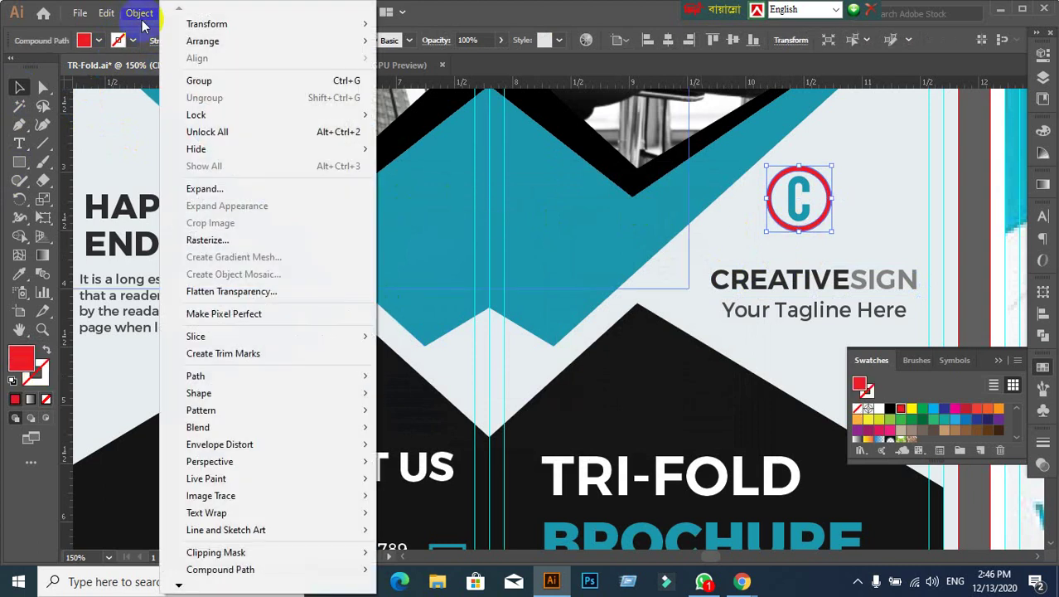
click(142, 22)
click(142, 21)
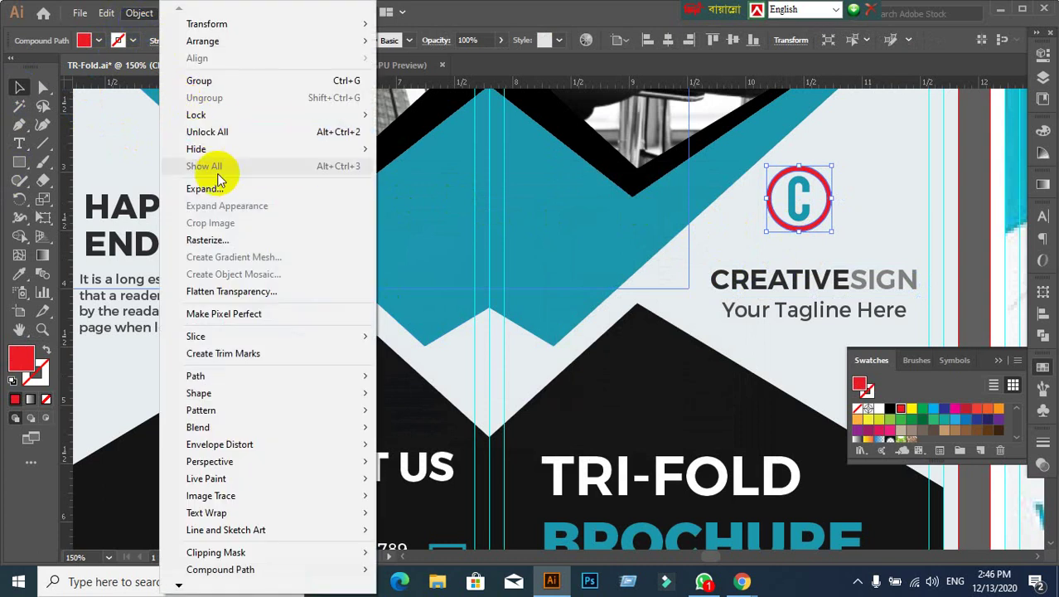
click(530, 451)
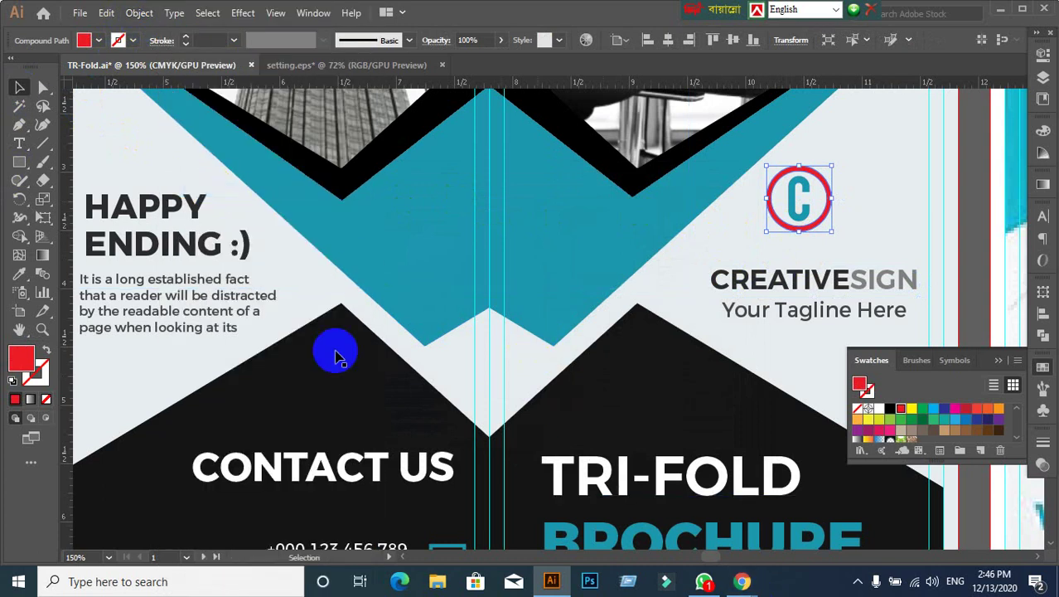
Step: Recolour the C logo dark grey by sampling the HAPPY heading
click(20, 274)
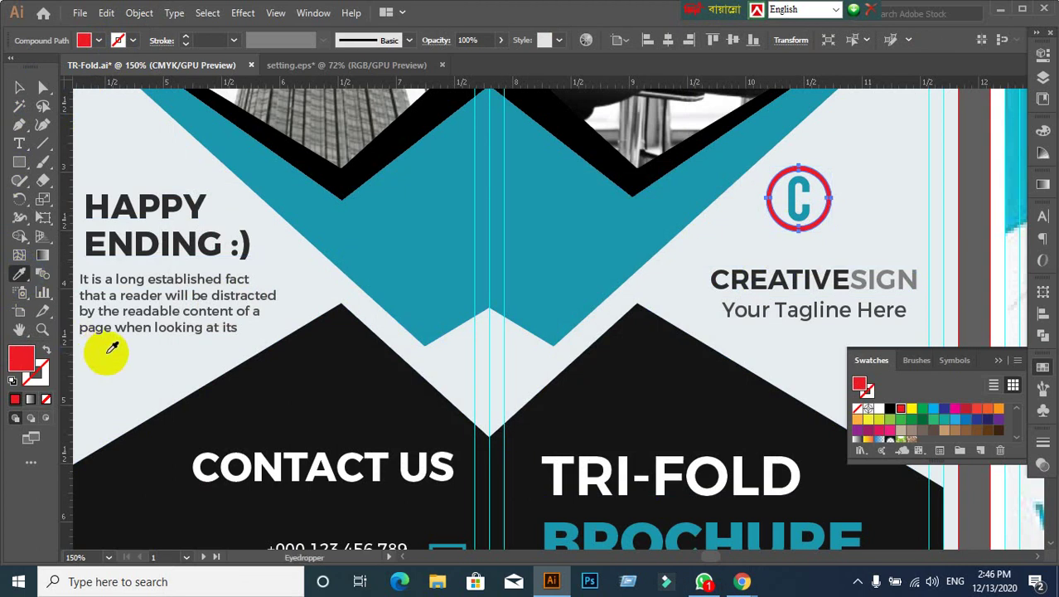
click(172, 190)
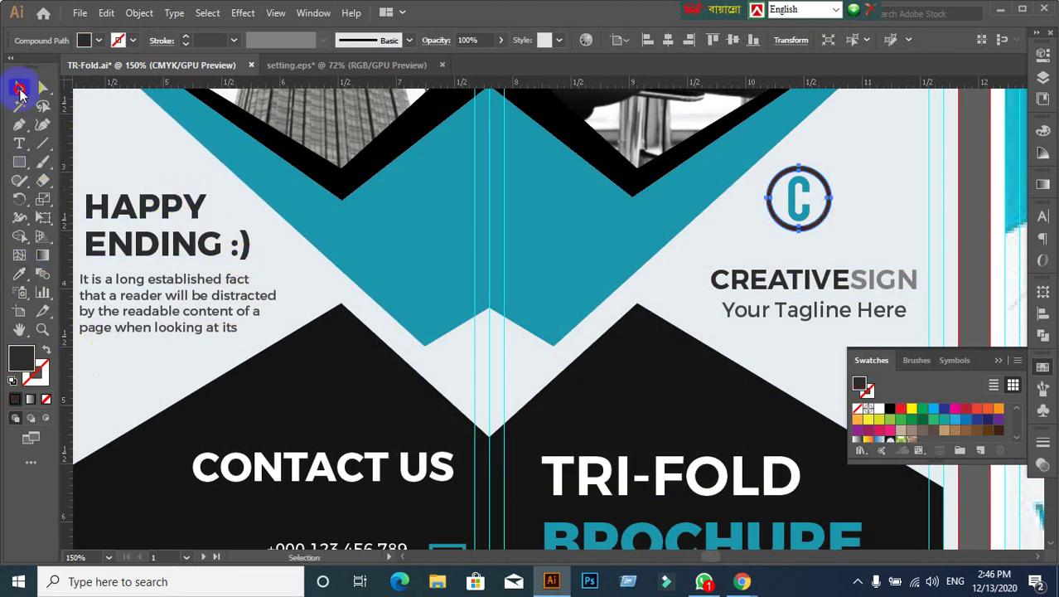
click(20, 88)
Step: Make the red people icon in Our Project teal, sampled from ENDING
scroll(723, 286, down, 2)
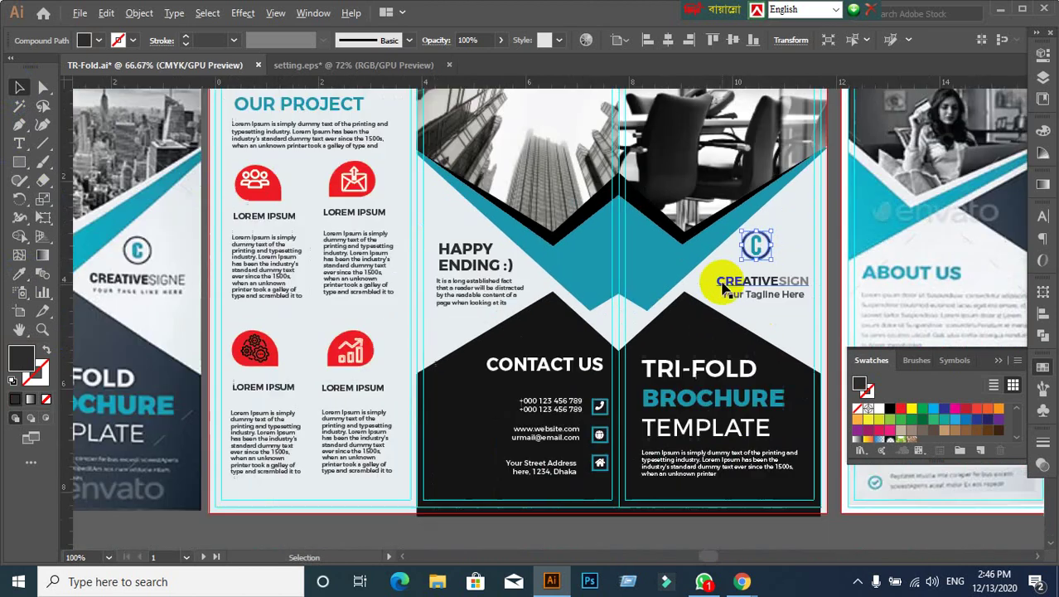
scroll(722, 286, down, 1)
drag(633, 407, 895, 388)
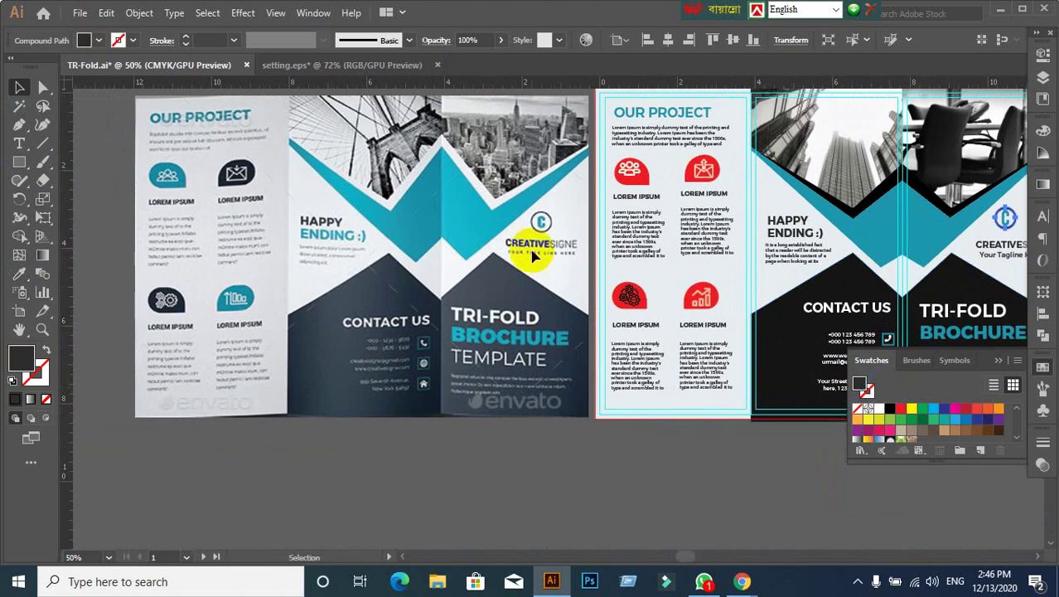
click(636, 182)
click(19, 274)
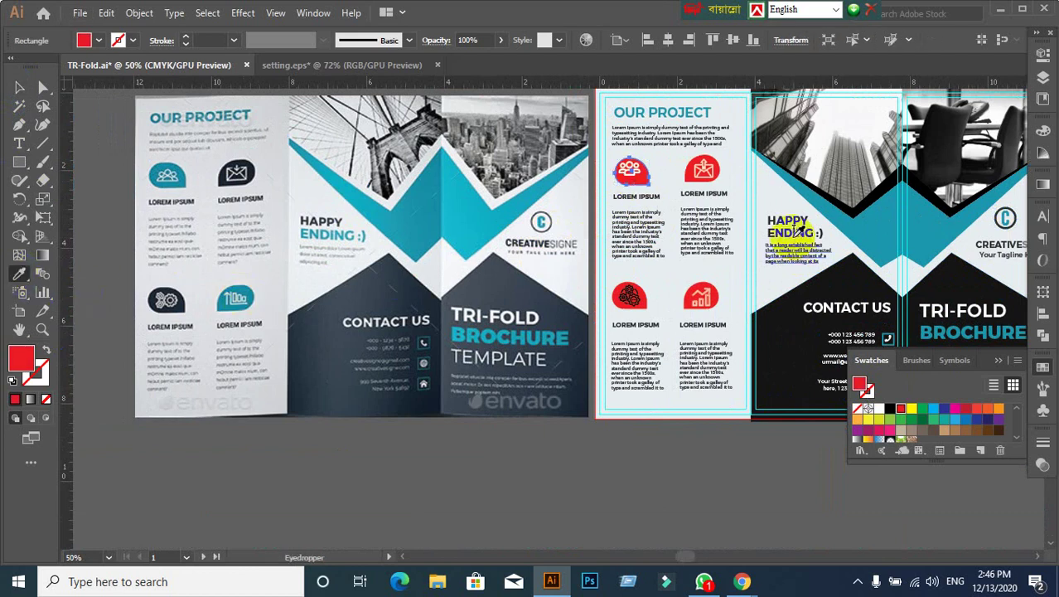
click(337, 228)
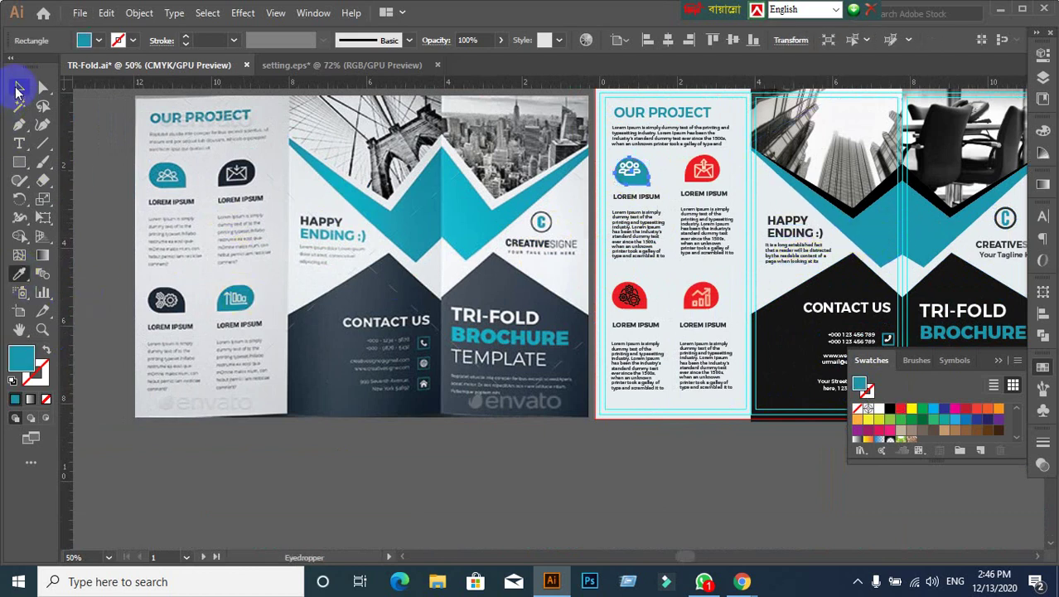
click(18, 87)
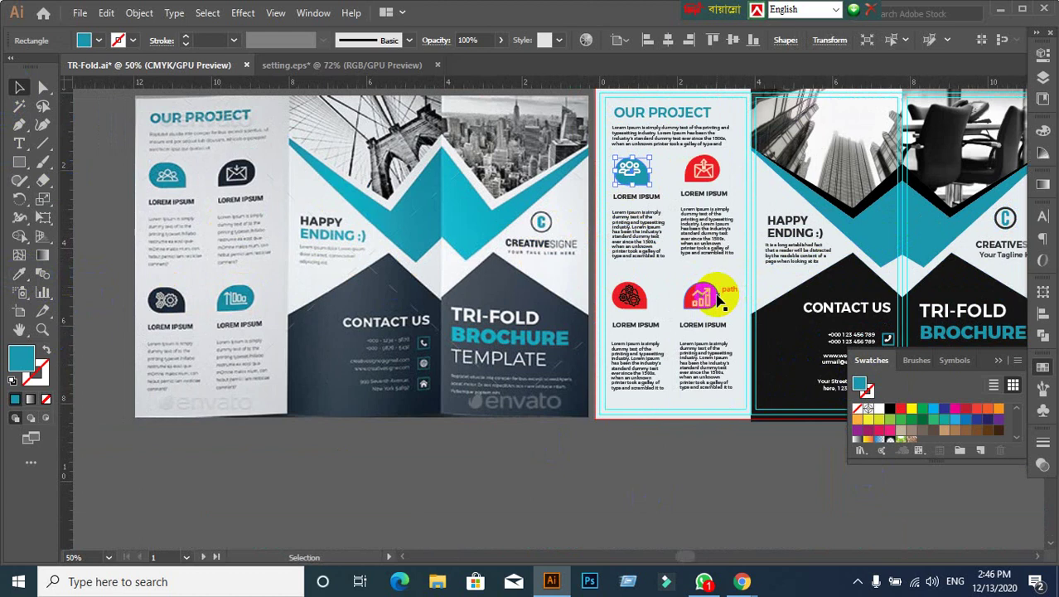
Step: Apply the same teal to the red chart icon
click(718, 302)
scroll(637, 380, up, 1)
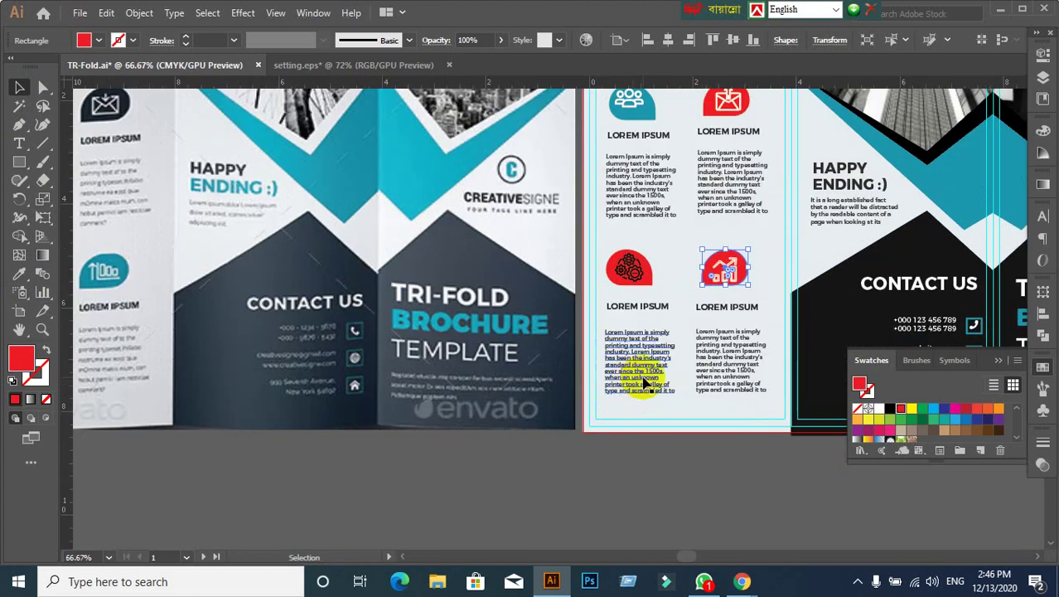
scroll(645, 384, down, 1)
click(762, 466)
scroll(736, 313, up, 1)
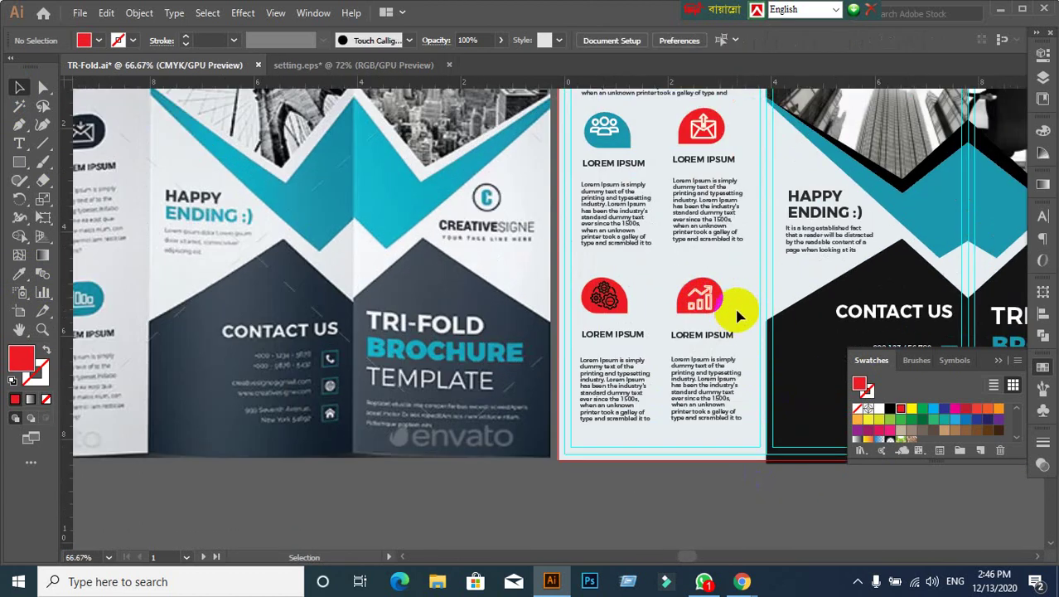
click(719, 305)
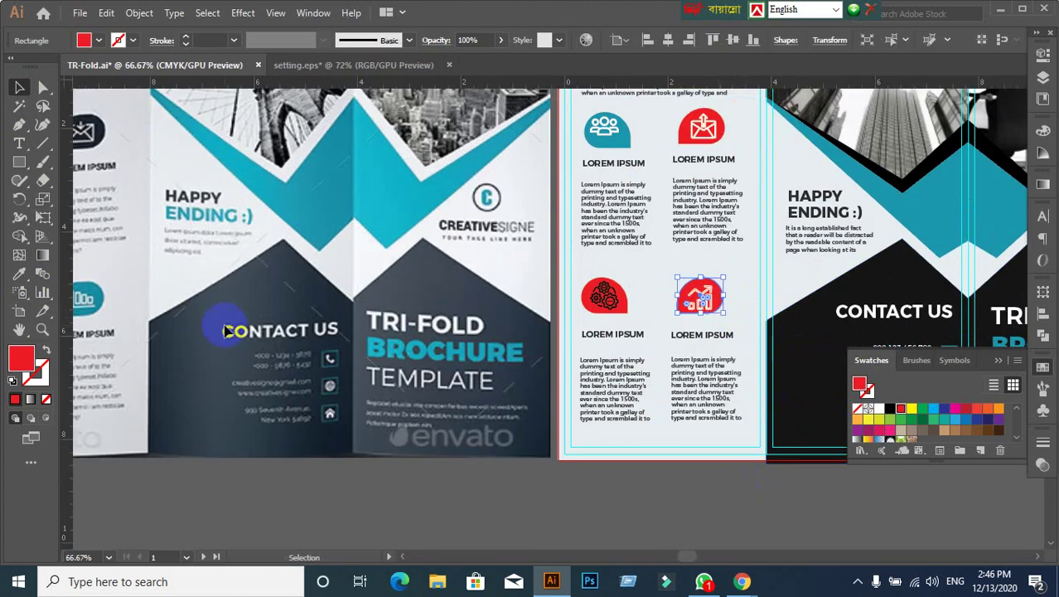
click(19, 274)
click(906, 207)
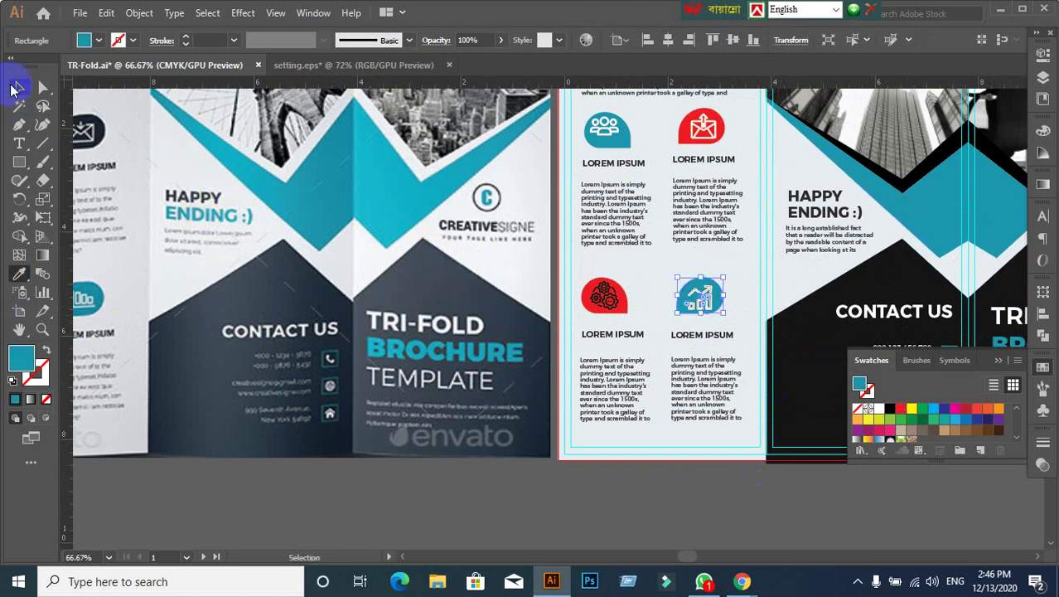
click(19, 87)
Step: Make the gear icon's fill white
click(604, 296)
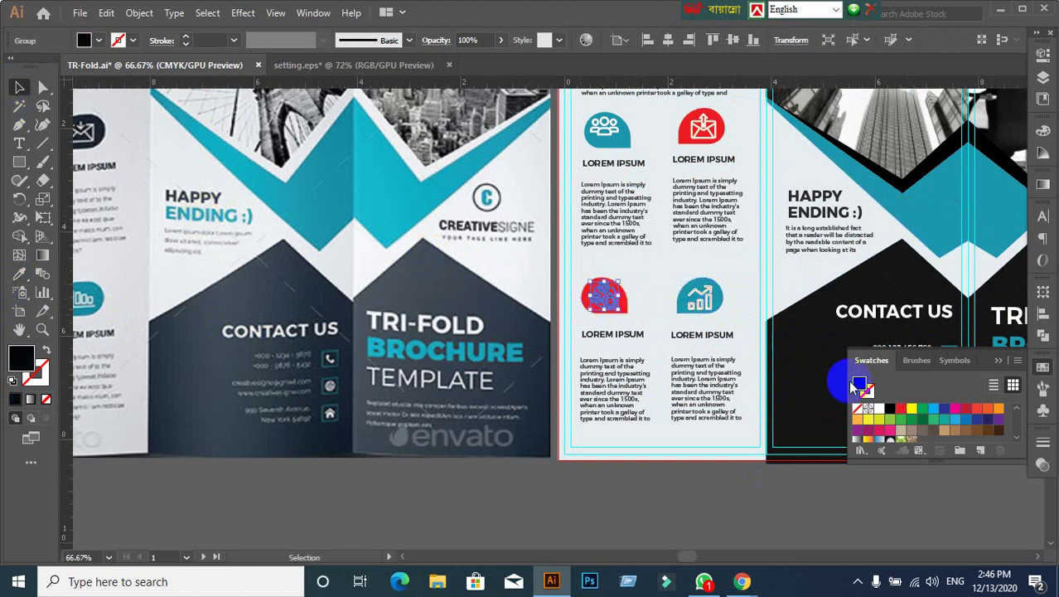
click(879, 409)
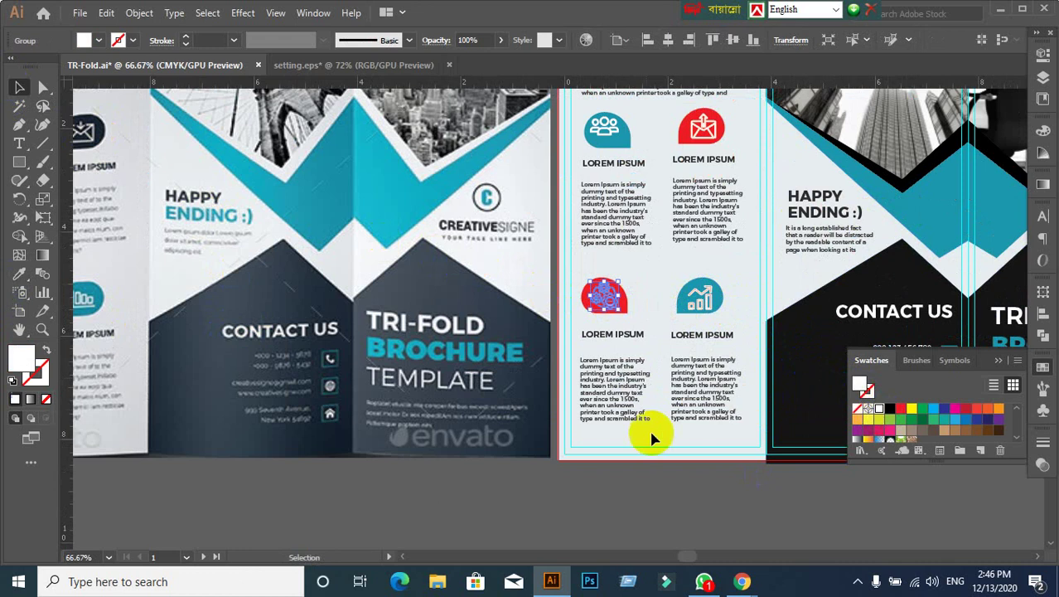
click(617, 491)
Step: Set the chart icon group's stroke to None
scroll(643, 427, down, 1)
scroll(643, 426, down, 1)
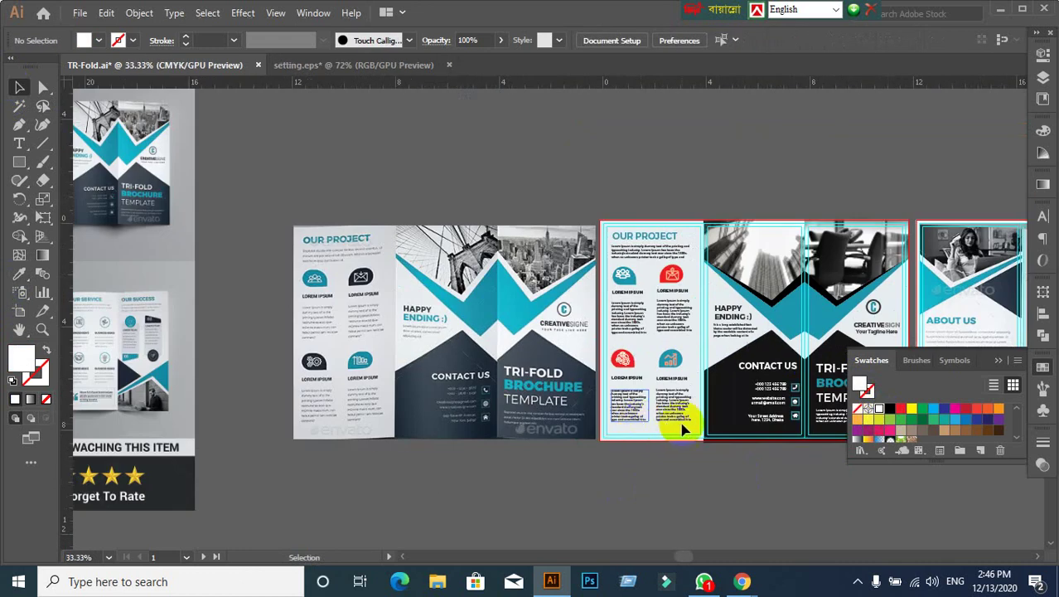
drag(683, 426, 572, 360)
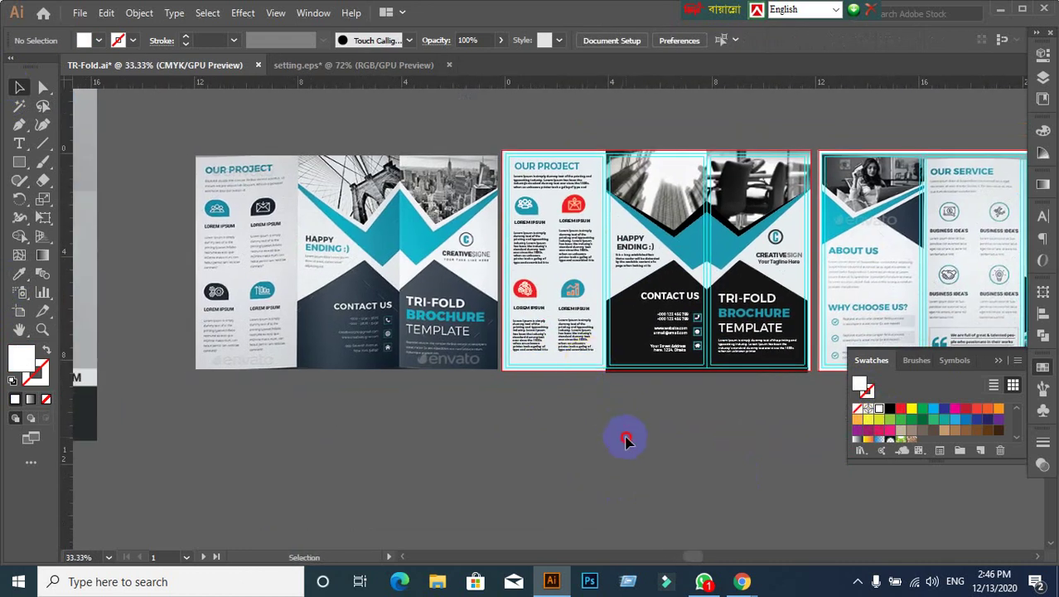
scroll(557, 277, up, 2)
click(597, 288)
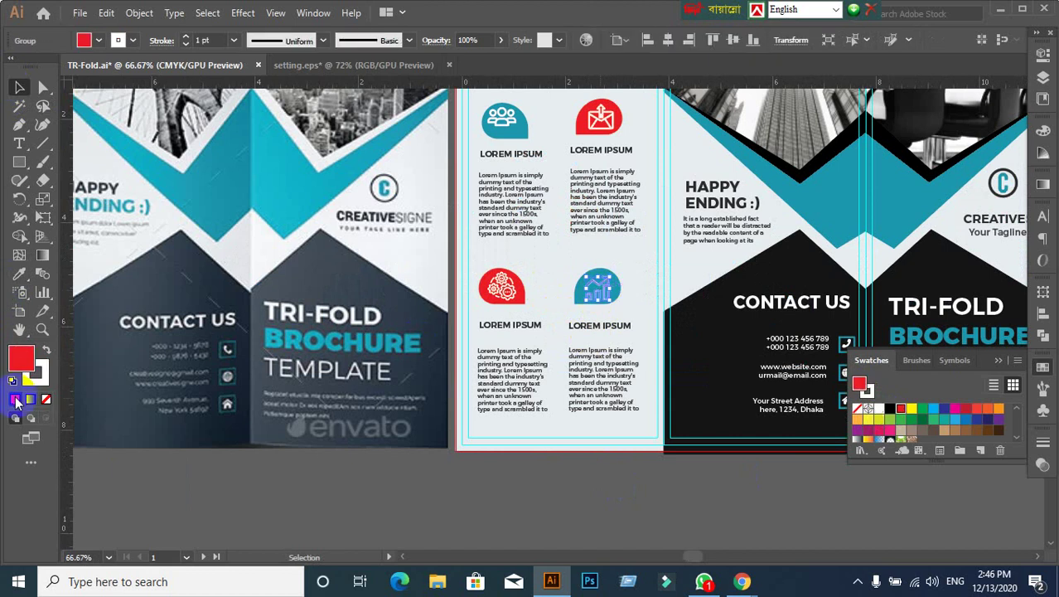
click(49, 400)
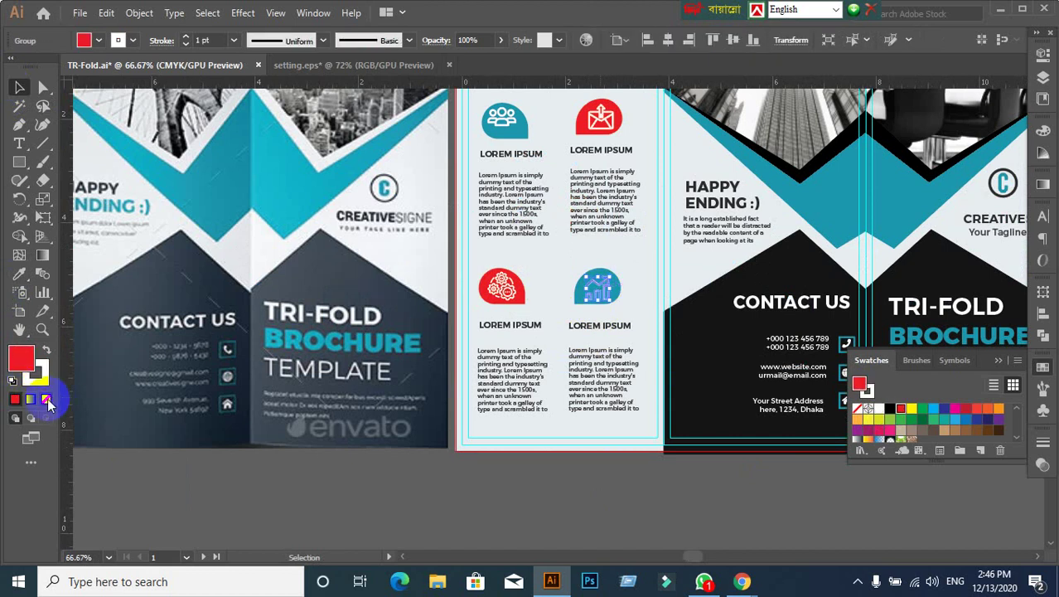
click(39, 378)
click(163, 416)
click(404, 510)
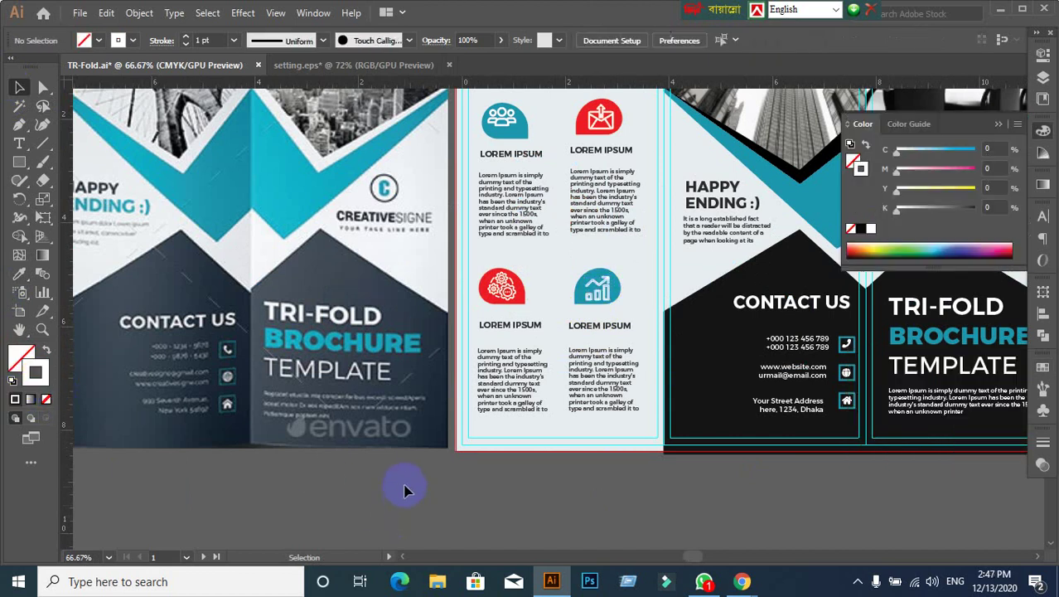
scroll(406, 485, down, 1)
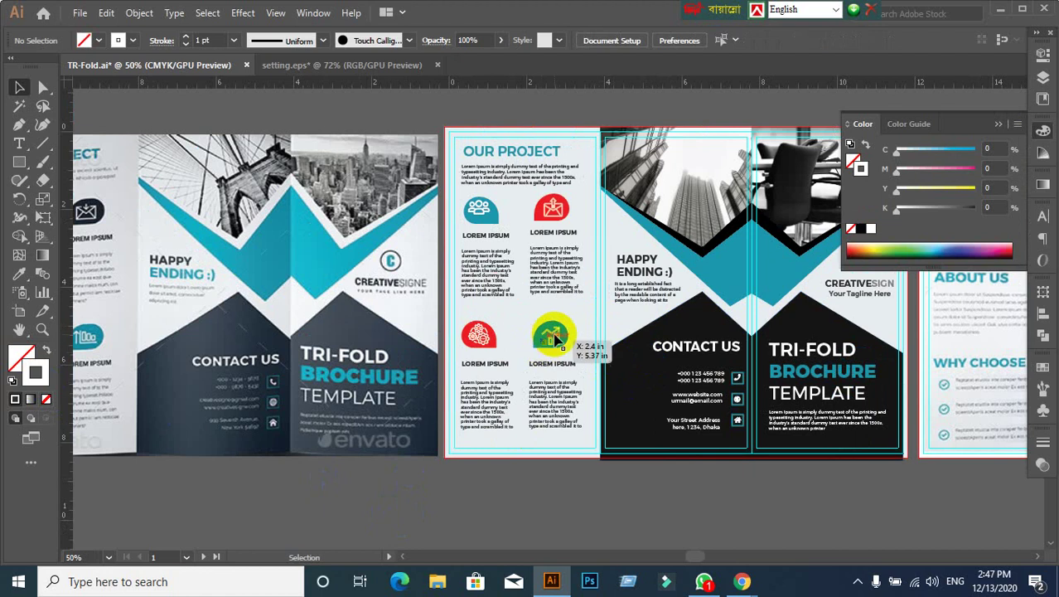
click(596, 403)
Step: Swap the dark path's fill into its stroke and make that stroke white
click(646, 475)
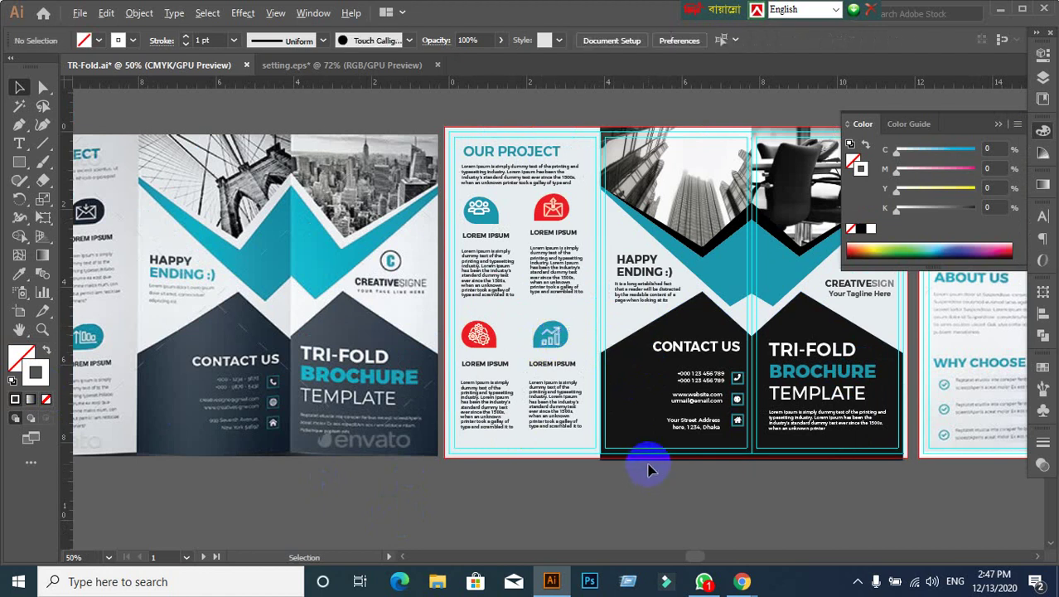
key(ctrl+minus)
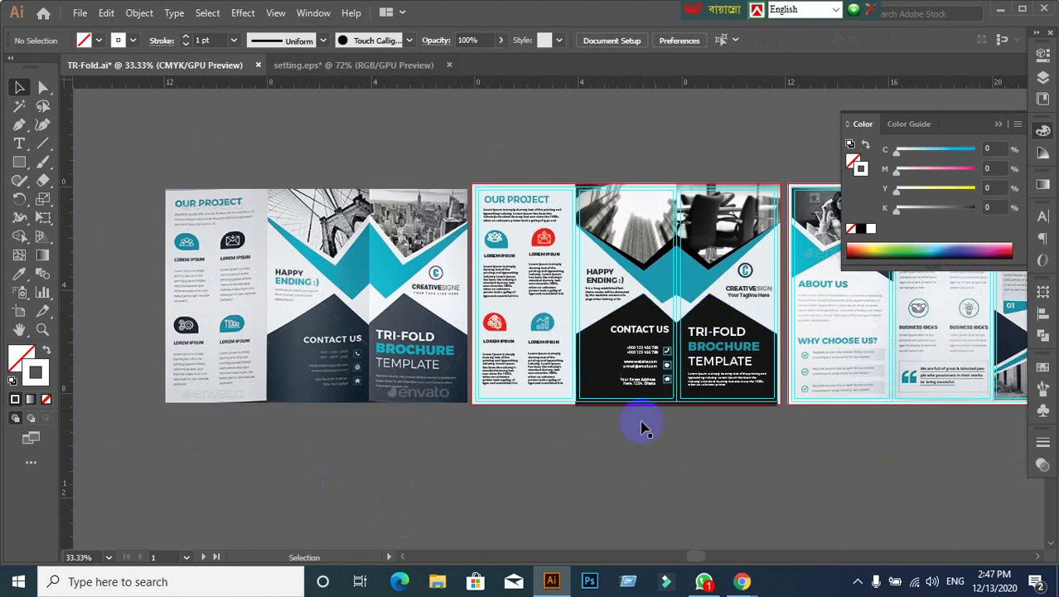
scroll(603, 265, up, 2)
click(609, 451)
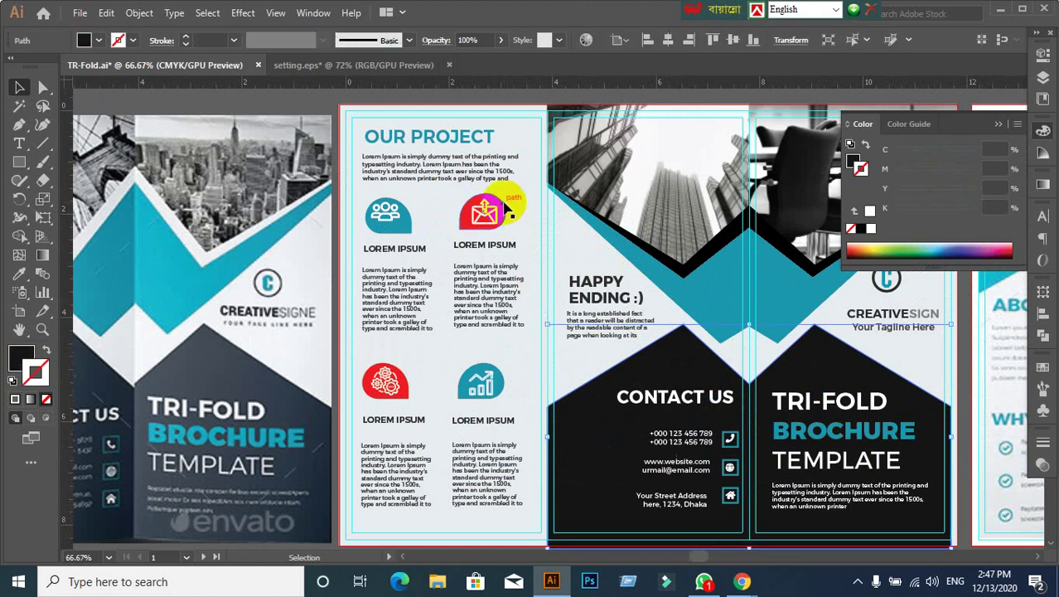
key(shift+x)
scroll(634, 323, down, 1)
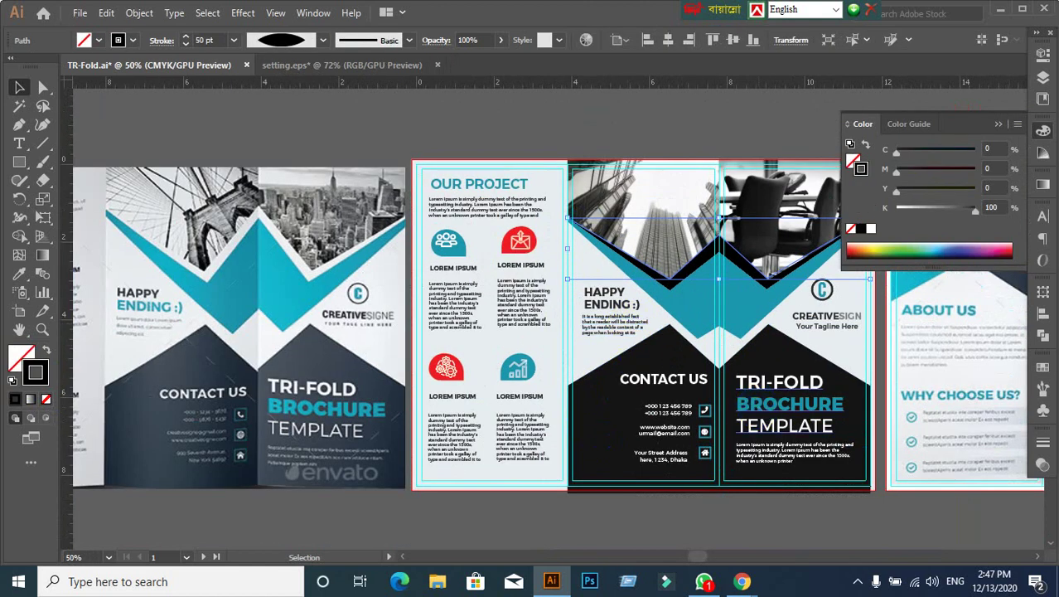
click(1042, 364)
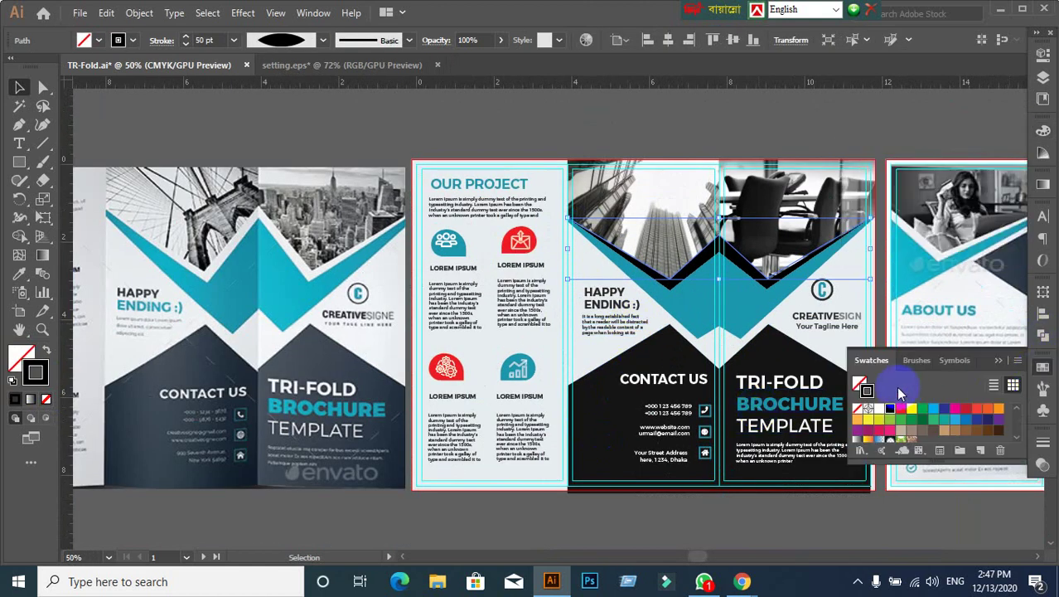
click(879, 409)
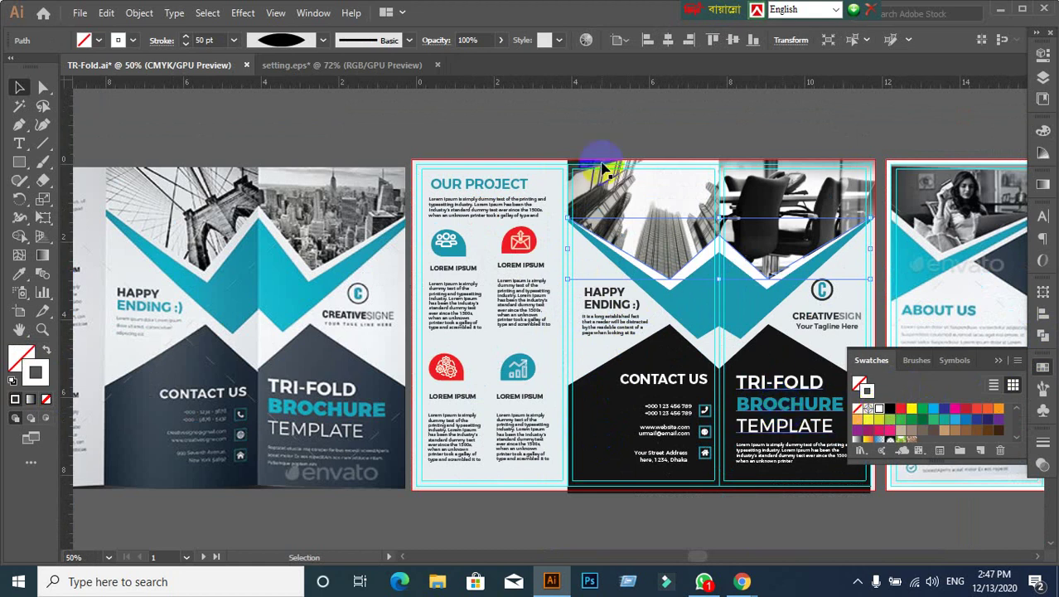
Step: Select the black shape behind Contact Us
click(614, 343)
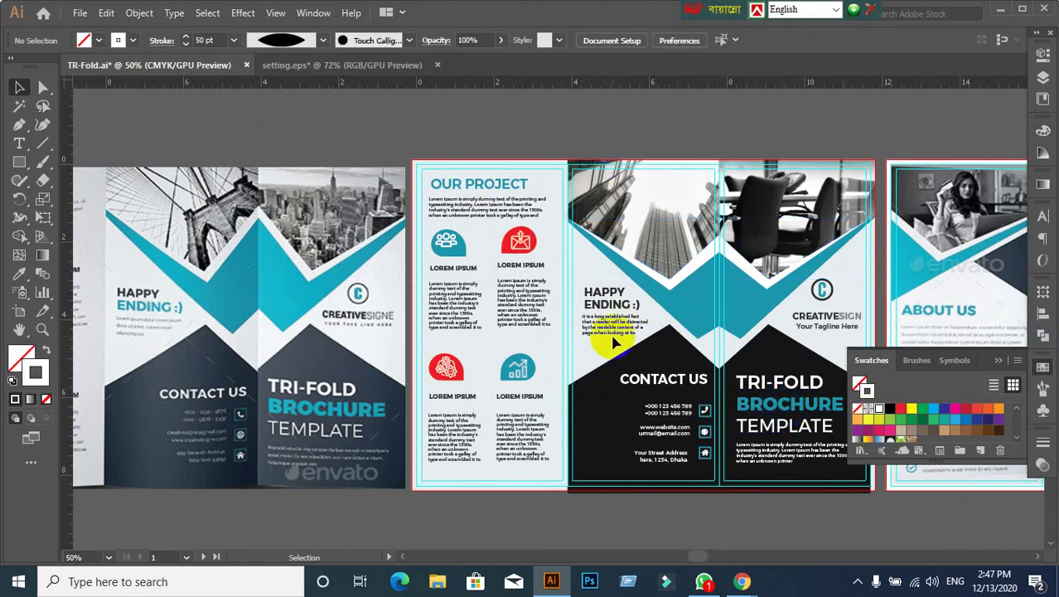
drag(515, 296, 572, 288)
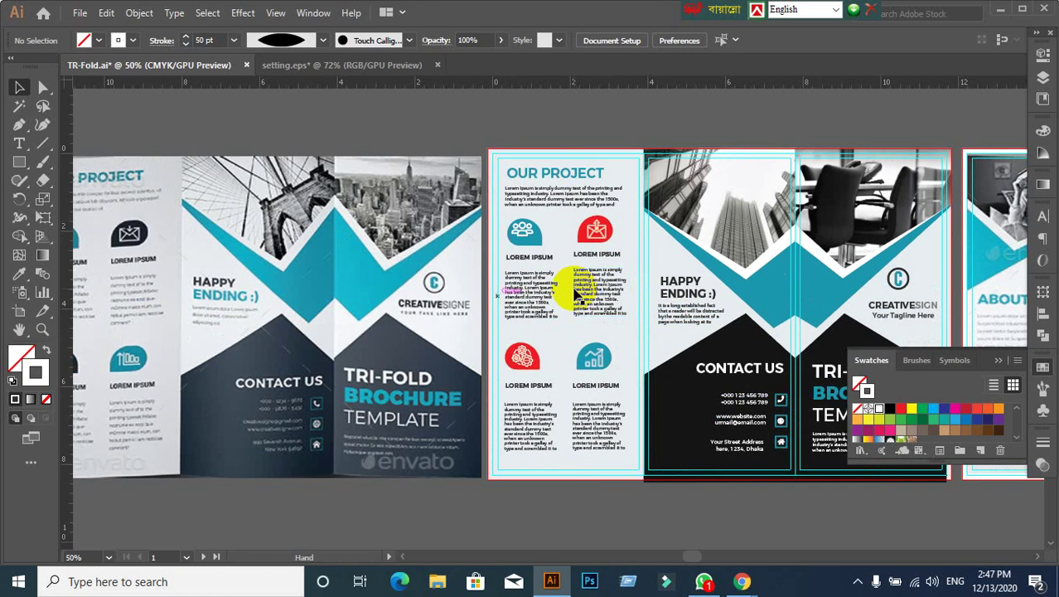
click(700, 344)
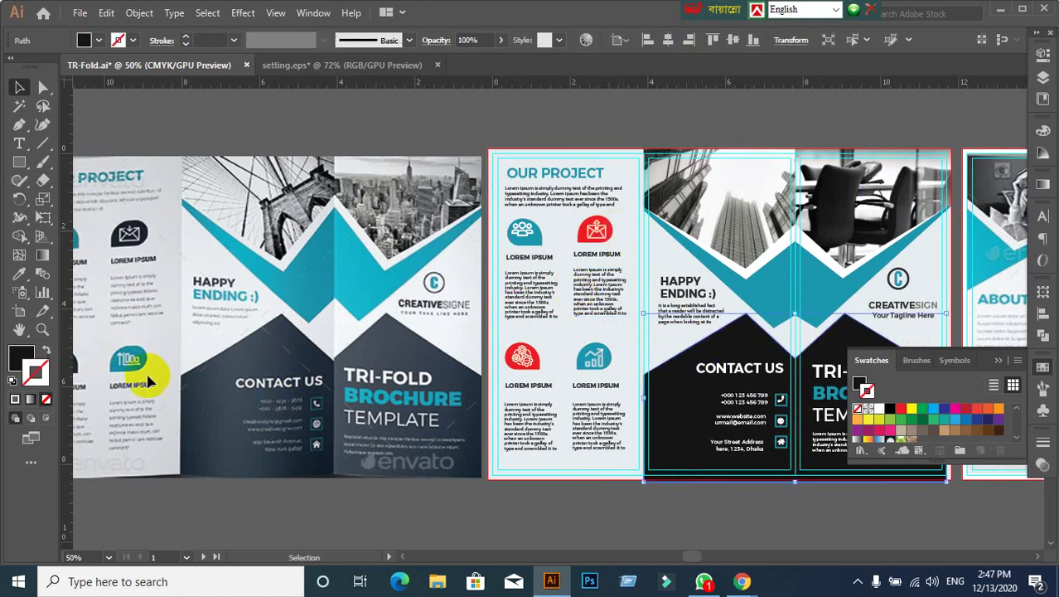
Step: Inspect the black shape's fill colour without changing it
double_click(15, 358)
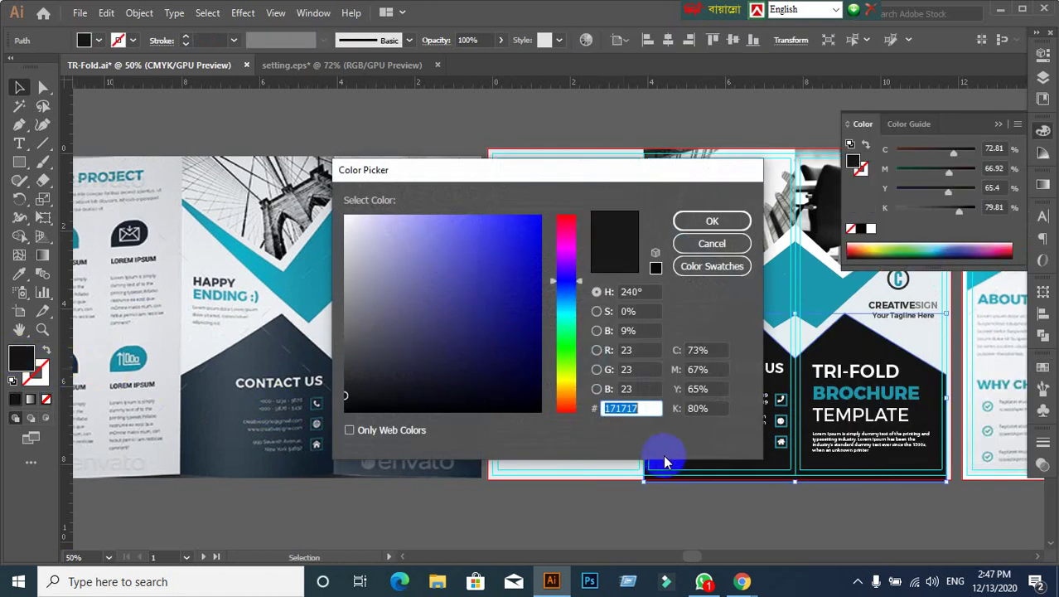
click(742, 248)
click(721, 508)
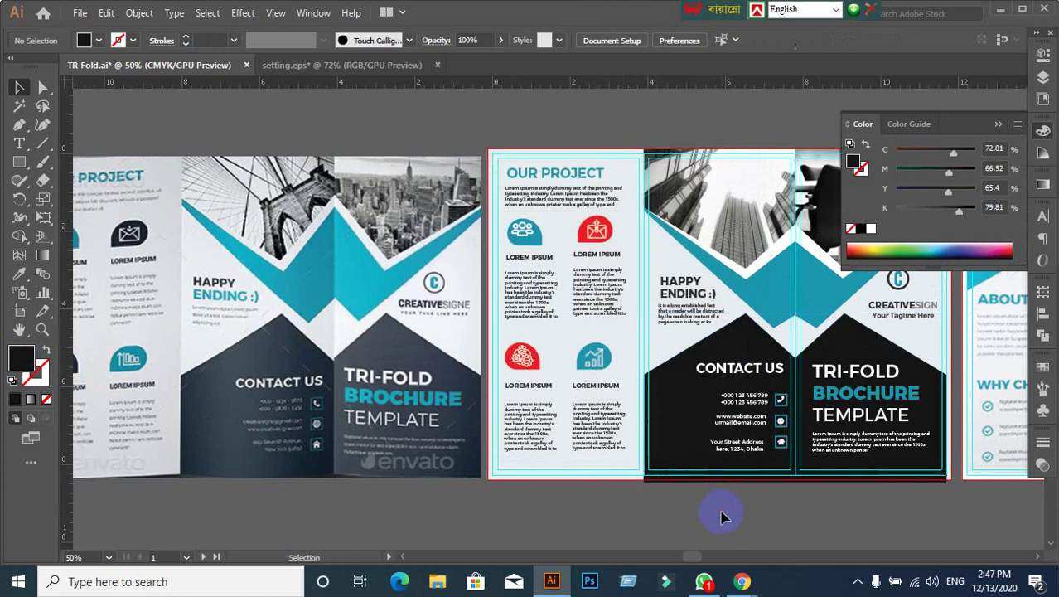
Step: Set the body text under the first icon to dark grey #434444
scroll(567, 318, up, 1)
click(502, 286)
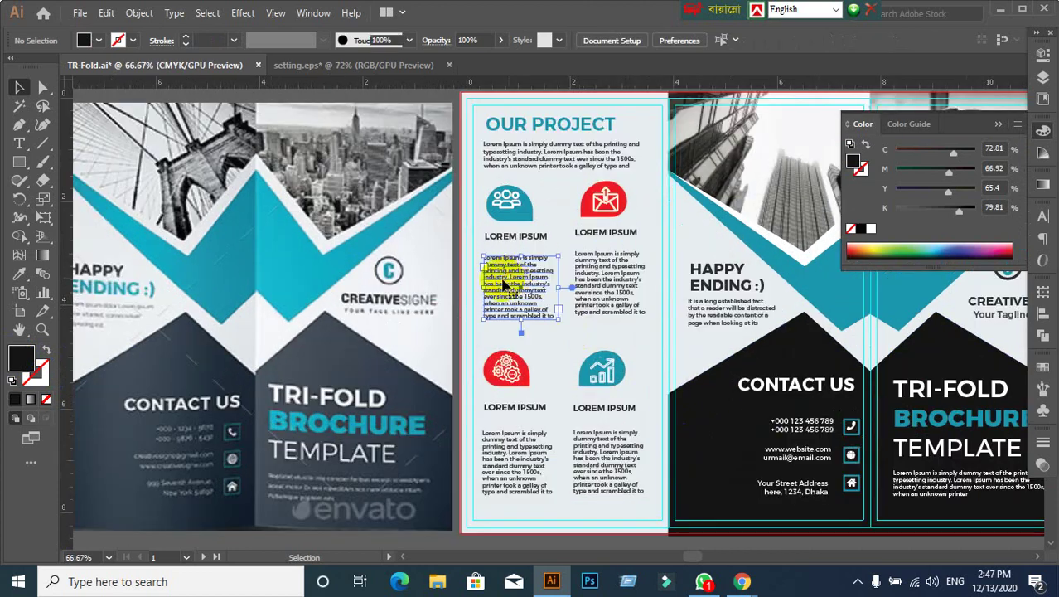
double_click(31, 363)
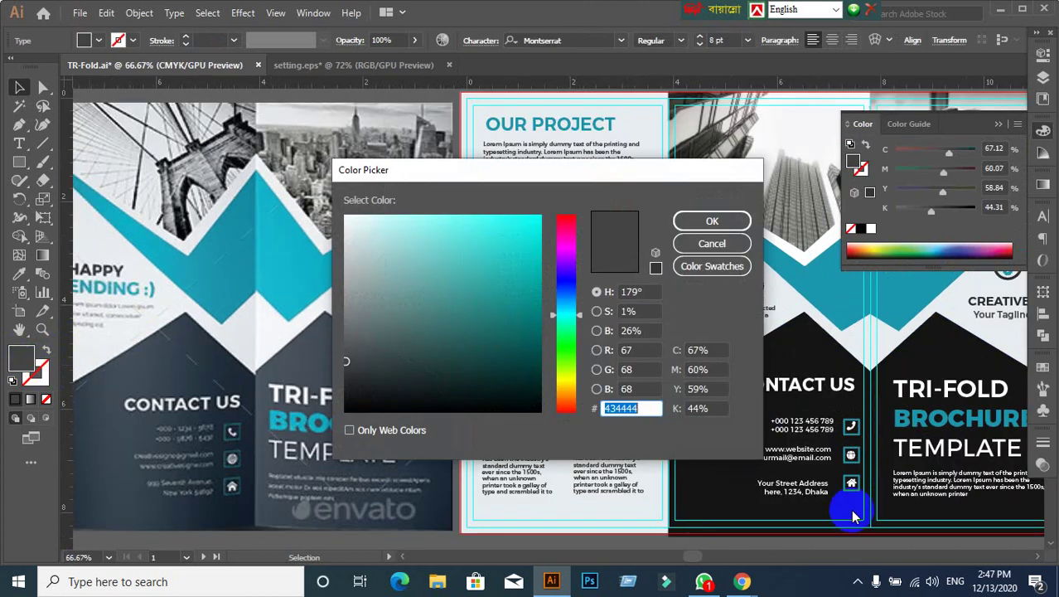
click(725, 220)
scroll(731, 450, down, 1)
scroll(679, 360, down, 2)
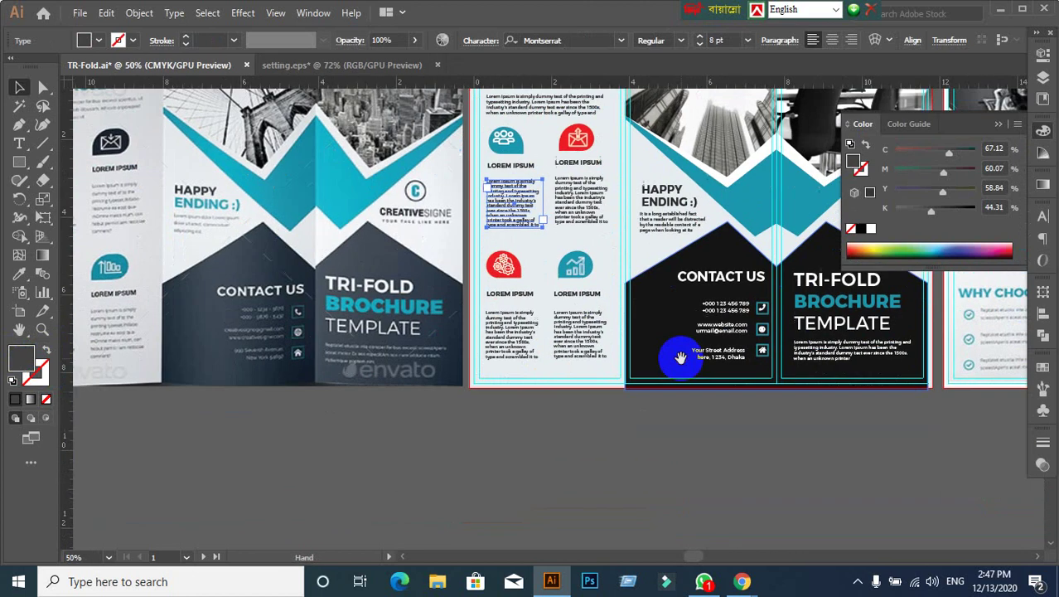
click(634, 398)
Step: Recolour the Contact Us backdrop, ending with fill #414042
click(678, 328)
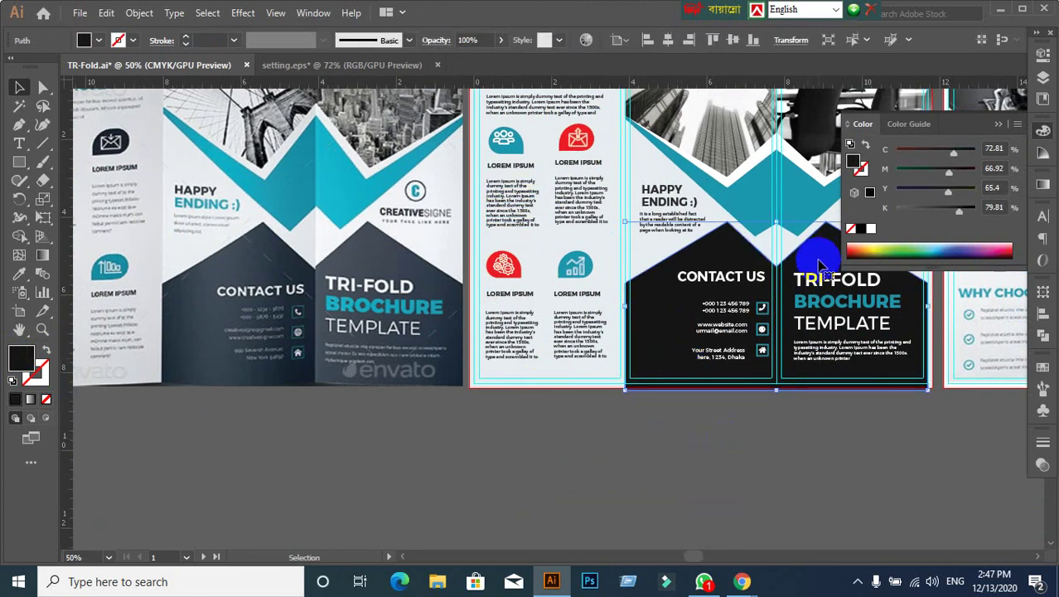
click(738, 390)
drag(740, 389, 650, 426)
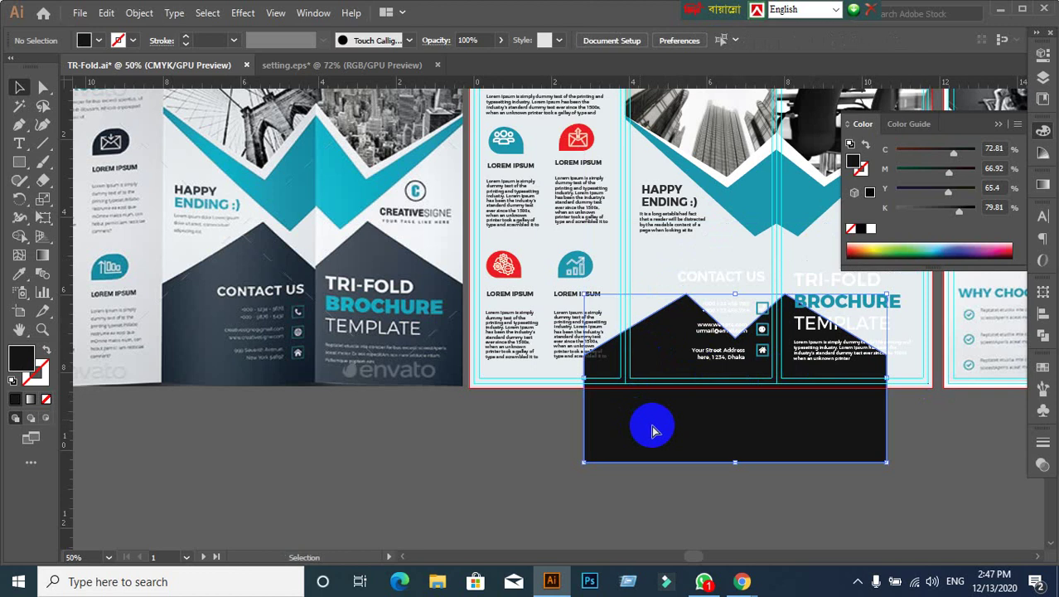
key(ctrl+z)
click(20, 274)
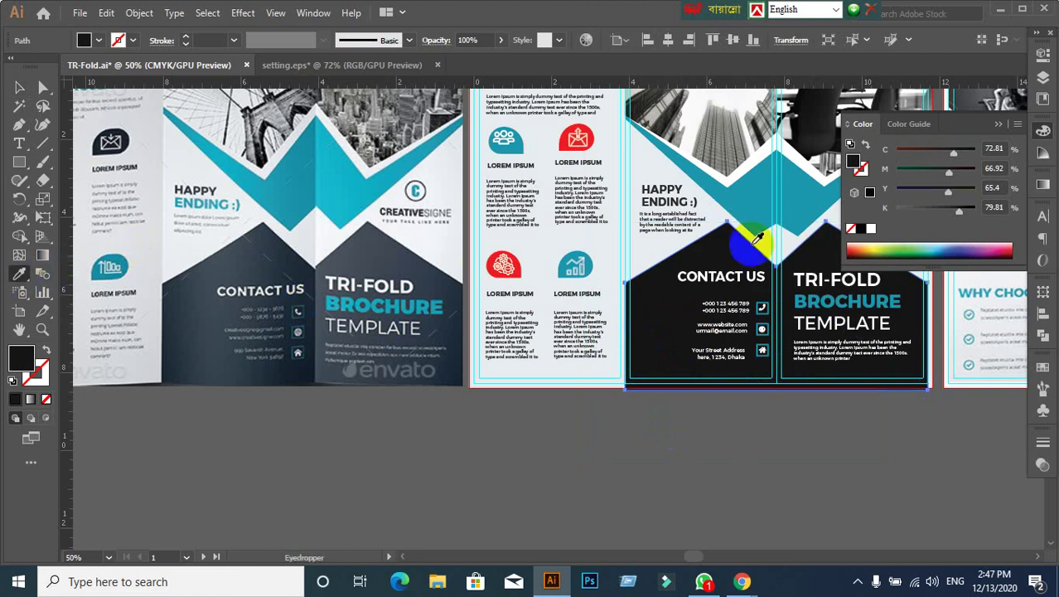
click(740, 202)
click(19, 87)
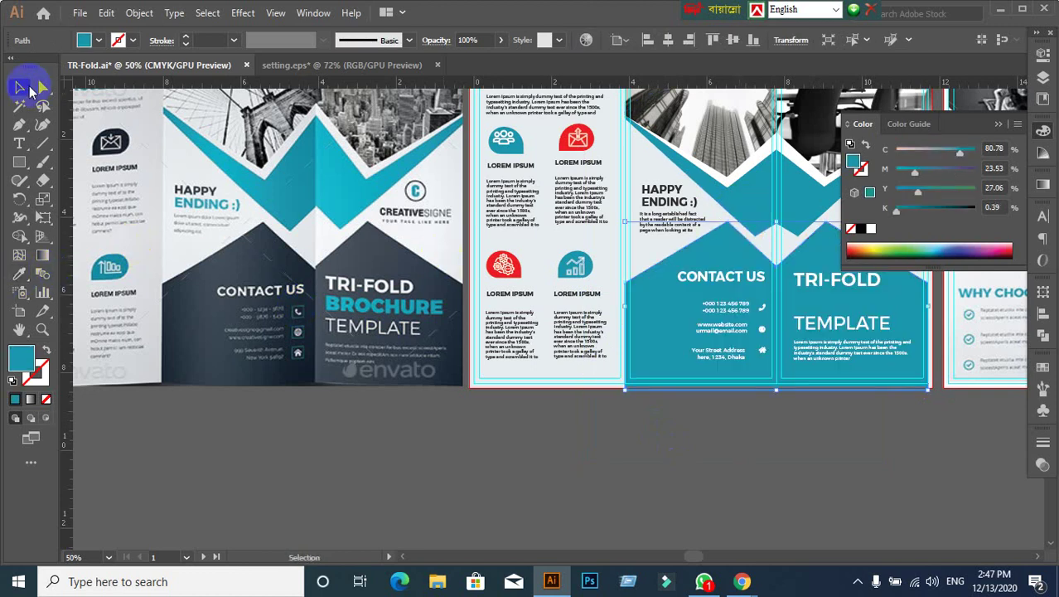
click(18, 365)
double_click(18, 364)
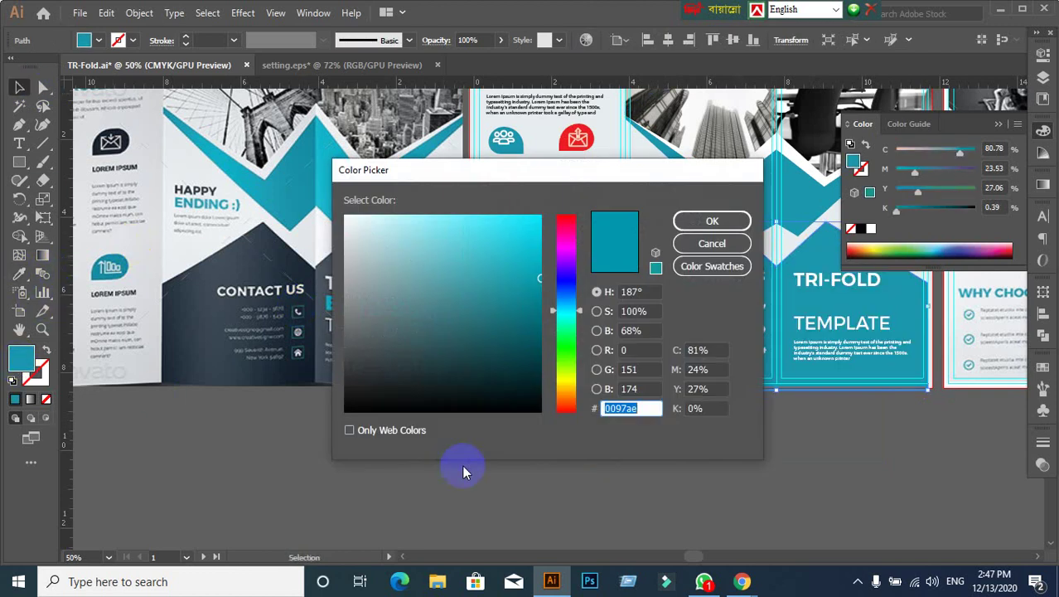
text(414042)
click(712, 221)
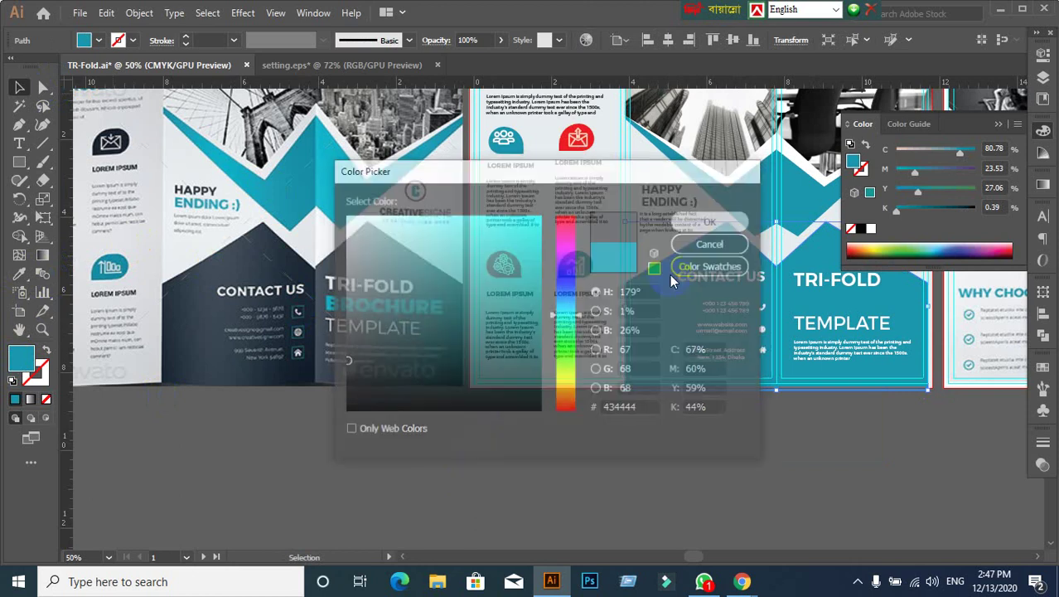
click(560, 472)
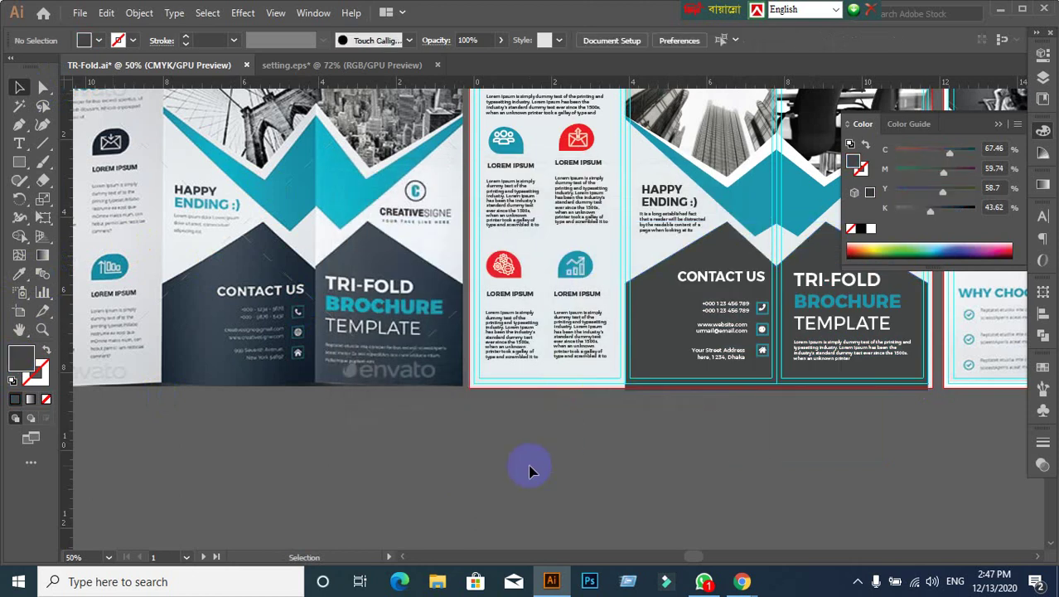
Step: Darken the right-panel backdrop fill to near-black #1c1c1c
scroll(560, 454, down, 1)
scroll(522, 430, up, 1)
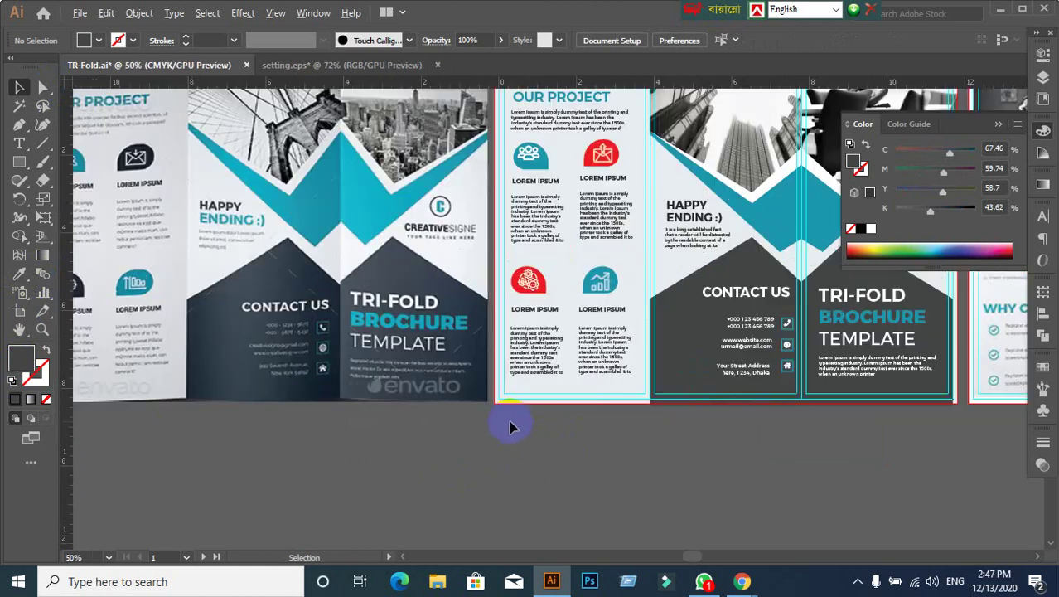
mouse_move(542, 418)
mouse_down()
mouse_move(691, 436)
mouse_move(740, 430)
mouse_up()
click(788, 351)
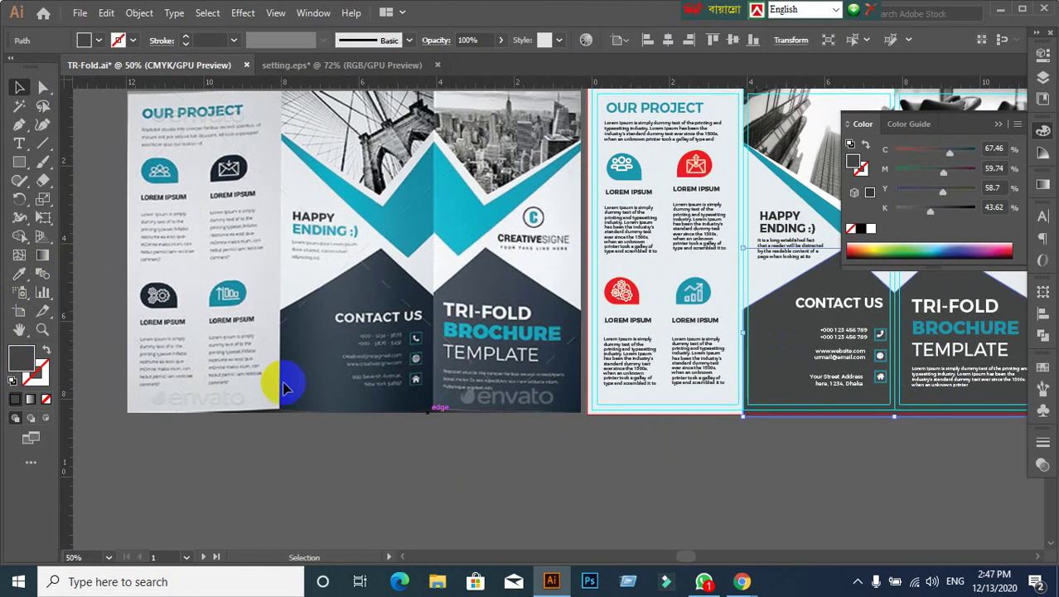
double_click(22, 358)
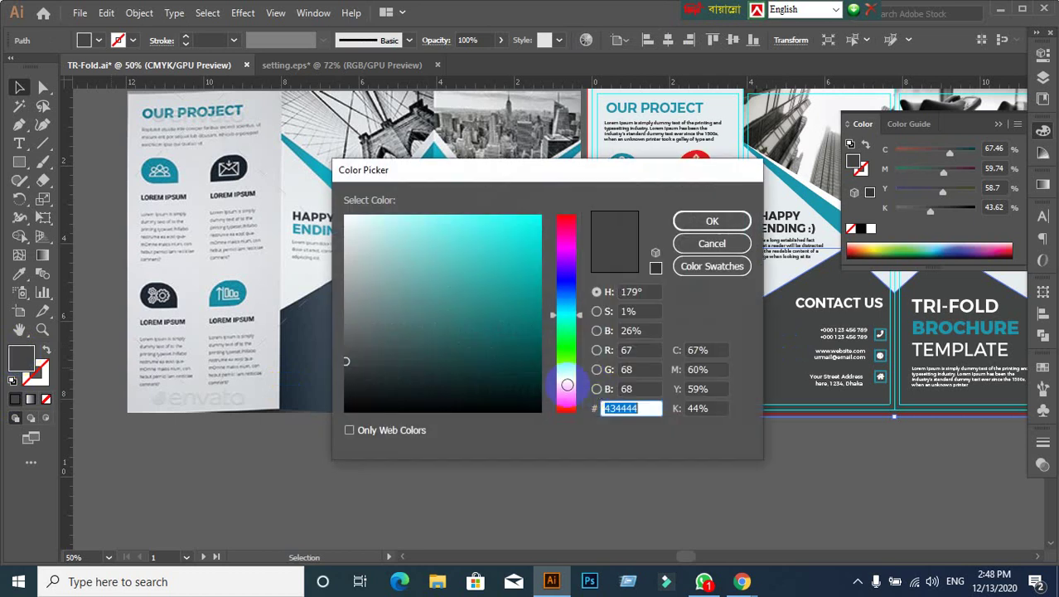
drag(347, 361, 346, 390)
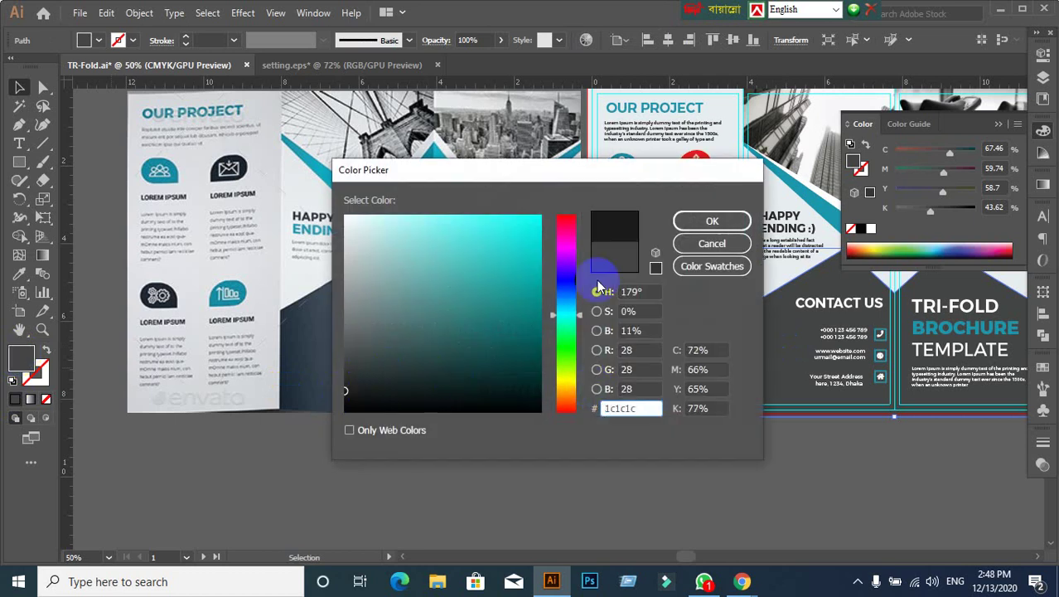
key(Return)
click(669, 447)
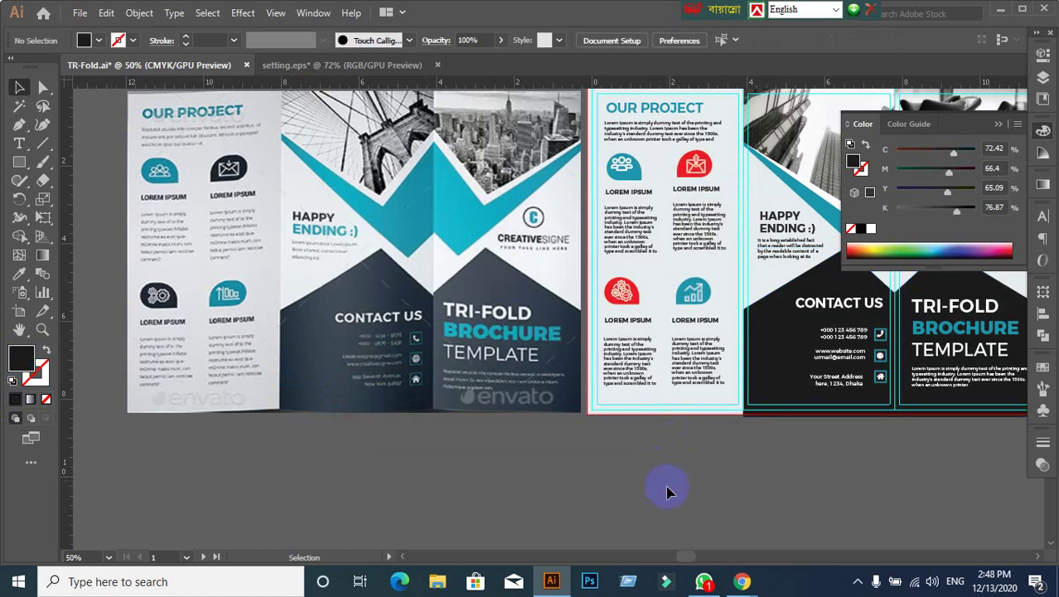
Step: Admit the guest waiting to join the video call
click(669, 549)
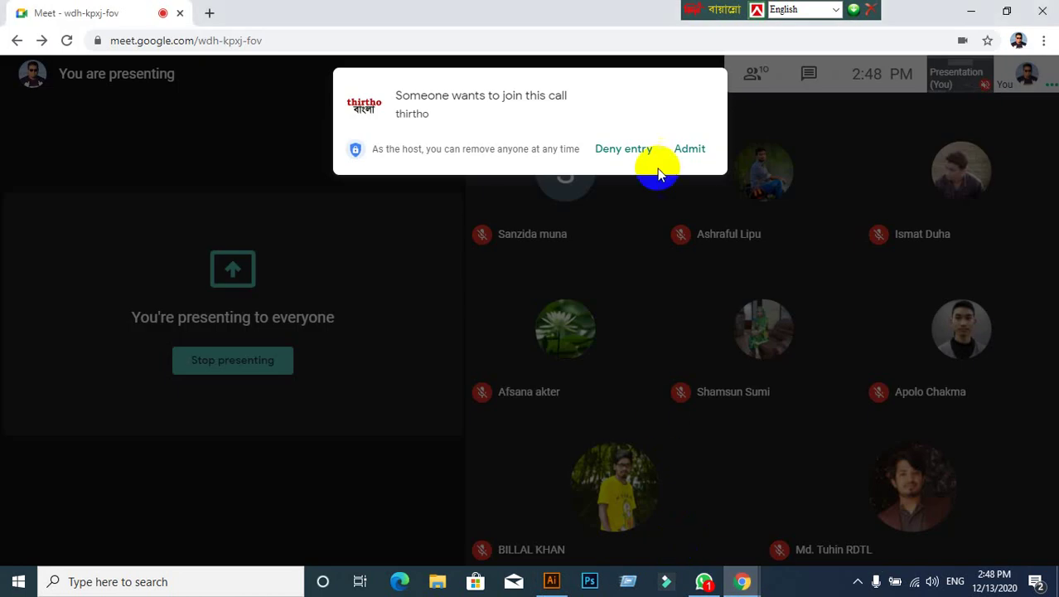
click(684, 160)
mouse_move(551, 581)
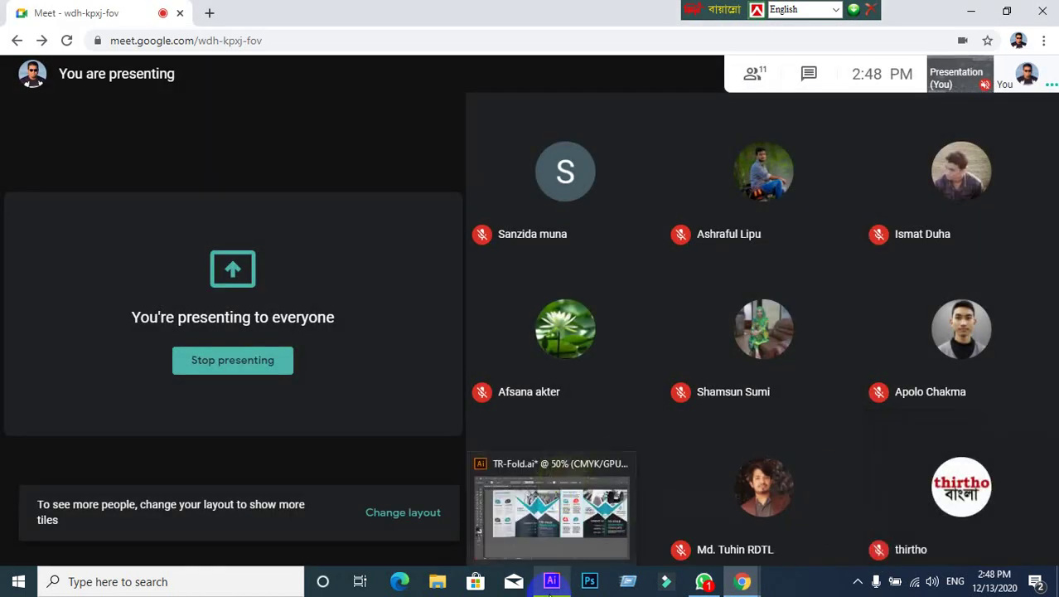
click(670, 541)
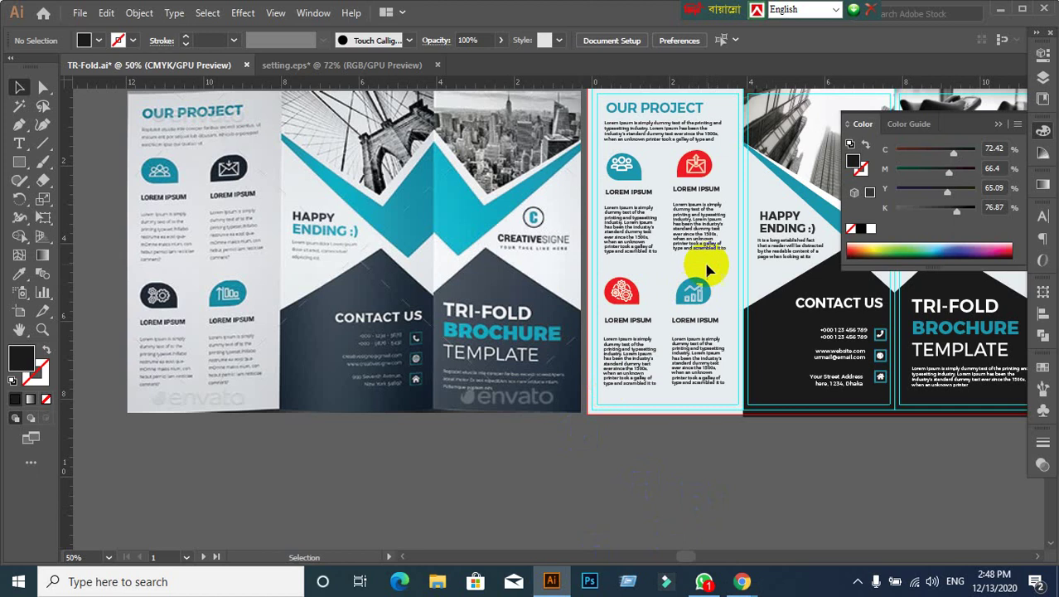
Step: Colour the words 'ENDING :)' in the HAPPY ENDING text with the brochure's teal
double_click(762, 226)
drag(761, 227, 821, 229)
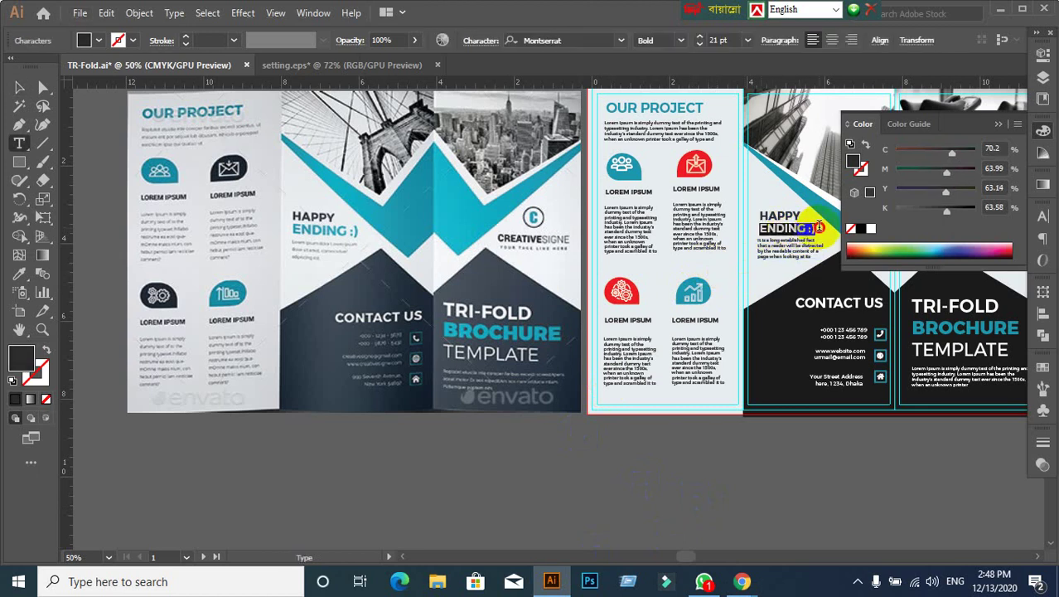
click(18, 274)
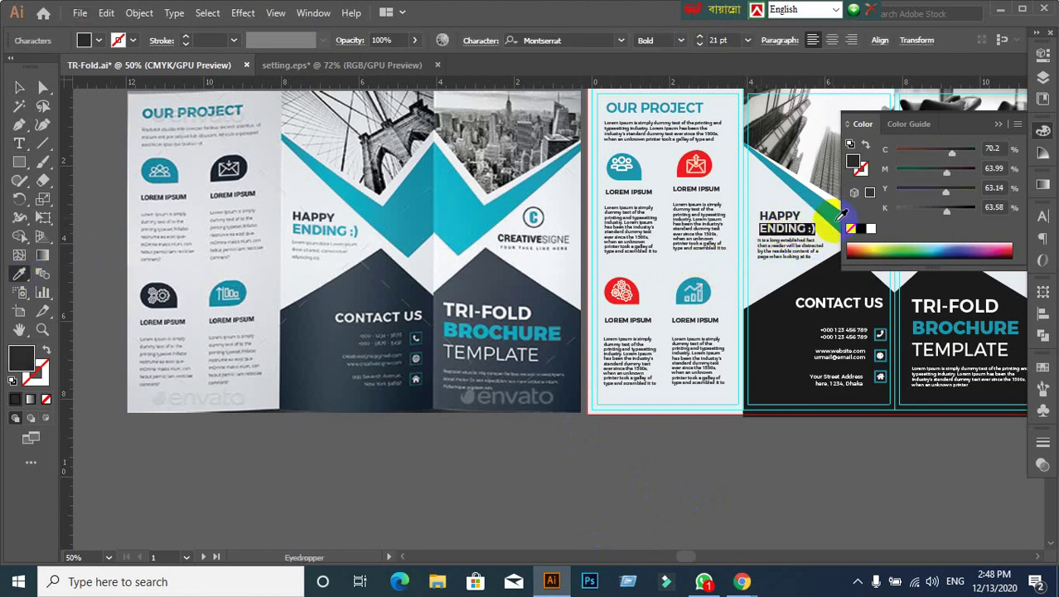
click(223, 290)
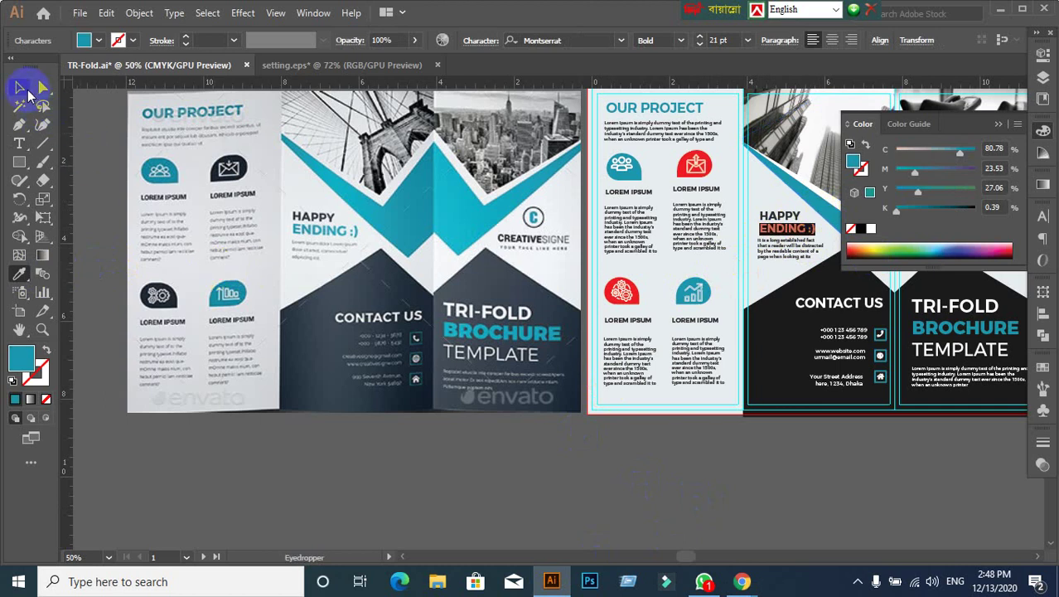
click(19, 87)
click(630, 303)
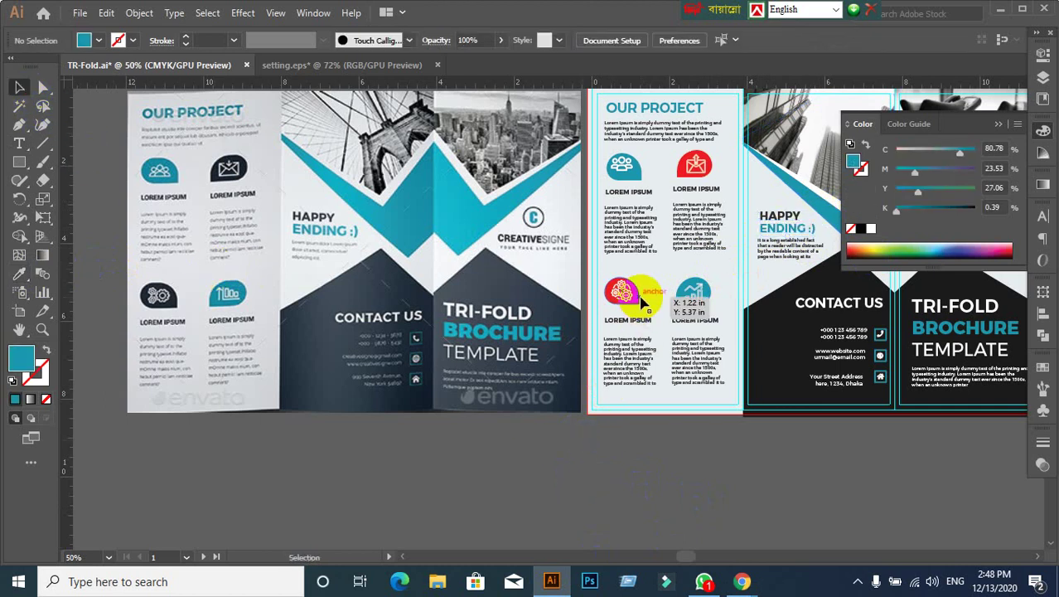
Step: Recolour the red icon shapes in the second panel to the reference's dark navy
click(763, 226)
click(696, 164)
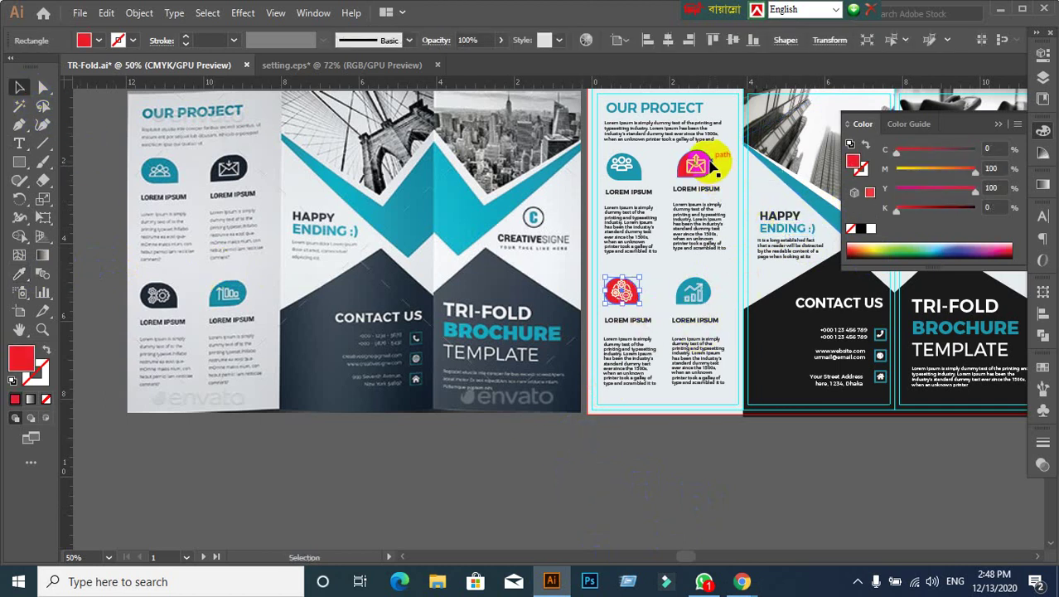
click(19, 273)
click(756, 348)
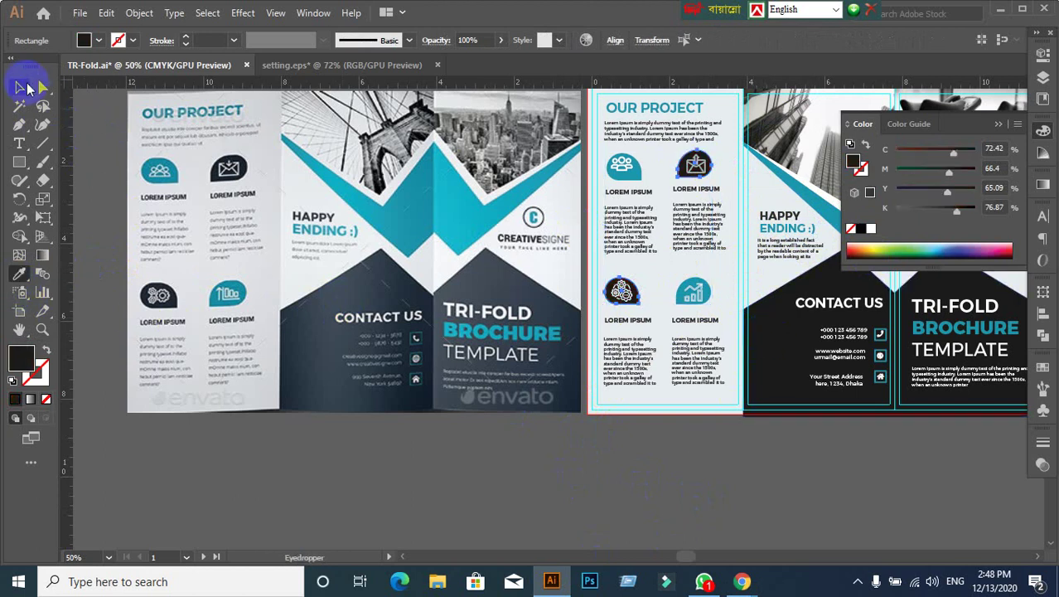
click(19, 87)
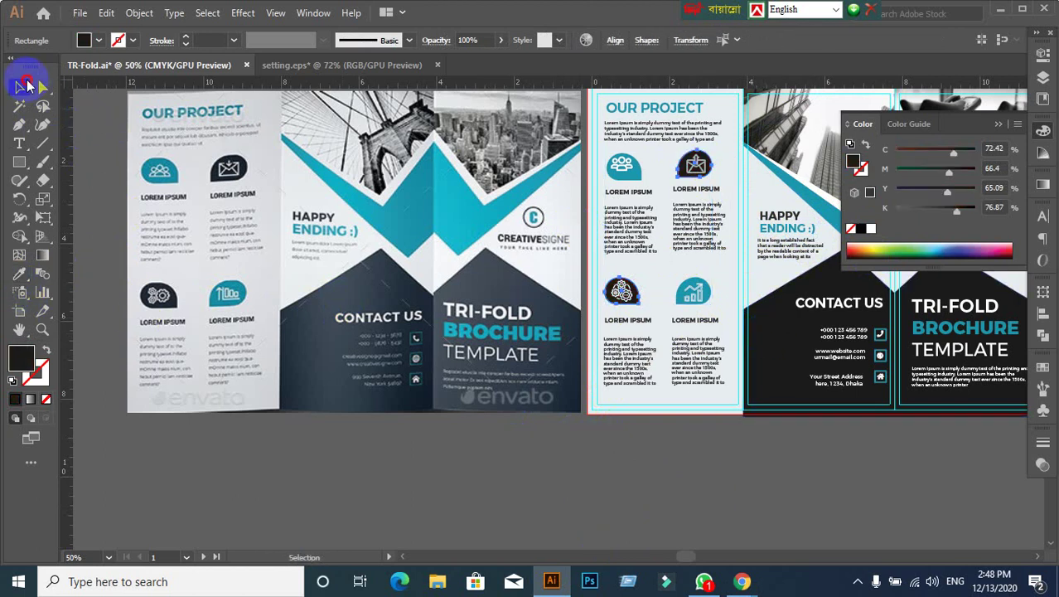
click(706, 479)
scroll(655, 412, down, 1)
scroll(655, 412, right, 3)
Step: Leave the brochure and bring the Google Meet call to the front
scroll(738, 438, right, 4)
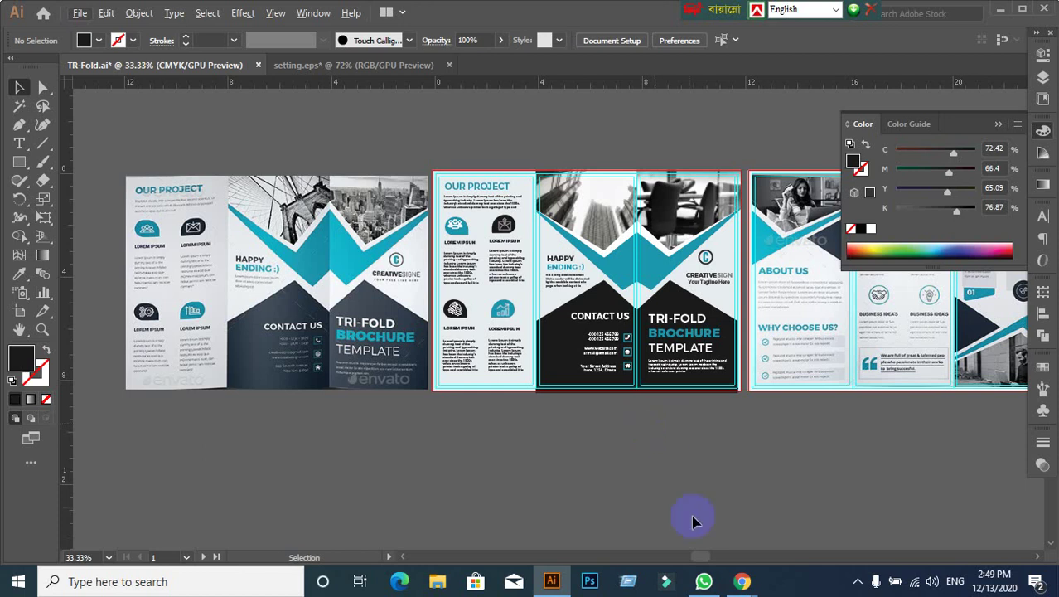
mouse_move(742, 580)
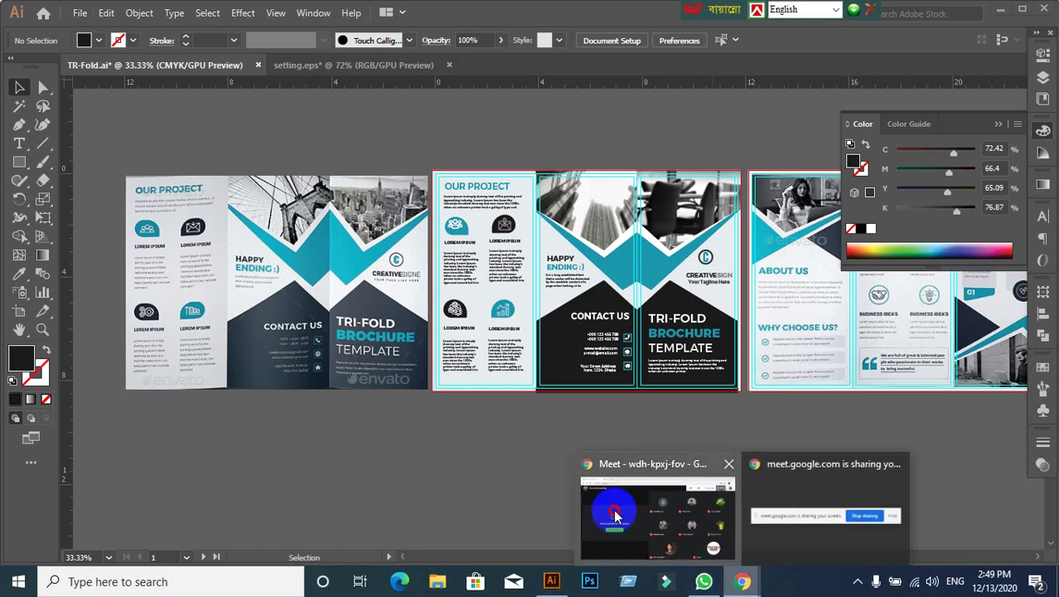
click(610, 508)
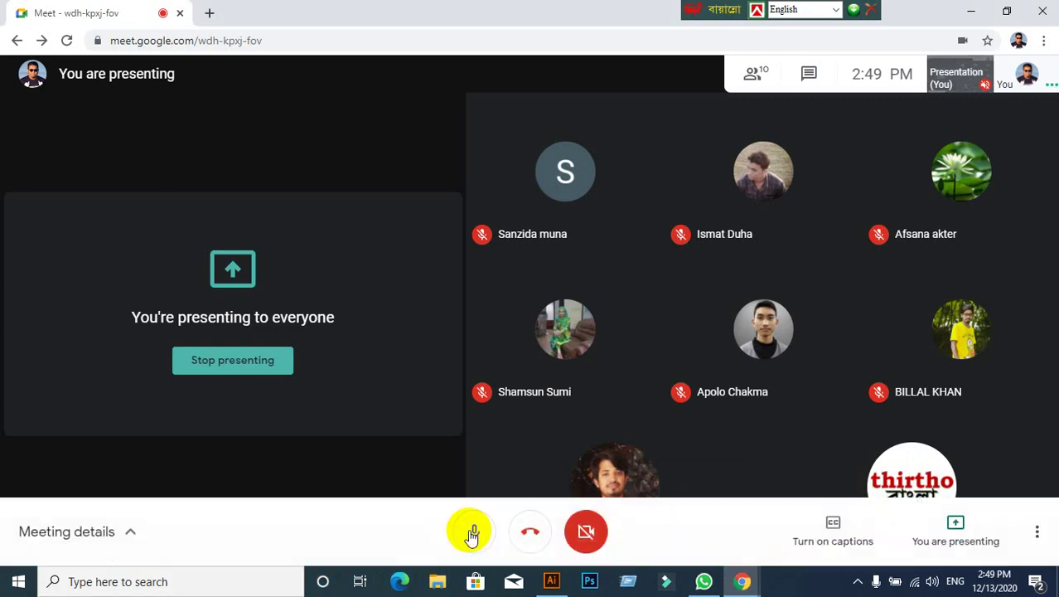
Step: Switch between Illustrator and the Meet call, ending back on the brochure document
click(551, 581)
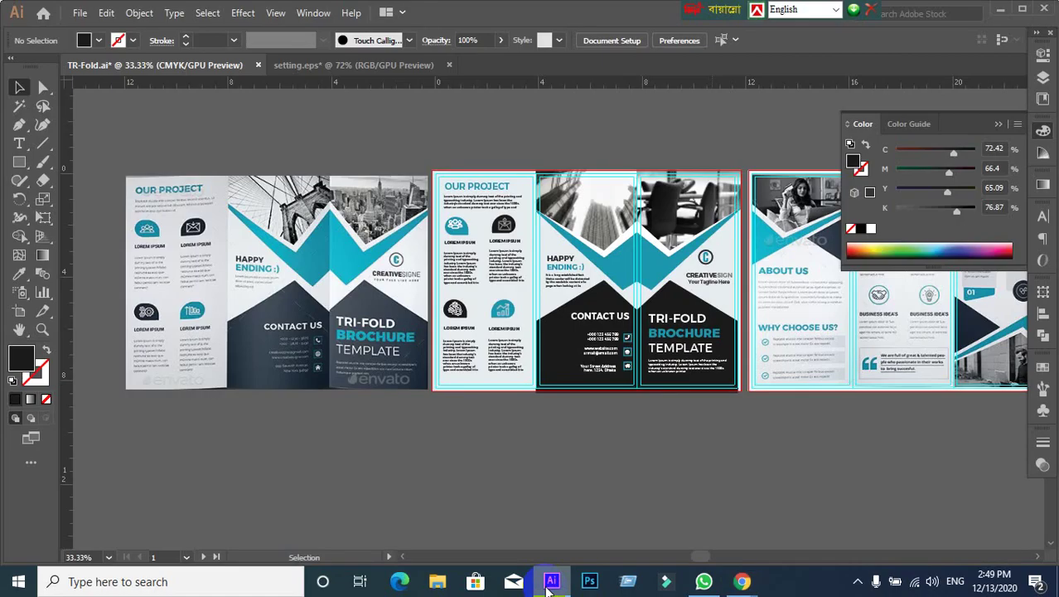
click(550, 582)
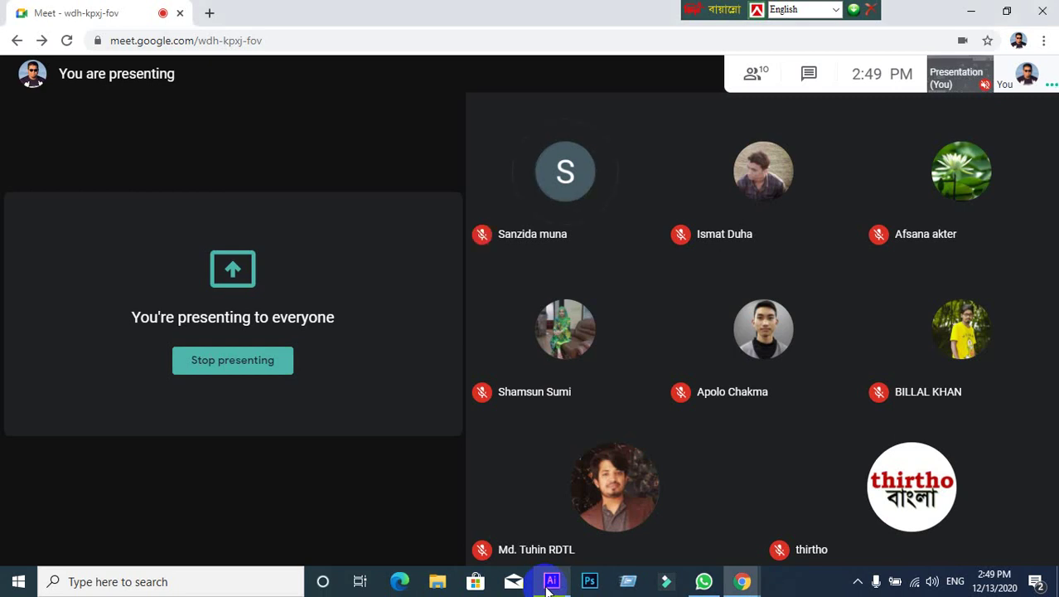
click(549, 585)
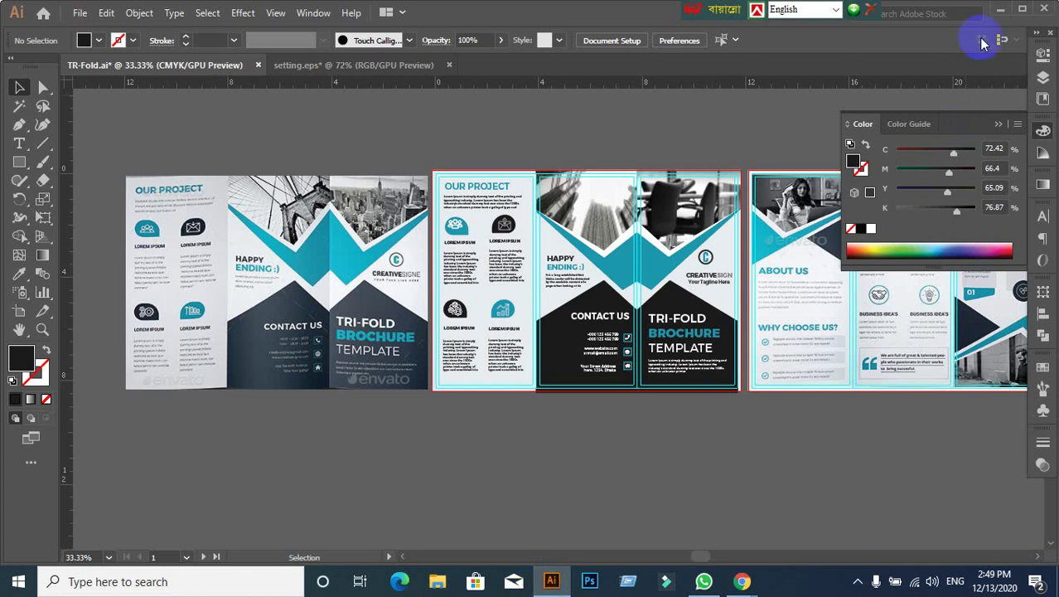
click(1002, 11)
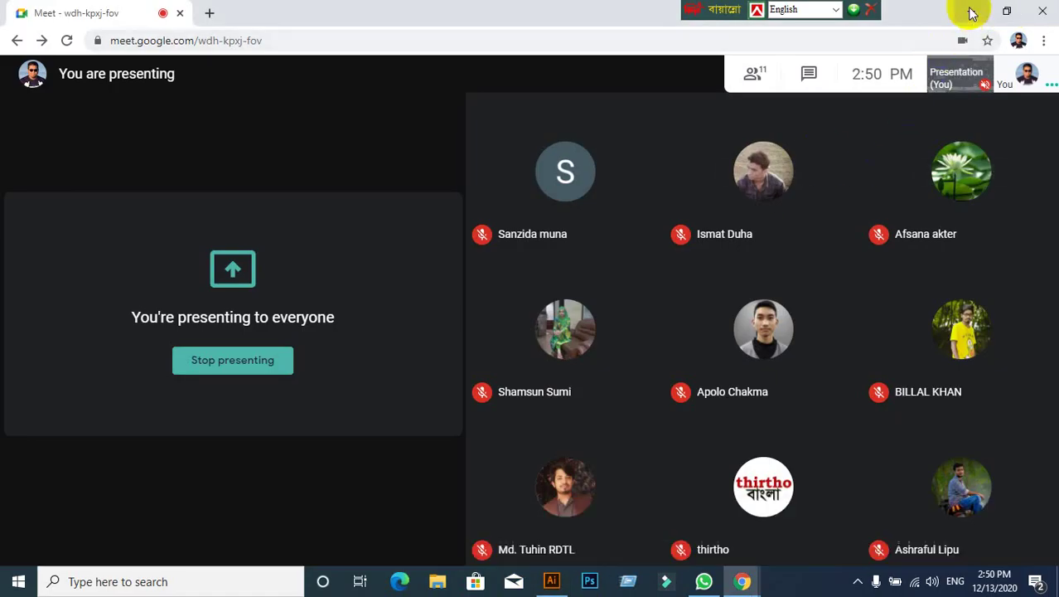
click(968, 10)
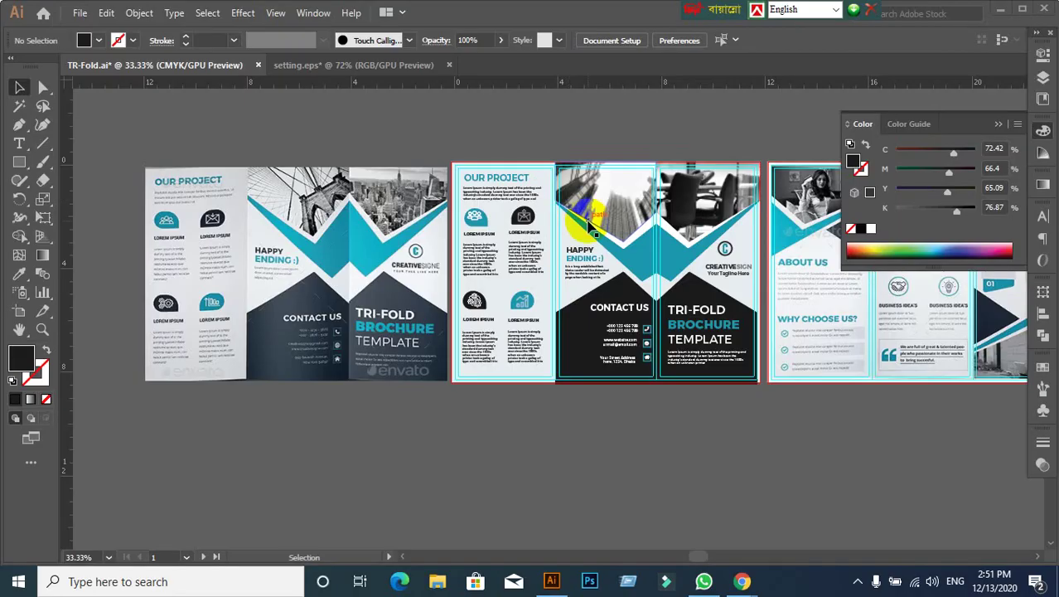
scroll(483, 192, up, 2)
scroll(484, 199, up, 2)
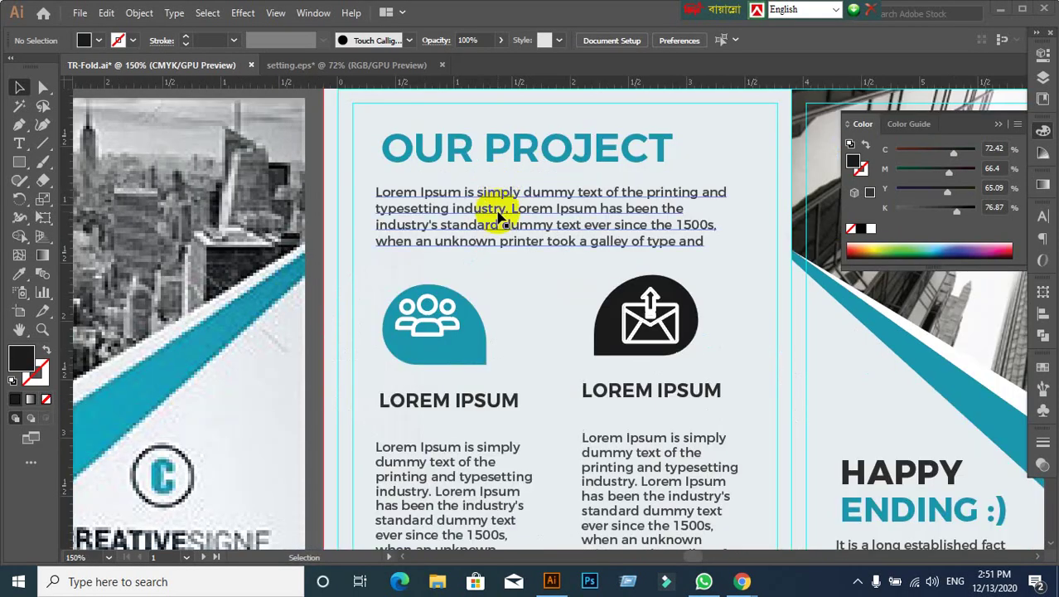
scroll(500, 217, down, 1)
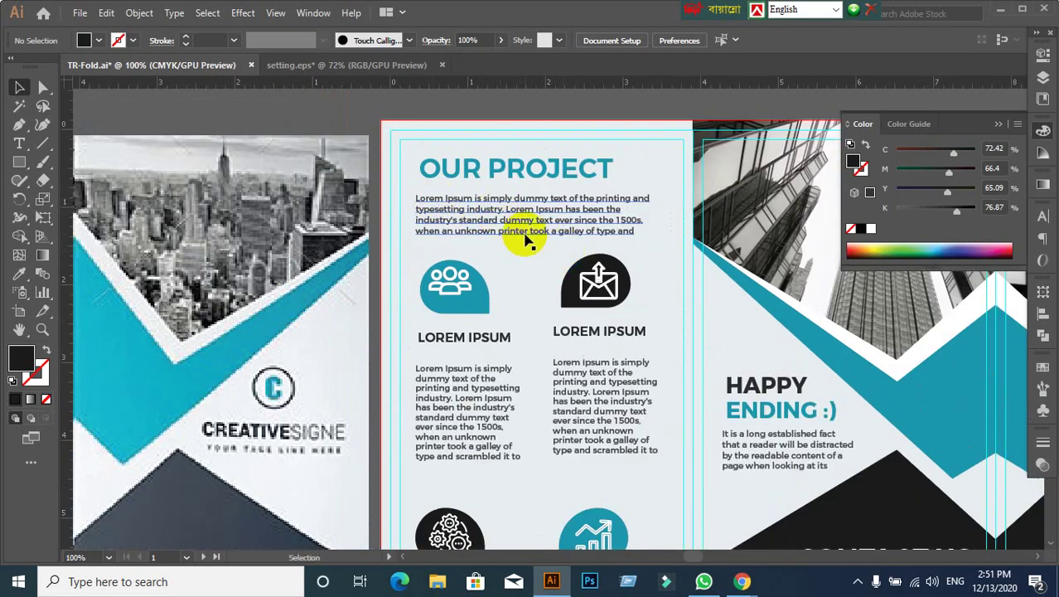
key(space)
drag(527, 233, 460, 242)
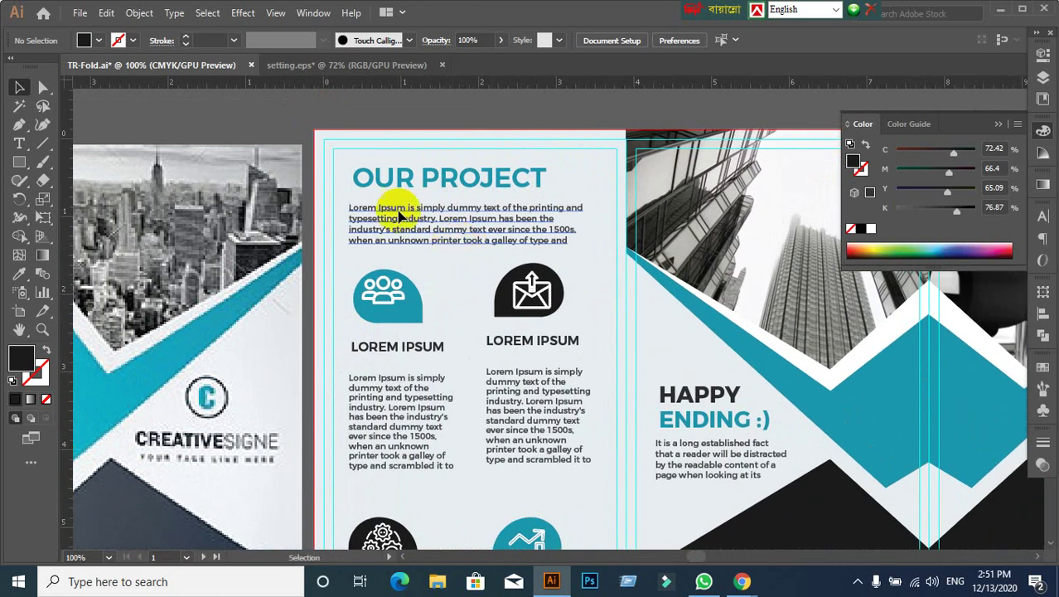
scroll(398, 197, up, 1)
click(398, 175)
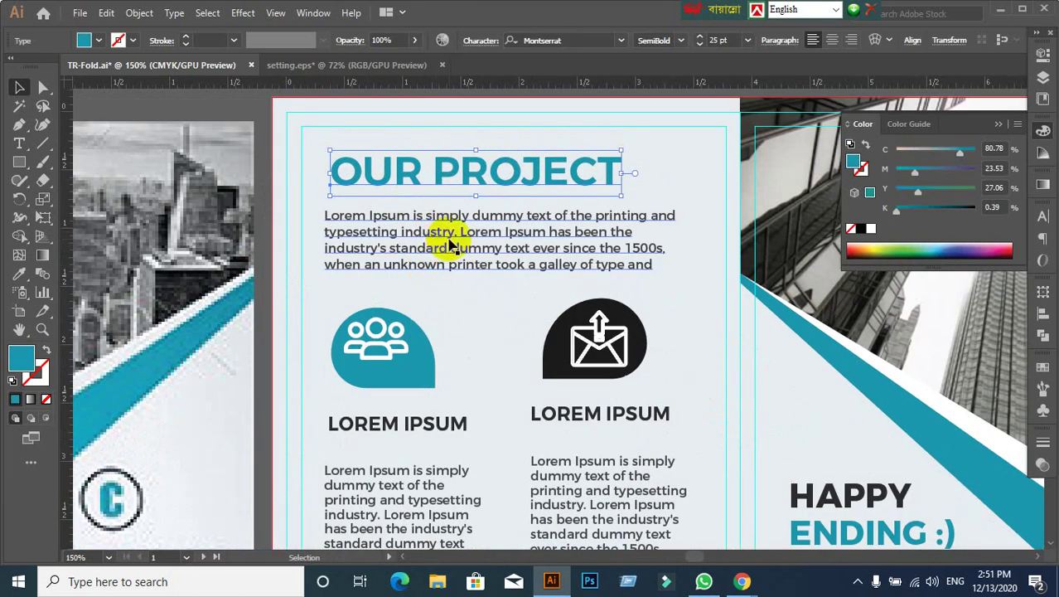
scroll(465, 231, down, 2)
scroll(503, 389, up, 1)
scroll(438, 224, up, 1)
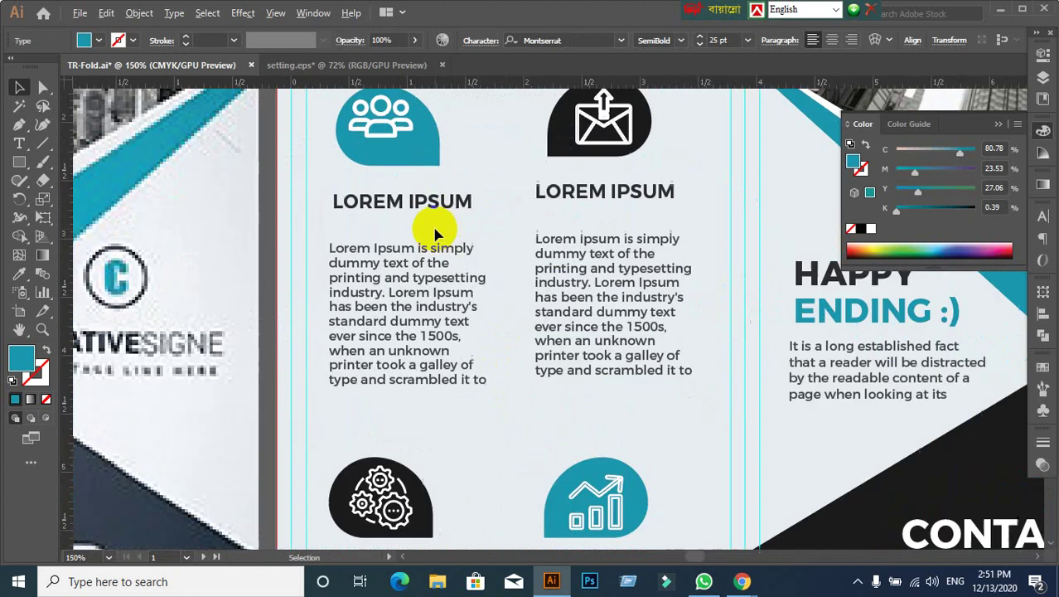
scroll(485, 265, down, 2)
scroll(450, 241, up, 1)
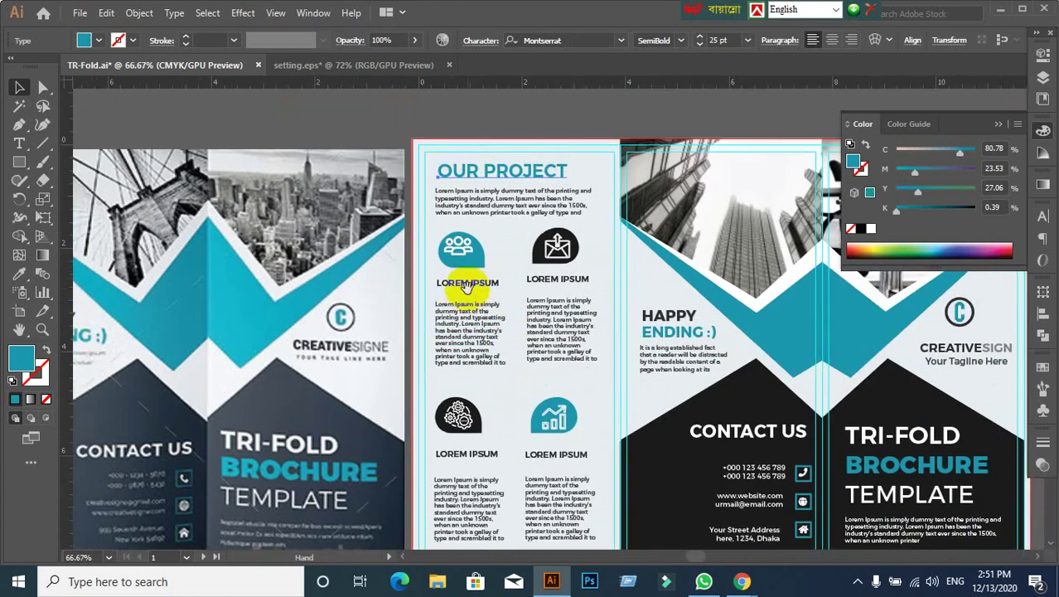
scroll(466, 282, up, 1)
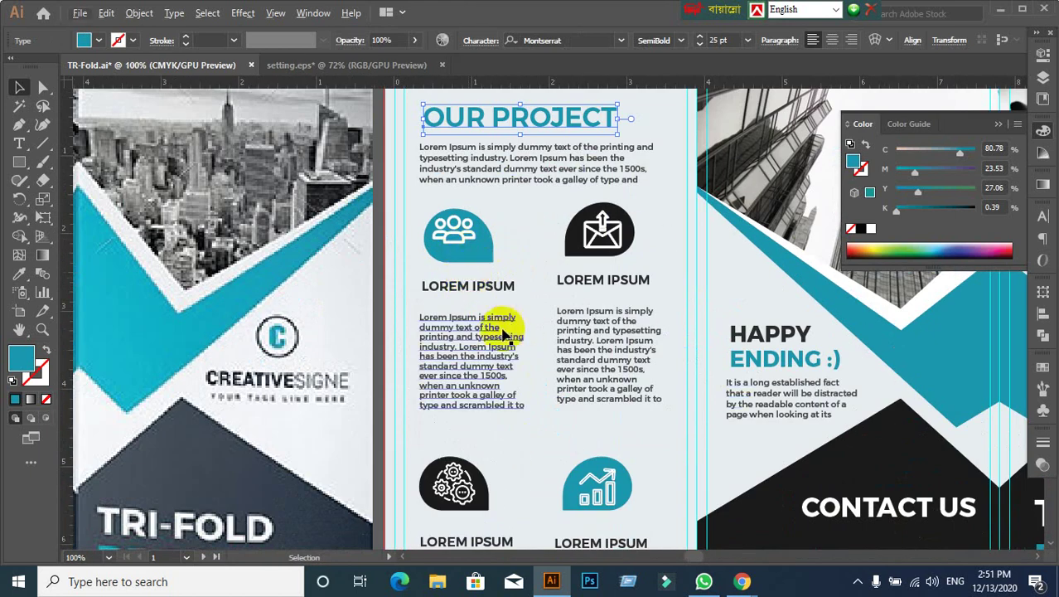
scroll(497, 331, down, 2)
mouse_move(497, 331)
mouse_down()
mouse_move(701, 298)
mouse_move(547, 294)
mouse_up()
scroll(566, 304, up, 1)
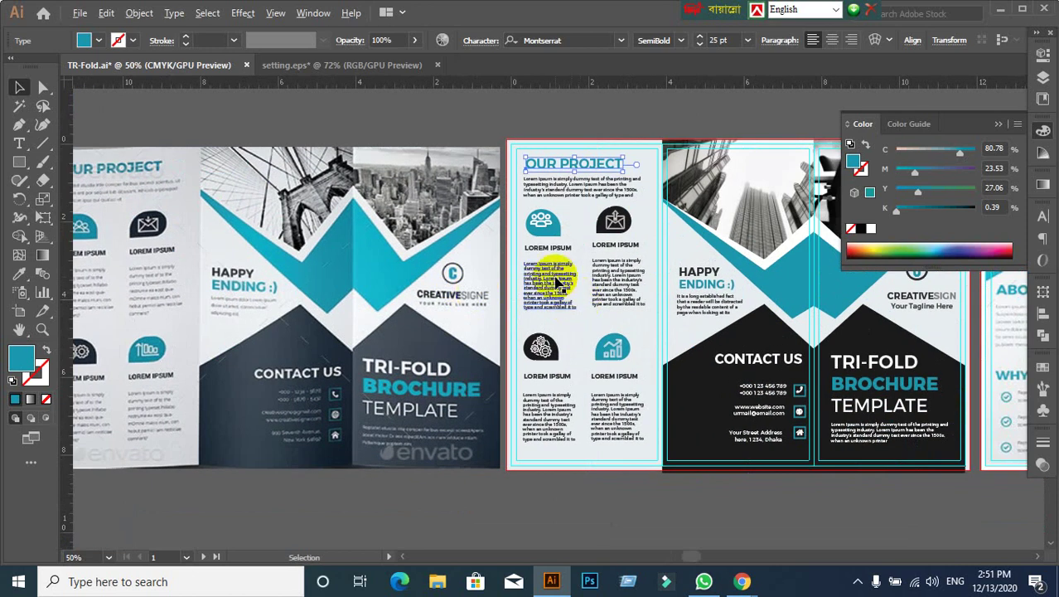
scroll(551, 279, up, 1)
scroll(542, 260, up, 1)
drag(531, 236, 506, 288)
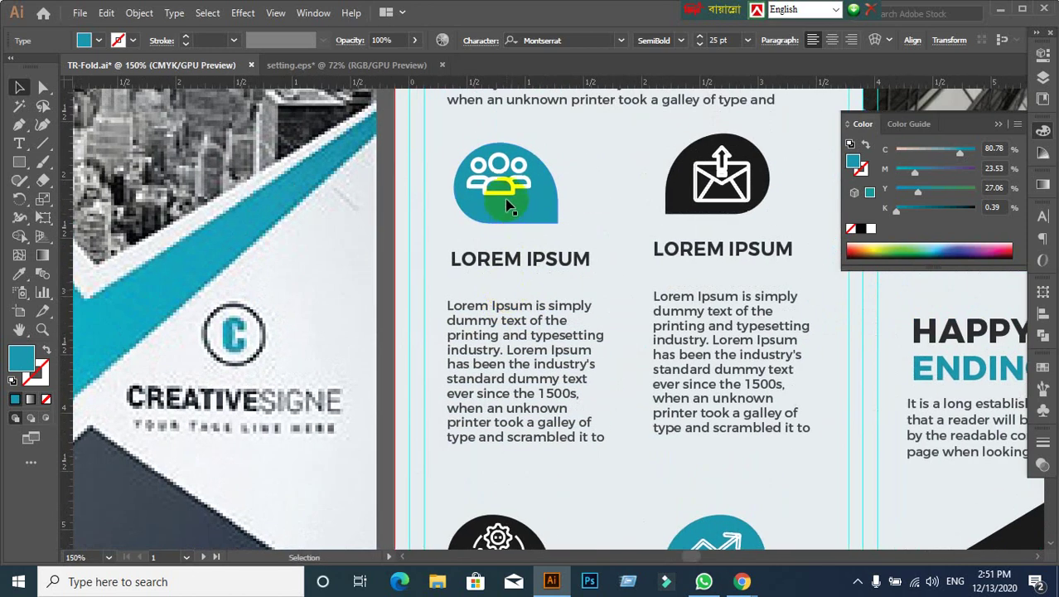
click(543, 240)
click(500, 174)
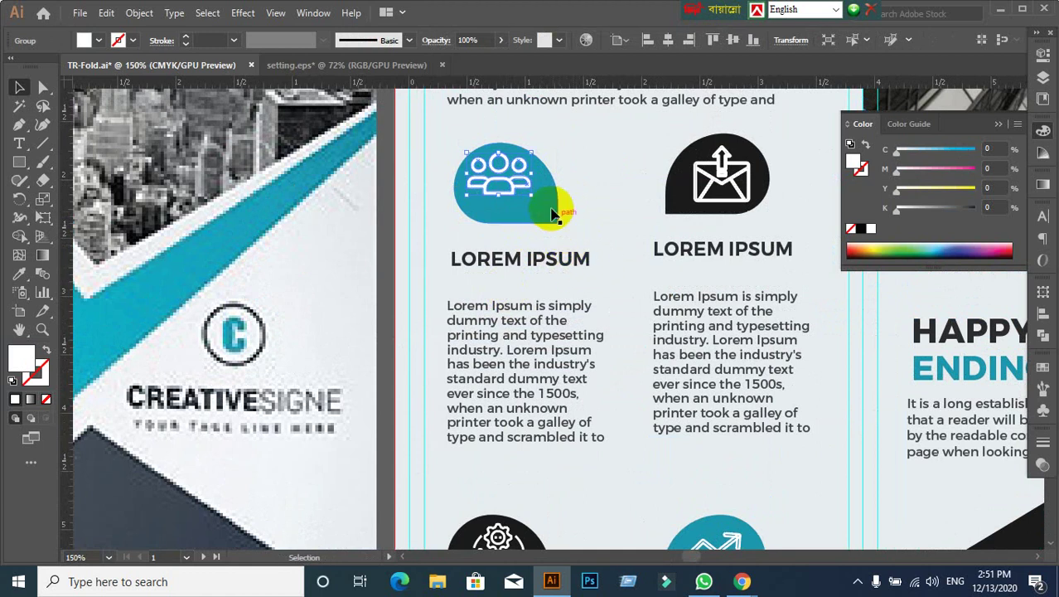
Step: Centre the people icon vertically and horizontally on its teal badge
shift+click(551, 207)
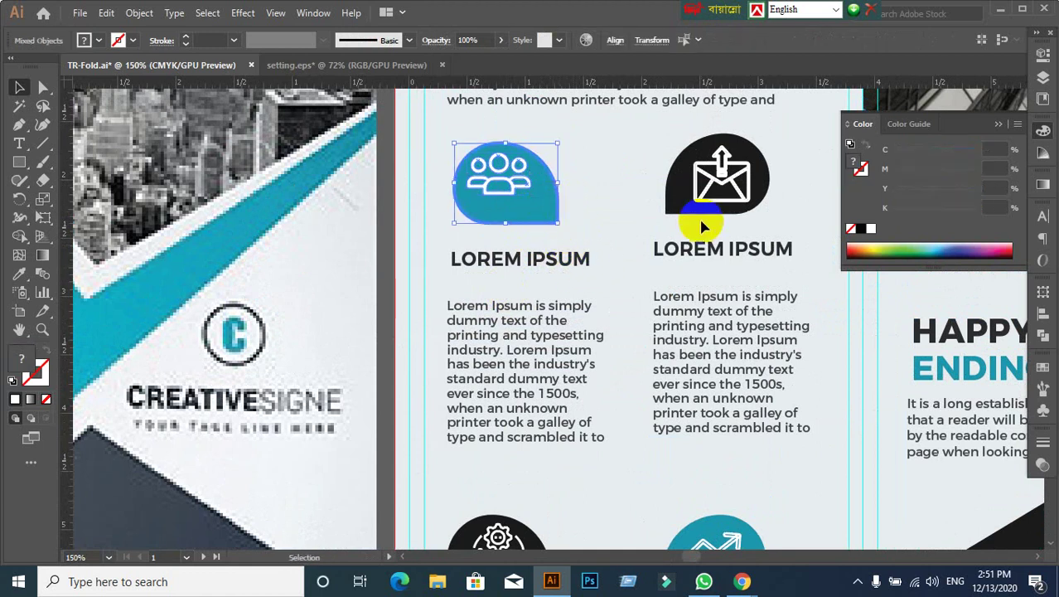
click(1043, 313)
click(988, 328)
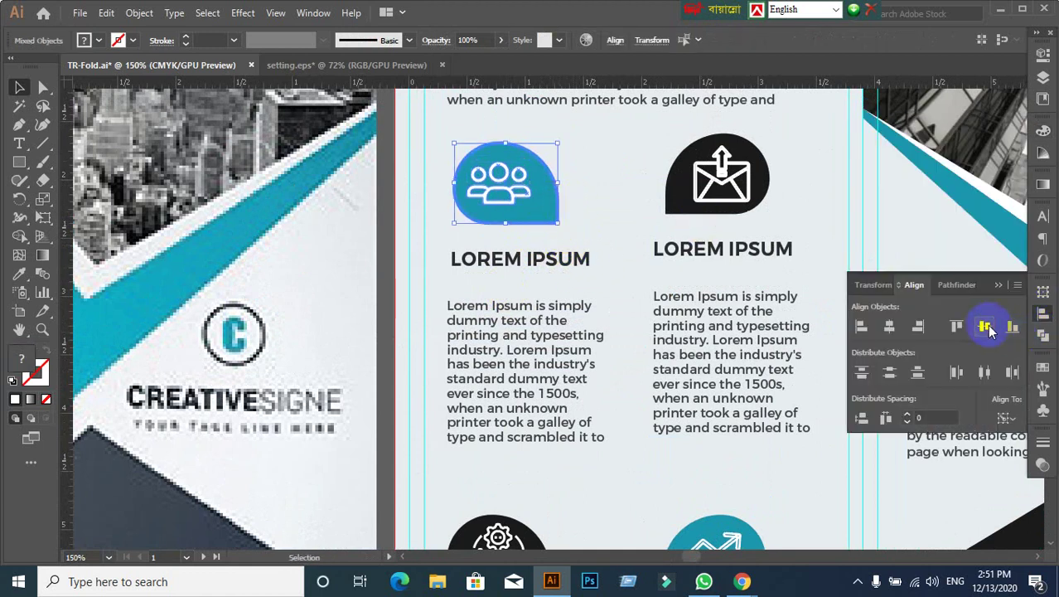
click(889, 327)
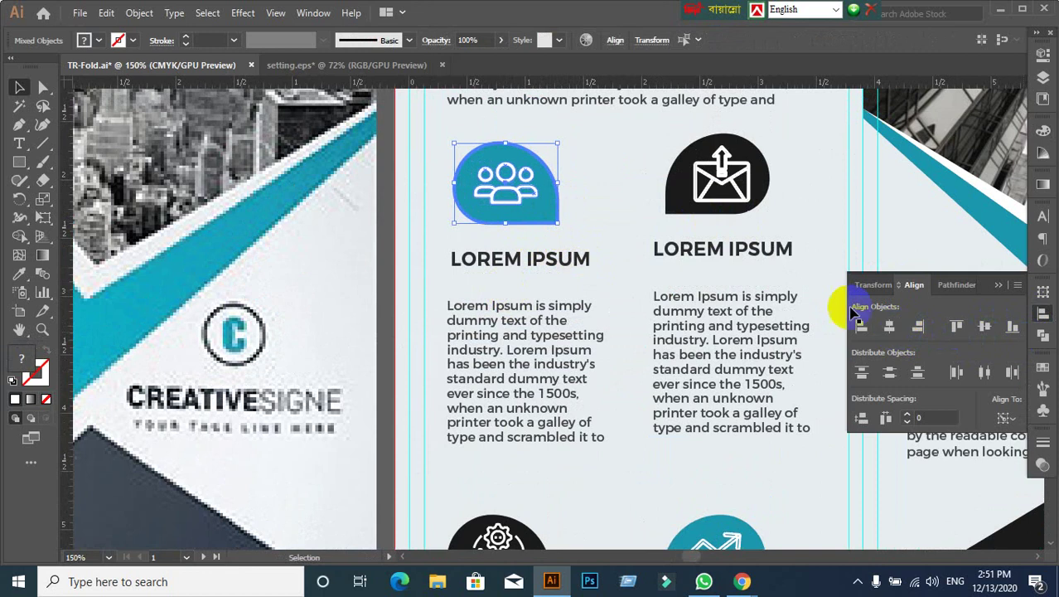
click(634, 225)
click(508, 195)
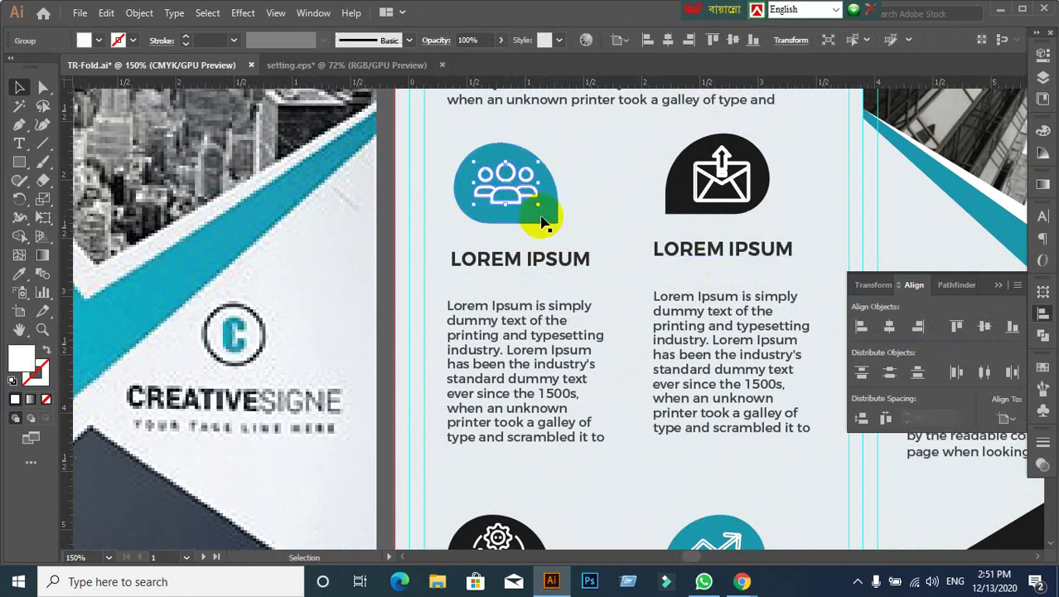
click(617, 214)
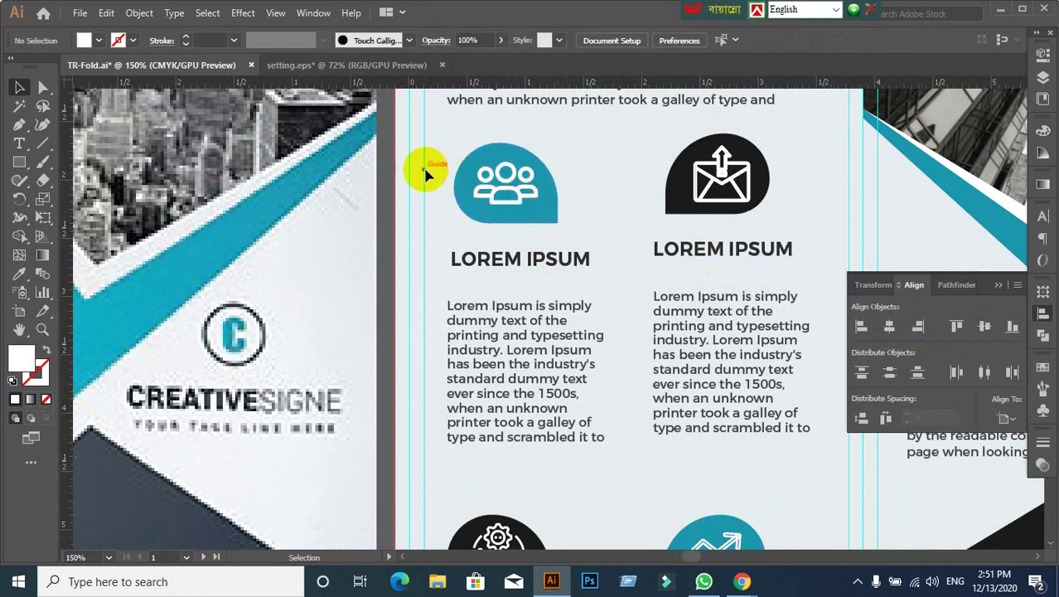
click(504, 208)
click(613, 196)
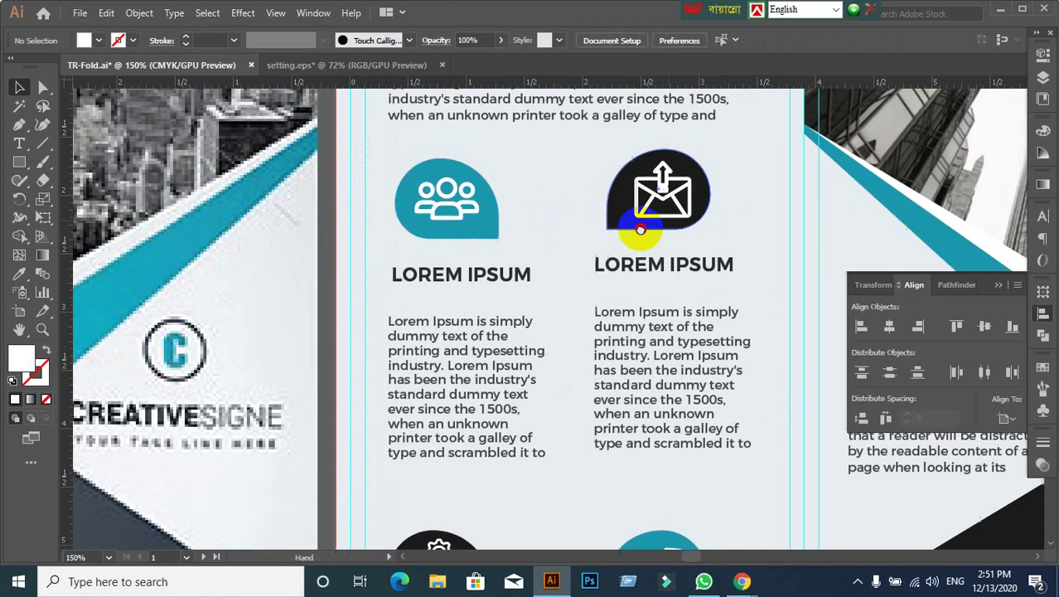
Step: Centre the envelope icon vertically within its dark badge
drag(746, 246, 629, 279)
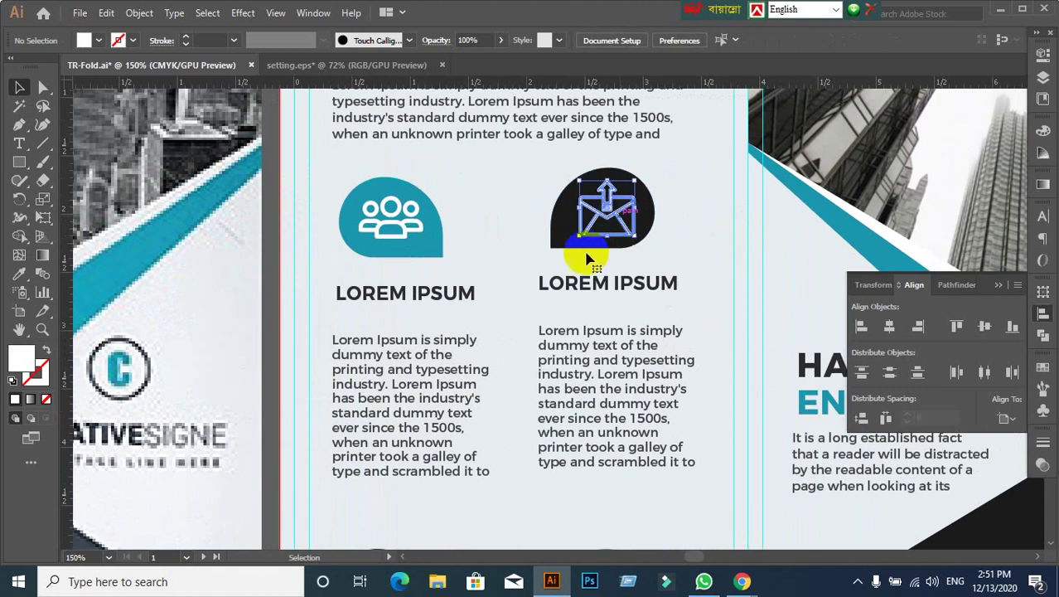
click(561, 245)
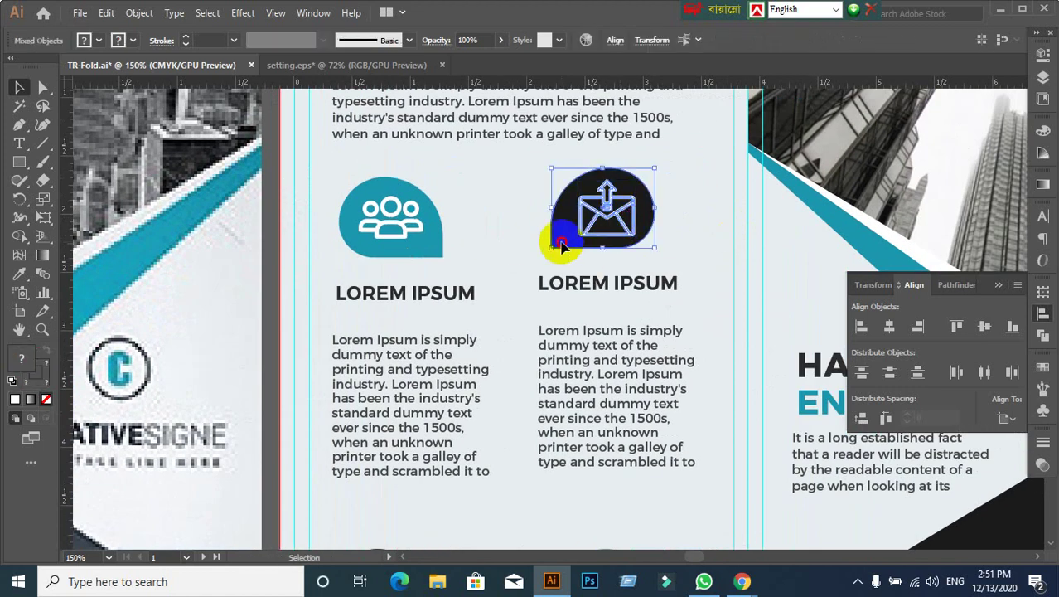
click(984, 328)
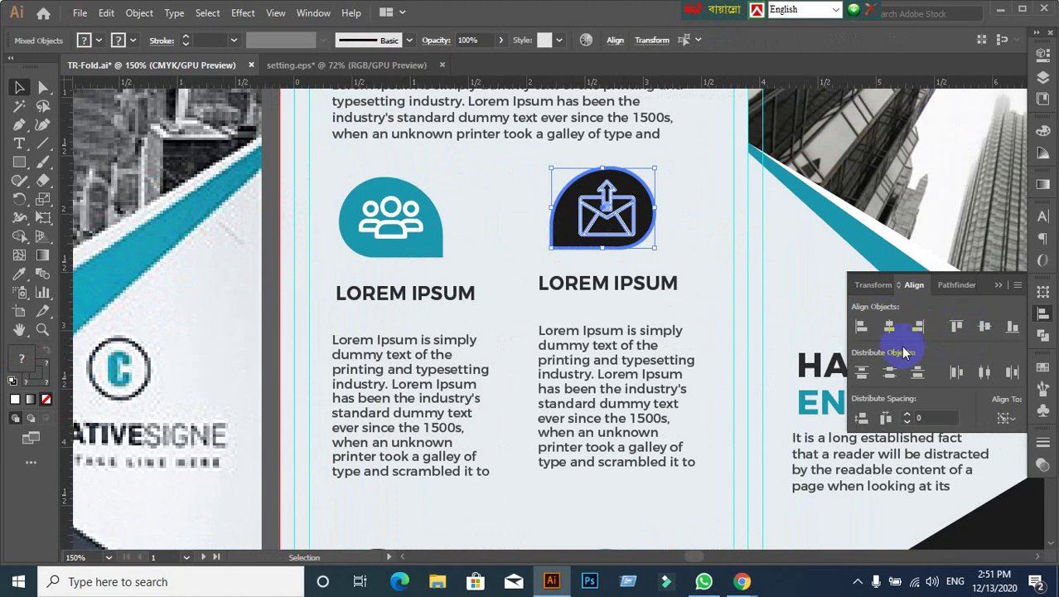
click(890, 327)
click(710, 202)
Step: Undo the stray brush stroke and reselect the whole envelope icon group
key(b)
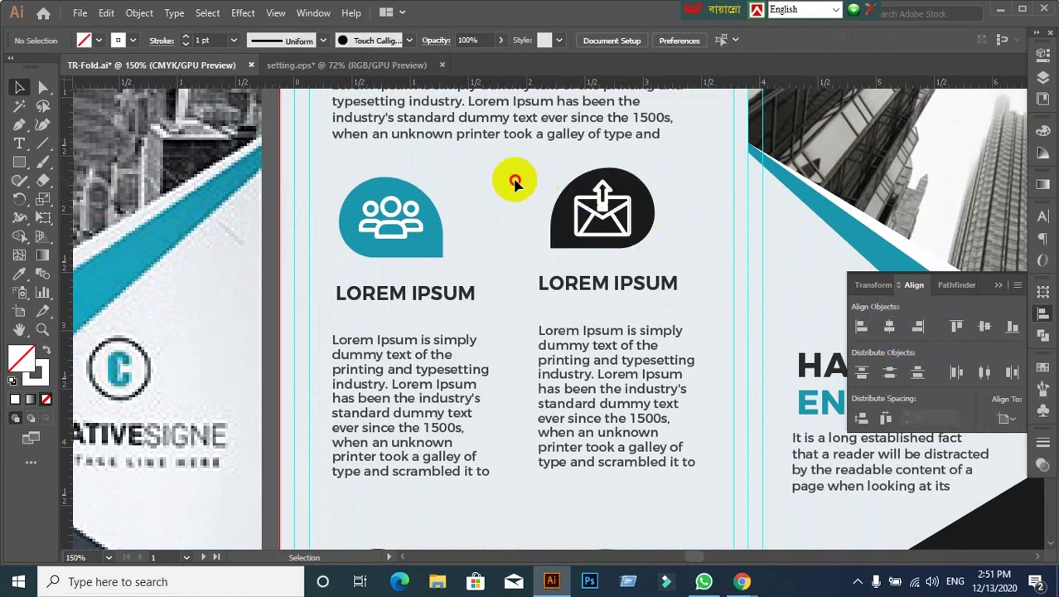
drag(551, 201, 570, 217)
key(a)
drag(514, 185, 626, 232)
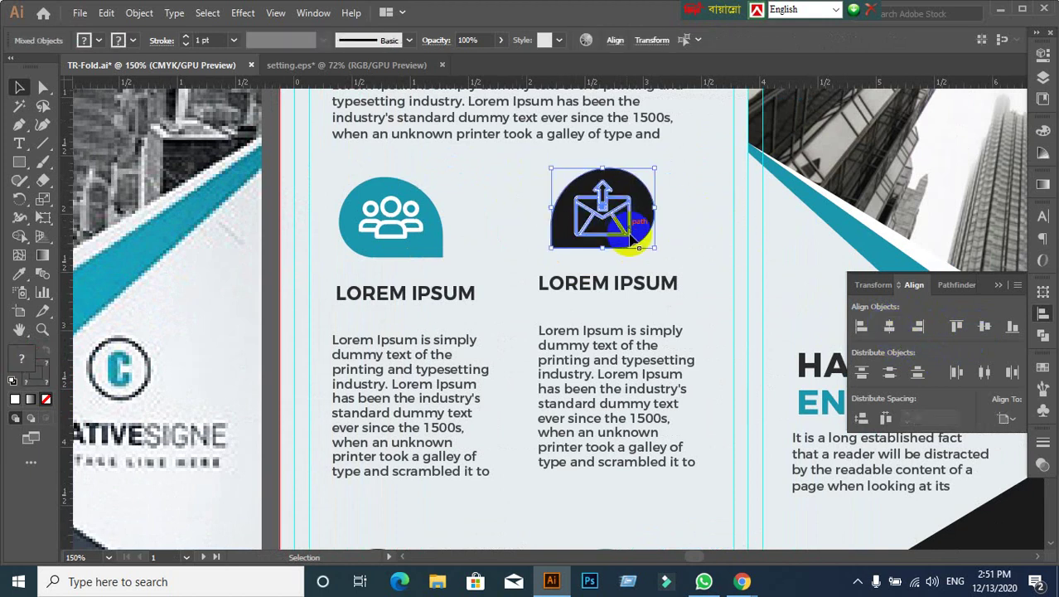
click(629, 251)
key(v)
click(638, 225)
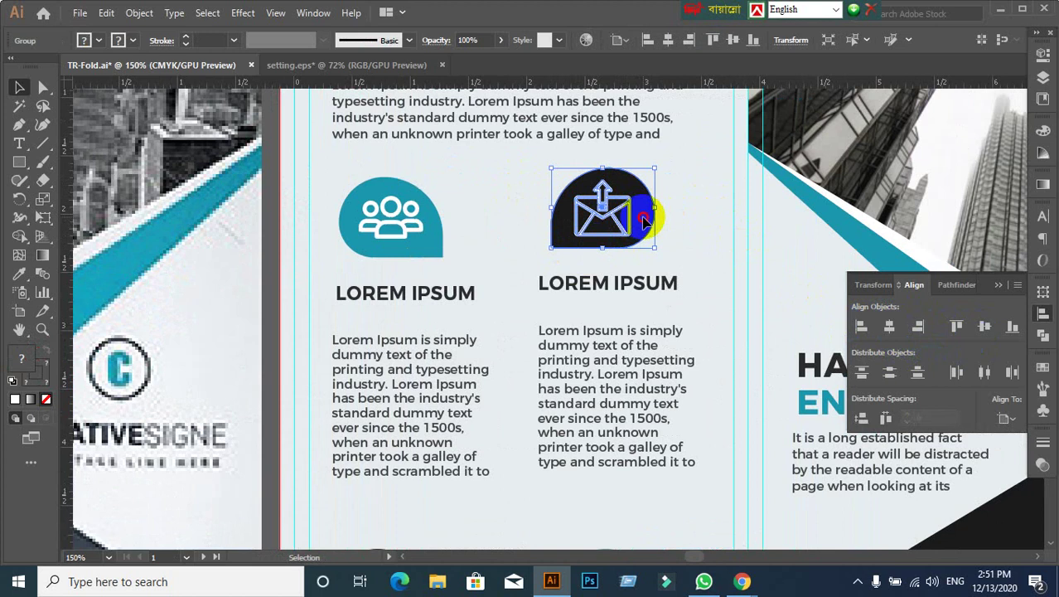
click(719, 265)
Step: Ungroup the people and envelope icon groups
scroll(673, 279, down, 1)
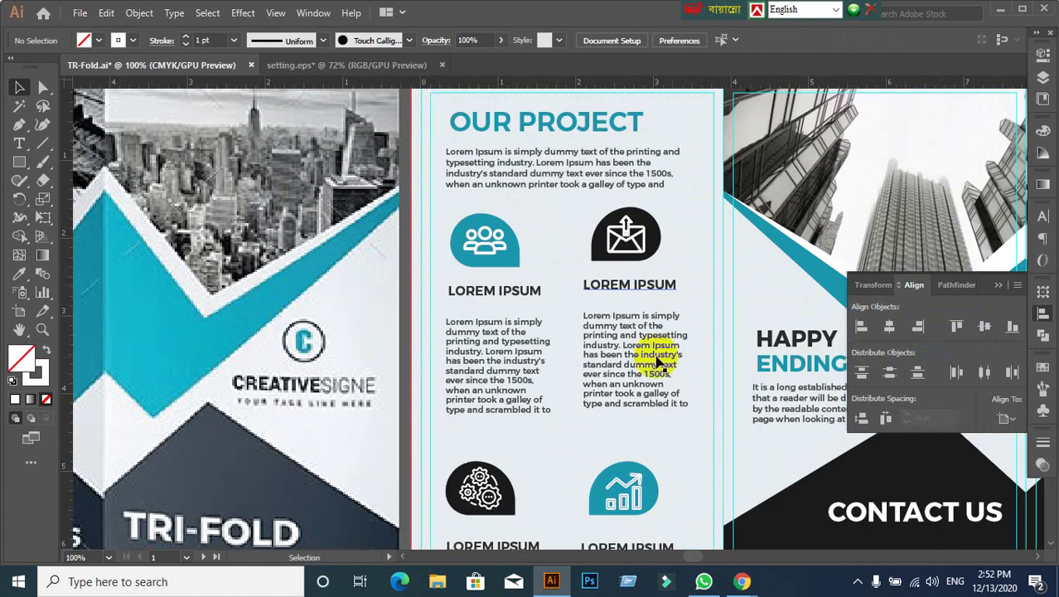
scroll(657, 362, down, 2)
scroll(657, 362, left, 1)
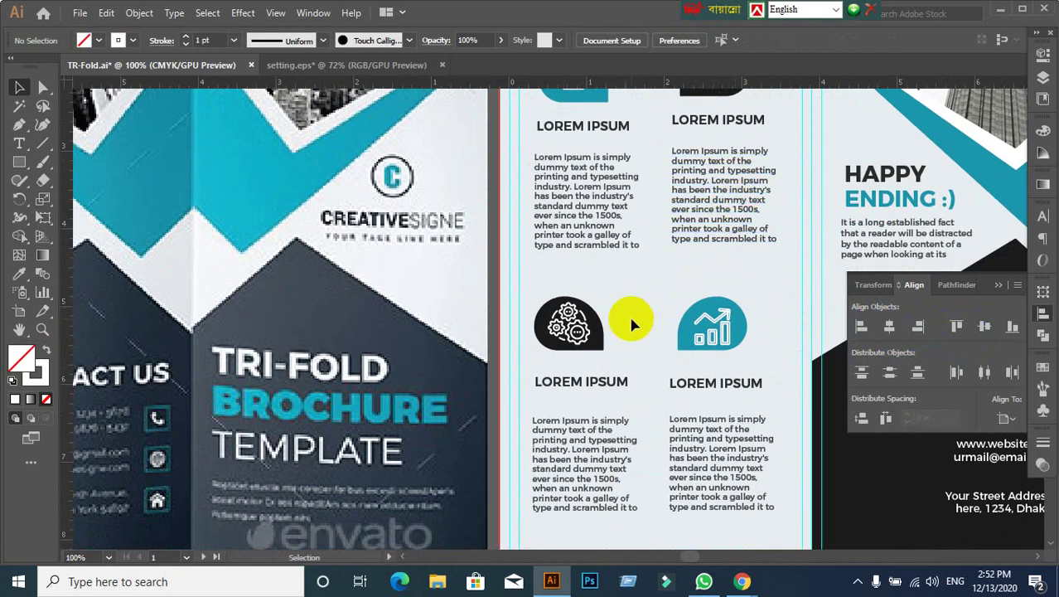
scroll(632, 325, up, 1)
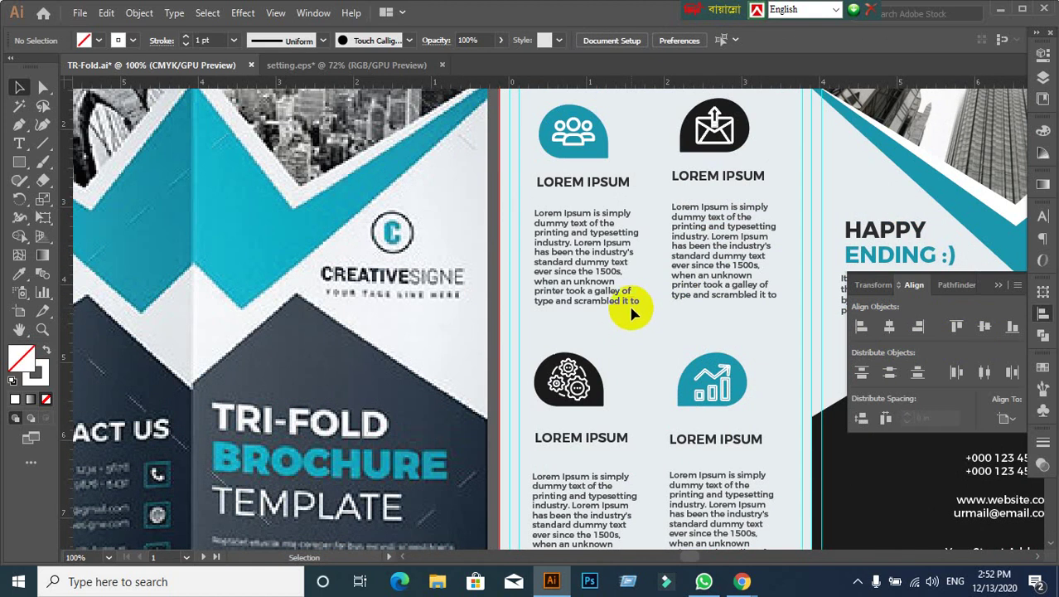
scroll(631, 313, up, 1)
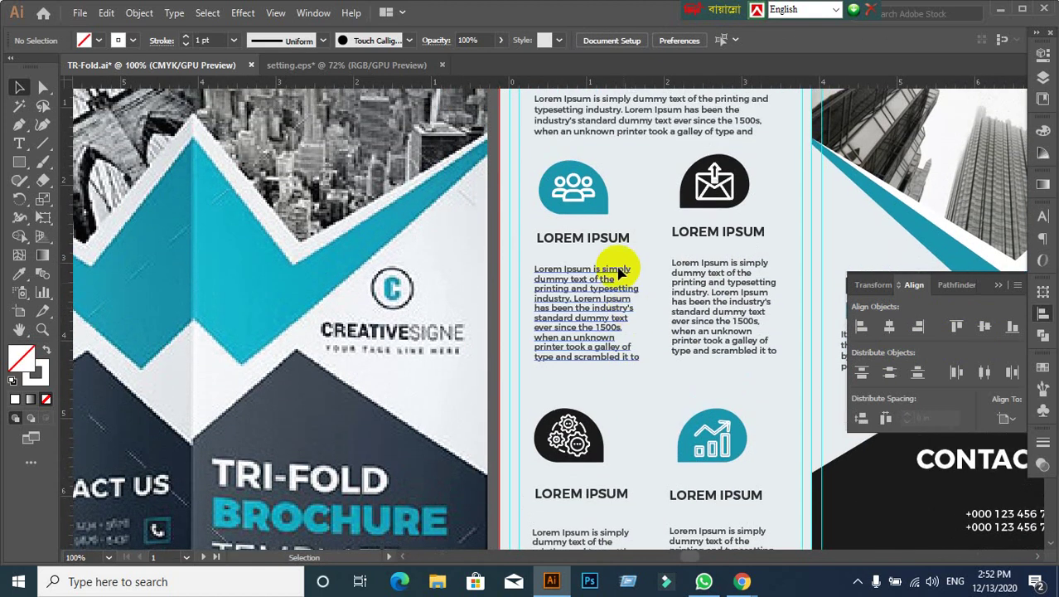
right_click(587, 195)
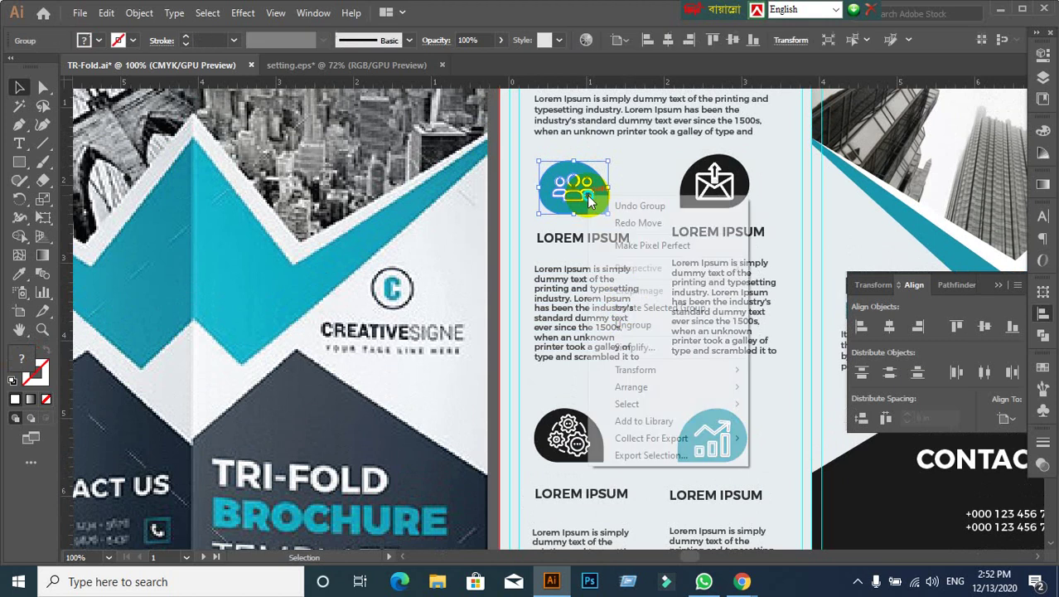
click(623, 324)
click(714, 179)
right_click(718, 179)
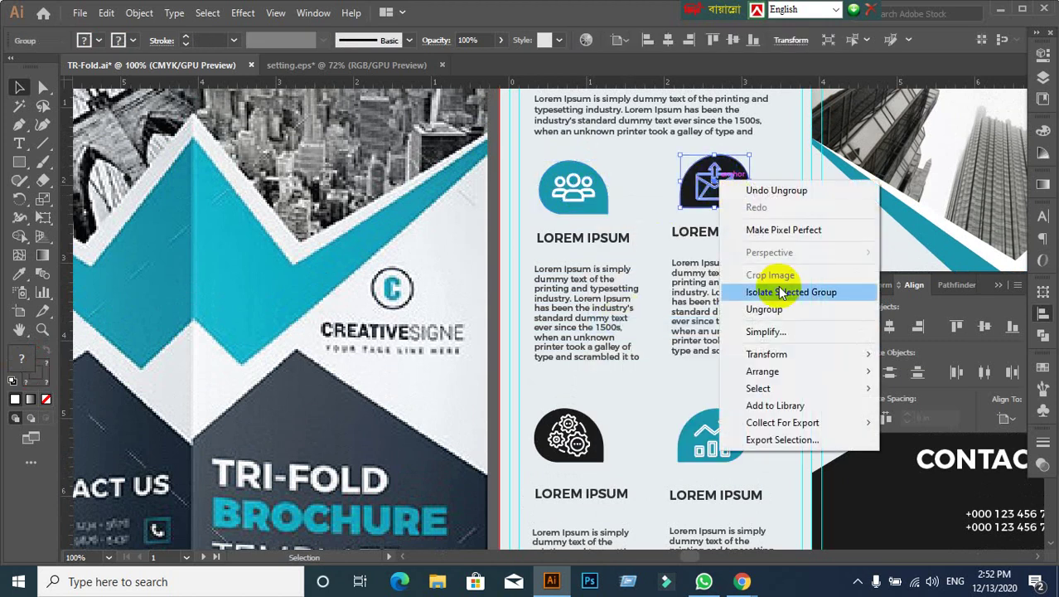
click(764, 309)
click(644, 205)
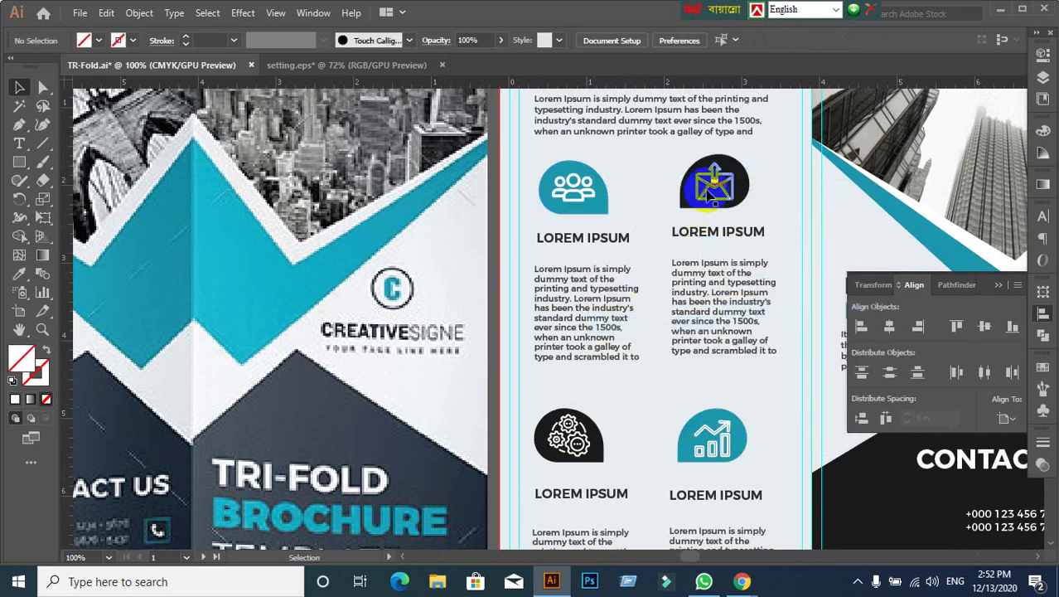
click(689, 203)
click(590, 198)
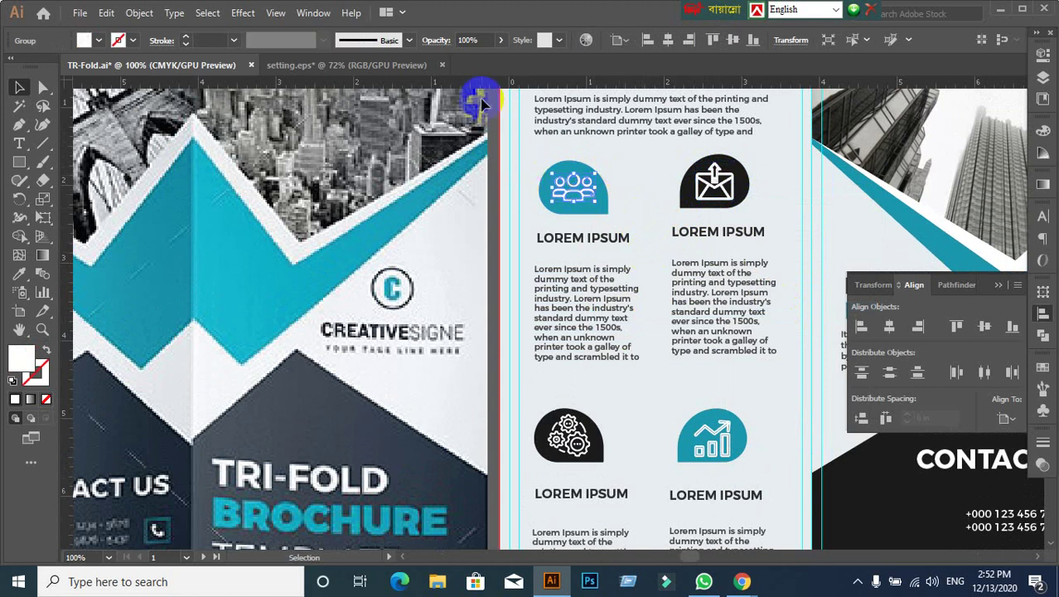
Step: Pull a horizontal guide down and line it up with the people icon's edge
drag(482, 86, 556, 174)
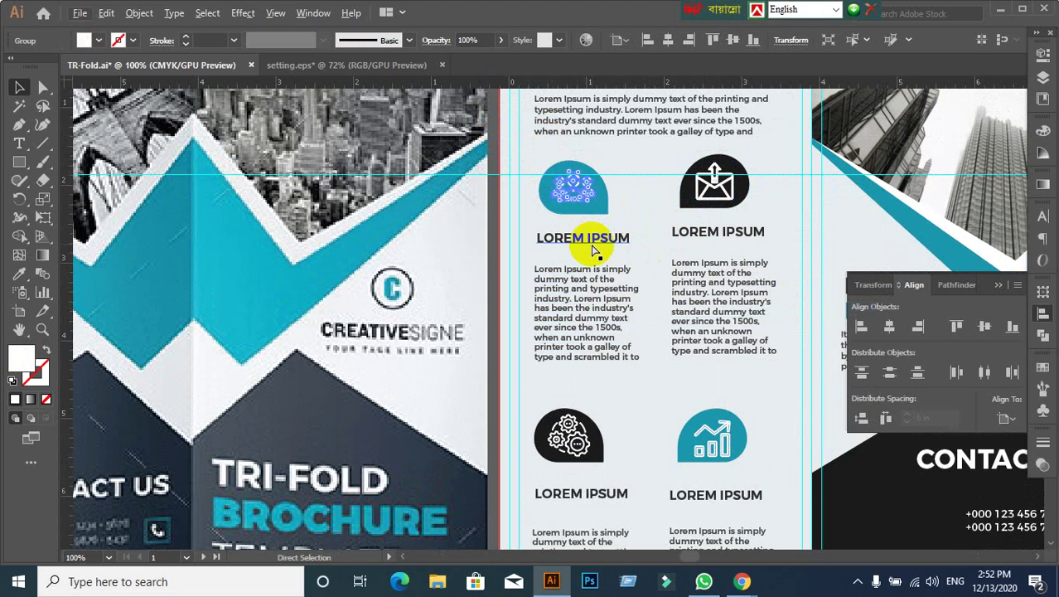
scroll(600, 205, up, 1)
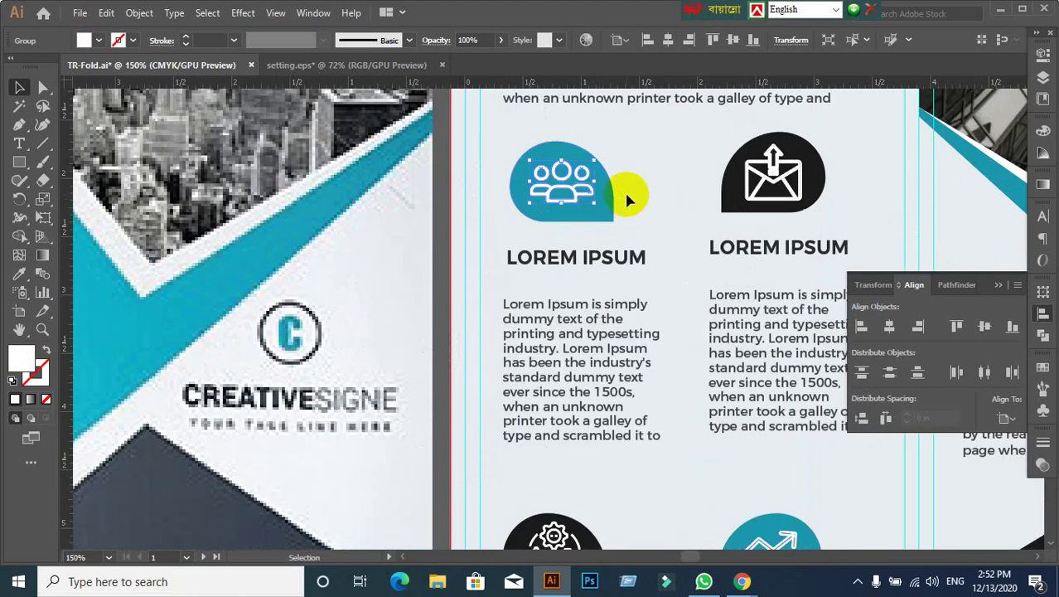
click(667, 199)
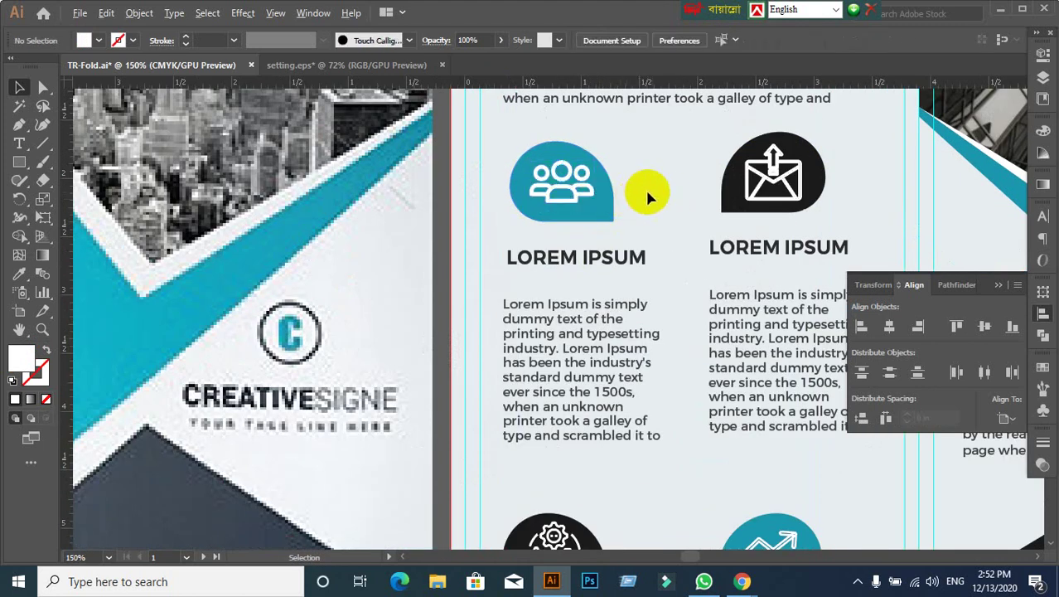
scroll(644, 187, down, 1)
scroll(645, 187, up, 2)
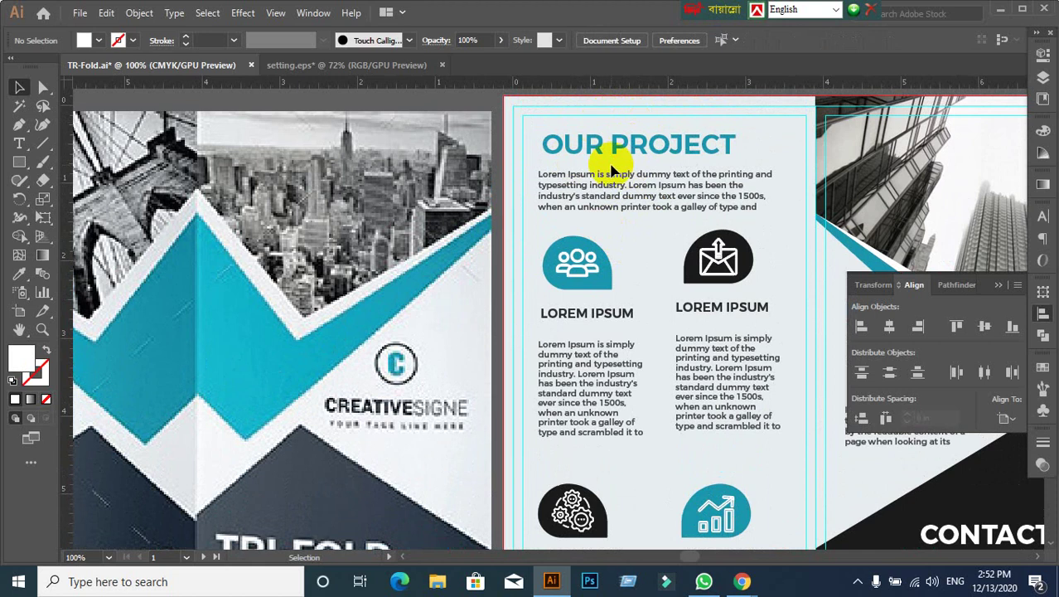
scroll(613, 183, down, 2)
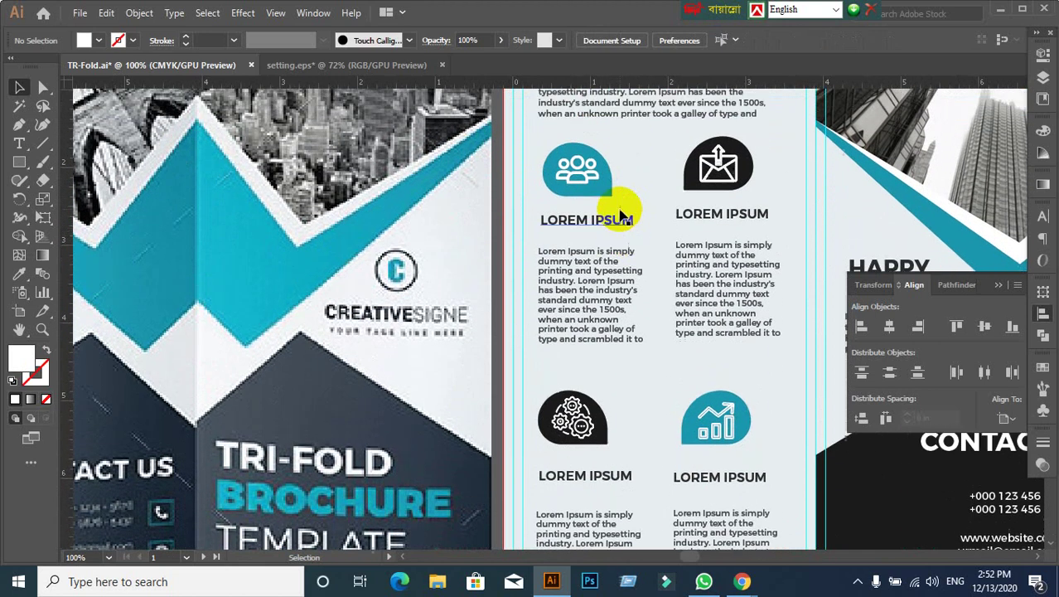
scroll(623, 215, up, 1)
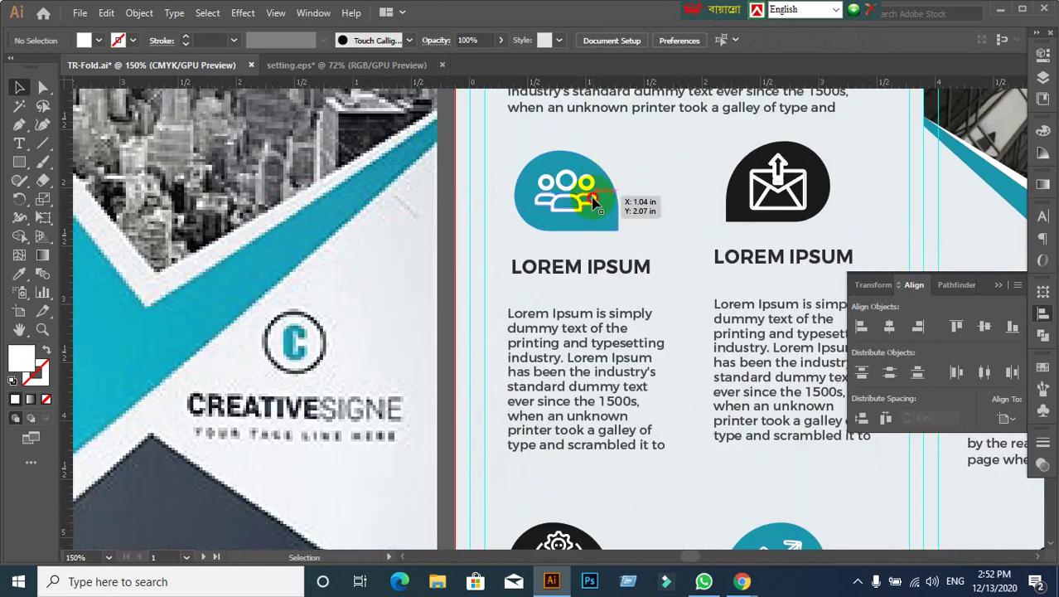
click(593, 202)
mouse_move(580, 87)
mouse_down()
mouse_move(563, 171)
mouse_move(549, 96)
mouse_move(532, 159)
mouse_up()
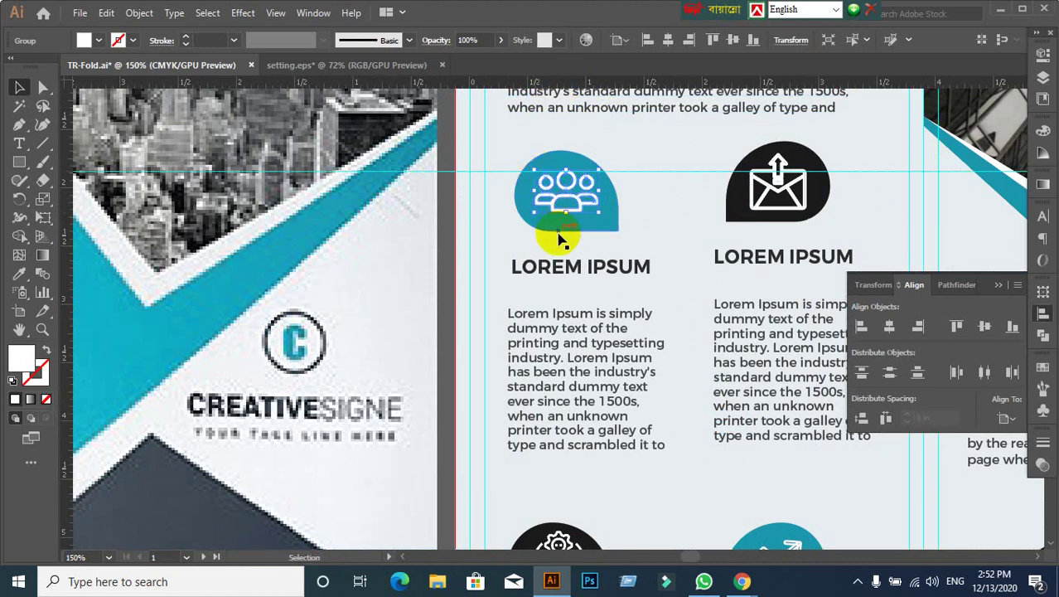
mouse_move(535, 175)
mouse_down()
mouse_move(559, 182)
mouse_move(536, 213)
mouse_up()
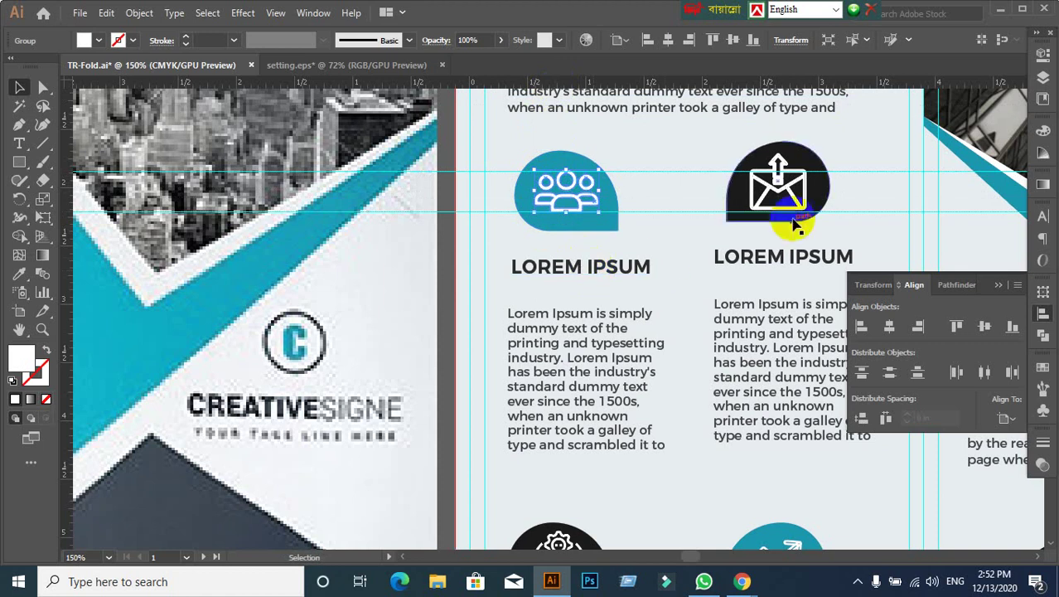
Step: Resize the envelope icon inside its badge to match the people icon
click(772, 193)
click(740, 158)
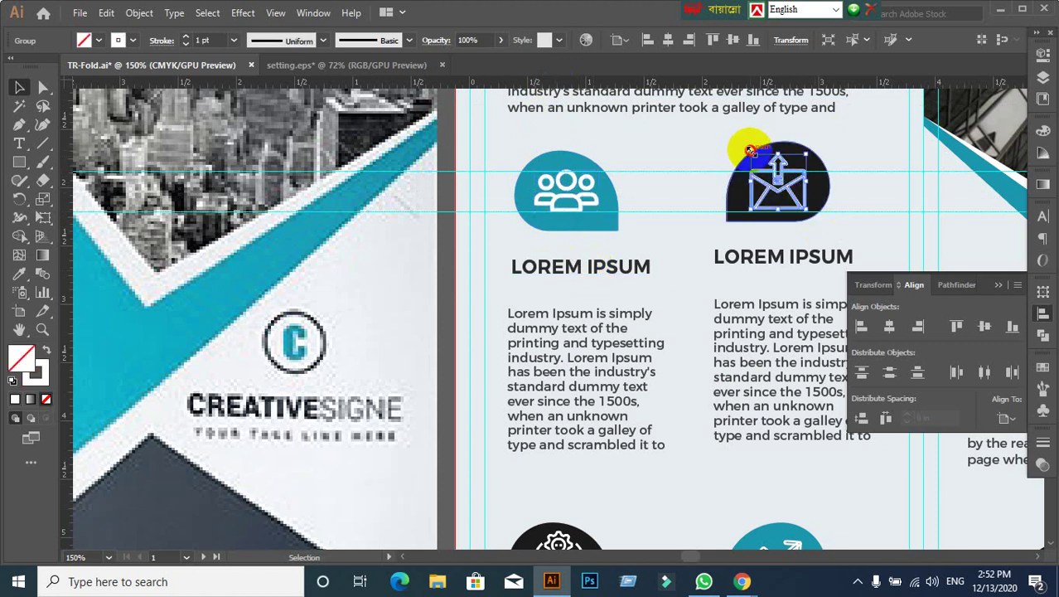
drag(750, 150, 764, 170)
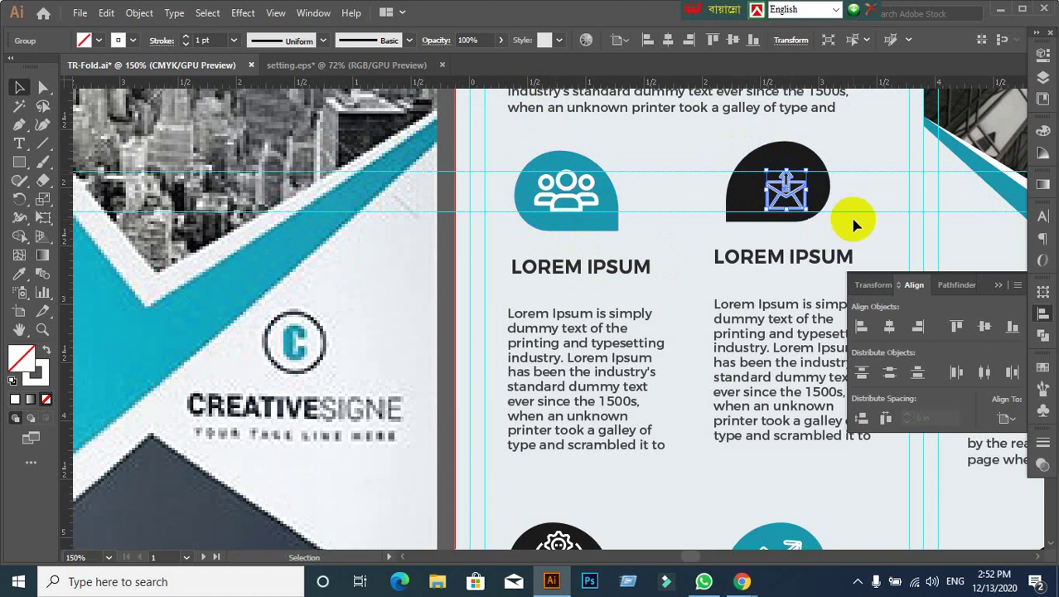
click(752, 186)
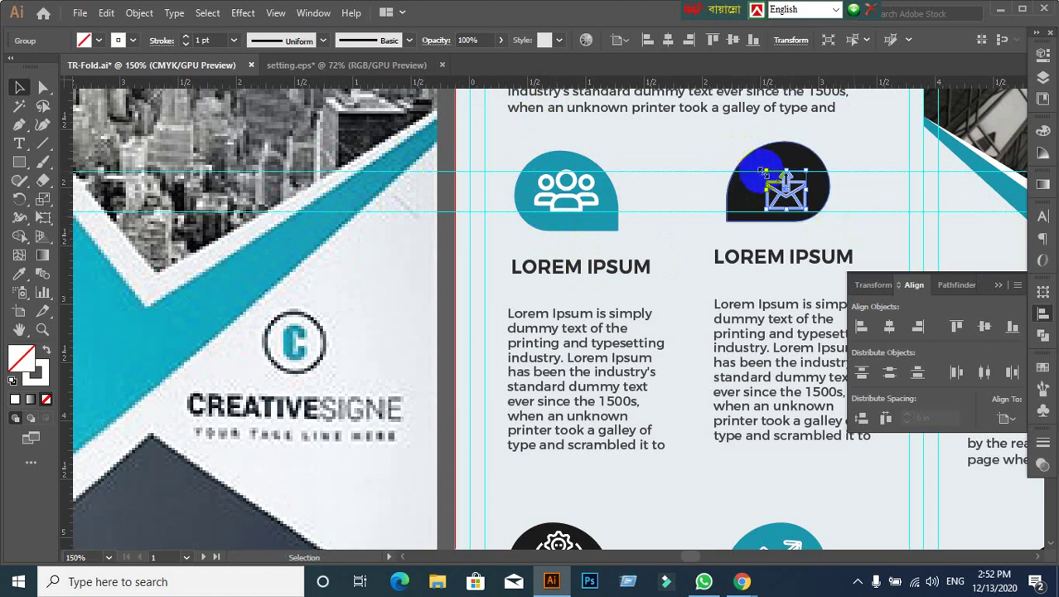
drag(764, 171, 726, 158)
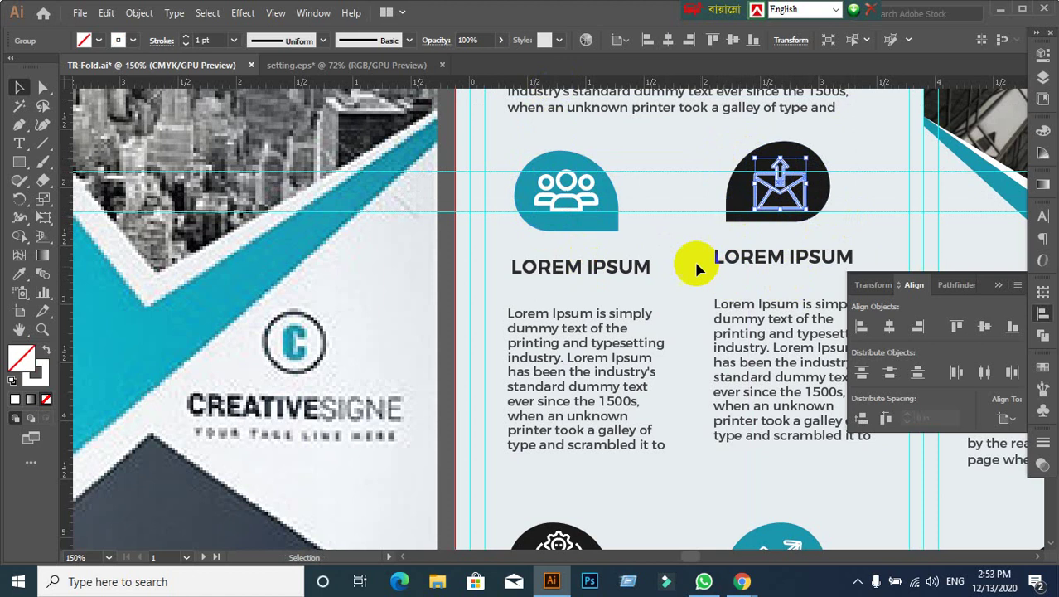
click(638, 150)
Step: Reposition the gear icon onto its dark badge and enlarge it to fill it
scroll(719, 280, down, 2)
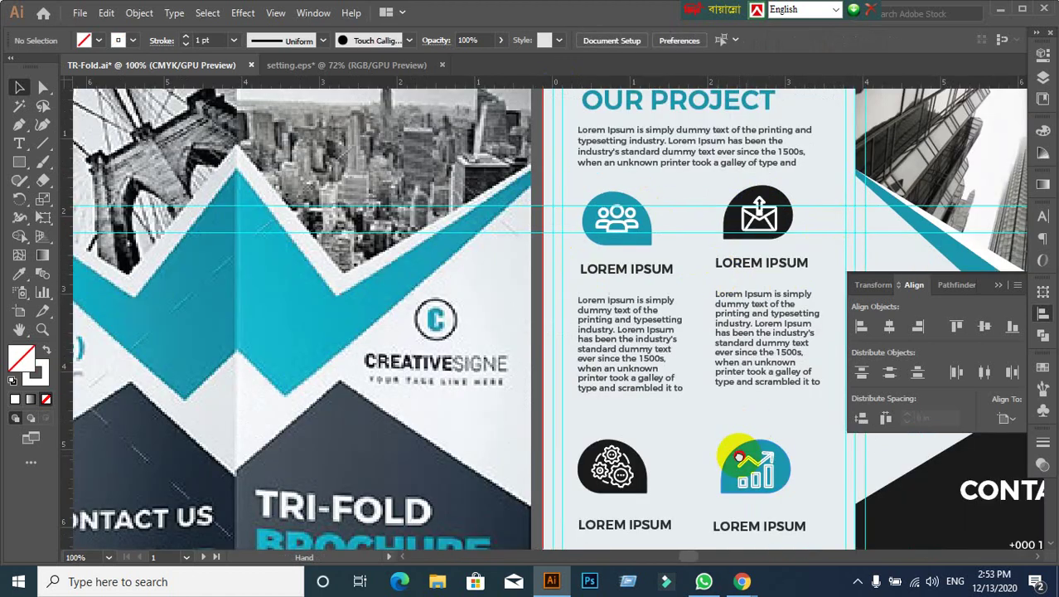
scroll(737, 340, up, 1)
click(633, 351)
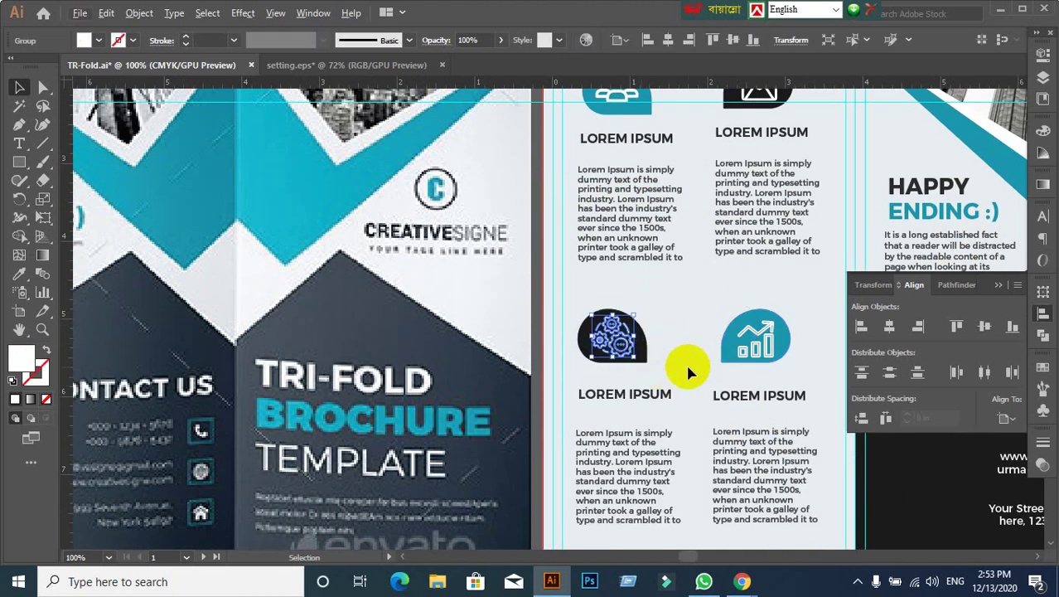
scroll(685, 361, up, 2)
drag(655, 399, 634, 399)
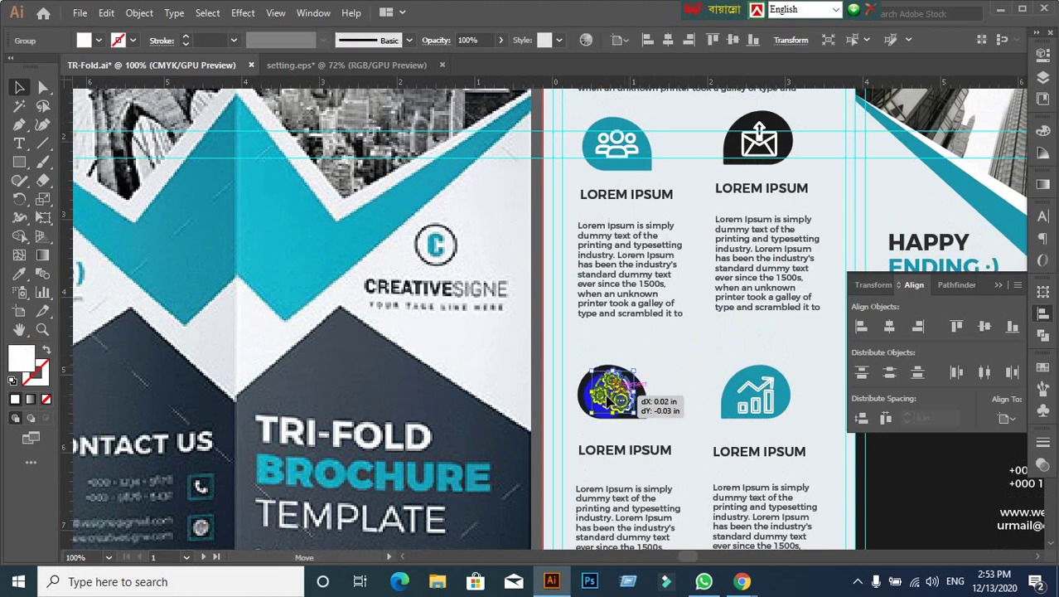
mouse_move(634, 406)
mouse_down()
mouse_move(567, 292)
mouse_move(513, 157)
mouse_move(608, 402)
mouse_move(527, 153)
mouse_move(610, 399)
mouse_move(625, 406)
mouse_up()
click(535, 168)
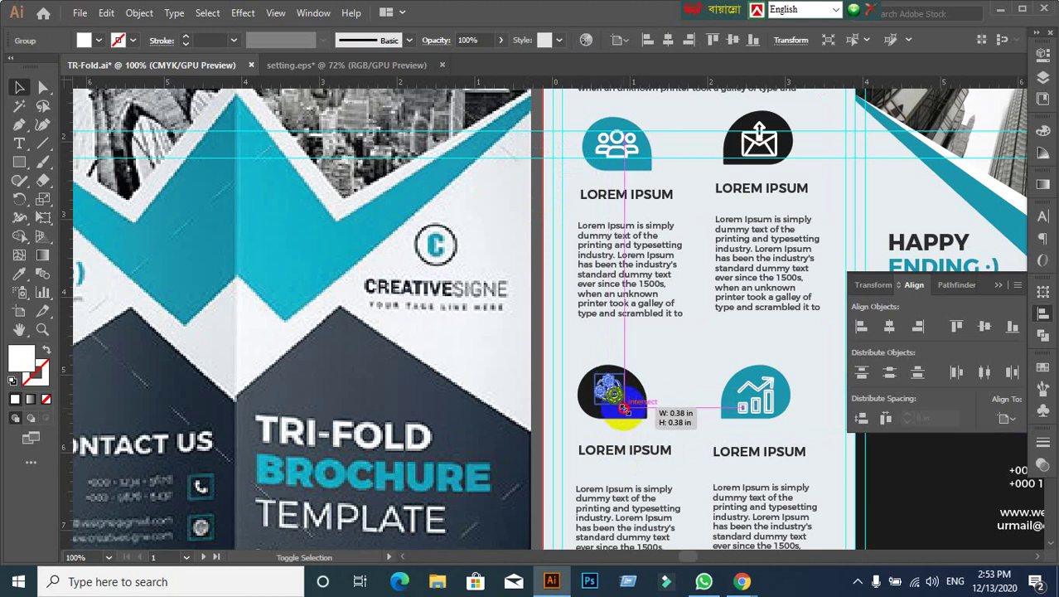
drag(625, 407, 630, 410)
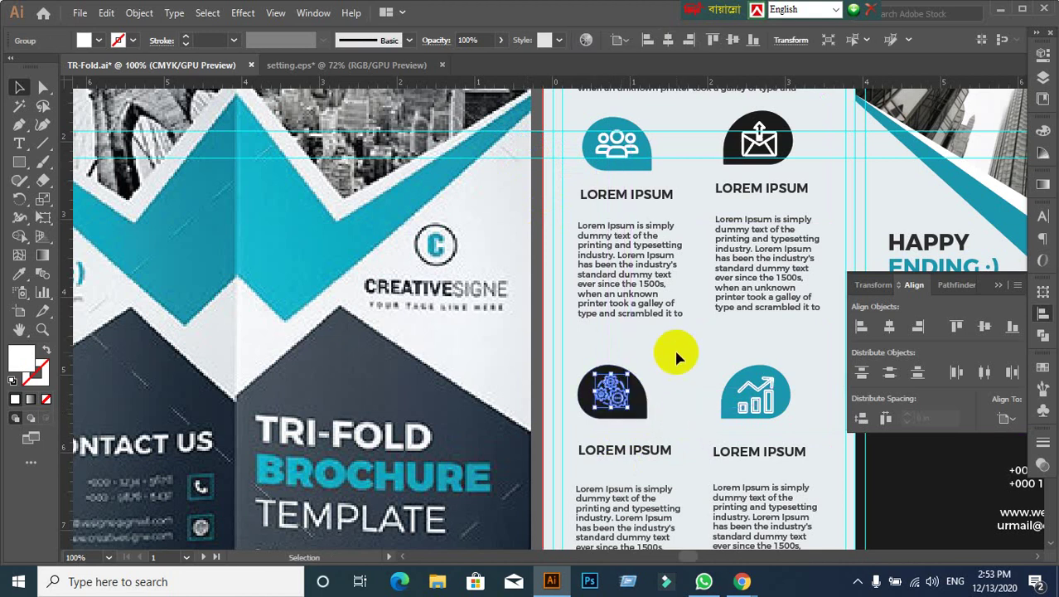
Step: Scale the chart icon down to about 0.37 × 0.38 in inside its teal badge
click(676, 383)
click(750, 400)
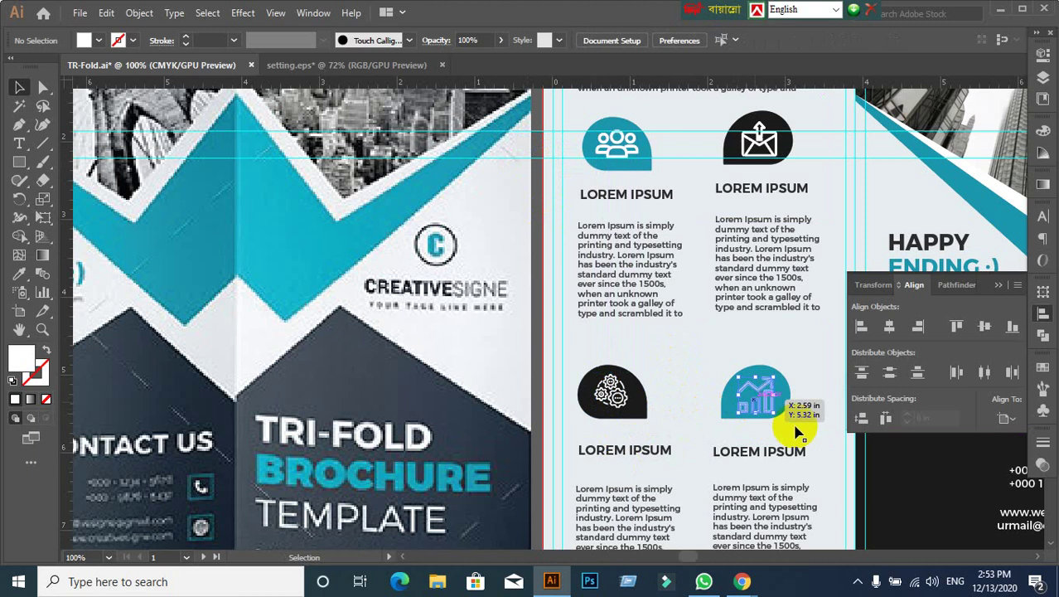
drag(779, 417, 775, 410)
click(808, 443)
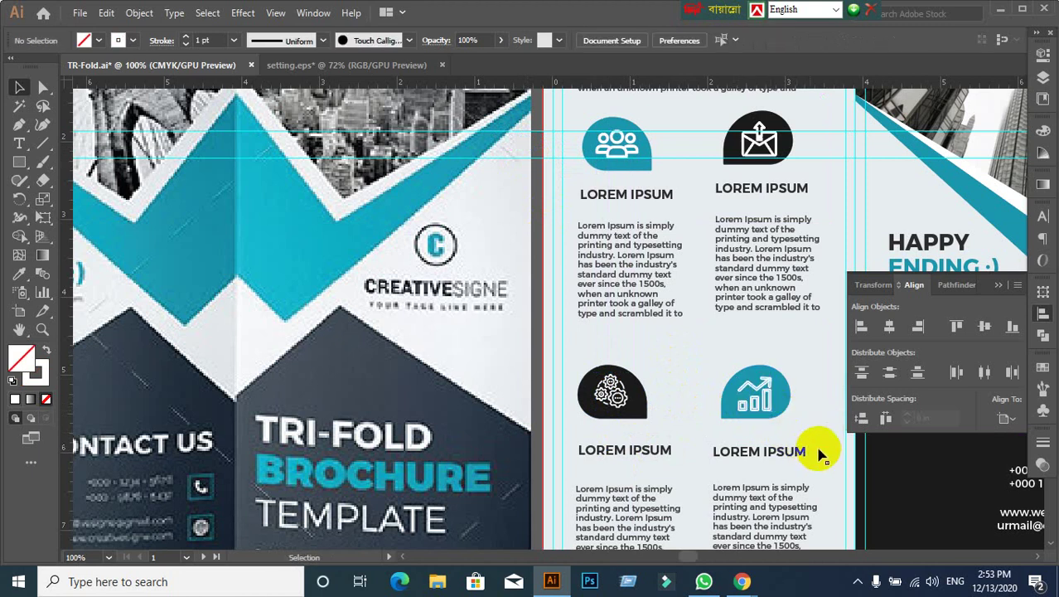
Step: Unlock the guides and delete the horizontal guides across the panel
right_click(539, 171)
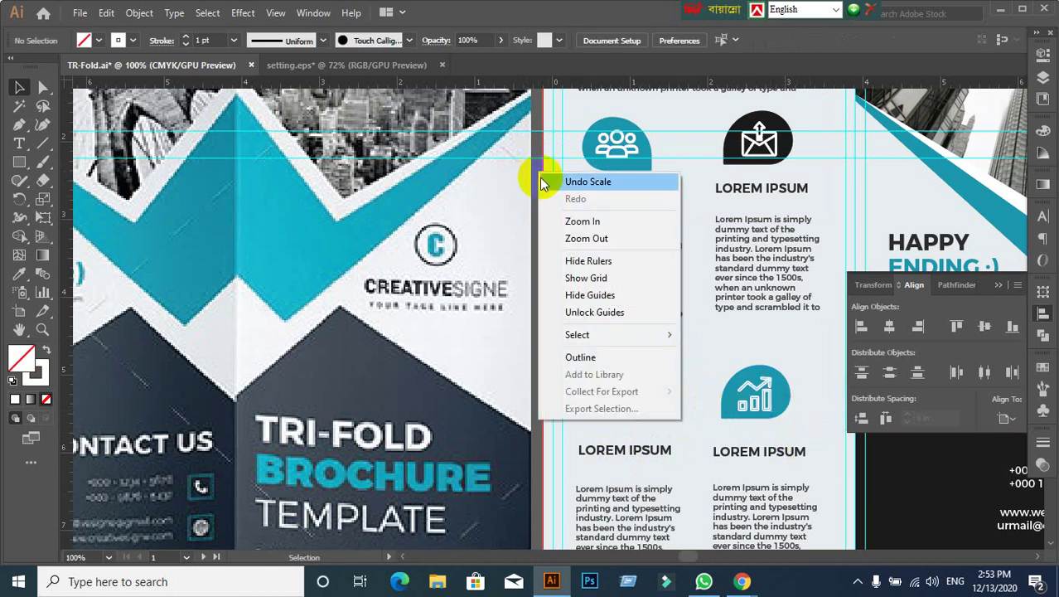
click(577, 313)
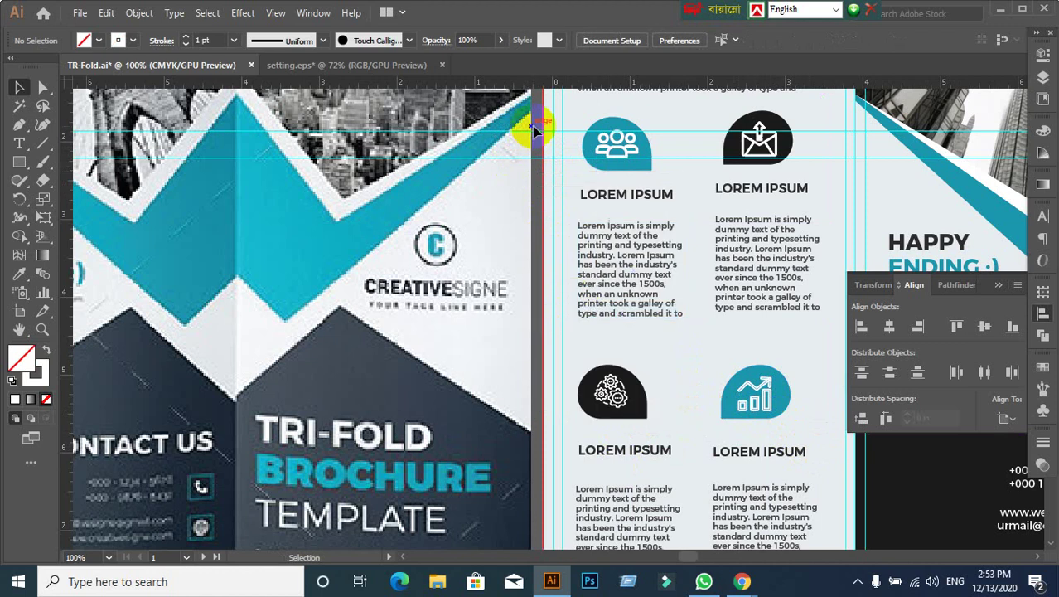
click(543, 187)
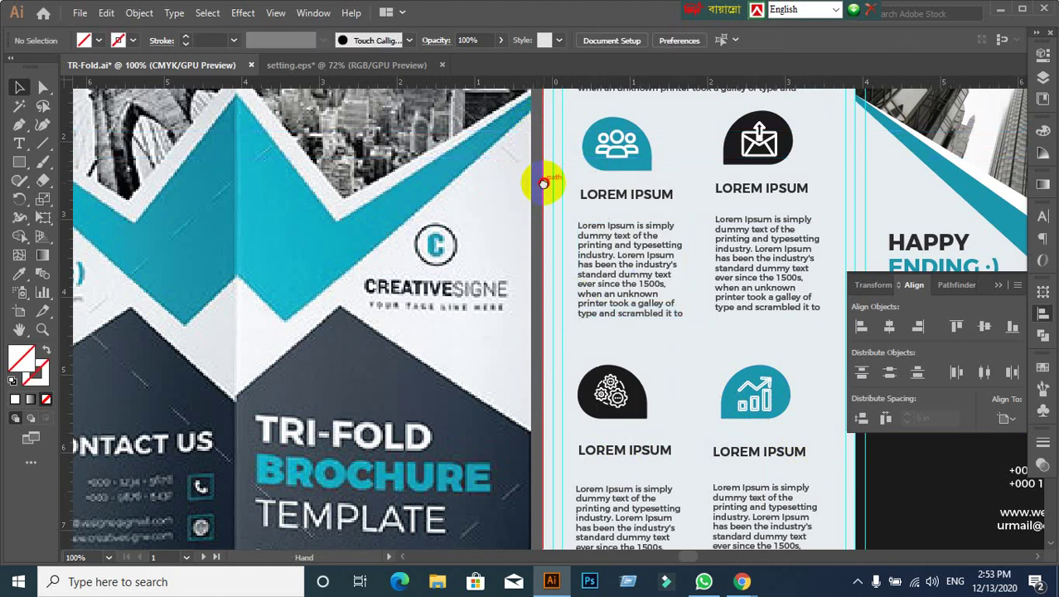
drag(710, 308, 633, 276)
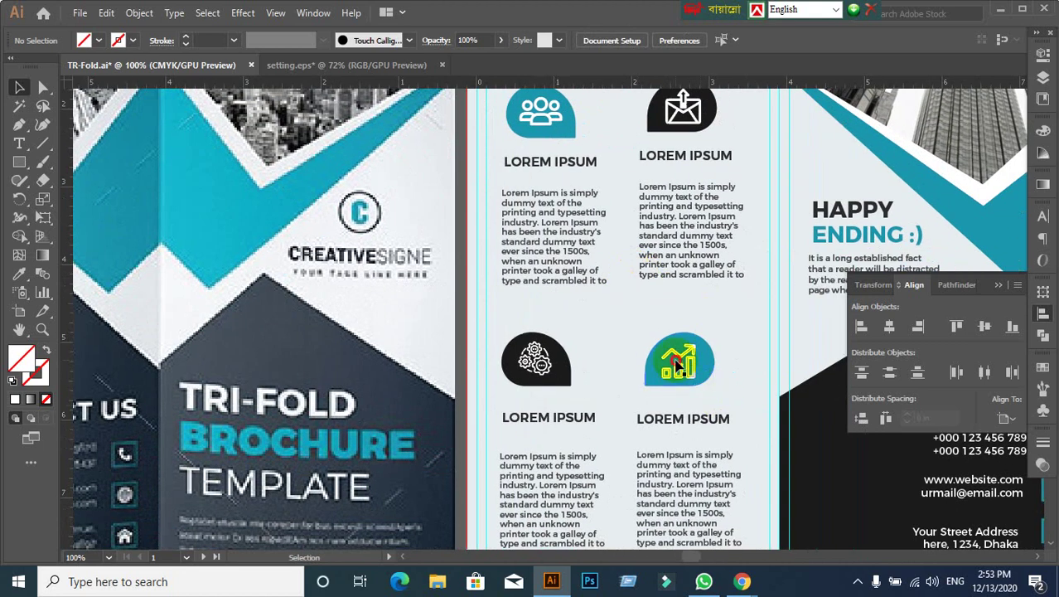
click(721, 402)
scroll(723, 402, up, 1)
Step: Centre the chart icon vertically and horizontally in its teal teardrop
right_click(656, 341)
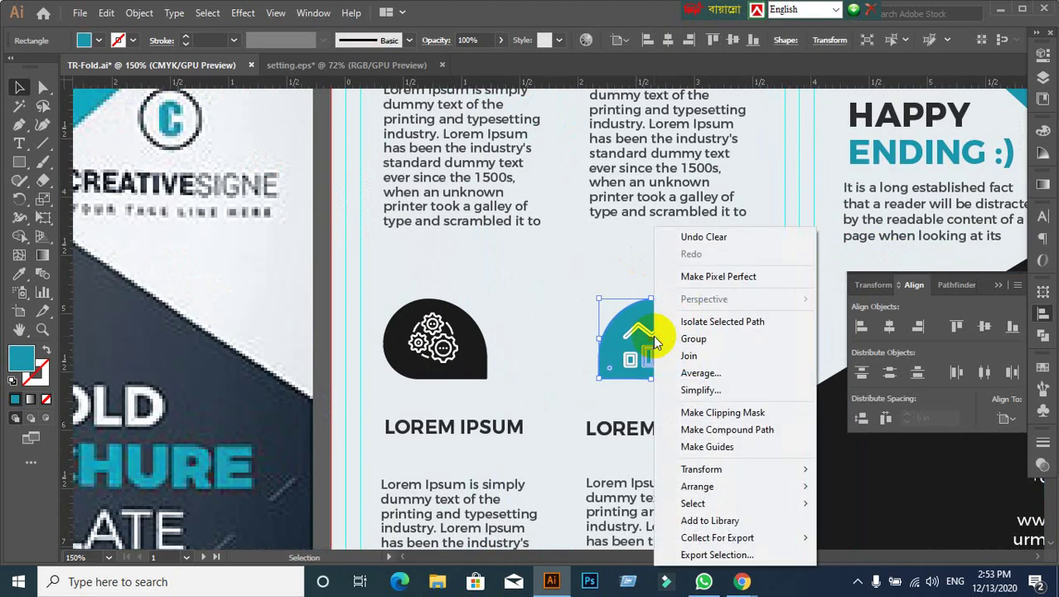
click(821, 358)
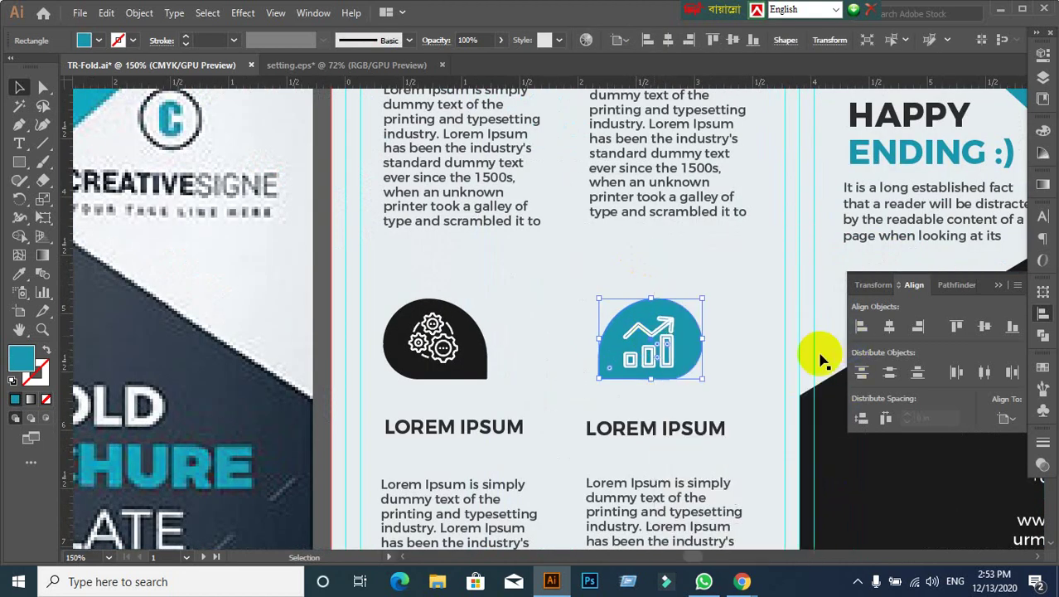
scroll(695, 347, up, 2)
click(767, 335)
click(648, 352)
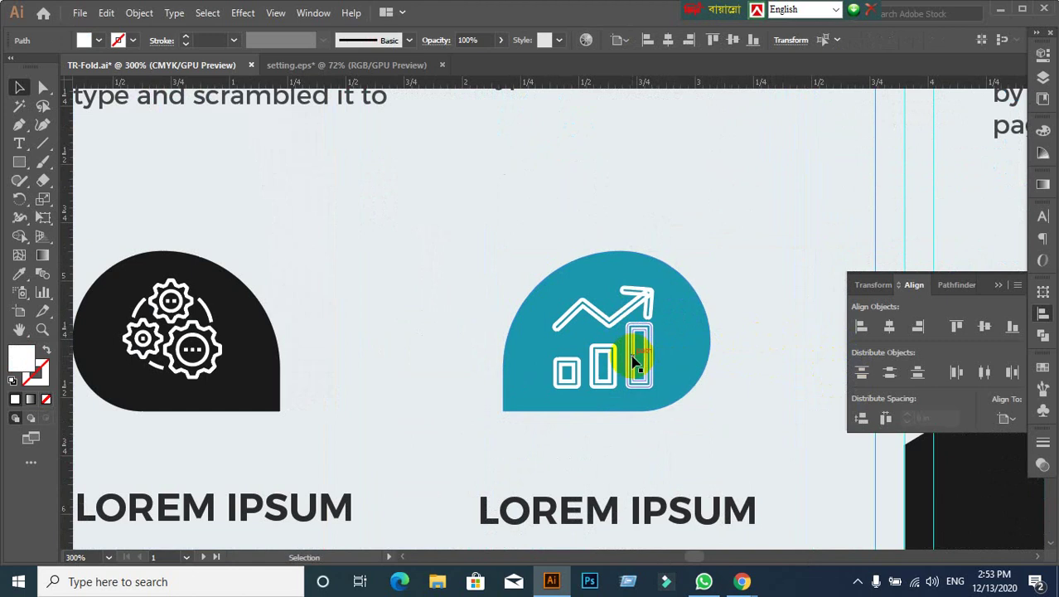
click(634, 359)
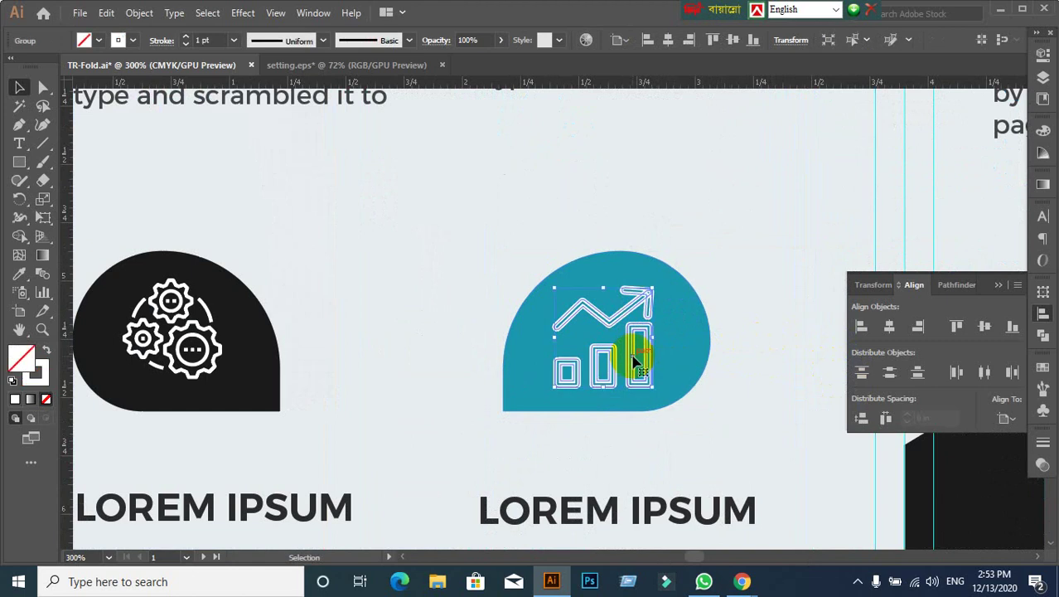
shift+click(681, 373)
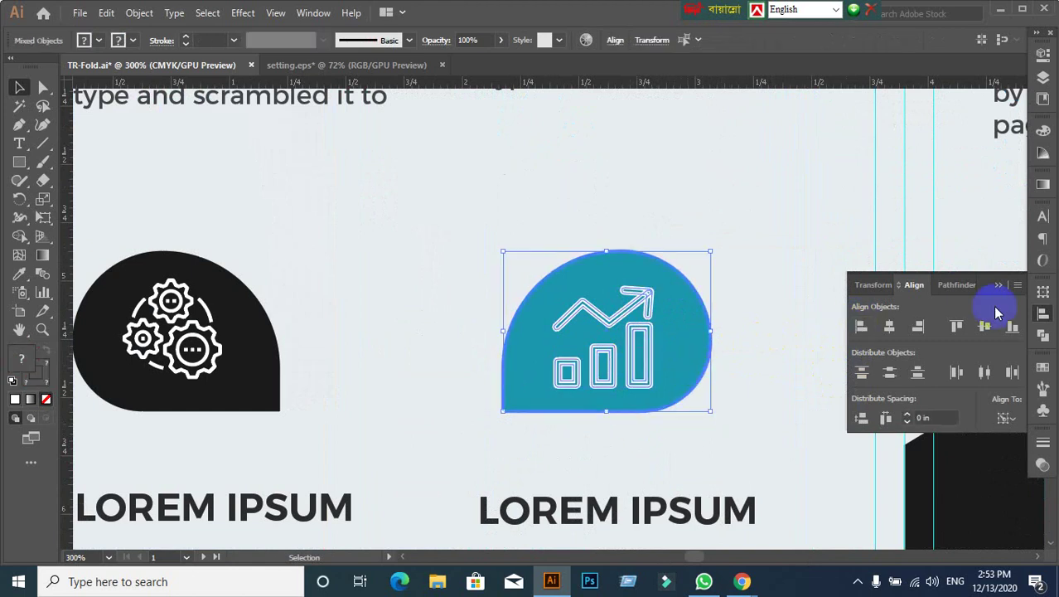
click(984, 328)
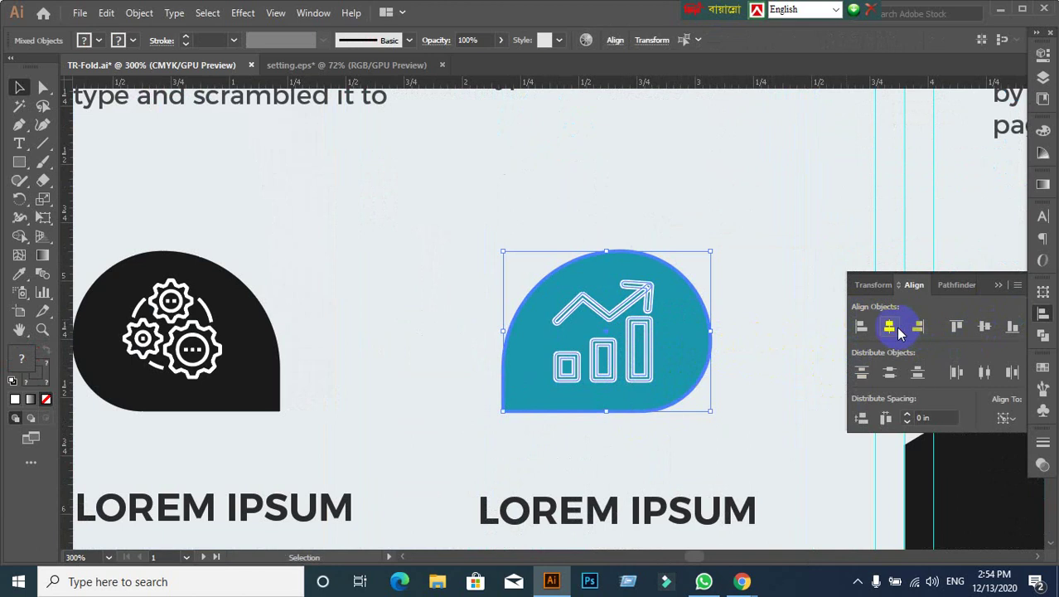
click(901, 332)
click(751, 355)
Step: Lock the guides again
click(555, 329)
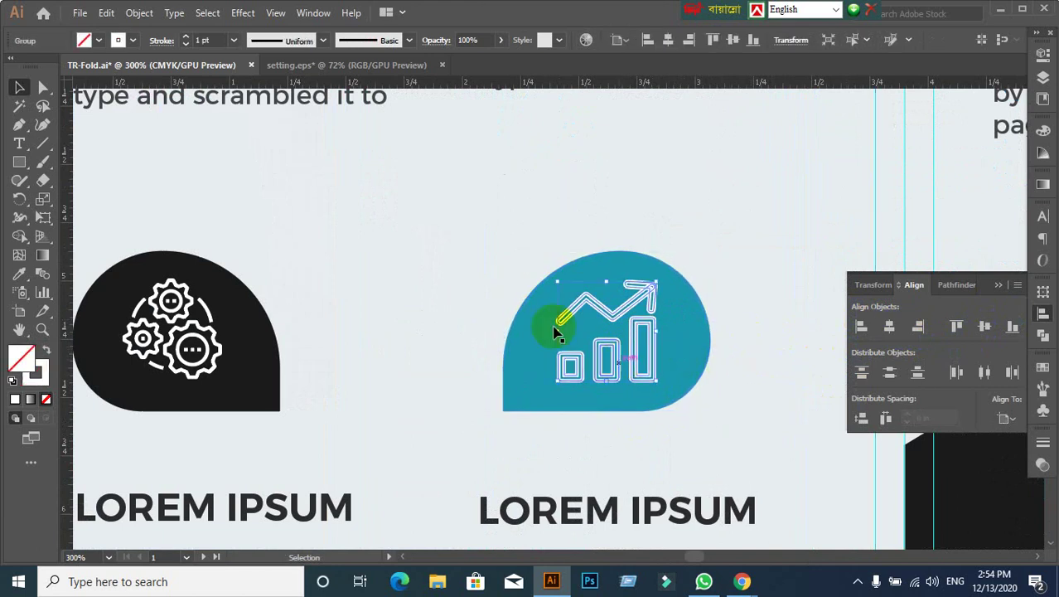
key(a)
click(605, 373)
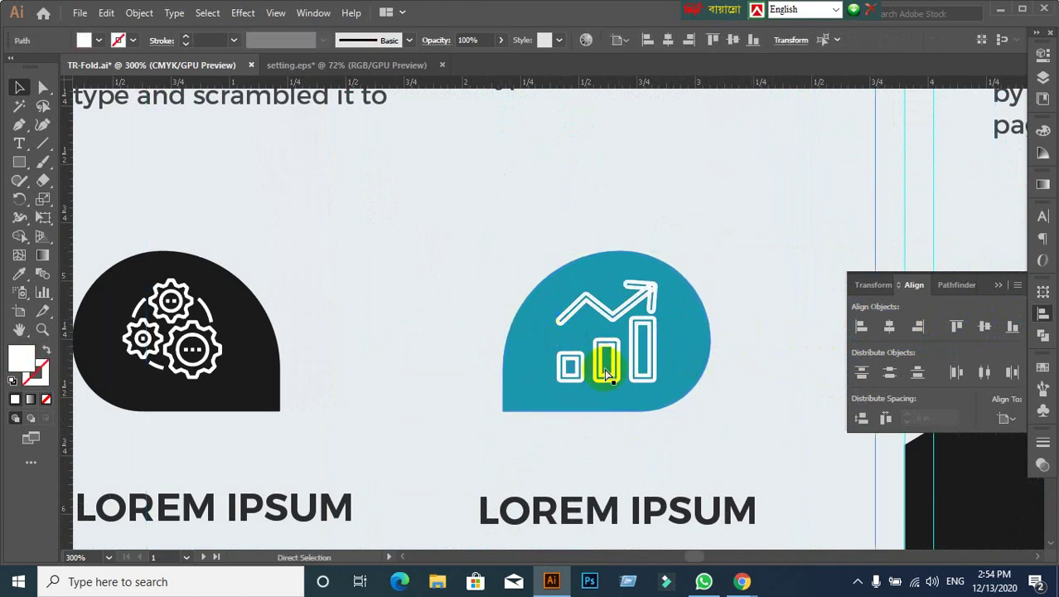
key(v)
right_click(451, 249)
click(503, 383)
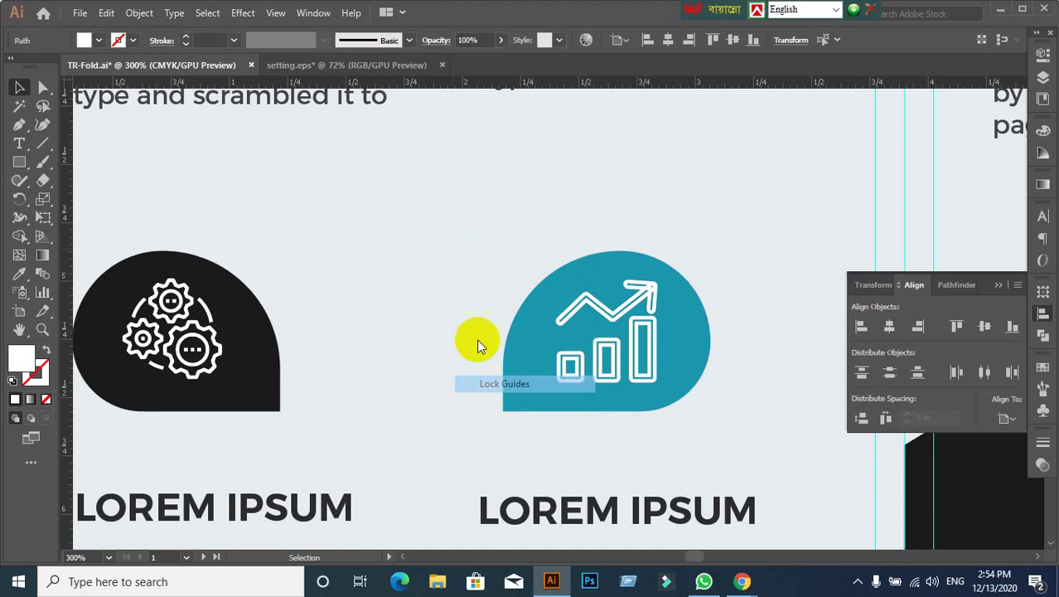
click(491, 295)
click(592, 382)
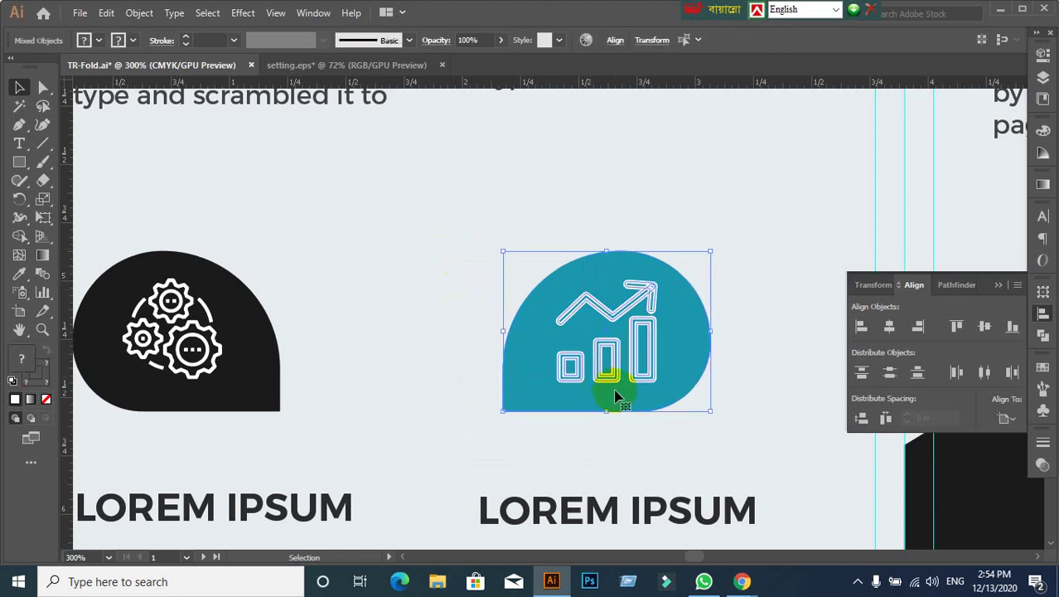
Step: Zoom out to 200% and centre the gear icon vertically and horizontally in its black shape
key(ctrl+minus)
scroll(590, 403, down, 2)
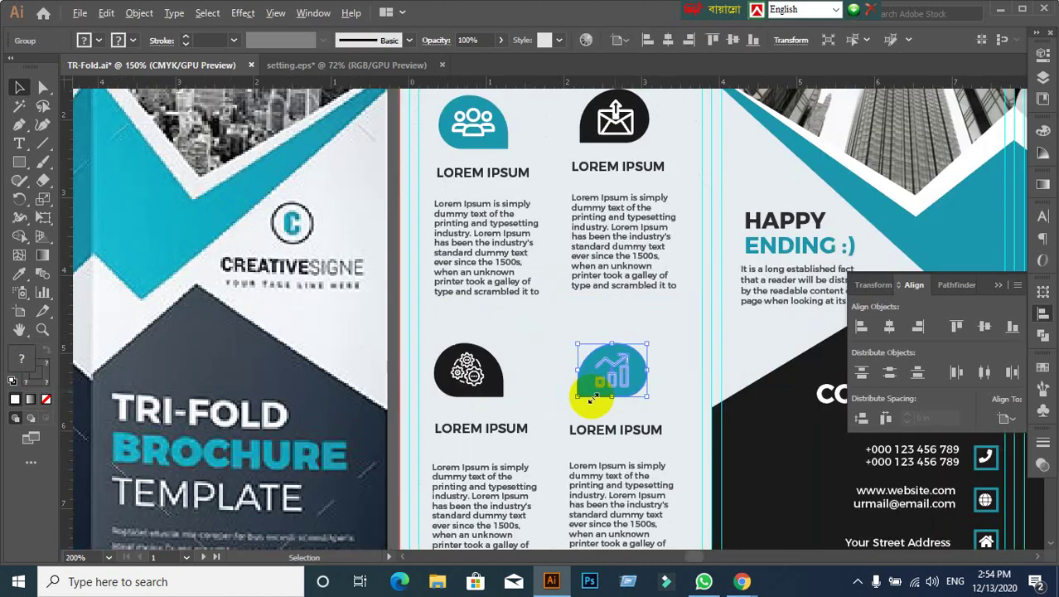
scroll(551, 348, up, 2)
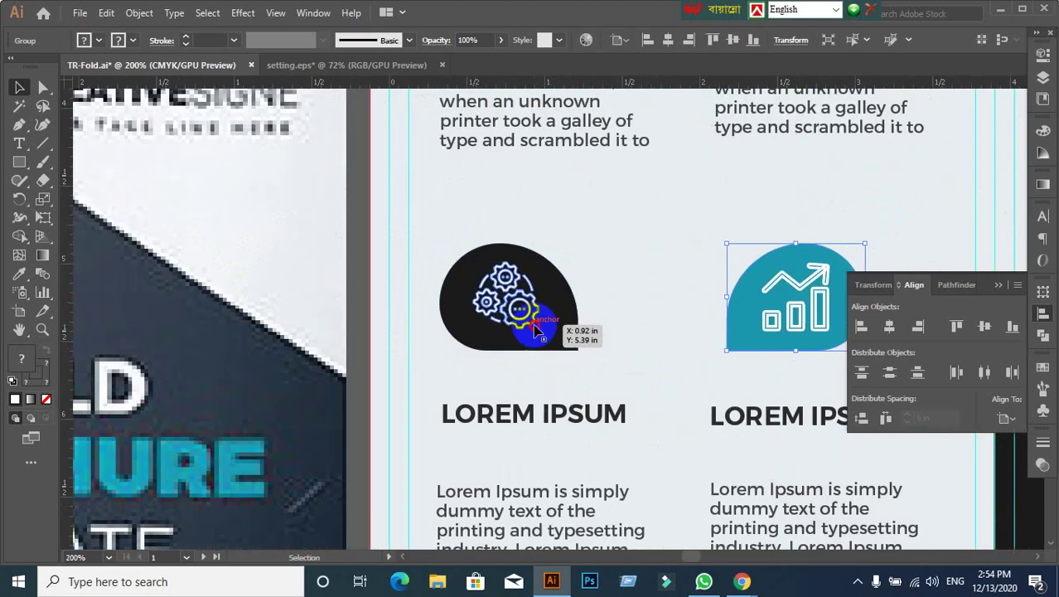
click(548, 338)
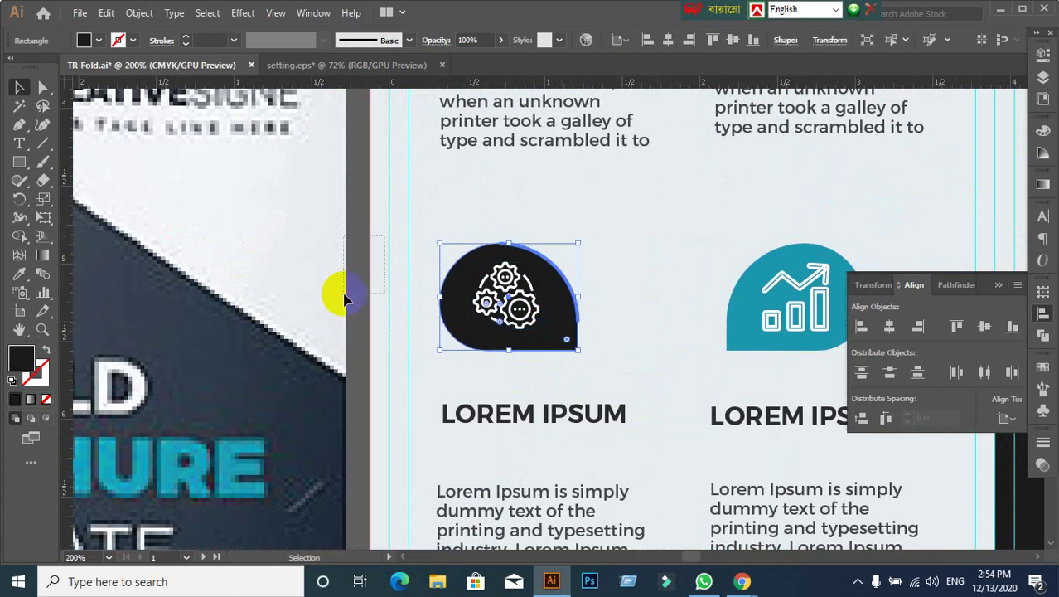
click(432, 279)
drag(428, 247, 512, 331)
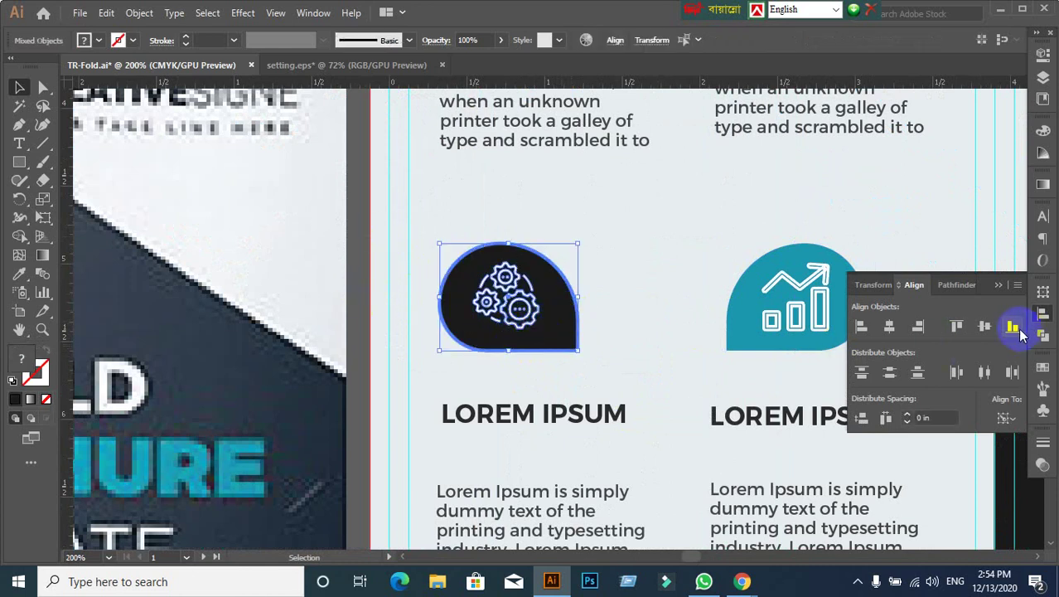
click(984, 326)
click(889, 326)
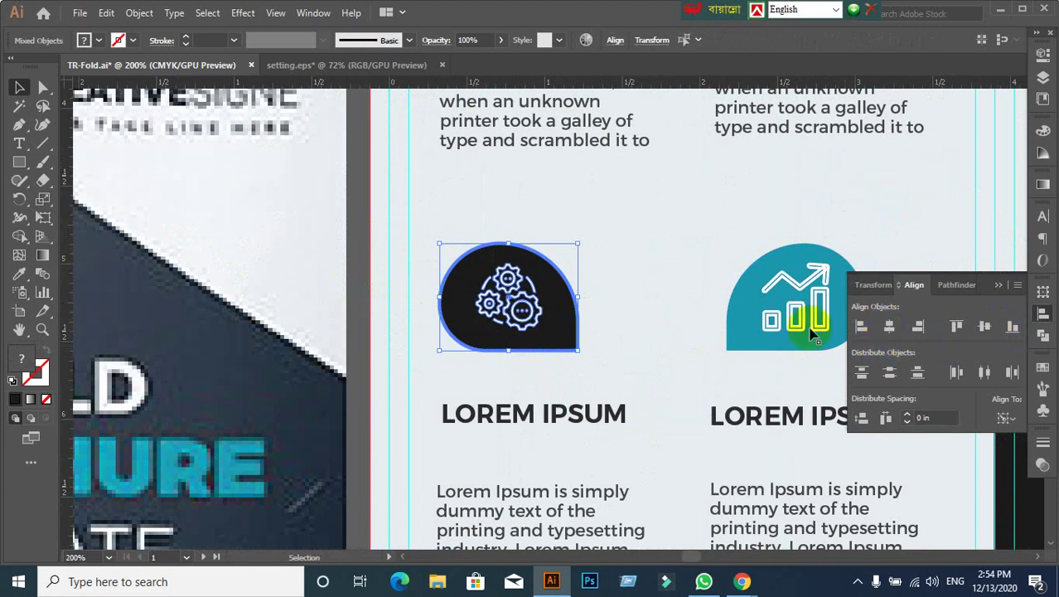
click(655, 289)
Step: Re-centre the gear horizontally using the black shape as key object, then group them
drag(438, 229, 623, 409)
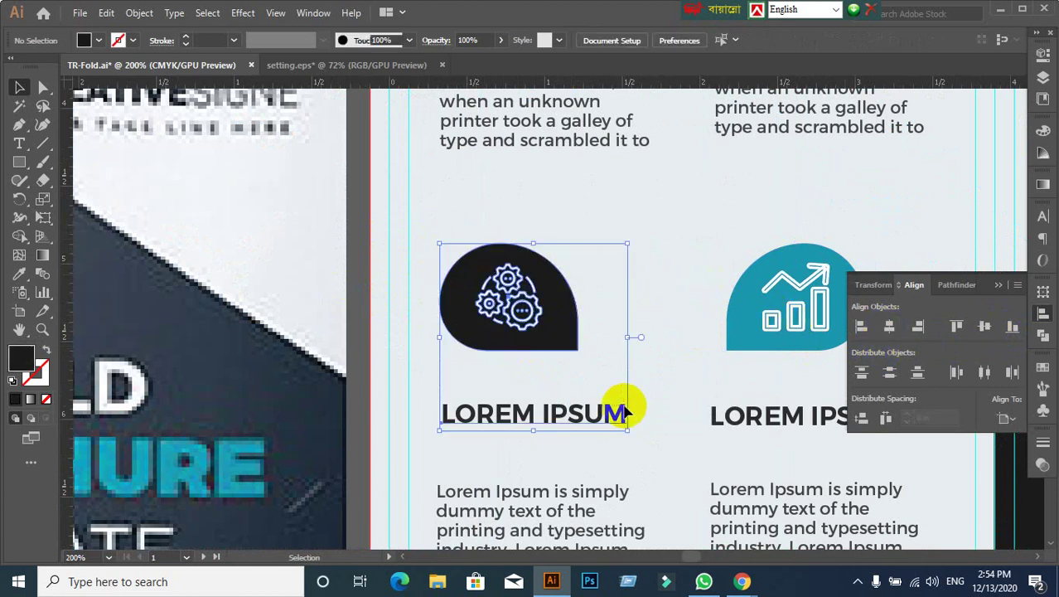
click(643, 300)
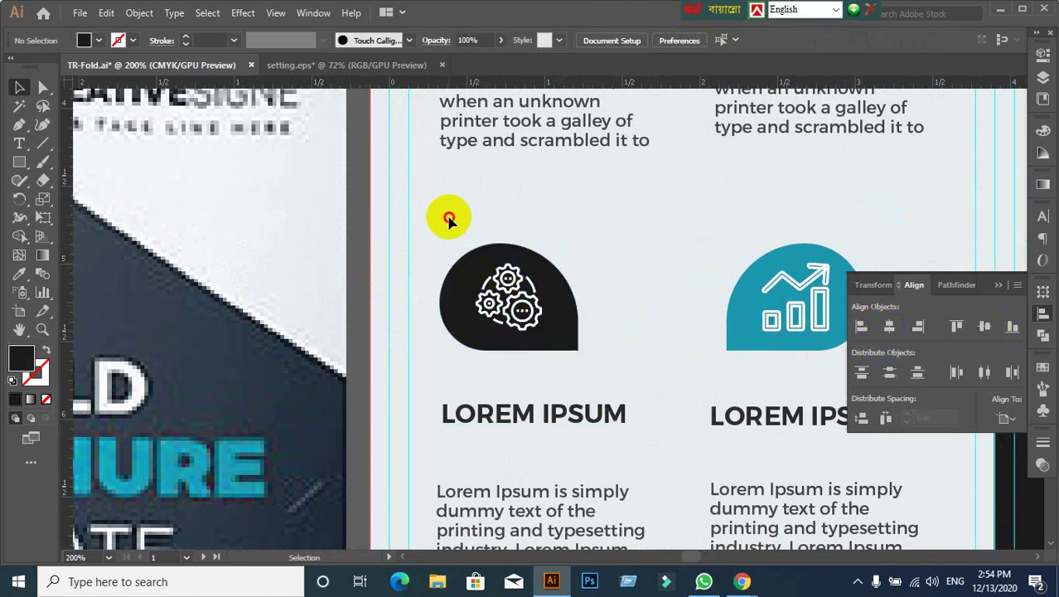
drag(444, 218, 552, 325)
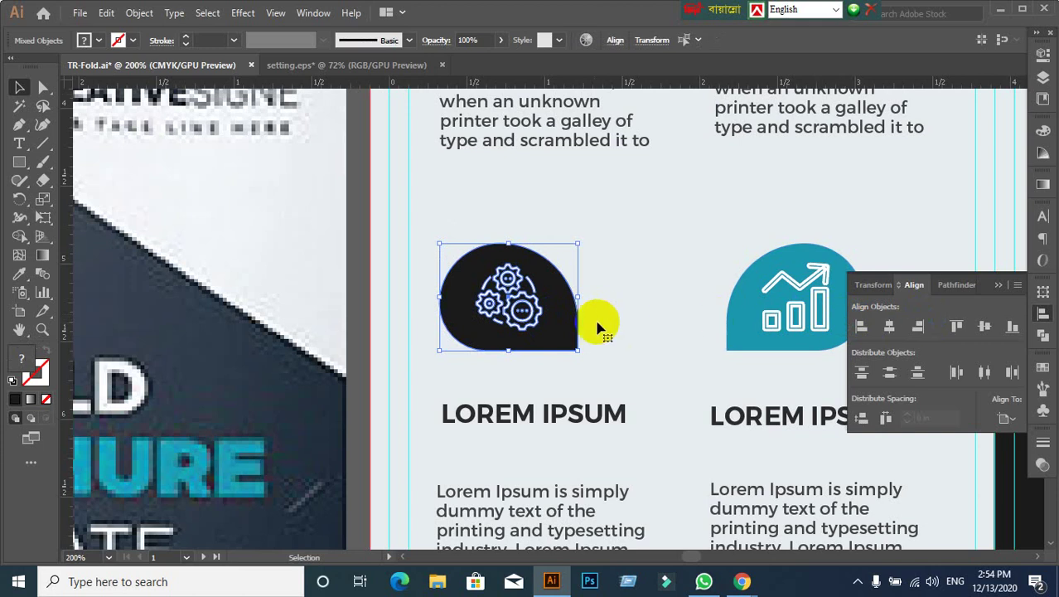
click(561, 329)
click(893, 334)
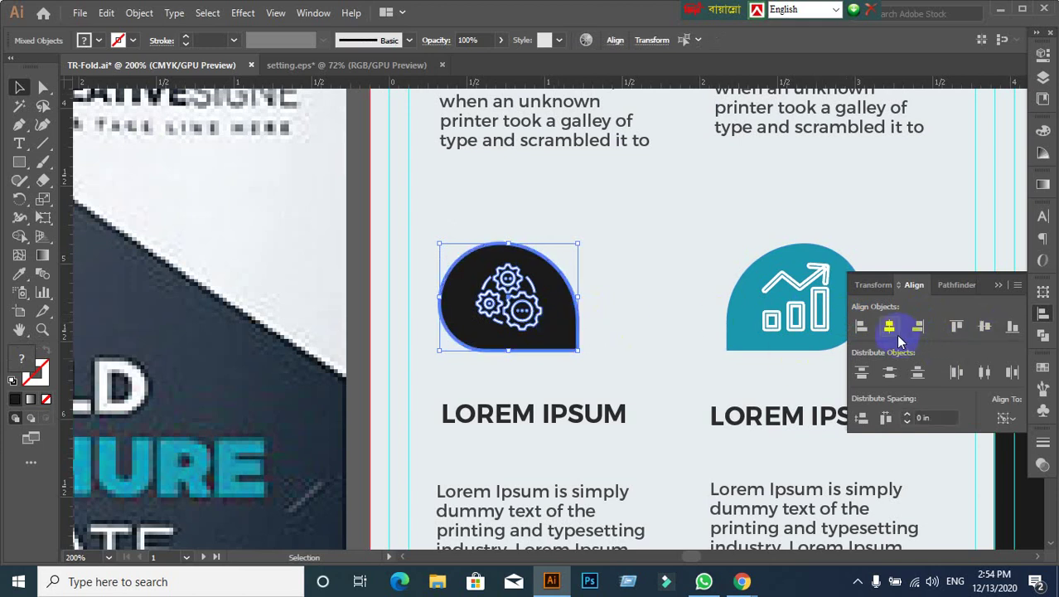
click(643, 288)
drag(419, 222, 610, 338)
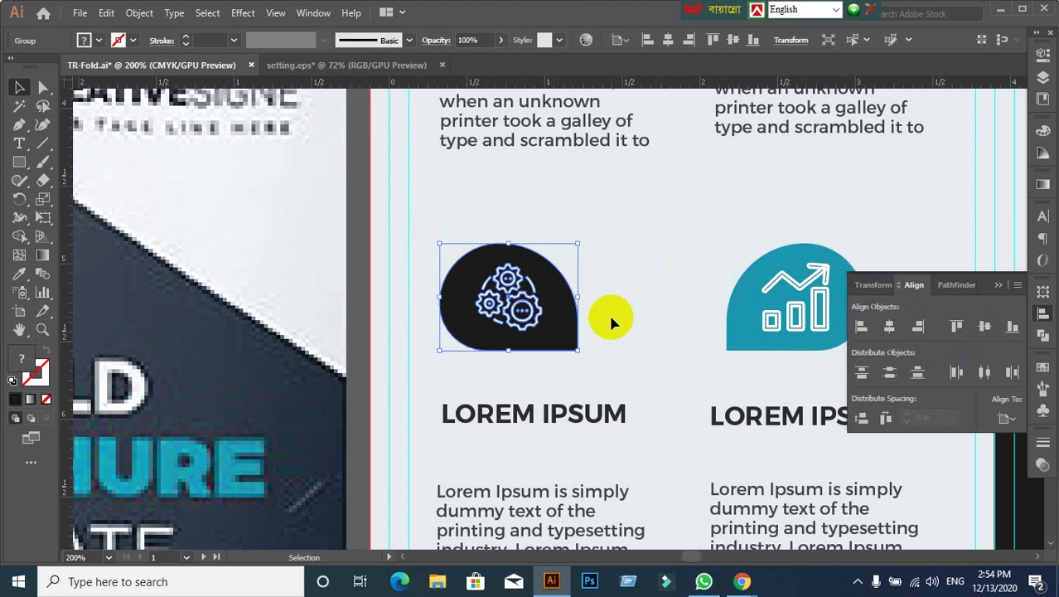
key(ctrl+h)
scroll(614, 321, down, 2)
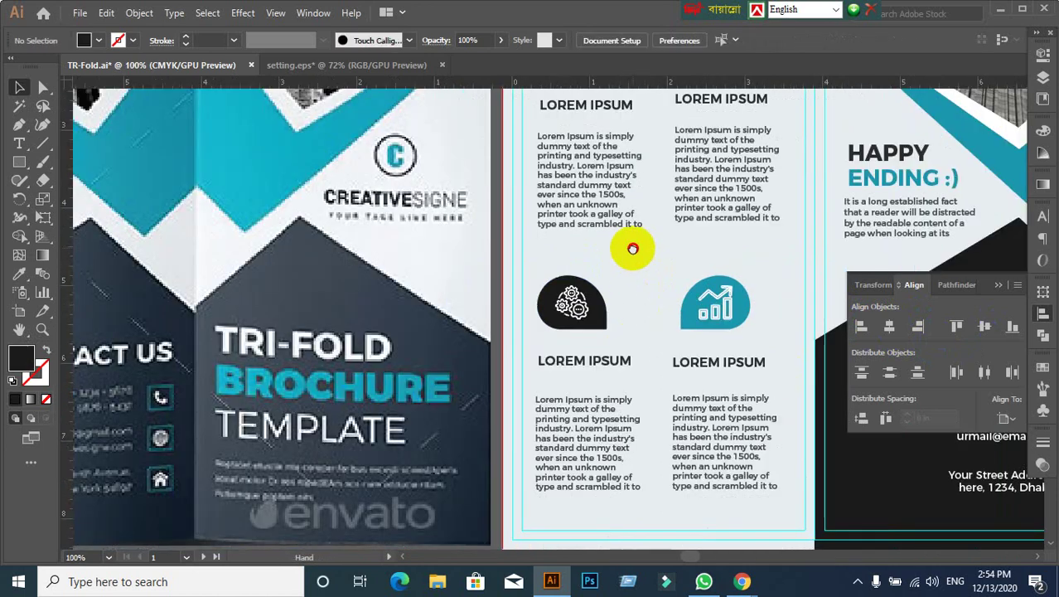
Step: Centre the teal people glyph on its backing shape
drag(631, 248, 620, 401)
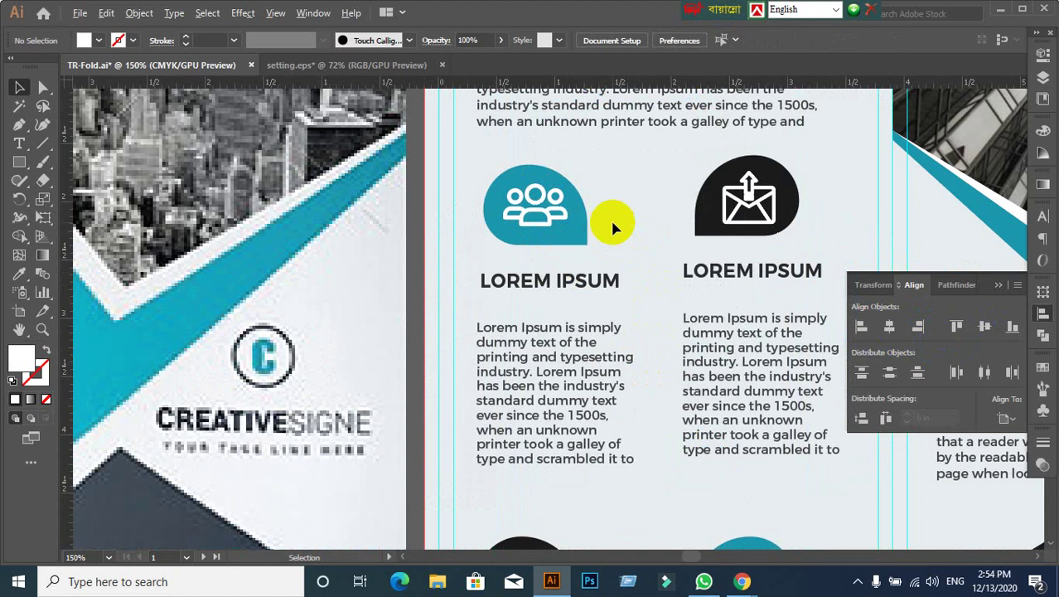
scroll(614, 219, up, 1)
drag(481, 166, 586, 217)
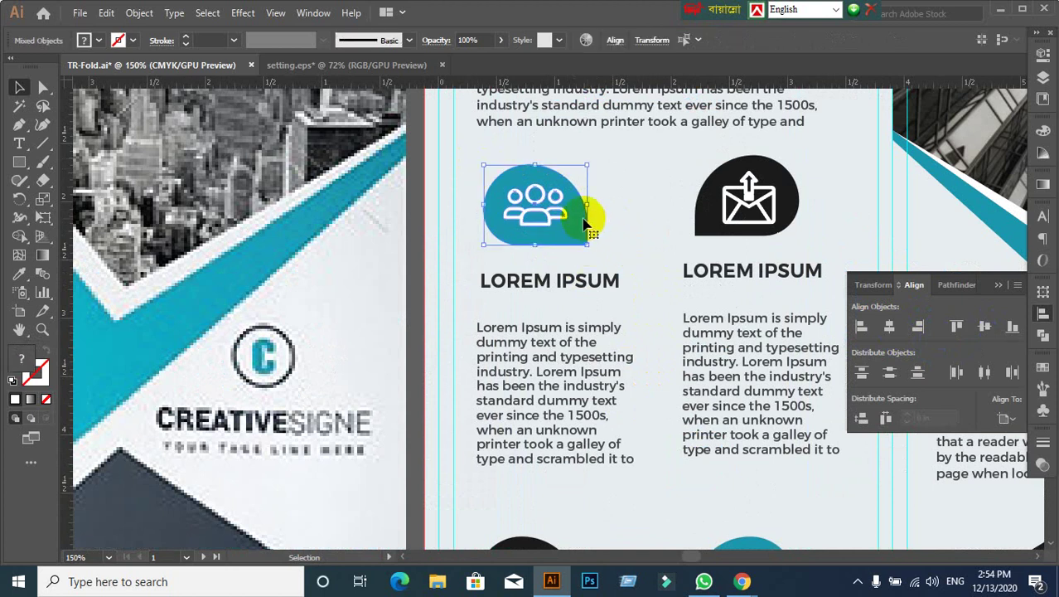
click(917, 372)
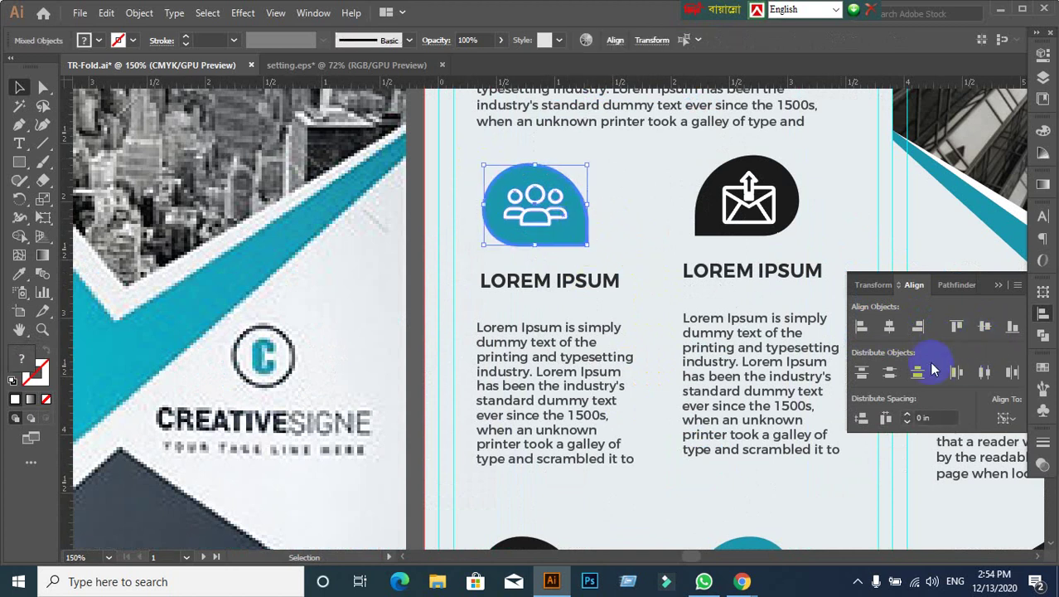
click(631, 220)
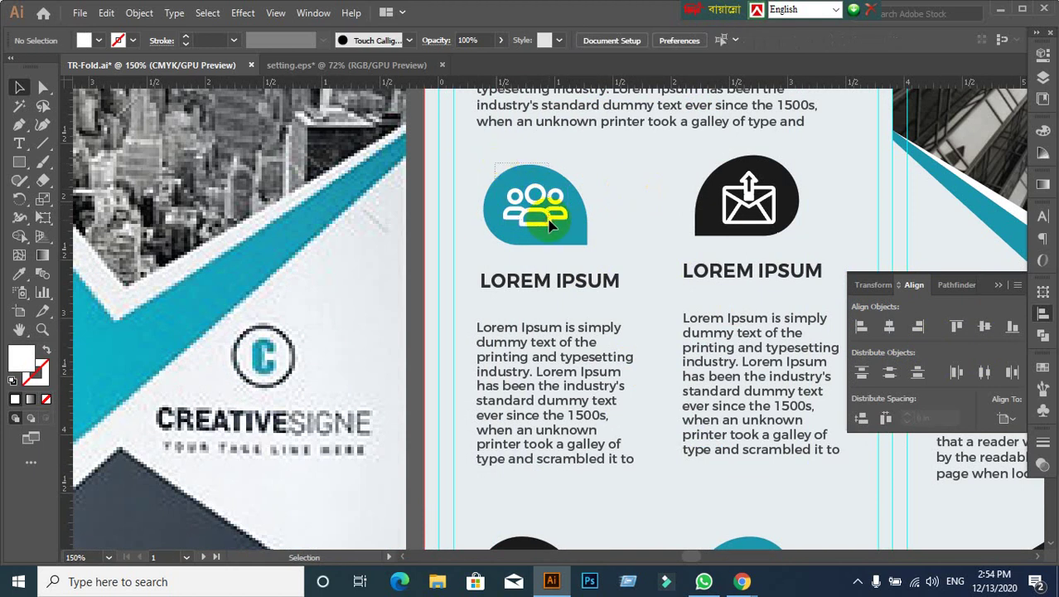
drag(495, 166, 632, 251)
click(631, 227)
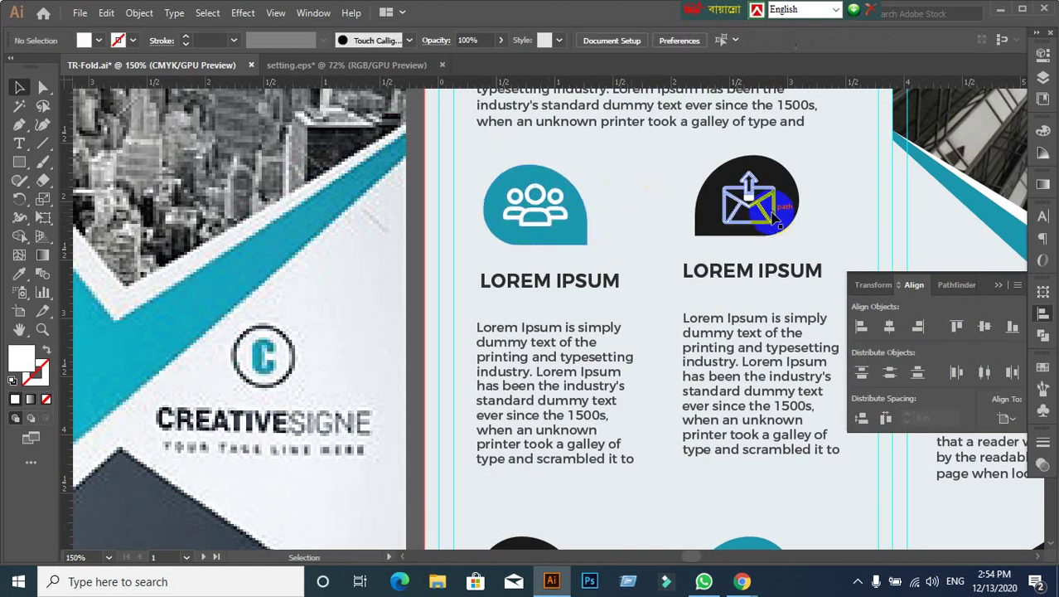
Step: Centre the envelope glyph vertically and horizontally on its dark mail badge
click(693, 176)
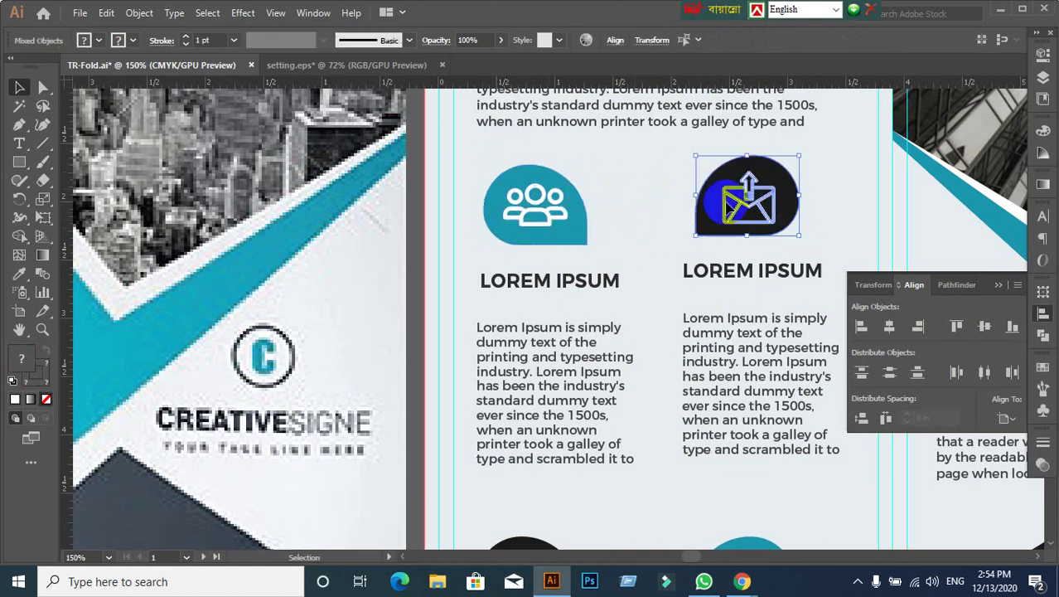
click(986, 327)
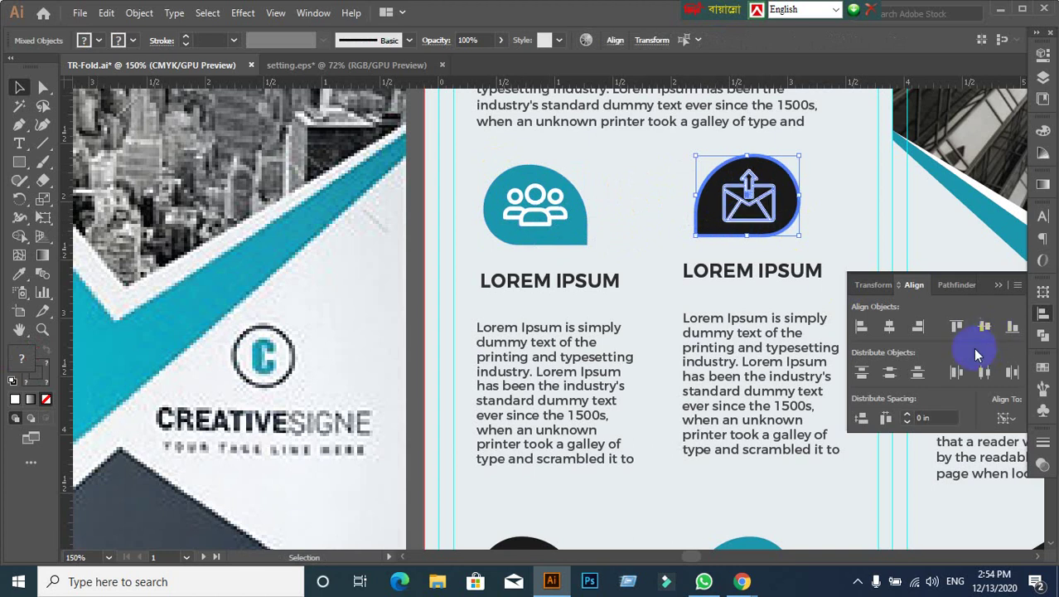
click(893, 329)
click(687, 200)
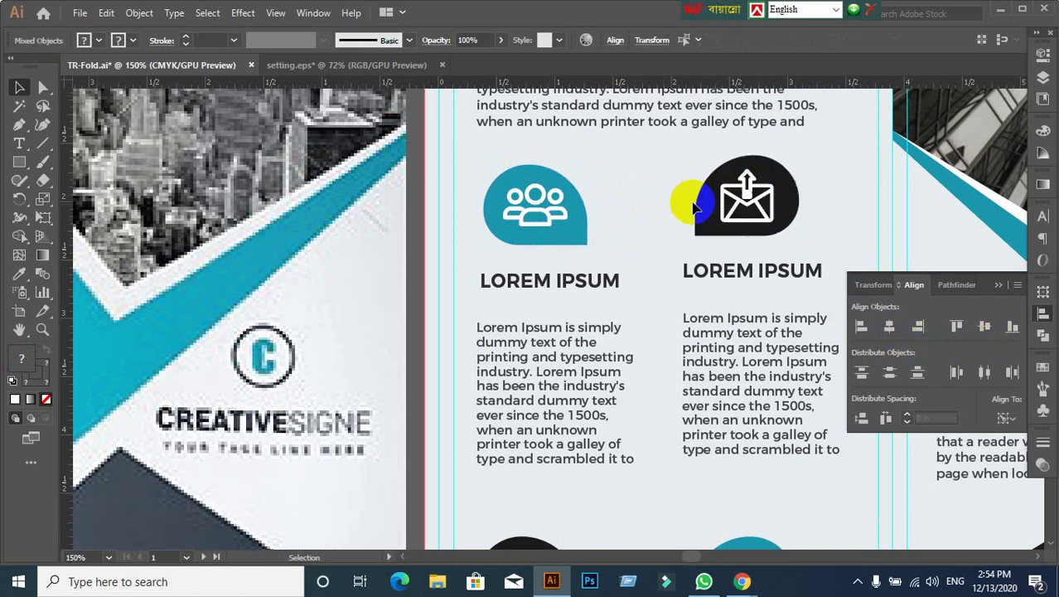
drag(668, 154, 757, 215)
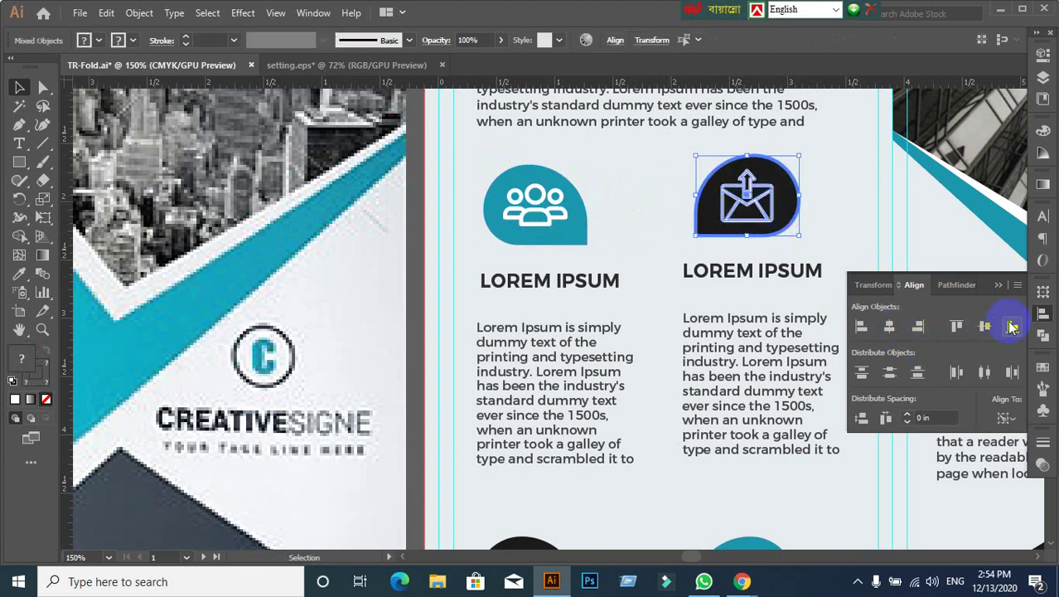
click(986, 327)
click(890, 329)
Step: Select the envelope paths directly, then check the chart and gear icons are centred
click(672, 224)
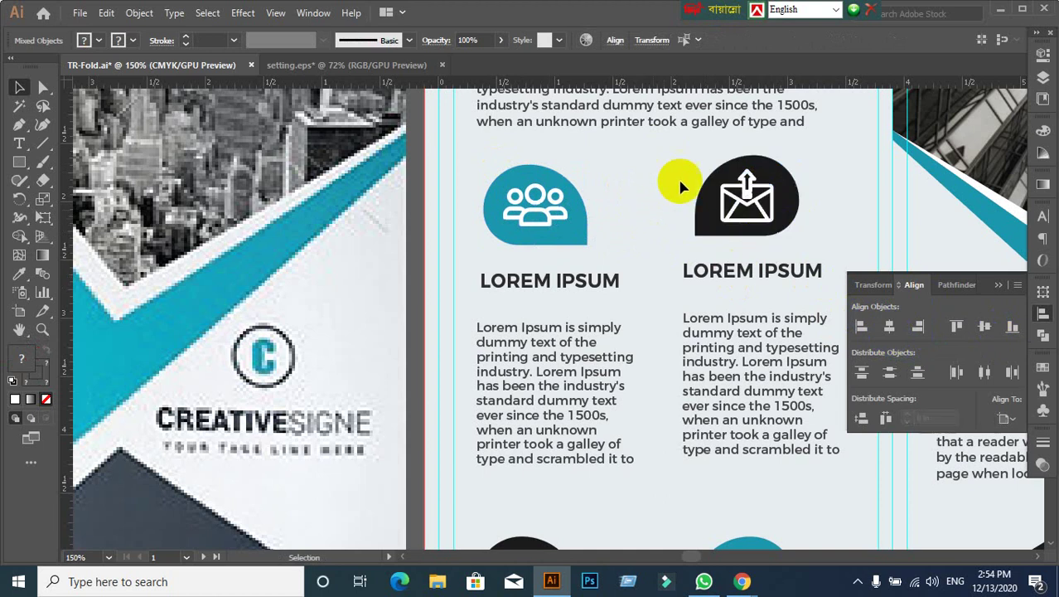
key(a)
drag(678, 166, 800, 237)
key(v)
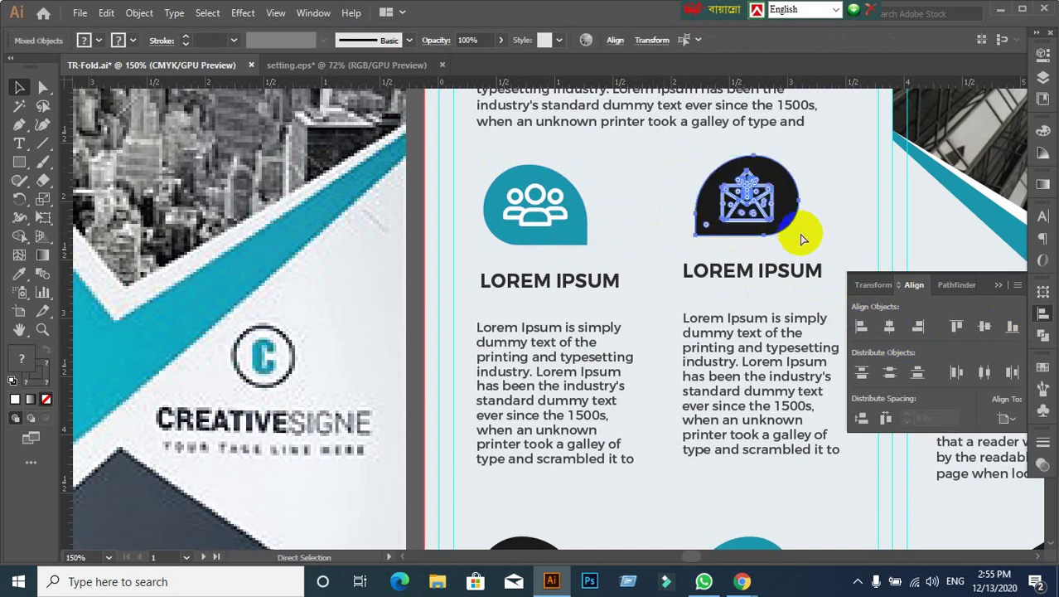
scroll(643, 266, down, 2)
click(667, 406)
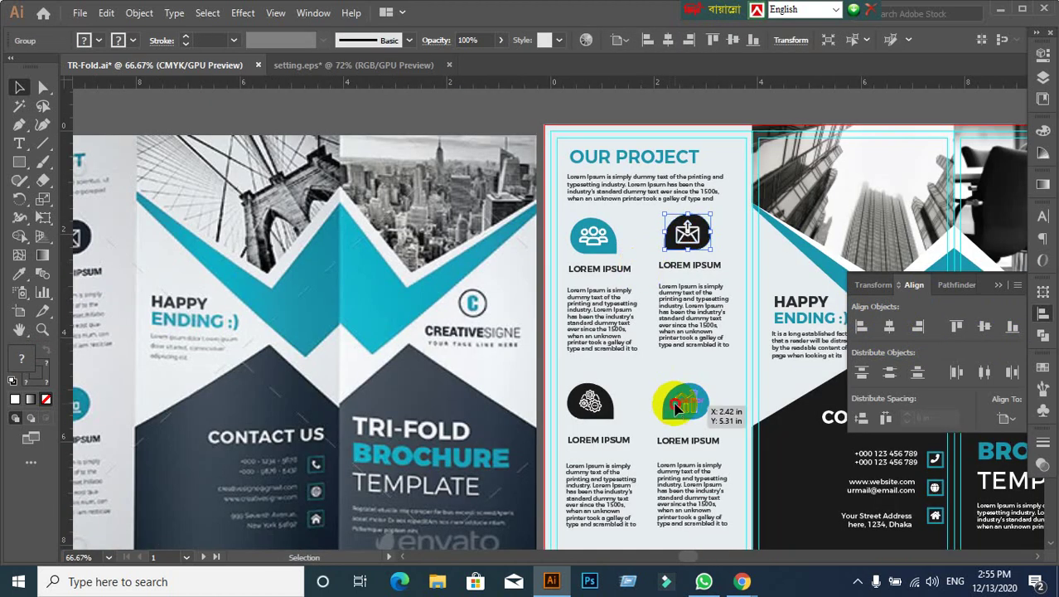
click(584, 402)
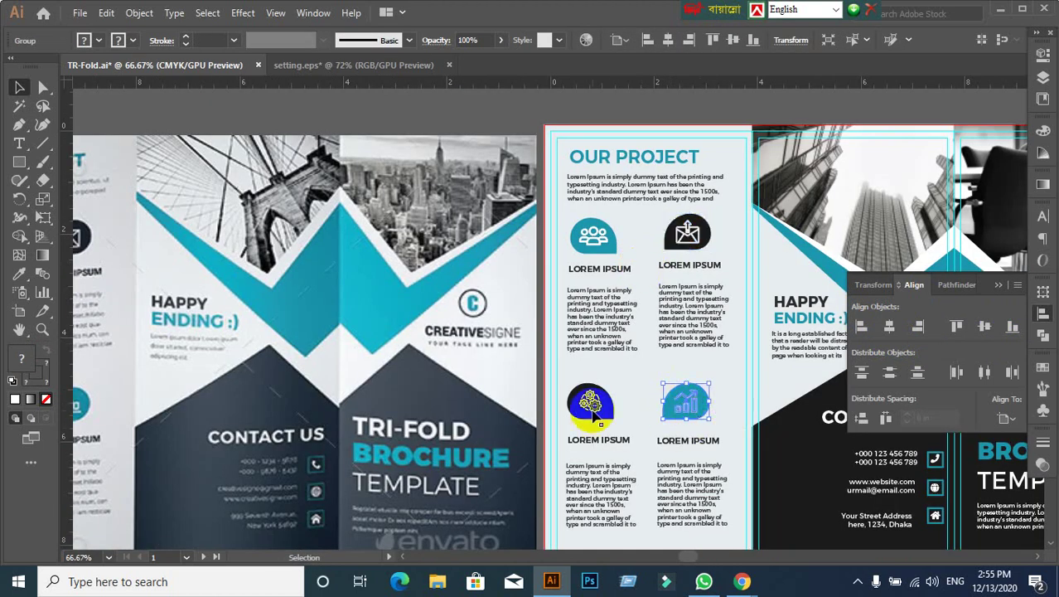
Step: Pan and zoom the canvas to compare the Our Project panel with the reference brochure
click(649, 389)
scroll(619, 302, up, 1)
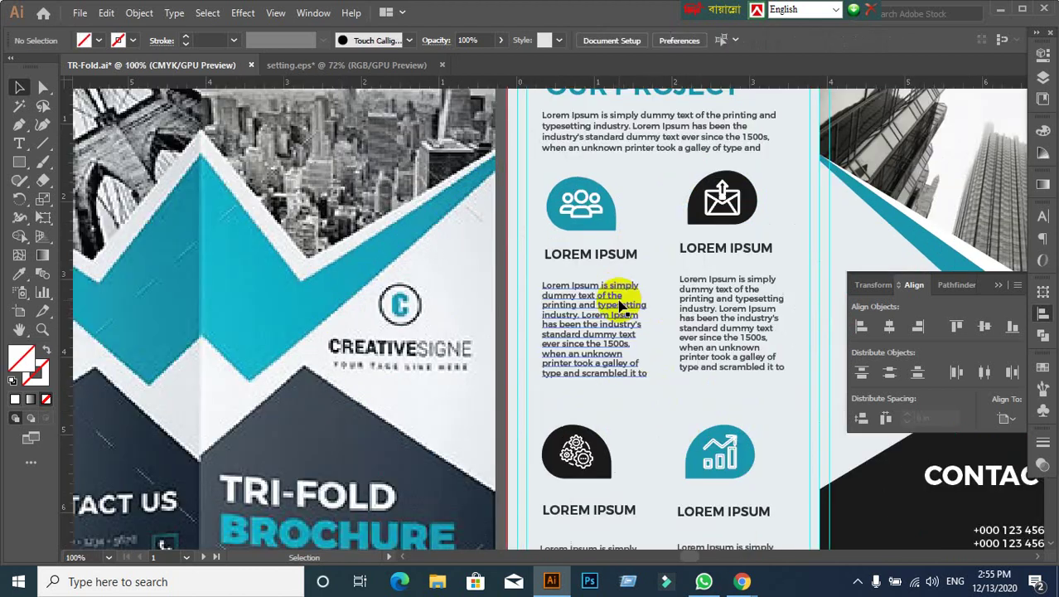
scroll(619, 306, down, 5)
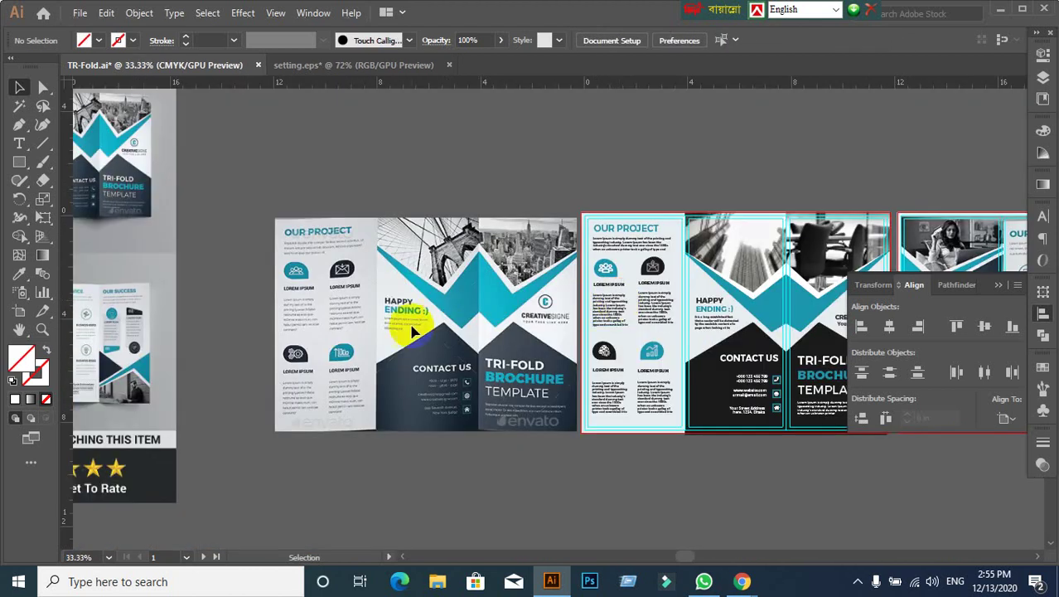
scroll(408, 332, up, 2)
mouse_move(408, 331)
mouse_down()
mouse_move(648, 326)
mouse_move(468, 314)
mouse_up()
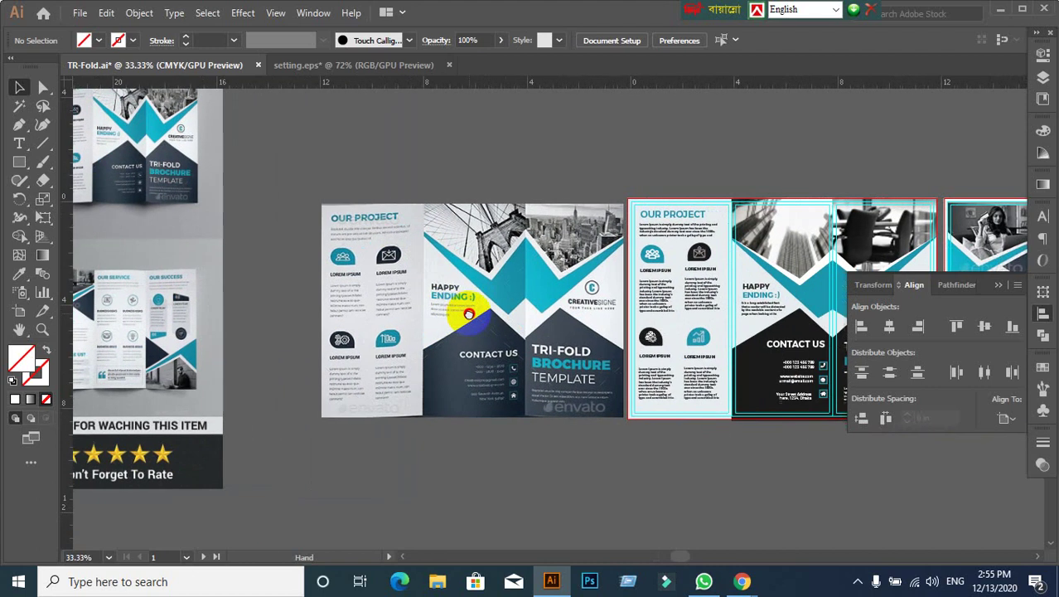
scroll(663, 298, up, 2)
scroll(685, 355, up, 1)
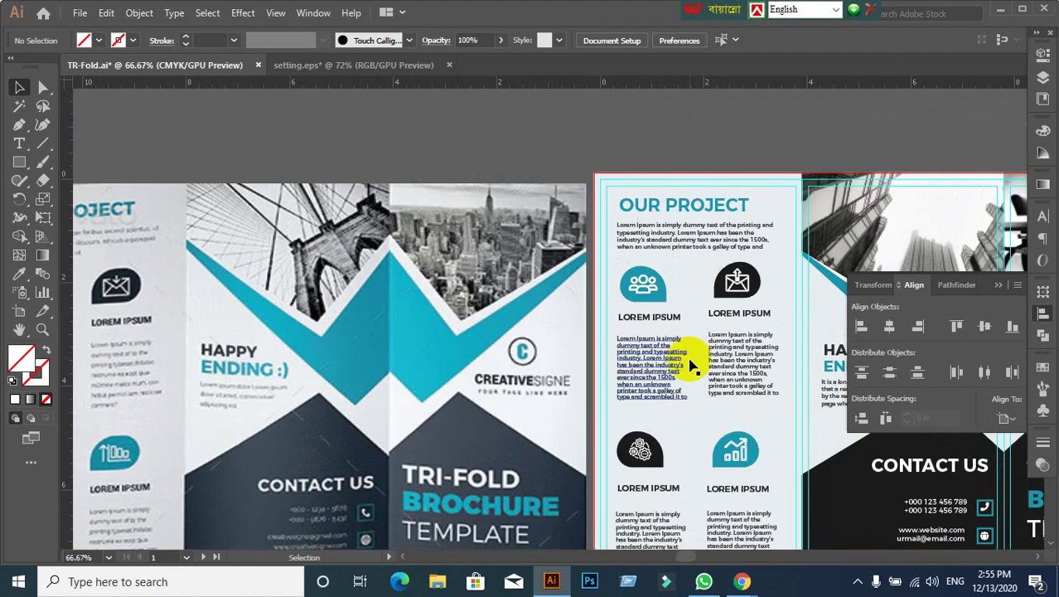
scroll(685, 370, up, 1)
scroll(622, 241, down, 2)
scroll(580, 290, down, 1)
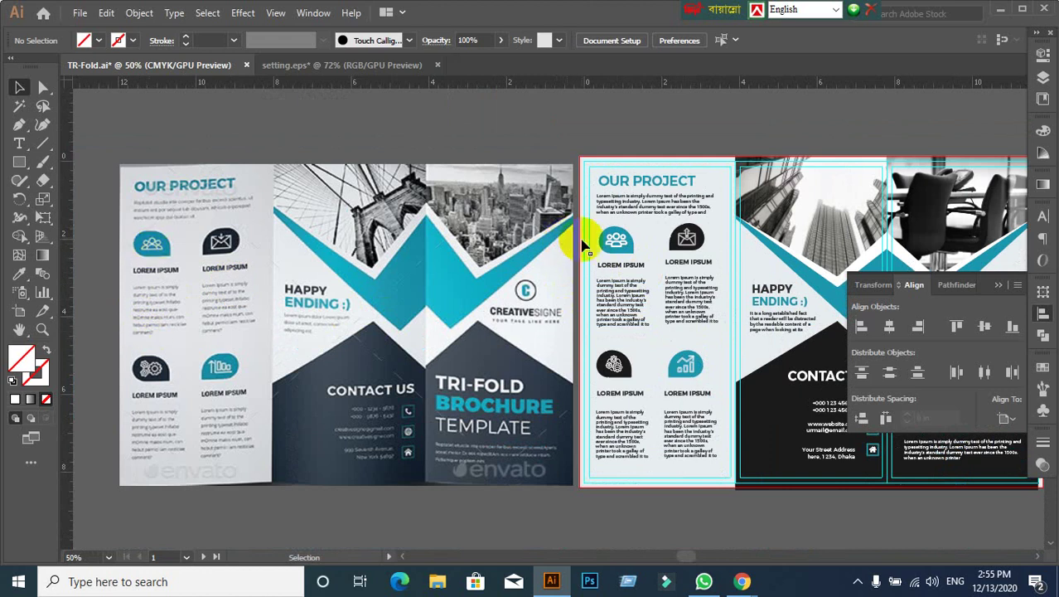
Step: Left-align the people icon, LOREM IPSUM heading and body paragraph using a changed Align To reference
click(624, 253)
click(634, 270)
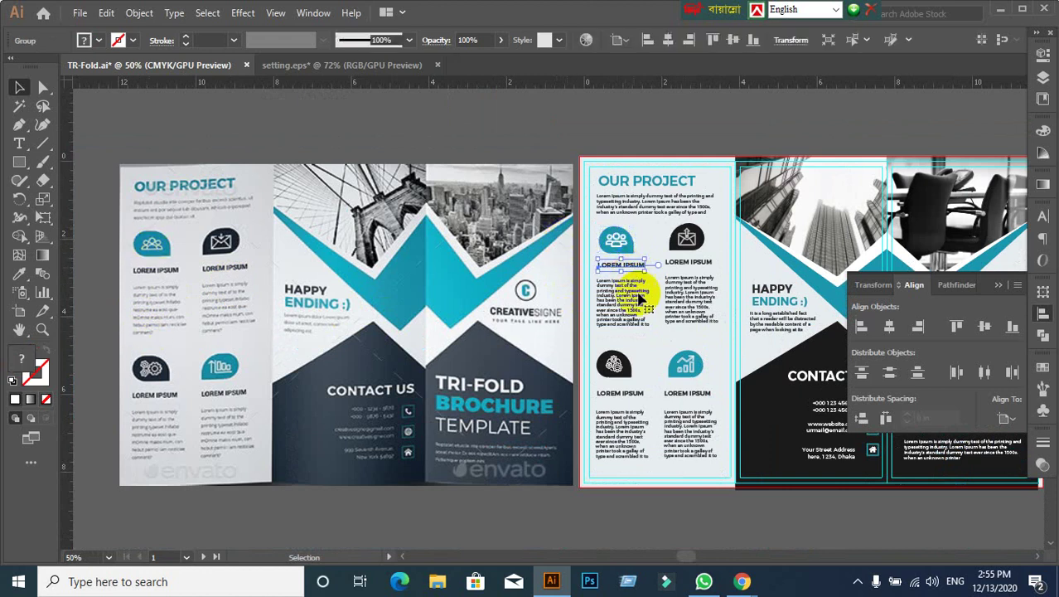
click(639, 299)
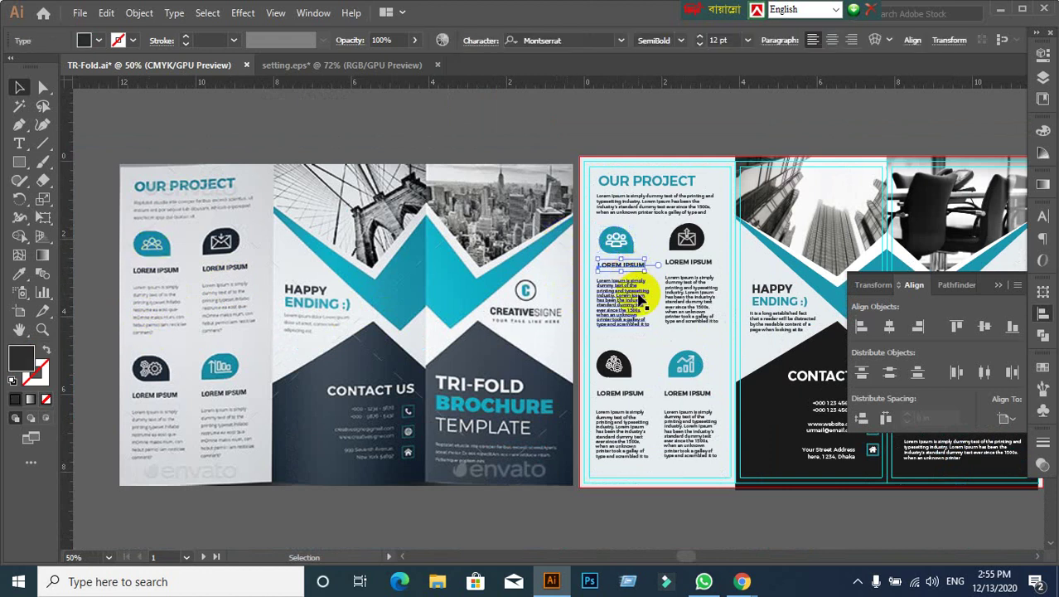
click(638, 297)
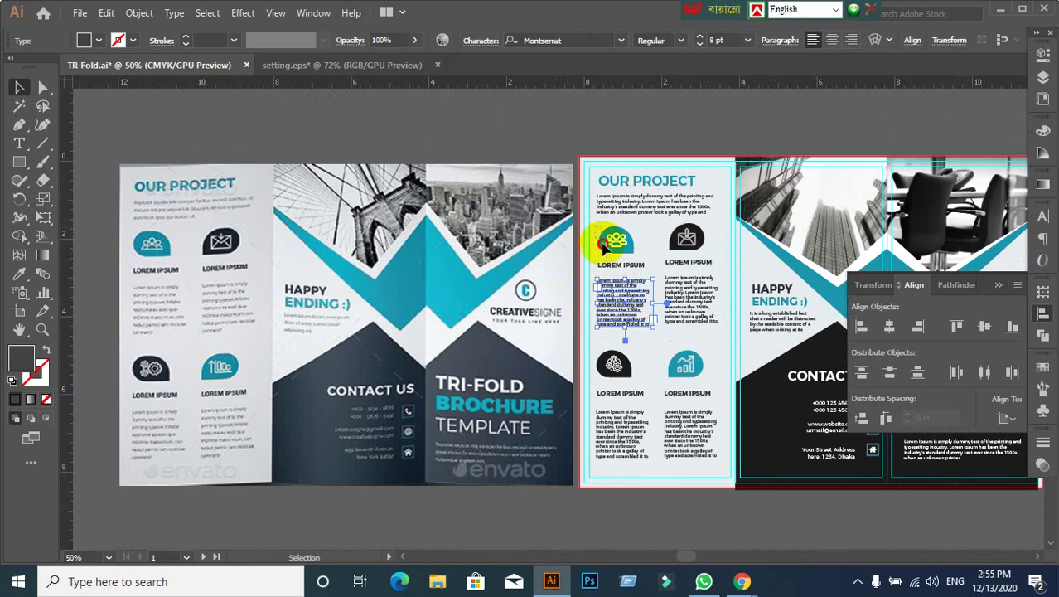
drag(603, 239, 622, 338)
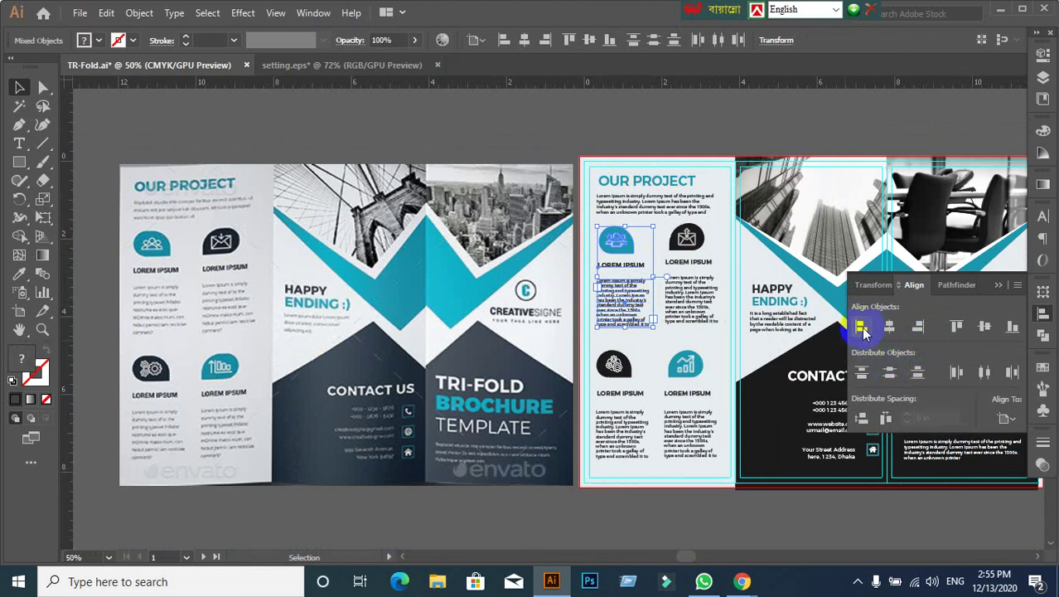
click(861, 328)
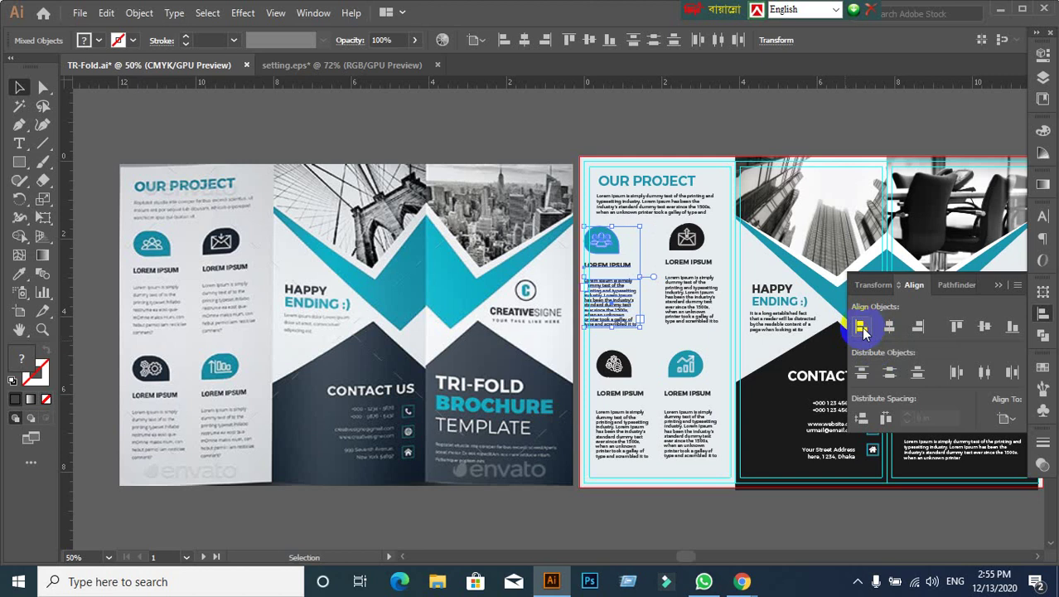
key(ctrl+z)
click(1005, 418)
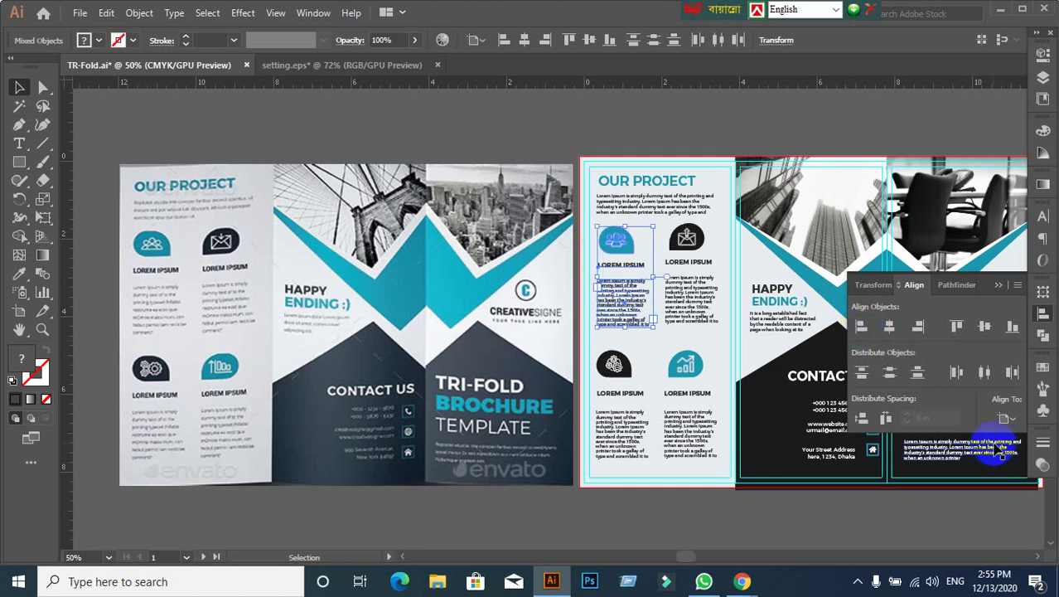
click(984, 445)
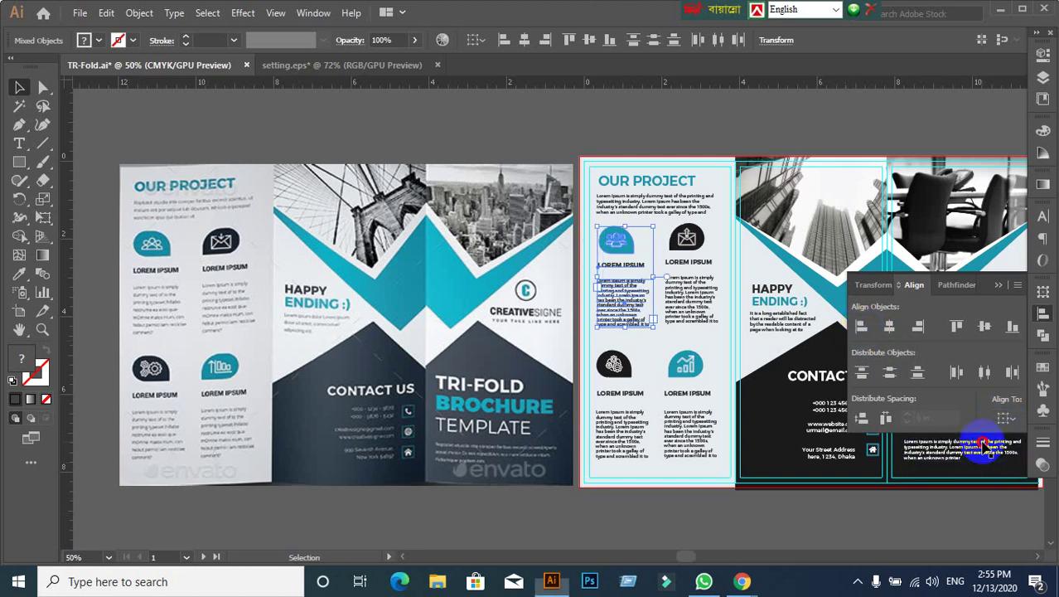
click(861, 328)
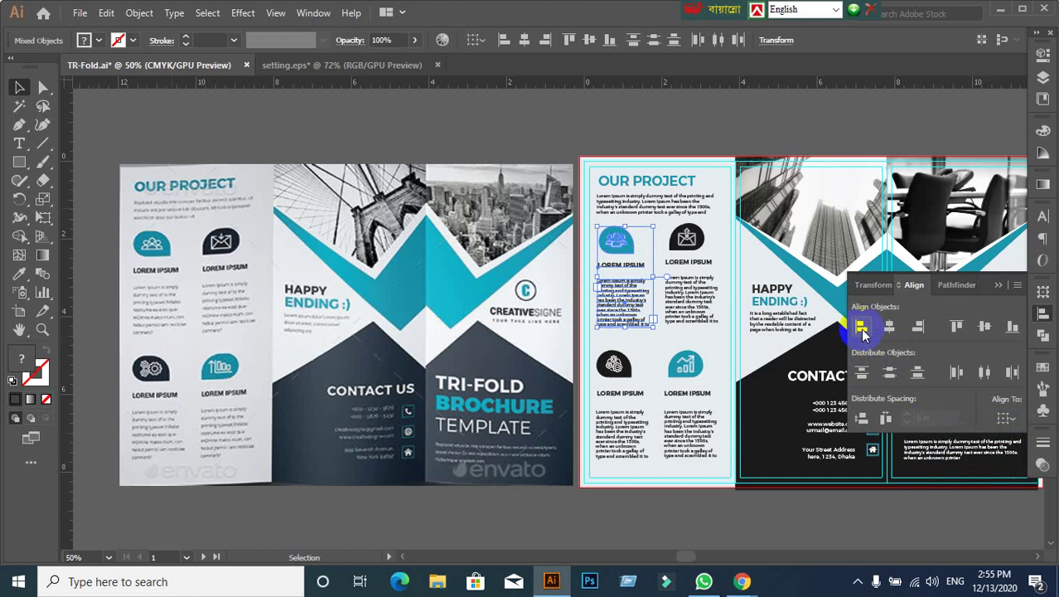
click(692, 523)
scroll(662, 273, up, 1)
Step: Align the people and envelope icons level along their centres
click(597, 231)
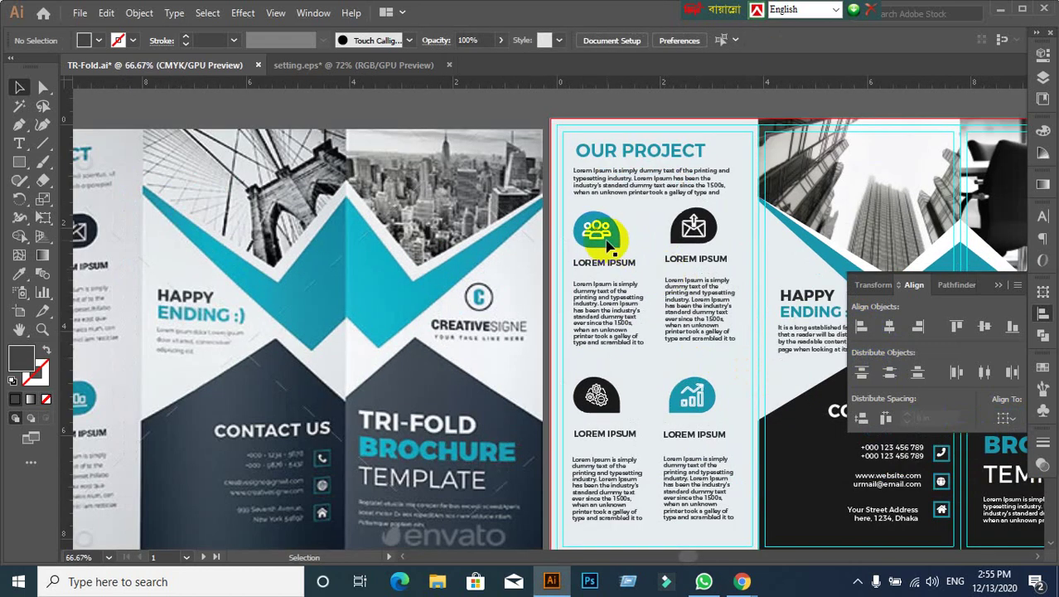
shift+click(687, 257)
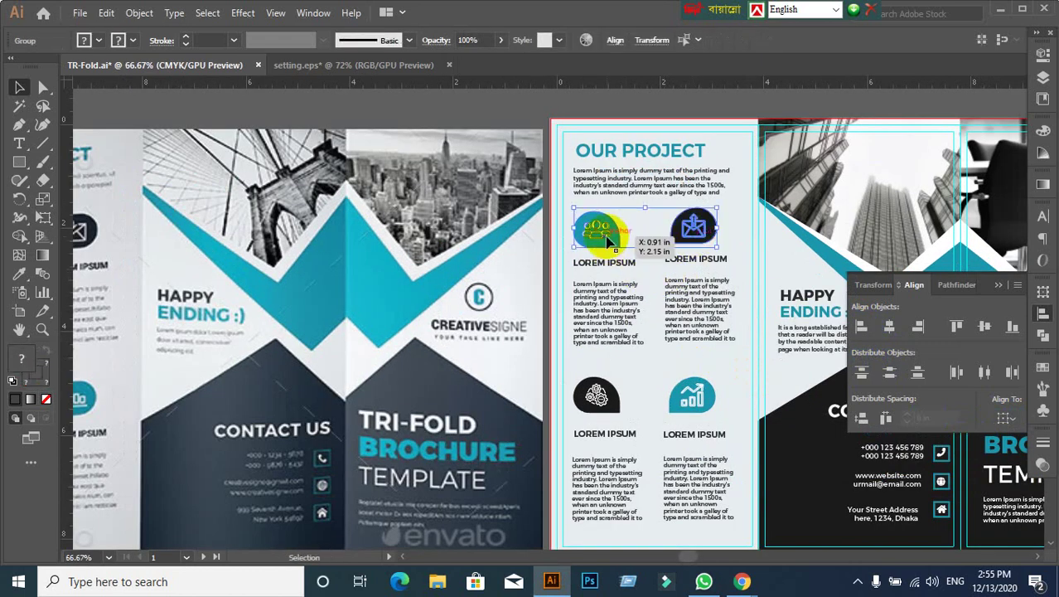
drag(603, 232, 641, 266)
click(956, 326)
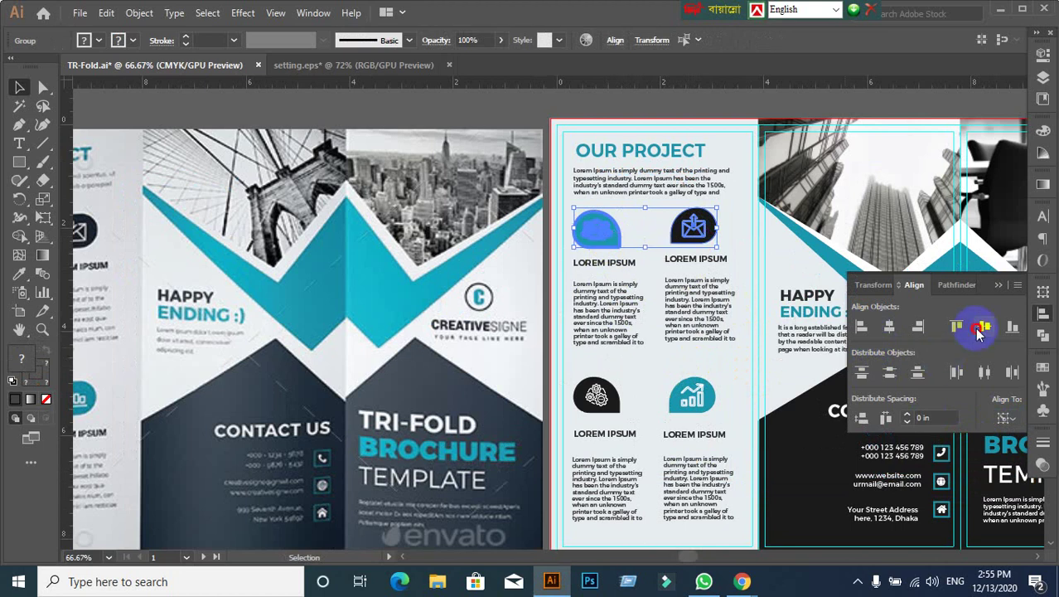
click(980, 327)
click(727, 271)
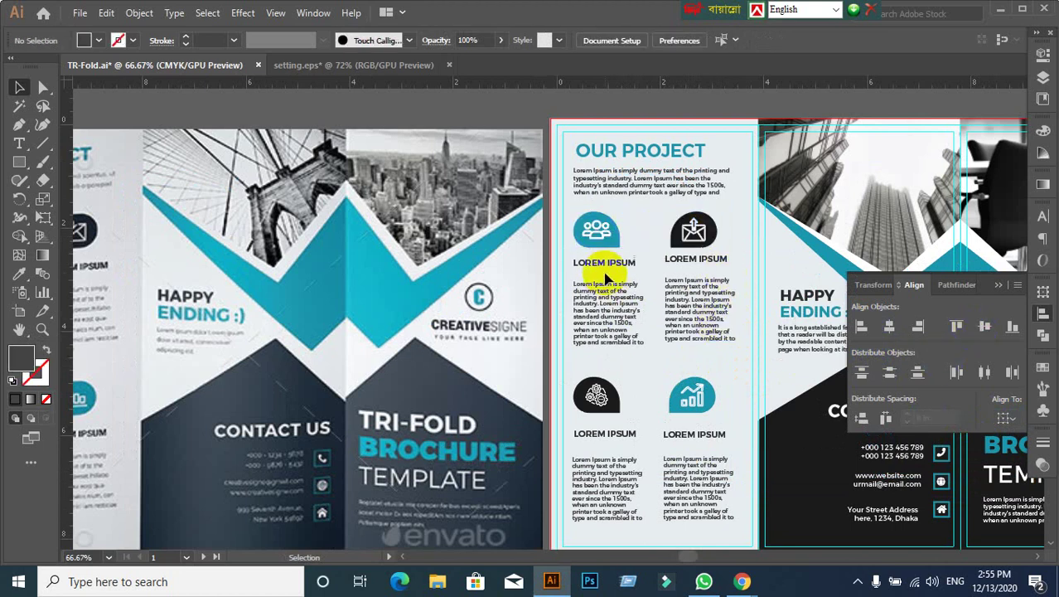
Step: Level the two LOREM IPSUM headings and the two body paragraphs, using the left ones as key
click(605, 270)
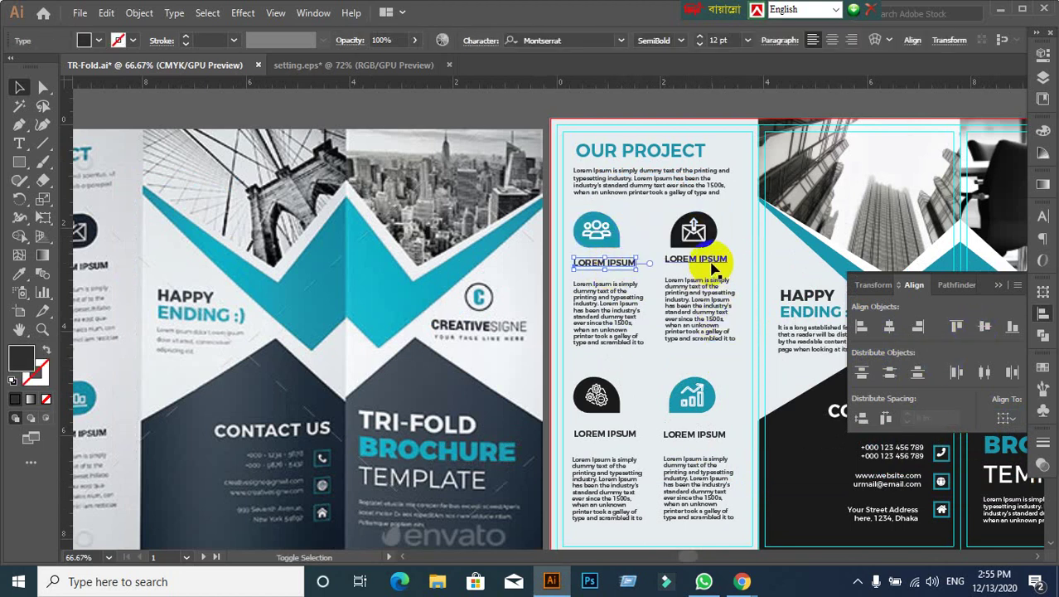
shift+click(706, 262)
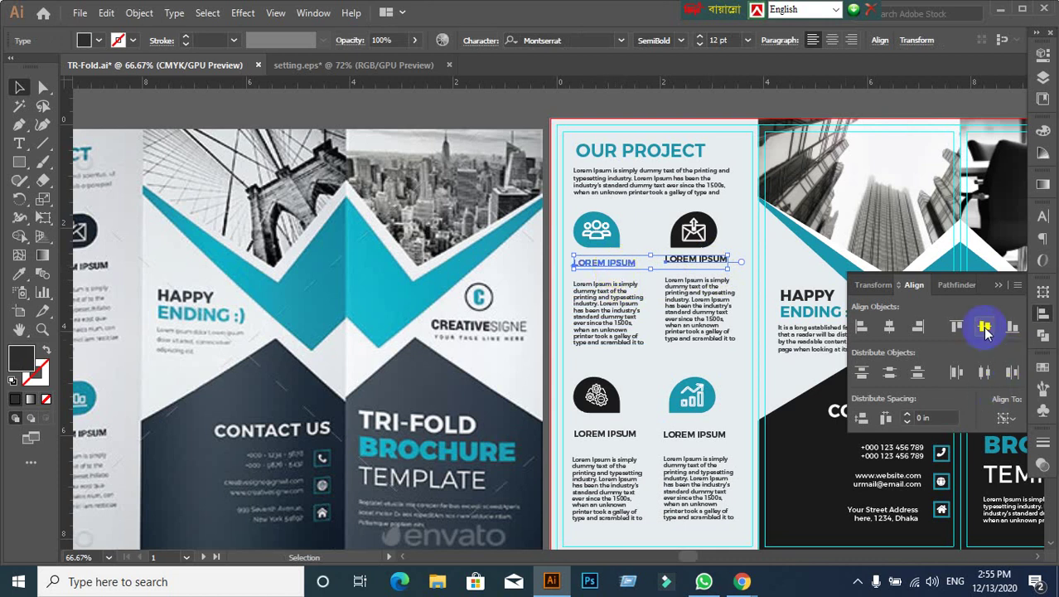
click(984, 325)
click(618, 333)
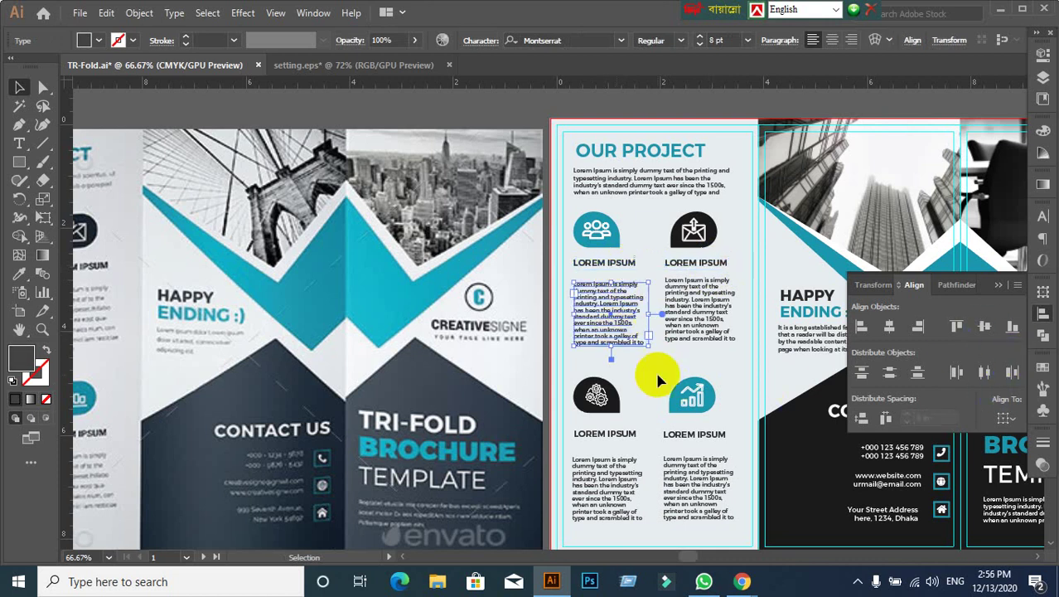
shift+click(701, 326)
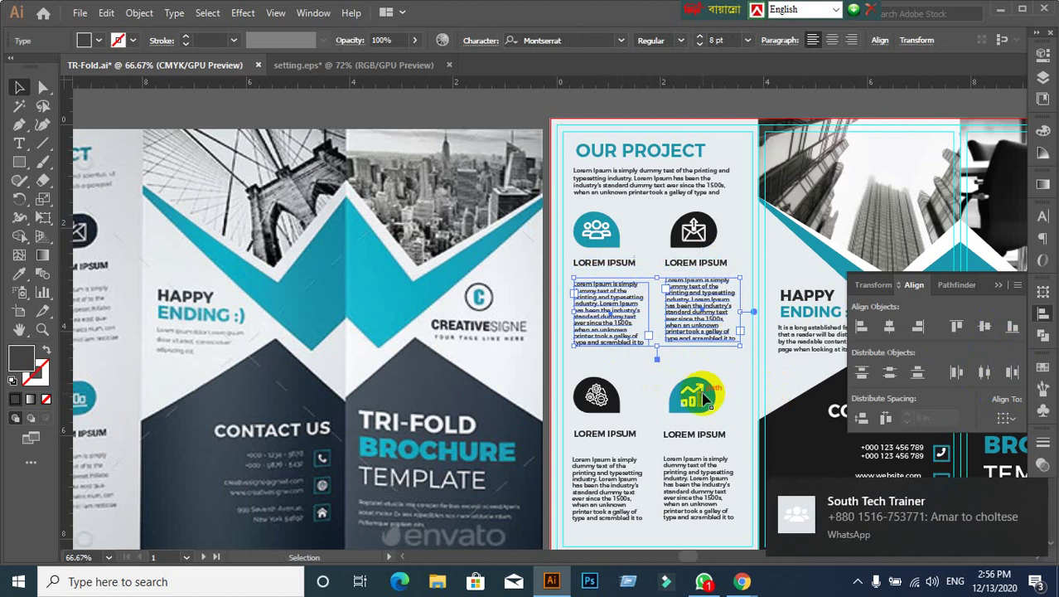
click(619, 315)
click(997, 337)
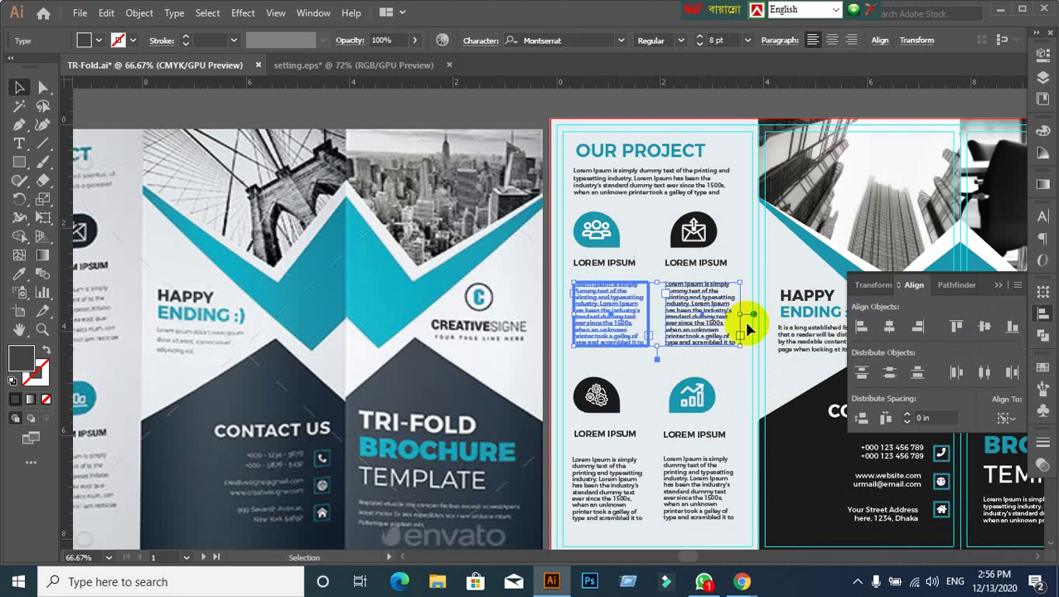
click(740, 375)
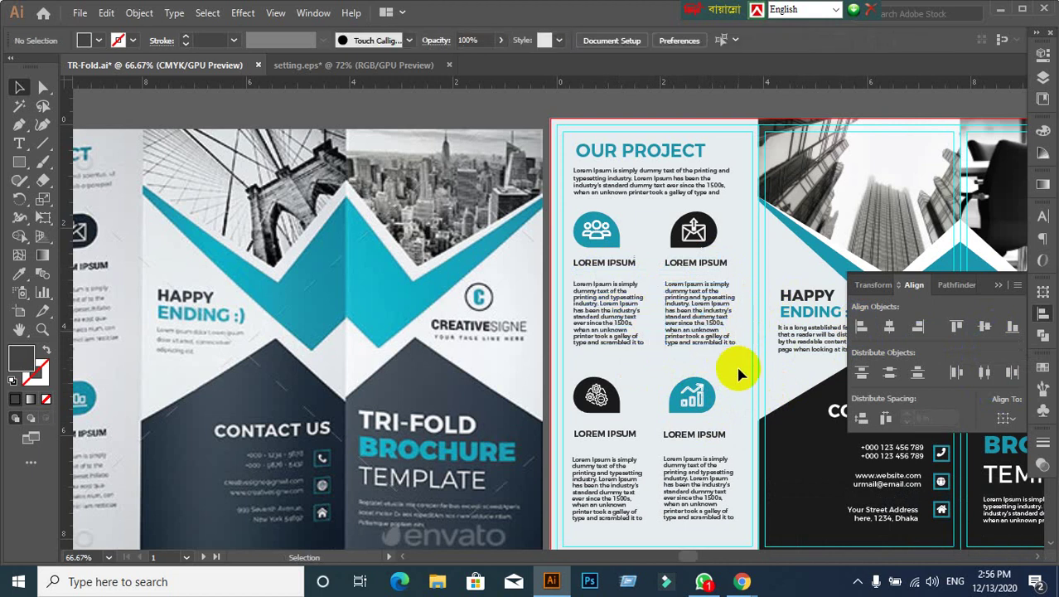
Step: Left-align the envelope icon with its heading and paragraph
click(680, 224)
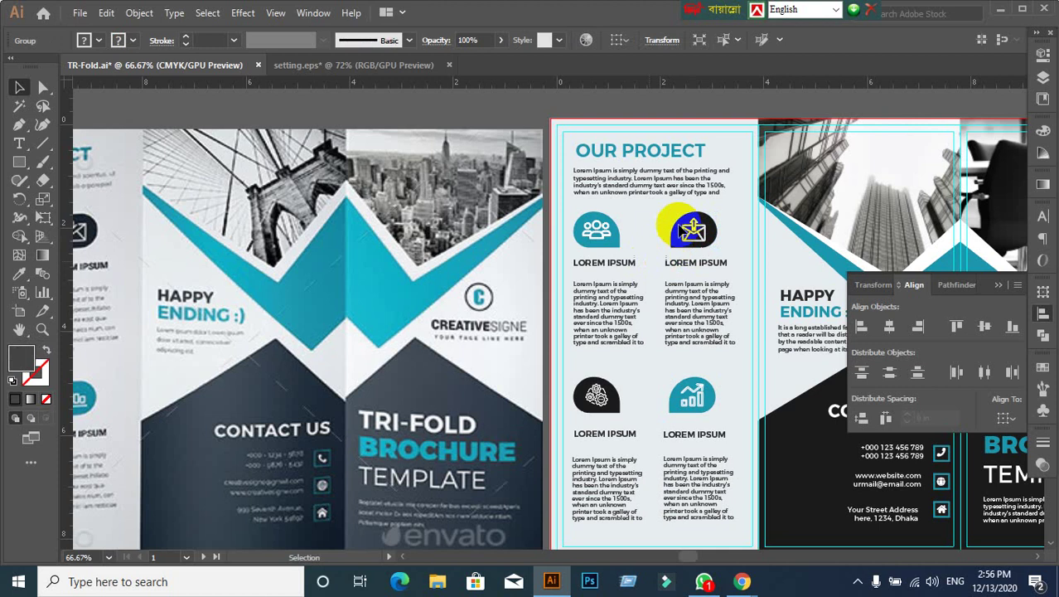
drag(686, 229, 721, 366)
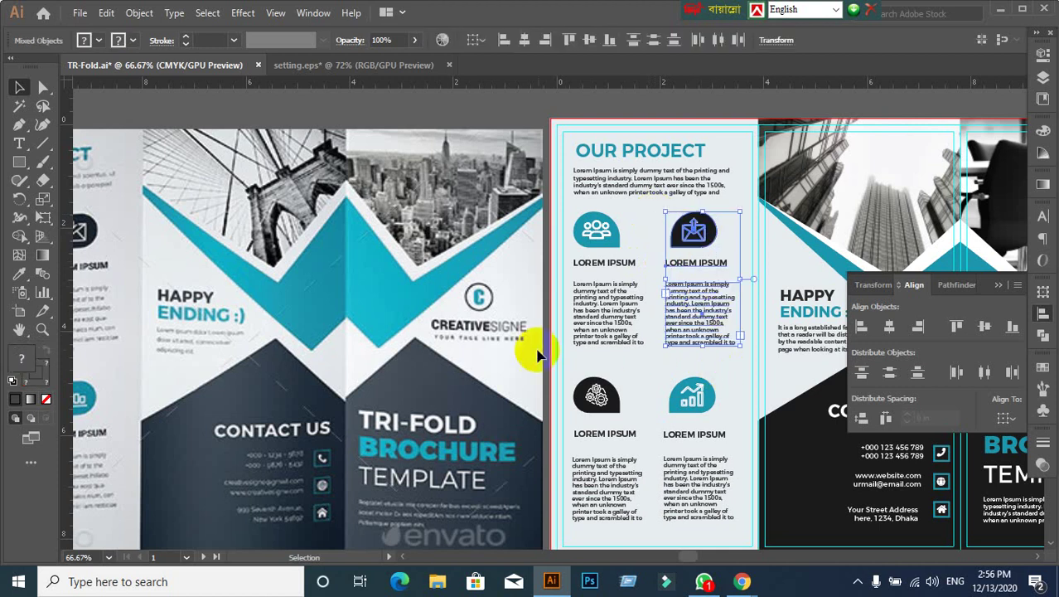
mouse_move(378, 350)
mouse_down()
mouse_move(626, 367)
mouse_move(485, 343)
mouse_up()
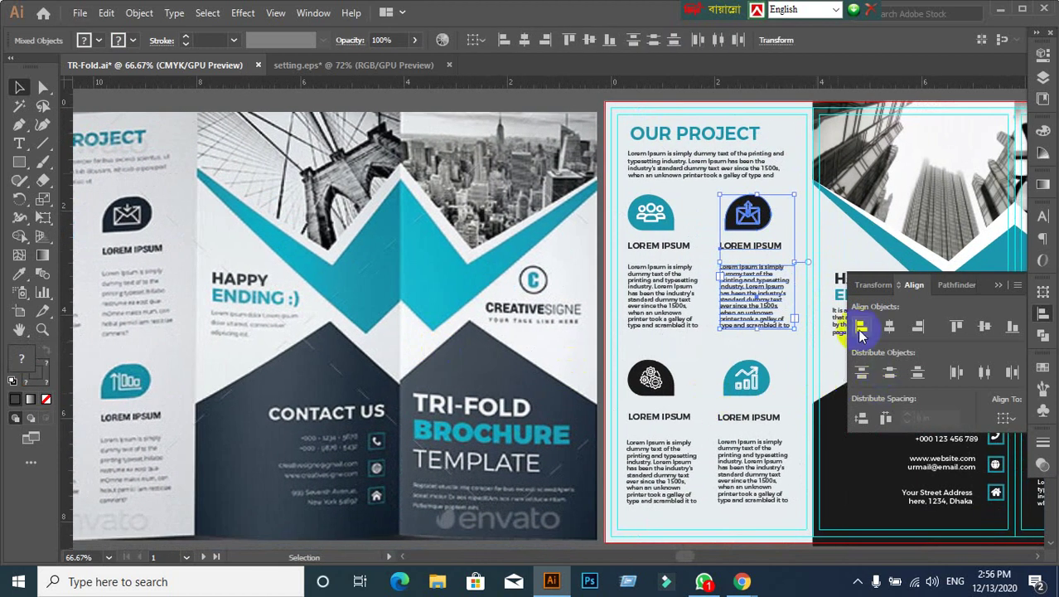
click(860, 328)
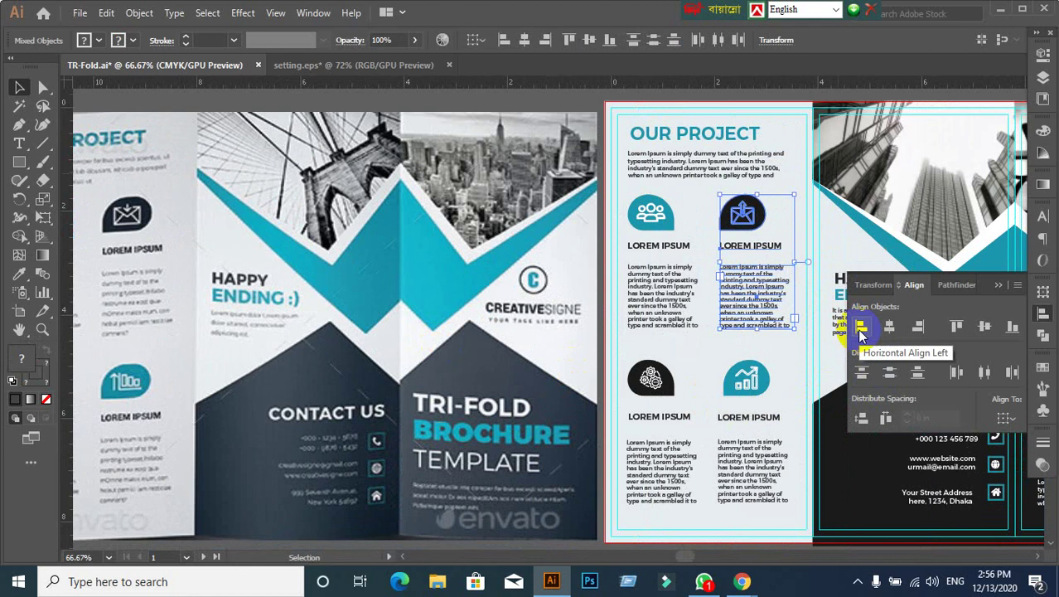
click(783, 360)
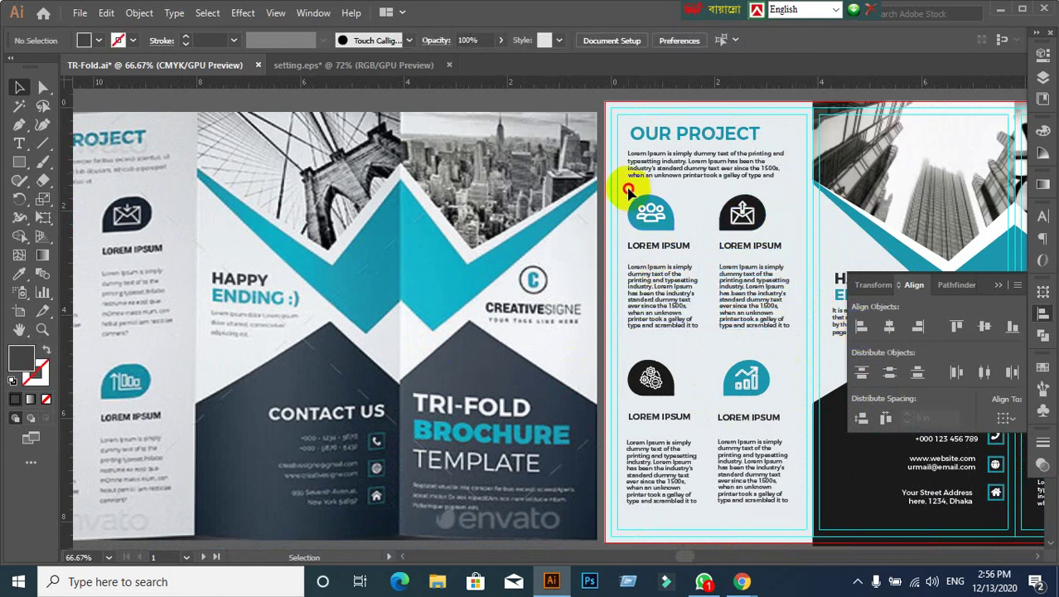
Step: Reselect each column's icon, heading and text groups to check the alignment
drag(628, 189, 686, 338)
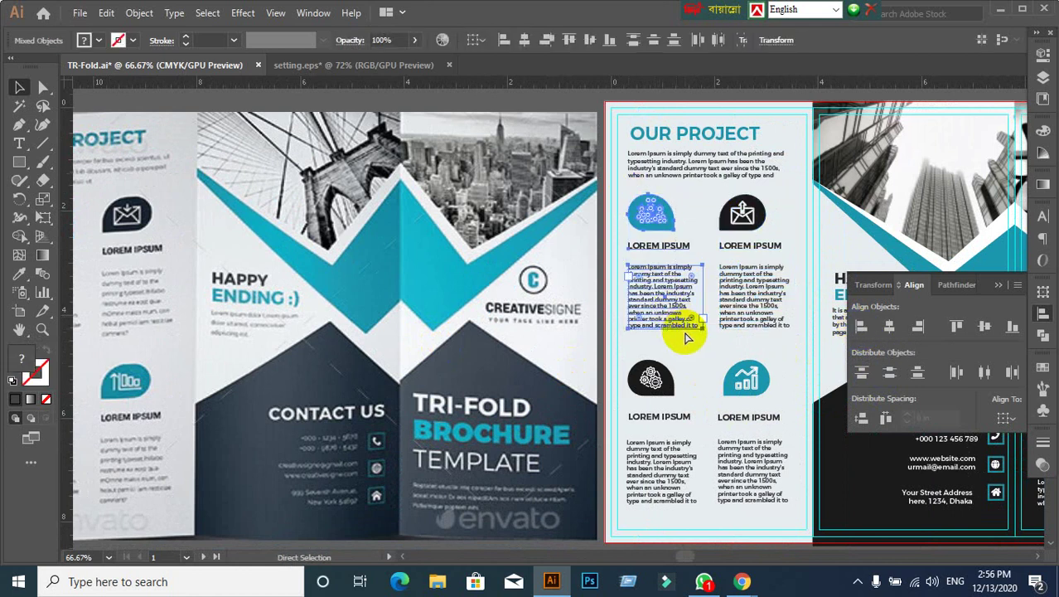
click(686, 338)
drag(714, 189, 769, 340)
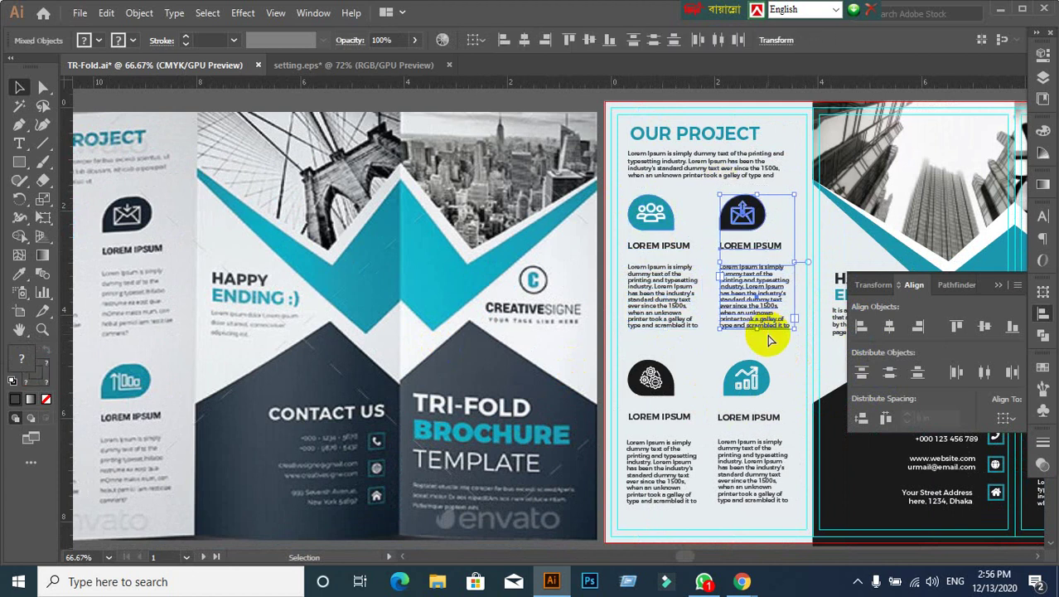
click(794, 358)
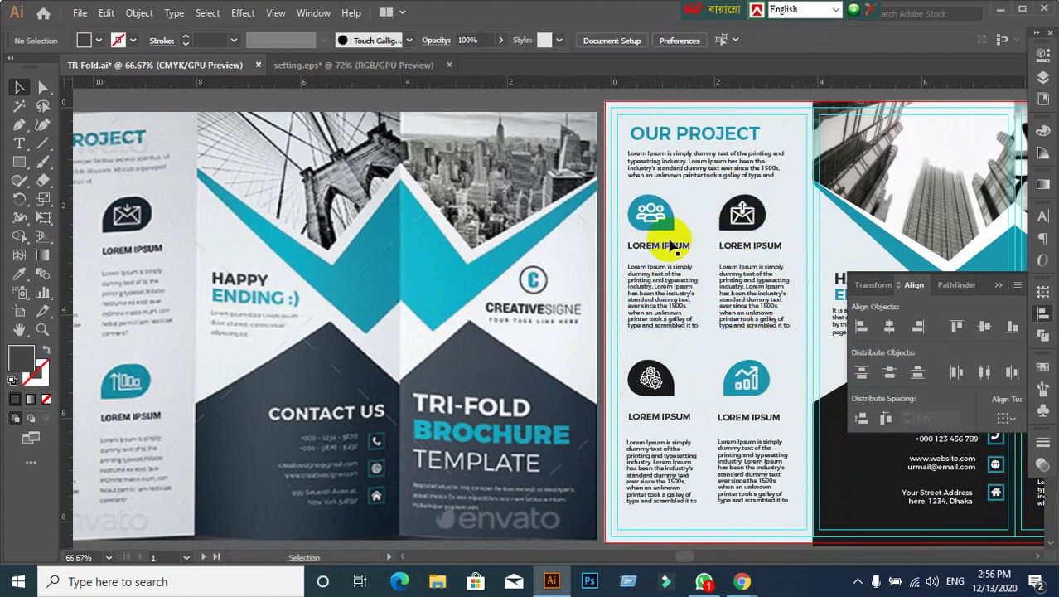
click(650, 372)
drag(628, 188, 744, 329)
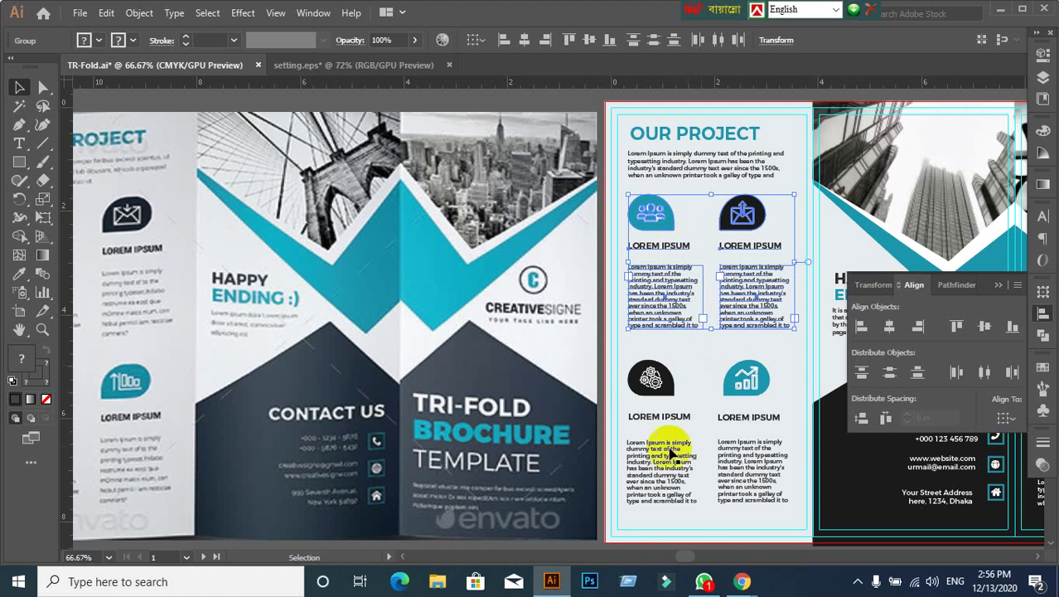
Step: Zoom out and try copying the top icon-and-text groups downward, abandoning that copy
scroll(644, 447, down, 1)
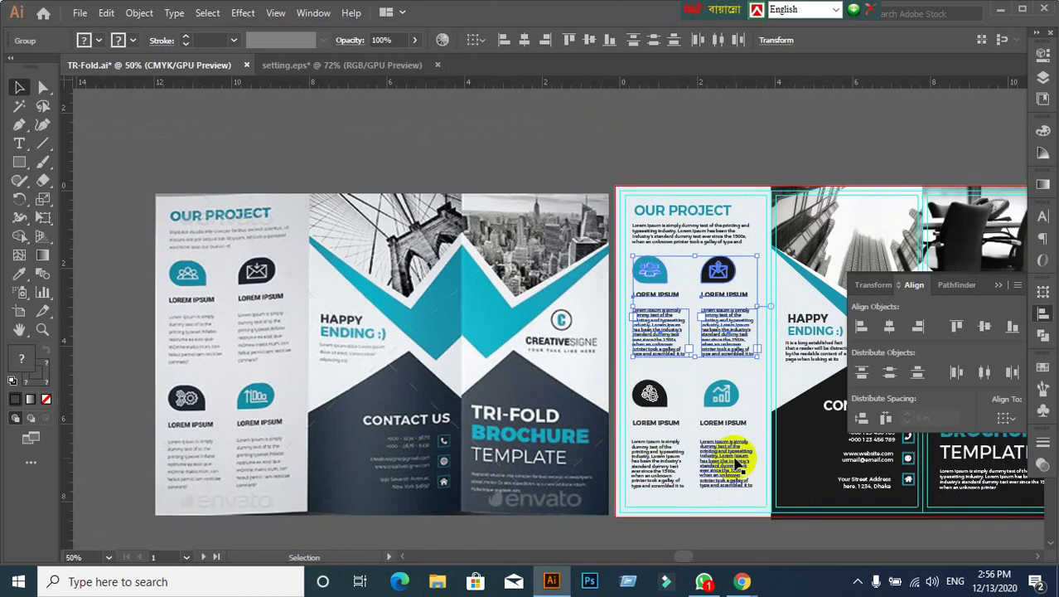
drag(733, 462, 591, 319)
click(594, 437)
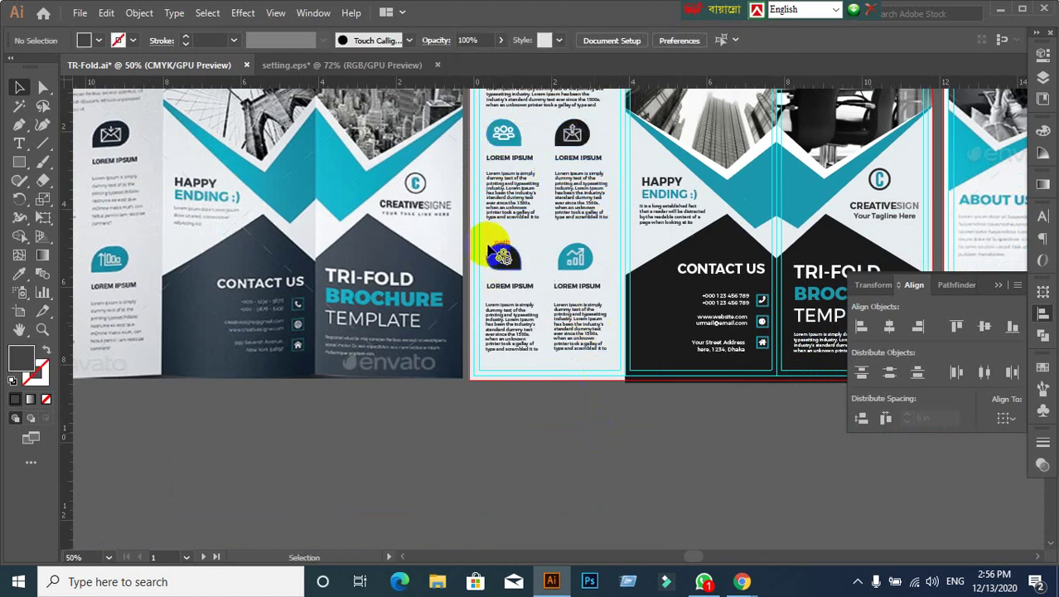
mouse_move(504, 130)
mouse_down()
mouse_move(570, 164)
mouse_move(506, 131)
mouse_up()
shift+click(584, 178)
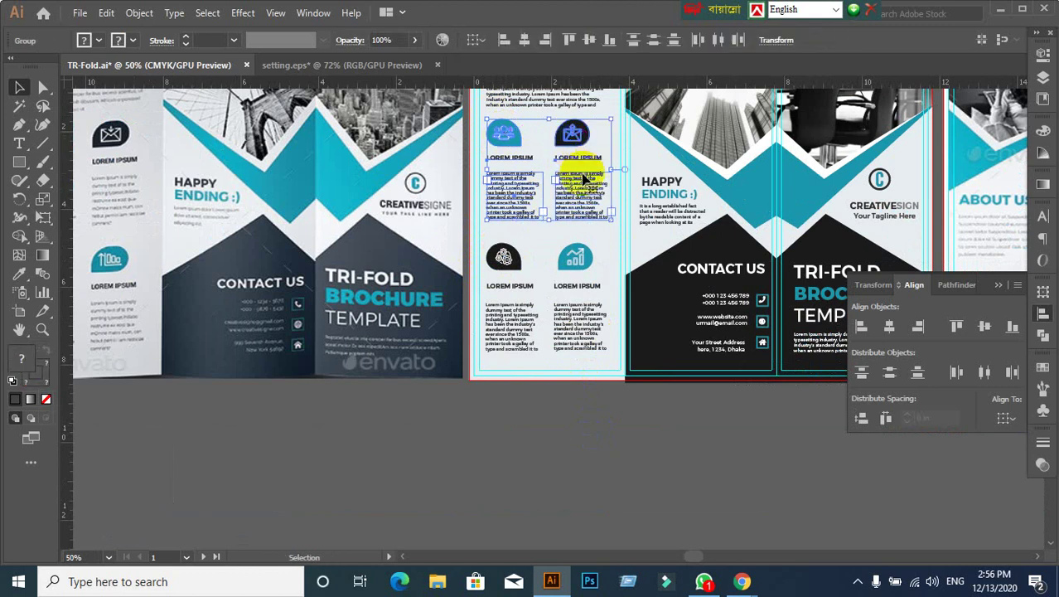
drag(578, 195, 571, 303)
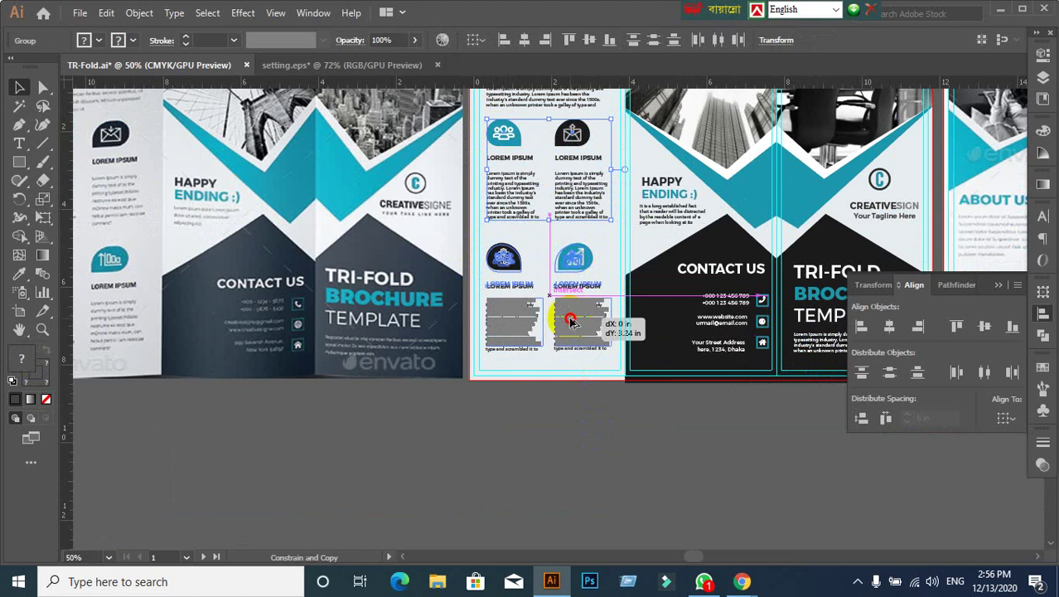
drag(570, 303, 639, 458)
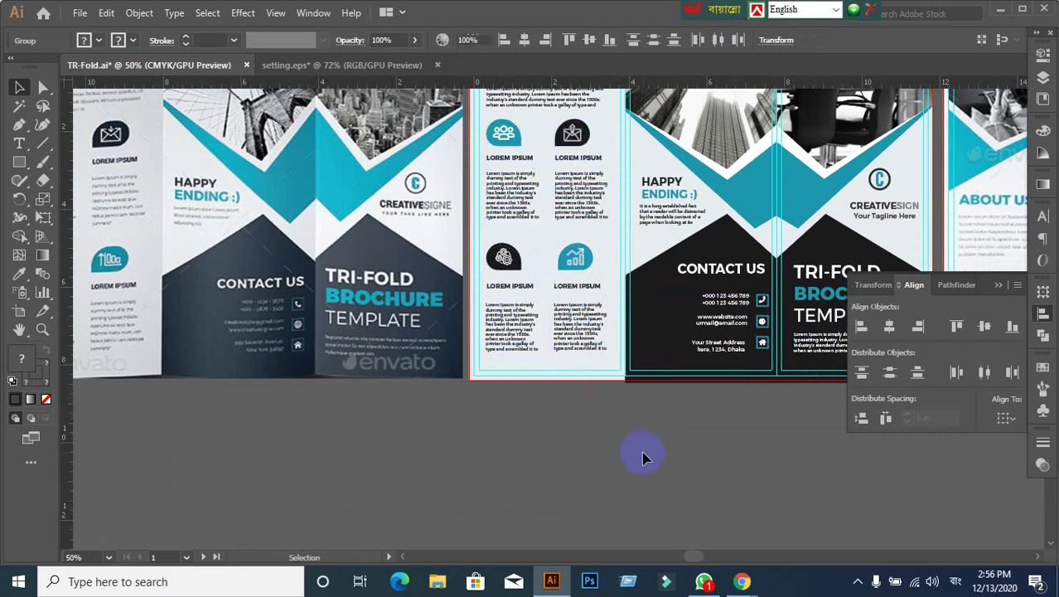
click(641, 456)
drag(479, 123, 596, 223)
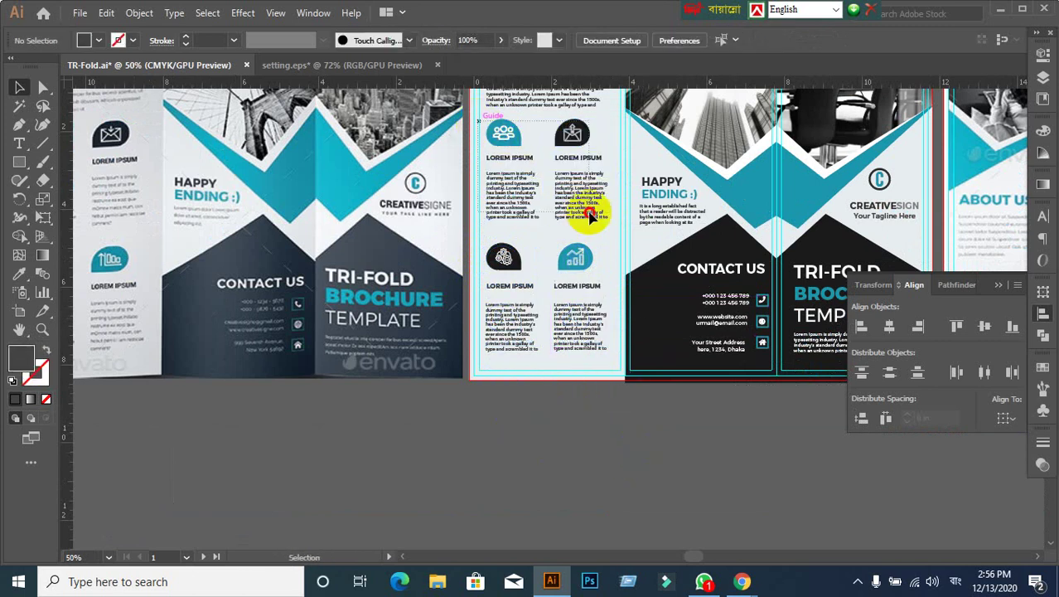
click(614, 436)
Step: Copy the top row directly below, delete the old gear and chart items, and restore the copy
key(v)
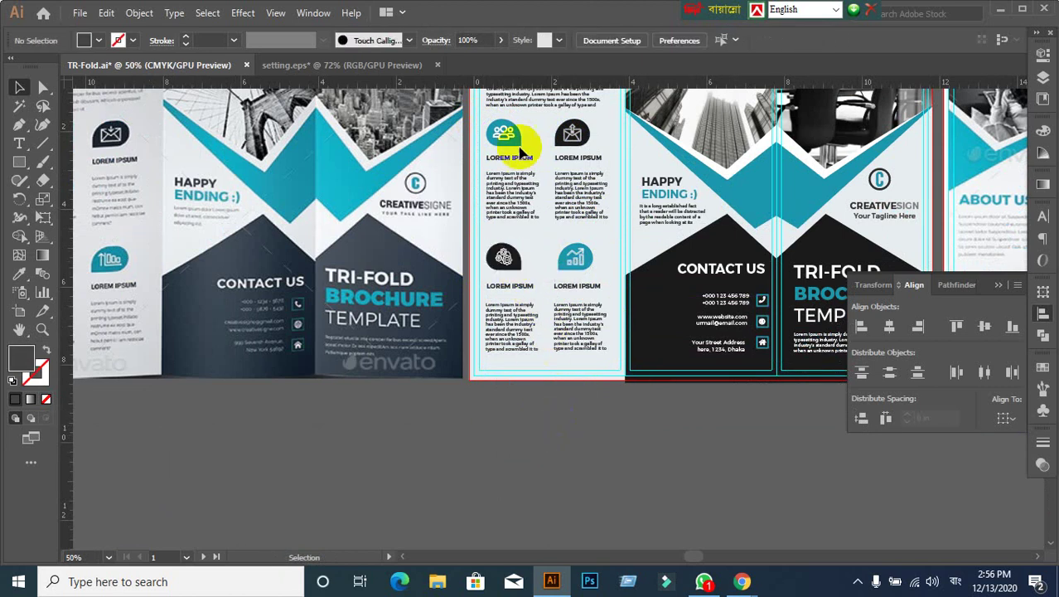
click(512, 132)
drag(512, 132, 520, 262)
key(ctrl+z)
key(ctrl+shift+a)
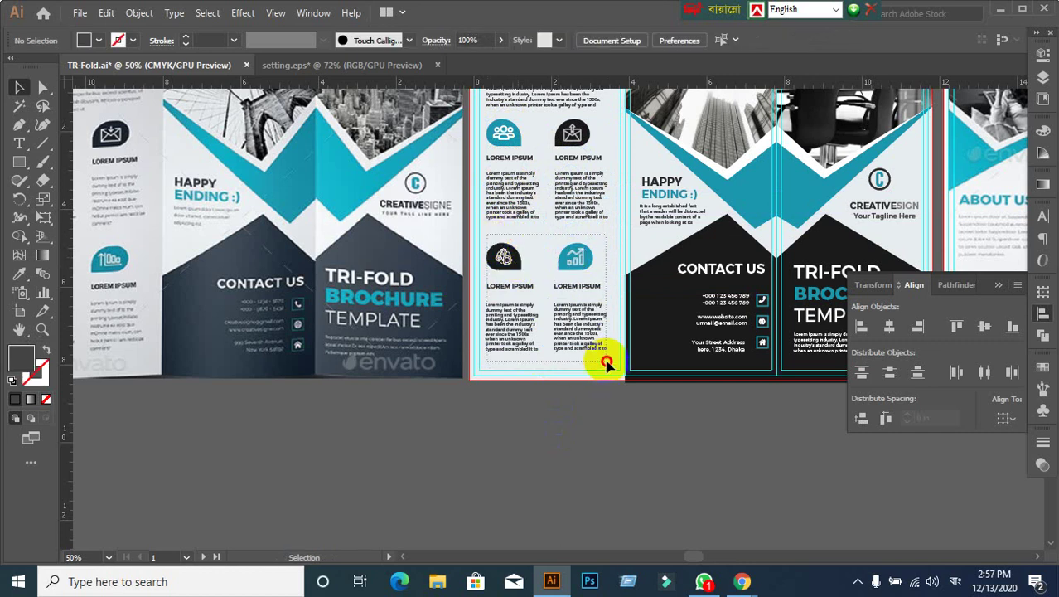
drag(509, 262, 605, 360)
key(Delete)
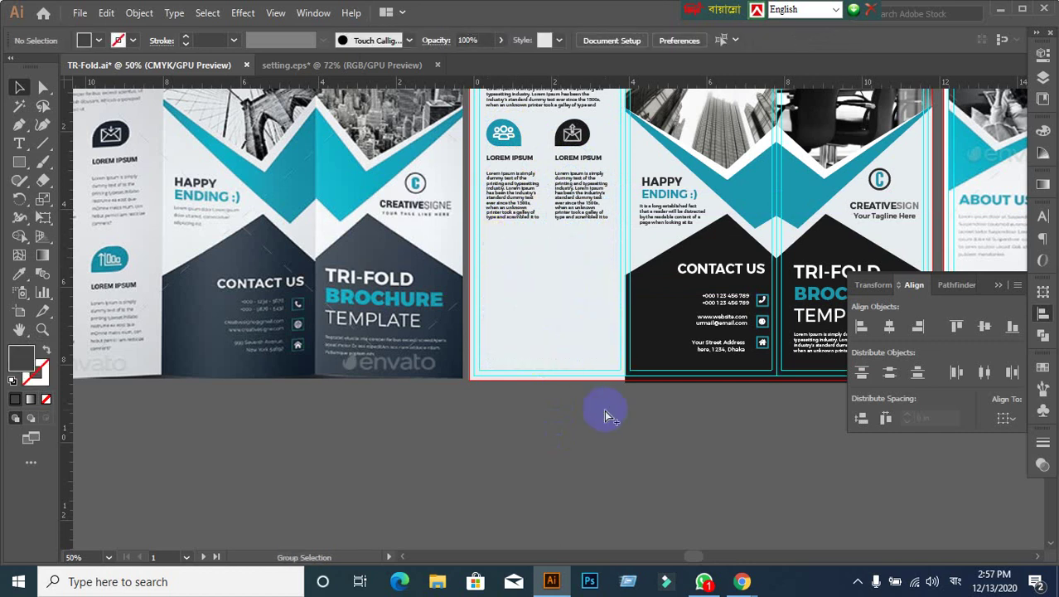
key(ctrl+shift+z)
key(ctrl+shift+a)
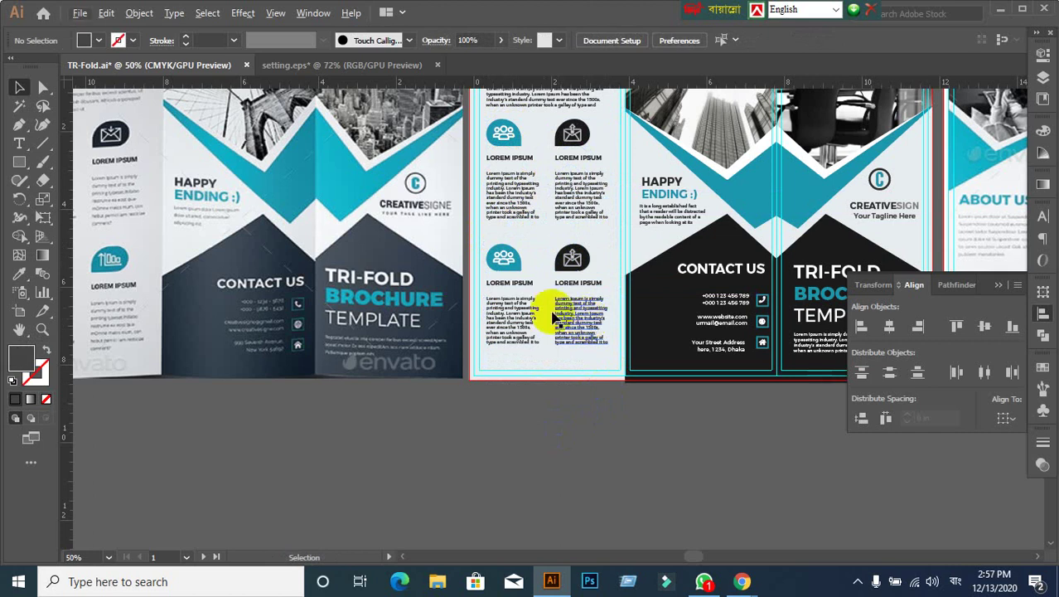
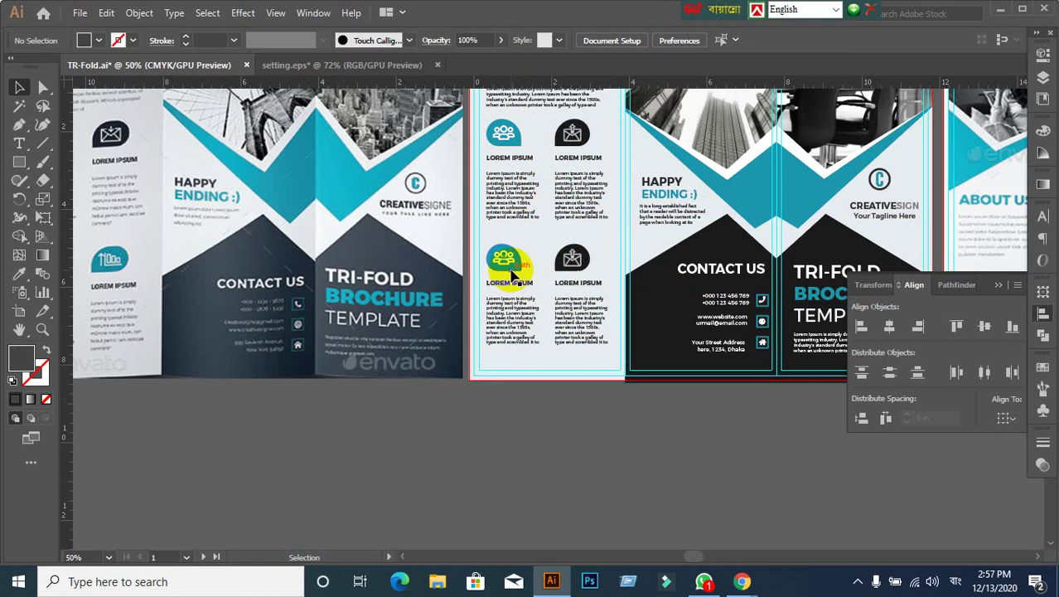
Step: Undo the recent changes to the lower icon-and-text blocks
scroll(511, 276, up, 2)
click(511, 278)
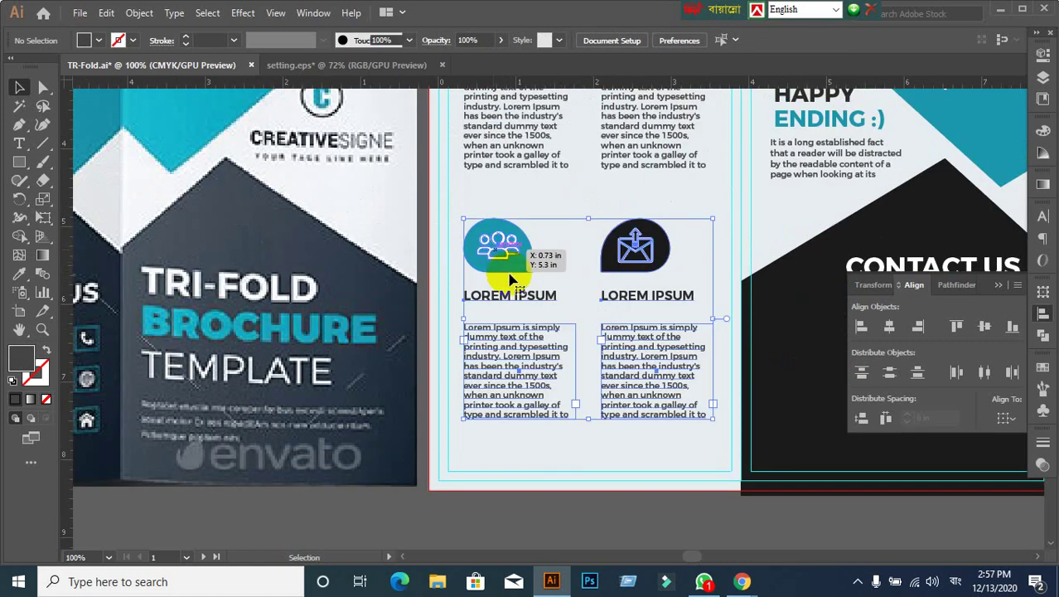
scroll(511, 278, down, 1)
scroll(512, 277, down, 3)
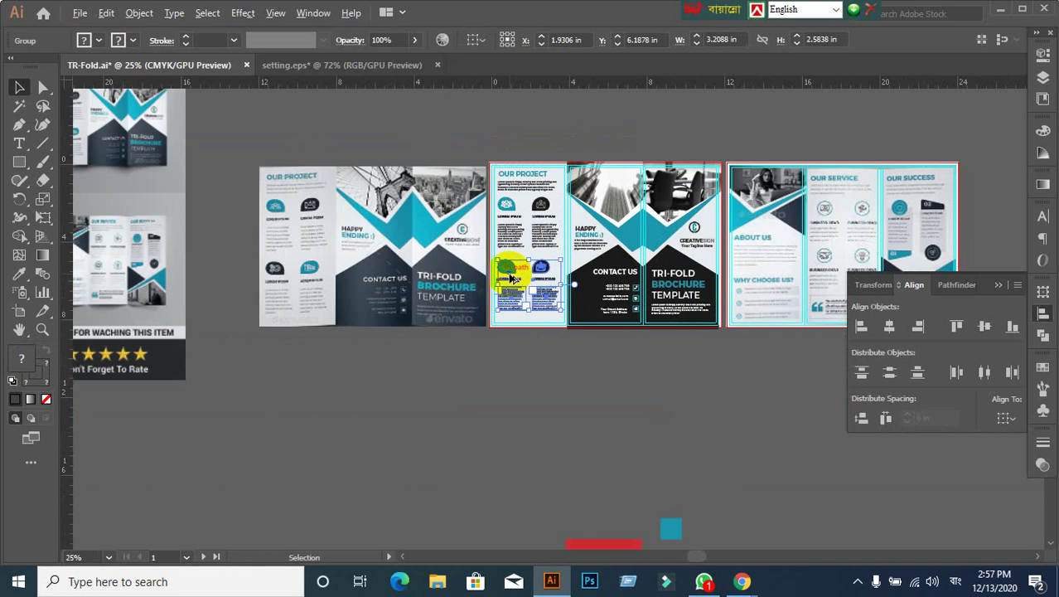
click(502, 347)
key(ctrl+z)
key(ctrl+z)
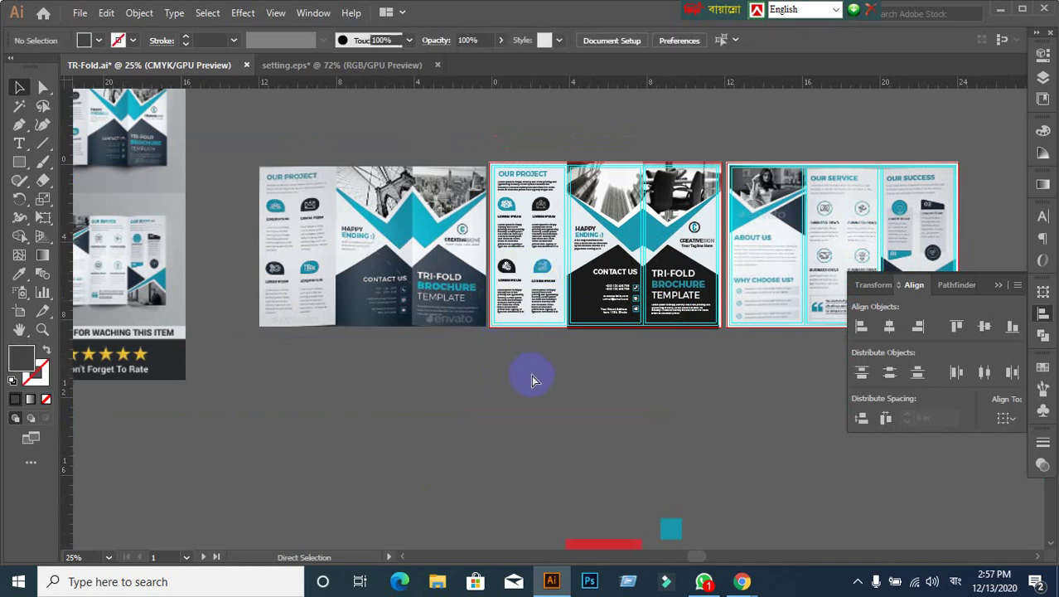
key(ctrl+z)
key(ctrl+z)
click(532, 383)
Step: Drag a copy of the upper icon block over the lower block, then undo it
scroll(510, 278, up, 2)
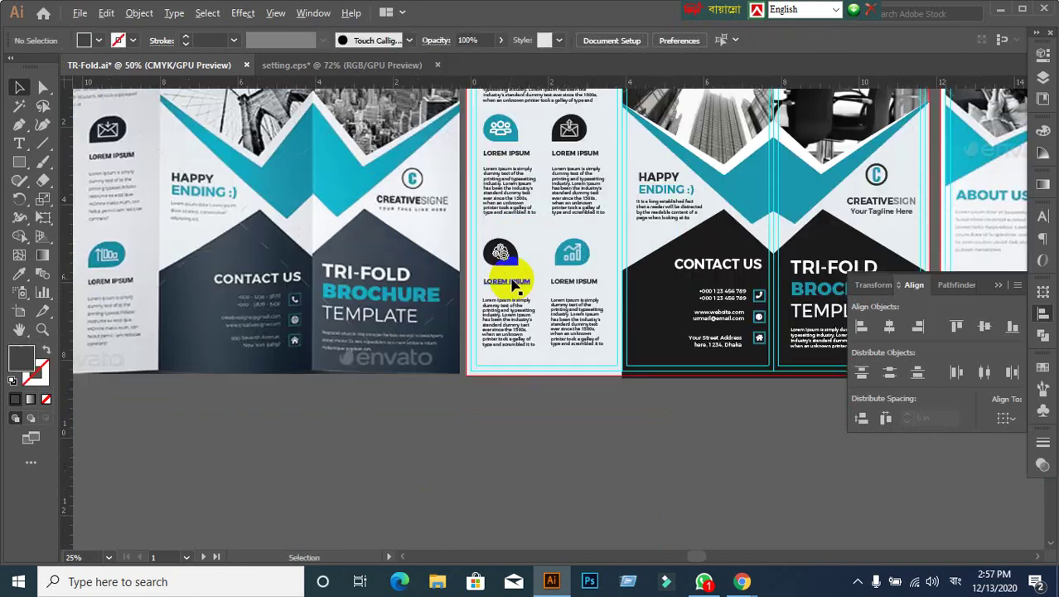
click(535, 422)
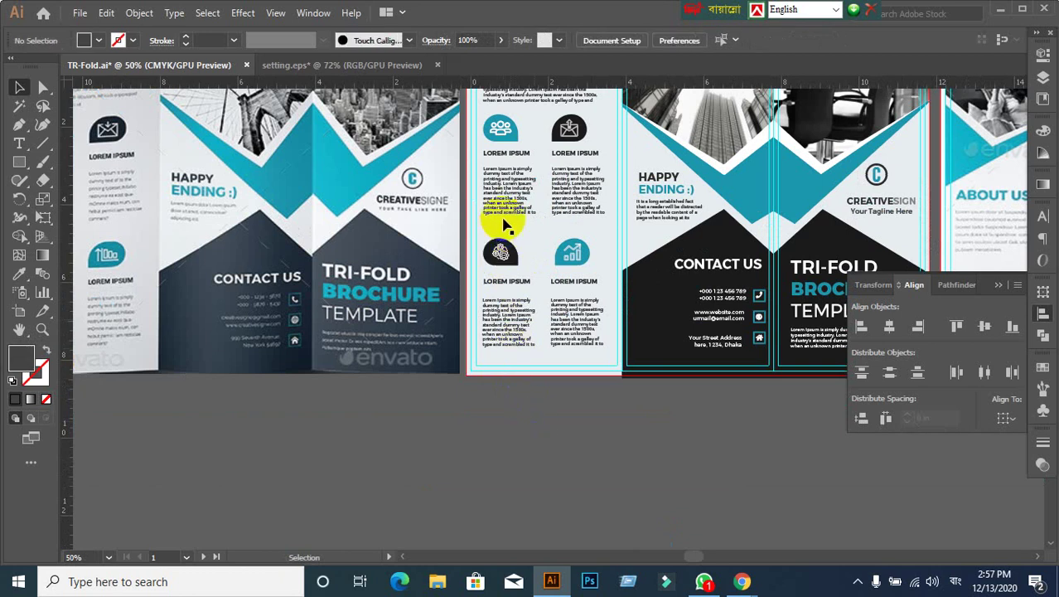
click(512, 190)
drag(511, 189, 514, 315)
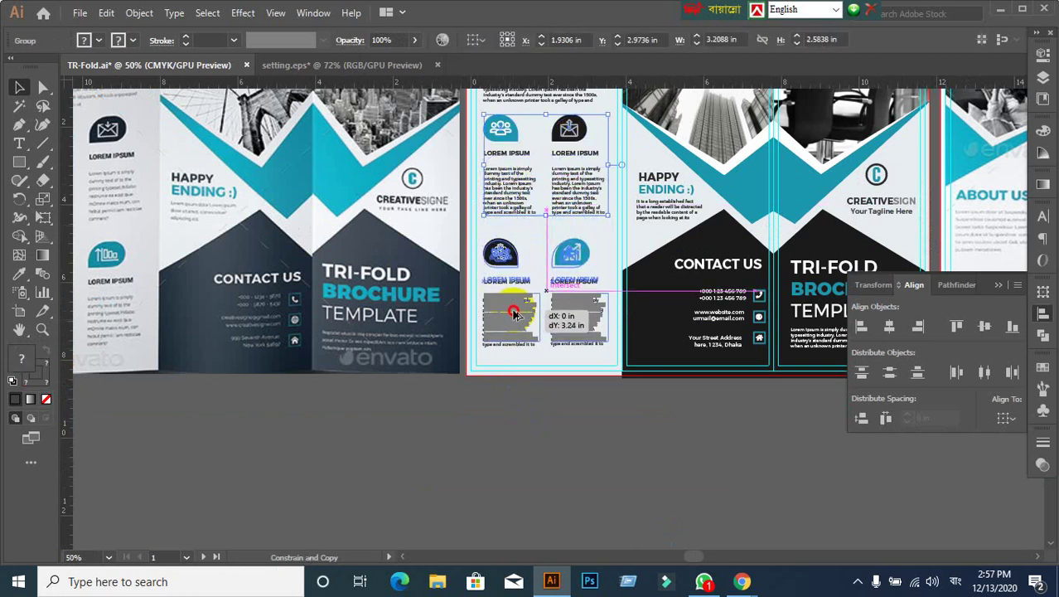
drag(514, 314, 515, 316)
key(ctrl+z)
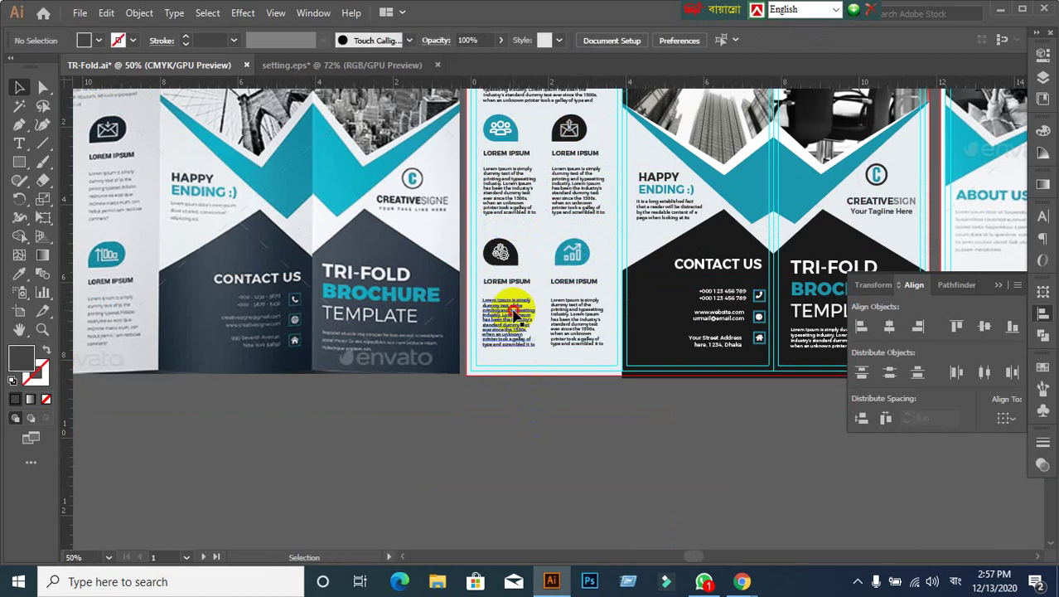
Step: Delete the headings and paragraphs under the gear and chart icons
click(514, 315)
key(Delete)
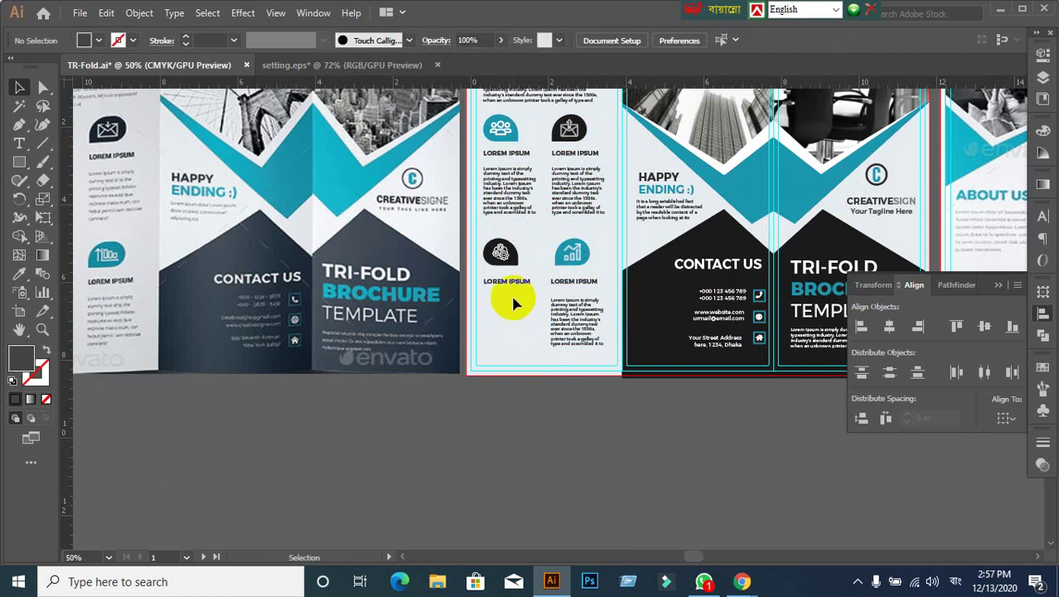
key(Delete)
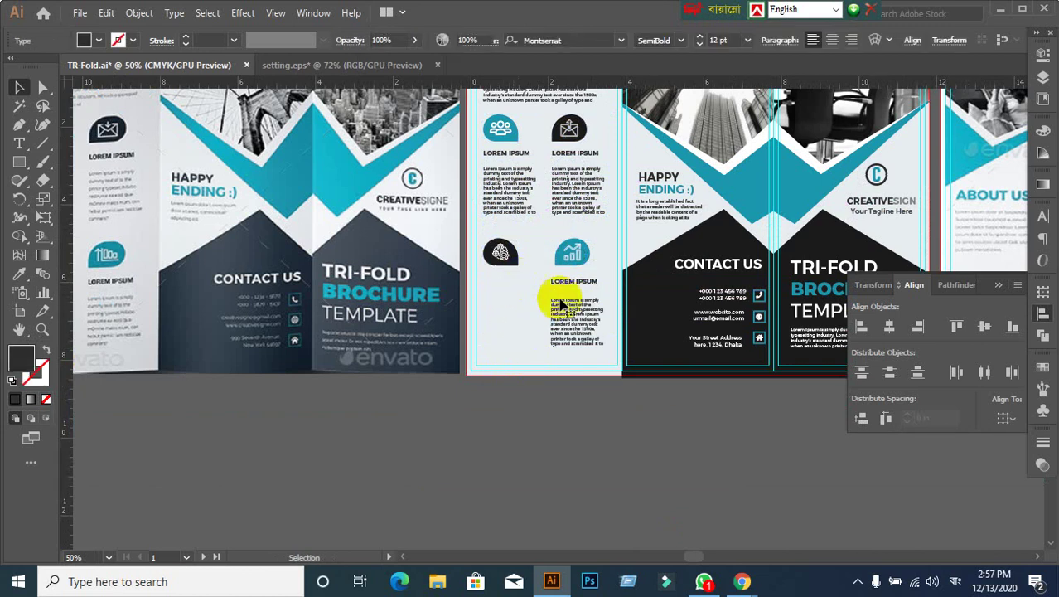
click(572, 322)
key(Delete)
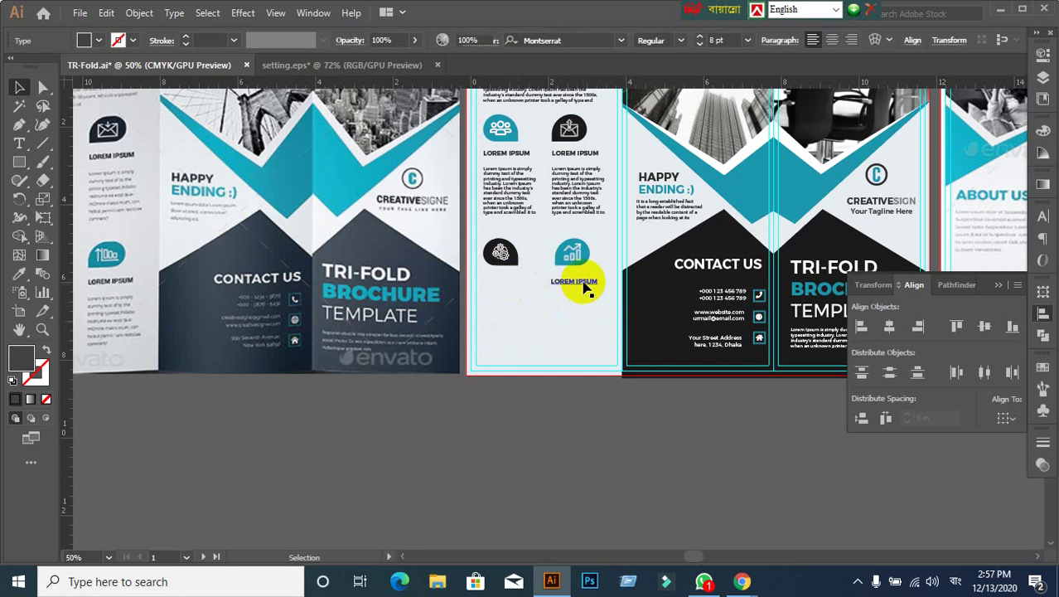
click(580, 282)
key(Delete)
Step: Ungroup the chart icon
click(590, 257)
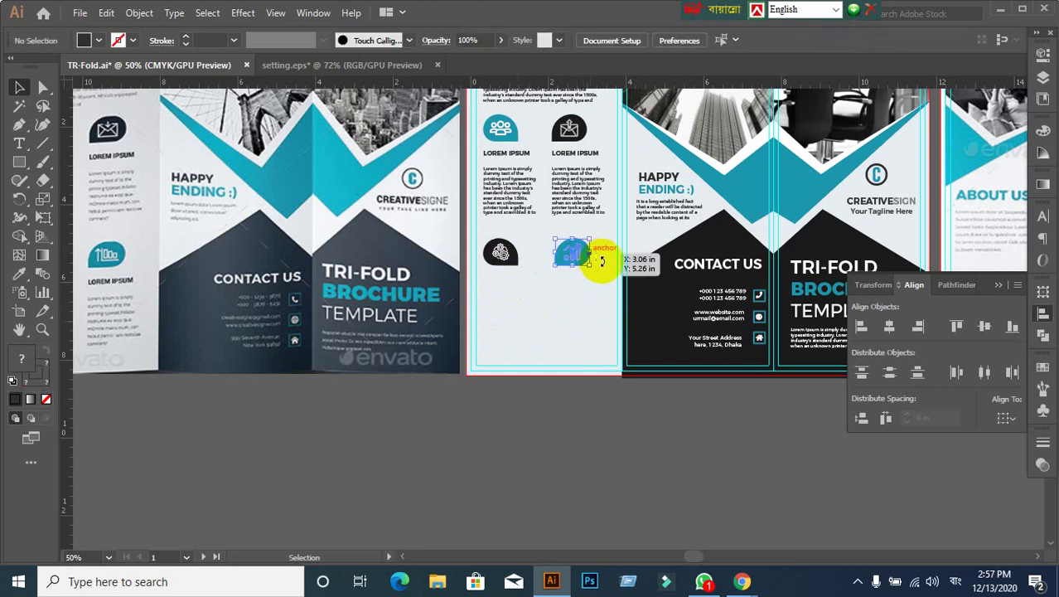
right_click(575, 258)
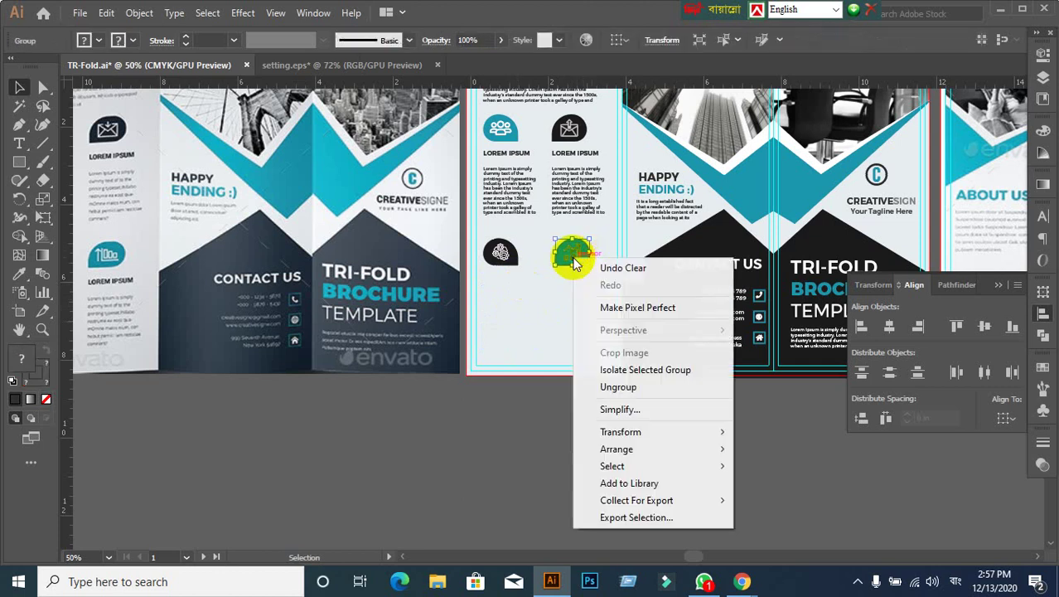
click(618, 387)
Step: Delete the blue teardrop behind the chart icon
scroll(573, 272, up, 2)
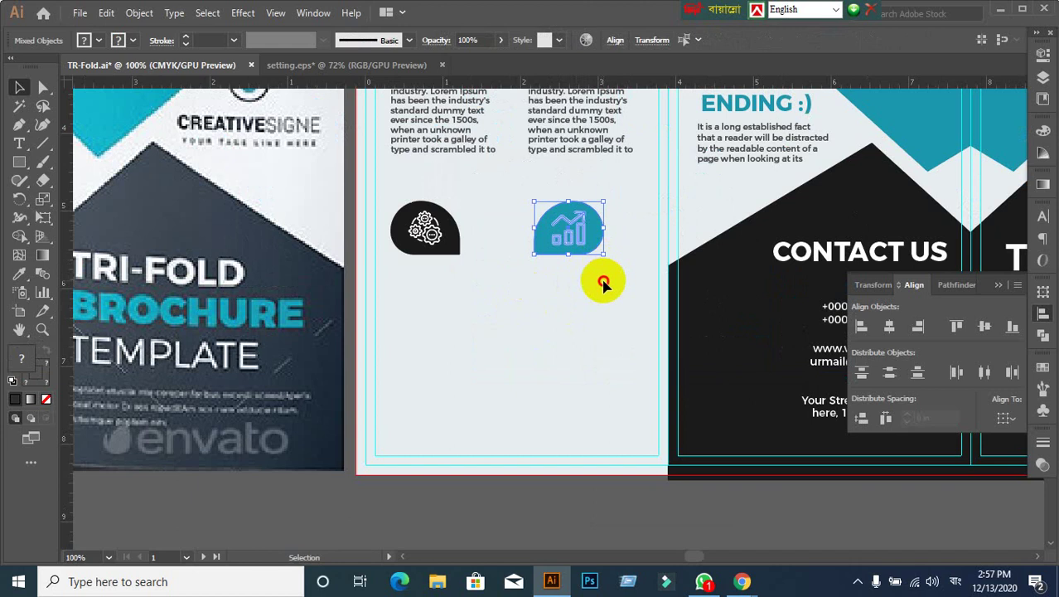
click(604, 278)
click(603, 242)
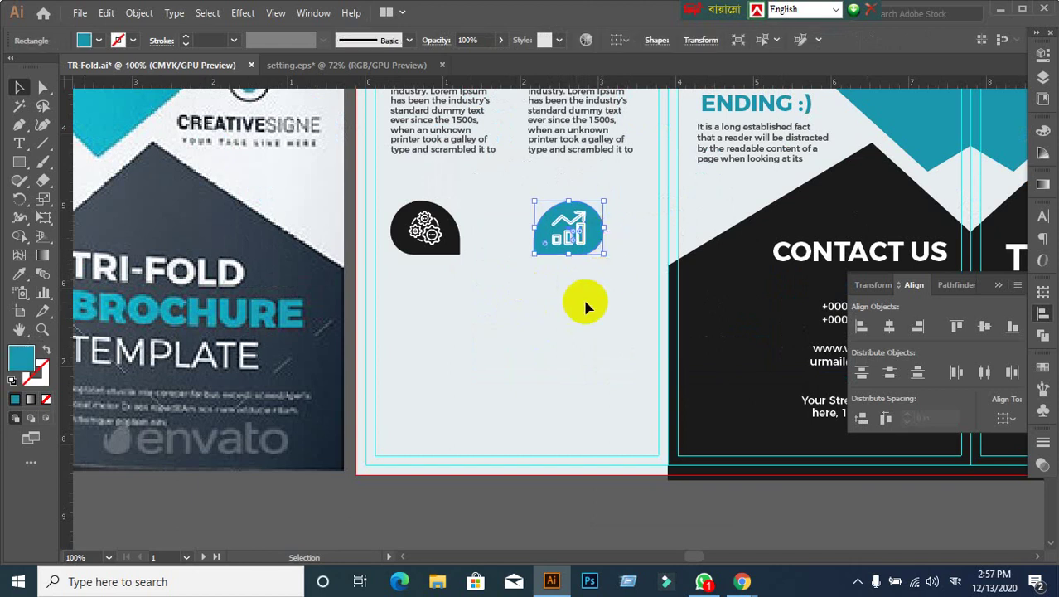
key(Delete)
Step: Ungroup the gear icon, delete its background shapes, and move the white gear onto the teal teardrop
click(456, 240)
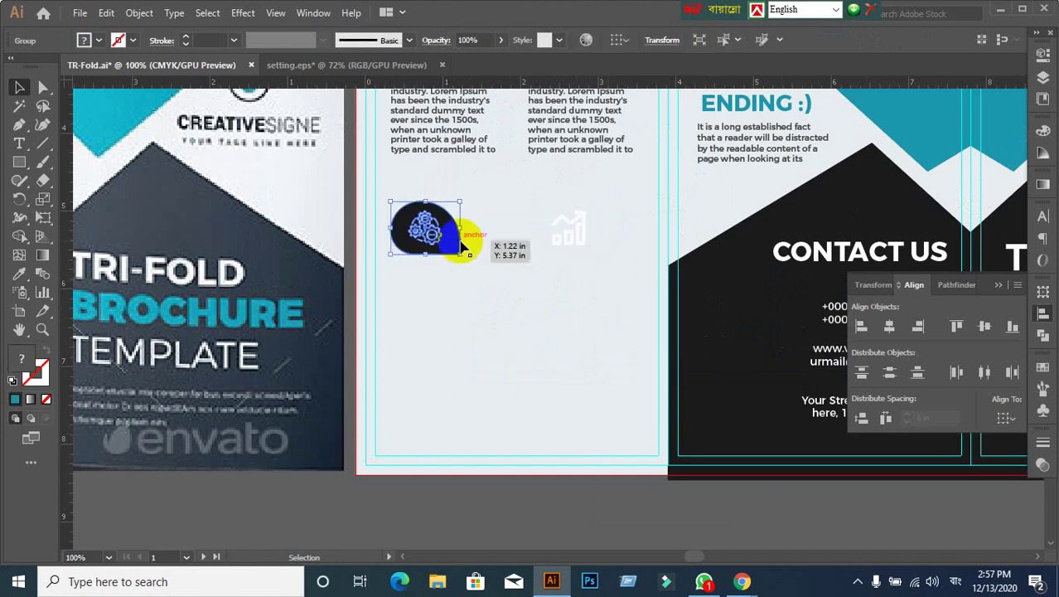
right_click(461, 240)
click(492, 370)
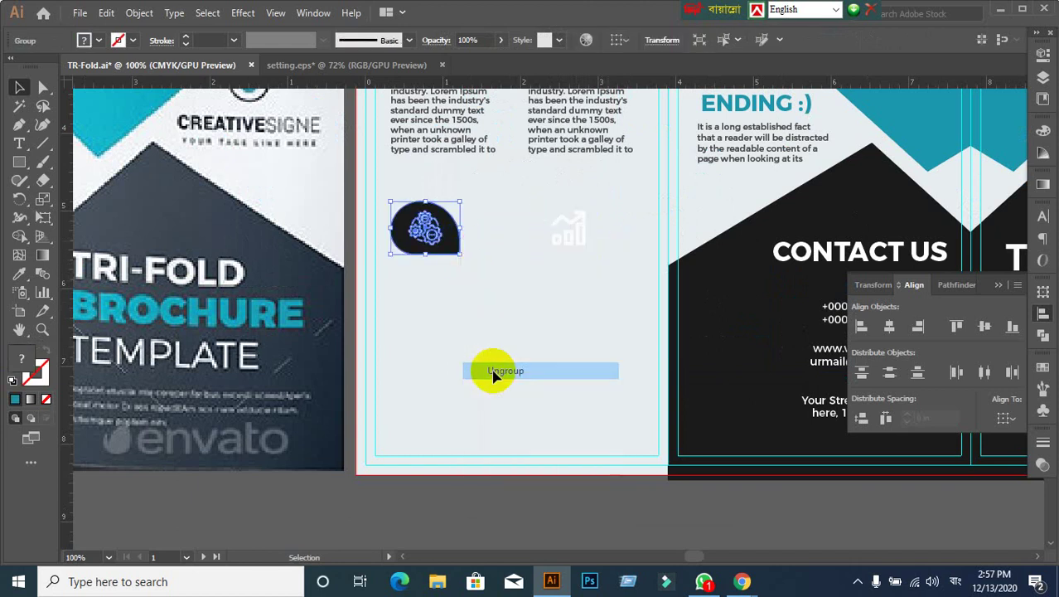
click(450, 259)
key(Delete)
key(Delete)
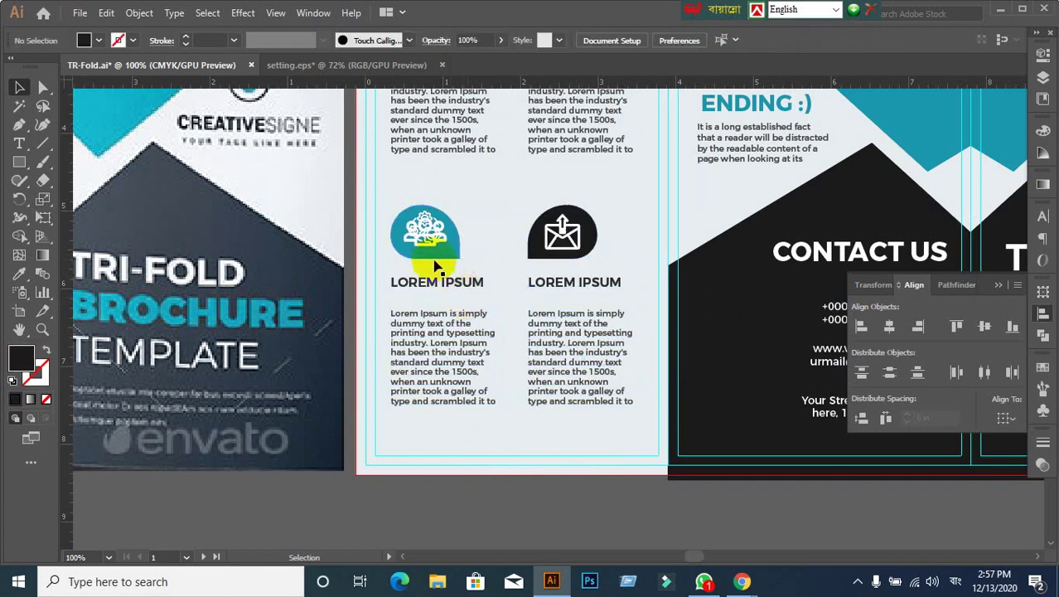
drag(445, 258, 446, 262)
Step: Delete the extra icon-and-text block and nudge the white chart icon into place
click(425, 220)
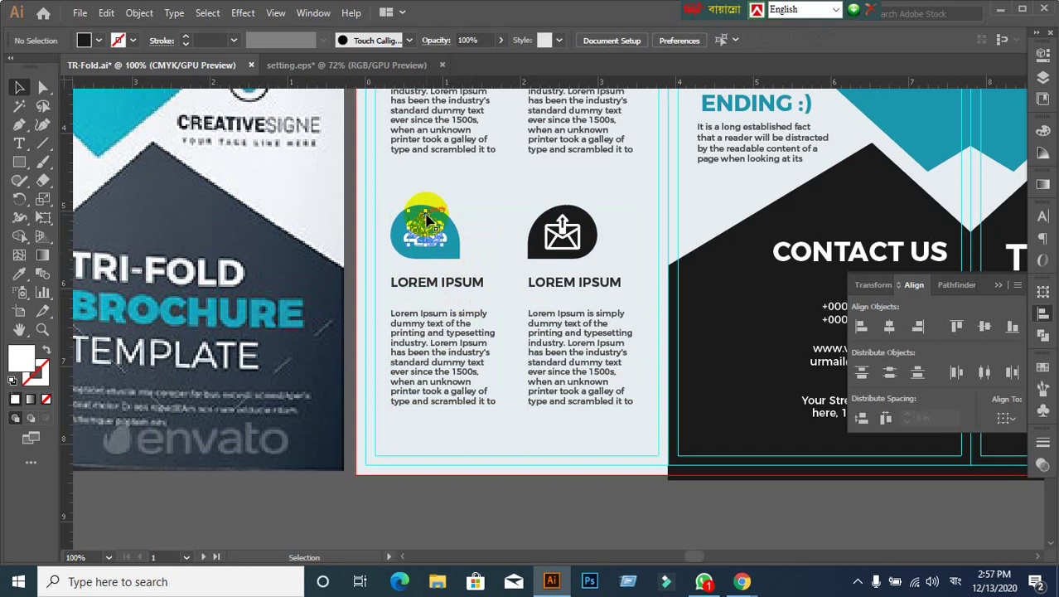
click(497, 217)
click(571, 217)
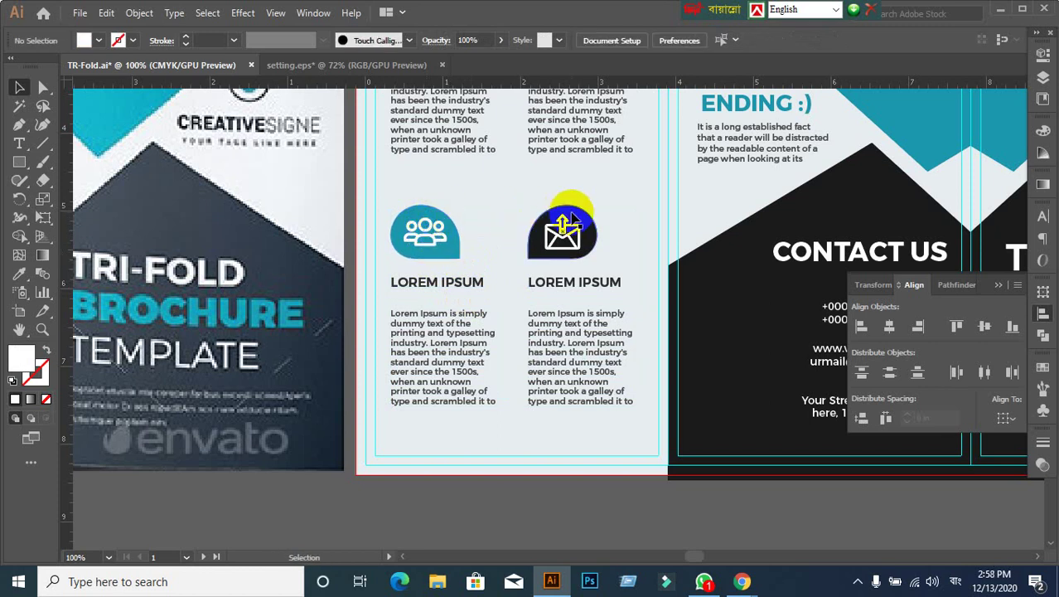
drag(579, 222, 645, 336)
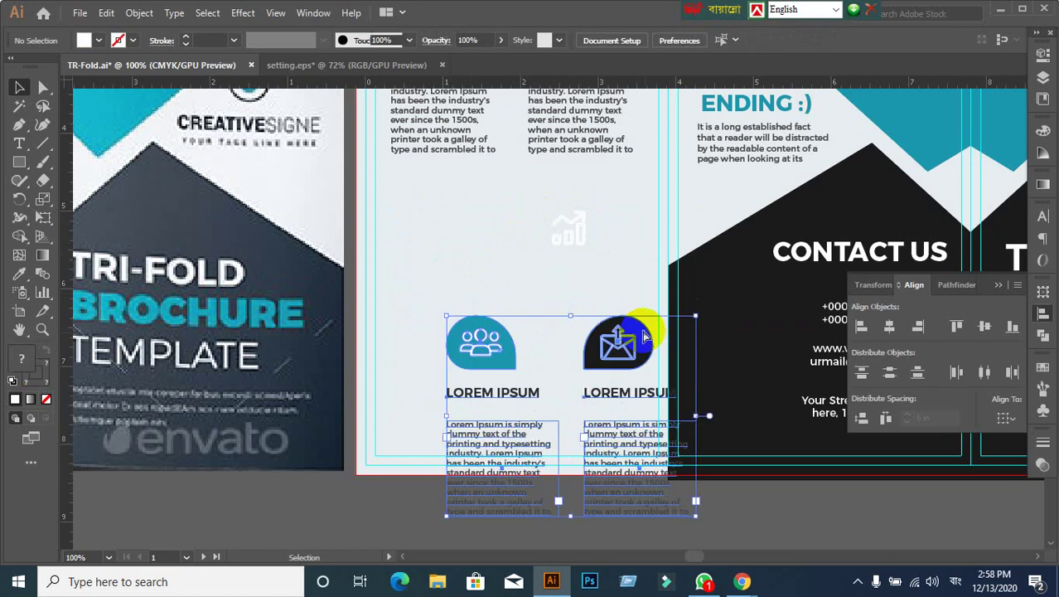
key(ctrl+z)
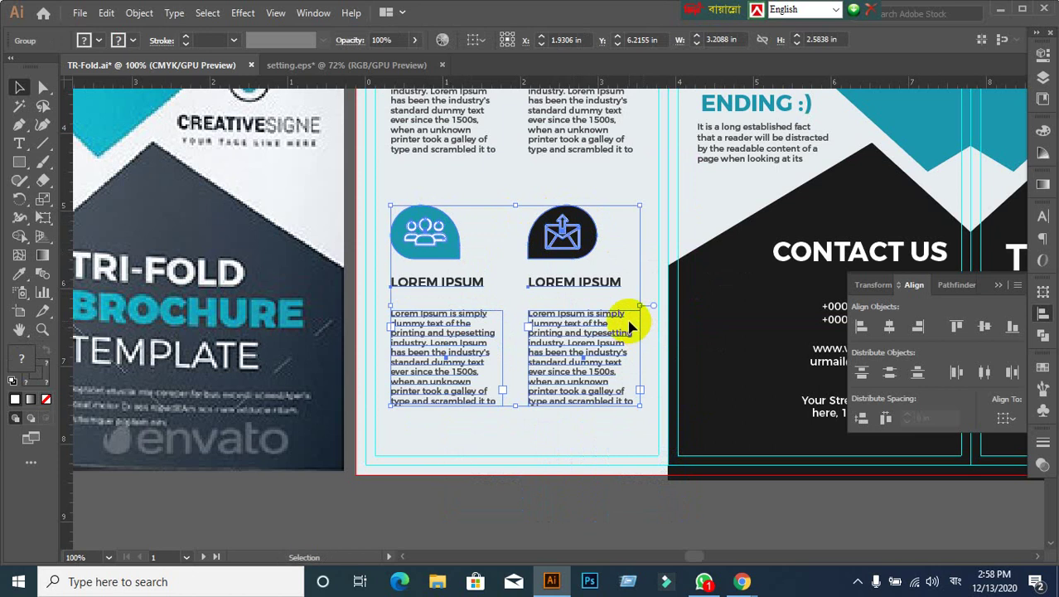
key(Delete)
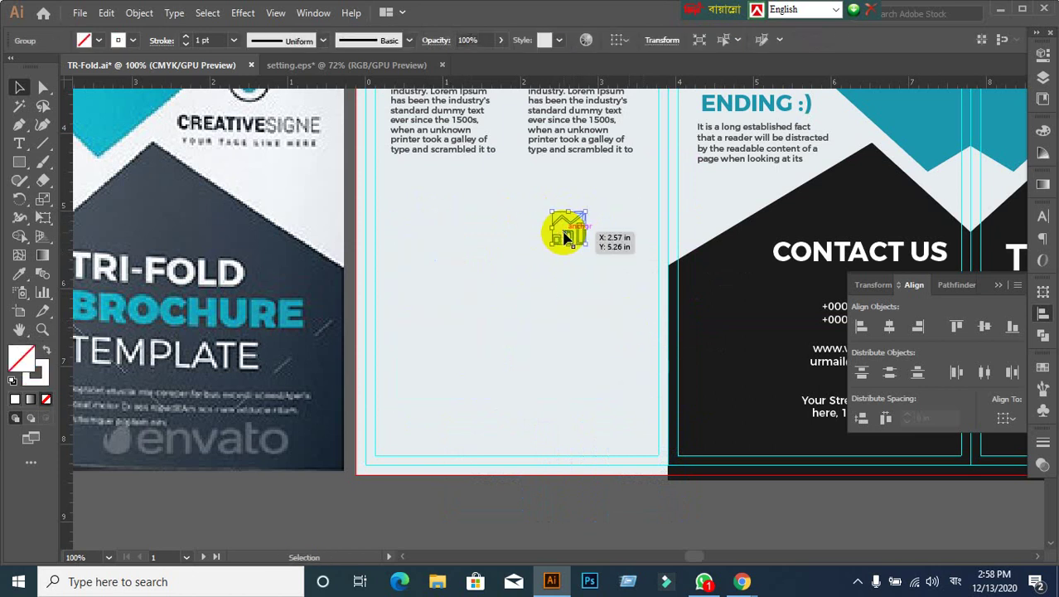
drag(563, 238, 563, 230)
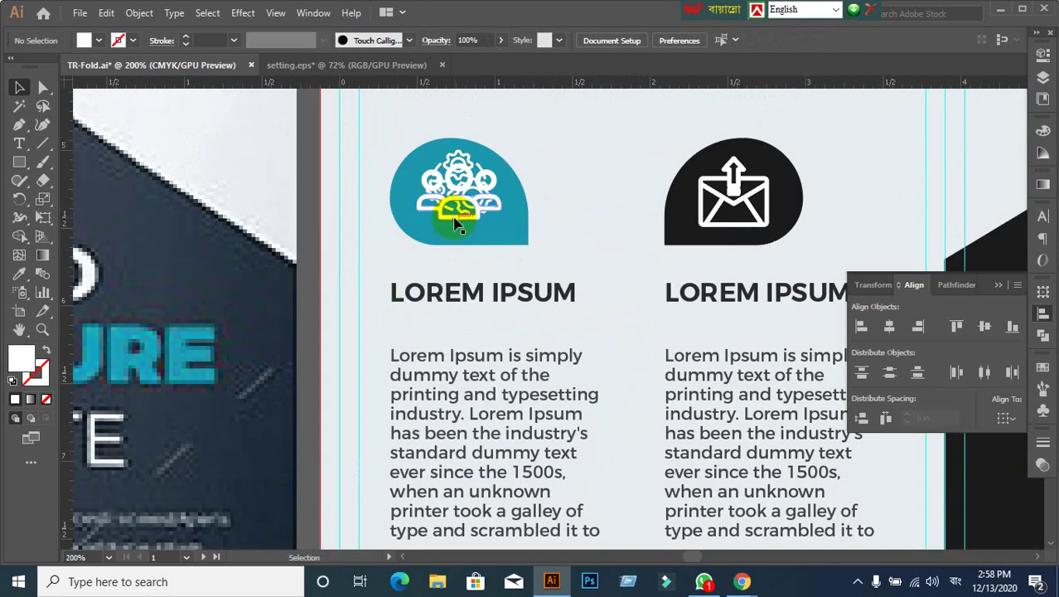
Step: Pick the white gear outline inside its teardrop with the group-selection tool
scroll(465, 331, up, 2)
scroll(476, 334, up, 3)
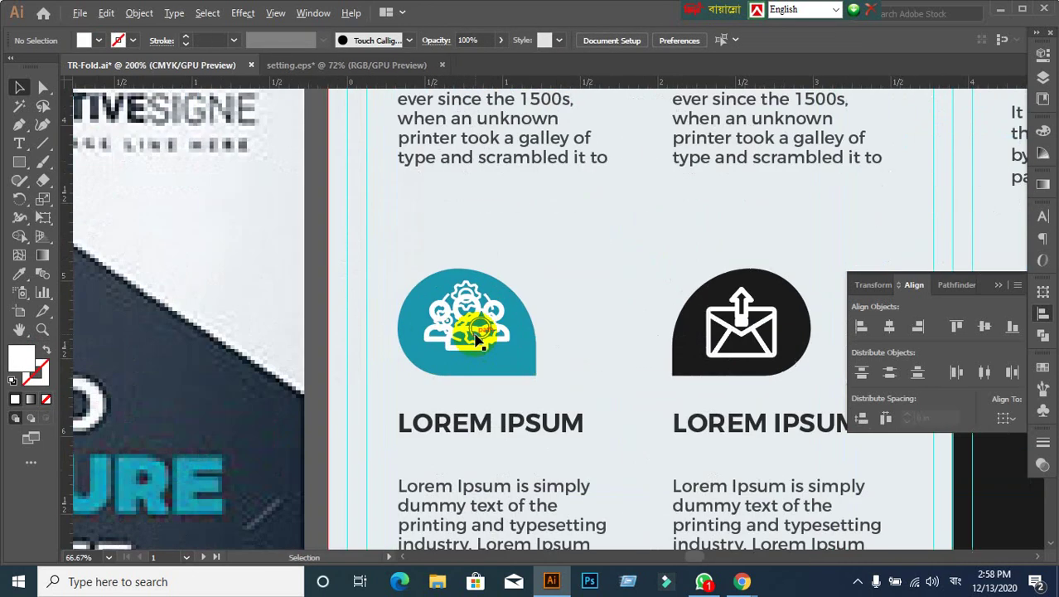
alt+click(43, 87)
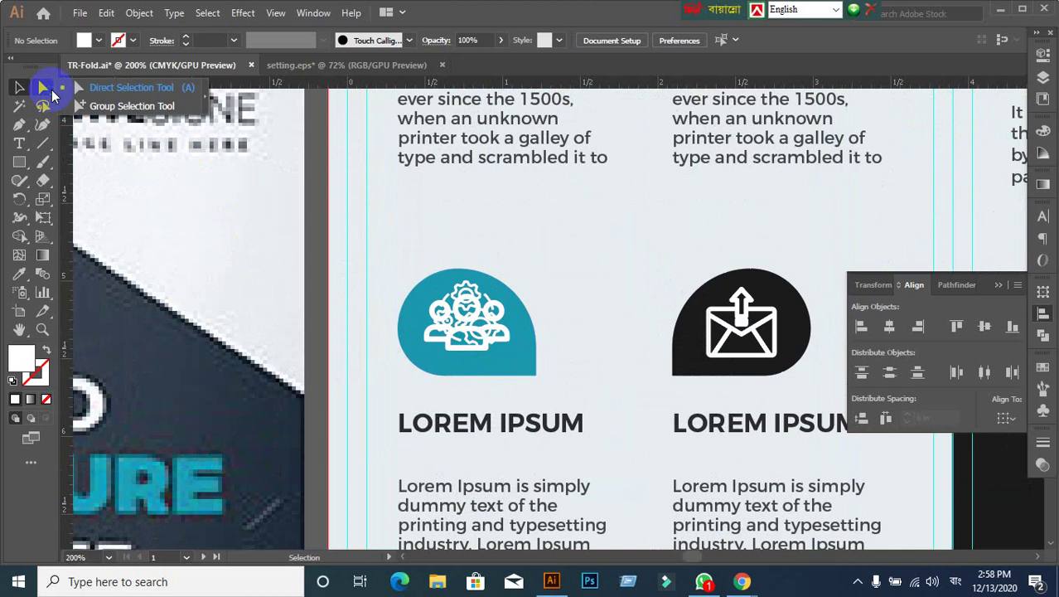
click(513, 334)
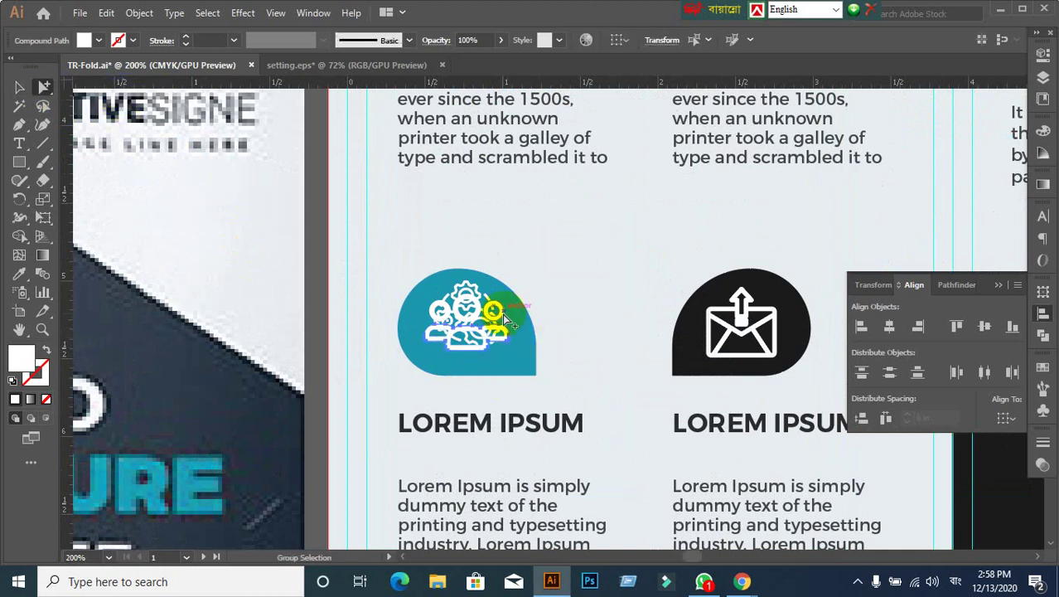
click(20, 87)
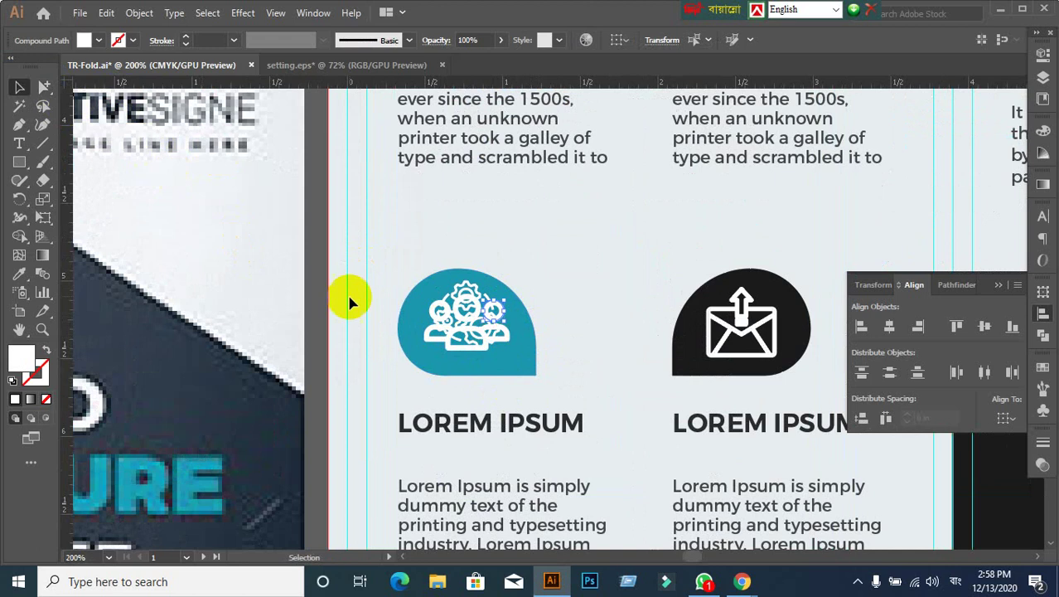
Step: Delete the left icon-and-text block and clear the selection
scroll(397, 350, down, 1)
scroll(460, 398, down, 3)
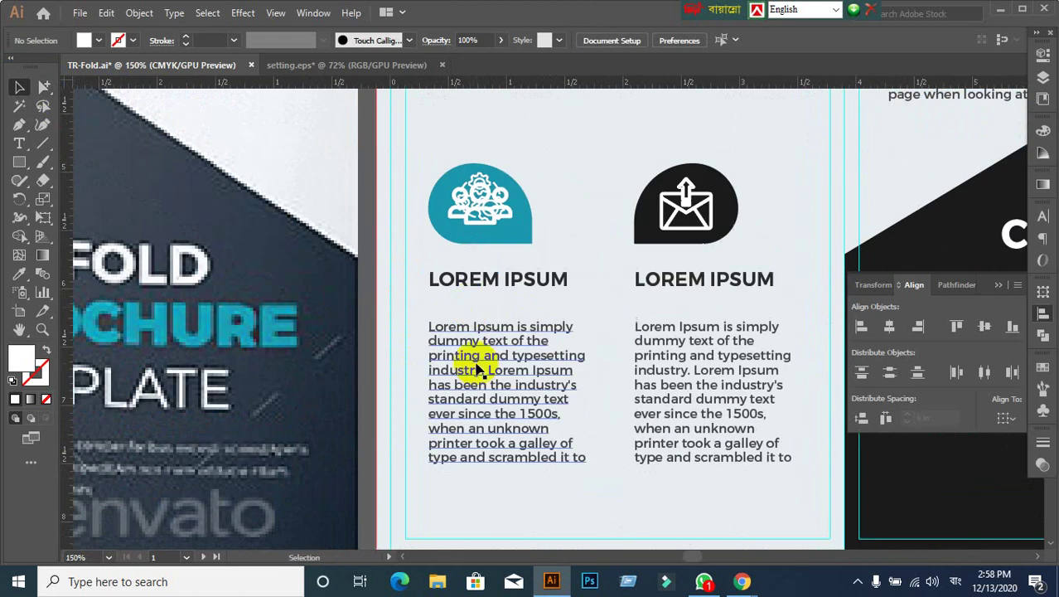
click(477, 370)
key(Delete)
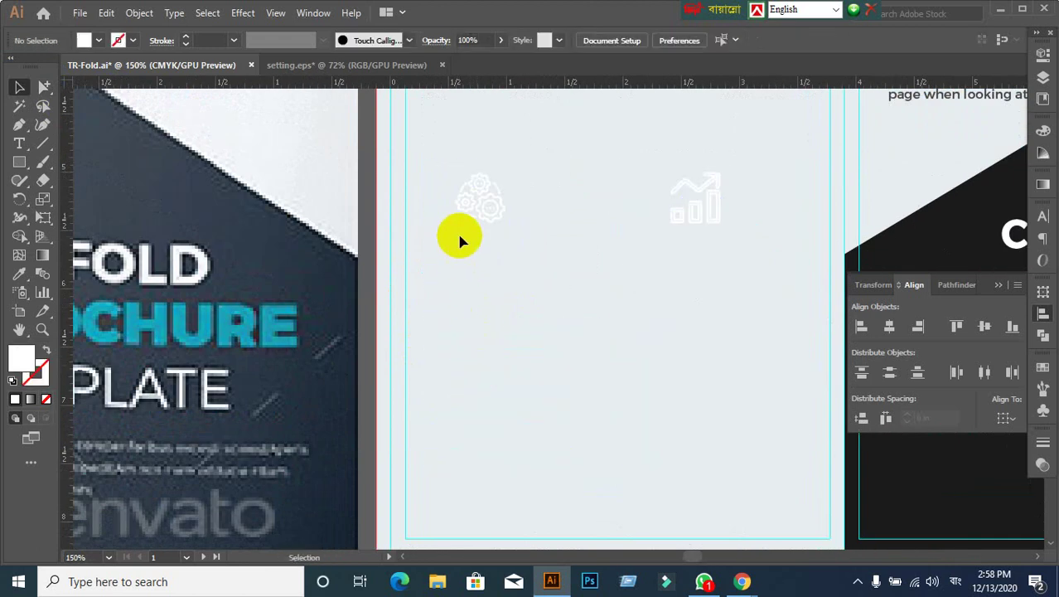
drag(469, 203, 478, 214)
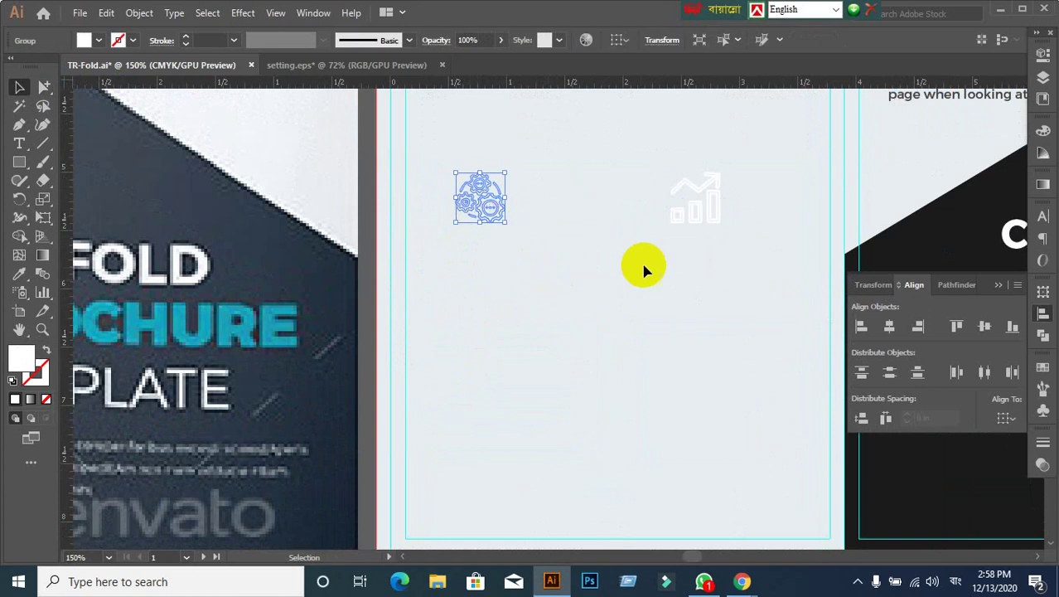
shift+click(694, 217)
key(ctrl+shift+a)
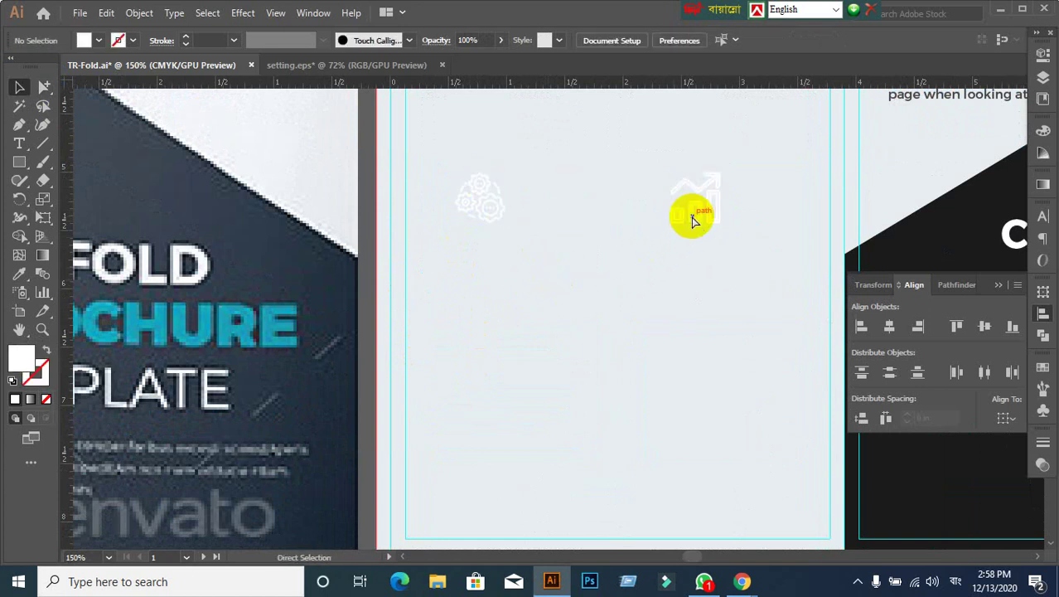
Step: Ungroup the two-column group and then the left icon-and-text block
click(547, 355)
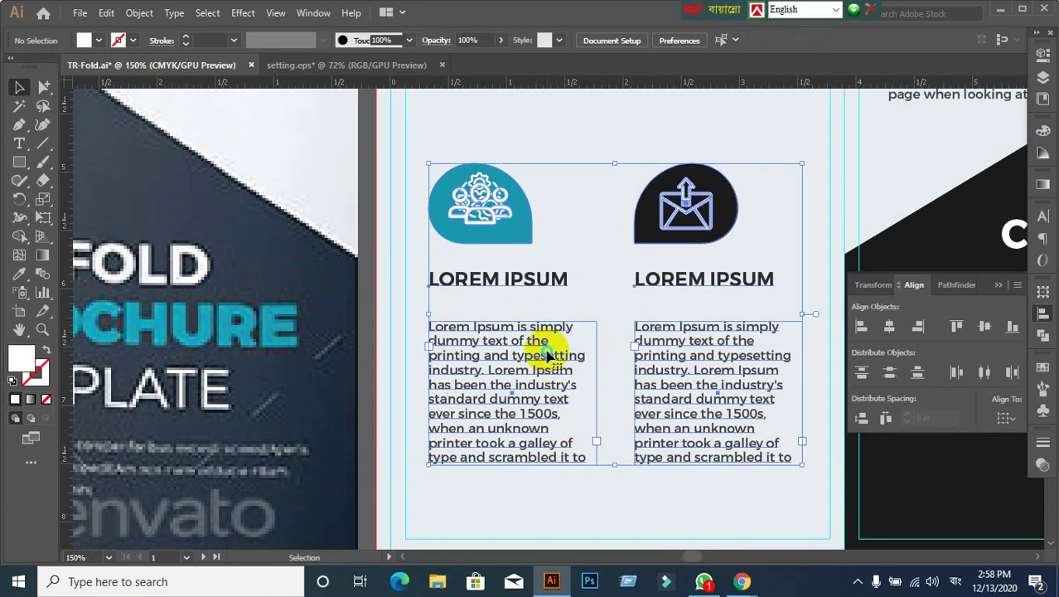
right_click(547, 355)
click(594, 209)
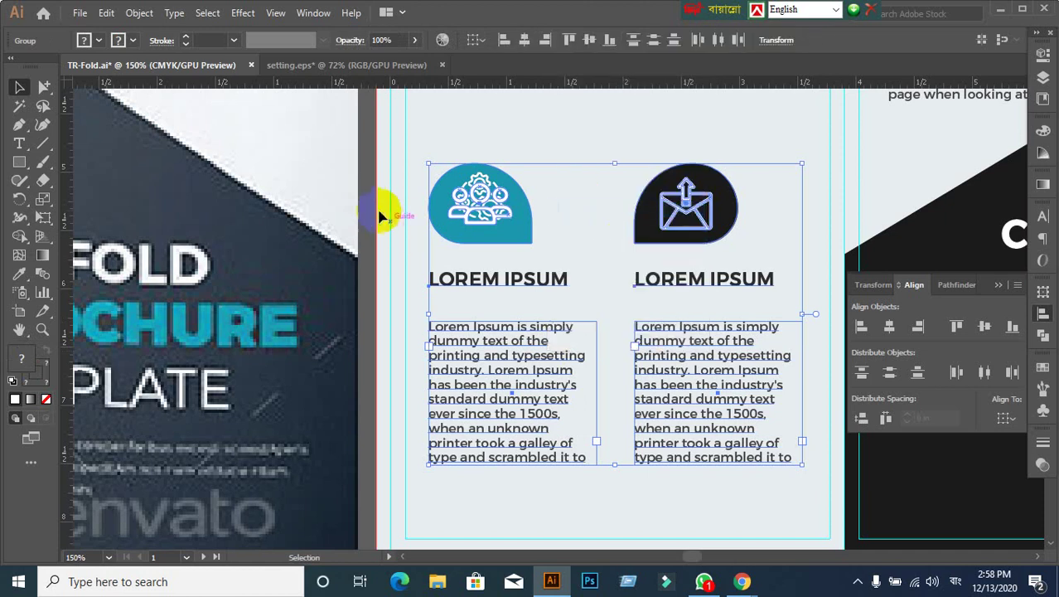
click(371, 207)
click(473, 176)
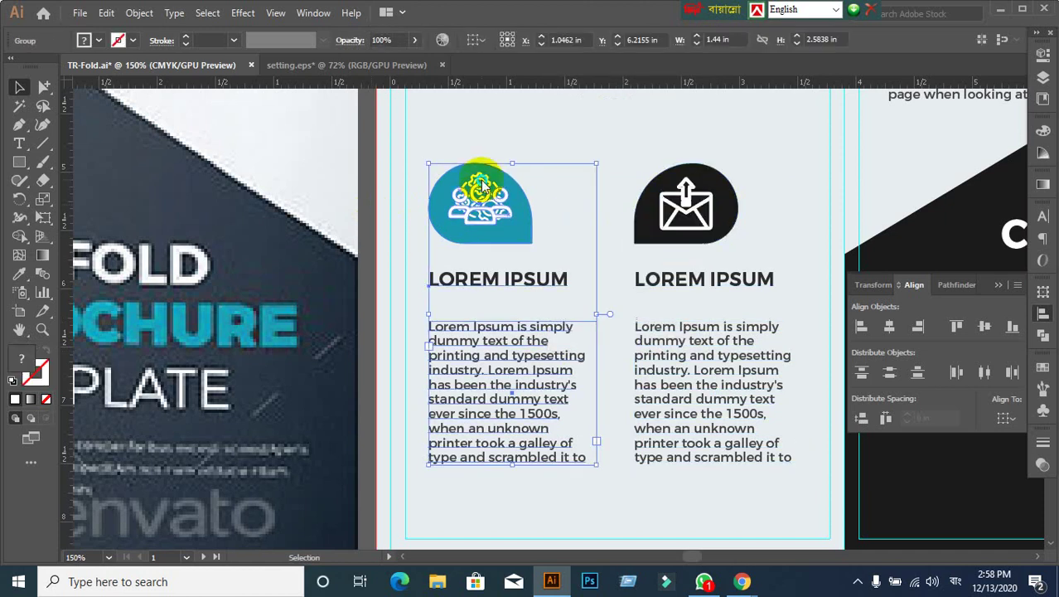
right_click(484, 181)
click(549, 310)
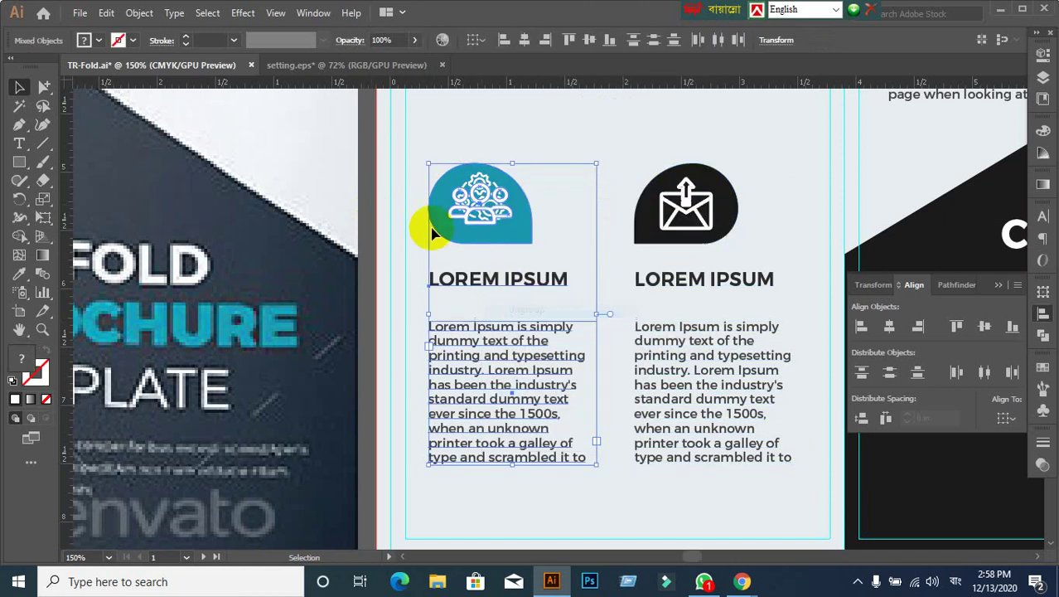
Step: Ungroup the teal gear icon group and the right icon-and-text block
click(373, 209)
click(477, 179)
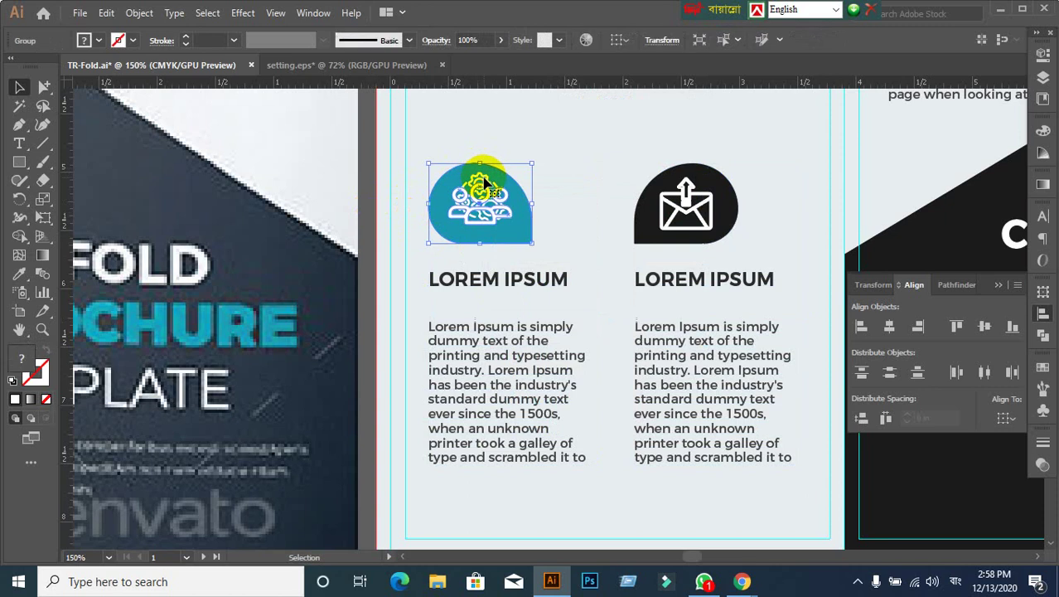
right_click(486, 184)
click(527, 307)
click(651, 230)
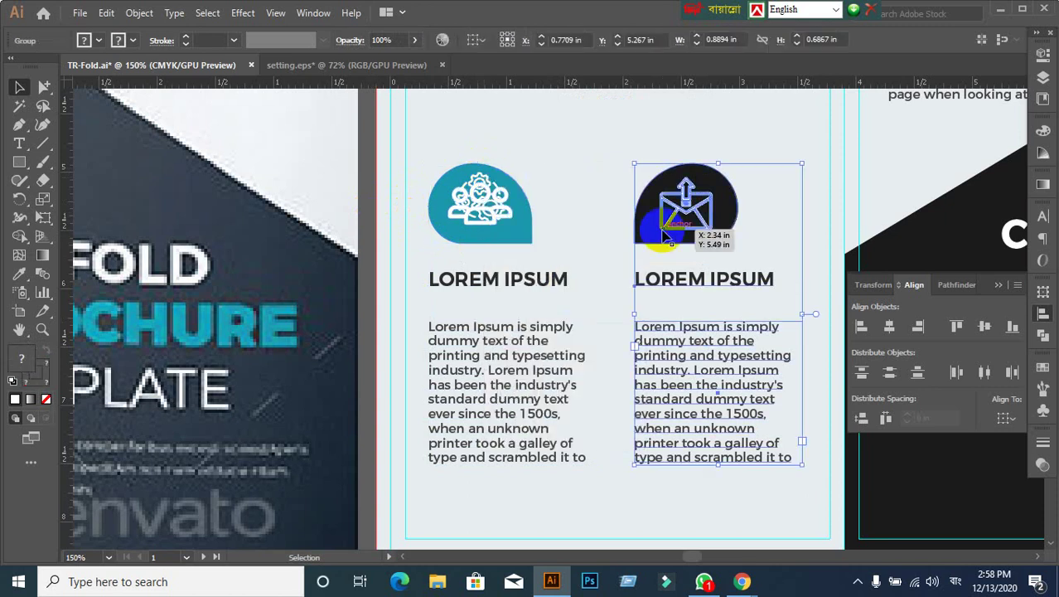
right_click(665, 237)
click(707, 359)
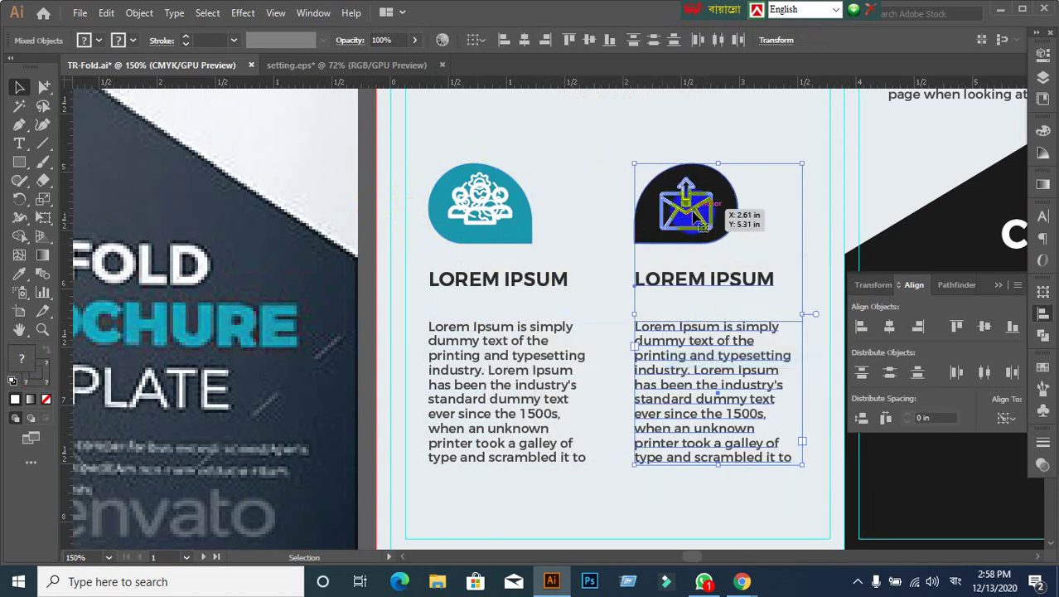
Step: Ungroup the envelope icon group and select the envelope icon alone
click(605, 168)
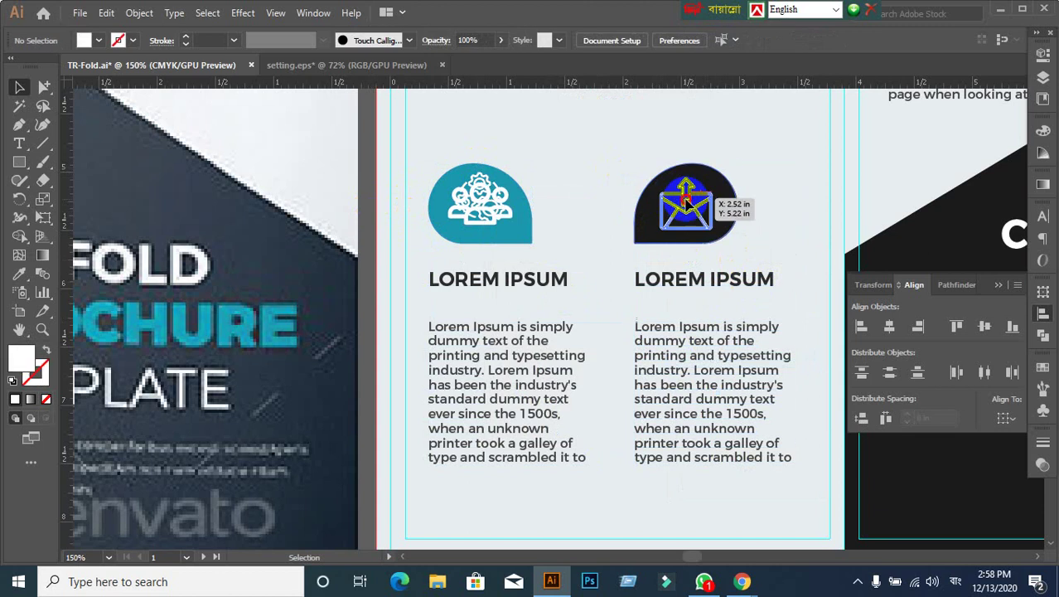
right_click(684, 205)
click(732, 327)
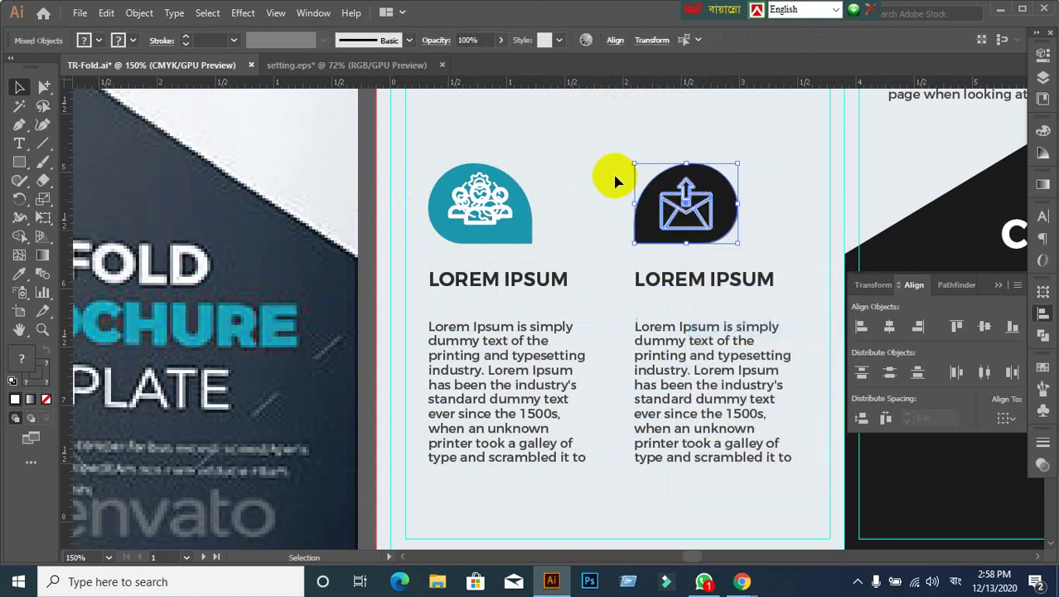
click(613, 172)
click(689, 207)
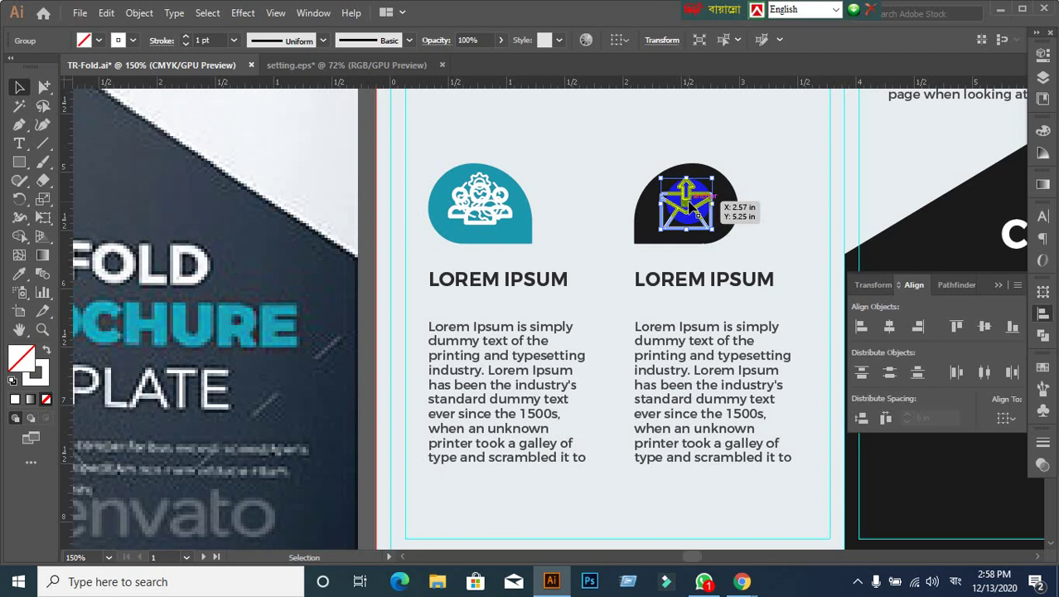
Step: Delete the envelope icon and the black shape covering the chart icon
scroll(691, 207, down, 3)
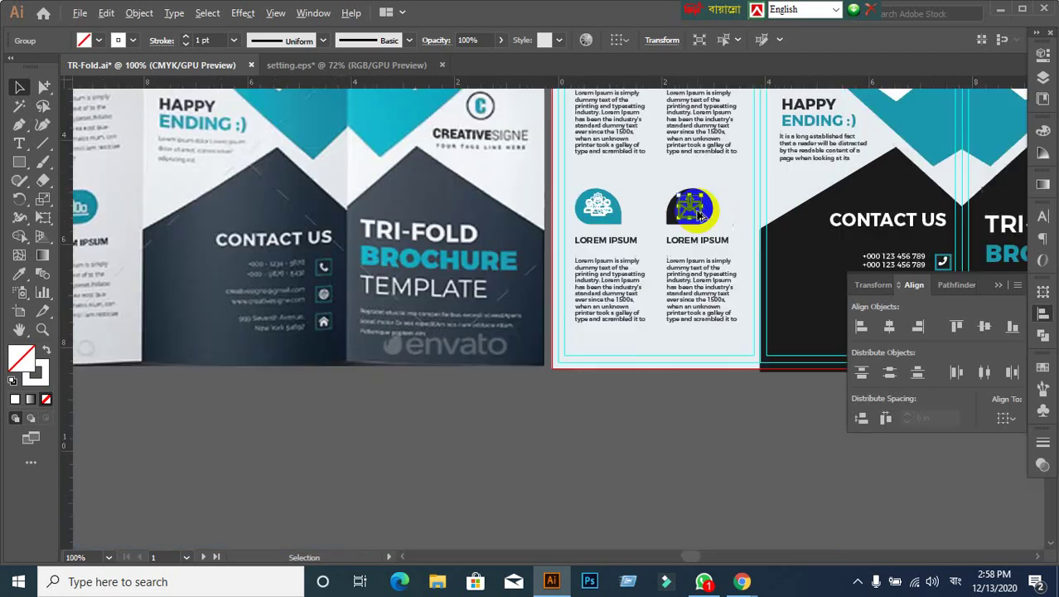
scroll(696, 213, up, 3)
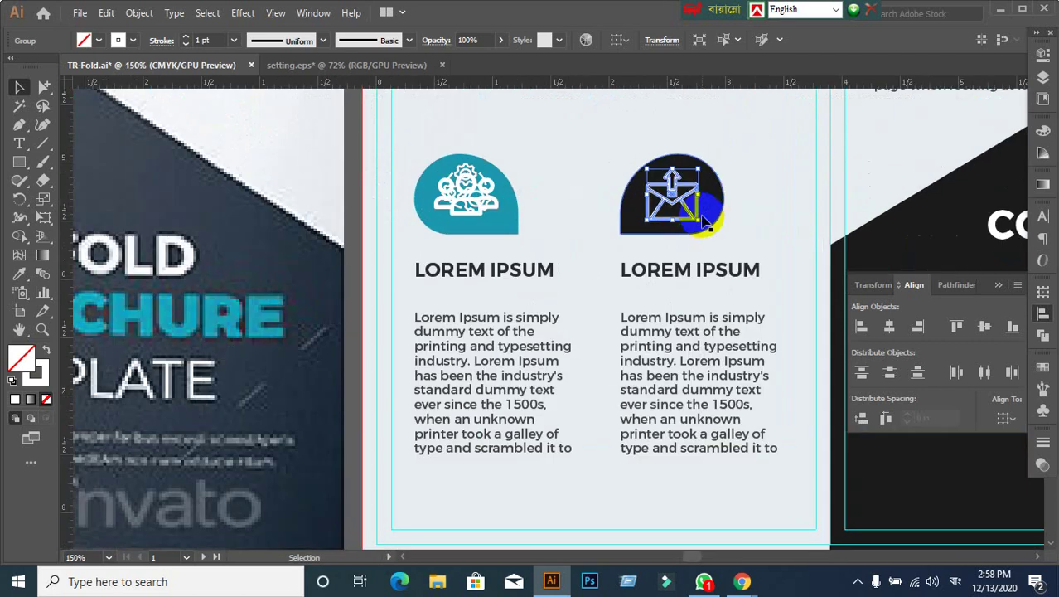
key(Delete)
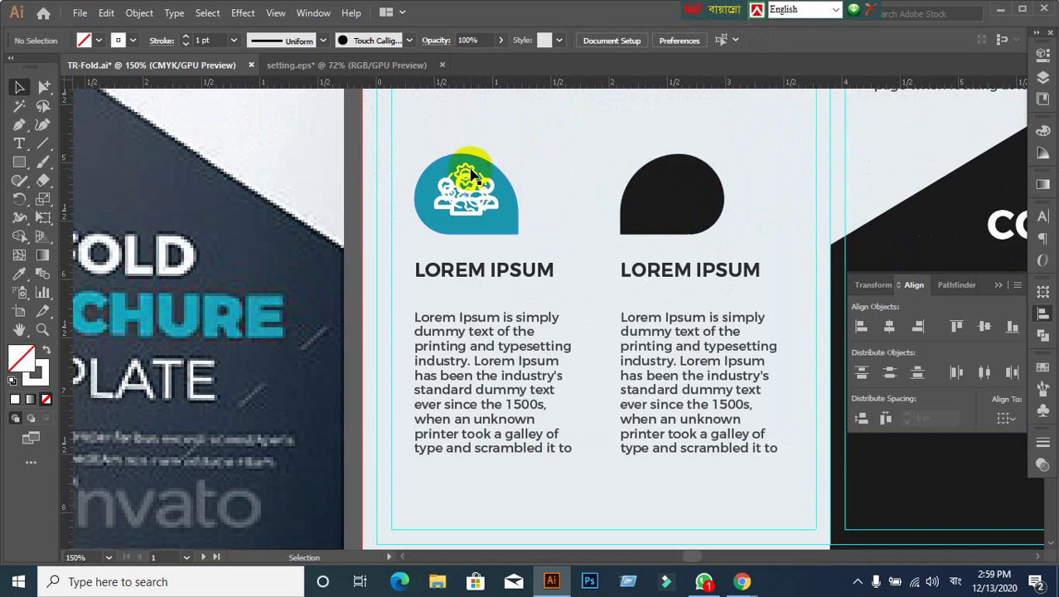
mouse_move(470, 181)
mouse_down()
mouse_move(483, 205)
mouse_move(649, 213)
mouse_up()
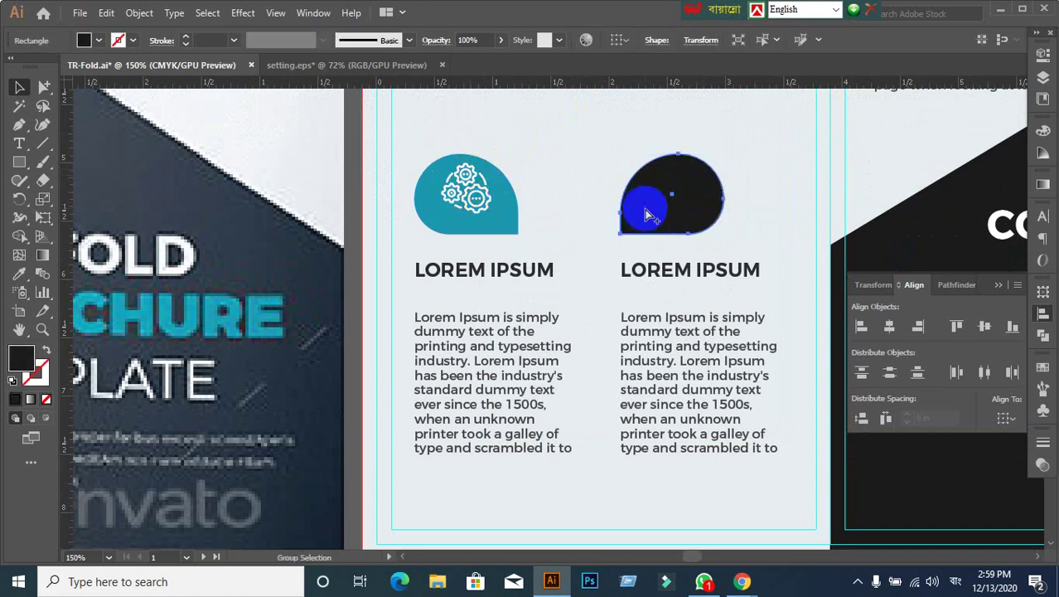
shift+click(644, 208)
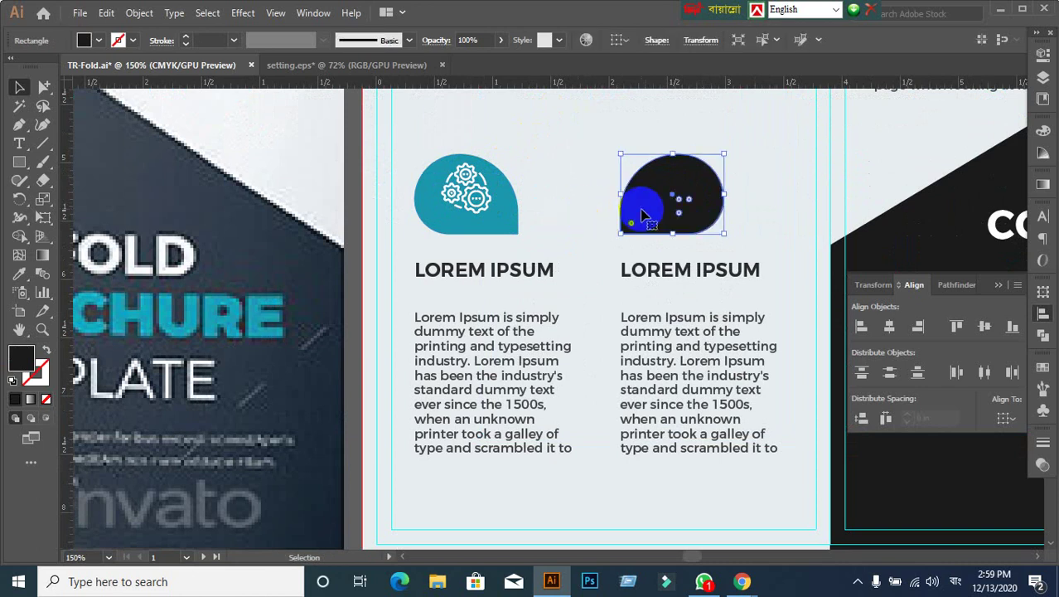
key(Delete)
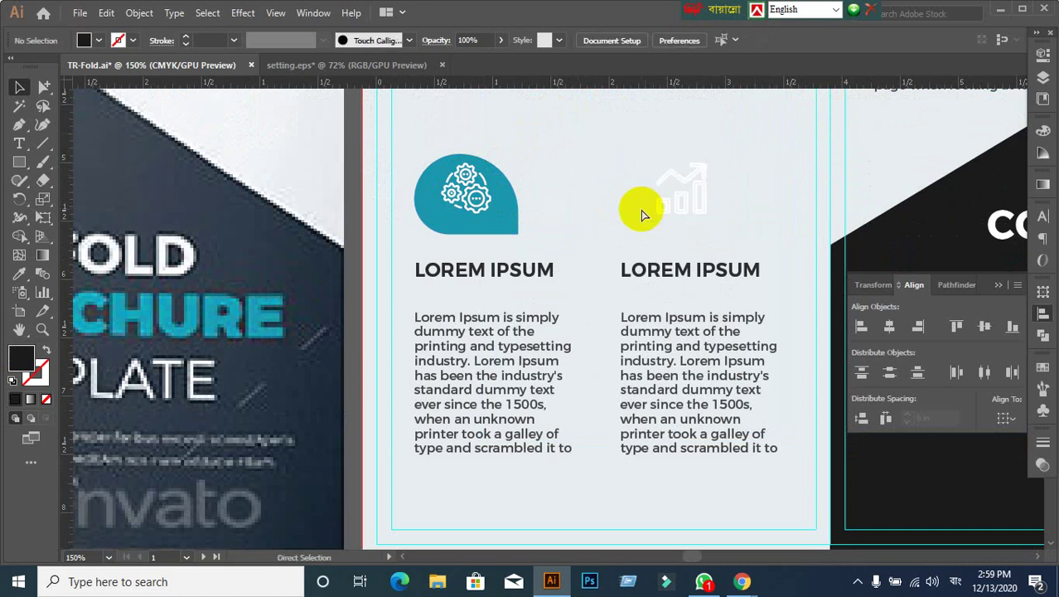
Step: Try bringing all artwork to the front and moving the chart icon, undoing both
key(ctrl+a)
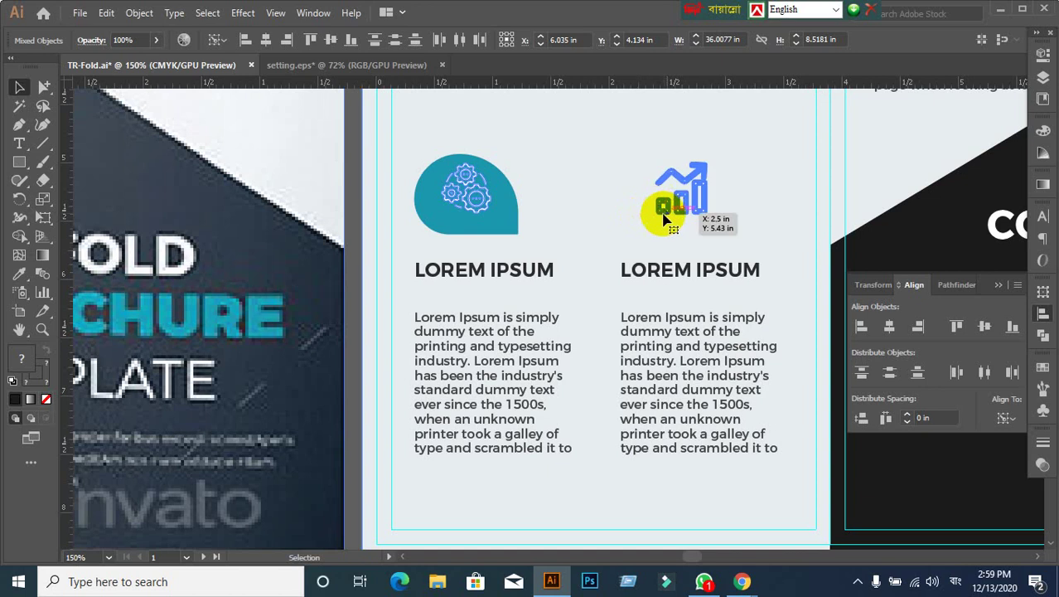
right_click(668, 201)
mouse_move(715, 372)
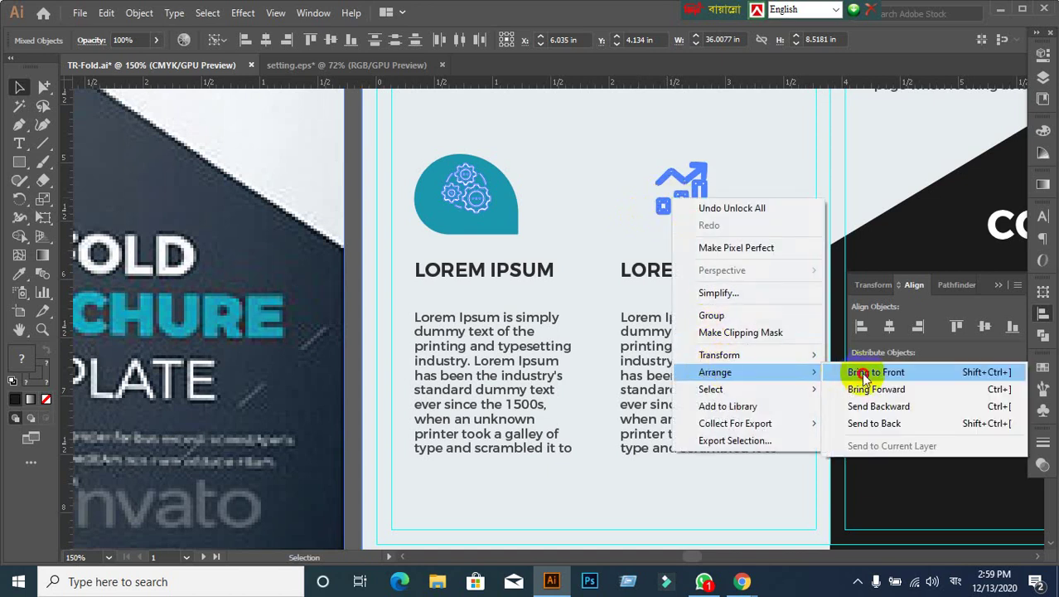
click(863, 375)
key(ctrl+z)
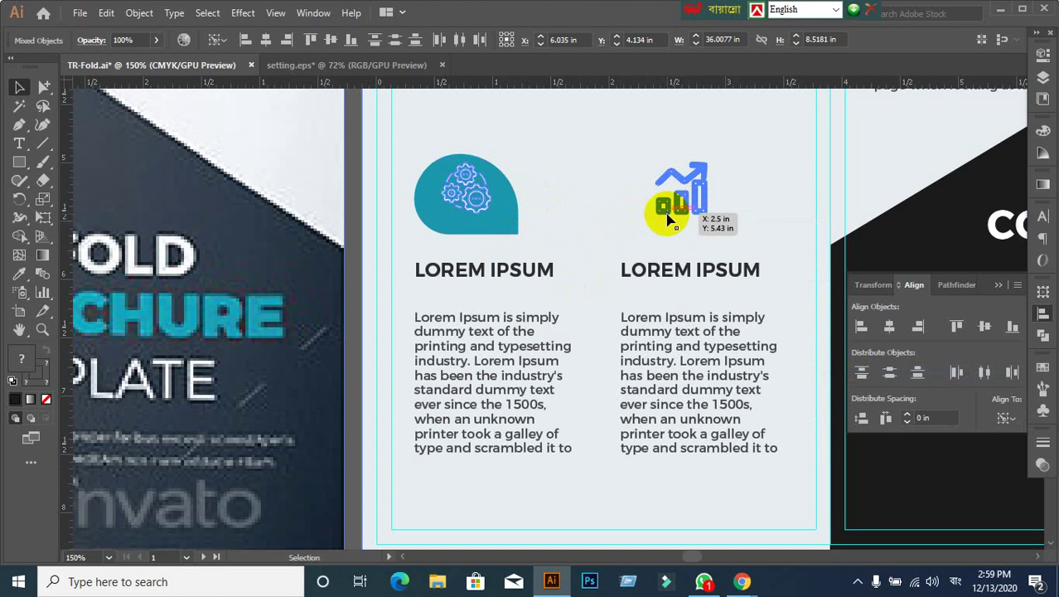
mouse_move(688, 213)
mouse_down()
mouse_move(569, 308)
mouse_move(615, 237)
mouse_up()
key(ctrl+z)
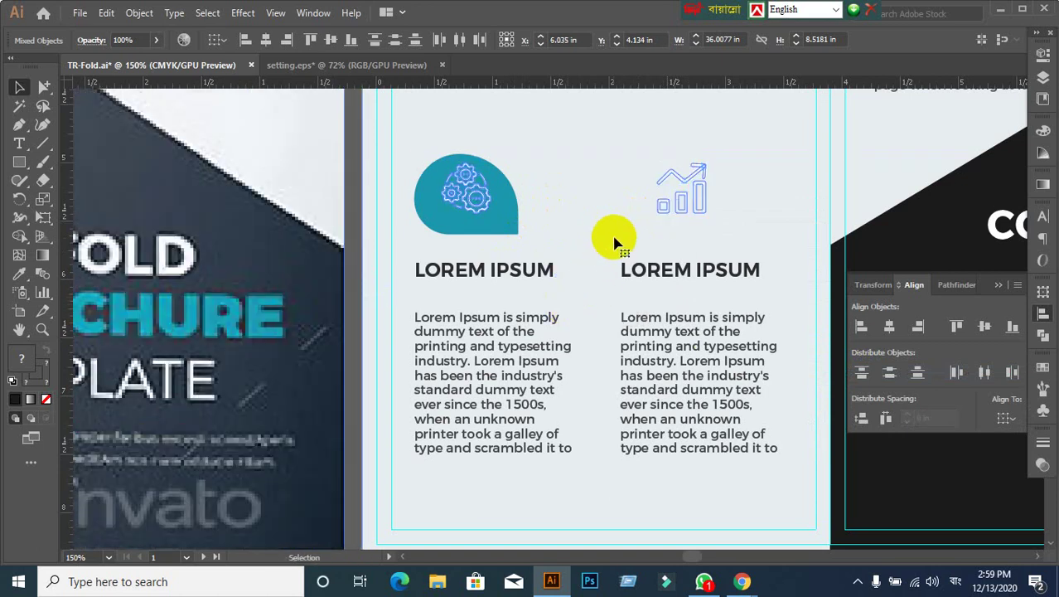
right_click(670, 206)
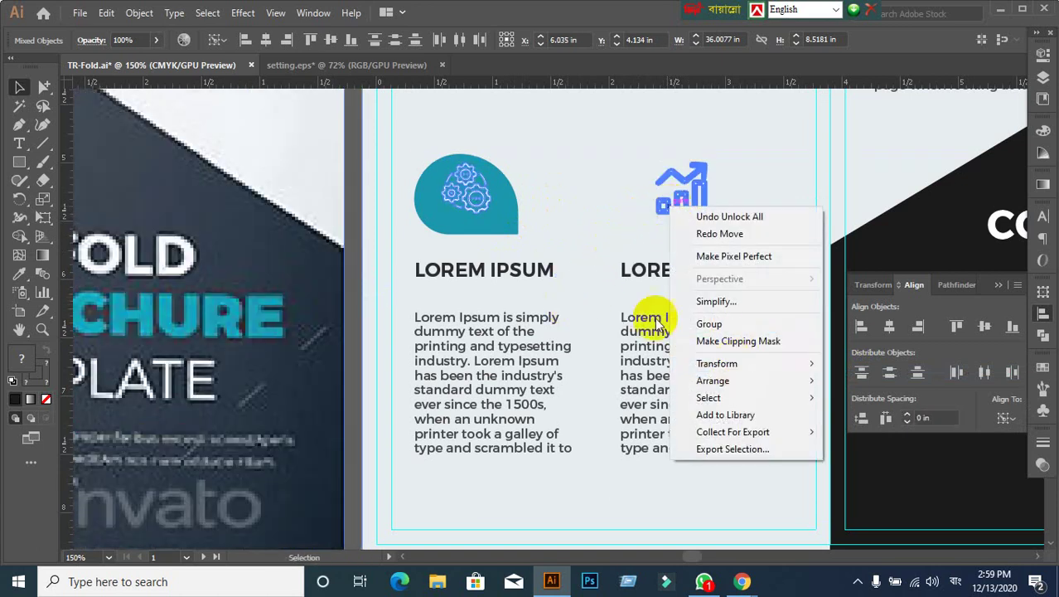
key(Escape)
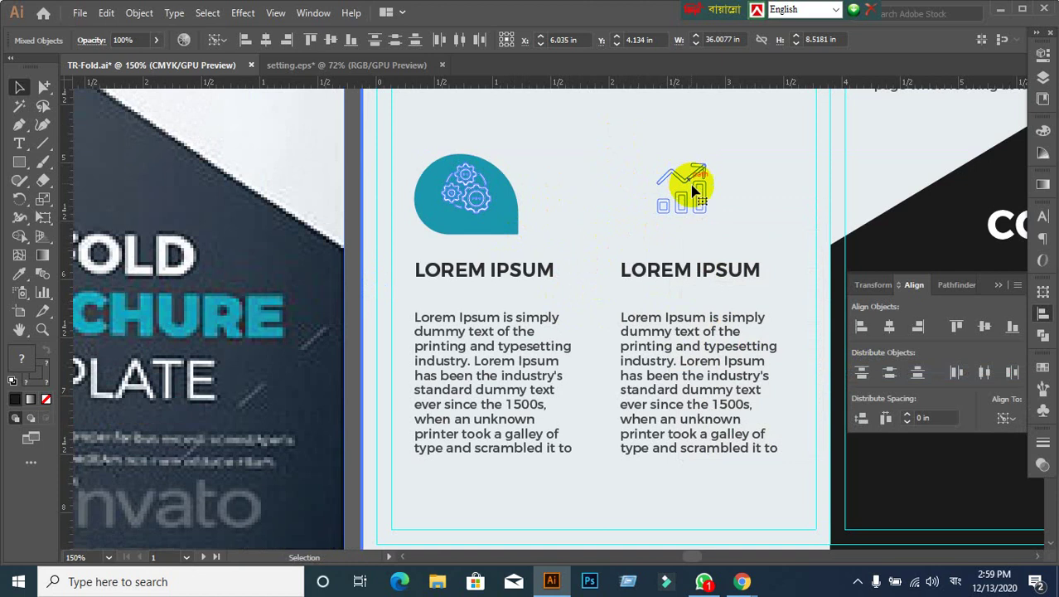
Step: Test-move the brochure artwork and the chart icon, undoing each move
scroll(688, 186, down, 4)
drag(696, 196, 570, 313)
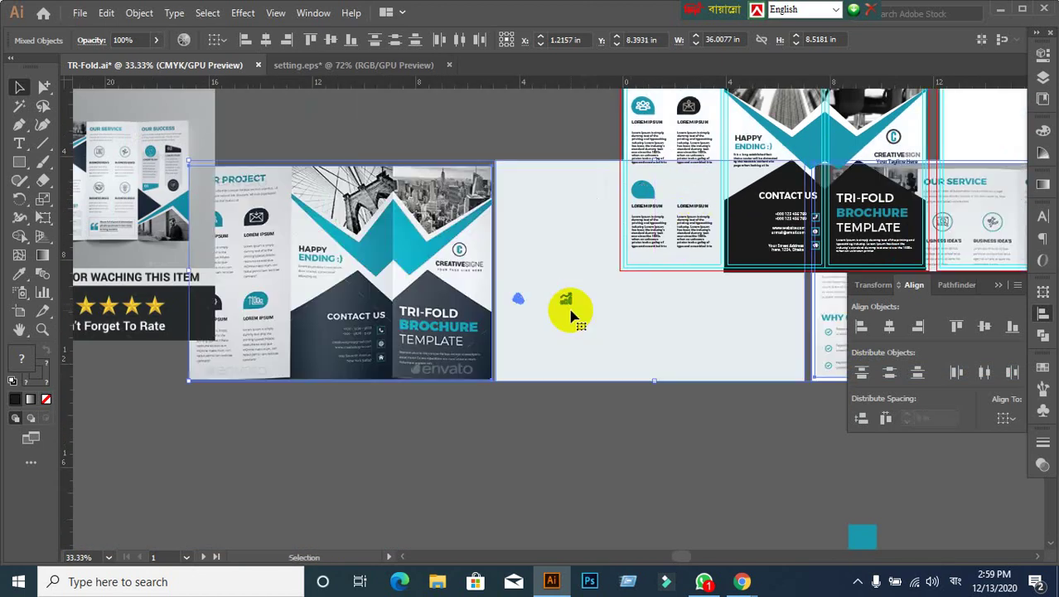
key(ctrl+z)
scroll(693, 207, up, 3)
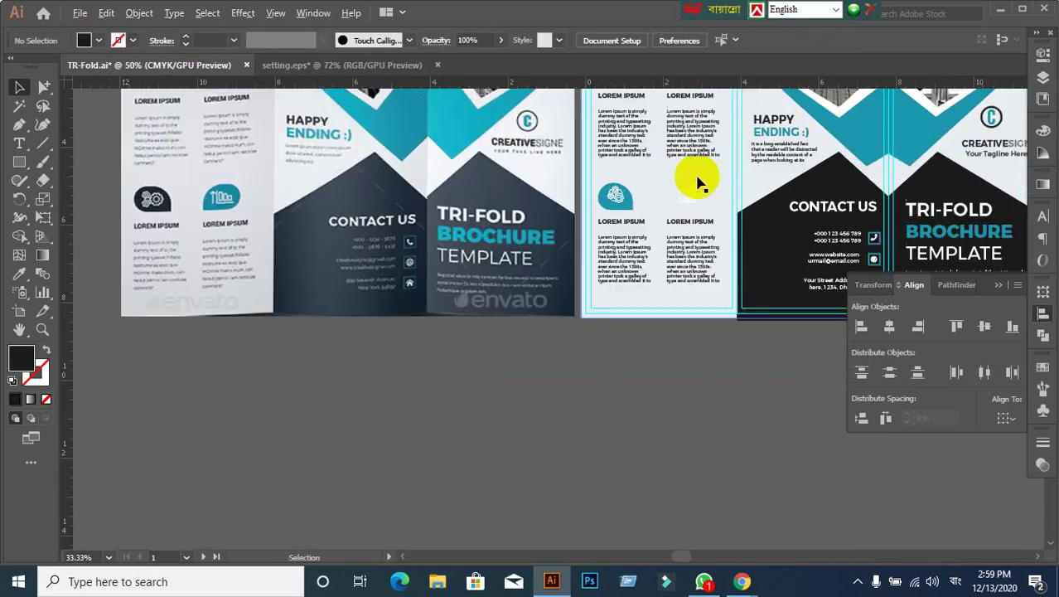
click(684, 238)
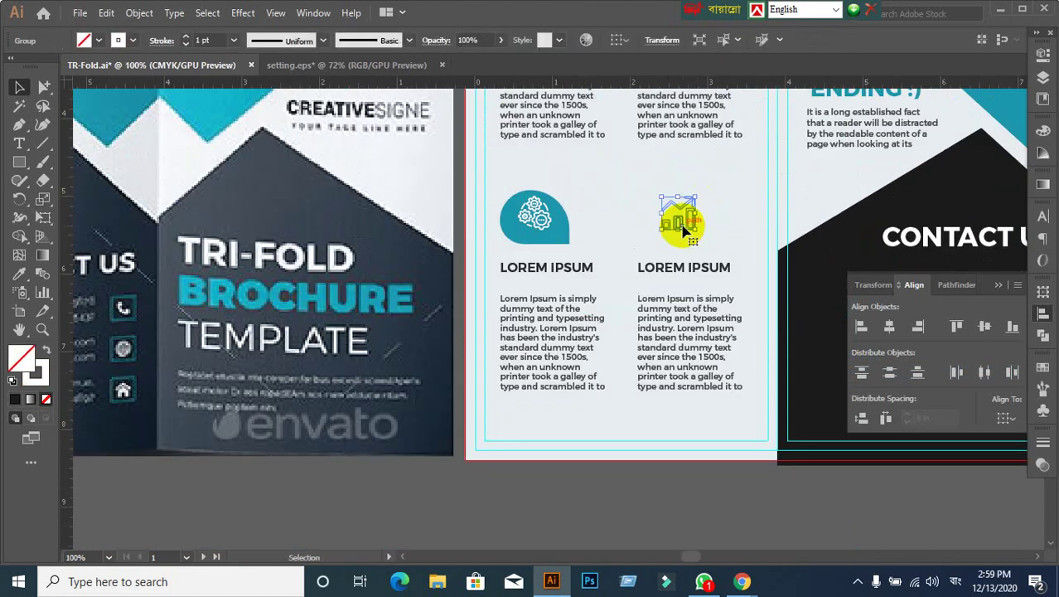
drag(684, 232, 580, 216)
key(ctrl+z)
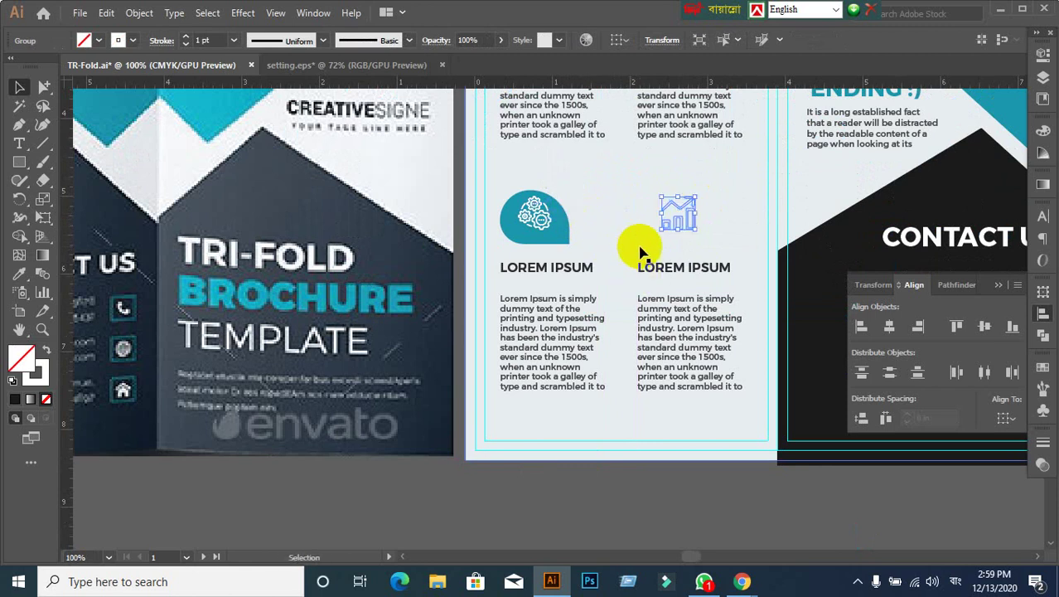
Step: Bring the chart icon group to the front and deselect it
click(585, 487)
click(602, 182)
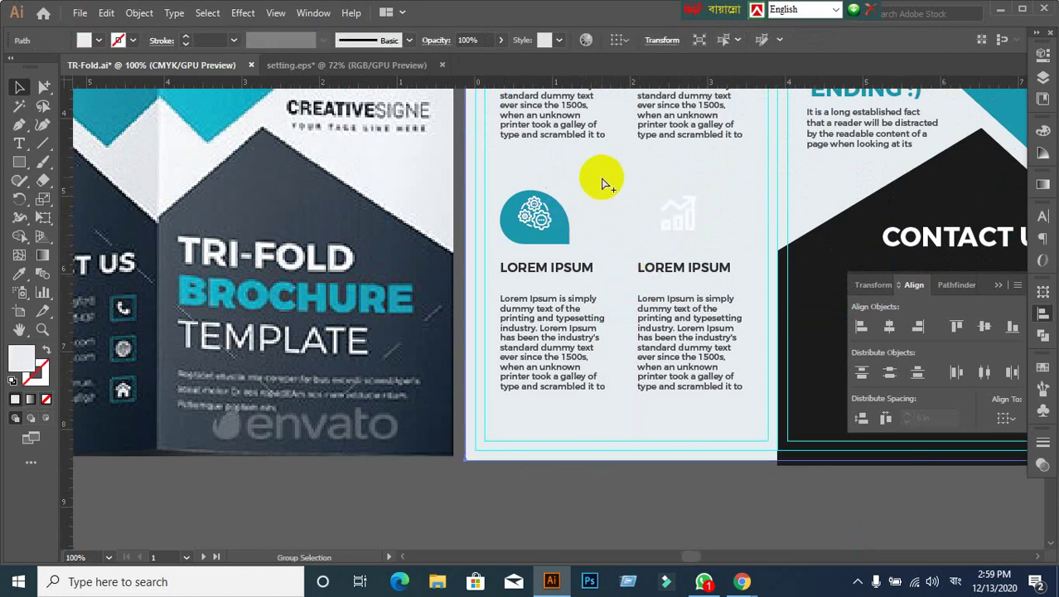
key(ctrl+shift+a)
right_click(684, 234)
mouse_move(727, 418)
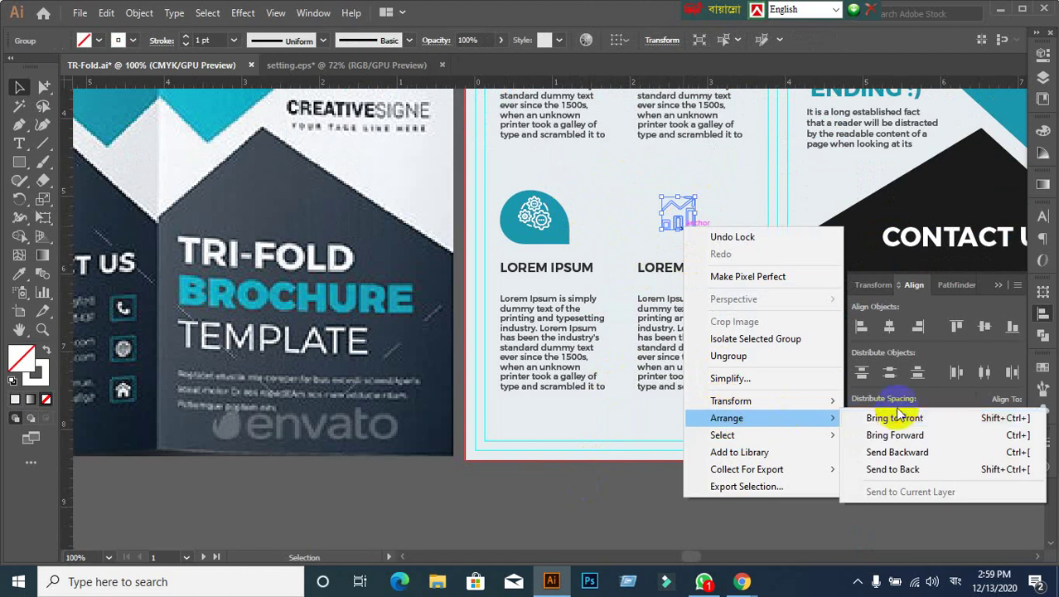
click(898, 418)
key(ctrl+shift+a)
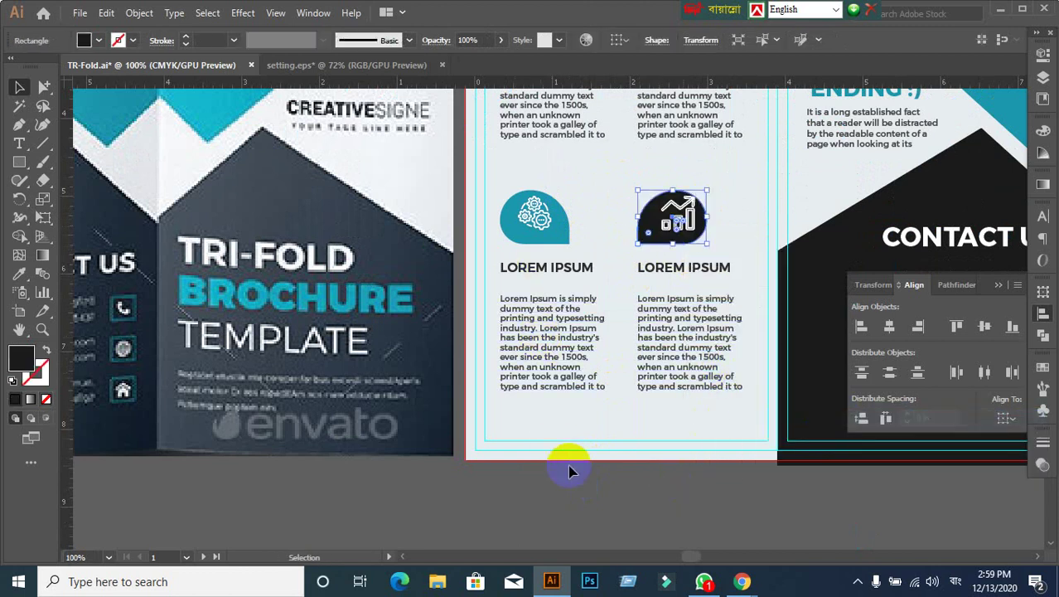
Step: Vertically centre the gear icon within its blue teardrop
alt+scroll(527, 214, up, 2)
click(534, 232)
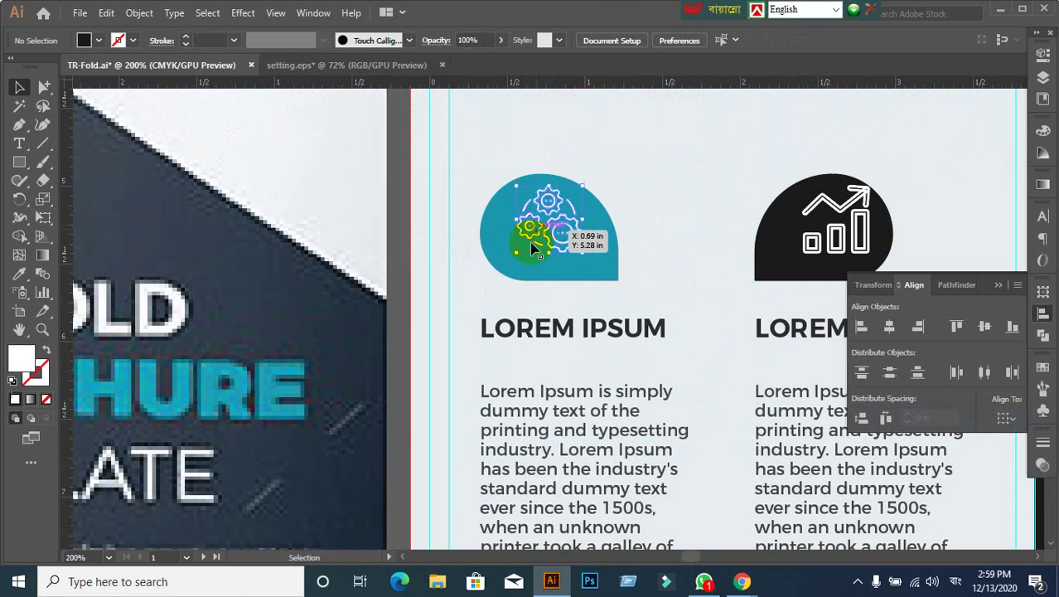
shift+click(605, 270)
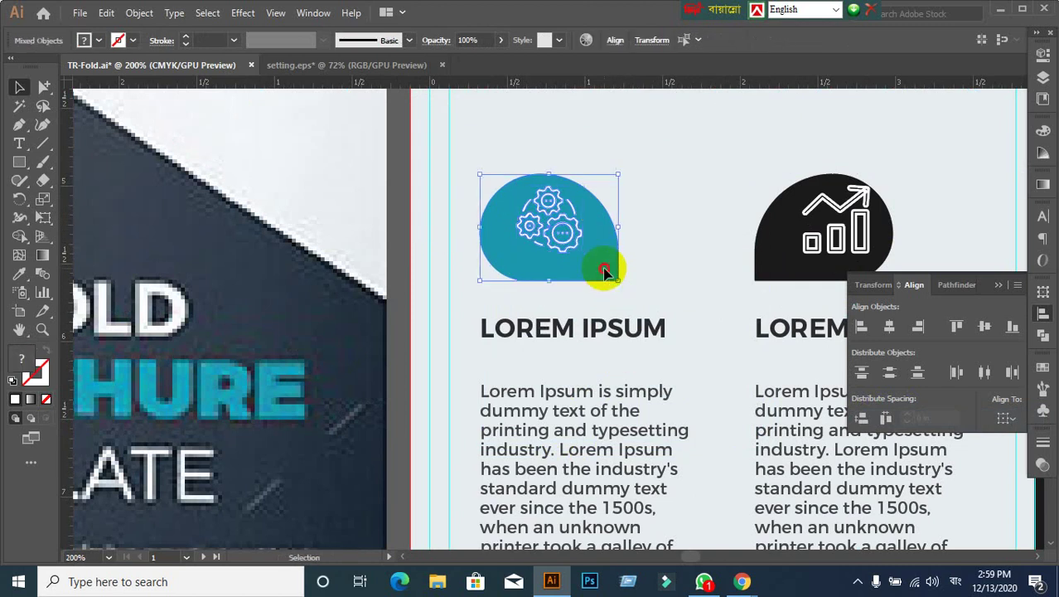
click(984, 326)
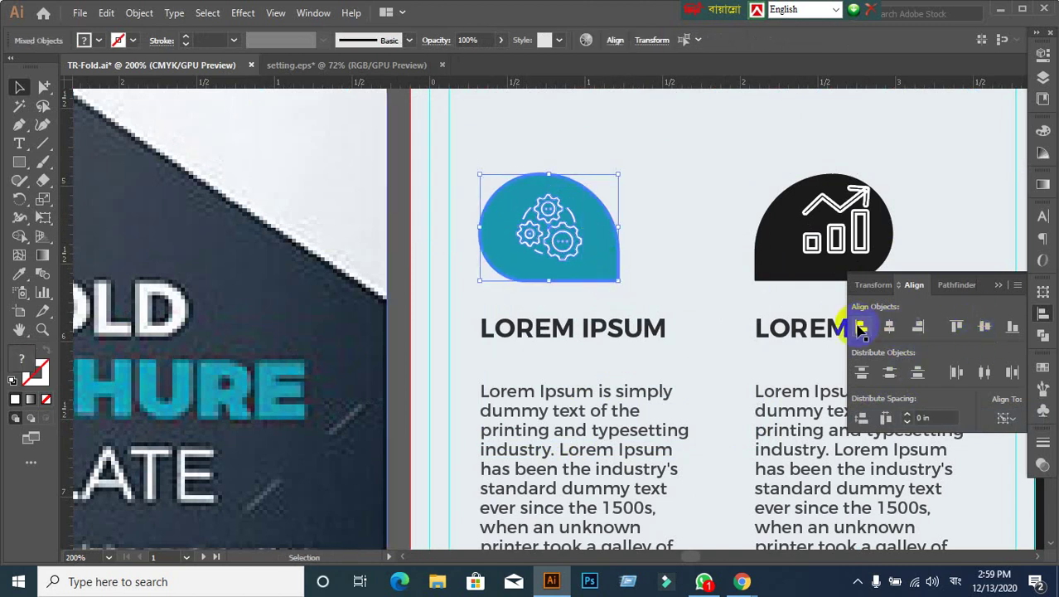
click(408, 249)
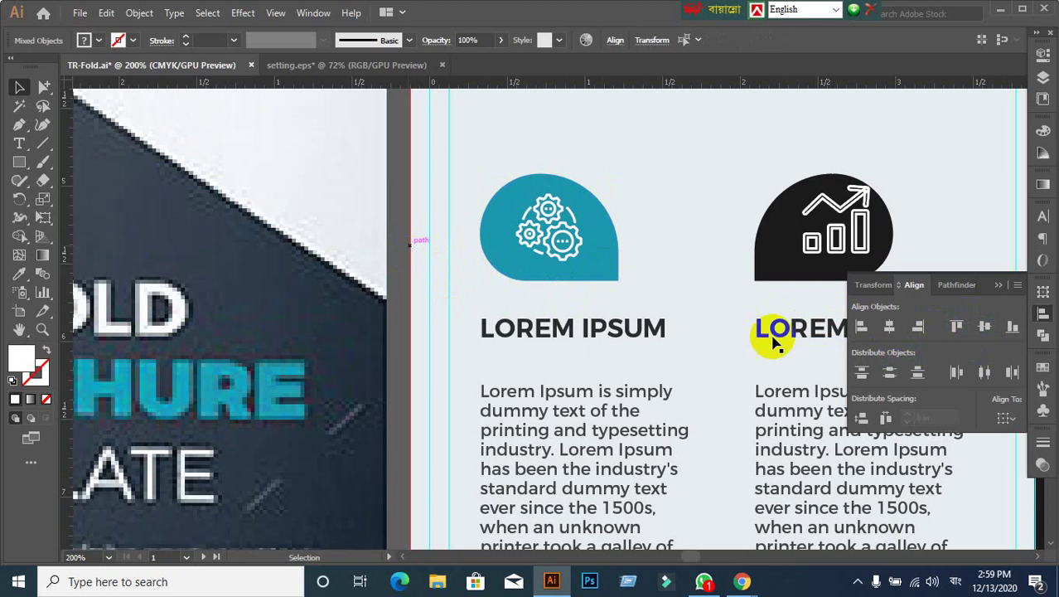
Step: Centre the chart icon vertically and horizontally in its black teardrop
click(801, 253)
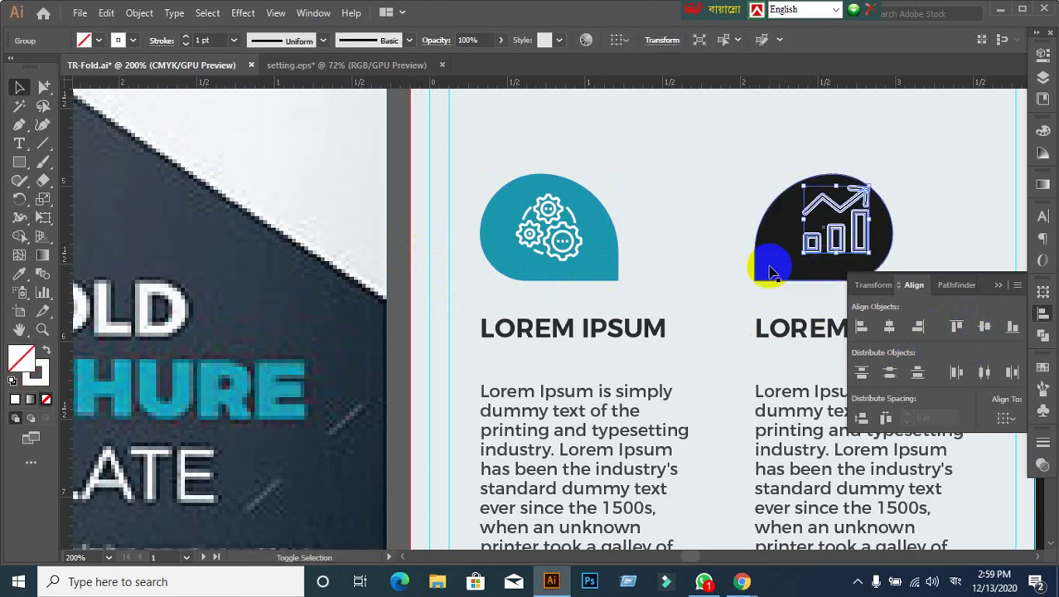
shift+click(768, 262)
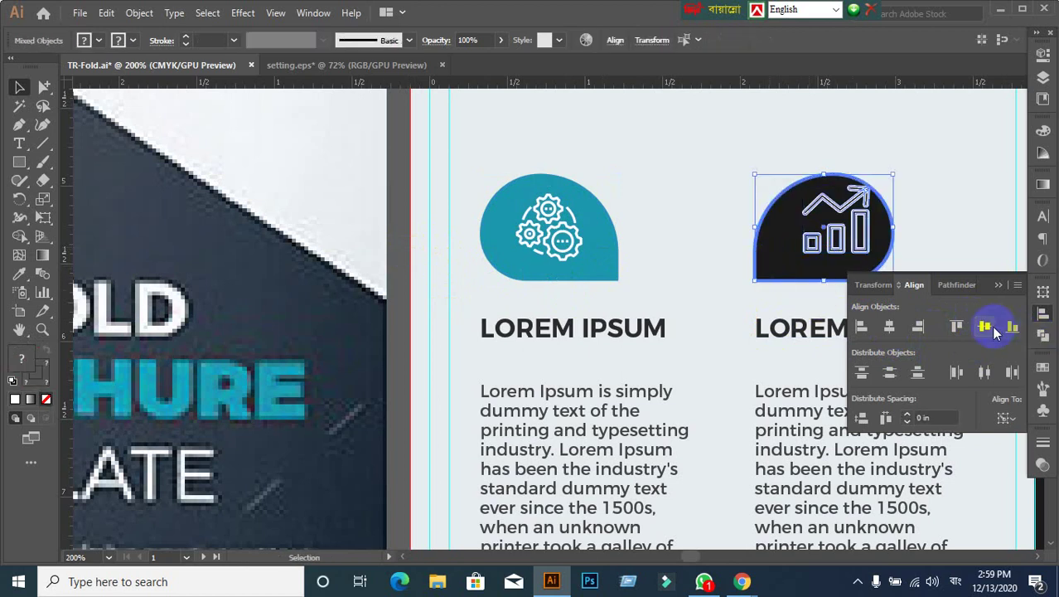
click(994, 330)
click(887, 327)
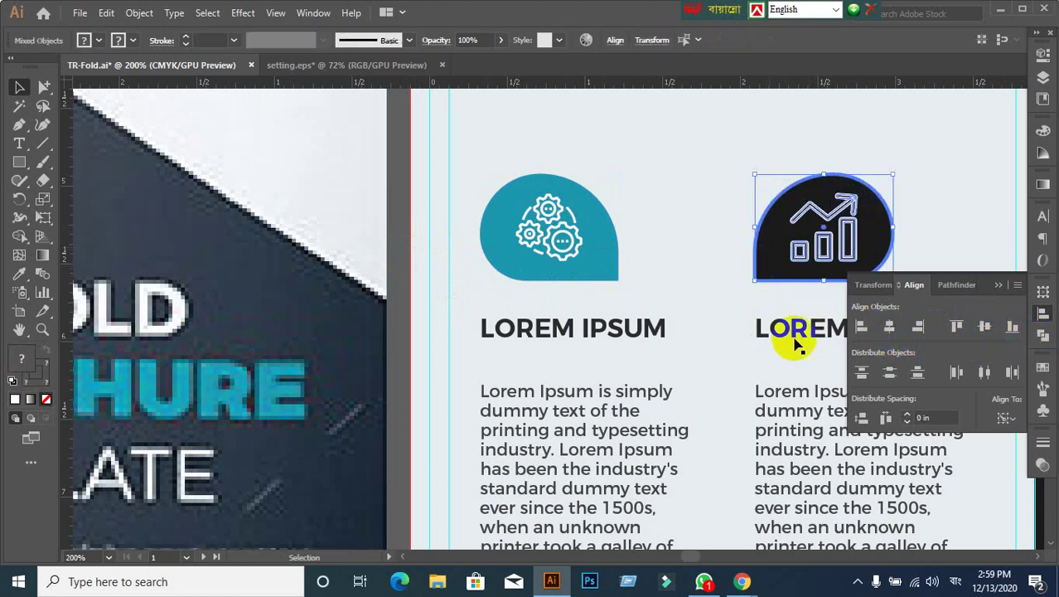
click(704, 307)
Step: Reposition the gear icon within its teardrop
scroll(732, 313, down, 1)
scroll(732, 313, down, 1)
scroll(734, 318, down, 1)
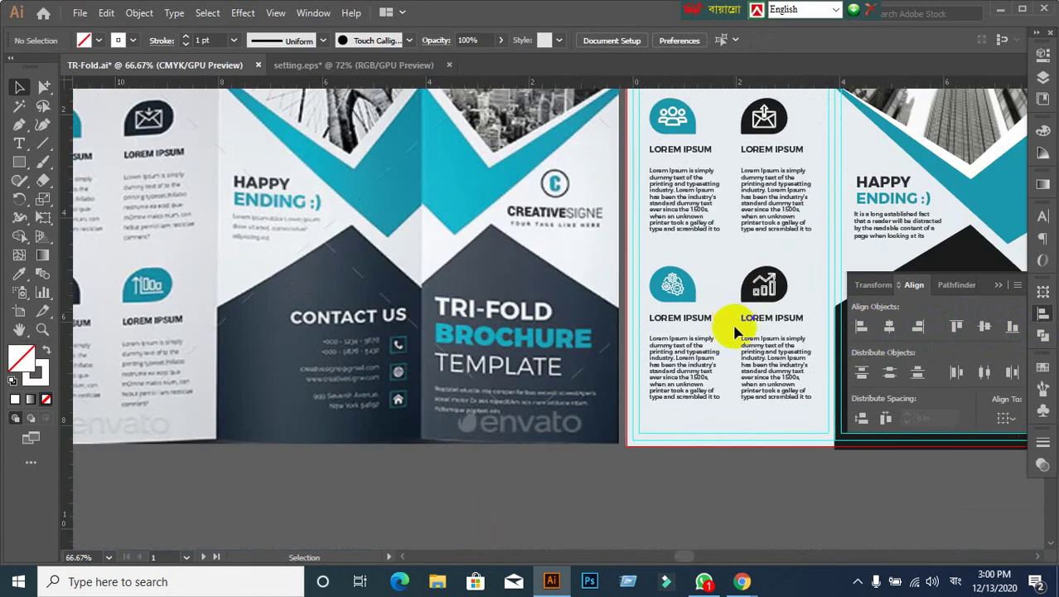
mouse_move(669, 289)
mouse_down()
mouse_move(623, 292)
mouse_move(680, 307)
mouse_up()
scroll(680, 308, up, 1)
drag(657, 266, 688, 297)
Step: Check the chart icon and LOREM IPSUM heading, then zoom out over the panel
click(820, 285)
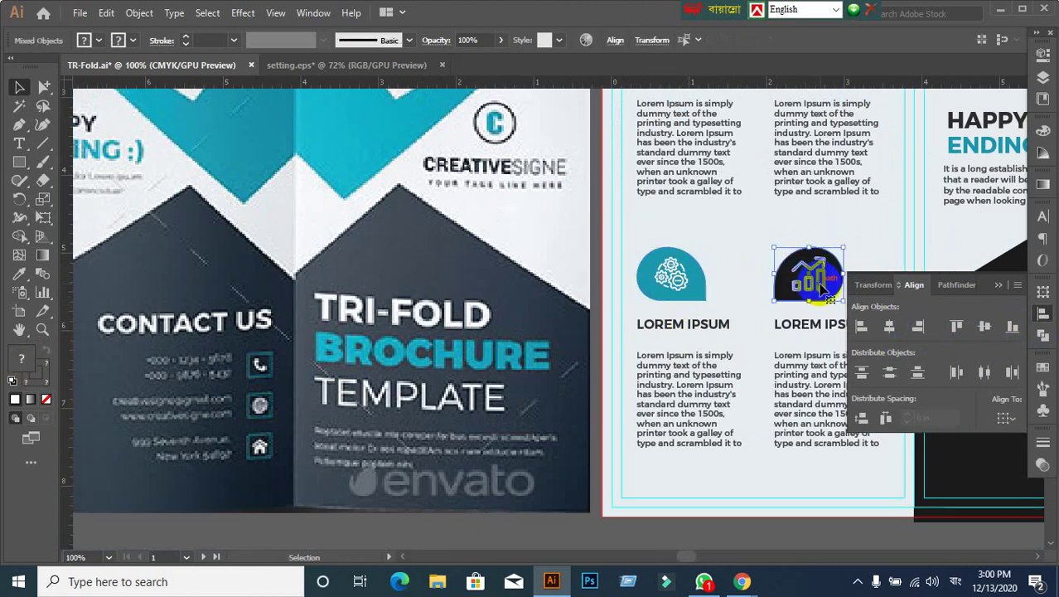
click(697, 324)
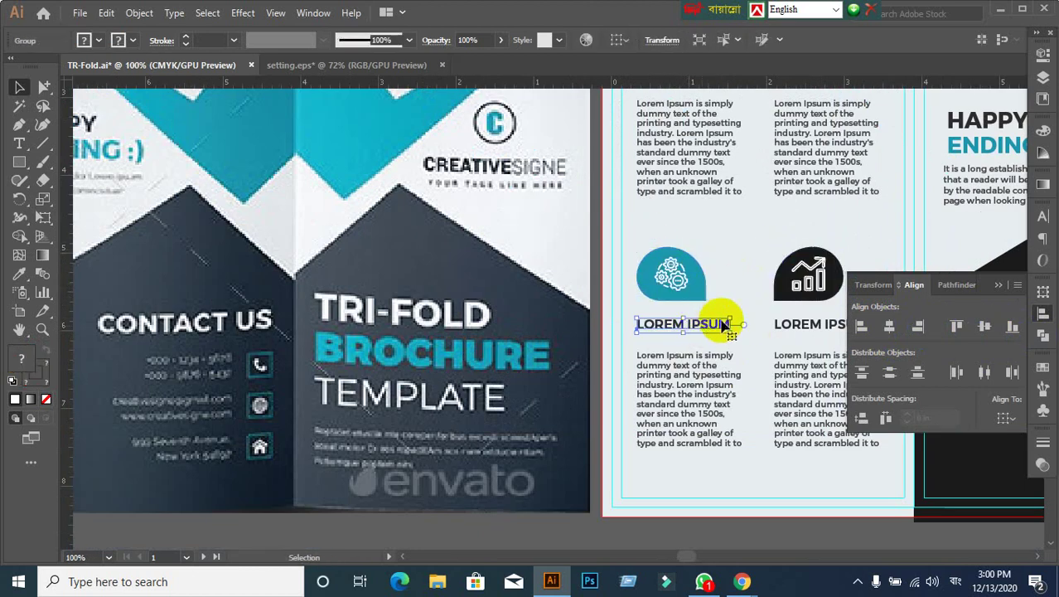
scroll(761, 317, down, 1)
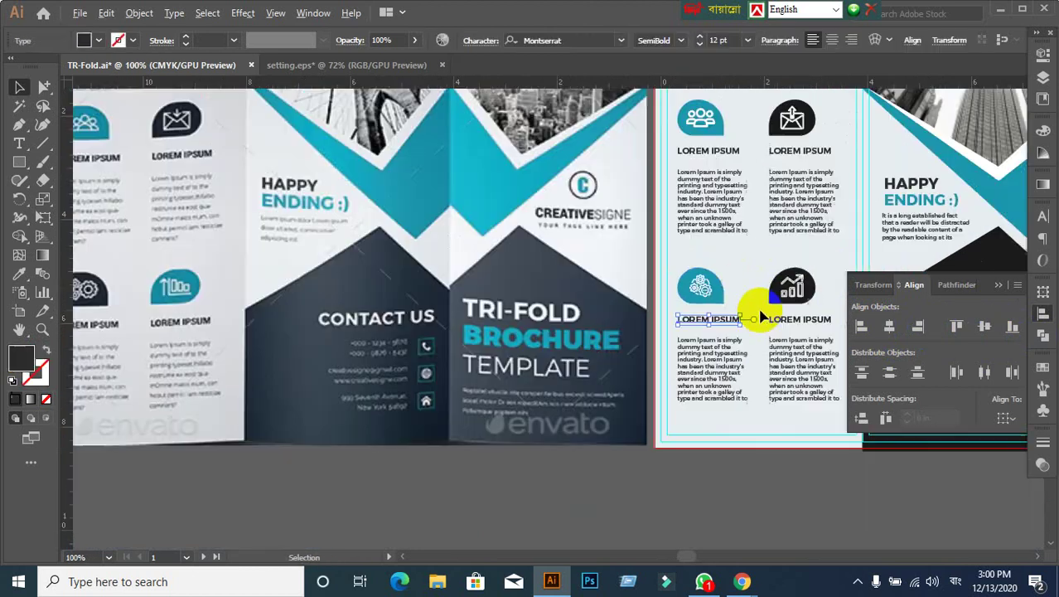
click(781, 199)
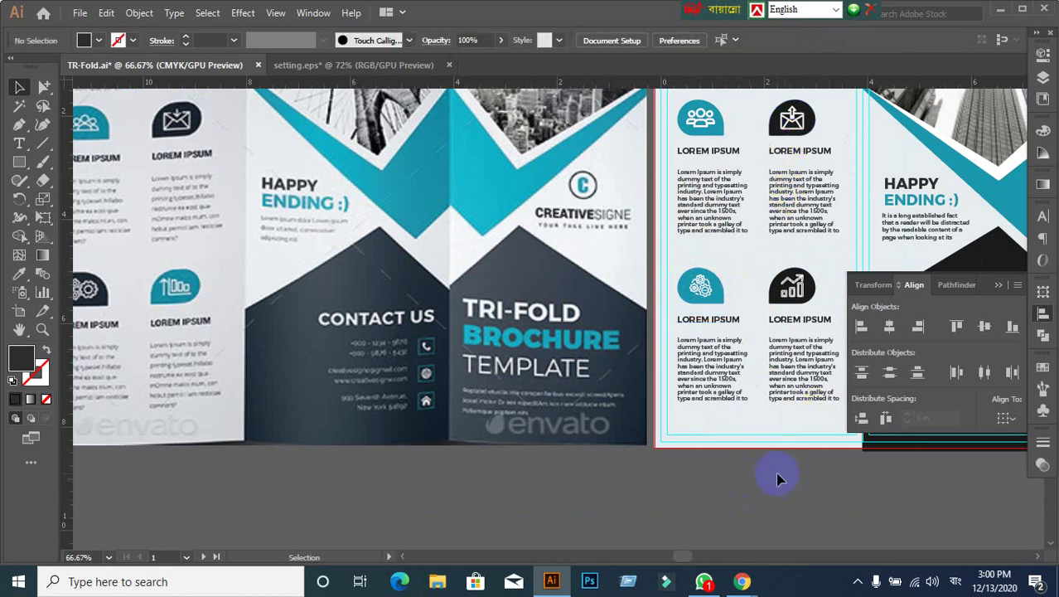
scroll(777, 474, down, 1)
scroll(718, 462, right, 1)
scroll(698, 464, right, 2)
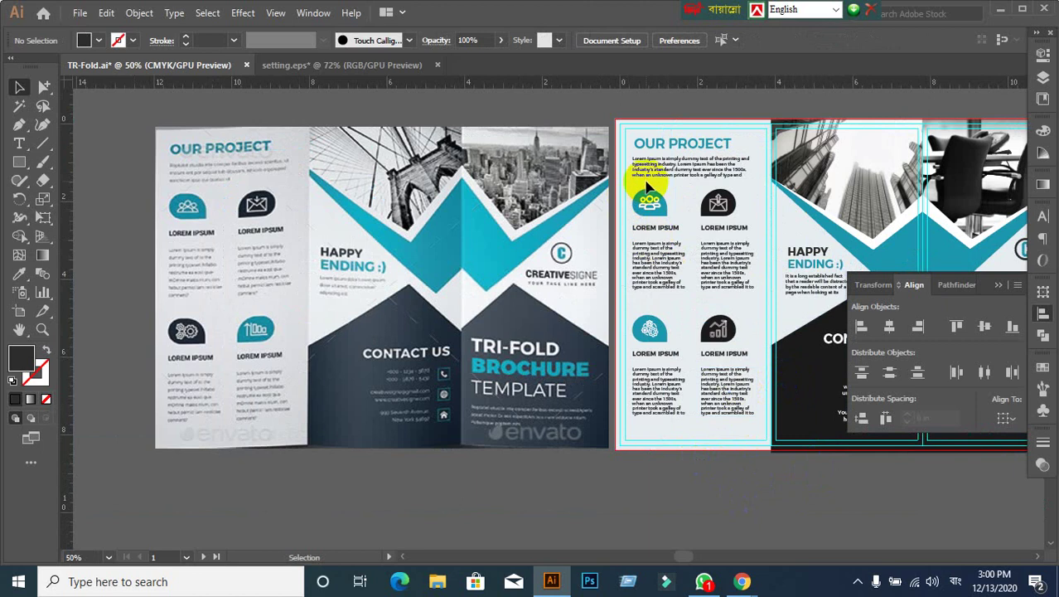
drag(644, 189, 721, 407)
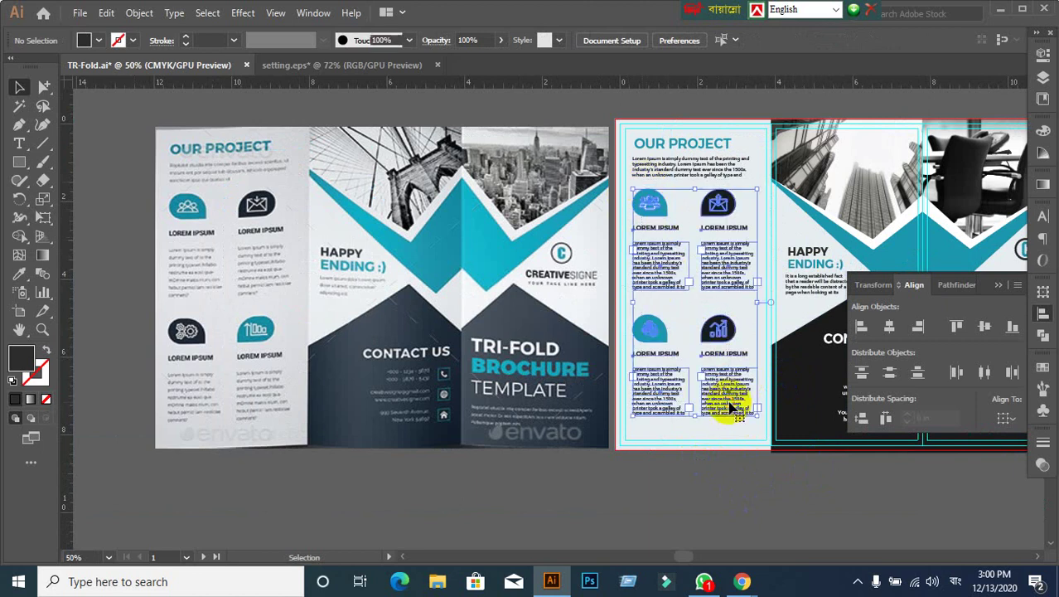
click(657, 308)
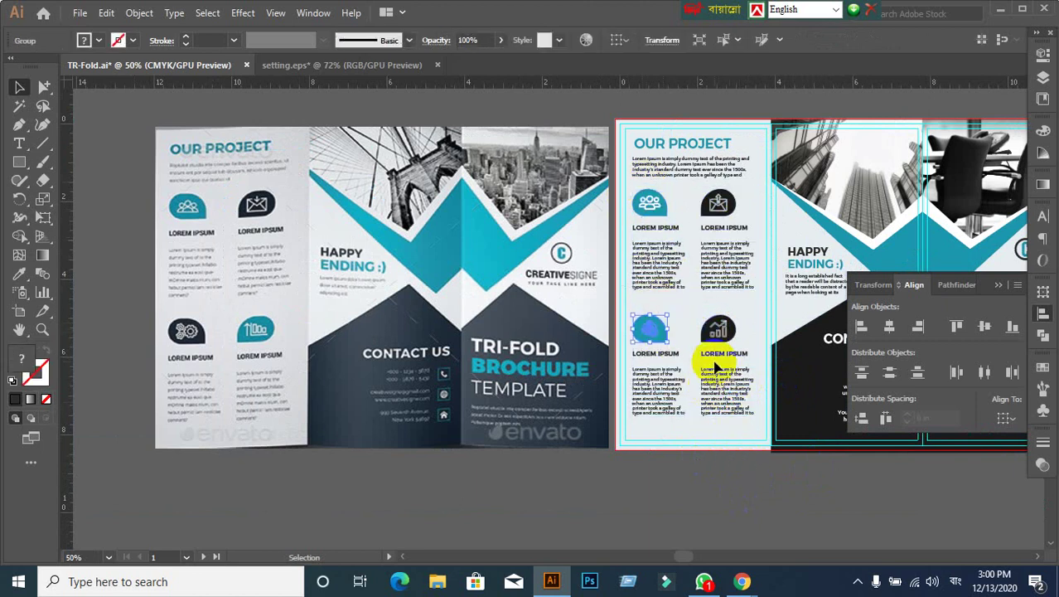
click(742, 427)
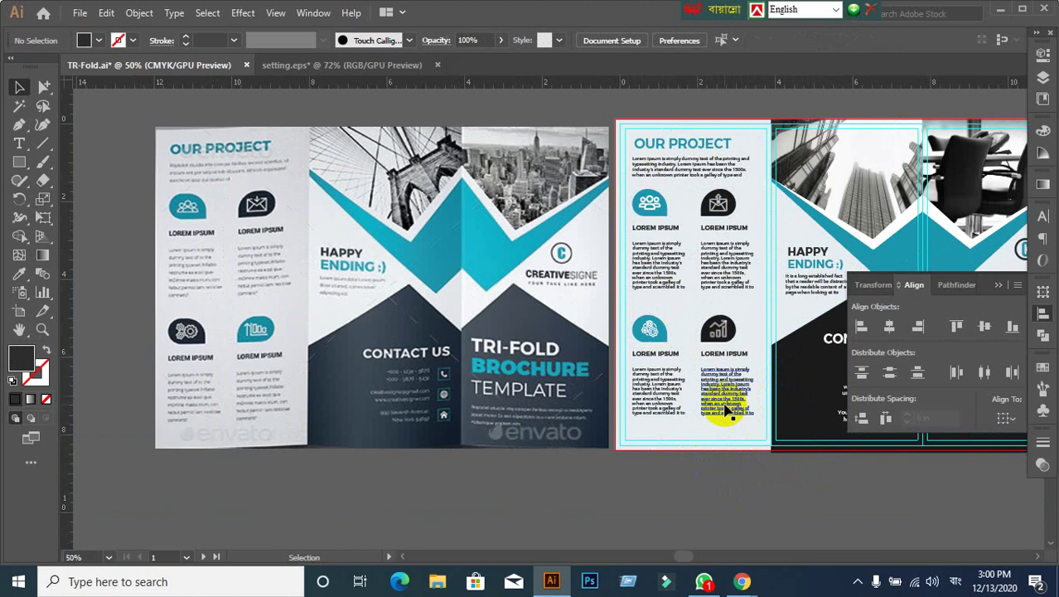
click(674, 350)
drag(638, 301, 678, 421)
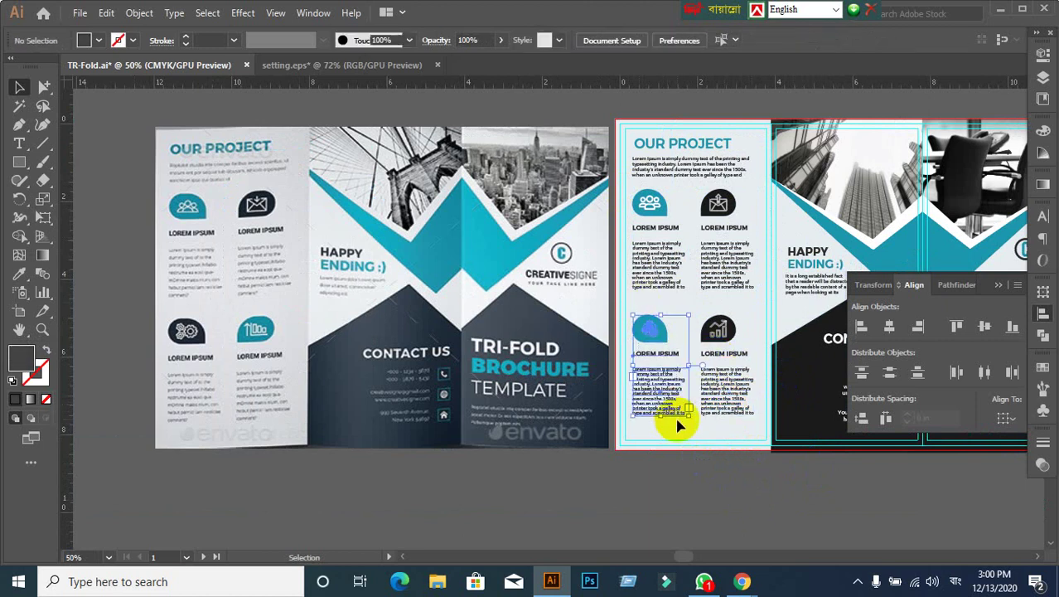
drag(710, 303, 747, 416)
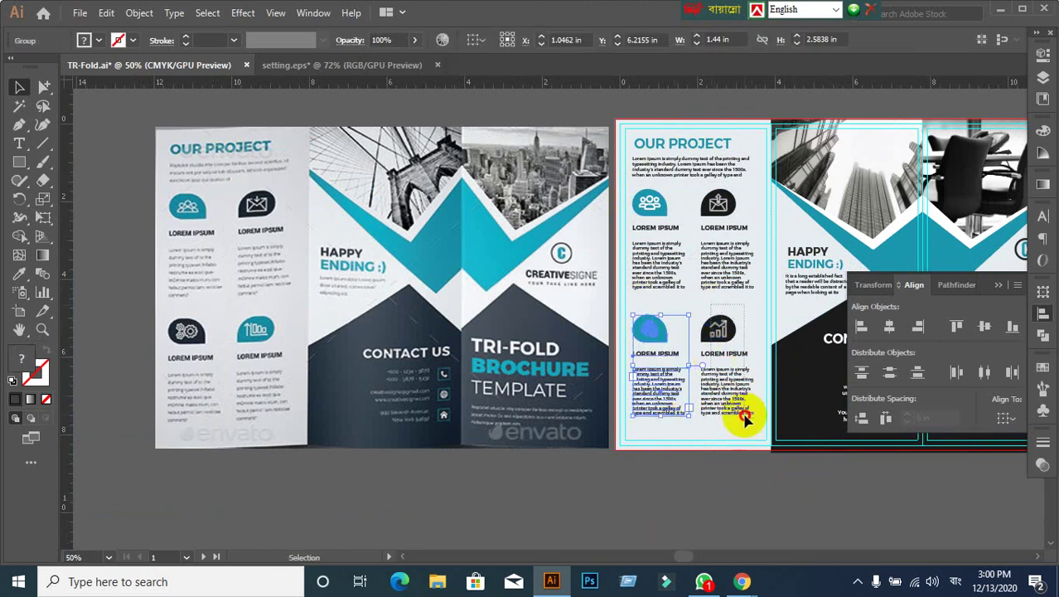
drag(657, 237, 668, 263)
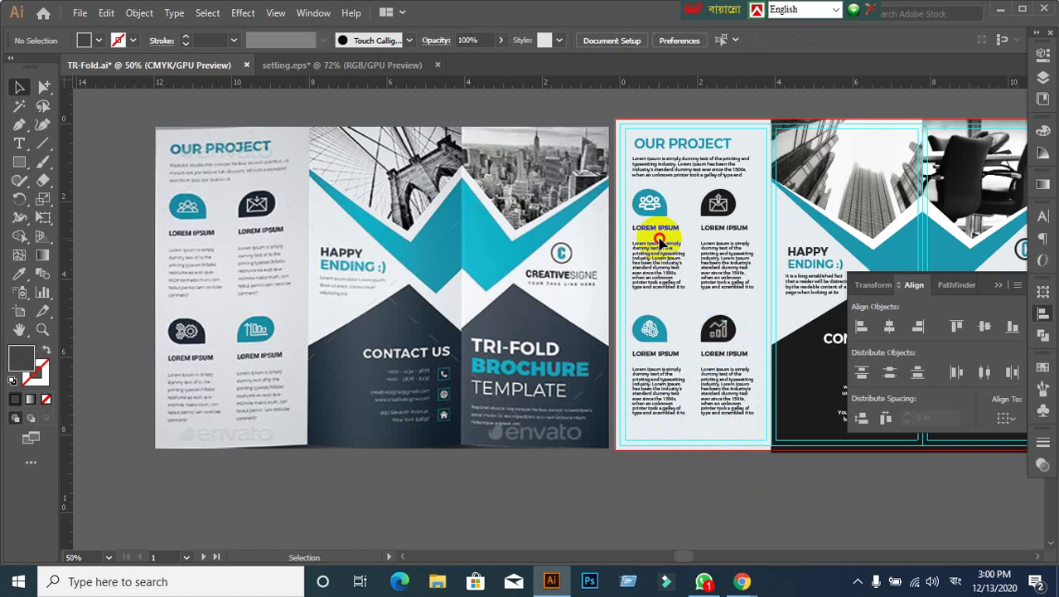
click(663, 386)
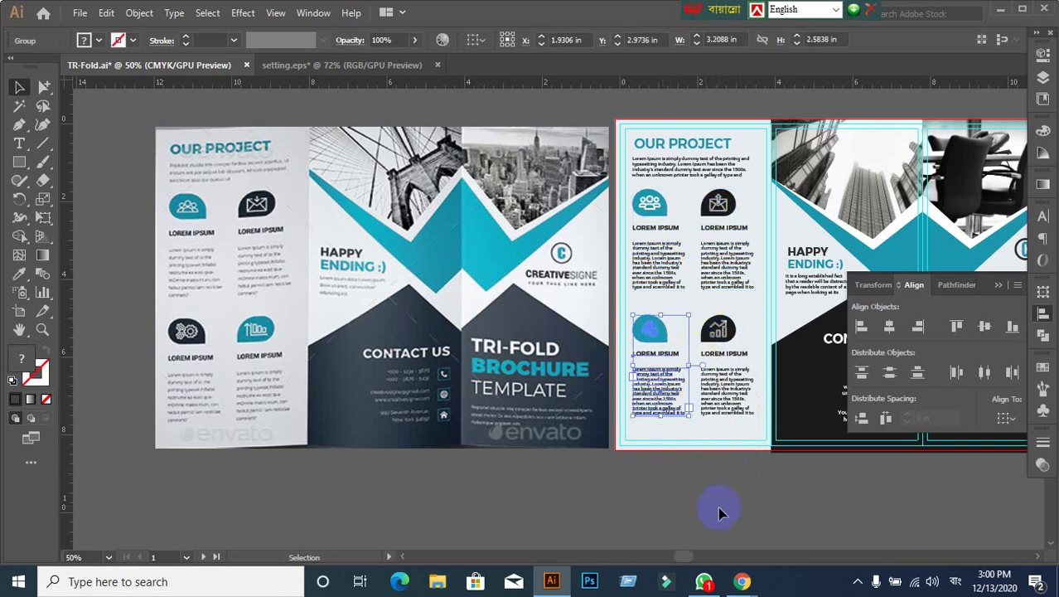
click(640, 310)
drag(641, 310, 723, 428)
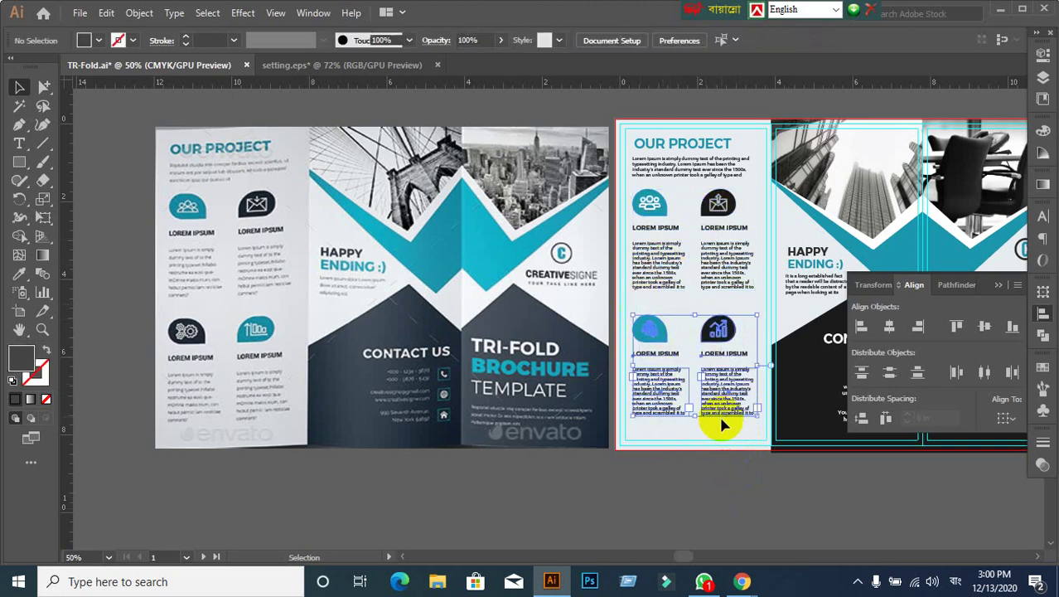
click(733, 474)
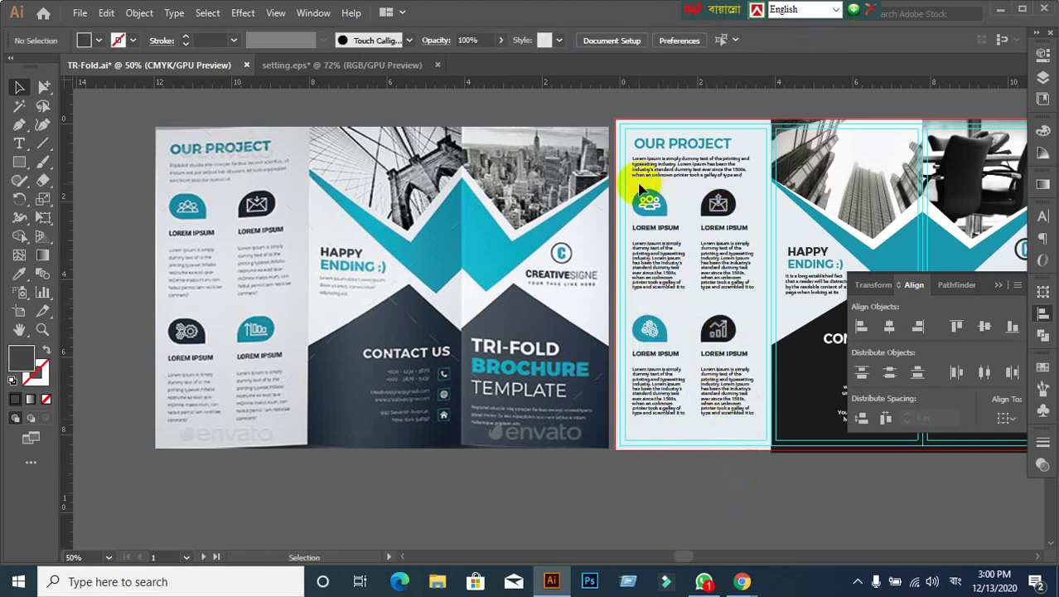
drag(640, 190, 722, 417)
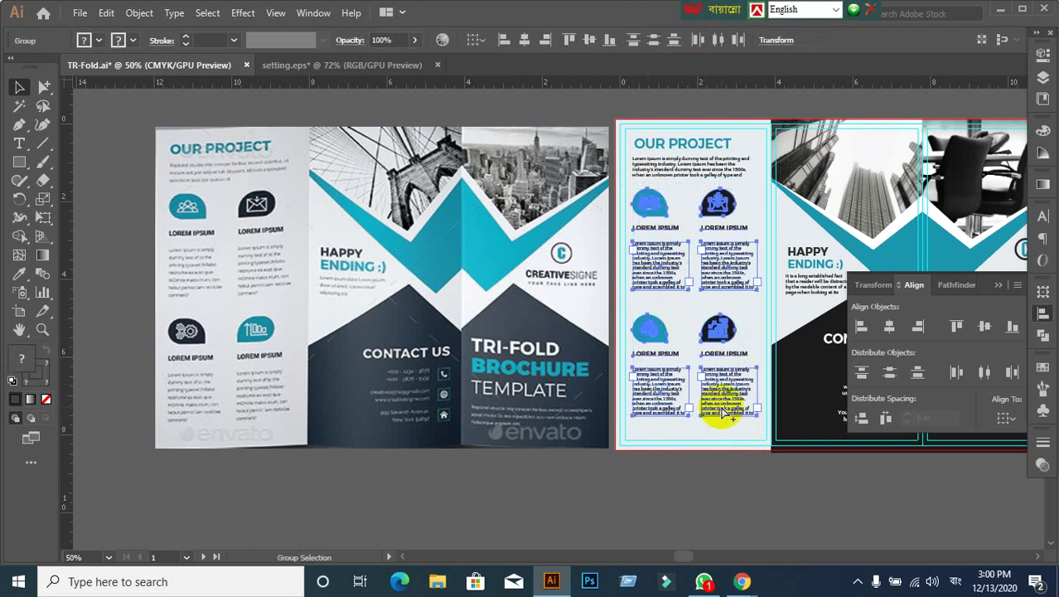
click(749, 481)
click(676, 192)
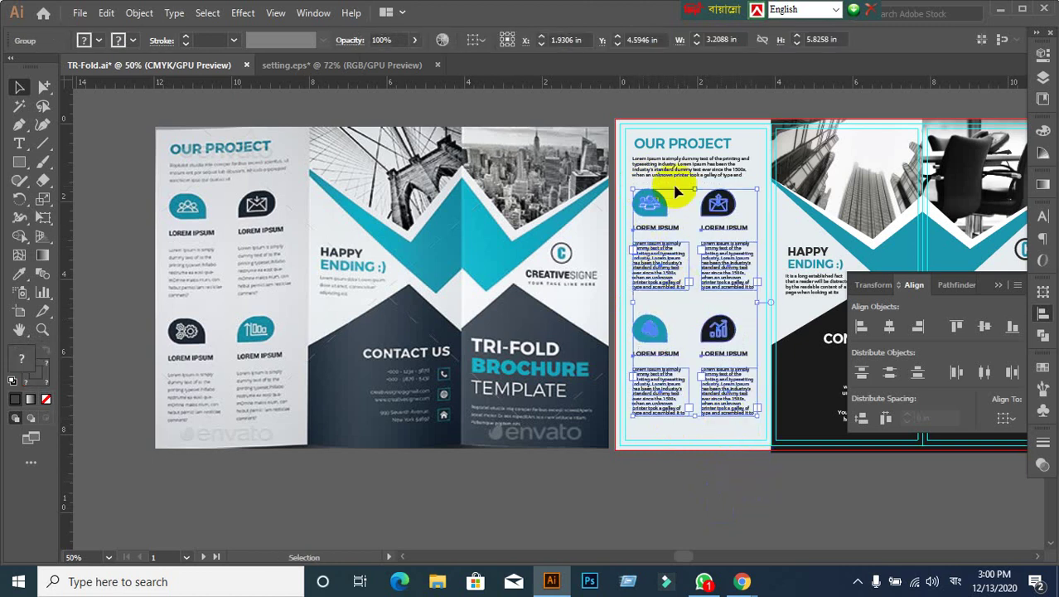
click(623, 98)
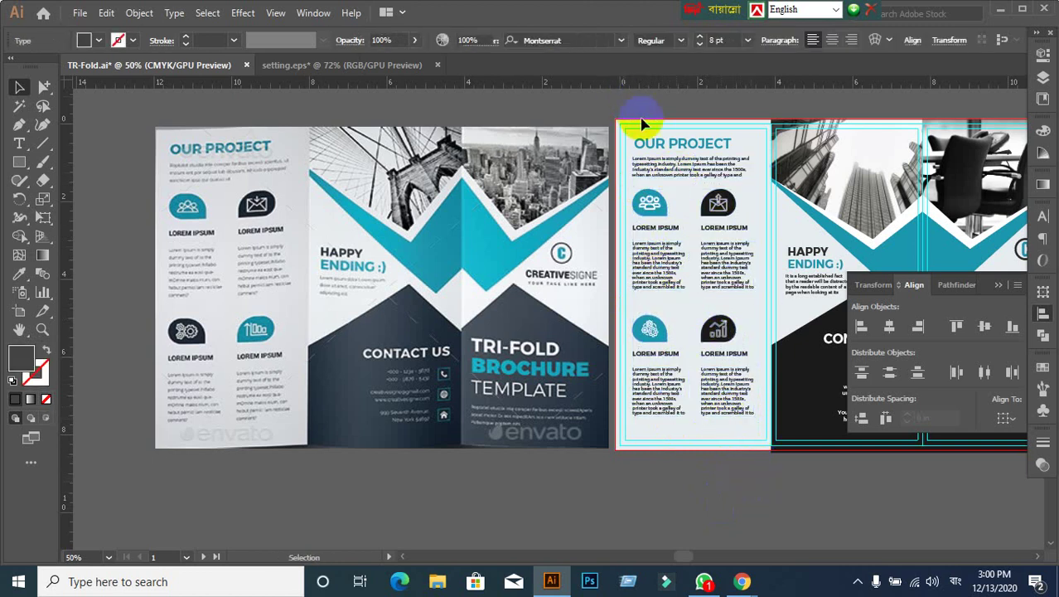
drag(633, 119, 716, 397)
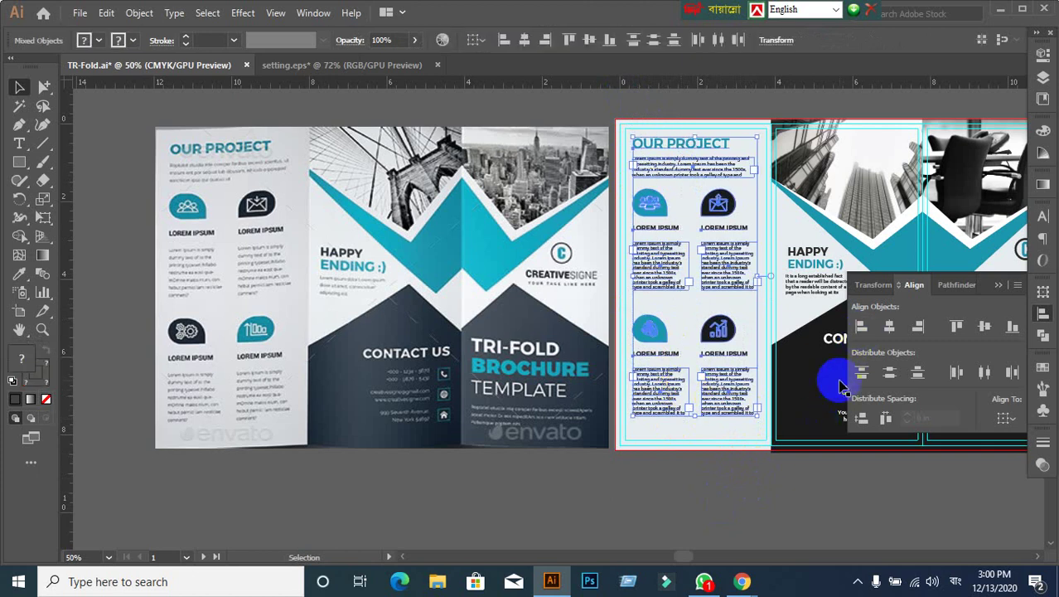
click(824, 509)
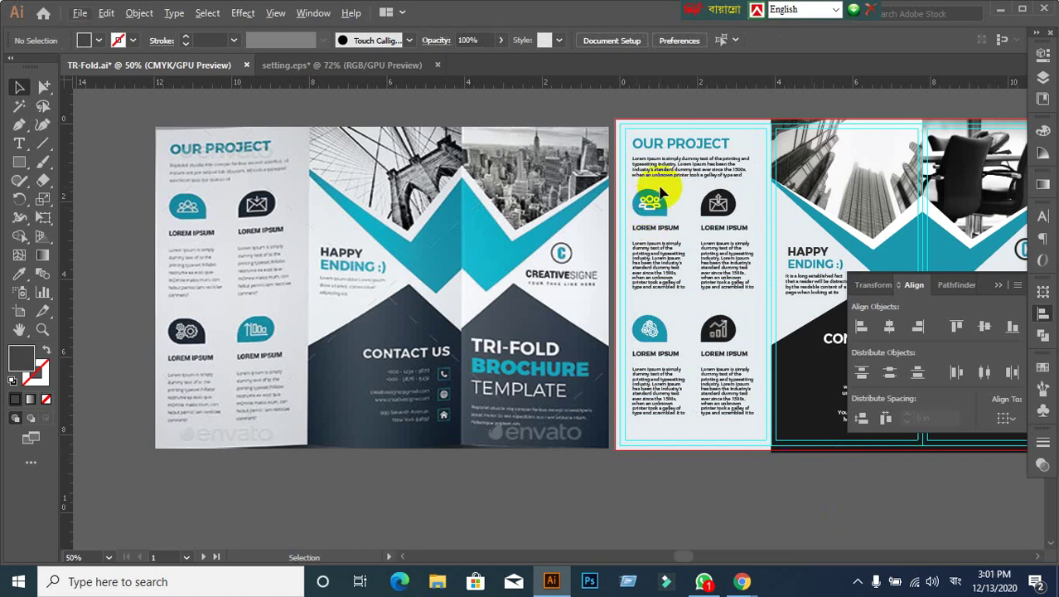
scroll(652, 192, up, 1)
click(651, 158)
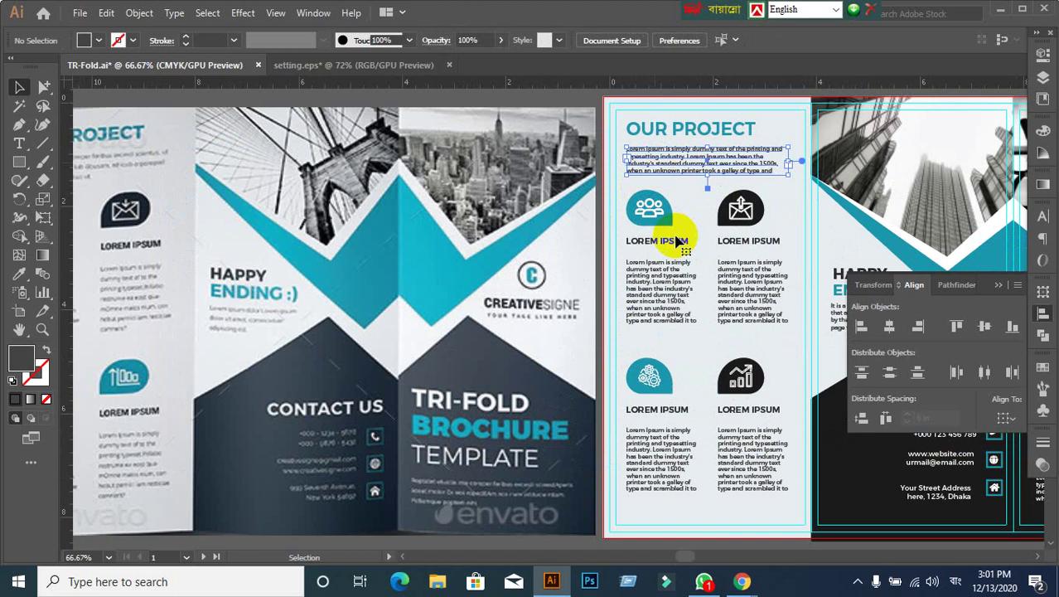
scroll(655, 207, up, 3)
click(636, 249)
scroll(638, 296, up, 1)
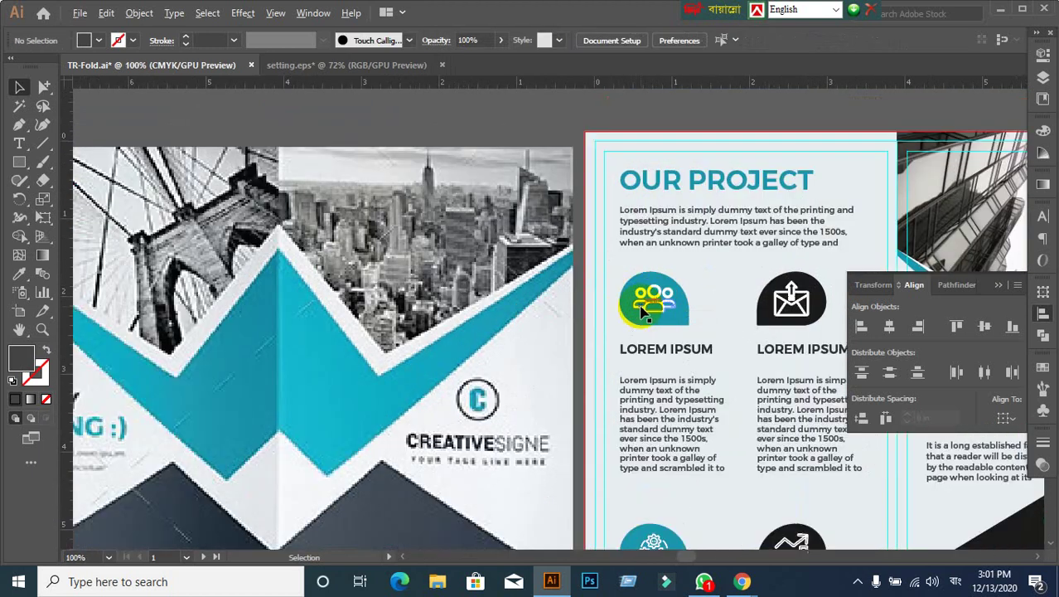
scroll(654, 294, up, 1)
click(669, 208)
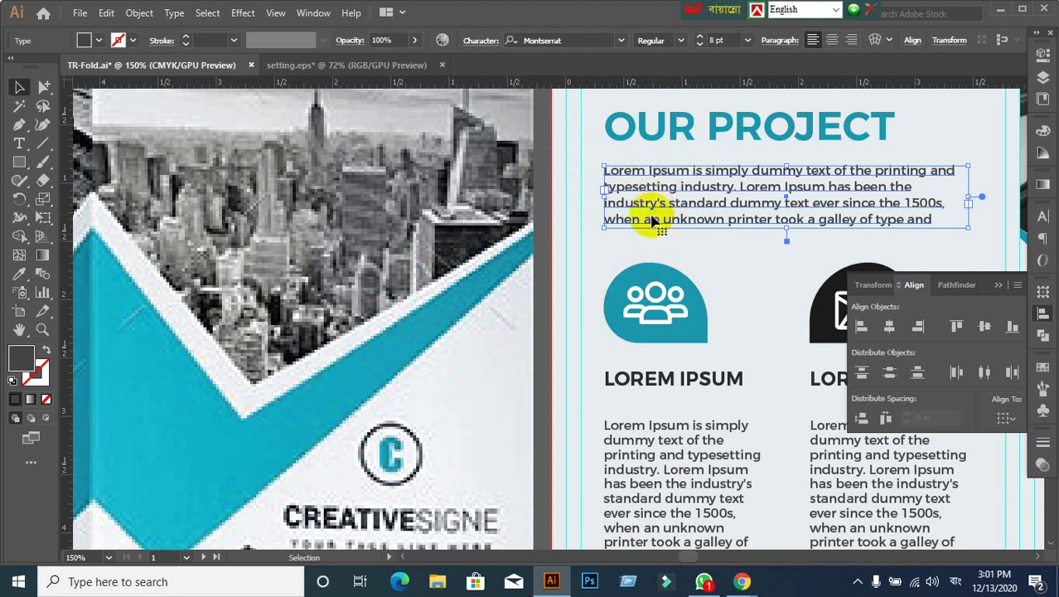
scroll(642, 240, up, 1)
scroll(638, 272, up, 2)
Step: Draw a spacer rectangle and vertically centre the intro paragraph on it
click(502, 119)
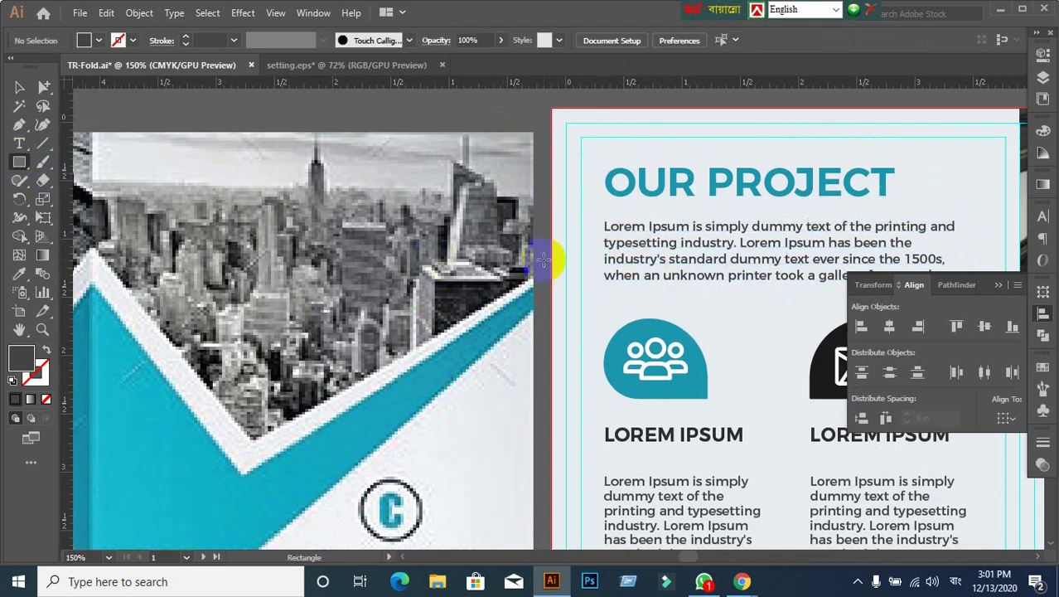
drag(617, 197, 649, 317)
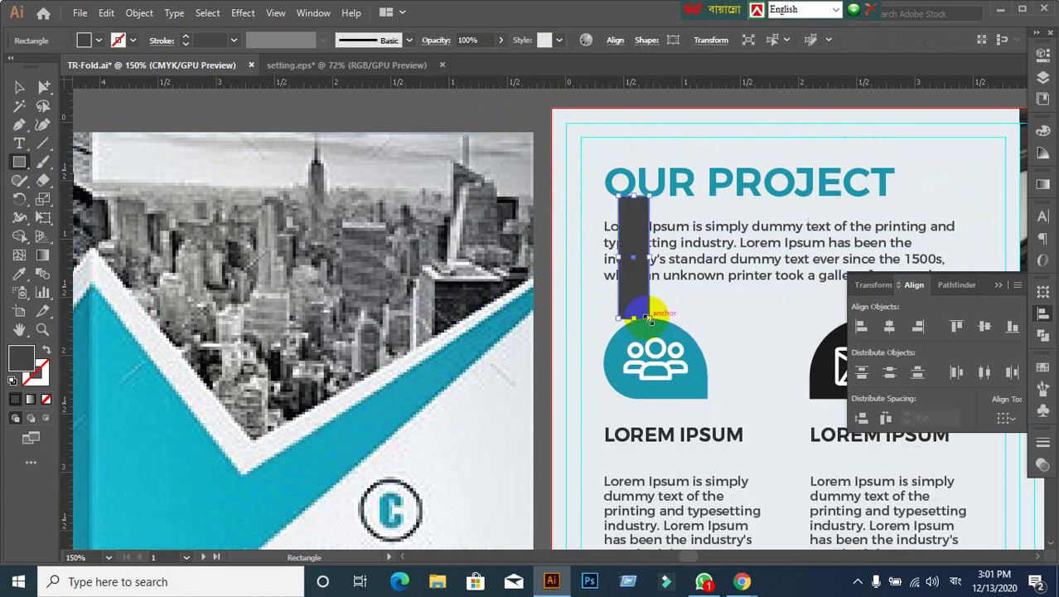
click(19, 87)
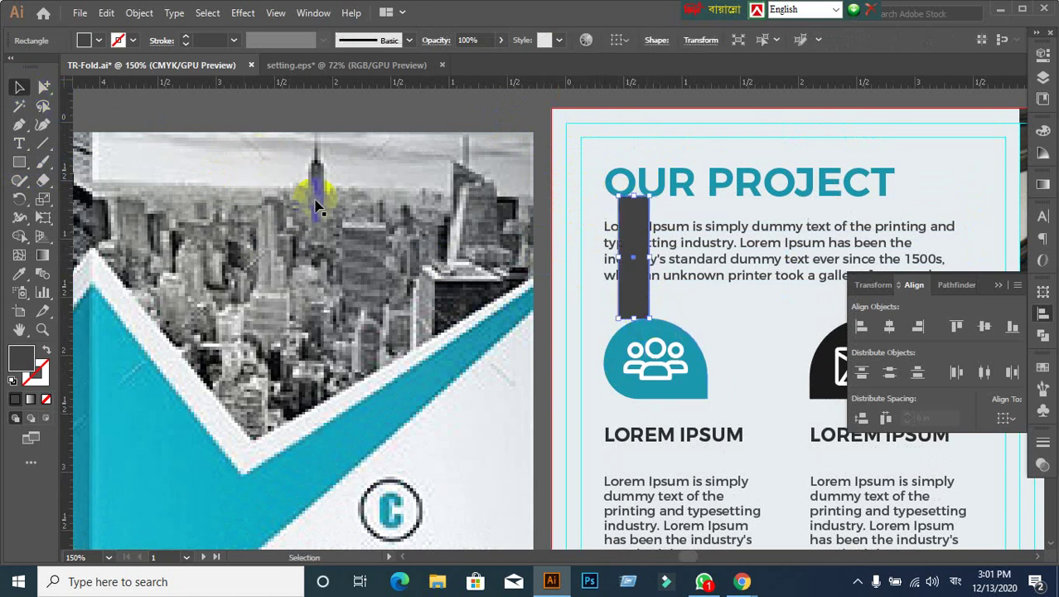
shift+click(696, 258)
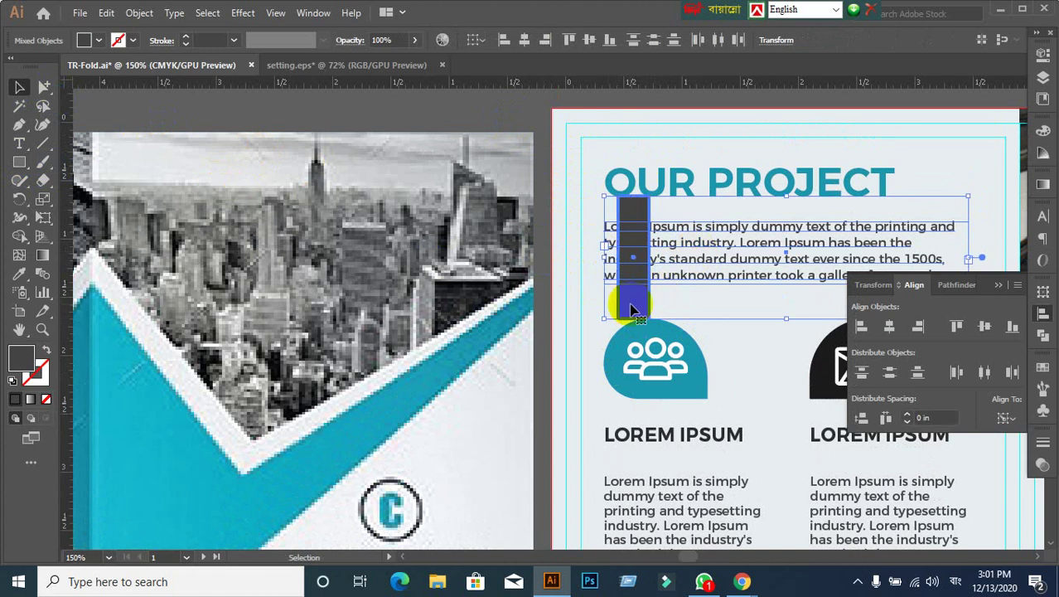
click(983, 326)
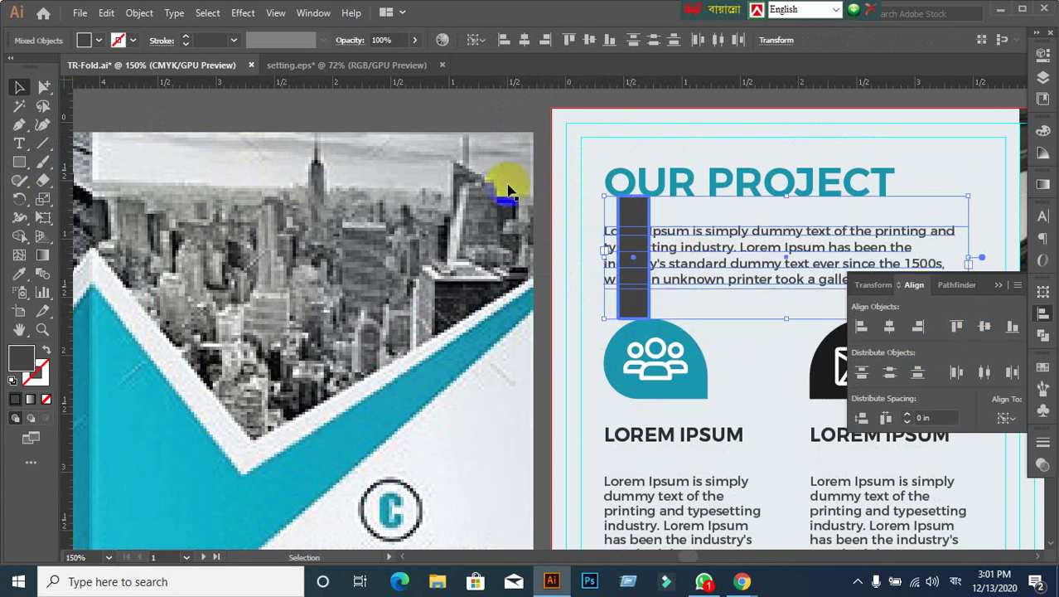
click(457, 119)
Step: Get rid of the spacer rectangle and check the OUR PROJECT heading-to-paragraph spacing
click(632, 278)
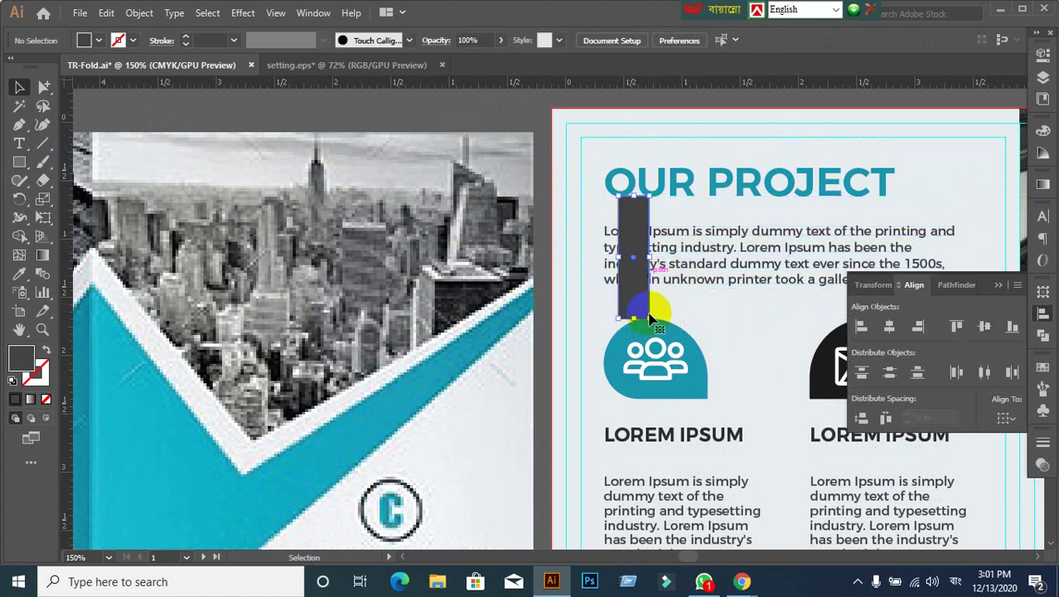
key(ctrl+shift+bracketleft)
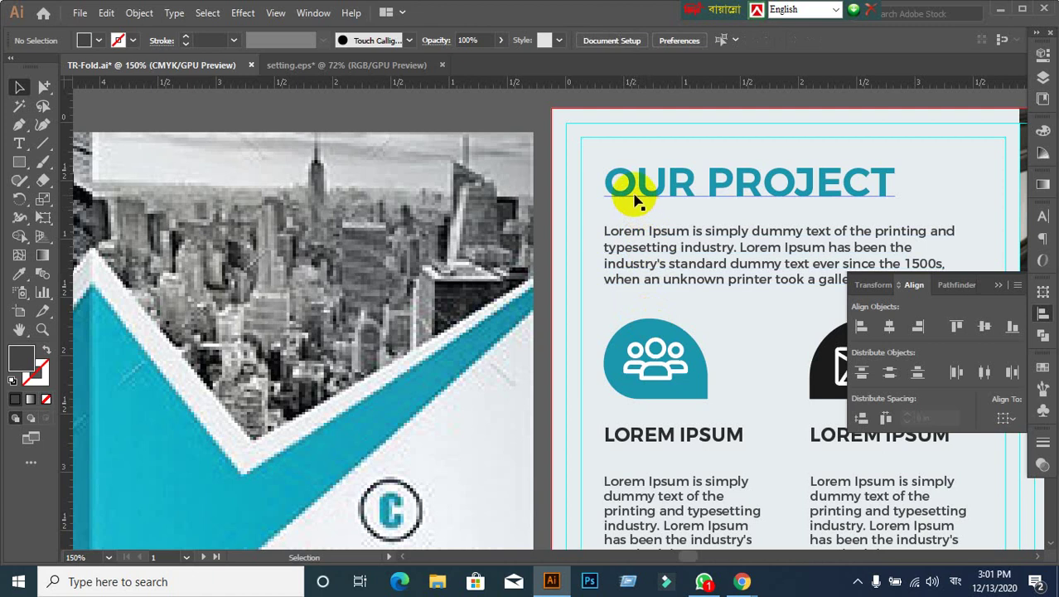
click(630, 197)
click(637, 247)
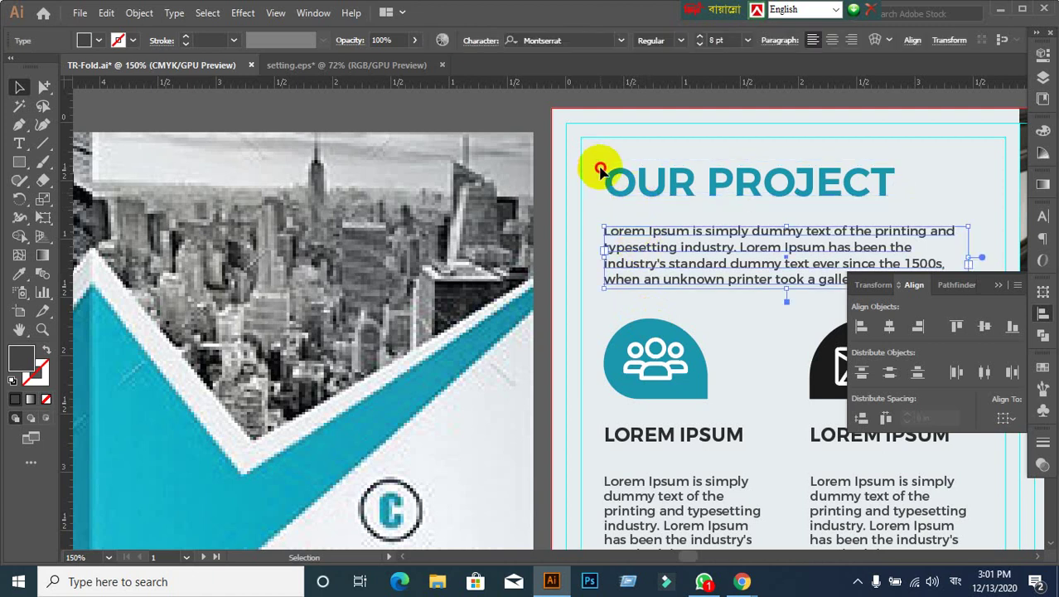
shift+click(601, 170)
click(680, 300)
scroll(718, 330, down, 3)
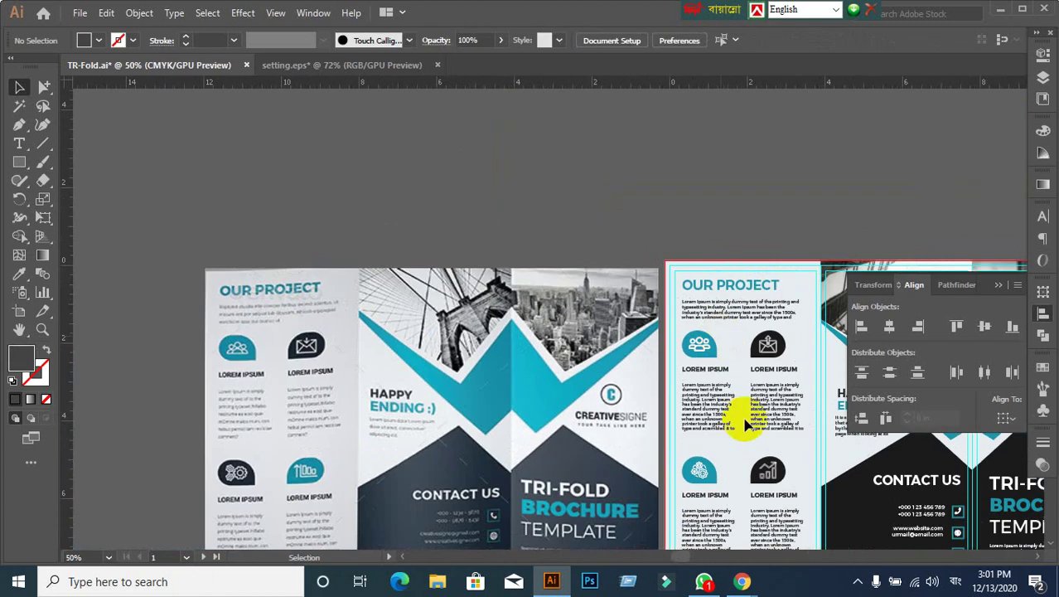
Step: Group the OUR PROJECT heading, intro paragraph and four icon blocks into one group
scroll(745, 424, down, 3)
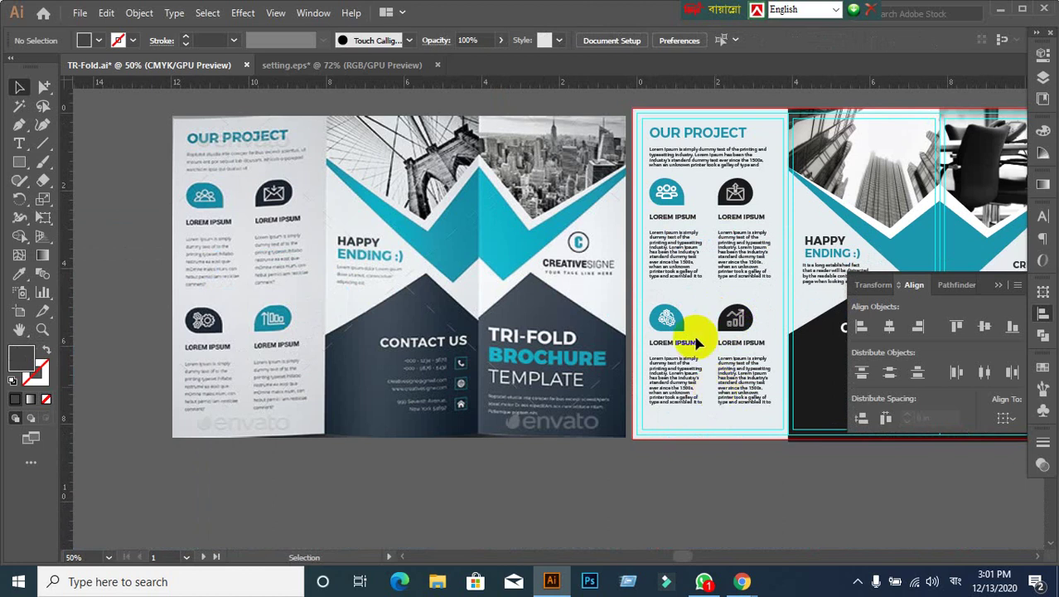
scroll(685, 273, up, 1)
scroll(684, 273, down, 1)
scroll(663, 268, right, 2)
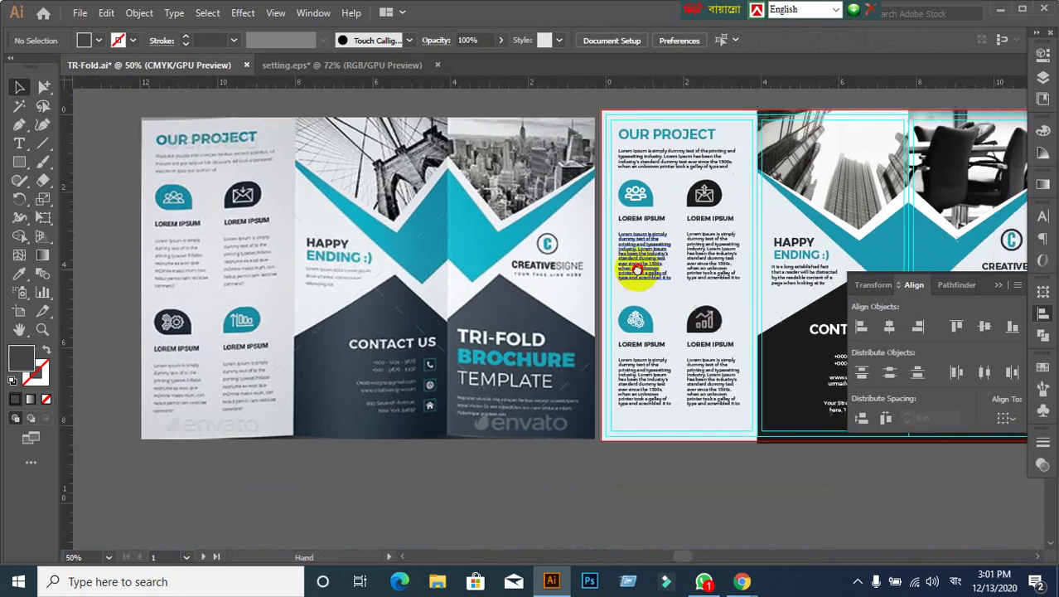
scroll(632, 182, up, 1)
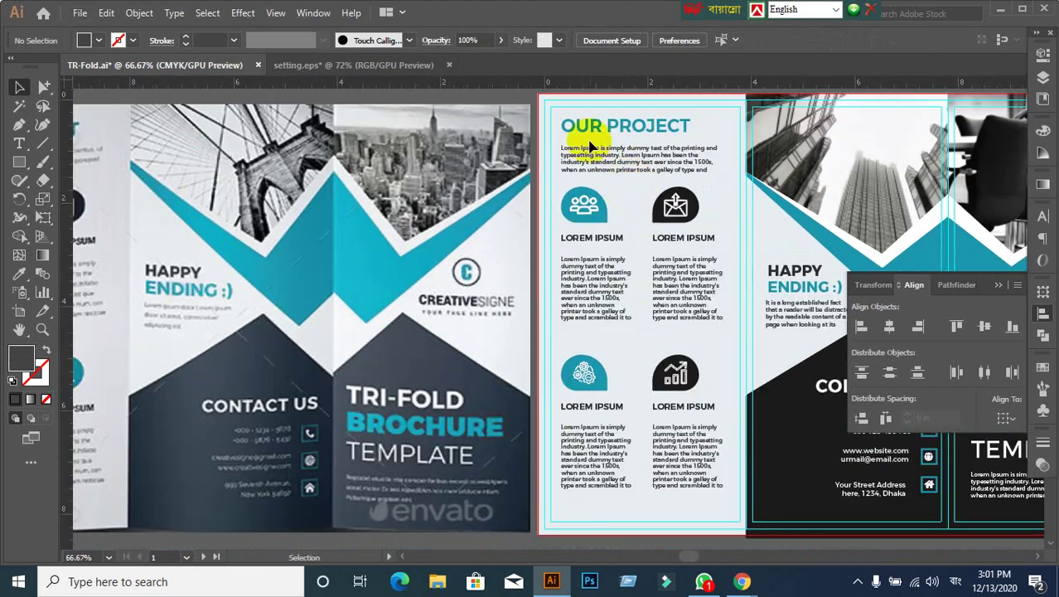
drag(577, 132, 724, 495)
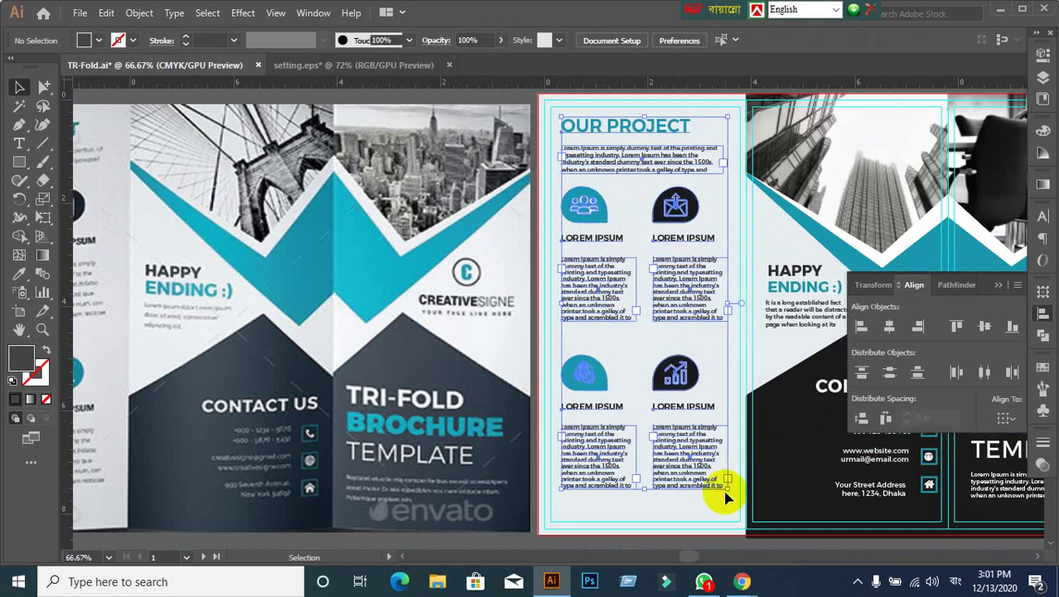
key(ctrl+g)
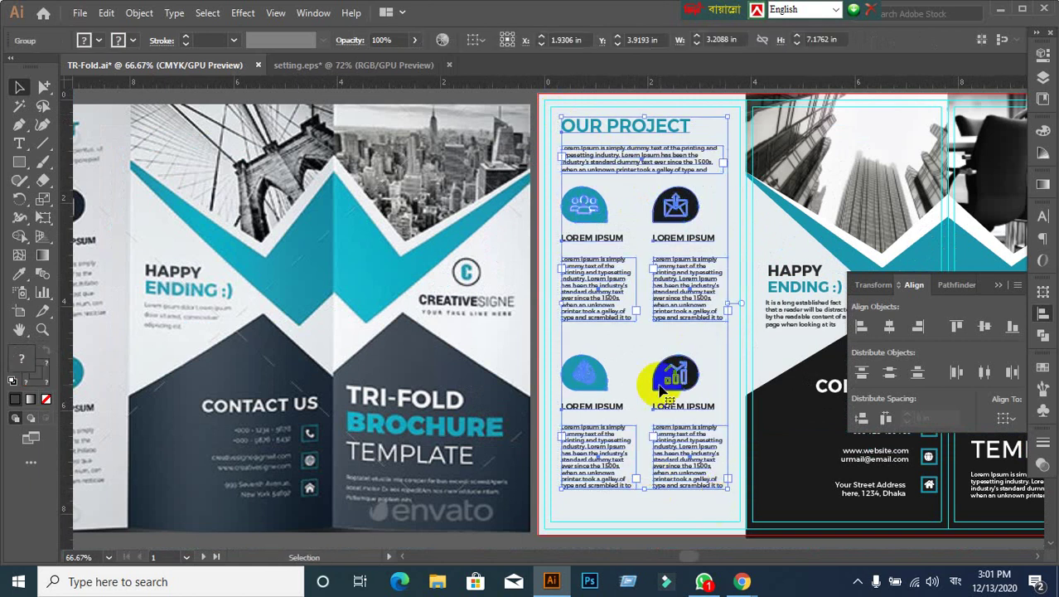
scroll(654, 381, down, 1)
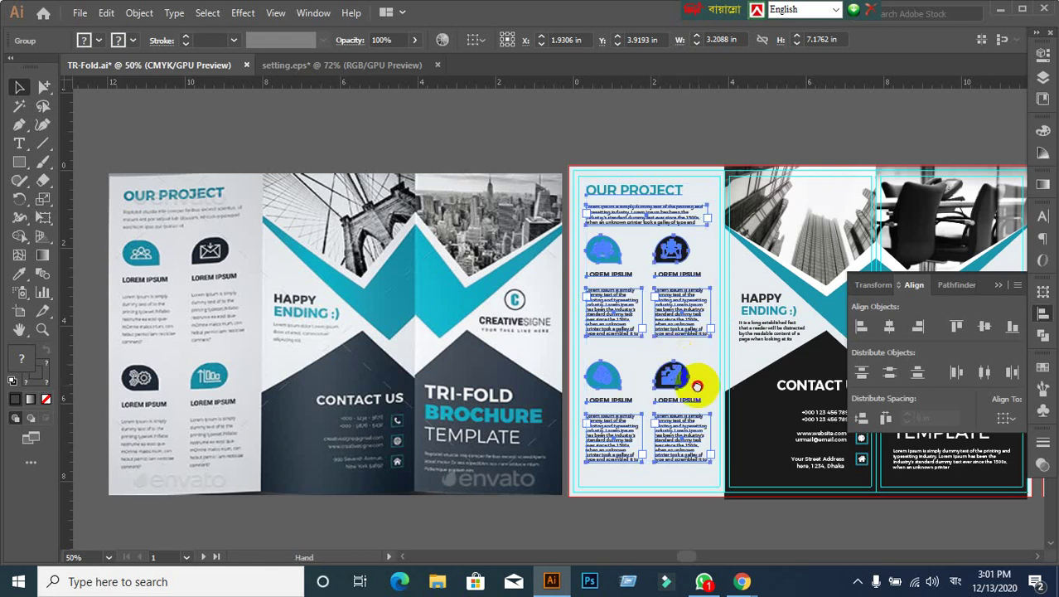
drag(697, 385, 663, 337)
click(735, 469)
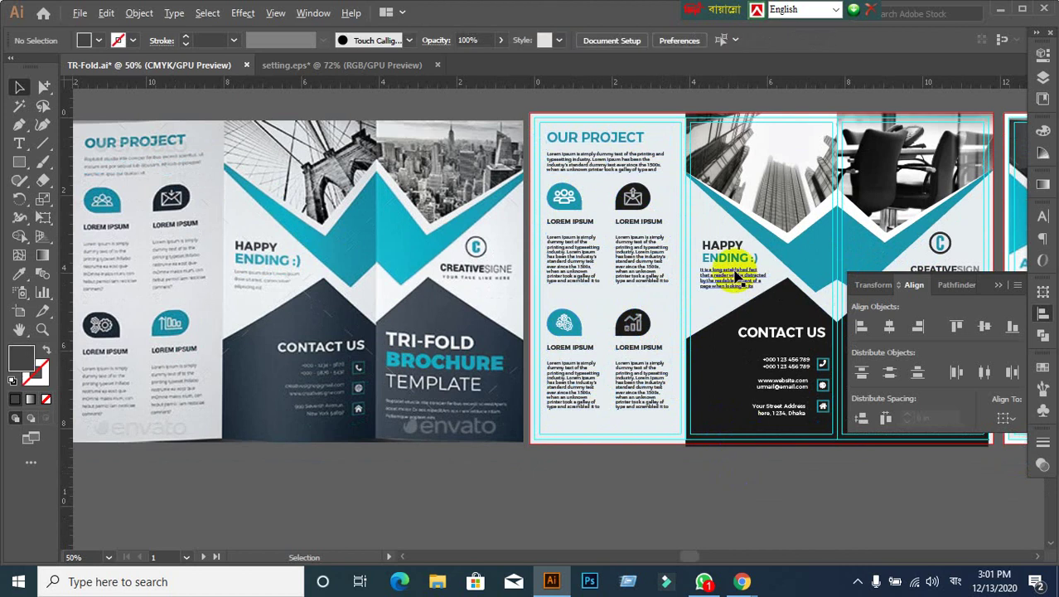
scroll(769, 284, up, 1)
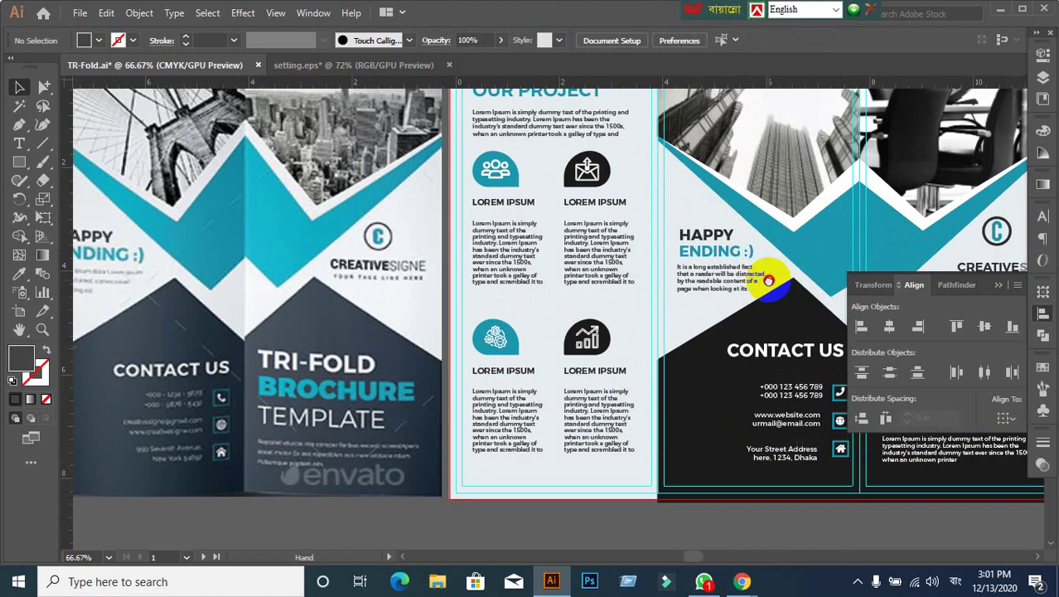
drag(769, 281, 696, 289)
Step: Check the HAPPY ENDING heading and body text, then shift the OUR PROJECT group about 0.2 in left
click(663, 284)
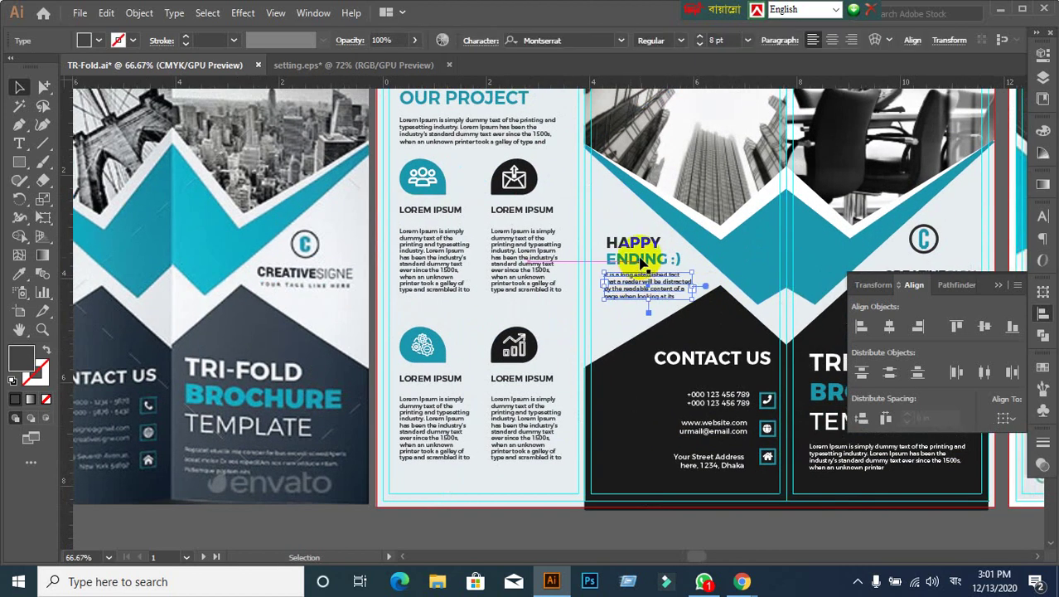
click(601, 228)
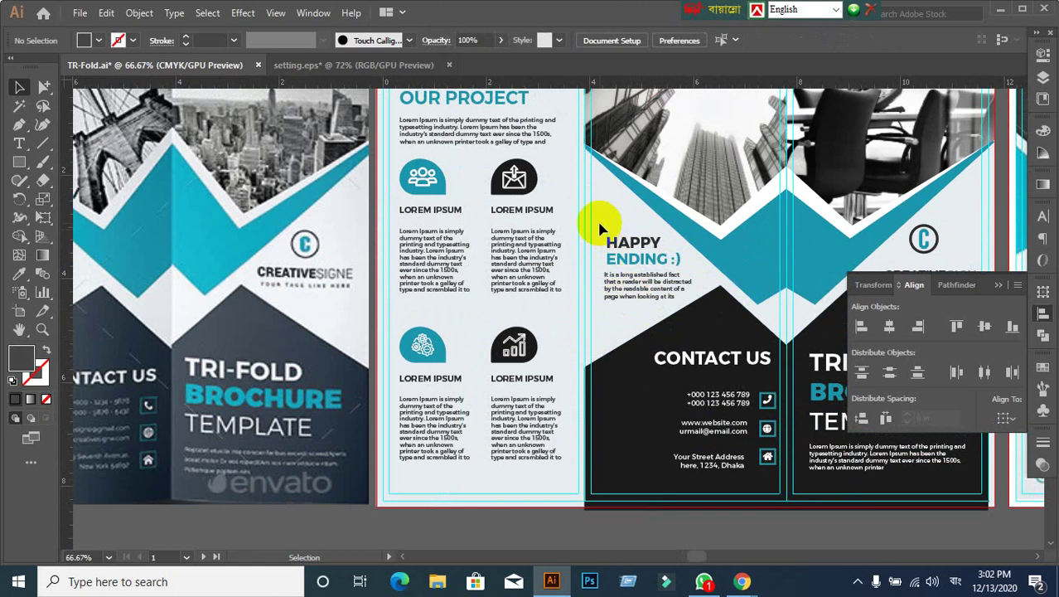
drag(601, 228, 663, 300)
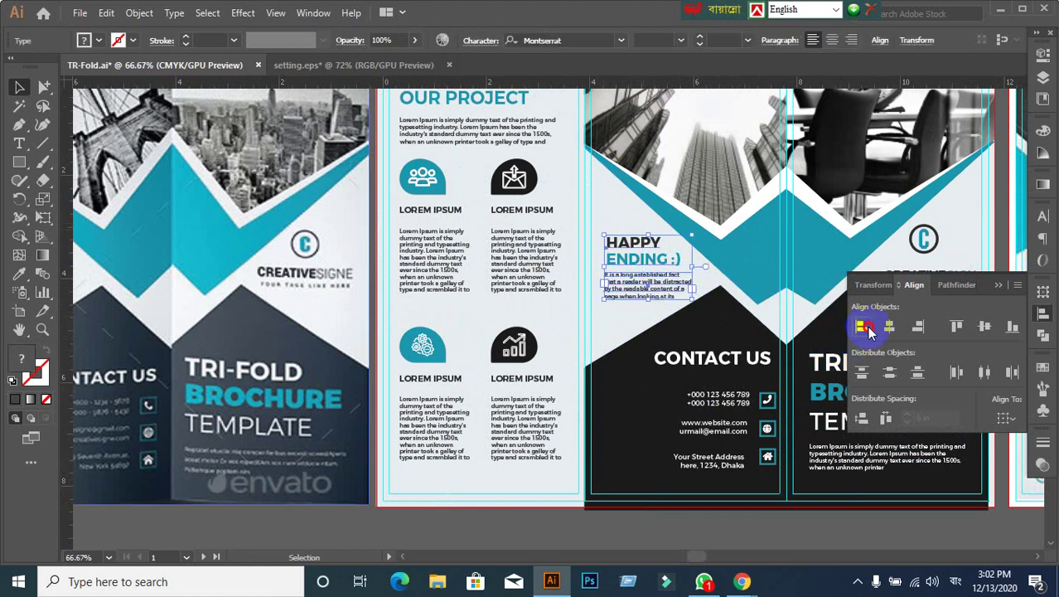
click(619, 255)
scroll(621, 315, down, 2)
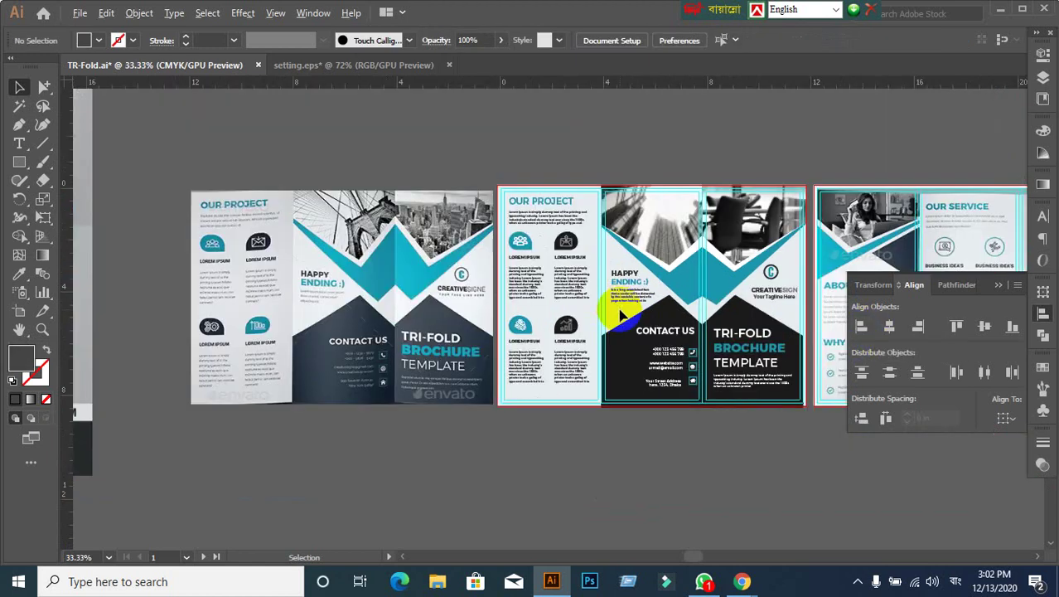
scroll(620, 315, up, 1)
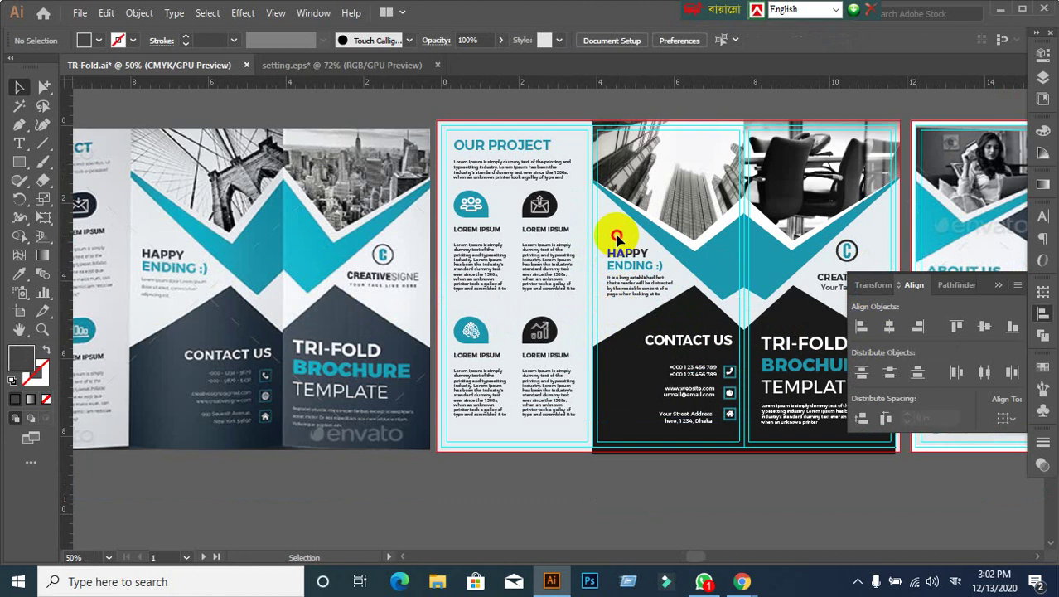
mouse_move(616, 238)
mouse_down()
mouse_move(630, 292)
mouse_move(657, 334)
mouse_up()
click(552, 512)
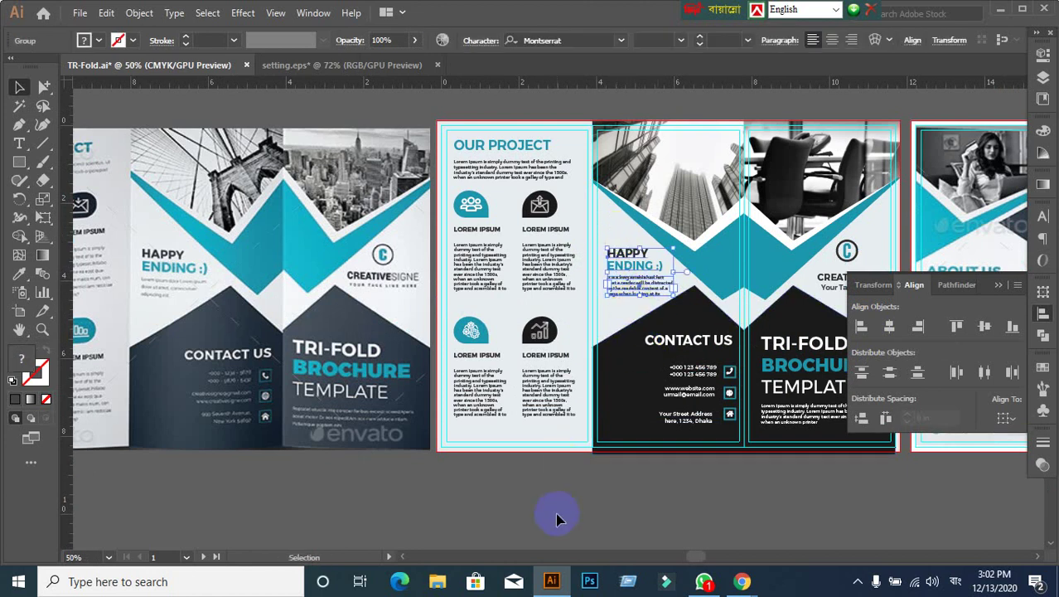
scroll(460, 323, up, 1)
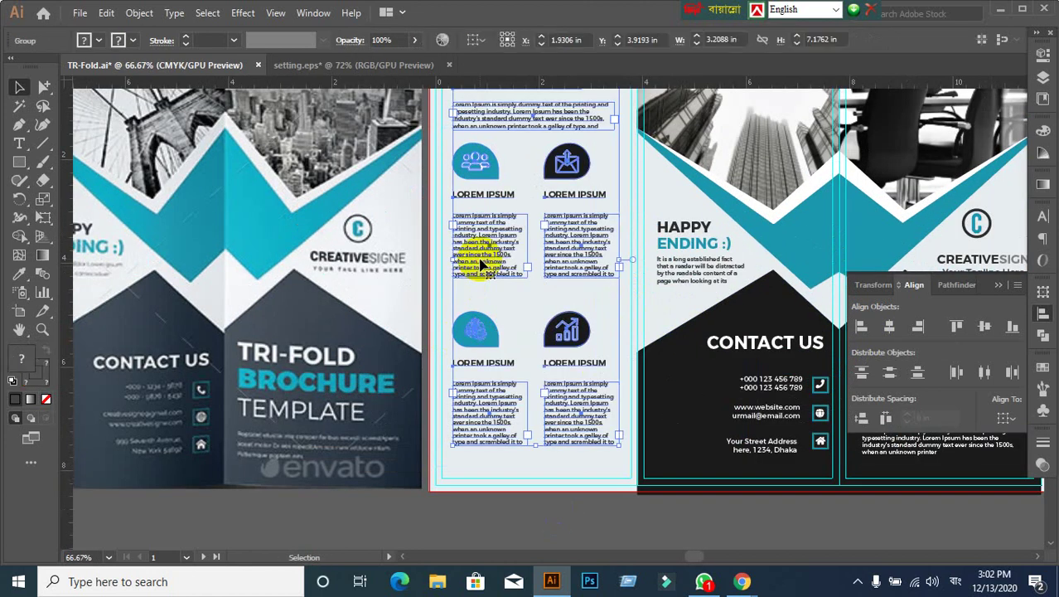
drag(480, 264, 468, 264)
Step: Move the HAPPY ENDING text group slightly left and select its paragraph alone
click(704, 249)
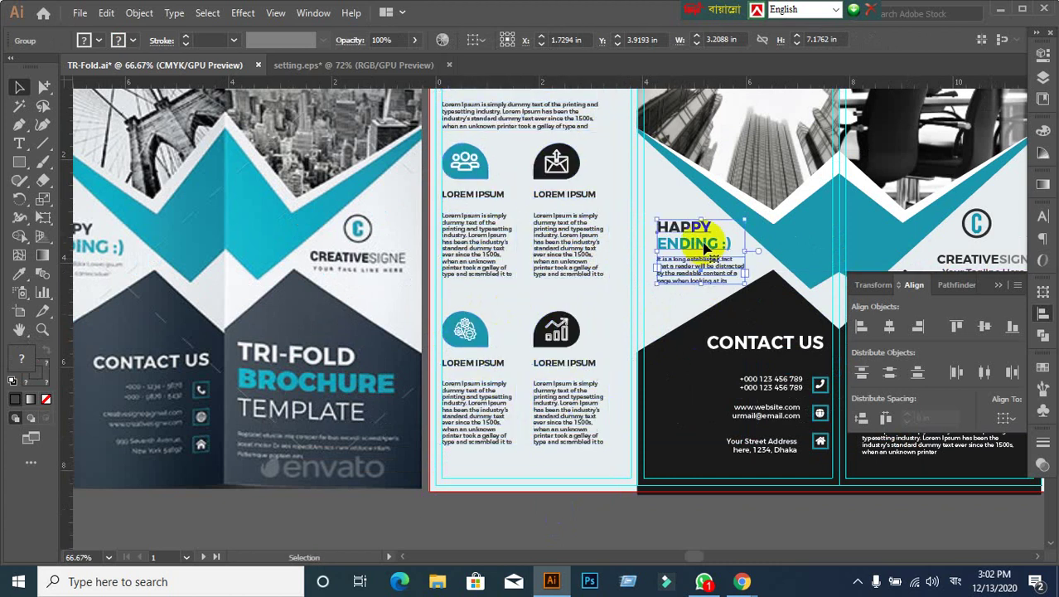
double_click(700, 247)
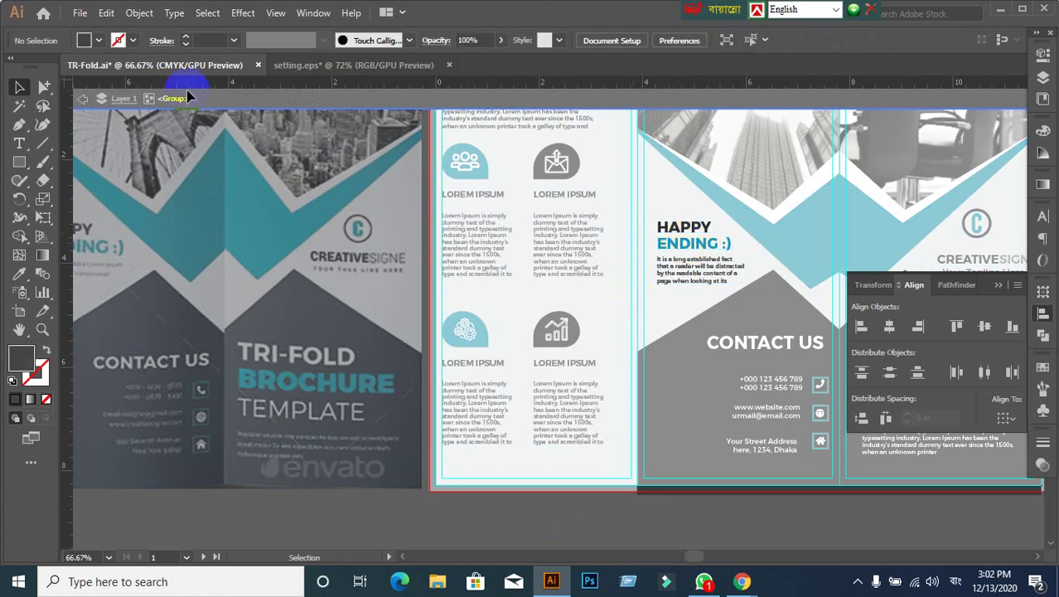
double_click(253, 110)
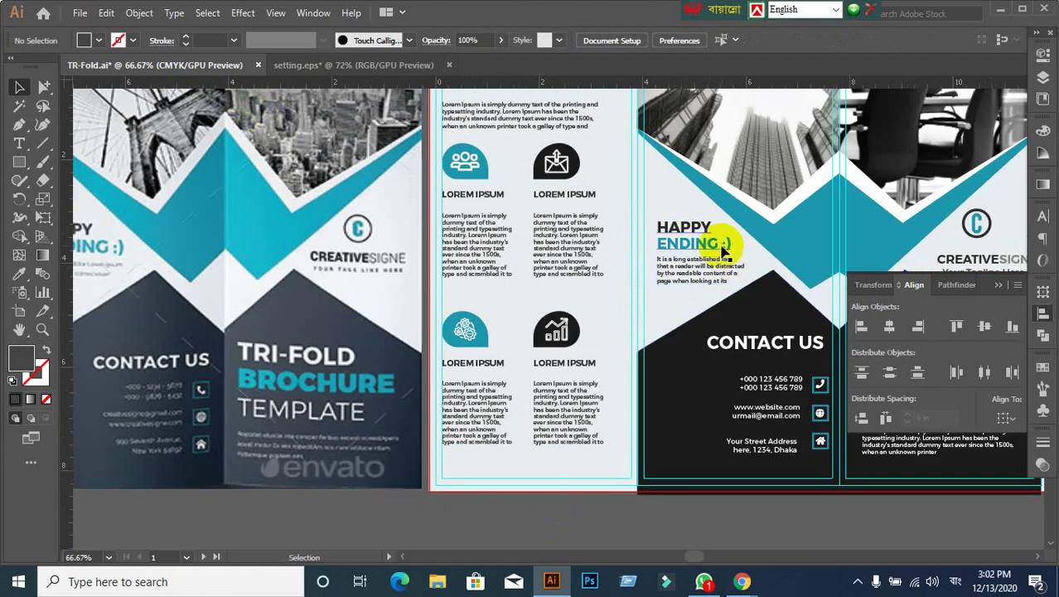
drag(728, 243, 700, 243)
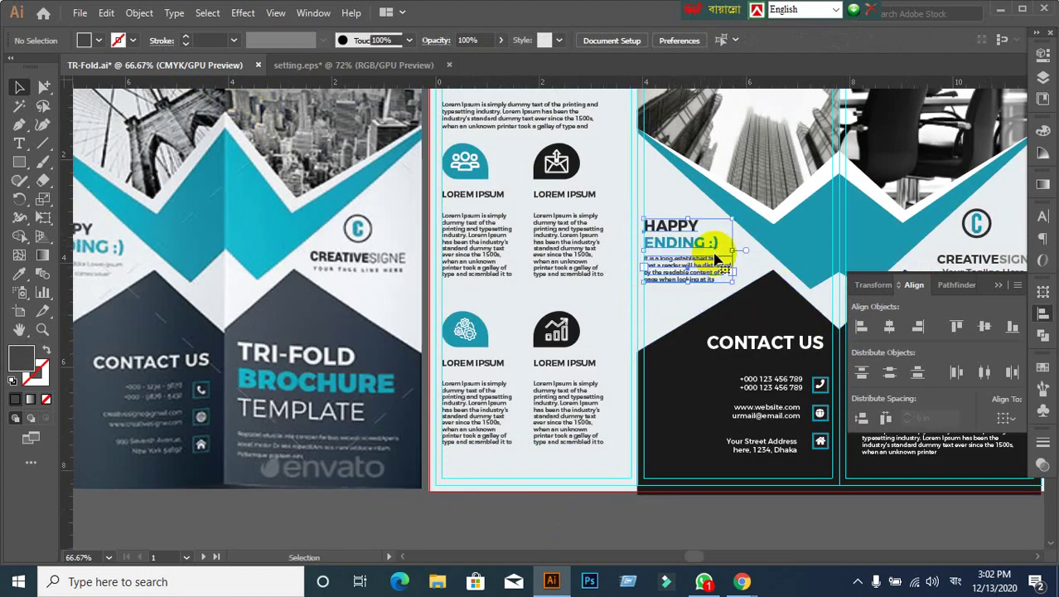
click(437, 257)
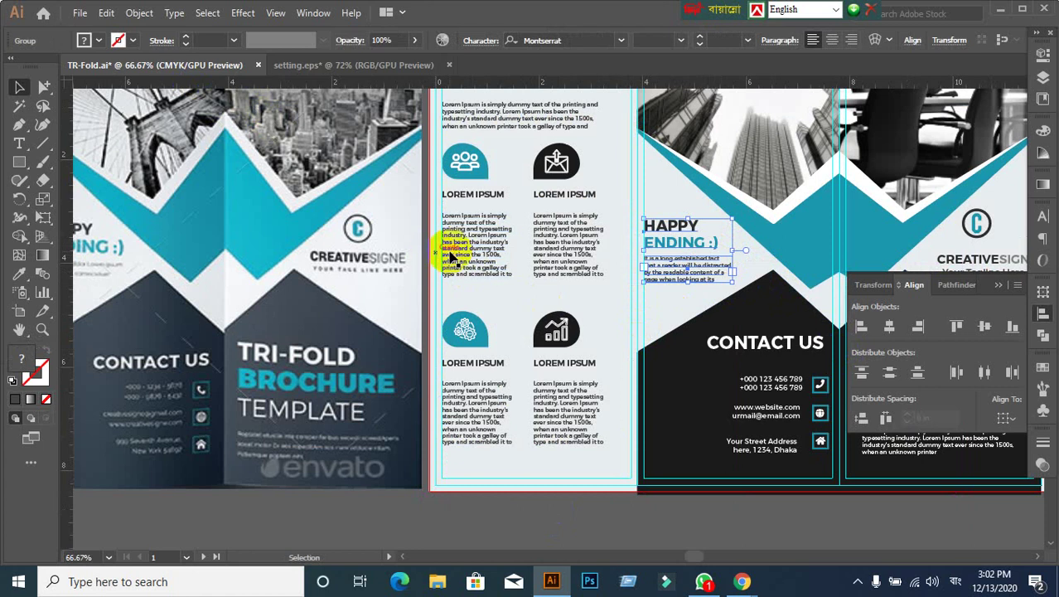
ctrl+alt+click(686, 274)
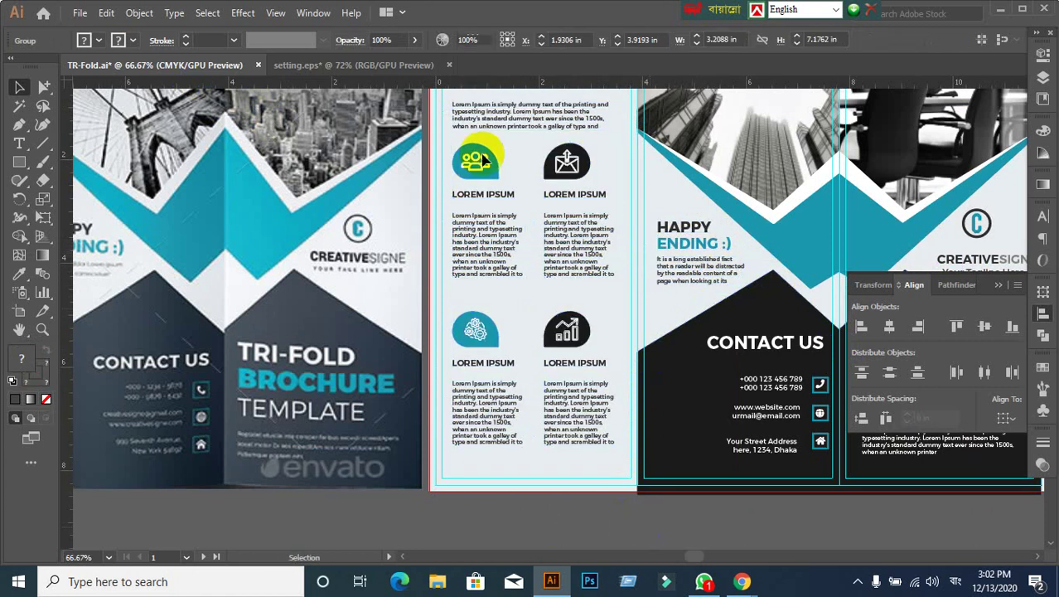
scroll(452, 236, up, 2)
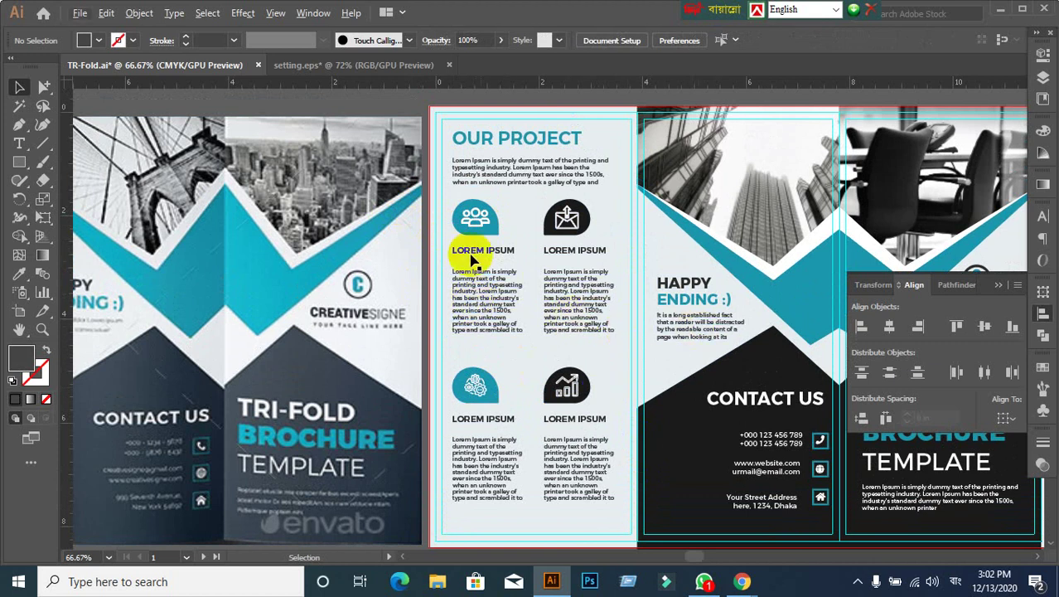
scroll(440, 232, up, 1)
Step: Draw a small dark rectangle at the guide beside the first icon as a spacer
scroll(374, 224, up, 1)
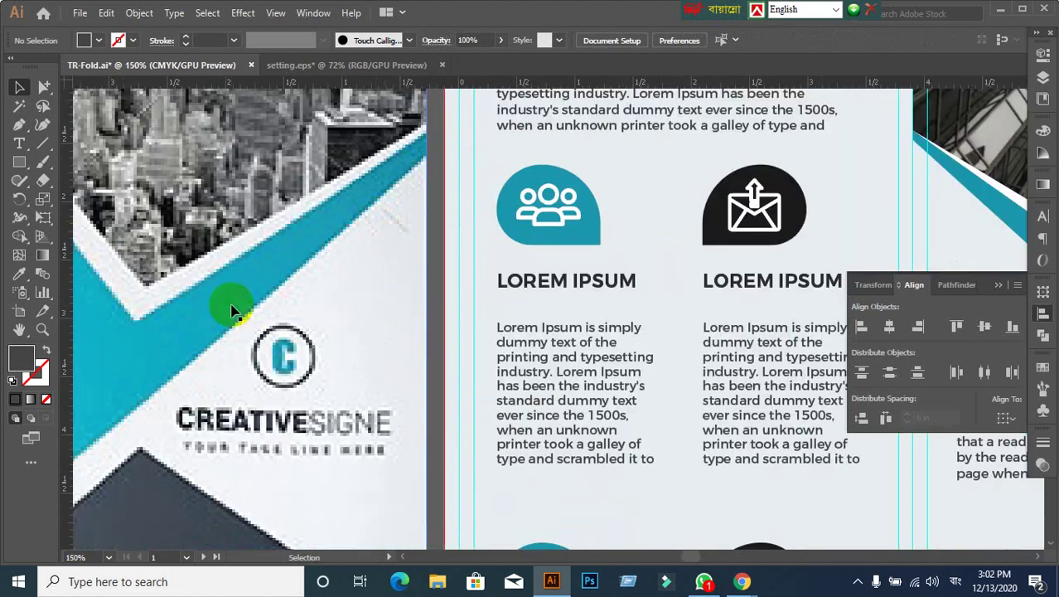
click(30, 162)
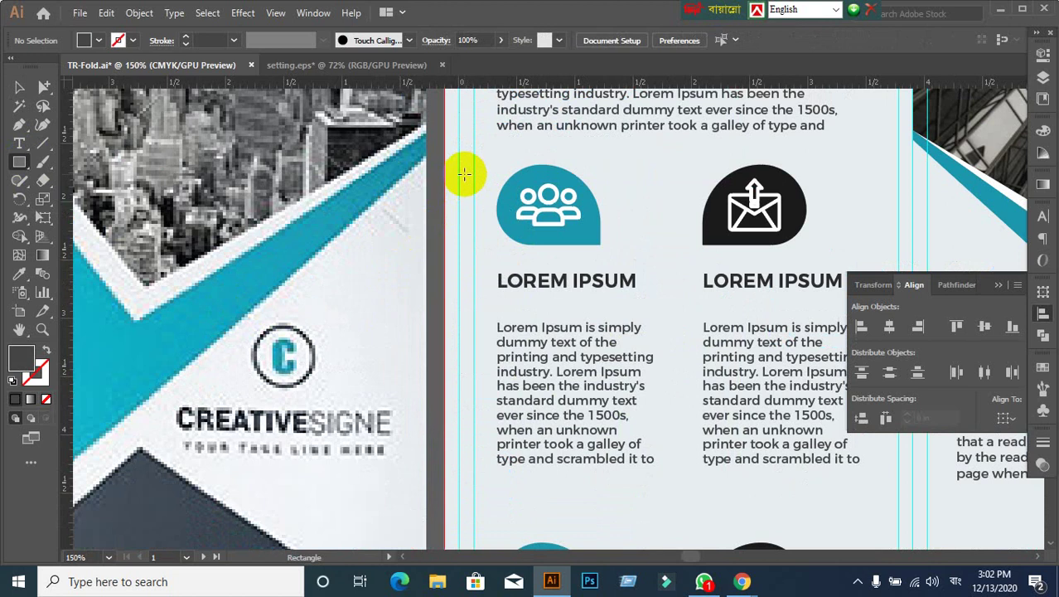
drag(459, 173, 498, 252)
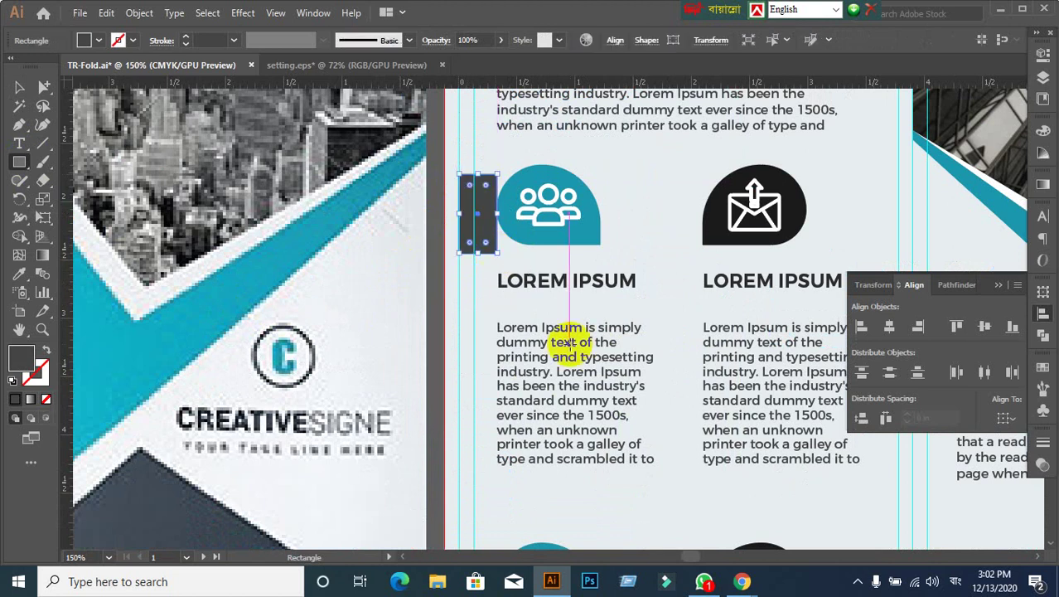
scroll(568, 344, down, 2)
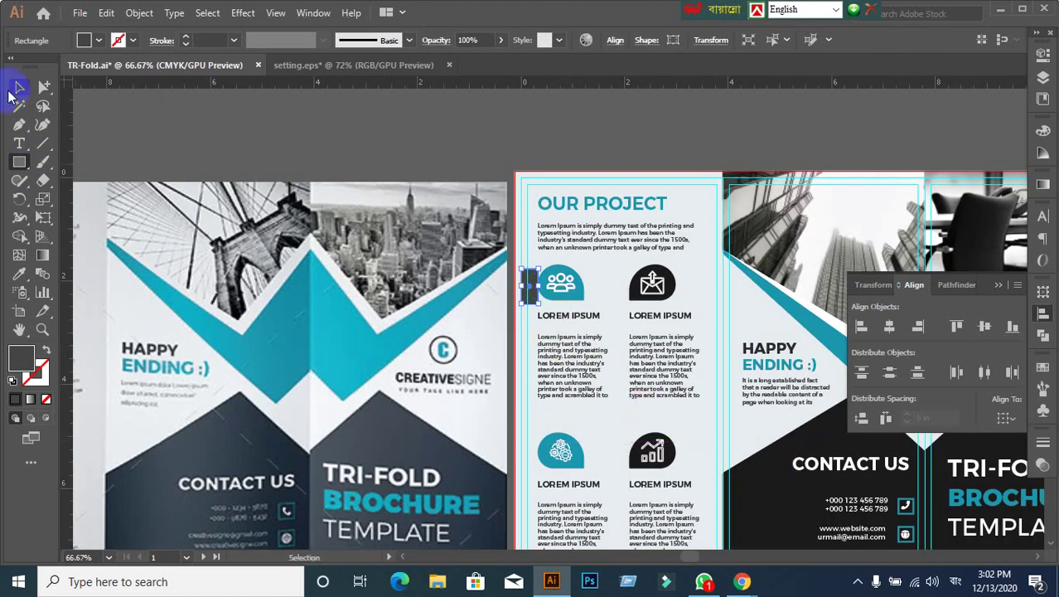
Step: Try moving the spacer rectangle over the text column, then undo the move
click(18, 88)
drag(768, 324, 579, 224)
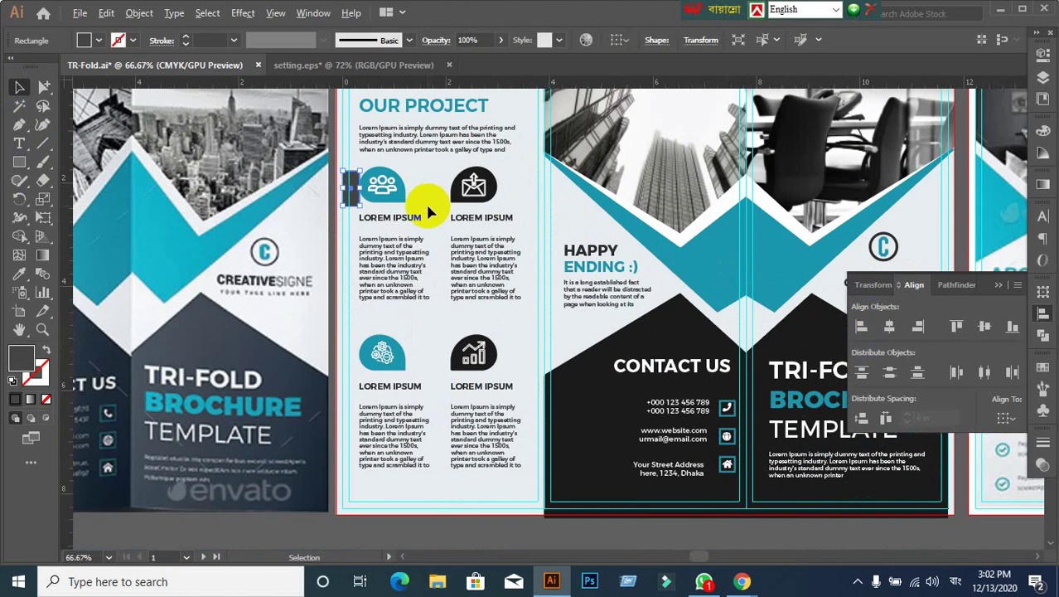
scroll(425, 208, up, 1)
drag(312, 179, 547, 322)
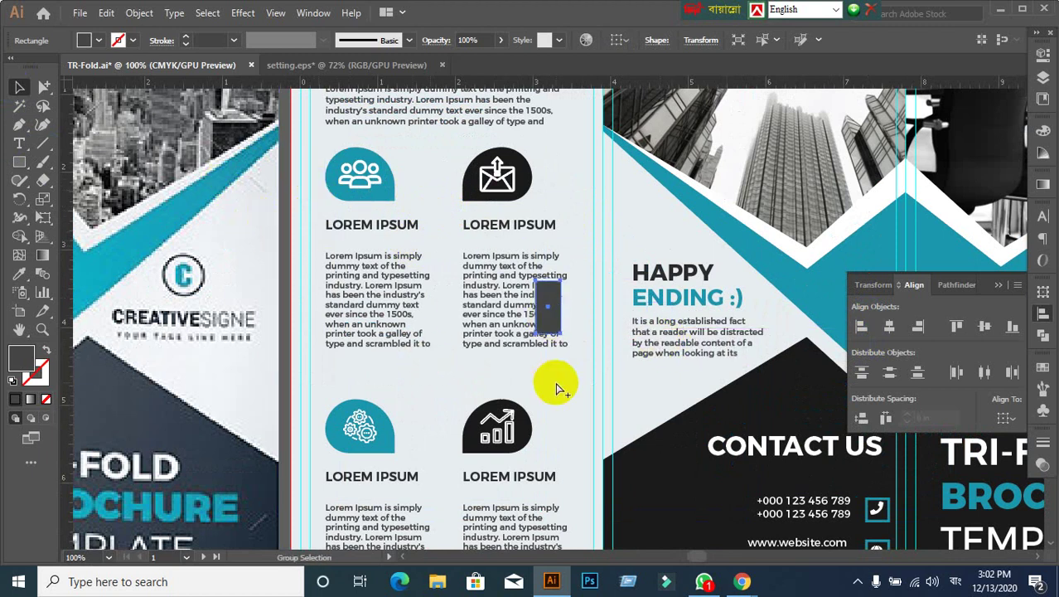
key(ctrl+z)
scroll(308, 171, up, 1)
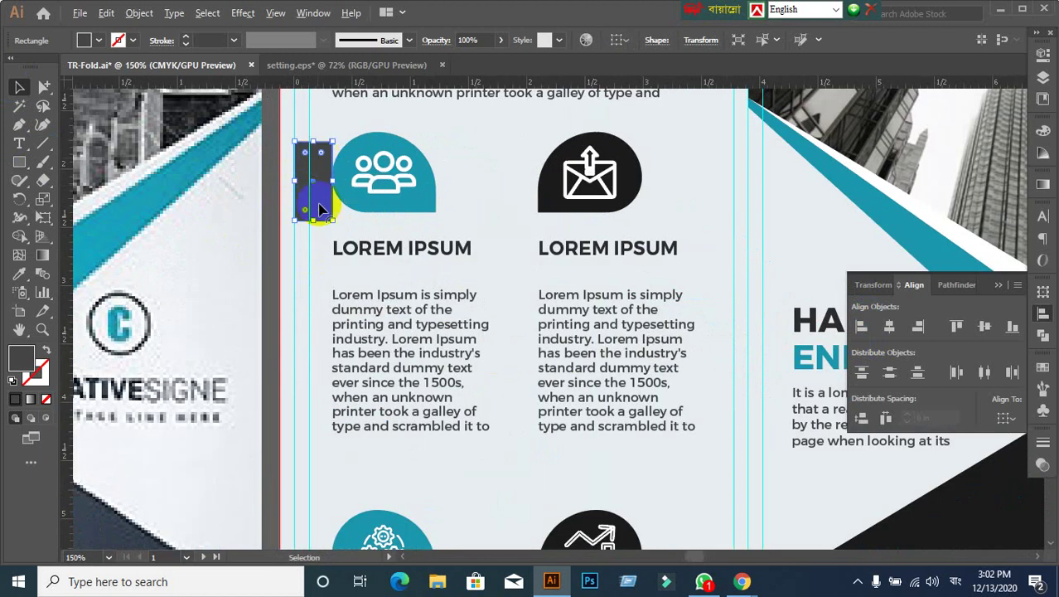
scroll(321, 207, up, 2)
scroll(318, 207, down, 1)
scroll(320, 208, down, 5)
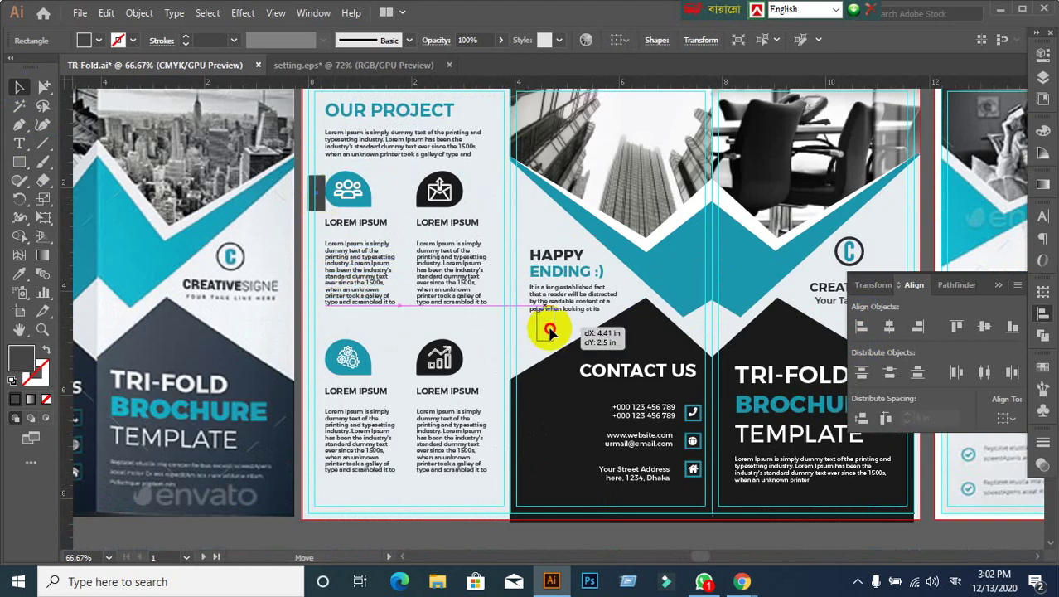
Step: Place the spacer rectangle left of HAPPY ENDING and butt the text against it
drag(322, 201, 534, 300)
scroll(534, 300, up, 1)
scroll(547, 298, up, 1)
scroll(547, 296, up, 2)
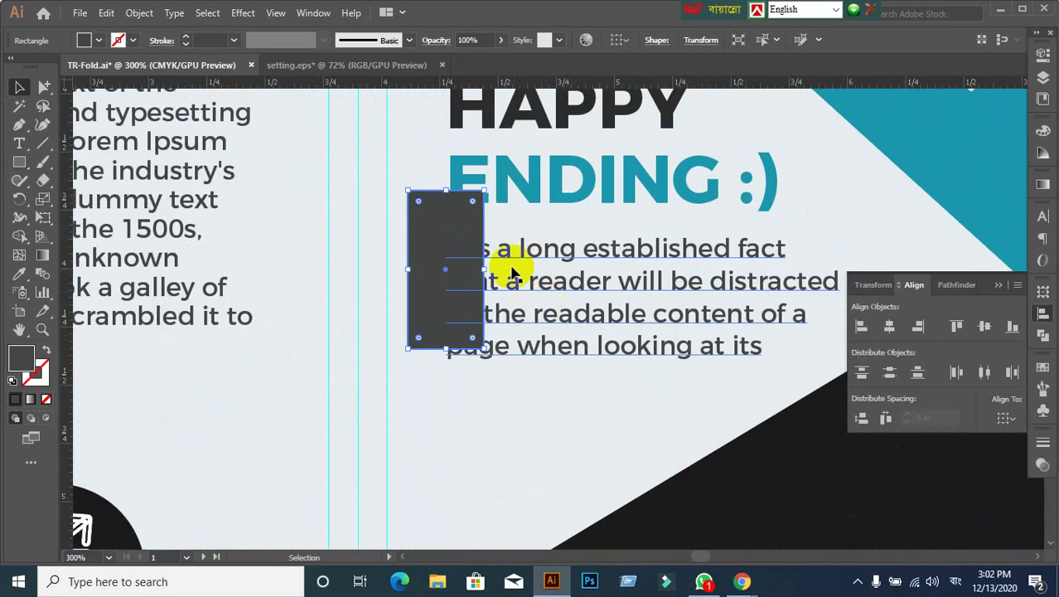
scroll(489, 265, up, 1)
mouse_move(421, 237)
mouse_down()
mouse_move(399, 192)
mouse_move(386, 122)
mouse_up()
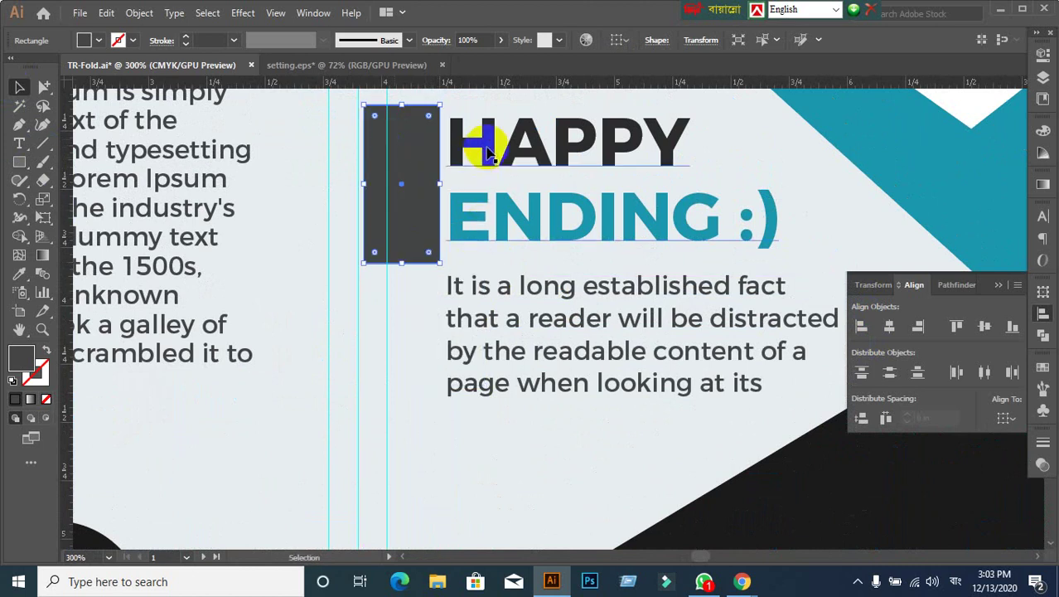
drag(487, 151, 477, 150)
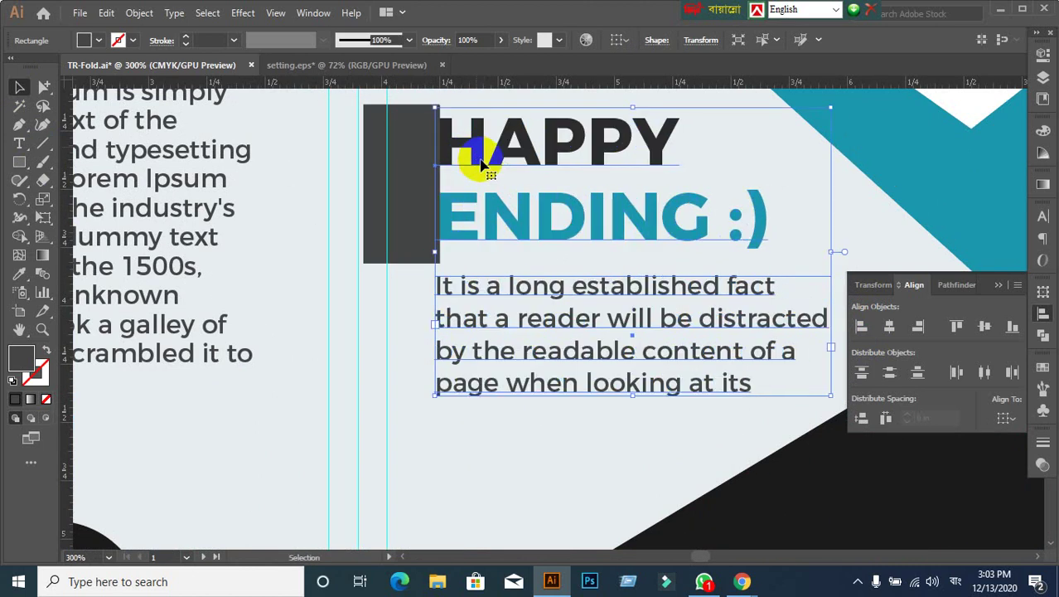
scroll(480, 166, up, 2)
drag(438, 267, 405, 273)
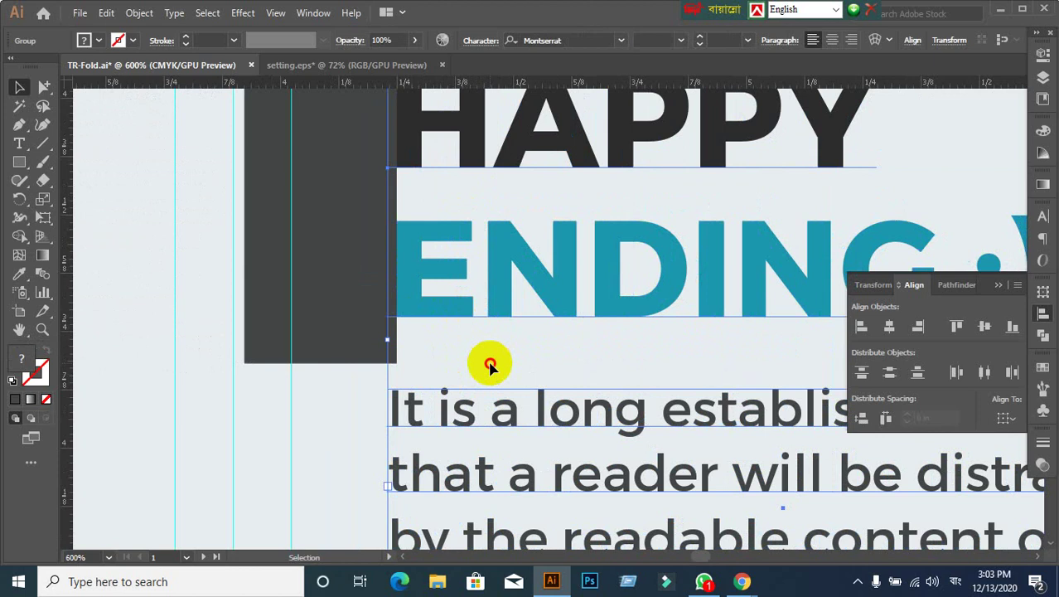
Step: Snap the HAPPY ENDING text group's top and left edges to the spacer rectangle
click(489, 361)
click(402, 414)
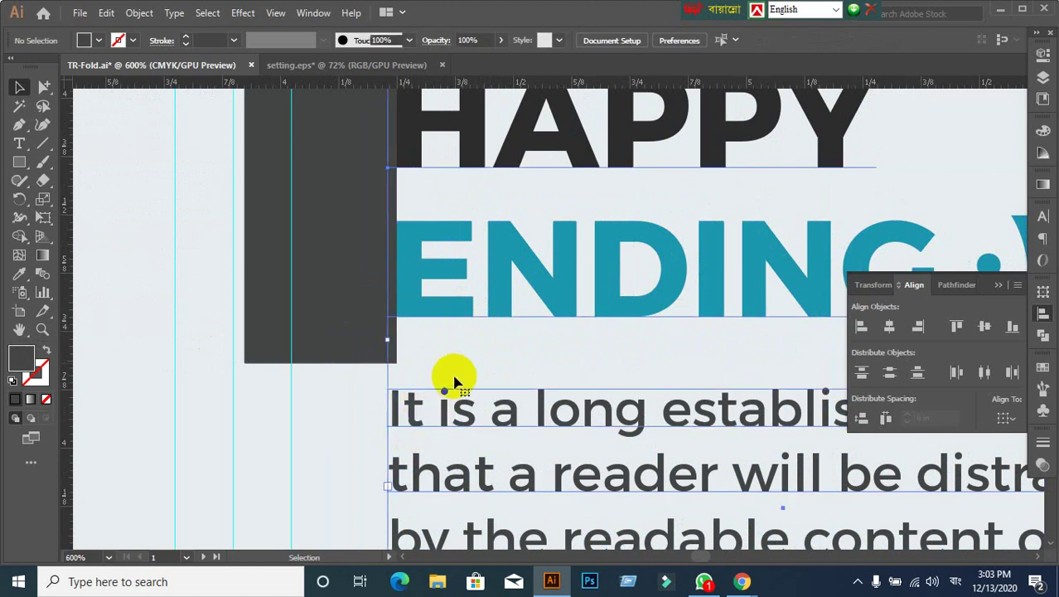
drag(392, 409, 398, 366)
scroll(407, 390, up, 2)
scroll(409, 339, up, 1)
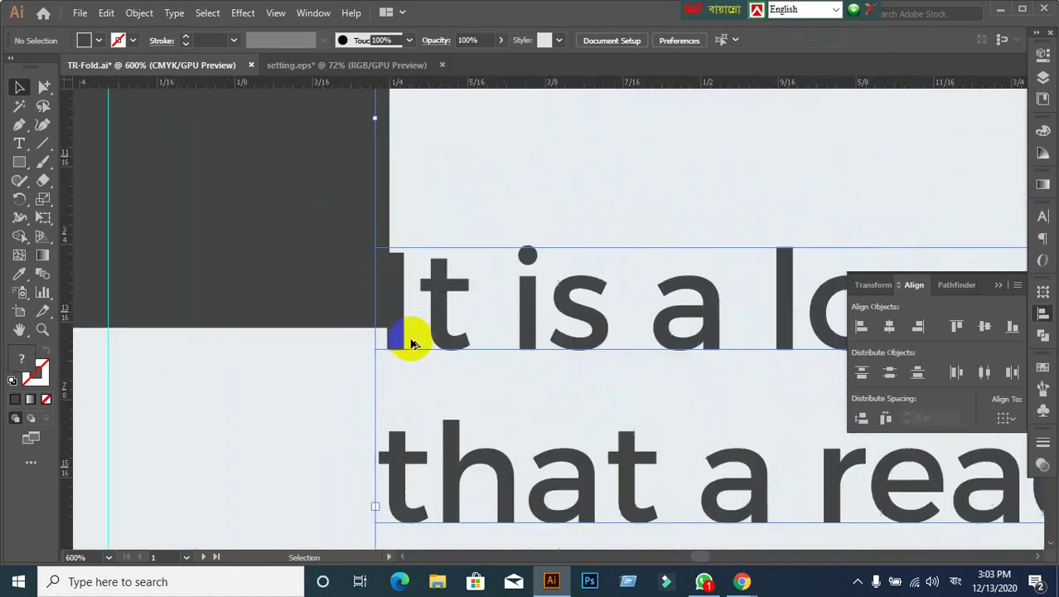
scroll(378, 280, up, 2)
drag(383, 277, 360, 279)
scroll(364, 290, down, 1)
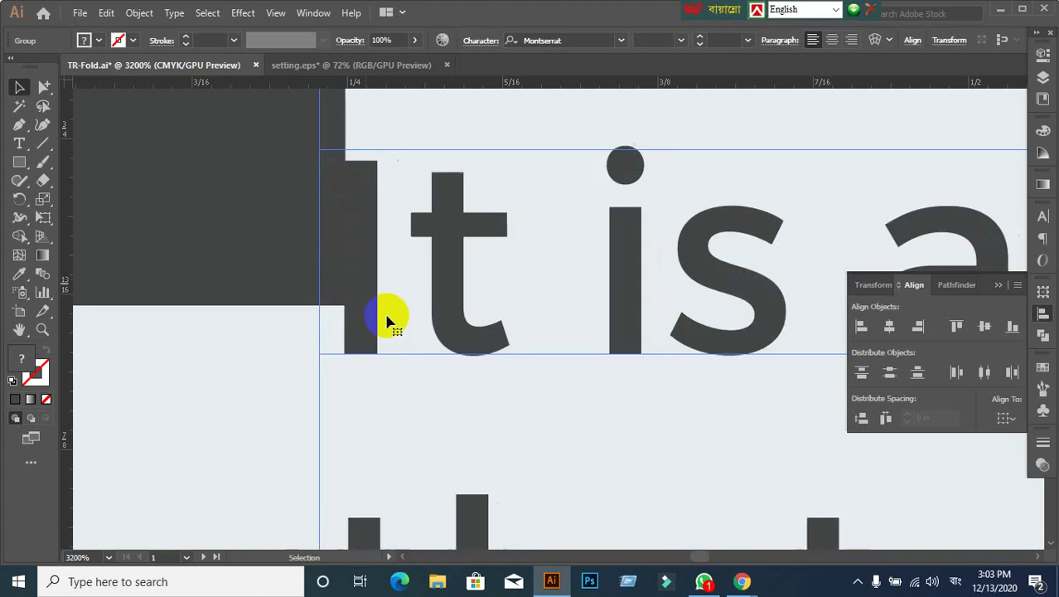
scroll(462, 396, down, 4)
scroll(454, 390, down, 2)
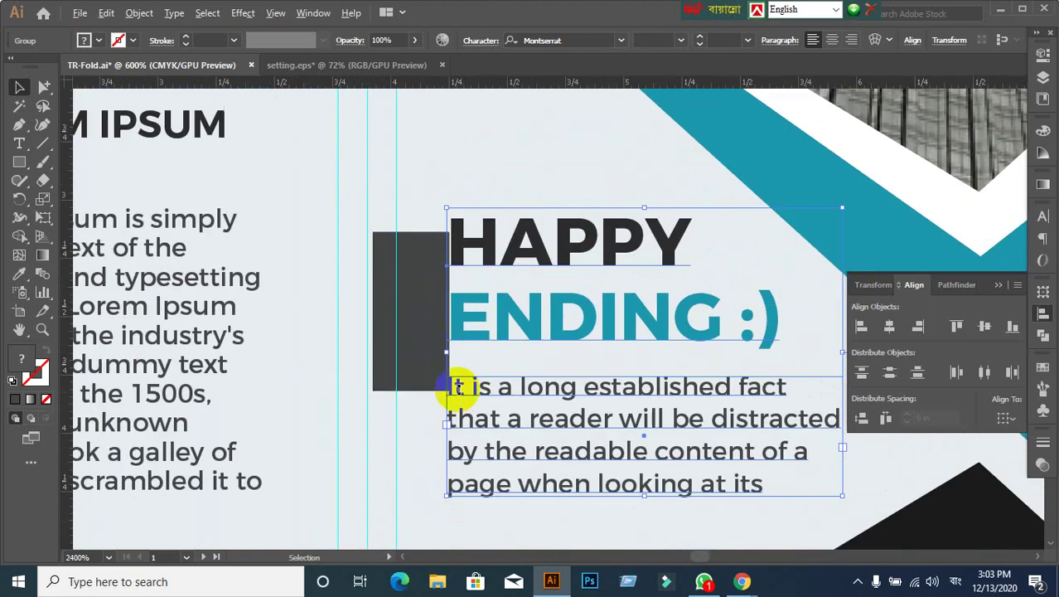
Step: Select the spacer rectangle and test moving it, undoing the trial move
click(420, 303)
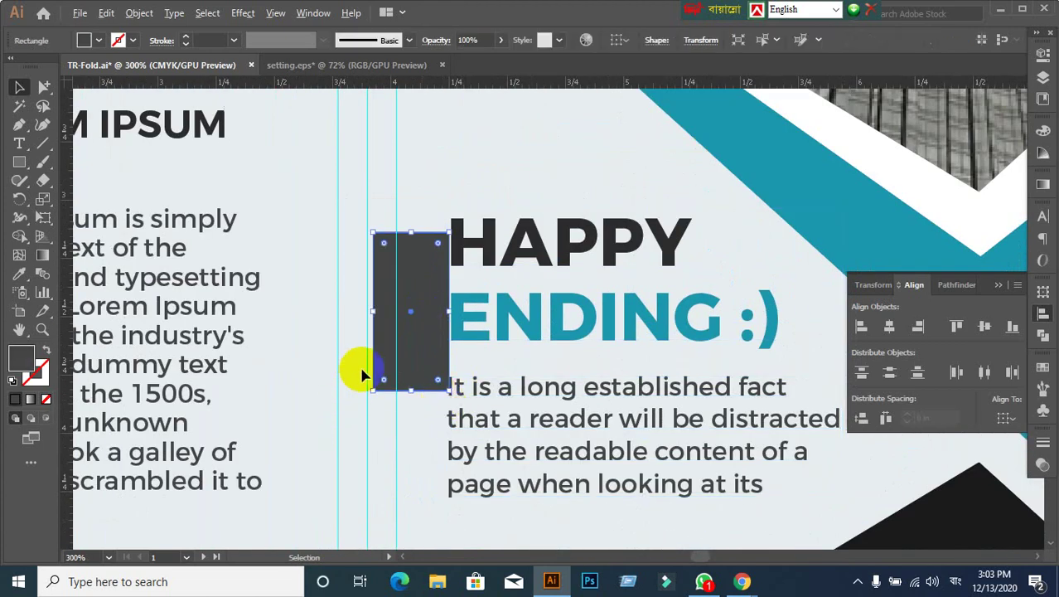
scroll(360, 310, down, 1)
scroll(383, 347, down, 1)
scroll(383, 359, down, 1)
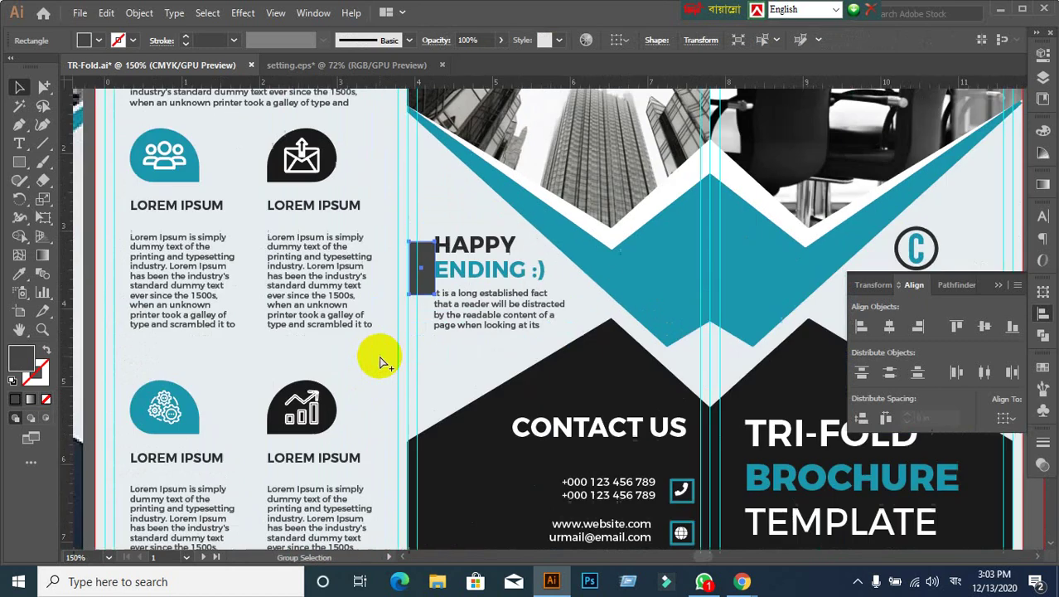
scroll(412, 314, up, 3)
scroll(409, 248, up, 2)
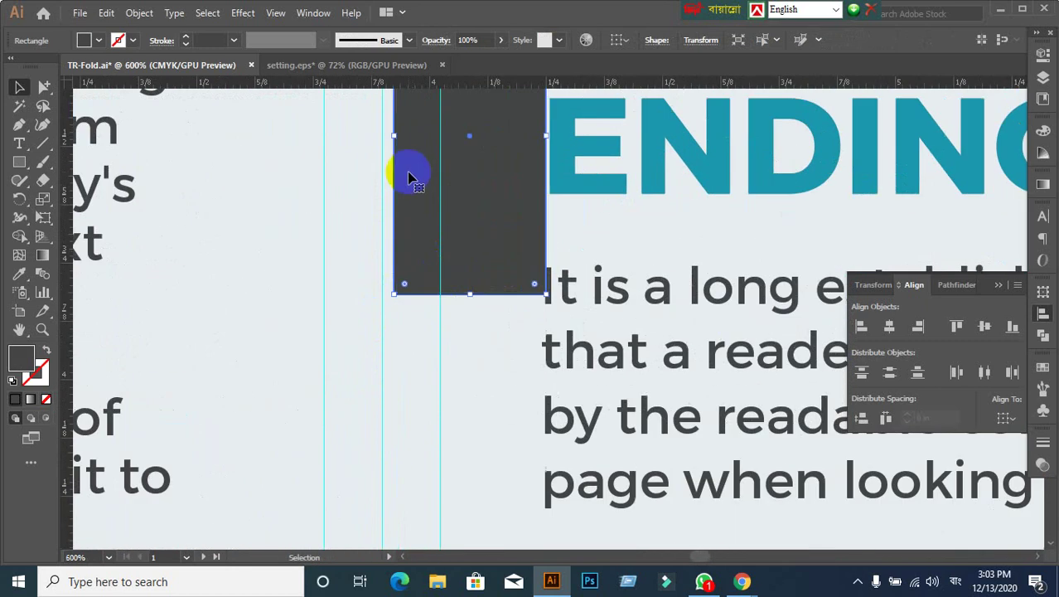
scroll(421, 274, down, 1)
scroll(472, 364, down, 1)
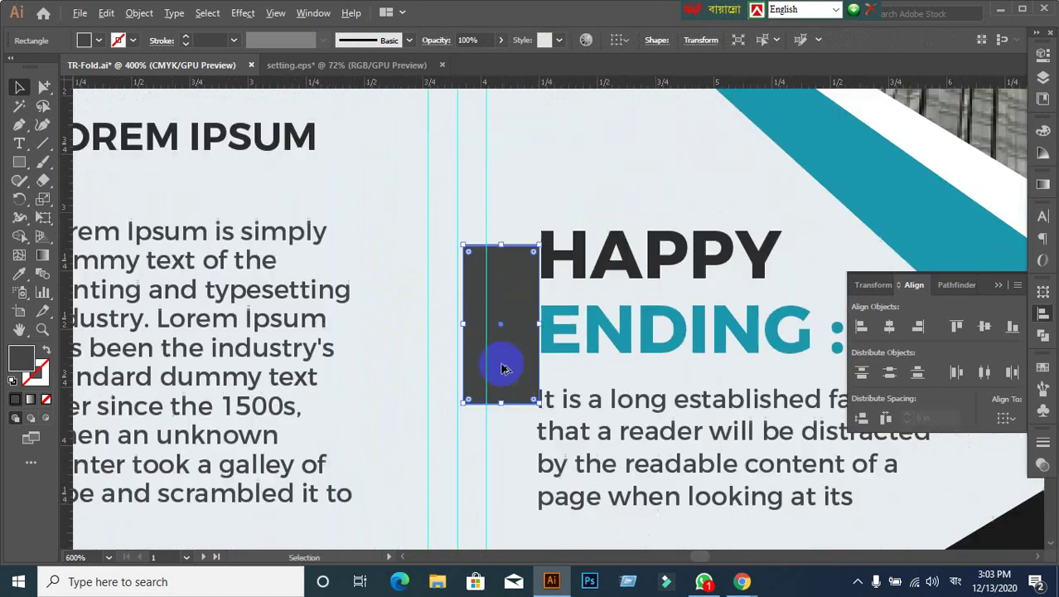
scroll(502, 339, down, 1)
drag(502, 316, 562, 373)
key(ctrl+z)
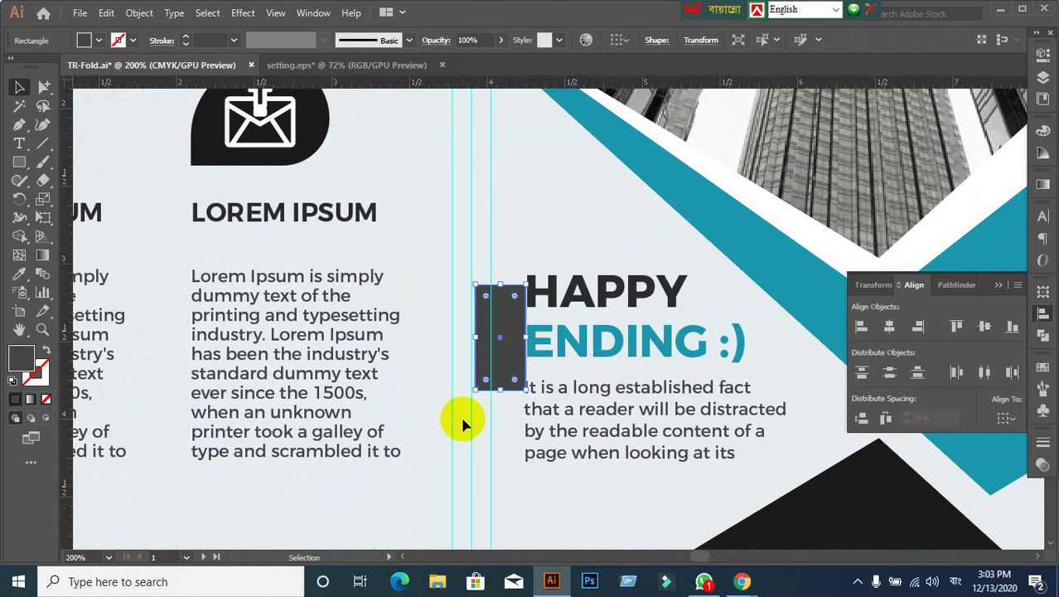
scroll(476, 398, up, 1)
scroll(475, 398, up, 1)
scroll(457, 414, up, 3)
drag(570, 350, 558, 350)
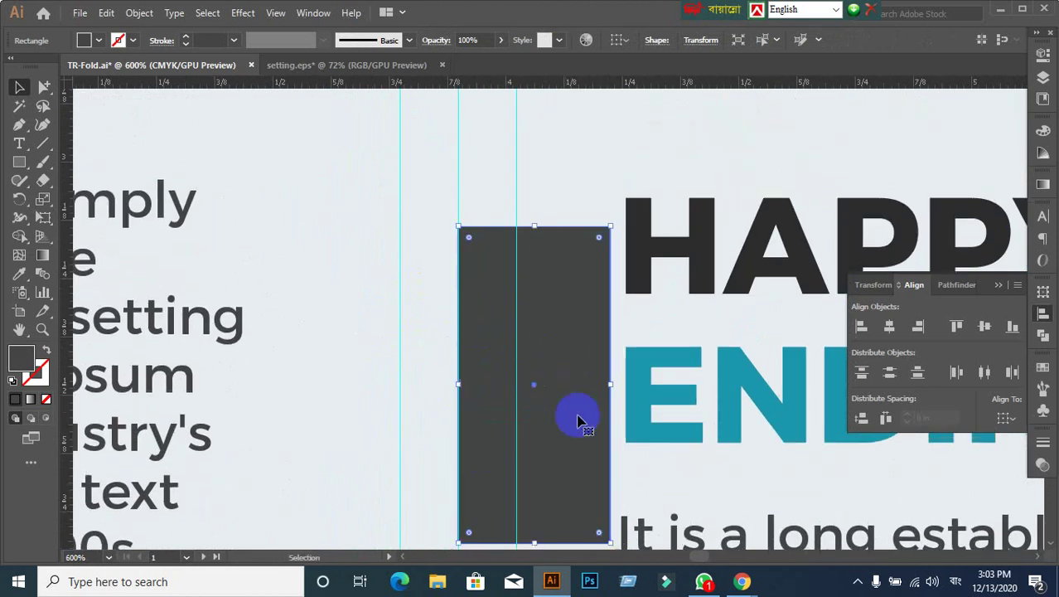
Step: Fine-tune the HAPPY ENDING text block's position against the spacer
click(596, 154)
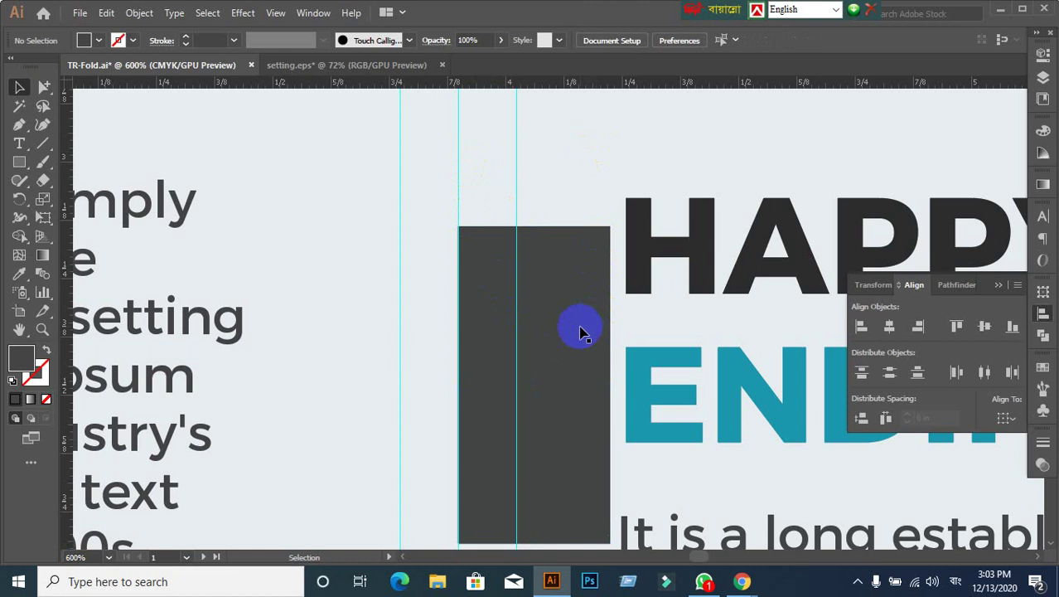
scroll(485, 373, up, 3)
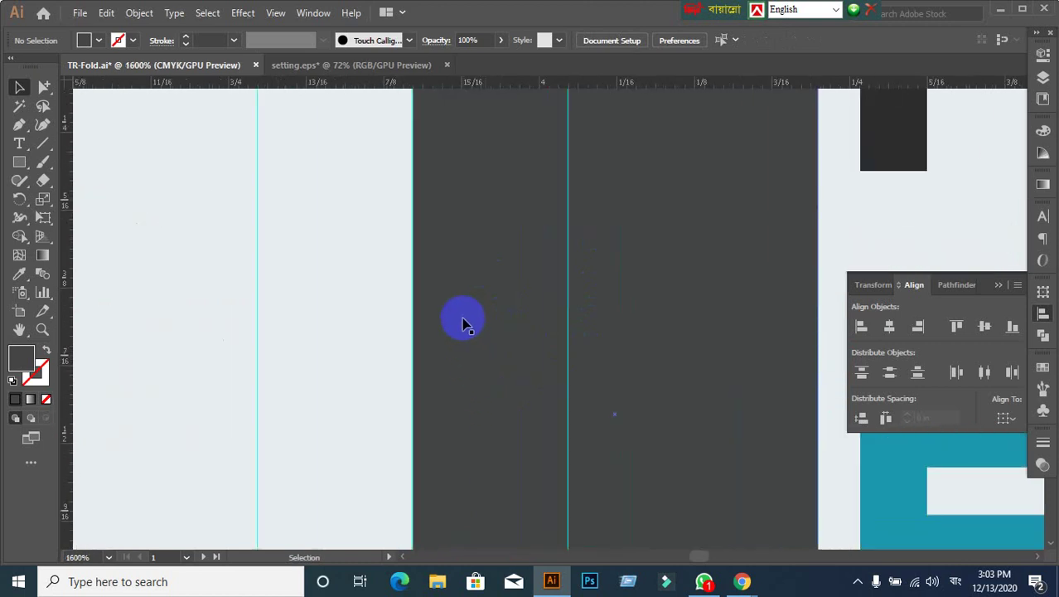
scroll(466, 324, down, 2)
scroll(471, 325, down, 4)
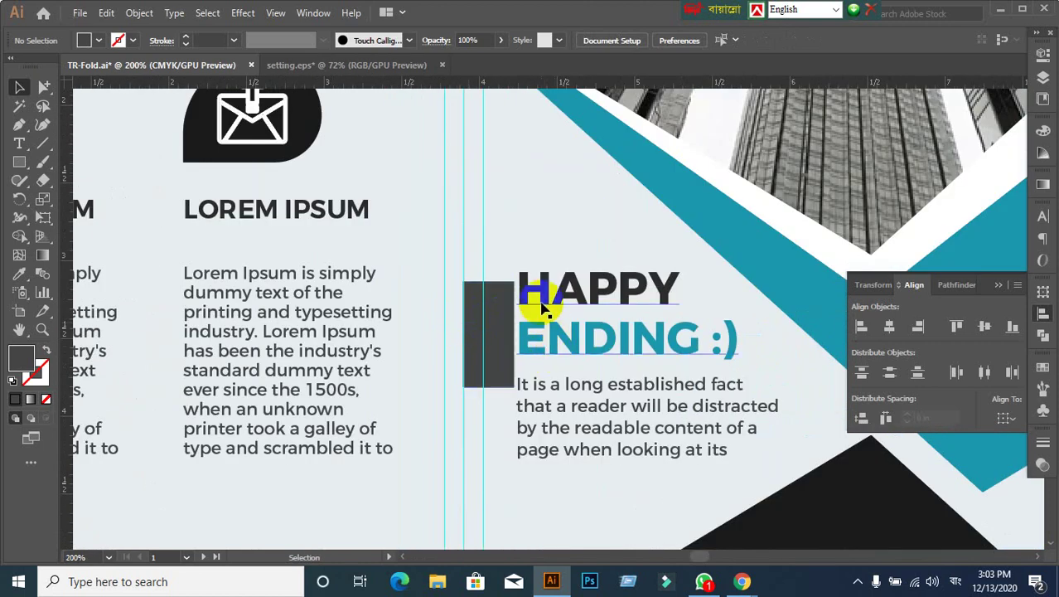
drag(541, 299, 538, 304)
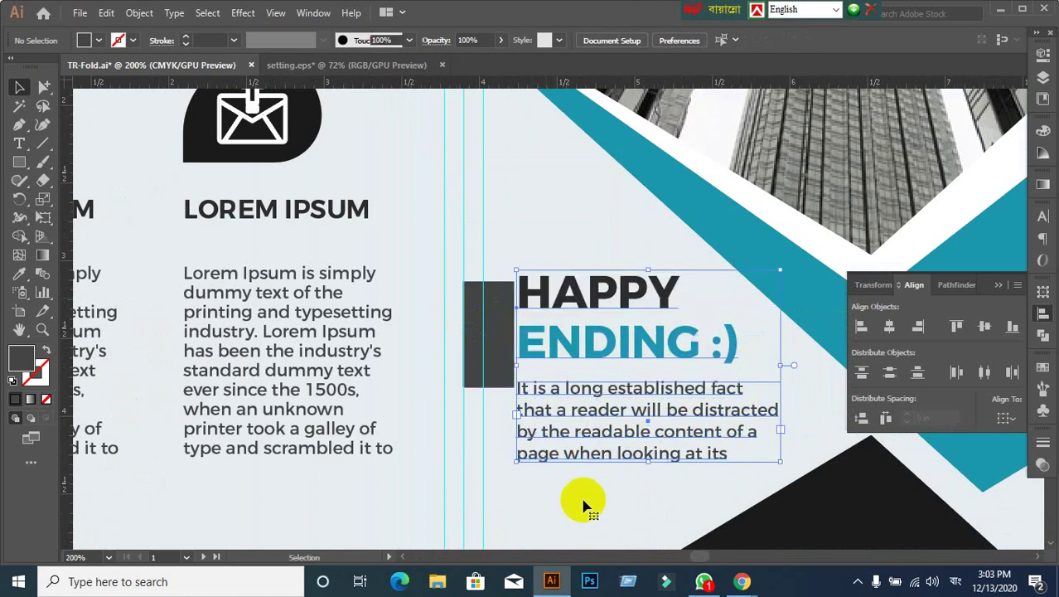
scroll(548, 442, up, 2)
scroll(505, 264, up, 1)
drag(495, 229, 489, 224)
Step: Delete the dark spacer rectangle beside HAPPY
scroll(567, 381, down, 2)
scroll(568, 380, down, 2)
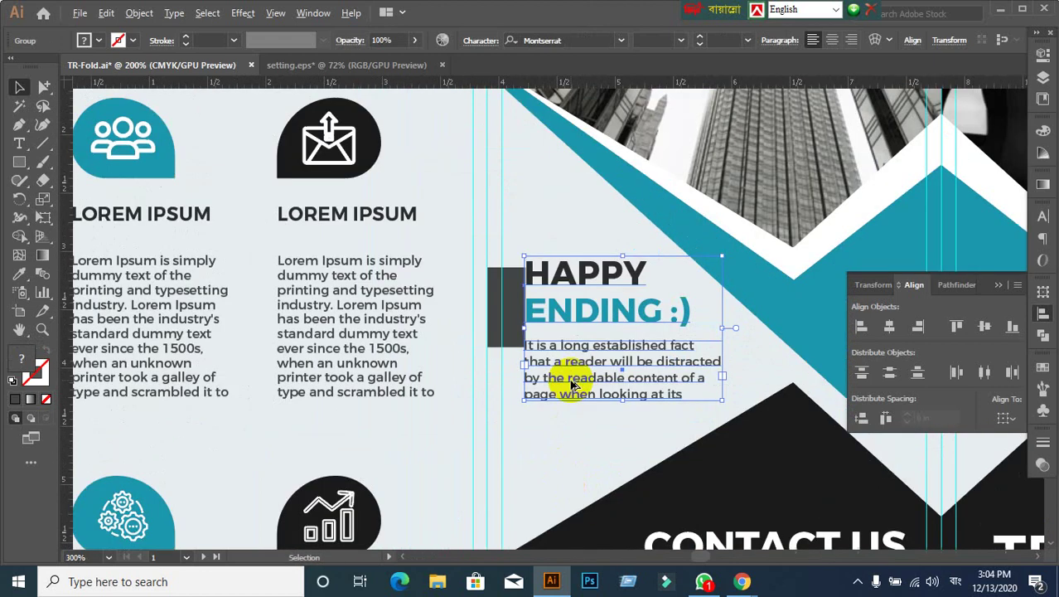
click(507, 335)
key(Delete)
scroll(509, 409, down, 1)
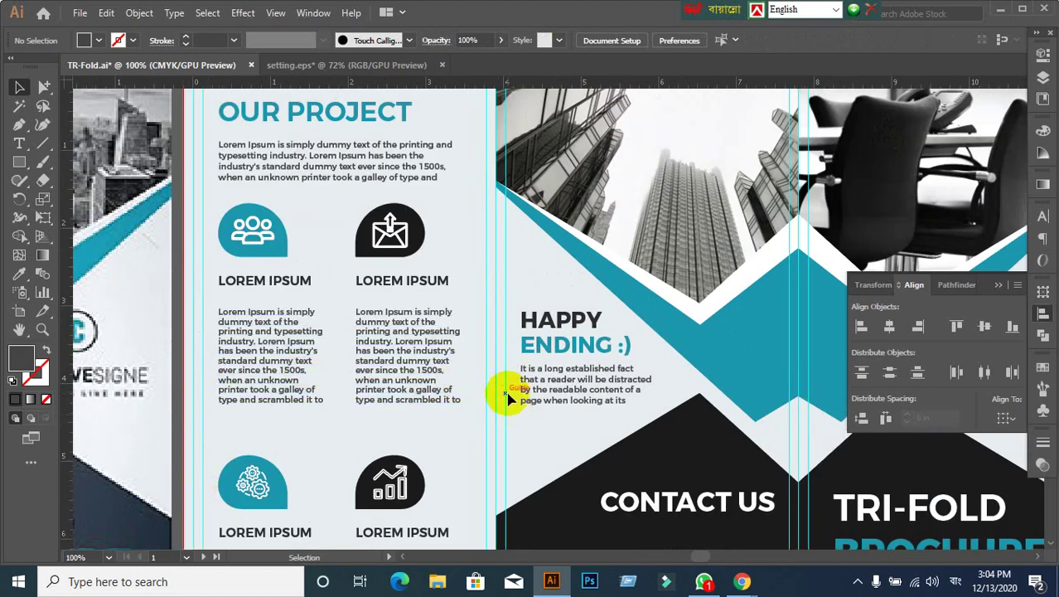
scroll(540, 406, down, 2)
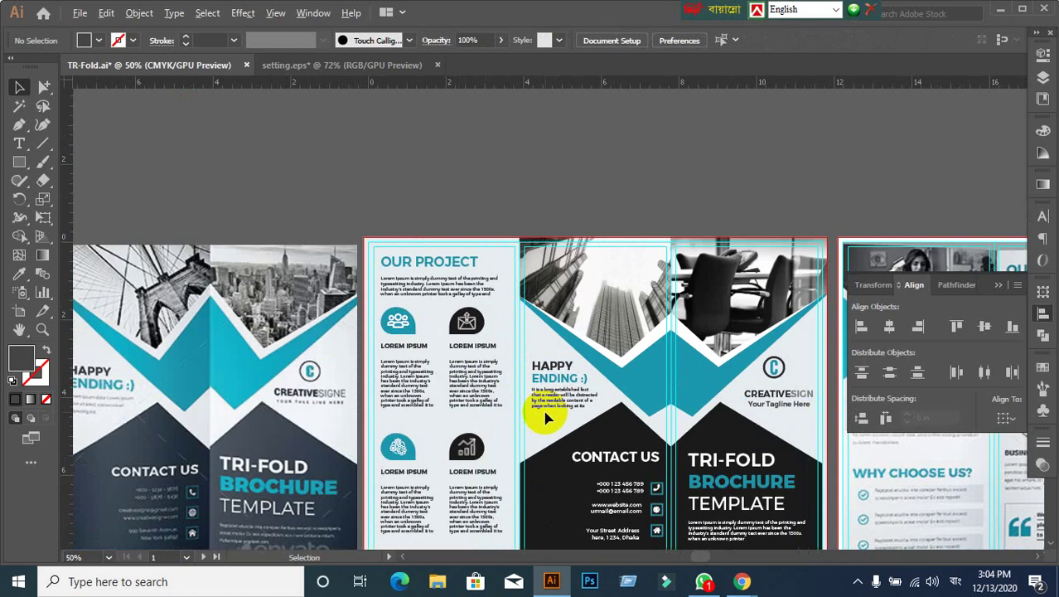
scroll(547, 435, up, 2)
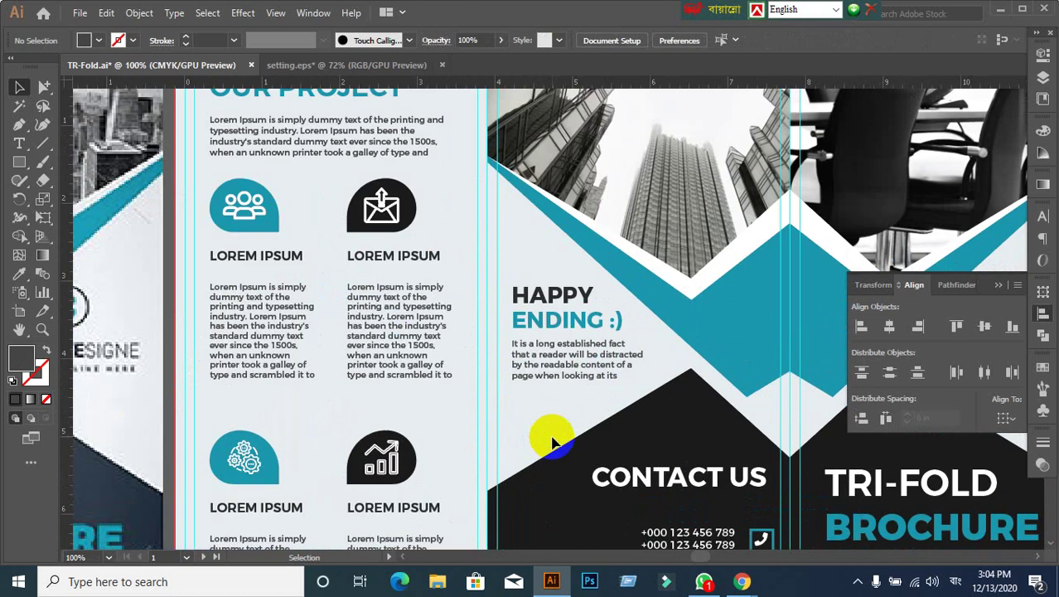
scroll(552, 444, down, 2)
mouse_move(378, 444)
mouse_down()
mouse_move(762, 425)
mouse_move(438, 407)
mouse_up()
scroll(669, 425, up, 1)
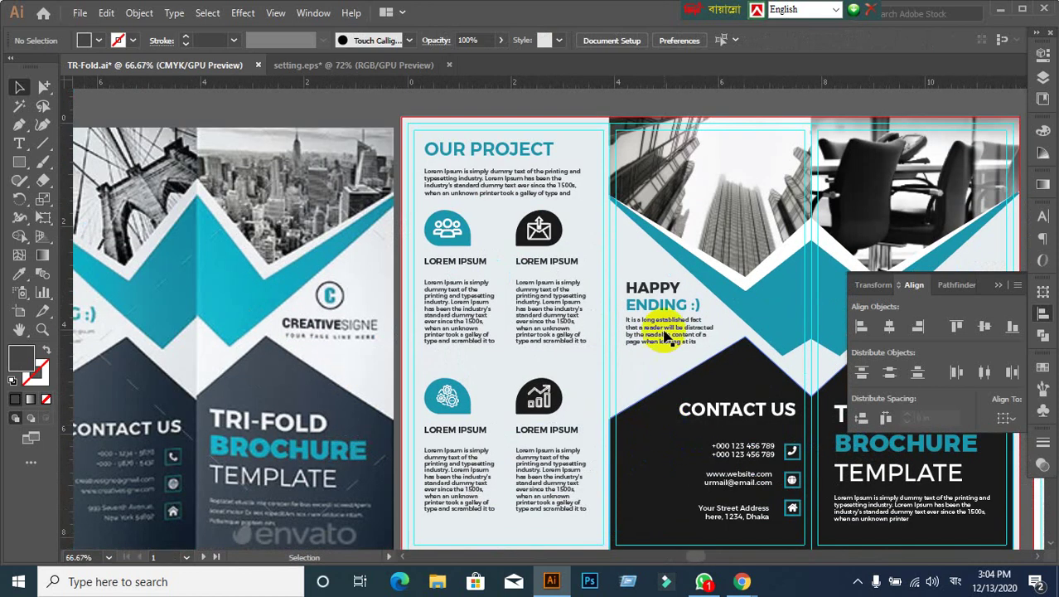
click(668, 336)
scroll(669, 407, up, 1)
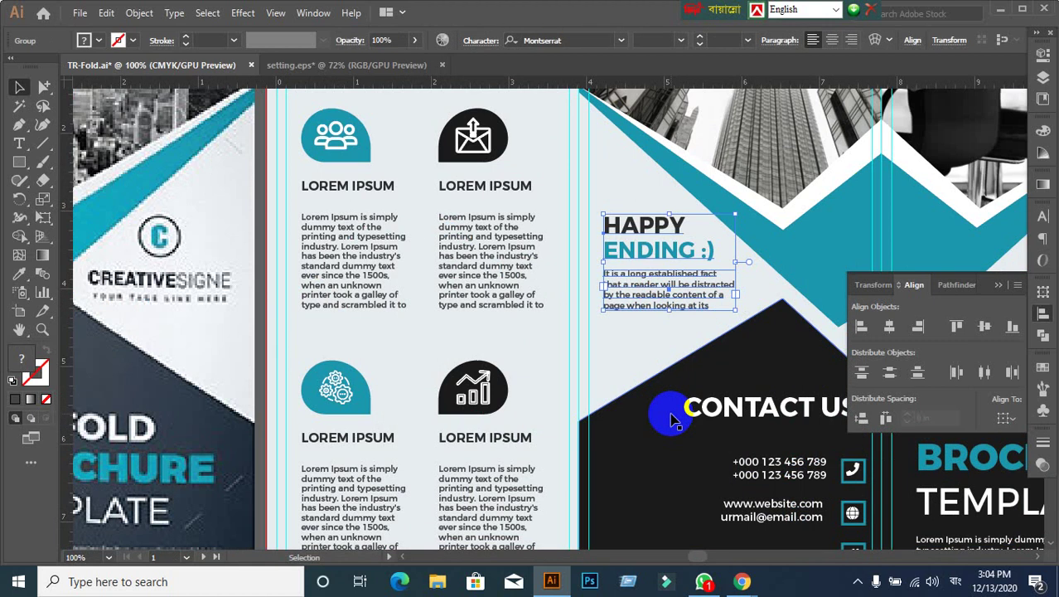
scroll(672, 420, down, 2)
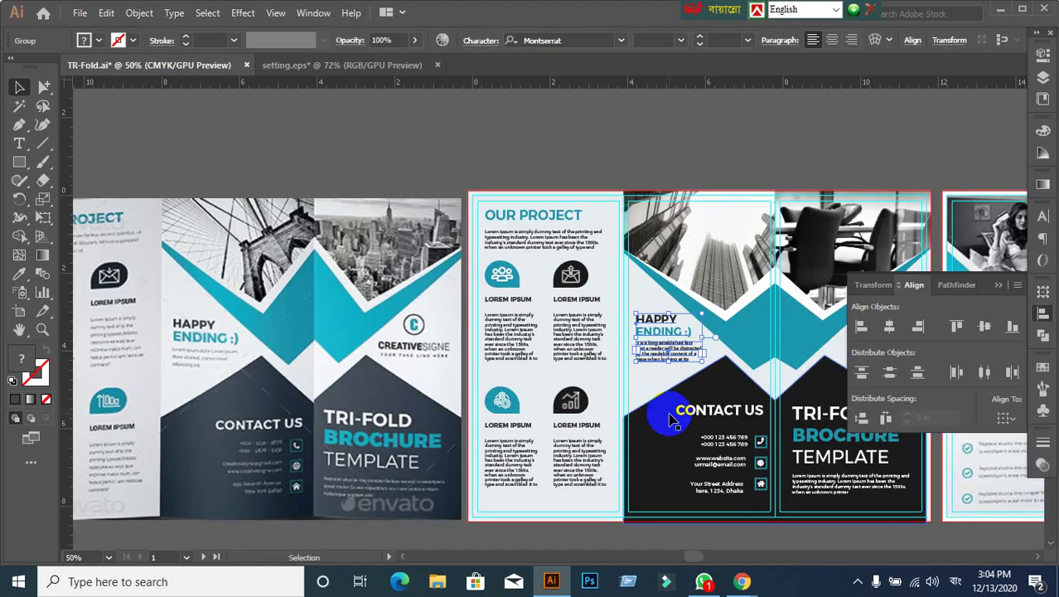
click(655, 120)
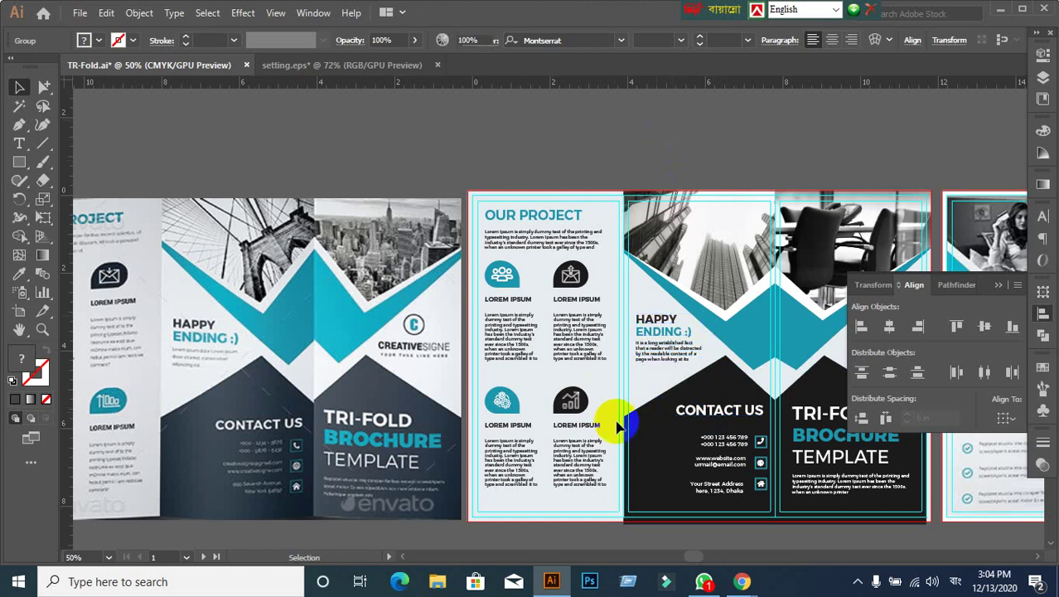
scroll(618, 425, up, 1)
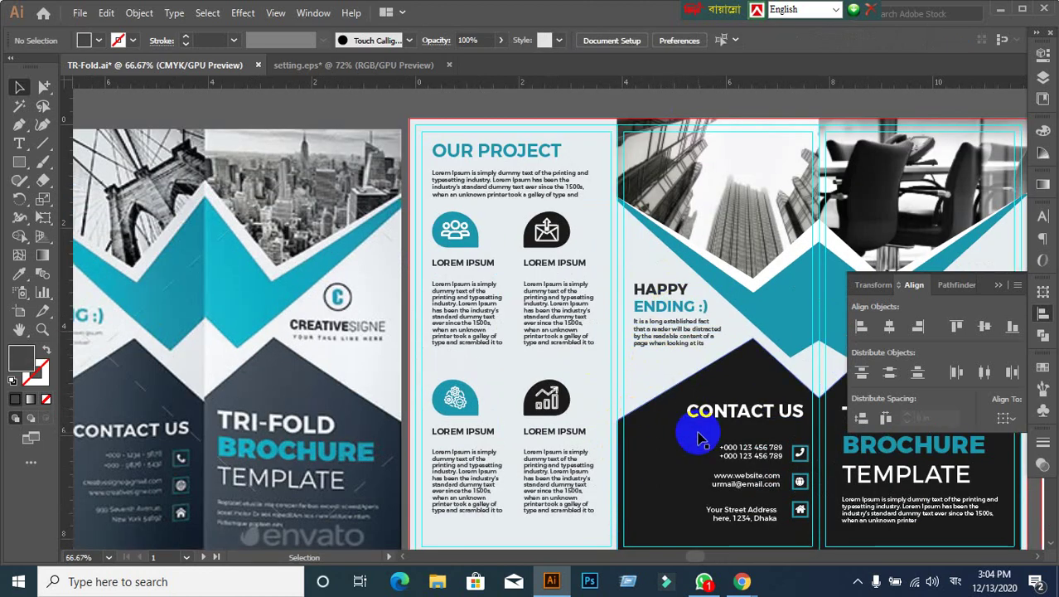
scroll(698, 436, down, 2)
scroll(568, 407, up, 1)
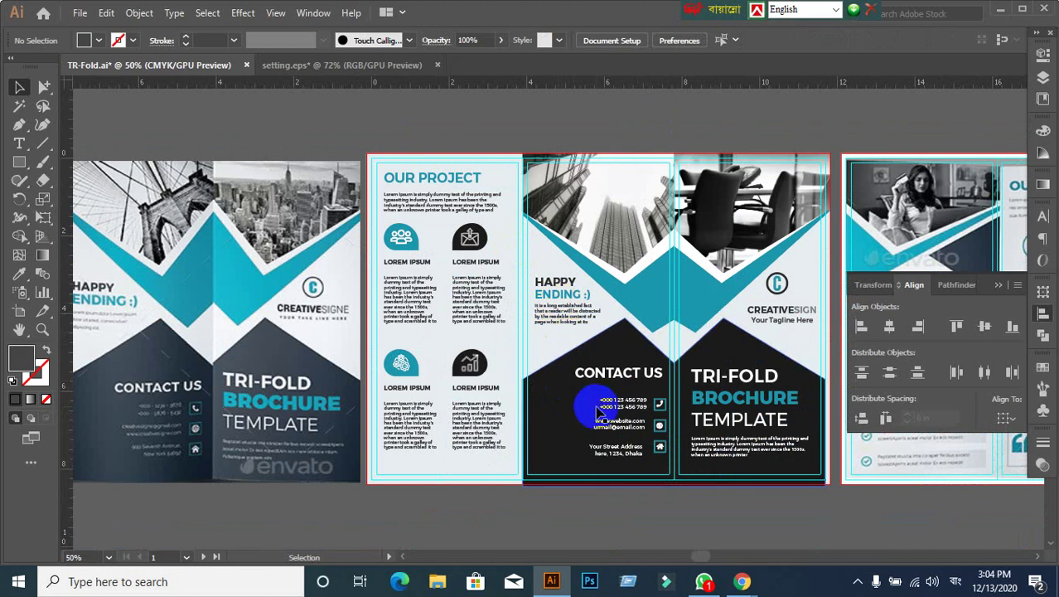
mouse_move(597, 408)
mouse_down()
mouse_move(568, 385)
mouse_move(612, 378)
mouse_move(634, 343)
mouse_move(626, 314)
mouse_up()
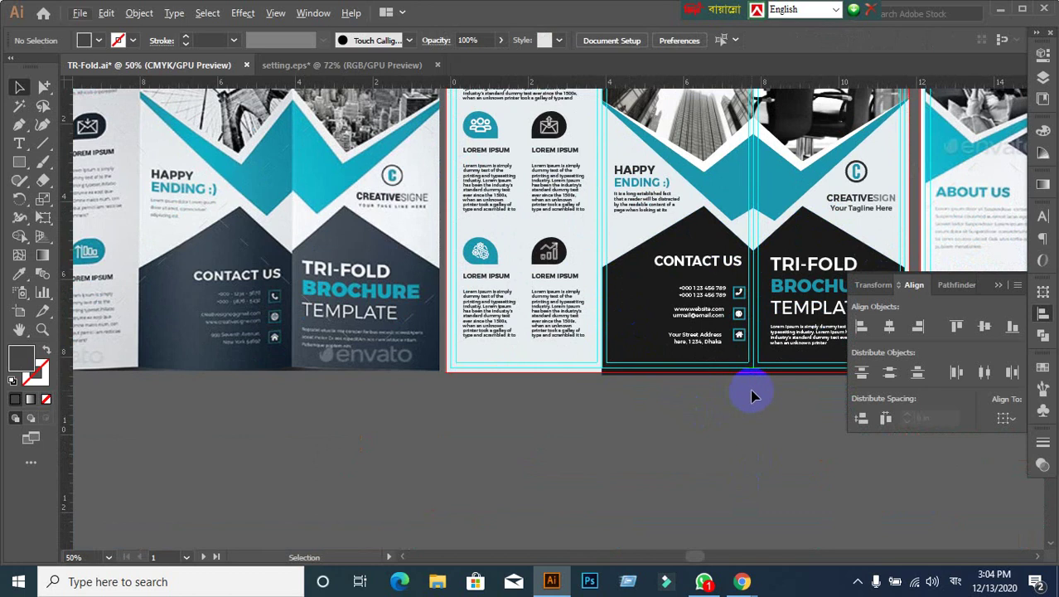
drag(643, 384, 704, 386)
drag(539, 363, 629, 373)
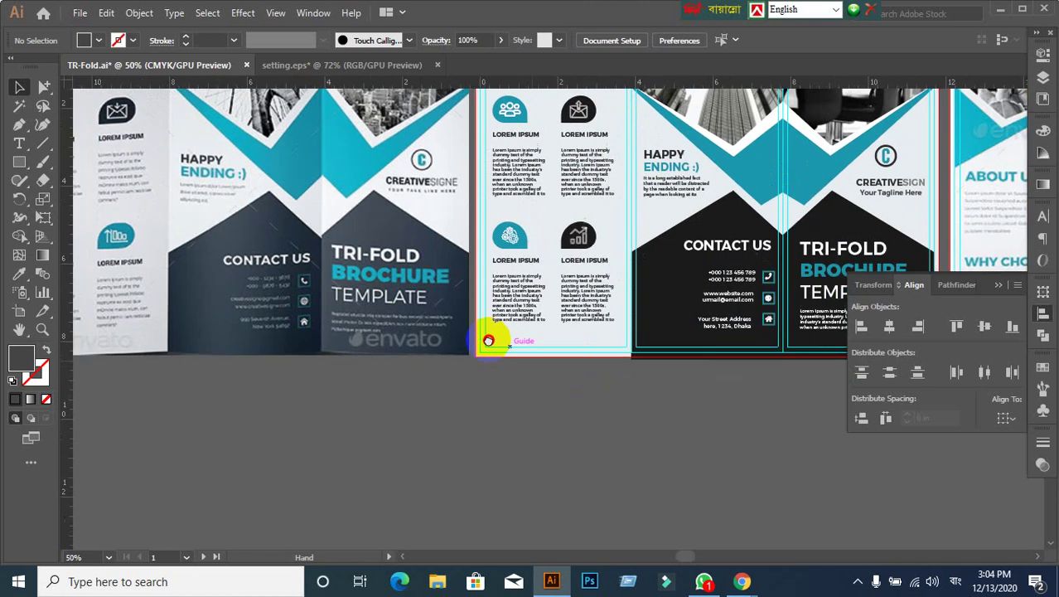
drag(629, 373, 446, 334)
scroll(702, 249, up, 2)
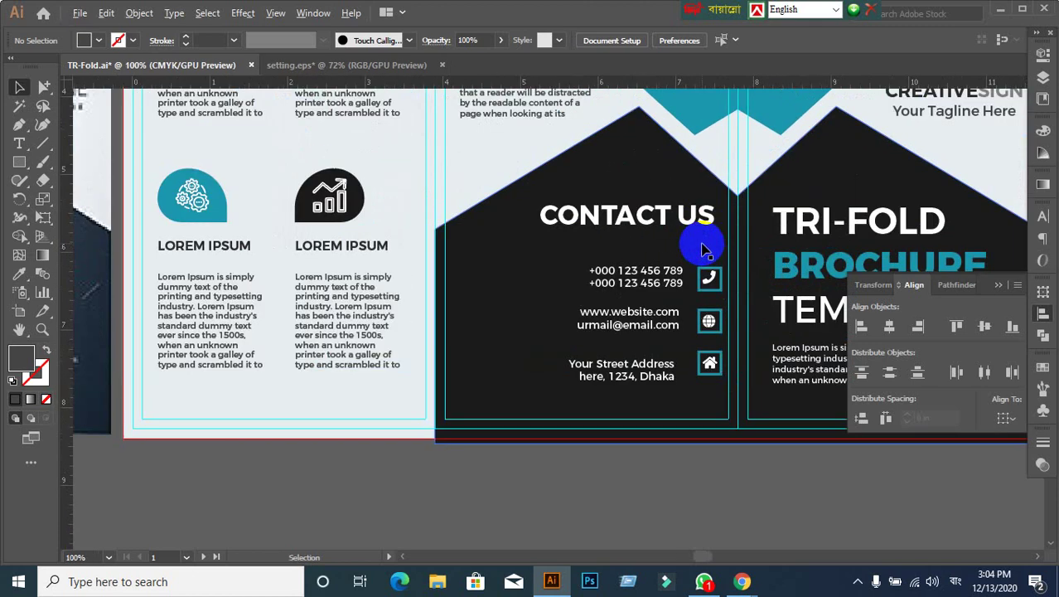
click(663, 220)
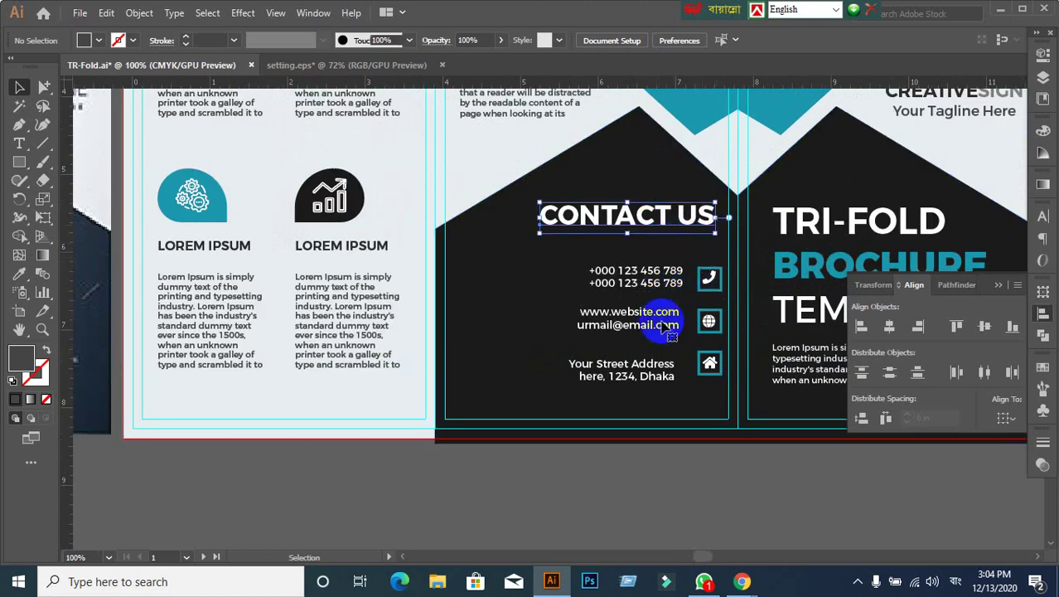
click(709, 437)
click(709, 277)
scroll(721, 407, up, 2)
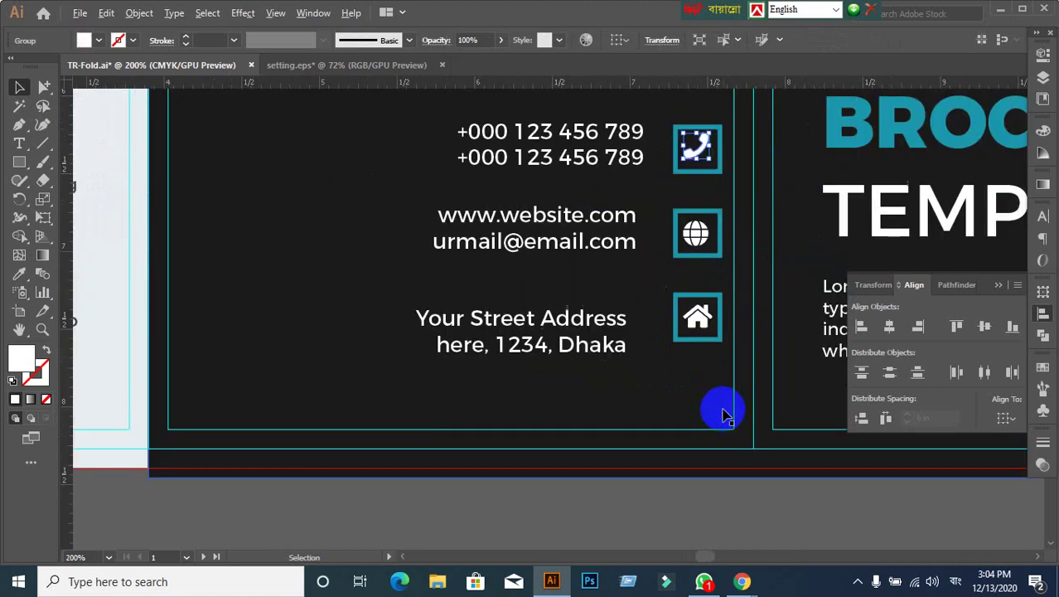
click(323, 369)
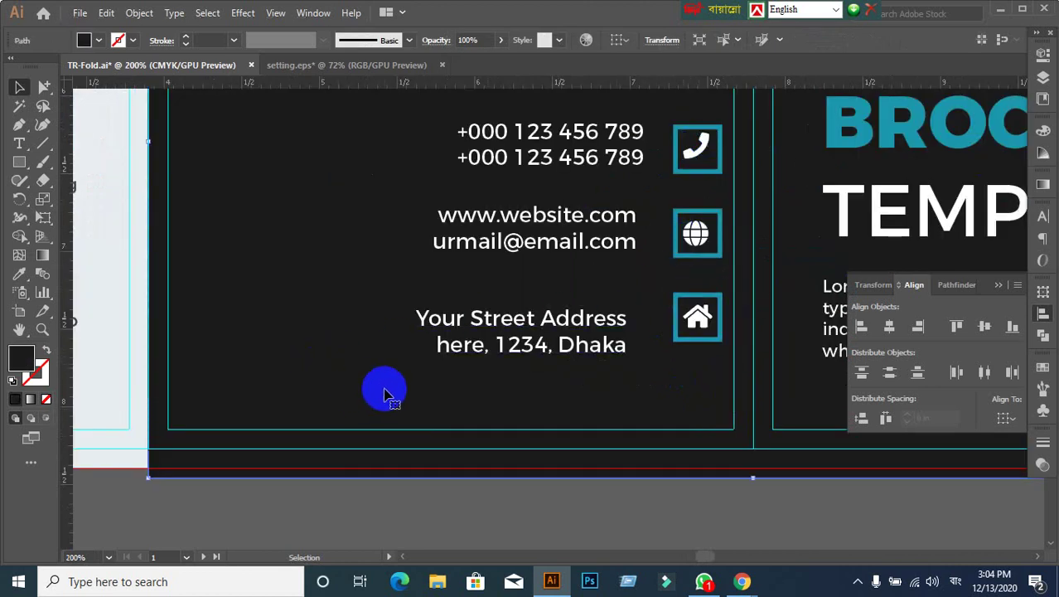
scroll(390, 385, down, 3)
scroll(393, 390, up, 2)
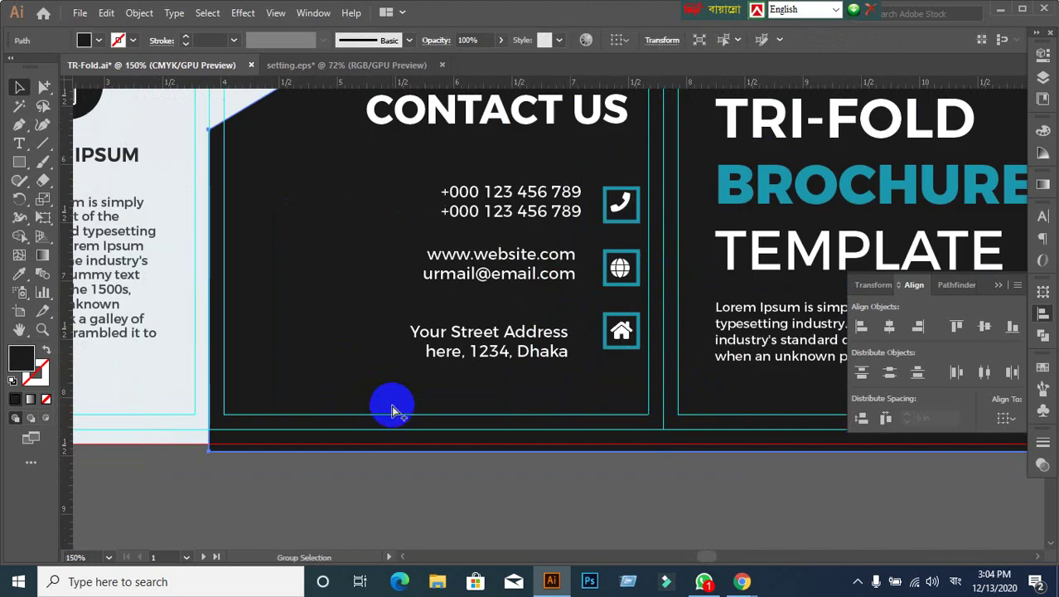
key(ctrl+shift+a)
drag(666, 283, 651, 299)
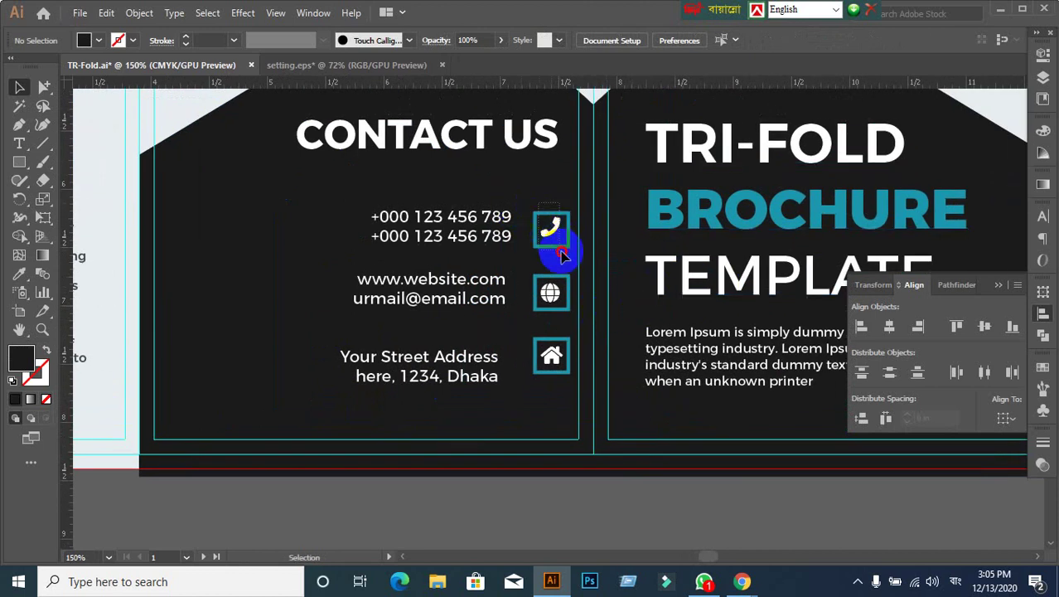
click(554, 222)
scroll(555, 223, up, 2)
click(555, 212)
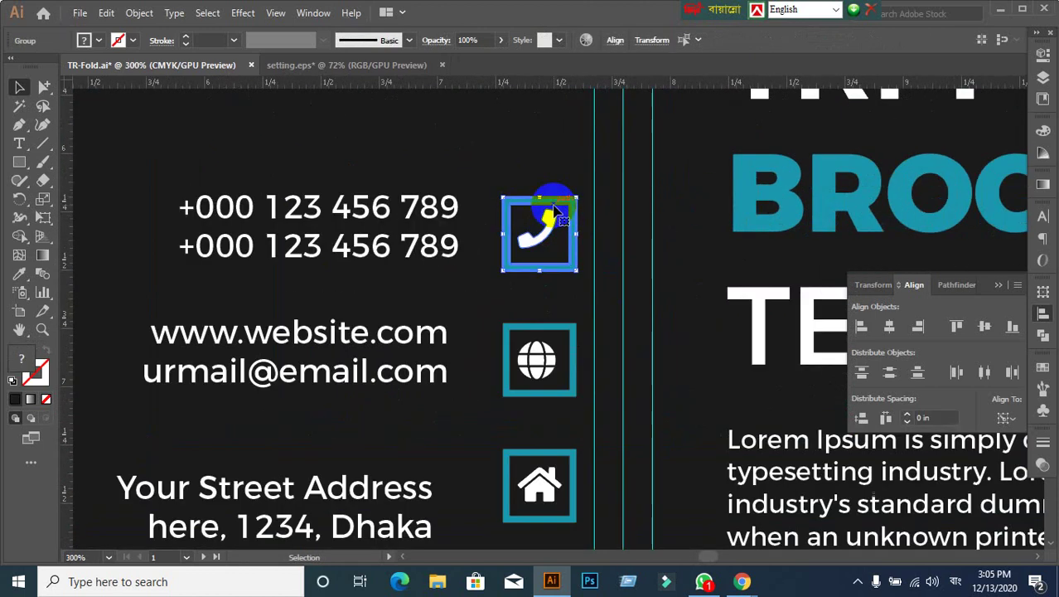
click(945, 320)
click(986, 328)
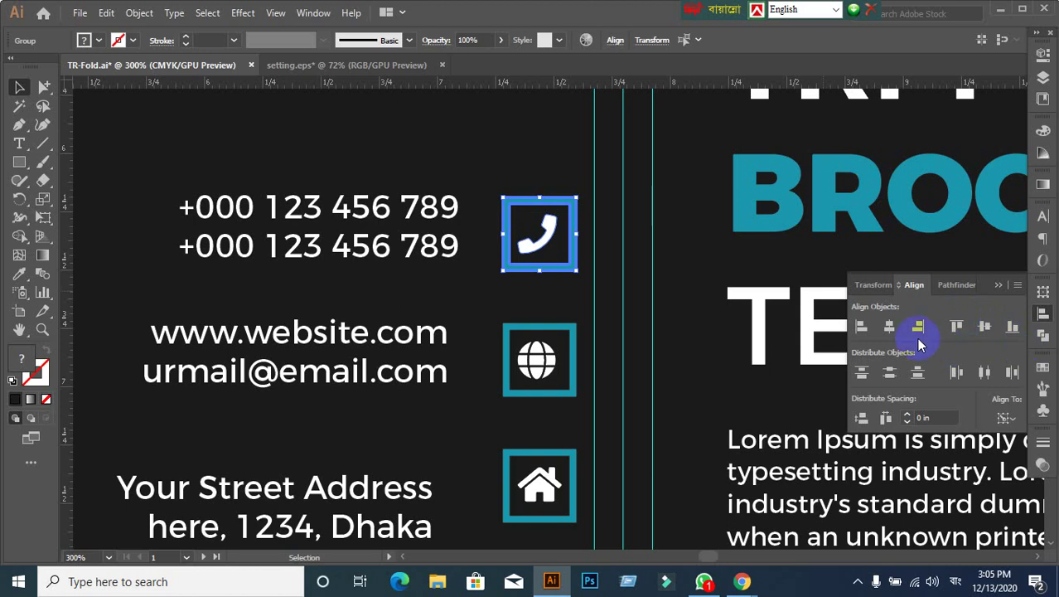
drag(492, 311, 553, 399)
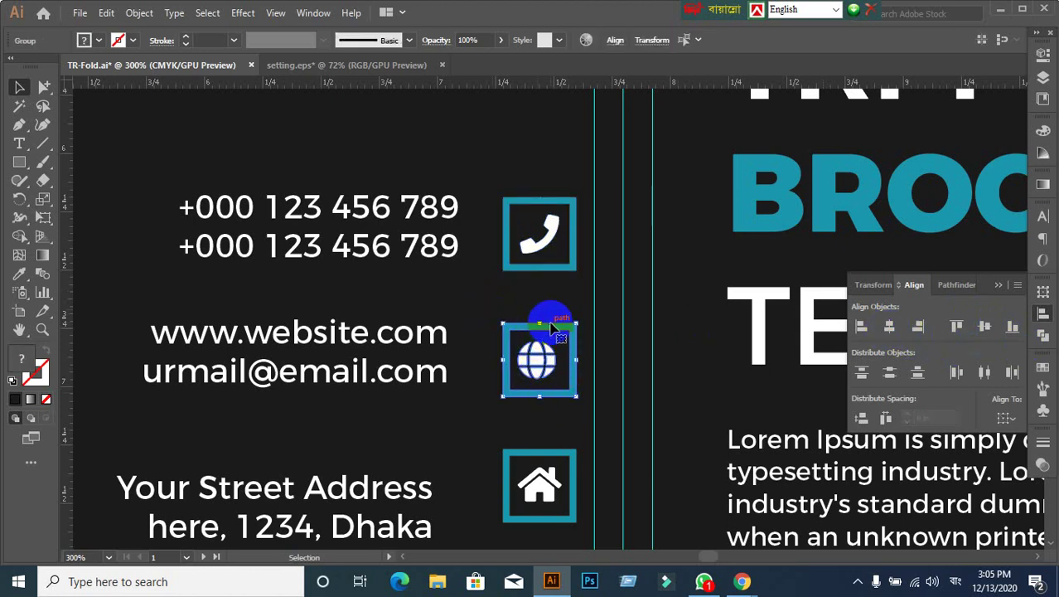
click(986, 328)
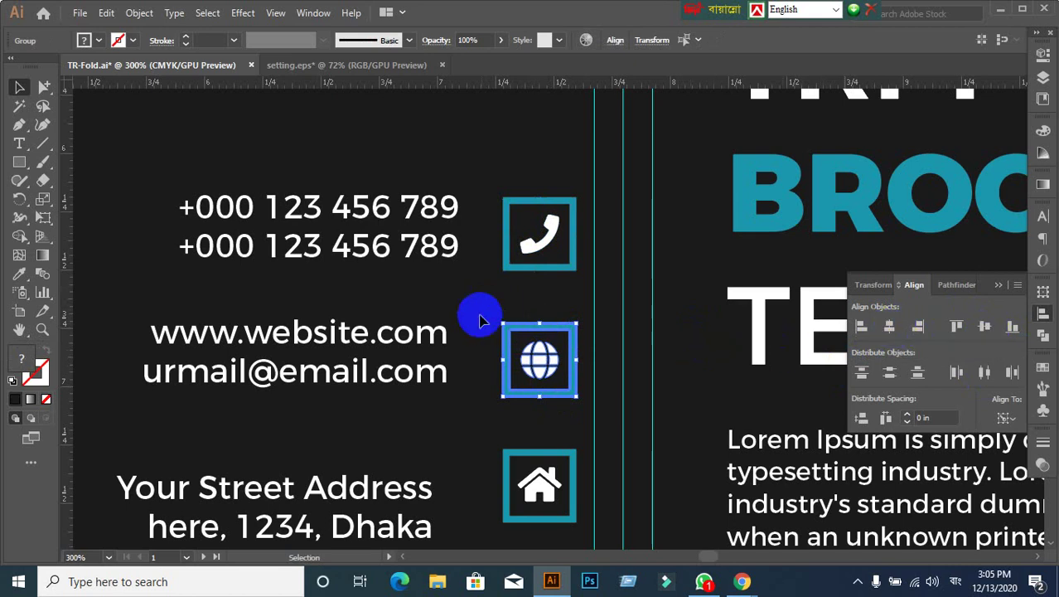
click(493, 352)
scroll(498, 406, down, 1)
click(555, 444)
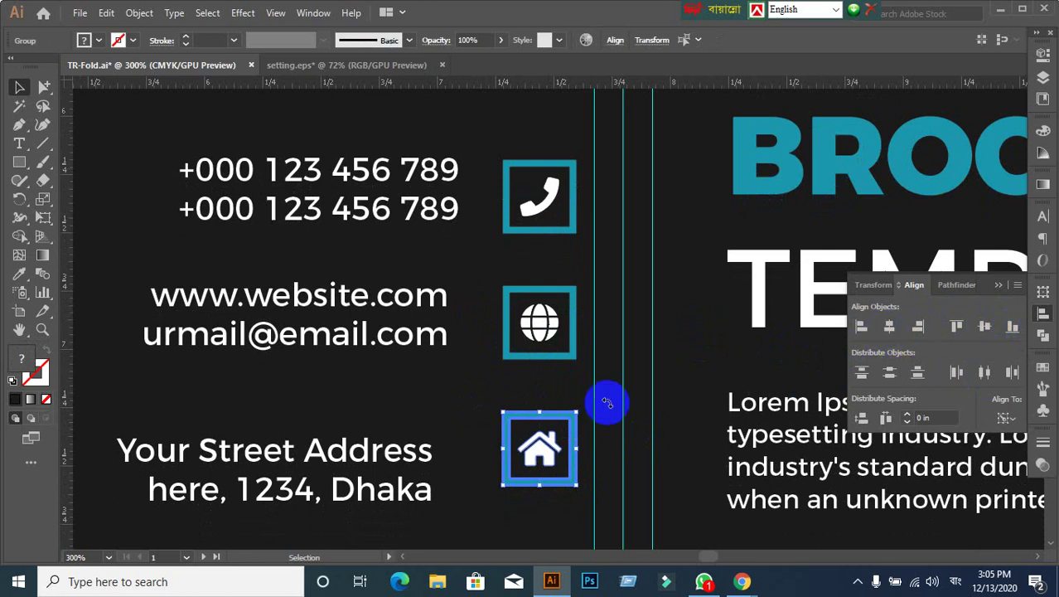
click(495, 380)
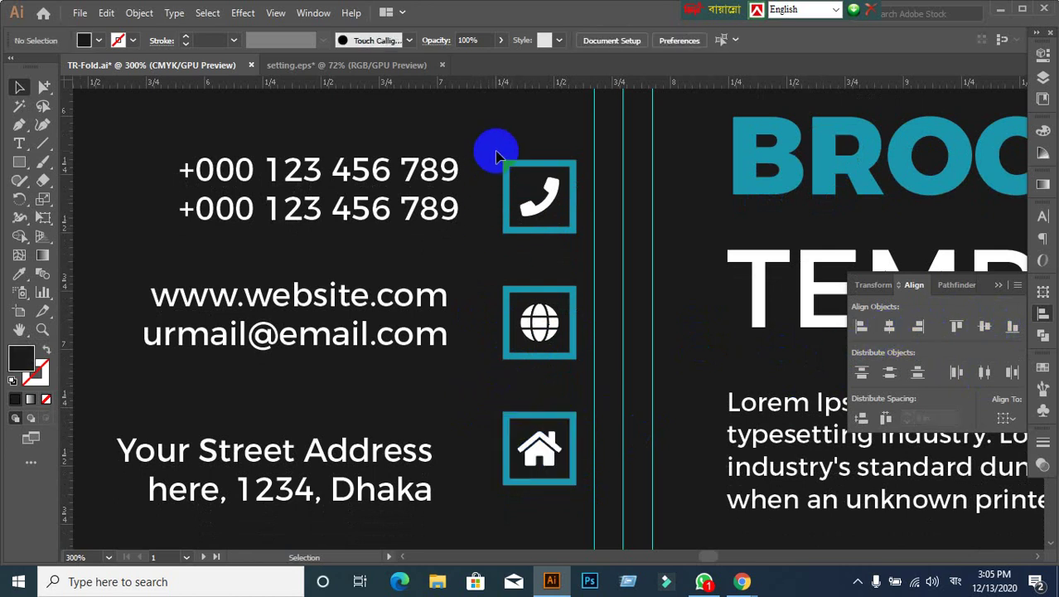
click(552, 223)
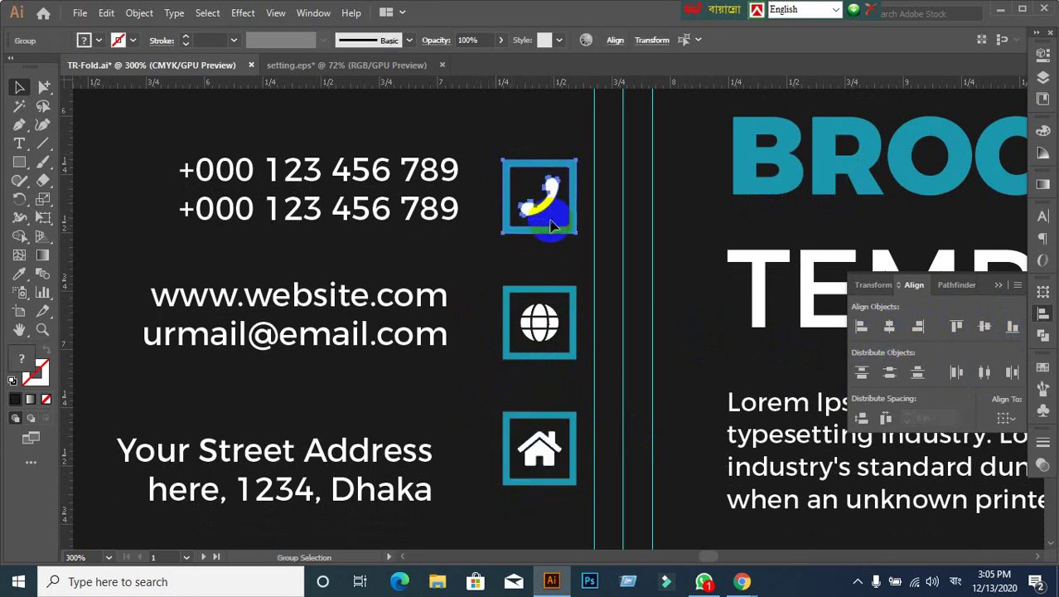
click(496, 255)
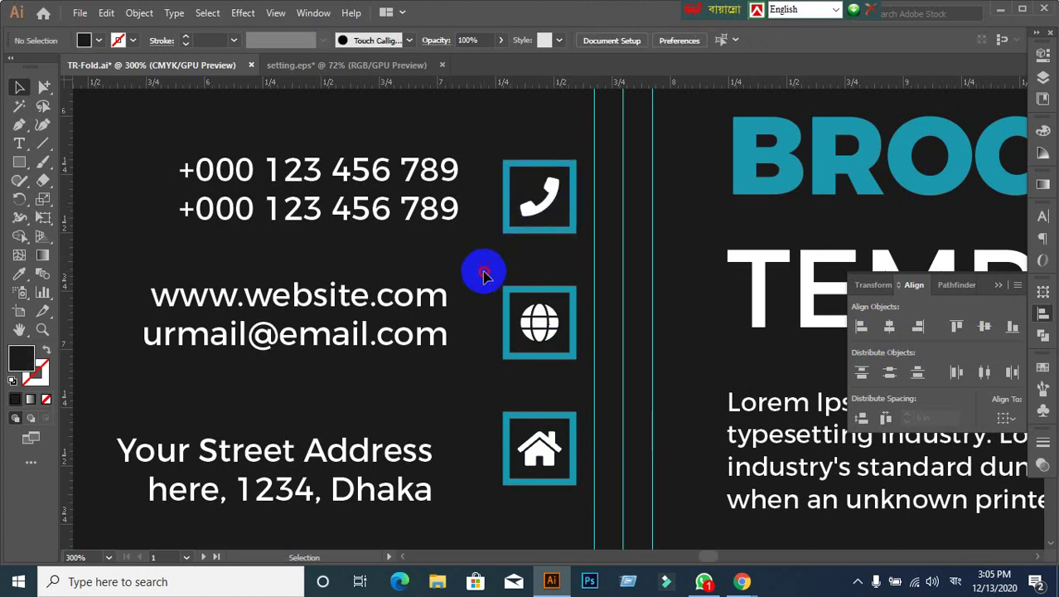
click(547, 356)
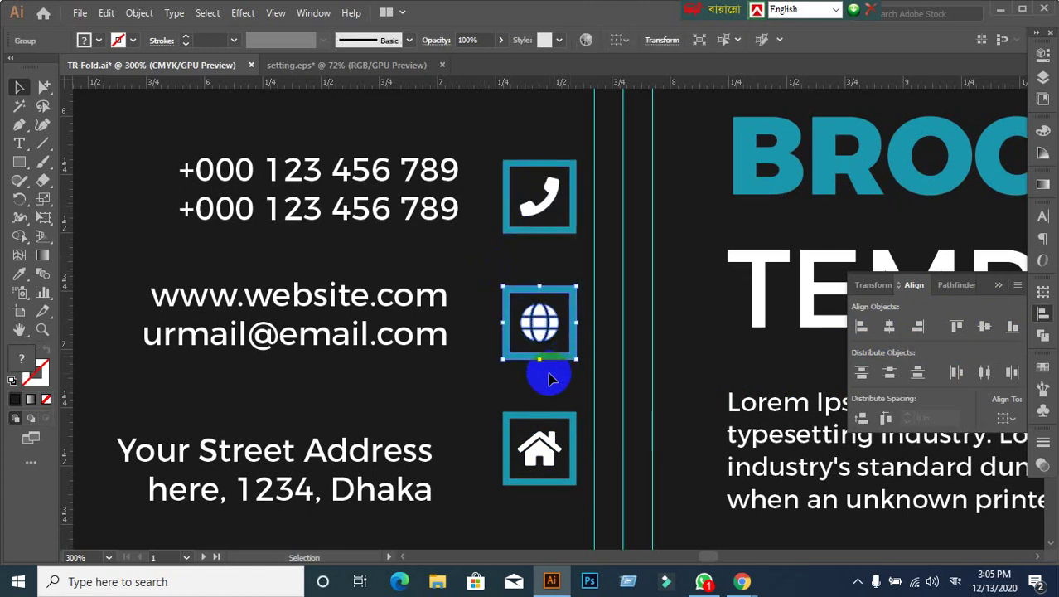
scroll(547, 381, down, 3)
click(465, 336)
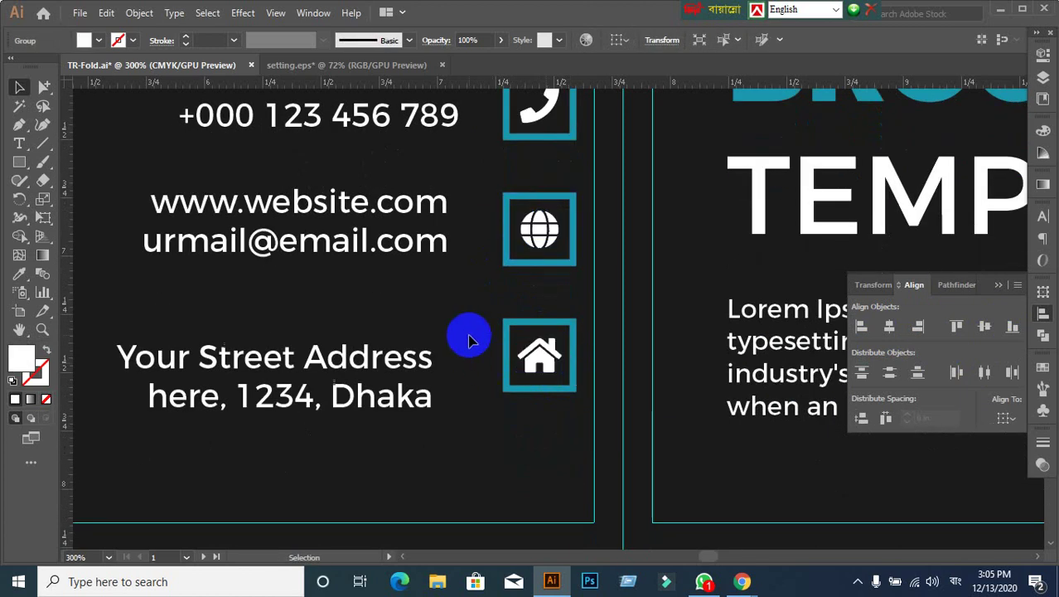
click(566, 394)
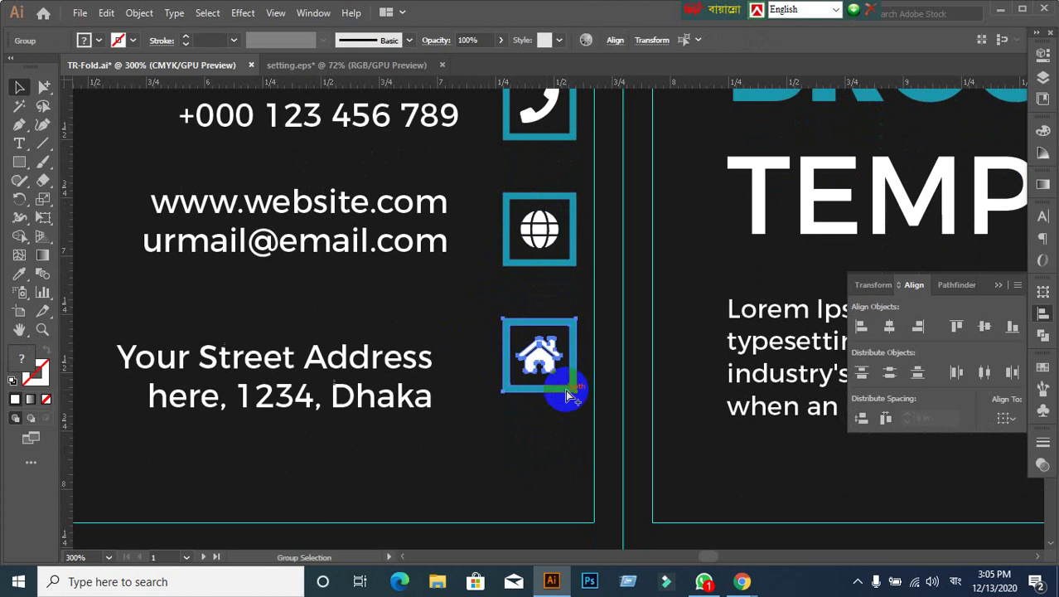
click(522, 445)
click(546, 367)
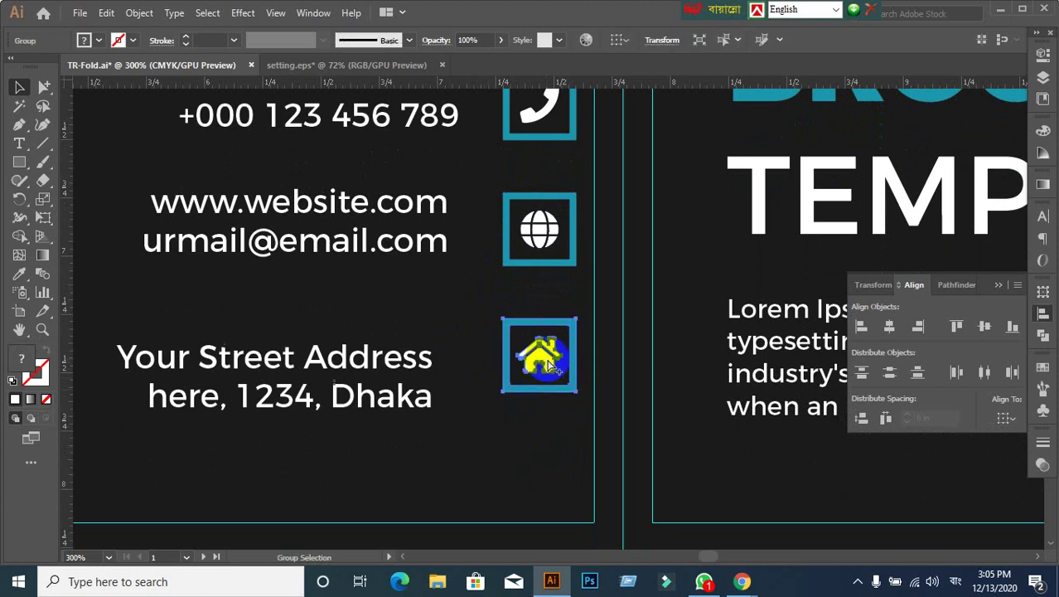
key(ctrl+x)
key(ctrl+f)
scroll(547, 364, up, 2)
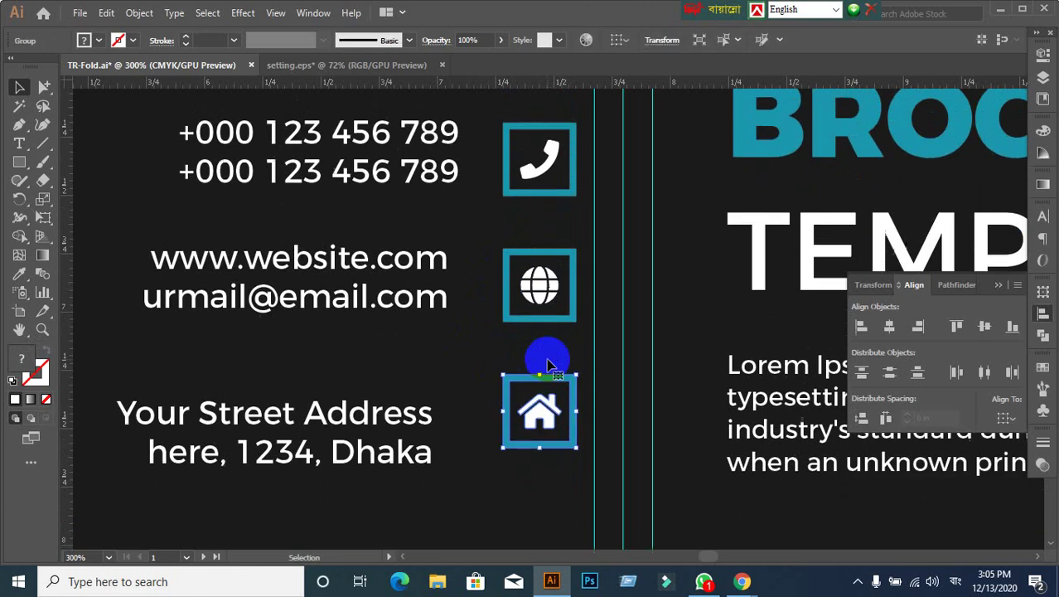
scroll(547, 365, down, 1)
Step: Vertically centre the phone, website/email and address texts on their icons
click(425, 156)
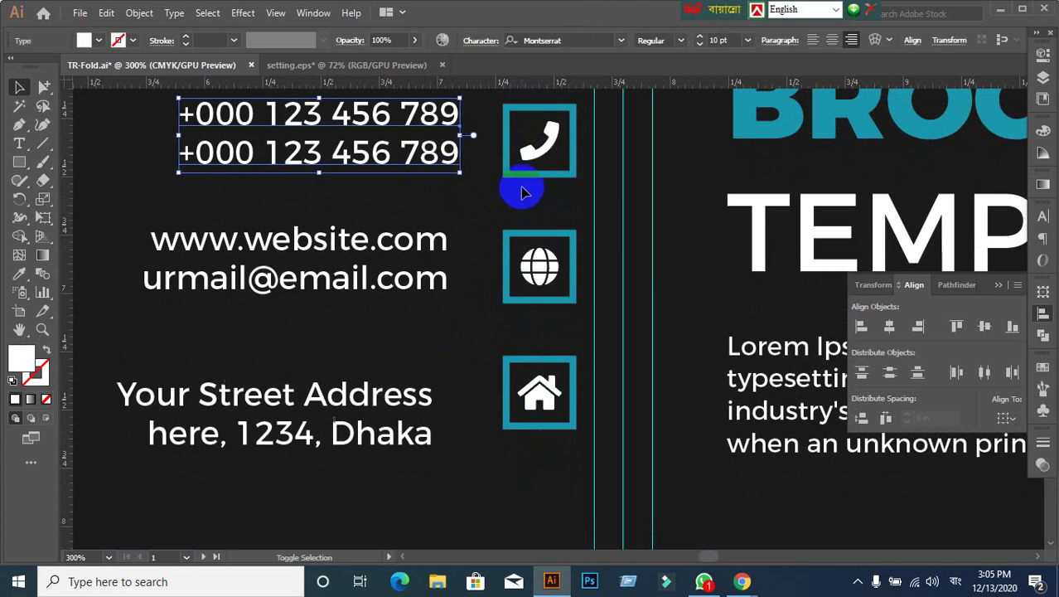
shift+click(527, 180)
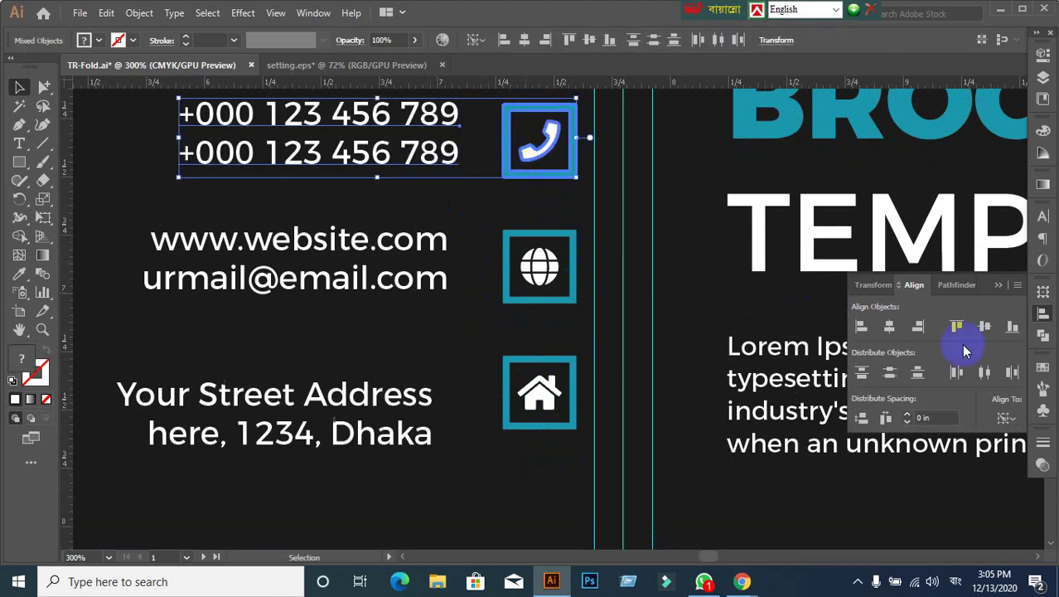
click(985, 326)
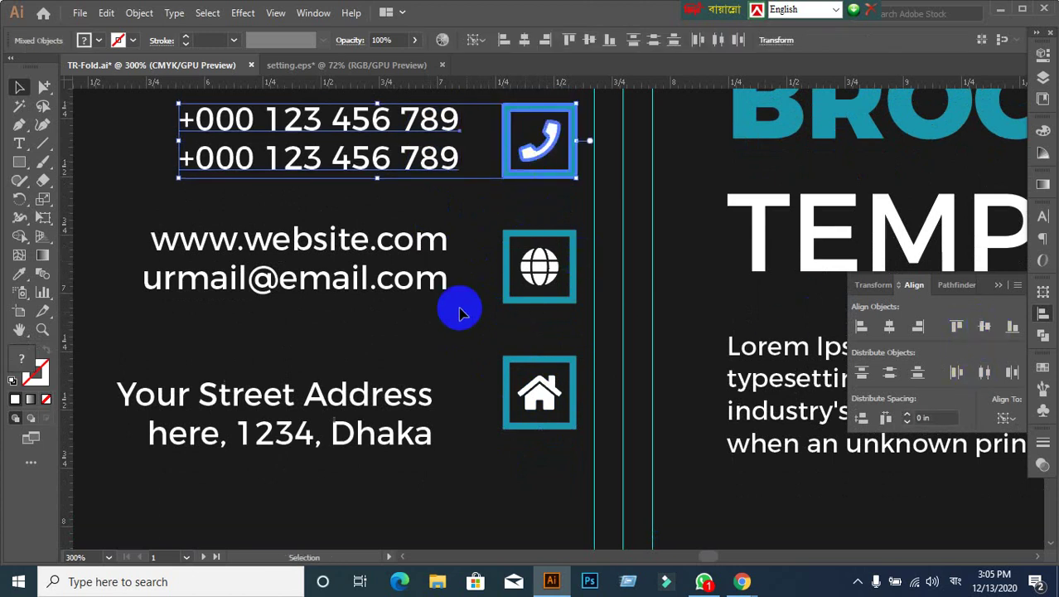
click(406, 280)
shift+click(558, 280)
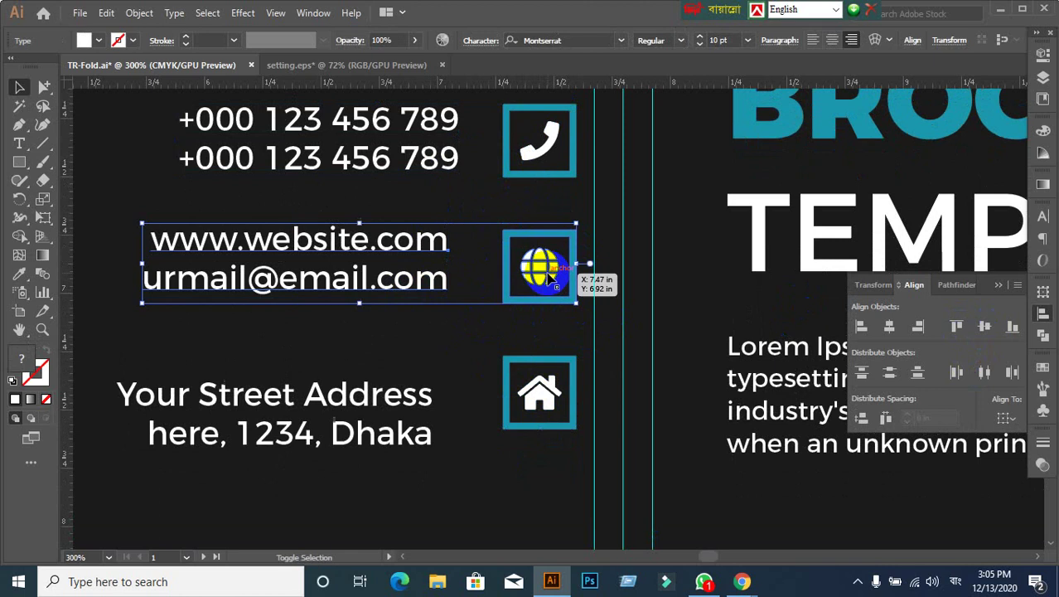
click(984, 327)
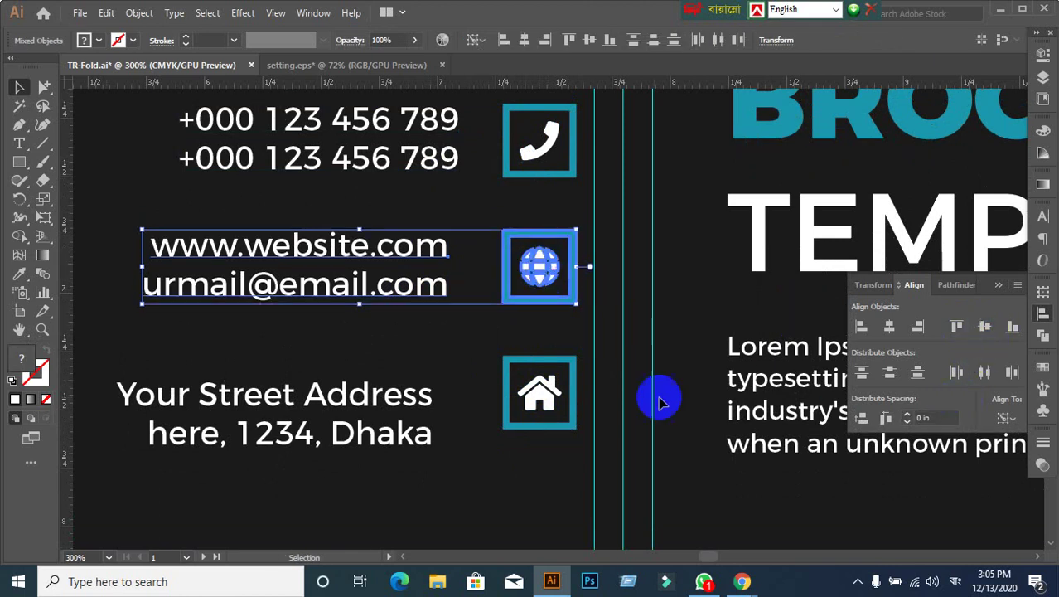
click(543, 392)
shift+click(378, 404)
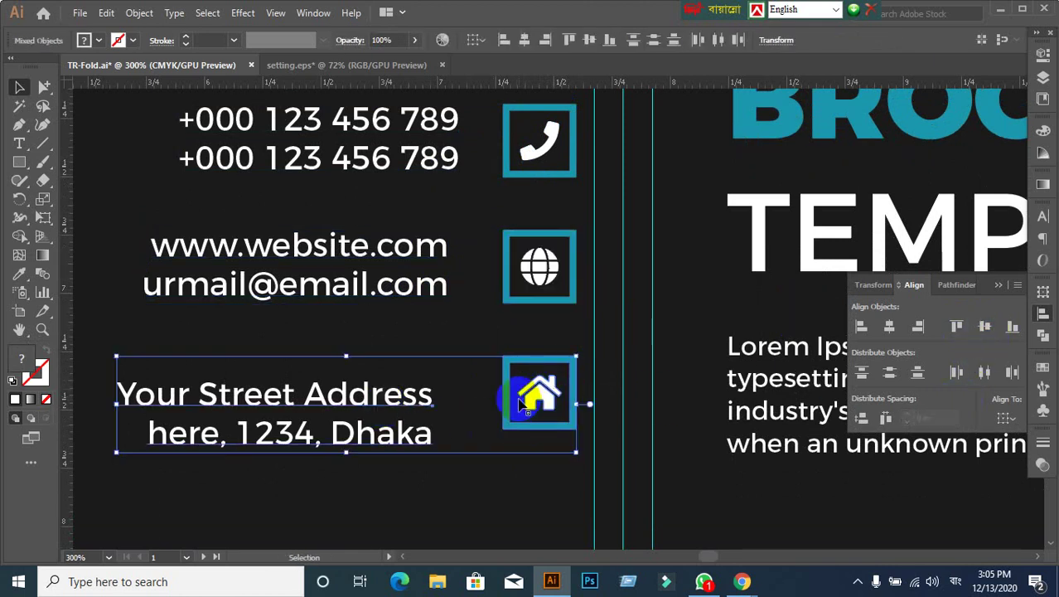
click(985, 327)
click(477, 479)
scroll(465, 419, up, 2)
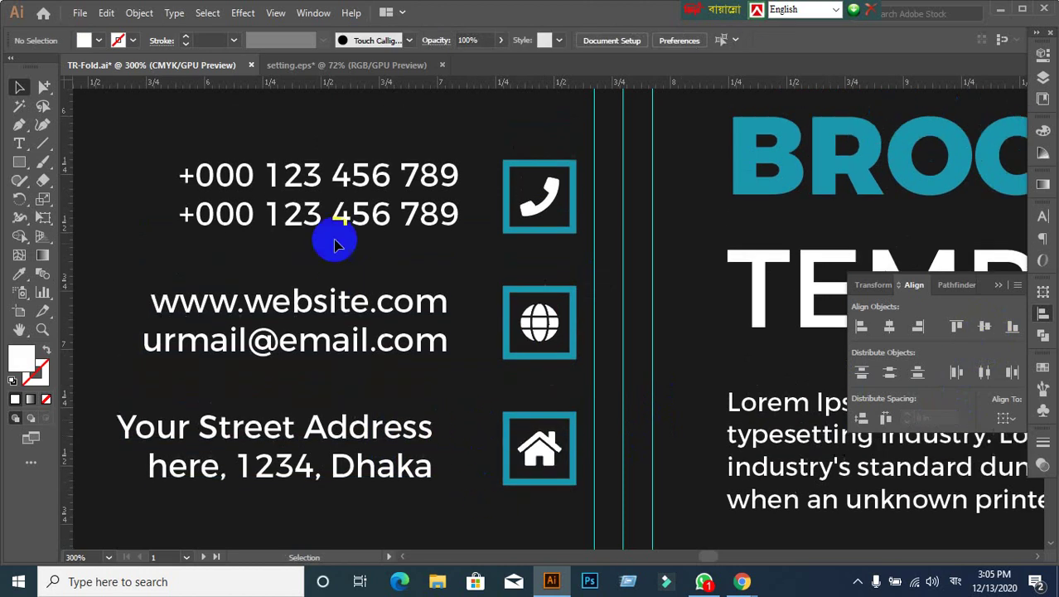
Step: Right-align all three contact text blocks using the phone-number text as key object
click(342, 217)
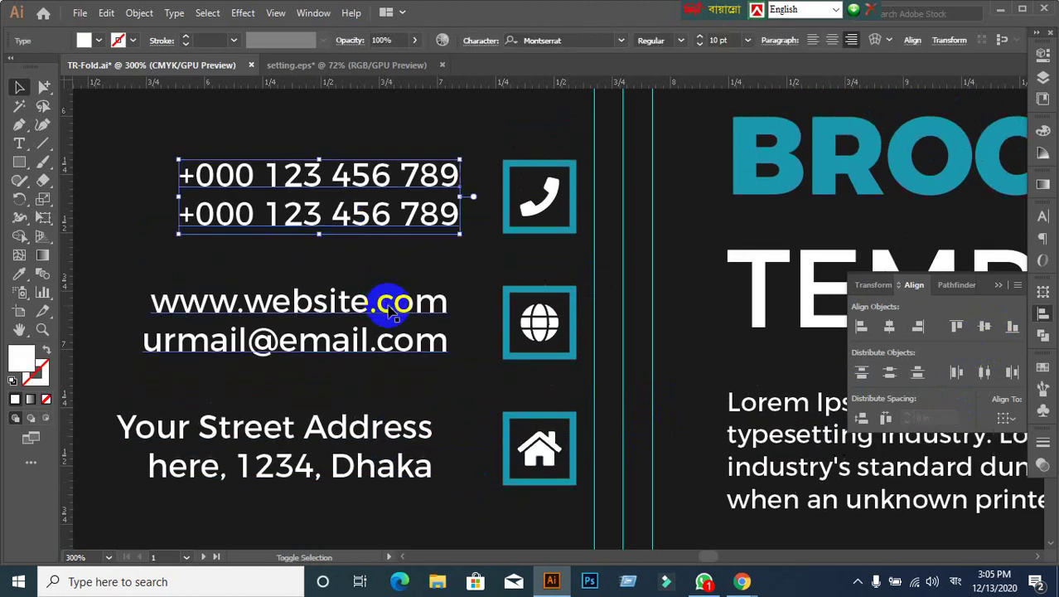
shift+click(385, 303)
shift+click(389, 428)
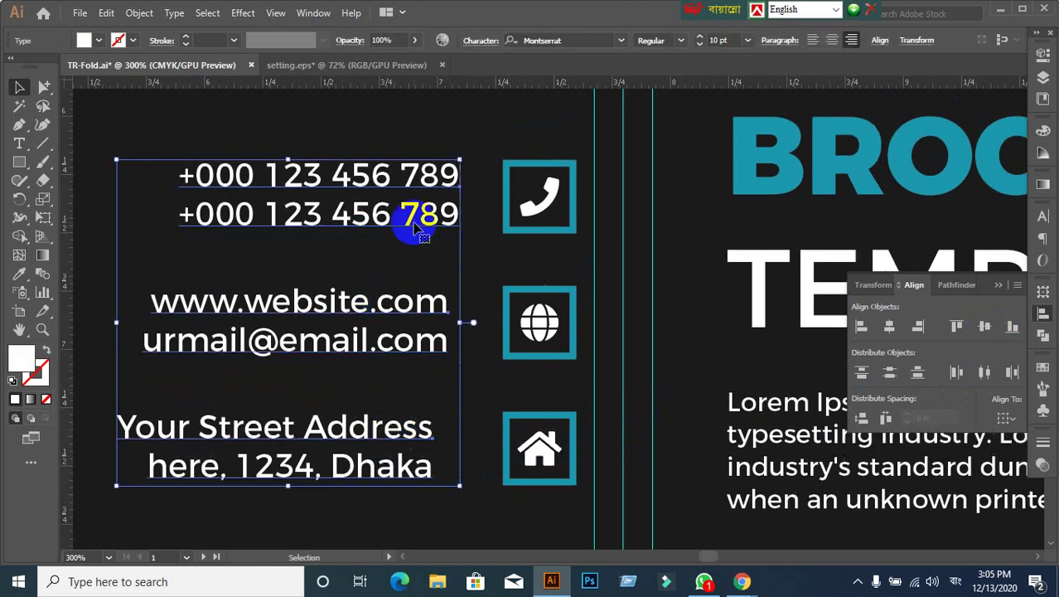
click(412, 219)
click(917, 326)
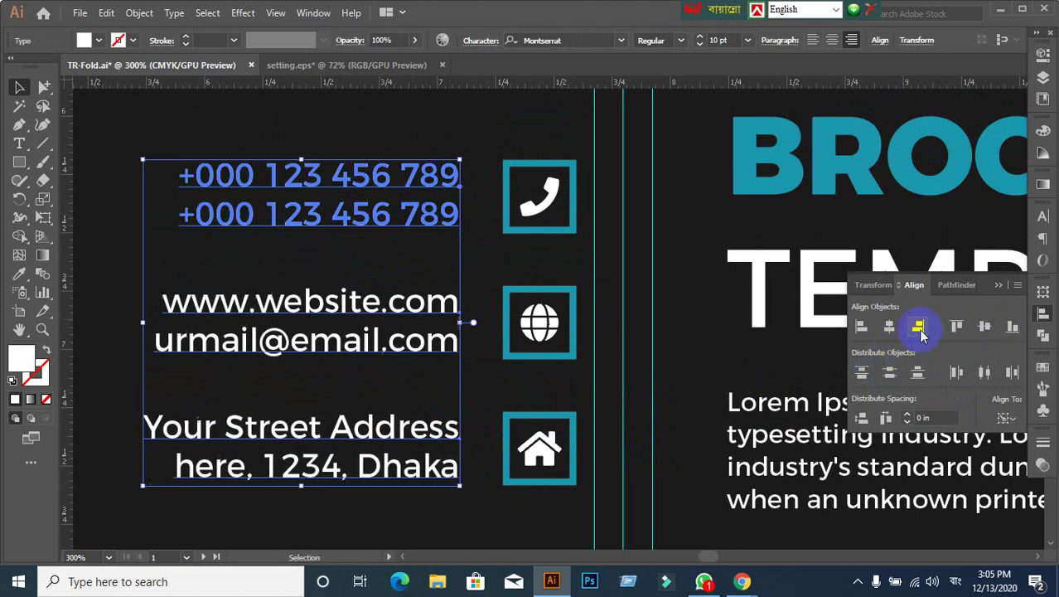
click(474, 404)
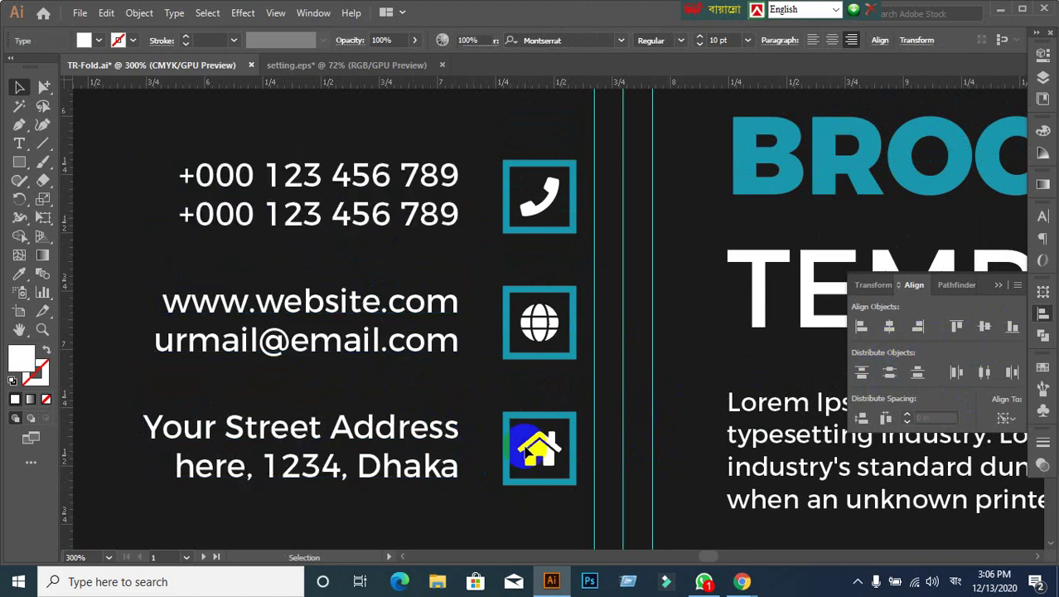
scroll(477, 415, down, 2)
scroll(514, 448, down, 2)
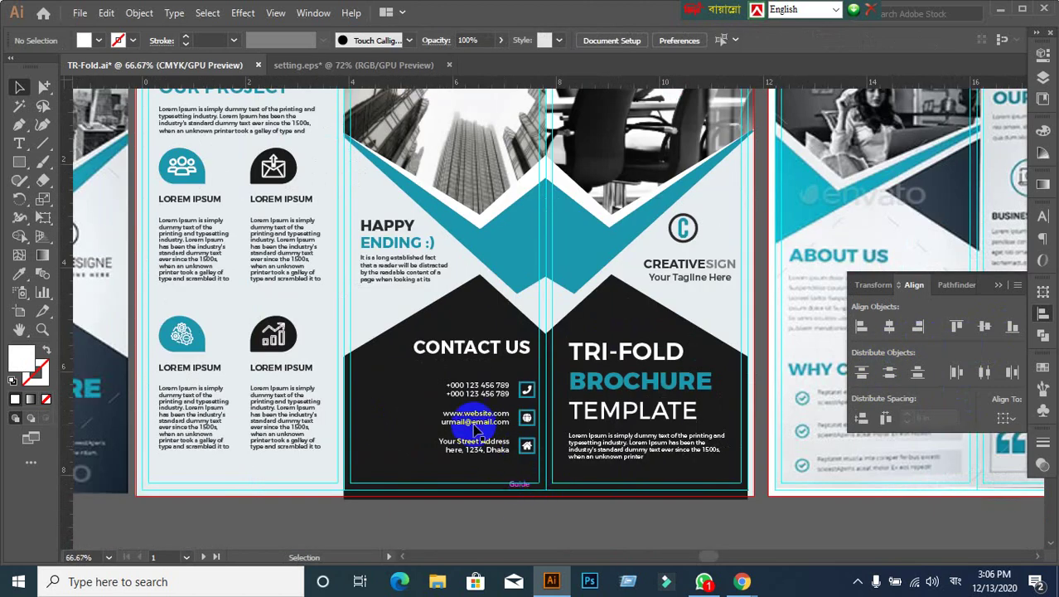
Step: Group the address text with its house icon
scroll(464, 418, up, 2)
scroll(505, 332, up, 1)
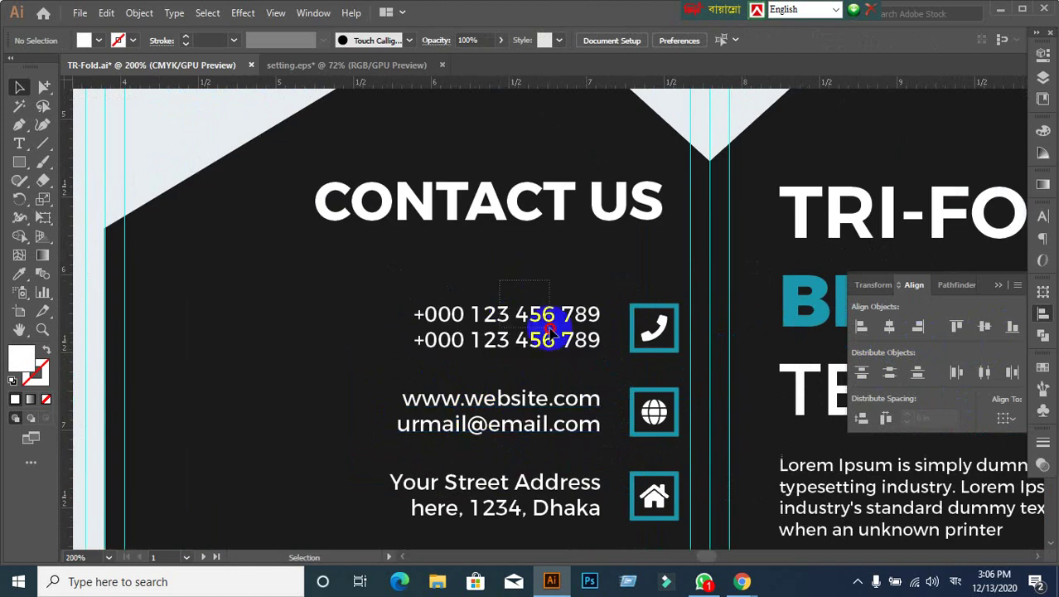
click(638, 355)
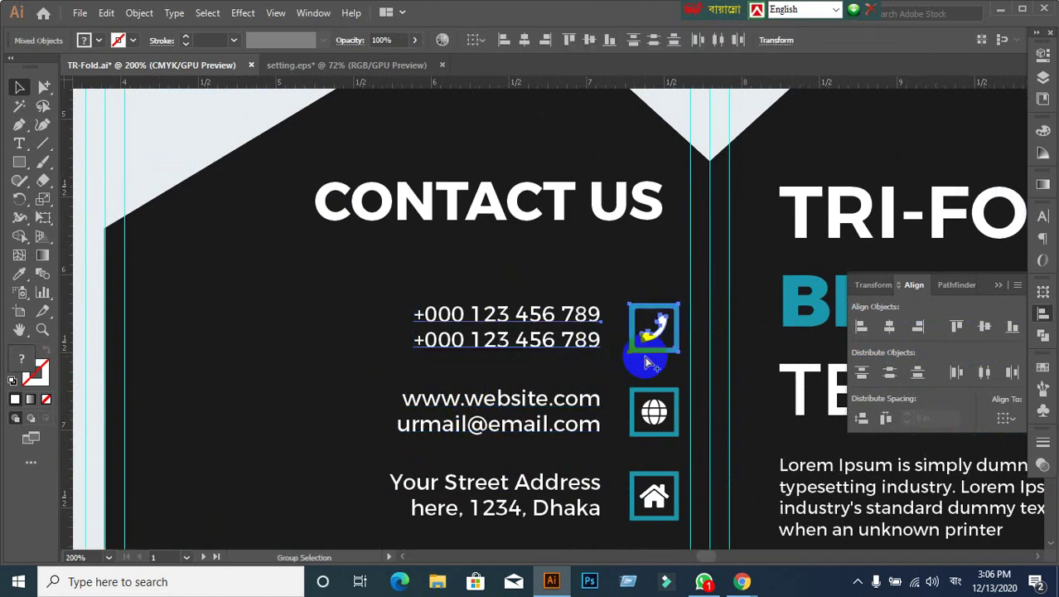
drag(508, 403, 637, 446)
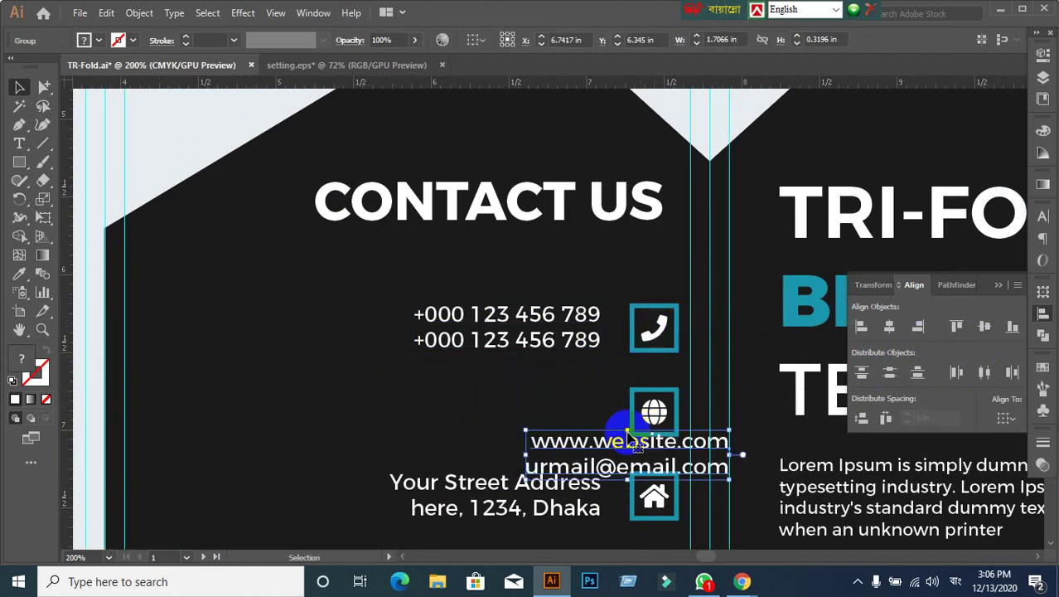
key(ctrl+z)
click(343, 396)
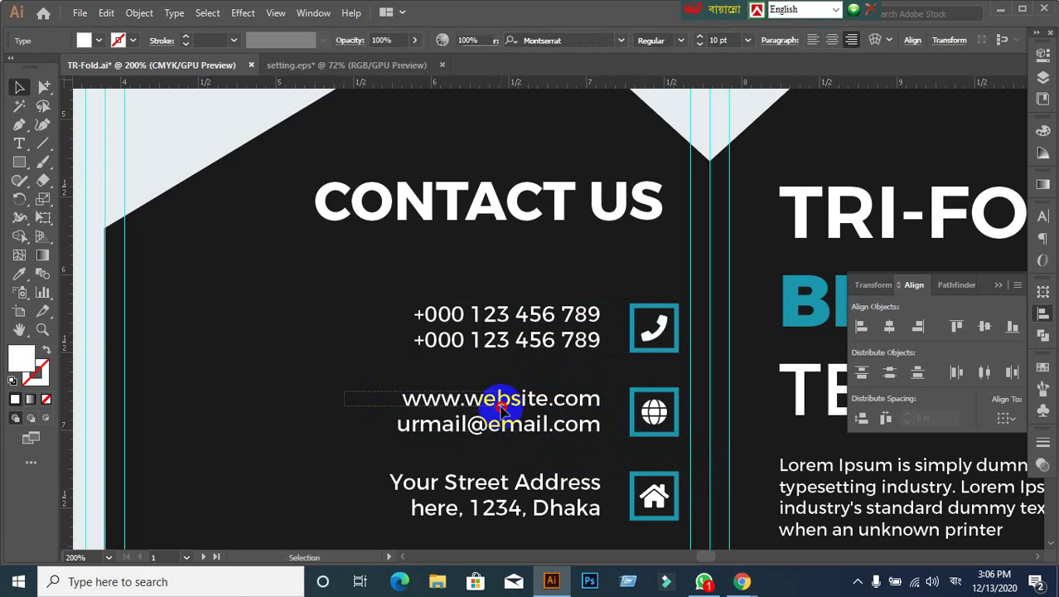
click(673, 425)
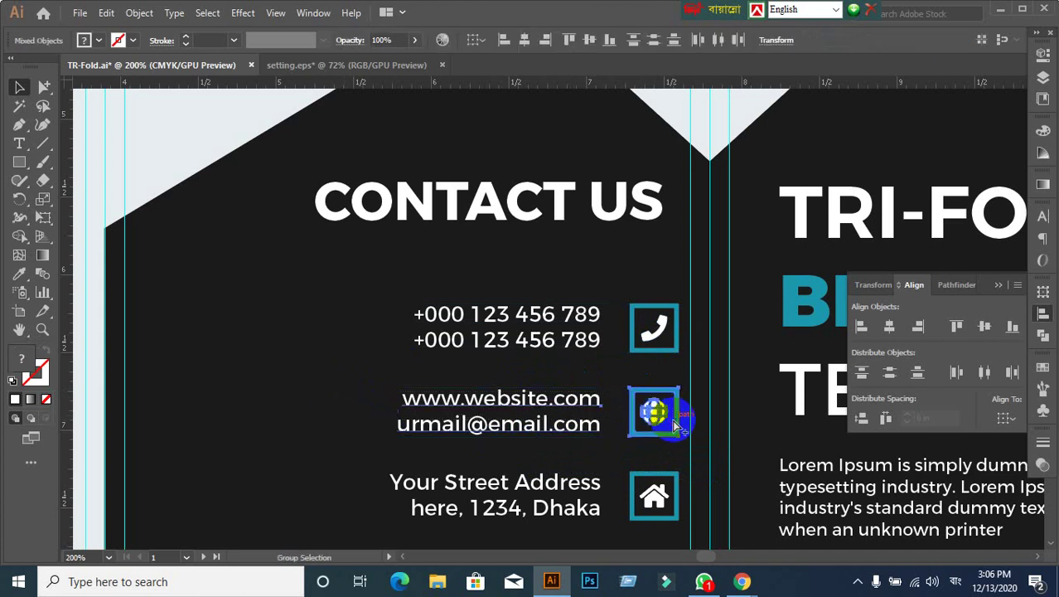
click(613, 522)
key(ctrl+g)
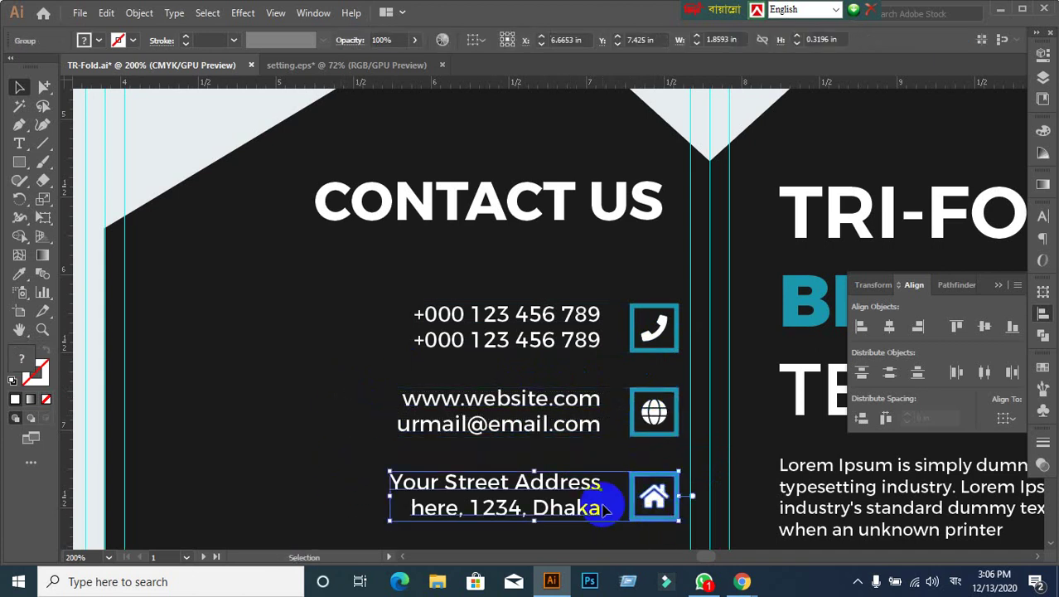
alt+scroll(607, 509, down, 2)
Step: Right-align the CONTACT US heading with the contact groups, using the phone group as key
drag(677, 512, 657, 425)
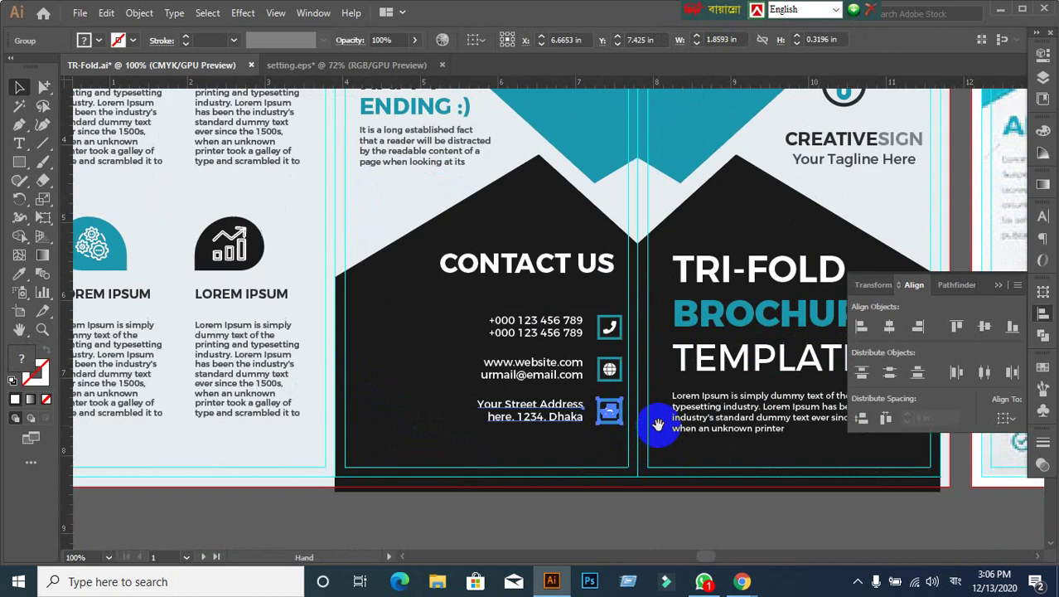
click(464, 265)
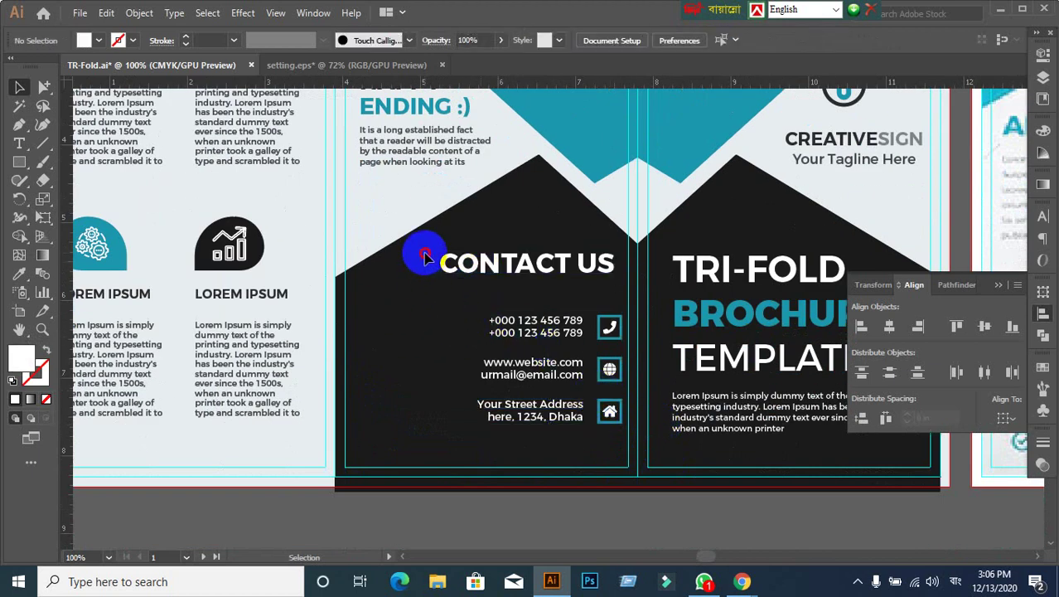
drag(421, 248, 574, 433)
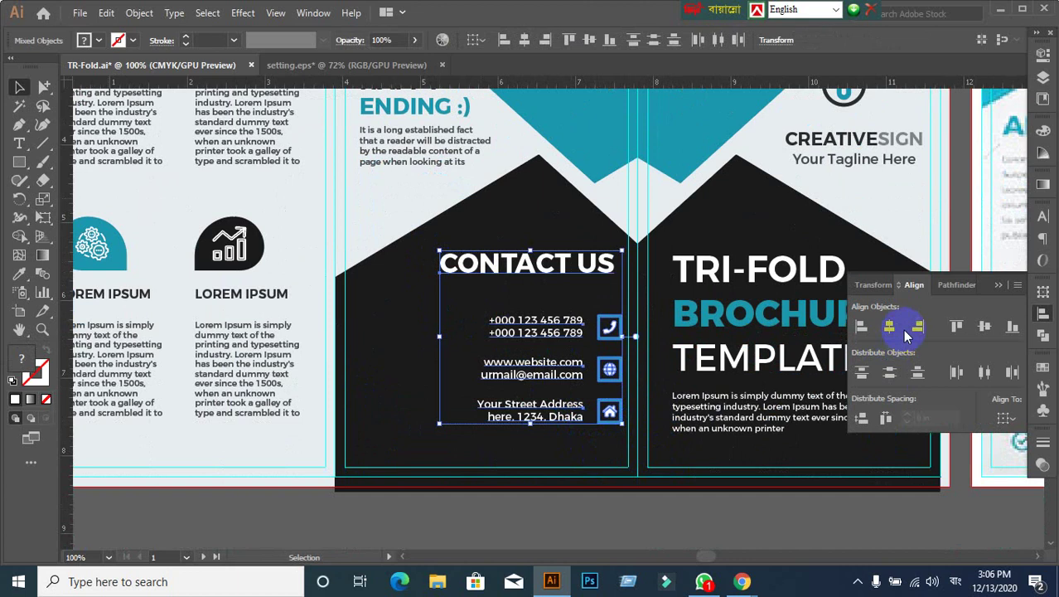
click(577, 328)
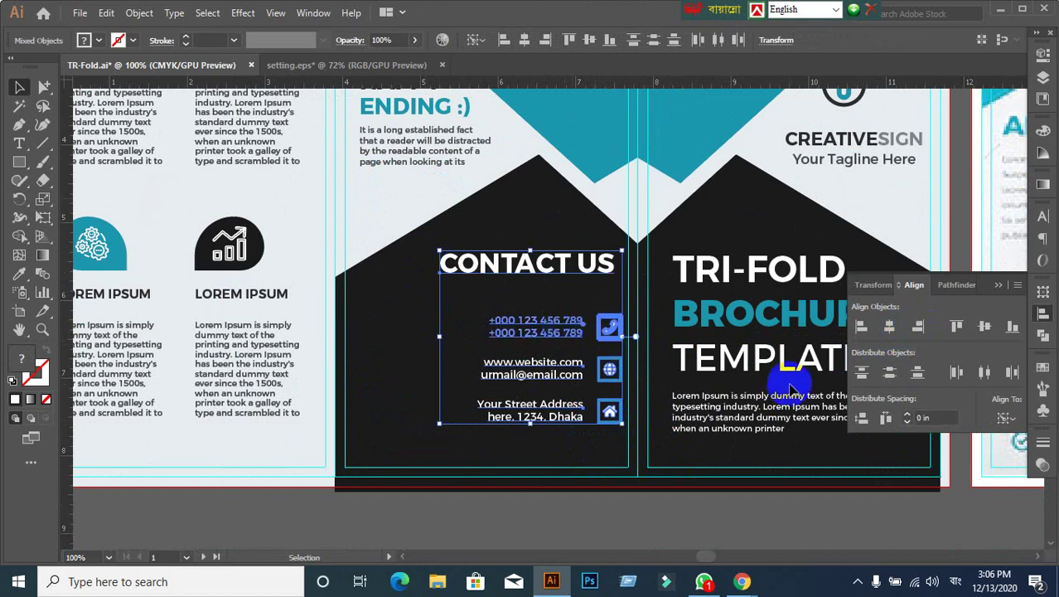
click(926, 330)
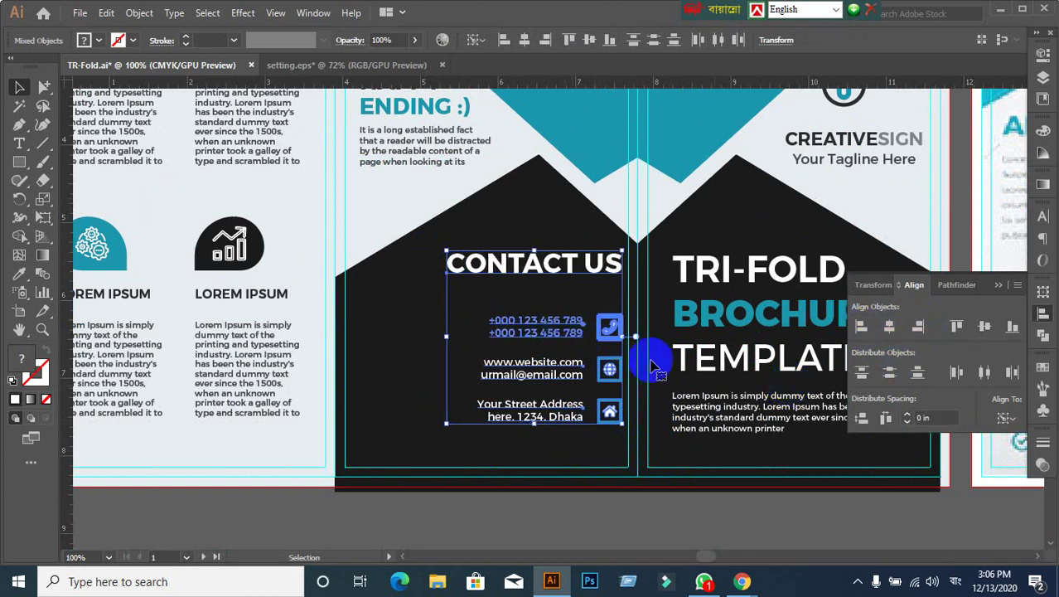
click(461, 378)
key(ctrl+minus)
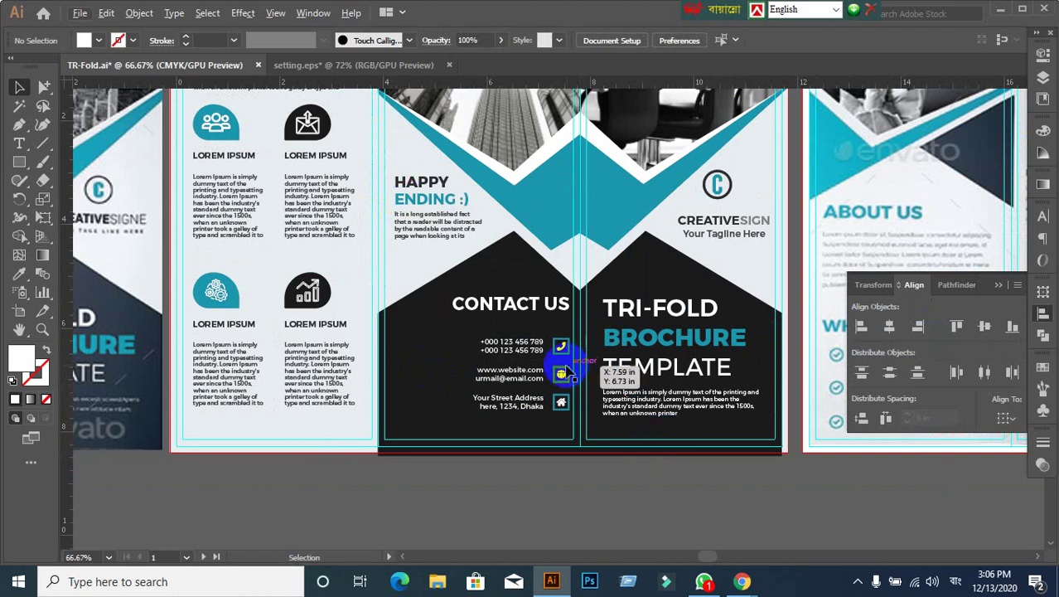
Step: Select the whole CONTACT US block to inspect its position against the fold, then deselect it
click(544, 417)
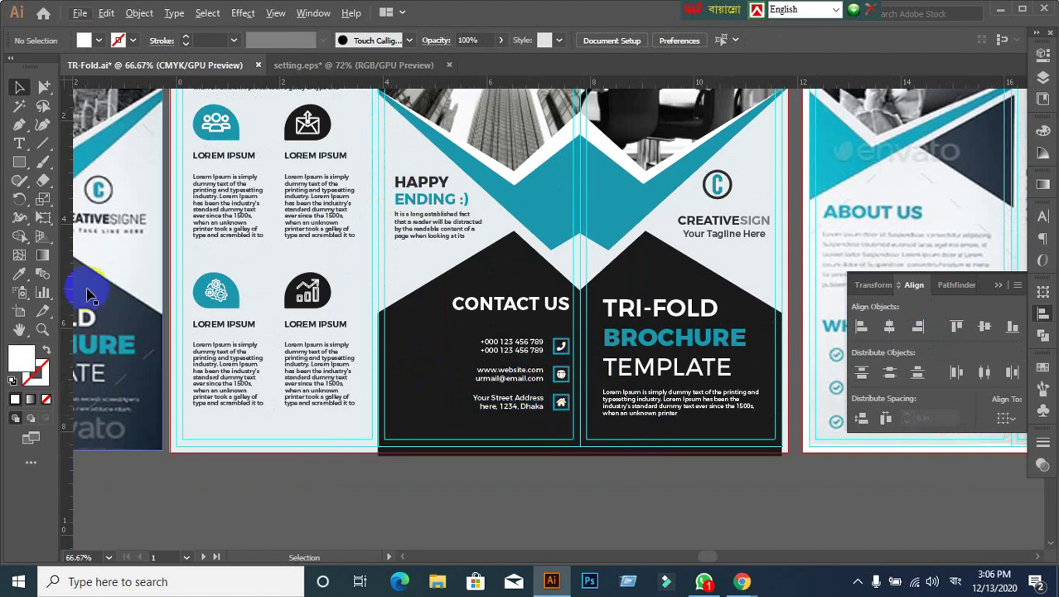
scroll(142, 284, down, 1)
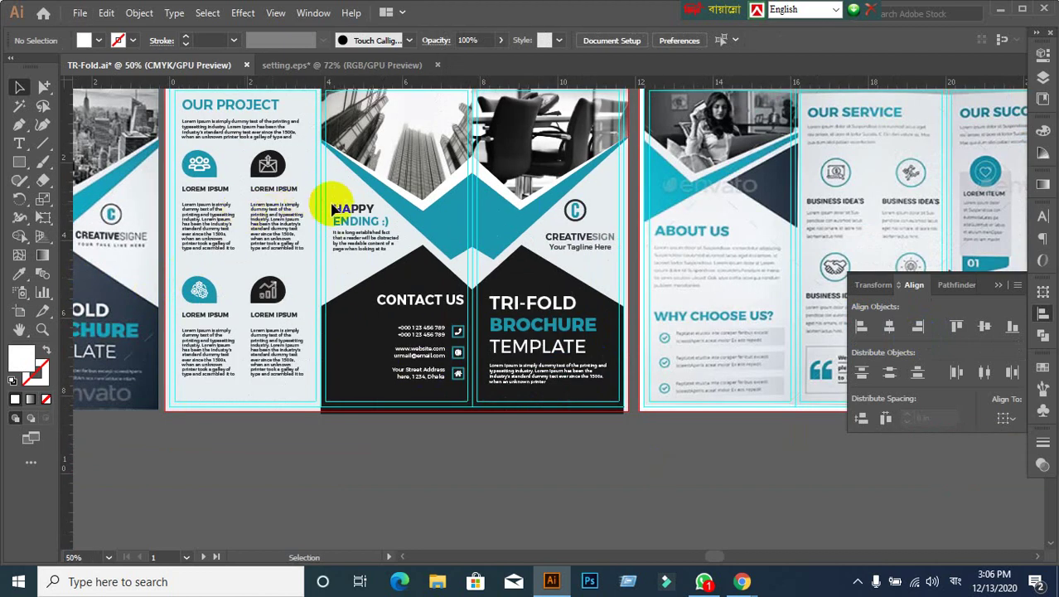
scroll(496, 302, up, 2)
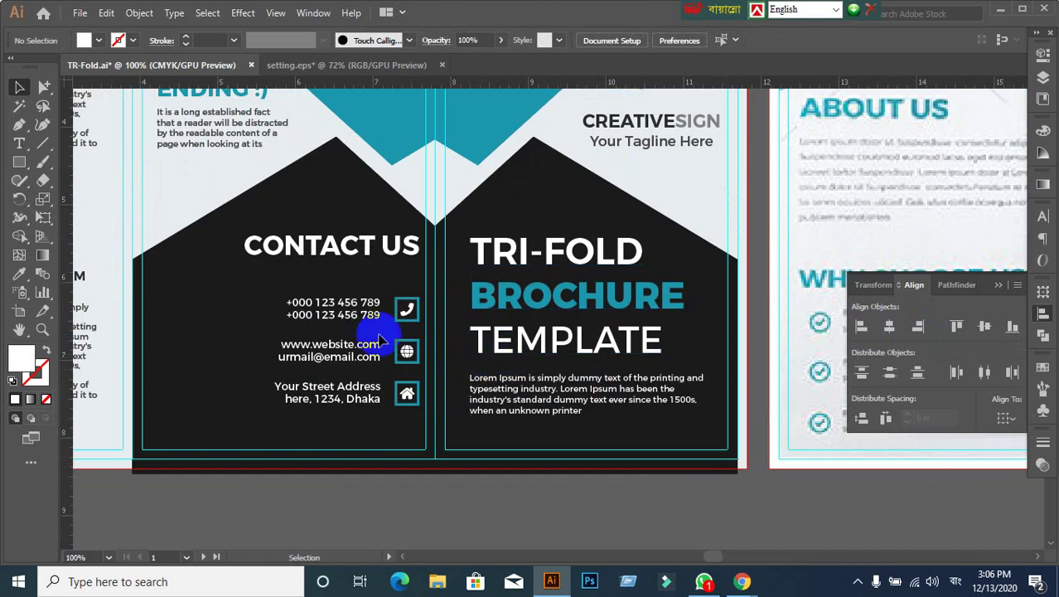
drag(390, 338, 500, 351)
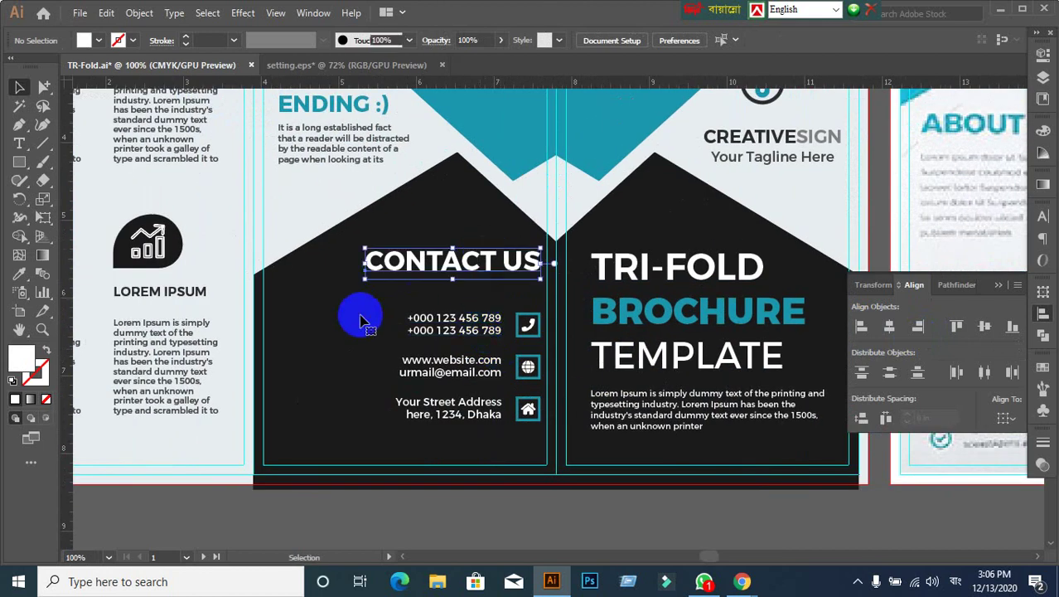
mouse_move(342, 249)
mouse_down()
mouse_move(477, 438)
mouse_move(489, 430)
mouse_up()
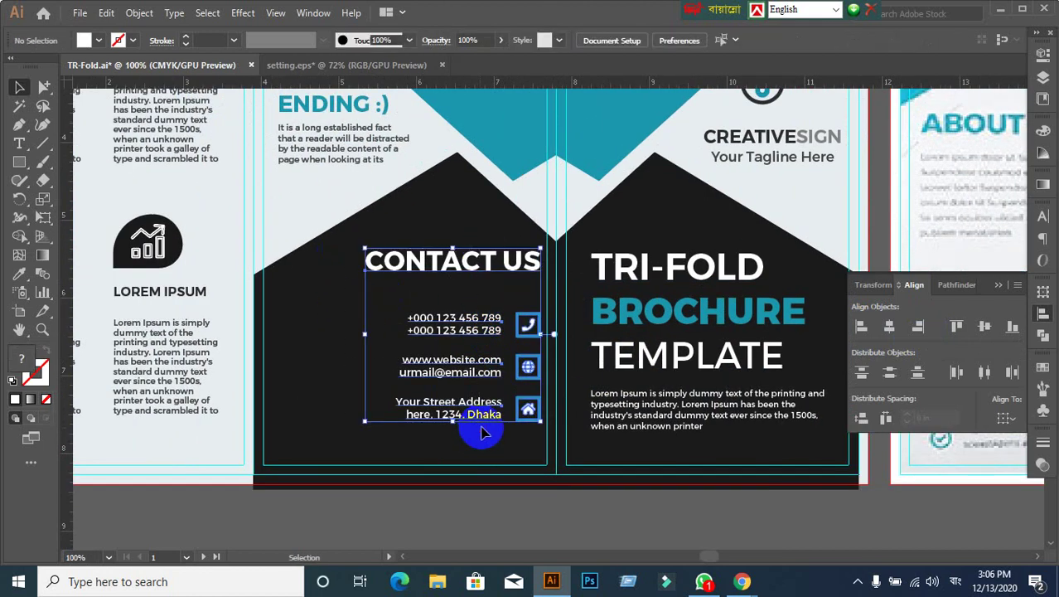
click(510, 419)
click(438, 289)
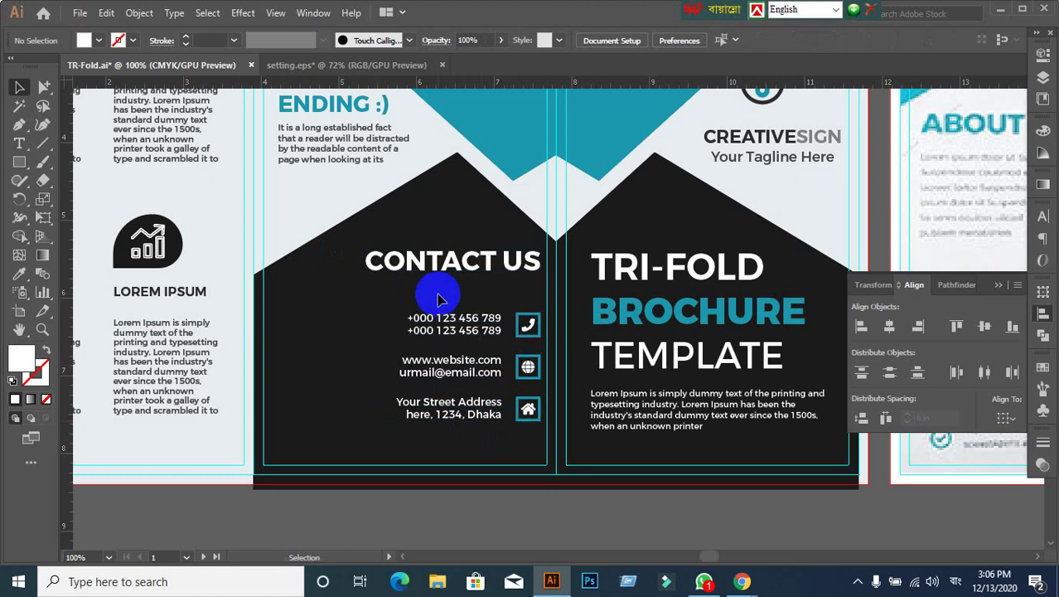
Step: Move the view to the left inside panel and pick the Rectangle tool
scroll(426, 283, down, 1)
mouse_move(426, 283)
mouse_down()
mouse_move(491, 339)
mouse_move(530, 347)
mouse_up()
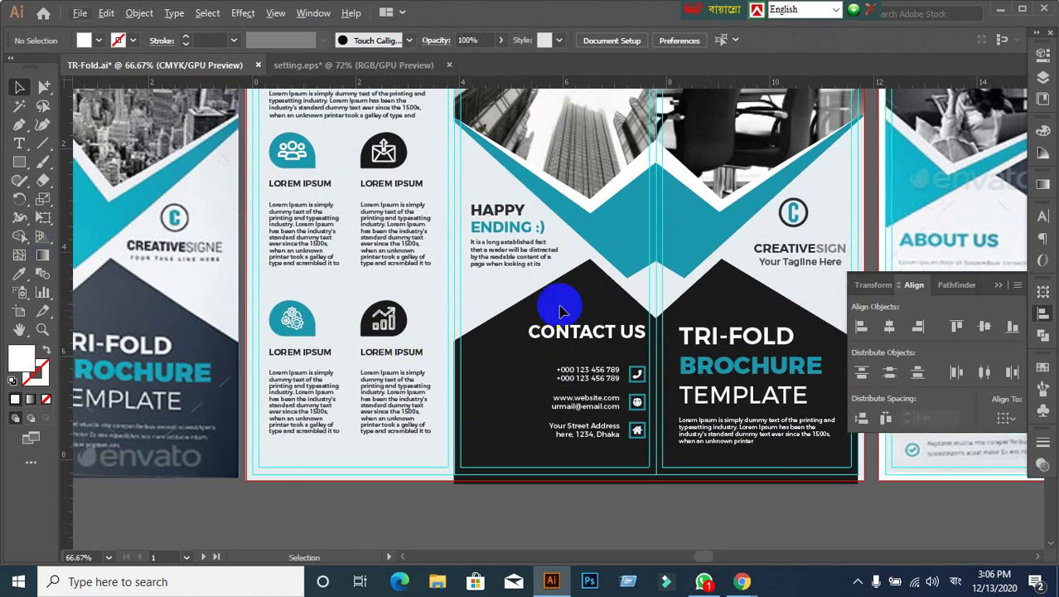
scroll(610, 354, down, 1)
mouse_move(242, 378)
mouse_down()
mouse_move(348, 361)
mouse_move(562, 362)
mouse_move(184, 332)
mouse_up()
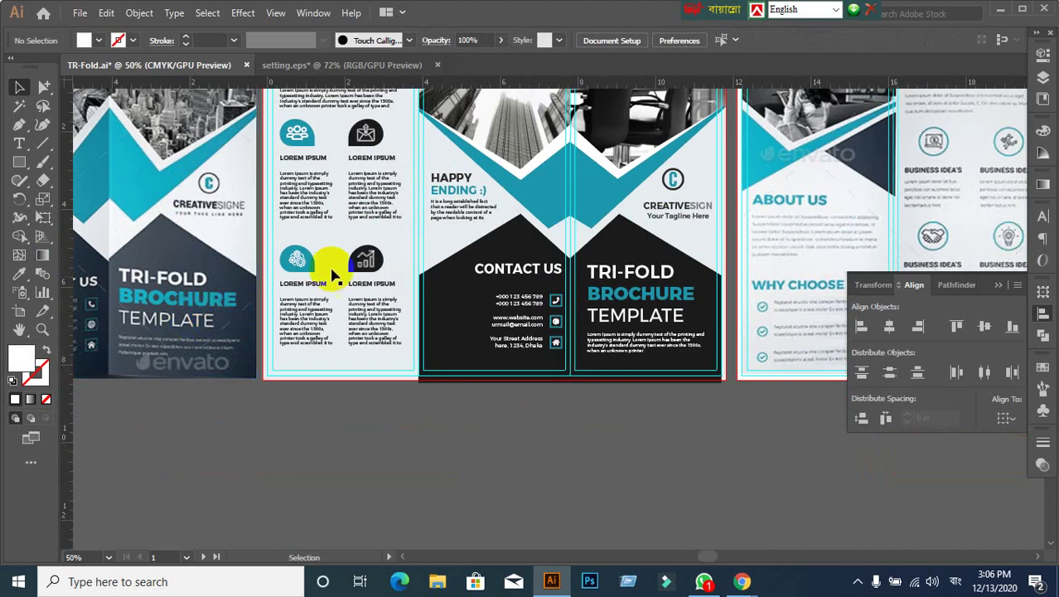
scroll(332, 272, up, 1)
drag(238, 267, 324, 285)
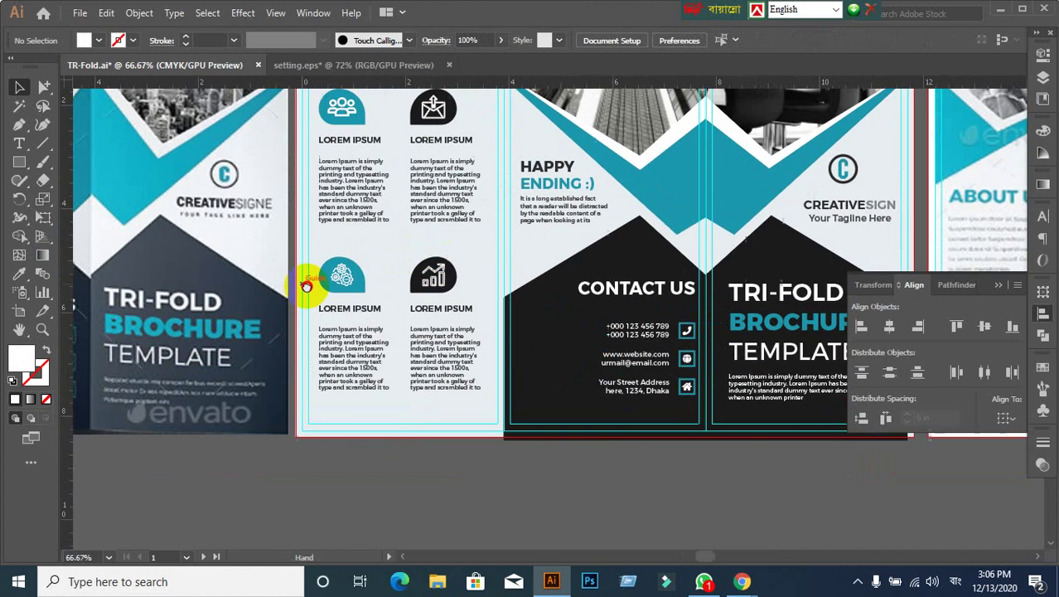
scroll(296, 217, up, 1)
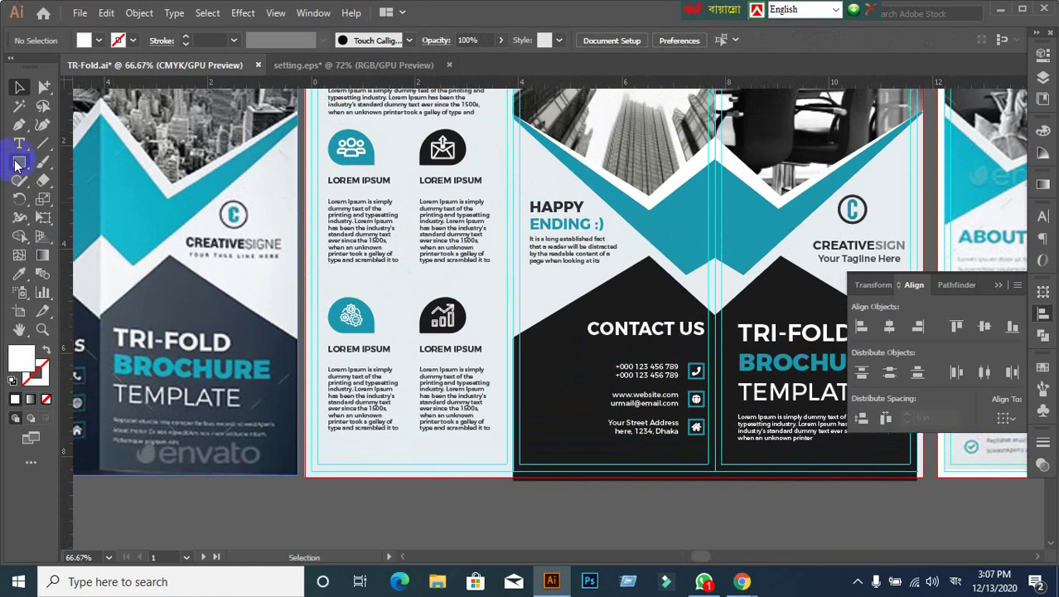
click(18, 162)
scroll(359, 202, up, 1)
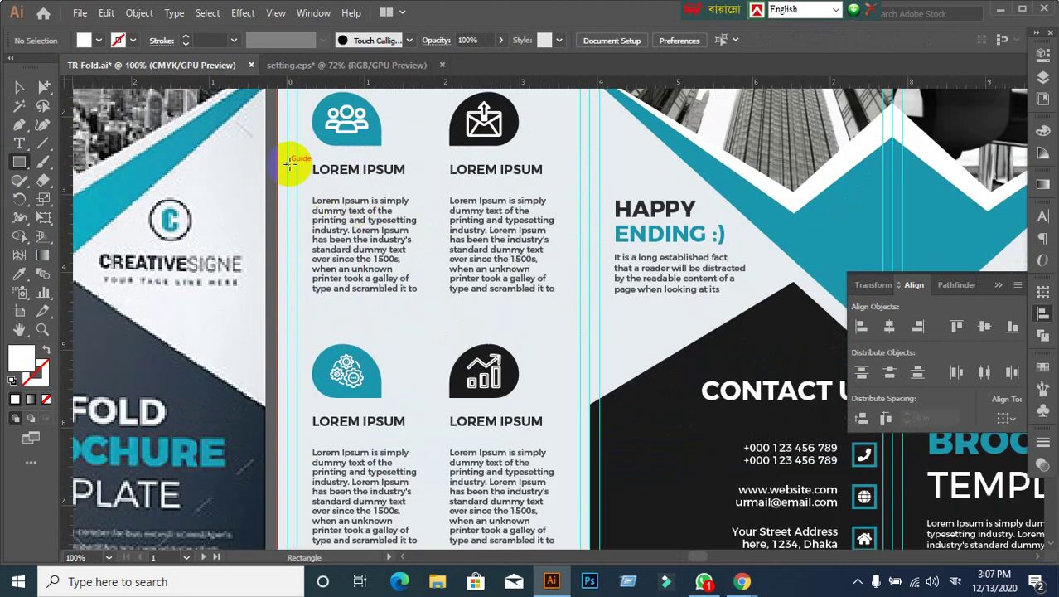
Step: Draw a tall narrow spacer rectangle and fill it red from Swatches
drag(286, 163, 313, 357)
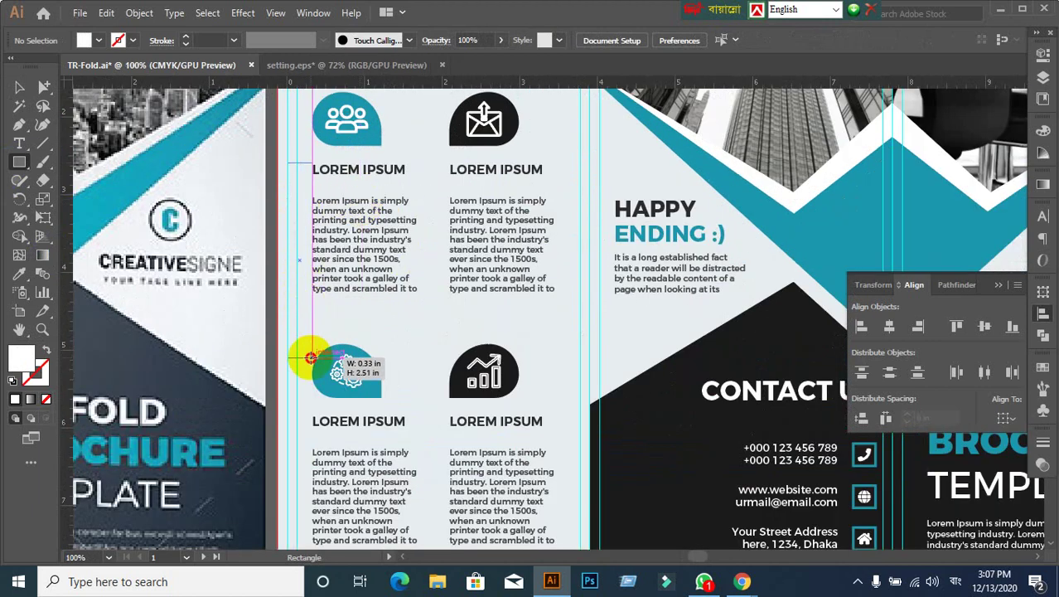
click(1043, 370)
click(900, 408)
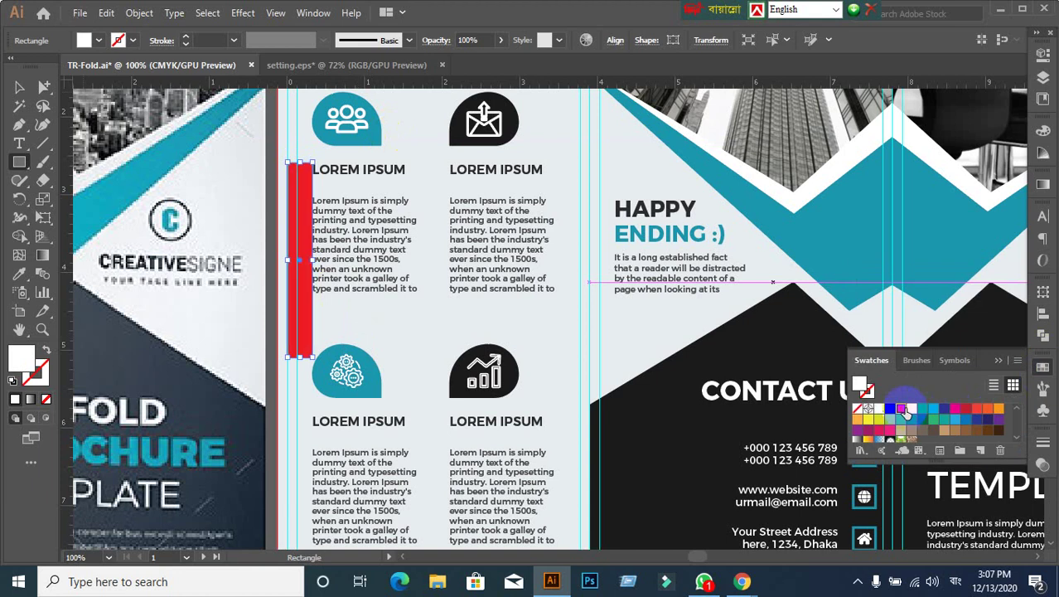
Step: Move the red spacer bar beside the contact icons, flush against the fold
click(19, 86)
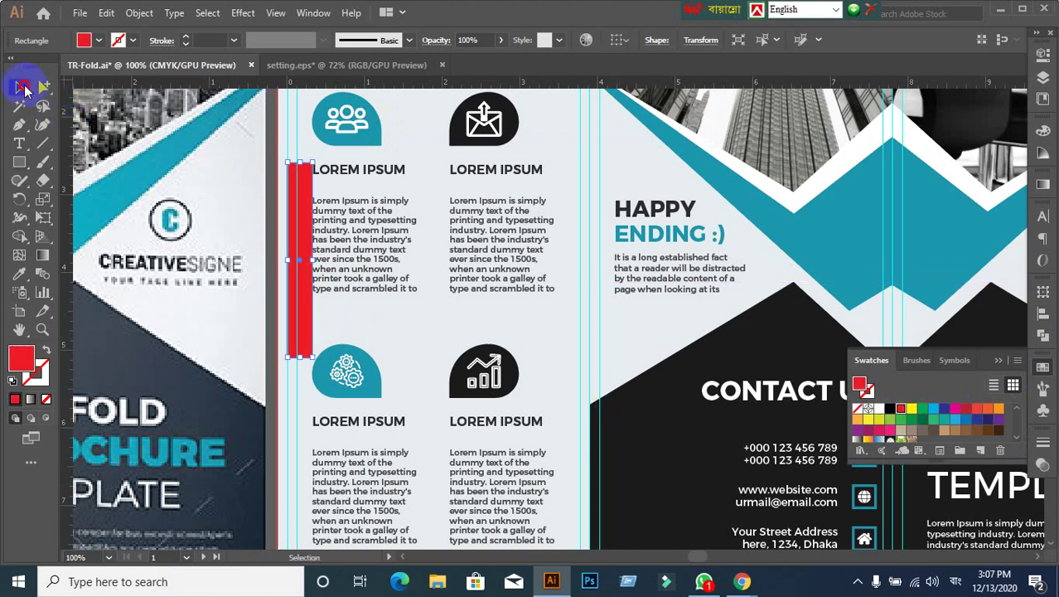
scroll(522, 309, down, 1)
scroll(763, 432, down, 1)
scroll(581, 378, right, 2)
scroll(244, 236, right, 2)
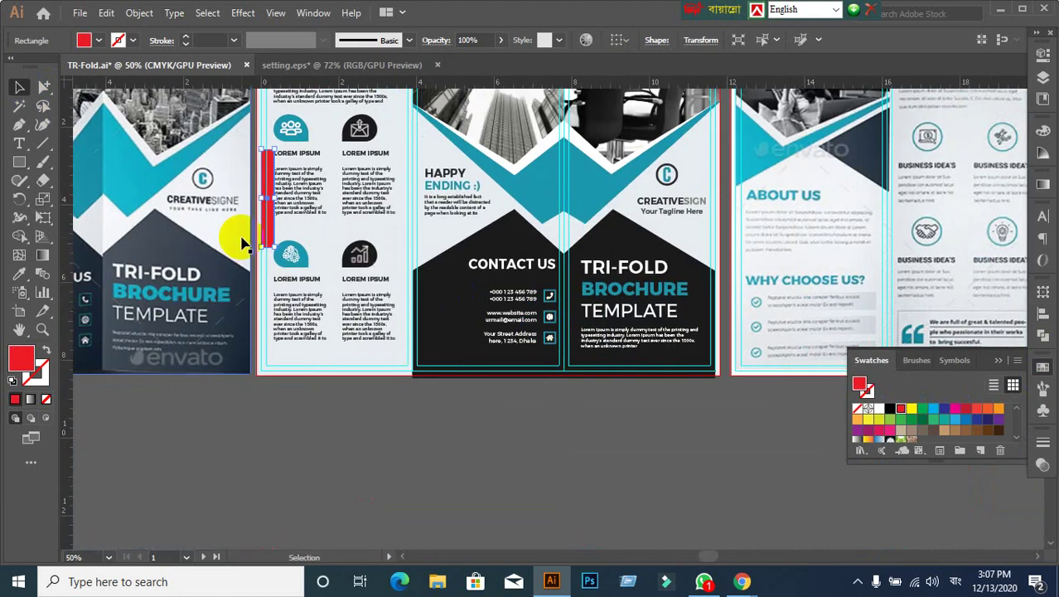
scroll(303, 243, up, 2)
click(240, 143)
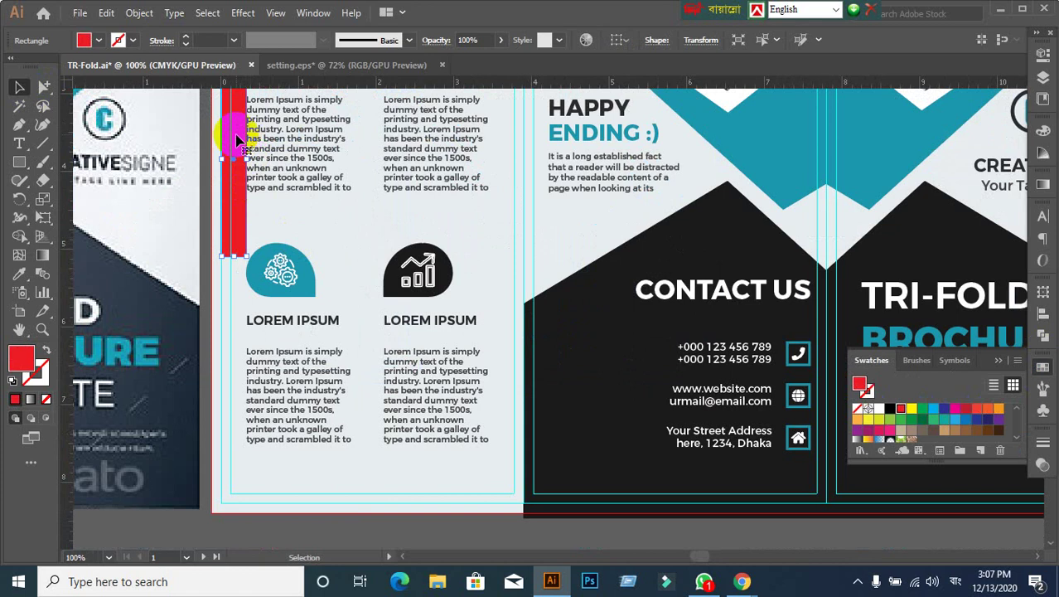
drag(239, 141, 791, 319)
scroll(609, 378, right, 2)
scroll(580, 356, down, 1)
scroll(547, 332, right, 2)
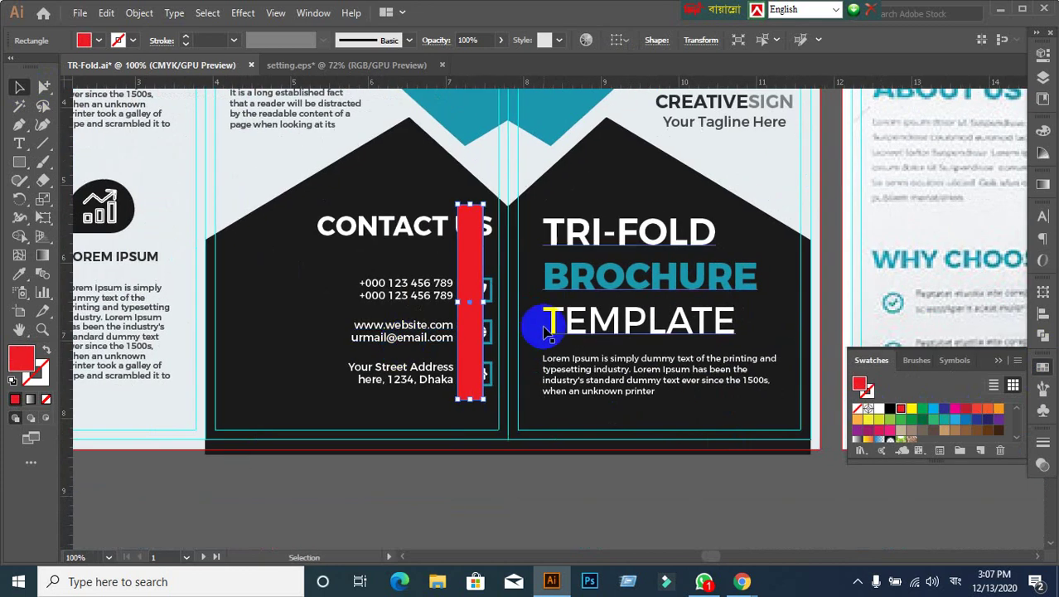
scroll(532, 324, up, 1)
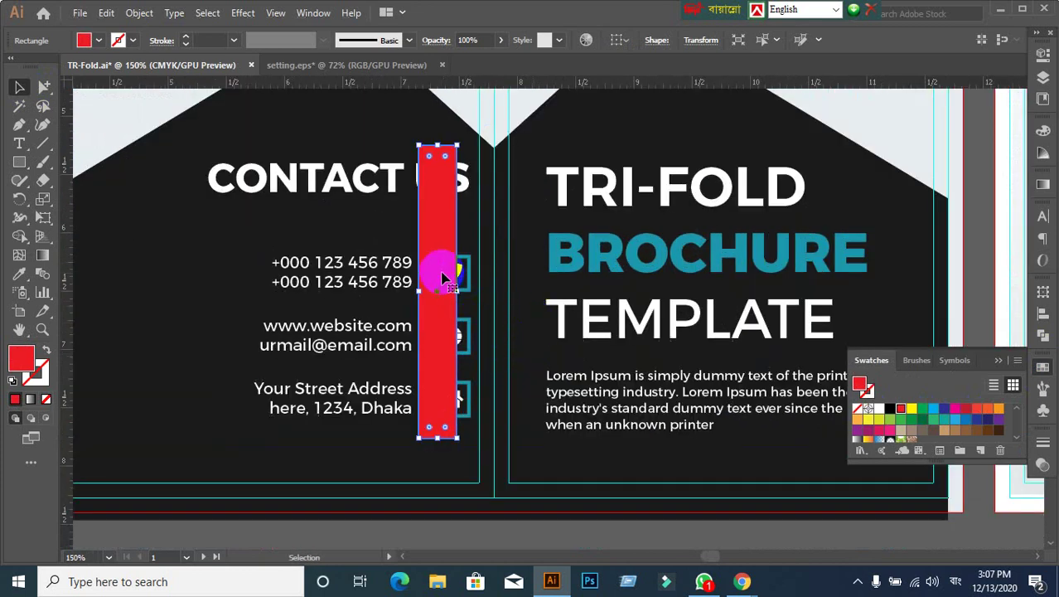
drag(445, 278, 480, 305)
Step: Nudge the CONTACT US block two steps left toward the red bar
click(343, 369)
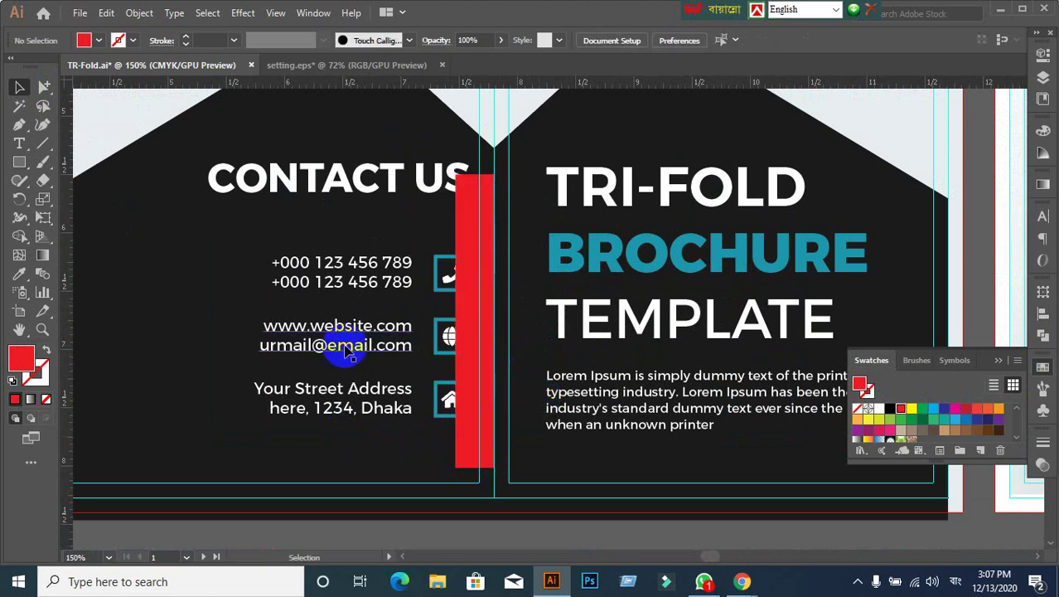
click(347, 348)
key(Left)
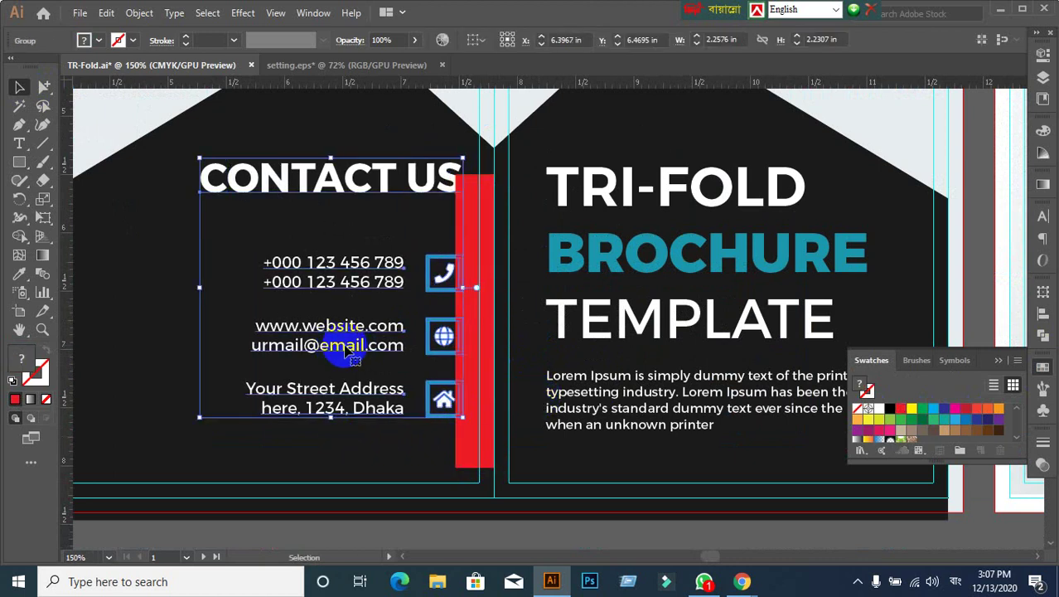
key(Left)
key(Left)
key(Left)
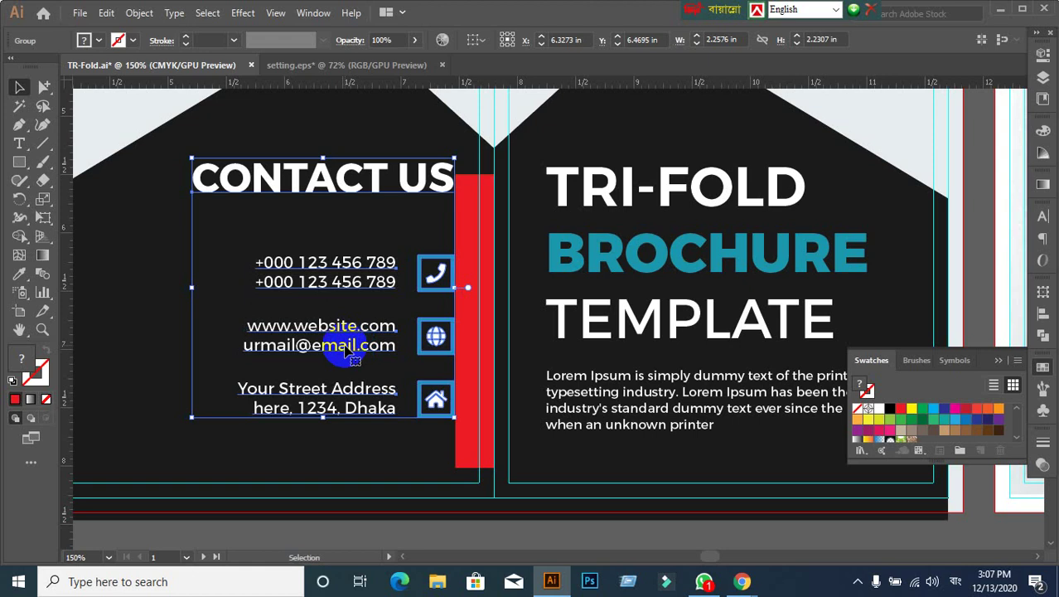
click(534, 531)
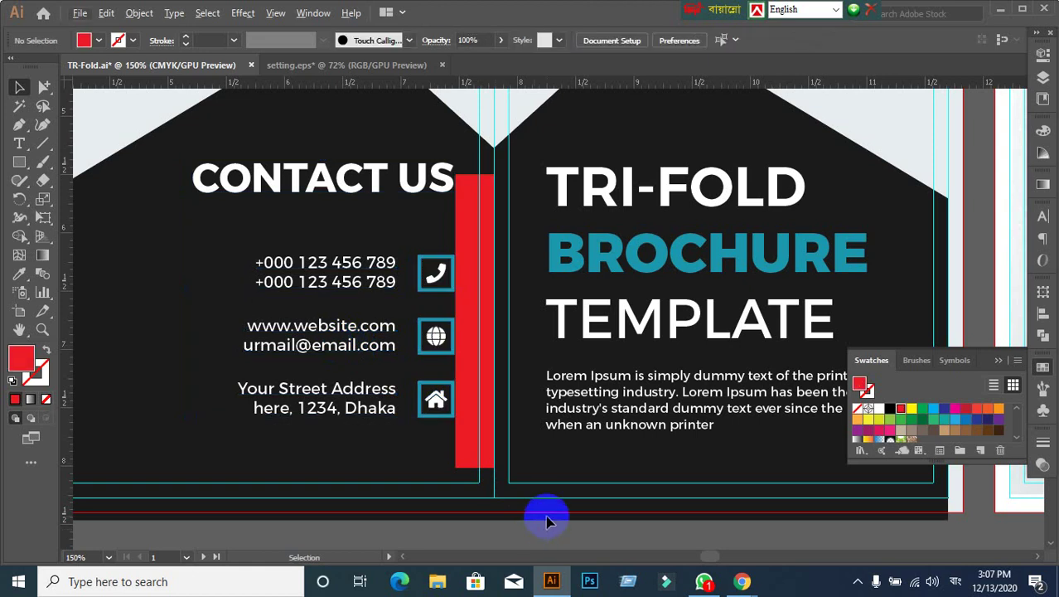
Step: Select the red spacer bar and remove it
scroll(547, 520, down, 2)
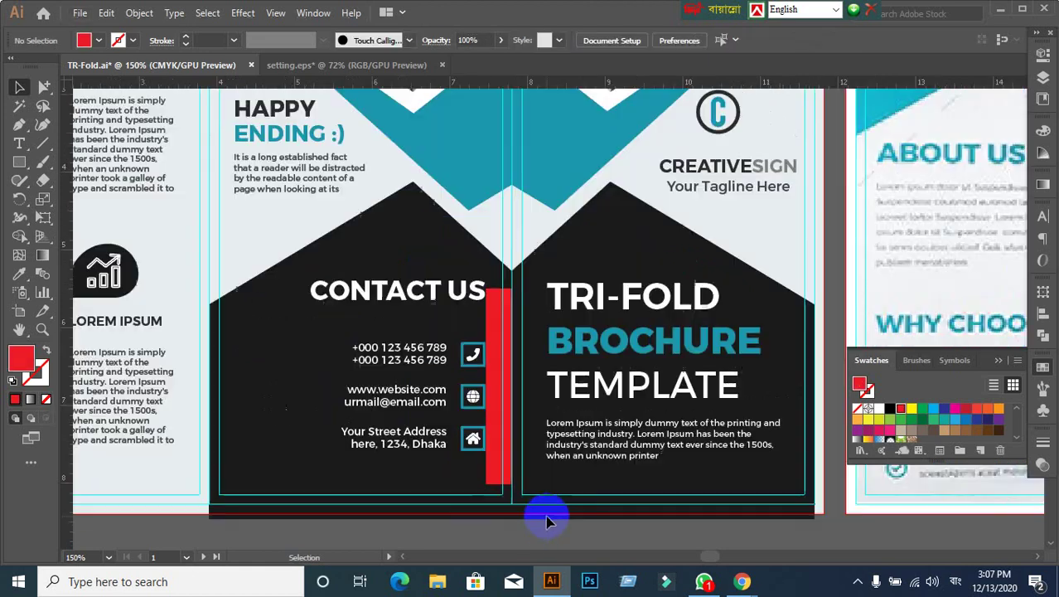
click(551, 577)
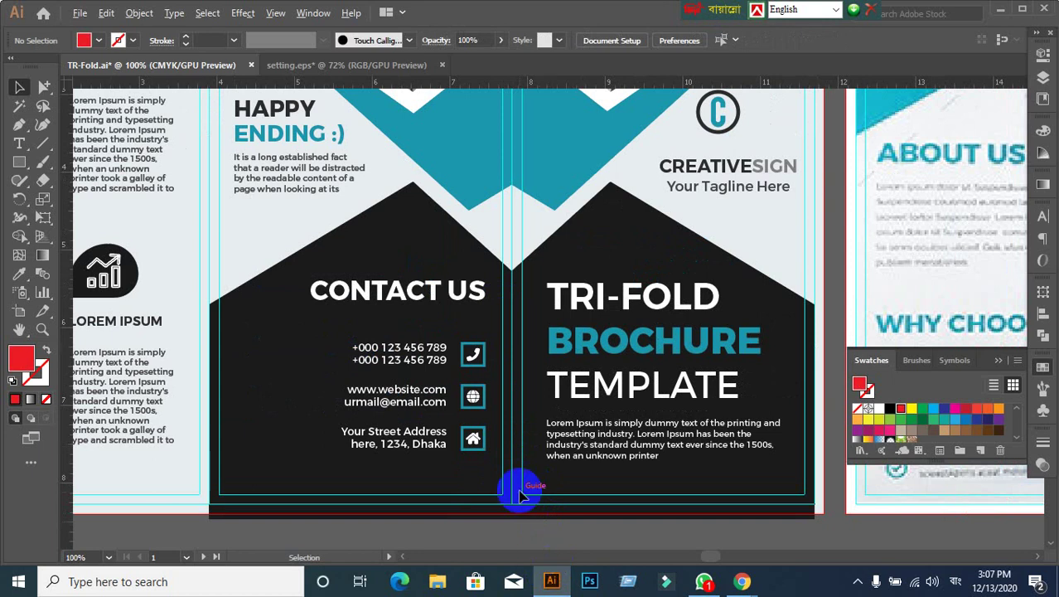
scroll(520, 488, down, 1)
mouse_move(466, 451)
mouse_down()
mouse_move(669, 431)
mouse_move(688, 406)
mouse_move(673, 402)
mouse_up()
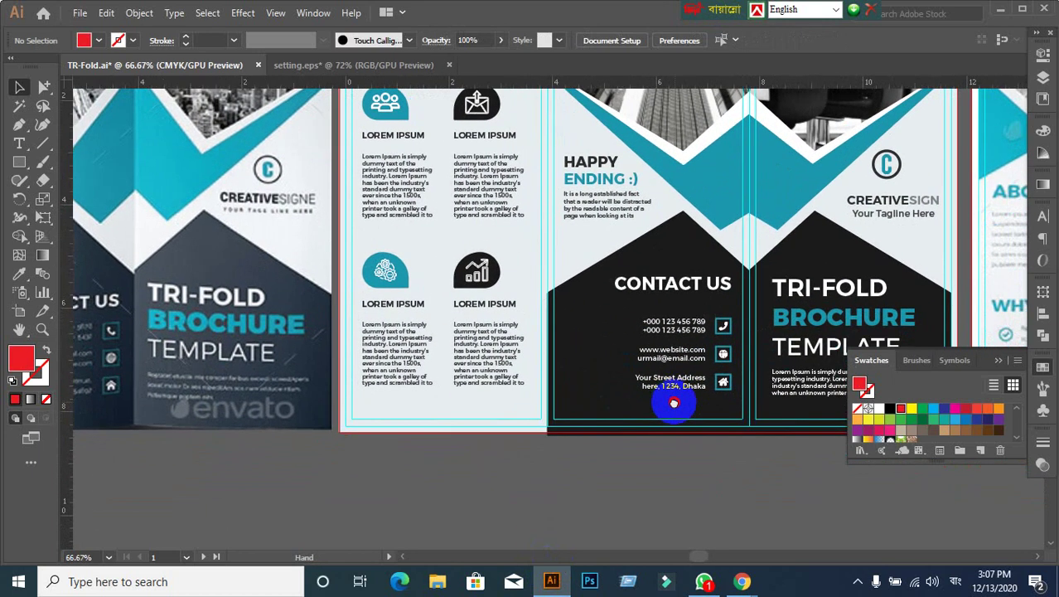
scroll(673, 416, down, 2)
scroll(645, 455, up, 1)
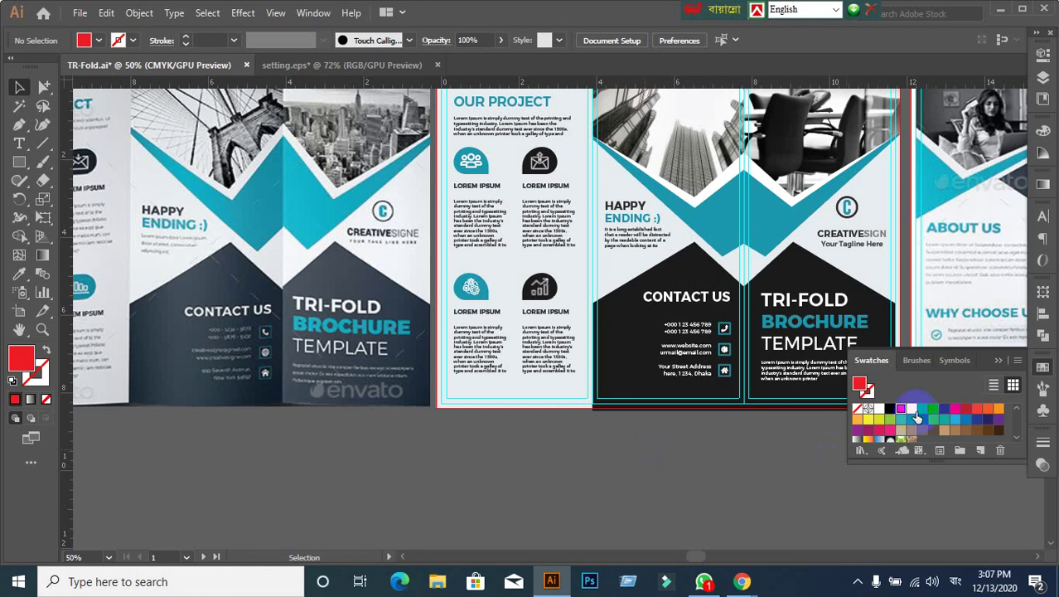
scroll(891, 271, up, 2)
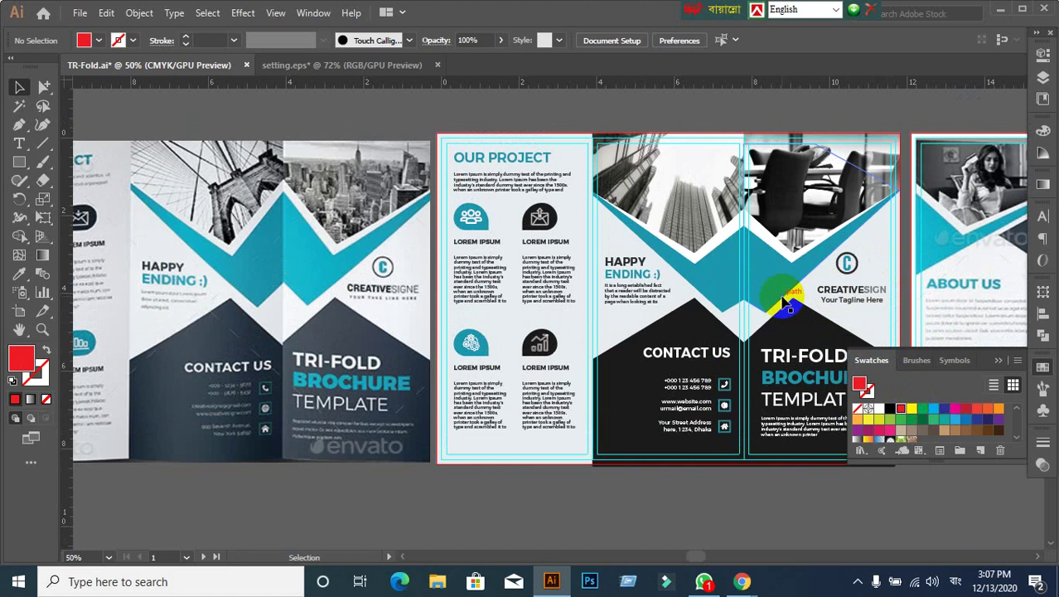
drag(779, 297, 676, 298)
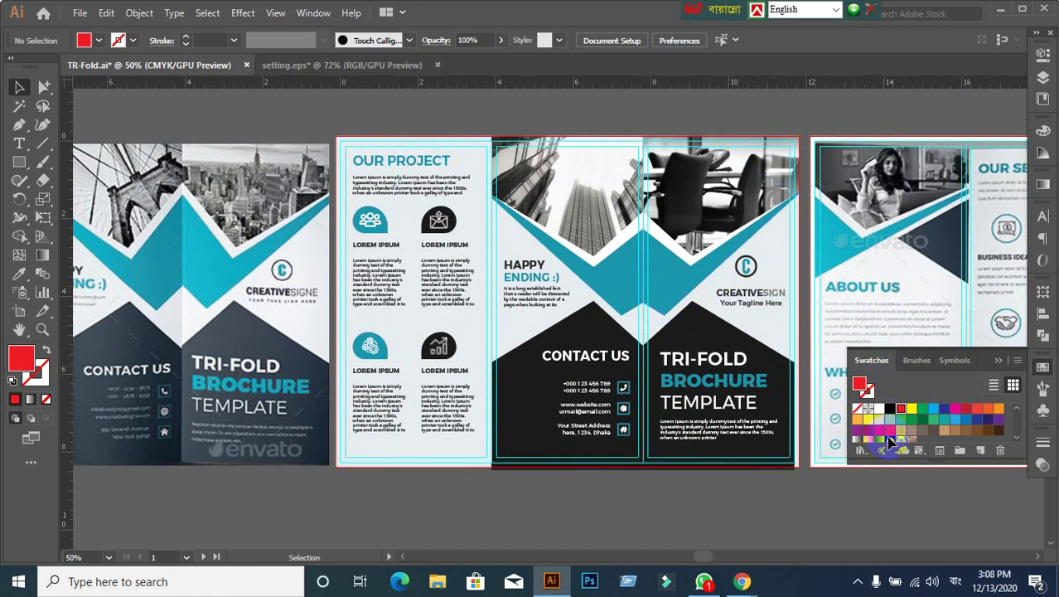
scroll(780, 279, up, 1)
scroll(785, 274, up, 3)
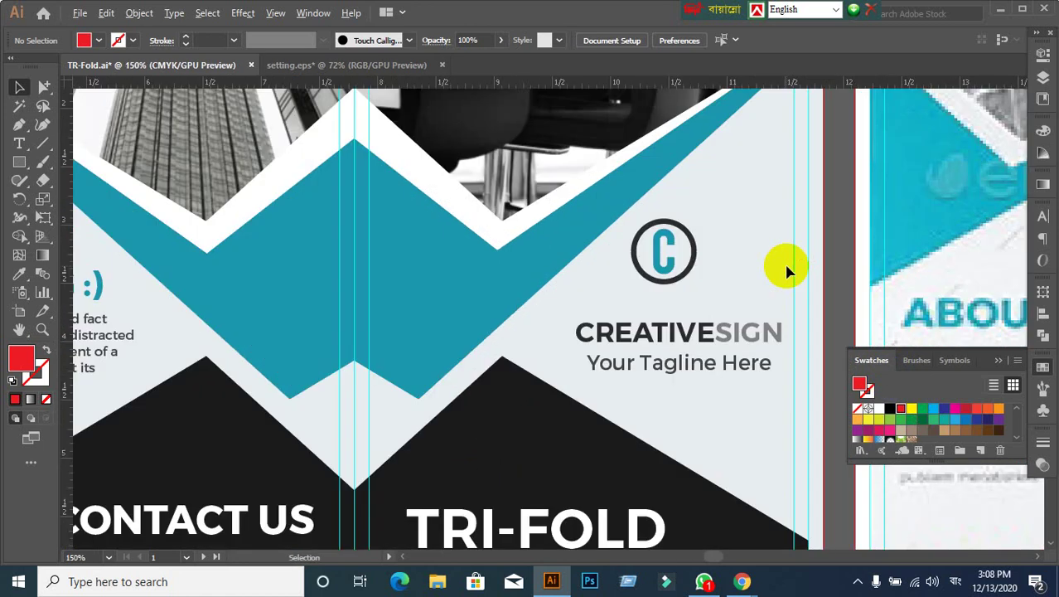
scroll(787, 267, down, 3)
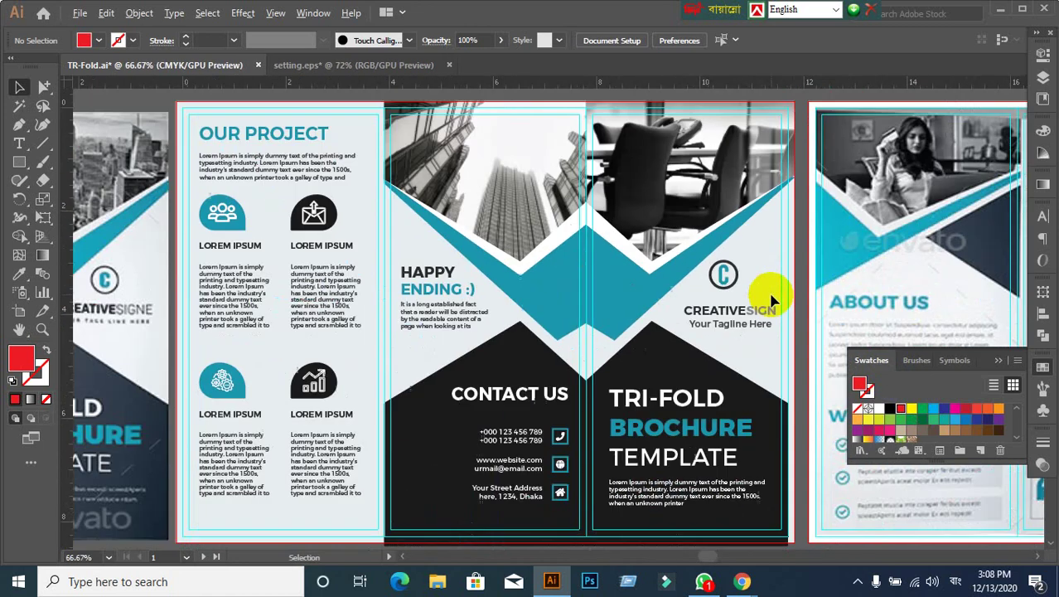
click(734, 325)
click(748, 343)
Step: Try horizontally centring the logo text from the Align panel
scroll(748, 343, up, 2)
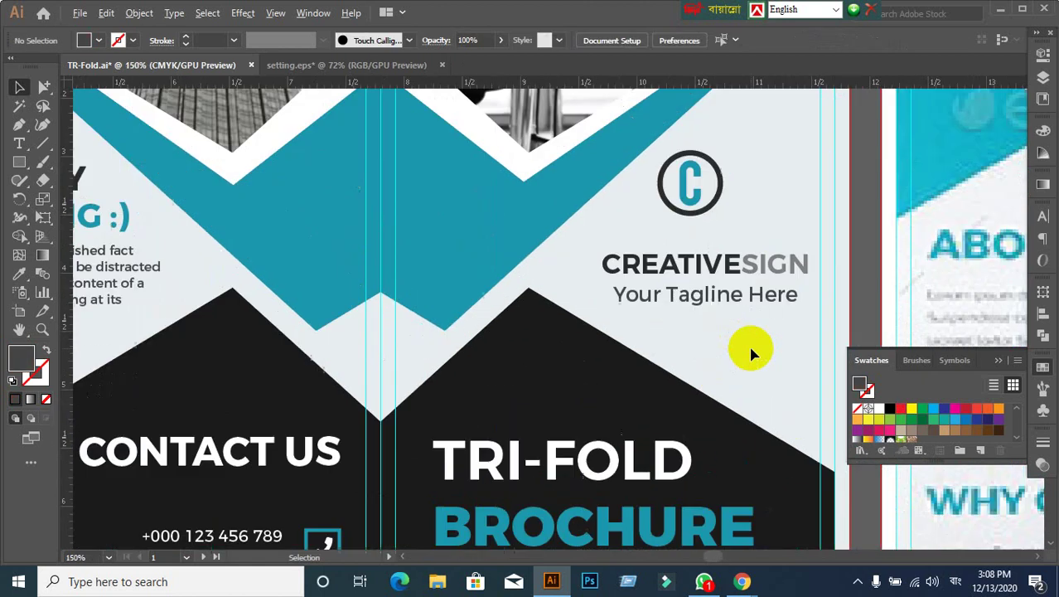
click(1044, 313)
click(901, 326)
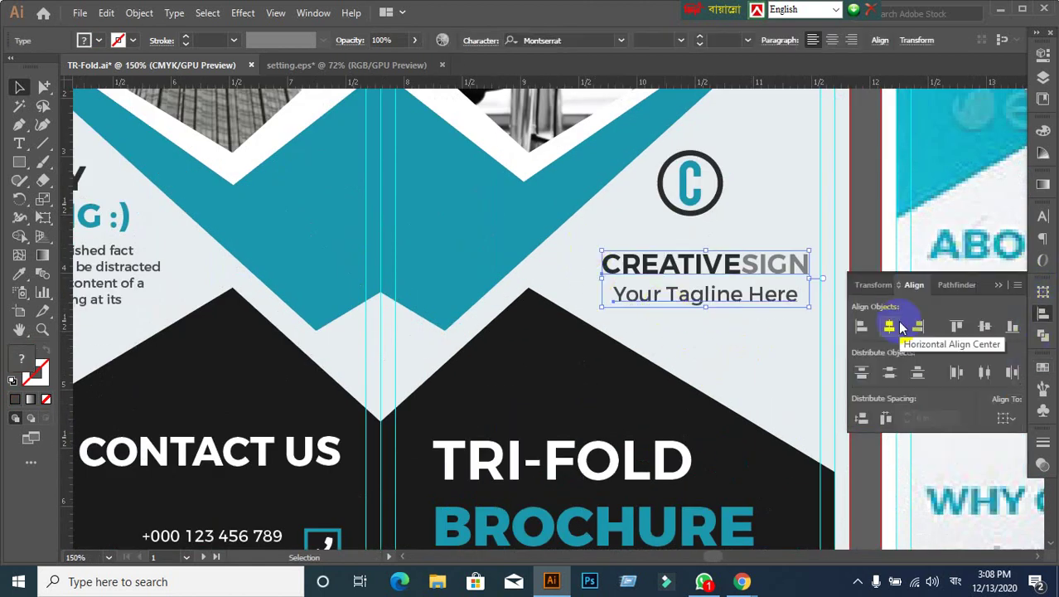
click(730, 348)
scroll(759, 331, down, 2)
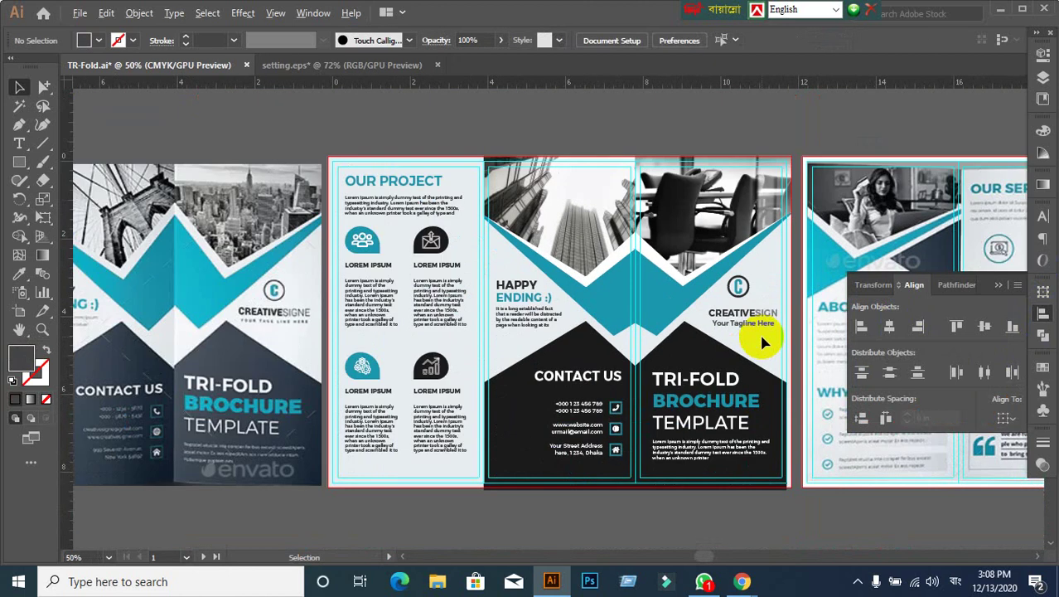
scroll(759, 332, up, 1)
Step: Horizontally centre the CREATIVESIGN name and tagline on each other
click(731, 270)
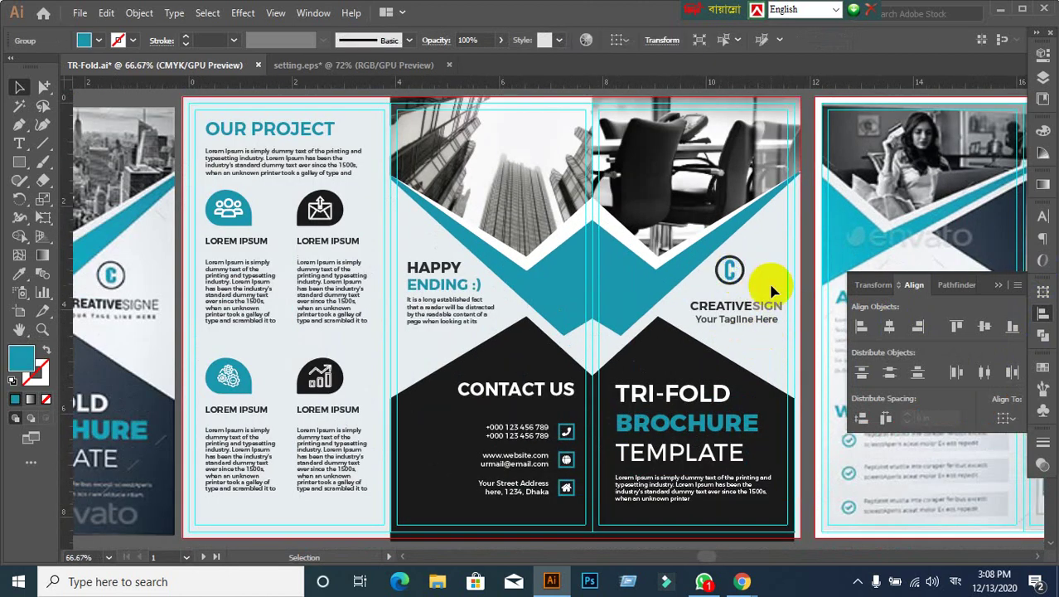
click(730, 269)
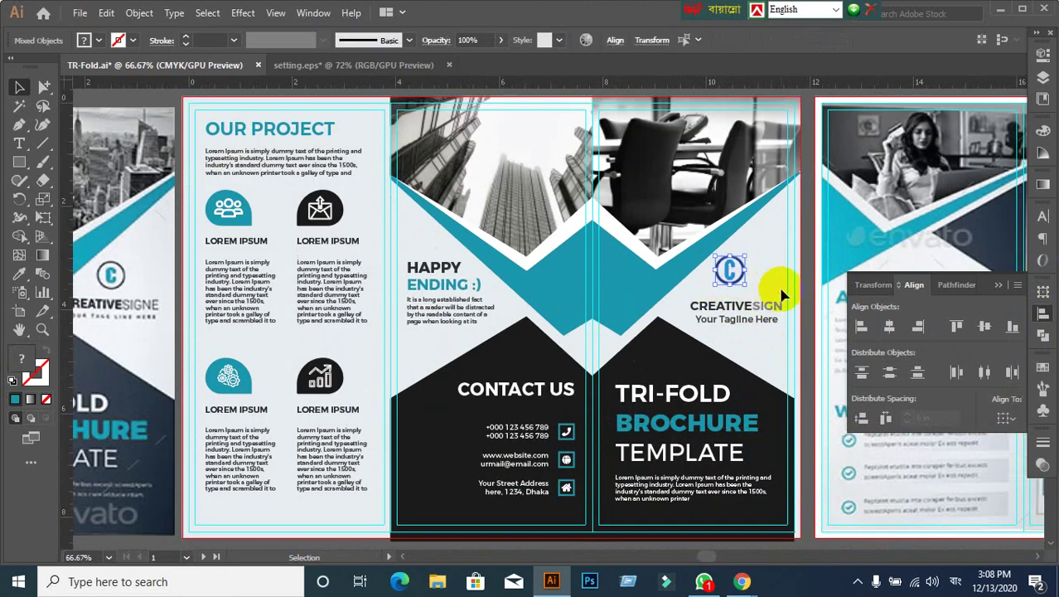
click(779, 284)
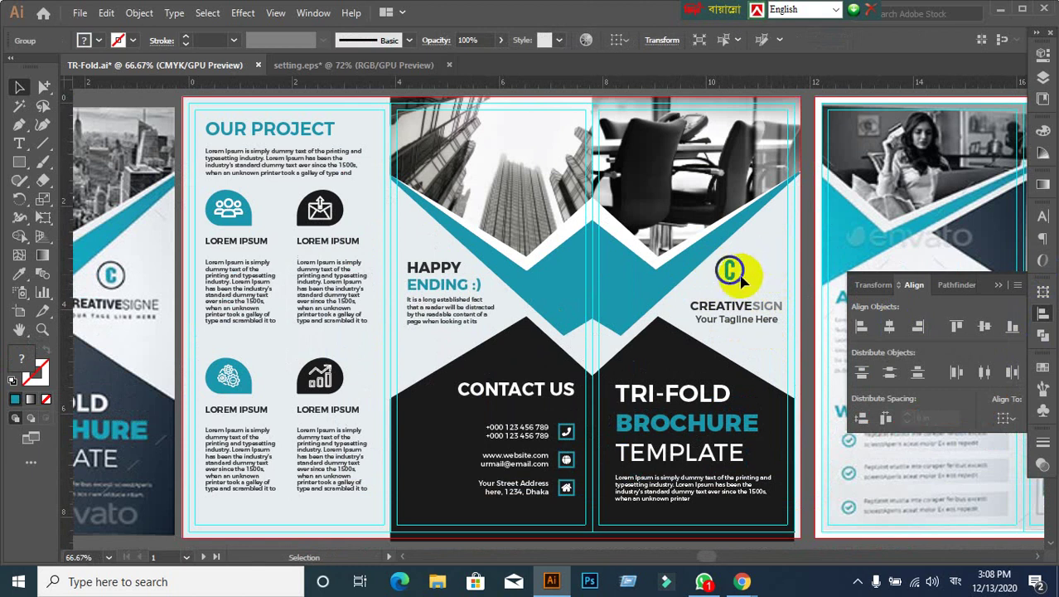
click(738, 276)
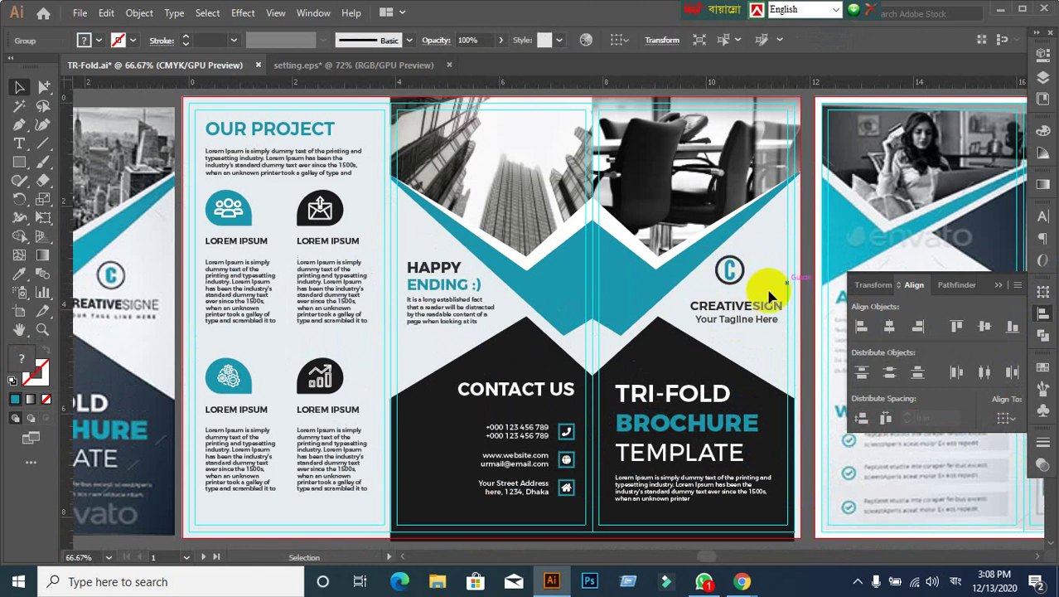
click(754, 300)
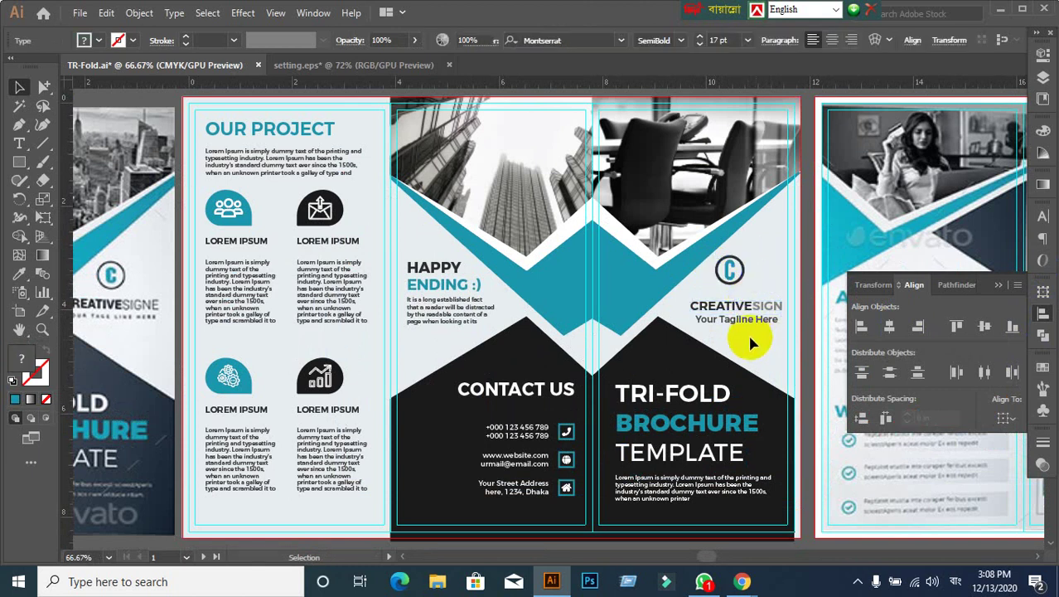
click(767, 305)
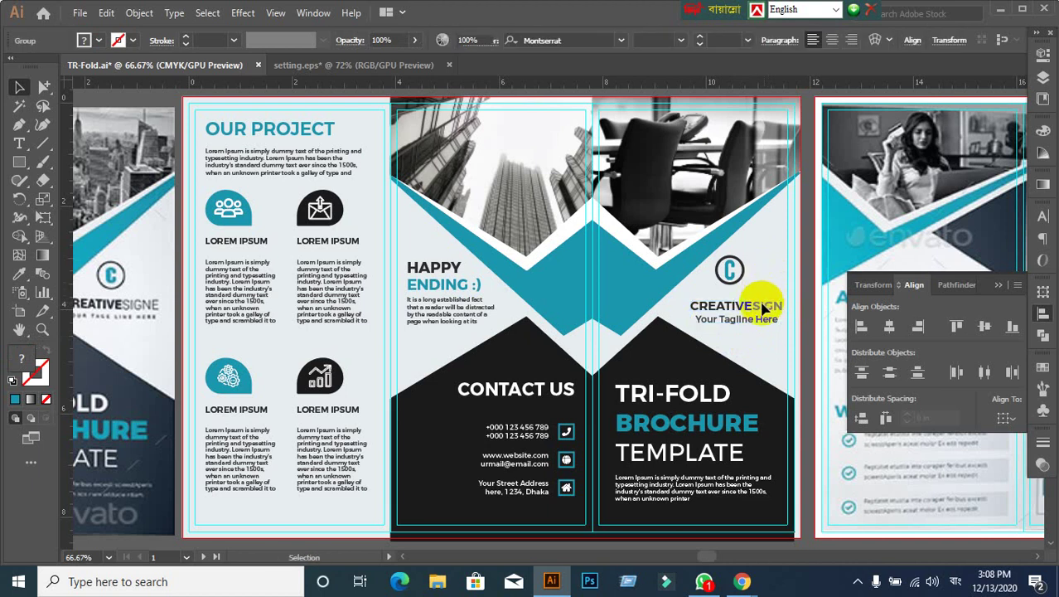
click(763, 297)
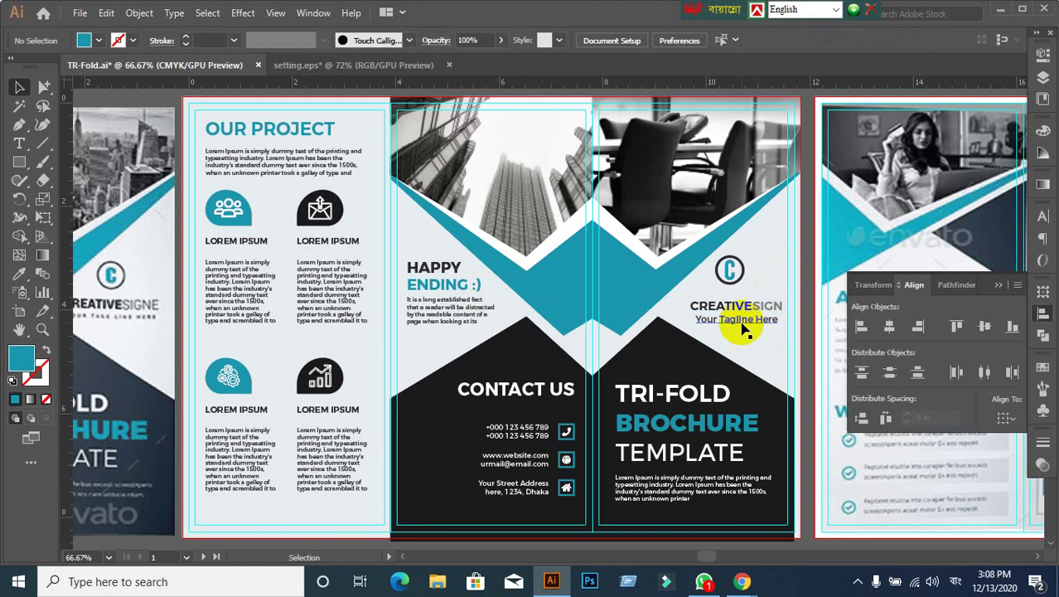
click(745, 327)
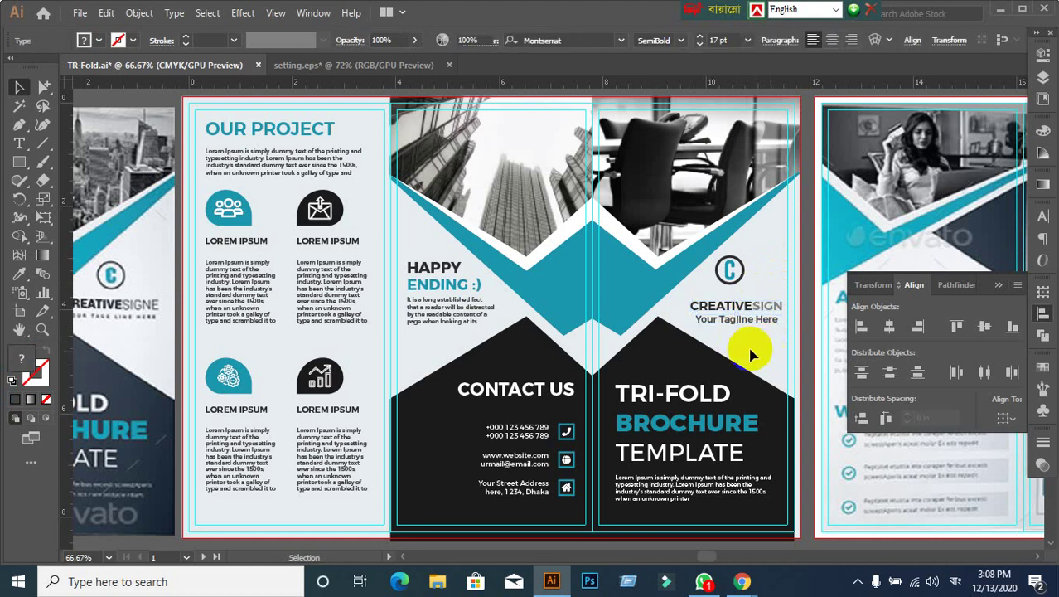
click(722, 325)
drag(698, 308, 761, 336)
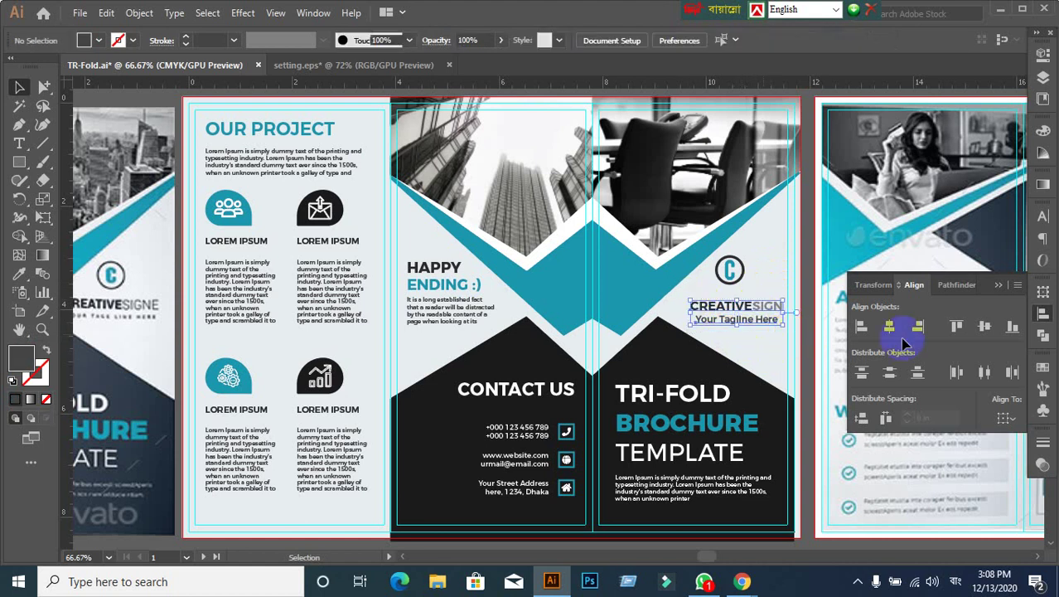
click(889, 327)
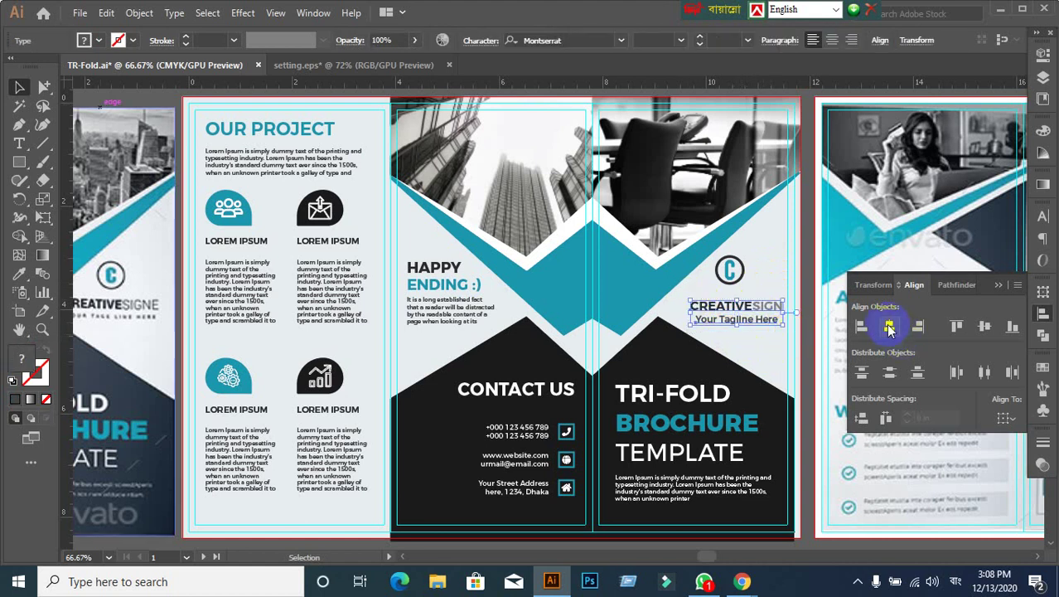
click(760, 351)
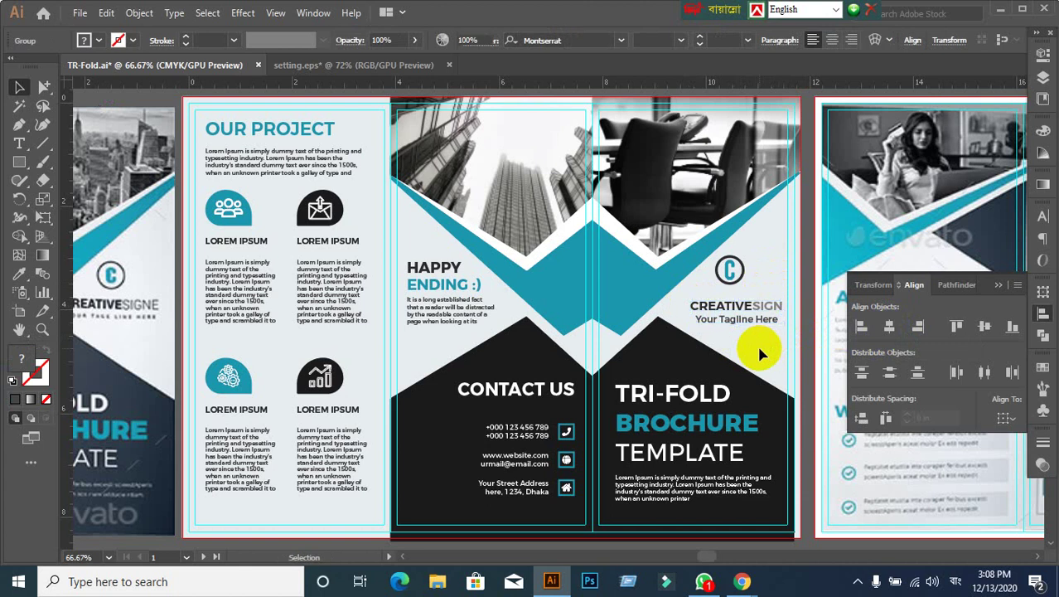
Step: Horizontally centre the C icon over the CREATIVESIGN name
click(740, 282)
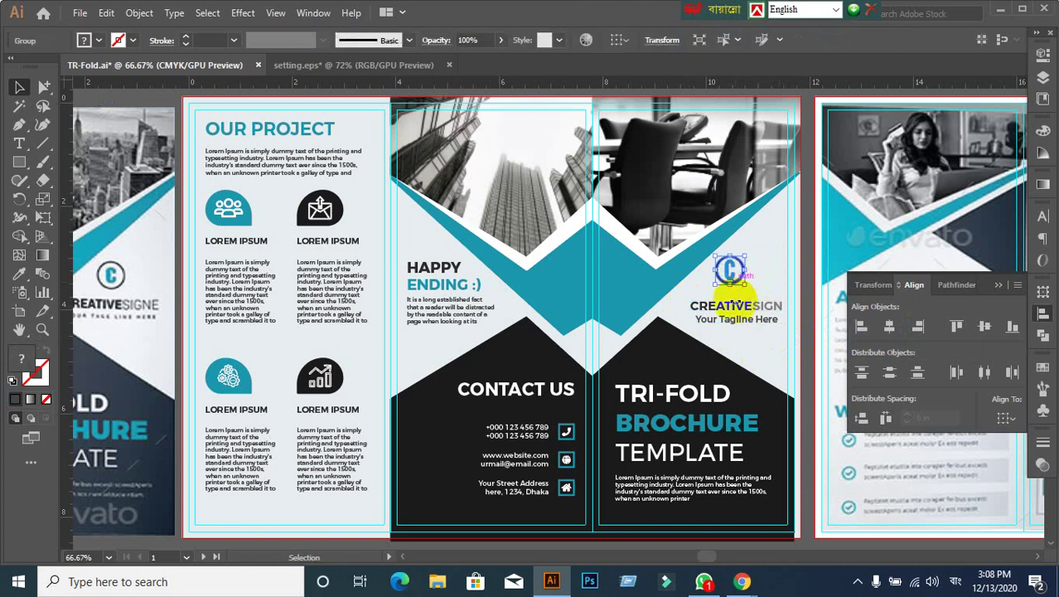
shift+click(746, 310)
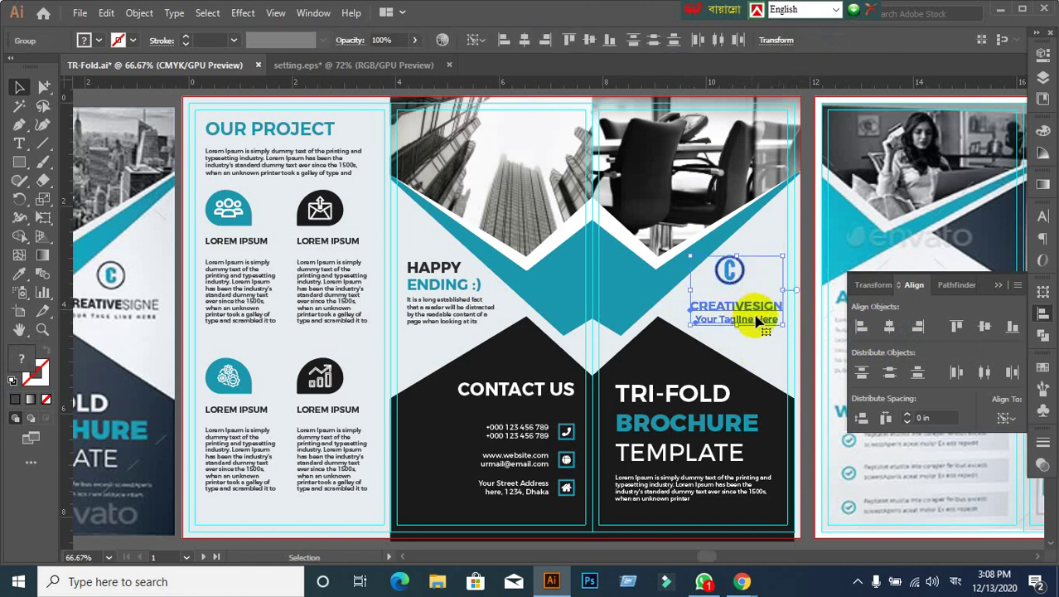
click(889, 327)
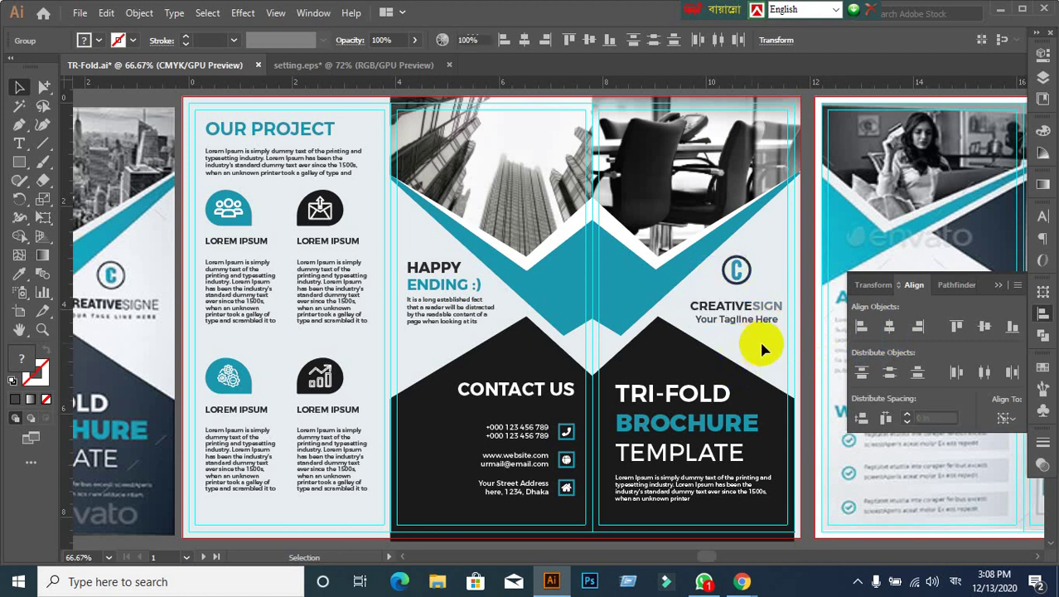
click(704, 340)
Step: Nudge the C icon two steps down; try moving the whole logo block, then undo it
click(739, 278)
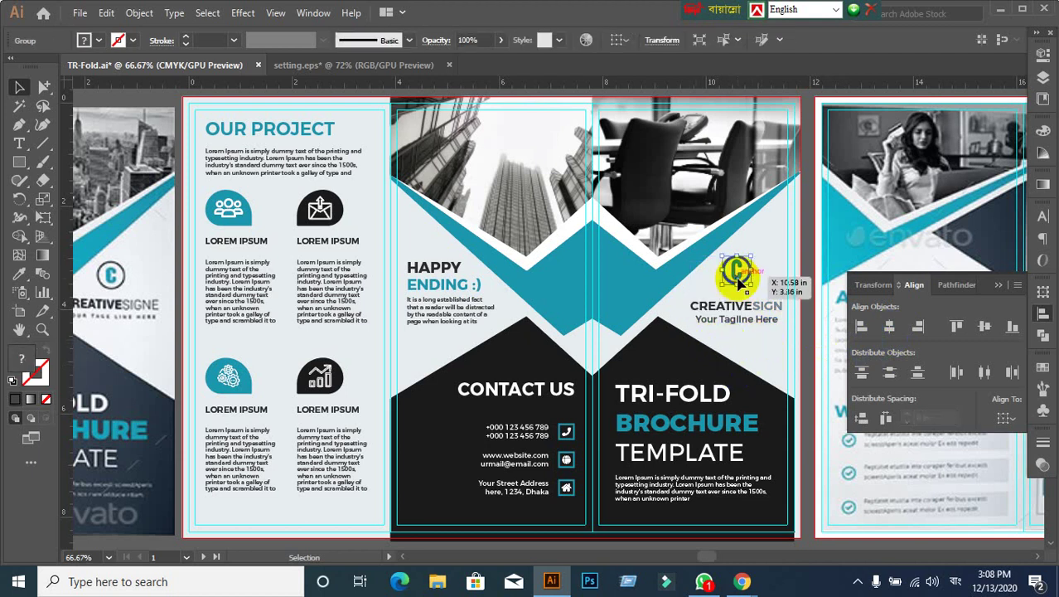
key(Down)
key(Down)
key(Down)
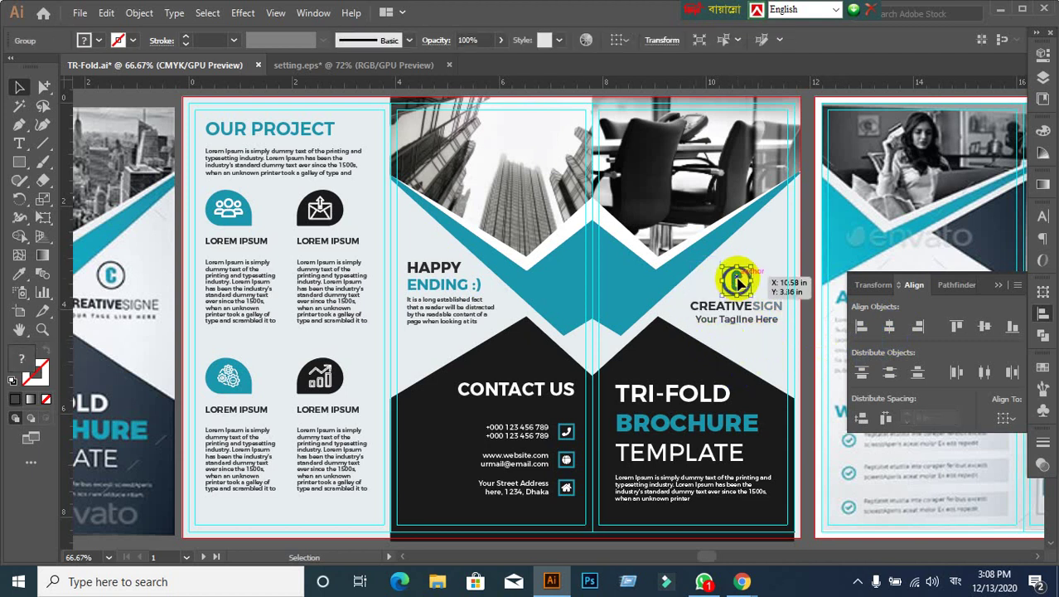
key(Down)
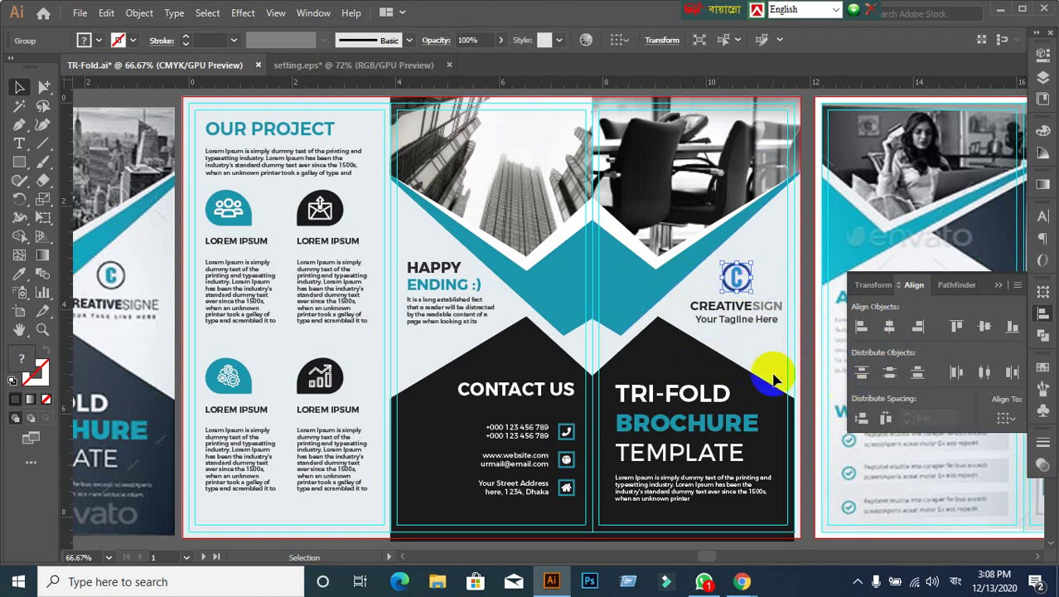
click(748, 354)
click(737, 282)
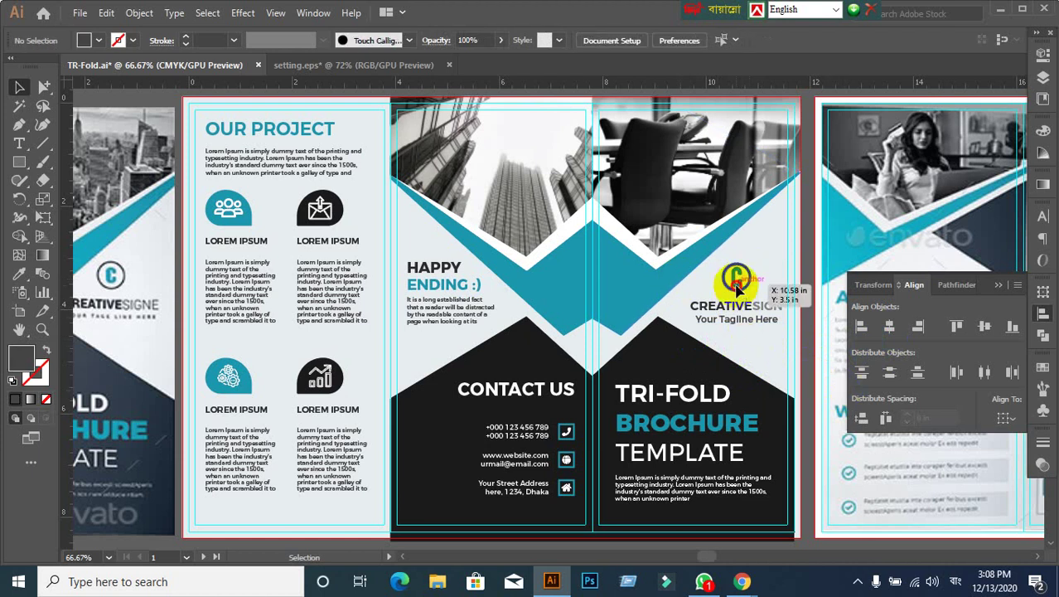
click(768, 339)
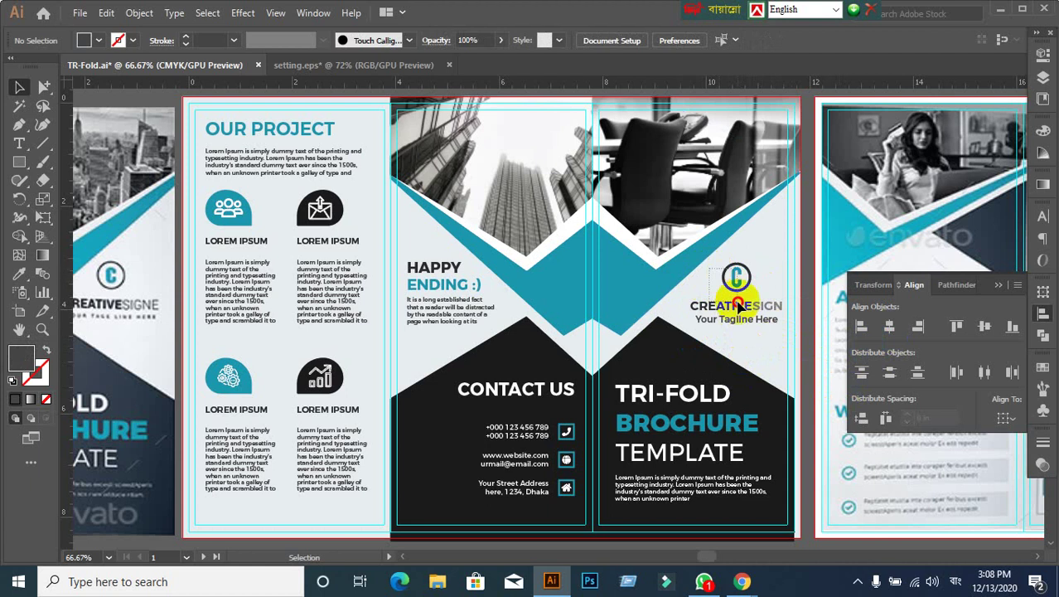
drag(729, 305, 756, 346)
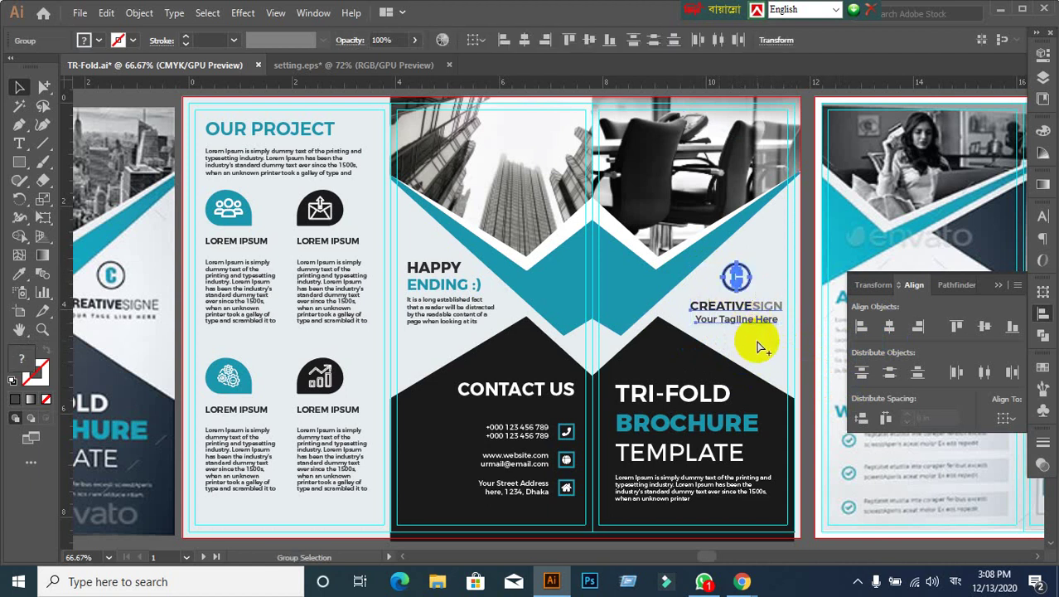
drag(754, 309, 741, 284)
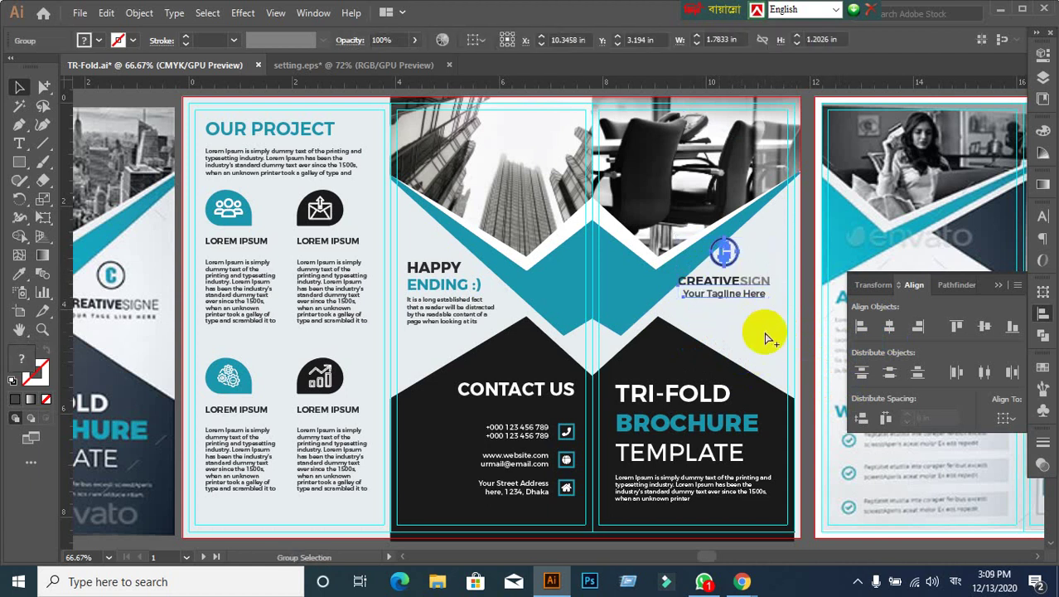
key(ctrl+z)
click(764, 356)
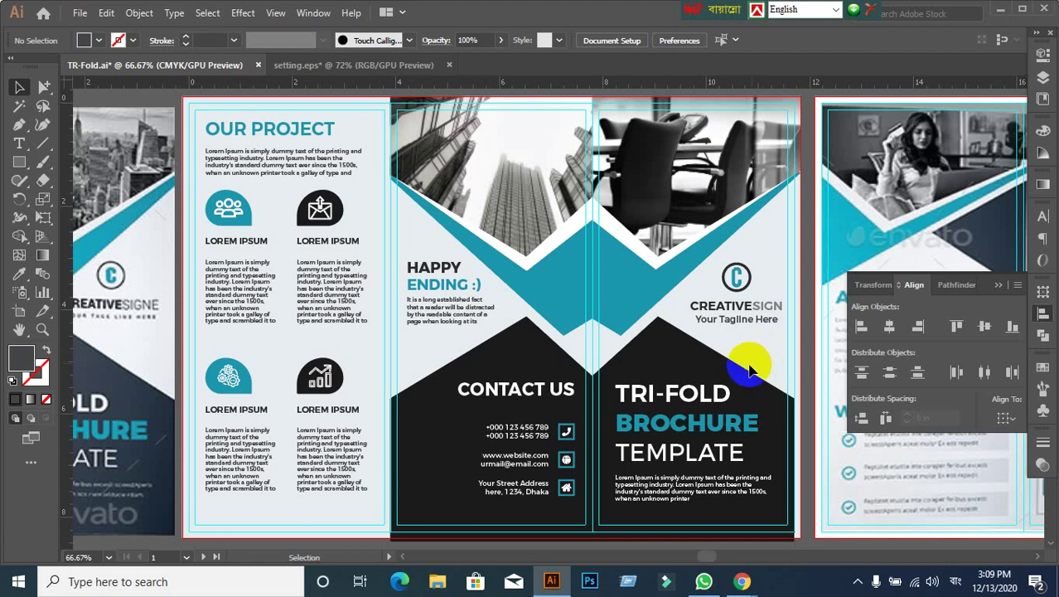
drag(611, 453, 792, 259)
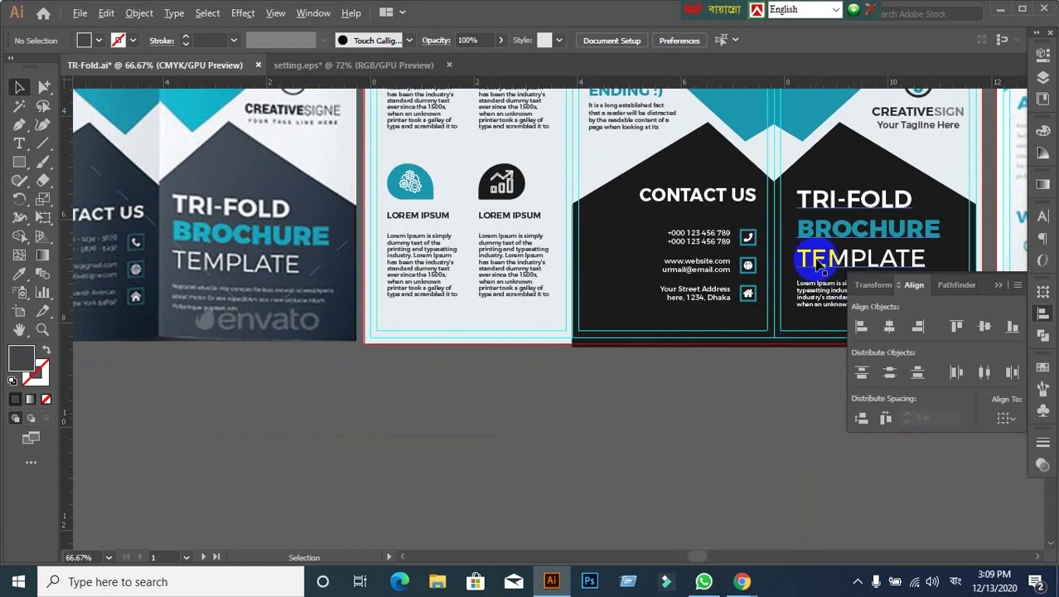
scroll(787, 260, down, 1)
scroll(771, 261, up, 2)
drag(776, 259, 626, 272)
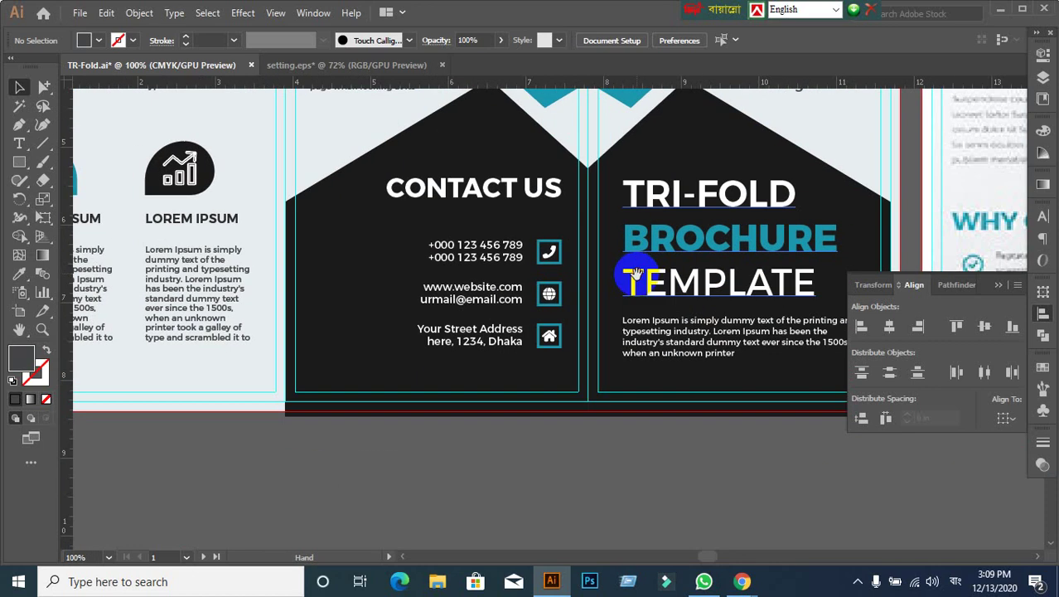
click(638, 187)
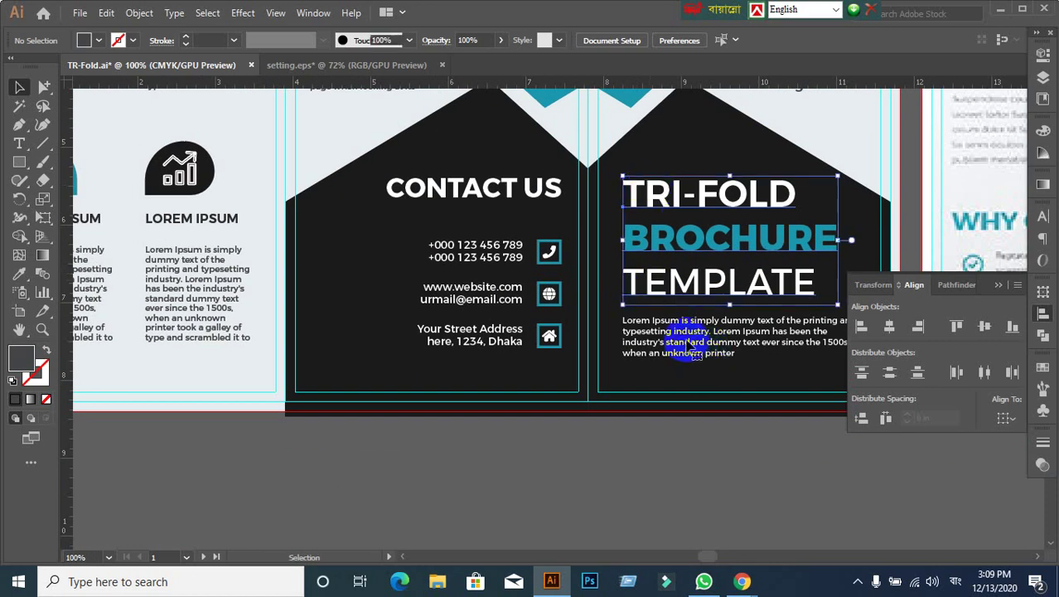
shift+click(681, 343)
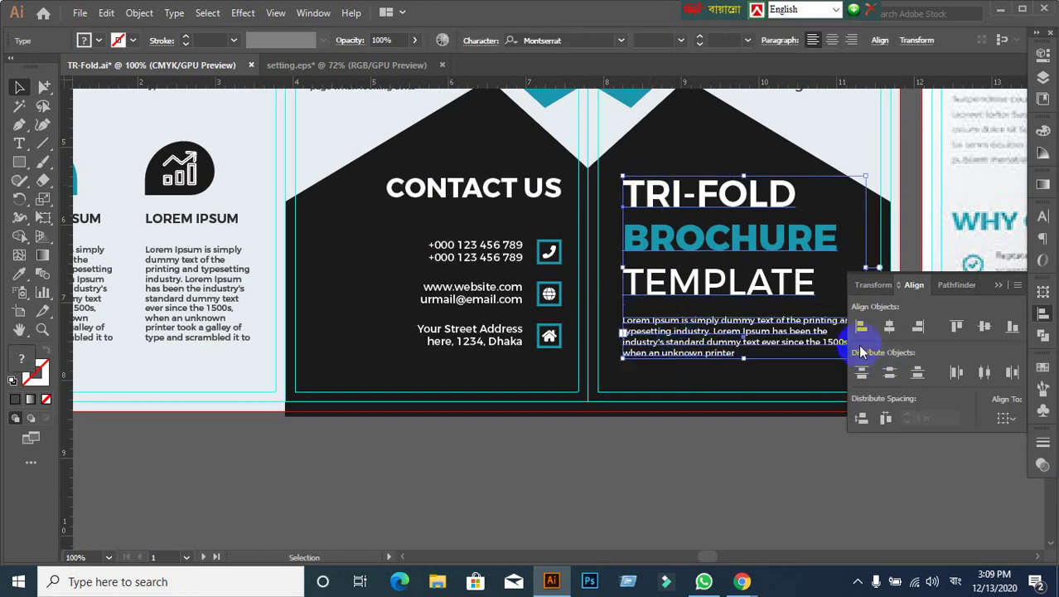
click(715, 454)
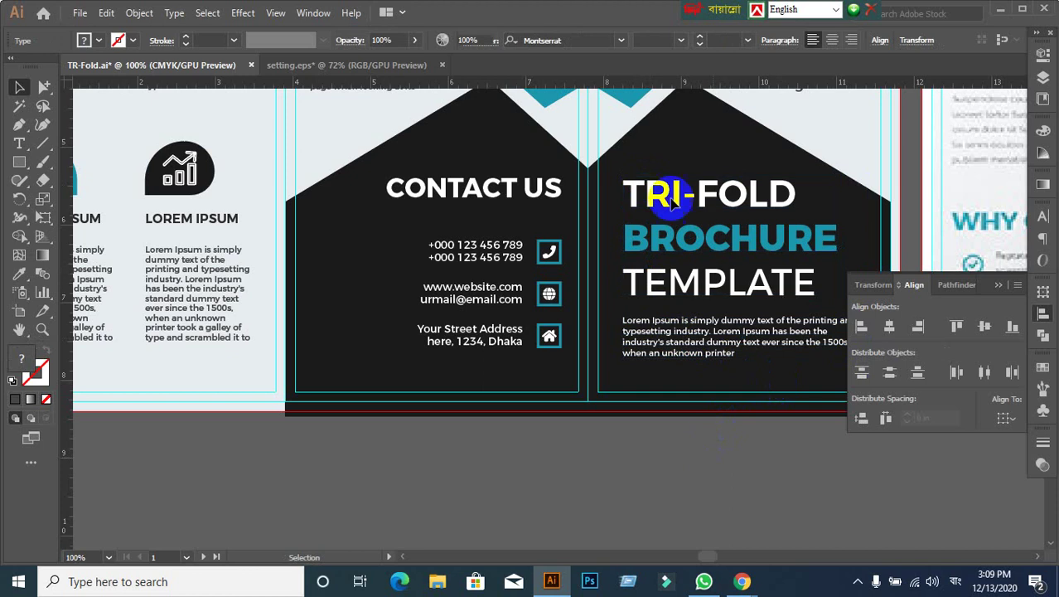
click(716, 370)
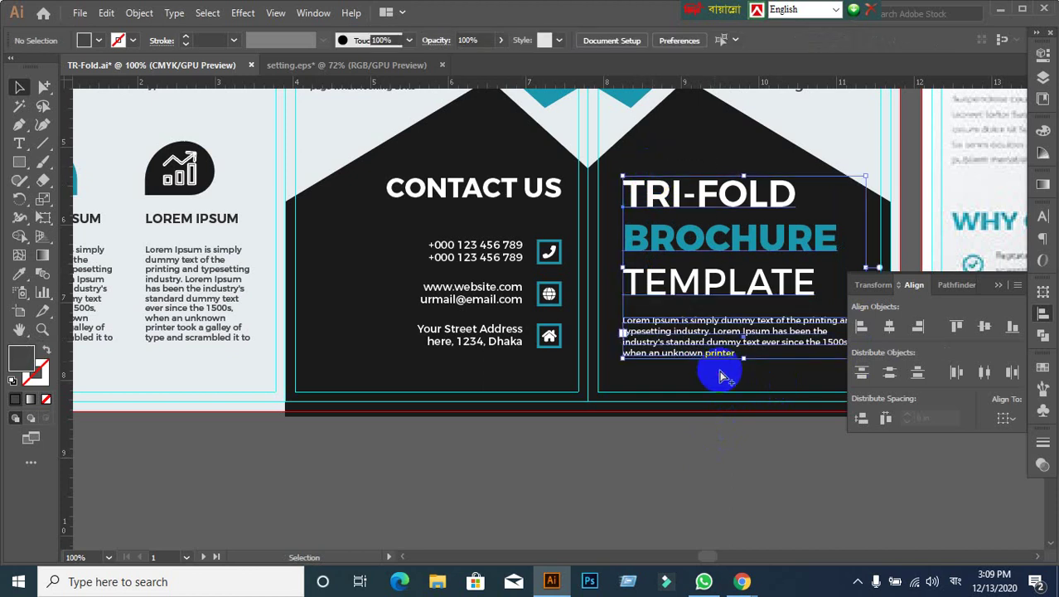
click(663, 474)
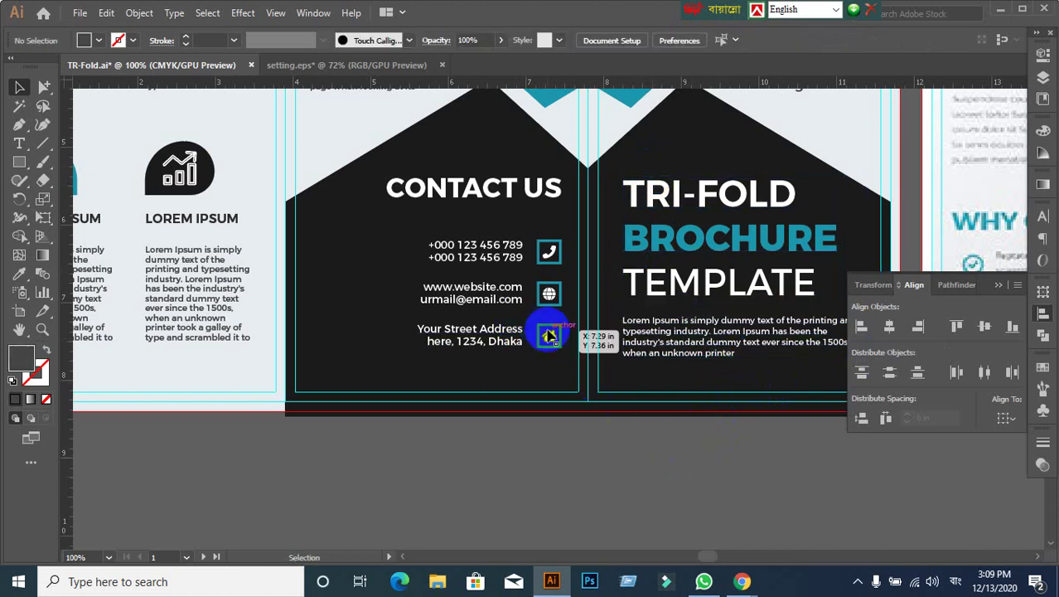
scroll(548, 335, down, 1)
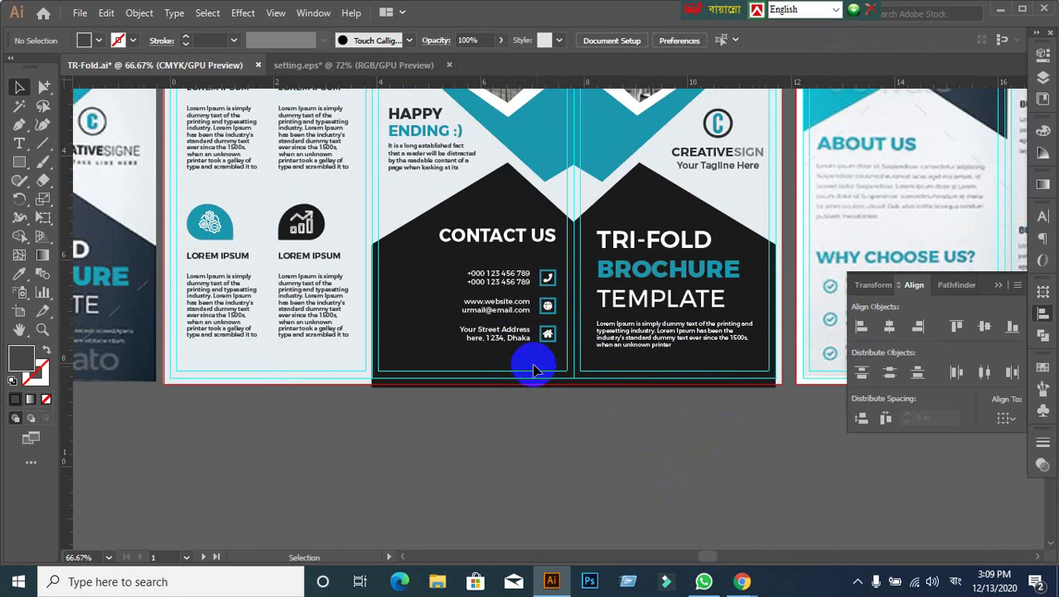
scroll(610, 357, right, 1)
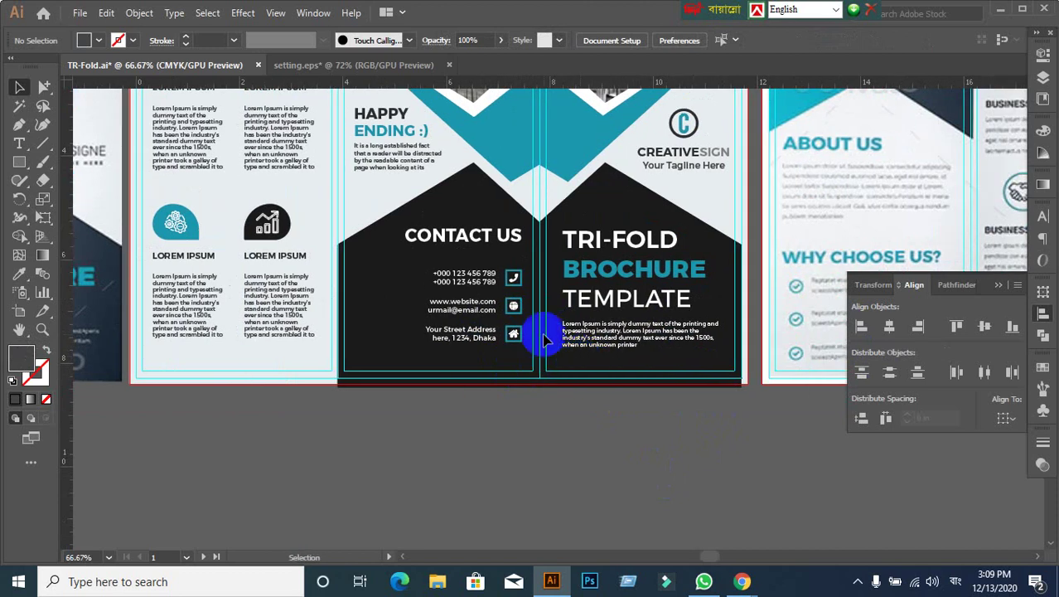
scroll(522, 300, up, 2)
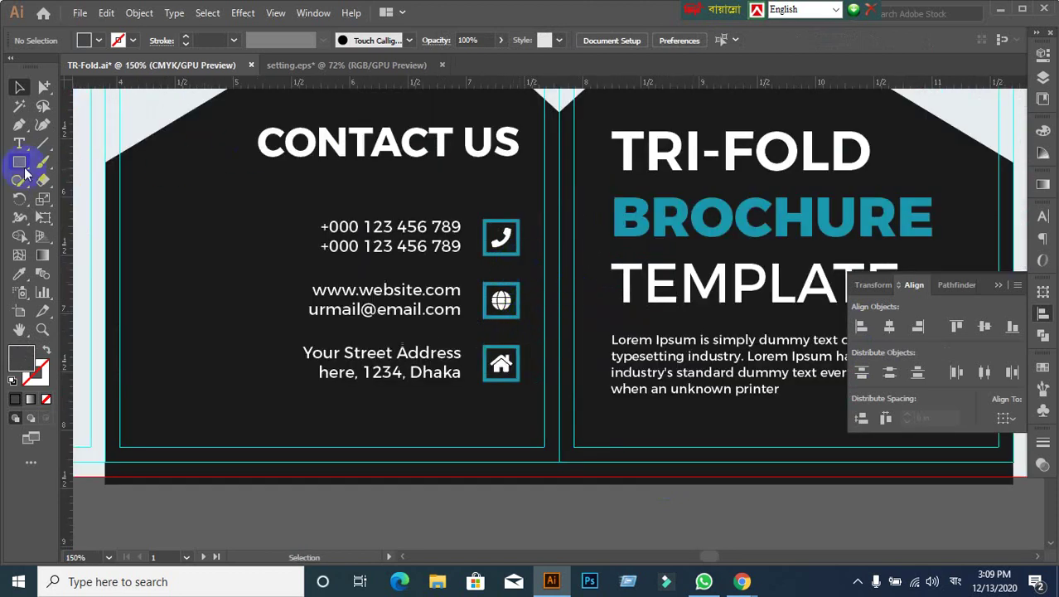
Step: Draw a thin grey rectangle beside the contact icons and move it right against the fold
click(20, 162)
drag(516, 217, 560, 373)
click(20, 87)
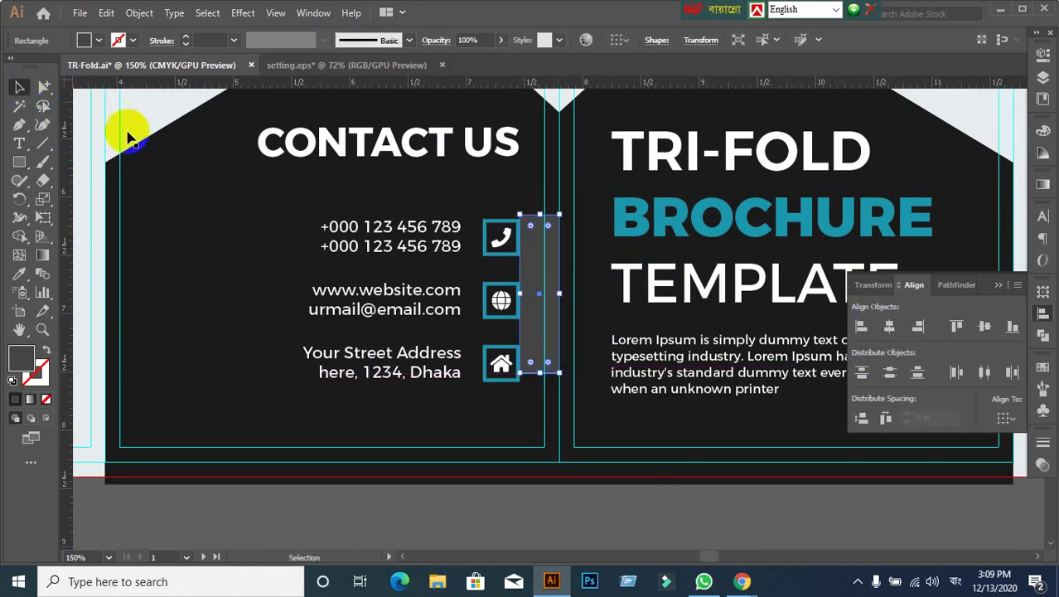
mouse_move(554, 241)
mouse_down()
mouse_move(603, 242)
mouse_move(602, 223)
mouse_up()
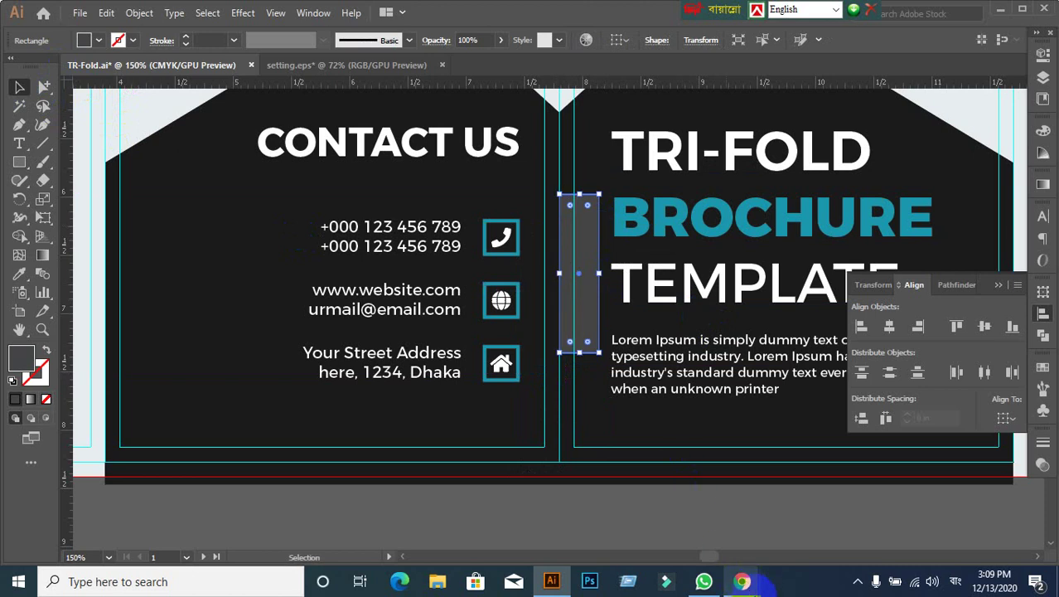
Step: Admit the waiting participant in the video call, then return to the brochure
mouse_move(742, 582)
click(658, 489)
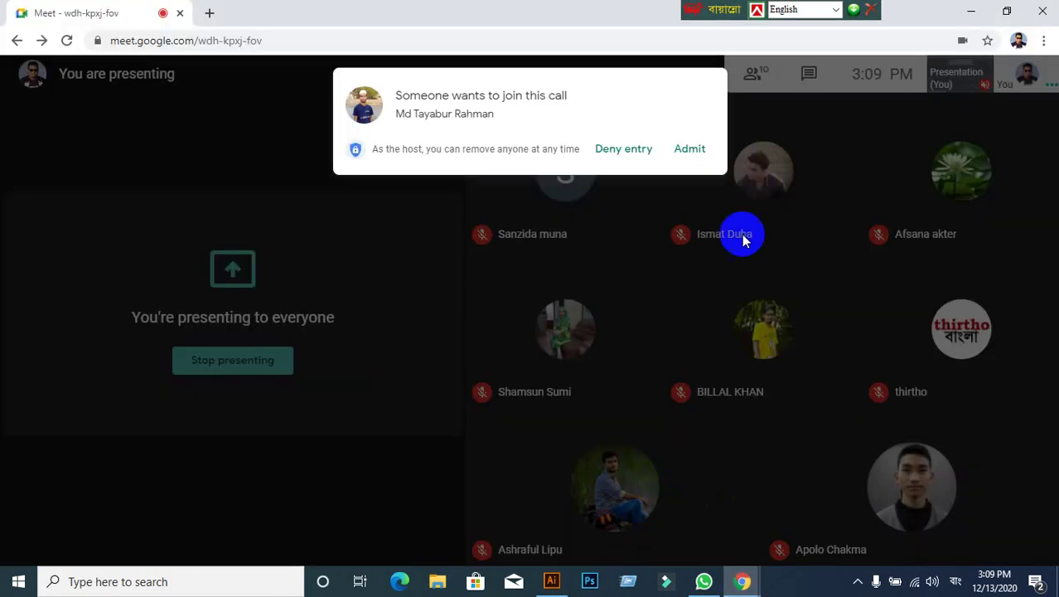
click(694, 152)
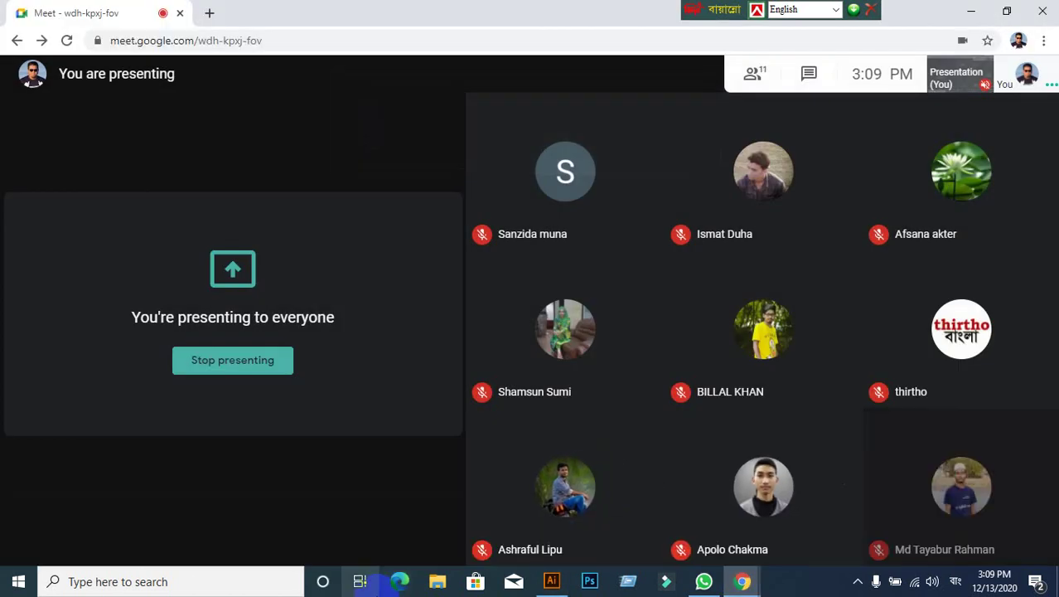
click(552, 580)
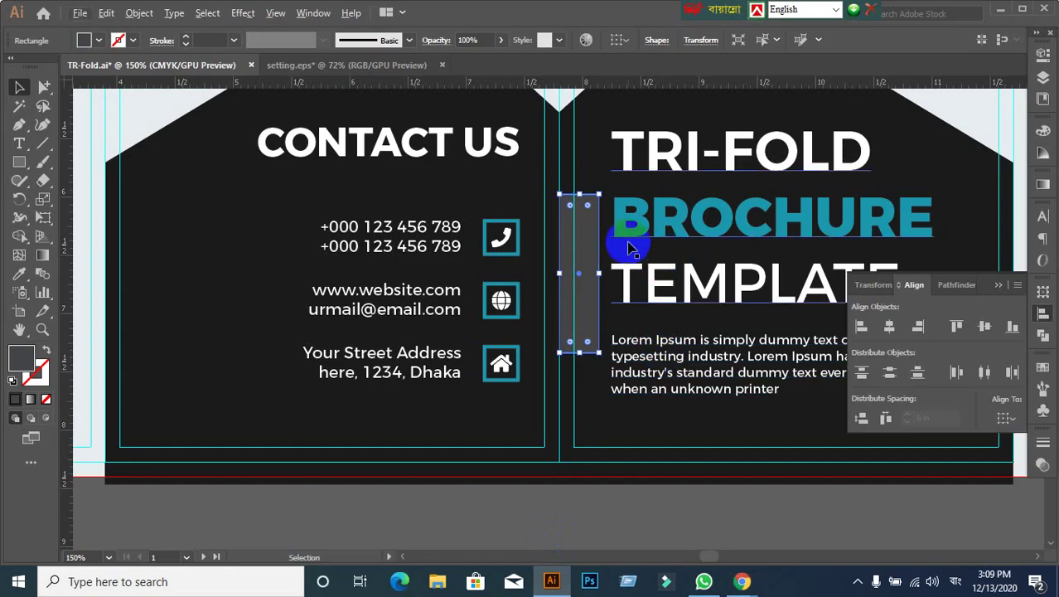
Step: Move the TRI-FOLD block left against the spacer, then delete the spacer rectangle
scroll(628, 245, up, 2)
drag(611, 213, 586, 217)
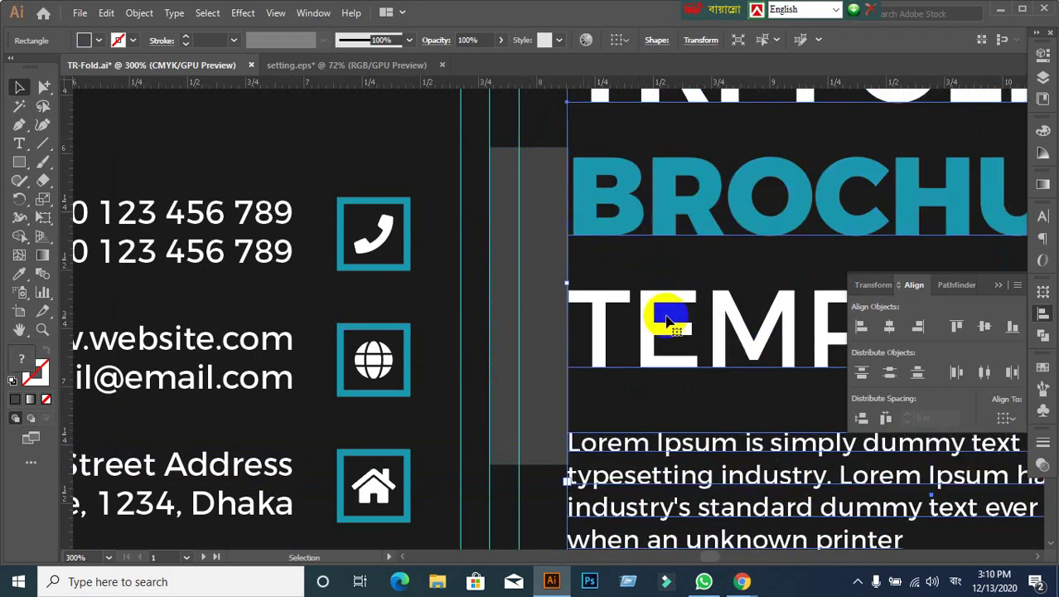
key(ctrl+minus)
click(662, 481)
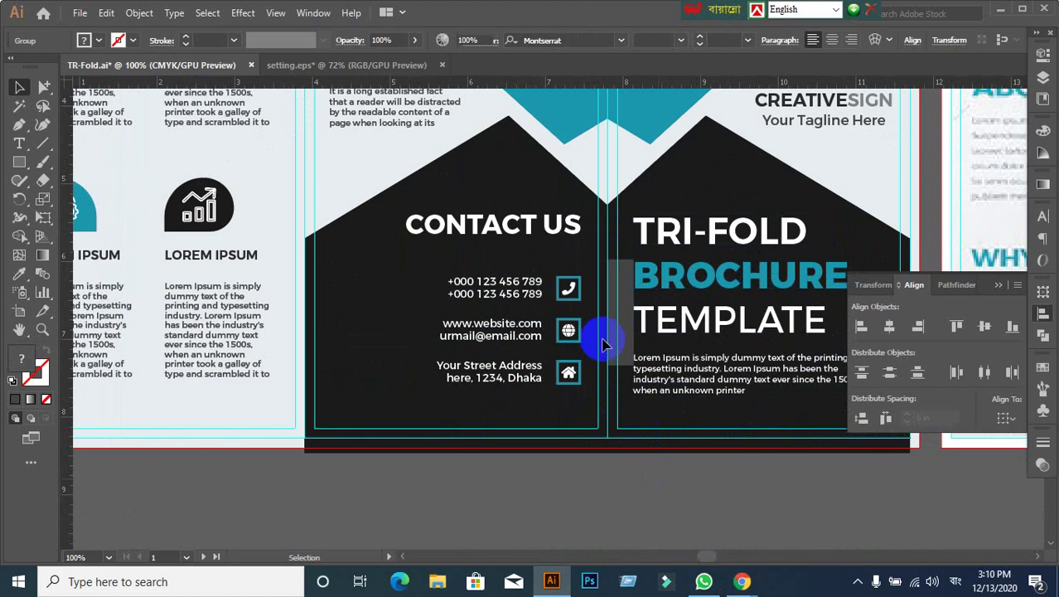
click(620, 315)
key(Delete)
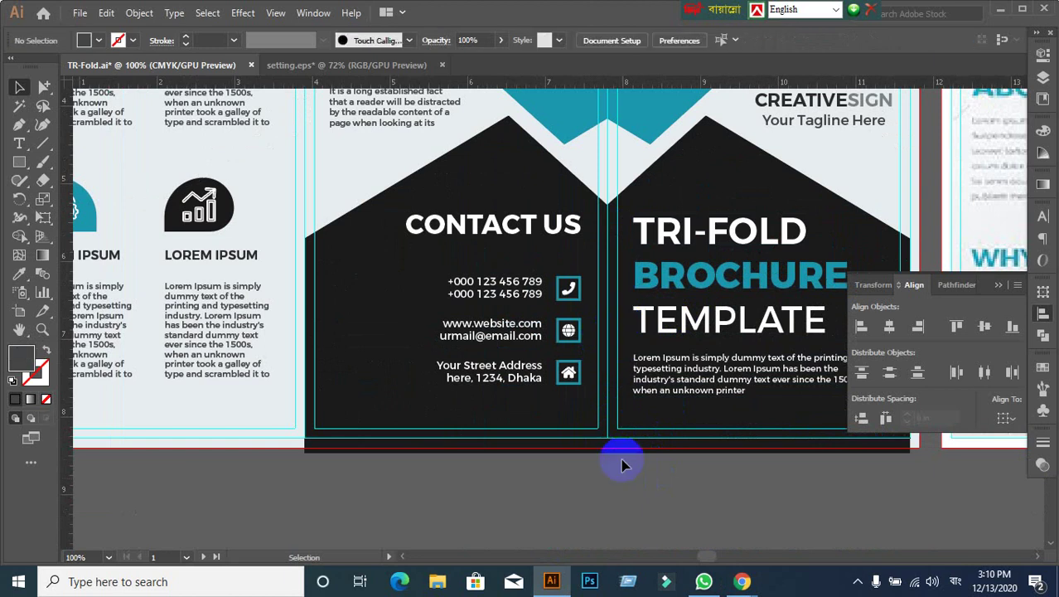
key(ctrl+minus)
Step: Vertically align the TRI-FOLD block to CONTACT US as the key object
click(667, 338)
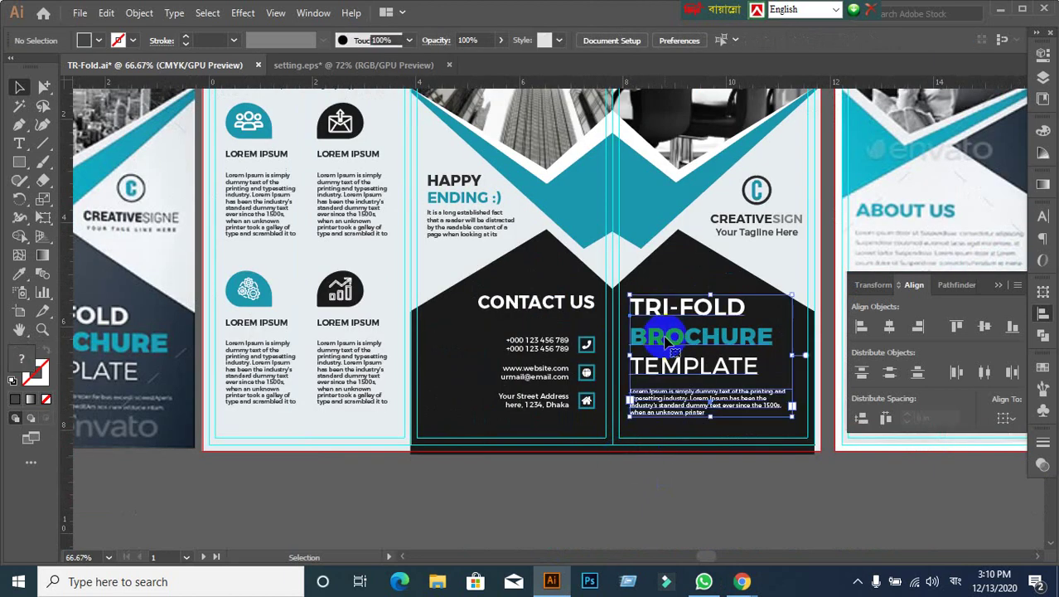
alt+scroll(667, 340, up, 2)
alt+scroll(667, 340, down, 2)
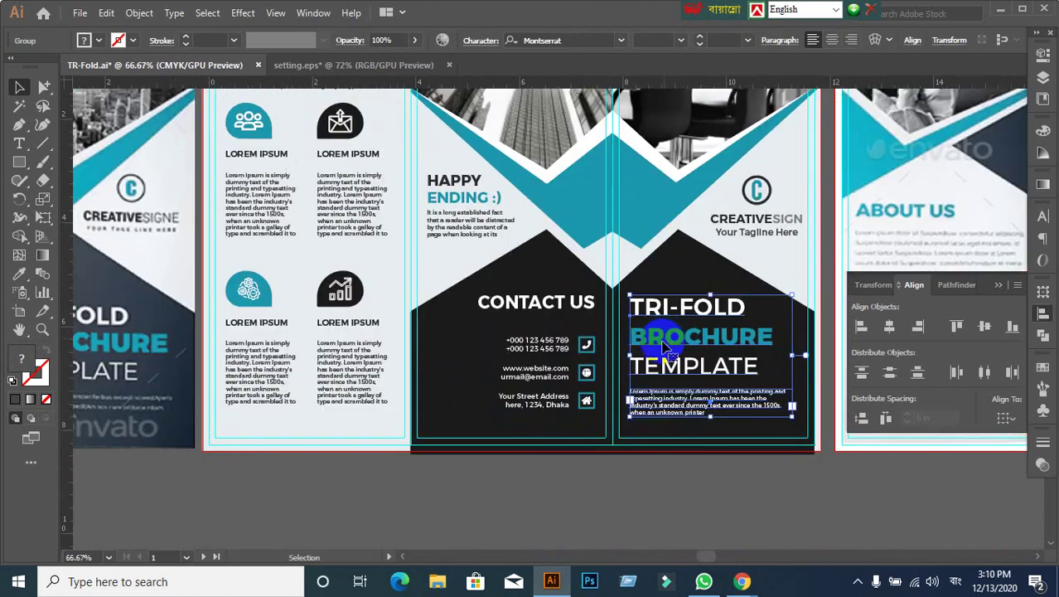
click(608, 492)
click(518, 309)
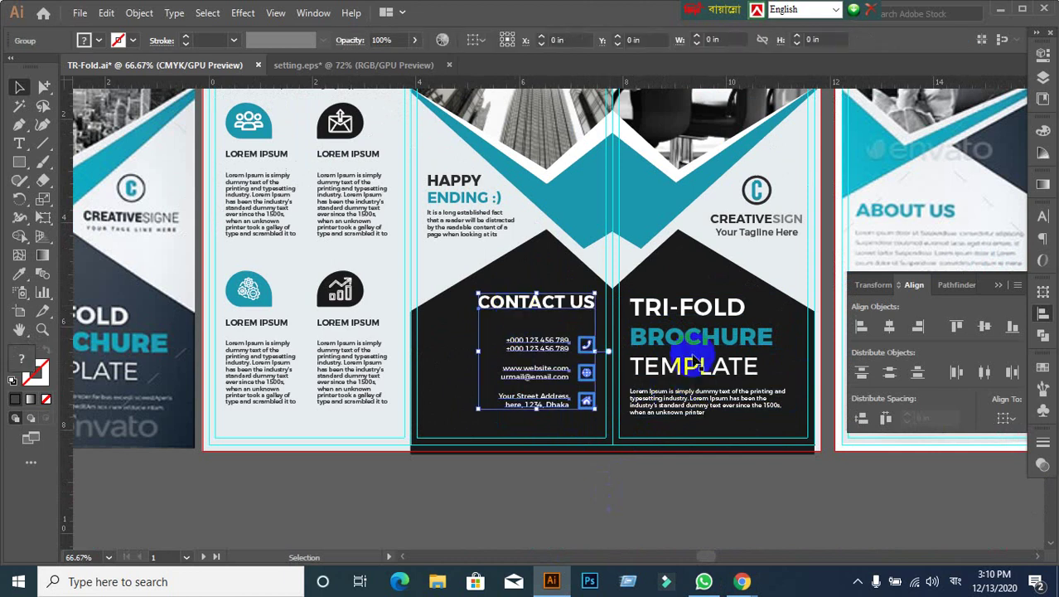
shift+click(685, 342)
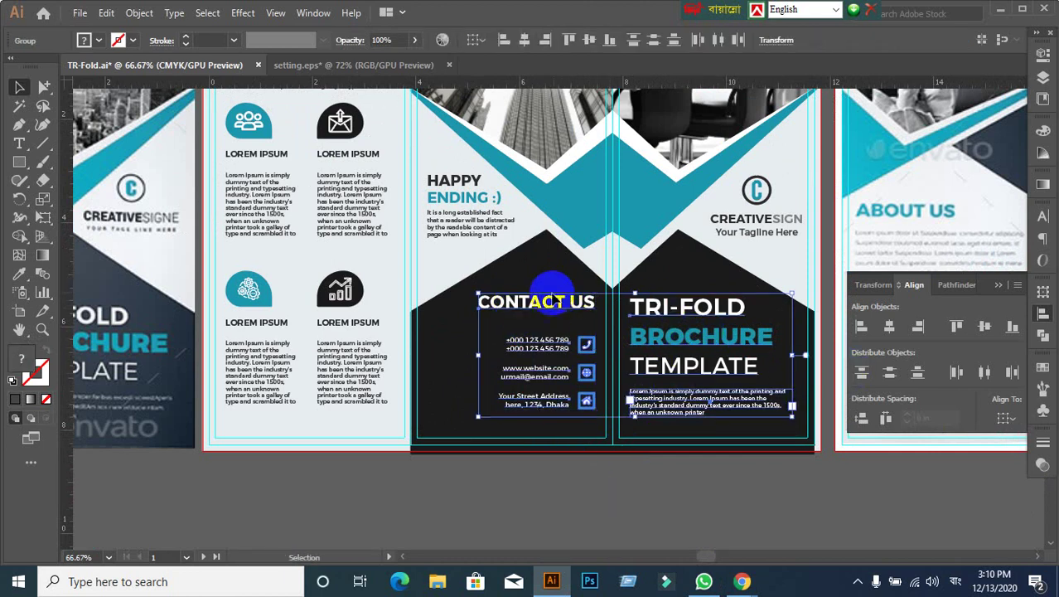
click(566, 302)
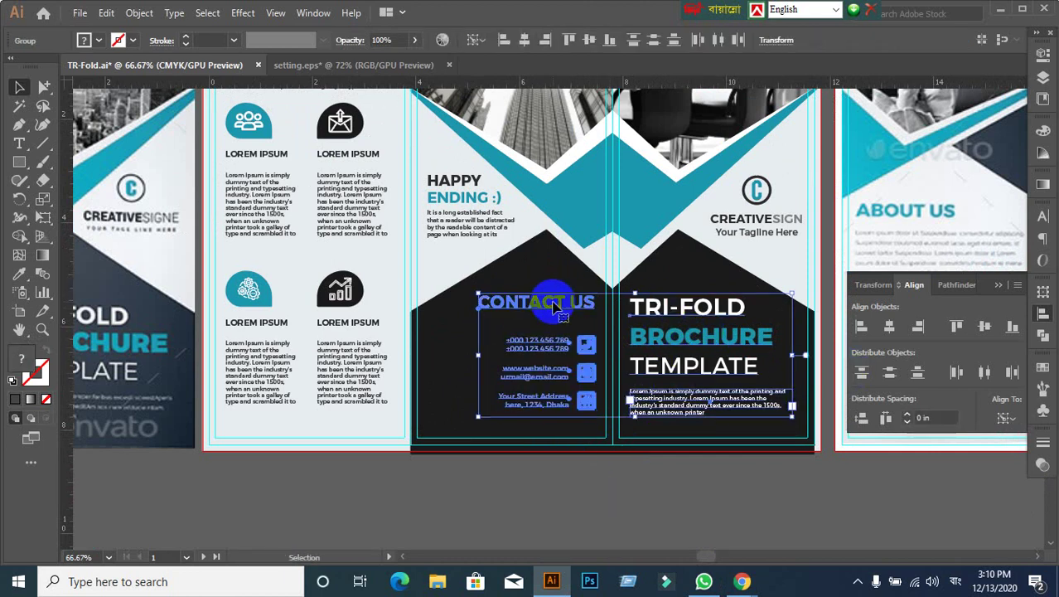
click(984, 326)
Step: Nudge the TRI-FOLD title block slightly up with Shift+Up
click(816, 472)
click(665, 308)
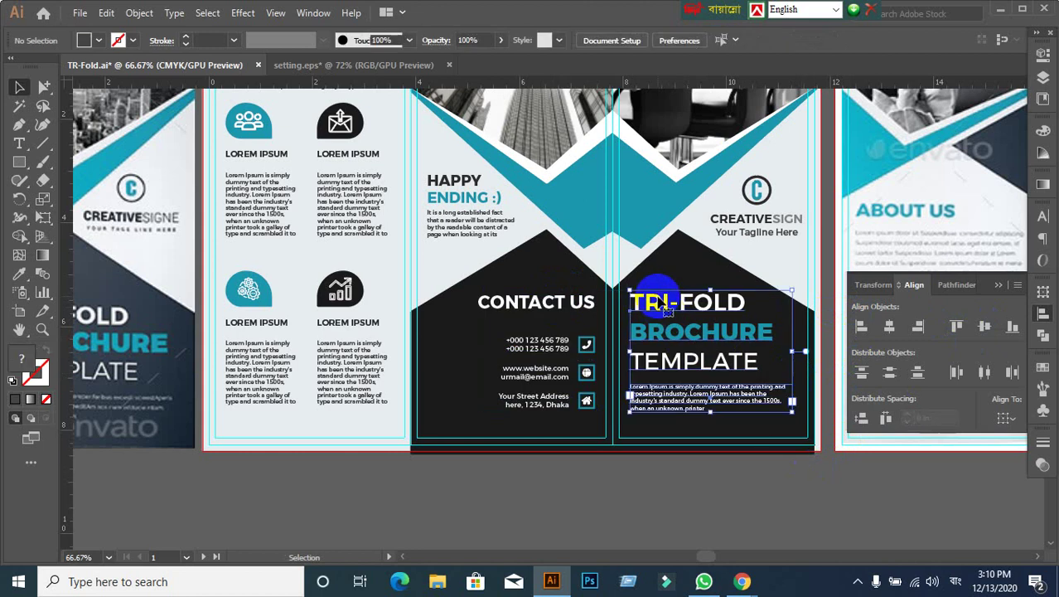
key(shift+Up)
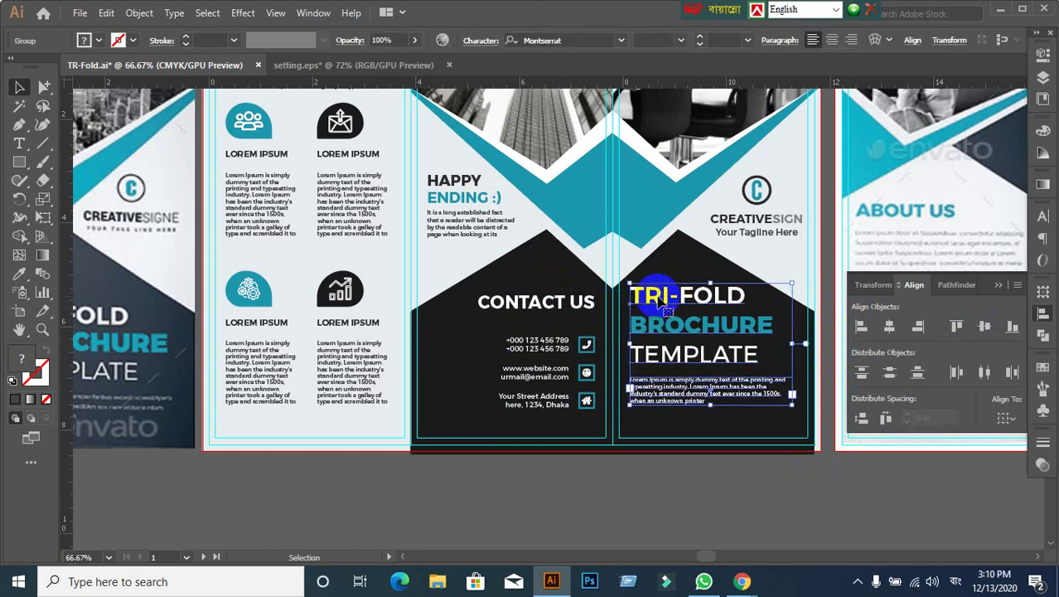
click(678, 439)
alt+scroll(675, 438, down, 1)
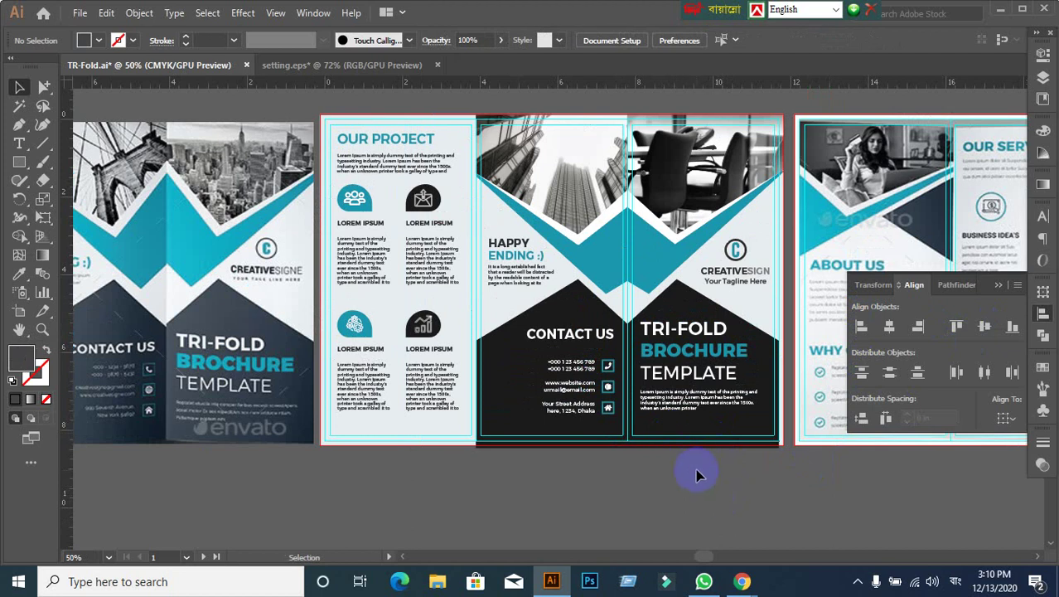
mouse_move(657, 437)
mouse_down()
mouse_move(726, 396)
mouse_move(898, 447)
mouse_move(829, 447)
mouse_move(869, 450)
mouse_move(740, 419)
mouse_move(671, 426)
mouse_move(683, 435)
mouse_up()
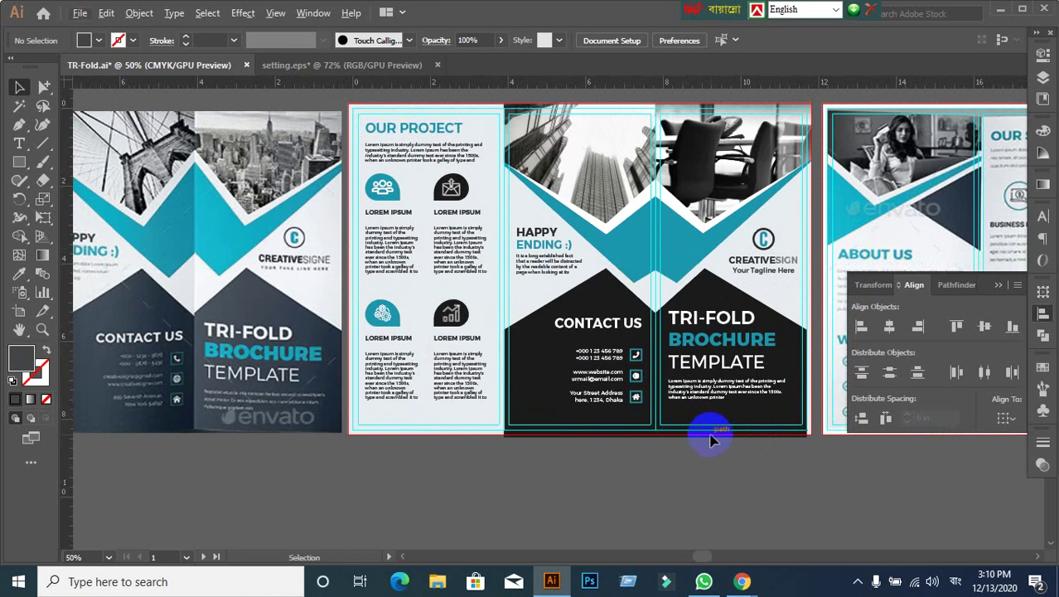
scroll(746, 285, up, 1)
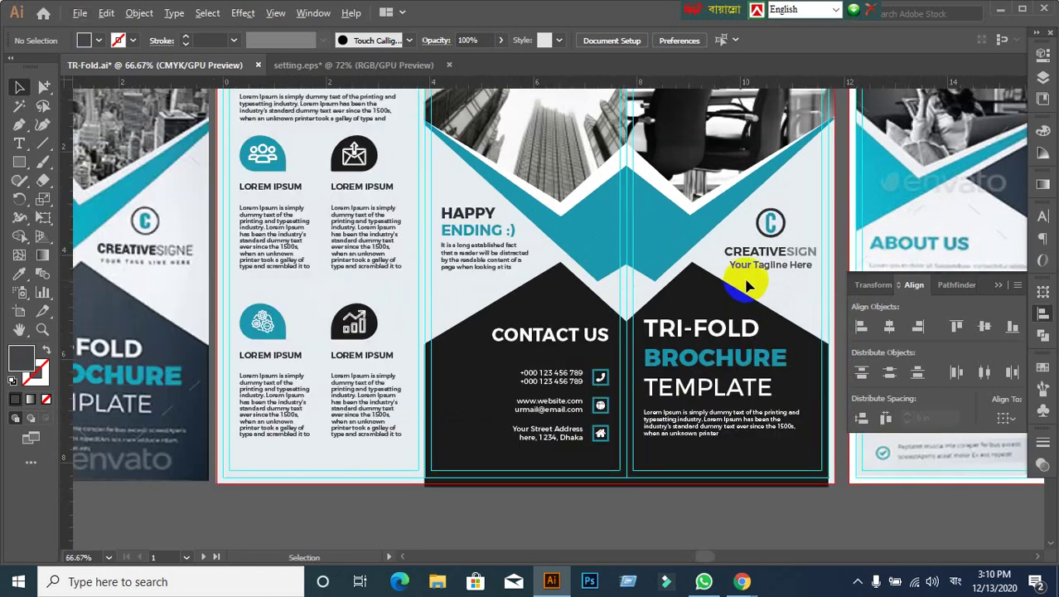
scroll(746, 286, up, 1)
click(783, 255)
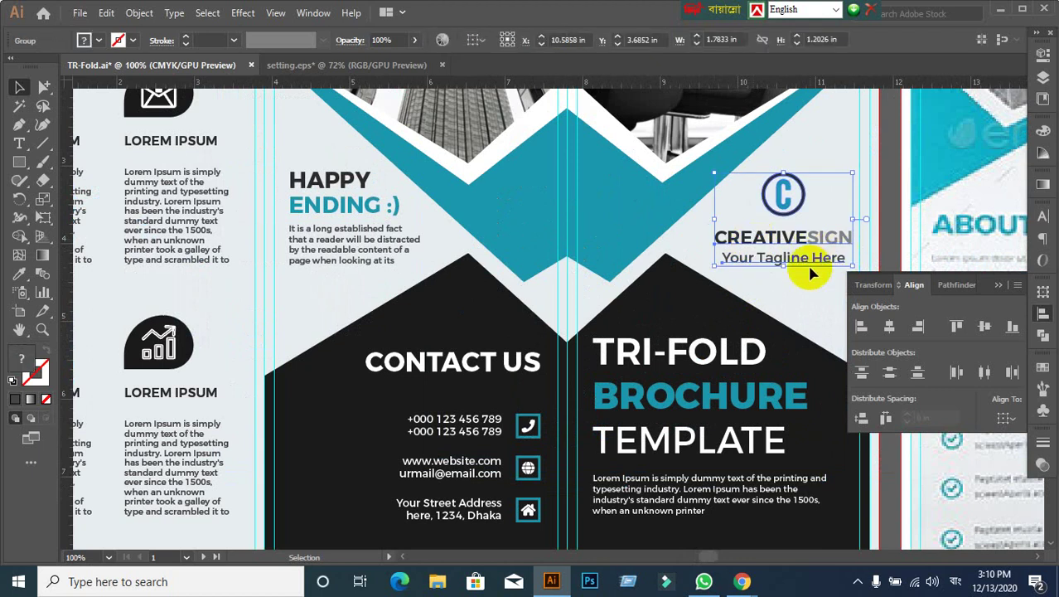
scroll(797, 285, down, 1)
scroll(797, 286, down, 1)
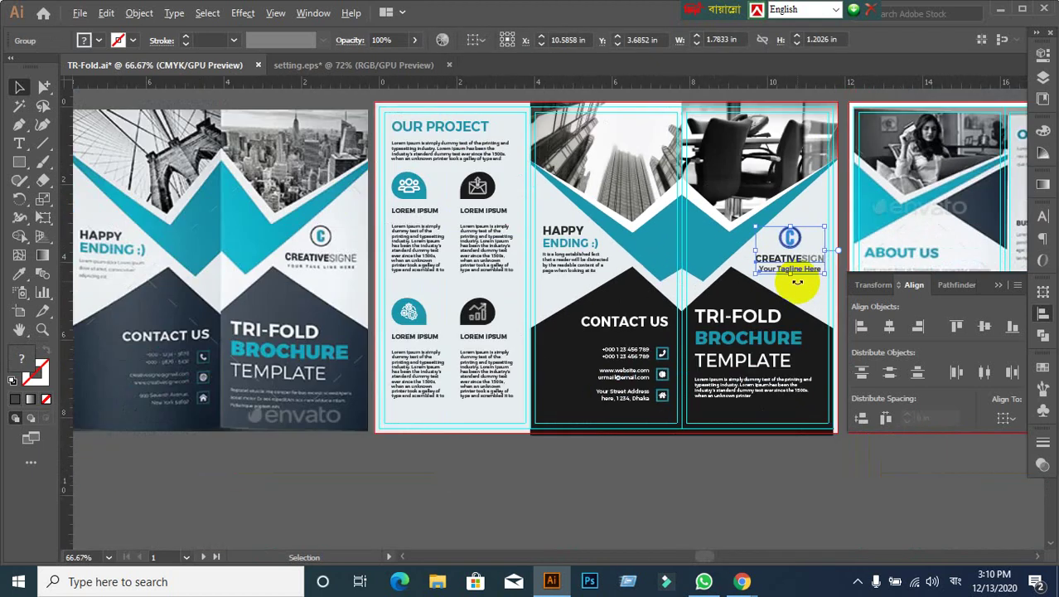
click(721, 472)
scroll(718, 466, down, 1)
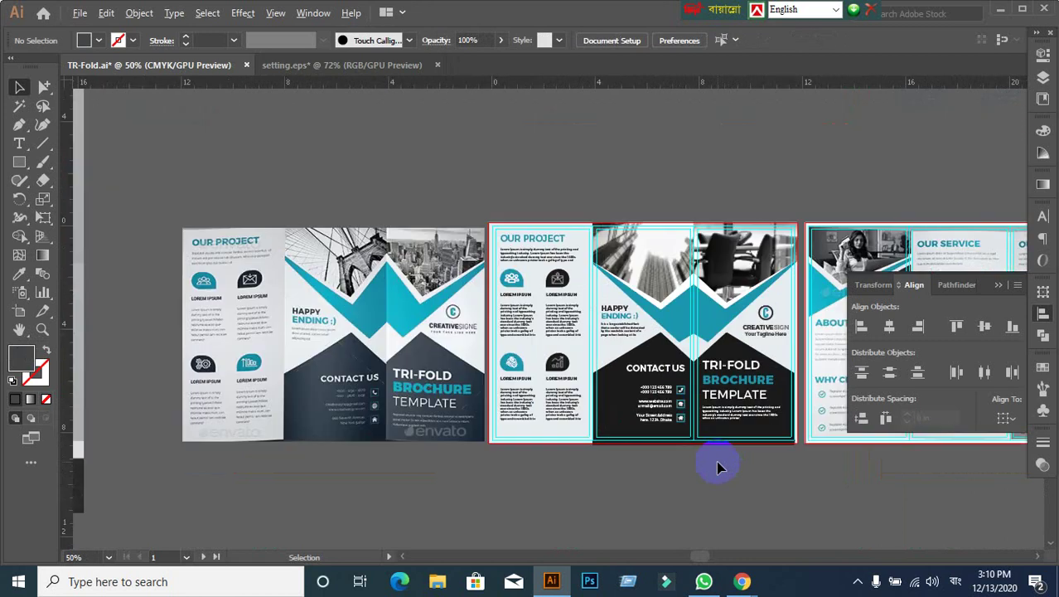
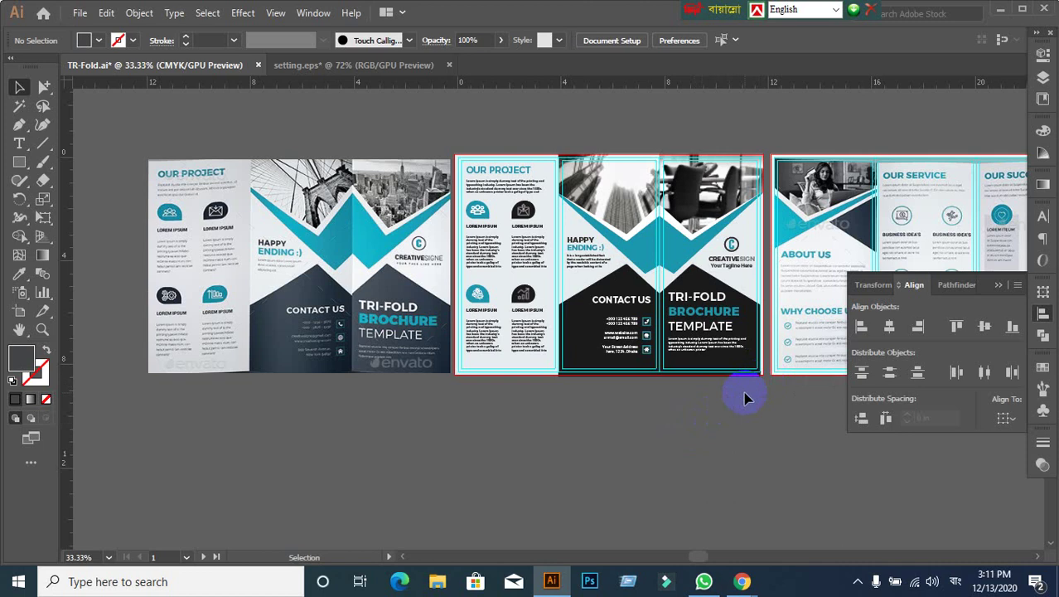
Step: Pan to the right-hand spread and inspect the teal shape, building photo and chair photo
drag(744, 392, 520, 387)
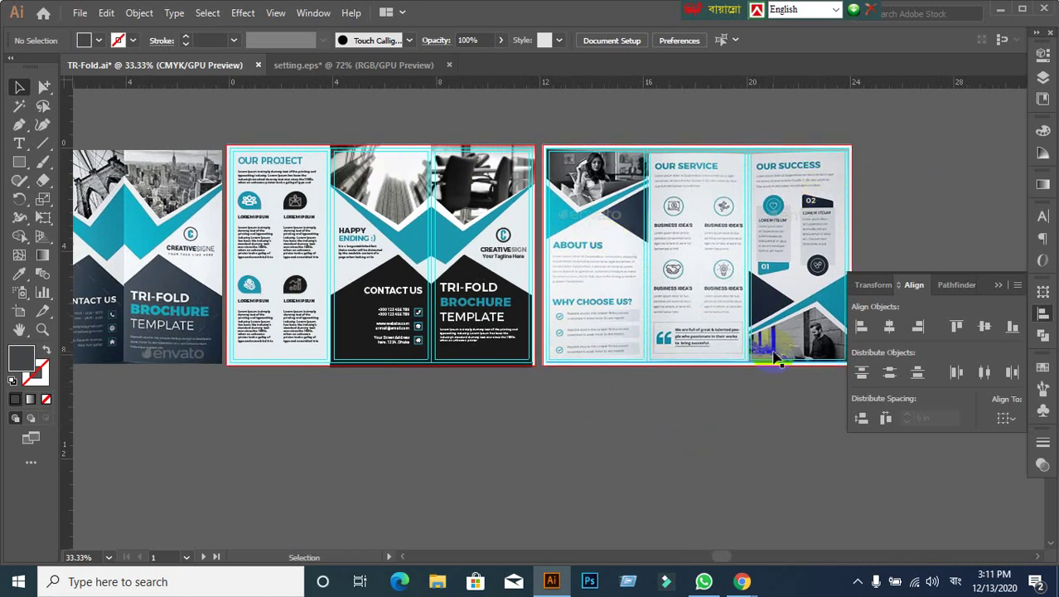
scroll(679, 343, up, 1)
scroll(674, 343, up, 1)
scroll(655, 348, up, 2)
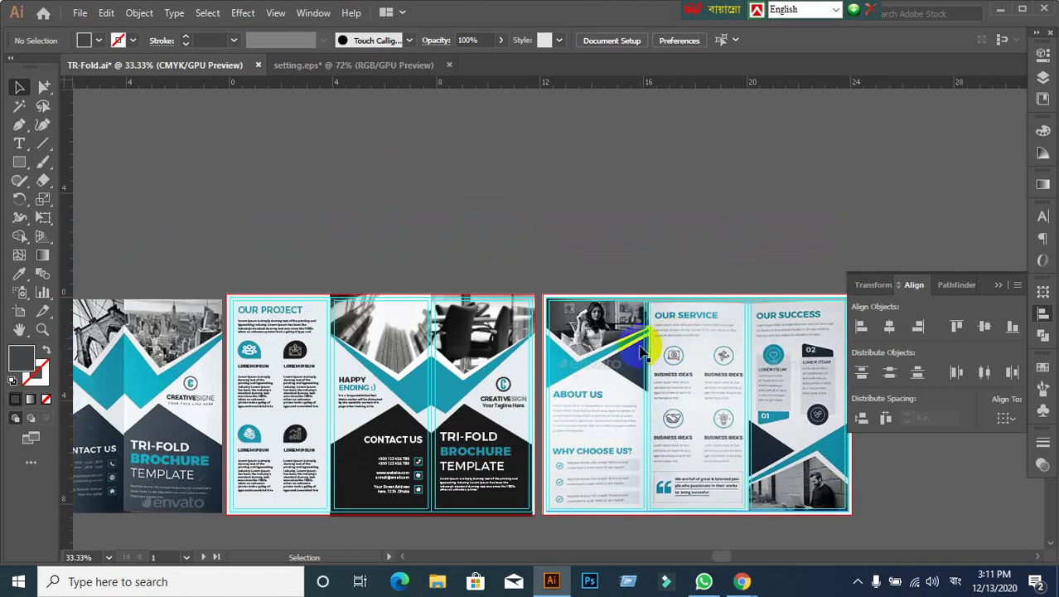
click(466, 391)
click(489, 244)
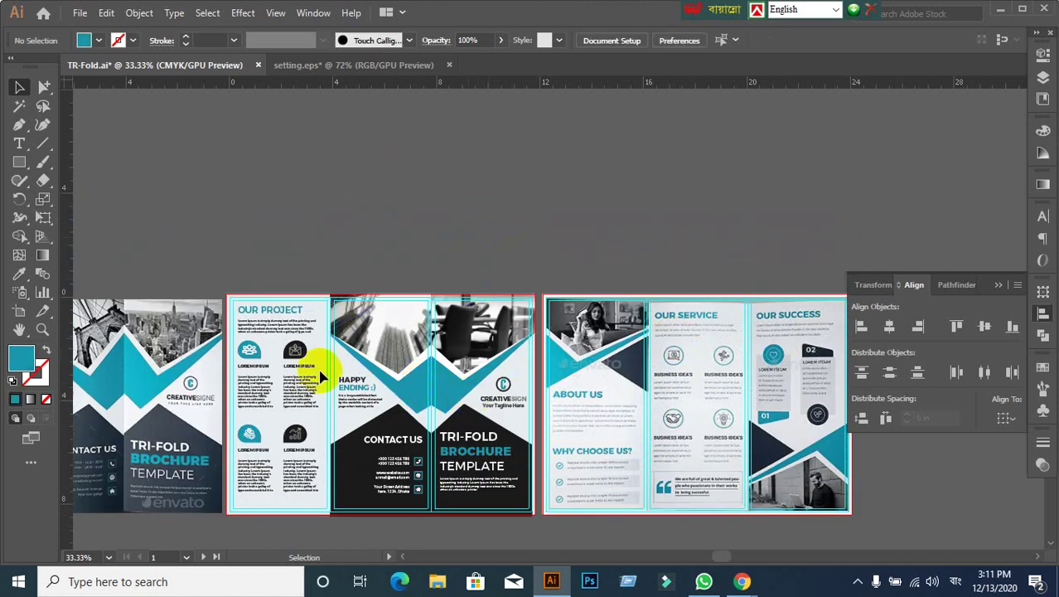
click(404, 318)
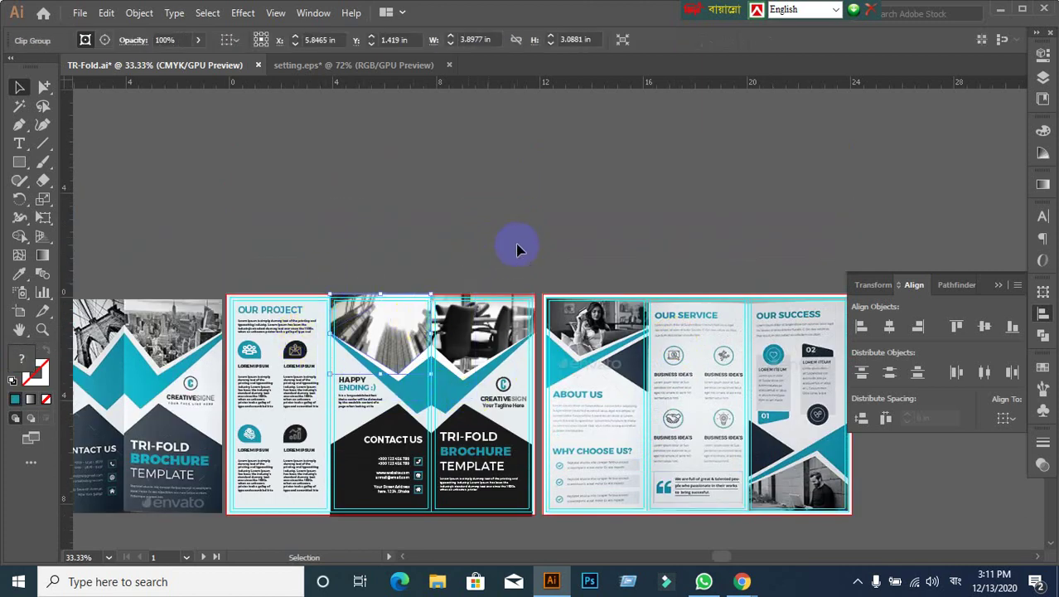
click(493, 323)
Step: Deselect everything and close the floating Align/Transform/Pathfinder panel group
scroll(663, 323, down, 2)
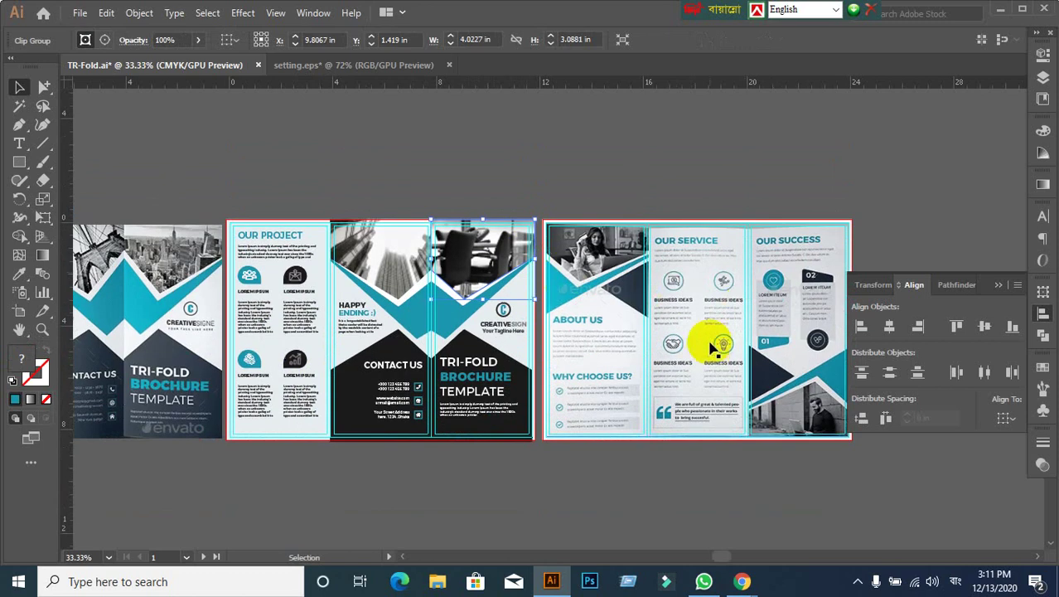
scroll(718, 366, down, 1)
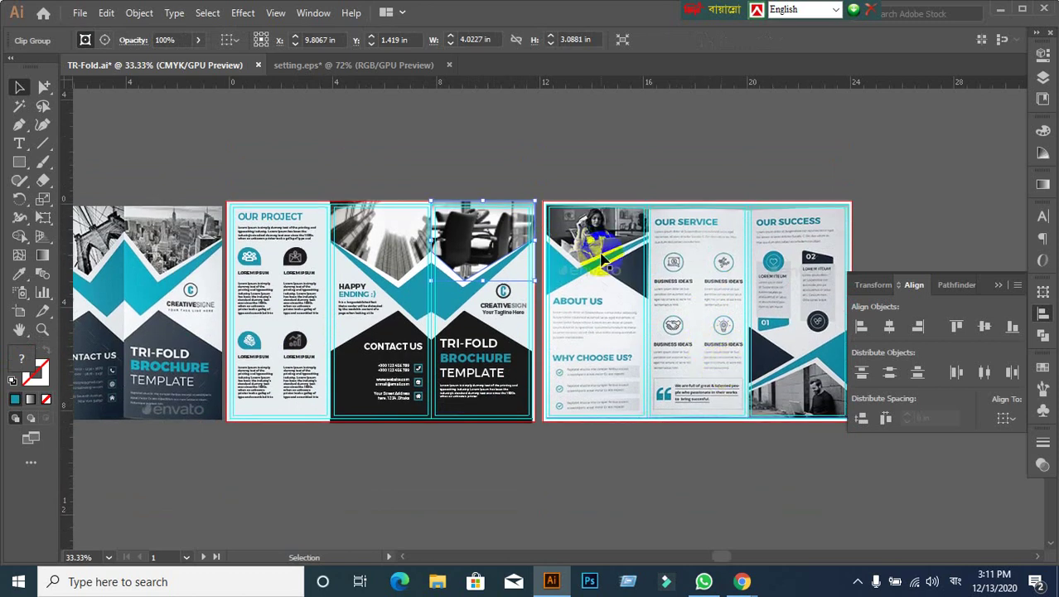
scroll(603, 253, down, 2)
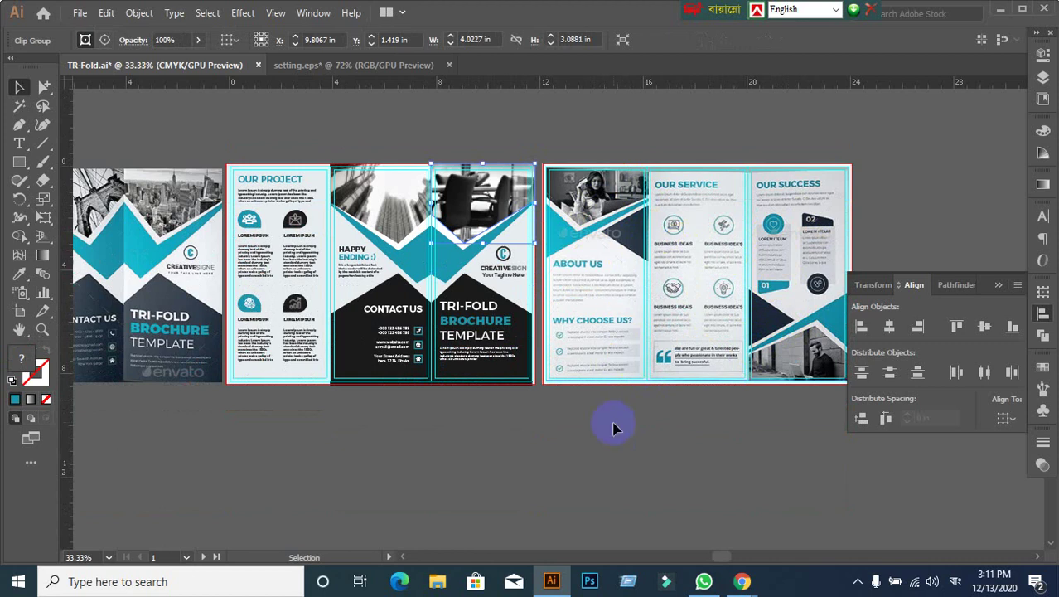
click(613, 456)
scroll(598, 424, up, 1)
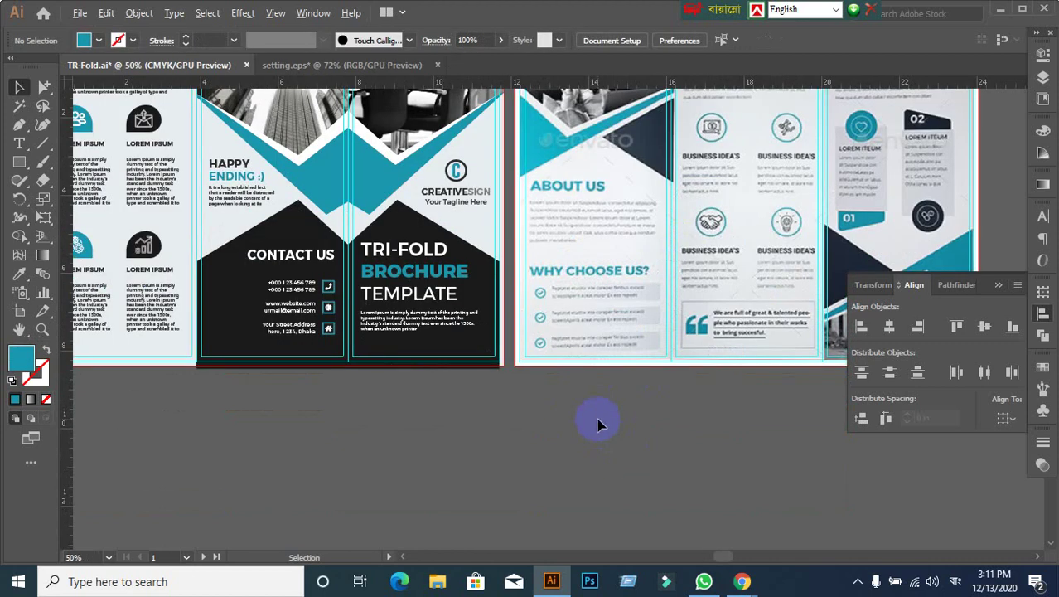
scroll(561, 382, up, 2)
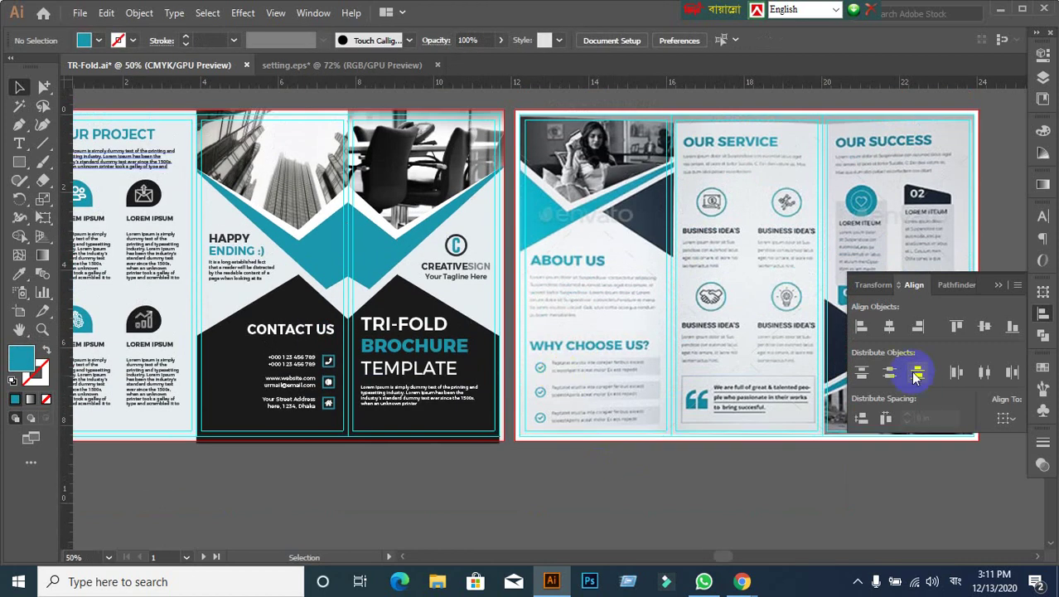
click(997, 286)
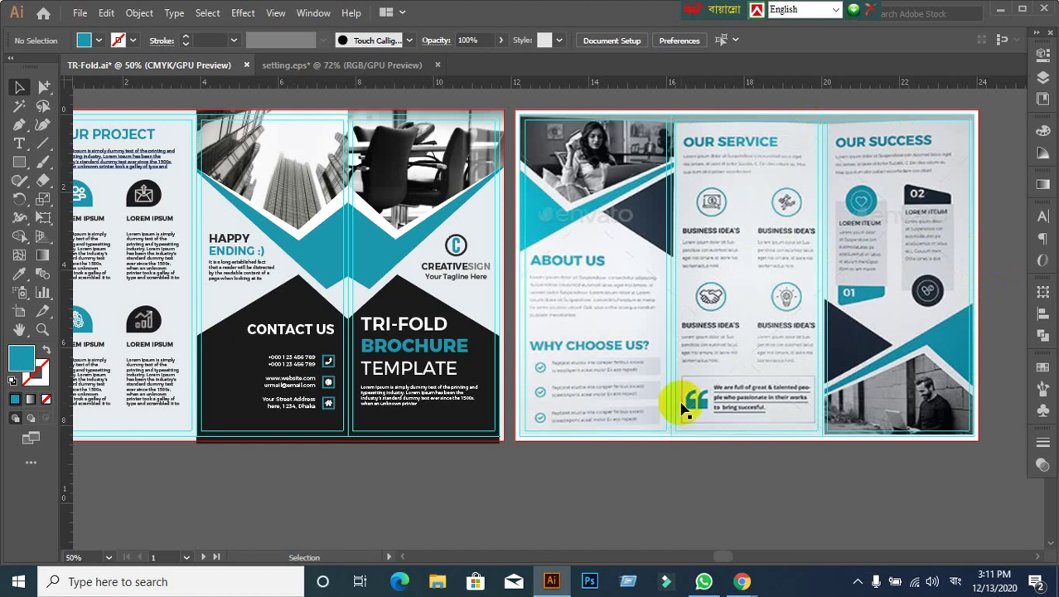
Step: Select the building photo group, then undo an accidental drag of a chevron anchor point
click(305, 267)
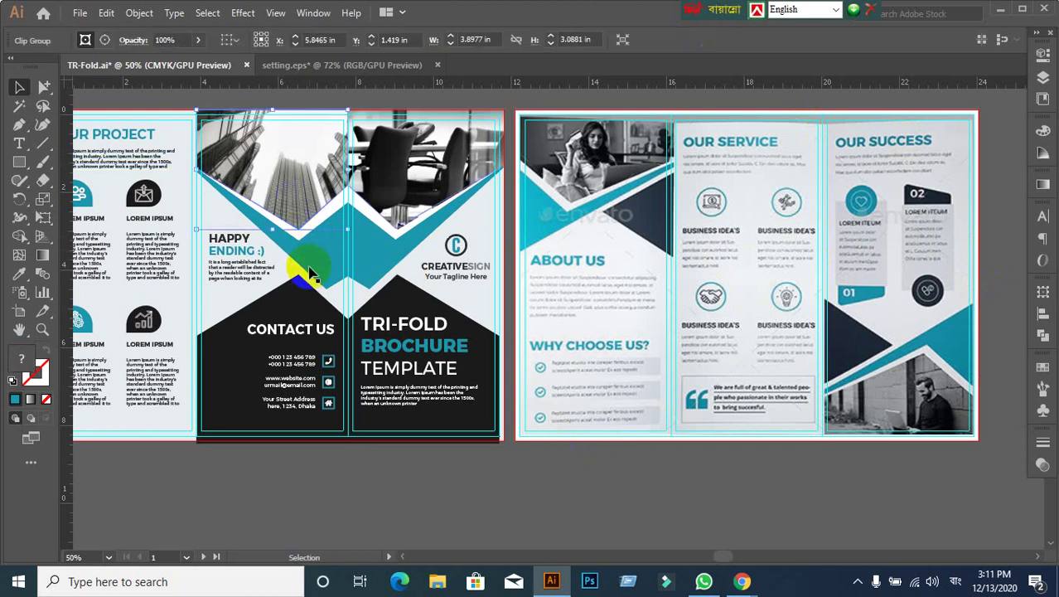
click(426, 403)
click(466, 447)
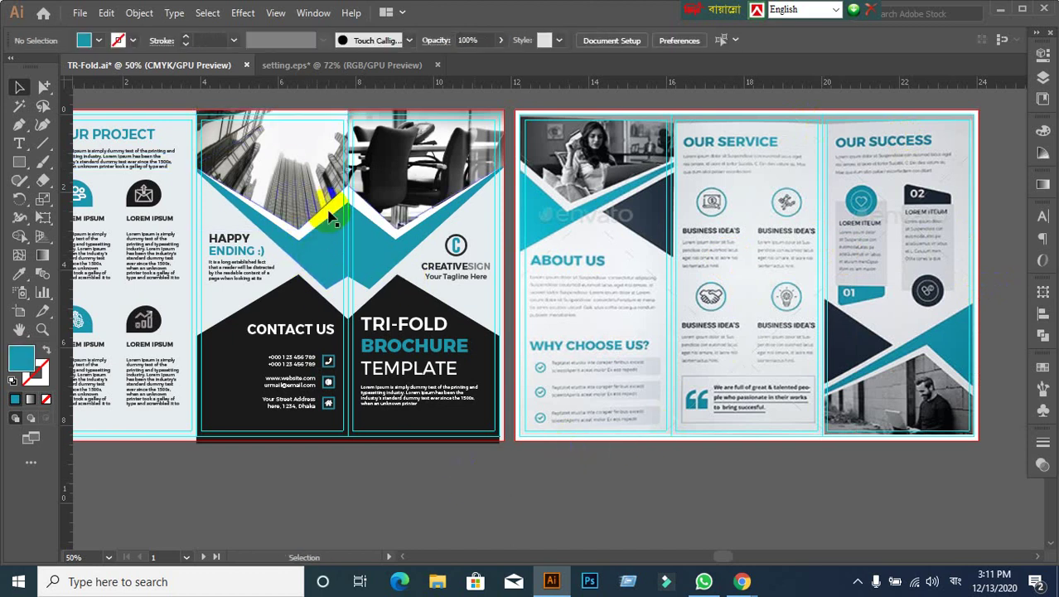
drag(329, 215, 349, 305)
key(ctrl+z)
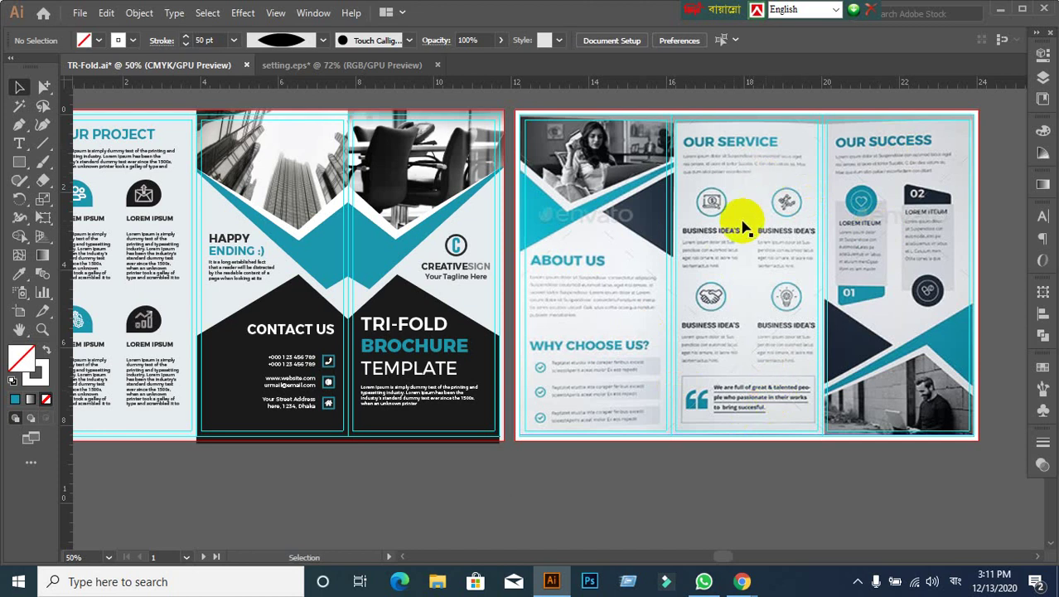
Step: Check the CONTACT US heading and shift the view down slightly
click(292, 337)
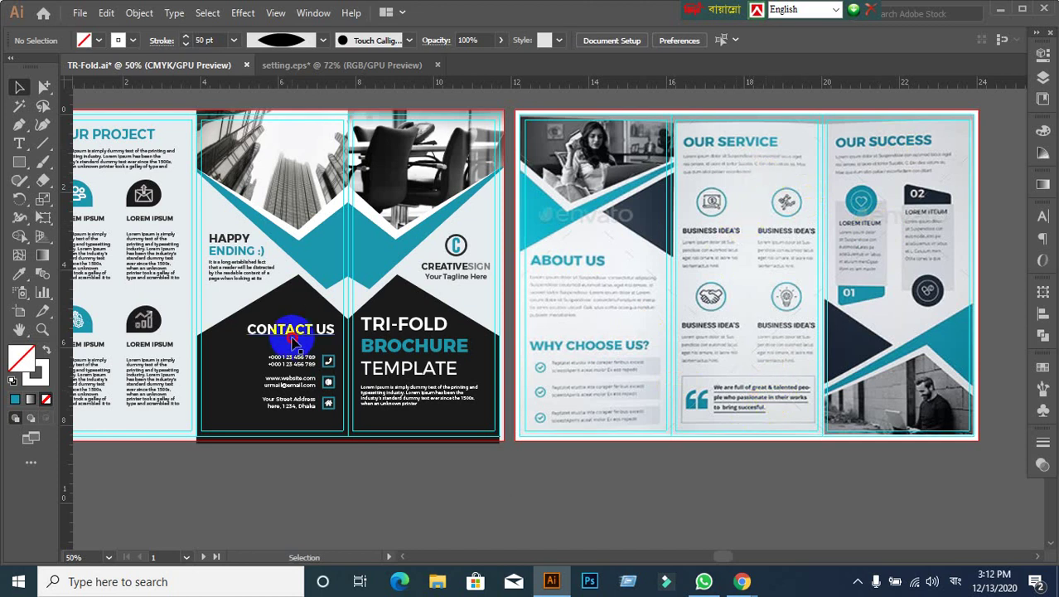
click(354, 461)
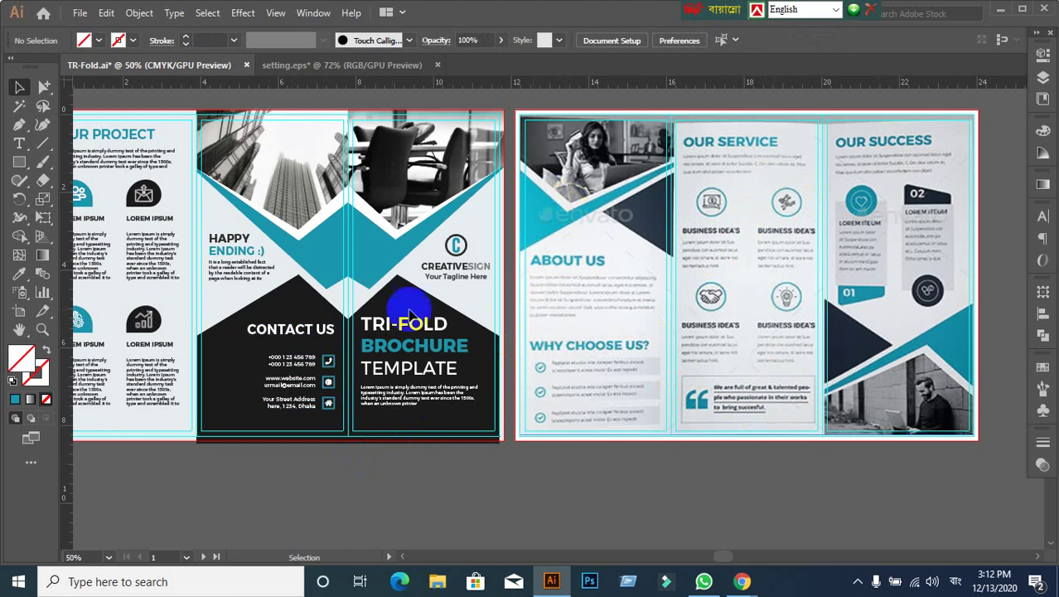
drag(502, 270, 535, 331)
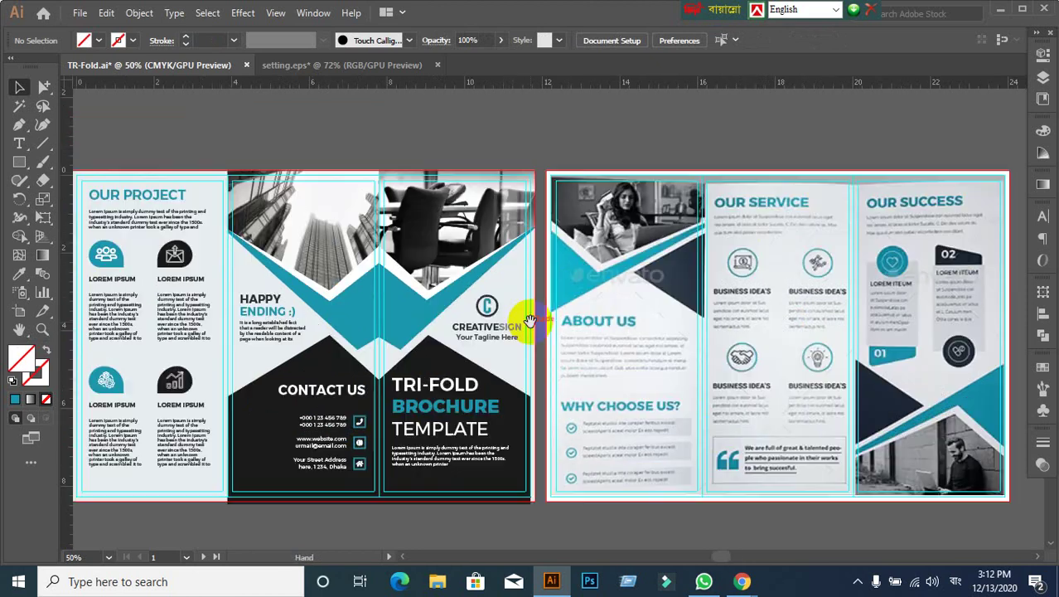
Step: Try copying the HAPPY ENDING teal chevron above the brochure, then undo it
click(414, 308)
click(332, 313)
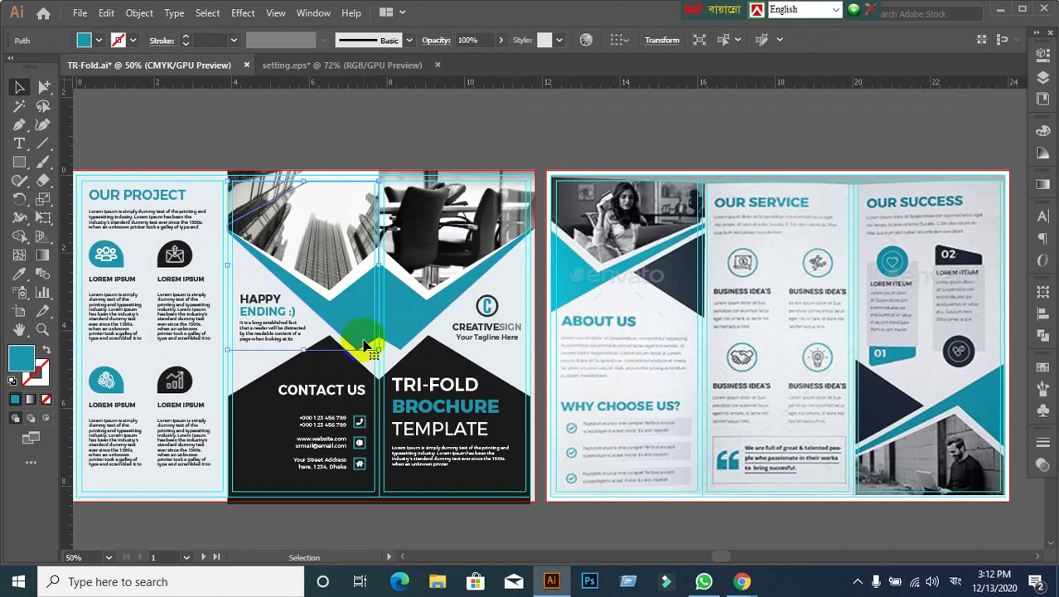
drag(439, 371, 443, 454)
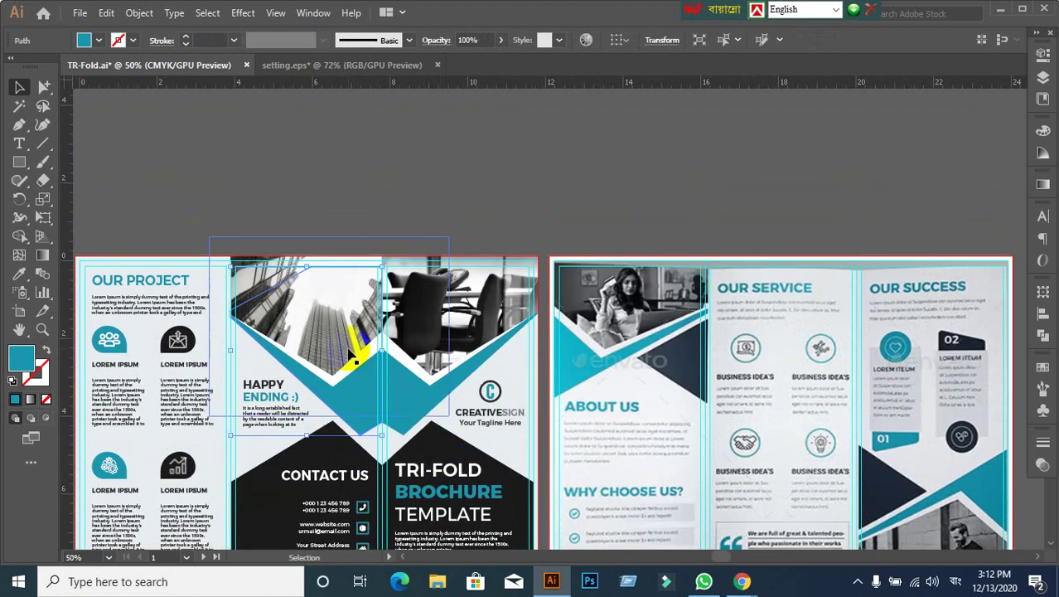
drag(378, 288, 561, 130)
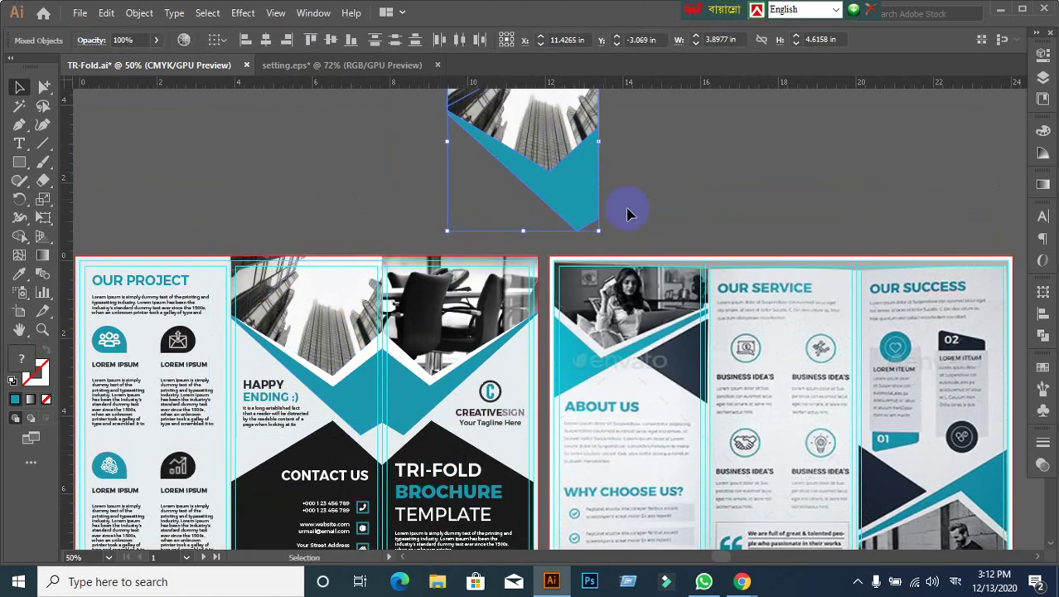
key(ctrl+z)
click(688, 220)
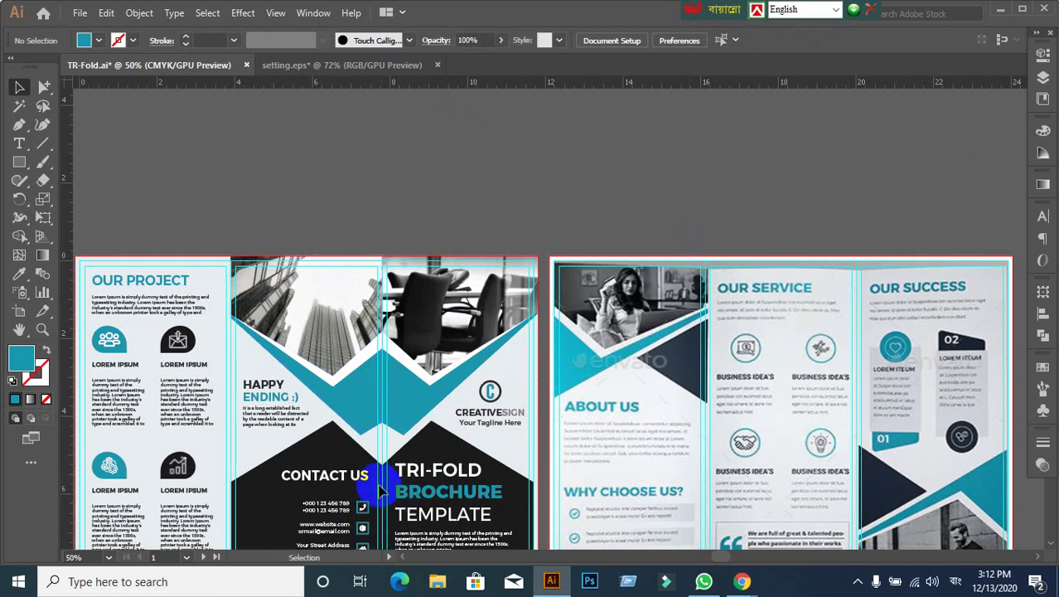
scroll(368, 451, up, 1)
scroll(368, 452, up, 1)
scroll(350, 476, down, 2)
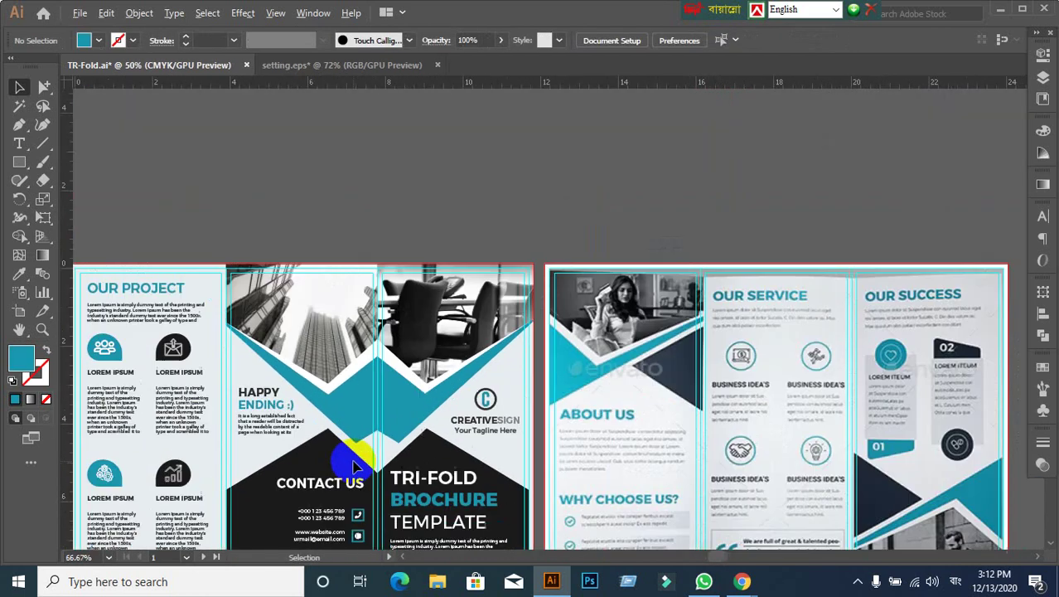
Step: Alt-drag the chevron path and building photo onto the pasteboard above, nudging it into place
click(342, 414)
shift+click(331, 393)
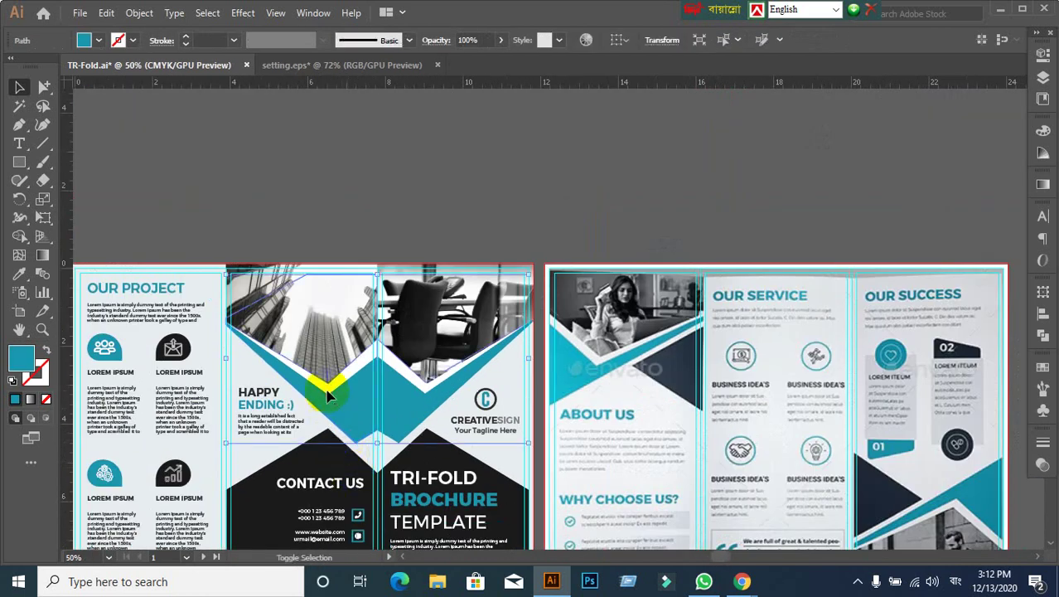
shift+click(336, 330)
drag(336, 330, 608, 123)
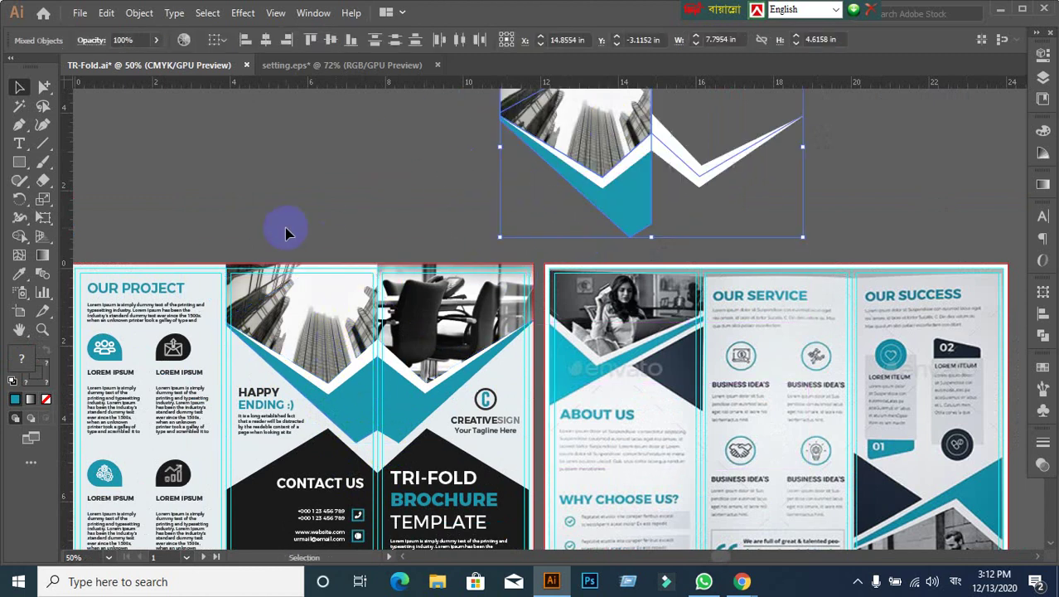
drag(350, 217, 309, 288)
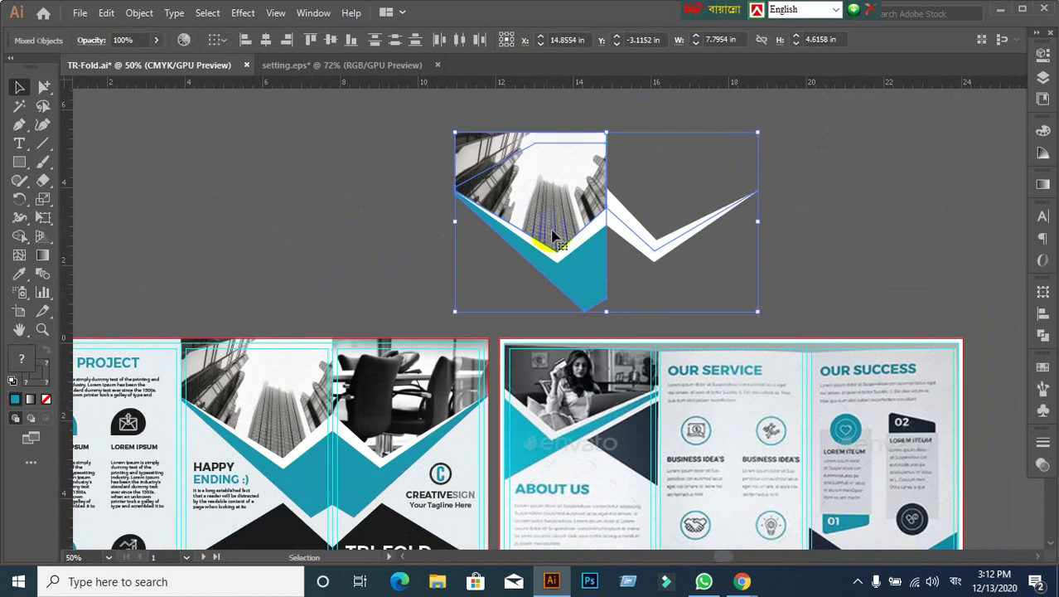
drag(553, 238, 553, 206)
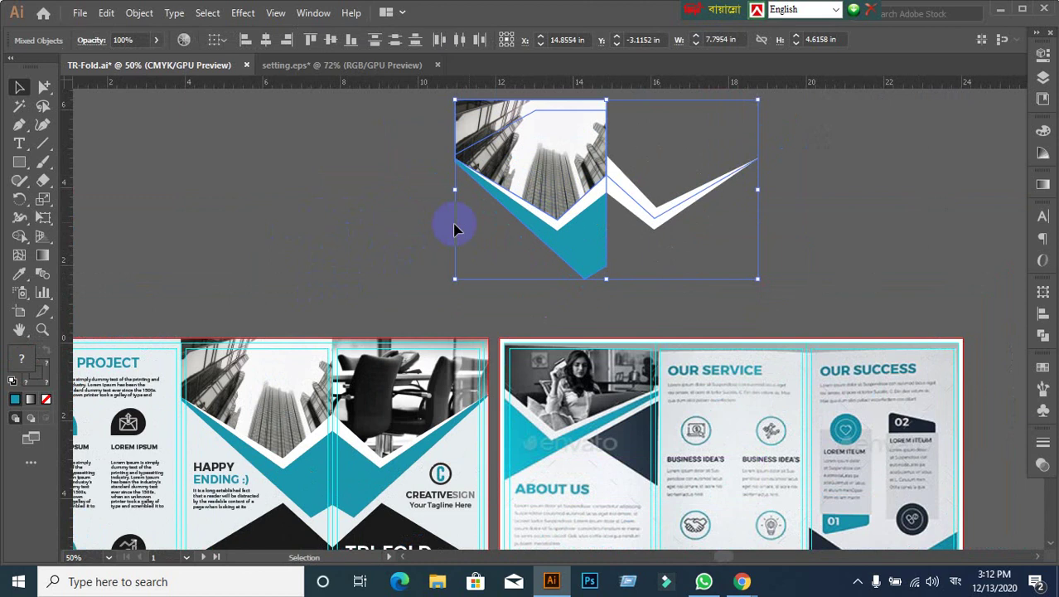
click(362, 246)
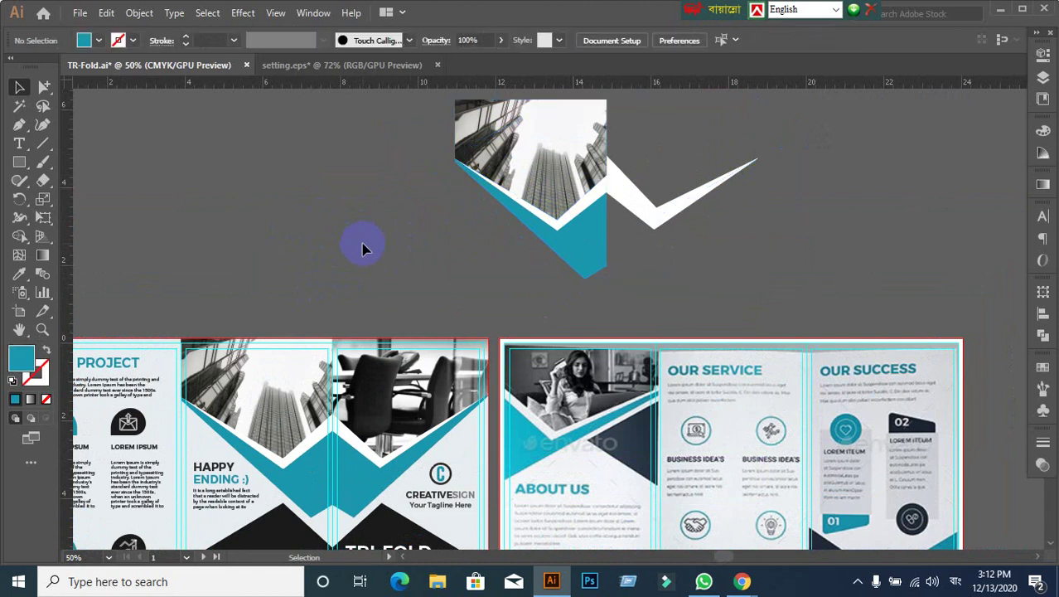
scroll(362, 247, up, 2)
scroll(362, 247, down, 1)
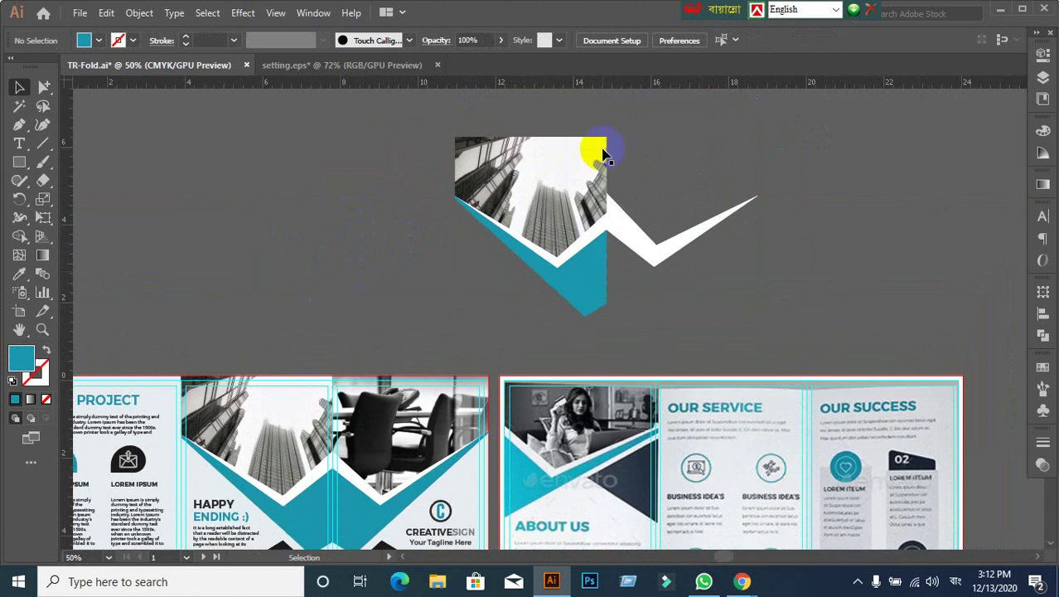
Step: Release the copy's clipping mask and delete the building photo
right_click(563, 172)
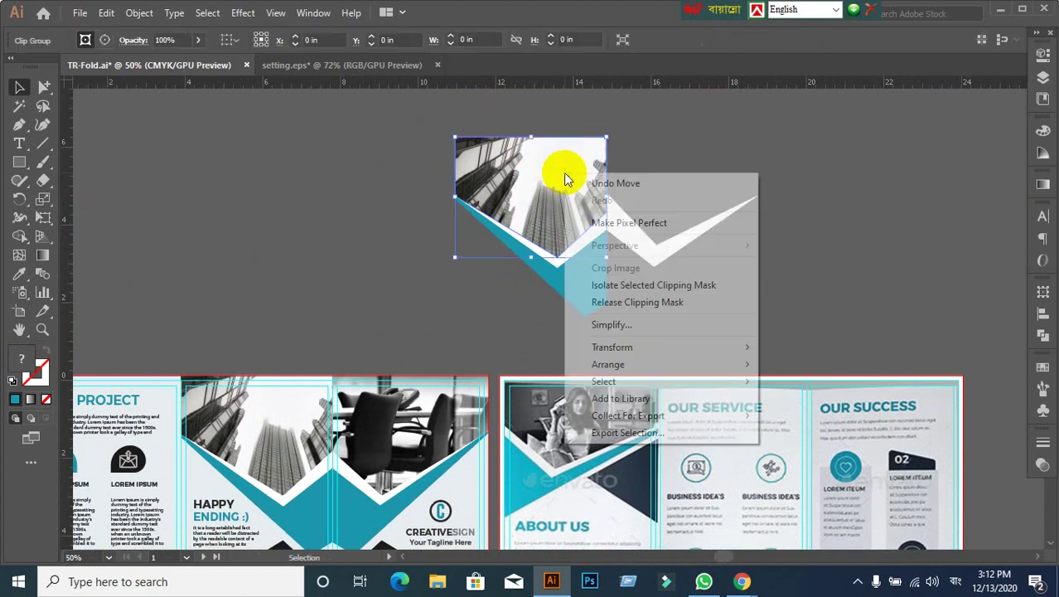
click(627, 302)
click(460, 289)
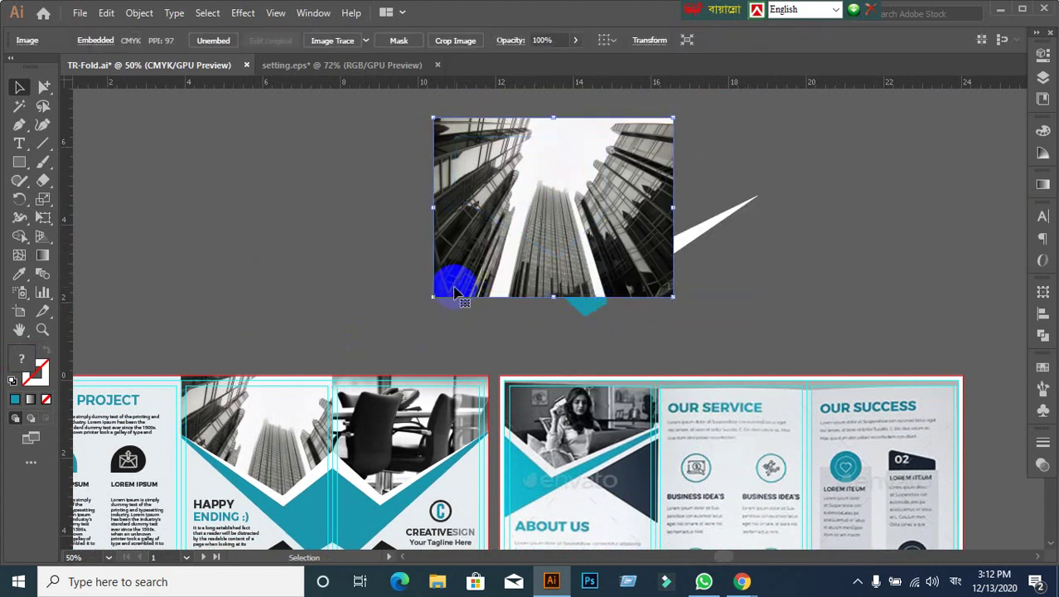
key(Delete)
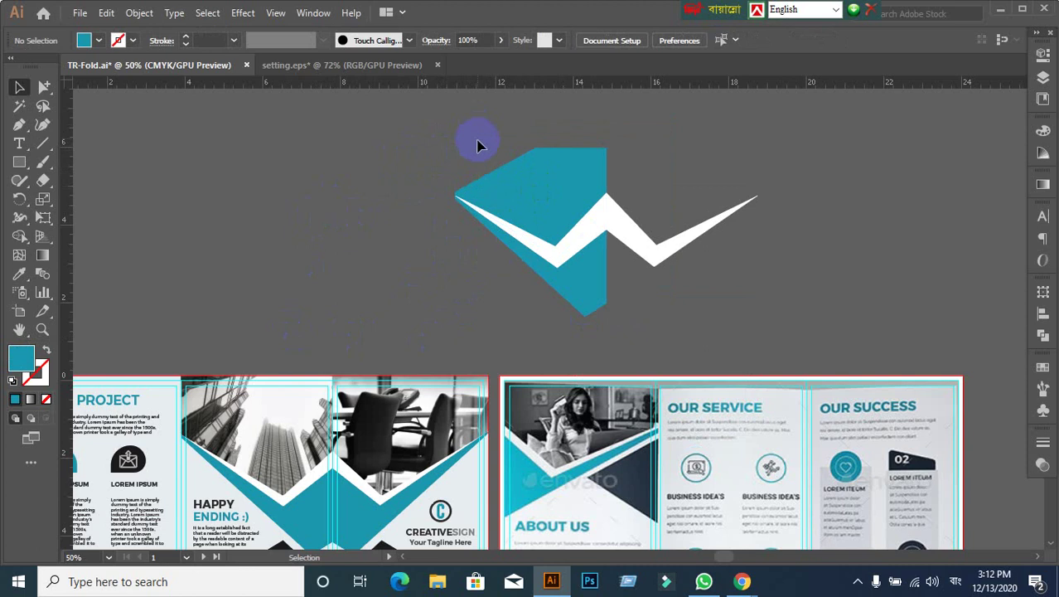
Step: Fill the top chevron path with red from Swatches and return to full-colour preview
key(ctrl+y)
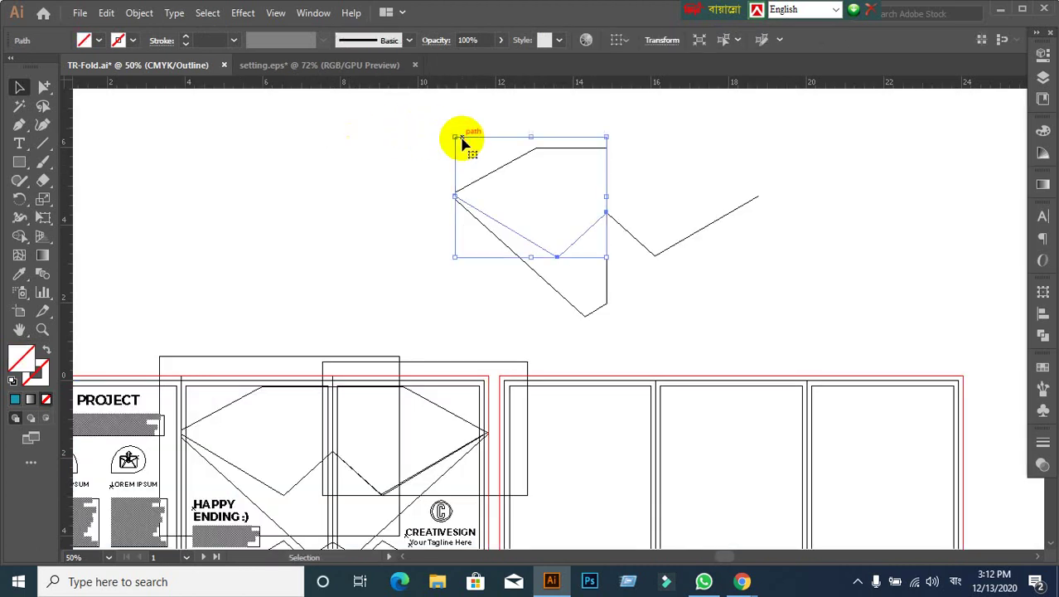
drag(462, 141, 419, 126)
key(ctrl+z)
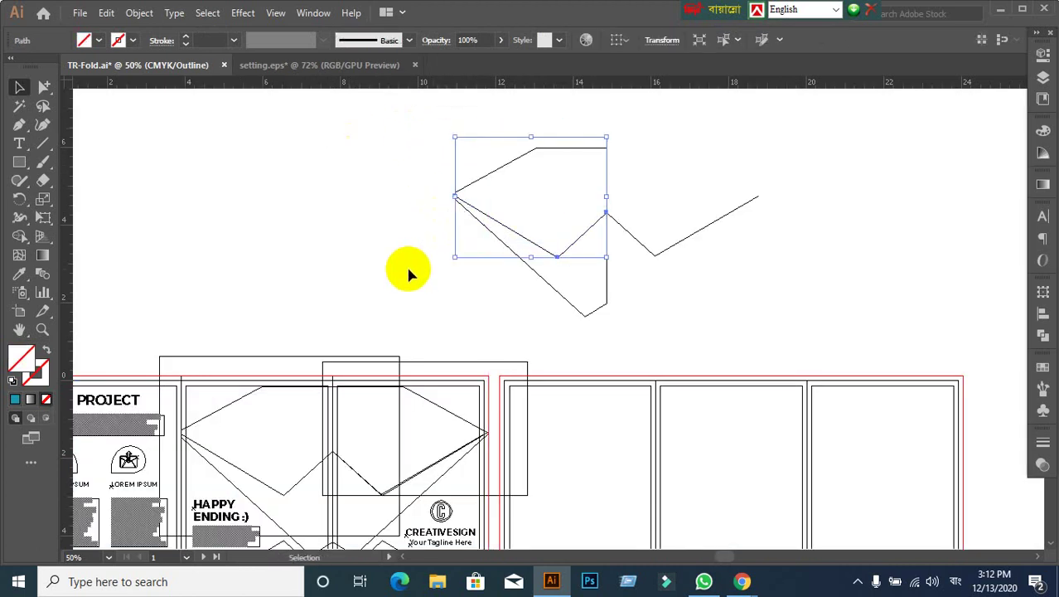
click(1043, 366)
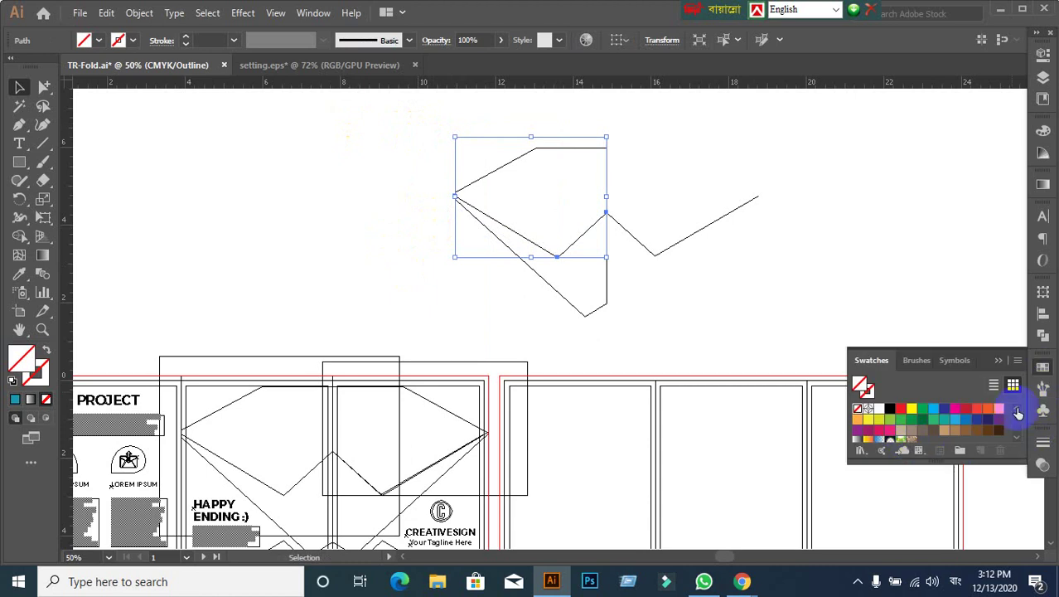
click(901, 408)
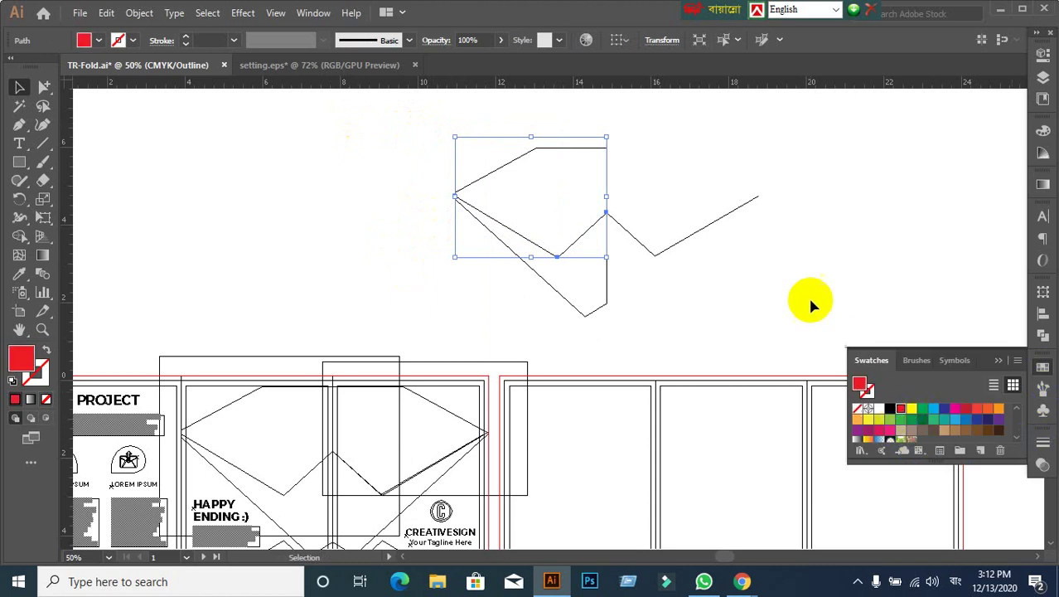
key(ctrl+y)
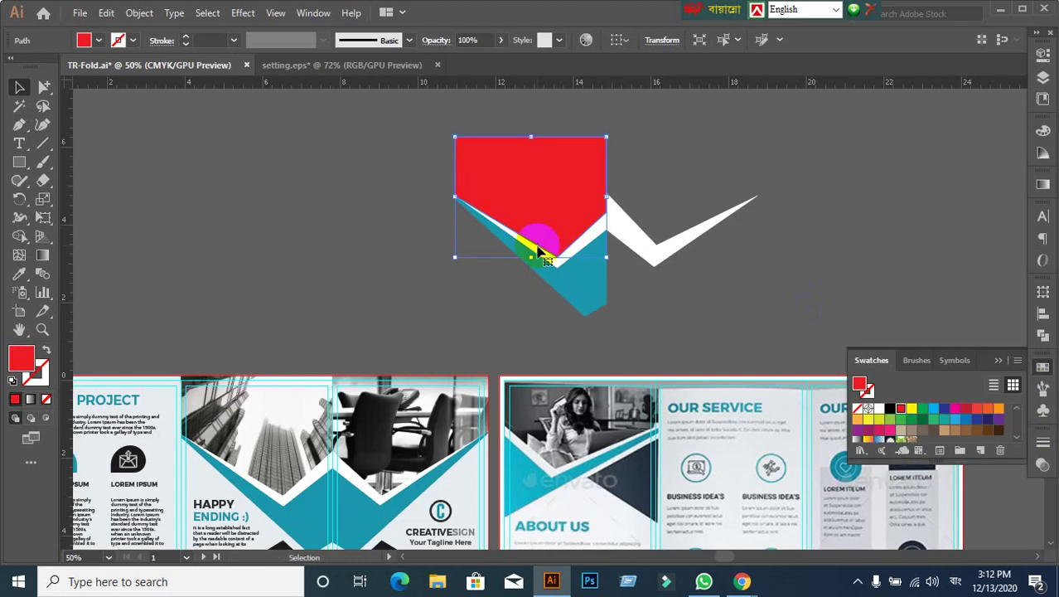
click(437, 247)
click(726, 363)
Step: Draw a vertical cutting line along the red shape's right edge and select the white zigzag
scroll(638, 313, up, 1)
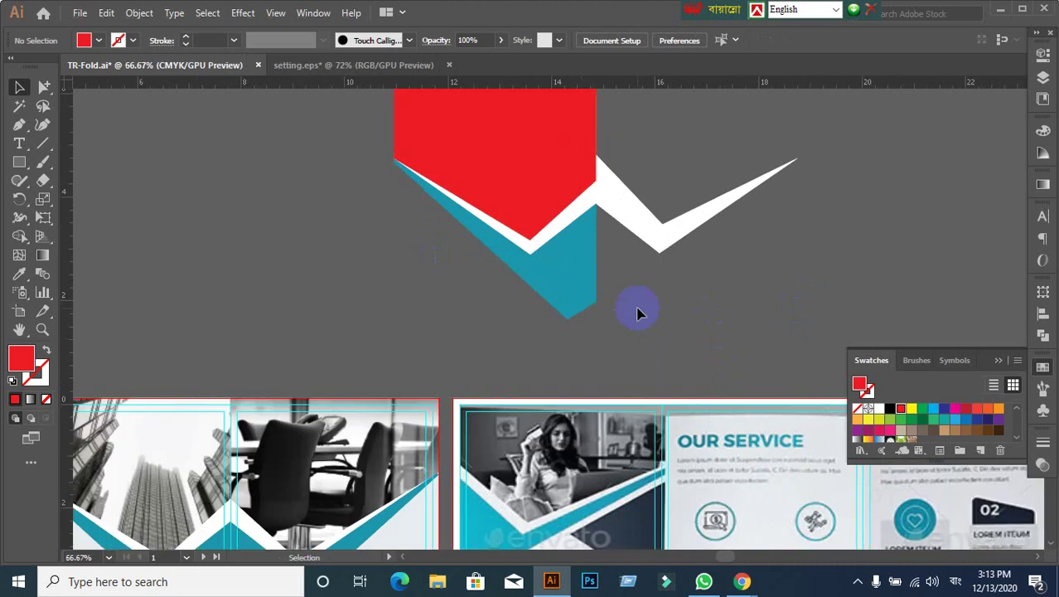
drag(637, 308, 639, 366)
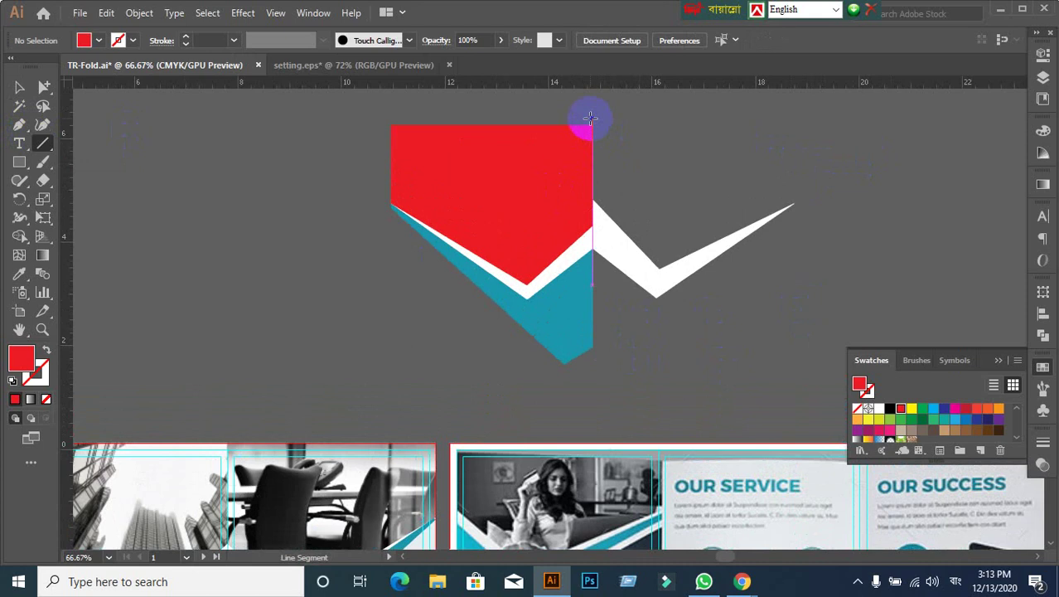
drag(589, 118, 580, 412)
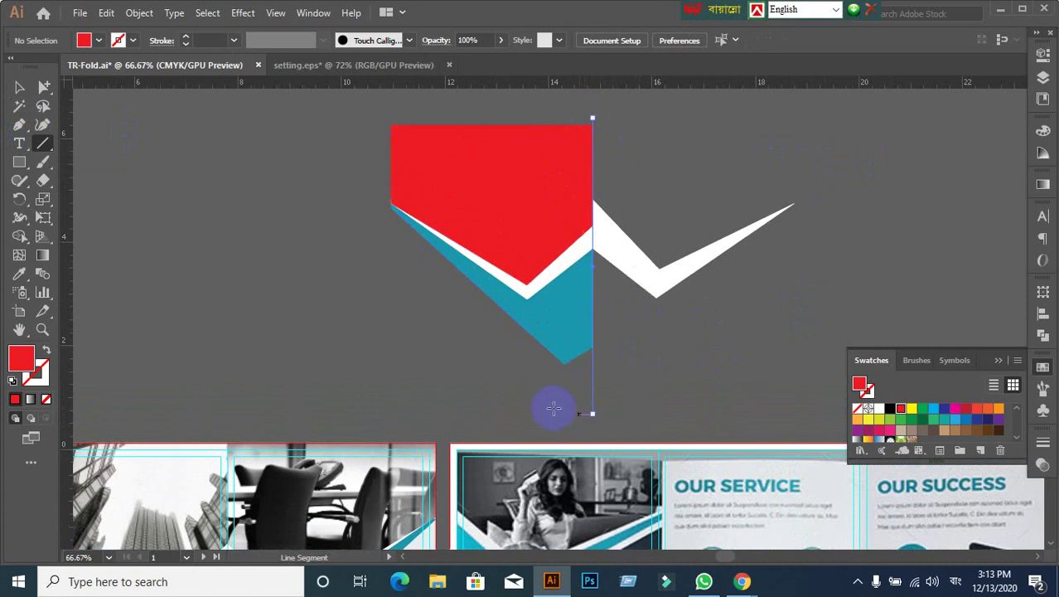
key(v)
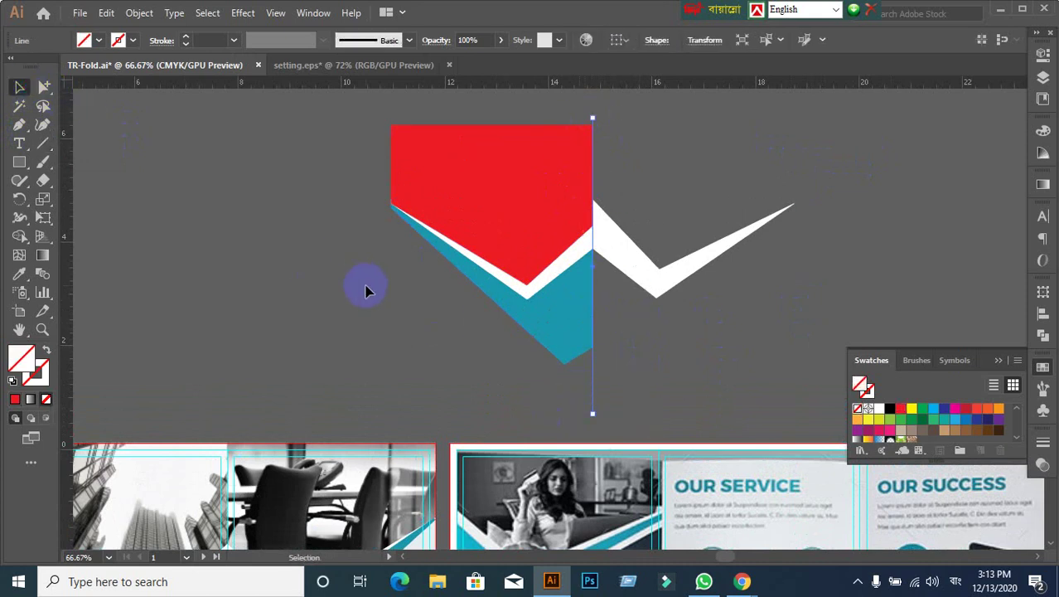
shift+click(655, 278)
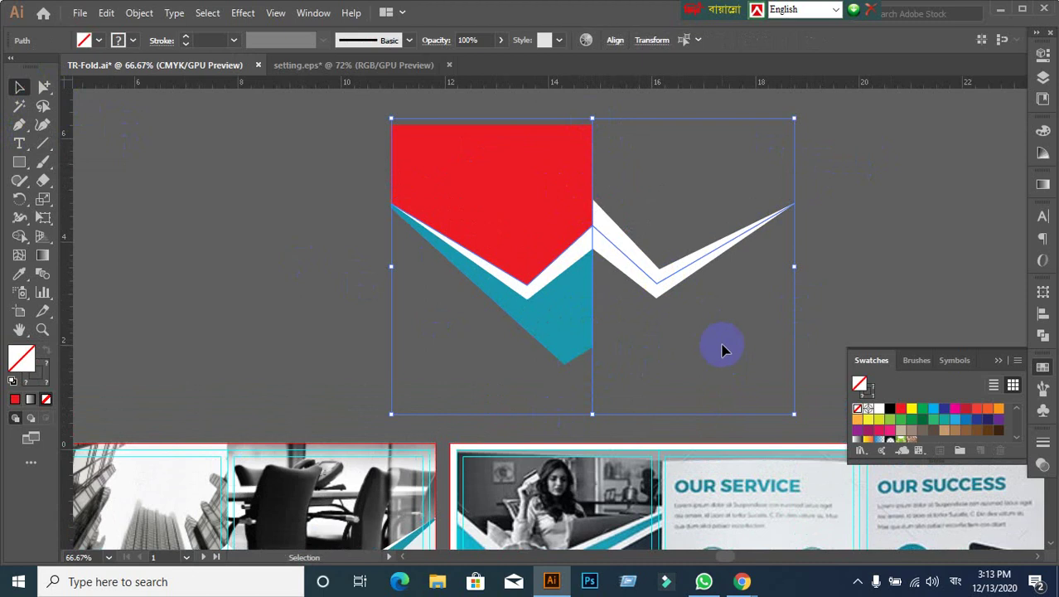
click(662, 277)
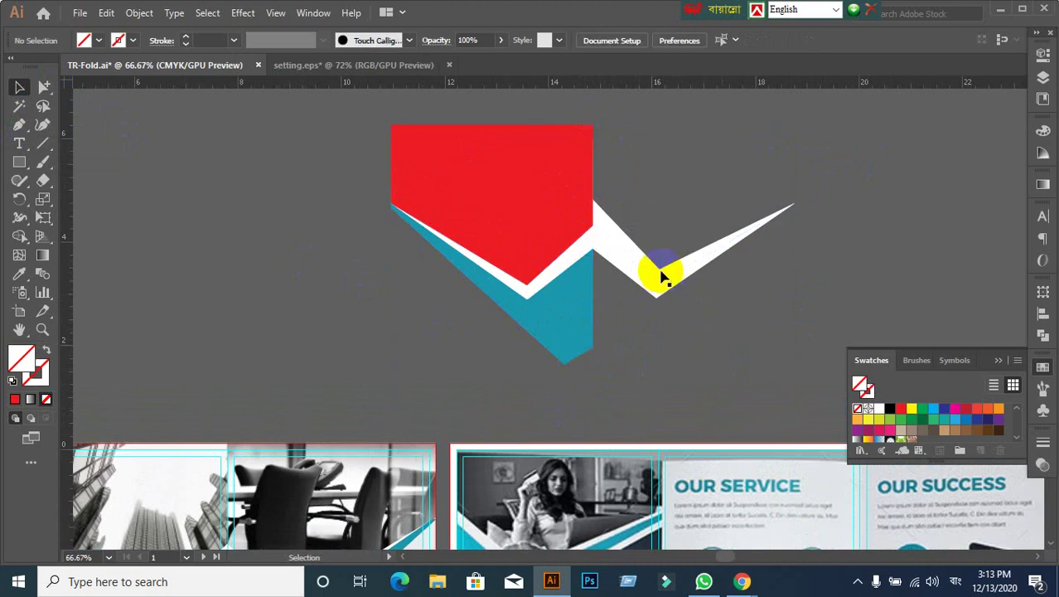
Step: Expand the white zigzag's appearance into a filled shape
click(139, 15)
click(202, 206)
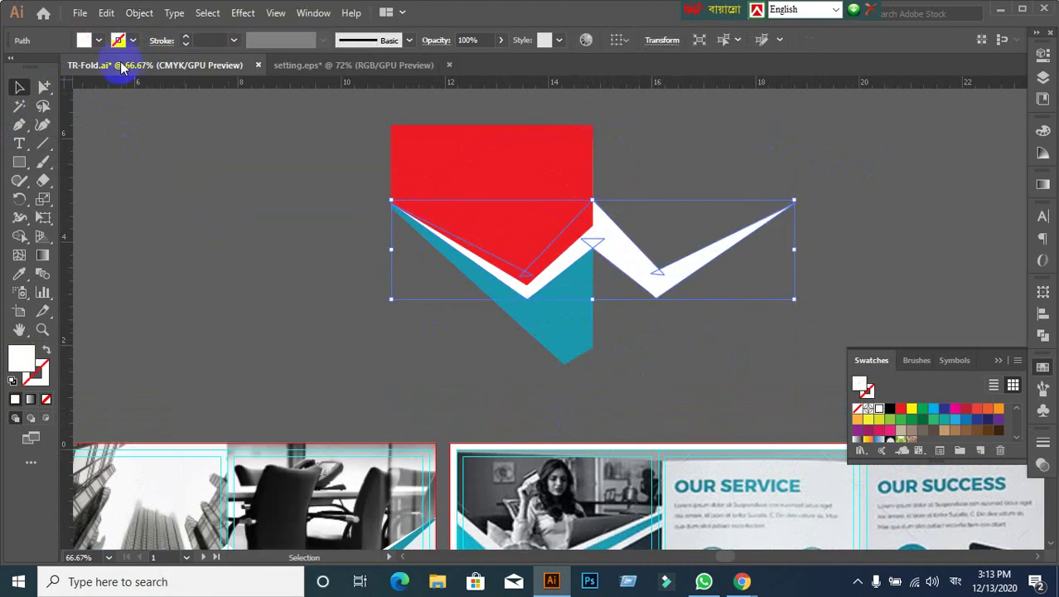
click(140, 13)
click(204, 192)
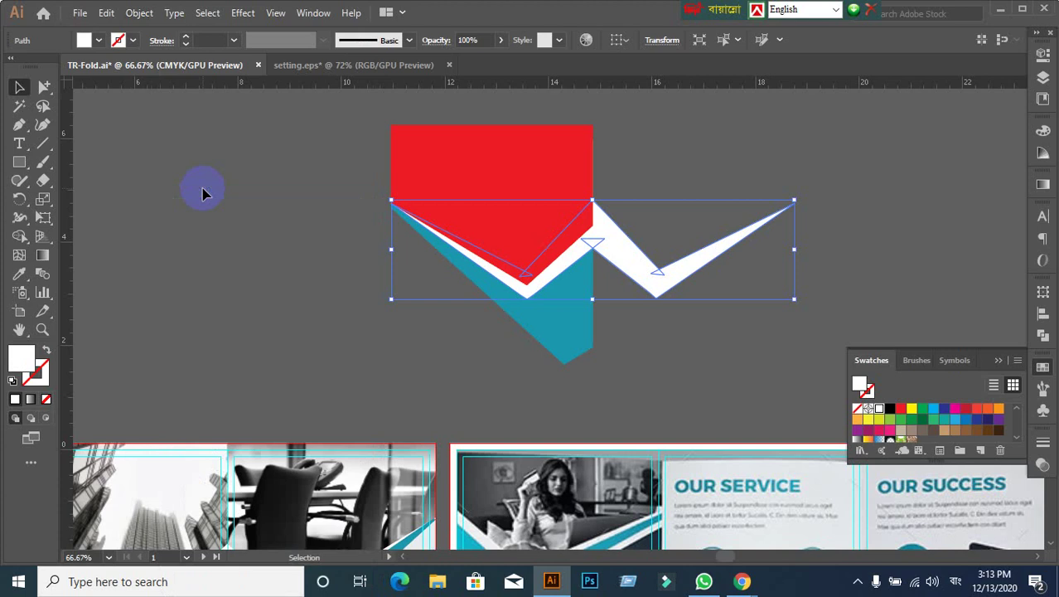
click(368, 313)
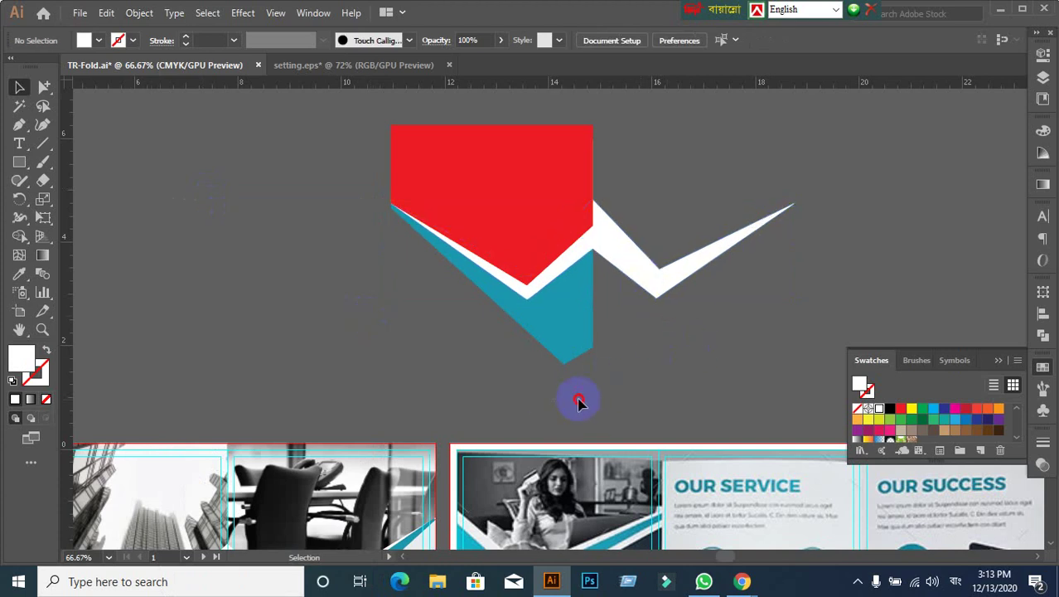
Step: Divide the zigzag along the line with Pathfinder and ungroup the pieces
click(651, 271)
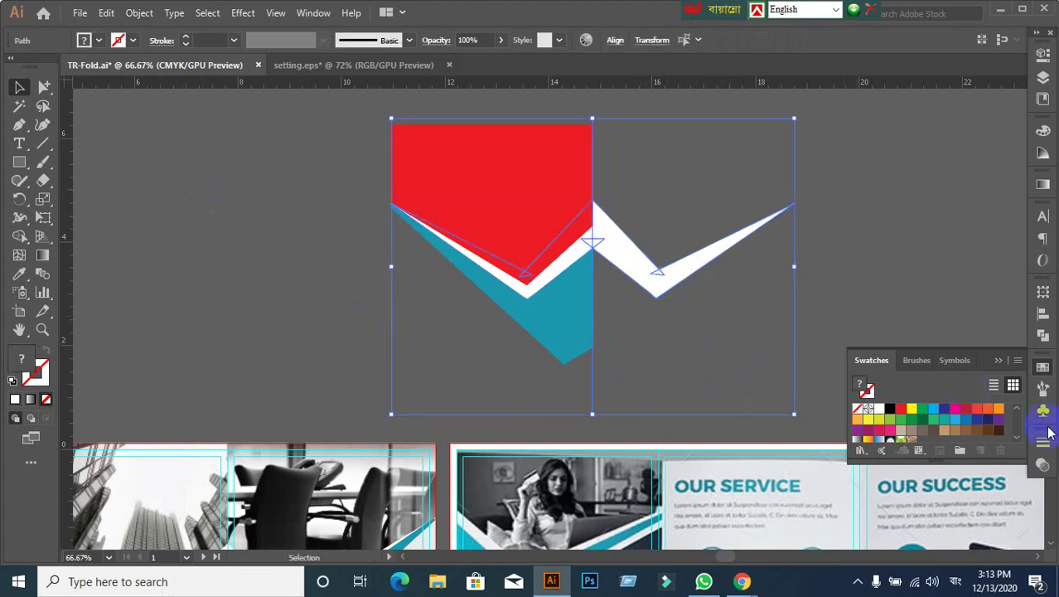
click(1043, 340)
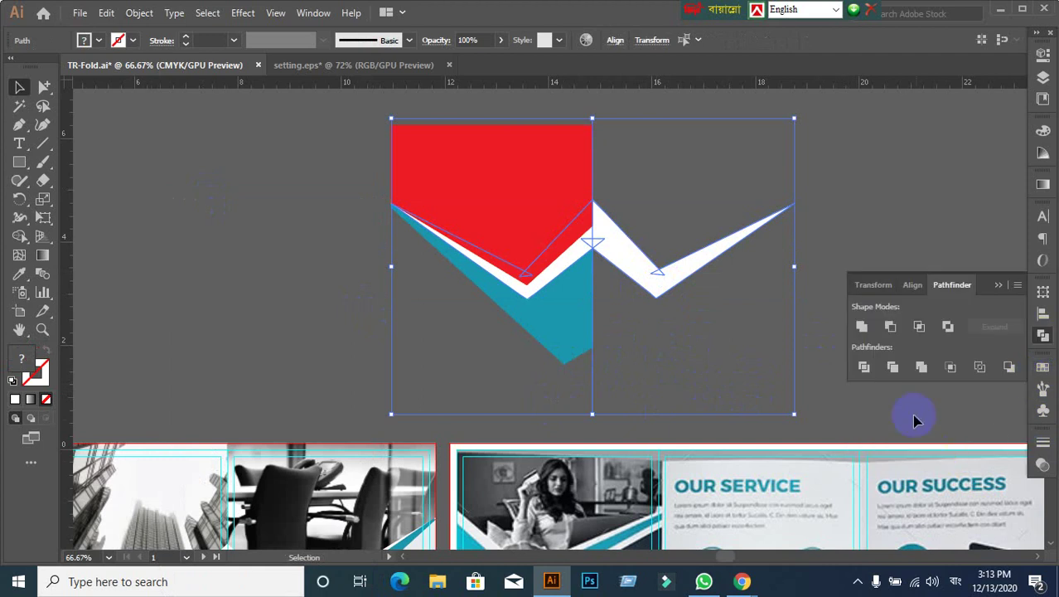
click(864, 366)
right_click(652, 267)
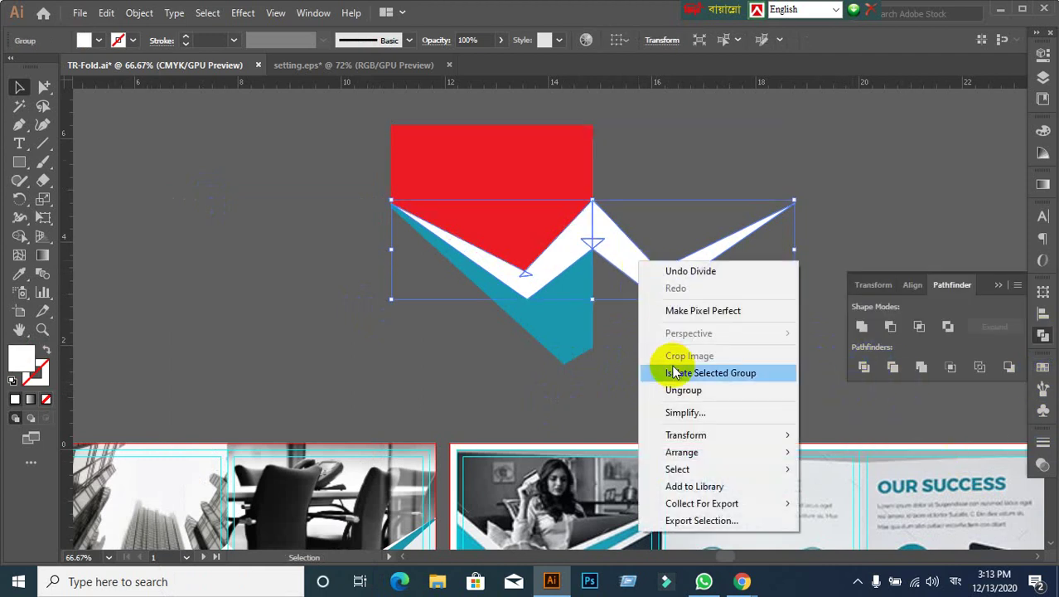
click(676, 387)
Step: Delete the right-hand zigzag half and the leftover white fragments
click(621, 256)
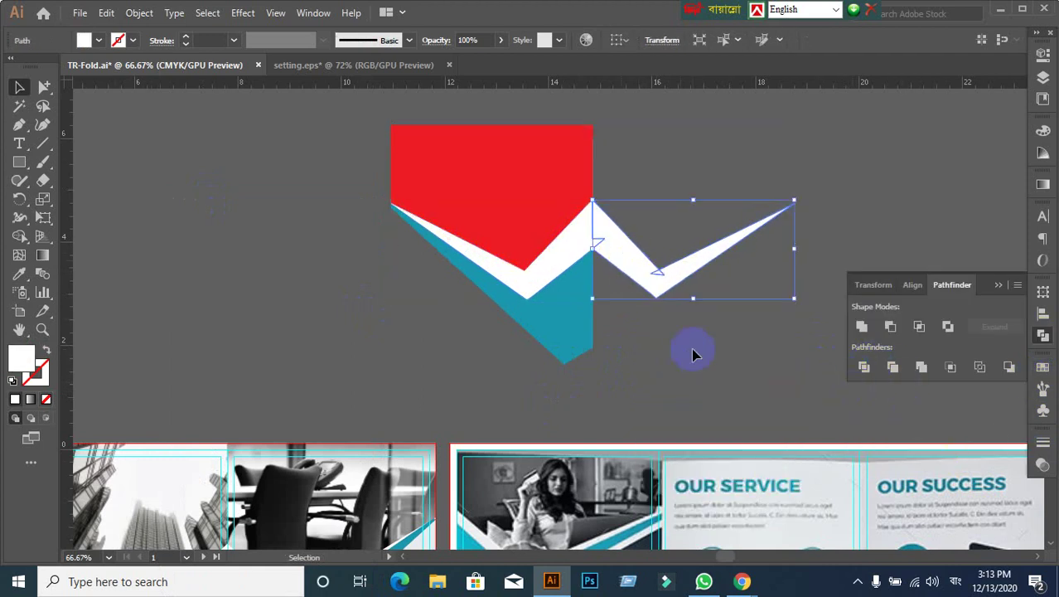
key(Delete)
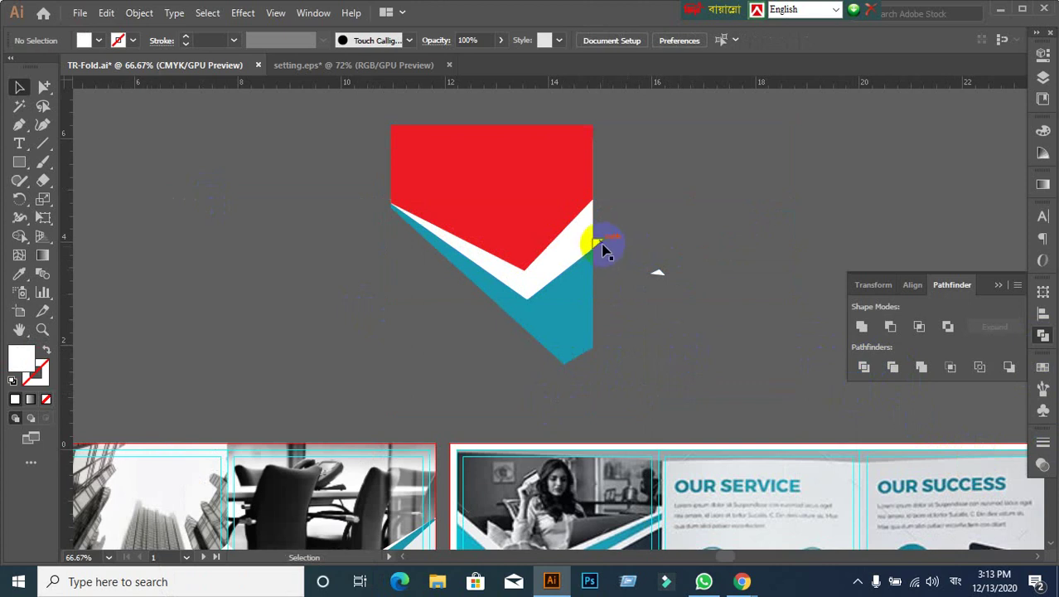
key(Delete)
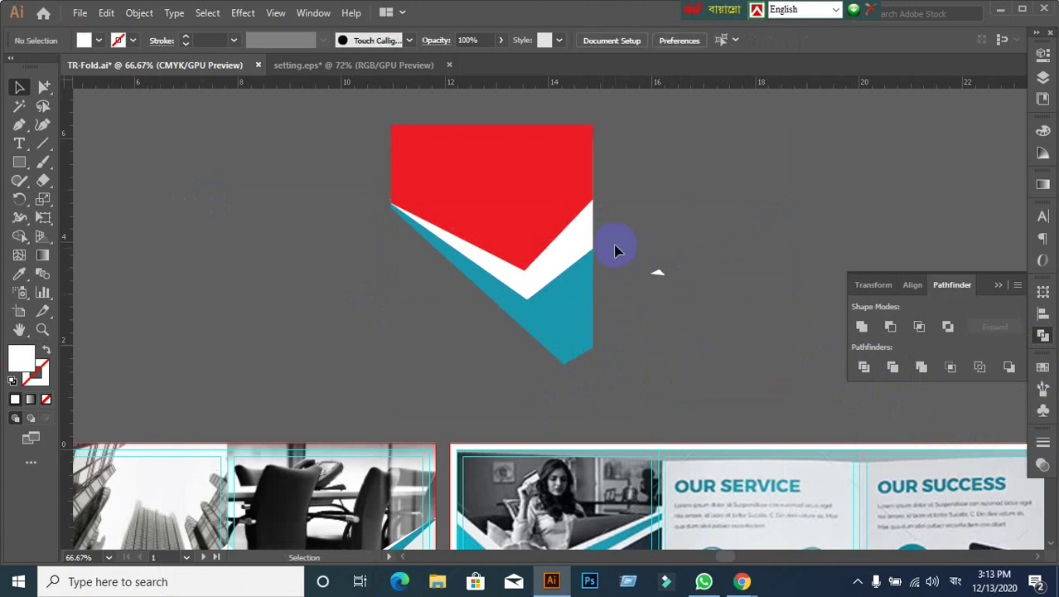
drag(673, 299, 700, 321)
key(Delete)
scroll(699, 322, down, 3)
scroll(681, 441, up, 2)
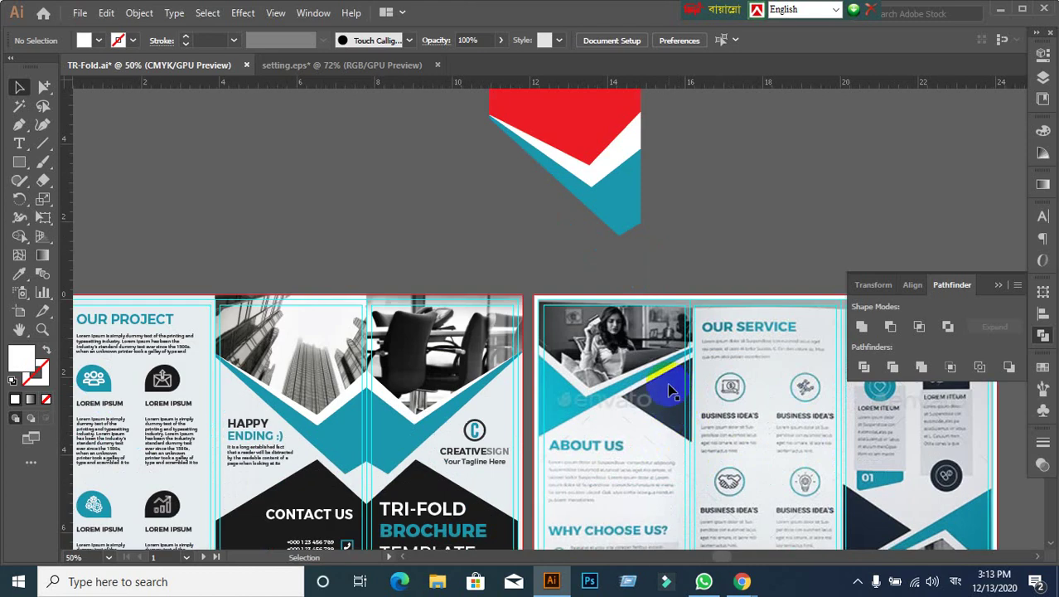
drag(615, 166, 704, 219)
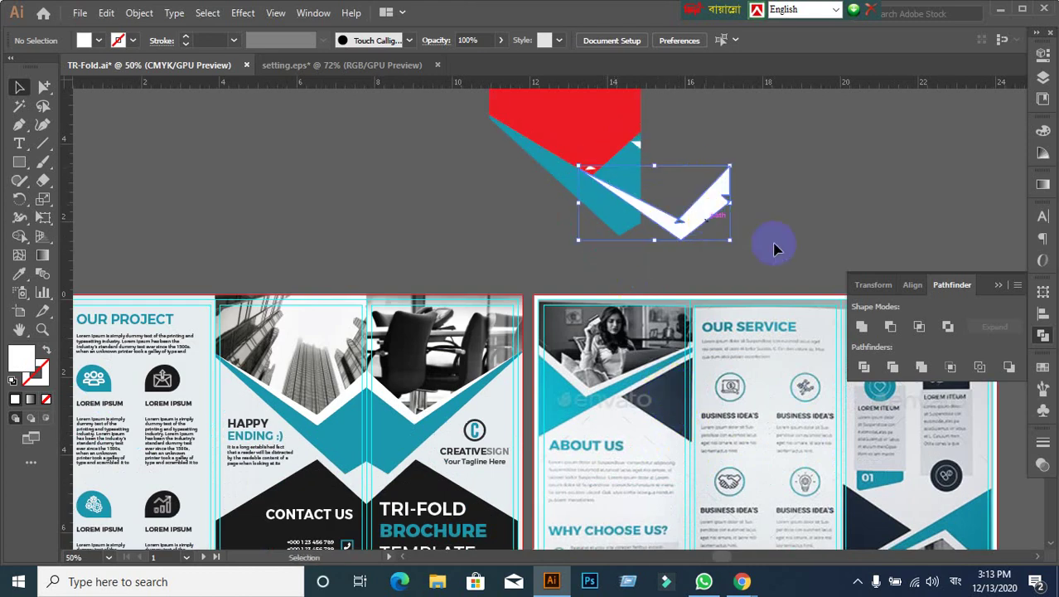
key(ctrl+z)
click(769, 270)
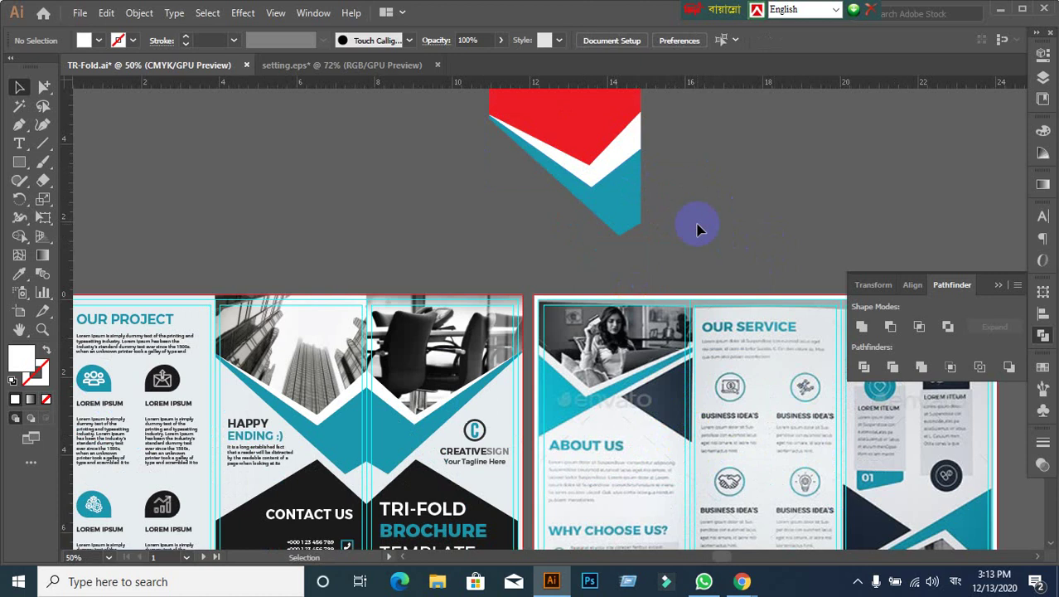
Step: Inspect the red and teal shapes, undoing an accidental stretch of the teal shape
scroll(697, 229, down, 1)
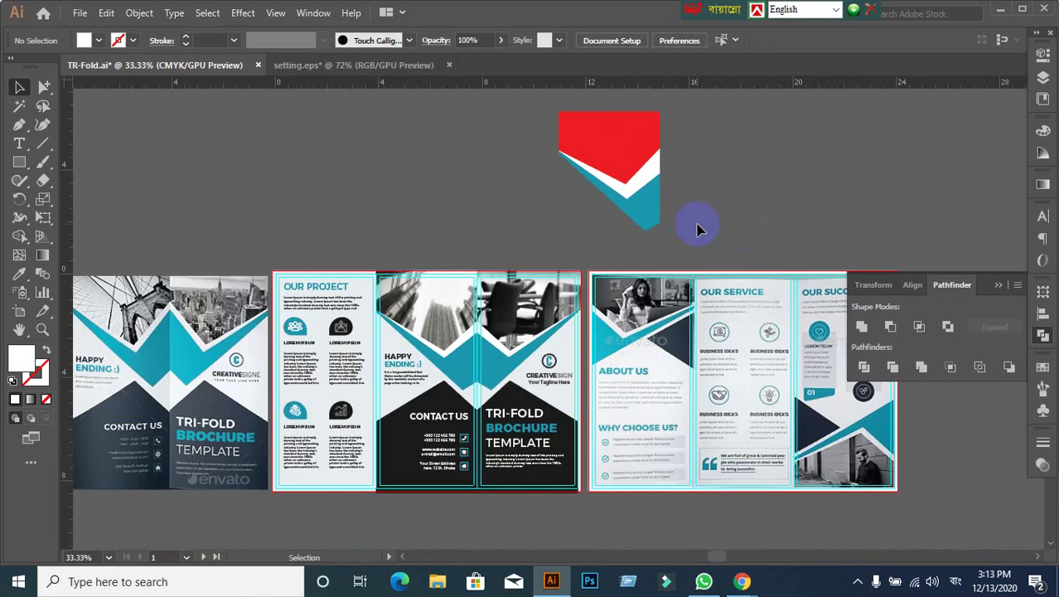
click(622, 166)
click(743, 207)
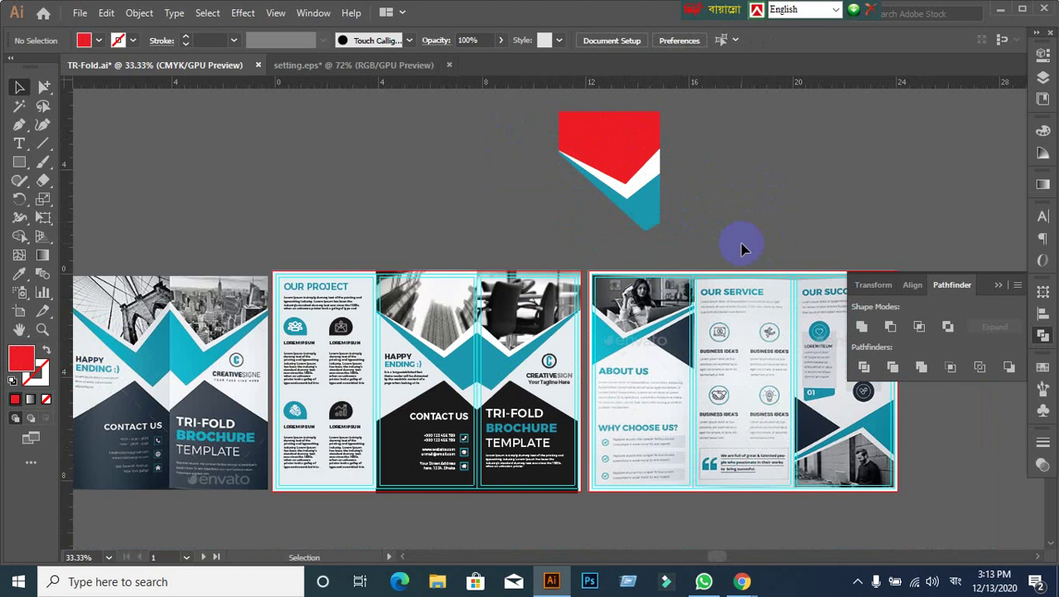
scroll(679, 269, up, 2)
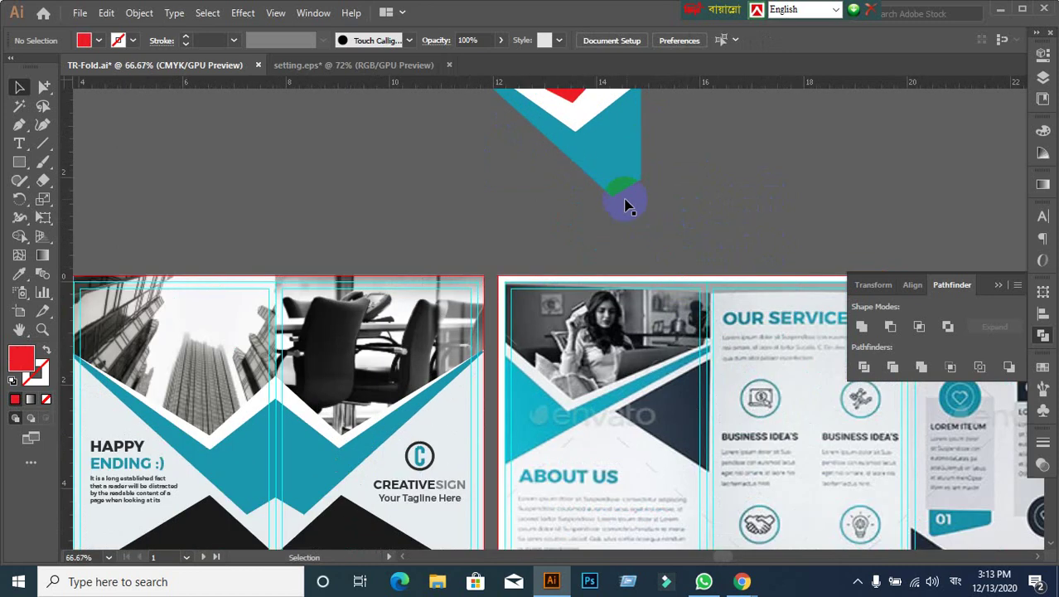
scroll(625, 239, up, 3)
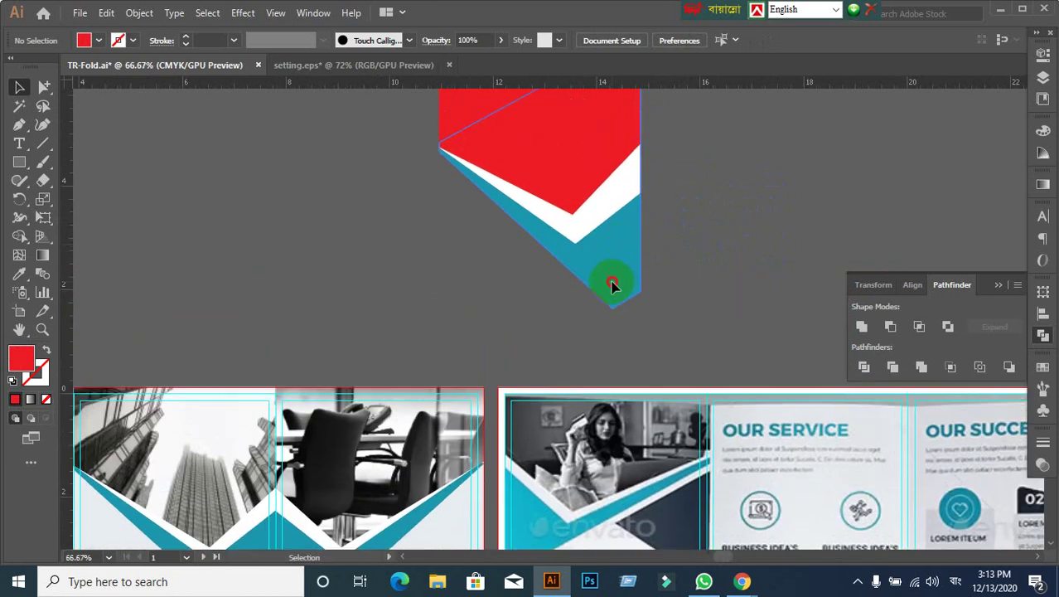
drag(610, 282, 732, 348)
key(ctrl+z)
scroll(650, 308, up, 1)
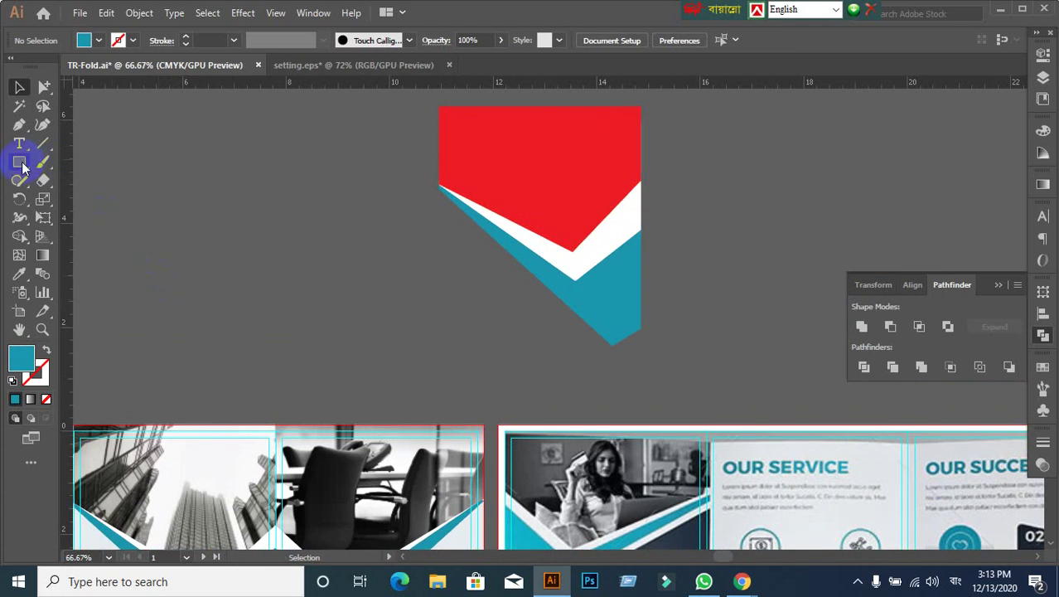
Step: Draw a tall rectangle over the chevron's right edge, discarding a first attempt
drag(19, 161, 70, 168)
click(70, 168)
scroll(787, 149, up, 1)
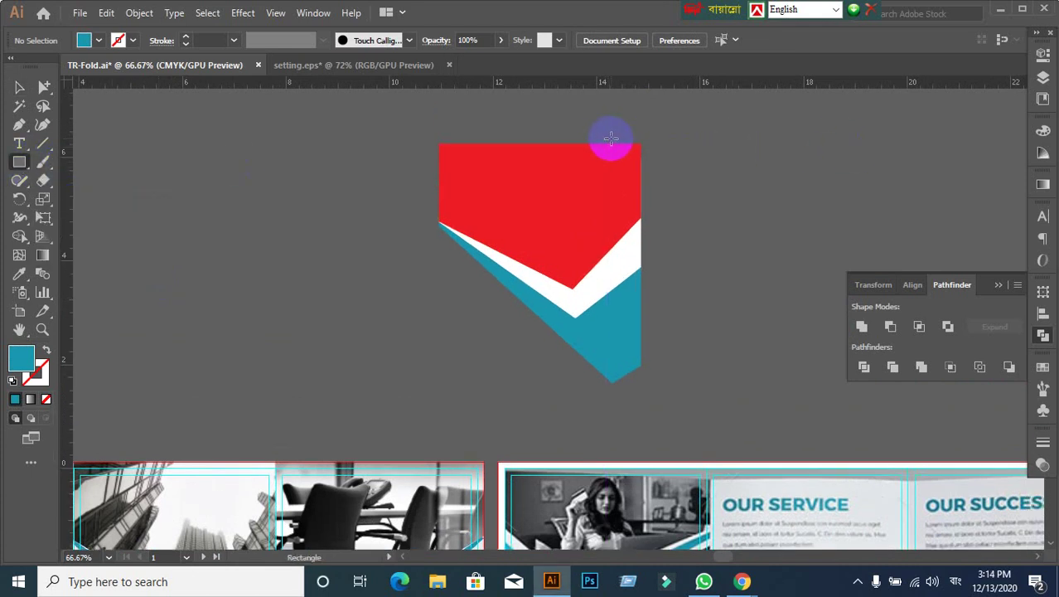
mouse_move(610, 141)
mouse_down()
mouse_move(686, 315)
mouse_move(763, 423)
mouse_move(763, 390)
mouse_move(766, 412)
mouse_move(763, 403)
mouse_up()
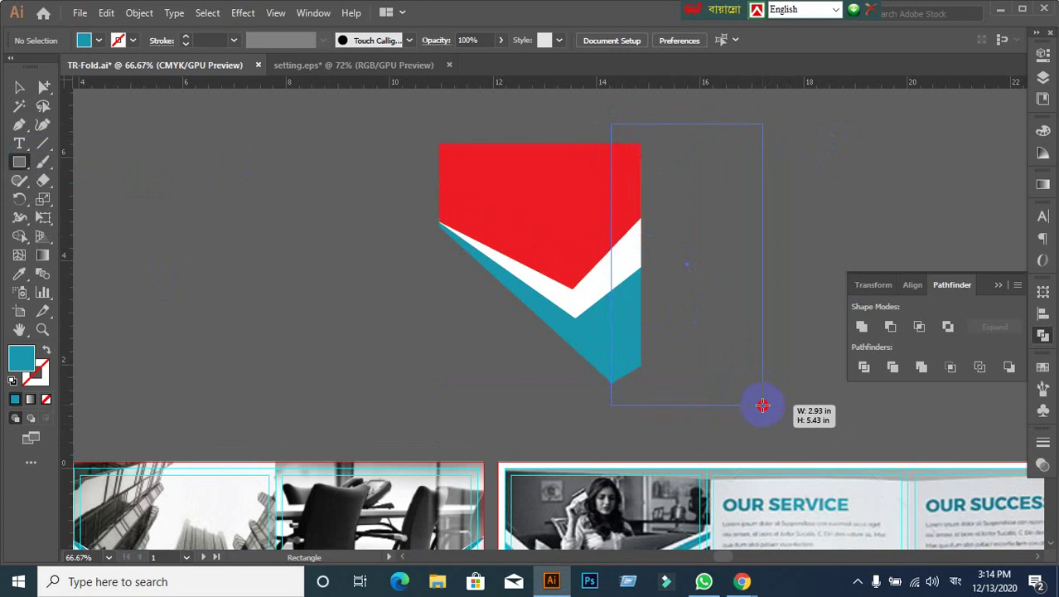
drag(763, 405, 762, 405)
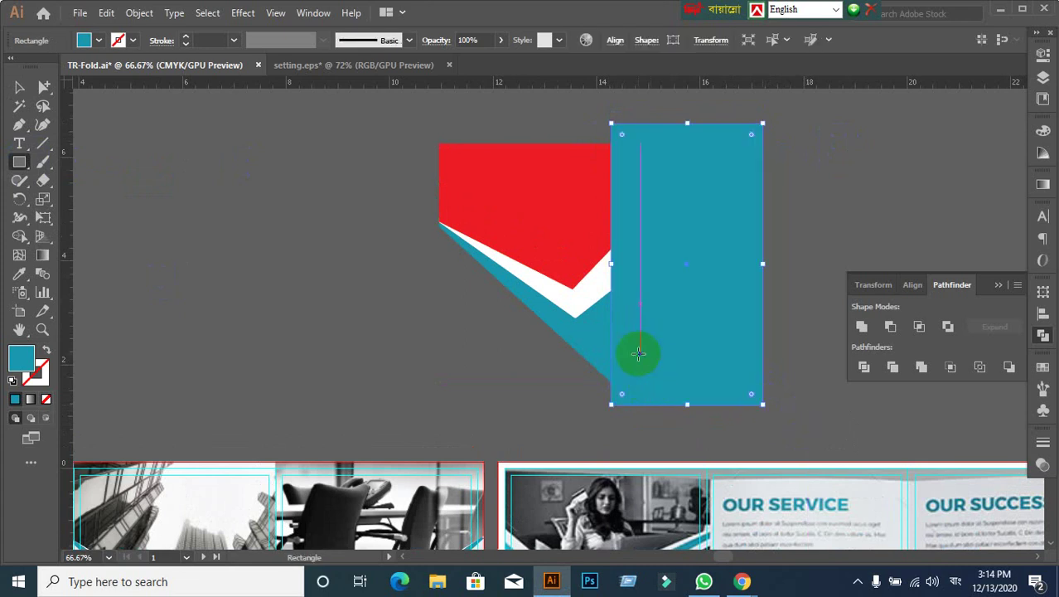
key(ctrl+z)
scroll(632, 375, up, 1)
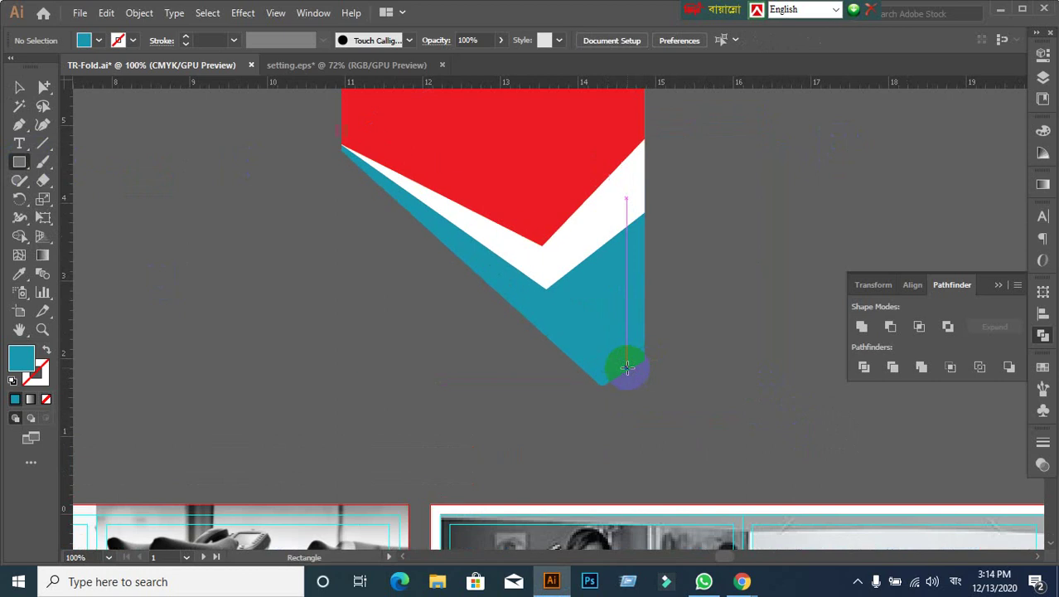
scroll(627, 366, up, 3)
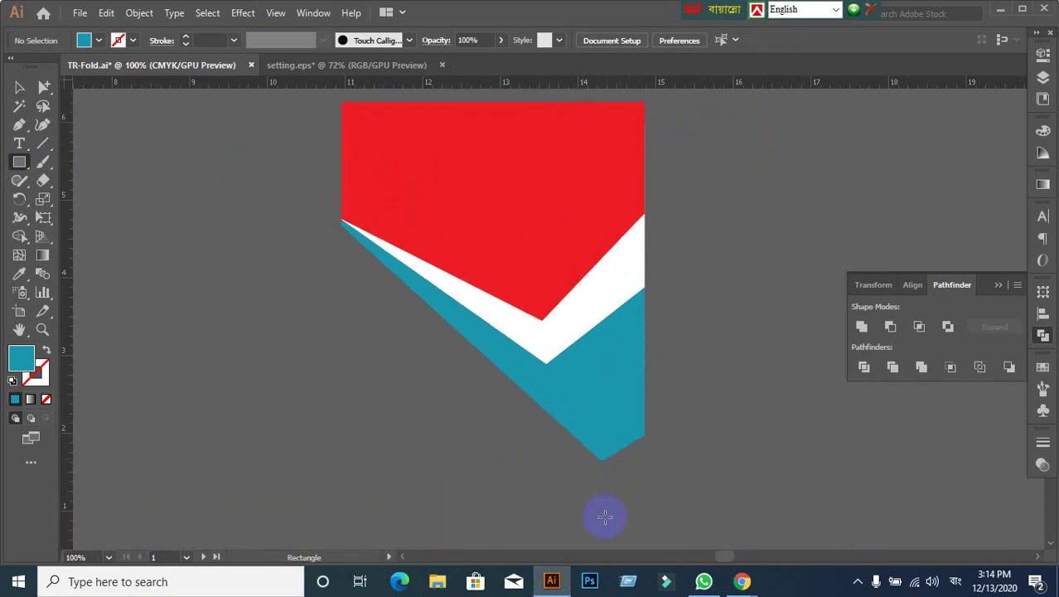
mouse_move(630, 540)
mouse_down()
mouse_move(751, 450)
mouse_move(760, 392)
mouse_move(720, 350)
mouse_move(779, 254)
mouse_move(727, 345)
mouse_move(726, 336)
mouse_move(732, 355)
mouse_move(747, 61)
mouse_move(753, 83)
mouse_up()
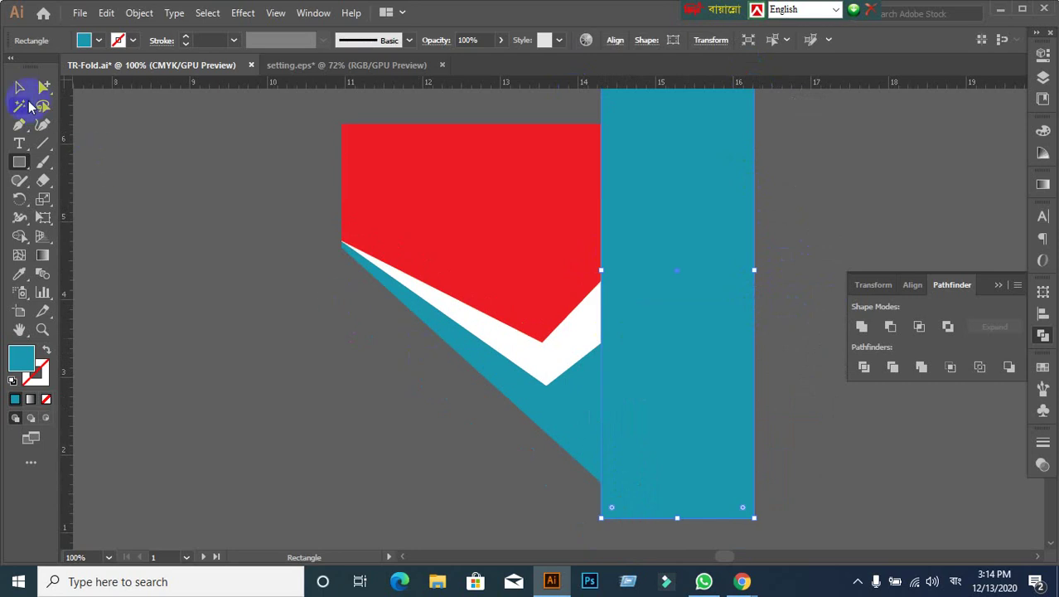
Step: Fill the tall blue rectangle with green from the fill swatches
click(21, 89)
alt+scroll(235, 351, down, 2)
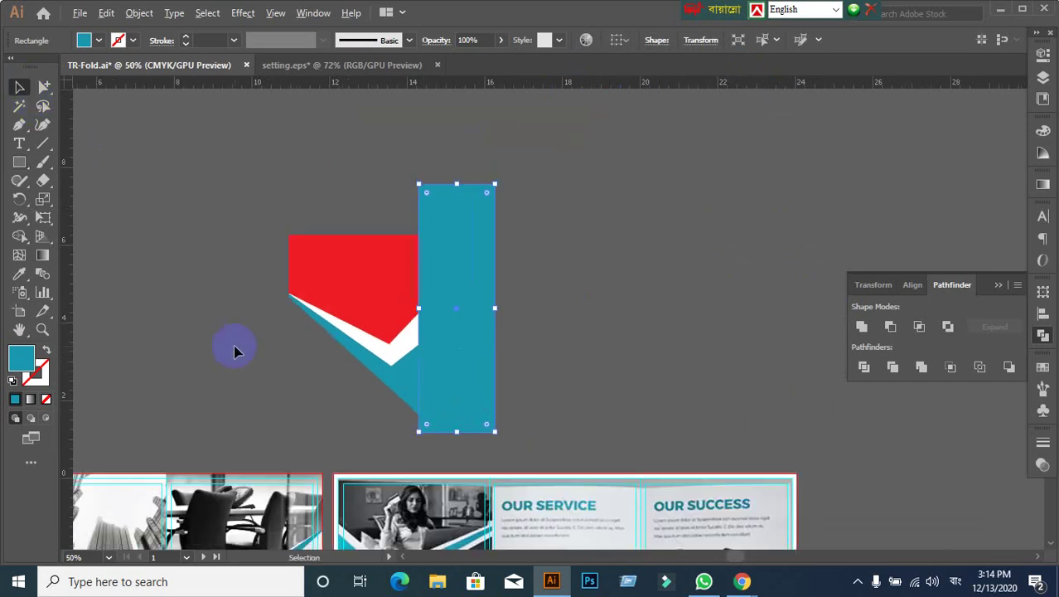
drag(472, 266, 649, 298)
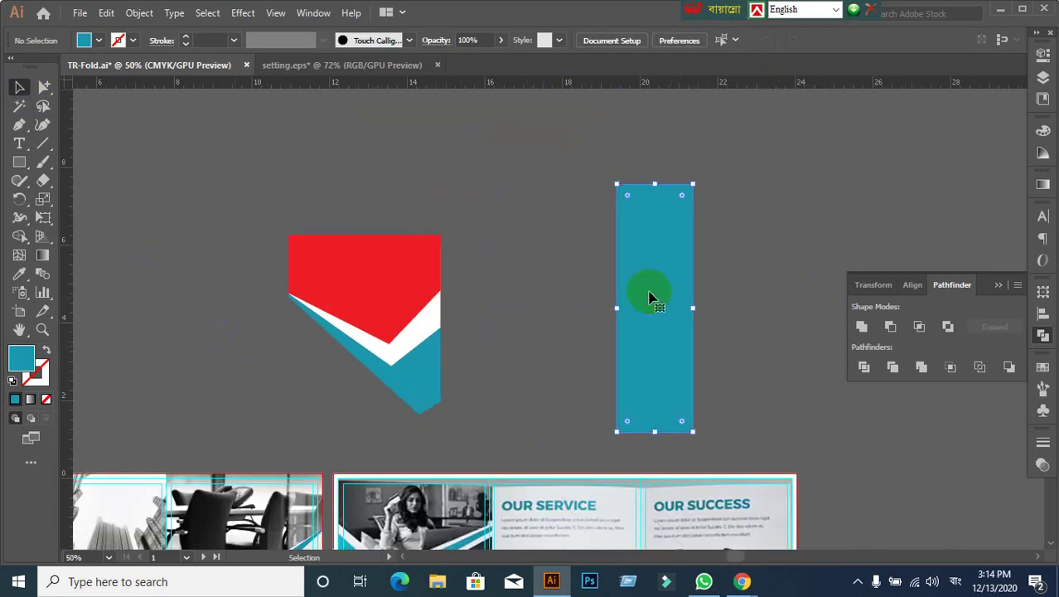
key(ctrl+z)
click(652, 305)
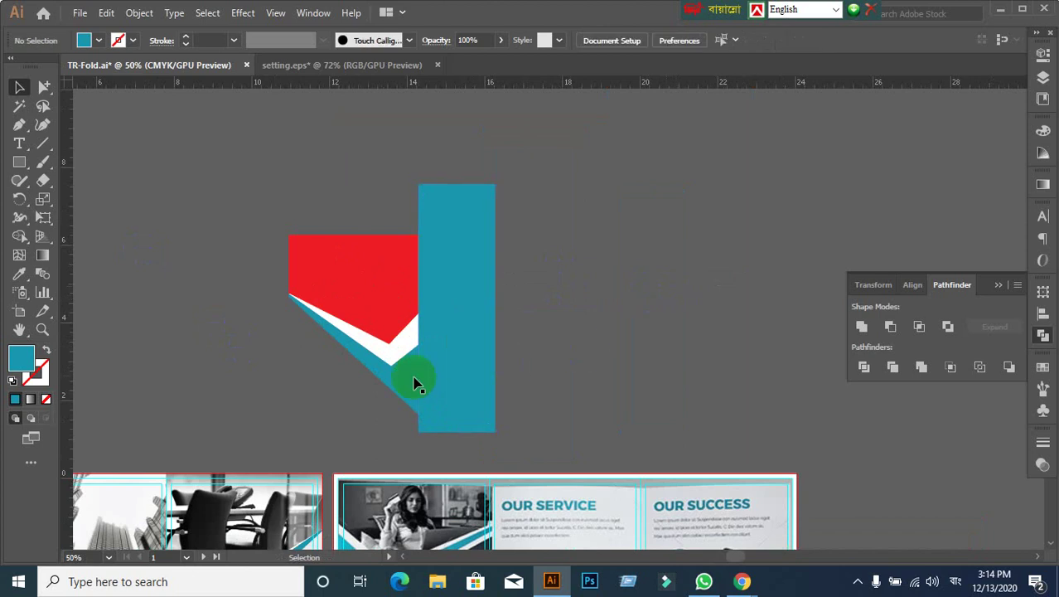
click(479, 267)
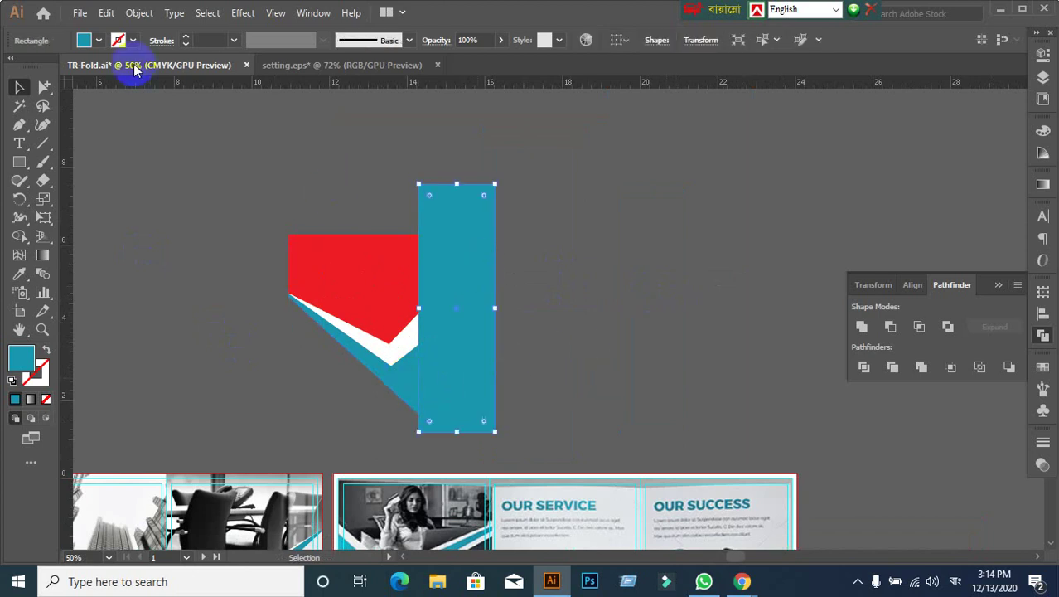
click(98, 41)
click(85, 66)
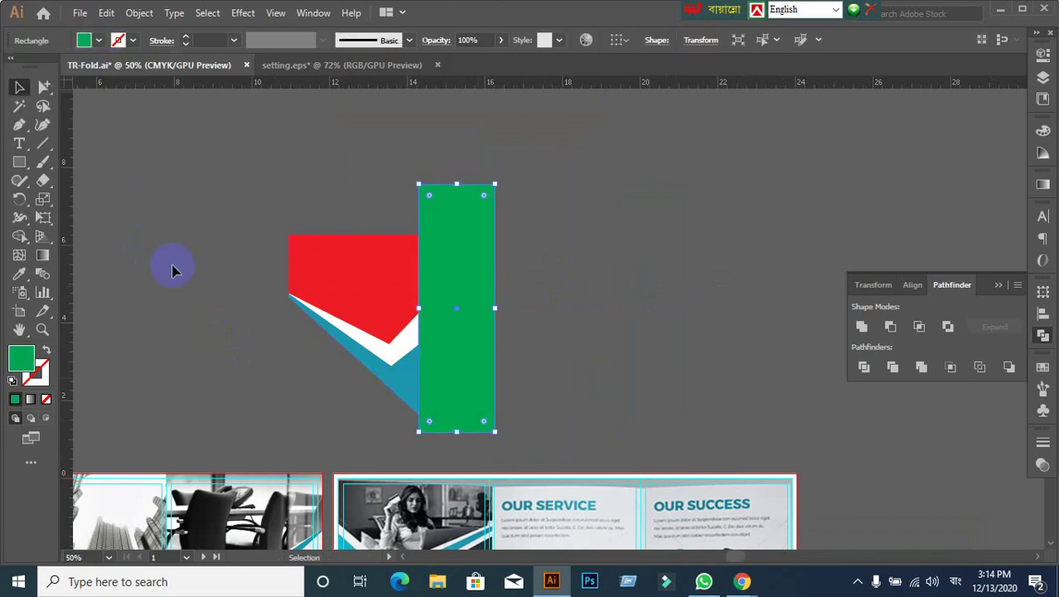
click(173, 267)
Step: Try Pathfinder Minus Front on the chevron shapes and green rectangle, then undo it
drag(309, 183, 533, 493)
click(791, 396)
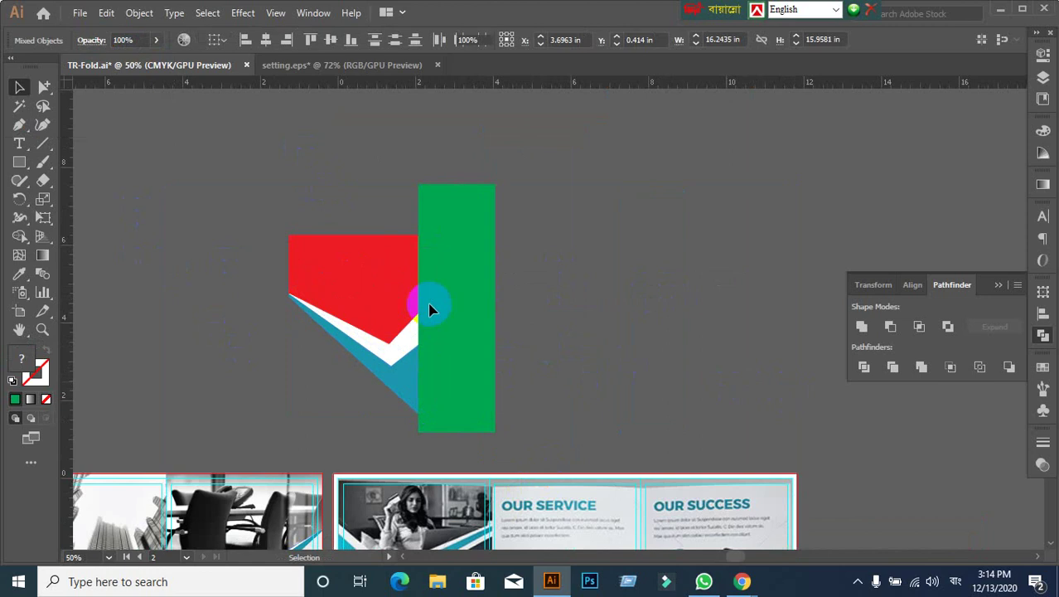
drag(350, 207, 502, 324)
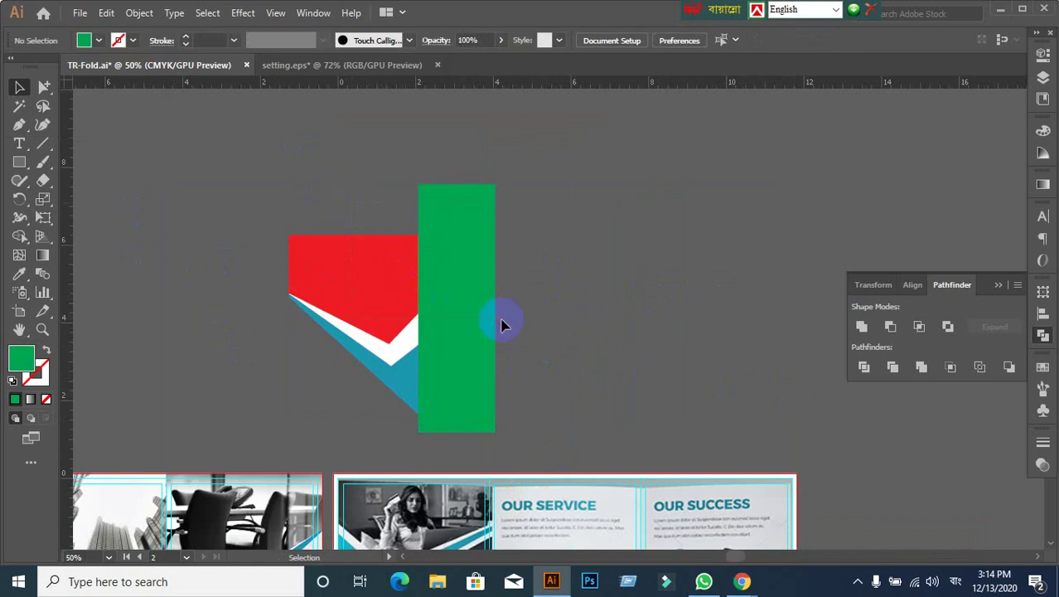
alt+click(891, 327)
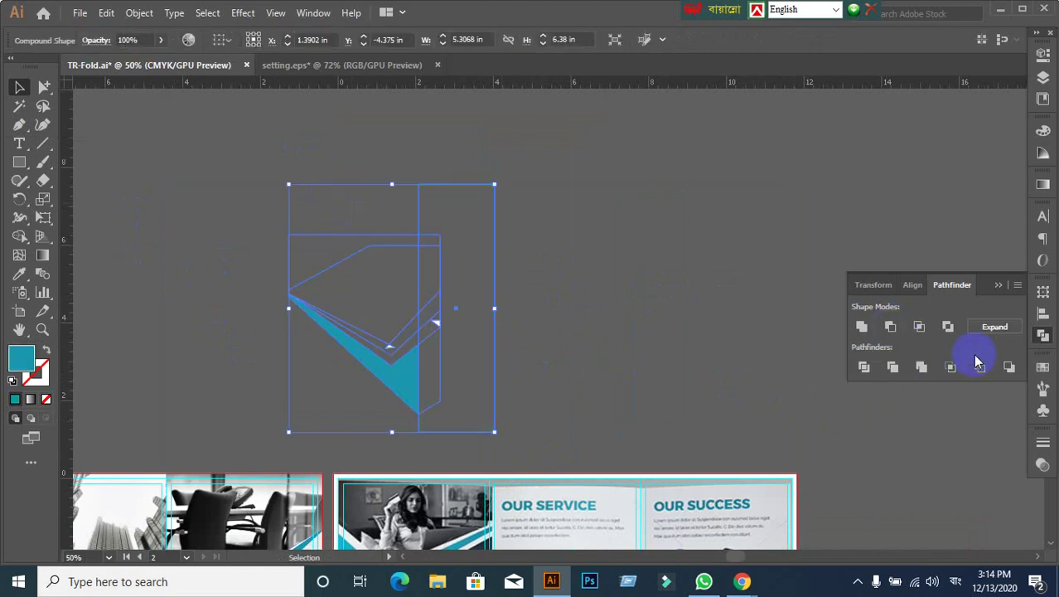
key(ctrl+z)
click(636, 350)
Step: Try cropping the chevron shapes to the green rectangle, then undo it
click(466, 391)
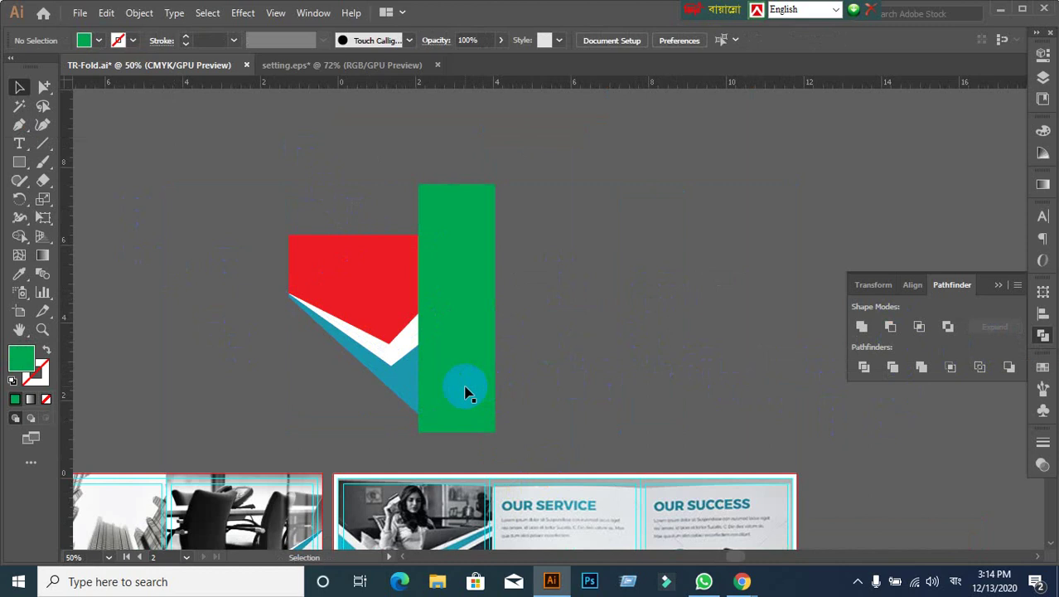
drag(334, 197, 533, 393)
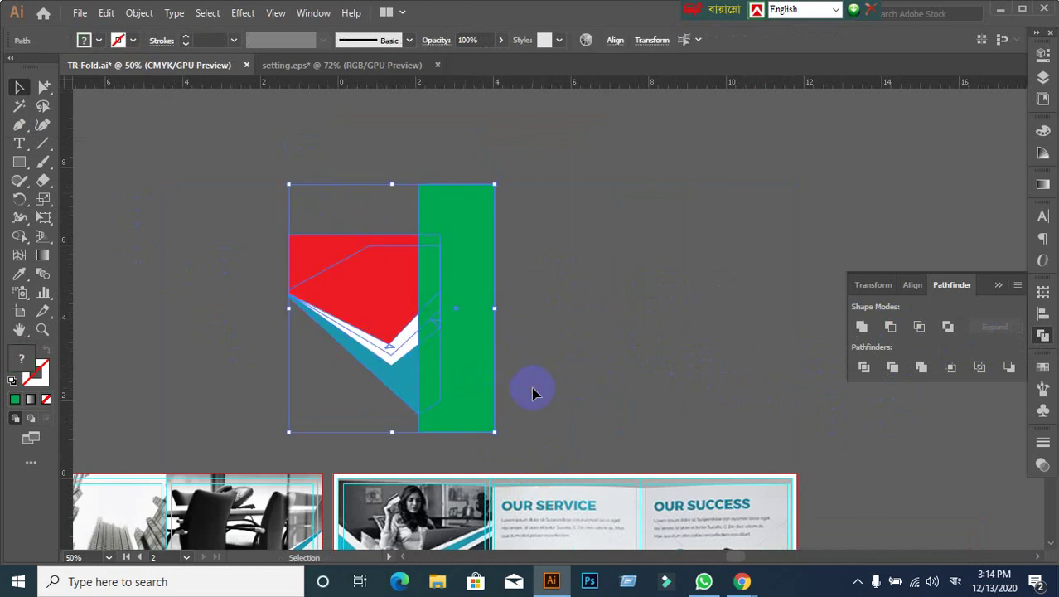
click(952, 368)
key(ctrl+z)
click(626, 378)
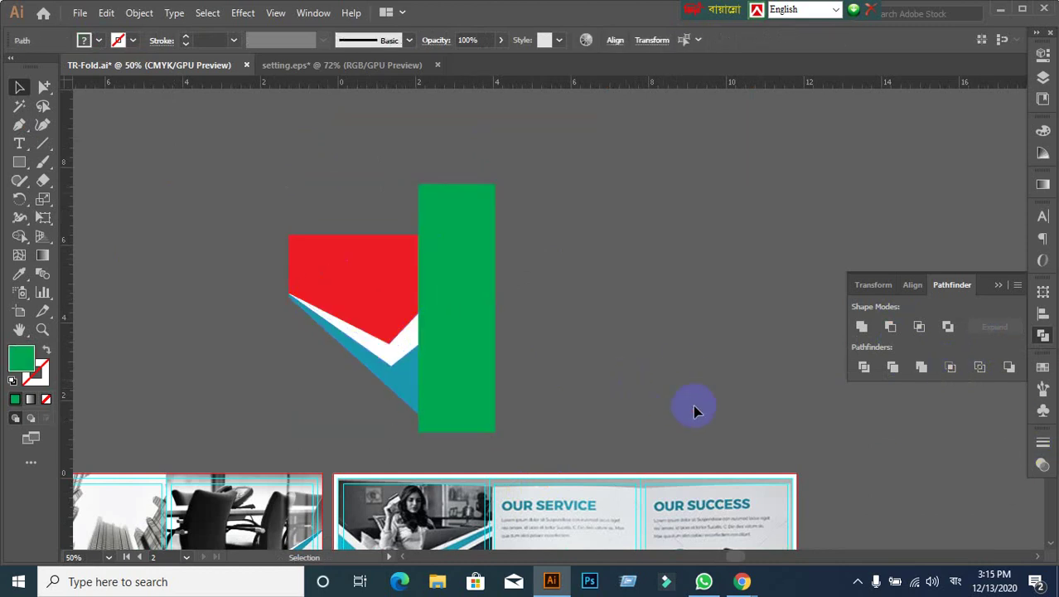
Step: Drag the green rectangle off the chevron to the right
scroll(559, 405, down, 1)
scroll(558, 405, down, 1)
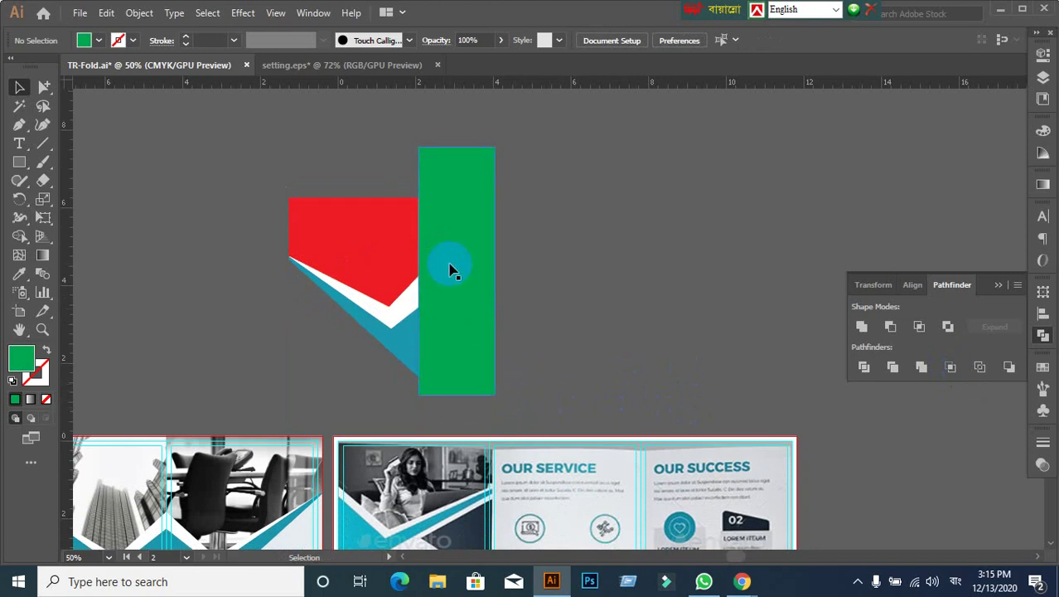
drag(464, 271, 619, 262)
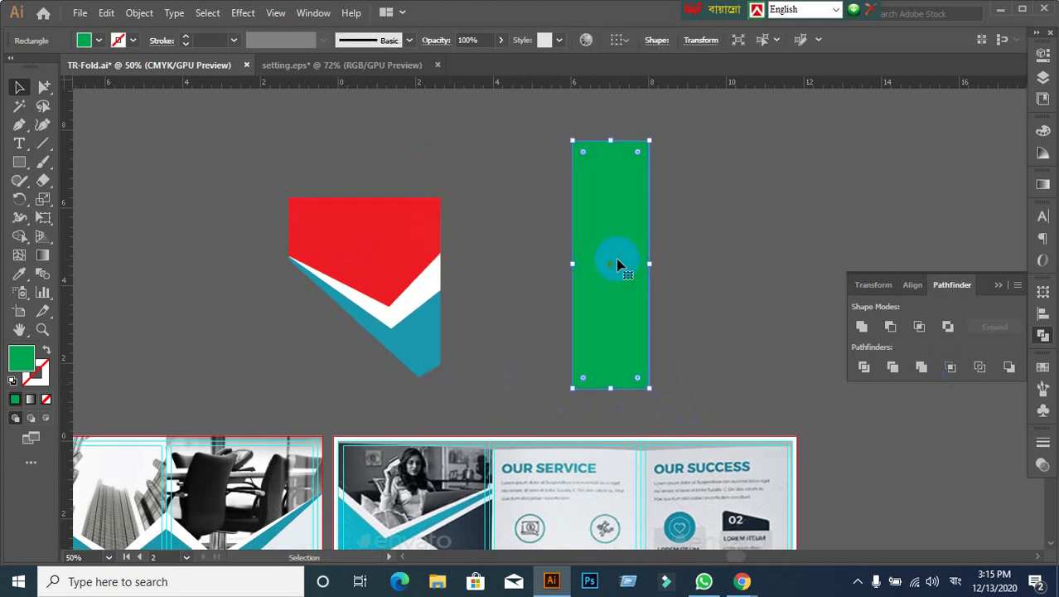
Step: Draw a vertical line up from the chevron's bottom tip
click(478, 221)
drag(477, 220, 574, 160)
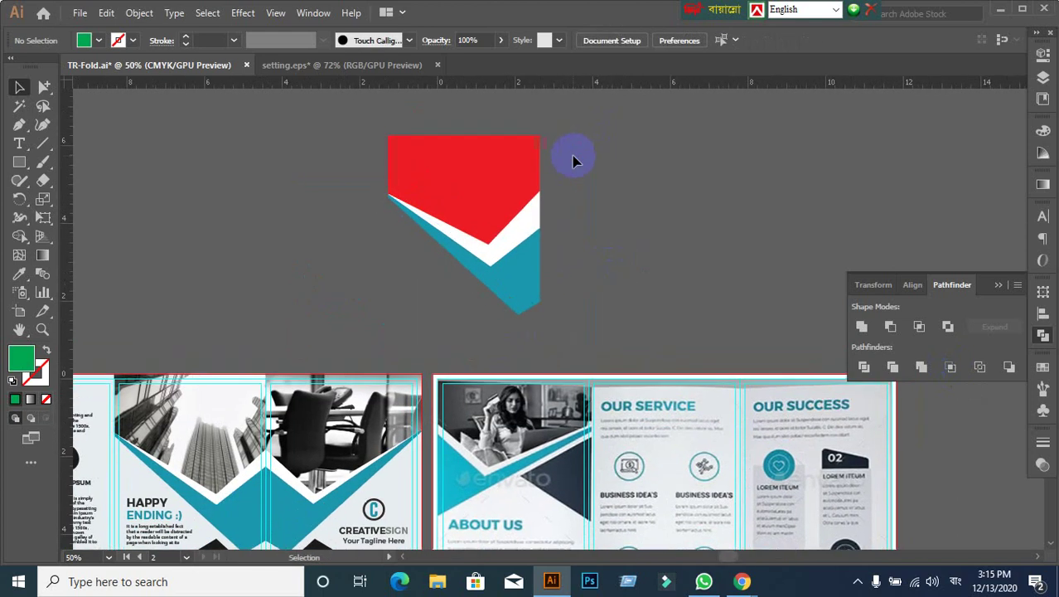
drag(591, 324, 520, 331)
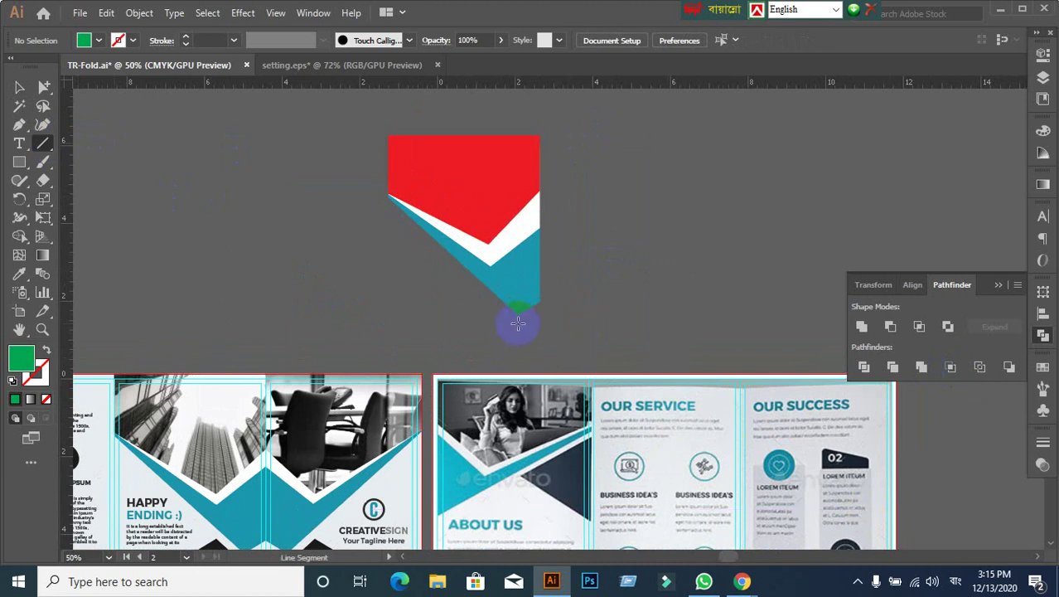
mouse_move(517, 323)
mouse_down()
mouse_move(518, 98)
mouse_move(527, 119)
mouse_up()
Step: Select the chevron with the line and Shape Builder-remove the strip right of the line
click(20, 86)
click(437, 230)
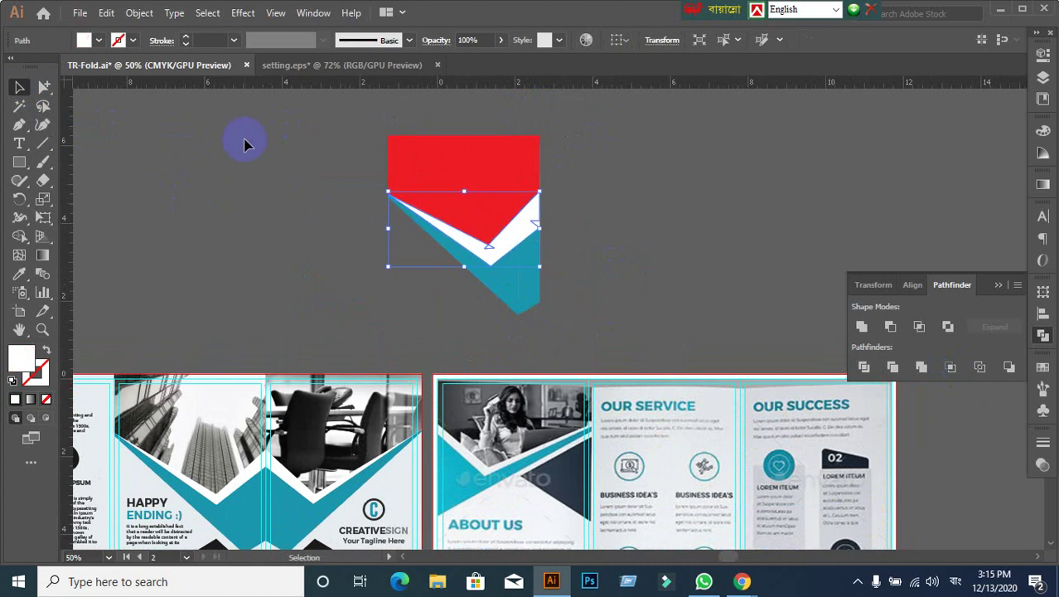
click(282, 153)
drag(616, 288, 281, 300)
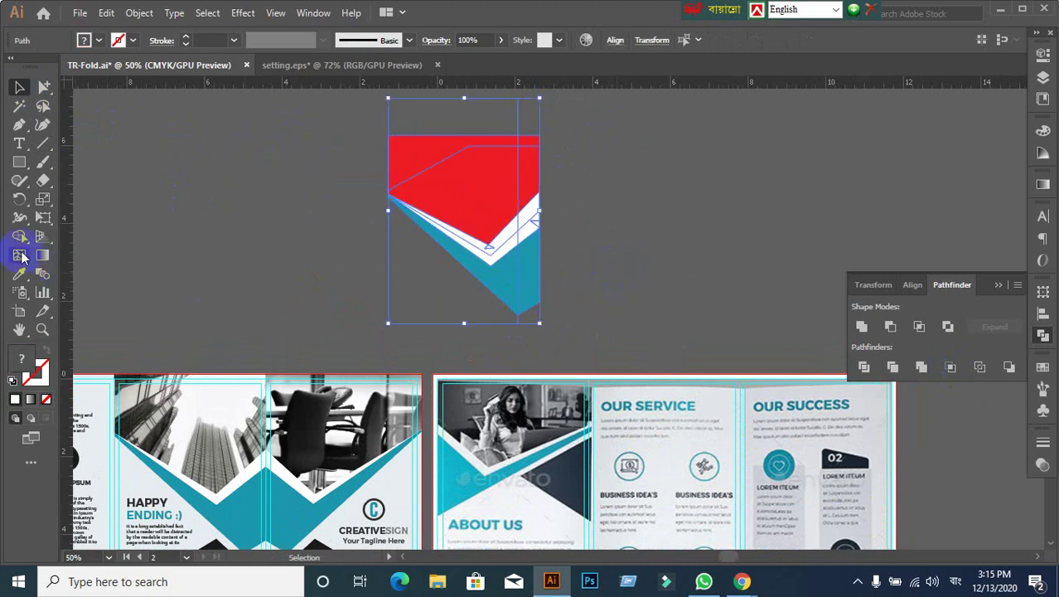
click(20, 236)
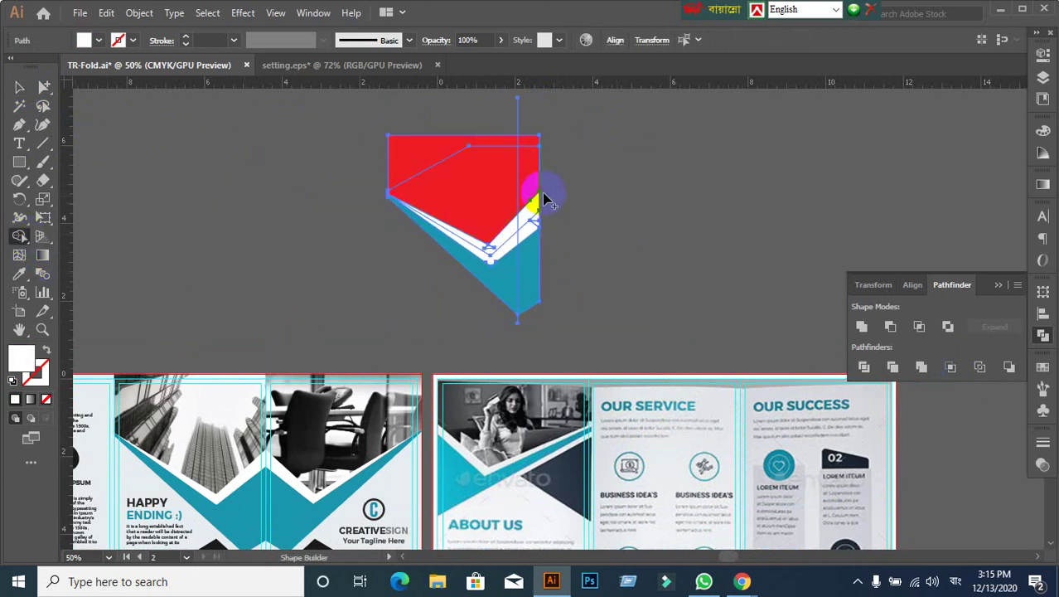
click(525, 177)
drag(535, 118, 540, 245)
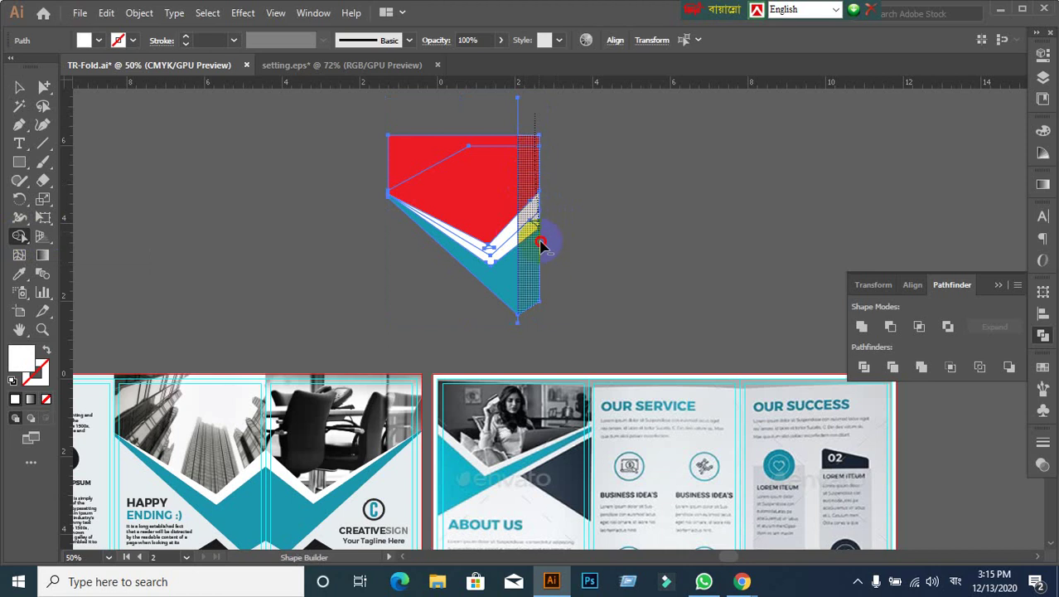
drag(534, 334, 534, 336)
scroll(530, 334, up, 2)
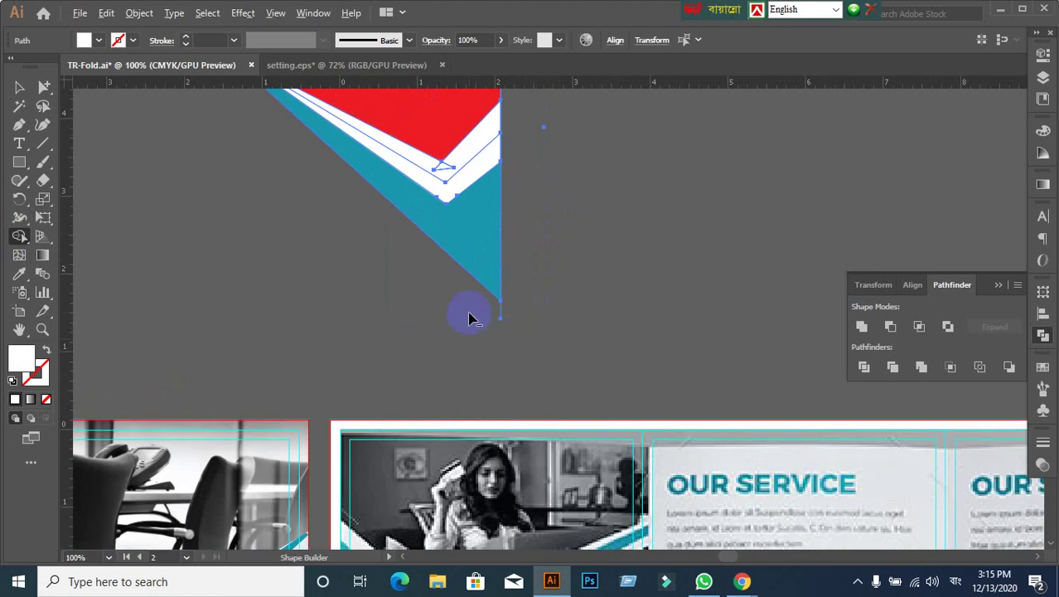
scroll(551, 241, up, 1)
scroll(549, 240, up, 2)
scroll(549, 240, up, 2)
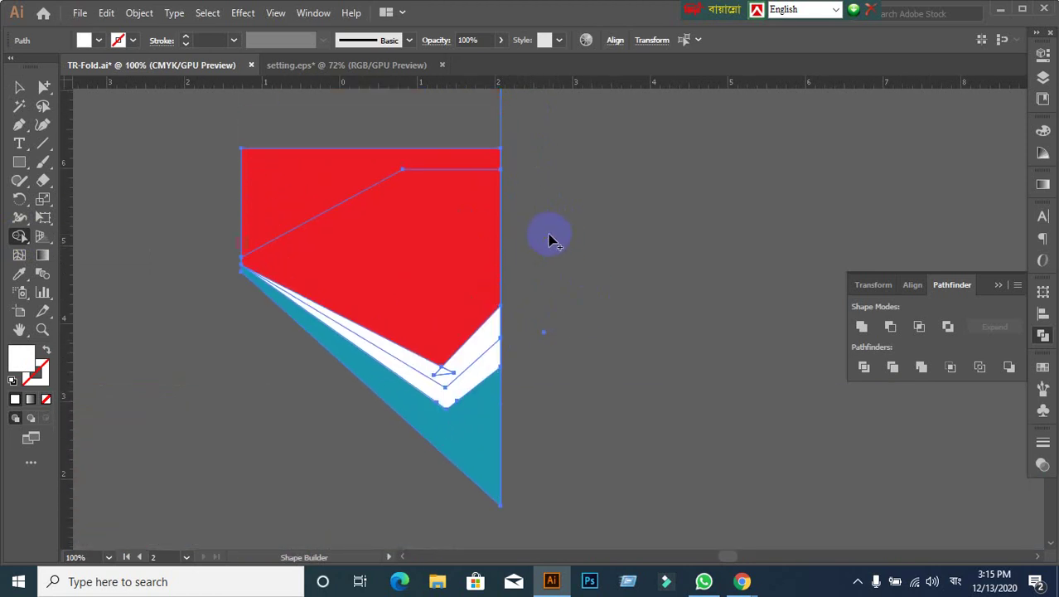
Step: Drag the leftover edge path off to the right of the chevron
click(33, 86)
click(511, 261)
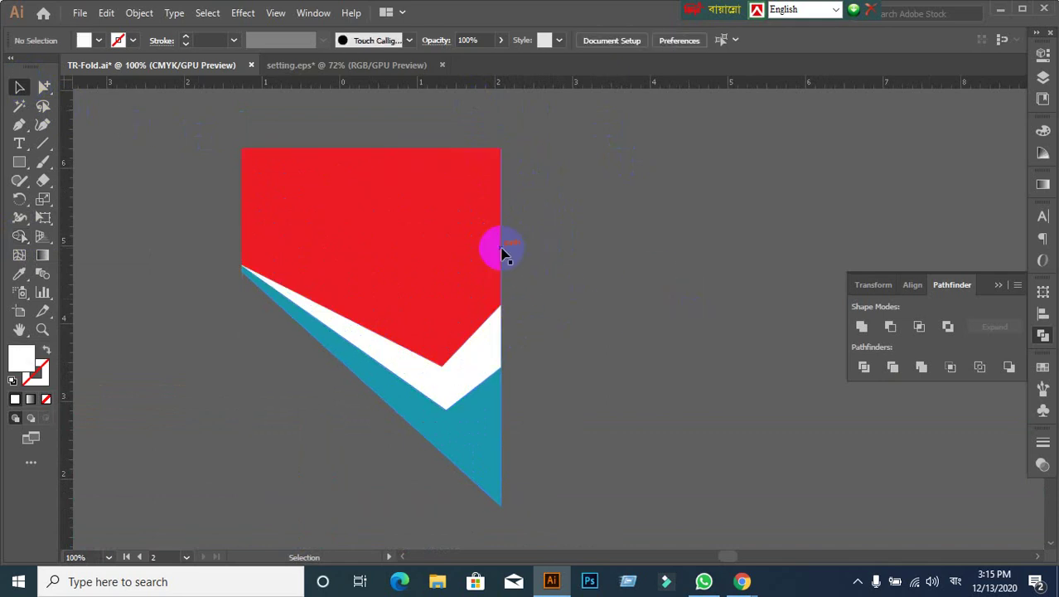
drag(502, 253, 646, 255)
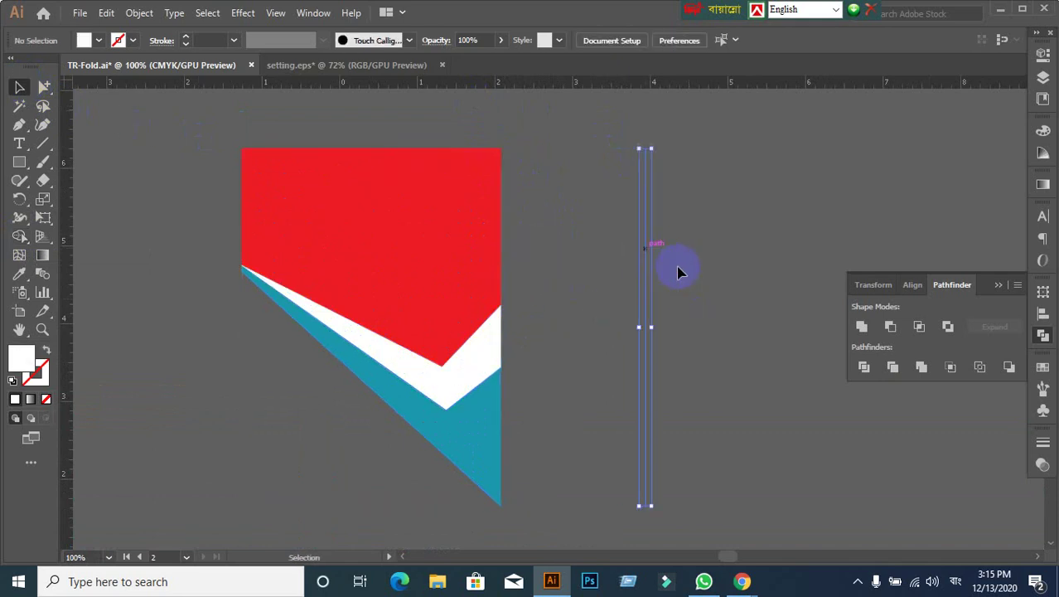
click(728, 283)
drag(508, 269, 694, 274)
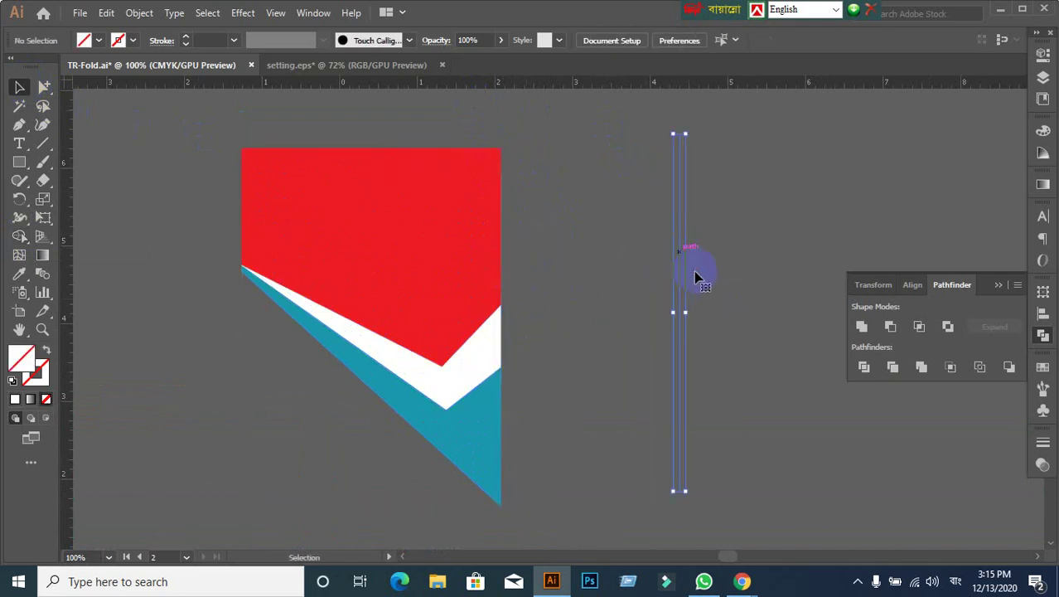
click(694, 270)
scroll(693, 270, down, 2)
Step: Select the whole chevron group and move it slightly down and right
scroll(693, 270, down, 4)
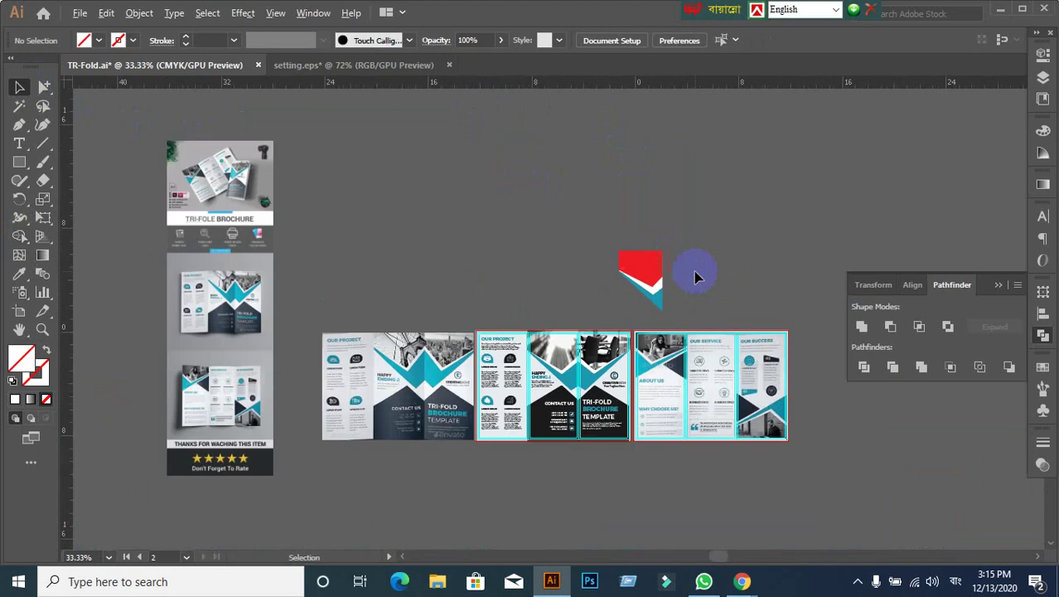
drag(708, 361, 677, 279)
scroll(676, 230, up, 1)
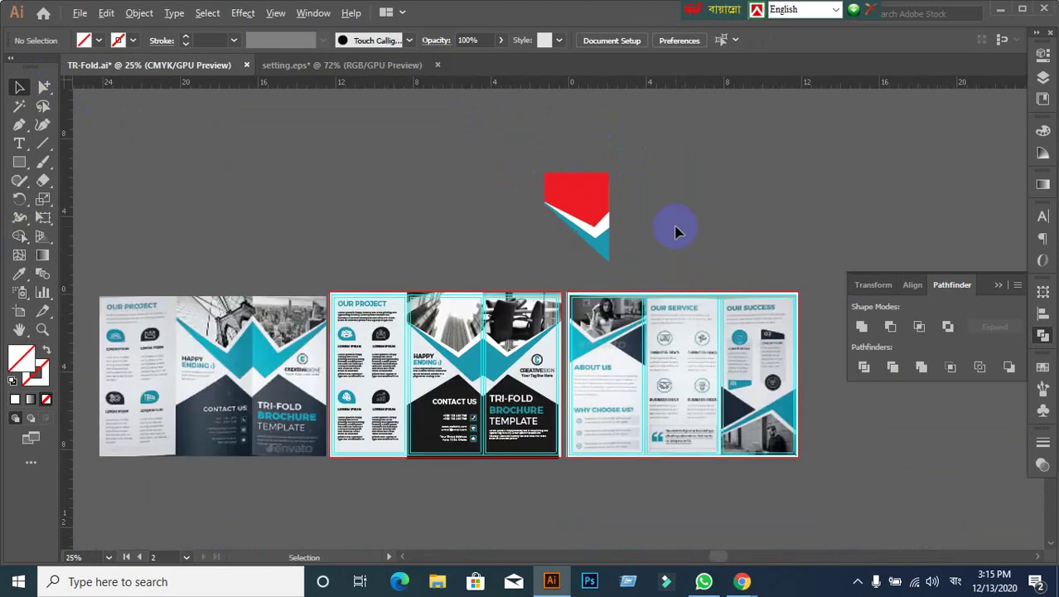
scroll(676, 229, up, 1)
drag(615, 234, 617, 236)
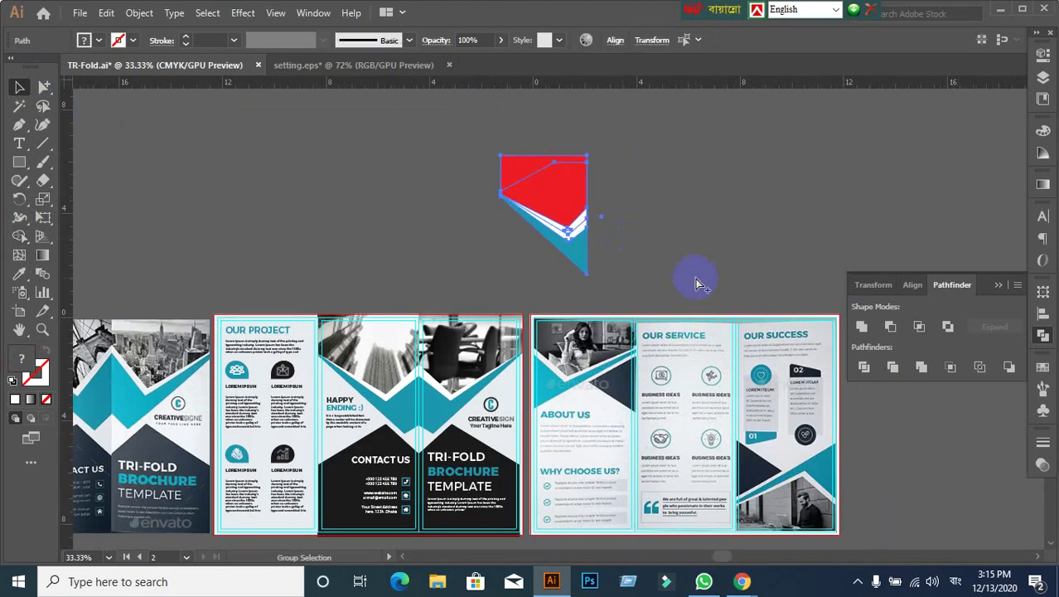
click(693, 260)
drag(551, 205, 624, 240)
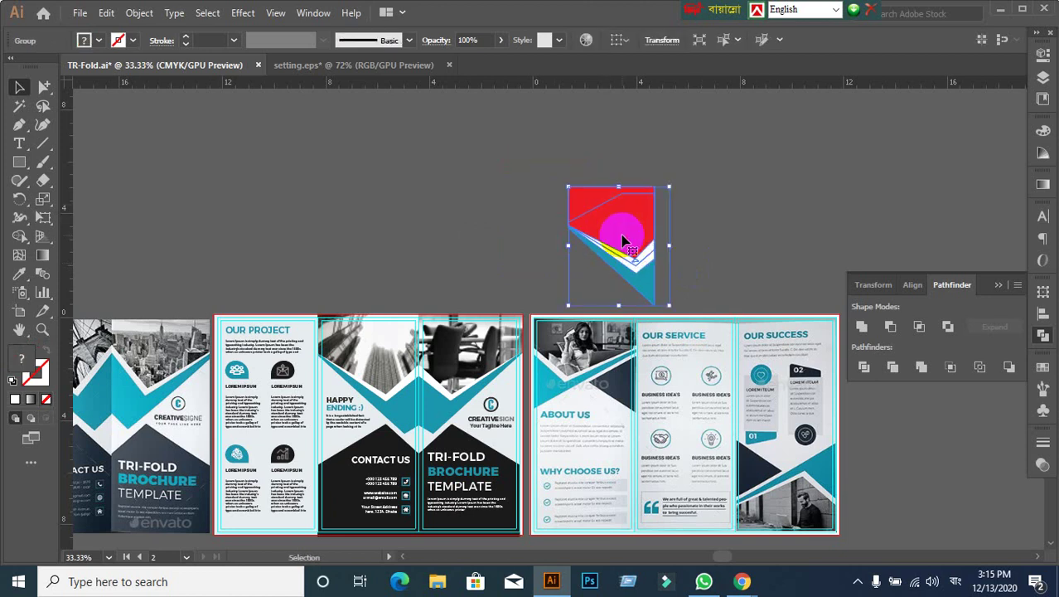
Step: Preview the chevron group reflected across a vertical axis in the Reflect dialog
right_click(623, 240)
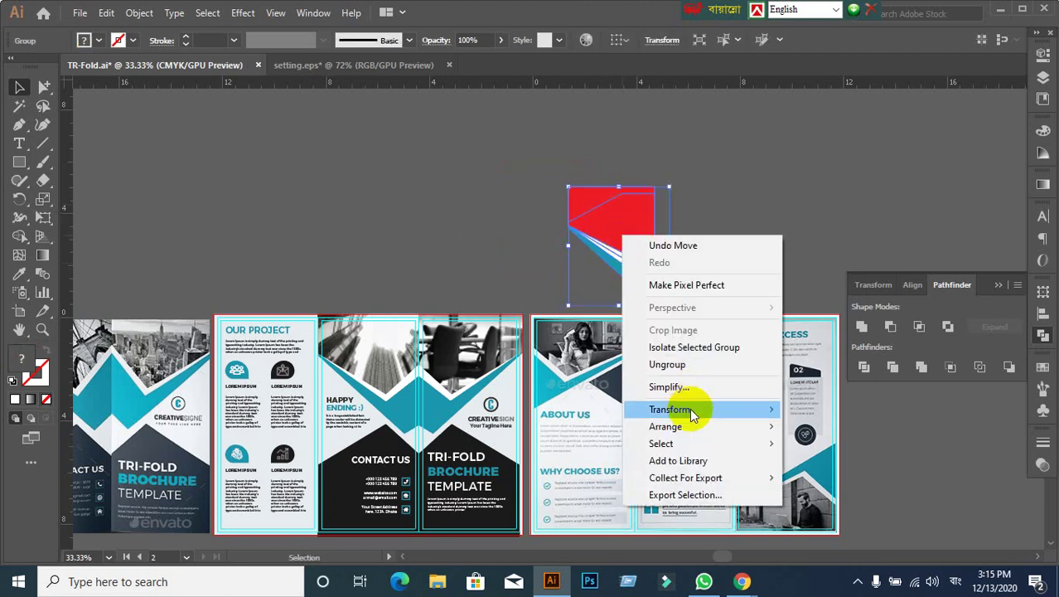
mouse_move(670, 409)
click(838, 460)
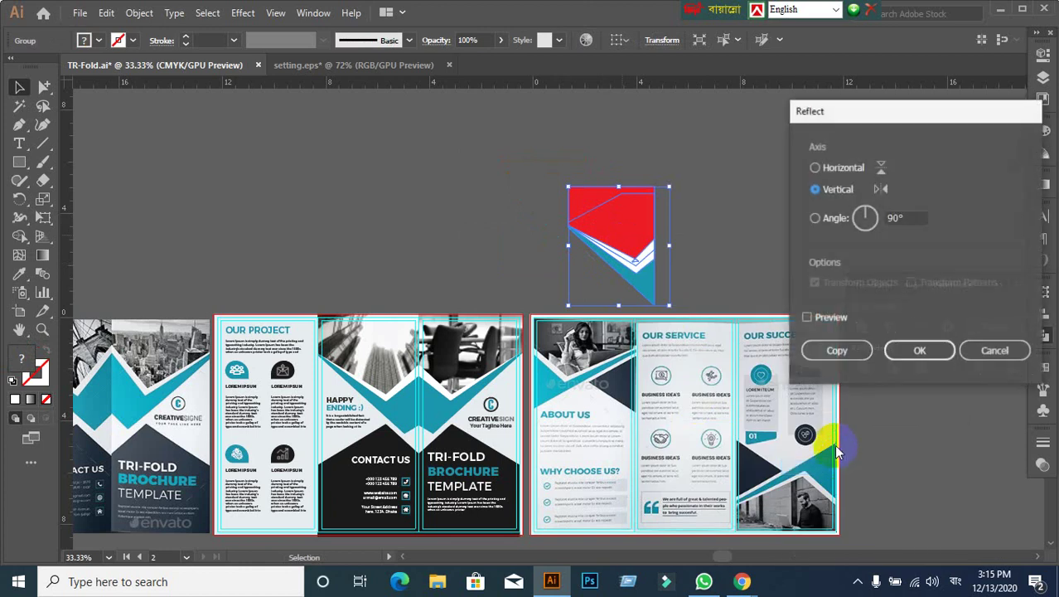
click(807, 318)
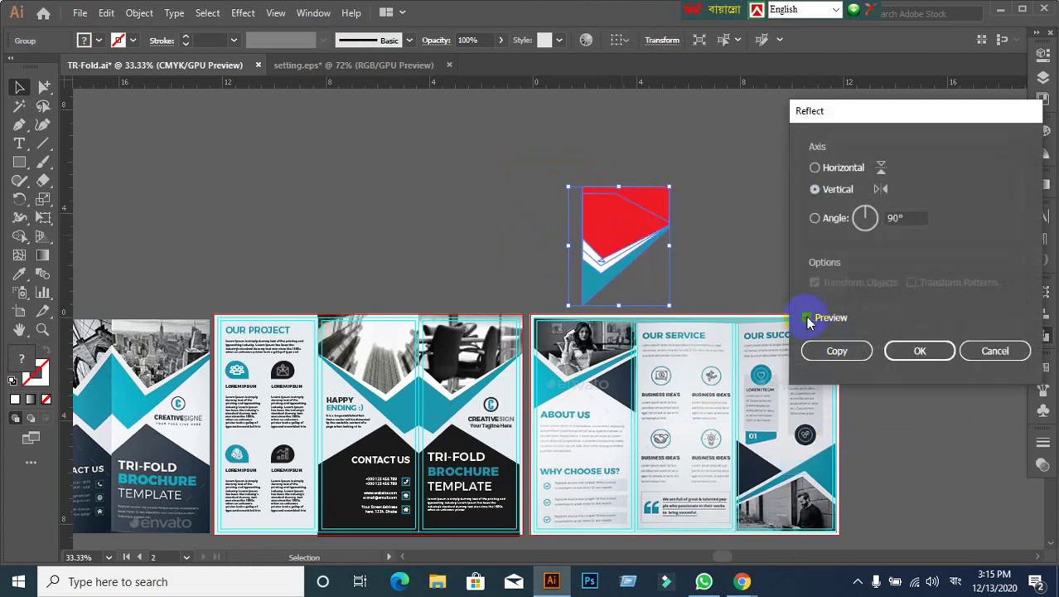
click(918, 354)
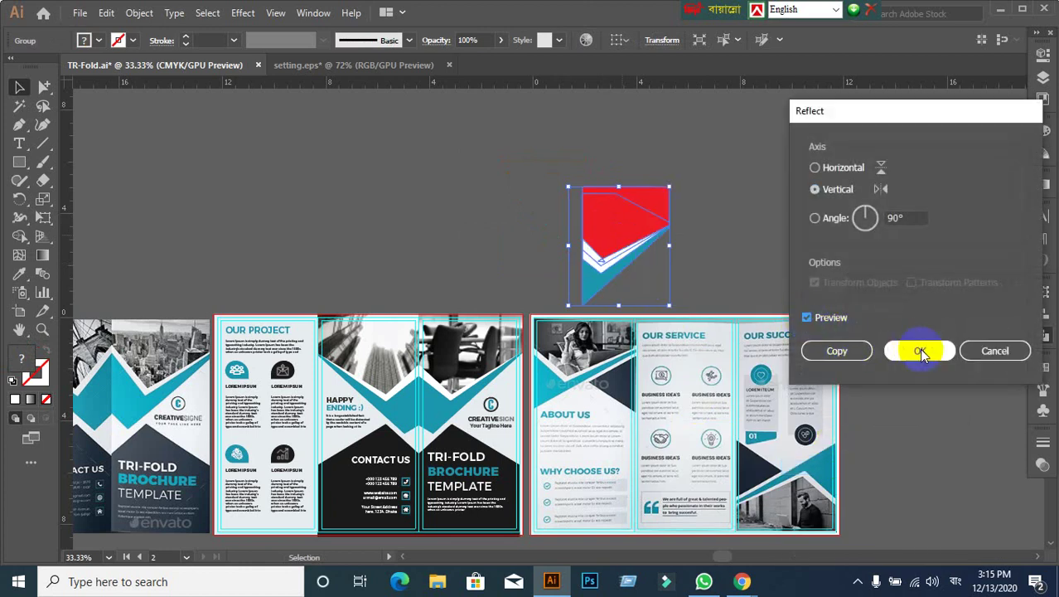
Step: Confirm the vertical reflection and move the chevron onto the About Us panel's top
click(709, 413)
click(648, 410)
scroll(709, 257, up, 1)
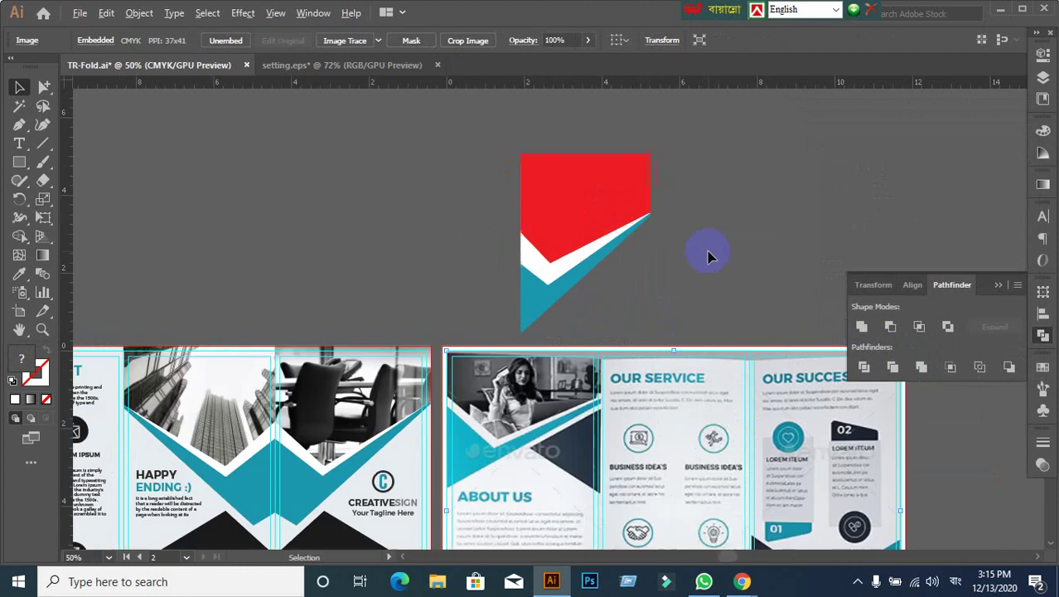
drag(613, 207, 540, 416)
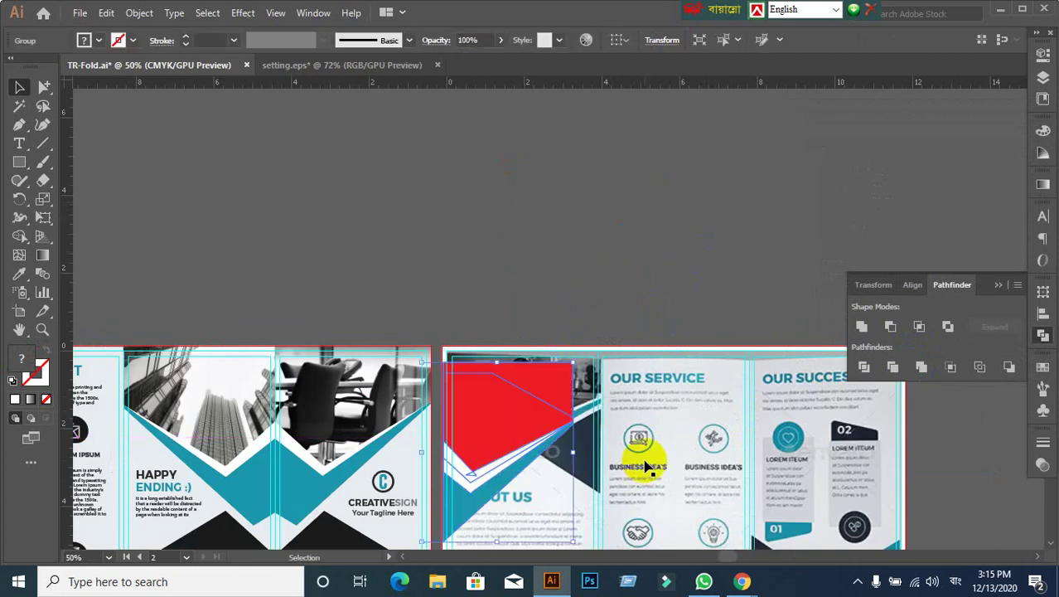
scroll(646, 466, up, 2)
drag(539, 455, 626, 403)
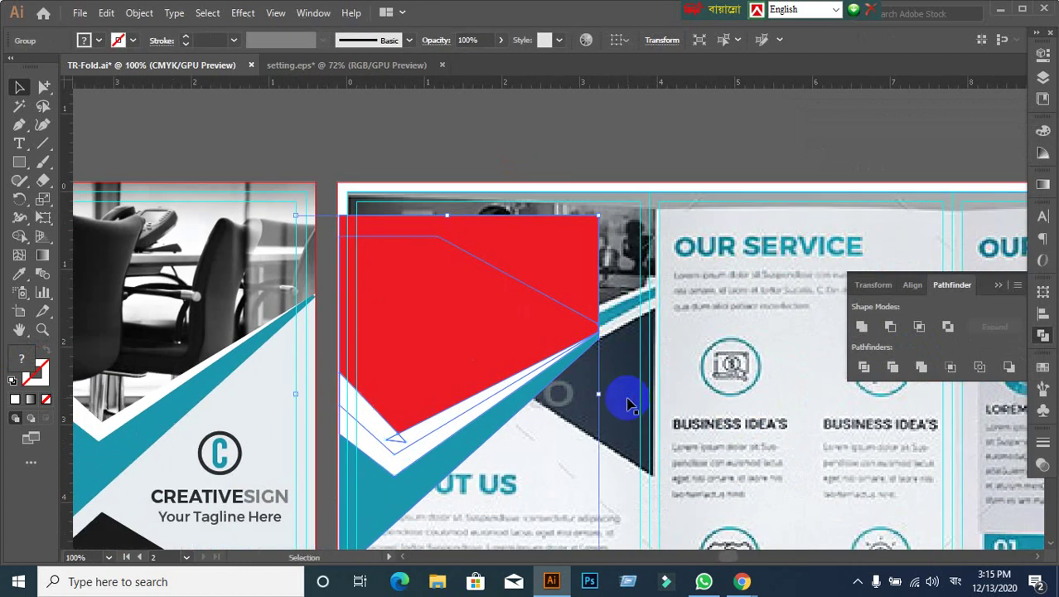
Step: Set the chevron's opacity to 20%, then to 50%, in the Transparency panel
click(1042, 469)
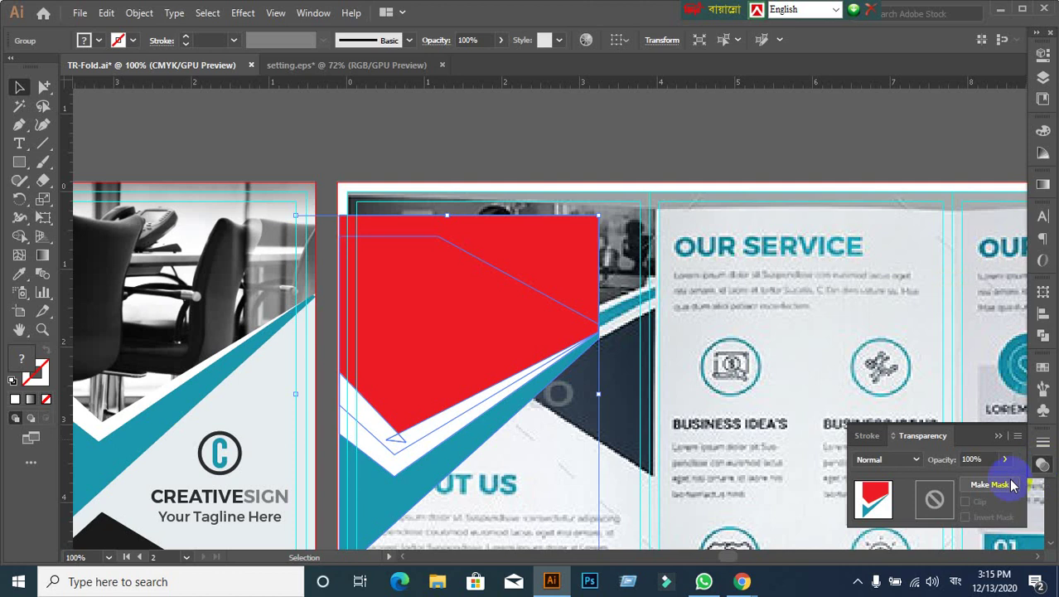
click(979, 461)
click(991, 457)
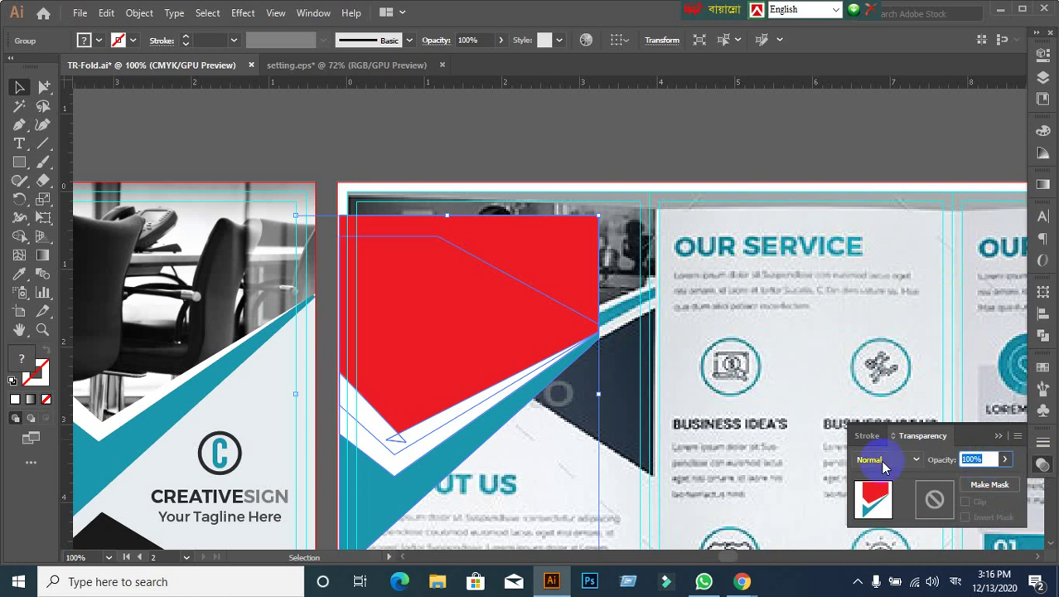
text(20)
key(Return)
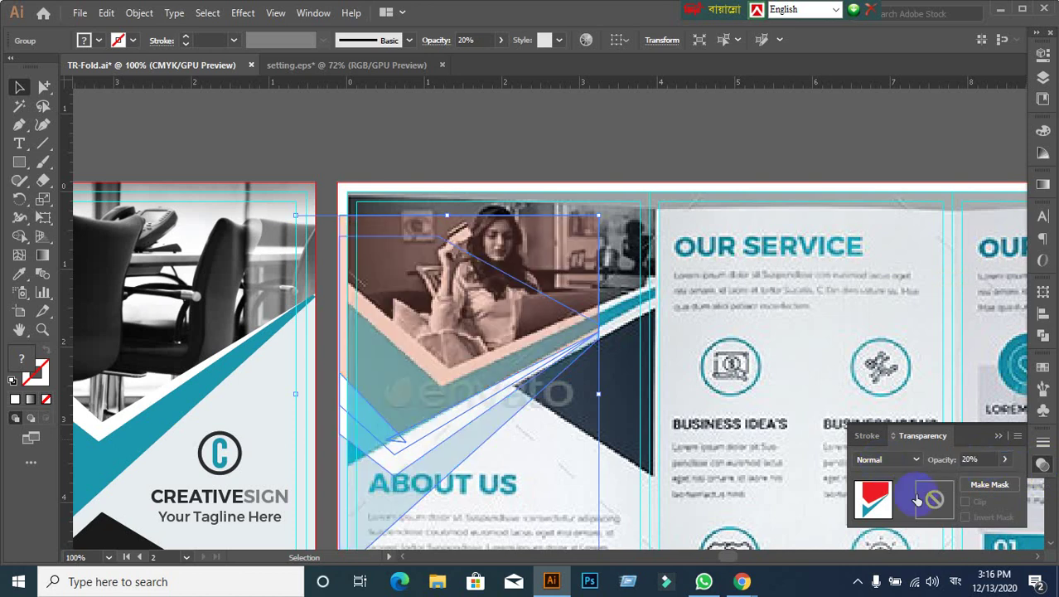
click(993, 457)
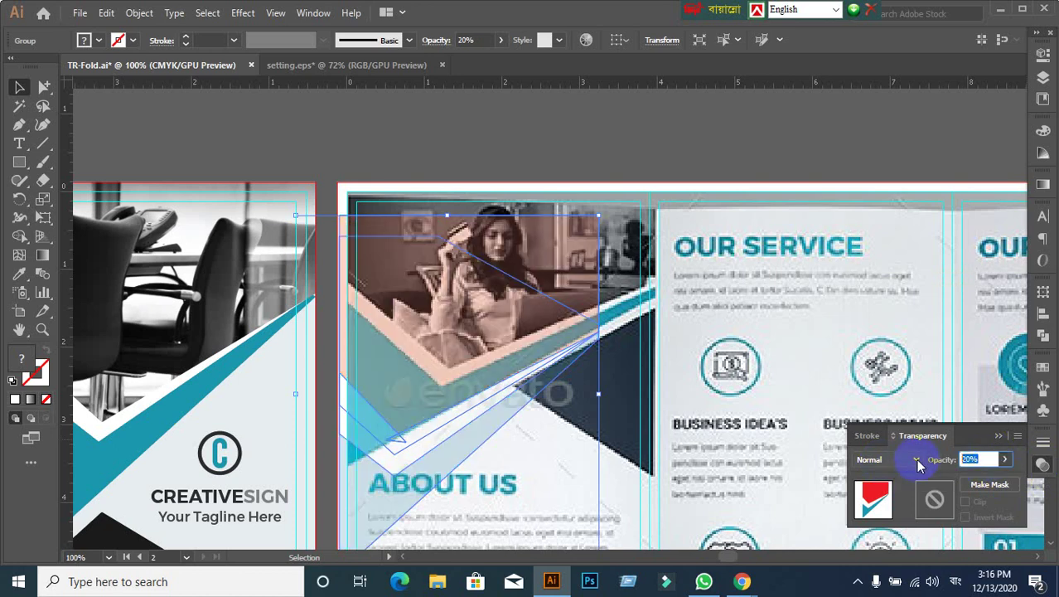
text(50)
key(Return)
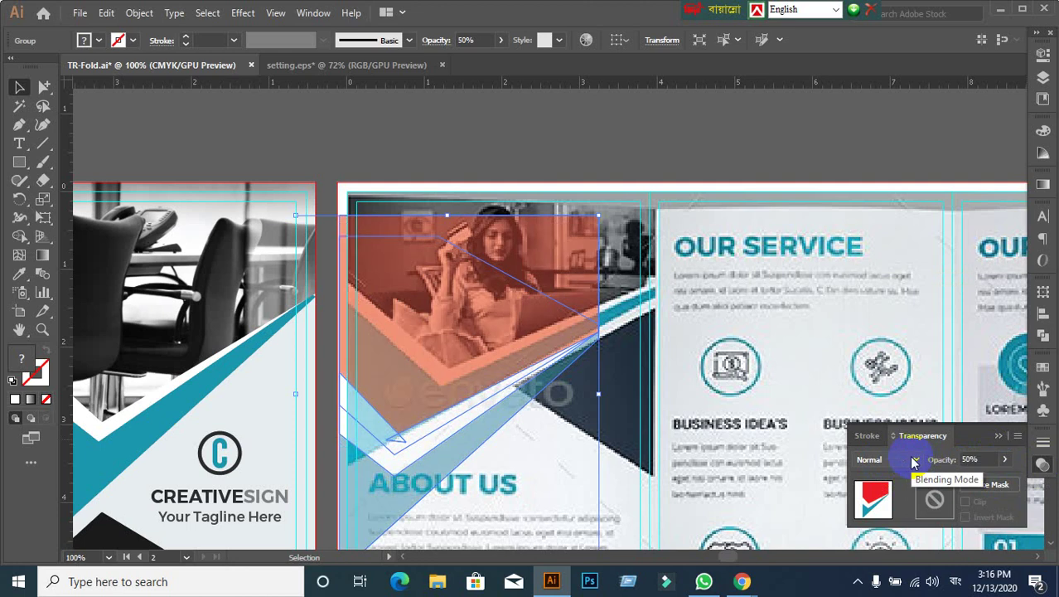
click(597, 147)
drag(606, 325, 645, 230)
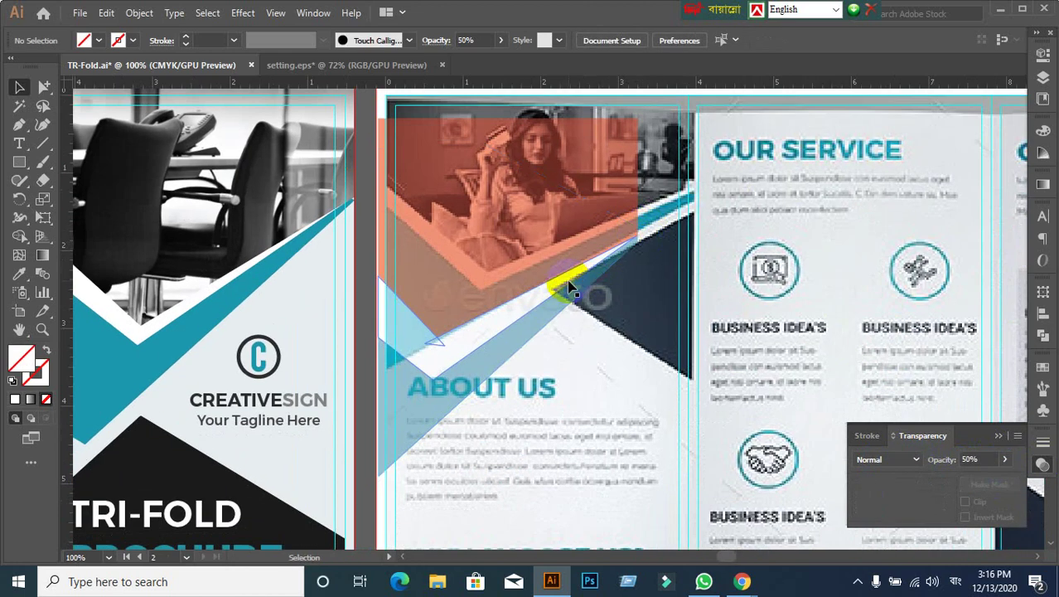
drag(562, 286, 621, 222)
Step: Nudge the translucent chevron group down over the About Us photo
click(653, 295)
scroll(653, 294, up, 3)
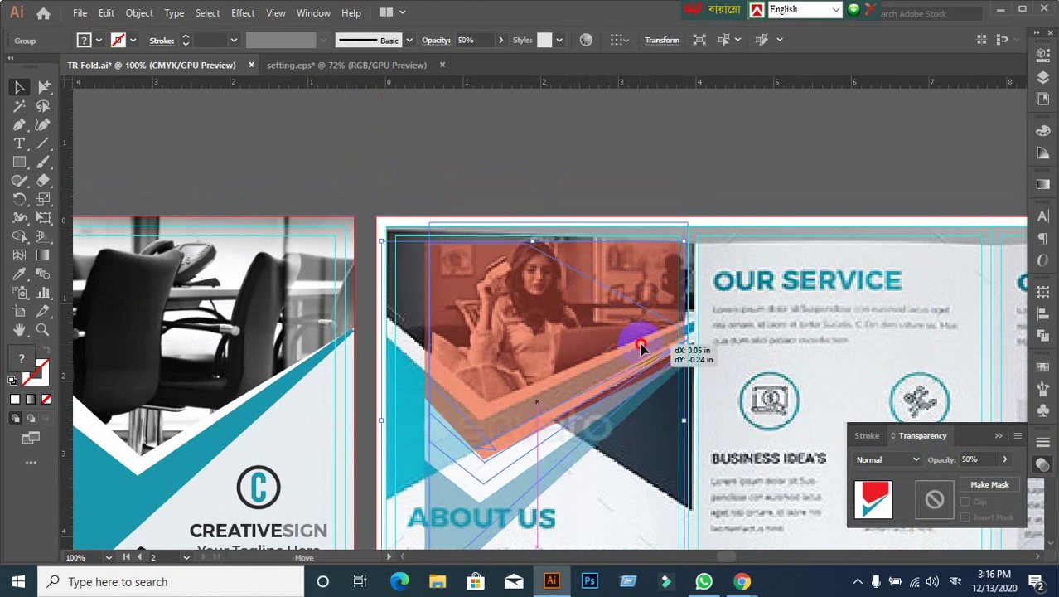
drag(616, 307, 641, 348)
click(630, 382)
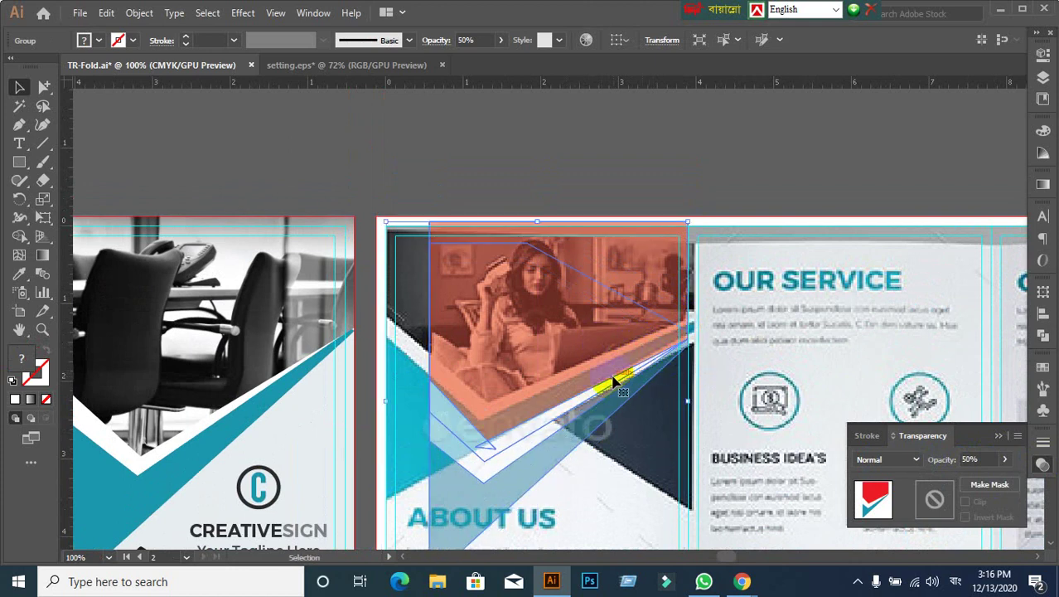
scroll(640, 426, down, 3)
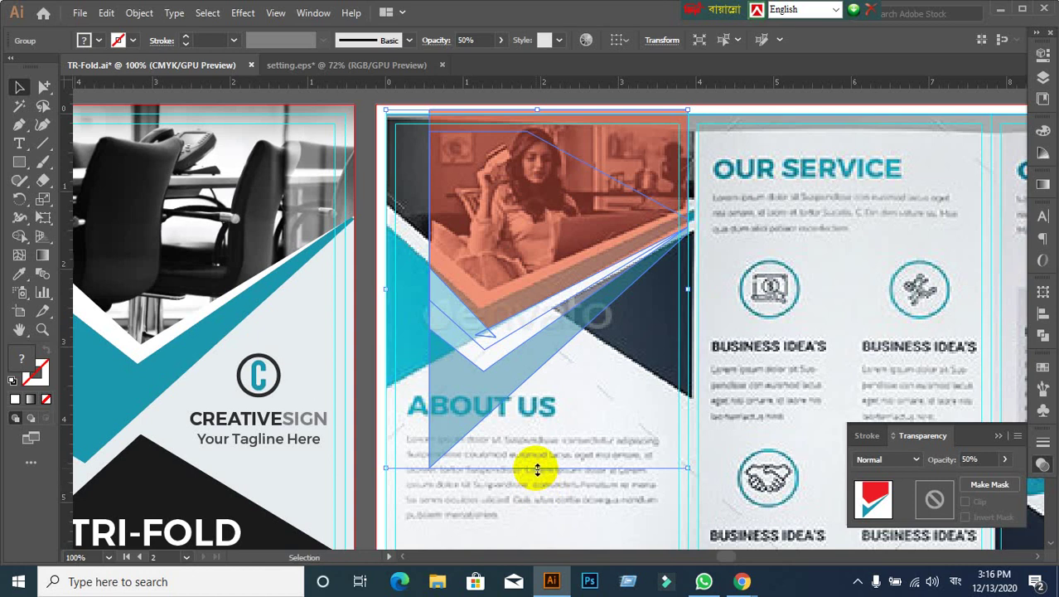
Step: Resize the chevron to about 3.9 × 3.34 in, undoing an over-stretch
drag(537, 469, 502, 369)
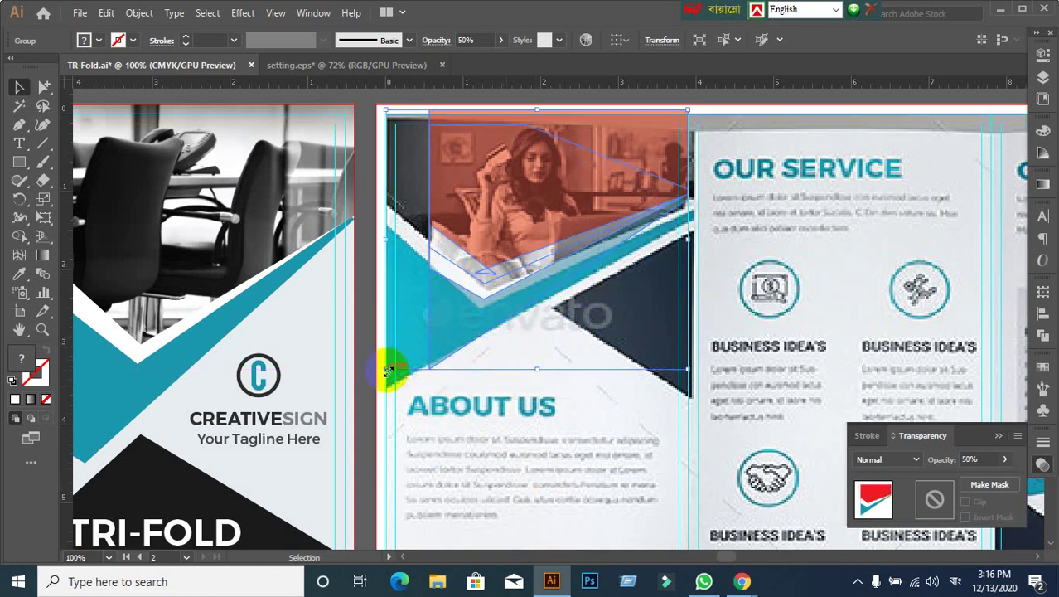
drag(387, 371, 348, 437)
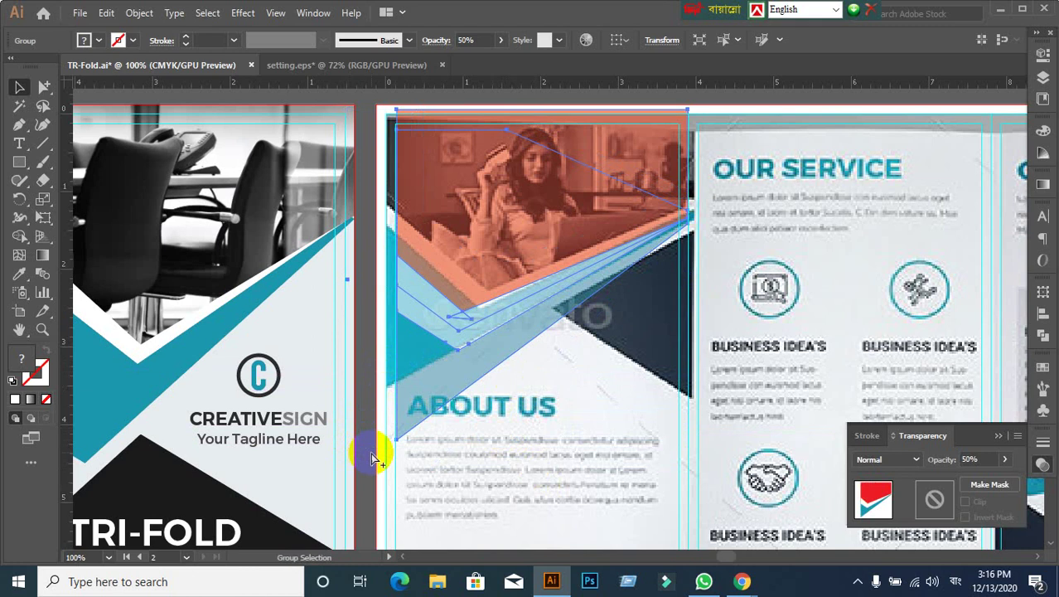
key(ctrl+z)
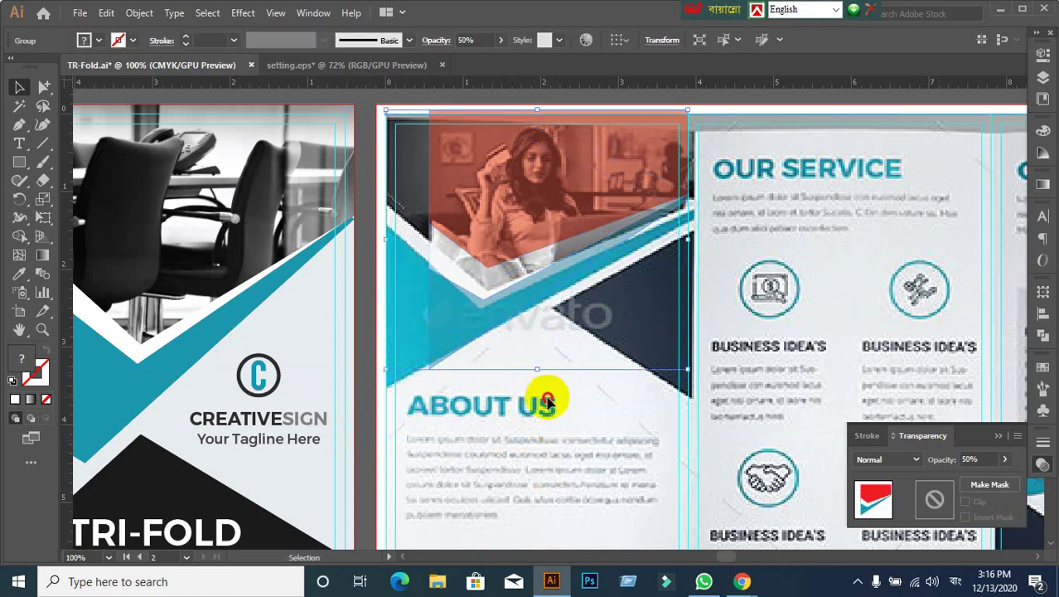
click(503, 239)
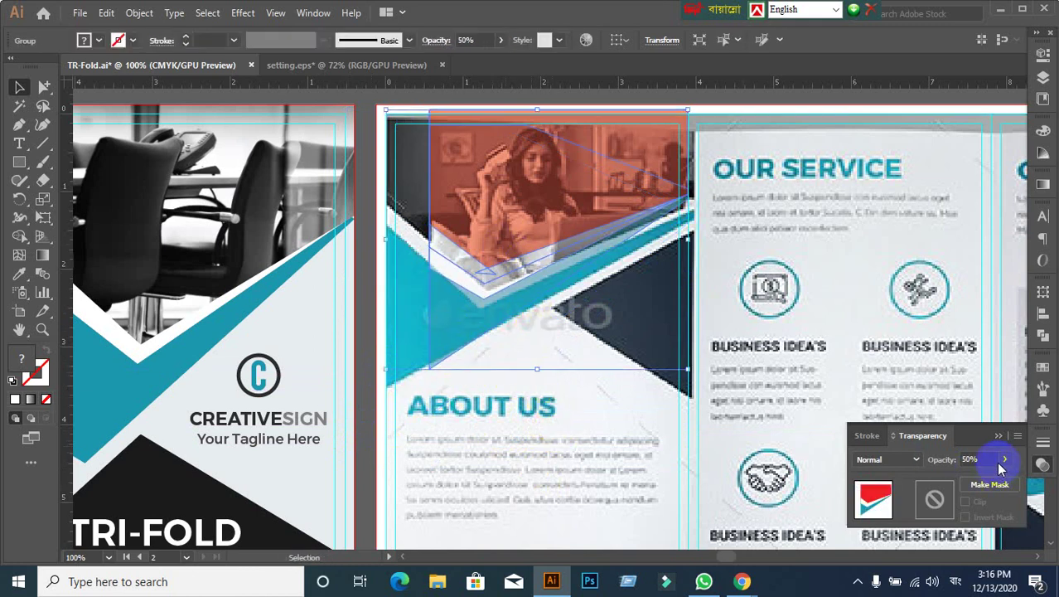
click(447, 373)
click(482, 286)
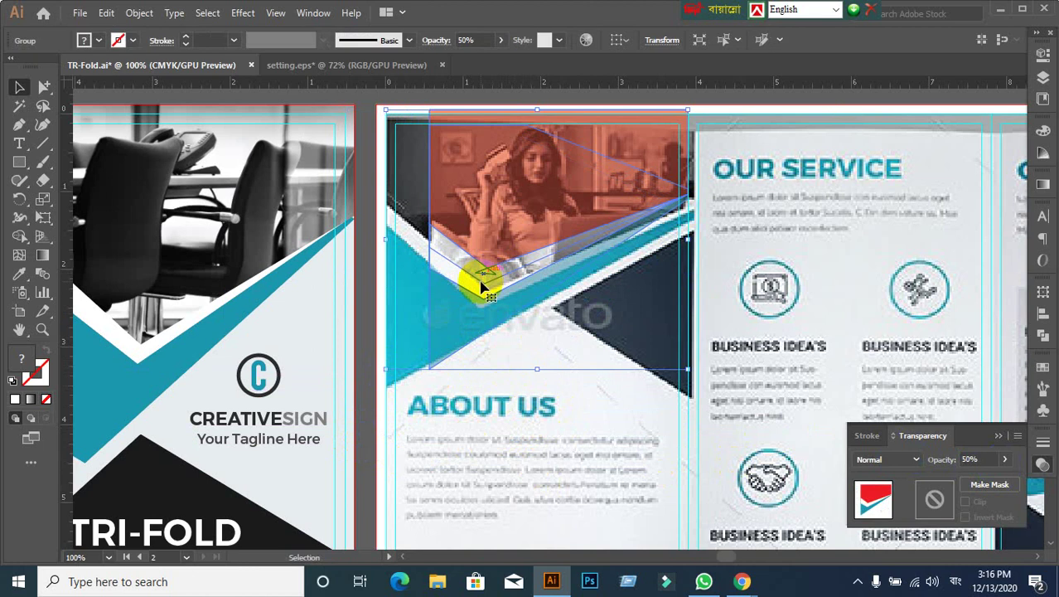
Step: Drag the teal piece's bottom and top-left corners out to the panel's left edge
drag(45, 87, 124, 104)
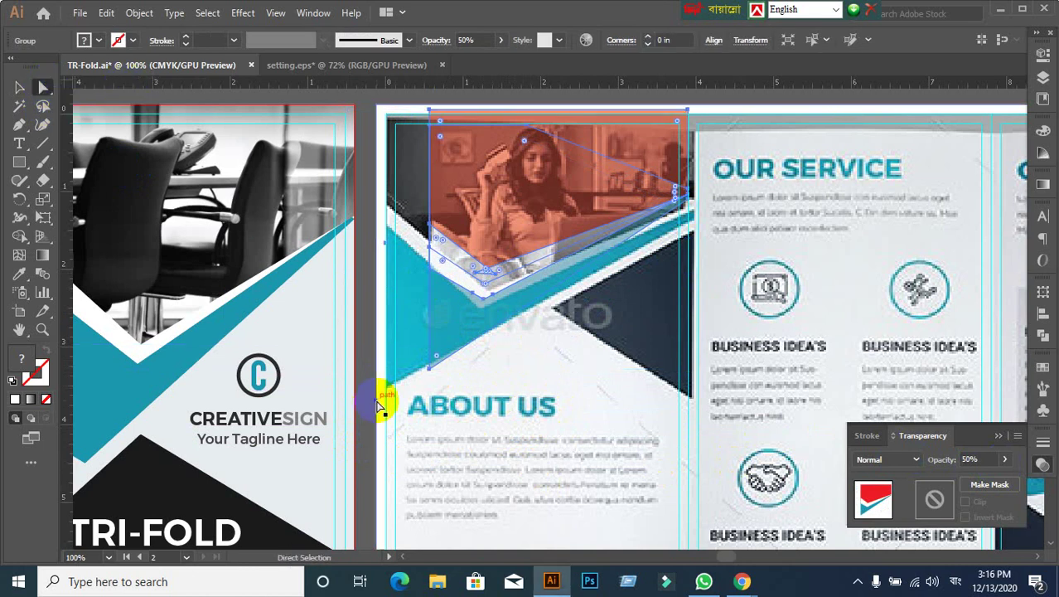
scroll(423, 402, up, 2)
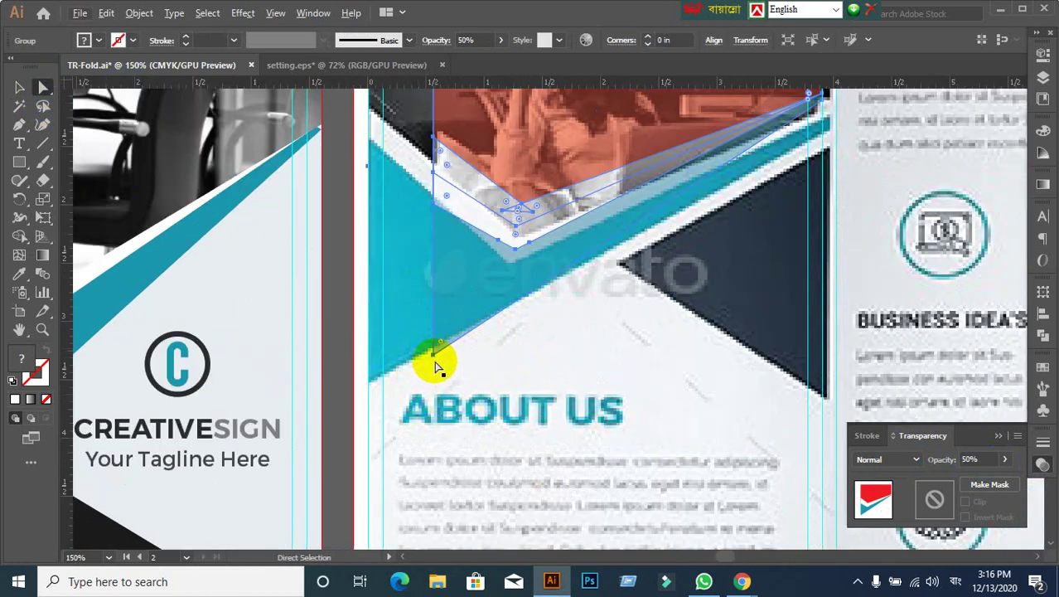
mouse_move(431, 355)
mouse_down()
mouse_move(356, 386)
mouse_move(351, 401)
mouse_move(357, 387)
mouse_up()
scroll(480, 384, up, 3)
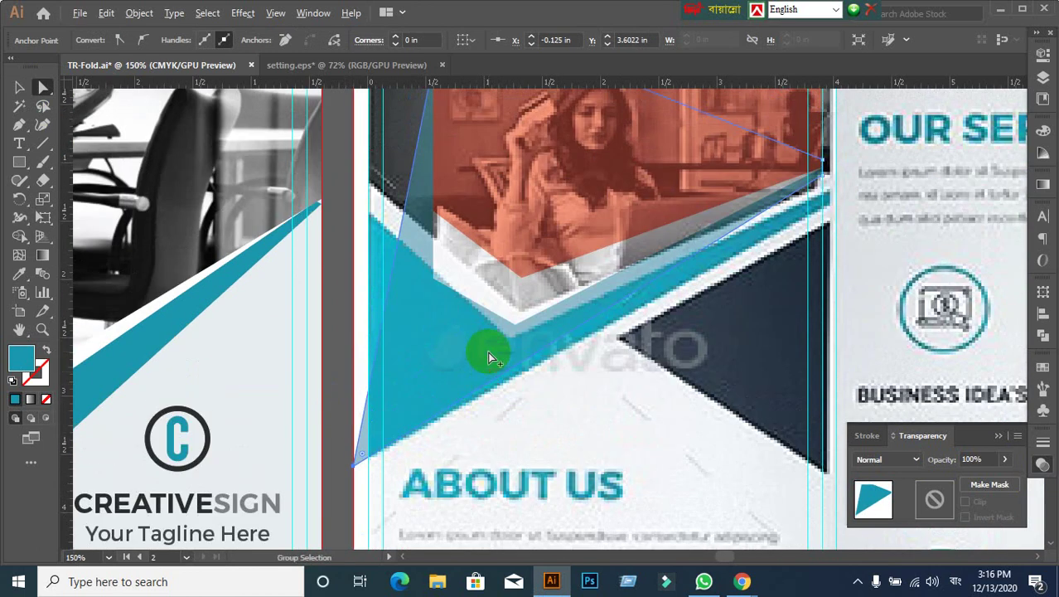
scroll(489, 355, down, 3)
scroll(501, 343, up, 1)
scroll(512, 338, up, 2)
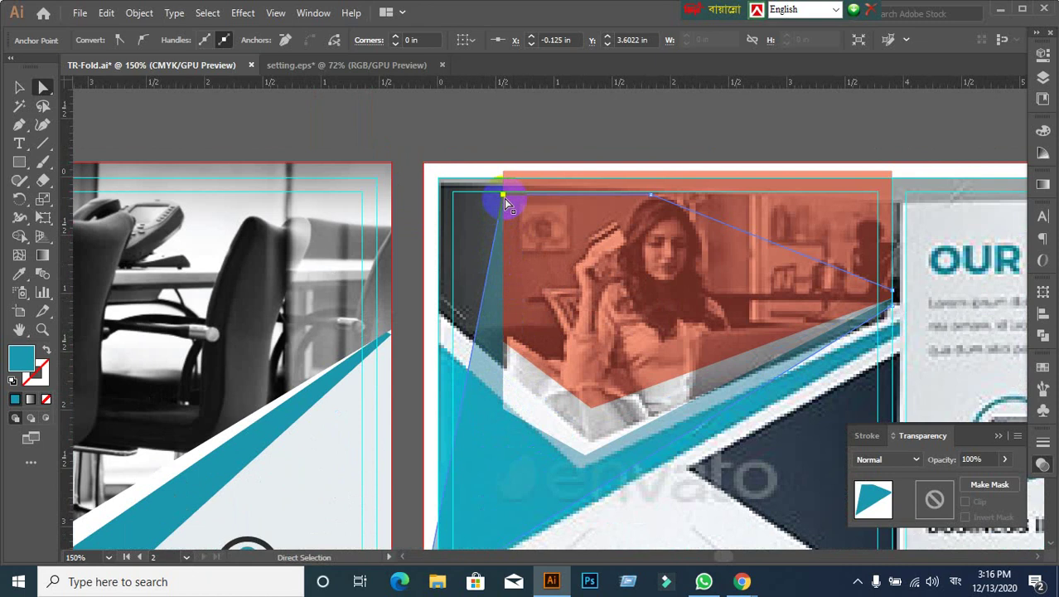
drag(504, 198, 429, 200)
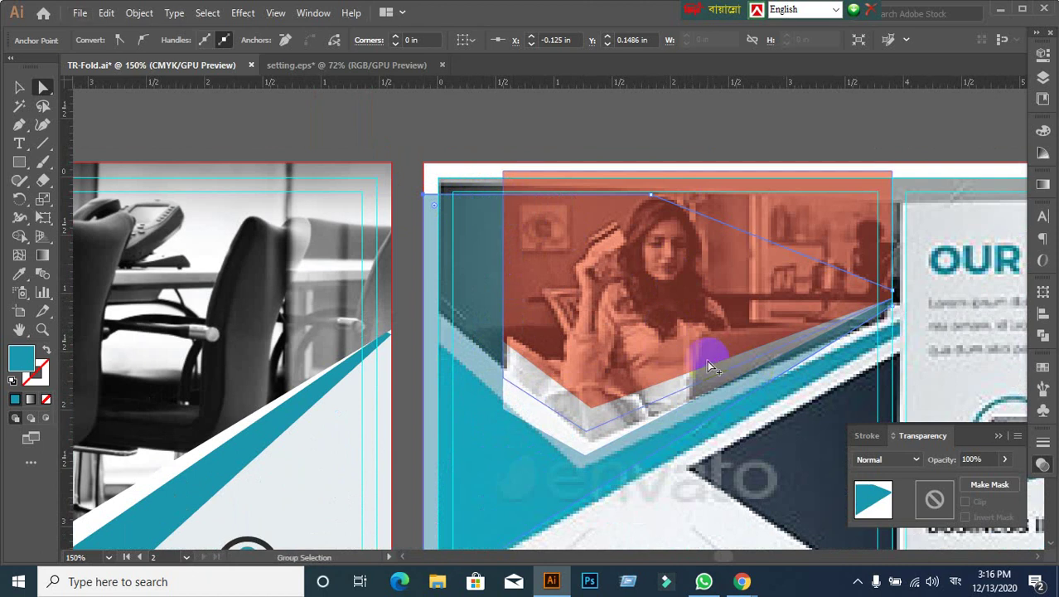
scroll(677, 332, down, 1)
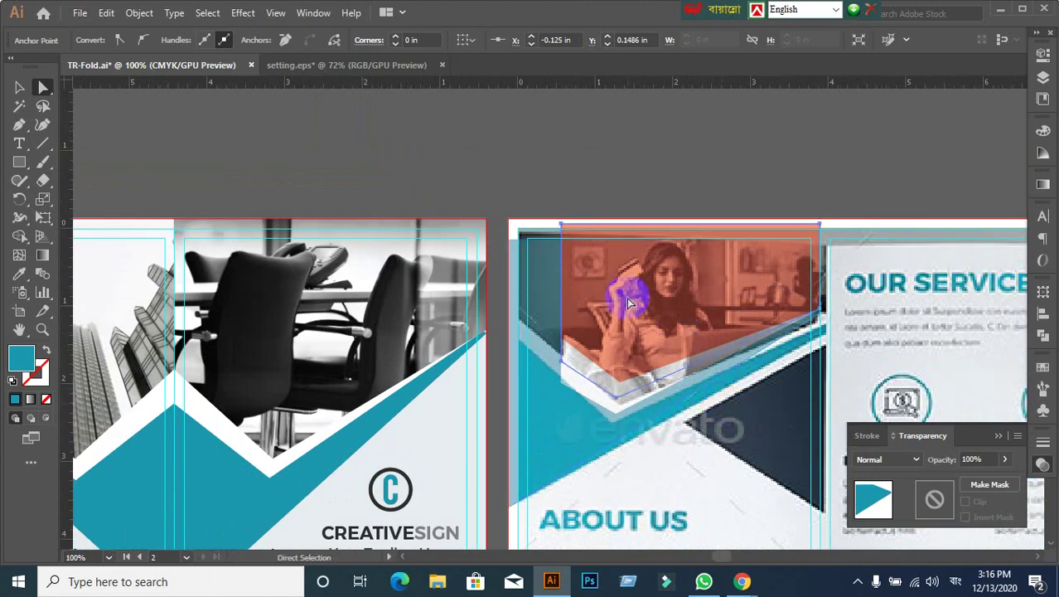
Step: Drag the red piece's corners to the panel's top-left corner and left edge
click(628, 325)
click(561, 224)
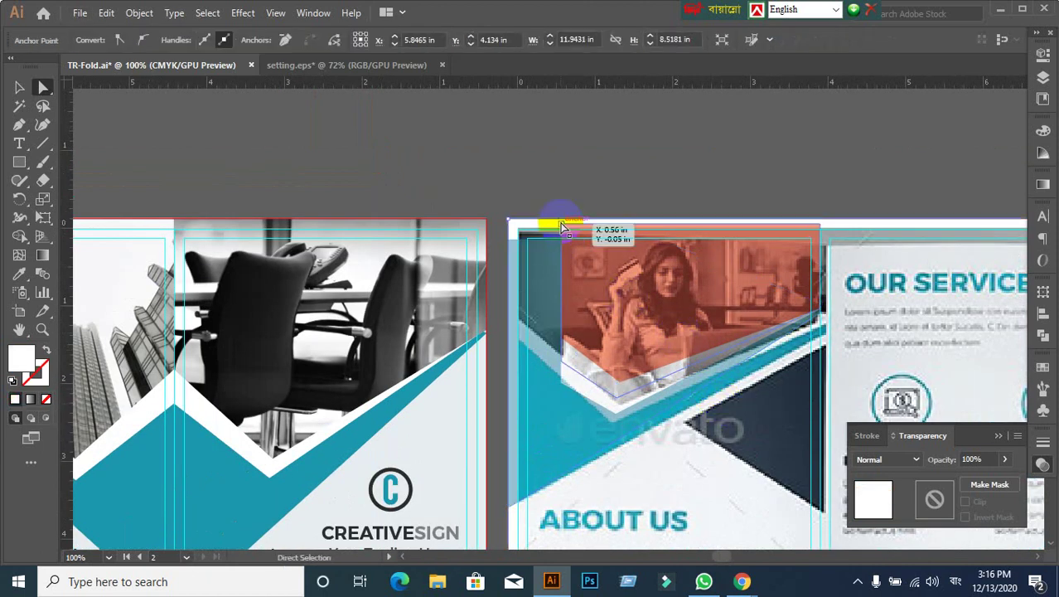
drag(561, 225, 537, 228)
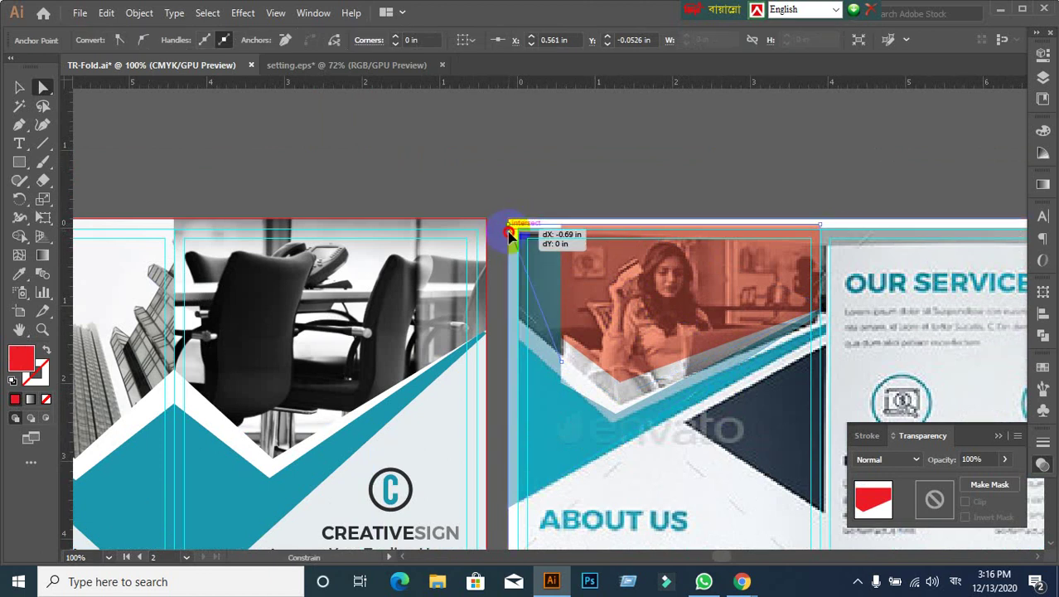
drag(536, 228, 508, 226)
click(566, 370)
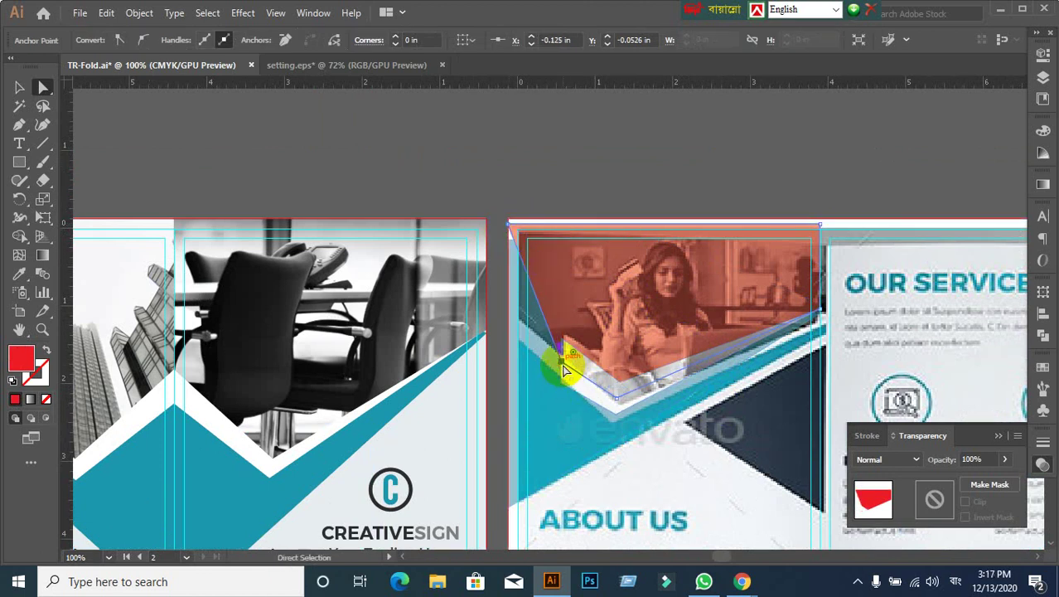
click(566, 371)
mouse_move(564, 369)
mouse_down()
mouse_move(514, 333)
mouse_move(532, 372)
mouse_move(530, 304)
mouse_move(363, 179)
mouse_move(370, 200)
mouse_up()
scroll(577, 394, up, 1)
scroll(577, 394, up, 1)
scroll(493, 307, down, 4)
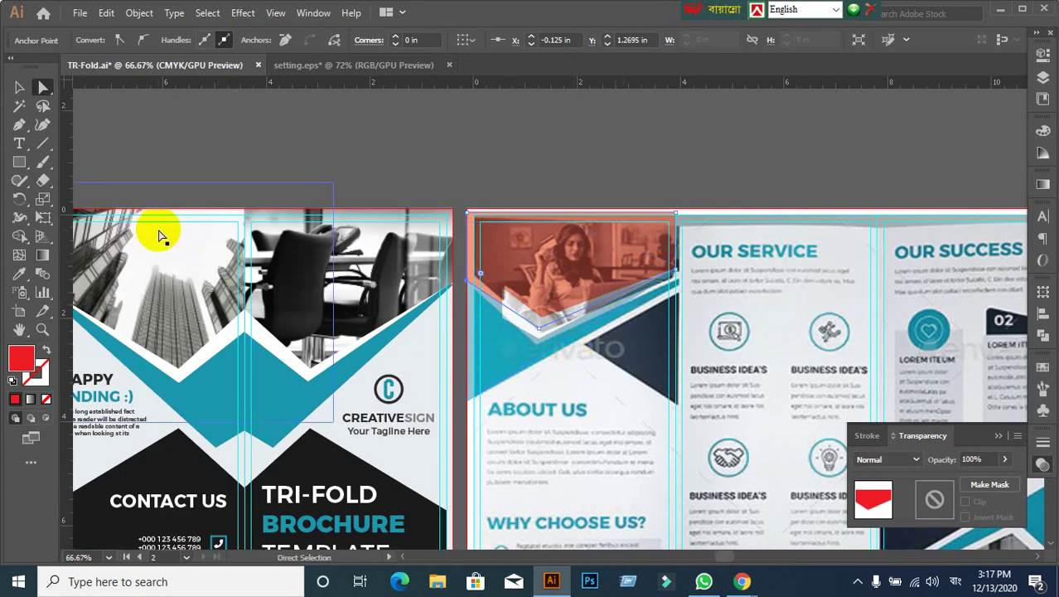
Step: Select the whole chevron group and ungroup it into separate red, white and teal pieces
click(42, 110)
click(19, 87)
click(590, 329)
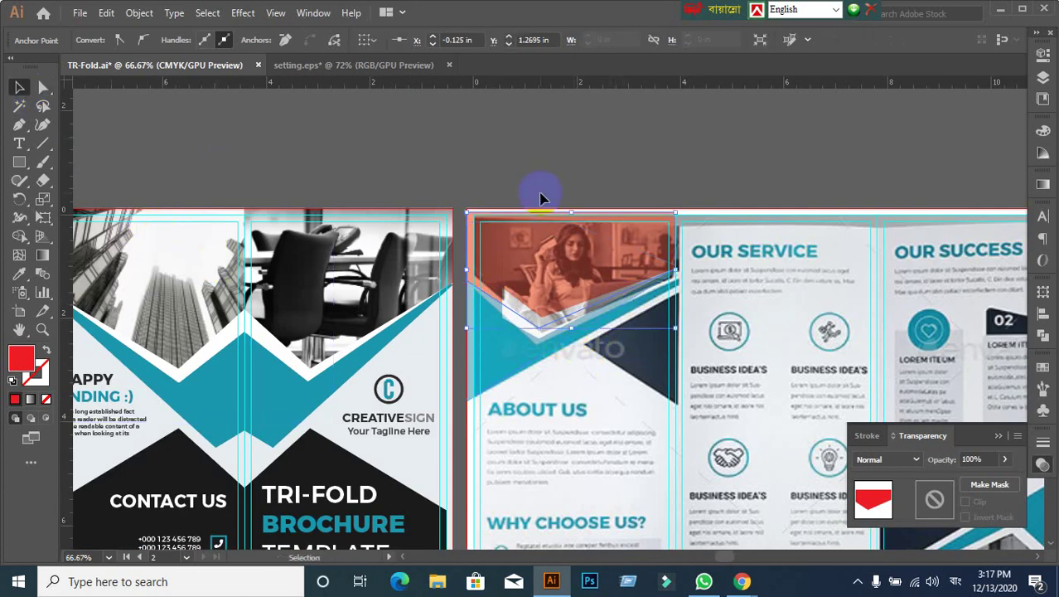
click(545, 363)
key(5)
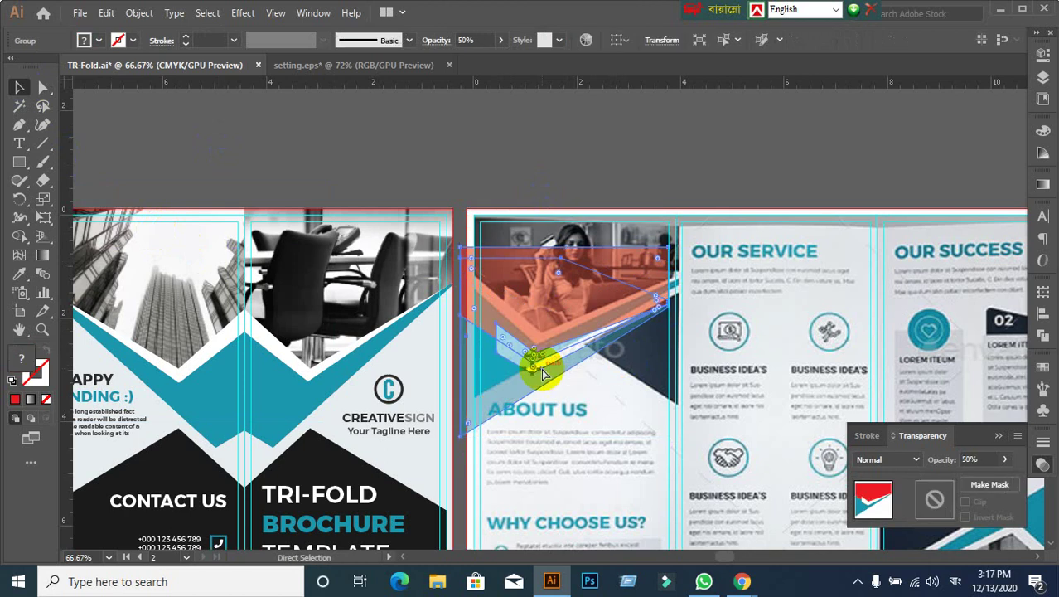
right_click(534, 327)
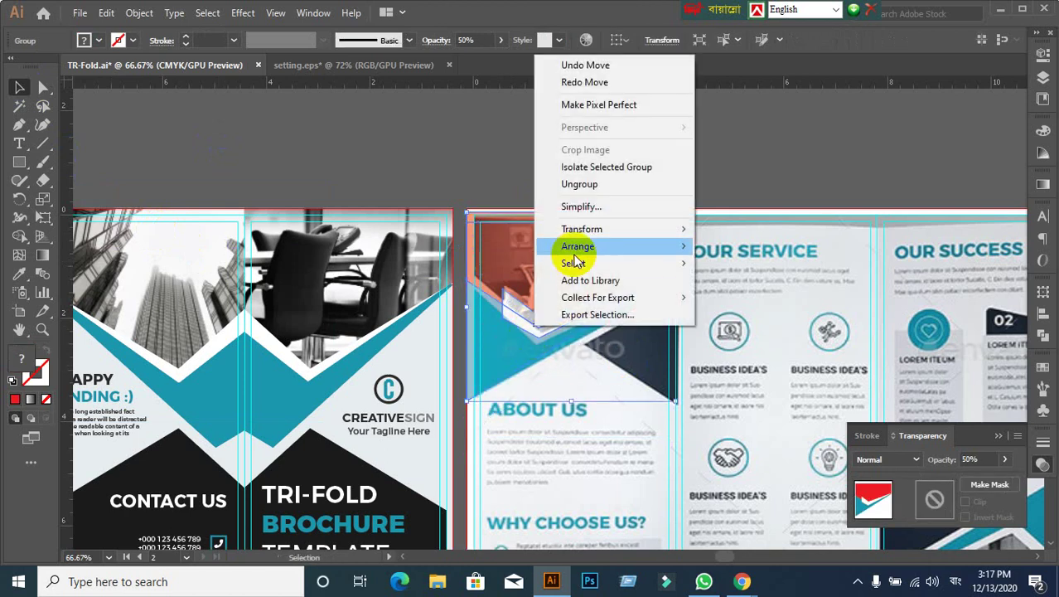
click(578, 184)
click(496, 149)
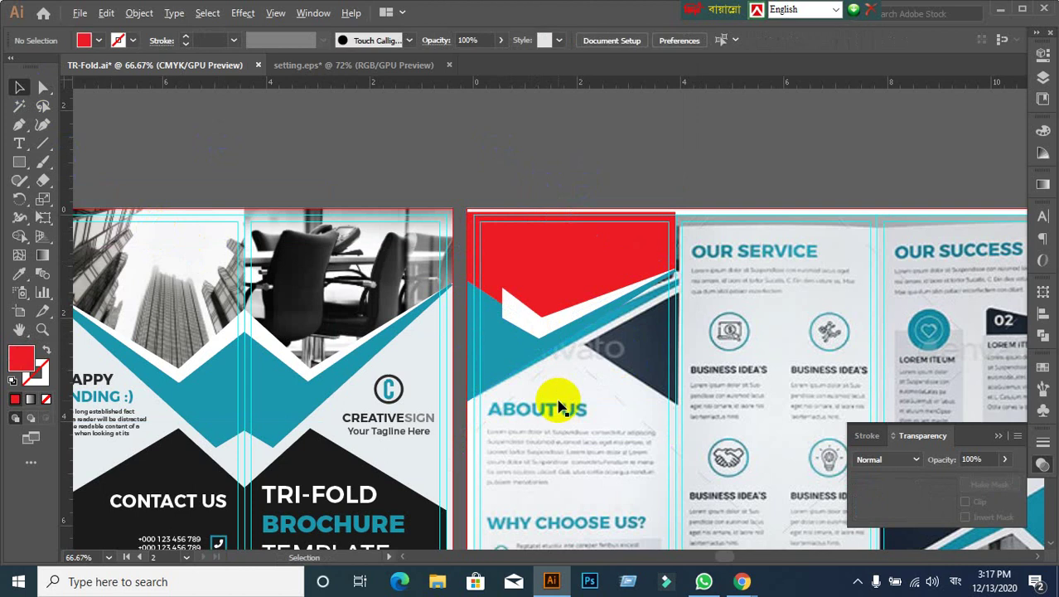
scroll(556, 407, up, 2)
click(494, 236)
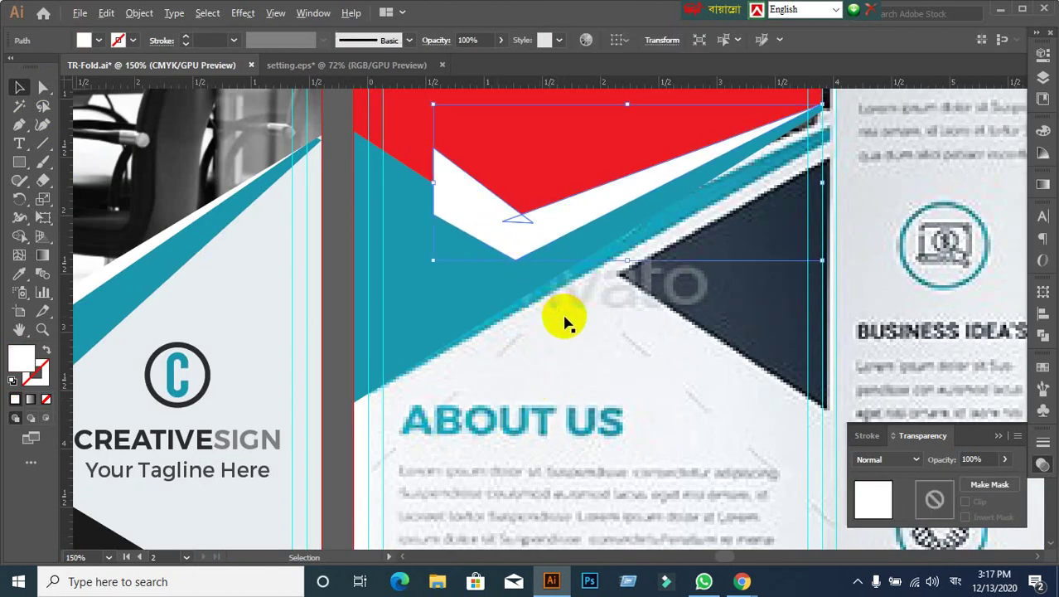
scroll(564, 319, down, 3)
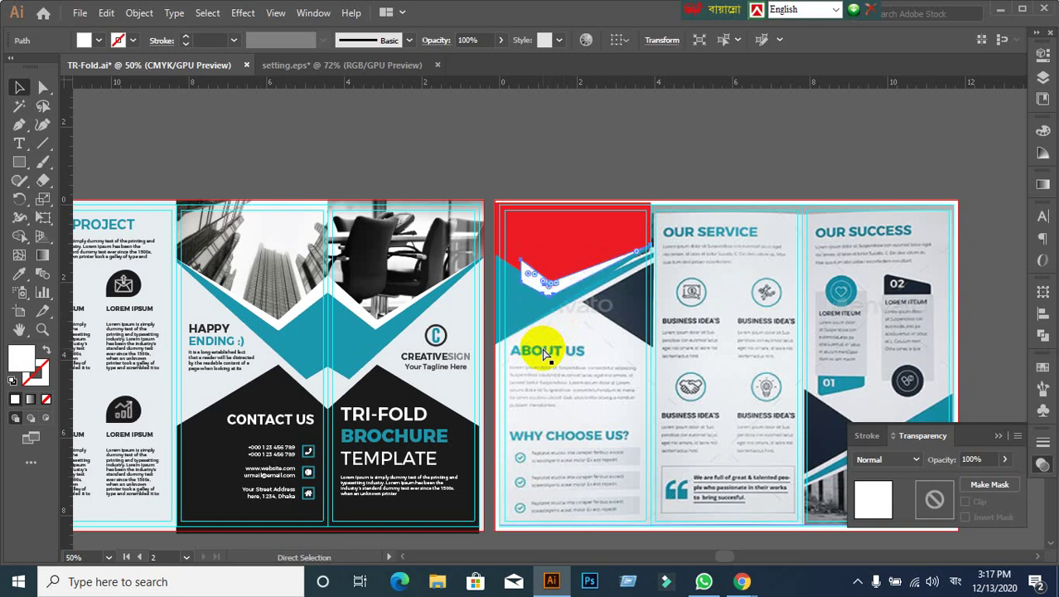
click(551, 172)
scroll(570, 371, up, 1)
scroll(539, 289, up, 2)
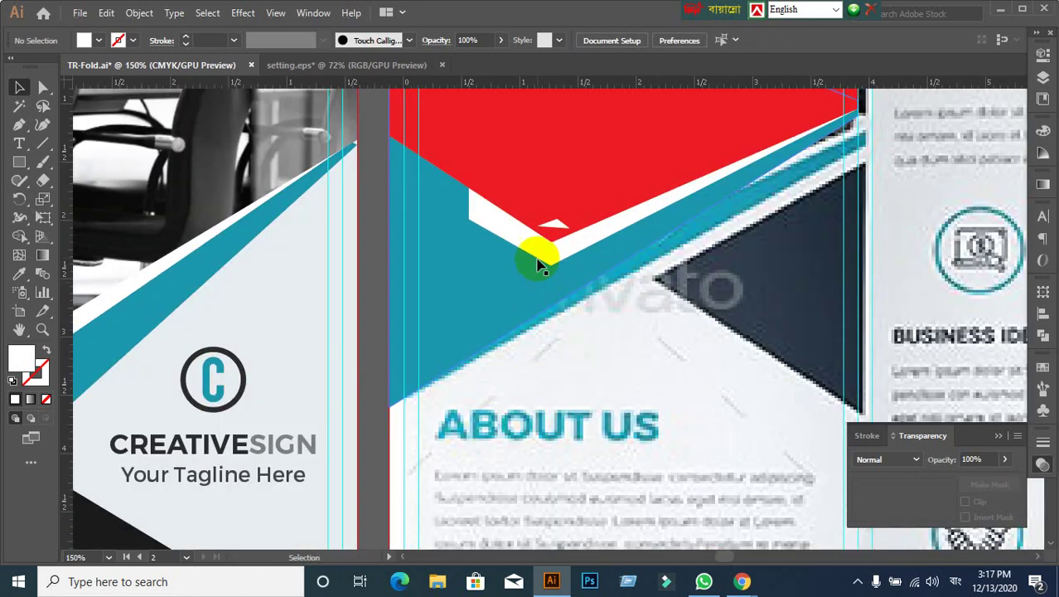
click(554, 228)
click(567, 269)
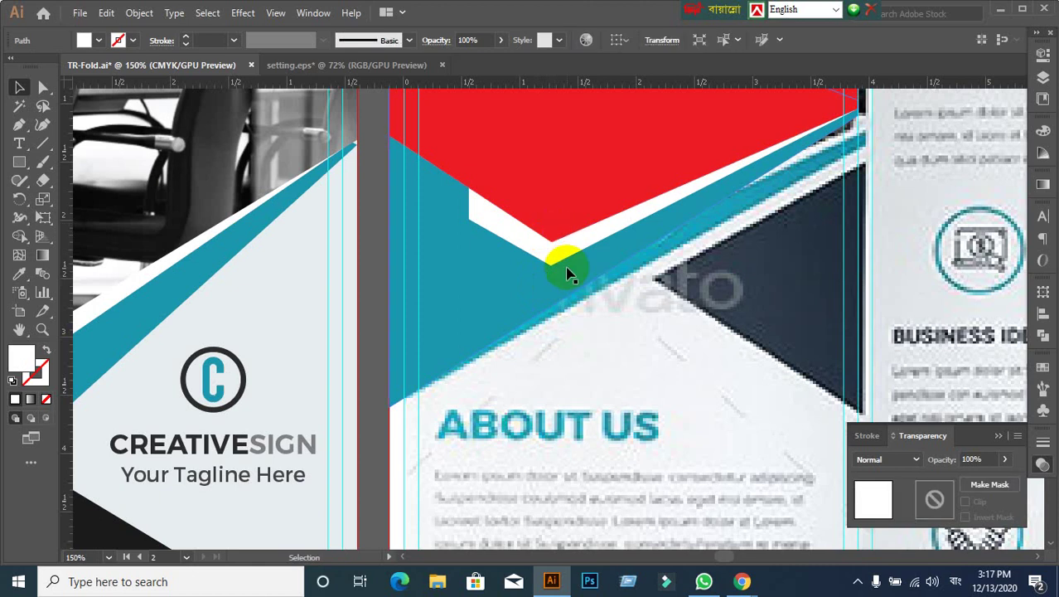
key(ctrl+shift+a)
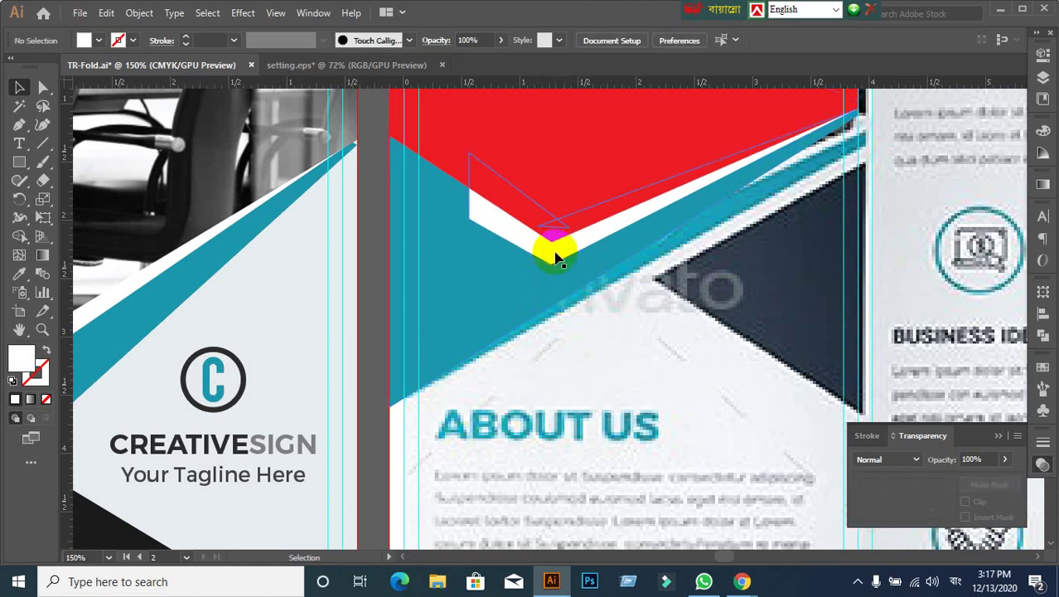
click(557, 259)
click(43, 87)
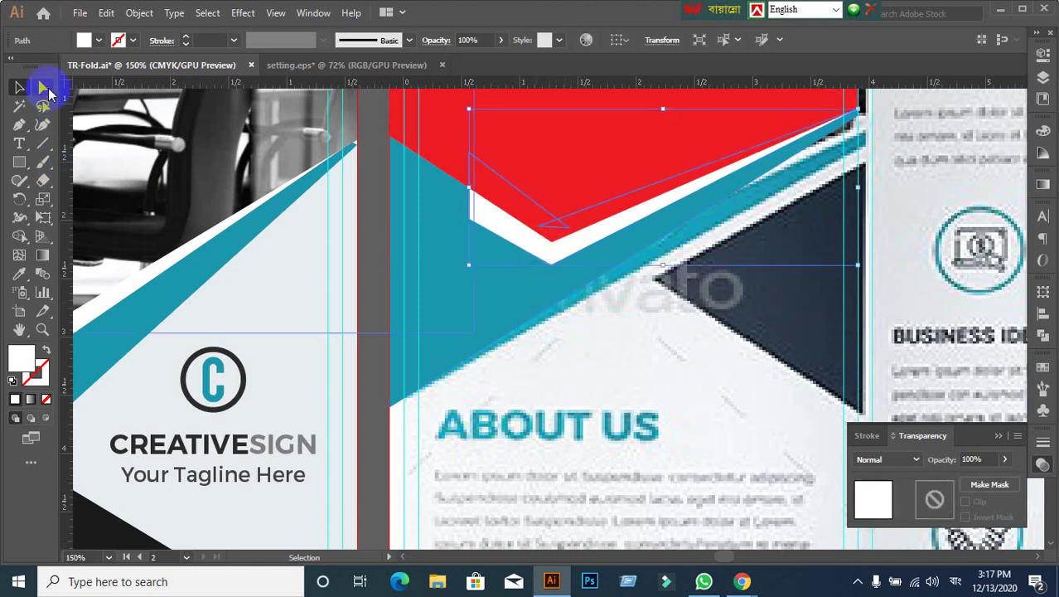
scroll(525, 218, up, 1)
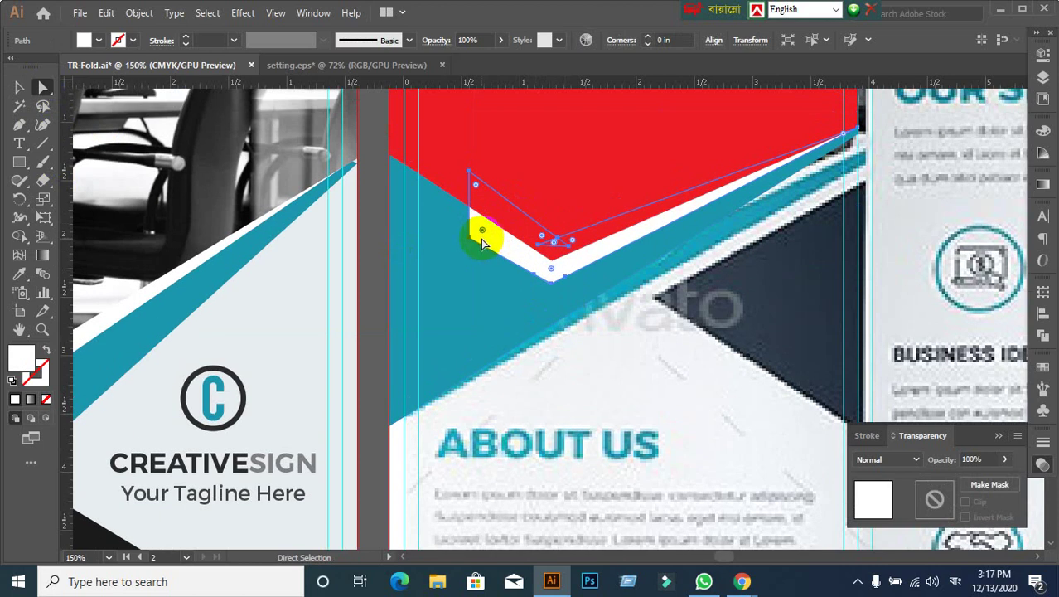
key(v)
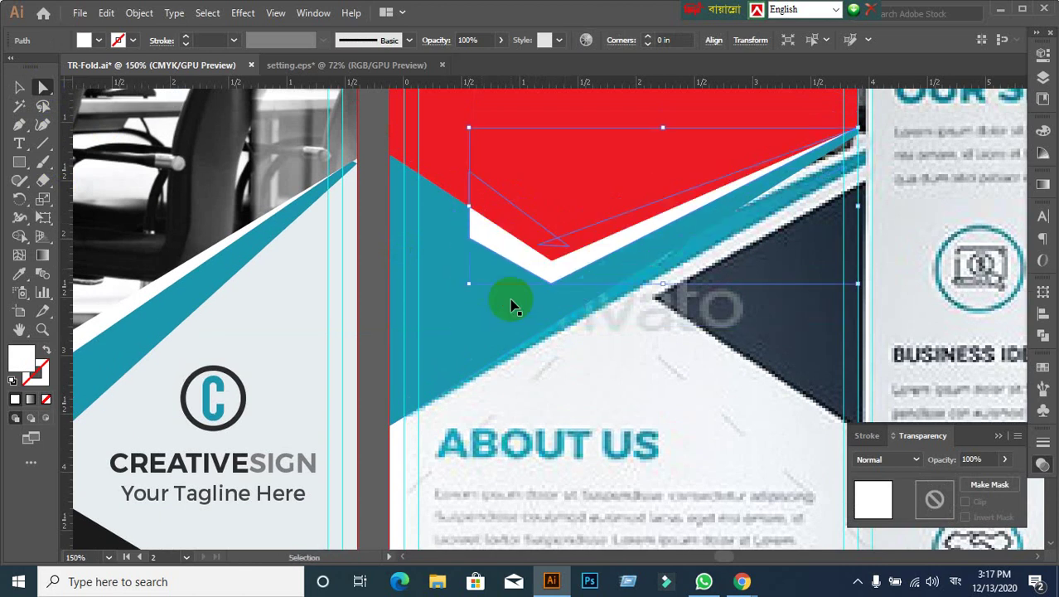
key(a)
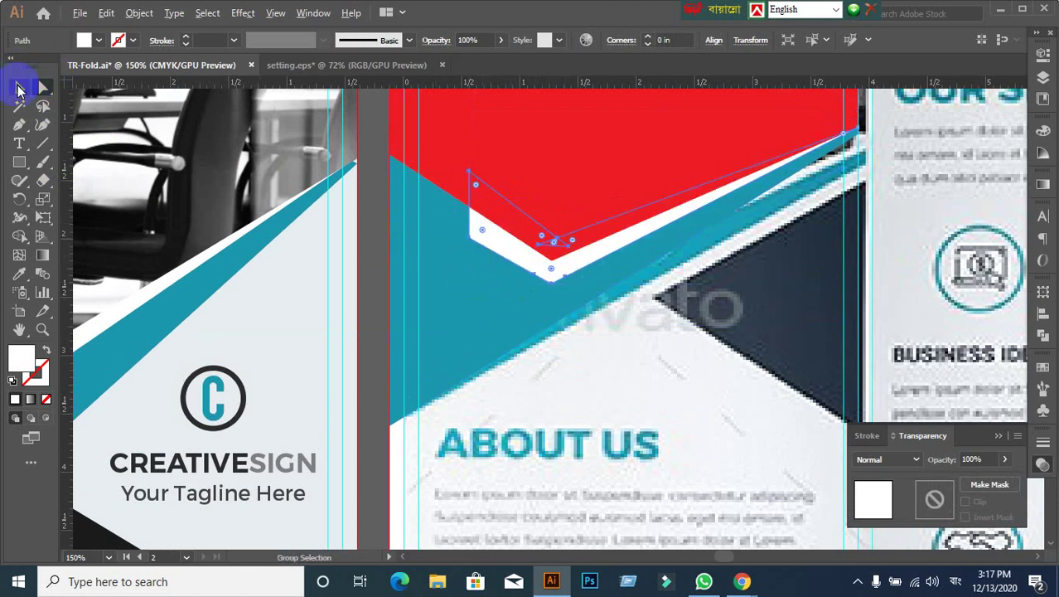
click(20, 88)
drag(574, 281, 689, 353)
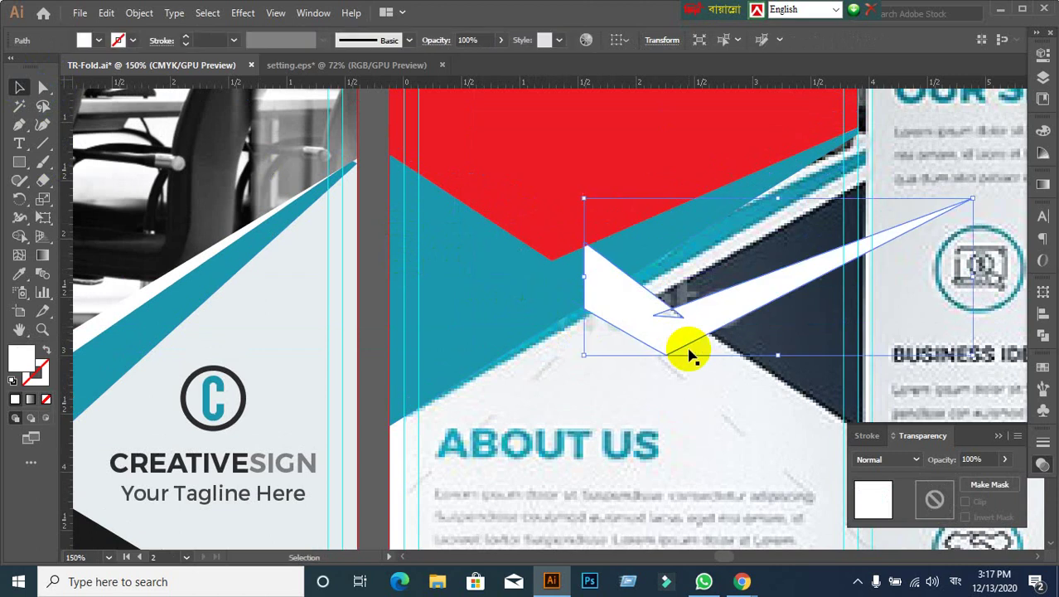
scroll(680, 344, up, 3)
scroll(686, 355, up, 2)
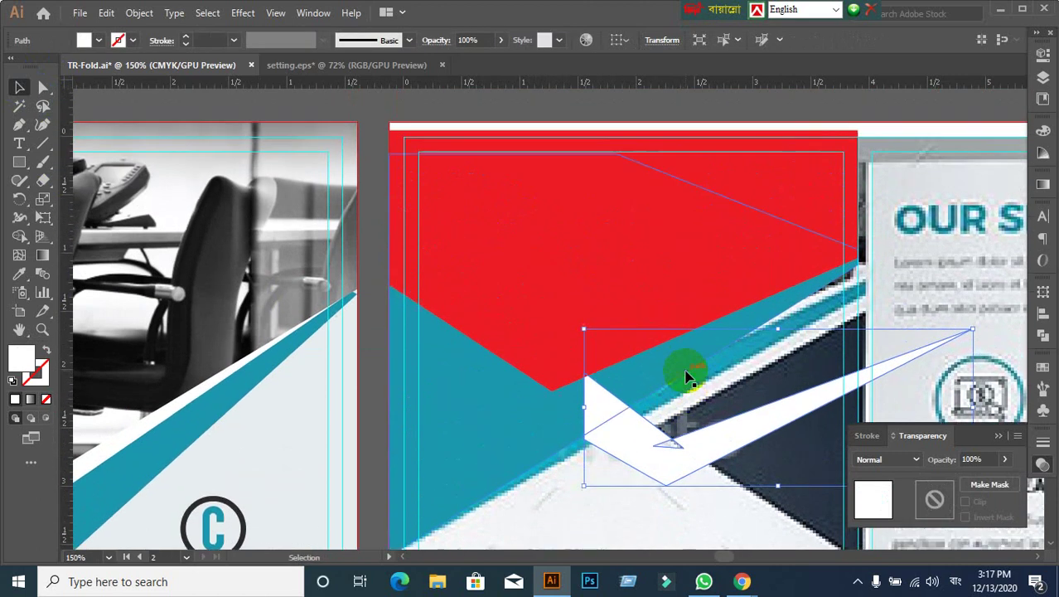
mouse_move(674, 449)
mouse_down()
mouse_move(558, 137)
mouse_move(575, 184)
mouse_up()
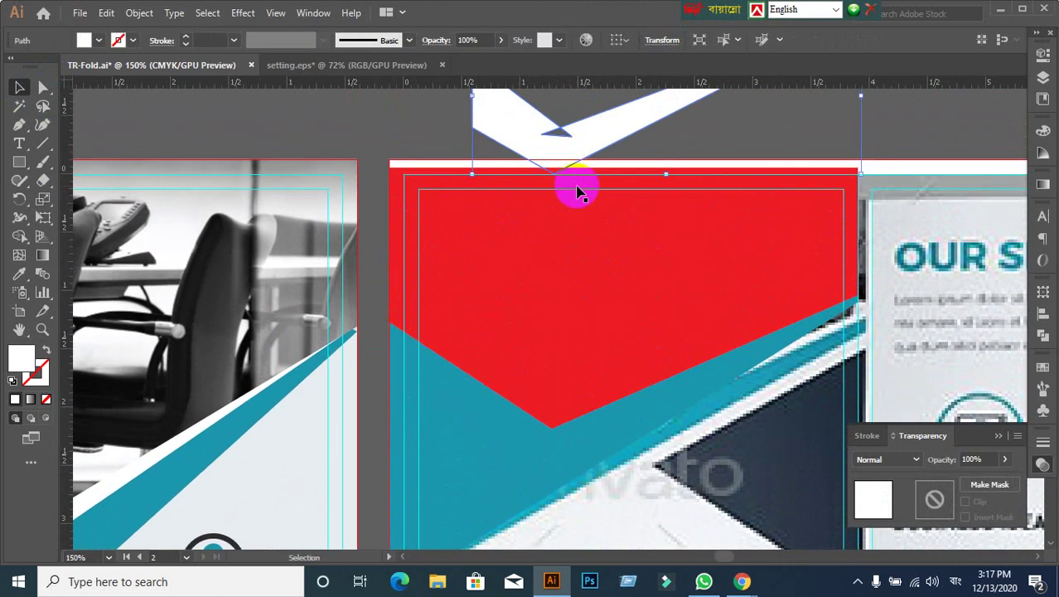
click(355, 119)
drag(553, 141, 487, 118)
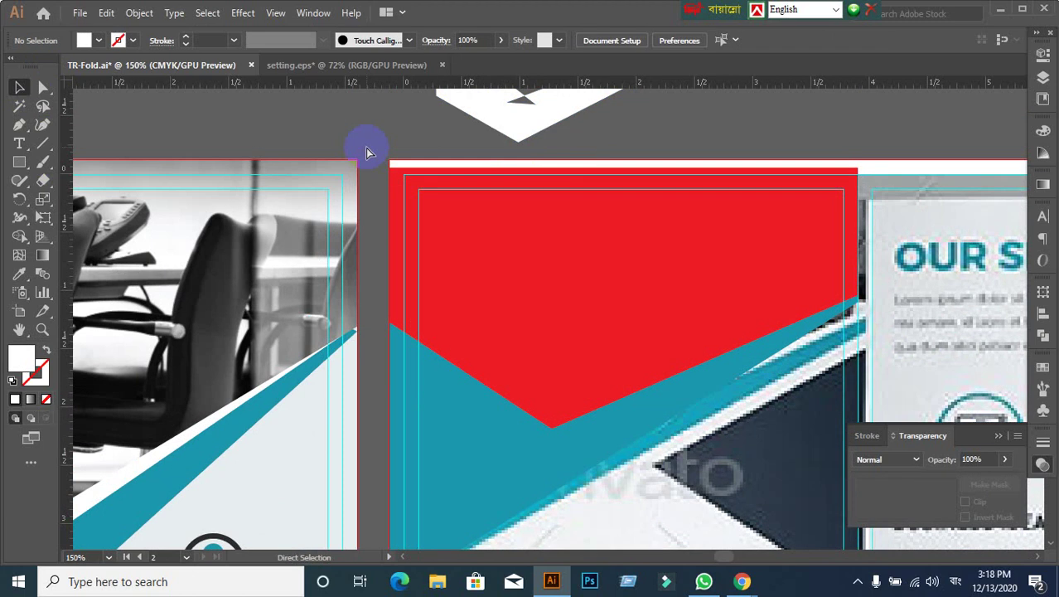
key(ctrl+z)
key(ctrl+z)
key(ctrl+z)
key(ctrl+z)
key(v)
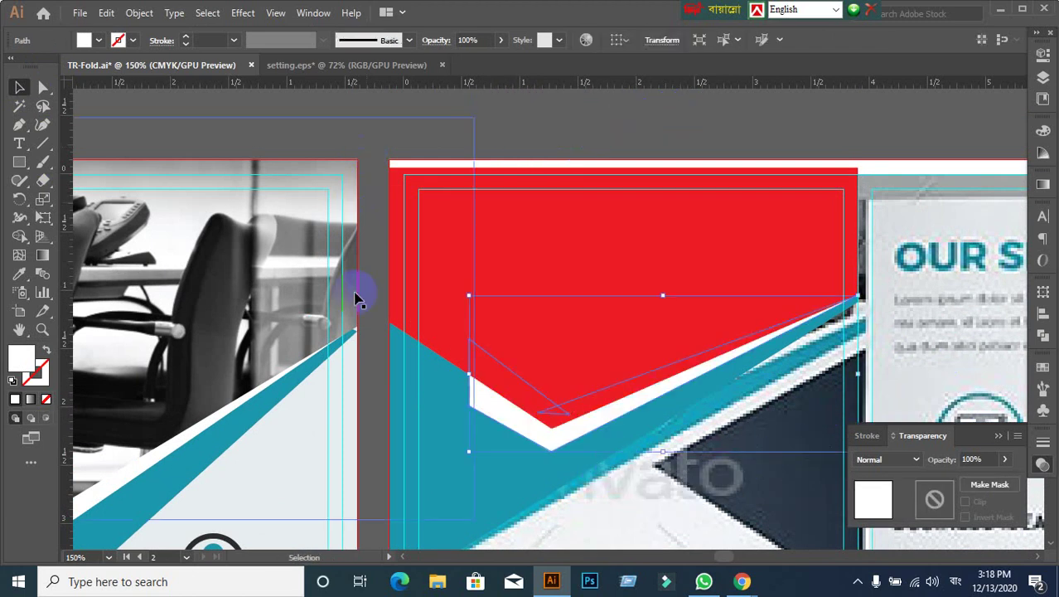
click(369, 376)
drag(437, 416, 496, 307)
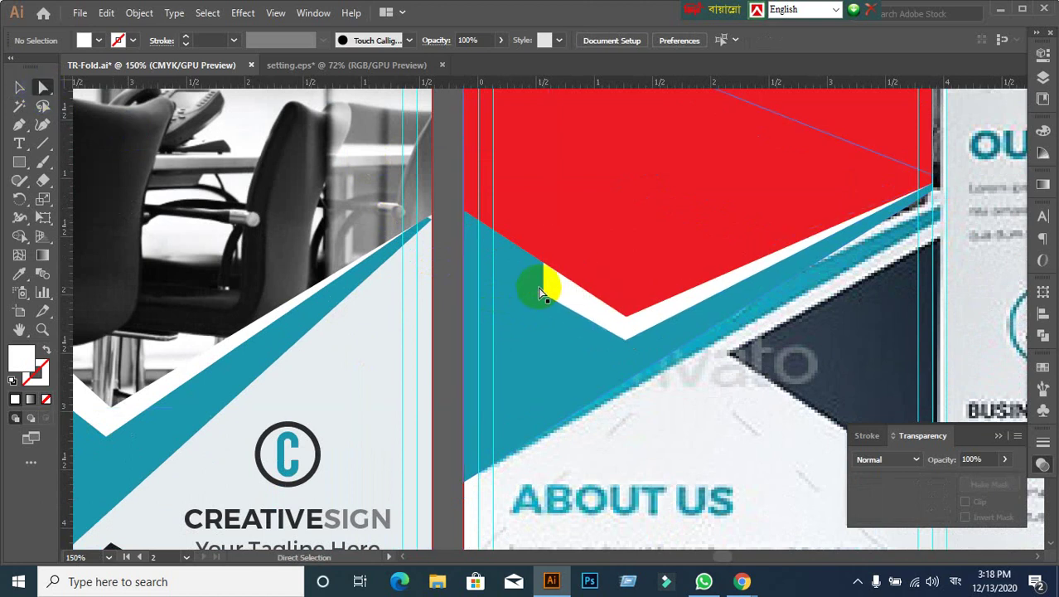
mouse_move(548, 282)
mouse_down()
mouse_move(492, 265)
mouse_move(466, 243)
mouse_move(462, 255)
mouse_up()
scroll(586, 338, down, 2)
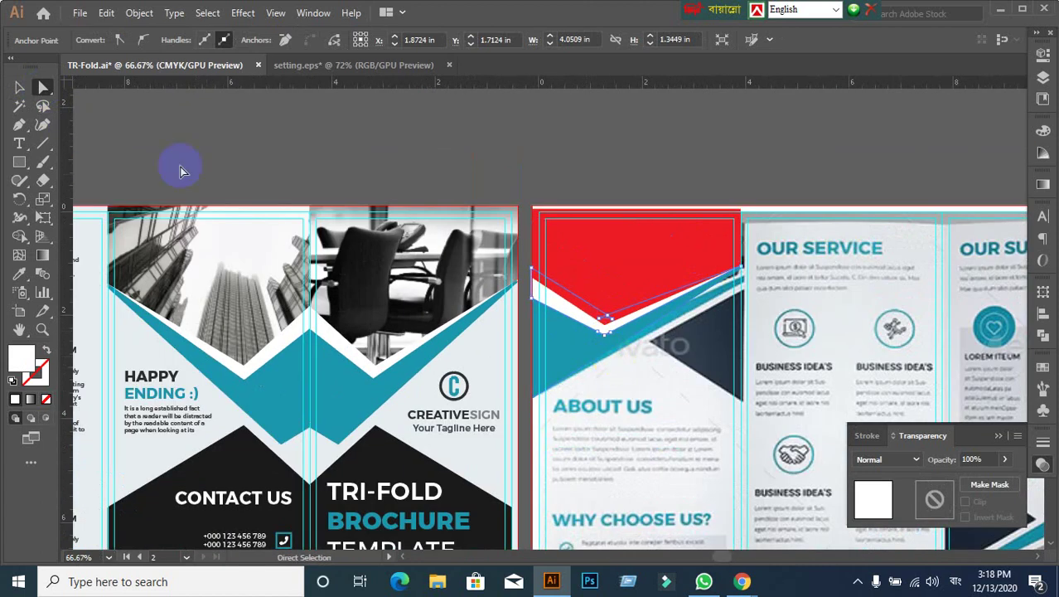
click(535, 183)
click(593, 279)
mouse_move(669, 409)
mouse_down()
mouse_move(669, 444)
mouse_move(685, 447)
mouse_up()
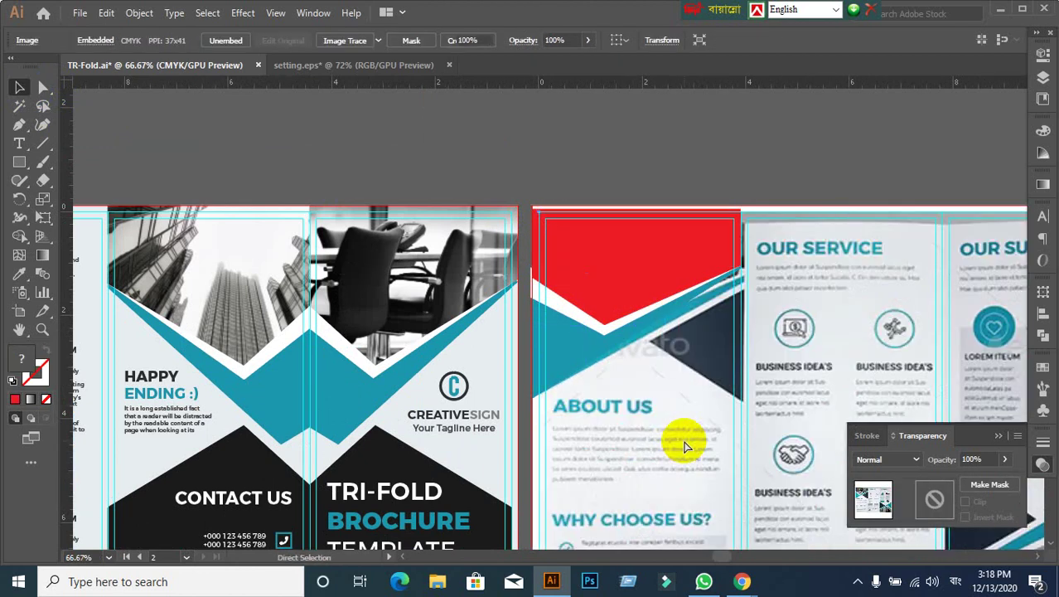
key(ctrl+shift+a)
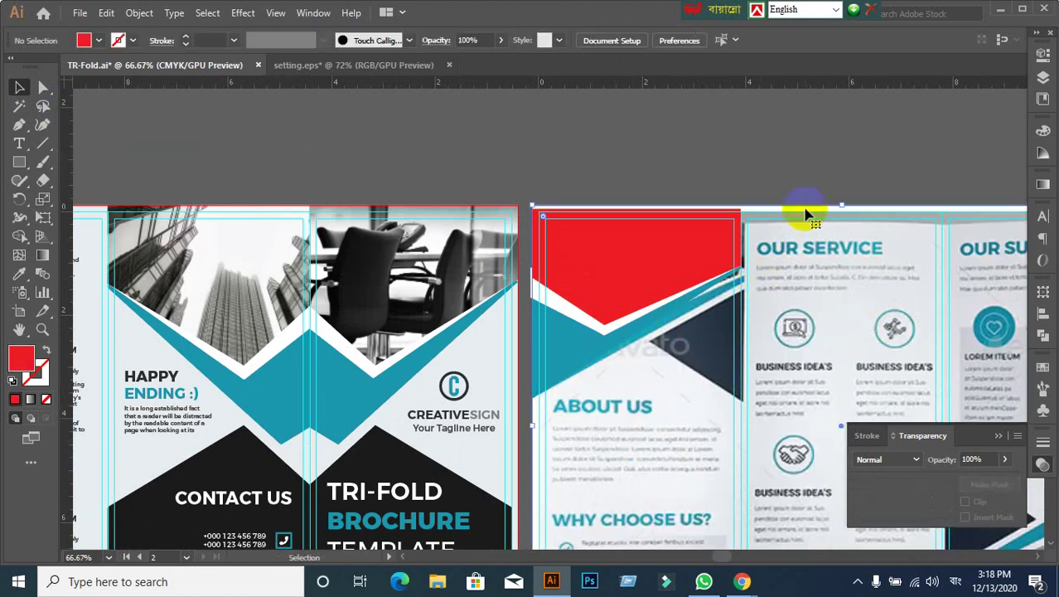
click(808, 215)
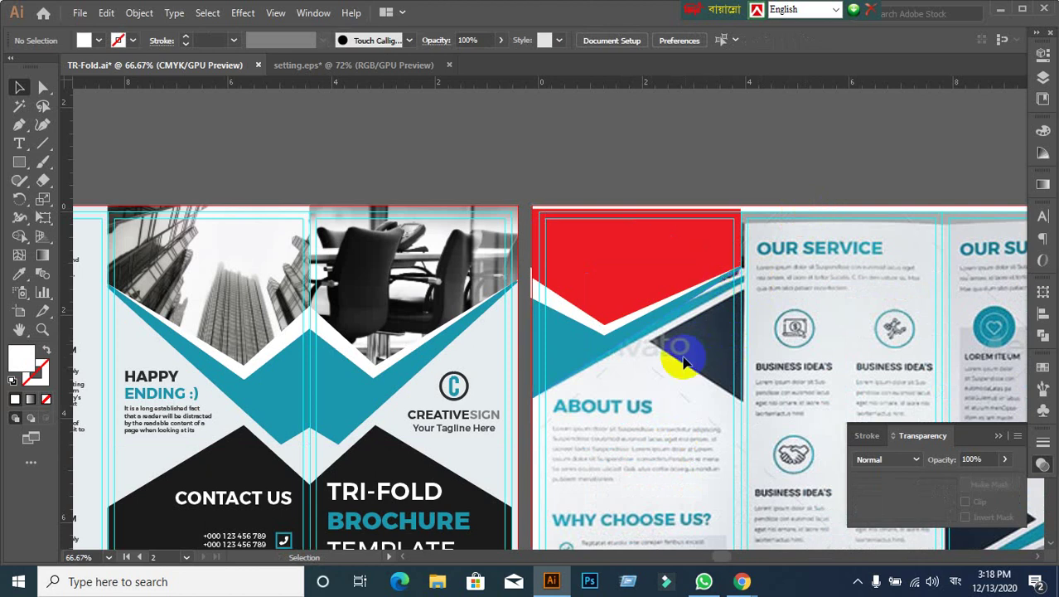
drag(609, 246, 703, 195)
key(a)
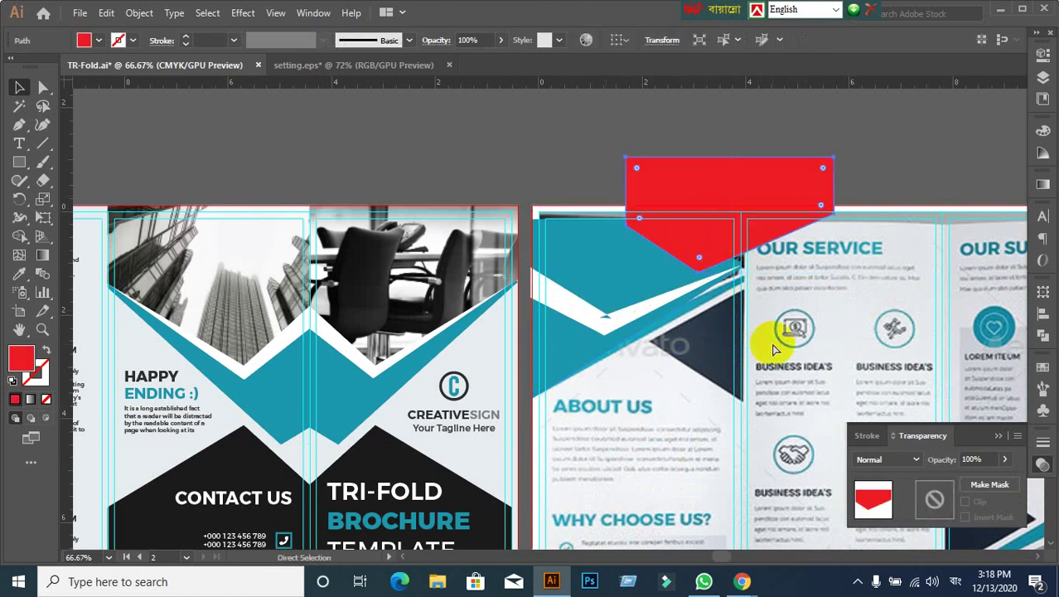
click(727, 216)
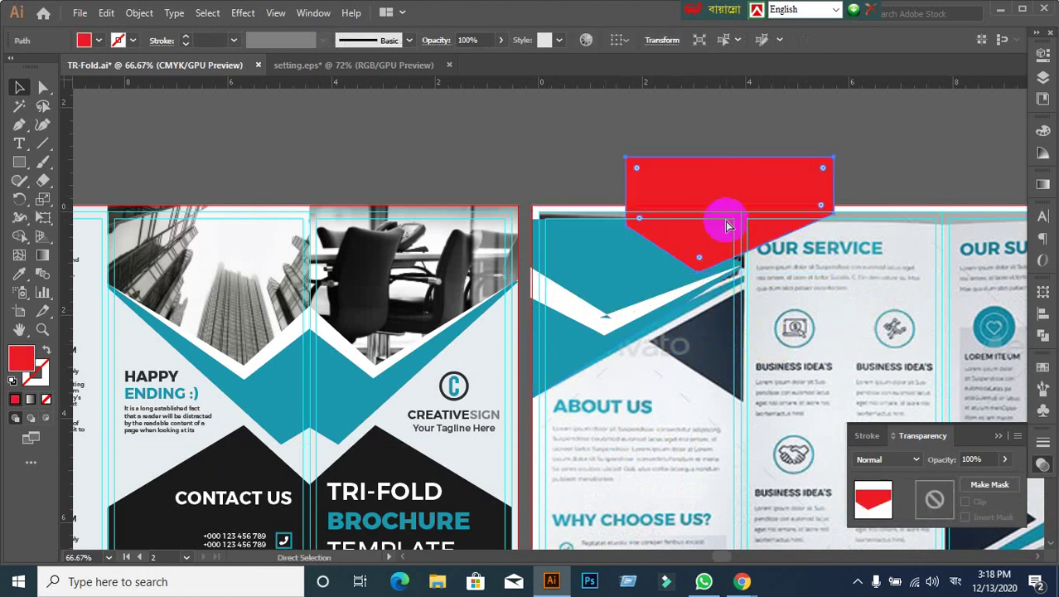
key(ctrl+z)
click(750, 181)
drag(650, 370, 715, 323)
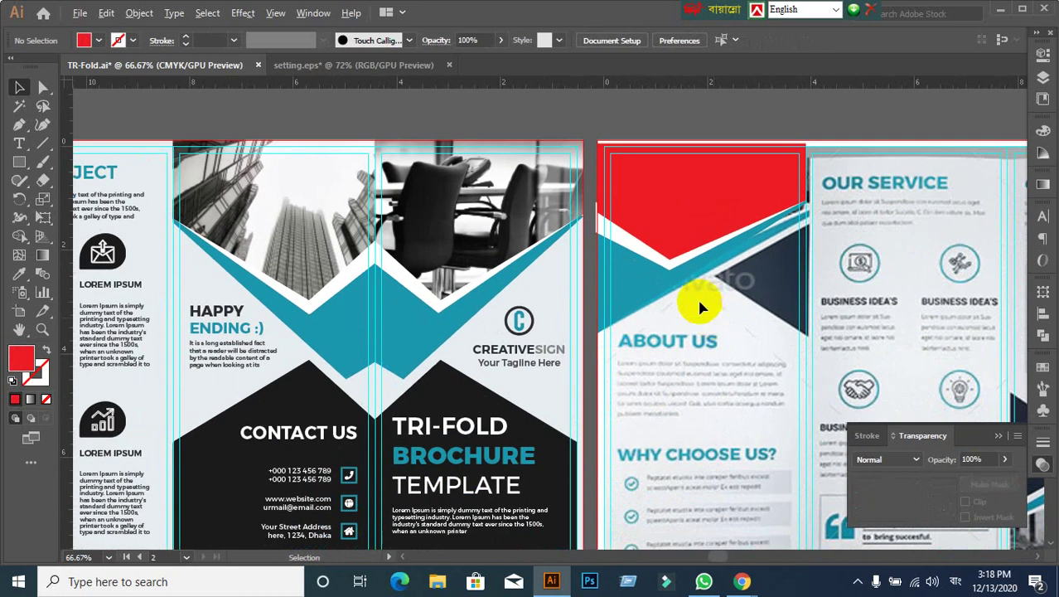
click(661, 266)
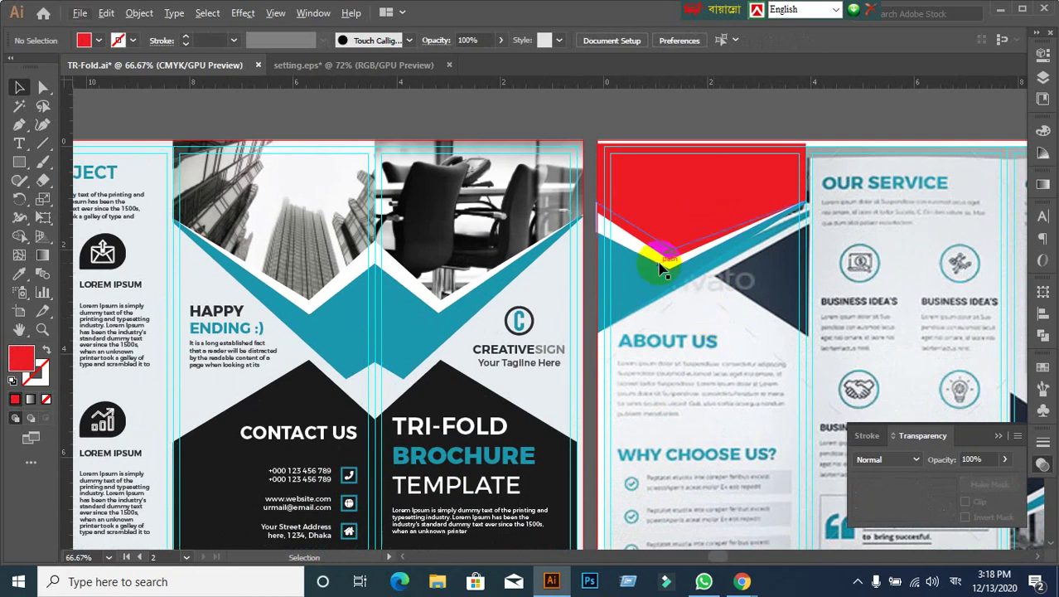
scroll(696, 350, down, 2)
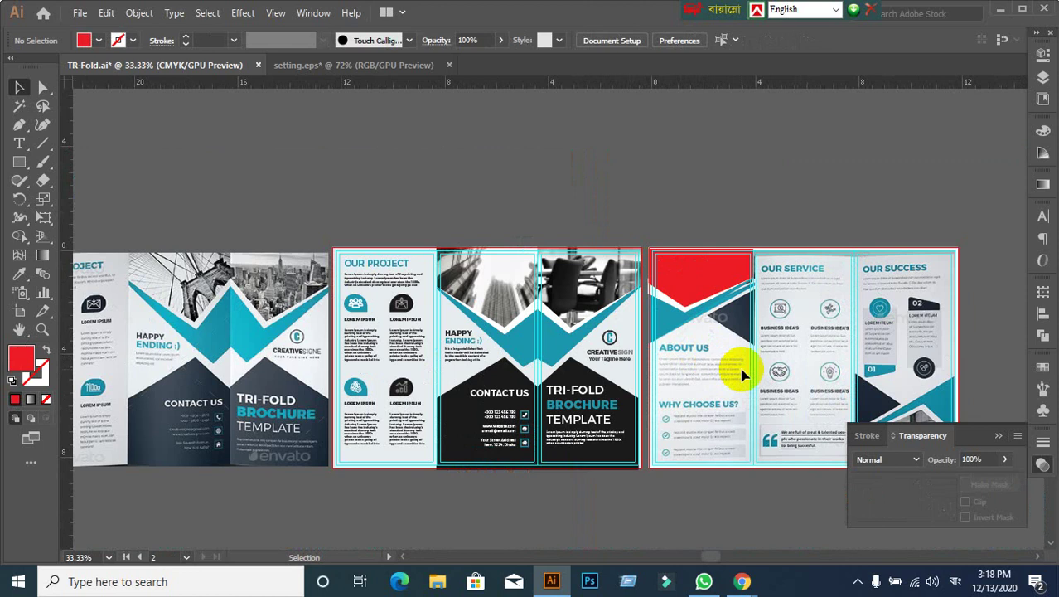
scroll(743, 375, up, 1)
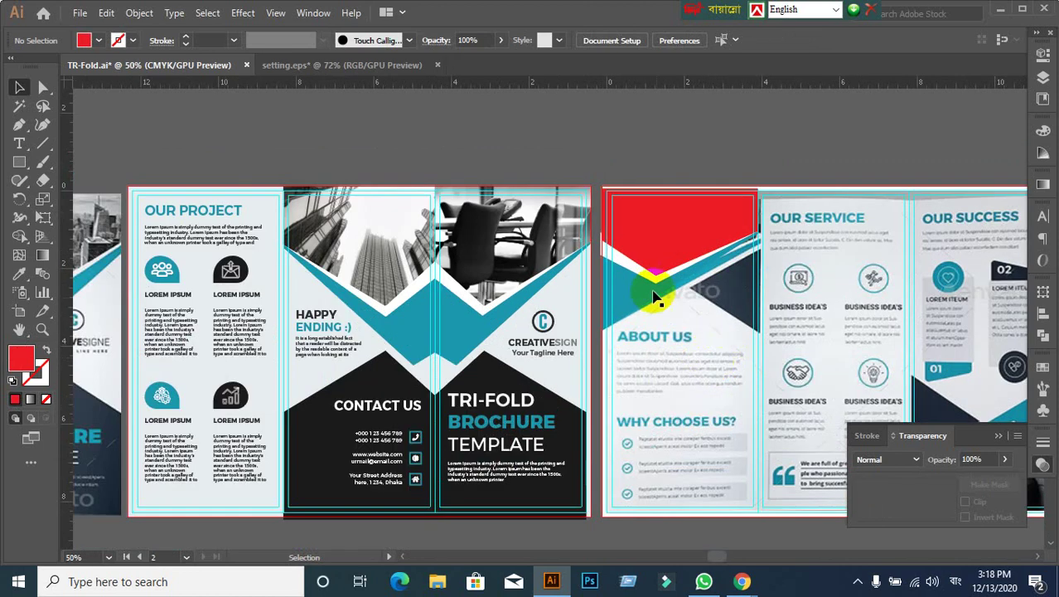
scroll(655, 290, up, 2)
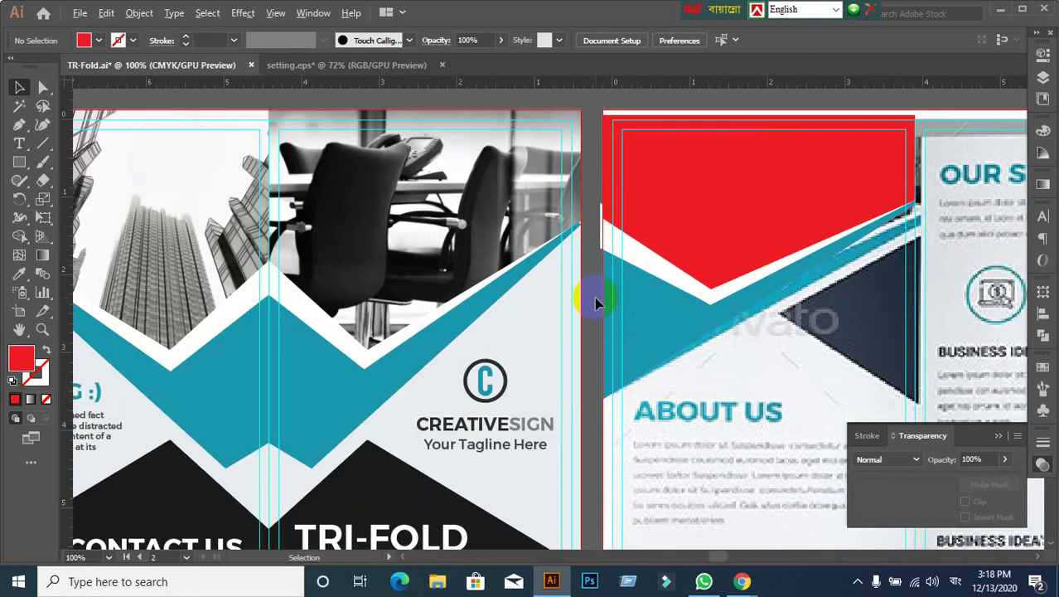
scroll(607, 284, down, 1)
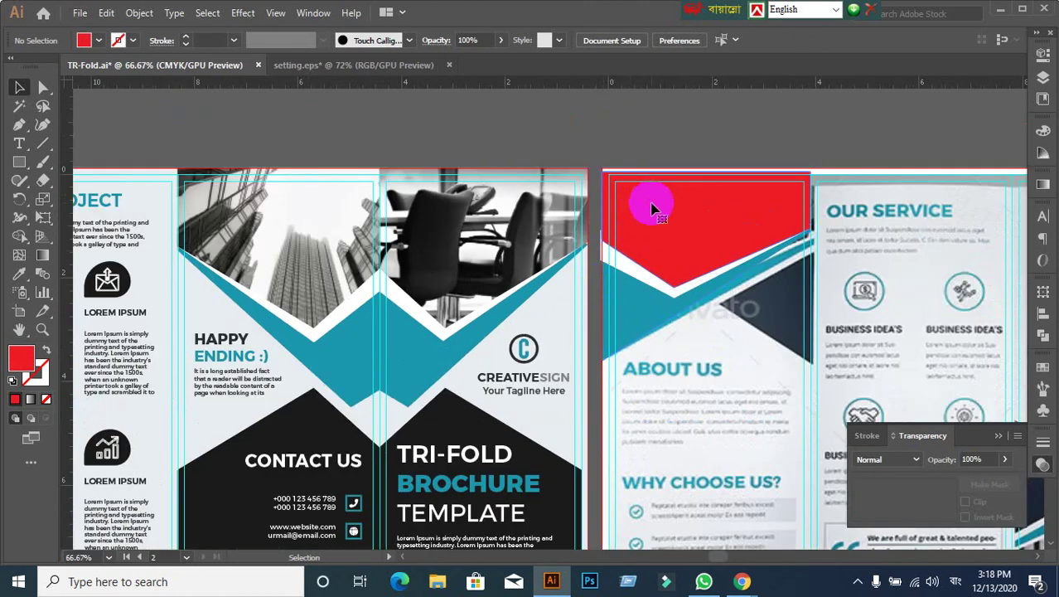
click(663, 239)
scroll(669, 246, down, 1)
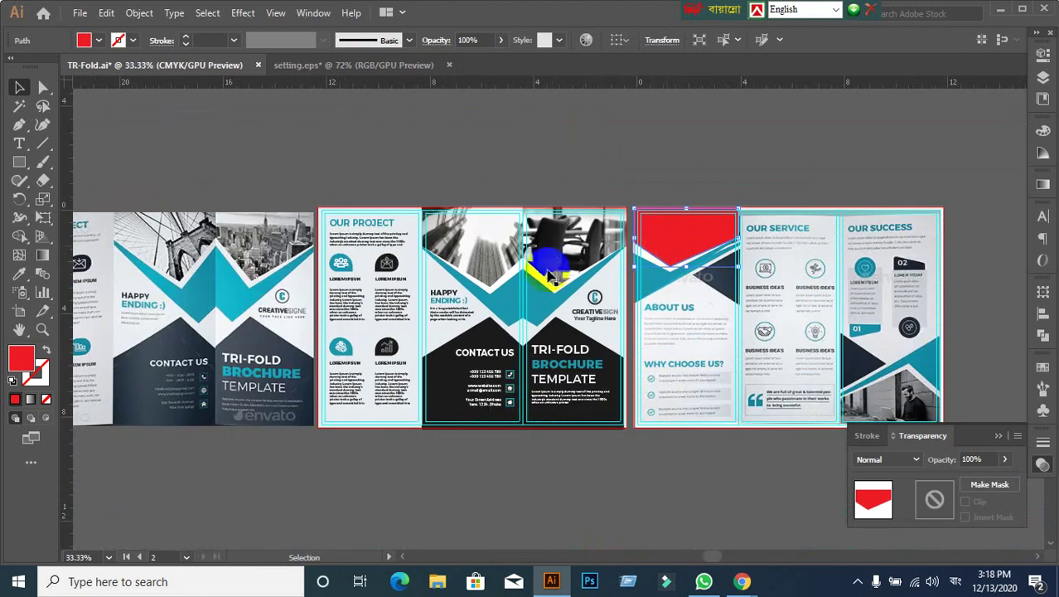
click(555, 253)
scroll(597, 284, down, 1)
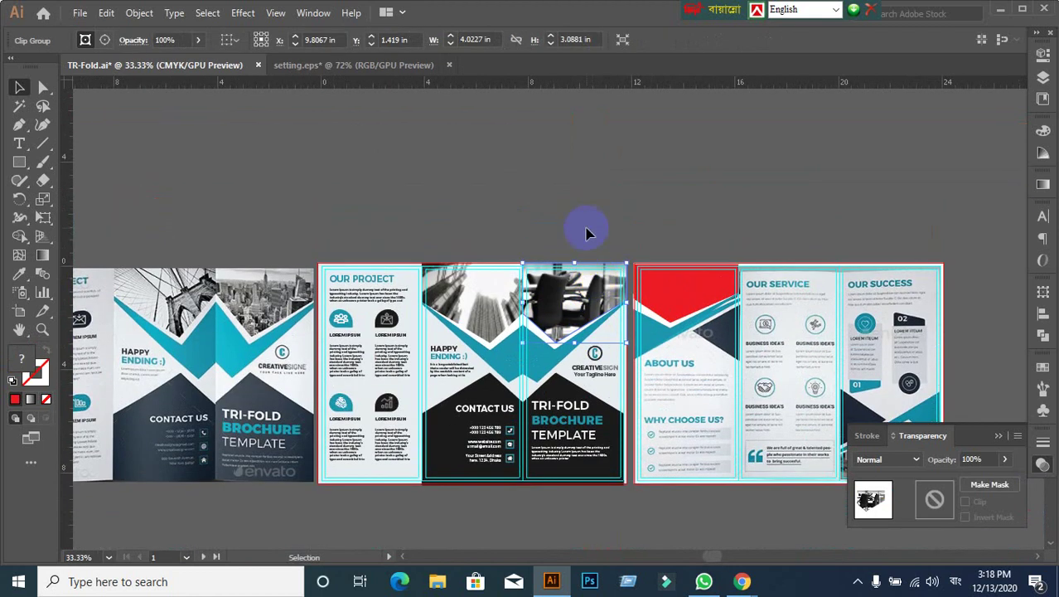
key(ctrl+shift+a)
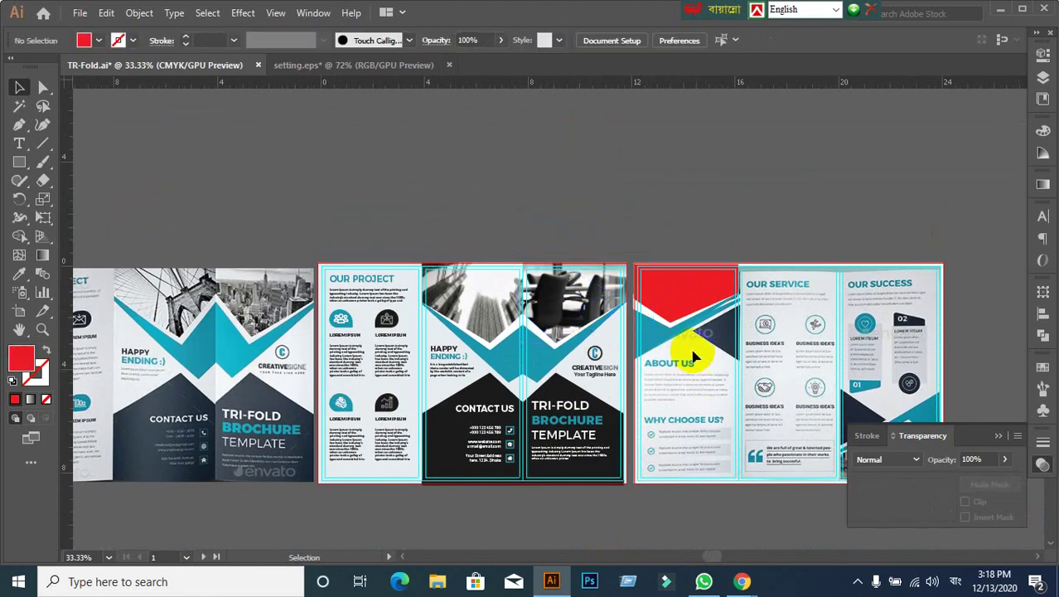
scroll(762, 377, up, 1)
scroll(721, 348, up, 1)
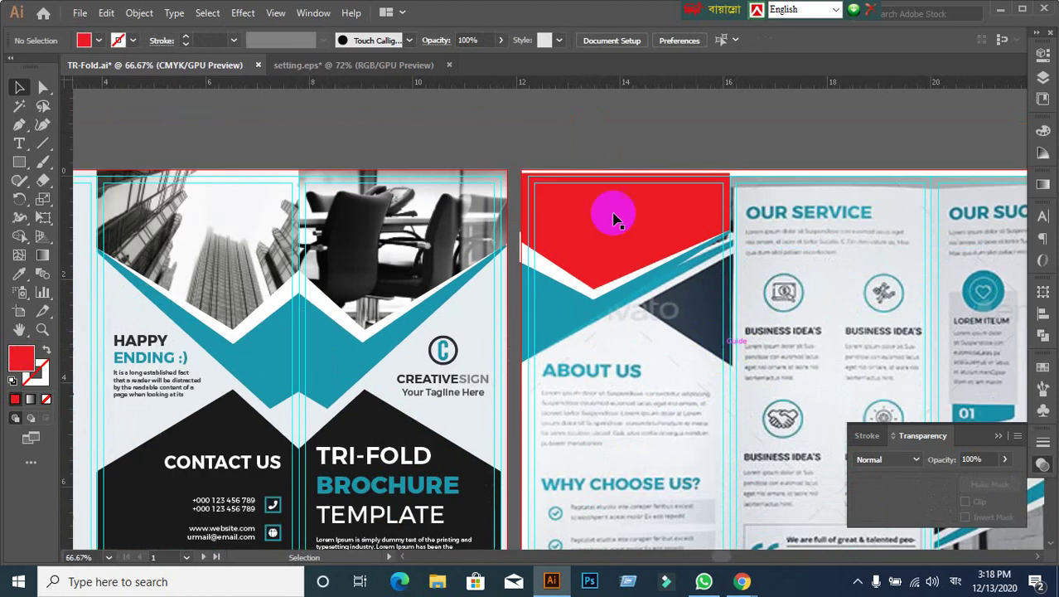
click(825, 246)
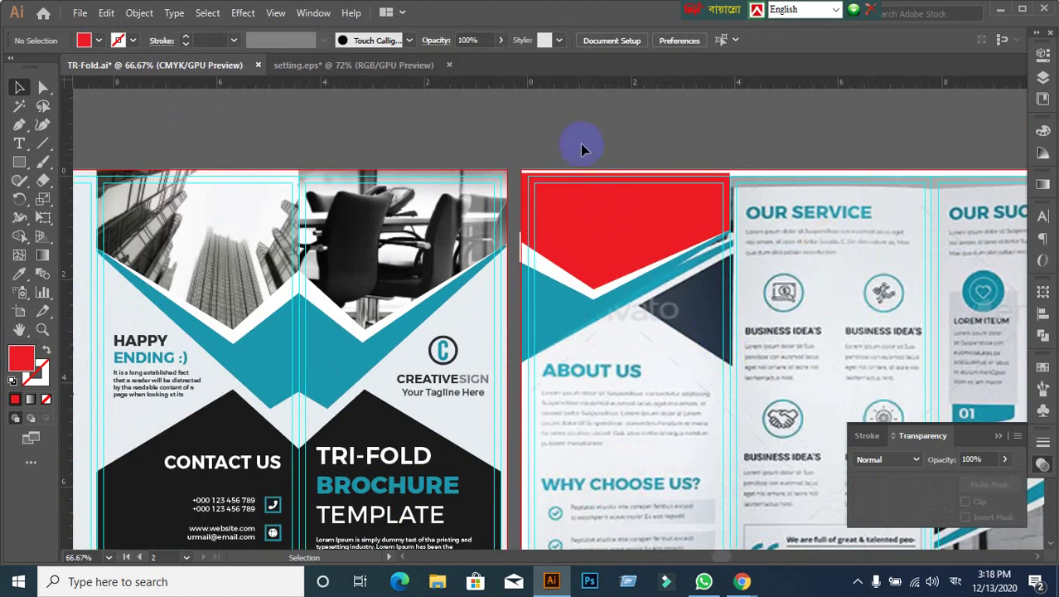
Step: Undo an accidental move of the red and teal header group back to About Us
click(628, 279)
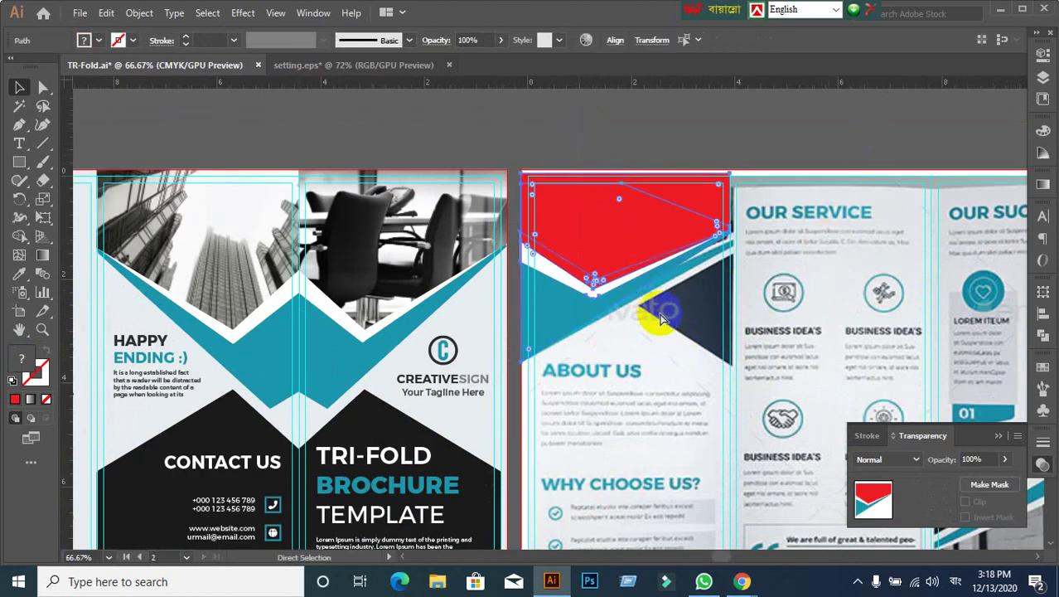
drag(646, 230, 886, 282)
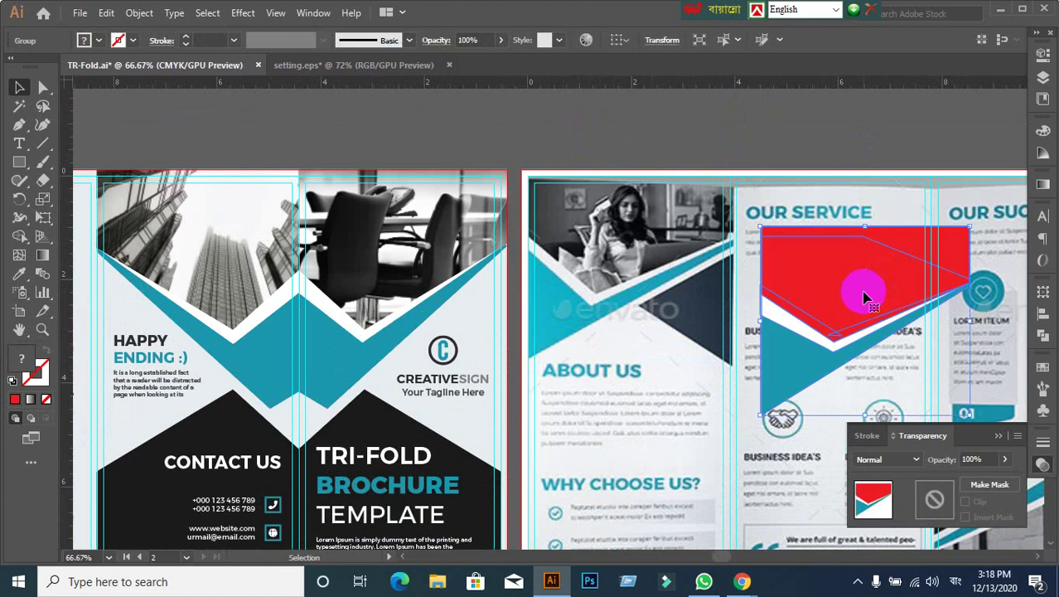
click(649, 424)
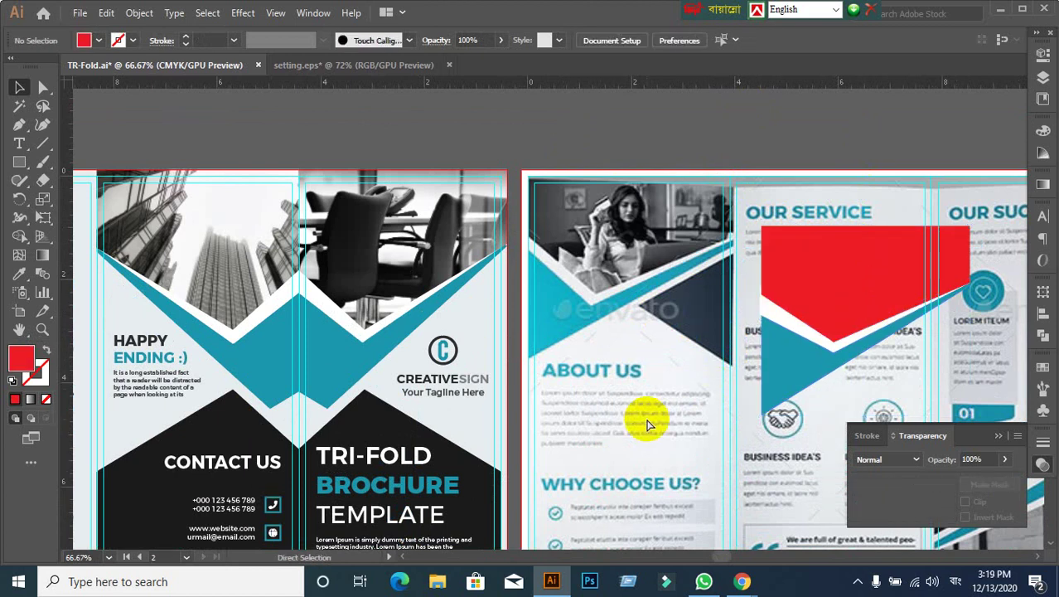
key(ctrl+z)
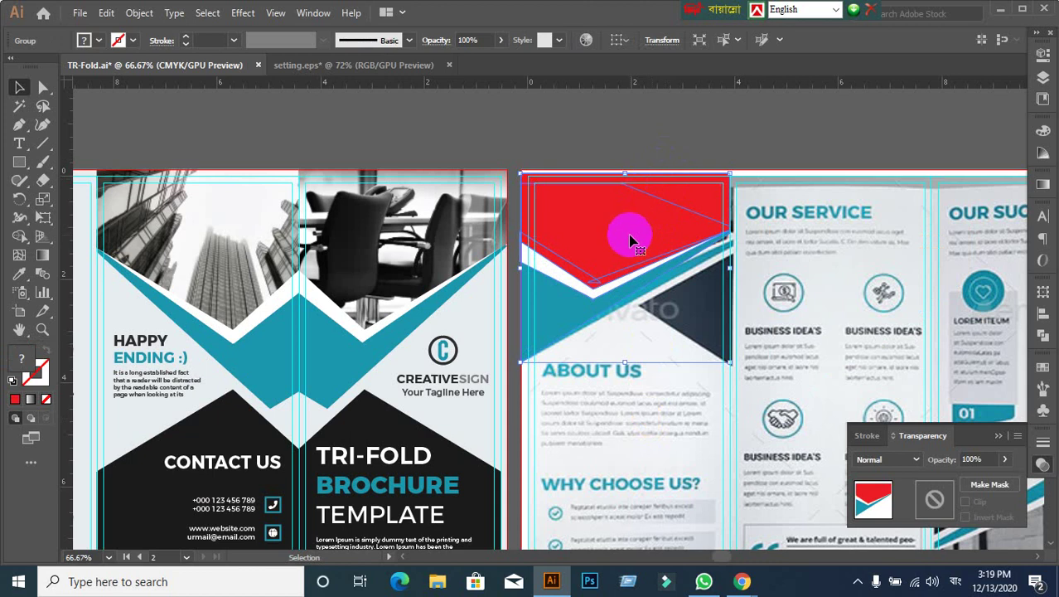
click(610, 149)
Step: Drag the red header shape's top edge up flush with the page's top edge
scroll(571, 206, up, 1)
scroll(571, 206, up, 1)
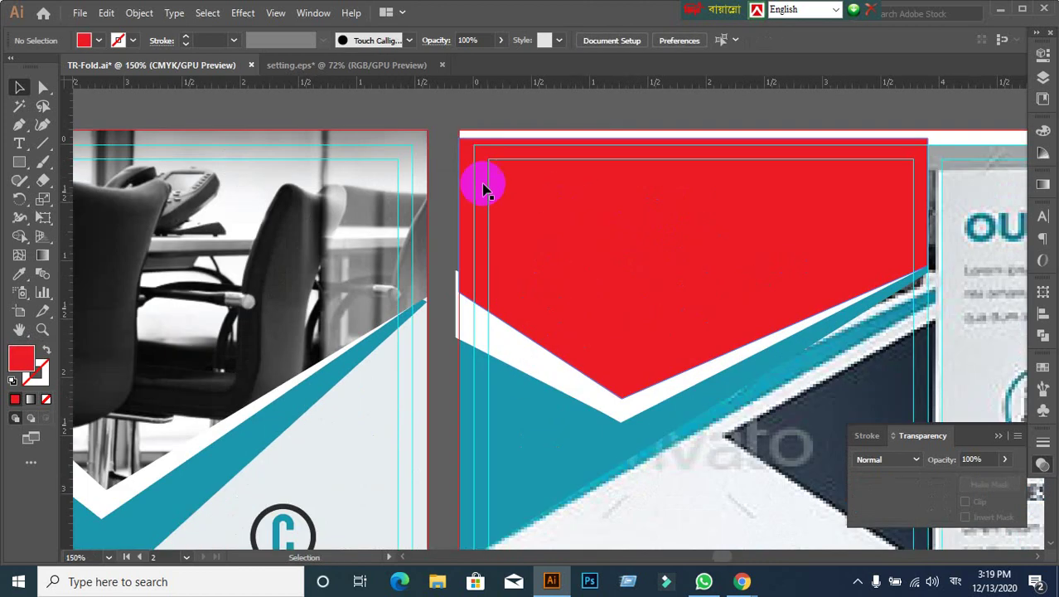
click(44, 89)
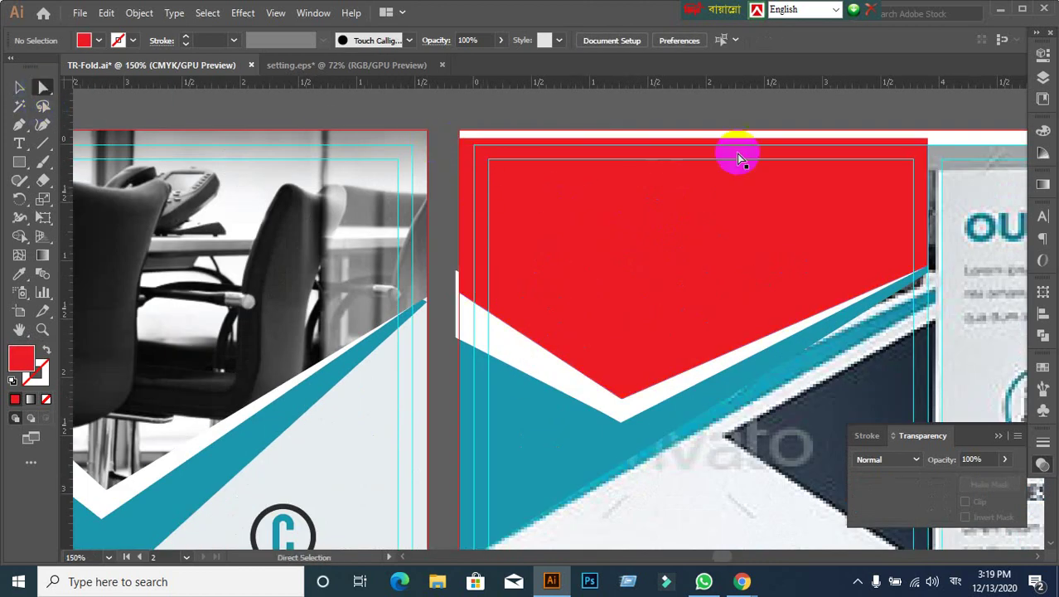
drag(724, 143, 724, 131)
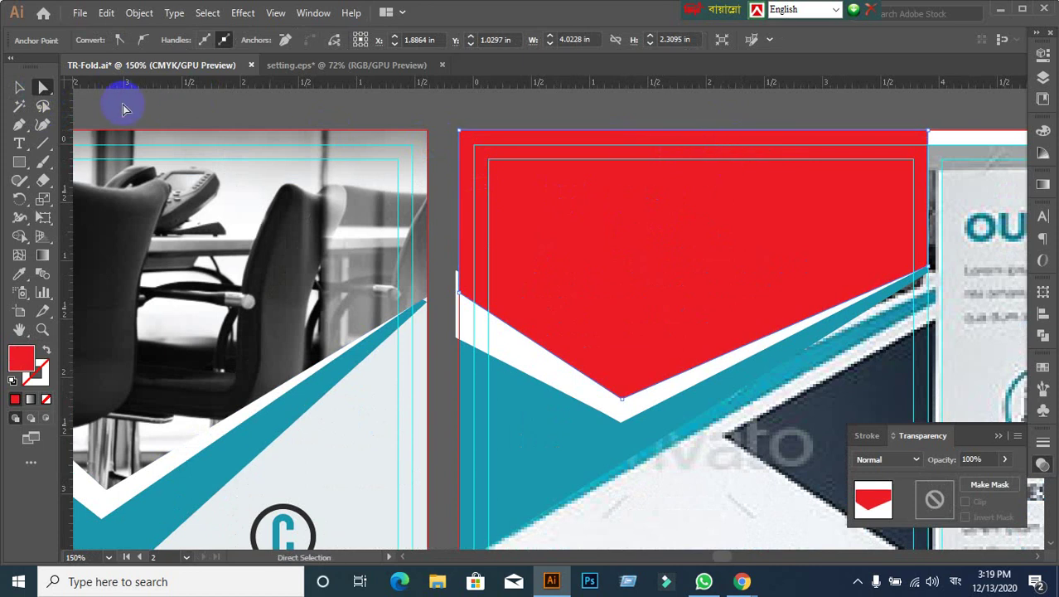
click(20, 89)
key(ctrl+minus)
key(ctrl+minus)
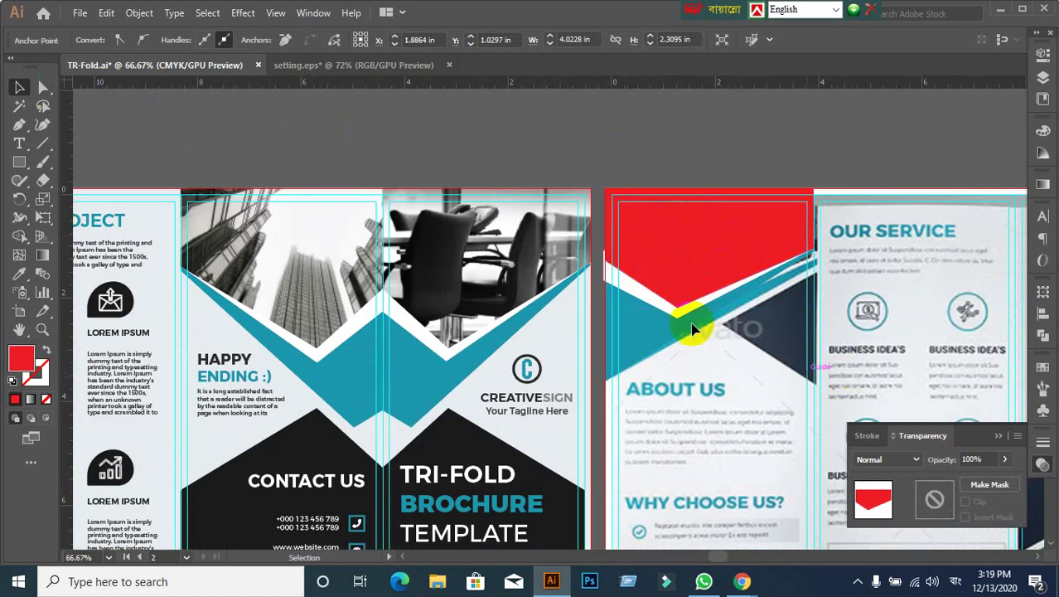
drag(893, 307, 684, 196)
click(684, 196)
click(667, 335)
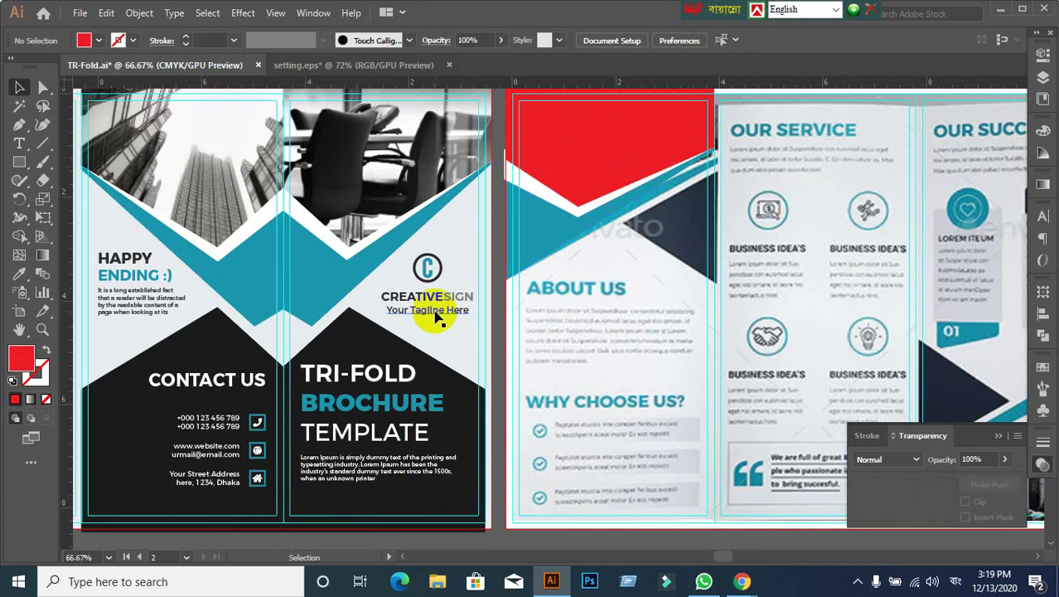
Step: Create a 3-sided red polygon triangle with the Polygon Tool
click(28, 167)
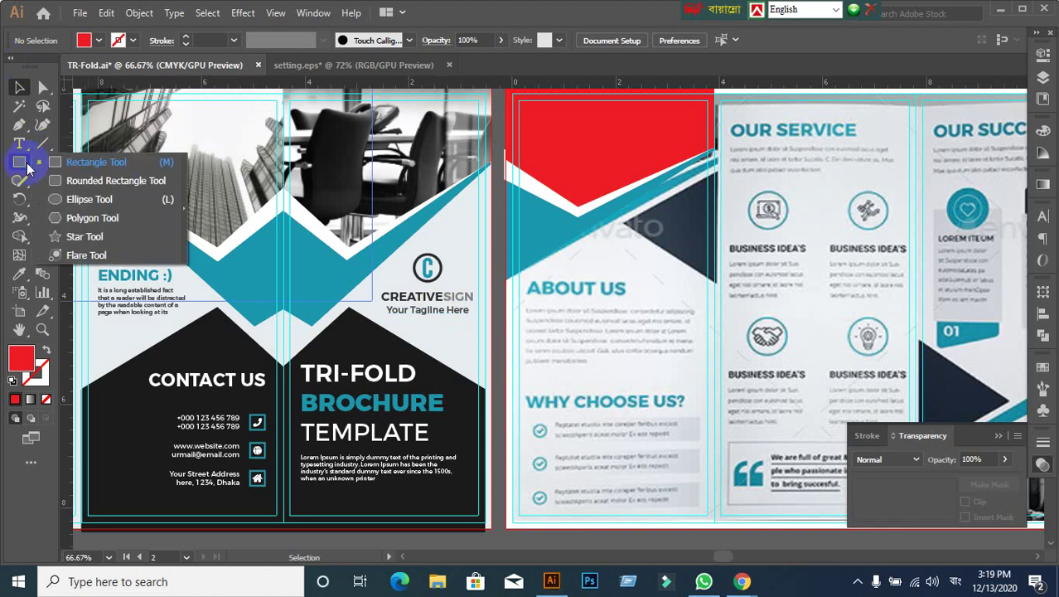
click(75, 218)
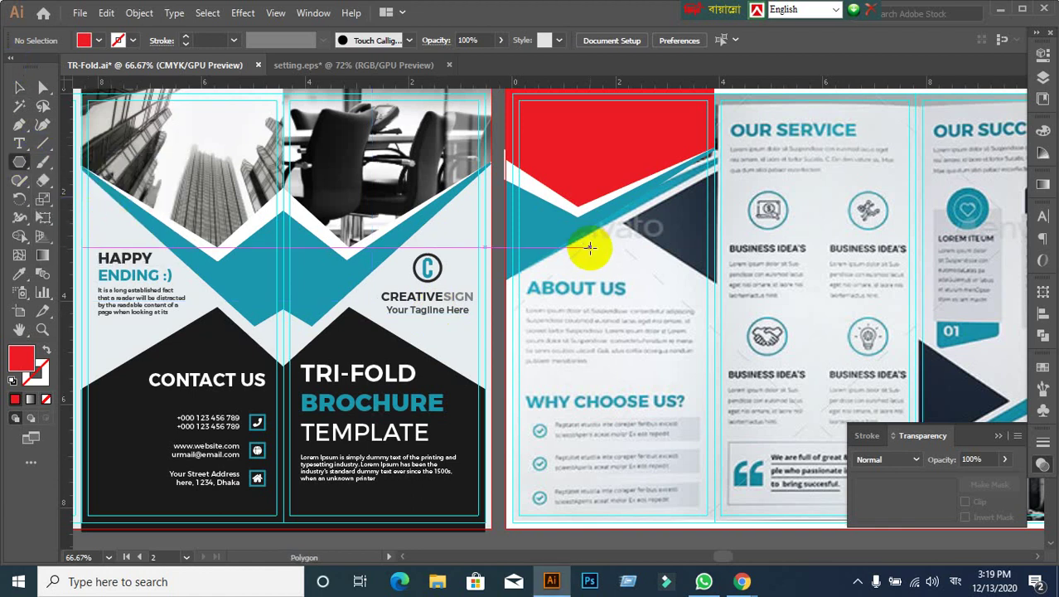
click(608, 285)
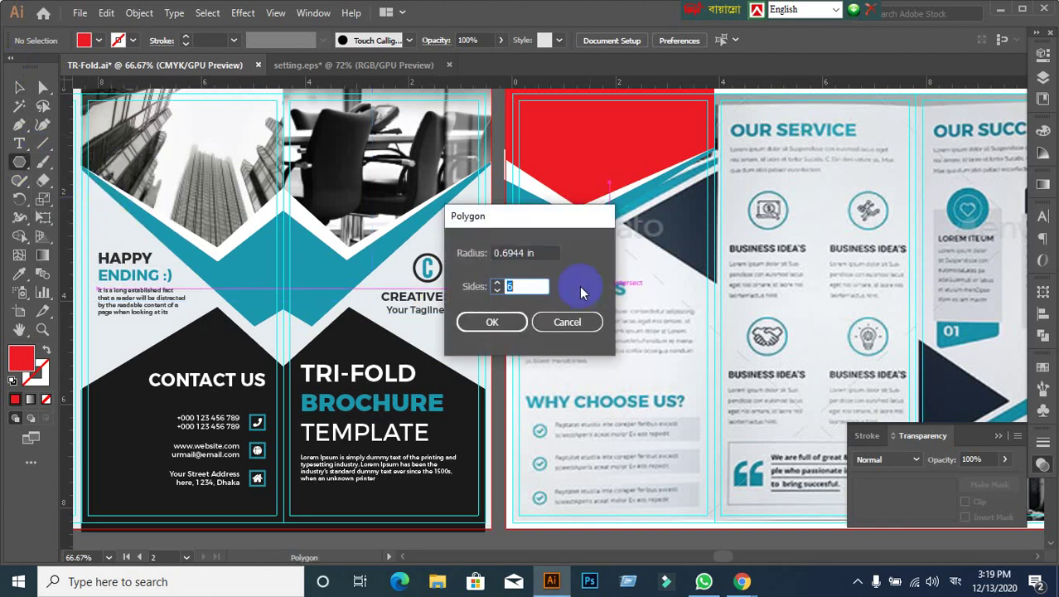
text(3)
click(497, 321)
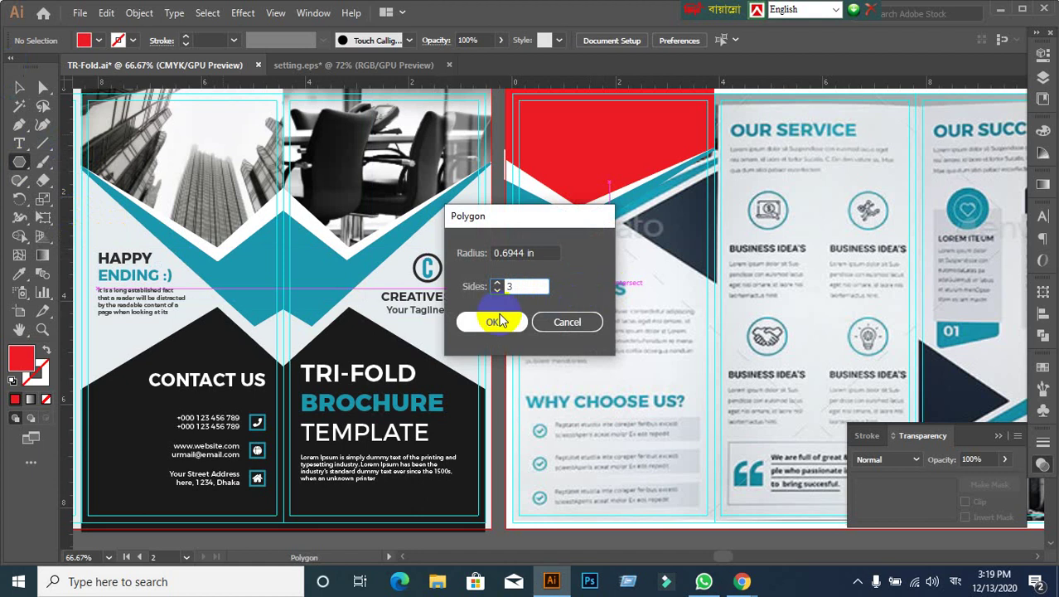
Step: Rotate the triangle 90° to point left and place it over the dark triangle's tip
click(42, 89)
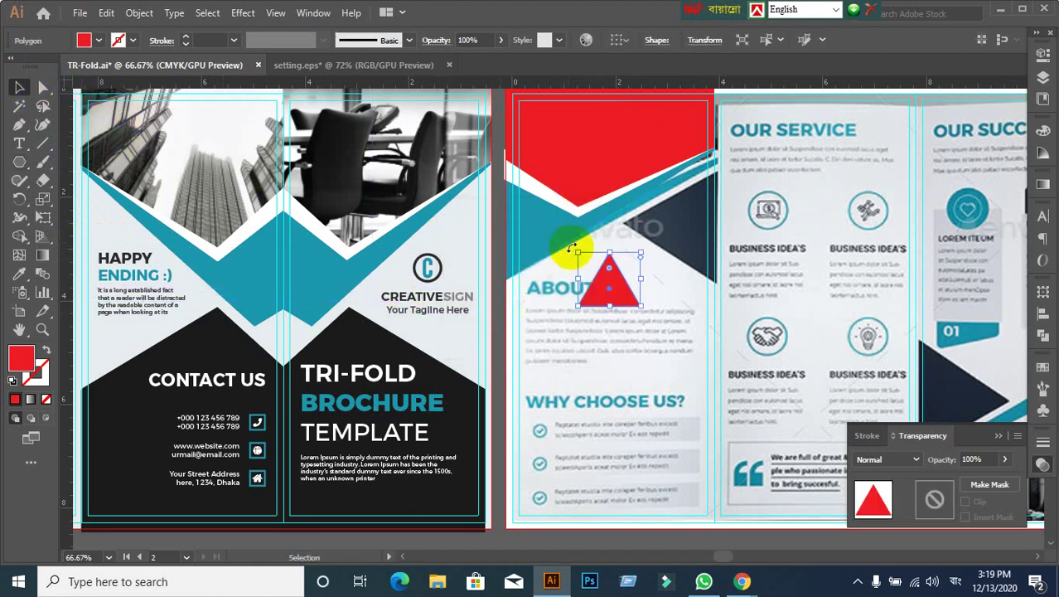
drag(572, 249, 575, 350)
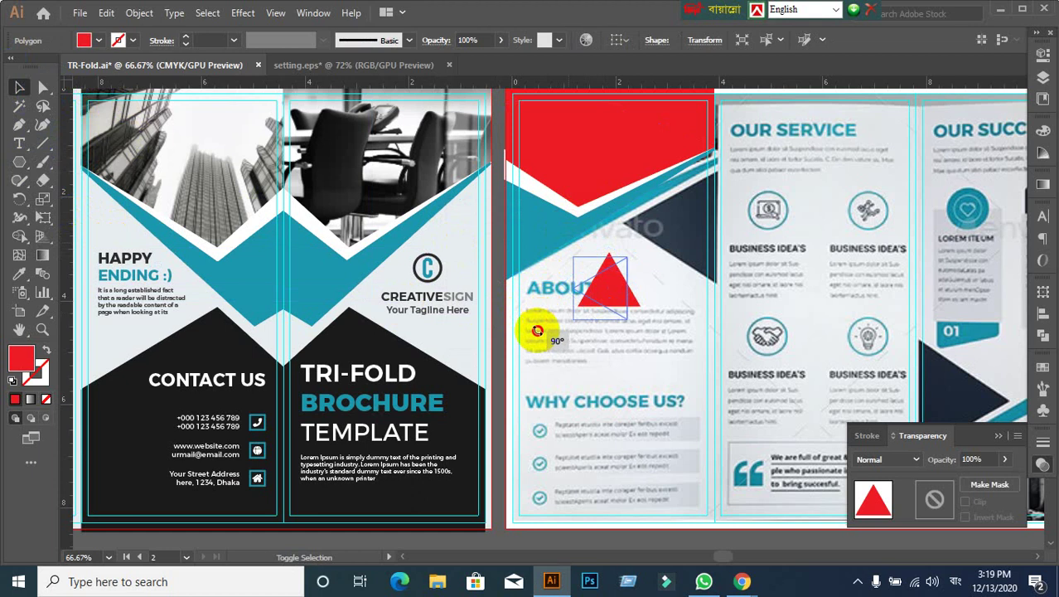
click(655, 348)
click(610, 291)
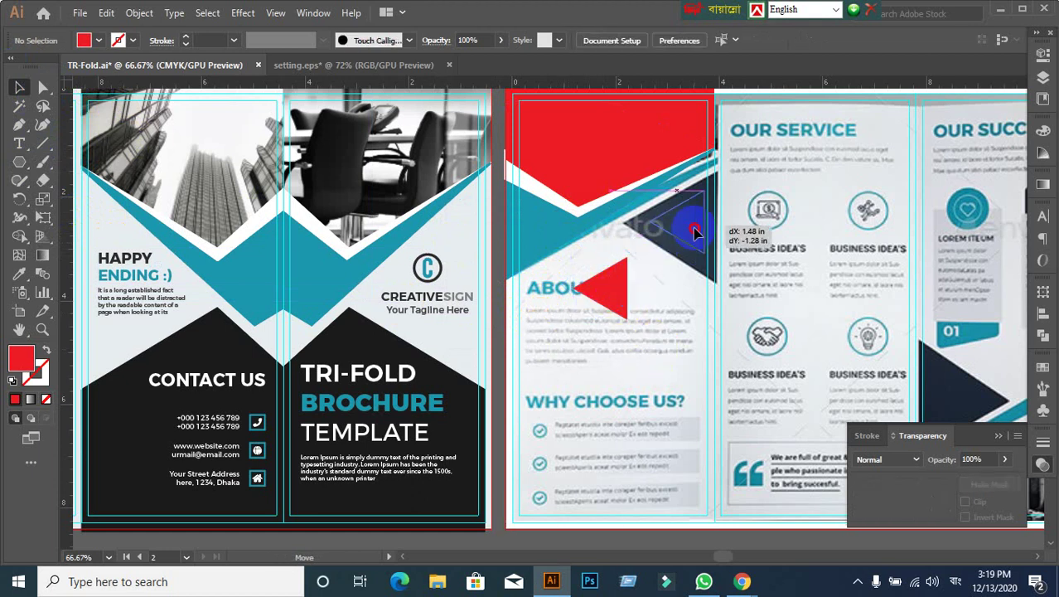
drag(610, 291, 696, 232)
key(ctrl+plus)
key(ctrl+plus)
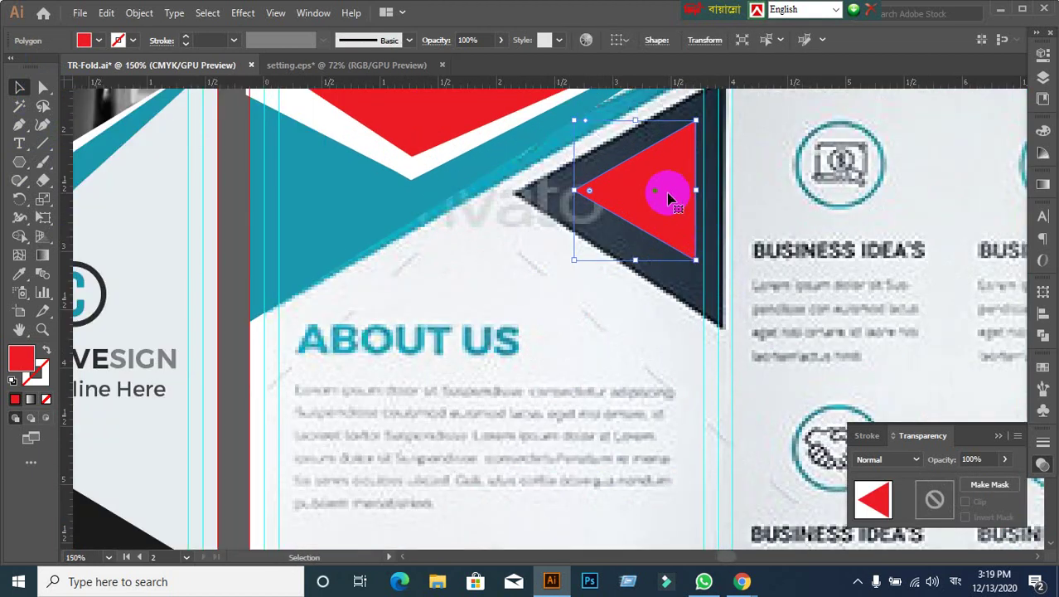
scroll(678, 229, up, 3)
mouse_move(650, 279)
mouse_down()
mouse_move(682, 187)
mouse_move(679, 206)
mouse_move(736, 172)
mouse_up()
scroll(695, 189, up, 2)
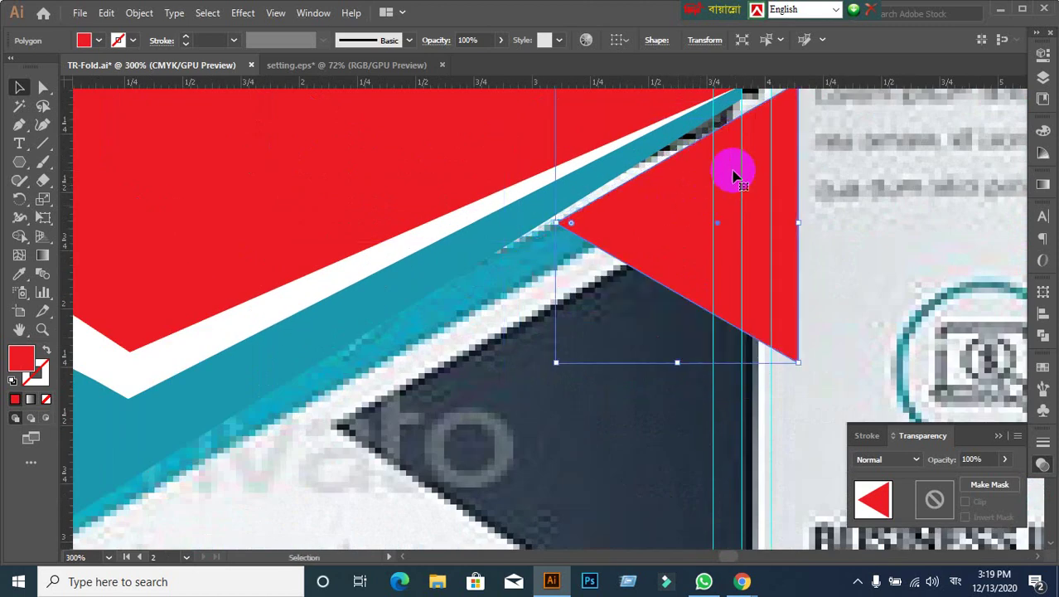
scroll(732, 174, down, 2)
Step: Delete the placed brochure reference image, leaving blank panels
click(818, 373)
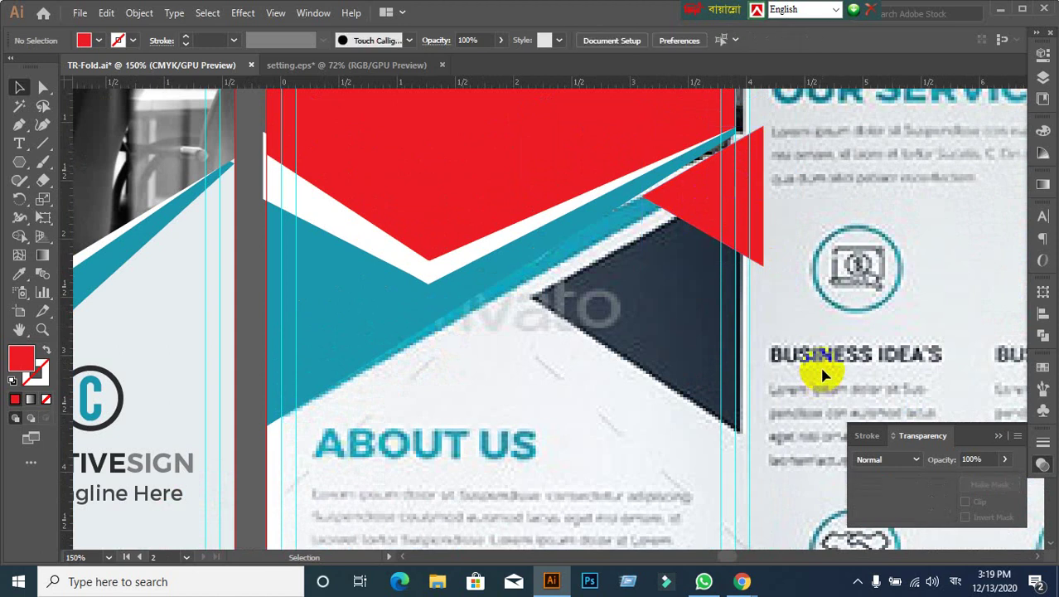
click(823, 374)
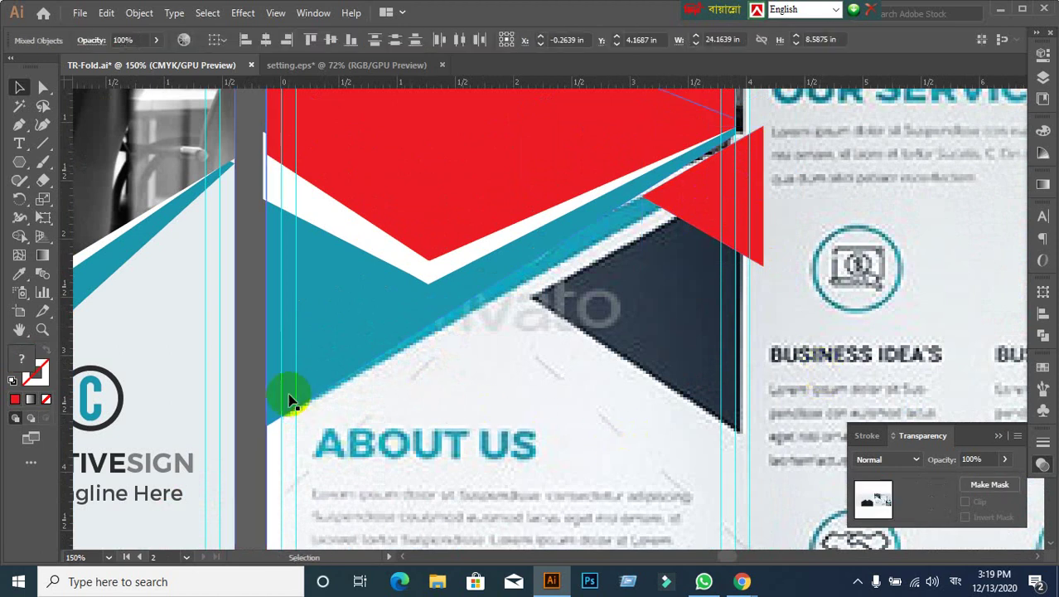
ctrl+click(833, 317)
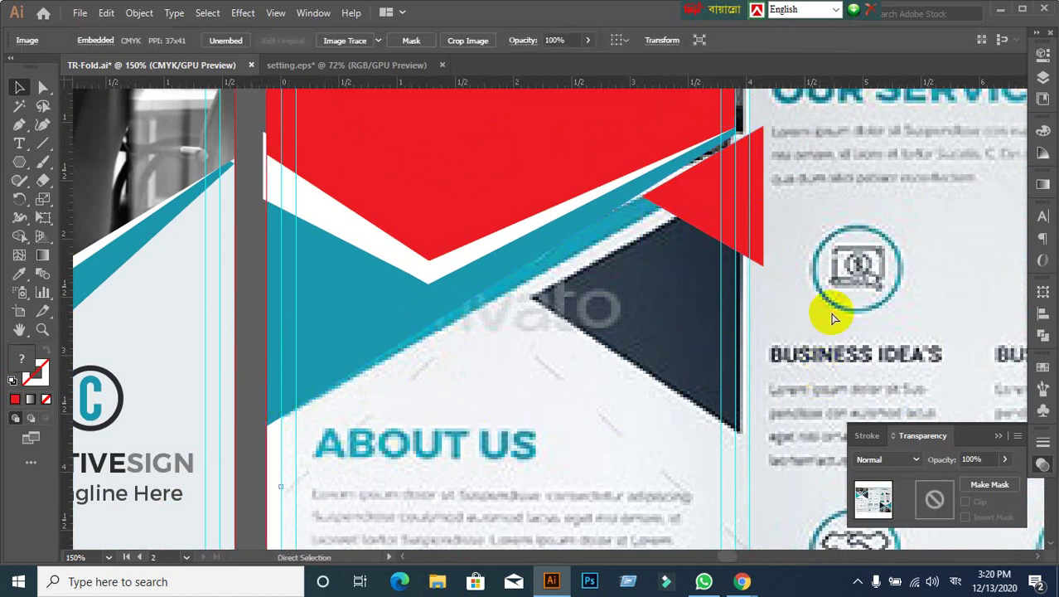
key(ctrl+shift+a)
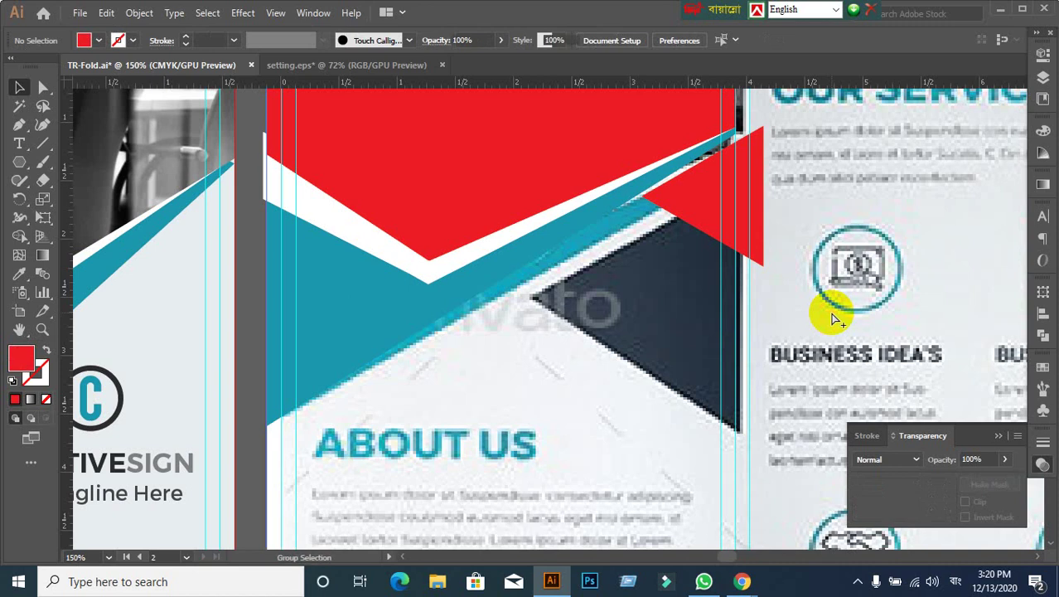
ctrl+click(833, 318)
scroll(829, 311, down, 2)
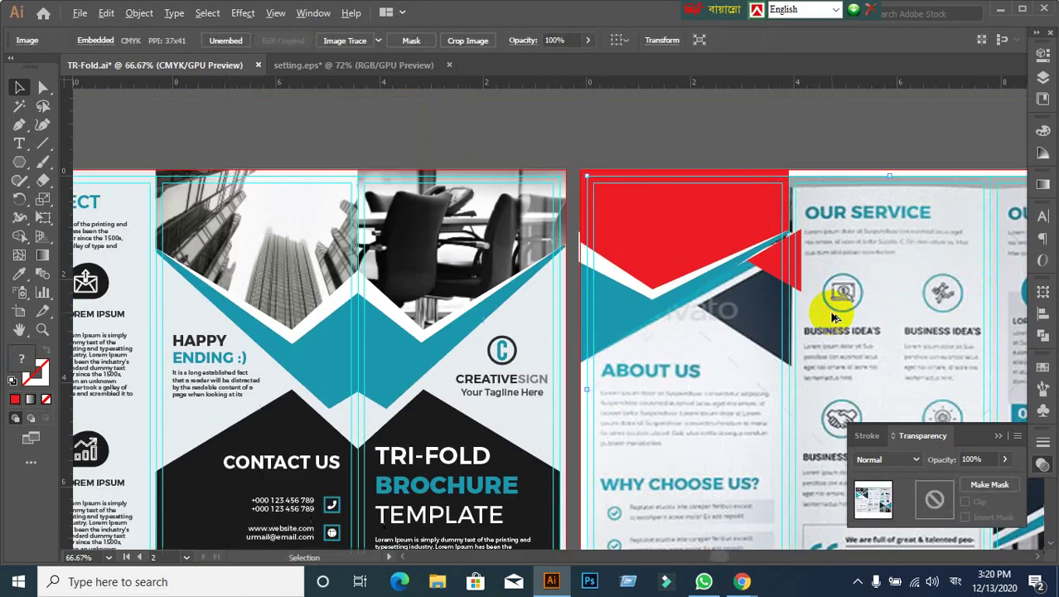
click(800, 123)
ctrl+click(928, 278)
key(ctrl+shift+a)
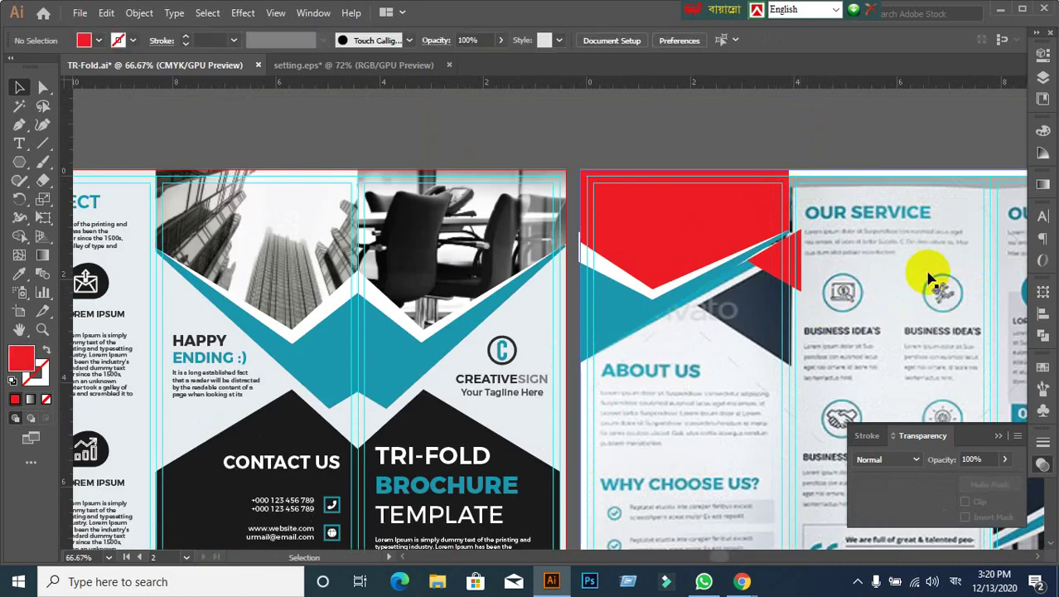
ctrl+click(928, 277)
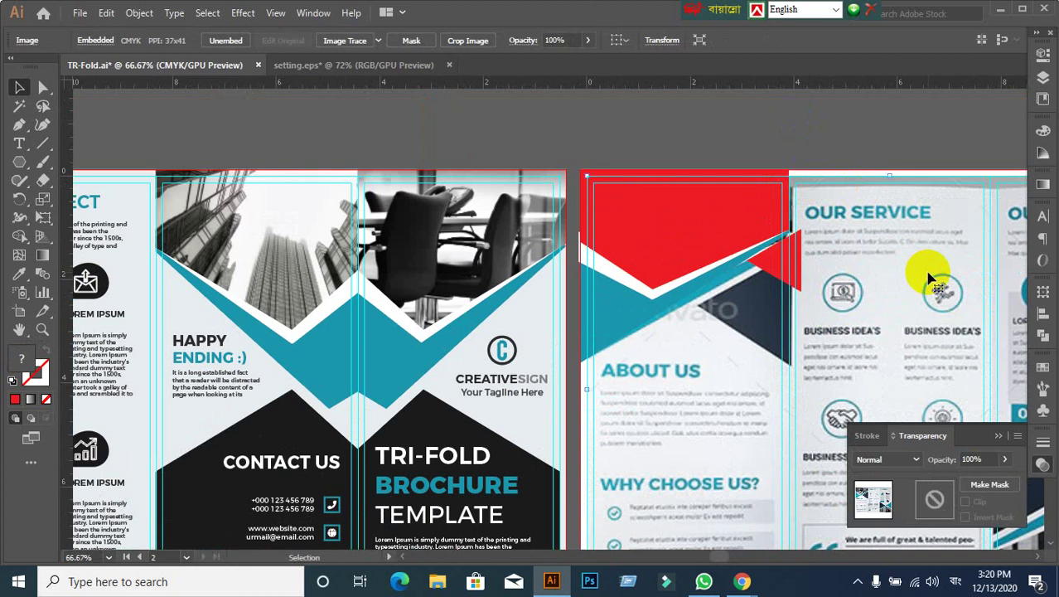
key(Delete)
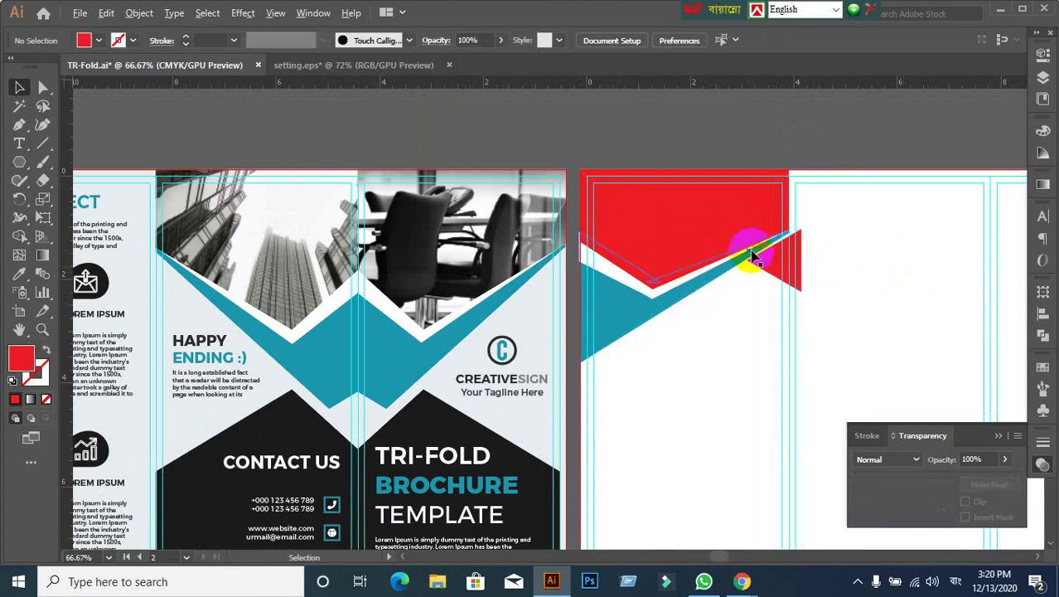
scroll(808, 253, up, 5)
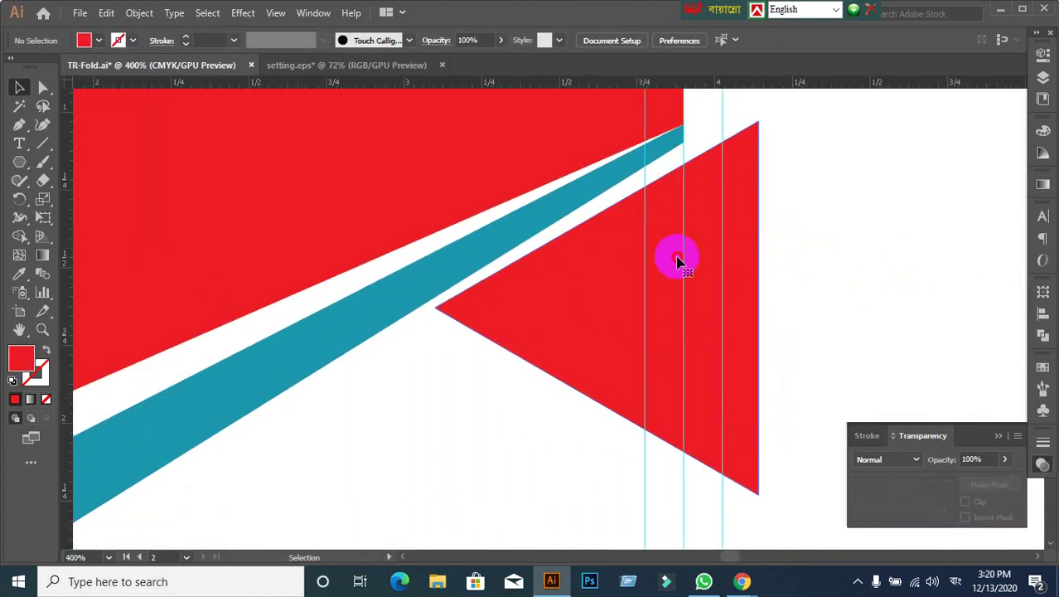
Step: Nudge the red triangle slightly upward
click(727, 259)
drag(666, 248, 663, 263)
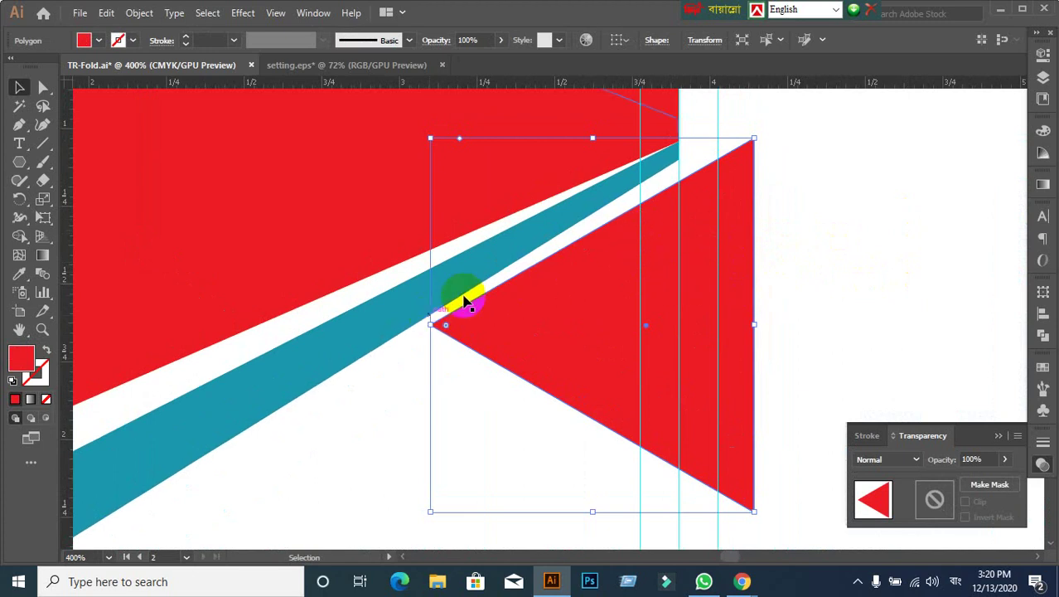
drag(619, 286, 617, 281)
click(874, 241)
scroll(916, 189, up, 1)
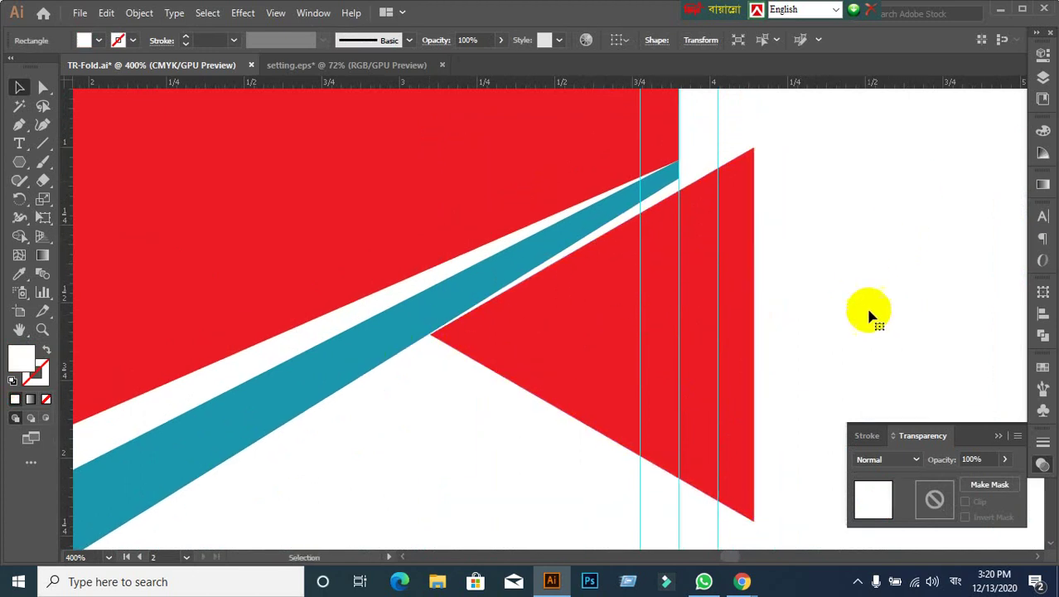
Step: With Direct Selection, pull the teal stripe's tip anchor down toward the red triangle
click(43, 90)
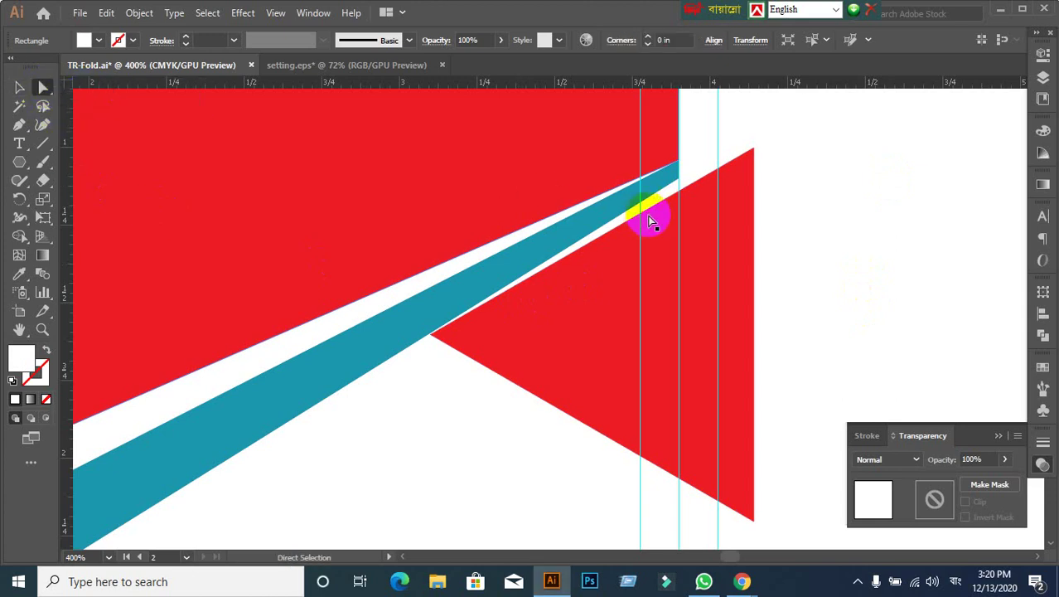
drag(678, 162, 681, 182)
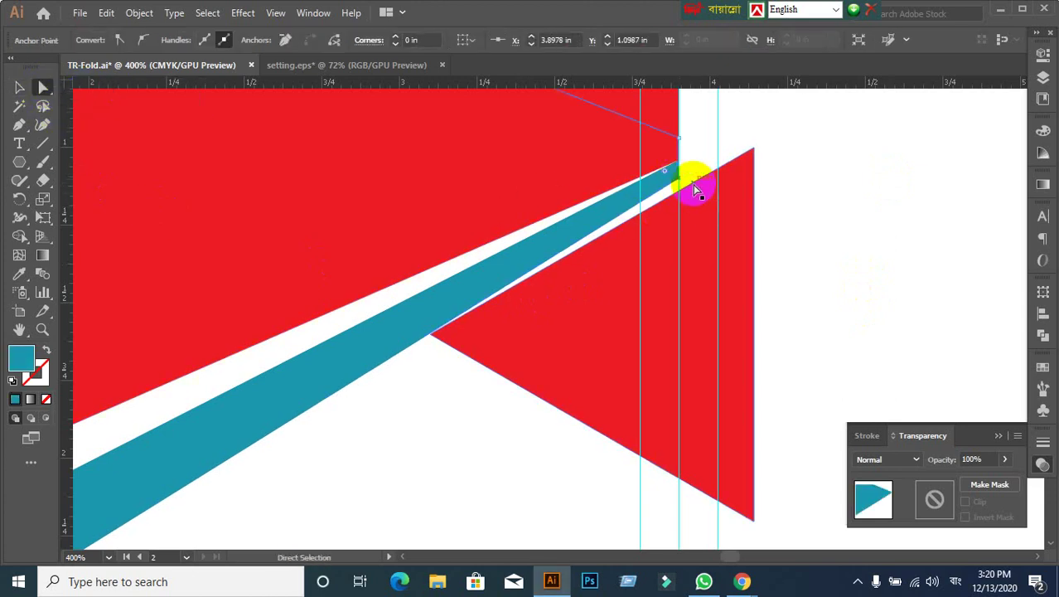
scroll(691, 184, up, 2)
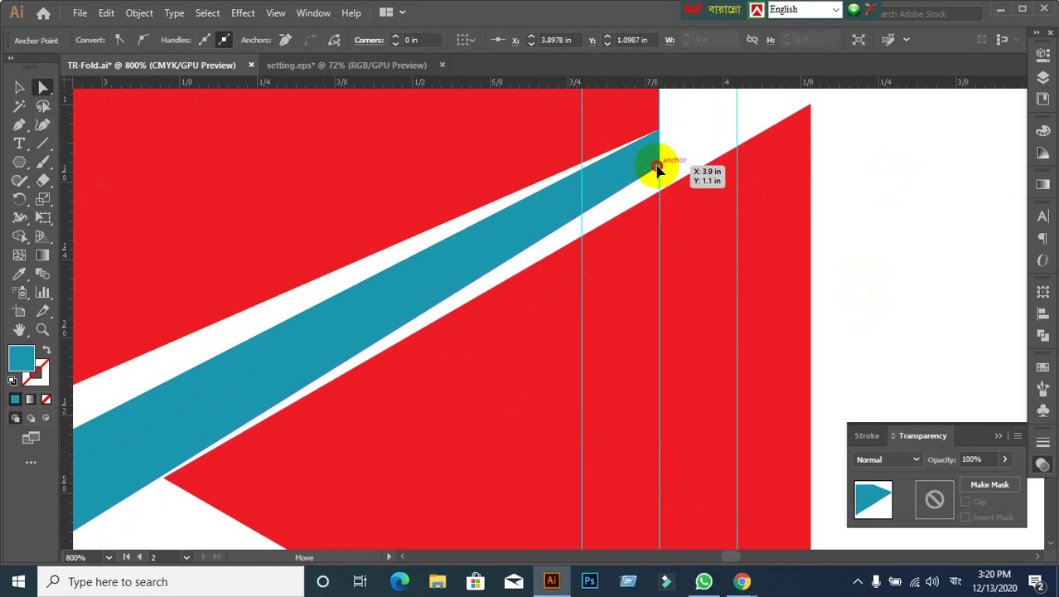
drag(657, 168, 663, 184)
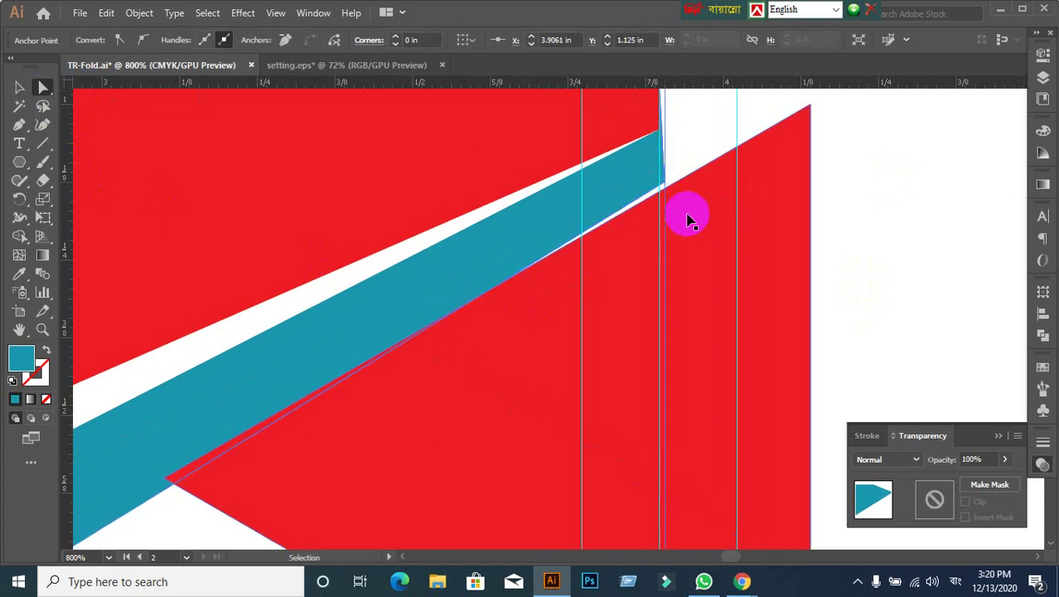
scroll(577, 347, down, 2)
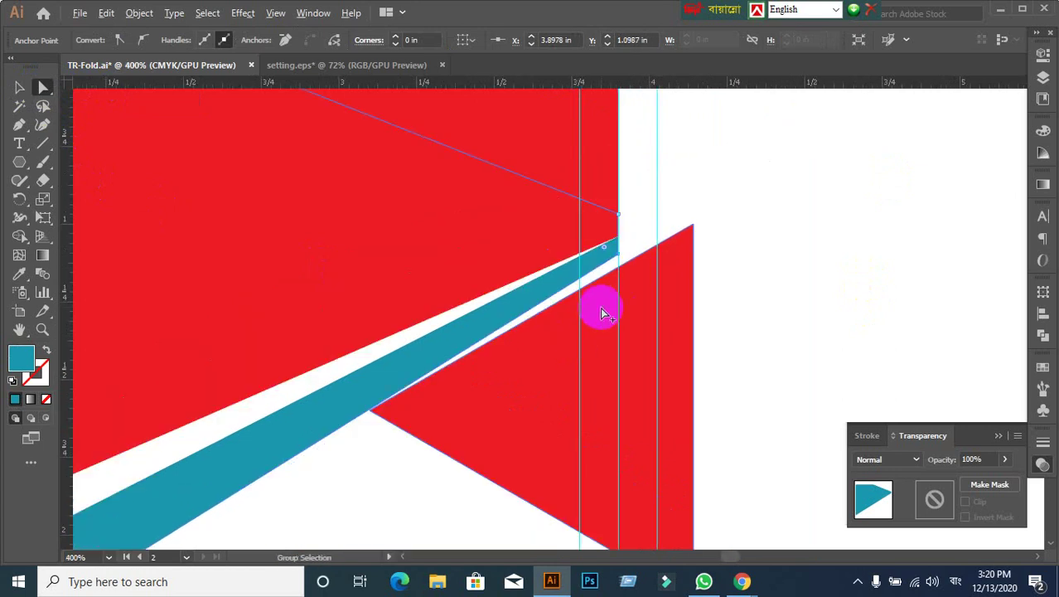
scroll(577, 347, down, 3)
mouse_move(485, 417)
mouse_down()
mouse_move(563, 299)
mouse_move(542, 335)
mouse_up()
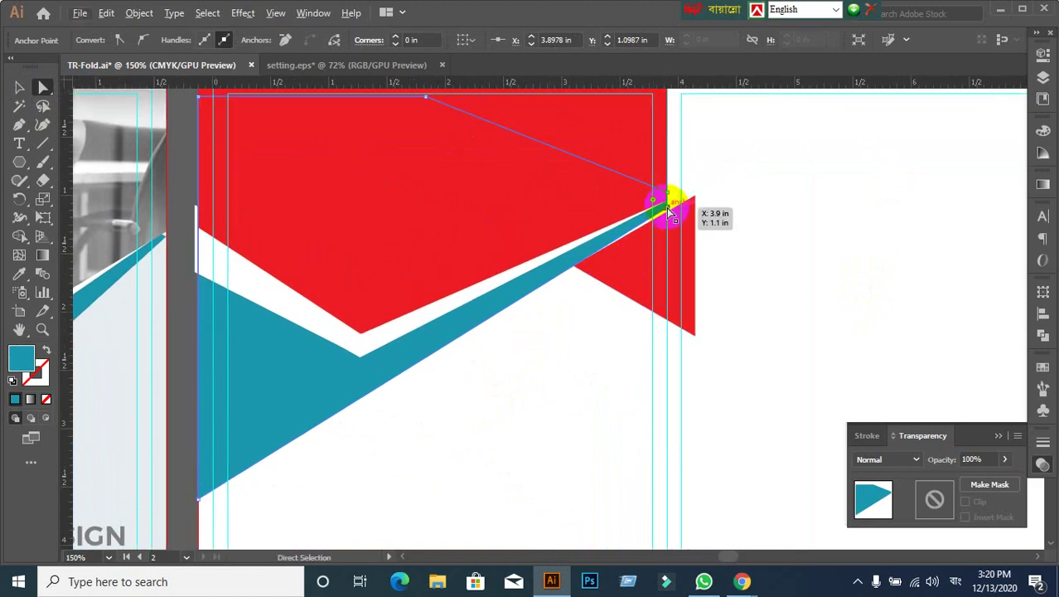
Step: Fine-tune the stripe's tip point so it lands on the red triangle's edge
scroll(670, 214, up, 1)
scroll(668, 213, up, 1)
scroll(679, 199, up, 1)
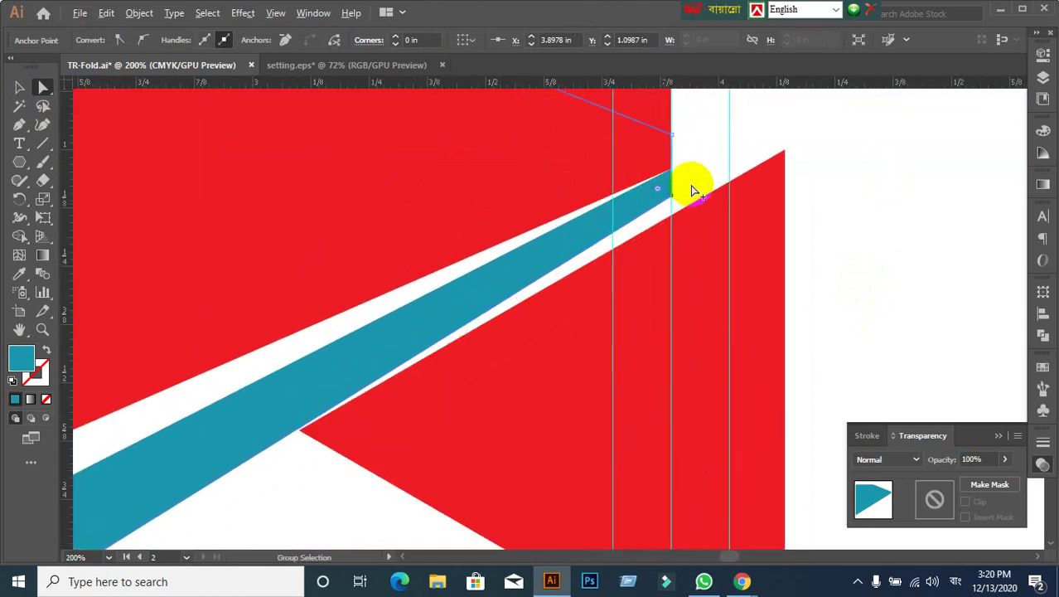
scroll(692, 190, up, 4)
scroll(610, 236, down, 2)
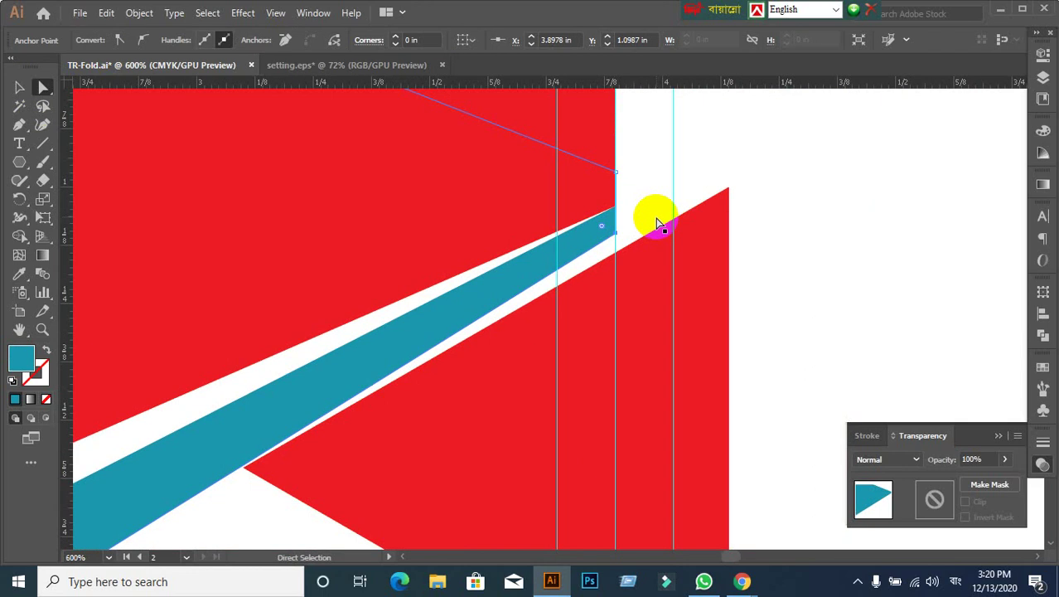
drag(656, 218, 879, 72)
scroll(591, 359, down, 2)
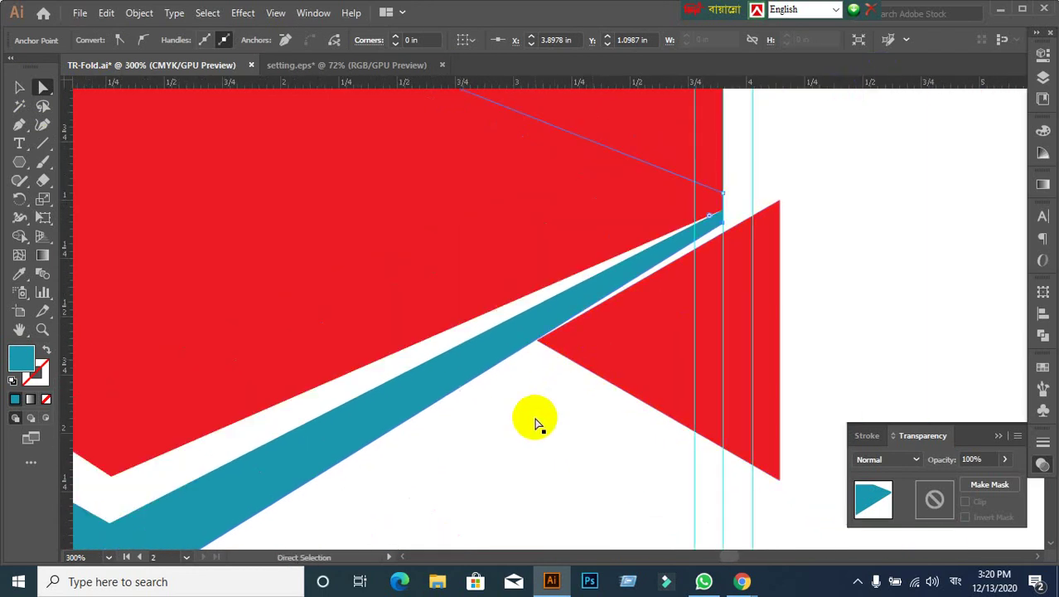
click(725, 228)
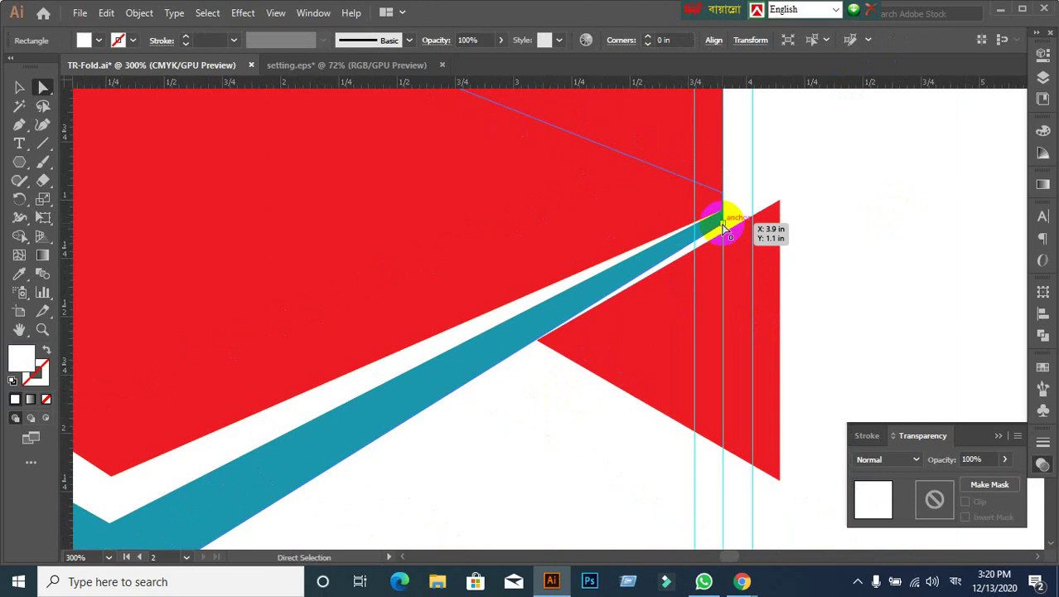
drag(723, 228, 722, 233)
Step: Raise the teal stripe's lower-left corner slightly
scroll(724, 298, down, 1)
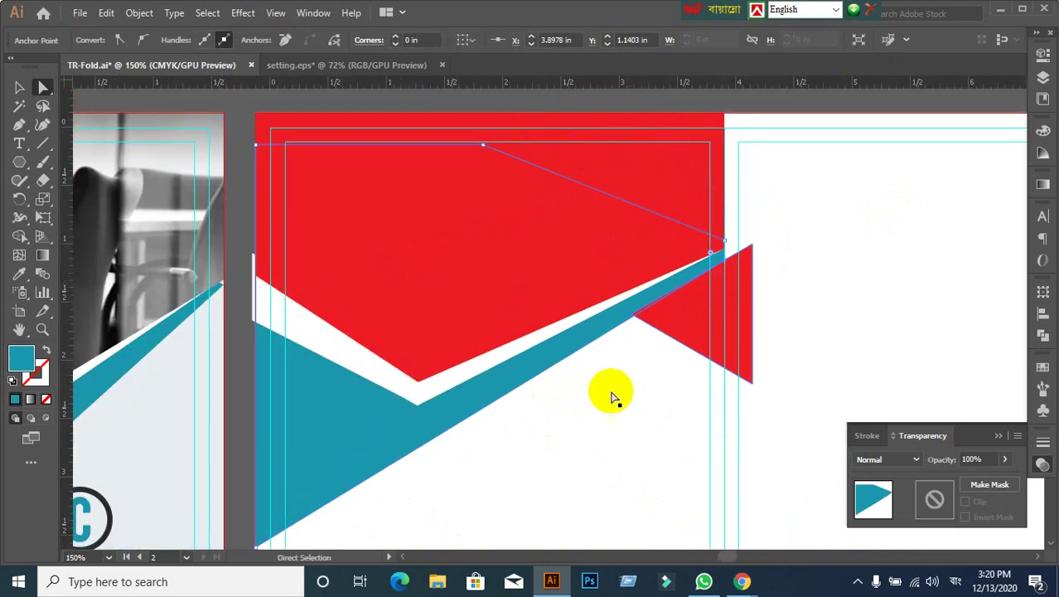
scroll(612, 393, down, 1)
scroll(524, 427, up, 1)
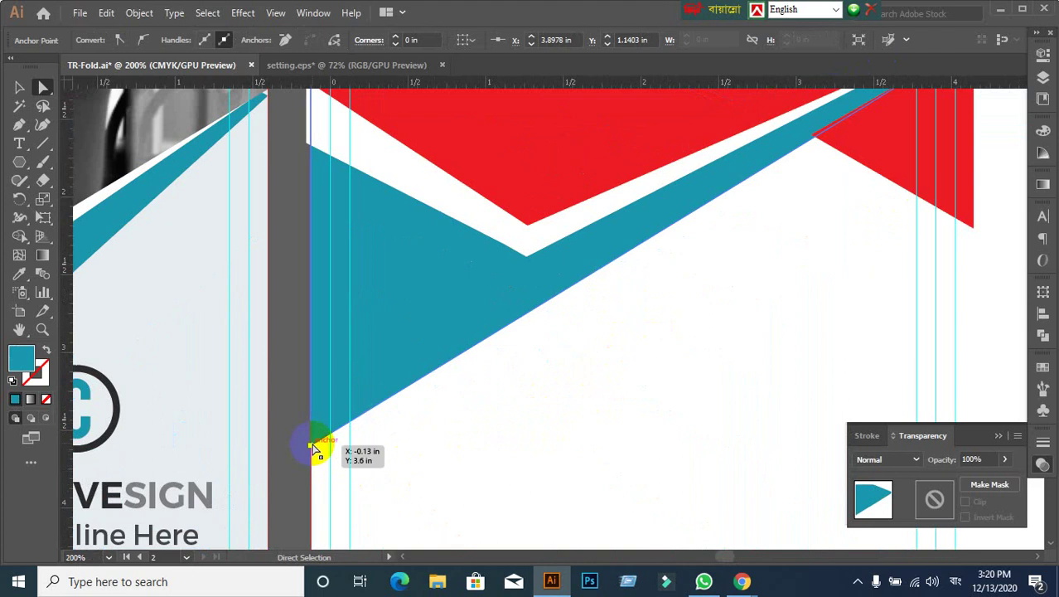
drag(313, 446, 307, 418)
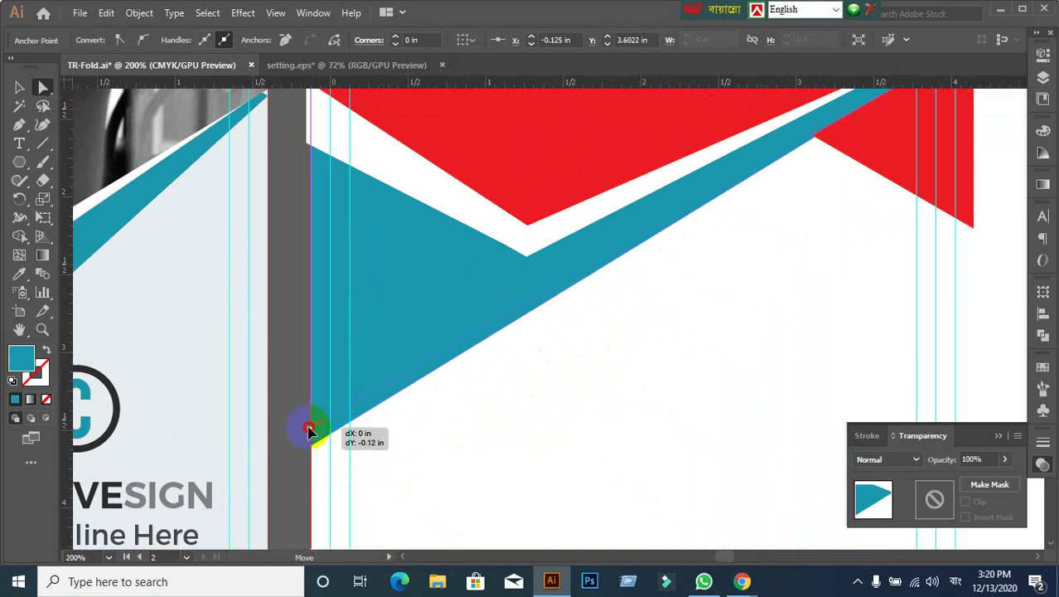
scroll(671, 350, down, 1)
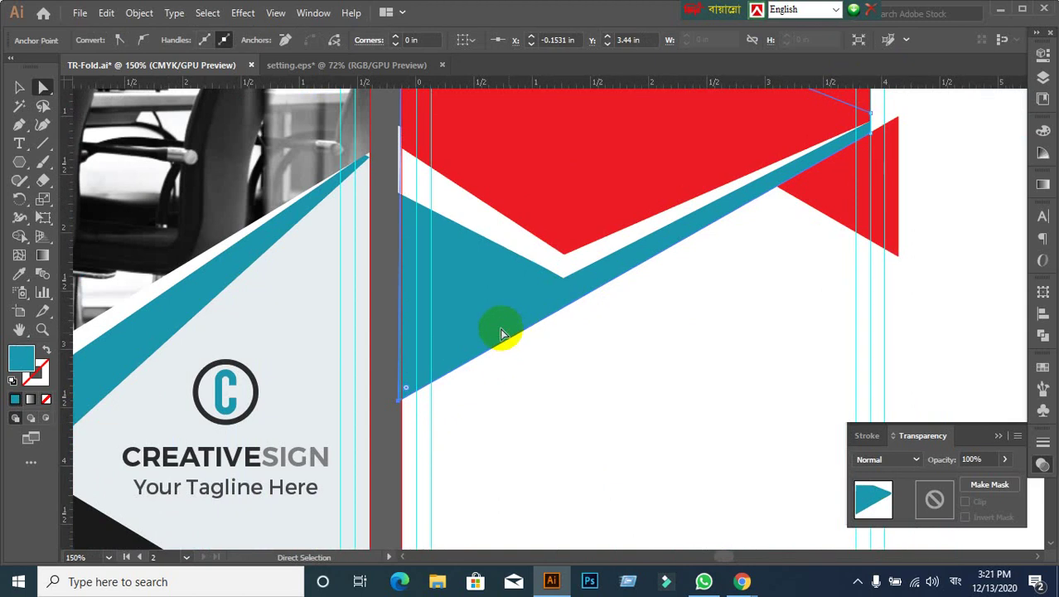
click(407, 253)
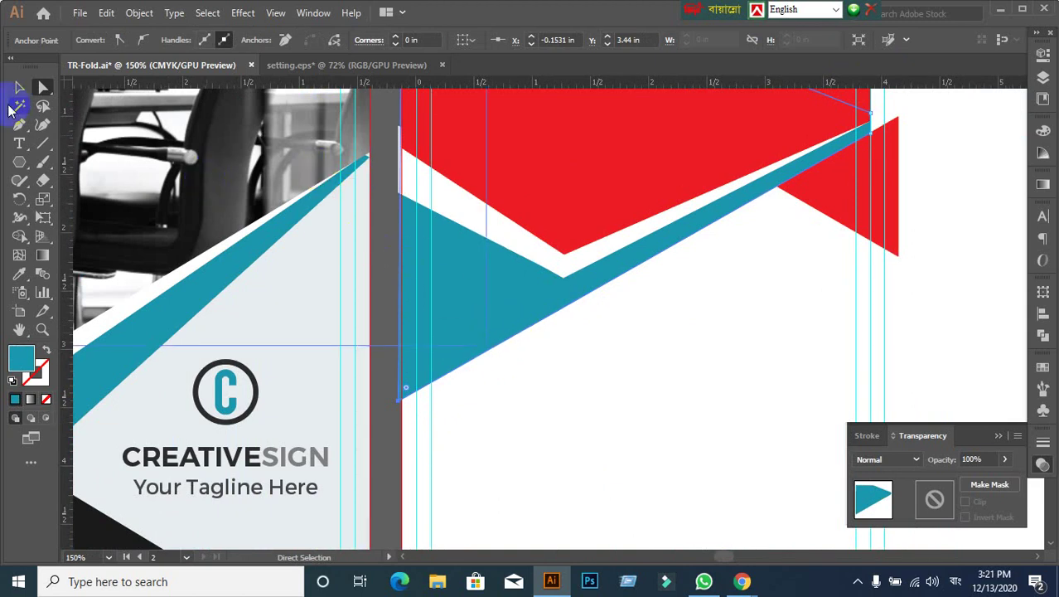
Step: Move the red triangle below the stripe and reveal the hidden reference image
click(19, 90)
click(713, 339)
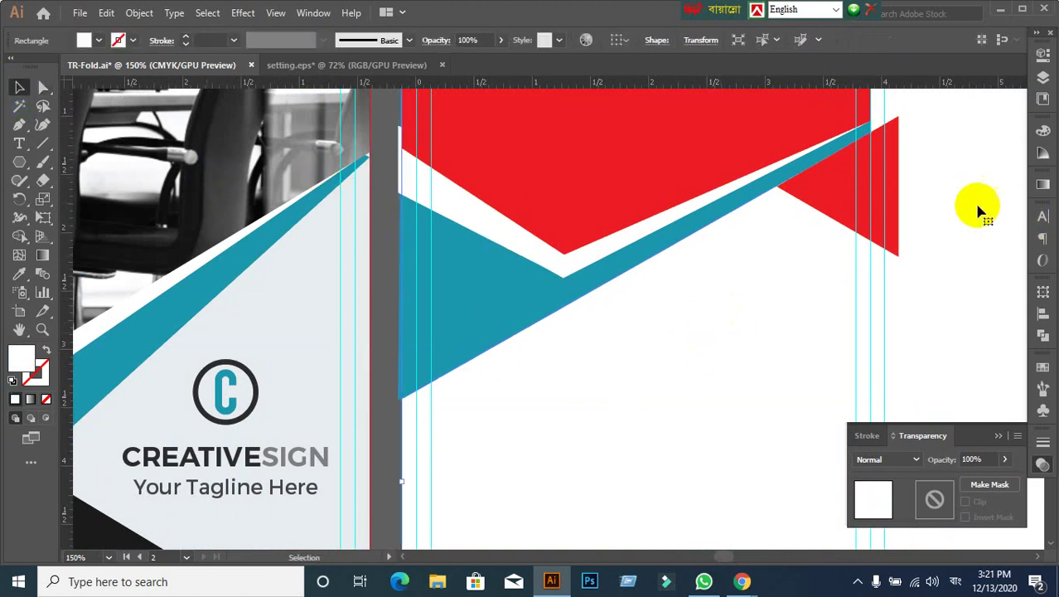
scroll(974, 210, down, 1)
mouse_move(964, 206)
mouse_down()
mouse_move(776, 177)
mouse_move(760, 261)
mouse_up()
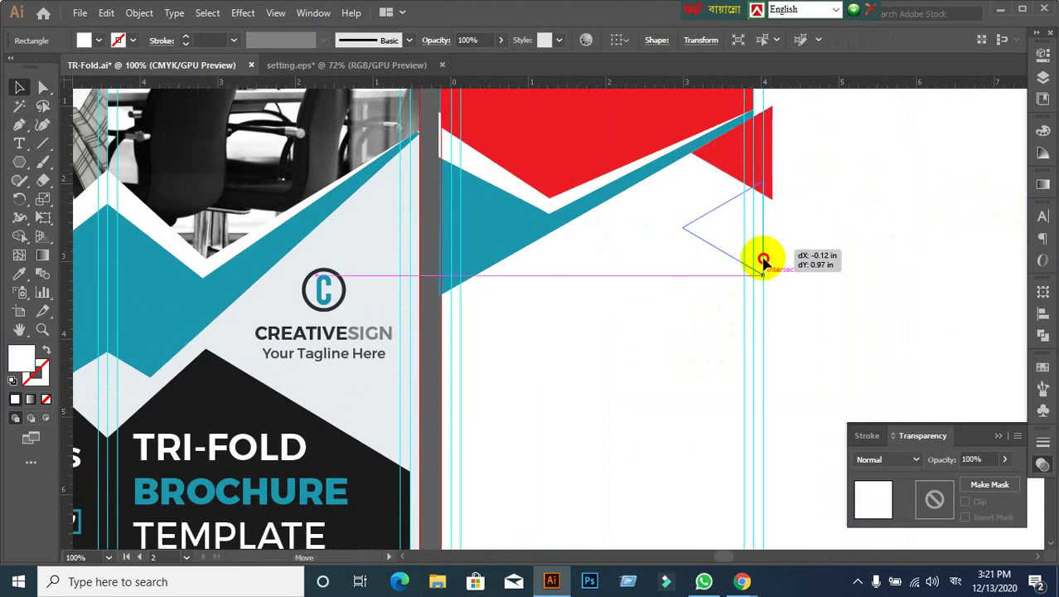
scroll(862, 291, up, 1)
scroll(853, 277, down, 1)
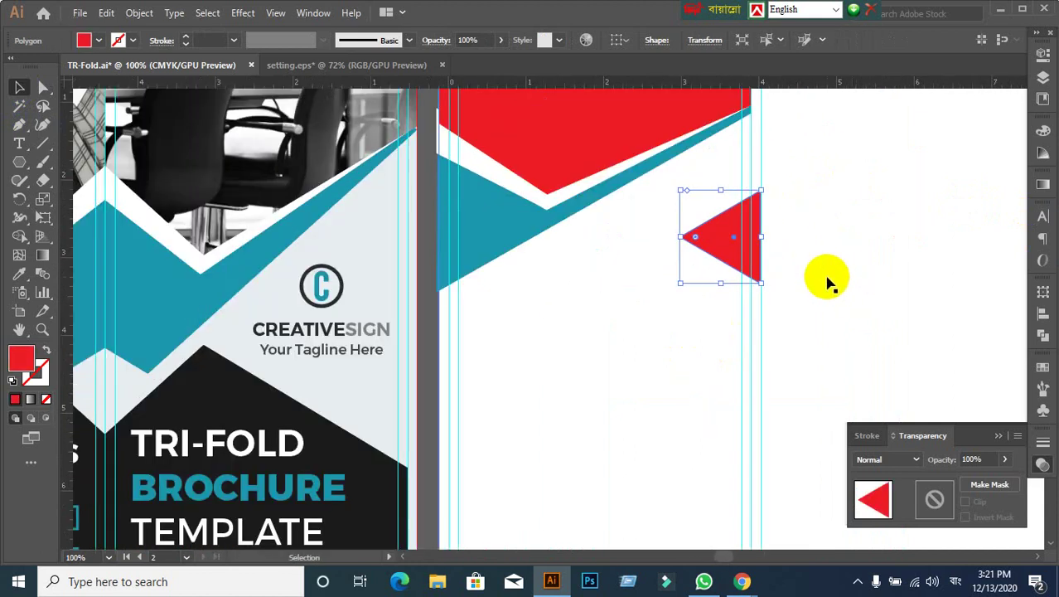
key(ctrl+alt+3)
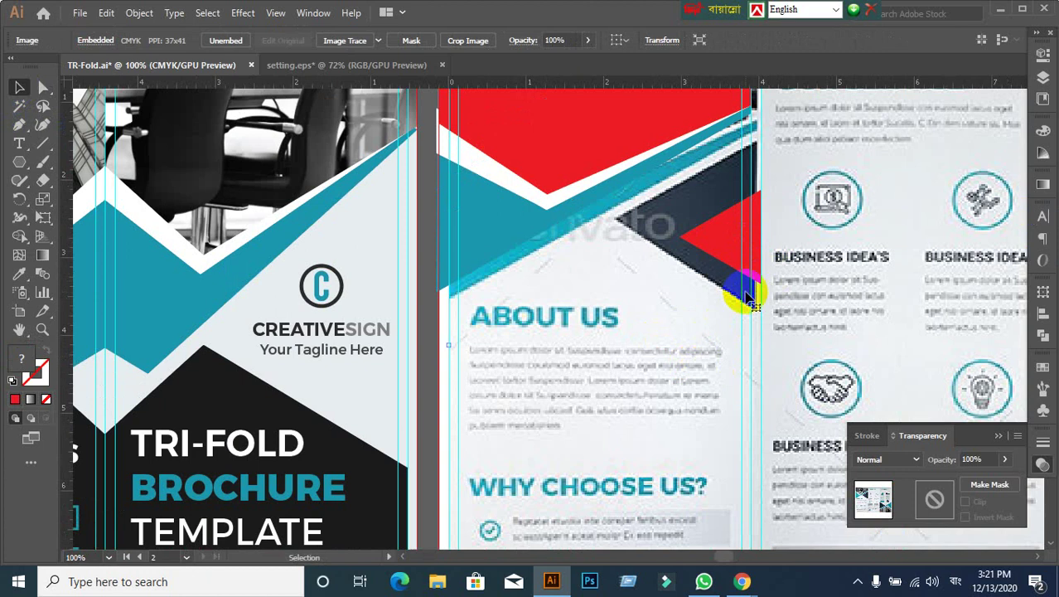
Step: Place the red triangle at the stripe tip and enlarge it to about 1.7 × 1.47 in
drag(740, 270, 721, 177)
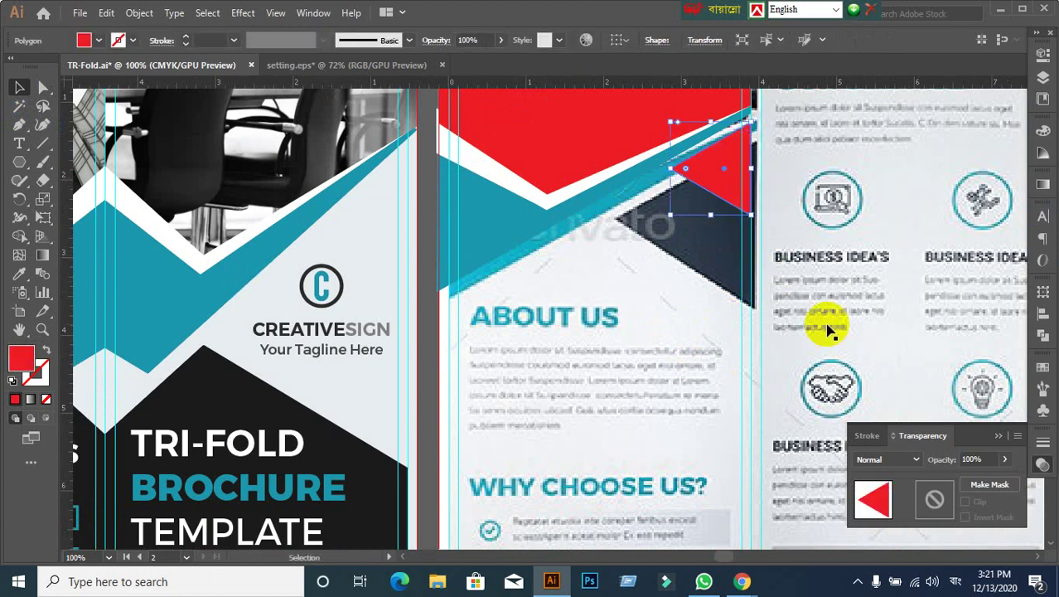
drag(671, 216, 600, 305)
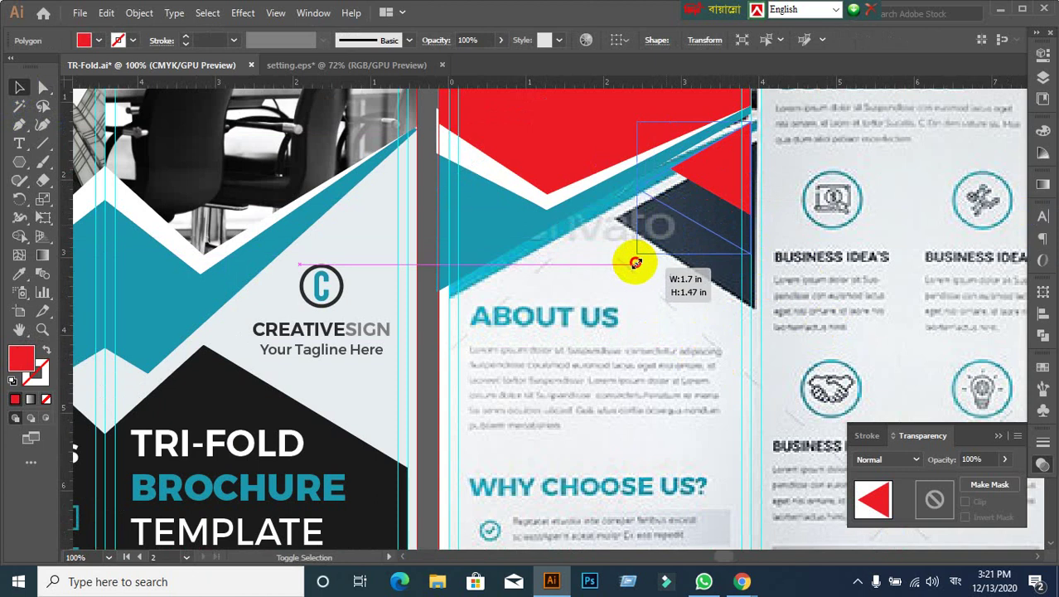
click(613, 406)
scroll(613, 400, down, 1)
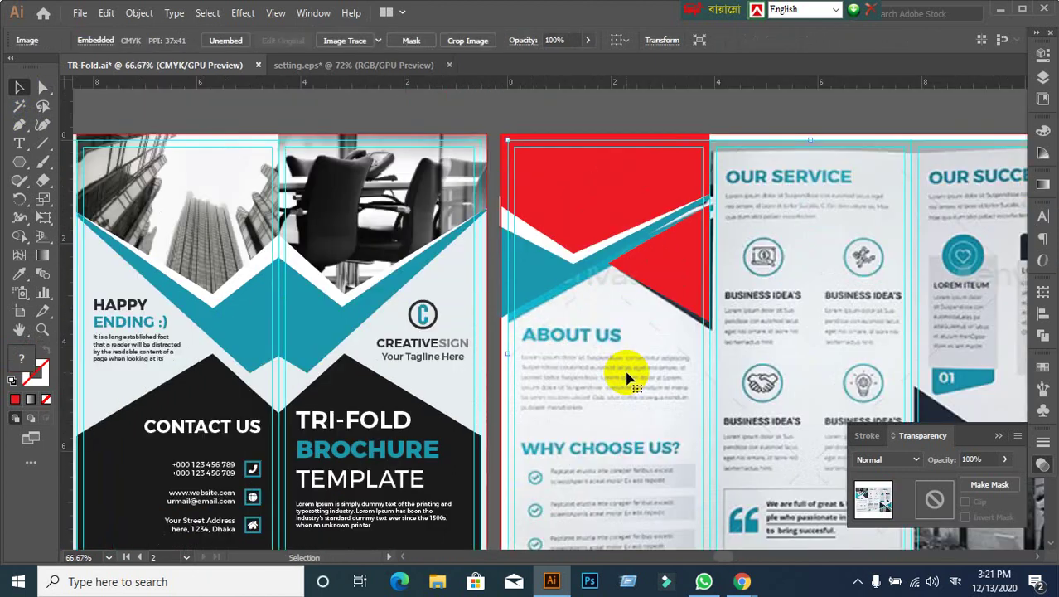
click(548, 298)
click(622, 383)
scroll(627, 390, down, 2)
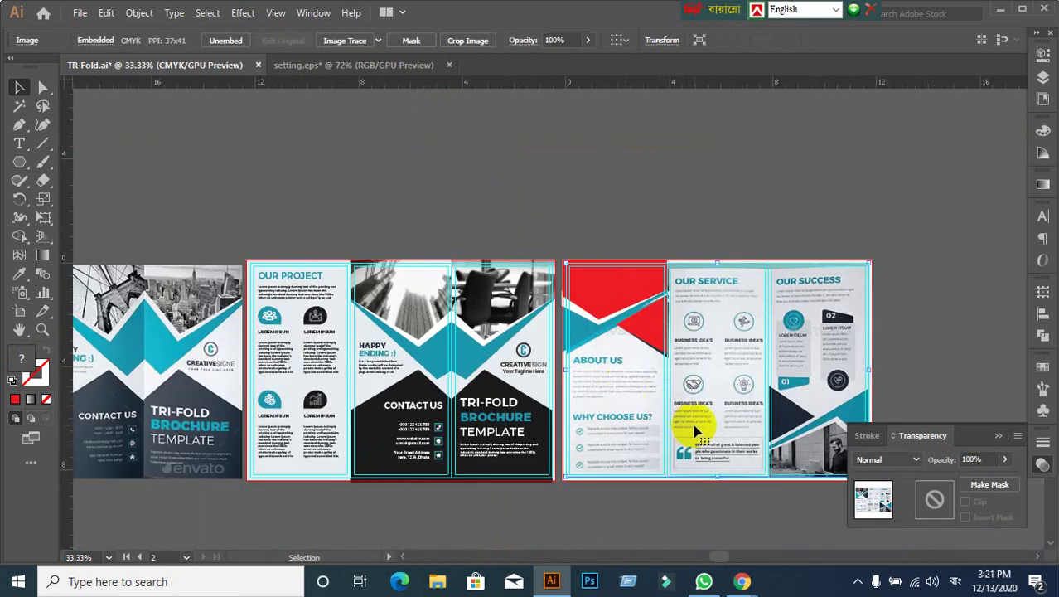
scroll(696, 430, up, 1)
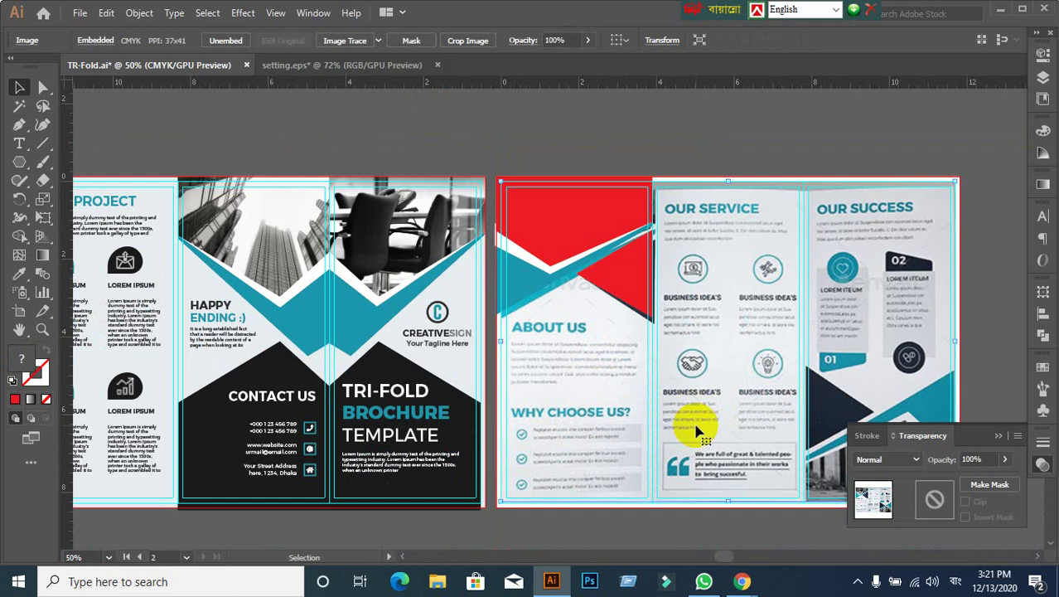
scroll(568, 323, up, 1)
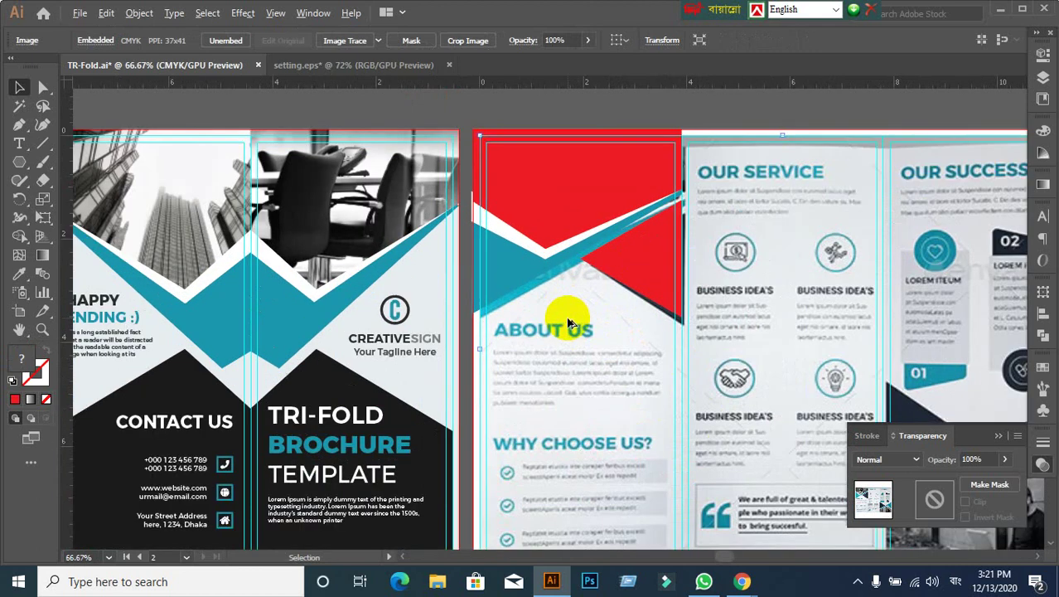
scroll(569, 323, up, 1)
scroll(610, 331, up, 1)
scroll(655, 406, up, 2)
drag(576, 232, 696, 355)
key(ctrl+z)
scroll(657, 435, up, 1)
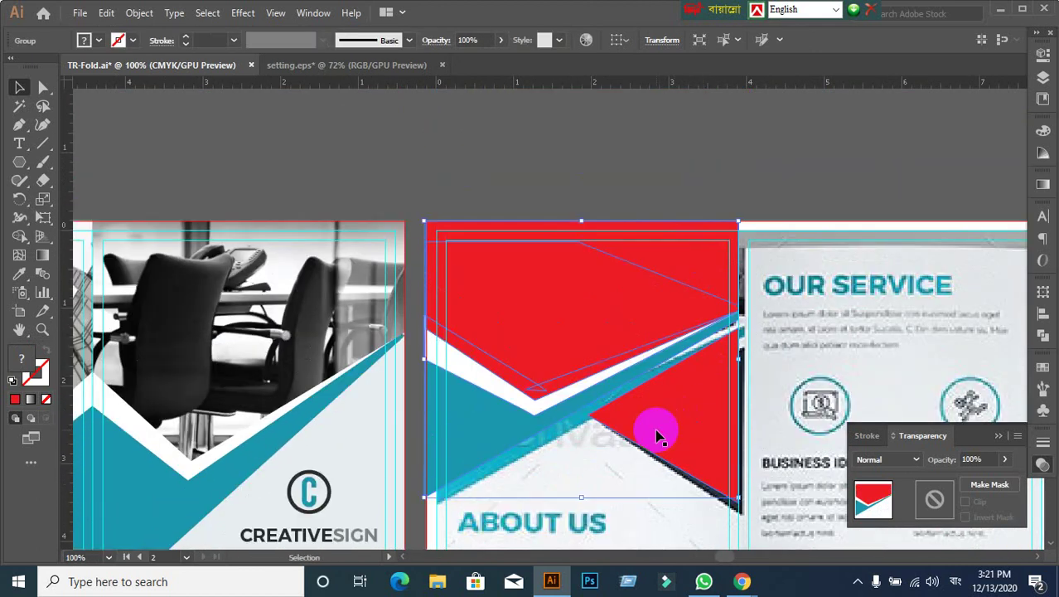
scroll(800, 397, down, 1)
scroll(804, 397, down, 1)
drag(803, 397, 695, 333)
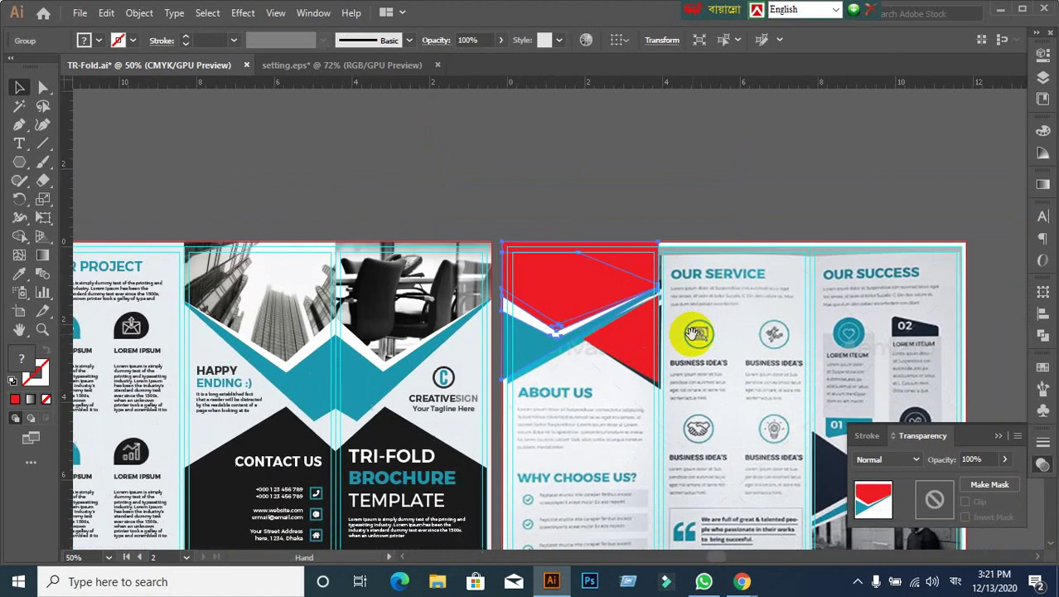
click(591, 224)
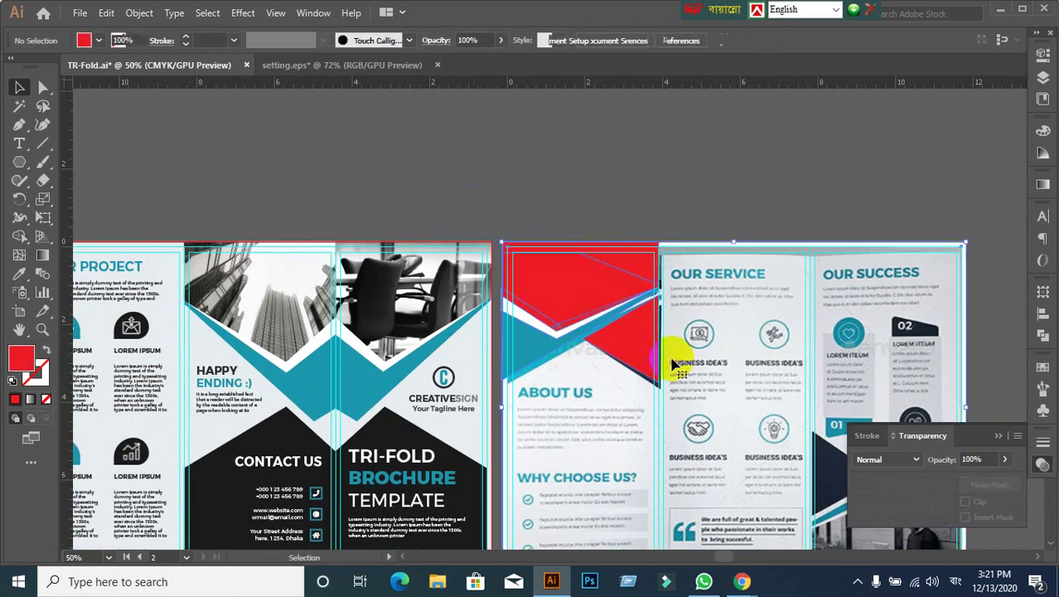
drag(638, 324, 844, 360)
key(ctrl+z)
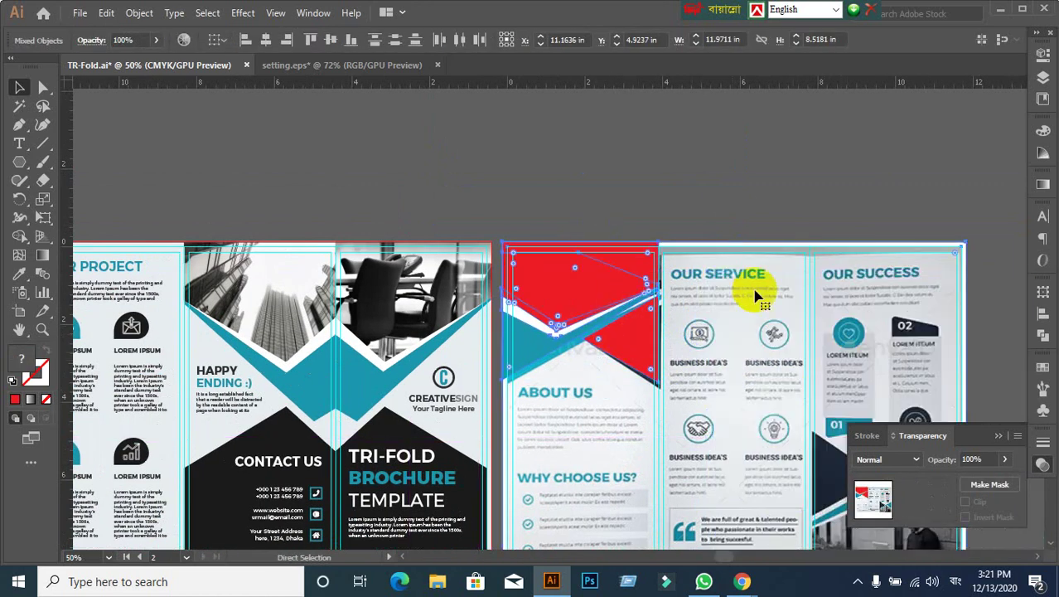
click(755, 297)
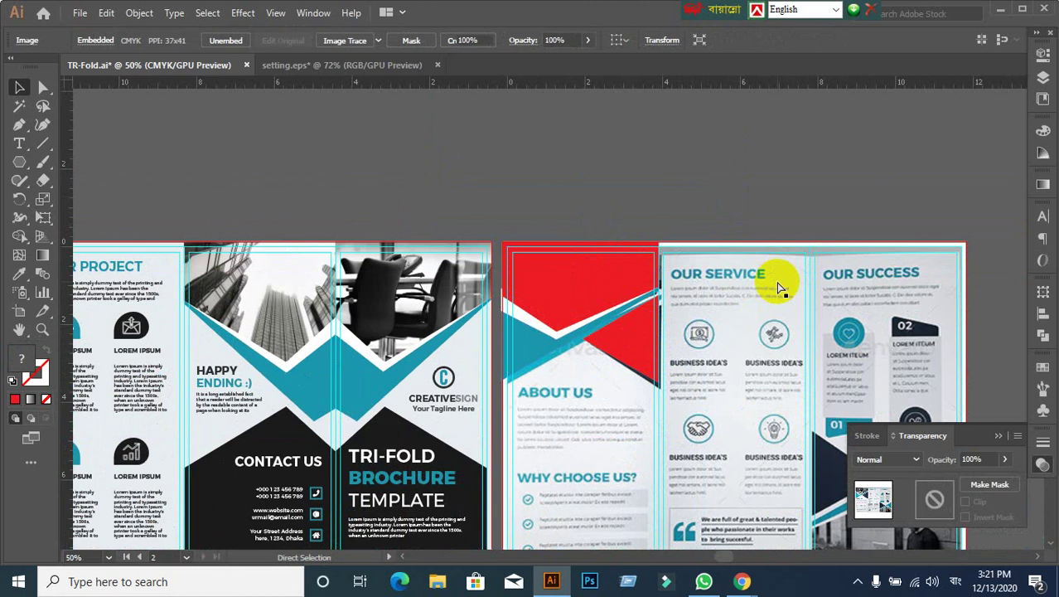
key(ctrl+shift+a)
key(ctrl+minus)
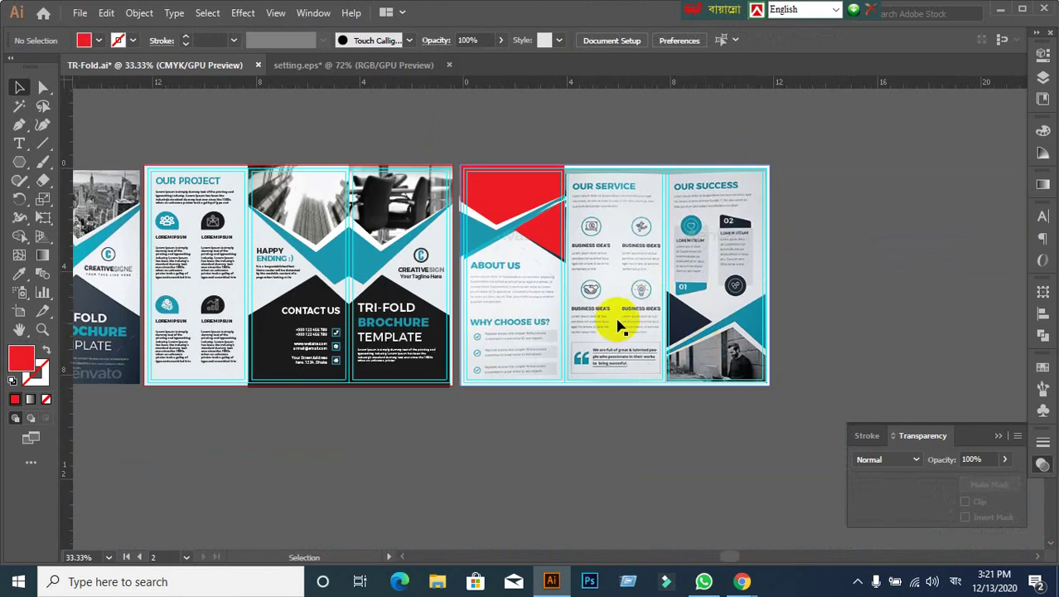
click(524, 196)
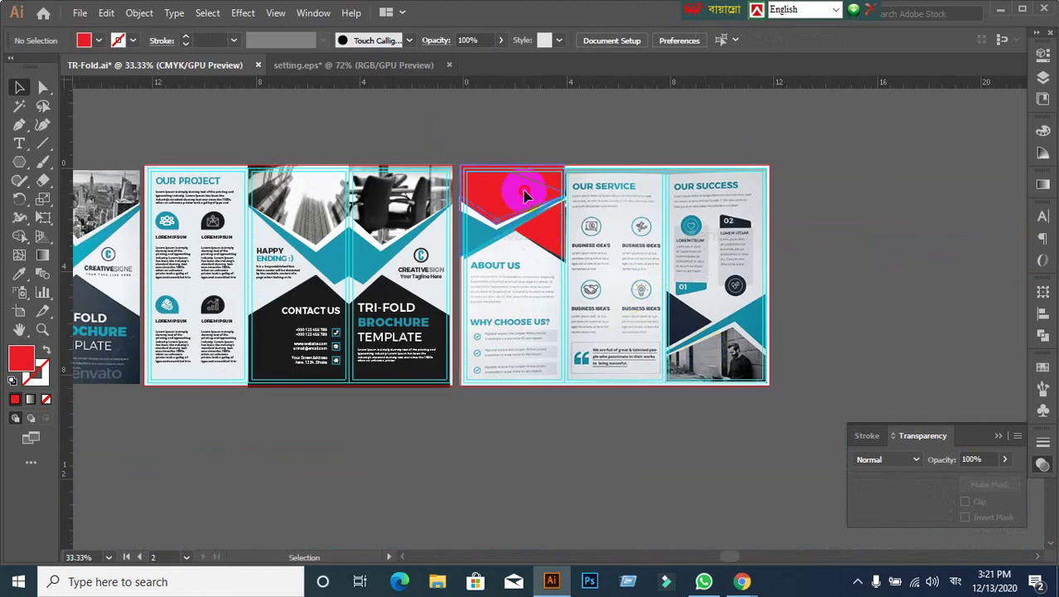
Step: Select the chevron group over About Us and Ungroup it
click(517, 288)
scroll(468, 232, up, 3)
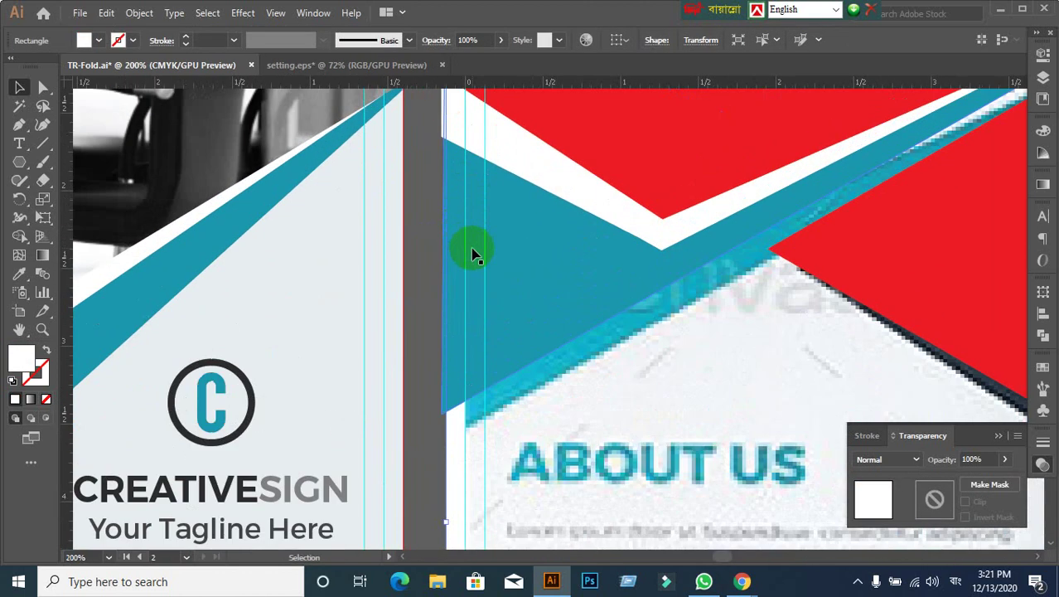
scroll(450, 327, up, 1)
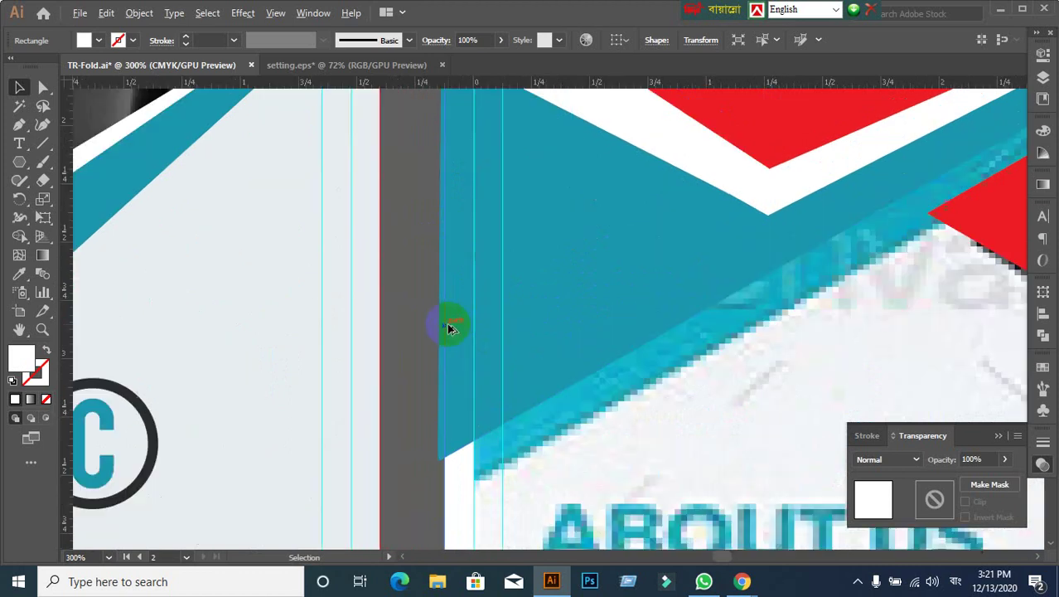
scroll(430, 358, up, 2)
scroll(430, 358, down, 1)
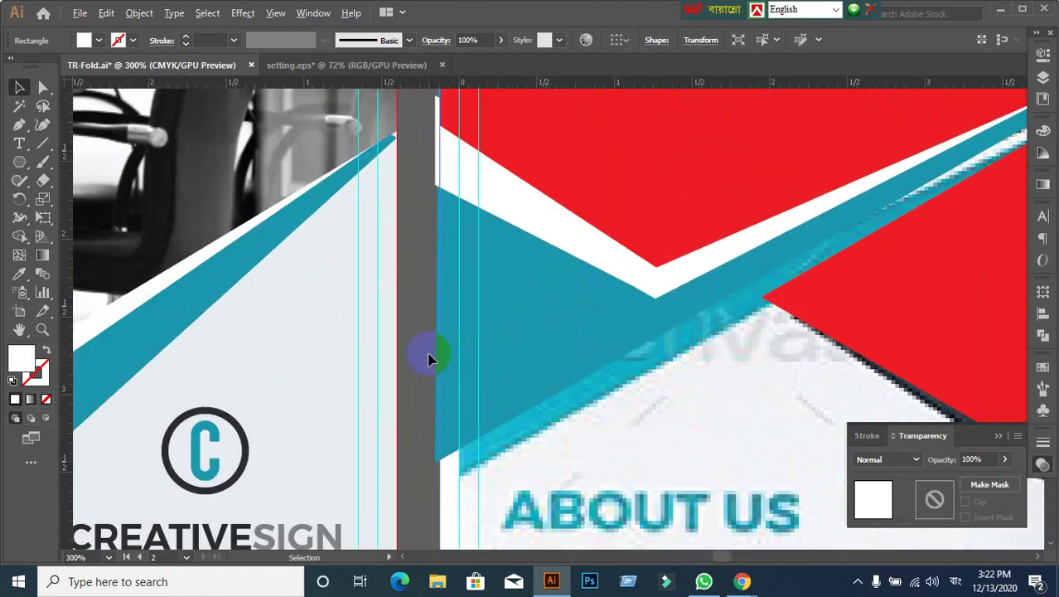
click(436, 436)
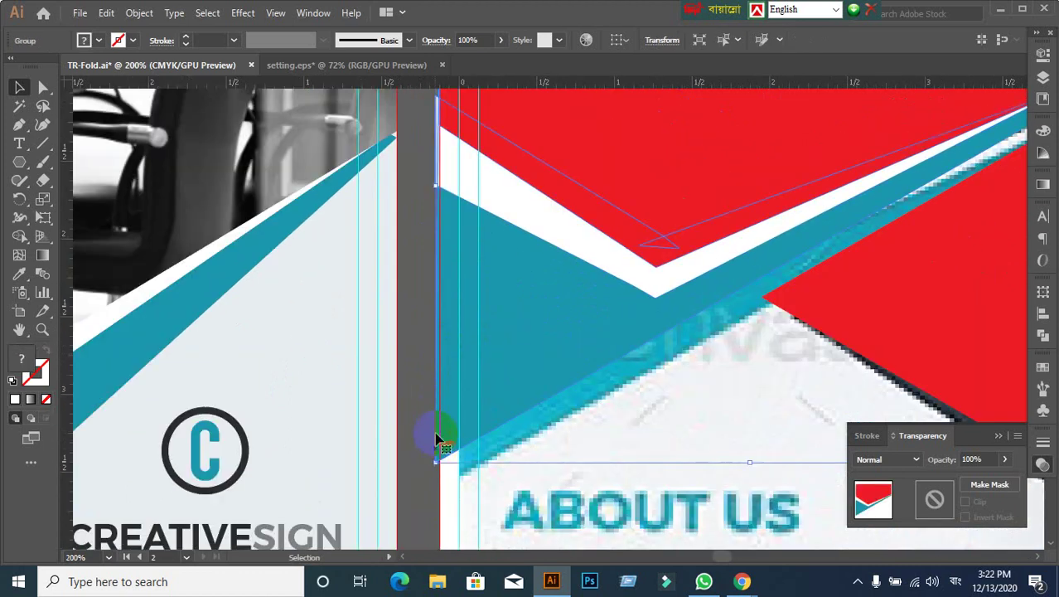
scroll(530, 371, down, 3)
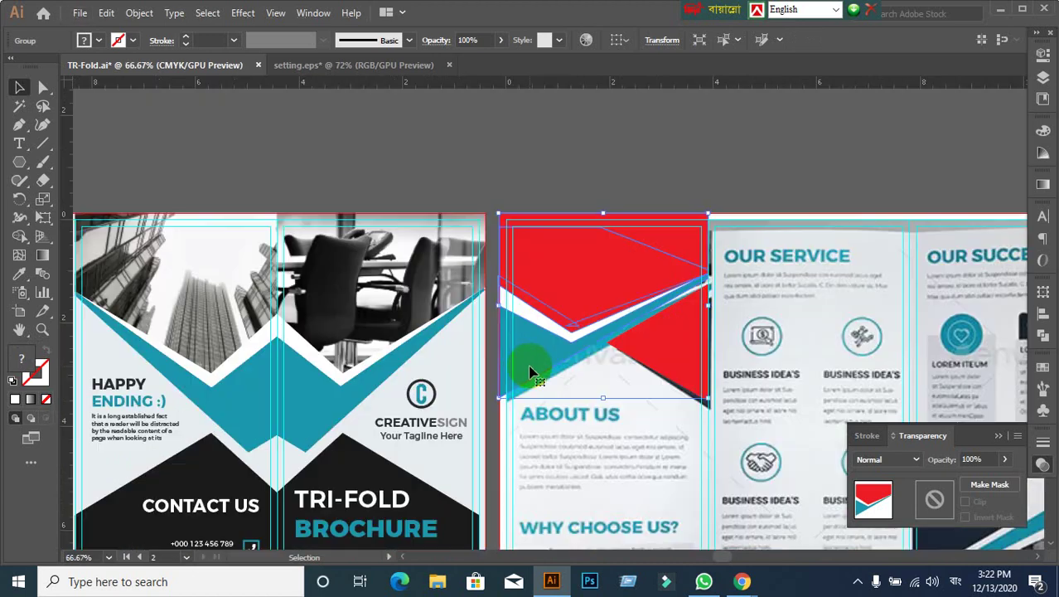
click(530, 369)
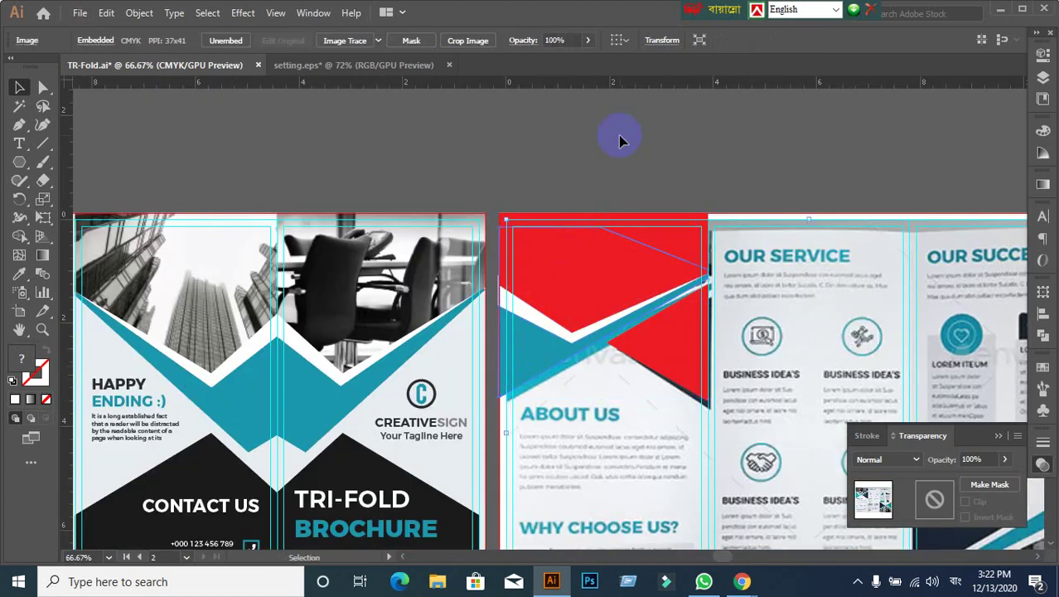
click(627, 261)
right_click(627, 287)
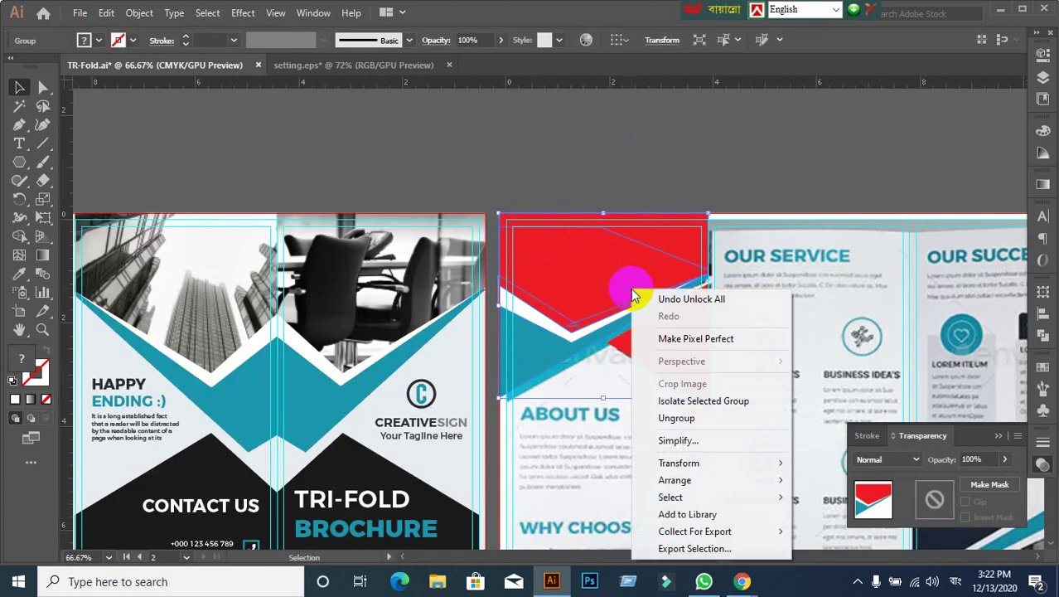
click(677, 418)
click(538, 348)
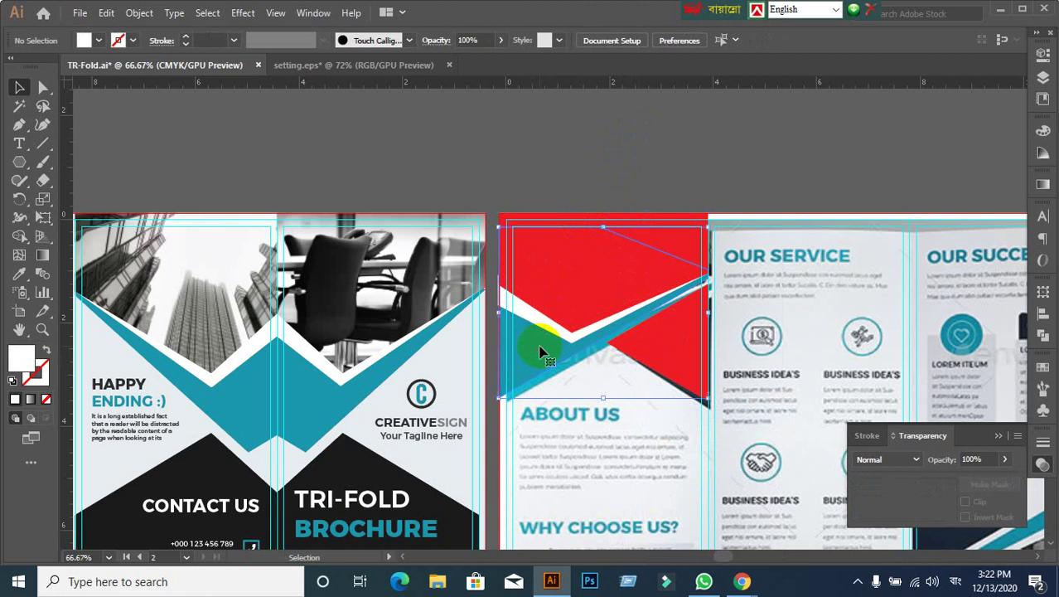
Step: Check the separate teal and white pieces, then zoom in on the gap between spreads
click(586, 197)
click(595, 300)
right_click(578, 357)
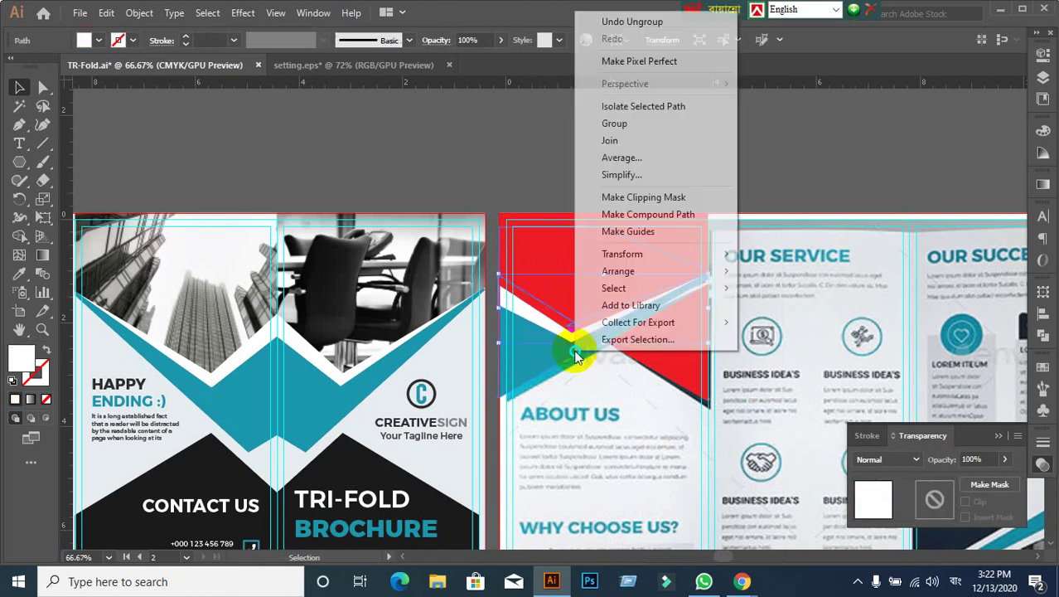
click(539, 154)
scroll(532, 217, down, 1)
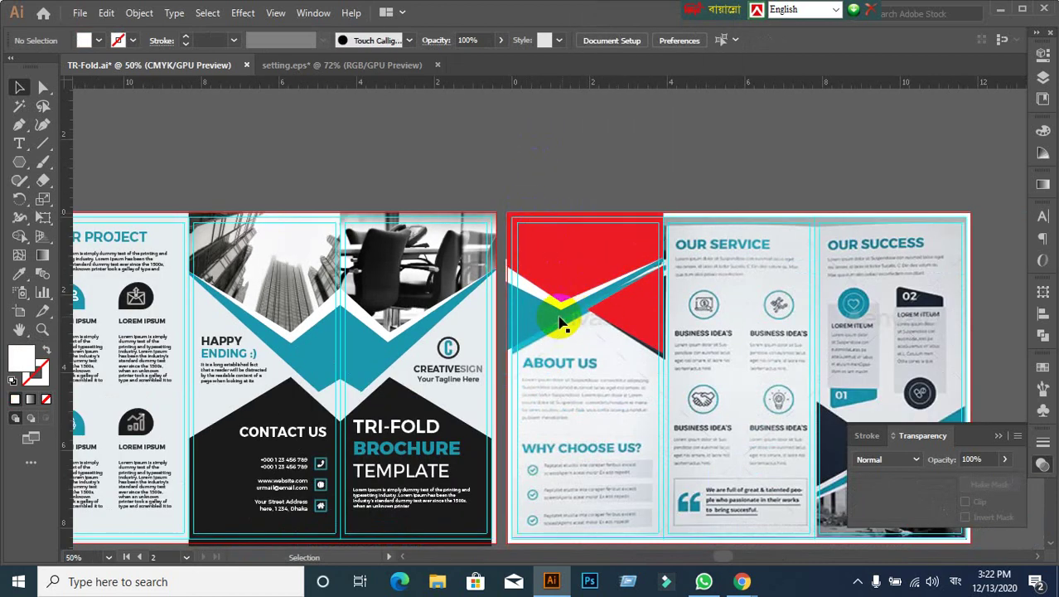
click(747, 359)
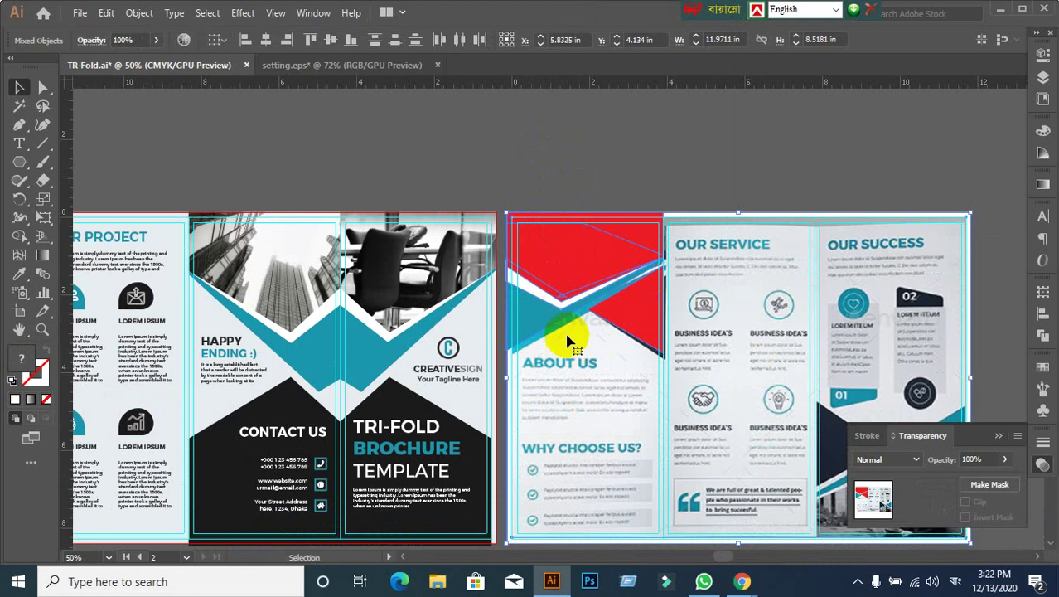
scroll(555, 323, up, 3)
scroll(395, 205, up, 1)
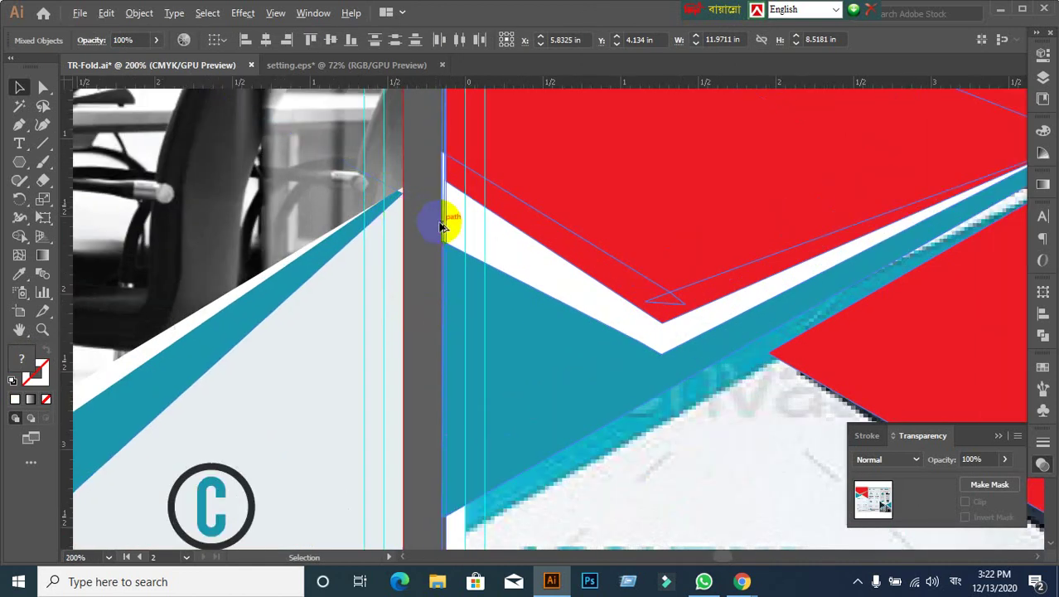
scroll(431, 199, up, 1)
scroll(529, 279, up, 1)
scroll(466, 236, up, 2)
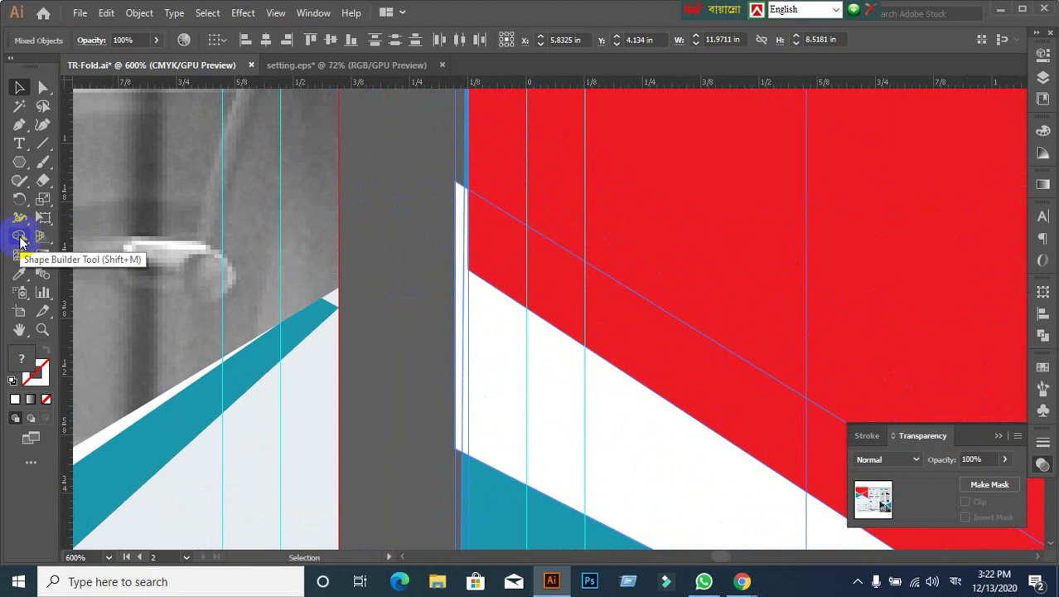
Step: Merge the thin vertical teal sliver into one solid piece with Shape Builder
click(21, 236)
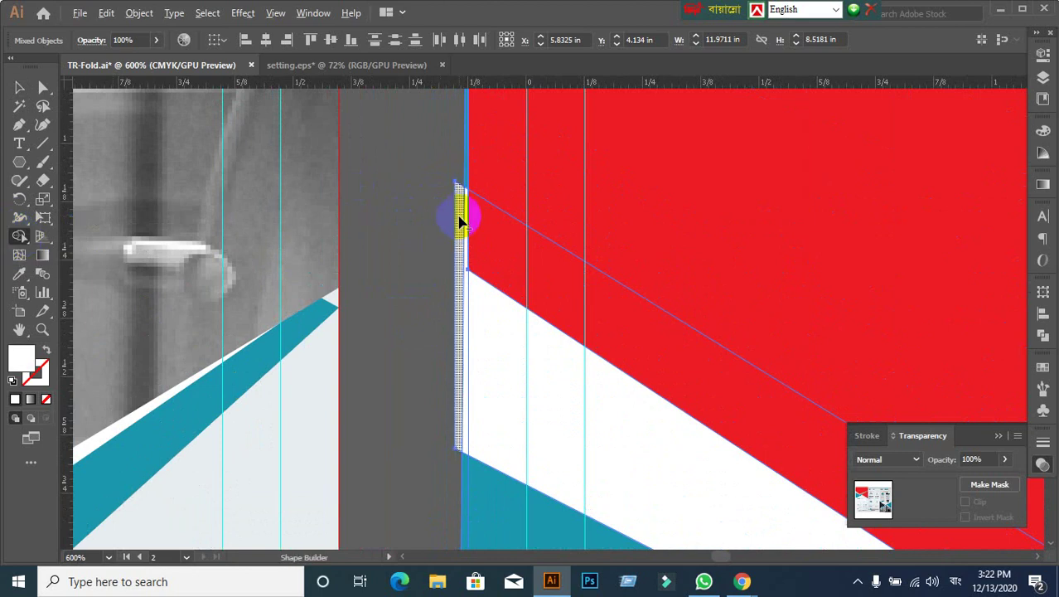
scroll(469, 323, down, 3)
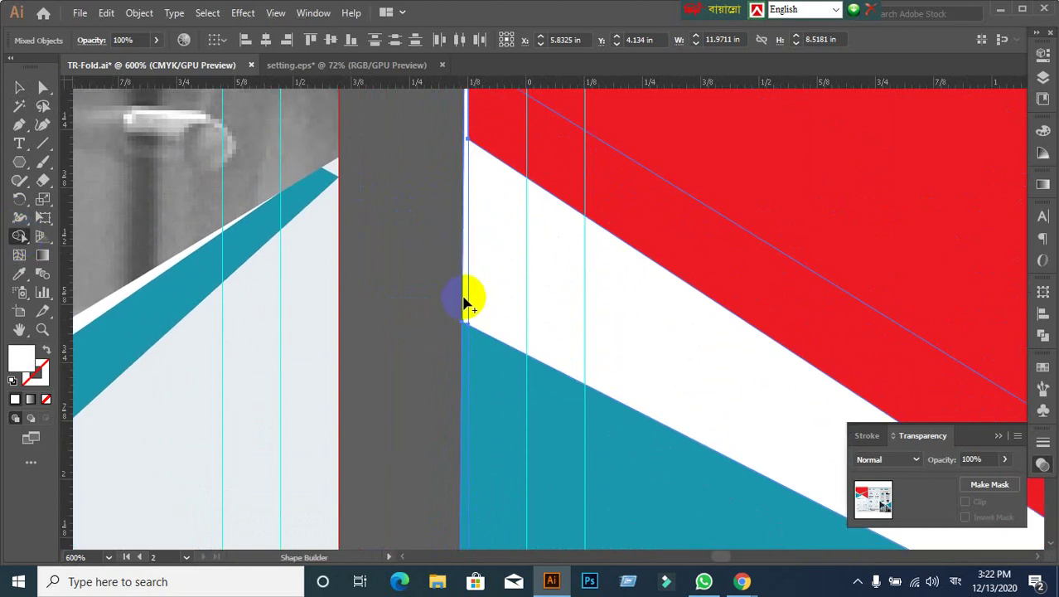
click(465, 303)
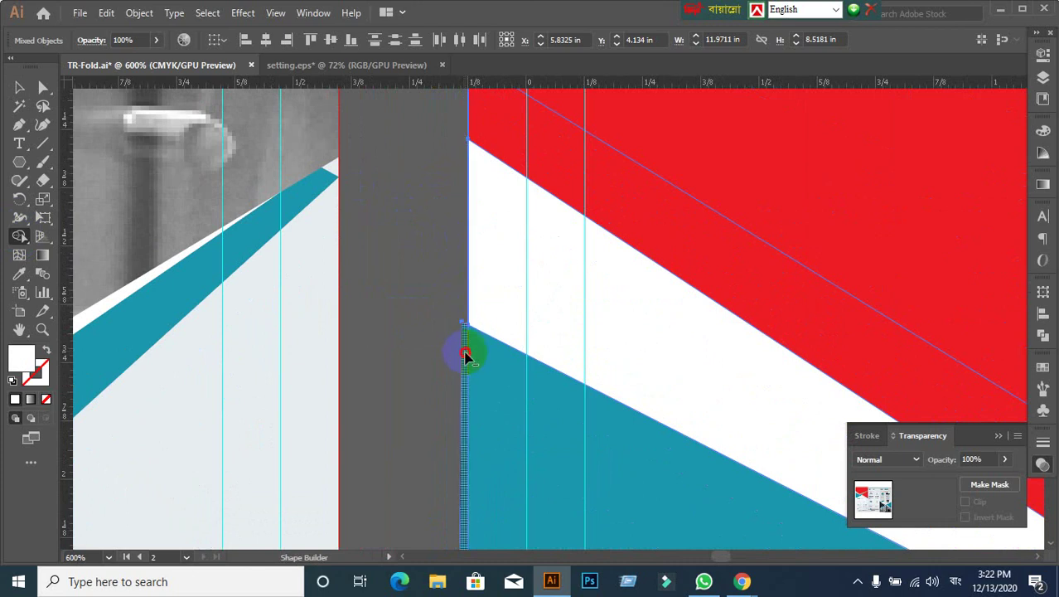
scroll(473, 373, up, 3)
scroll(474, 232, up, 2)
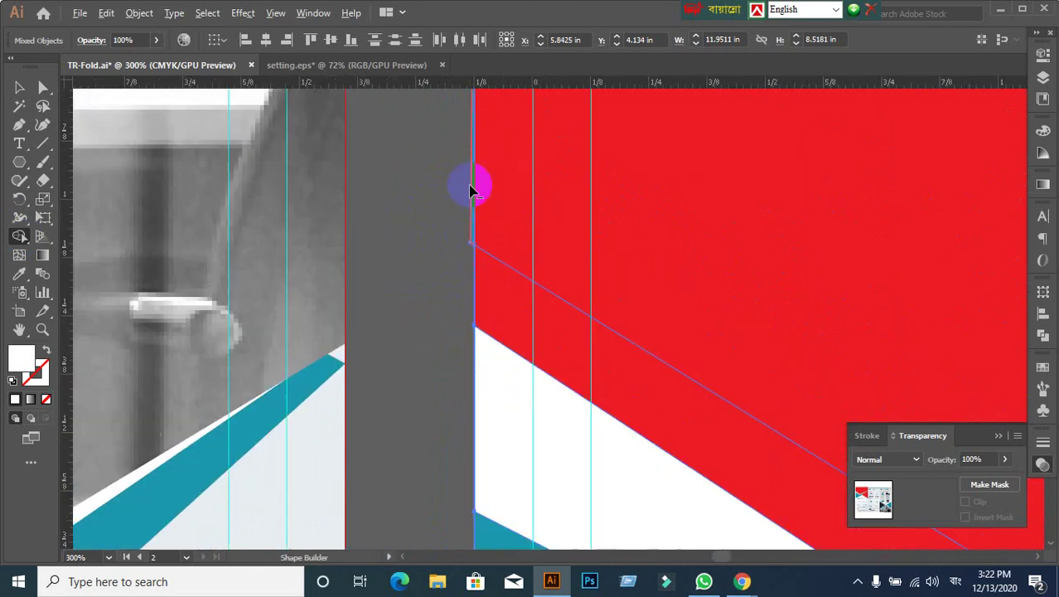
scroll(470, 189, up, 9)
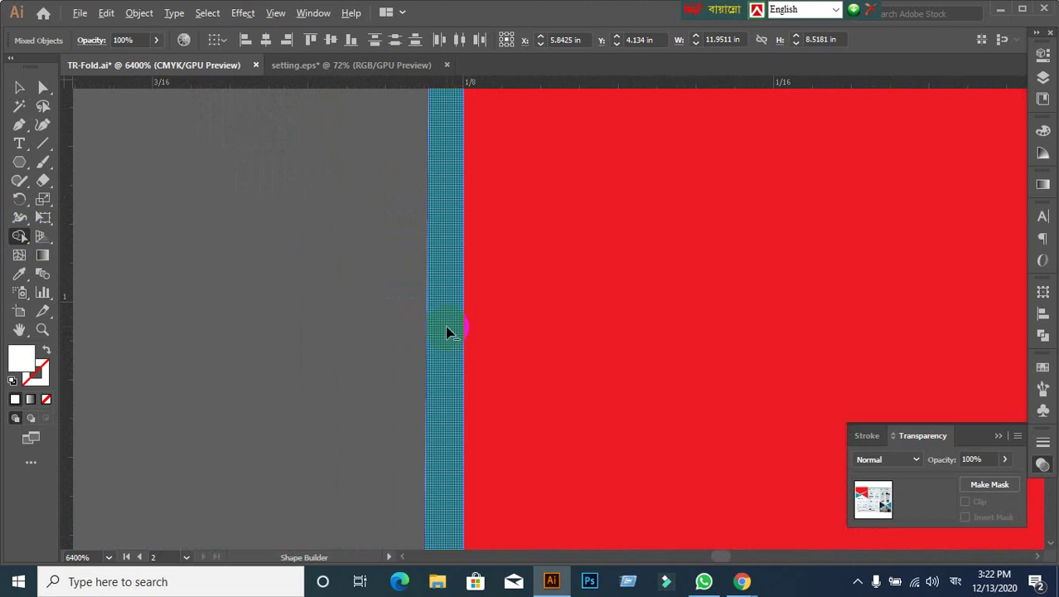
scroll(446, 330, down, 2)
scroll(449, 331, down, 3)
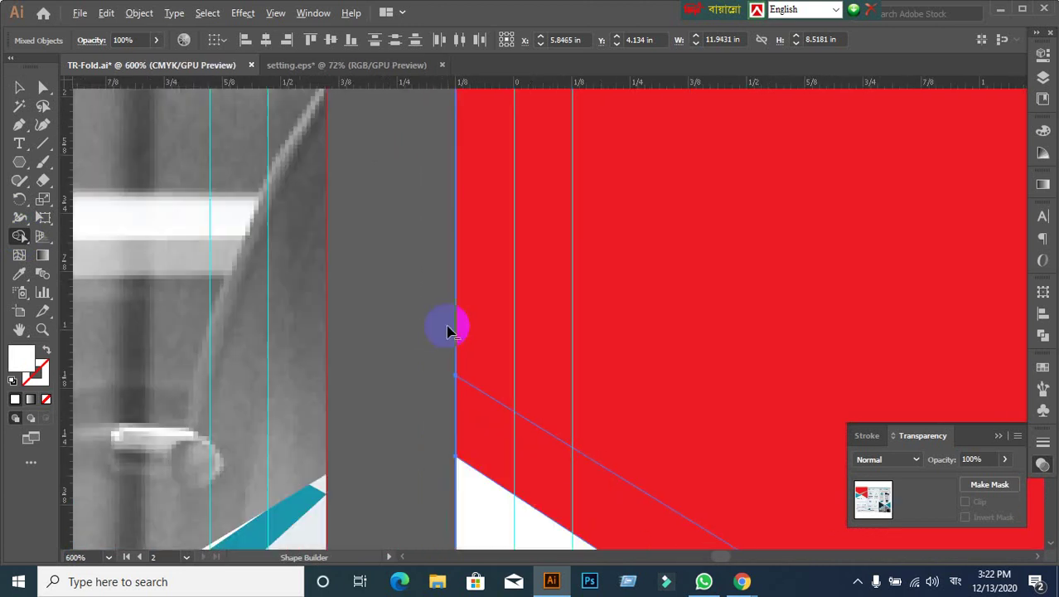
scroll(449, 331, down, 3)
scroll(537, 420, down, 2)
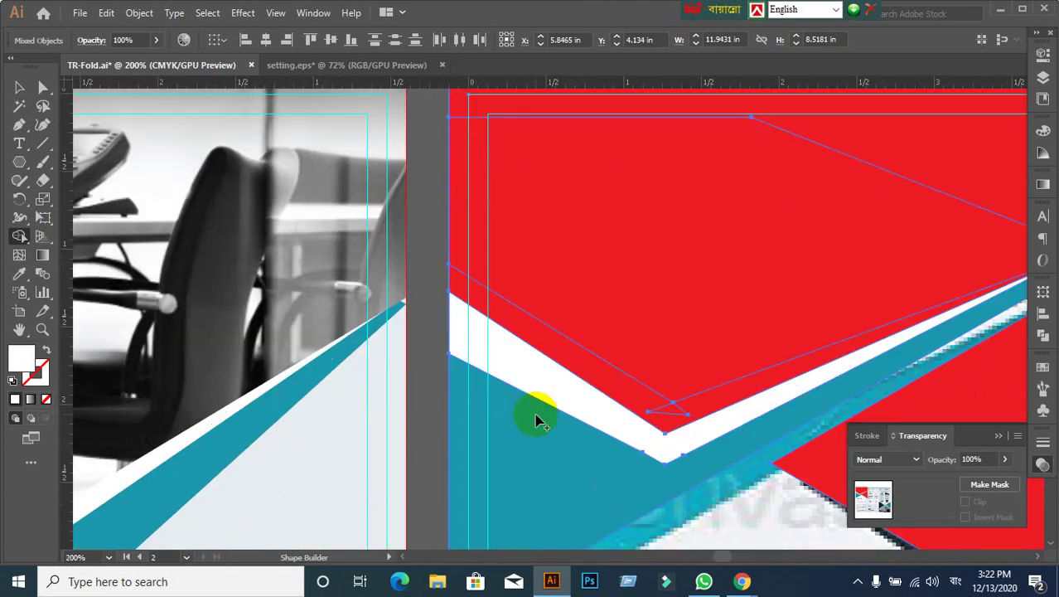
scroll(536, 417, down, 2)
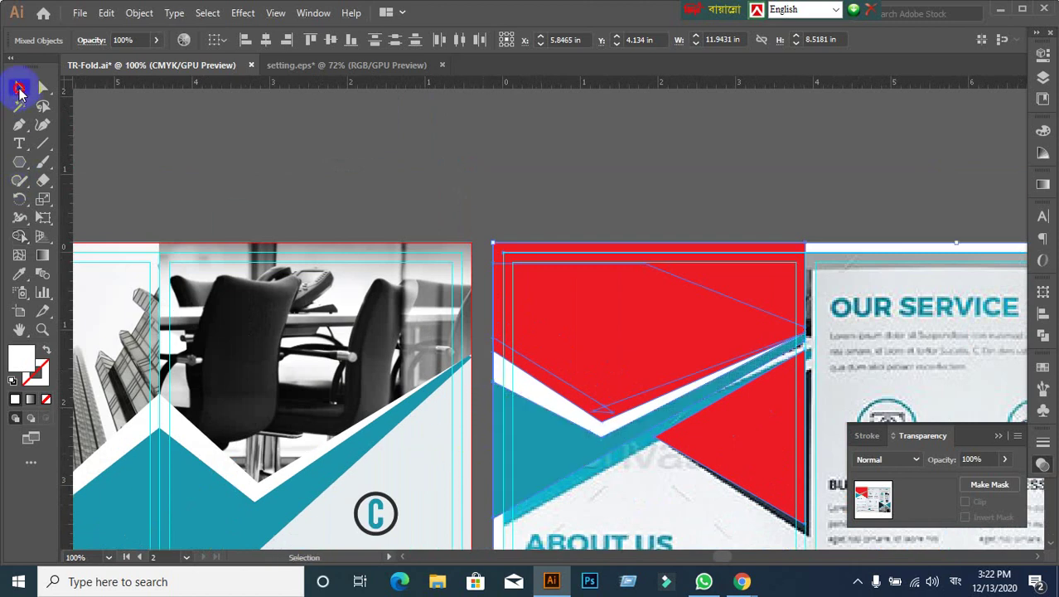
Step: Return to the Selection tool and select the red triangle and Our Service image
click(406, 193)
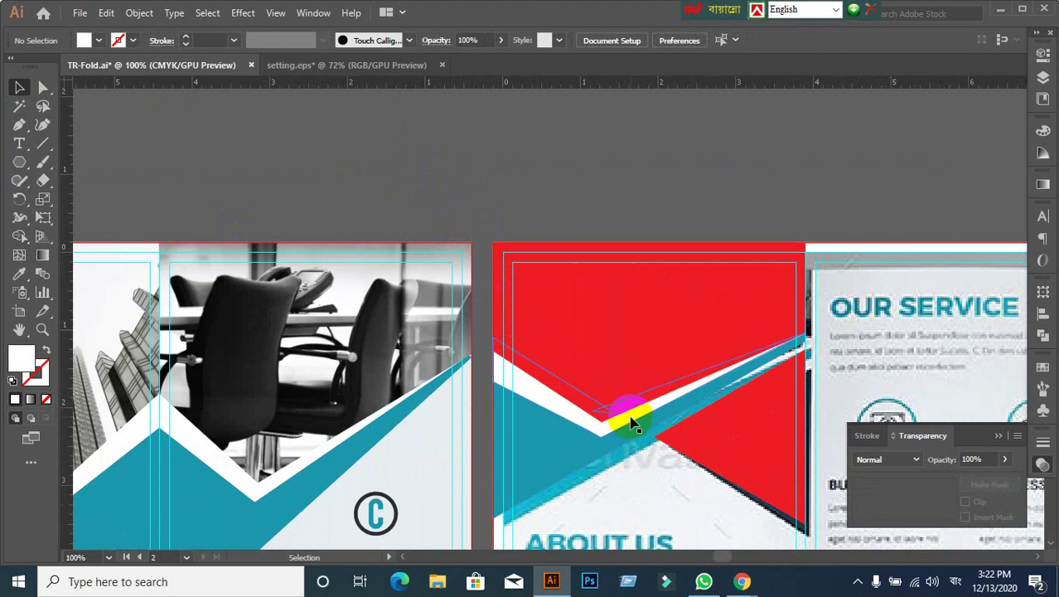
mouse_move(629, 416)
mouse_down()
mouse_move(545, 216)
mouse_move(601, 313)
mouse_up()
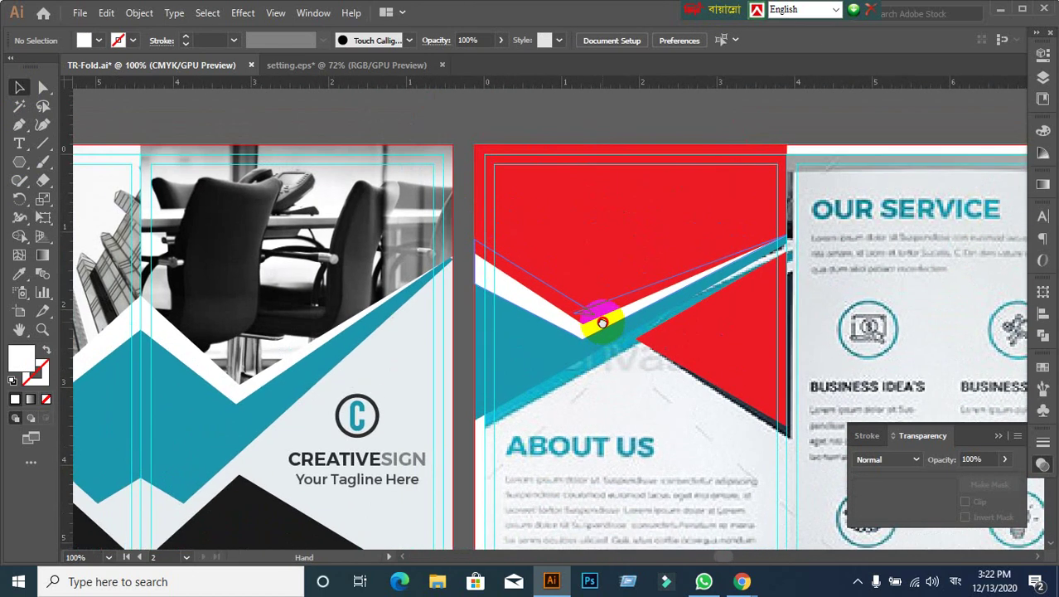
click(754, 340)
click(854, 274)
Step: Try moving the red top chevron shape above the artboard, then undo it
alt+scroll(853, 263, up, 1)
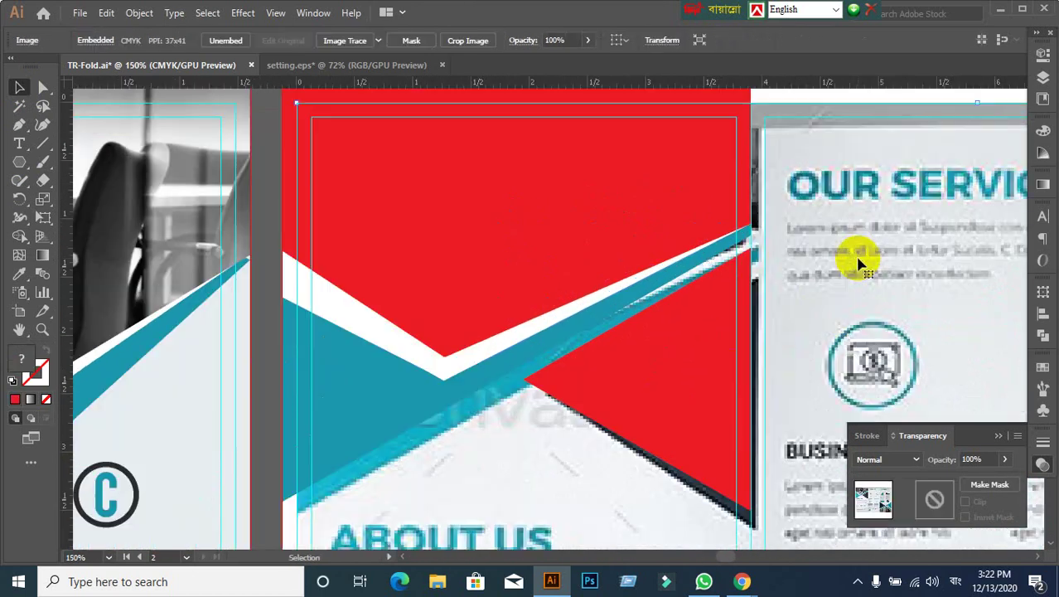
click(690, 197)
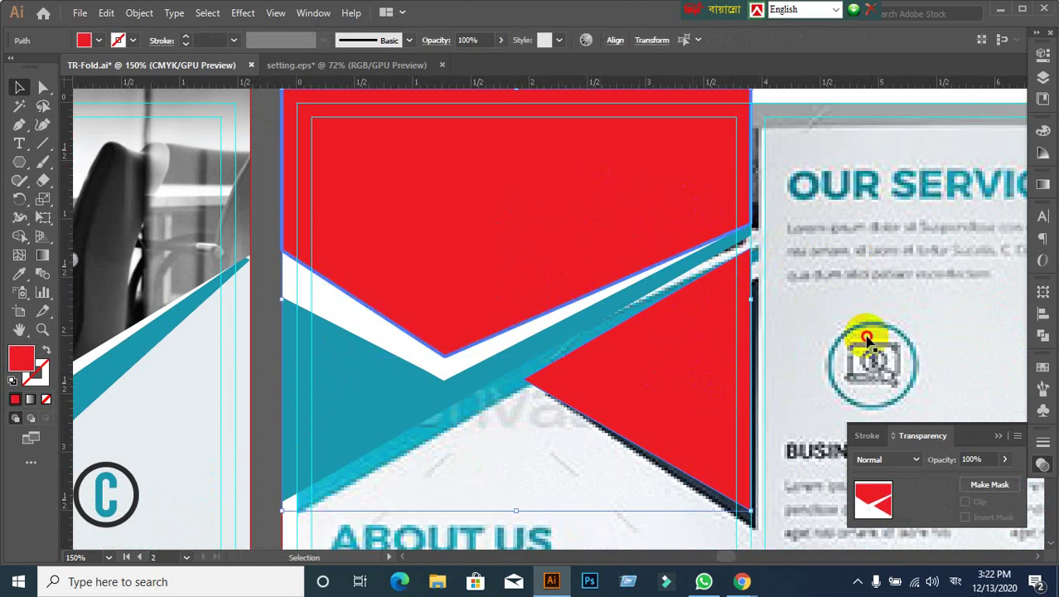
click(836, 331)
alt+scroll(814, 308, down, 2)
drag(710, 274, 661, 153)
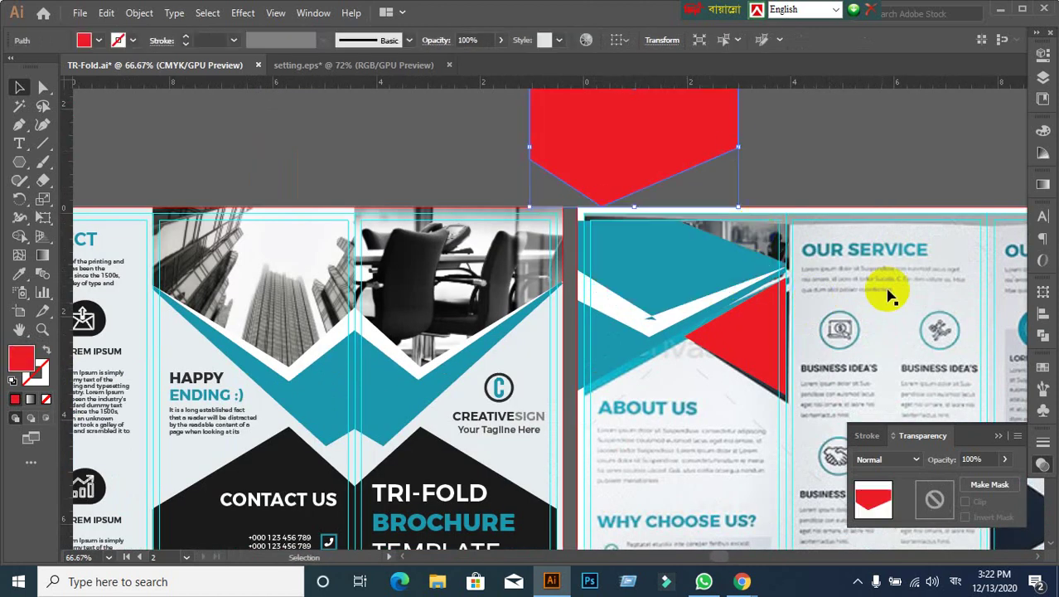
key(ctrl+z)
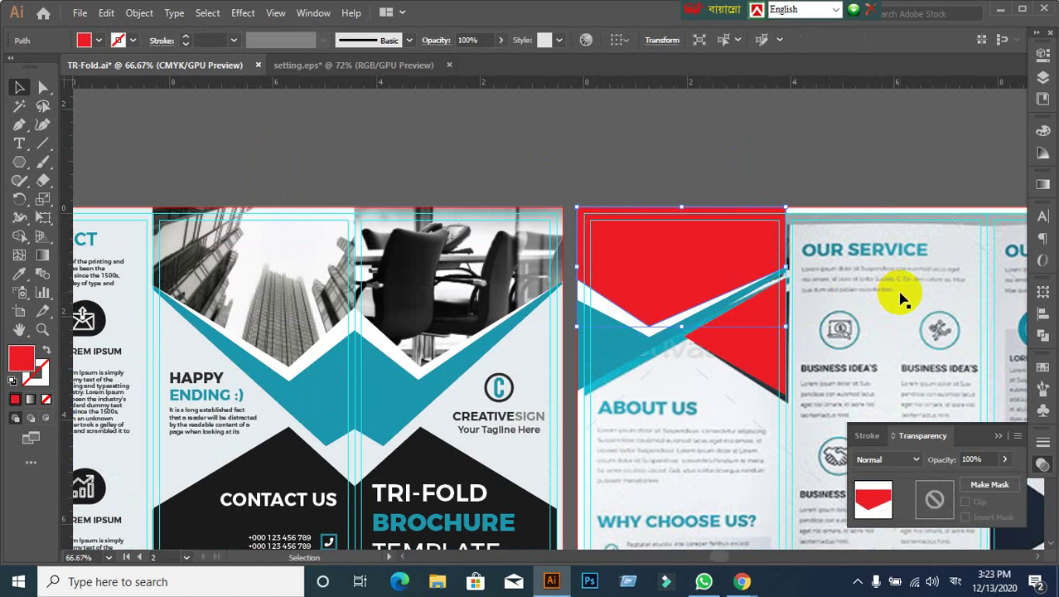
alt+scroll(903, 300, down, 1)
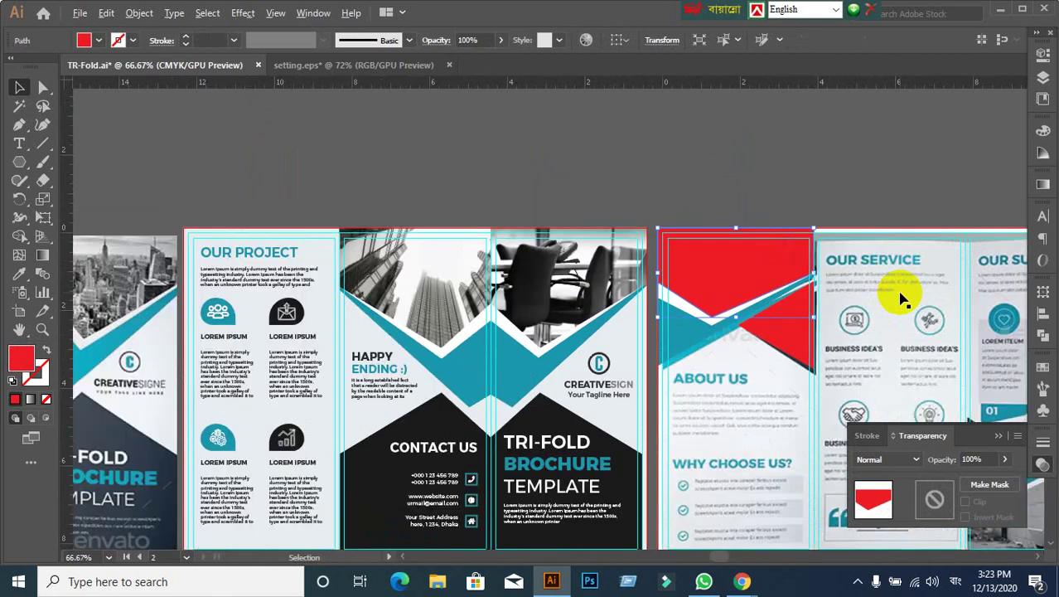
alt+scroll(903, 300, down, 1)
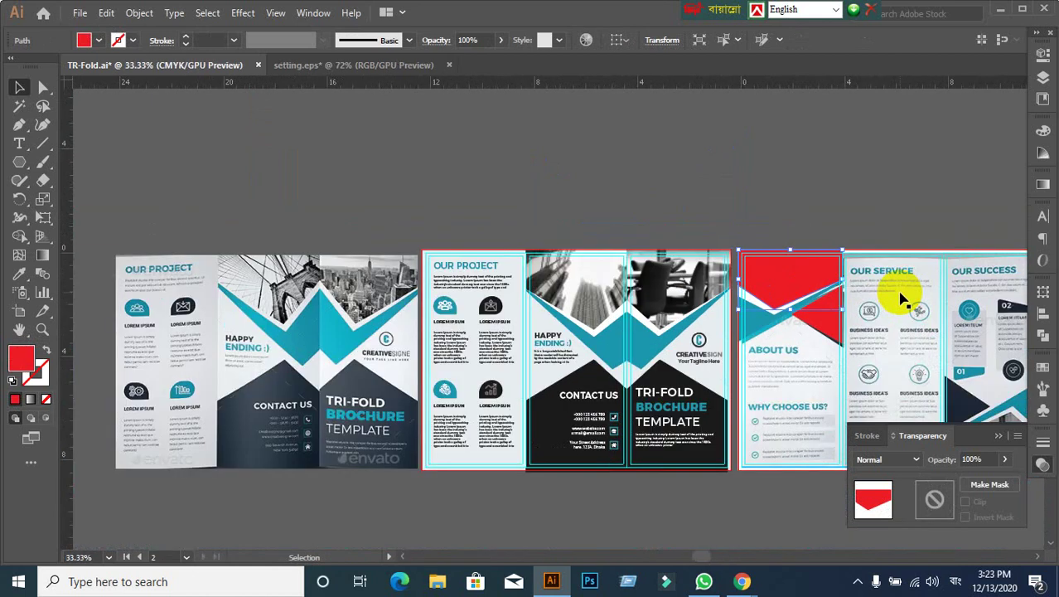
Step: Test moving the panel and chevron artwork above the artboard, undoing each move
click(903, 300)
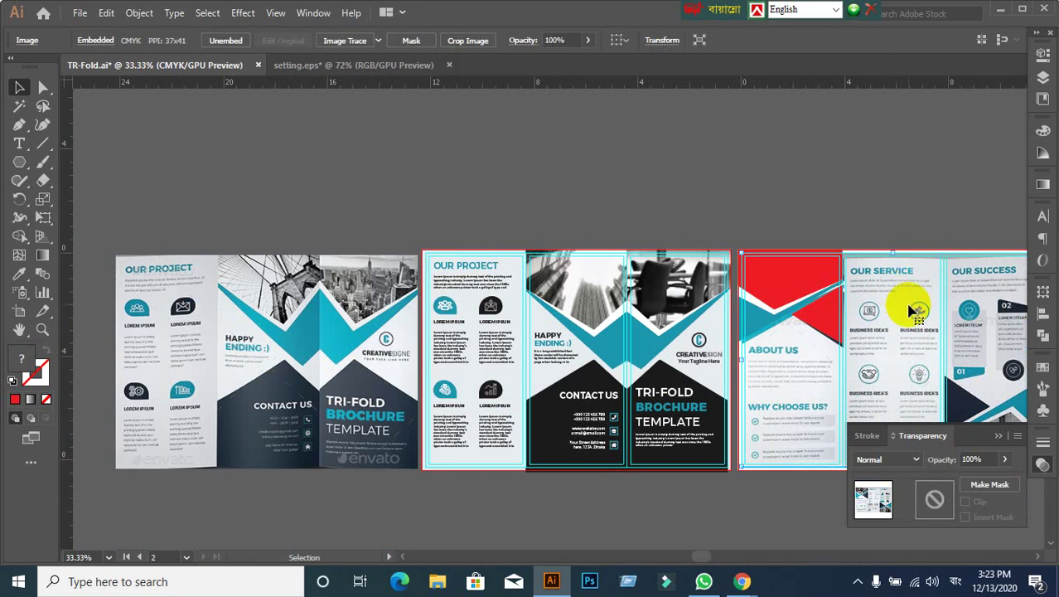
mouse_move(768, 219)
mouse_down()
mouse_move(831, 319)
mouse_move(880, 192)
mouse_up()
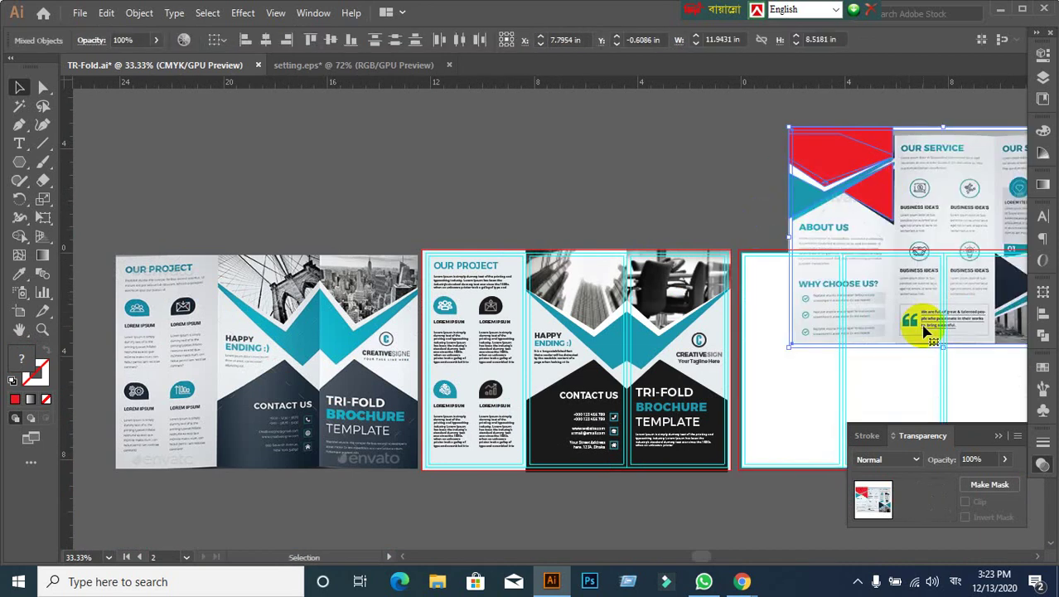
key(ctrl+z)
click(881, 166)
click(928, 303)
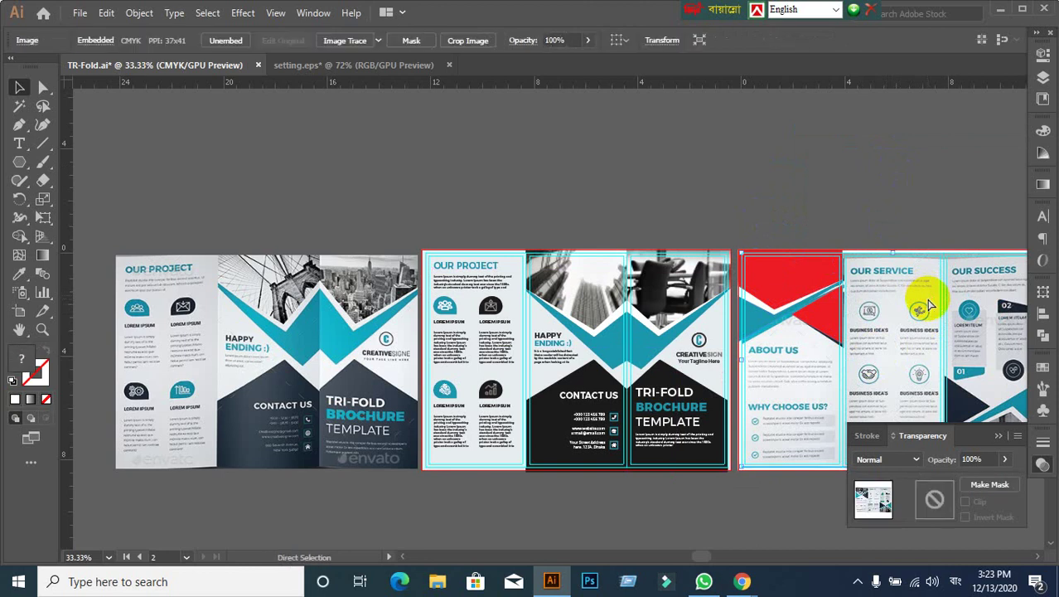
click(808, 220)
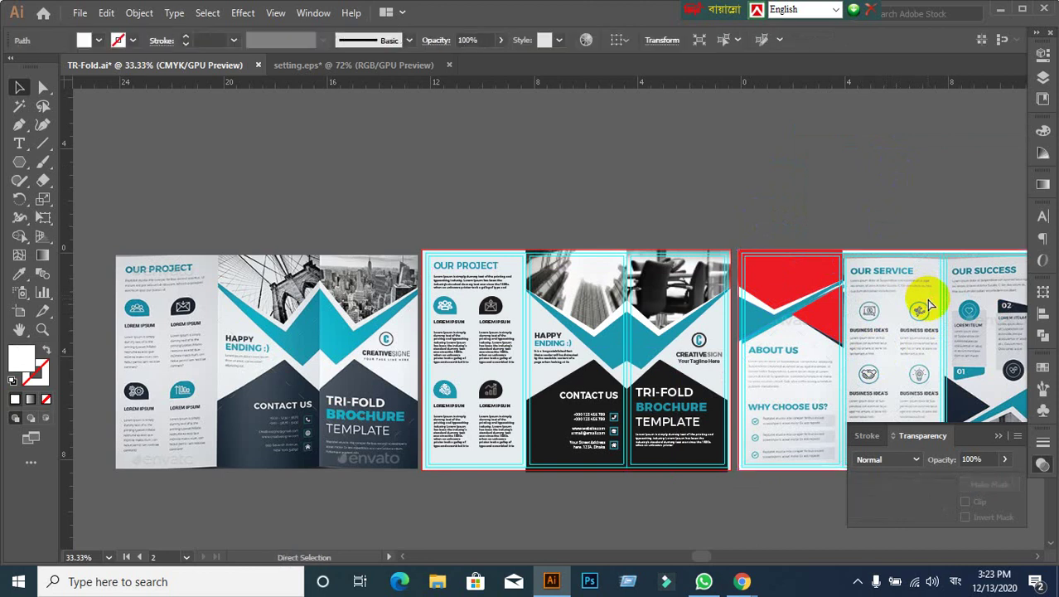
drag(792, 300, 814, 190)
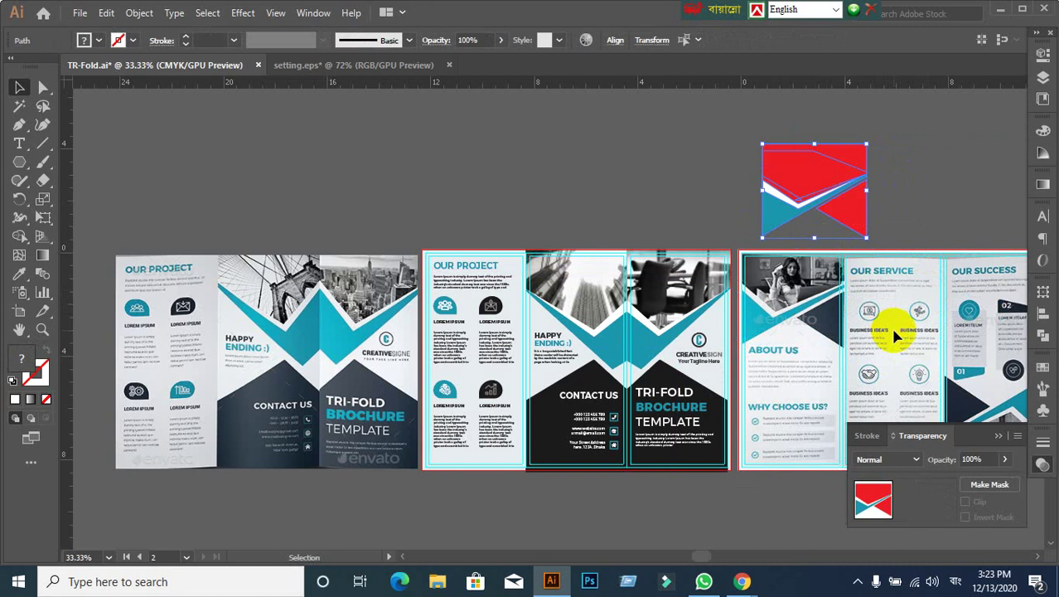
key(ctrl+z)
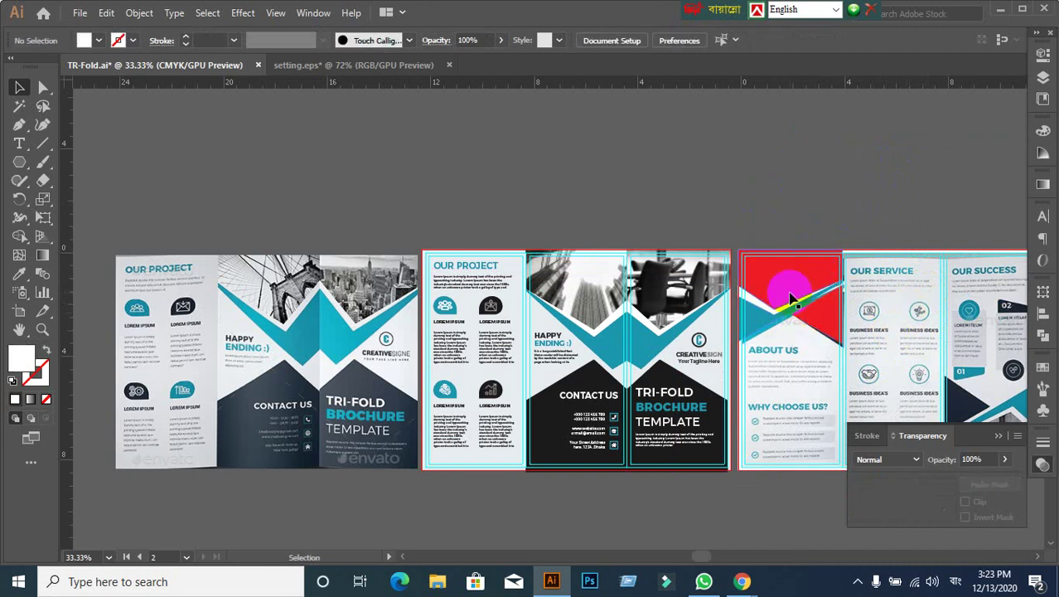
key(ctrl+shift+z)
key(ctrl+z)
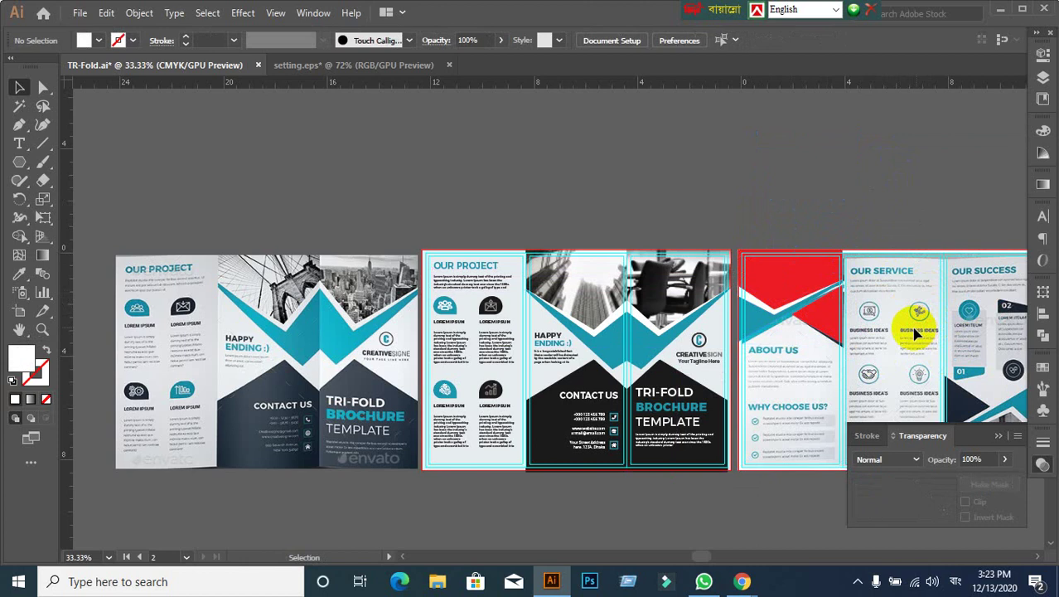
Step: Place a copy of the About Us chevron group on the pasteboard right of the spread
drag(789, 299, 848, 142)
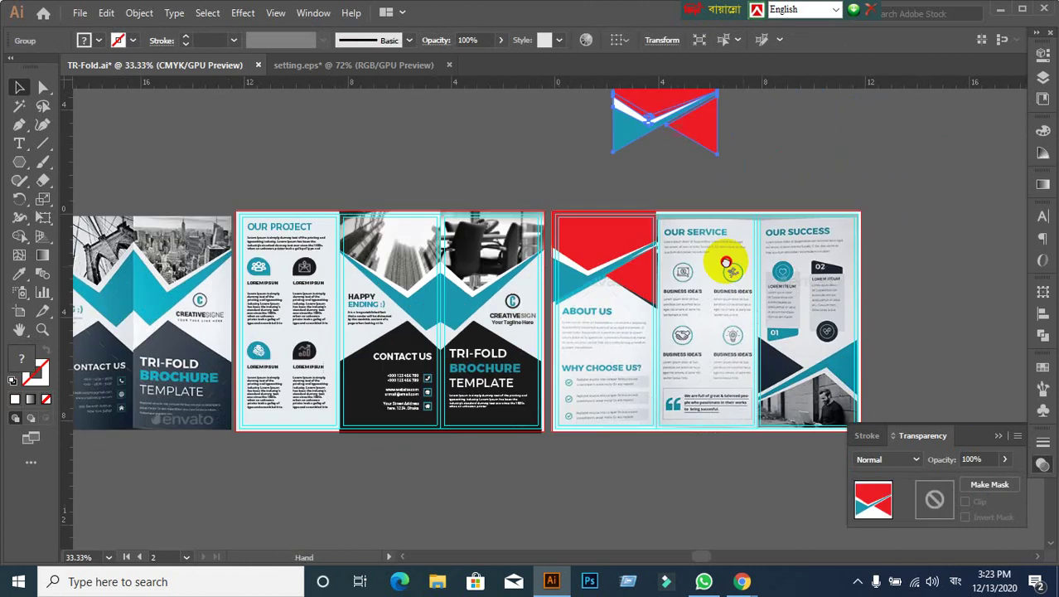
drag(921, 298, 590, 269)
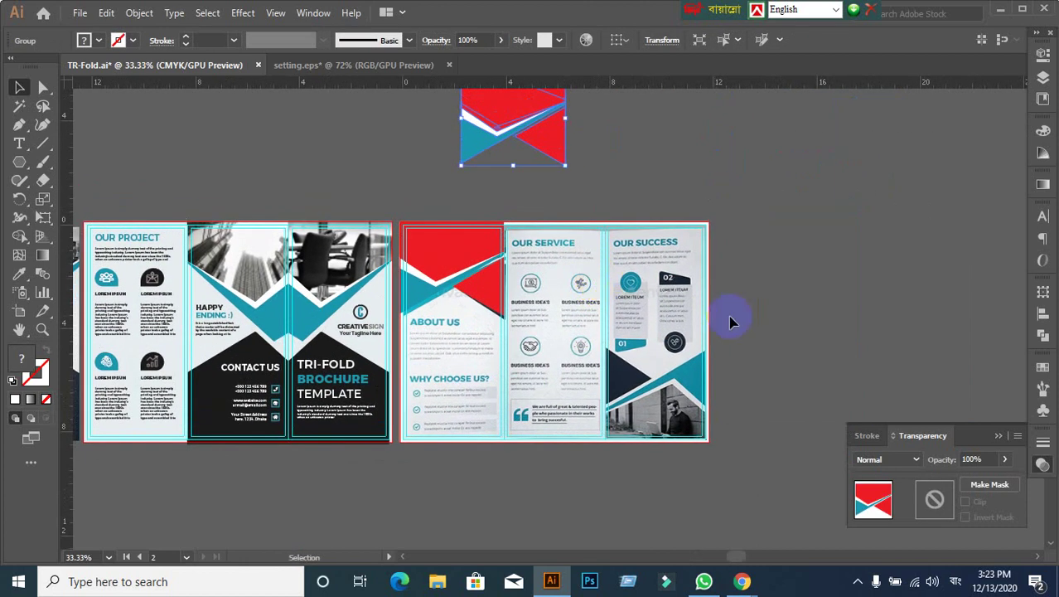
click(747, 321)
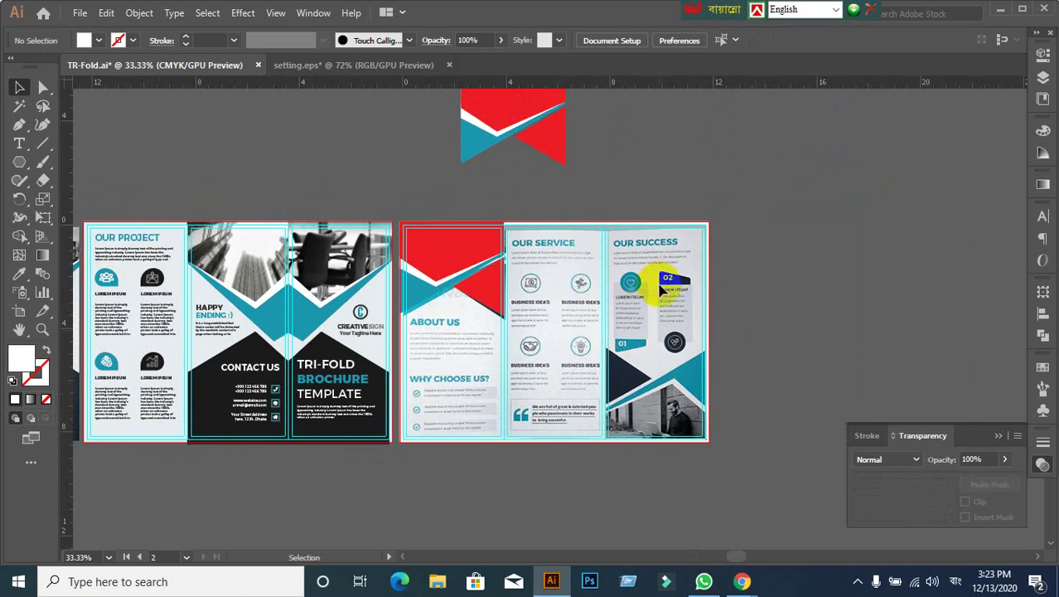
drag(484, 266, 570, 313)
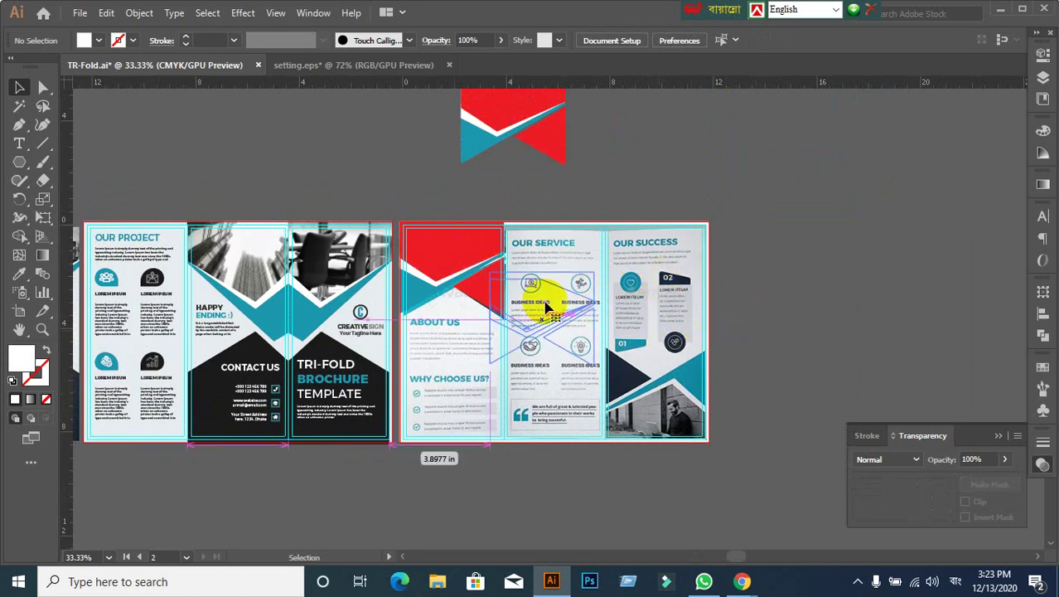
key(ctrl+z)
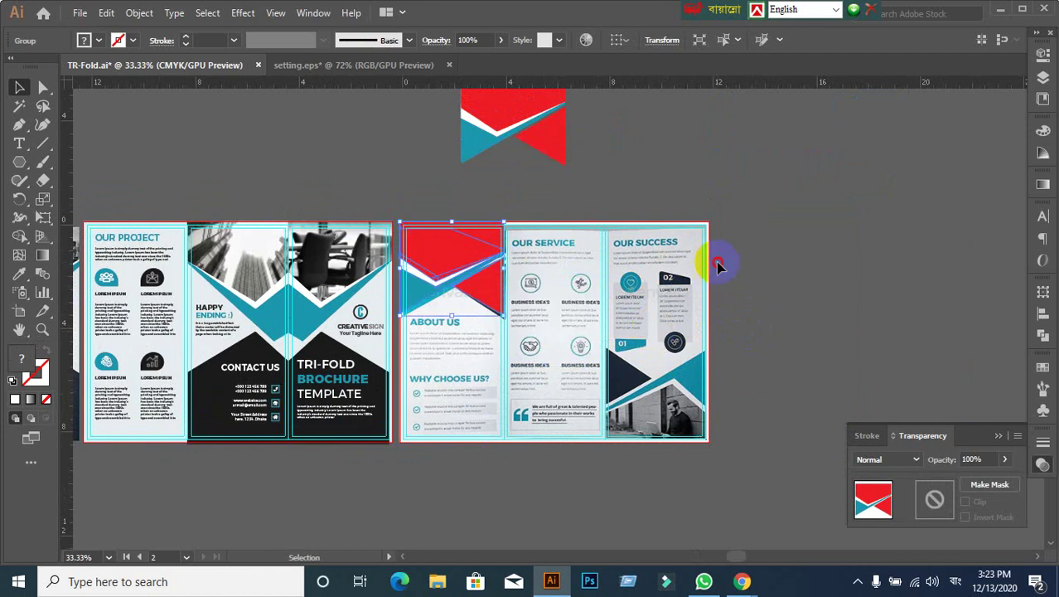
mouse_move(503, 106)
mouse_down()
mouse_move(662, 308)
mouse_move(812, 304)
mouse_up()
click(784, 414)
click(795, 296)
Step: Reflect the chevron copy across the horizontal axis so the red block sits at the bottom
right_click(796, 299)
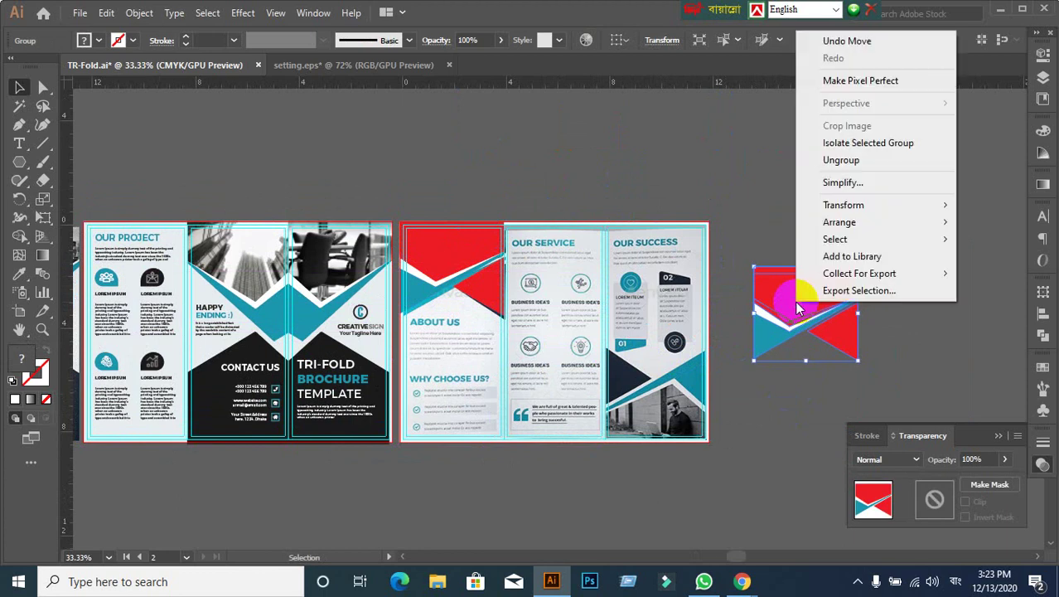
mouse_move(843, 204)
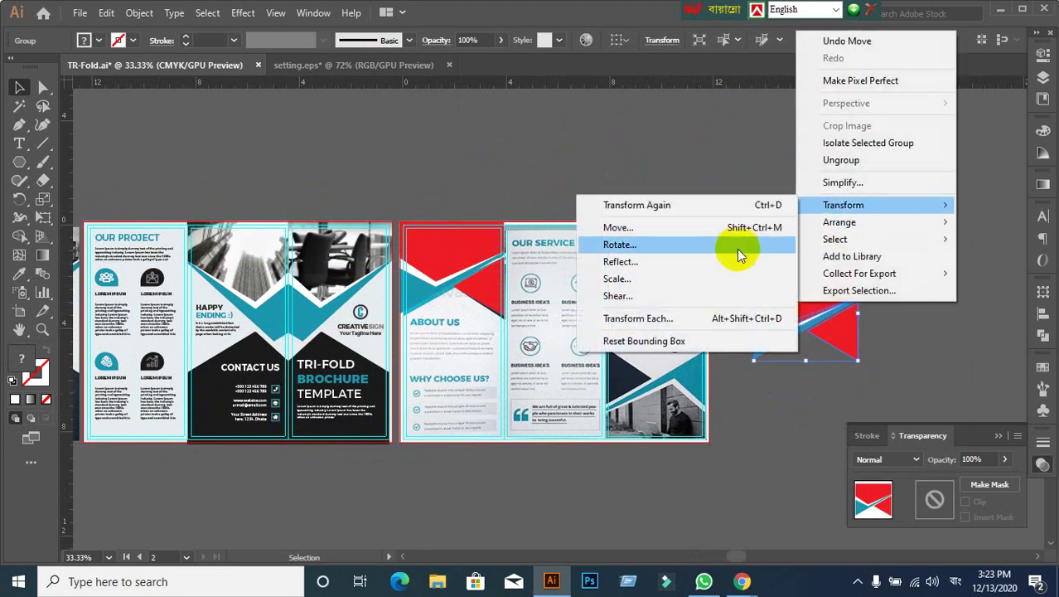
click(721, 267)
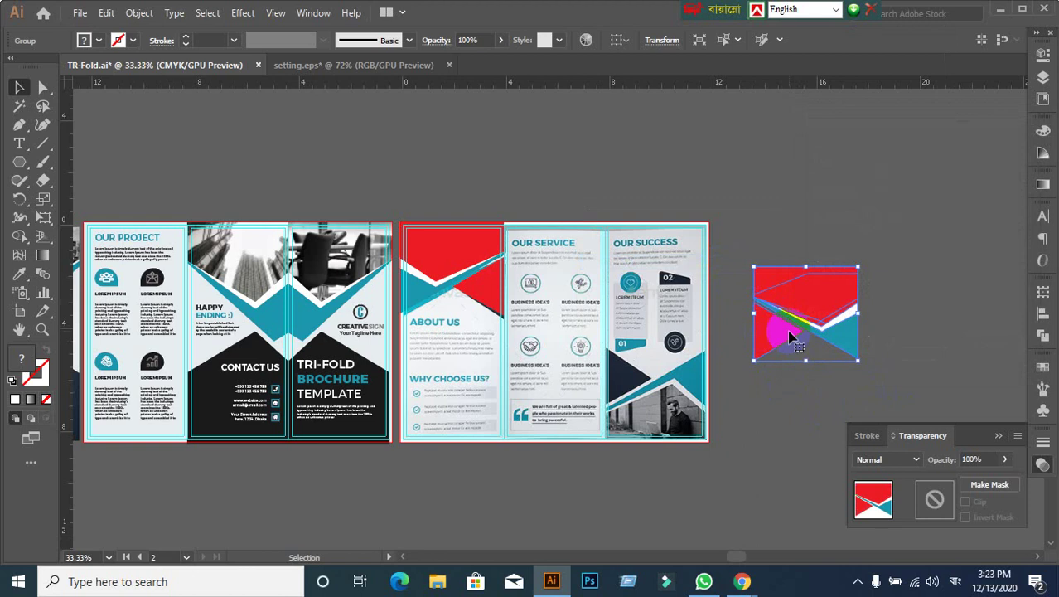
right_click(789, 321)
mouse_move(836, 223)
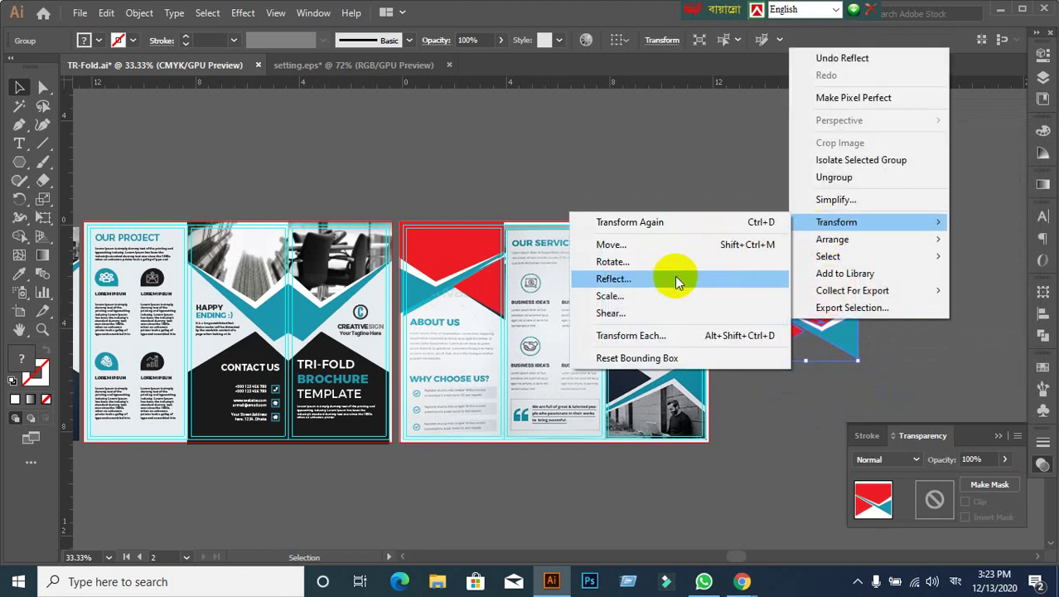
click(675, 278)
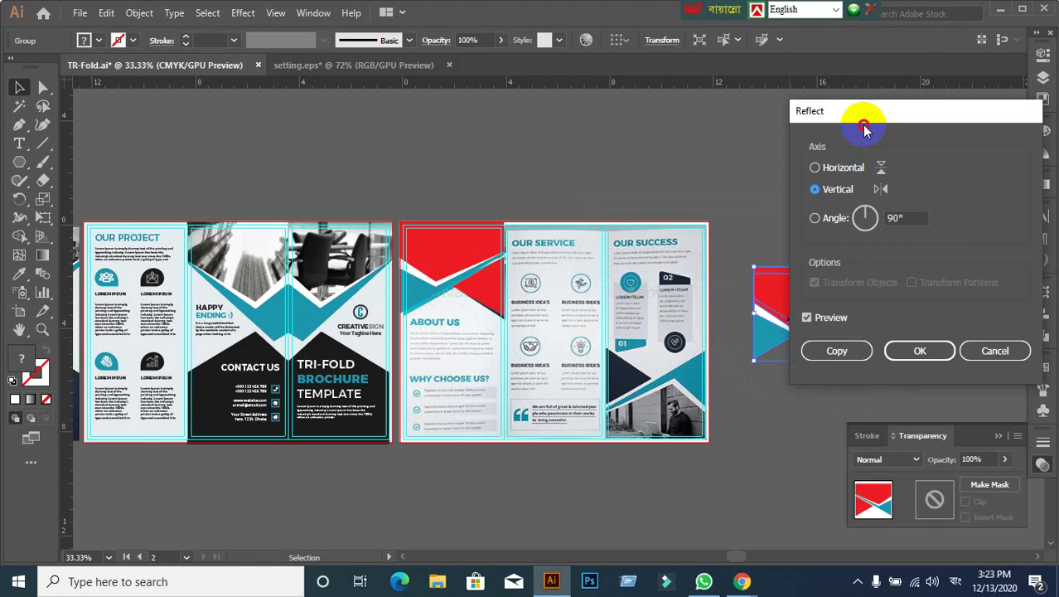
drag(882, 107, 954, 133)
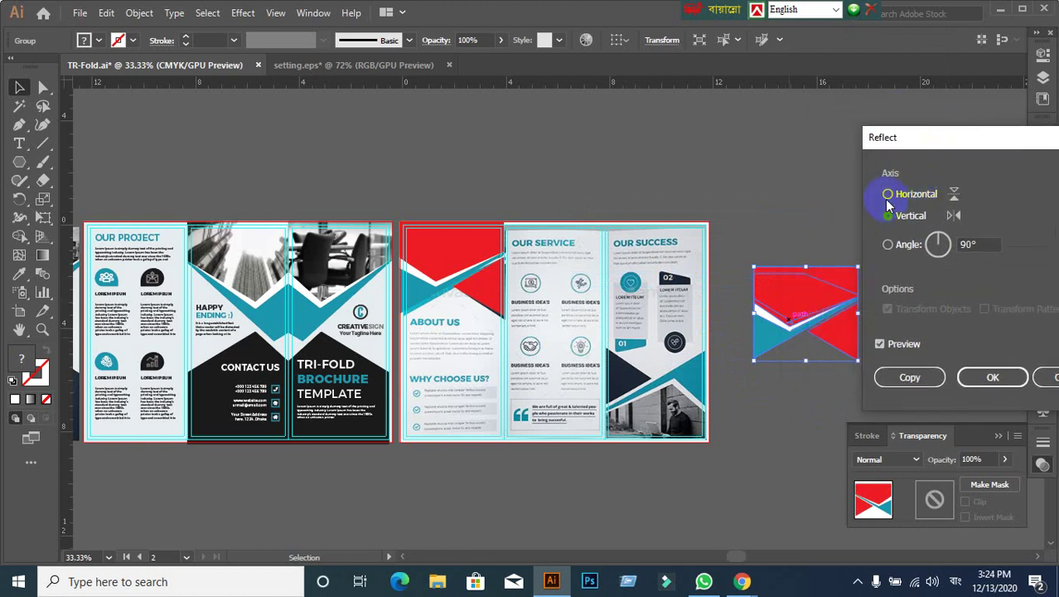
click(888, 195)
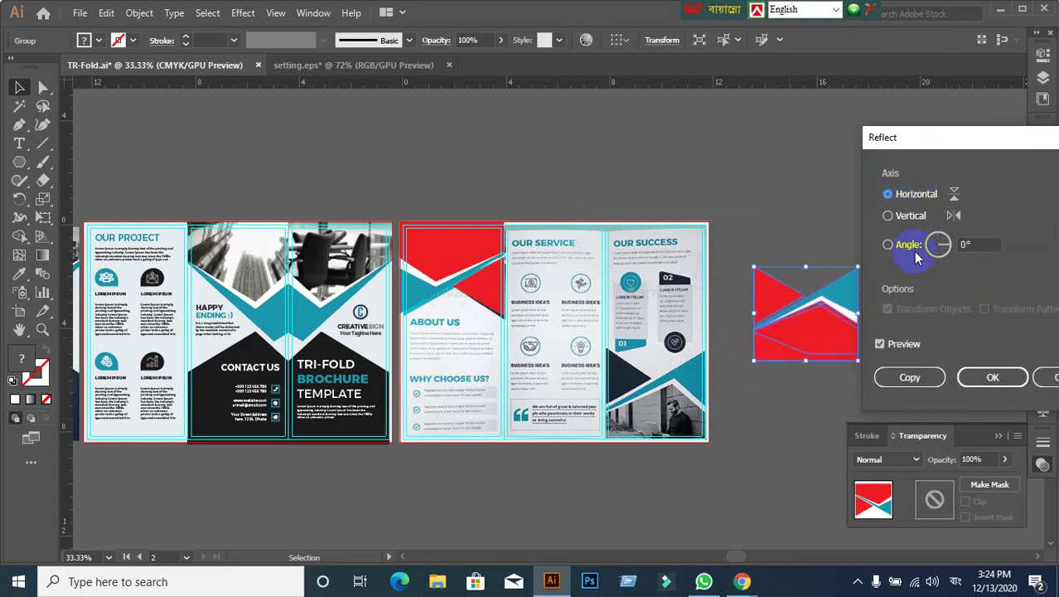
click(992, 377)
click(751, 454)
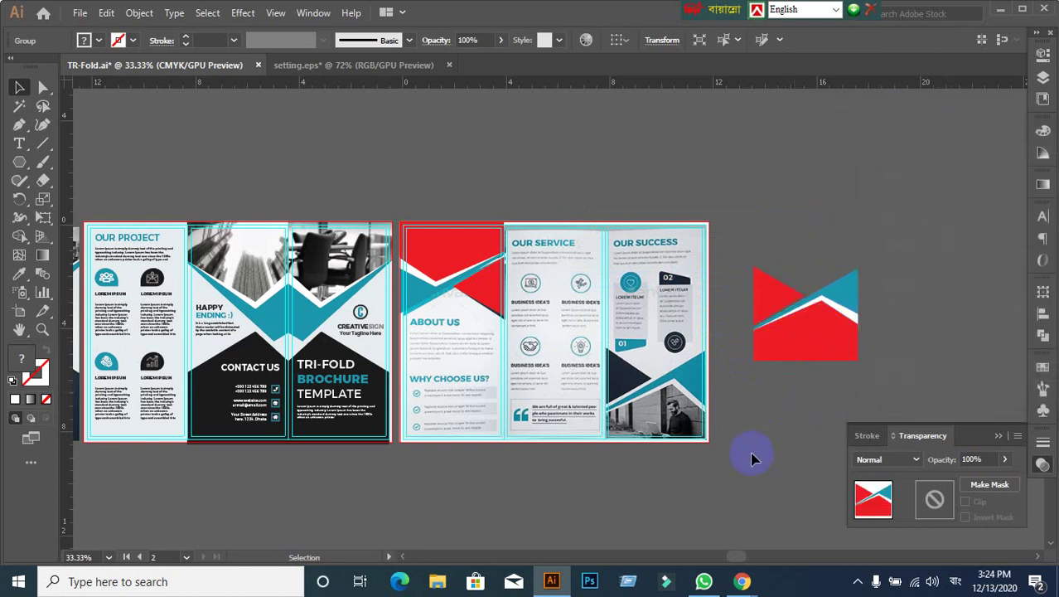
Step: Move the flipped chevron copy onto the bottom of the Our Success panel
scroll(692, 495, up, 2)
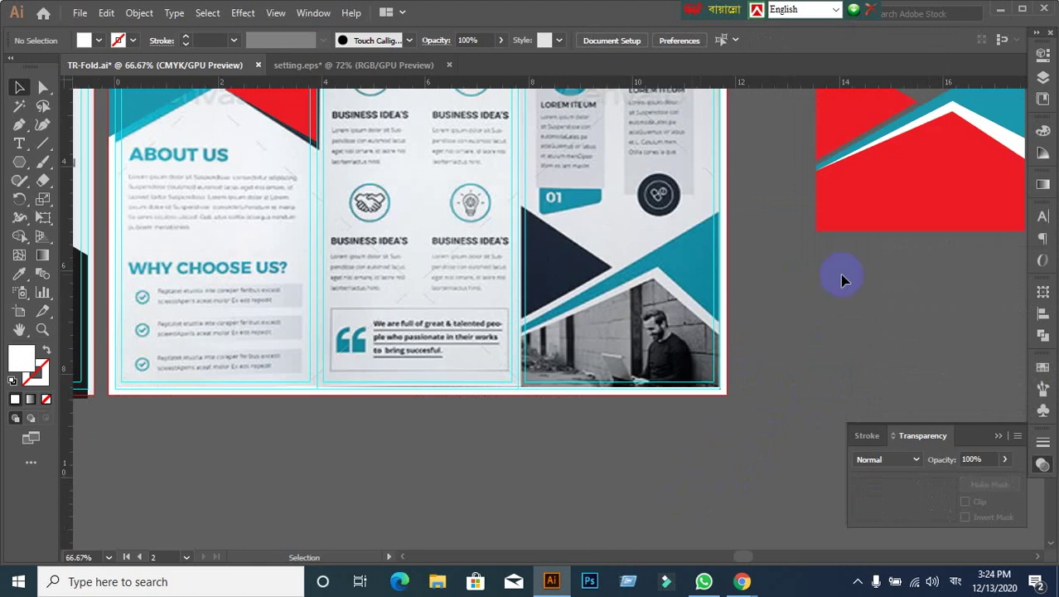
scroll(480, 237, down, 1)
drag(321, 196, 500, 407)
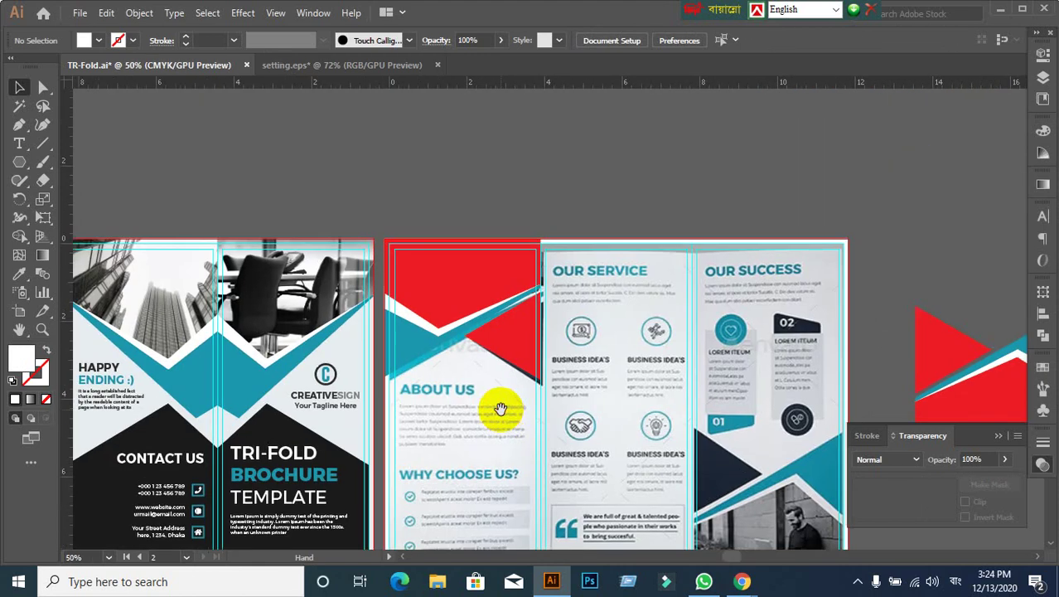
scroll(435, 247, up, 2)
scroll(435, 246, up, 1)
scroll(436, 246, down, 2)
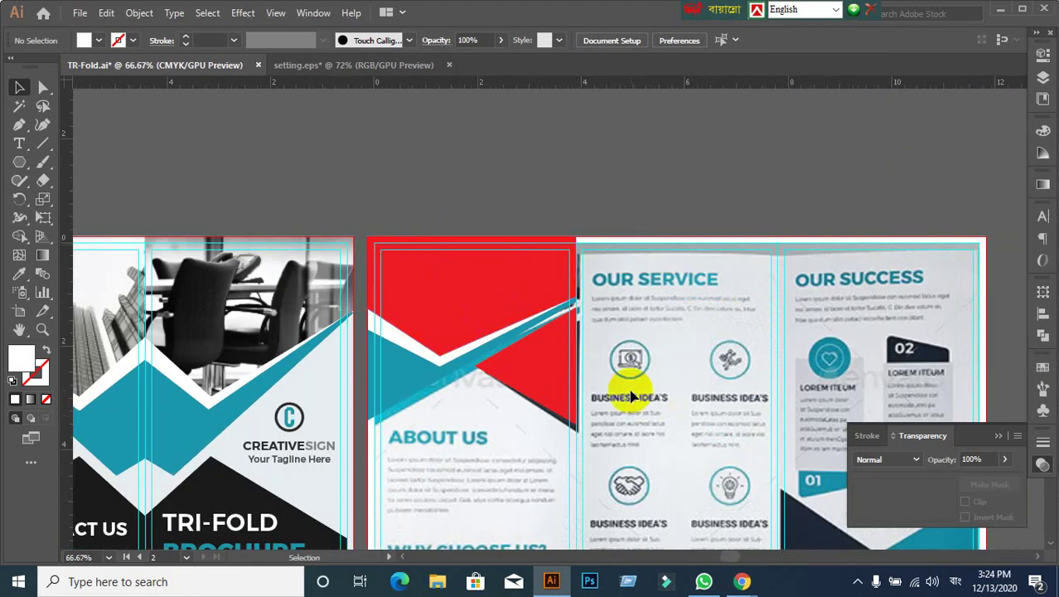
scroll(630, 396, down, 1)
mouse_move(965, 269)
mouse_down()
mouse_move(786, 352)
mouse_move(756, 394)
mouse_up()
Step: Snap the copy's corner to the artboard's bottom-right corner
scroll(775, 402, up, 1)
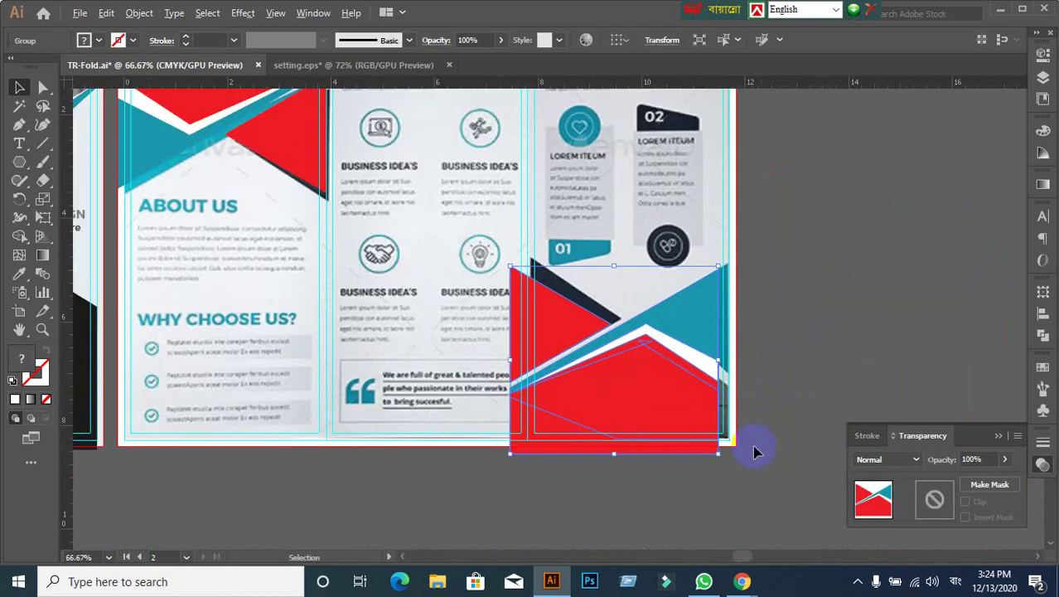
mouse_move(681, 434)
mouse_down()
mouse_move(707, 420)
mouse_move(695, 418)
mouse_up()
scroll(733, 465, up, 5)
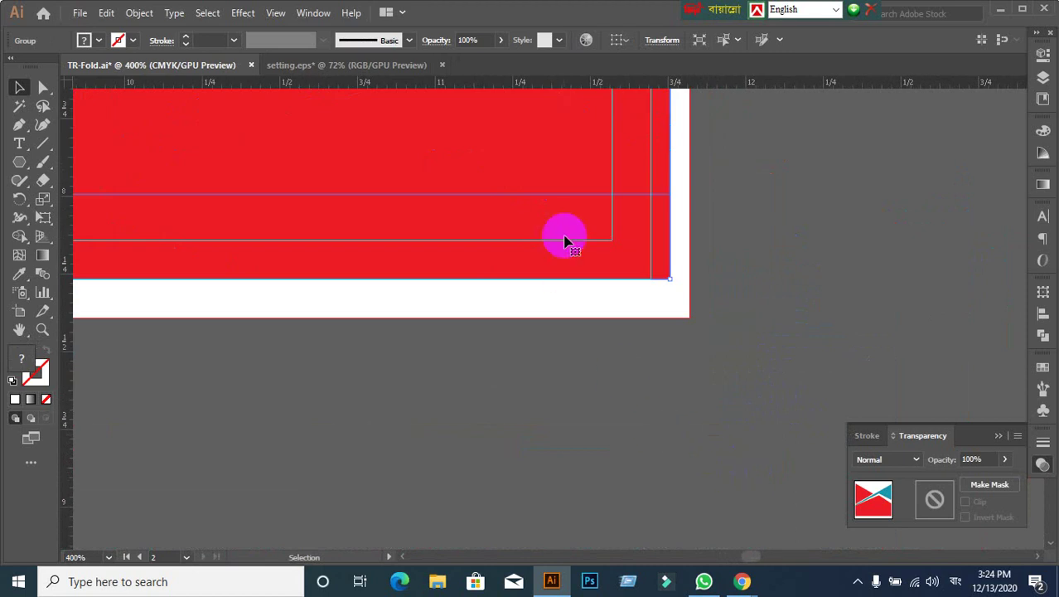
drag(564, 240, 581, 248)
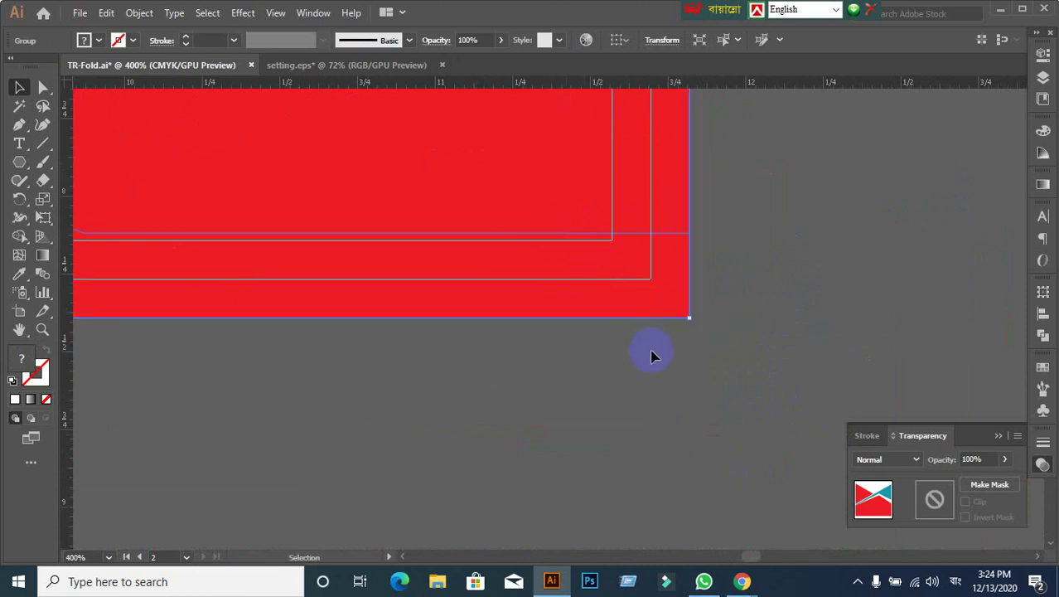
scroll(651, 357, down, 1)
scroll(652, 360, down, 4)
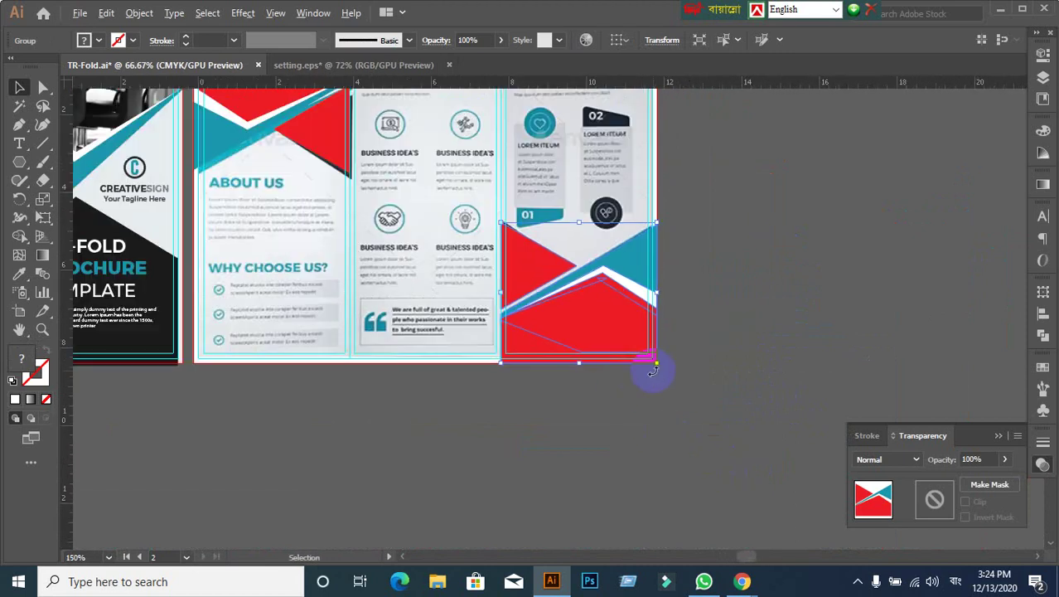
scroll(654, 373, down, 1)
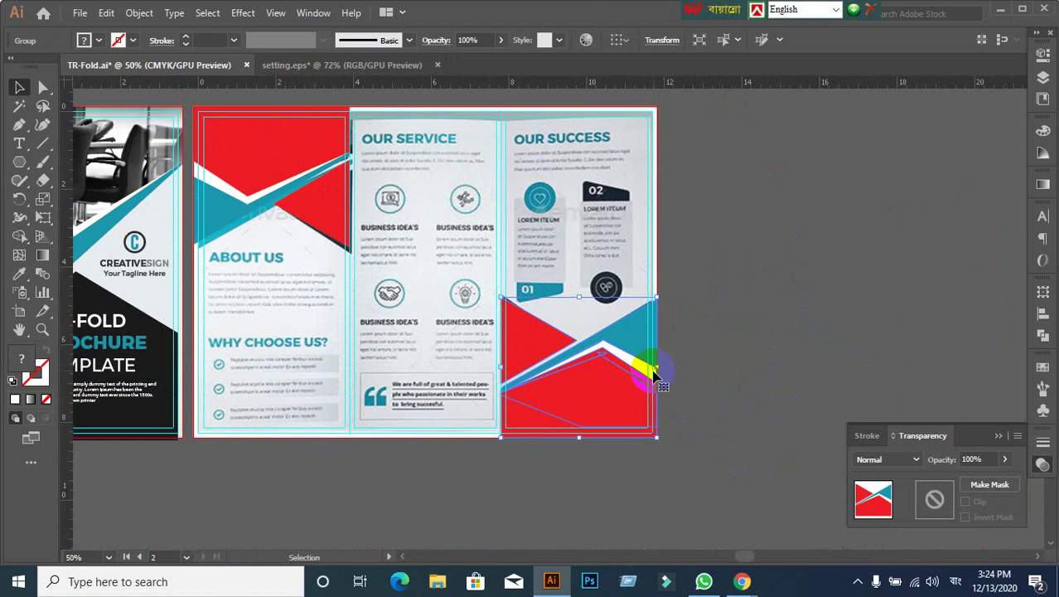
click(701, 305)
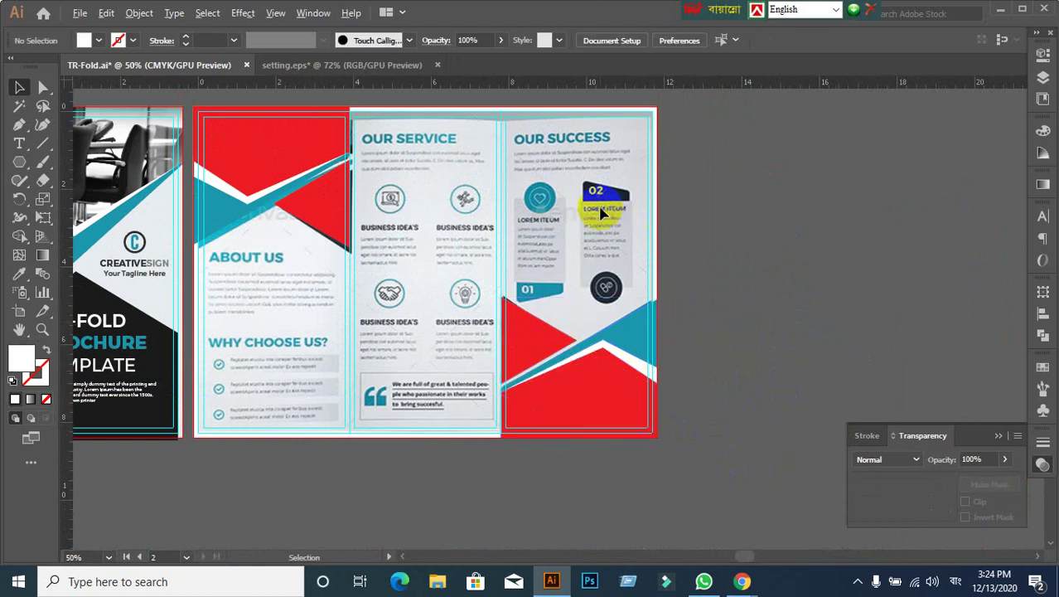
scroll(553, 272, down, 1)
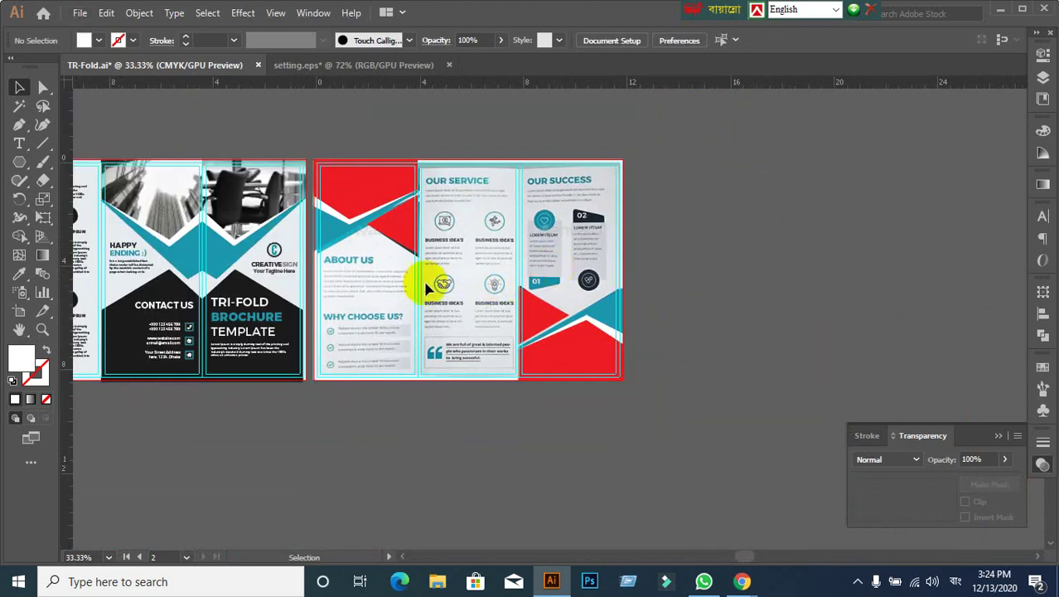
Step: Pan across the artboards to review the finished brochure panels, including Our Project
drag(410, 312, 672, 315)
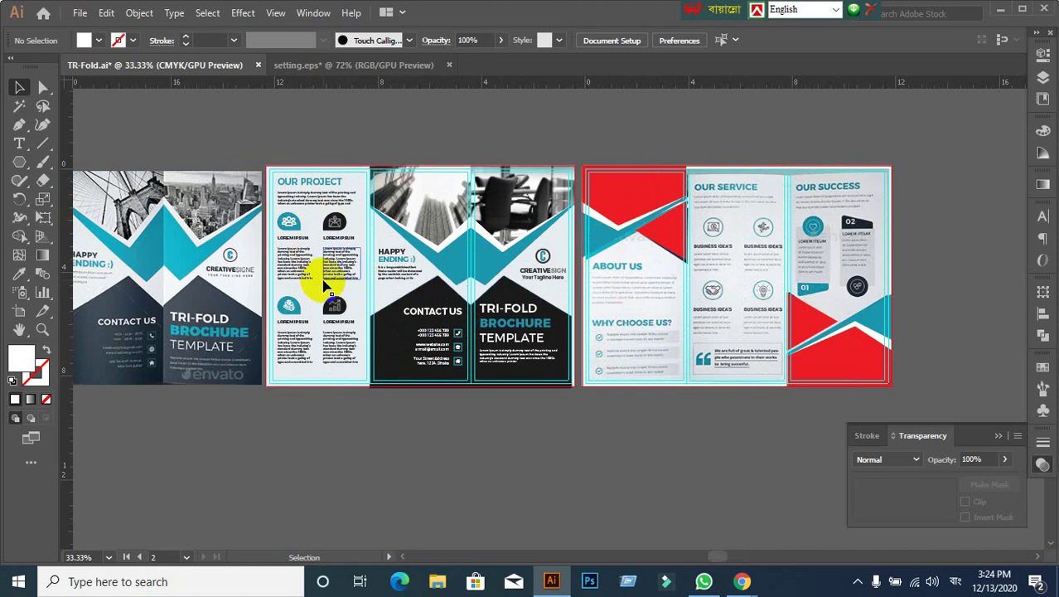
scroll(272, 307, up, 3)
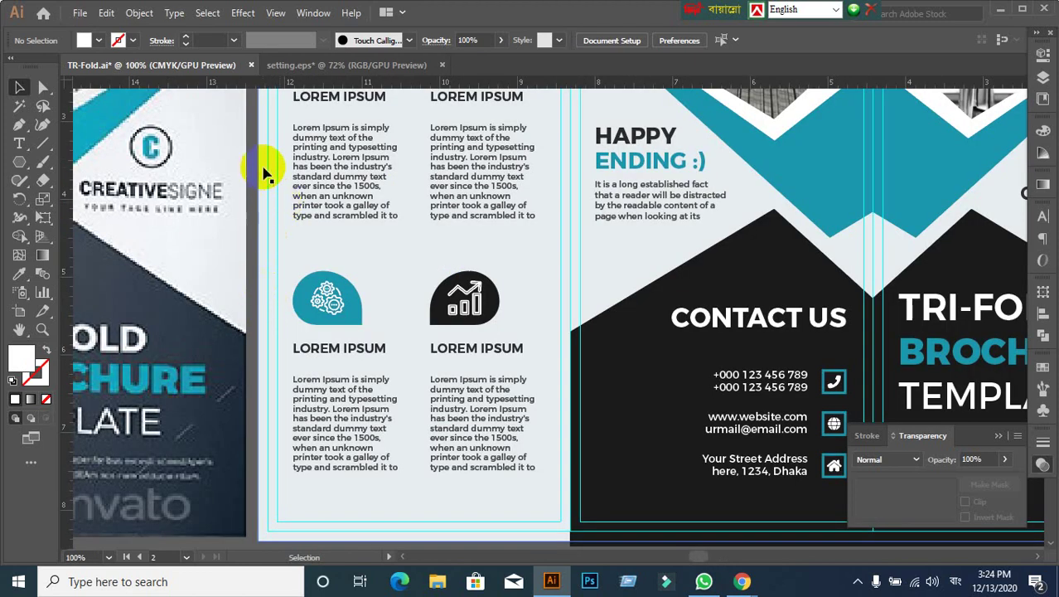
scroll(643, 249, down, 3)
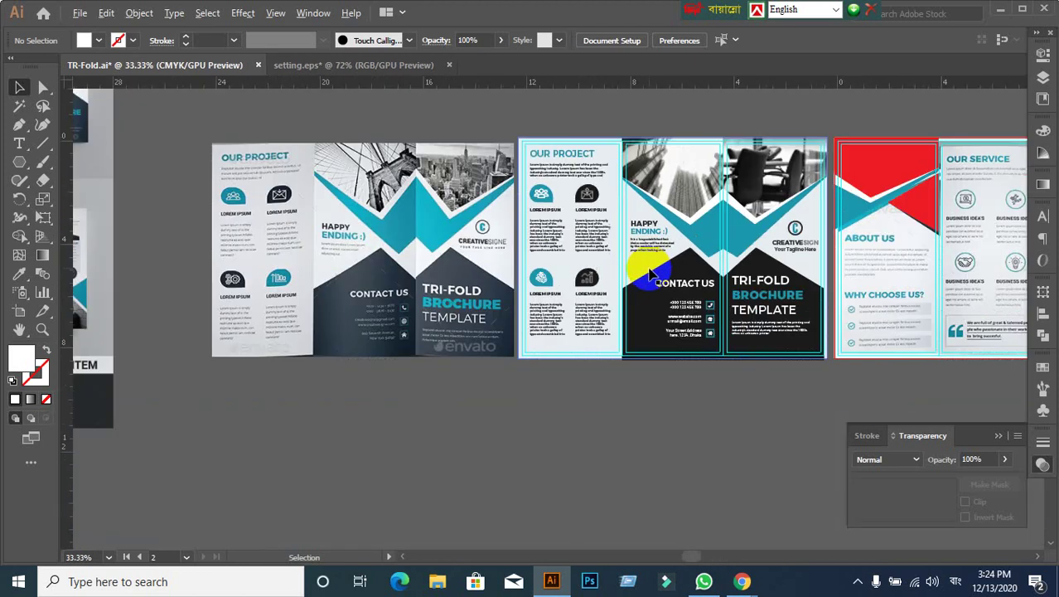
scroll(917, 265, right, 5)
scroll(619, 225, right, 2)
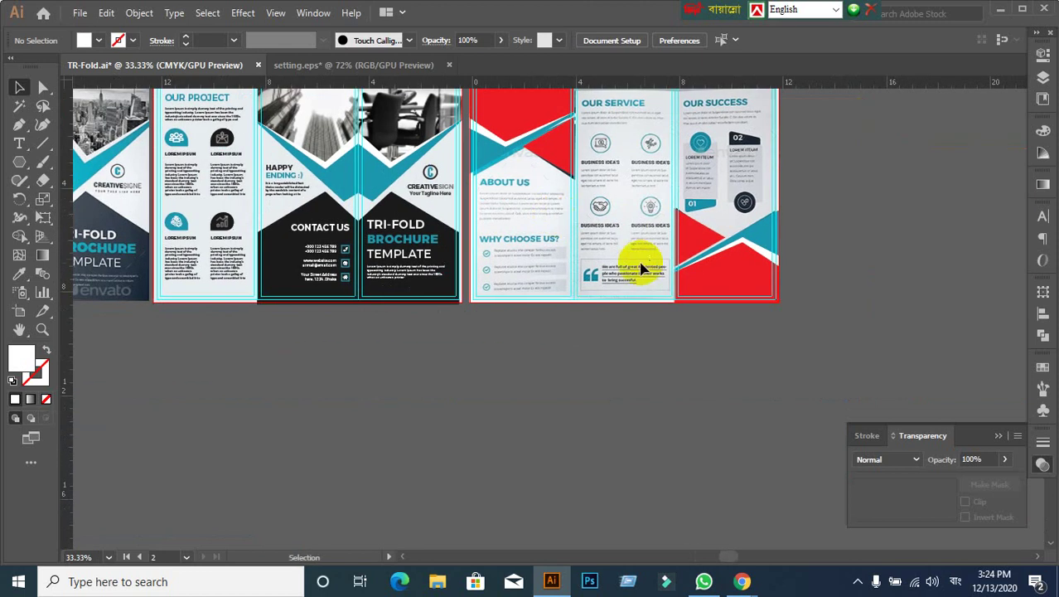
Step: Zoom into the Our Success panel and switch to the Rectangle Tool (M)
scroll(732, 182, up, 2)
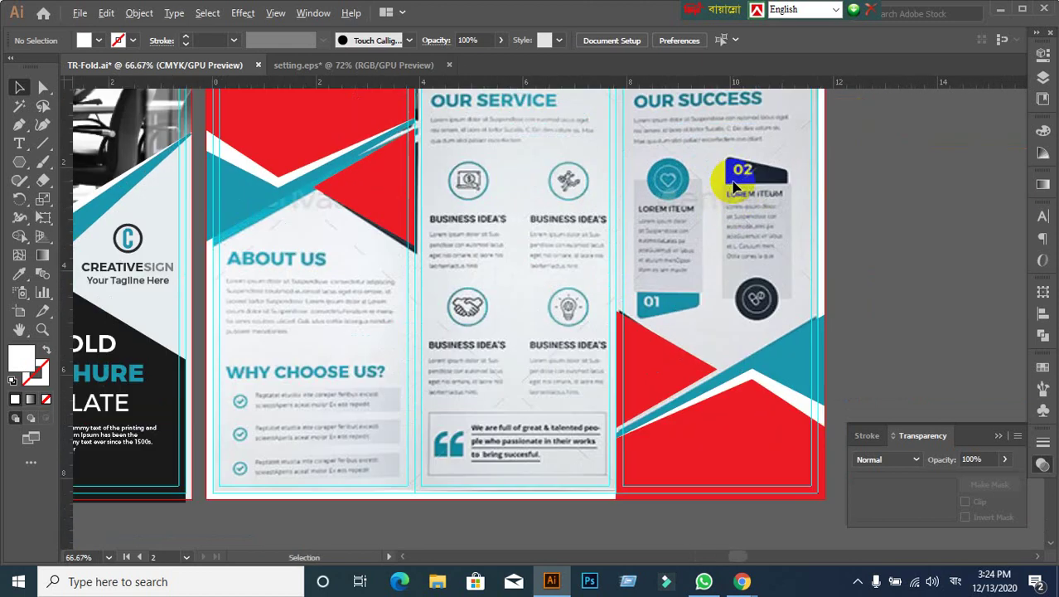
scroll(729, 245, up, 1)
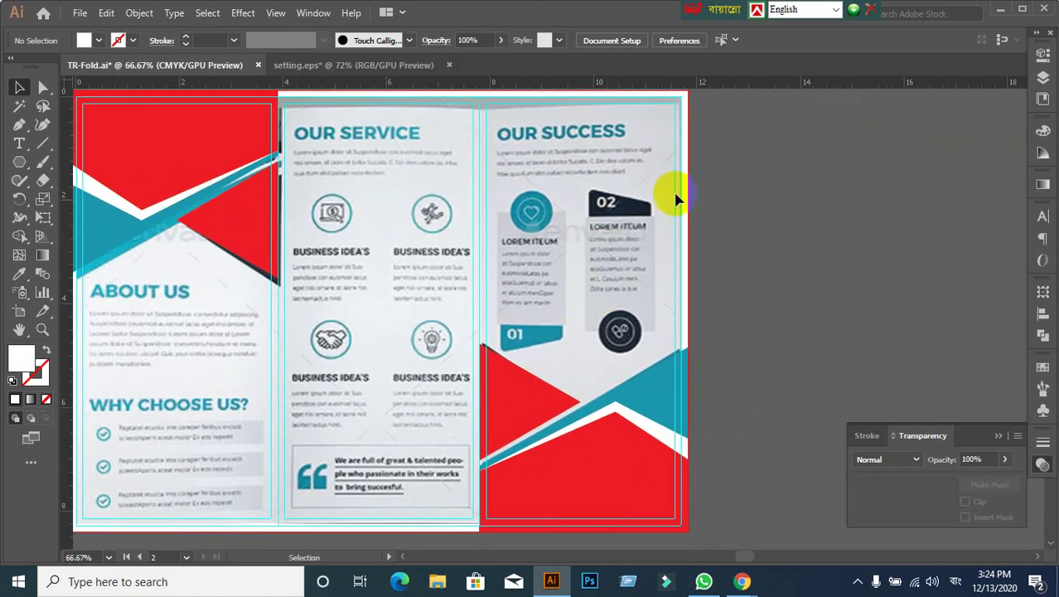
scroll(646, 215, up, 1)
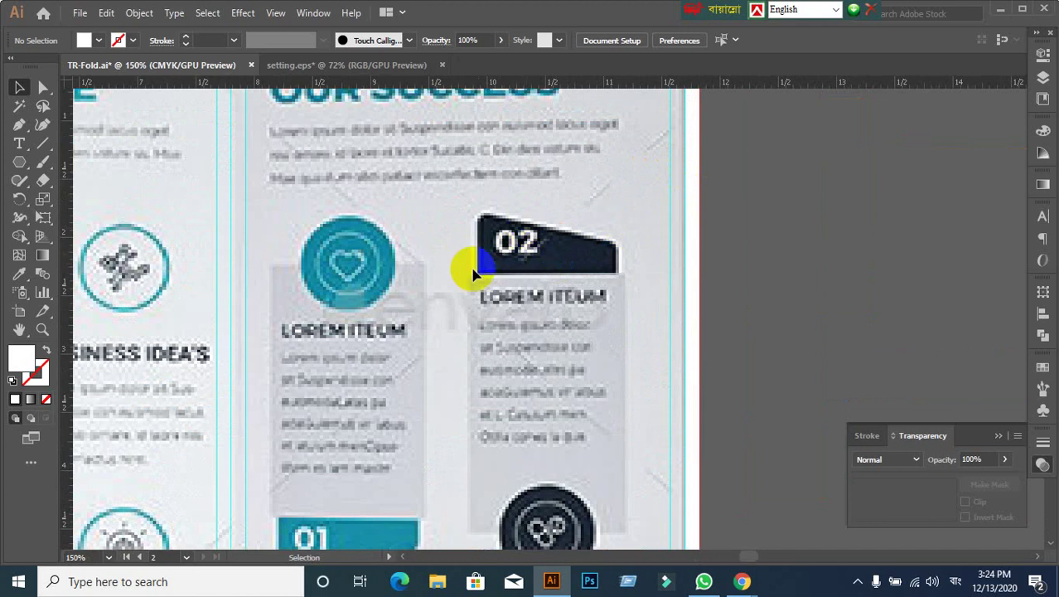
click(29, 169)
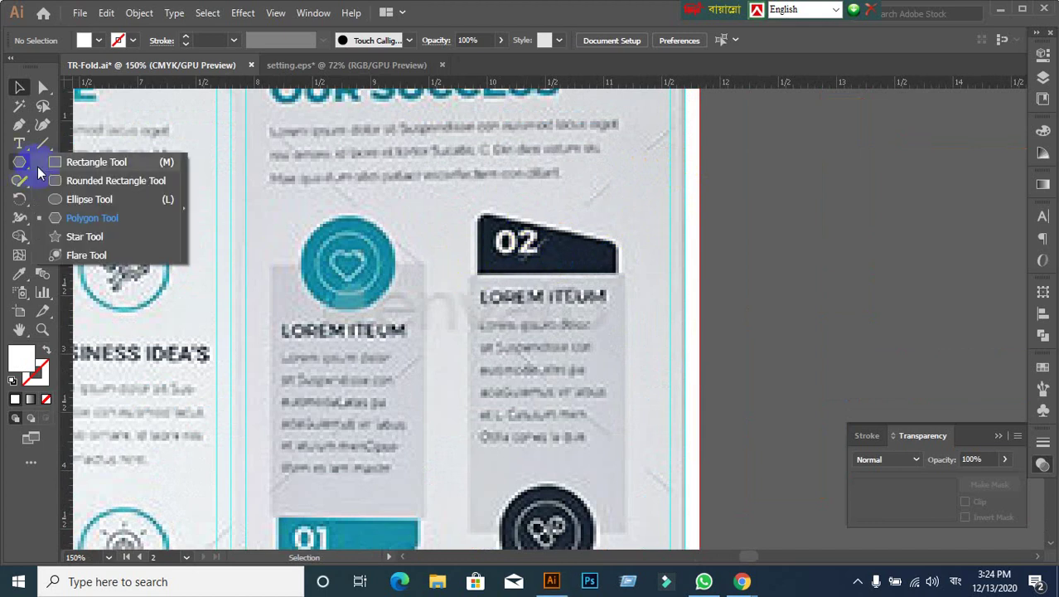
drag(27, 170, 54, 159)
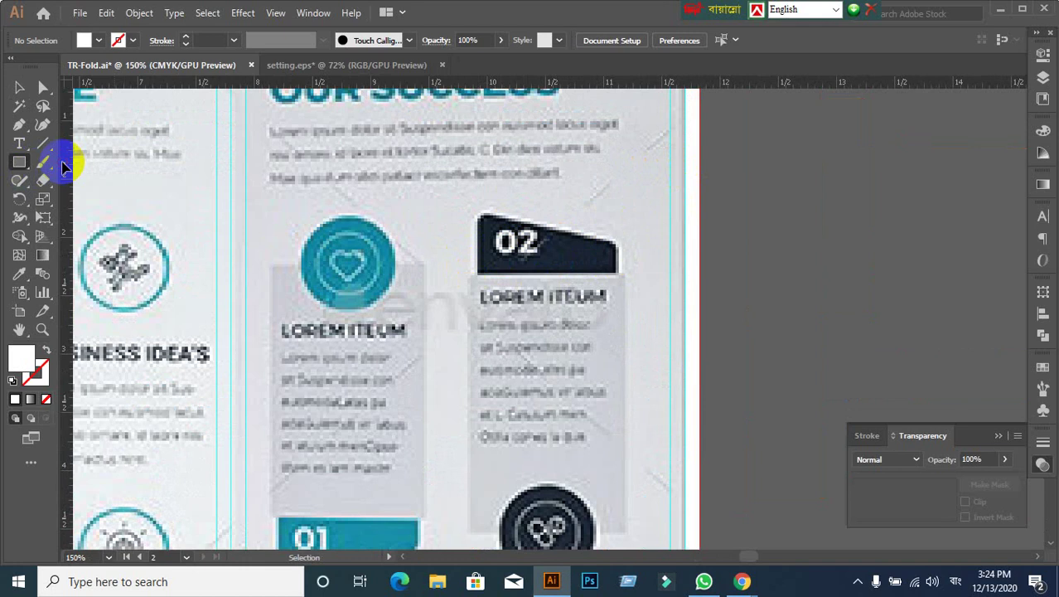
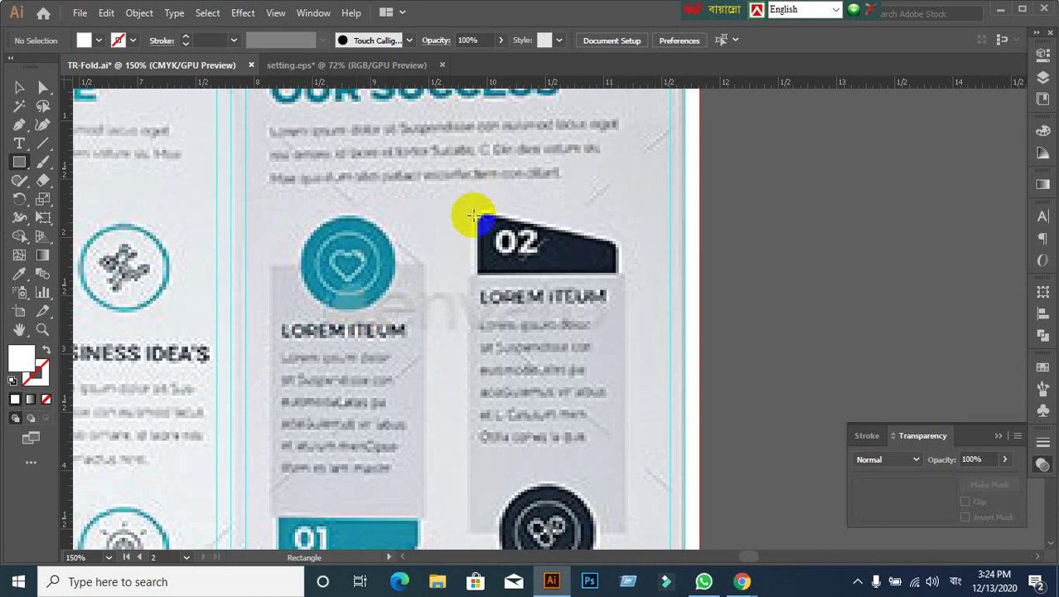
Step: Draw a rectangle over the 02 tab, fill it red and set it to 50% opacity
drag(474, 214, 621, 271)
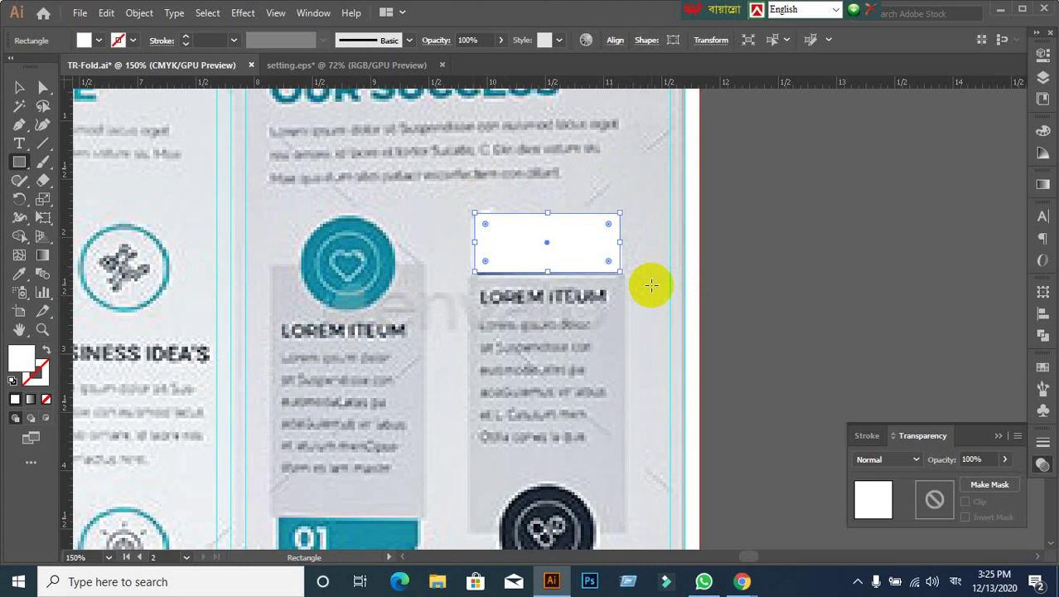
click(1043, 369)
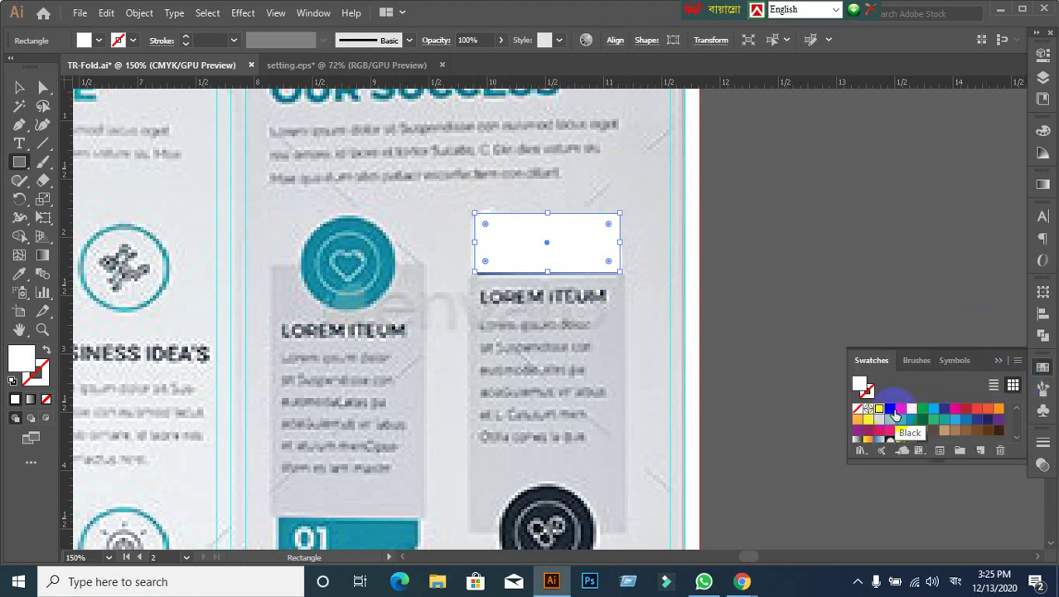
click(901, 408)
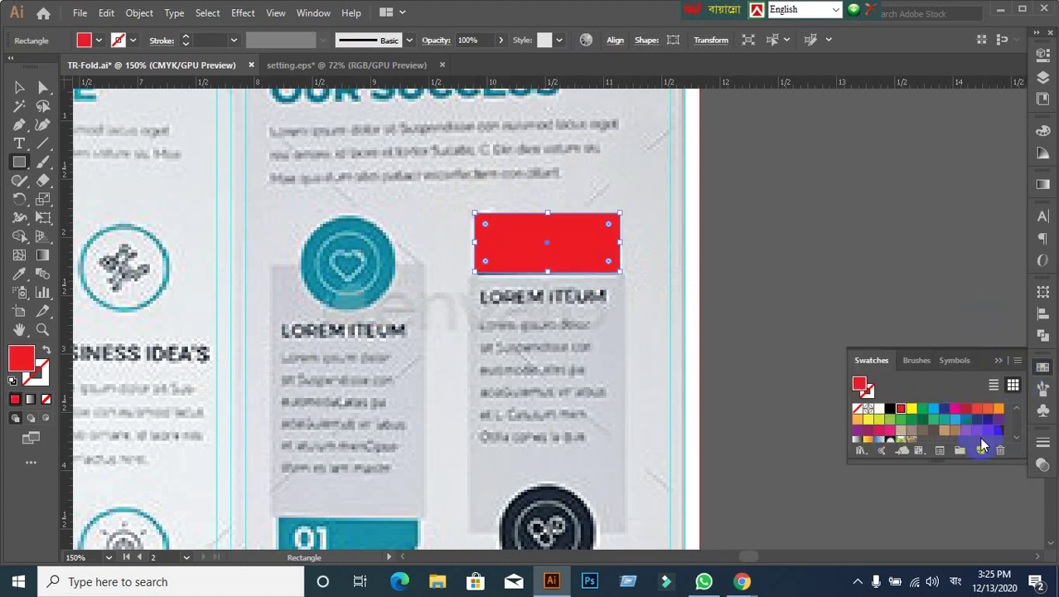
click(1043, 464)
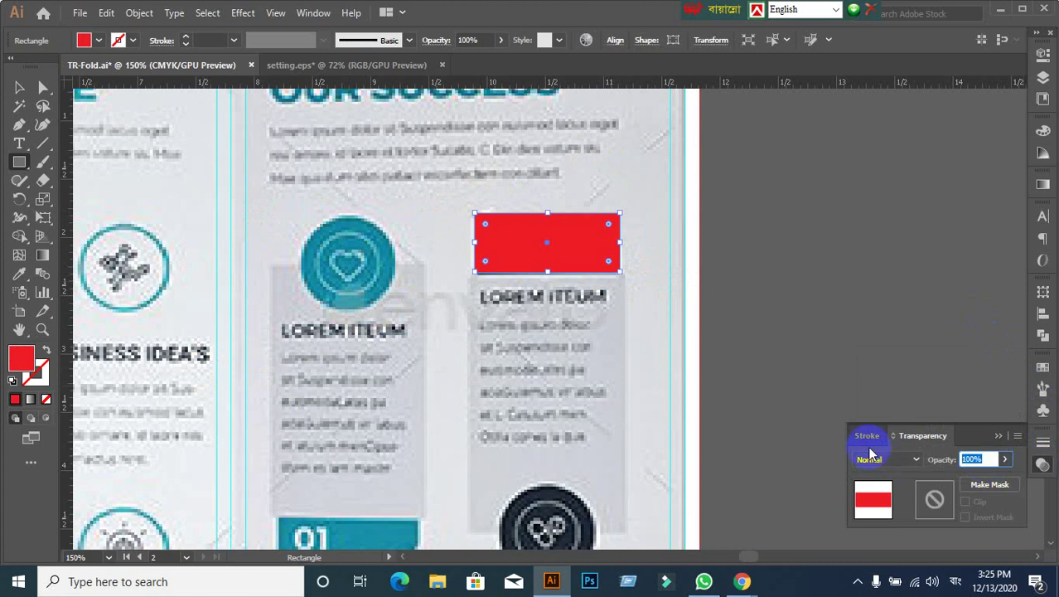
text(50)
key(Return)
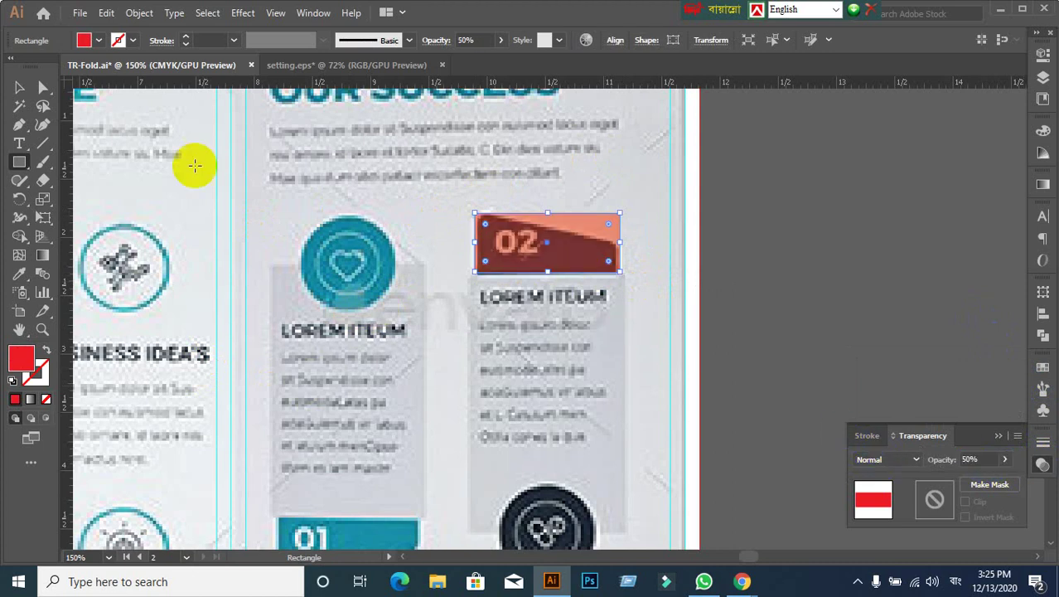
Step: Drag the red rectangle's top-right anchor point using the Direct Selection tool
click(19, 87)
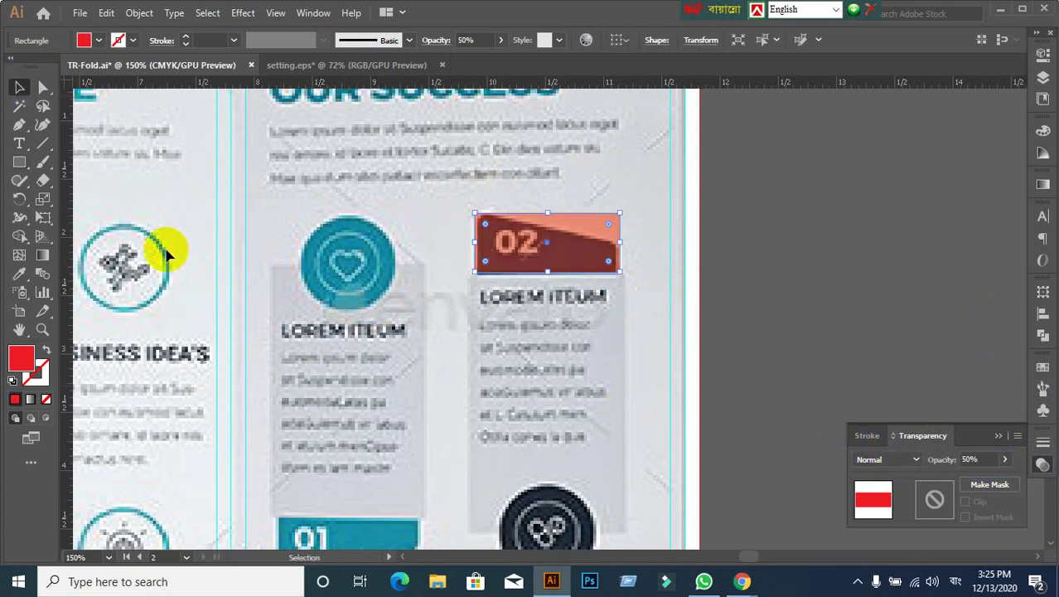
click(43, 87)
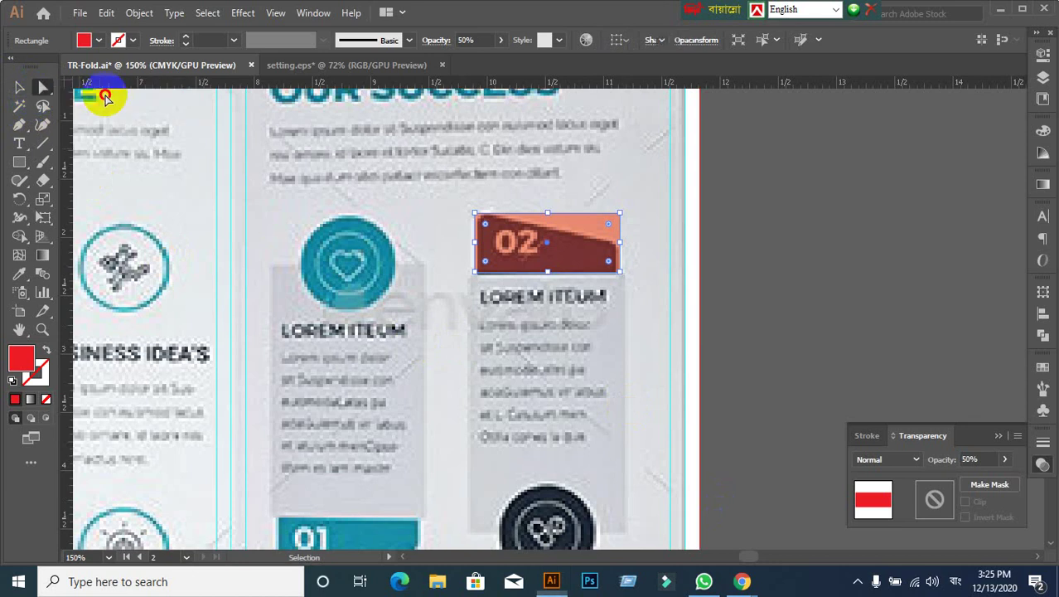
click(727, 257)
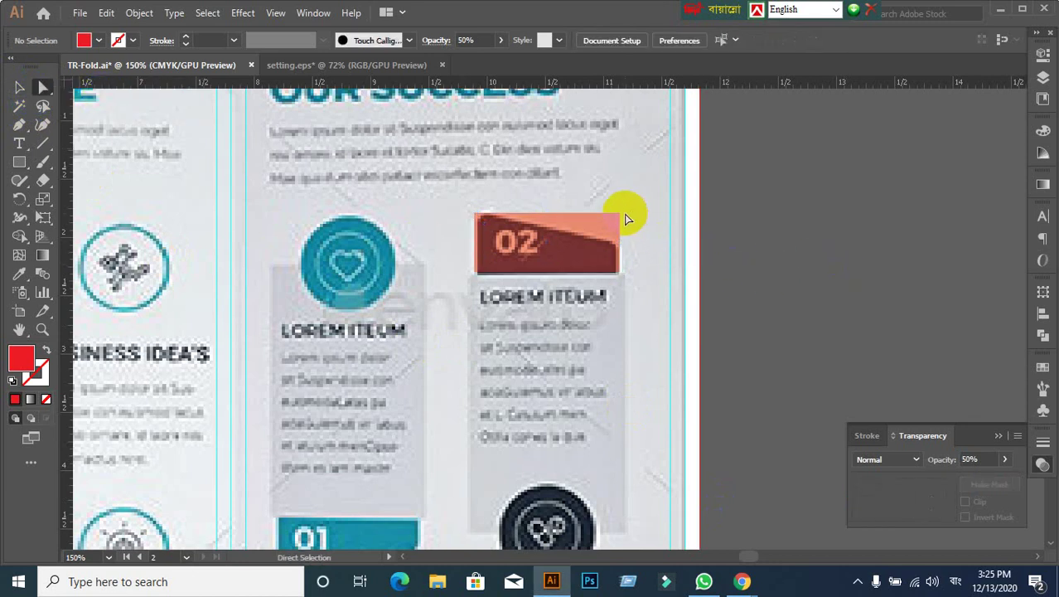
drag(625, 219, 619, 245)
Step: Undo the corner move, check the red shape against the 02 tab, and return to Direct Selection
key(ctrl+z)
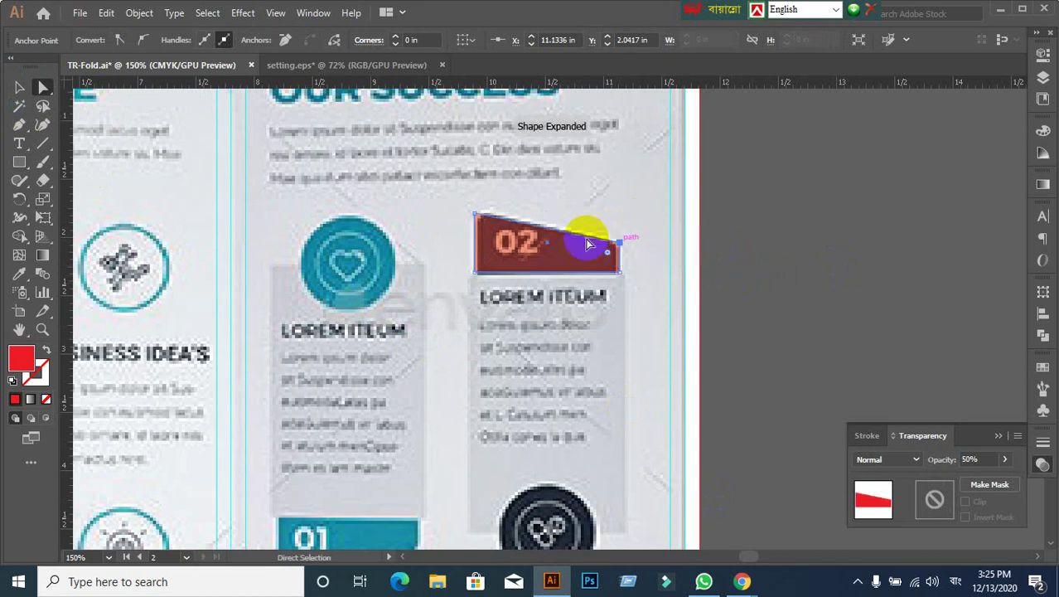
click(19, 86)
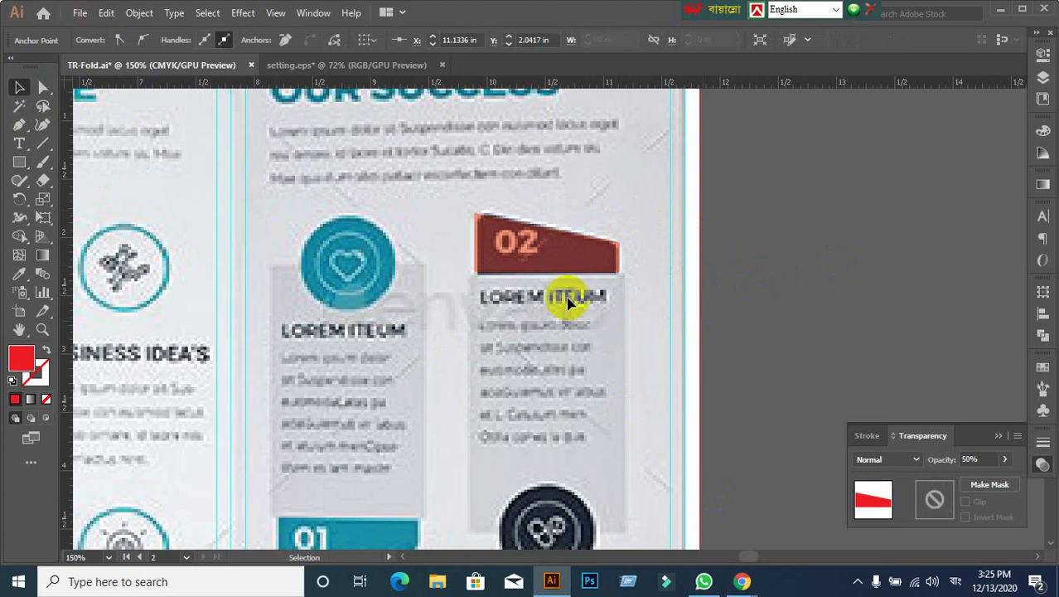
scroll(567, 299, up, 1)
drag(538, 249, 635, 332)
key(ctrl+z)
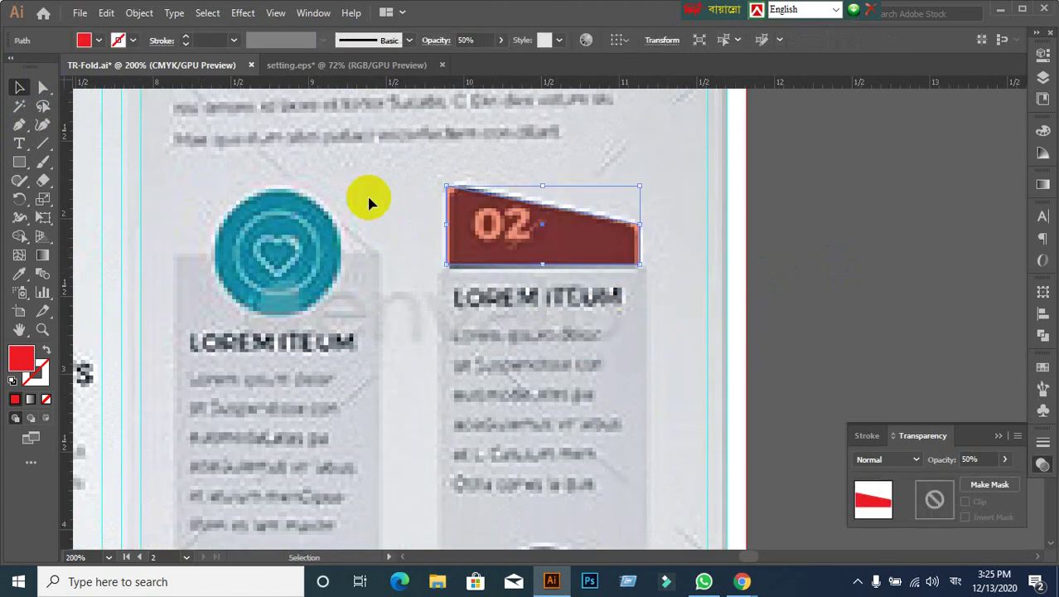
scroll(501, 220, up, 2)
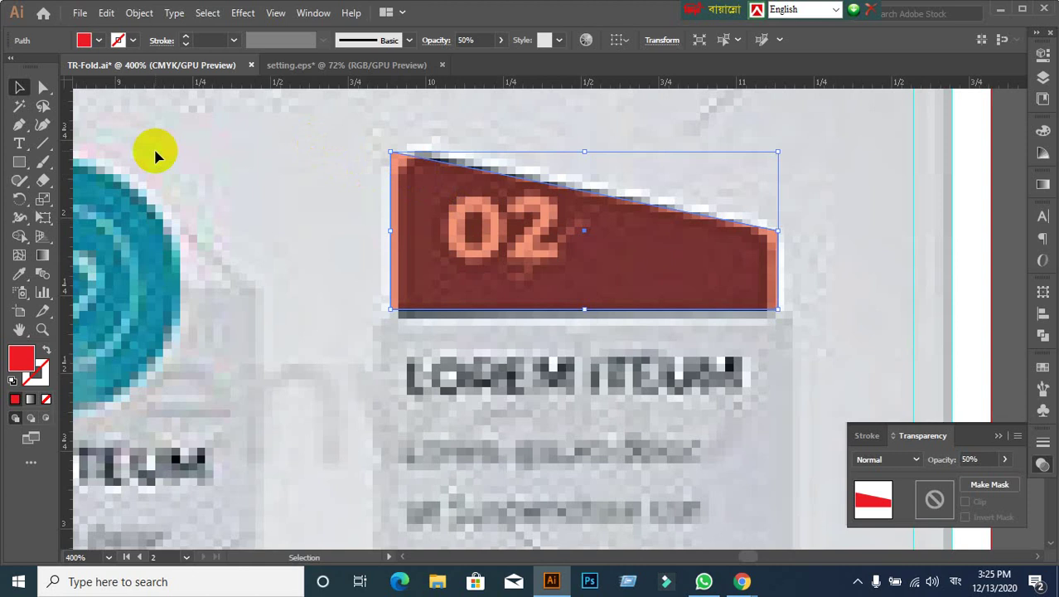
drag(42, 86, 75, 89)
click(75, 88)
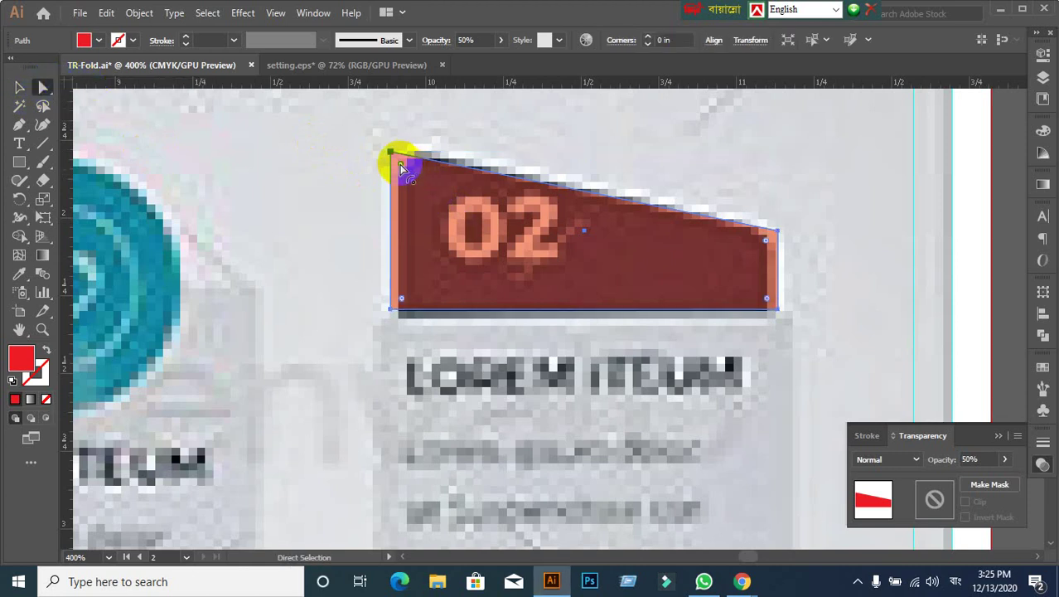
Step: Preview a 0.1 in radius on the red tab's top-left corner, then discard it
mouse_move(400, 165)
mouse_down()
mouse_move(433, 208)
mouse_move(402, 168)
mouse_up()
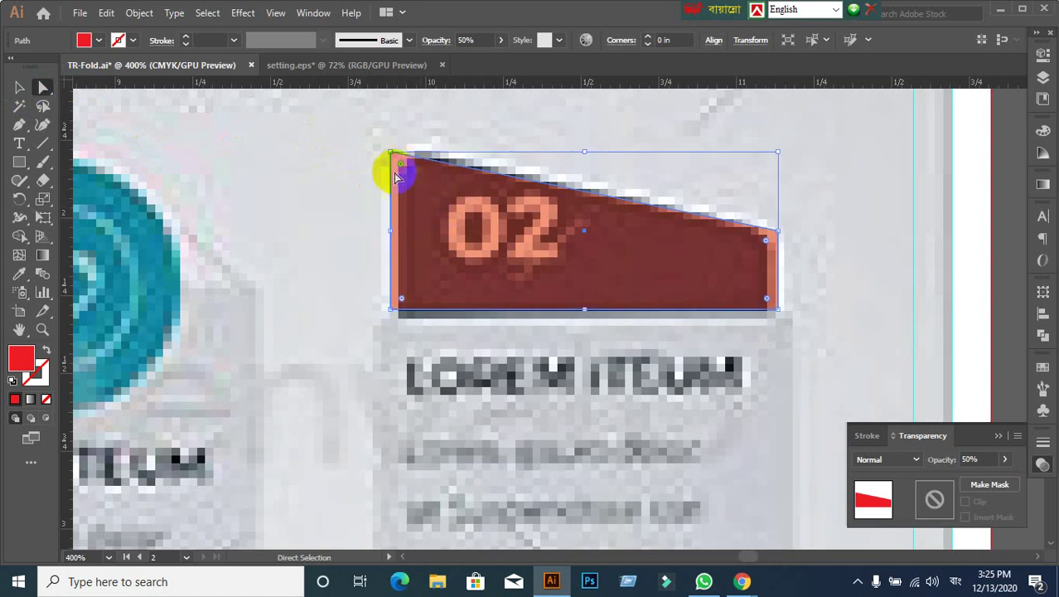
double_click(402, 168)
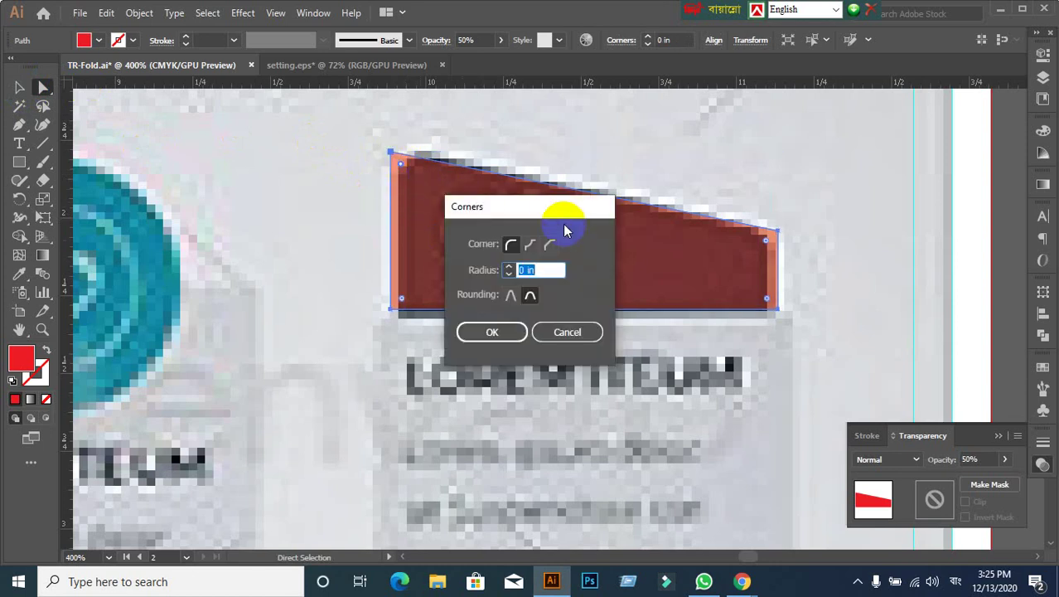
drag(556, 209, 859, 168)
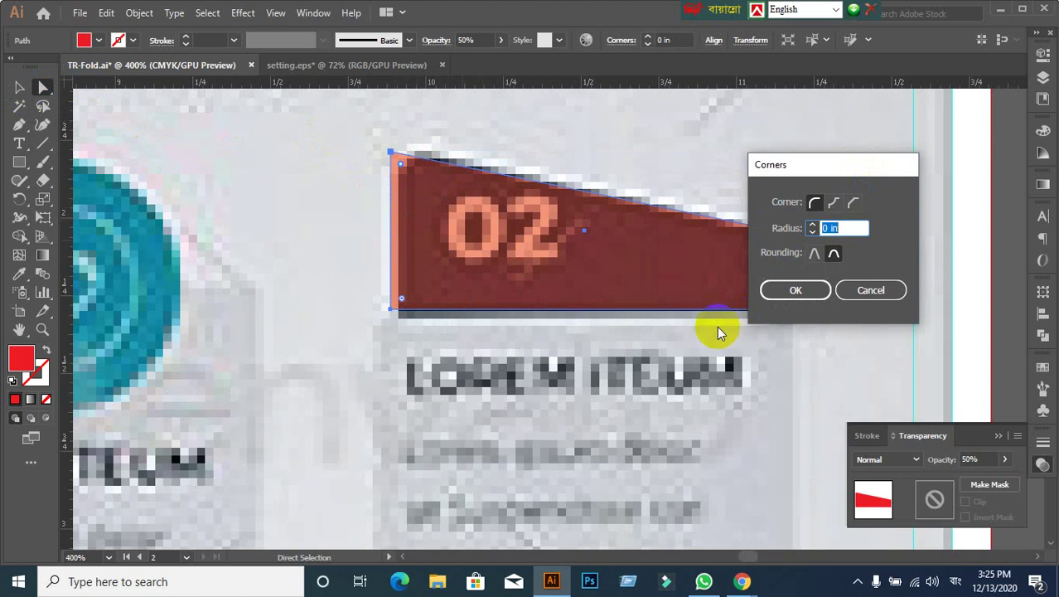
click(850, 228)
text(0.1)
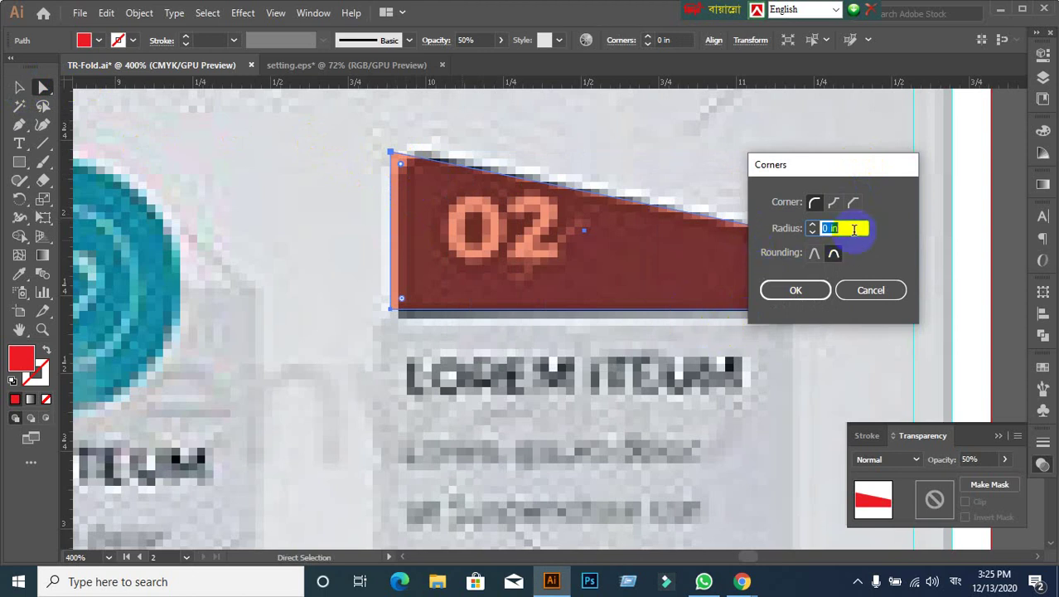
key(Tab)
click(867, 294)
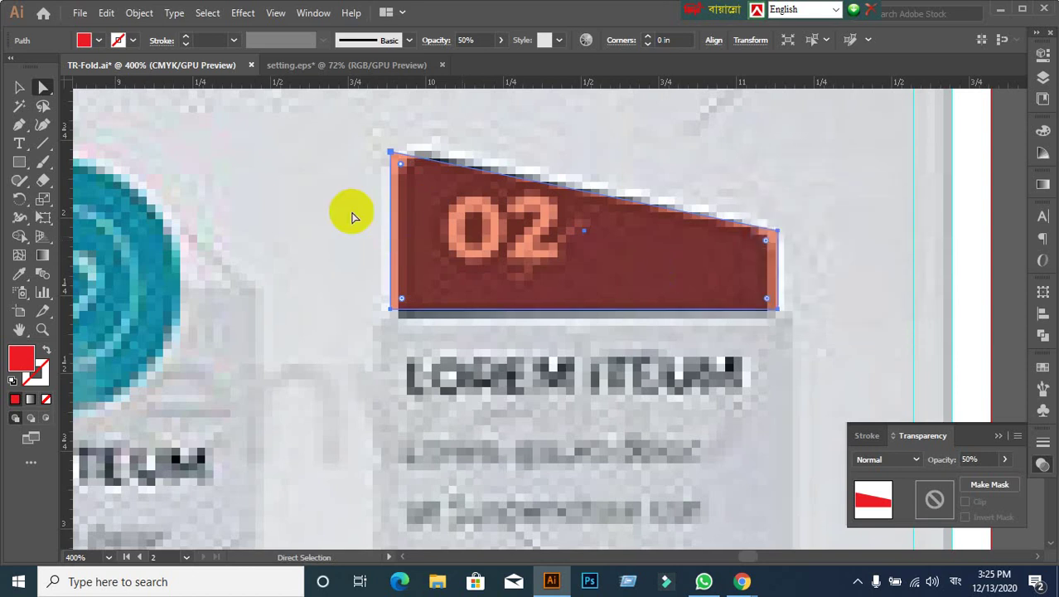
Step: Switch the ruler units to pixels
click(19, 86)
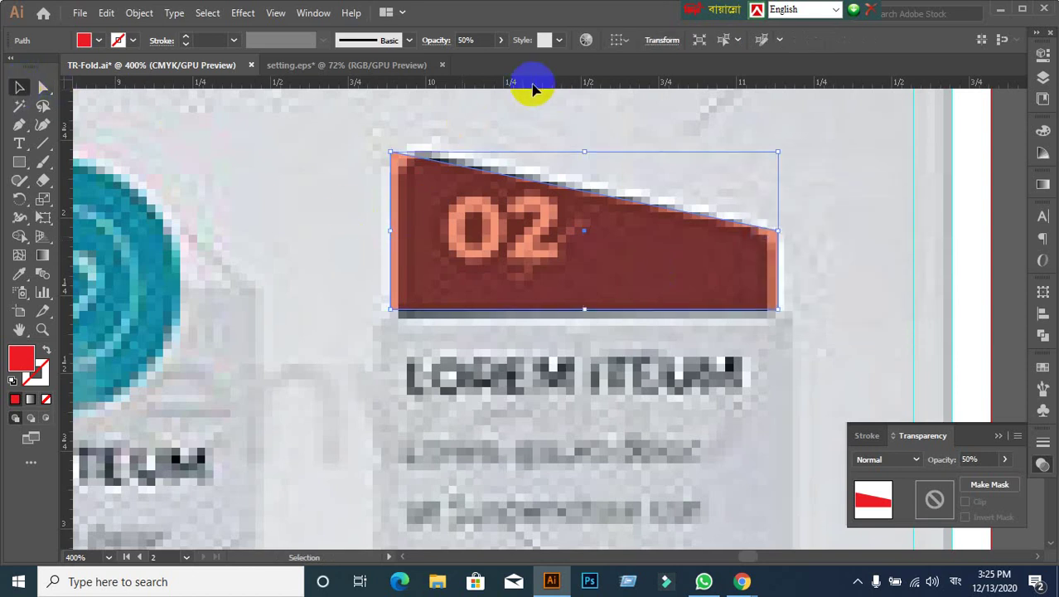
right_click(534, 83)
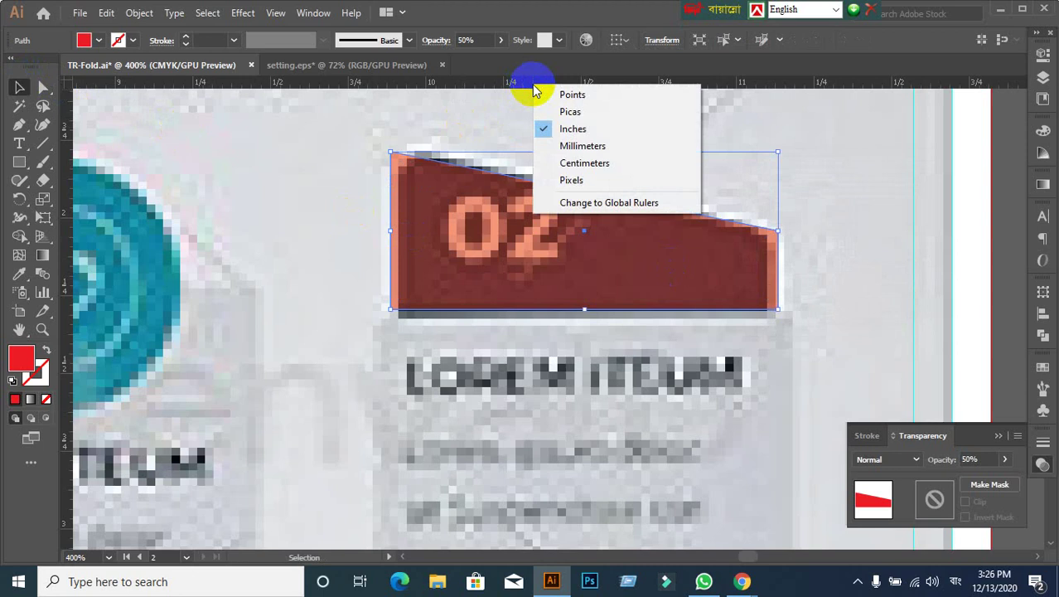
click(594, 181)
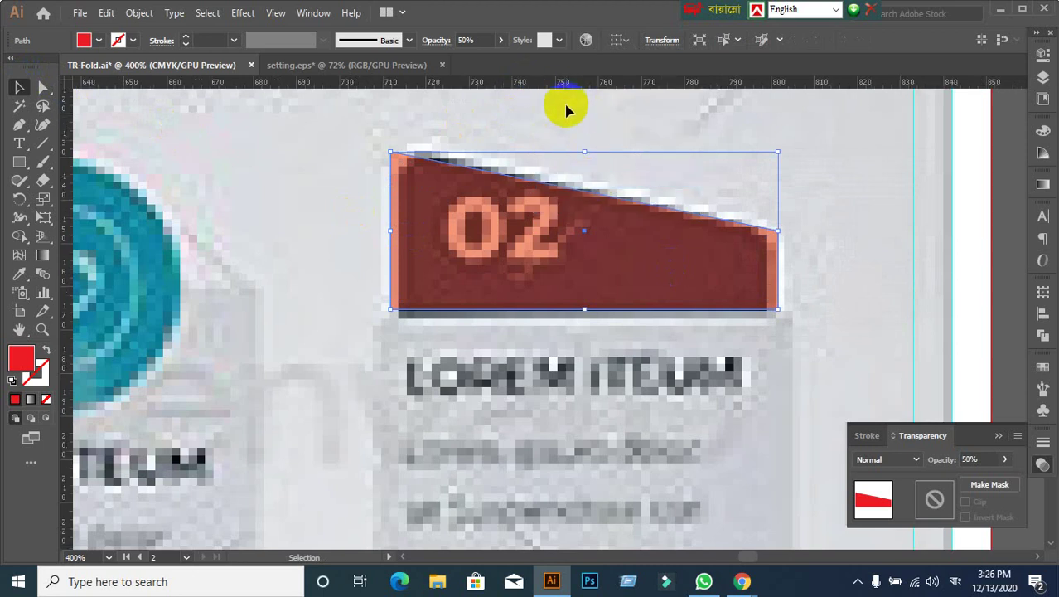
right_click(592, 94)
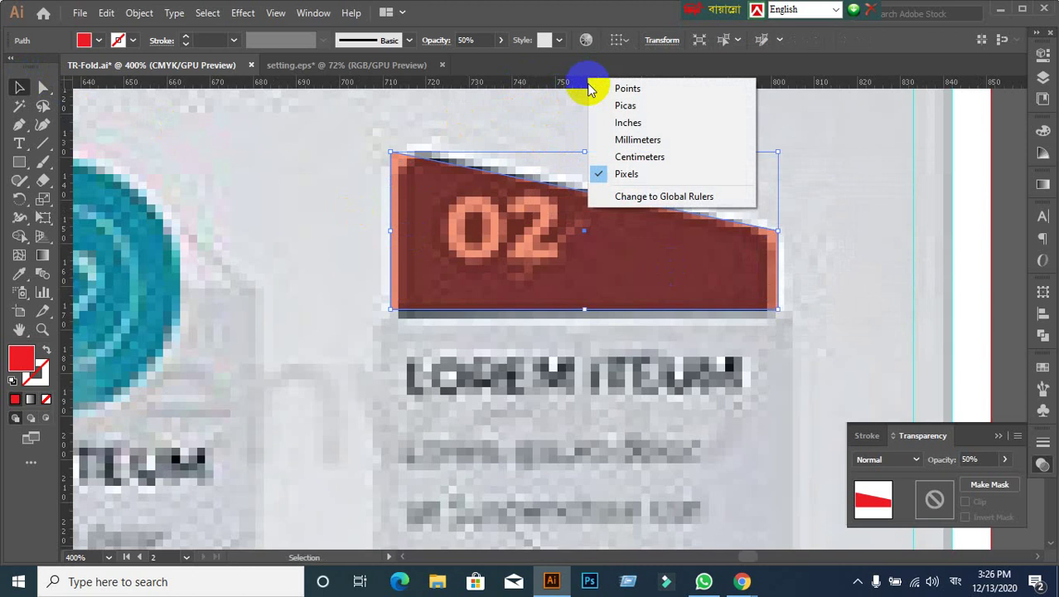
click(532, 125)
Step: Round the red tab's top-left and top-right corners to 3 px
click(462, 231)
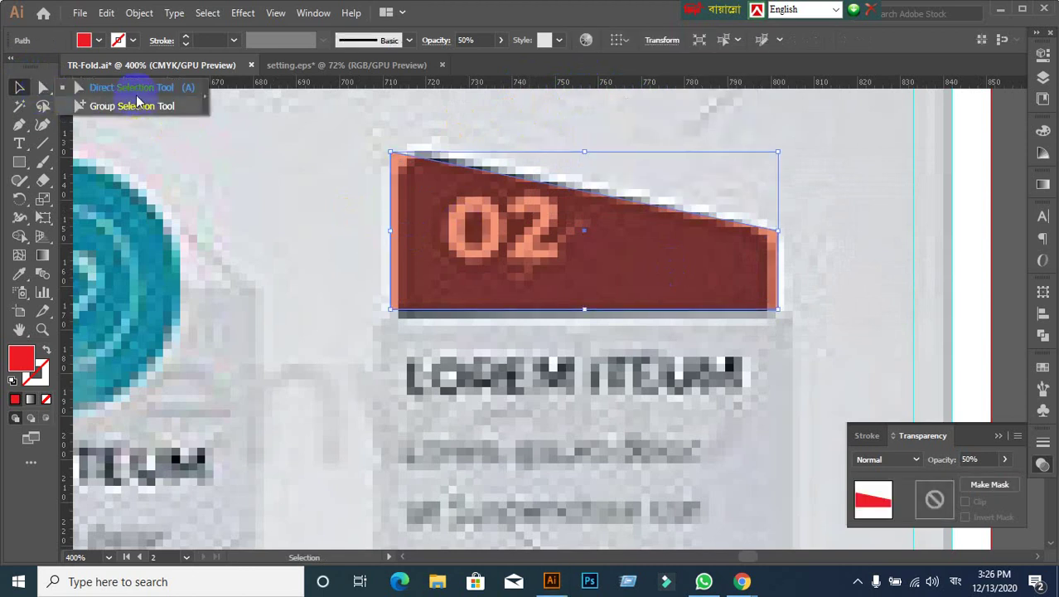
click(43, 89)
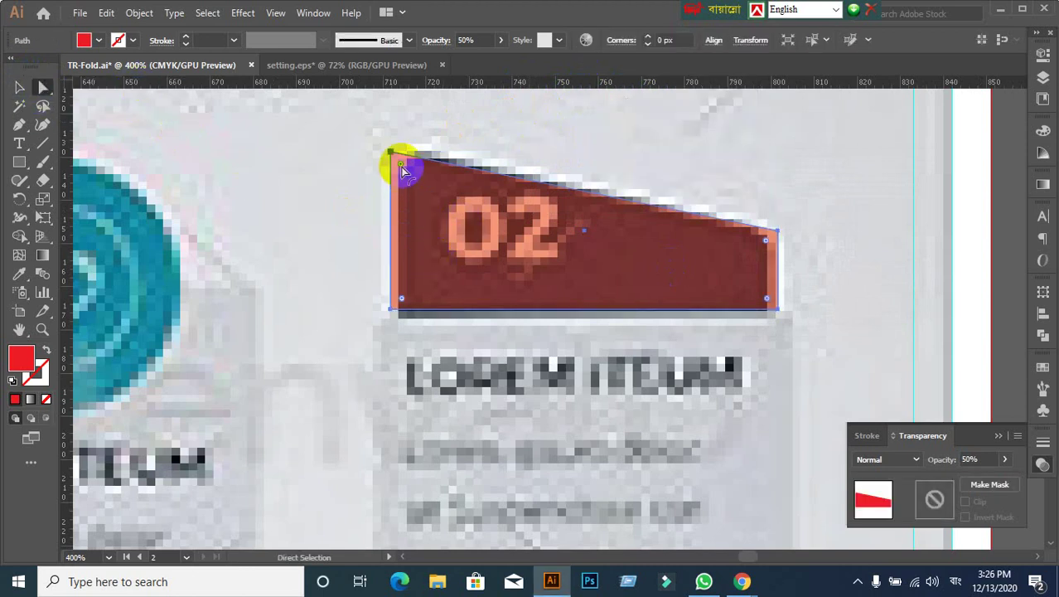
double_click(401, 168)
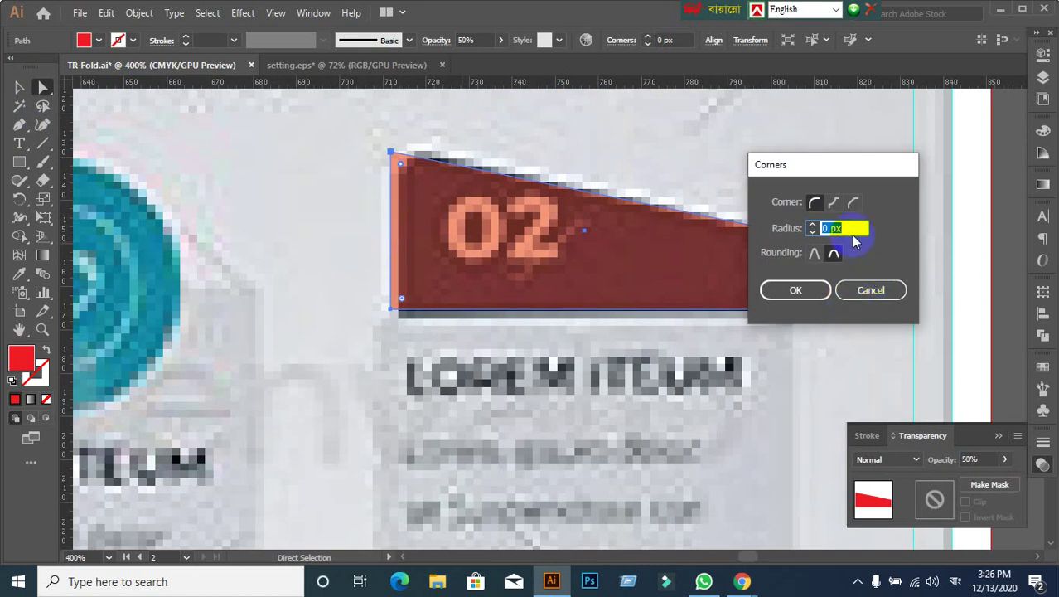
click(852, 227)
text(3)
click(797, 289)
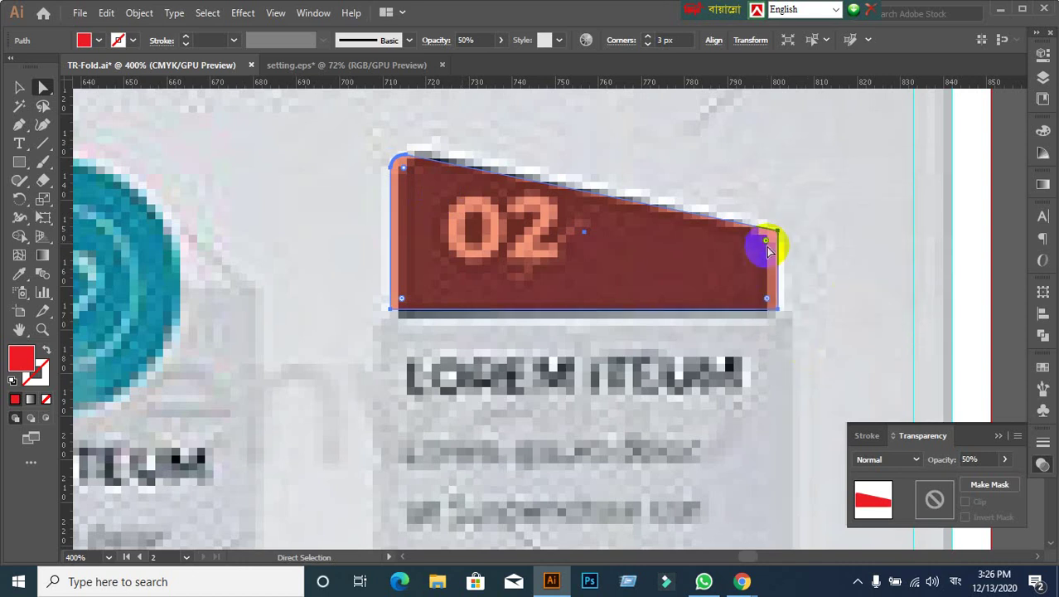
double_click(768, 242)
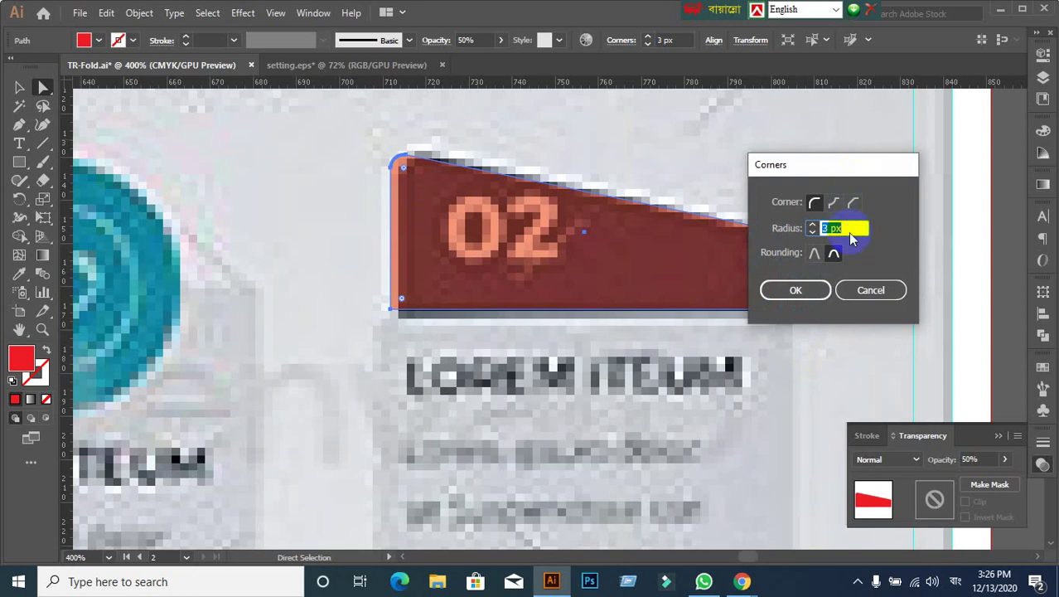
click(815, 289)
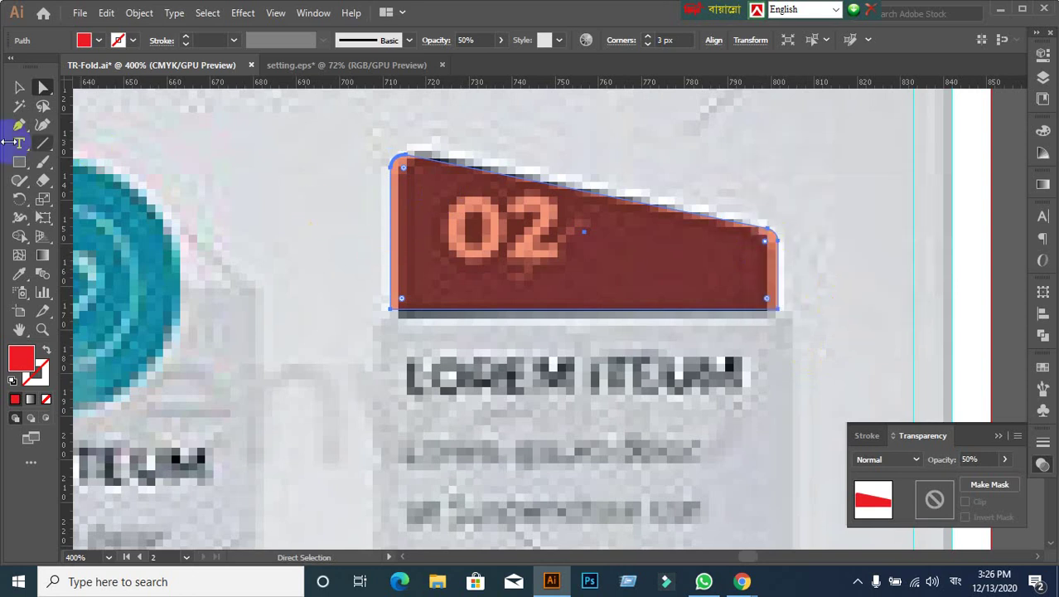
Step: Set the ruler units back to inches and zoom out
click(20, 87)
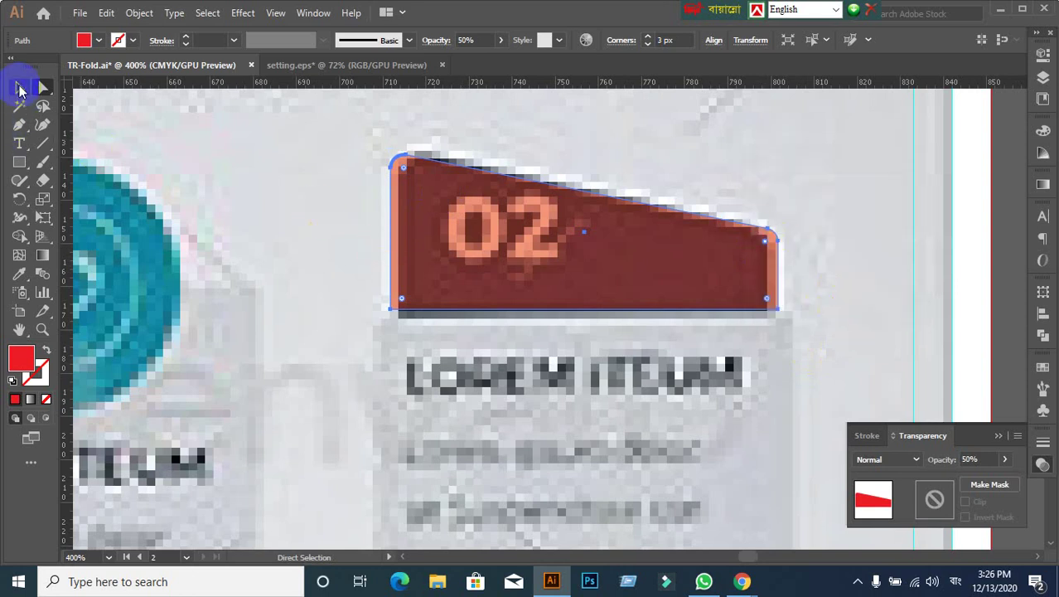
right_click(486, 86)
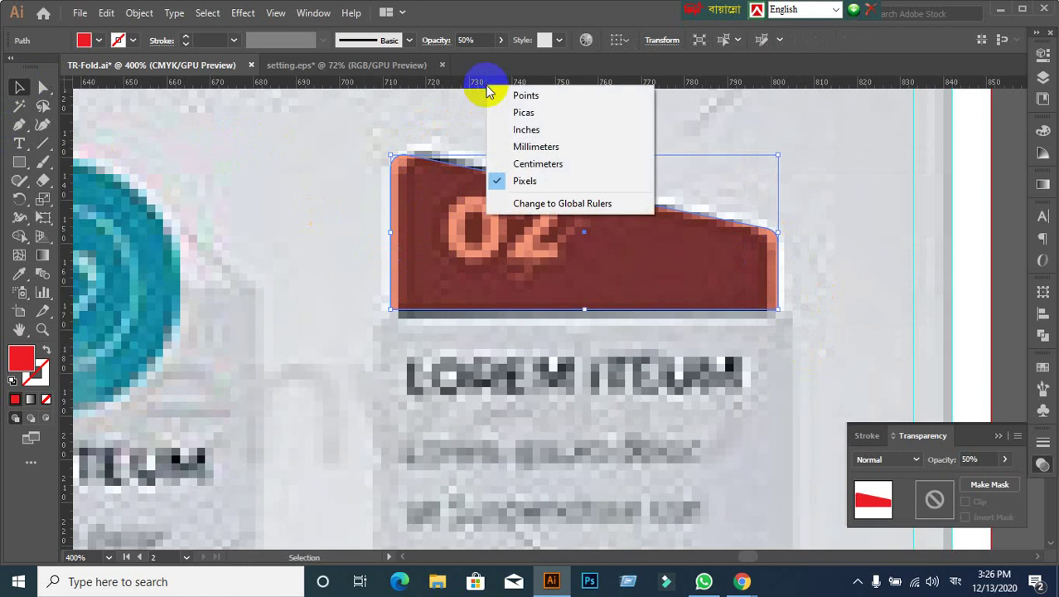
click(530, 130)
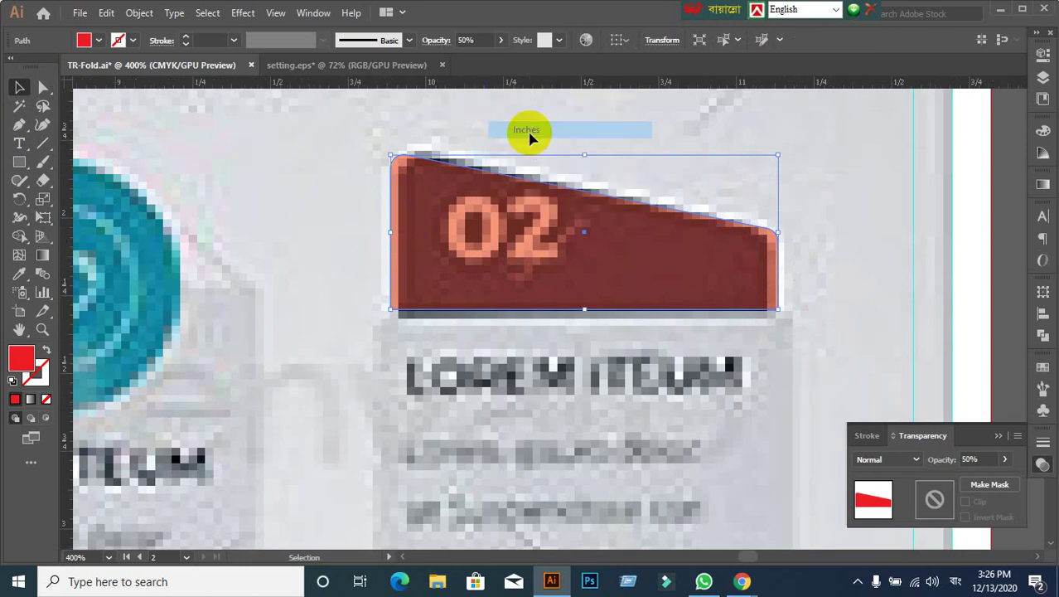
click(596, 371)
scroll(596, 372, down, 1)
scroll(593, 365, down, 2)
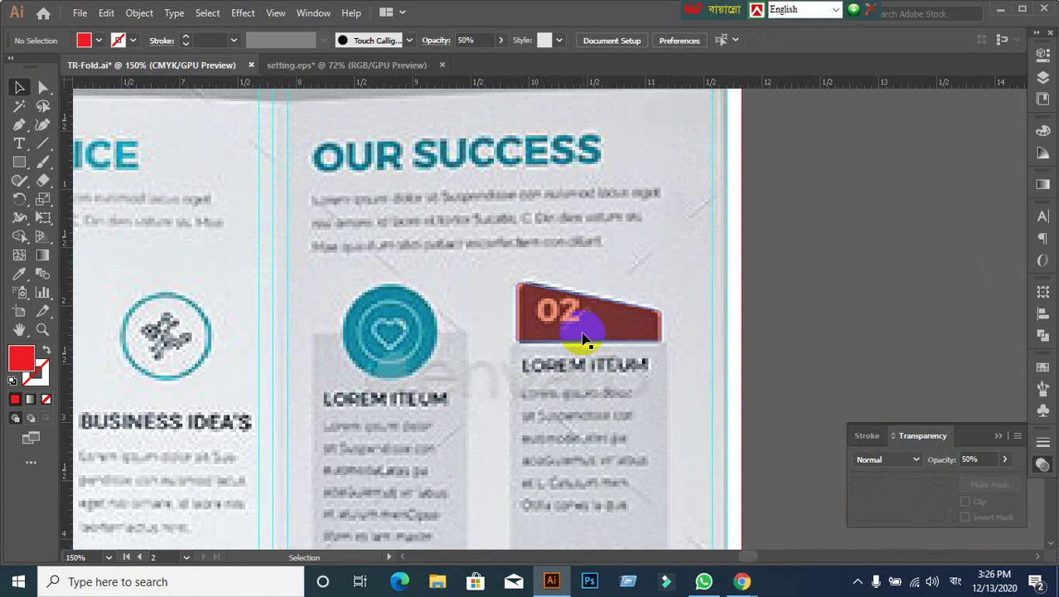
Step: Set the red 02 tab shape to 100% opacity
click(583, 338)
click(978, 459)
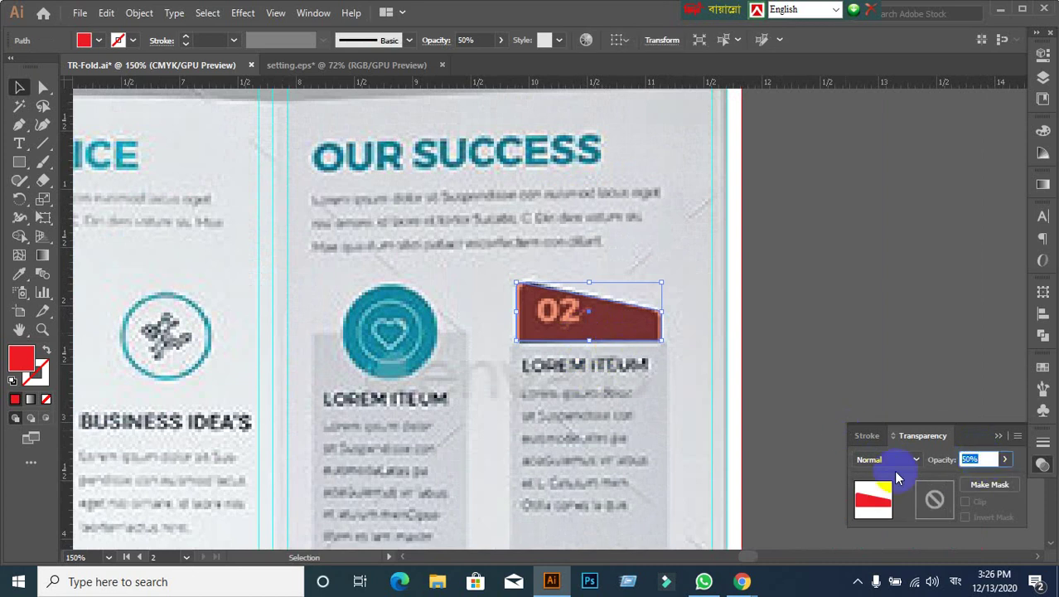
text(100)
key(Return)
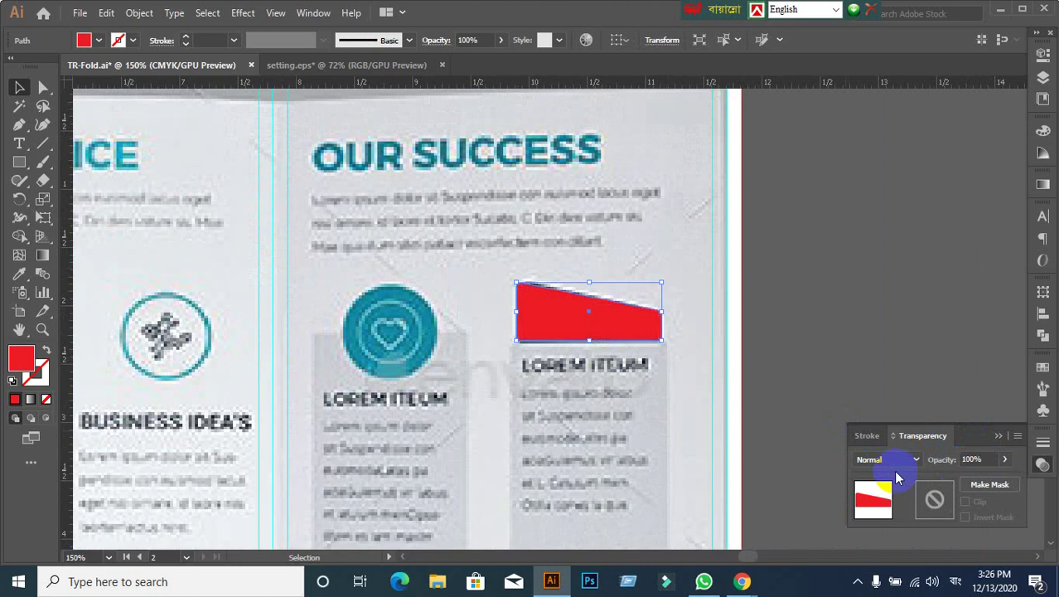
click(872, 388)
scroll(784, 331, down, 1)
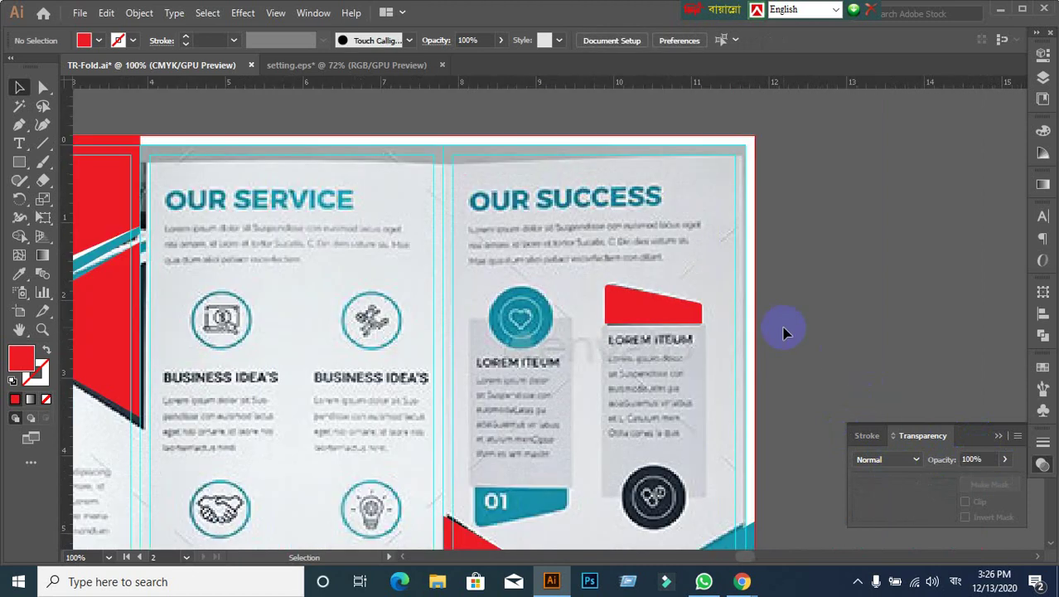
scroll(634, 305, up, 1)
scroll(647, 328, up, 1)
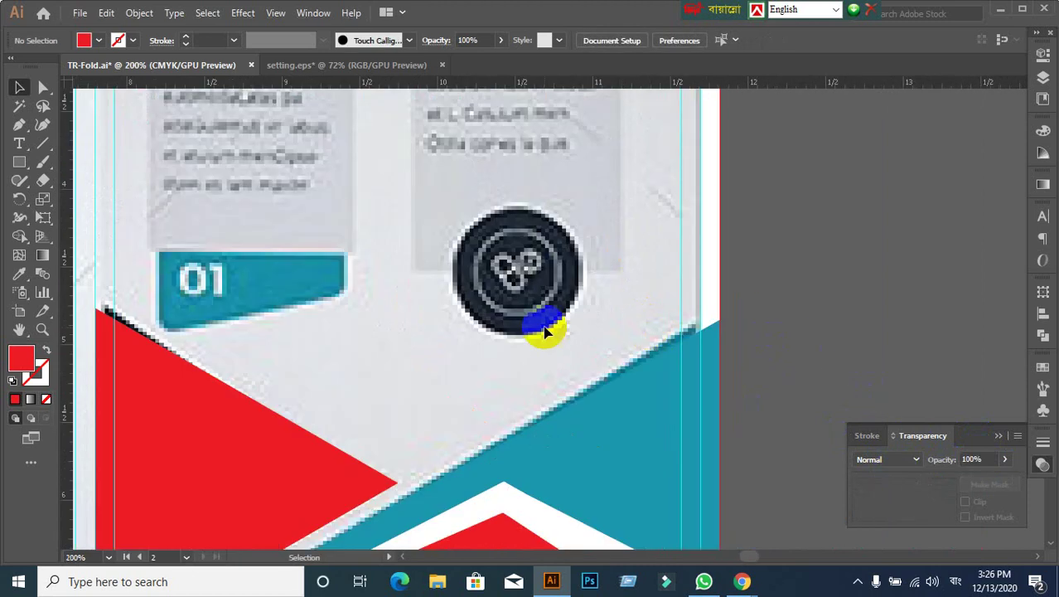
scroll(404, 302, down, 1)
scroll(414, 303, down, 2)
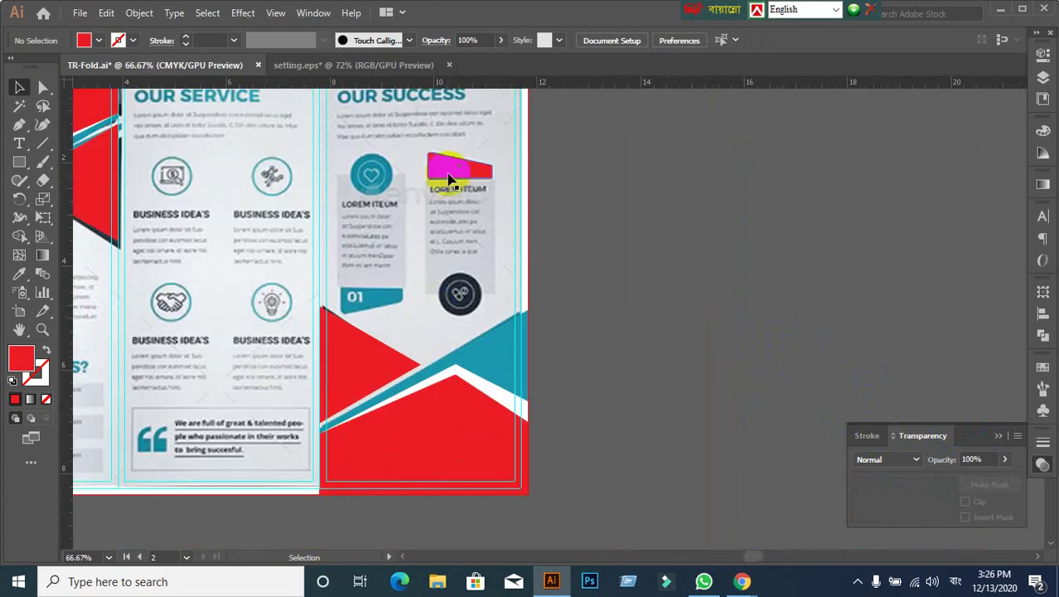
Step: Reflect the red shape near the 01 tab horizontally via Transform > Reflect
right_click(375, 315)
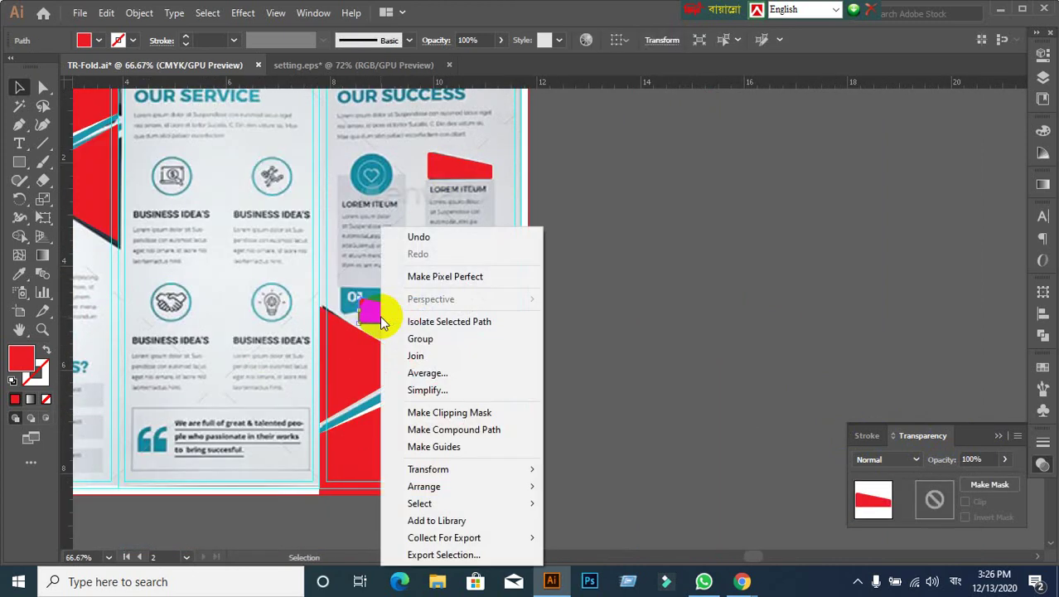
mouse_move(427, 469)
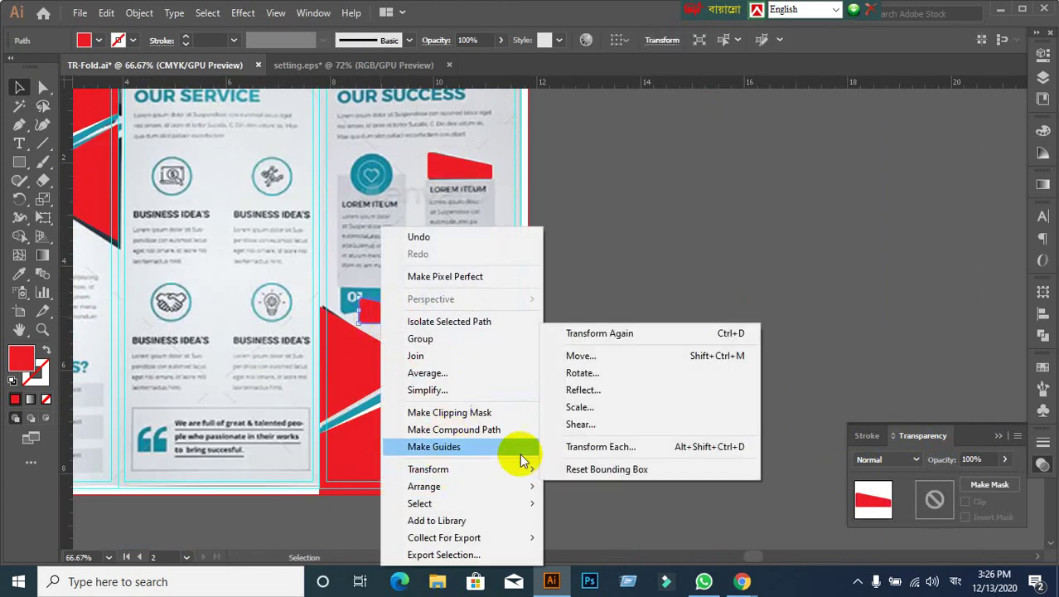
click(580, 390)
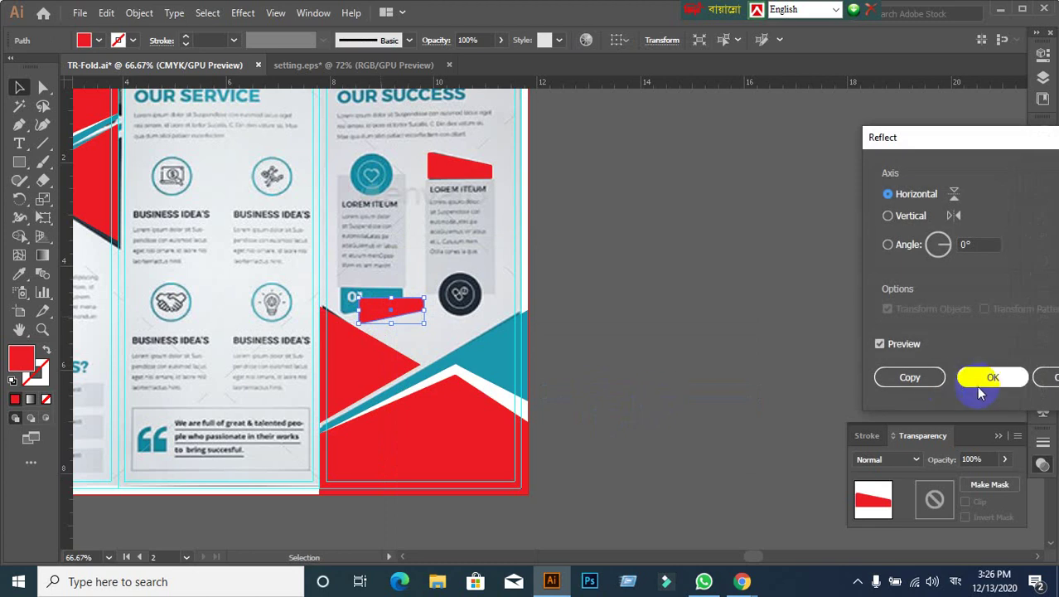
click(986, 385)
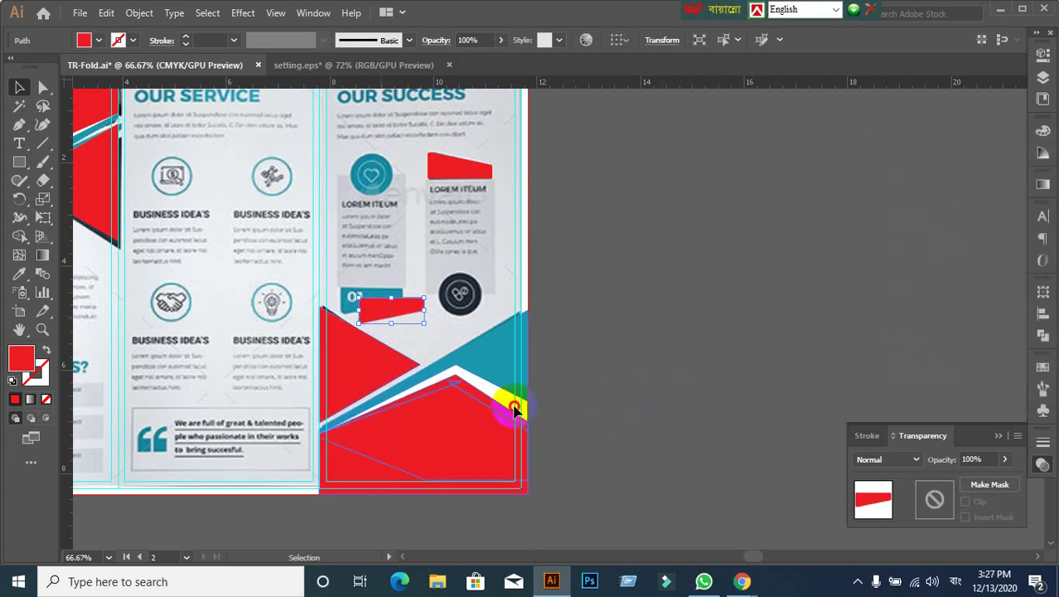
click(375, 381)
click(615, 360)
Step: Nudge the flipped red shape slightly left onto the 01 tab
drag(472, 359, 610, 379)
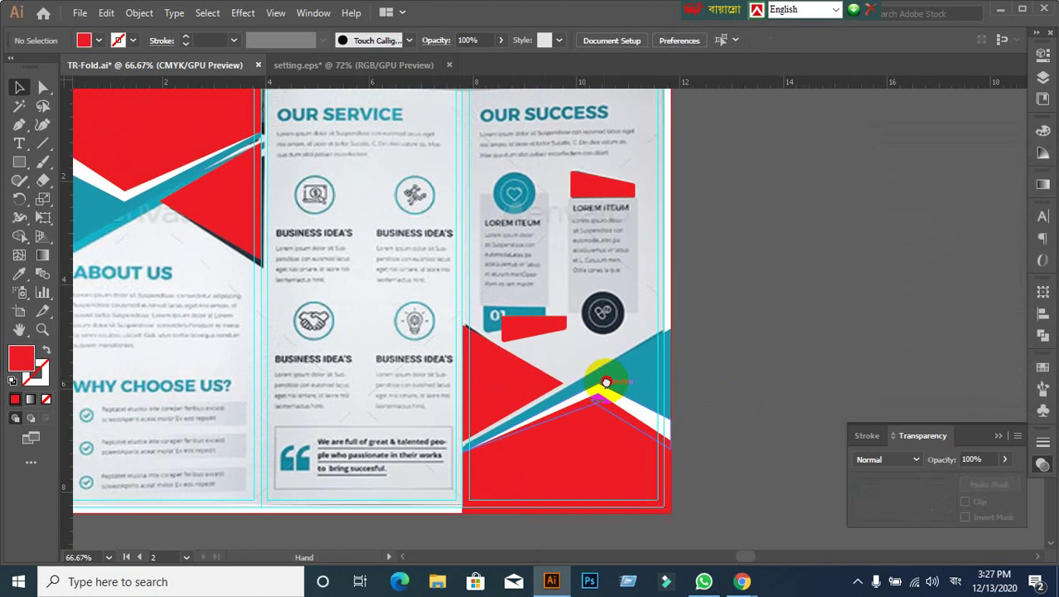
scroll(719, 321, up, 1)
drag(447, 333, 418, 326)
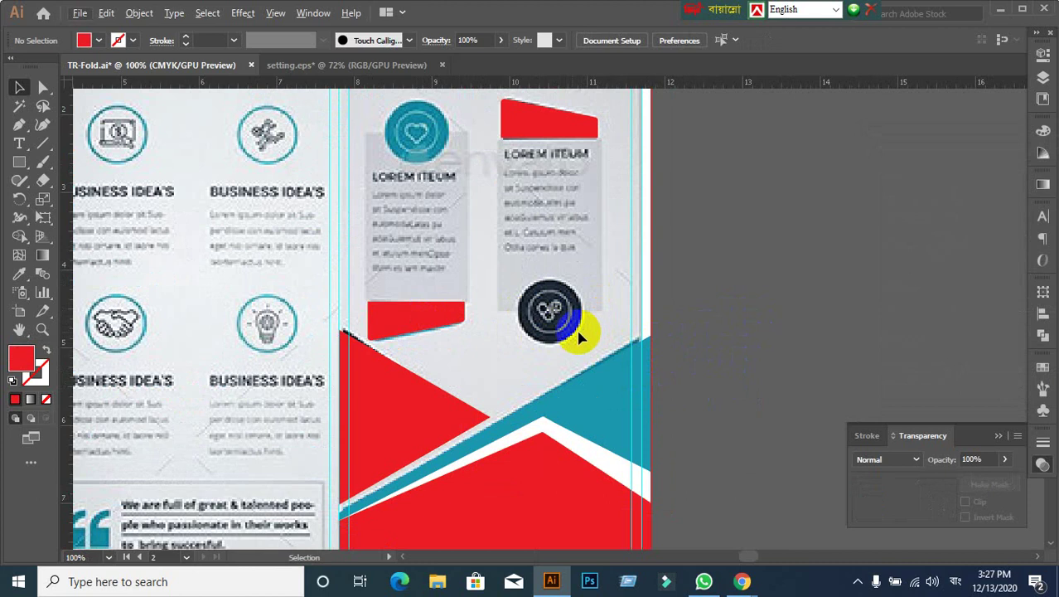
Step: Zoom out to 50% and pan to view both brochure artboards
key(ctrl+minus)
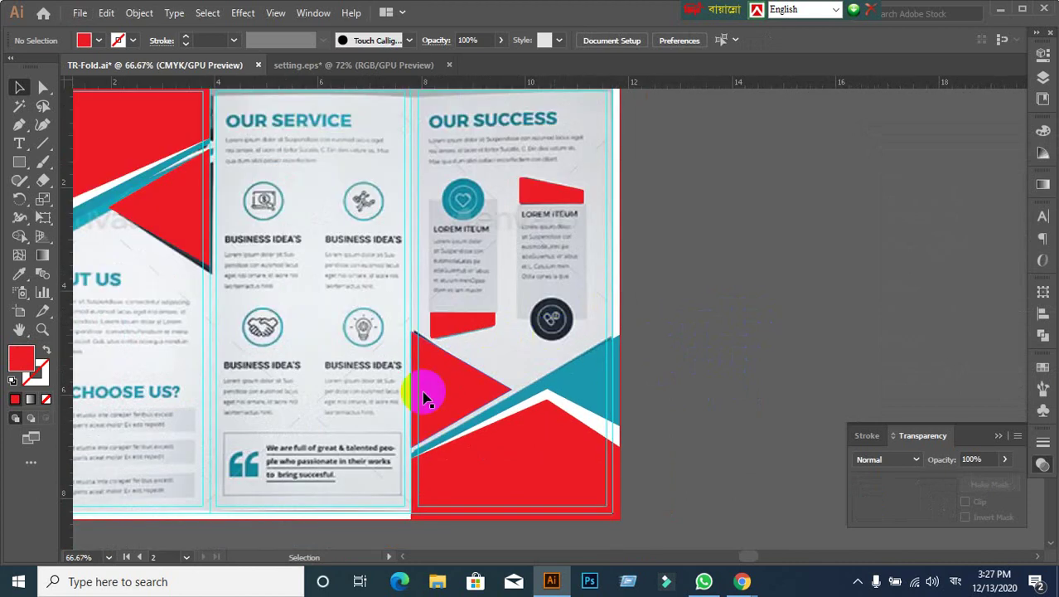
drag(423, 393, 634, 372)
key(ctrl+minus)
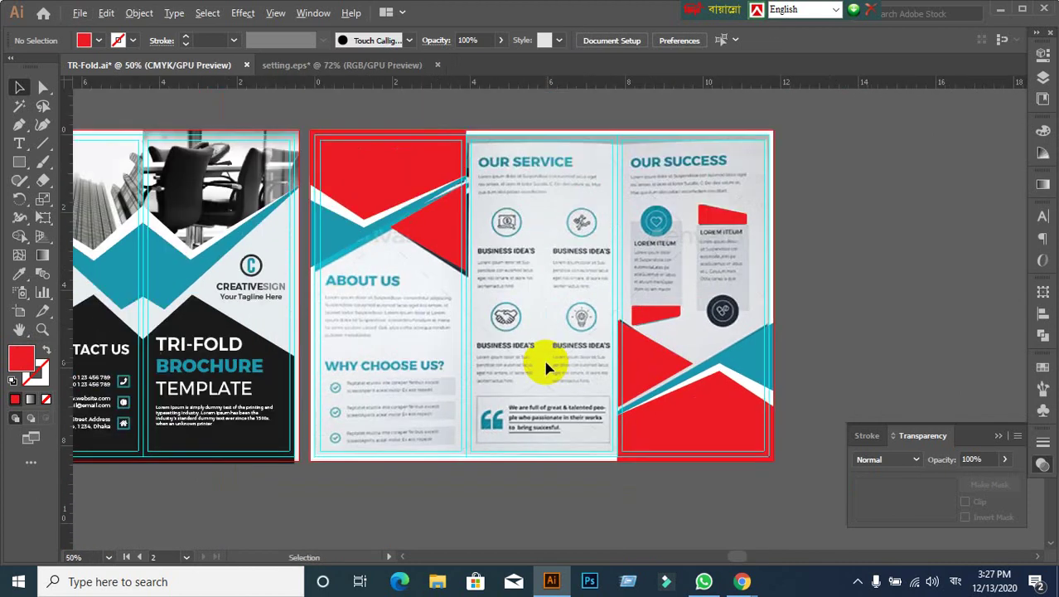
drag(489, 382, 602, 370)
scroll(708, 356, down, 1)
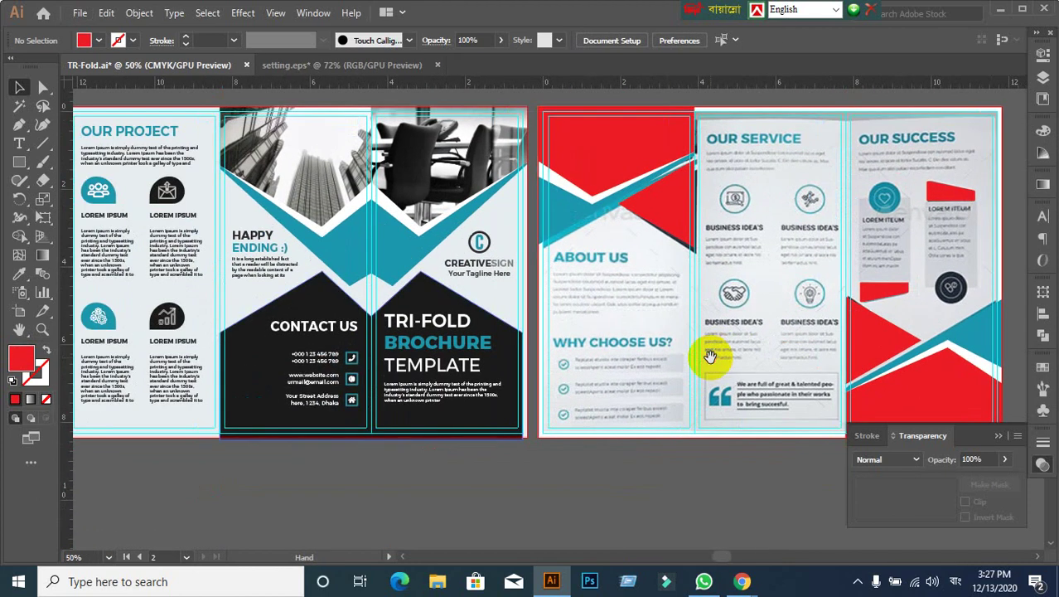
scroll(711, 363, down, 1)
scroll(634, 416, up, 1)
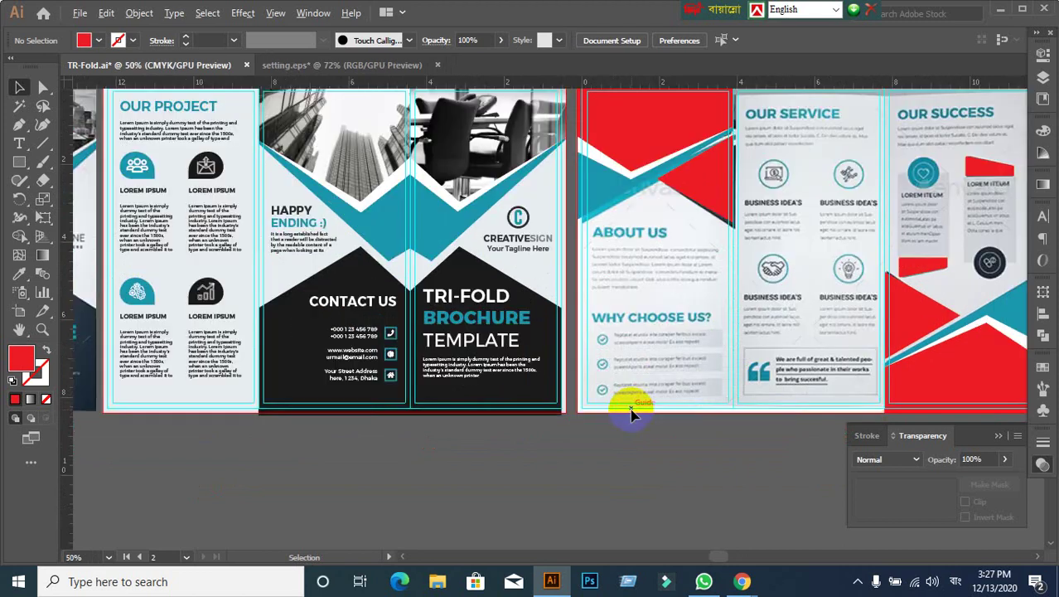
scroll(571, 336, up, 1)
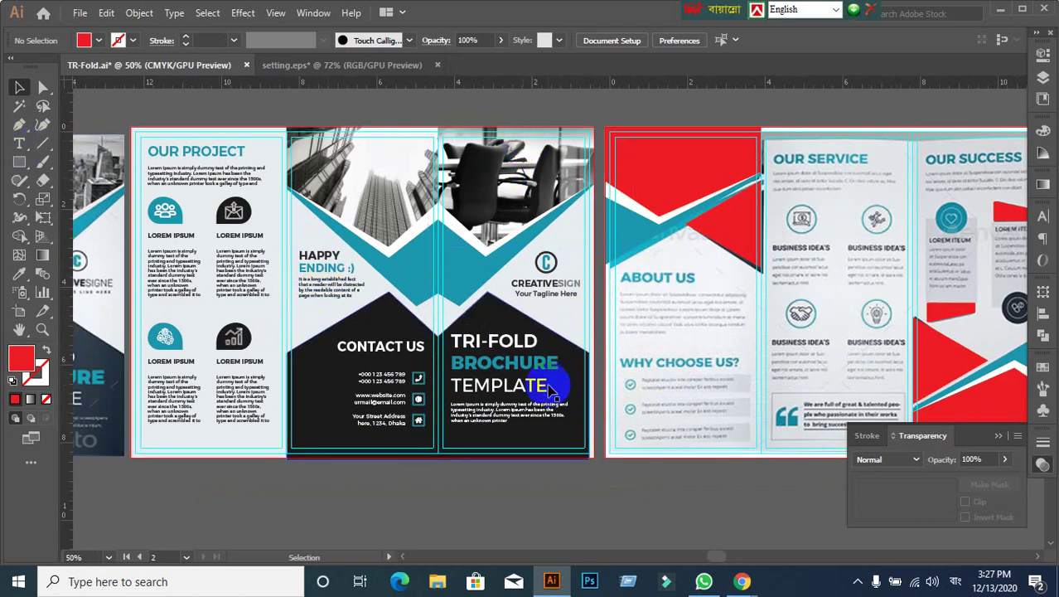
Step: With the Paintbrush, paint a red number above the chair photo panel
click(511, 210)
click(498, 123)
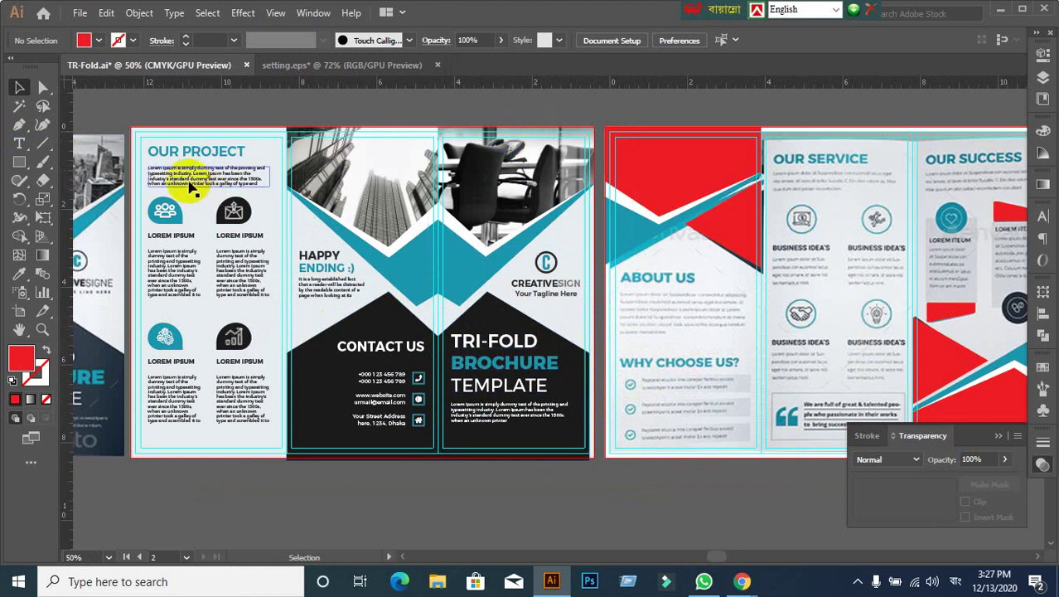
click(45, 165)
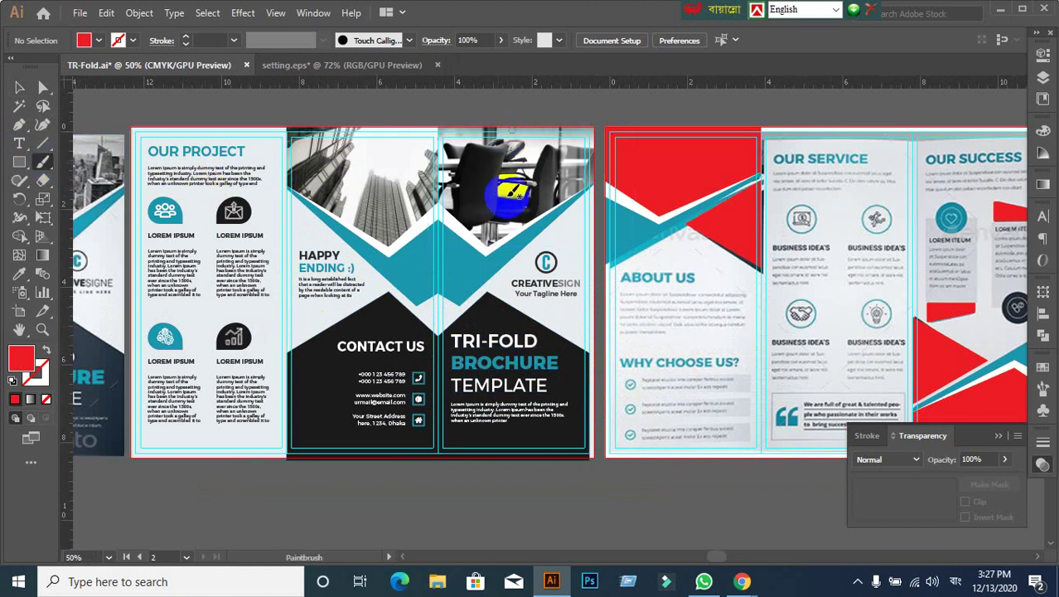
scroll(572, 266, up, 2)
scroll(571, 267, up, 2)
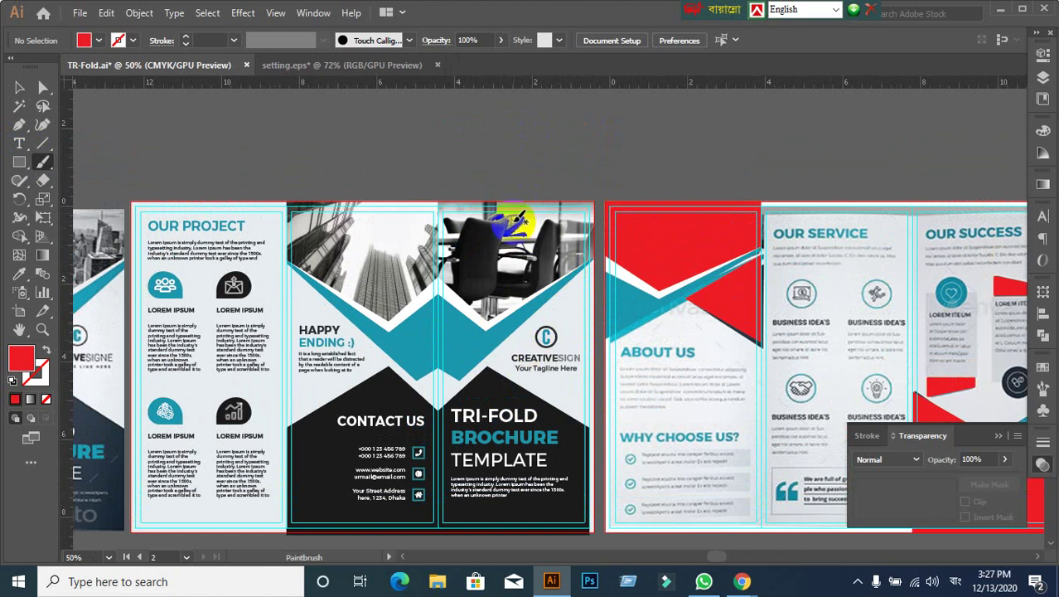
drag(520, 292, 526, 377)
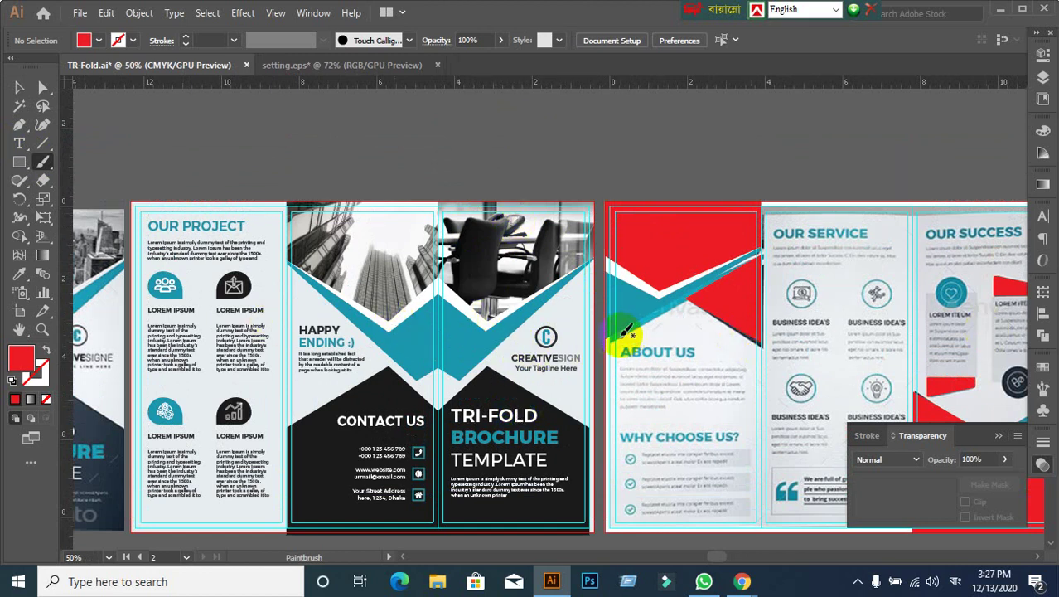
click(497, 155)
drag(497, 155, 522, 180)
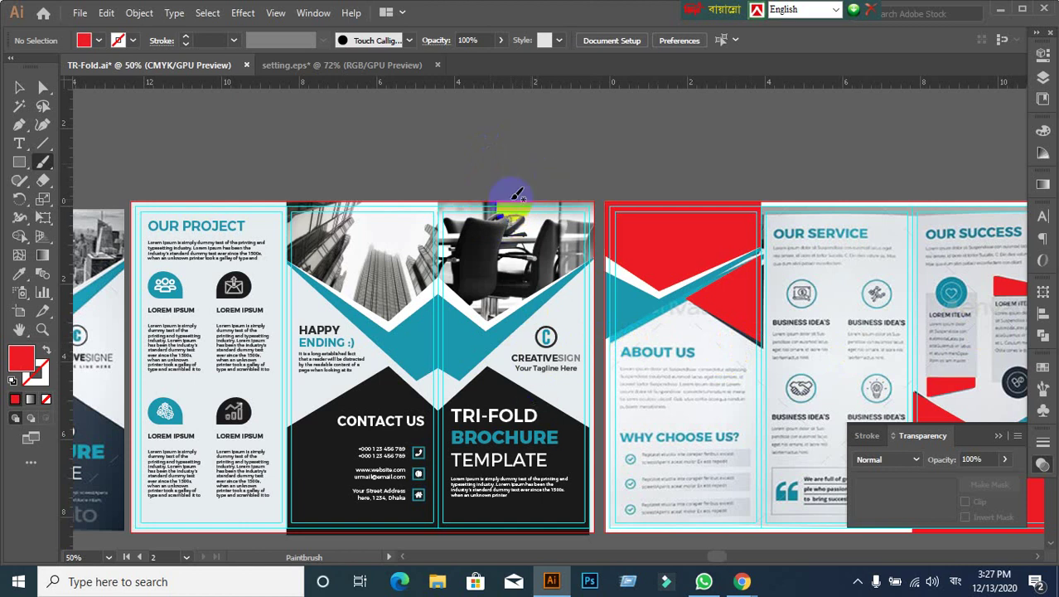
click(518, 142)
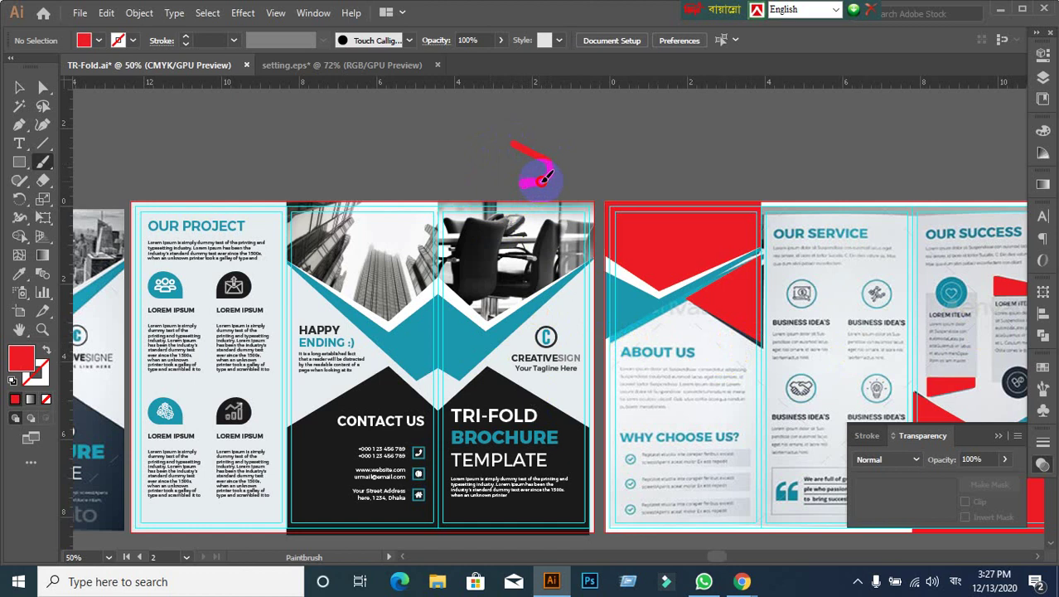
drag(542, 176, 520, 183)
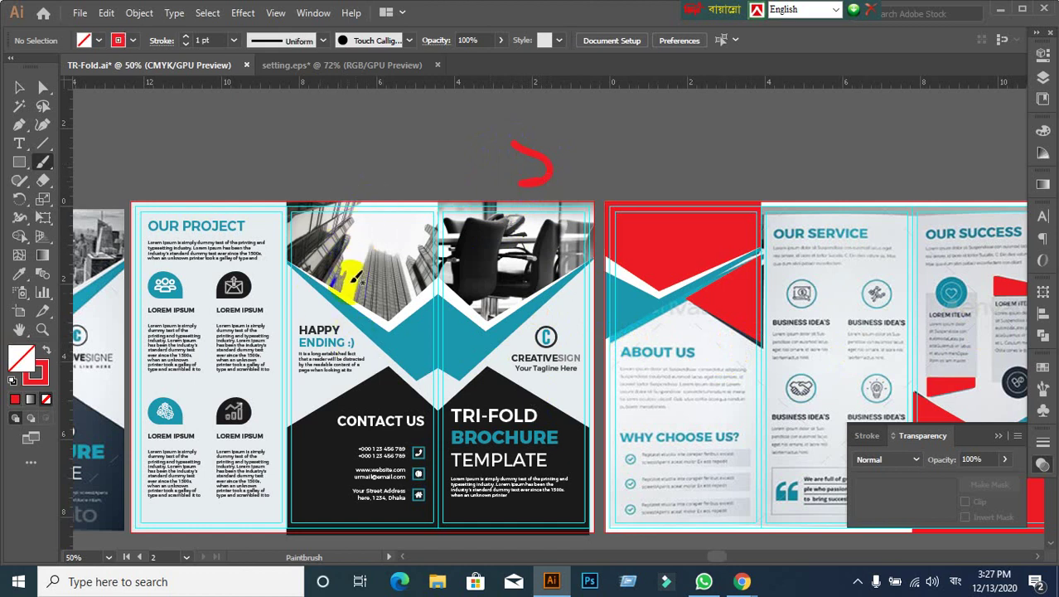
Step: Paint red numbers above the HAPPY ENDING, OUR PROJECT, ABOUT US, OUR SERVICE and OUR SUCCESS panels
click(381, 142)
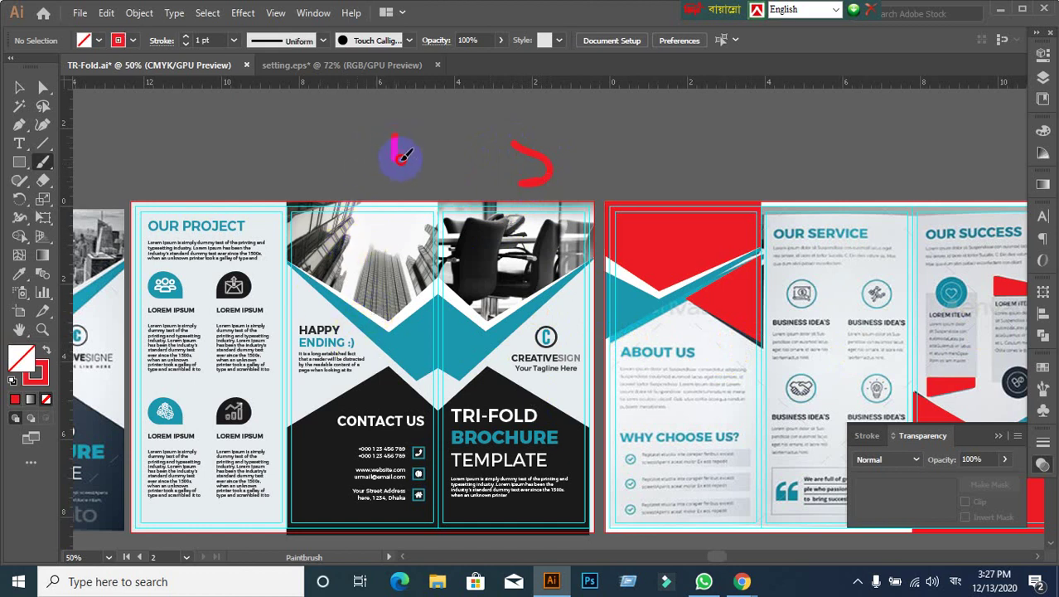
drag(401, 157, 386, 170)
drag(361, 130, 357, 130)
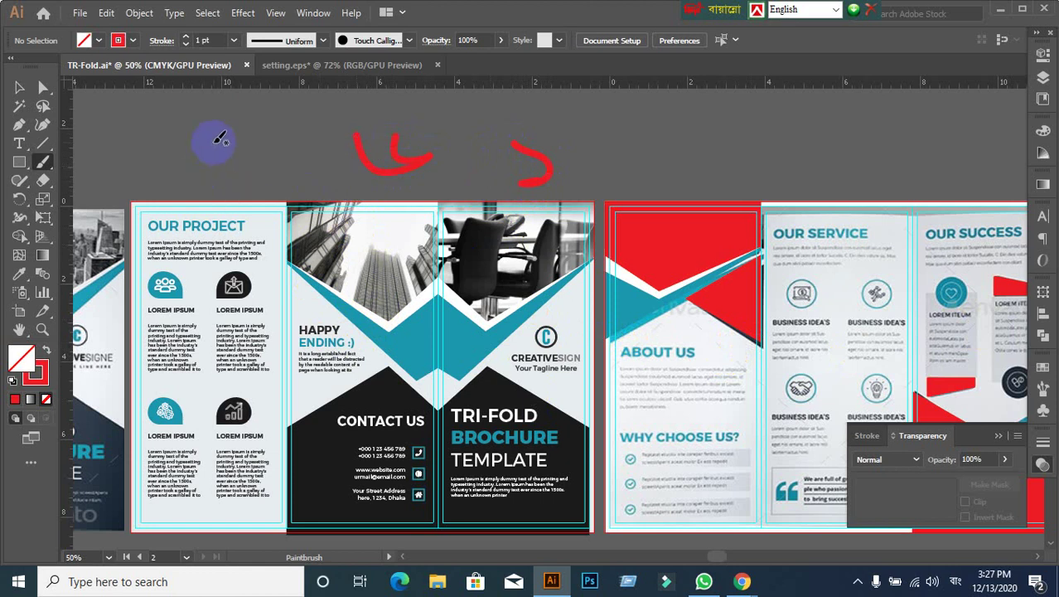
mouse_move(251, 170)
mouse_down()
mouse_move(189, 160)
mouse_move(237, 154)
mouse_move(210, 137)
mouse_move(249, 170)
mouse_up()
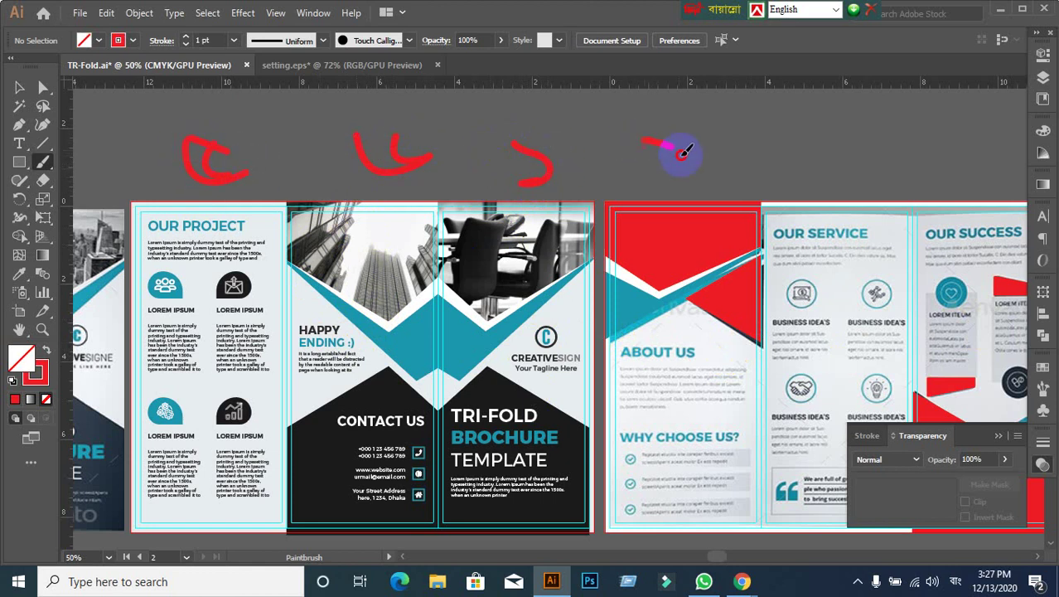
drag(681, 153, 739, 173)
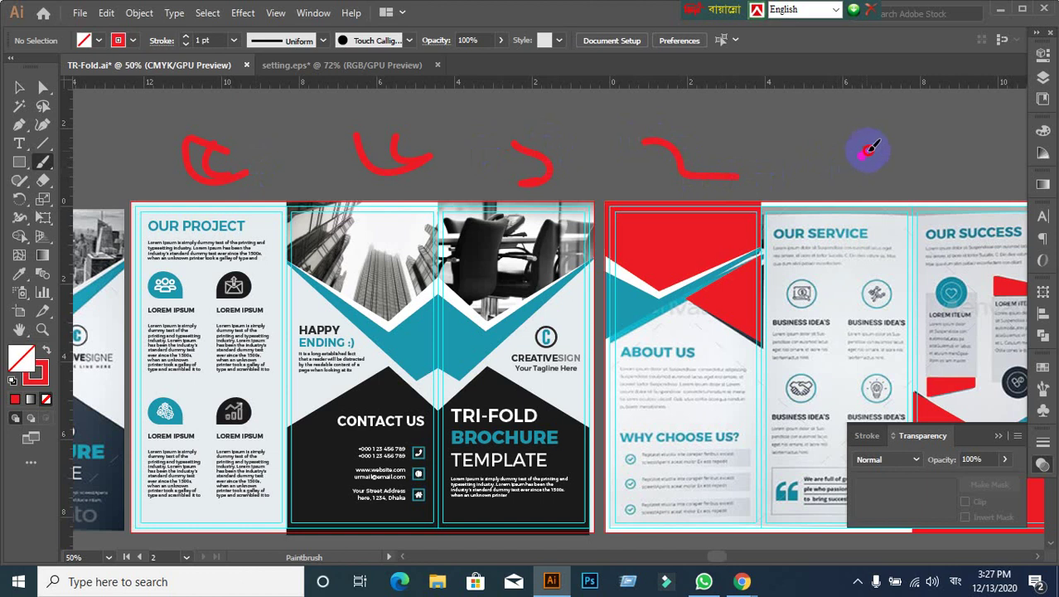
drag(867, 149, 832, 134)
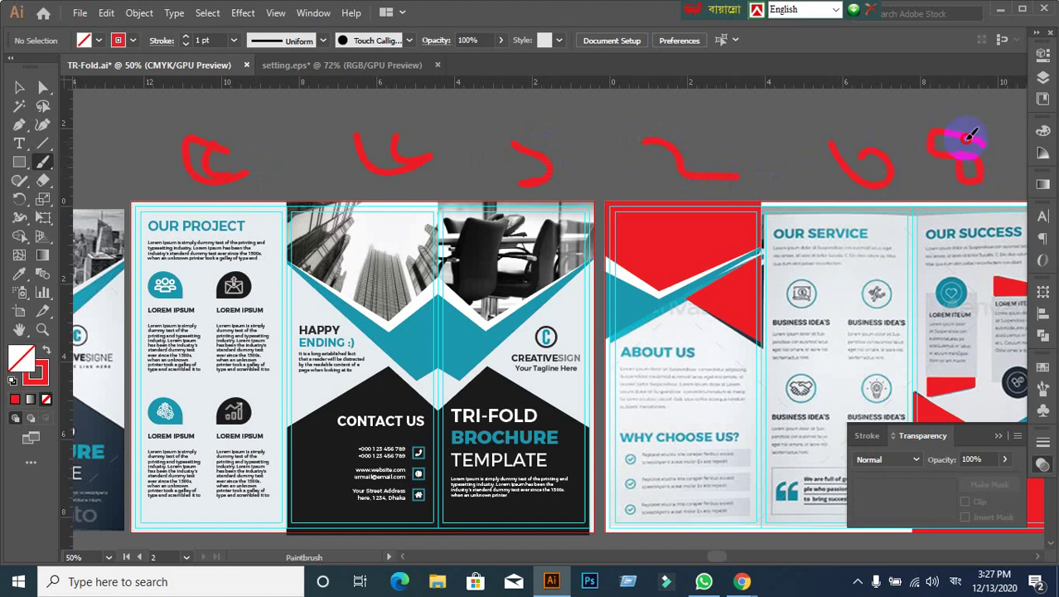
drag(953, 151, 953, 181)
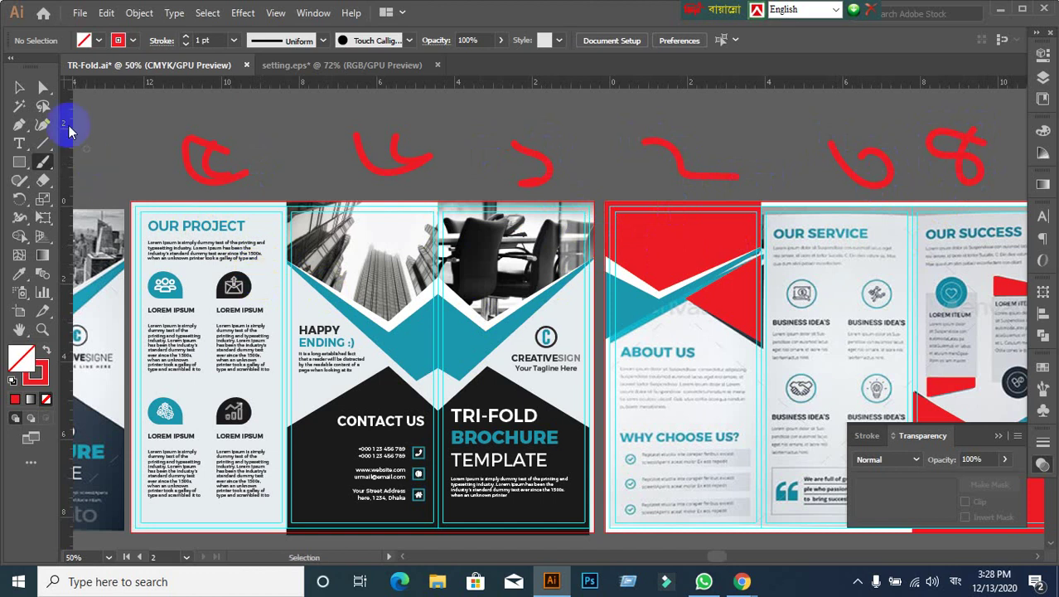
click(19, 86)
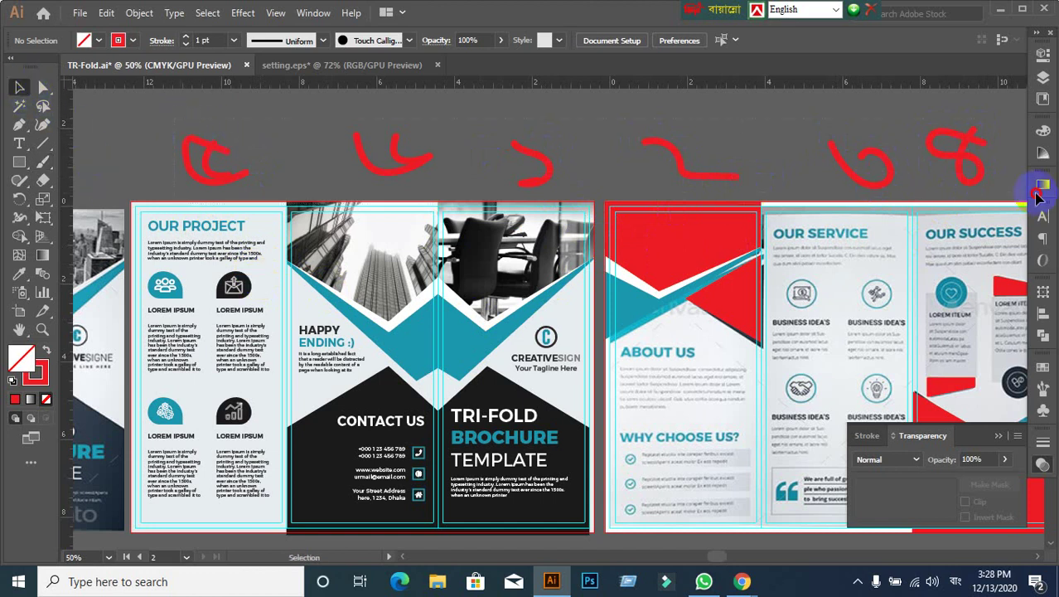
drag(184, 135, 957, 178)
key(Delete)
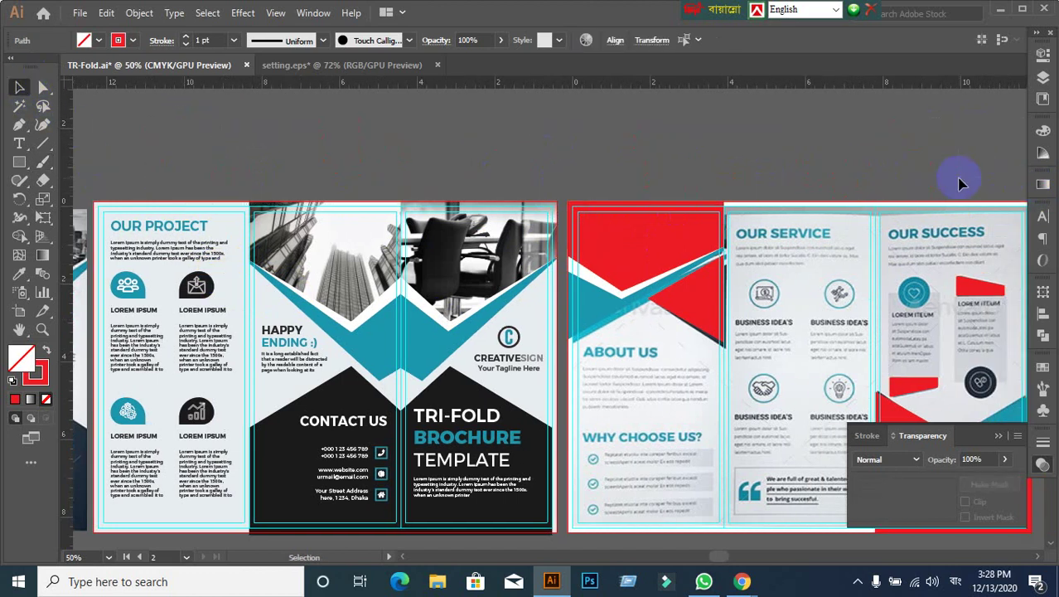
scroll(735, 291, down, 1)
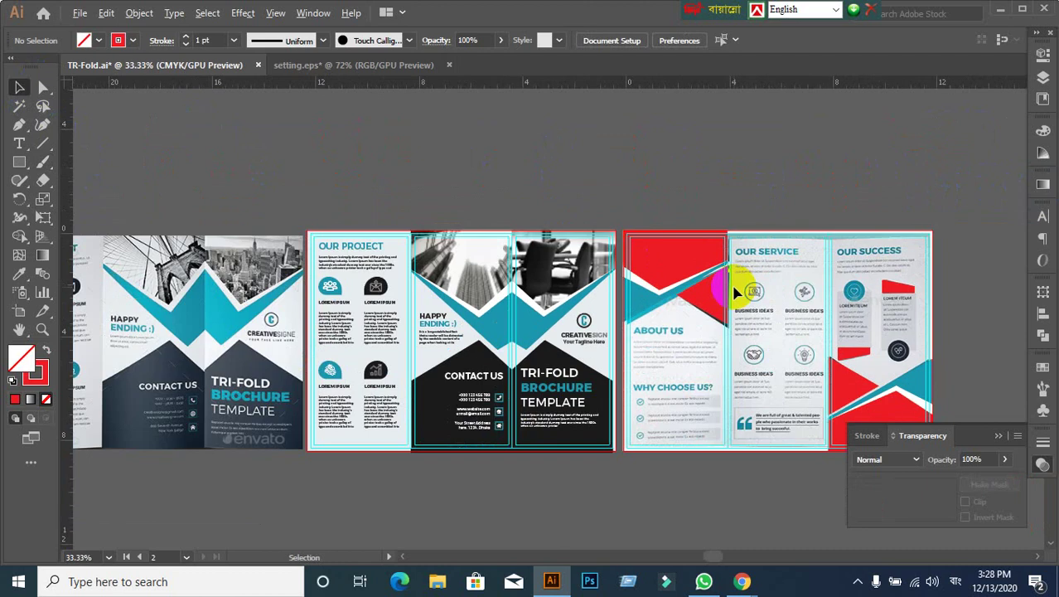
scroll(779, 354, down, 2)
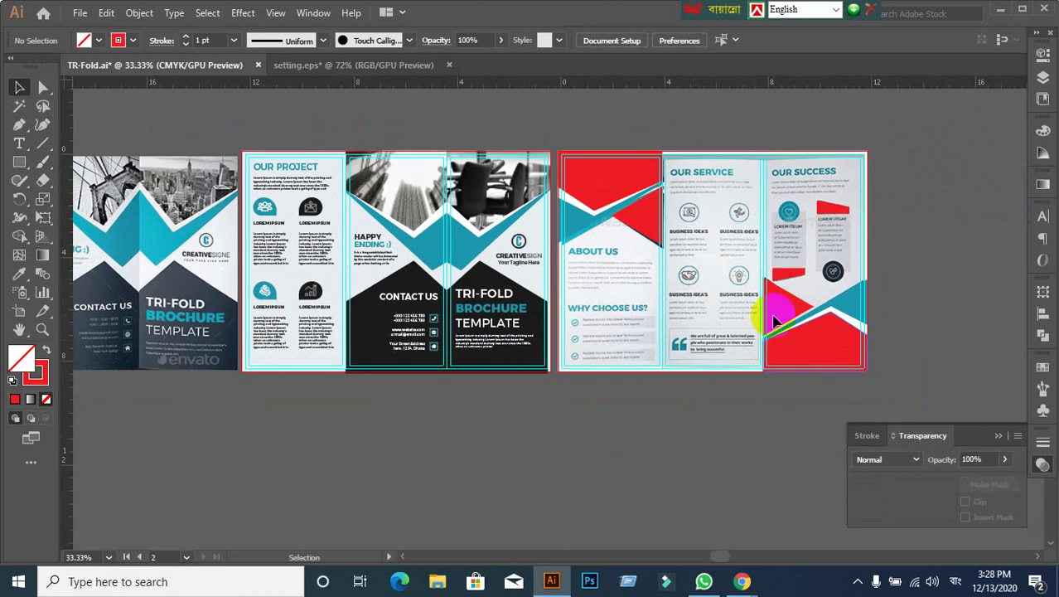
scroll(771, 300, up, 1)
scroll(659, 374, up, 1)
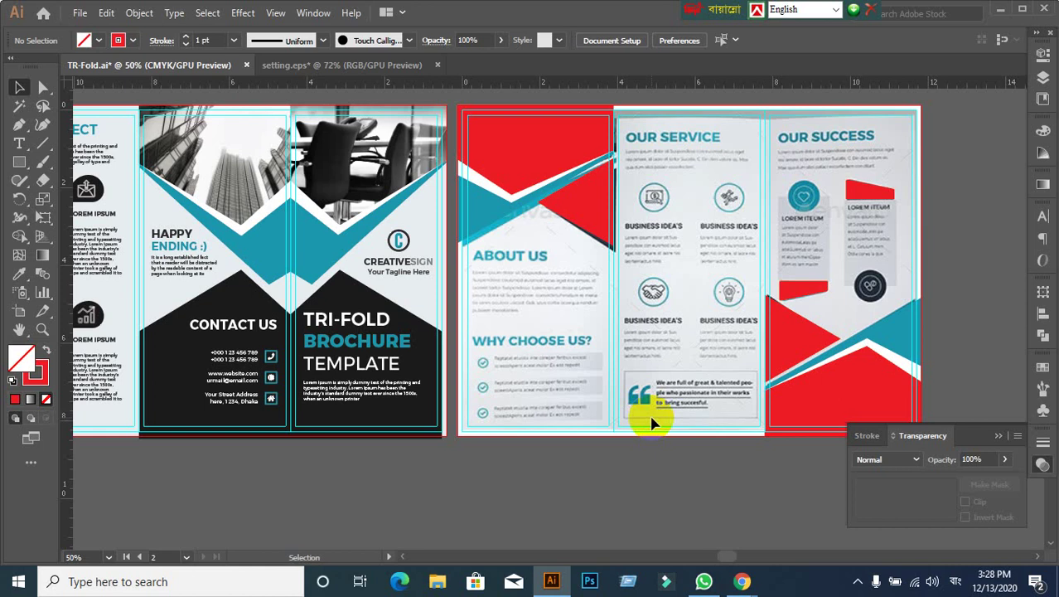
scroll(640, 397, up, 2)
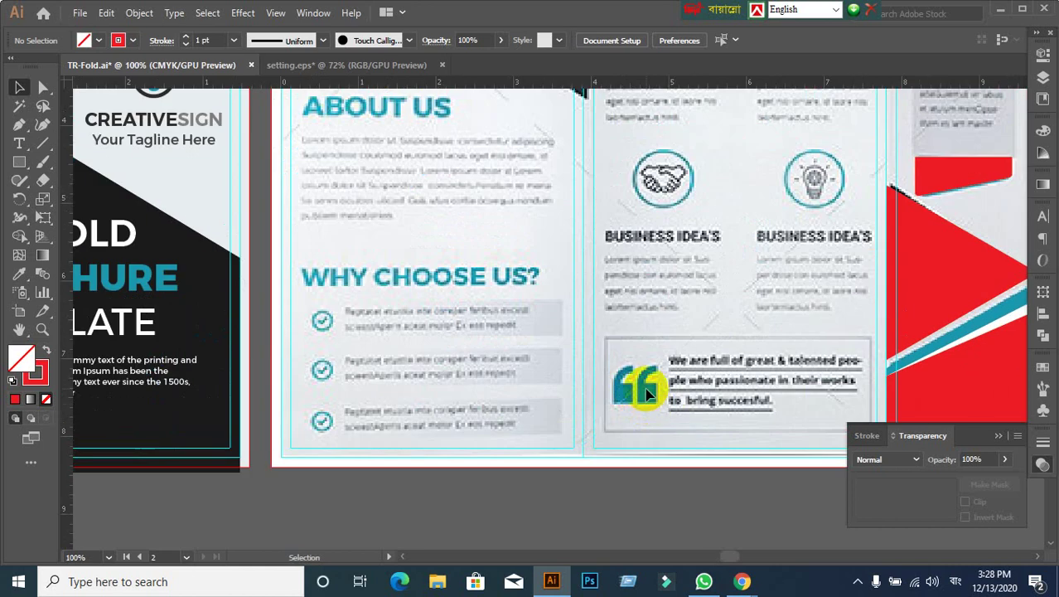
scroll(647, 396, down, 1)
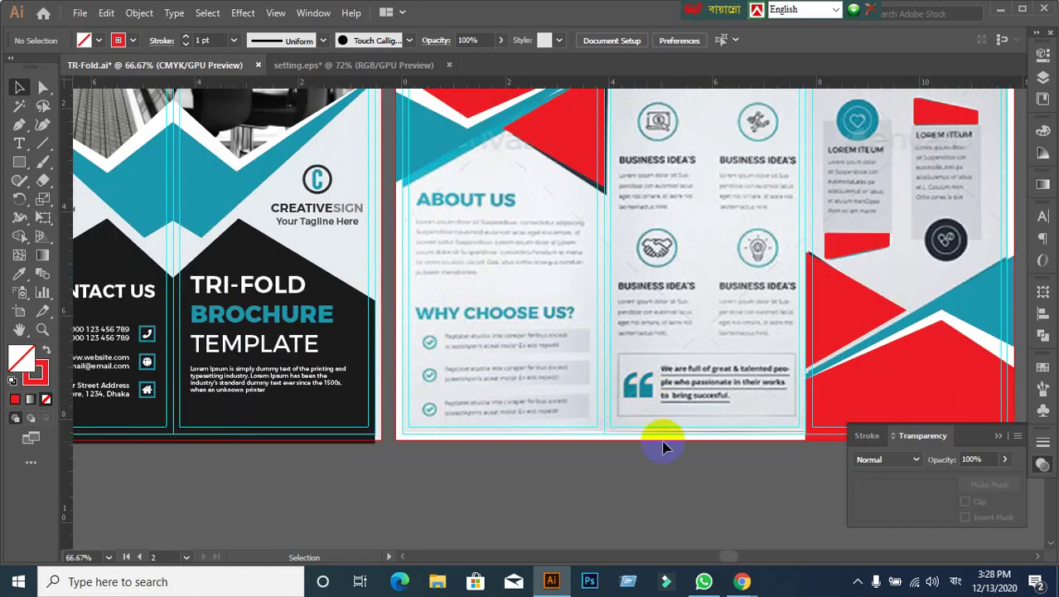
Step: Start a text object below the brochure, undoing an accidental Bengali character
click(16, 143)
scroll(503, 354, down, 2)
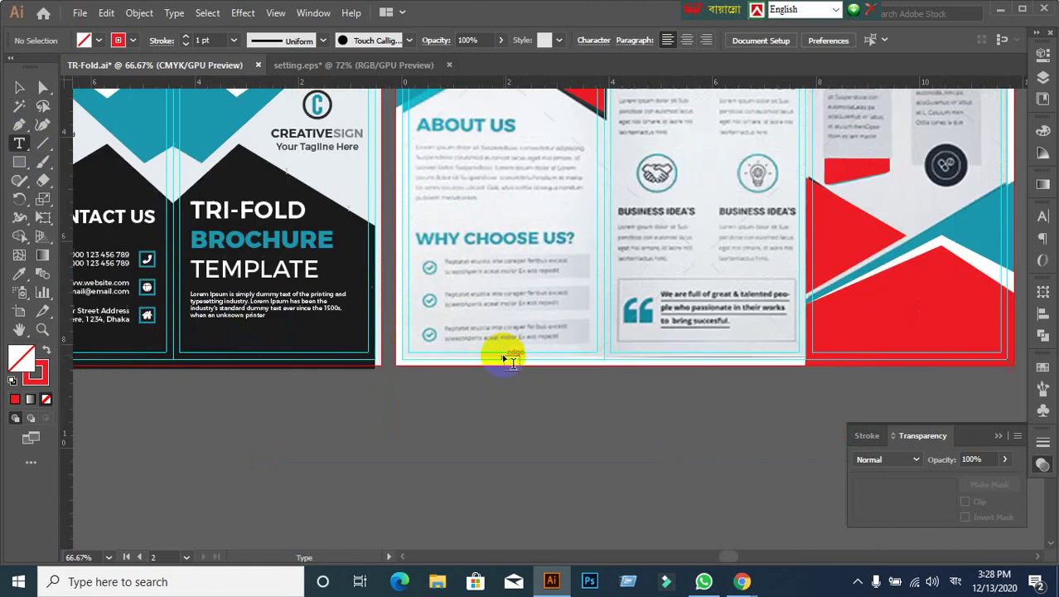
click(578, 445)
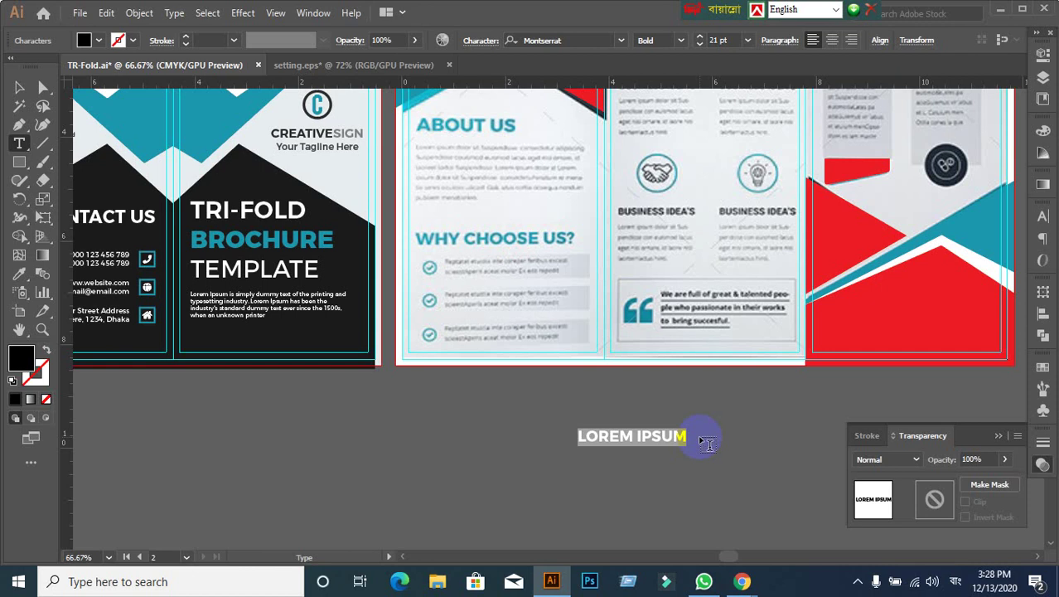
text(ঠ)
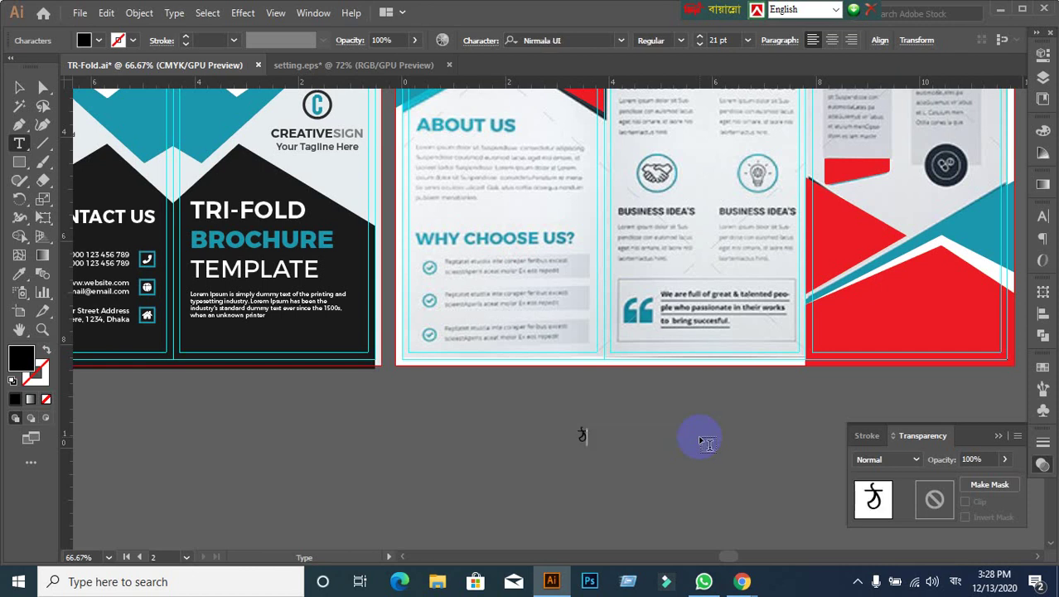
key(ctrl+z)
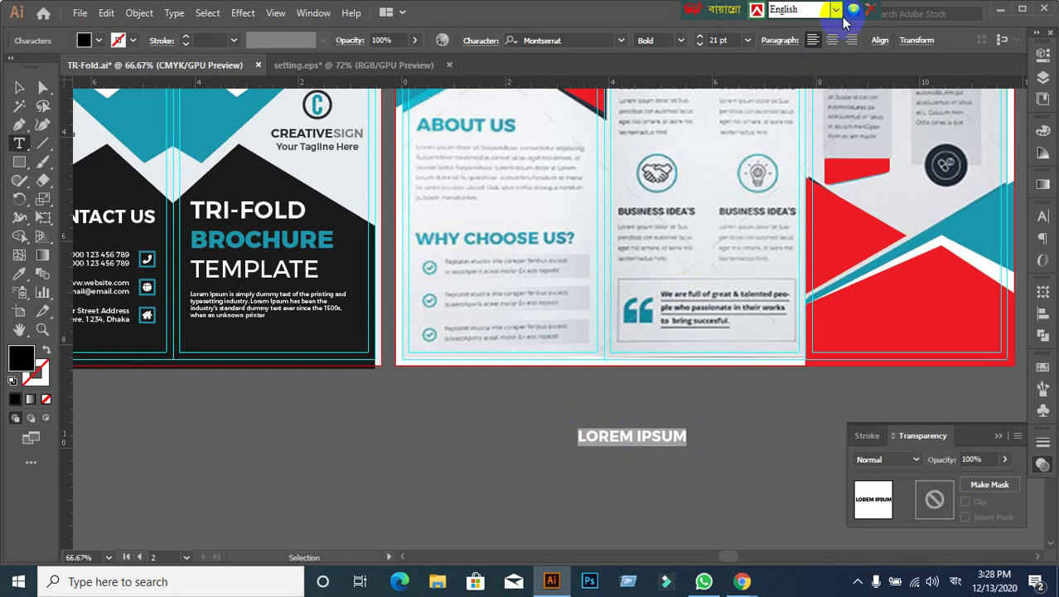
Step: Switch keyboard input to English, type an opening quote mark and enlarge it to about 208 pt
click(956, 584)
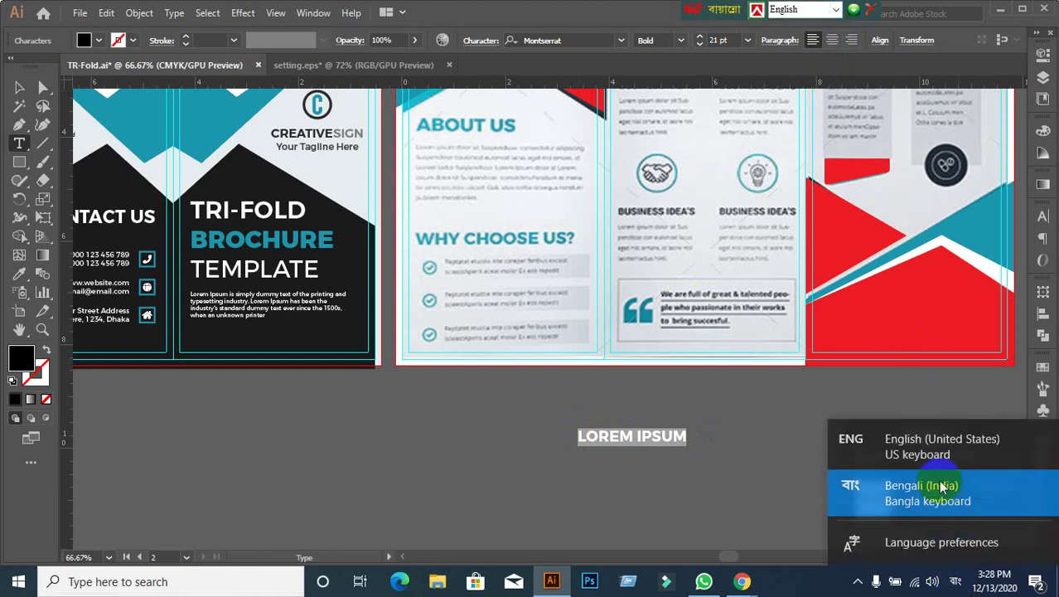
click(920, 440)
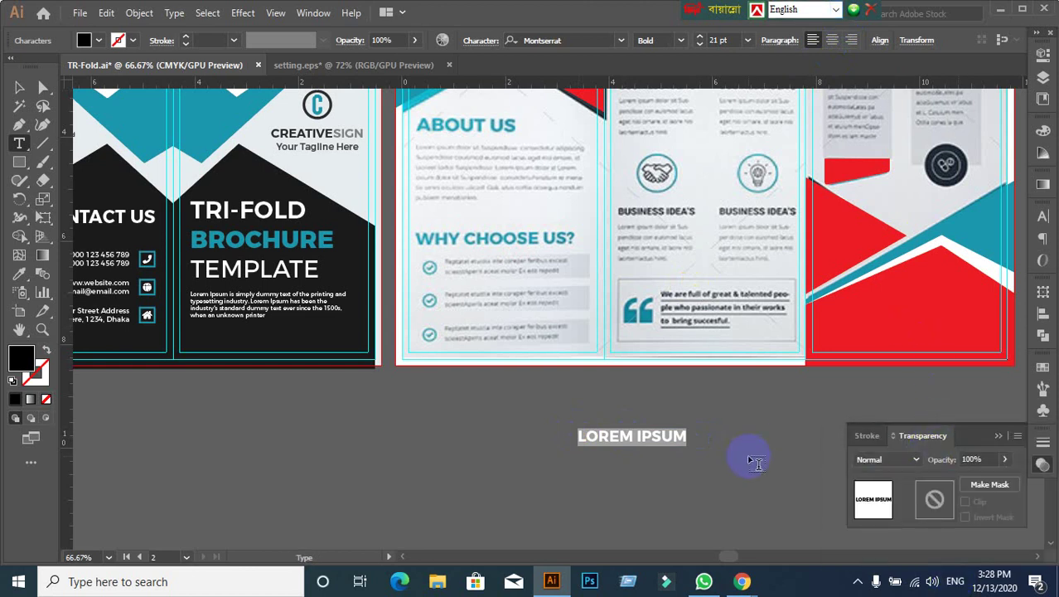
text(")
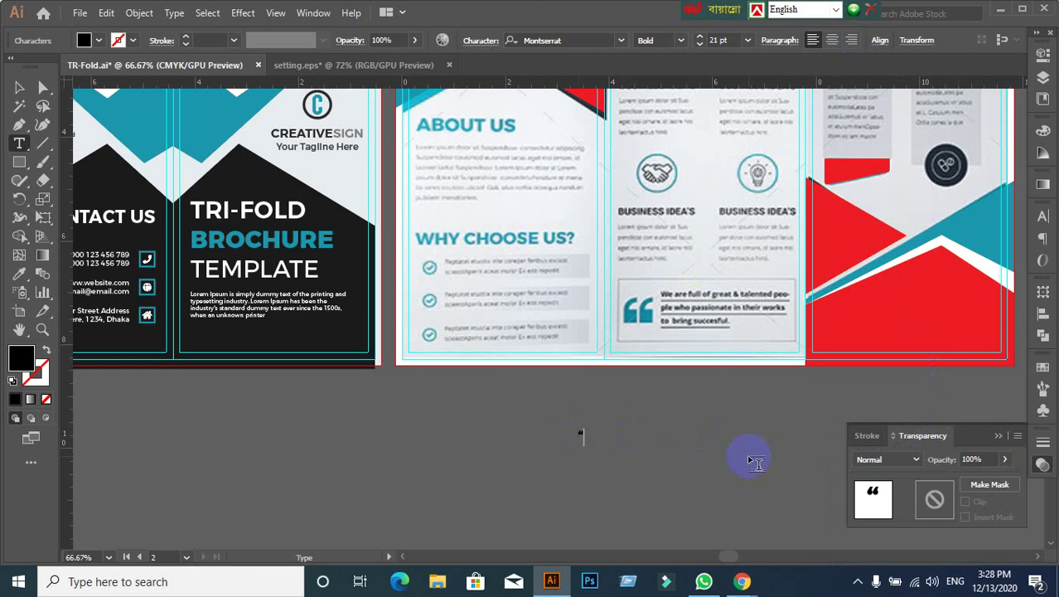
click(19, 87)
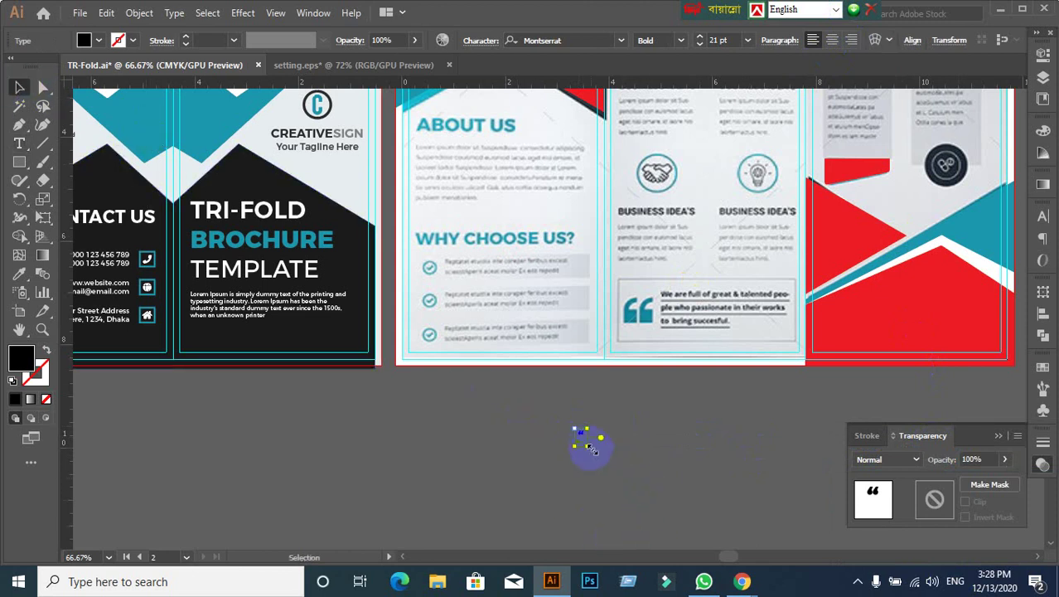
drag(590, 448, 697, 429)
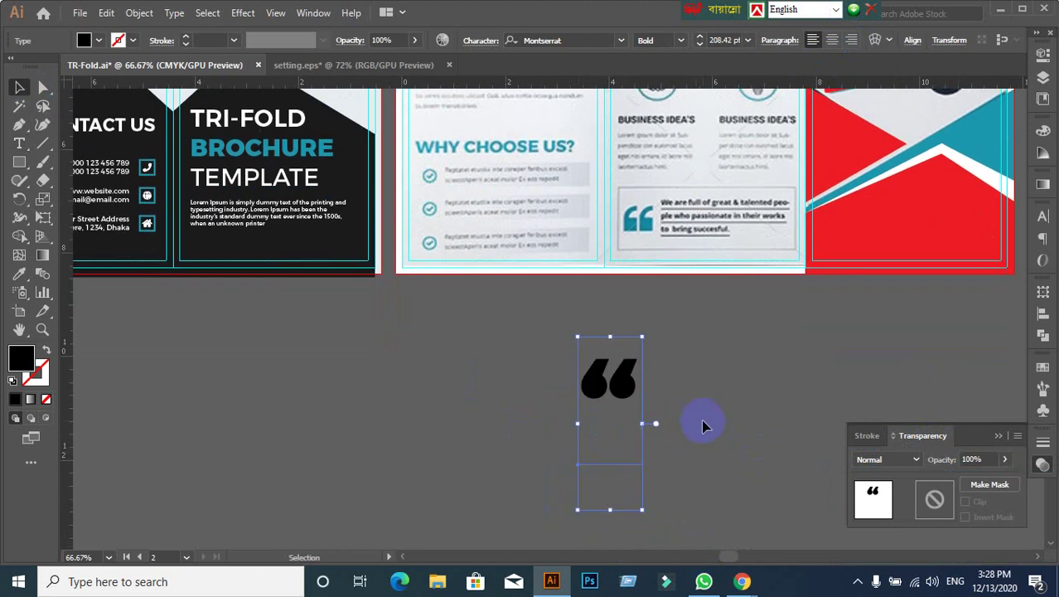
click(725, 453)
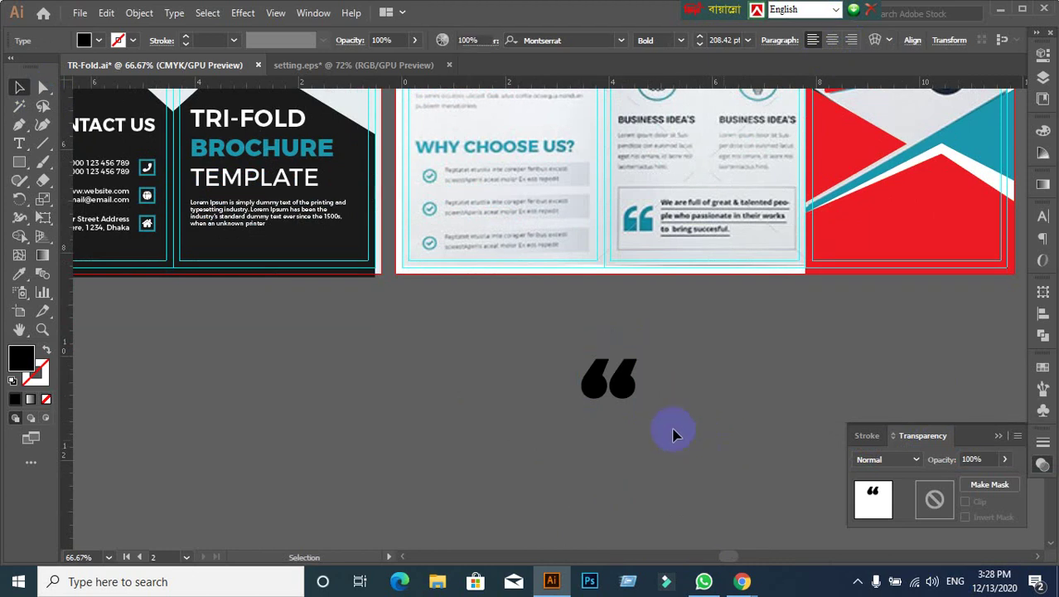
Step: Try the Raleway and then Poppins fonts on the quote mark
click(631, 378)
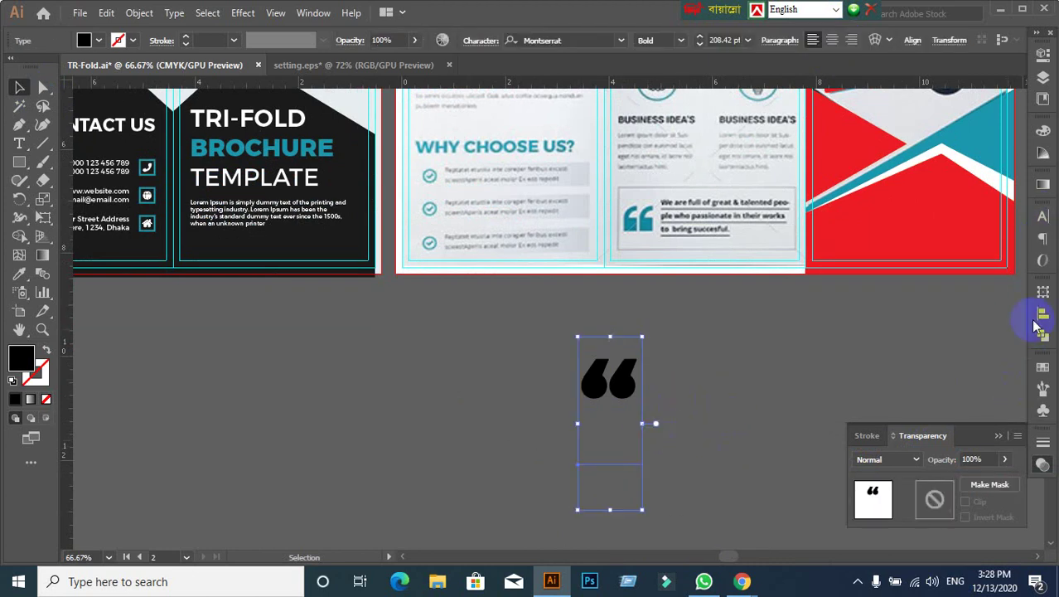
click(1043, 216)
click(921, 235)
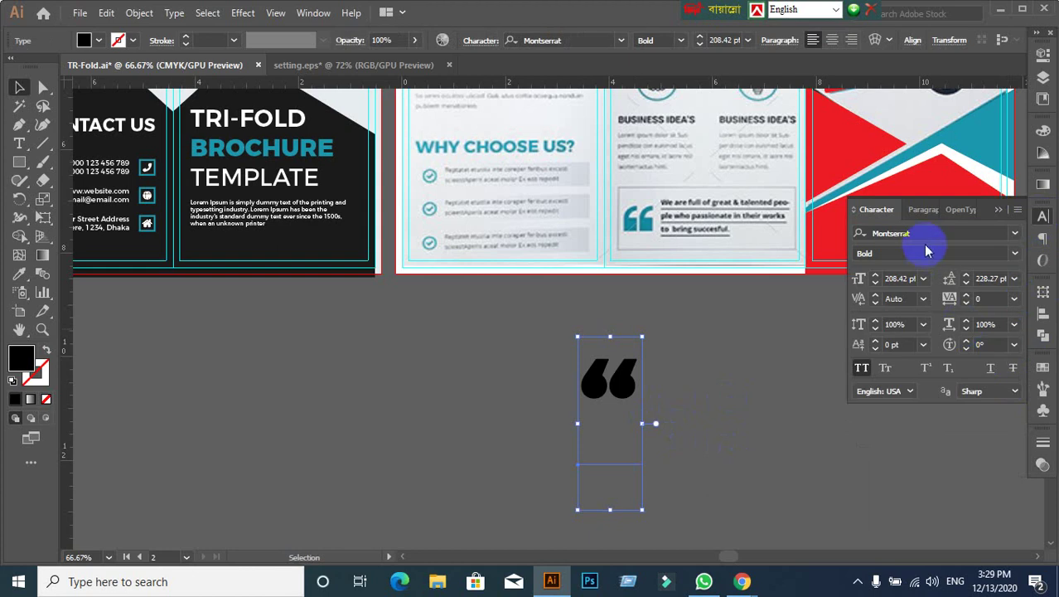
click(925, 235)
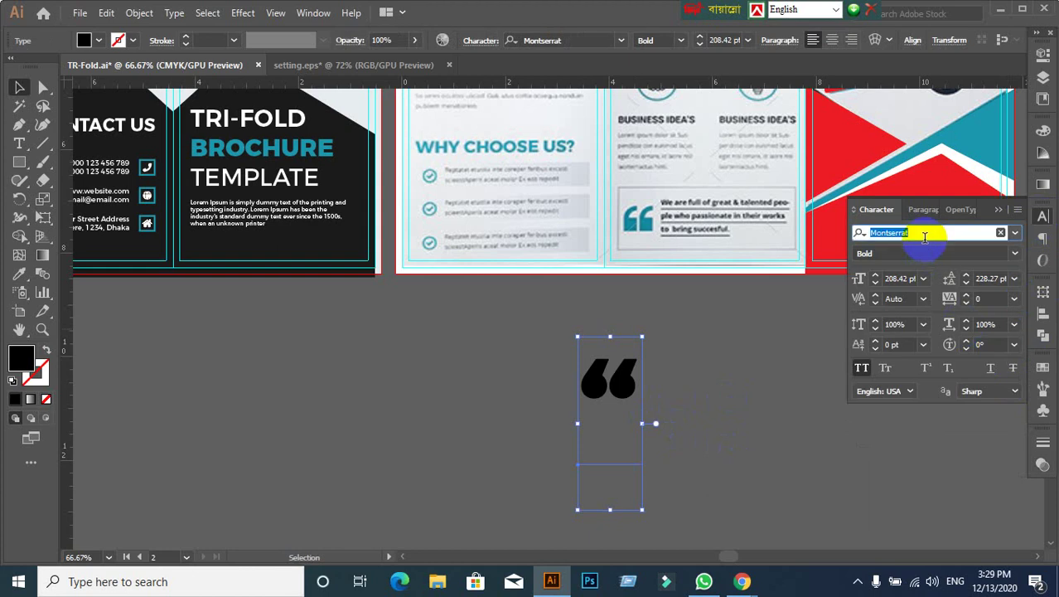
text(Ral)
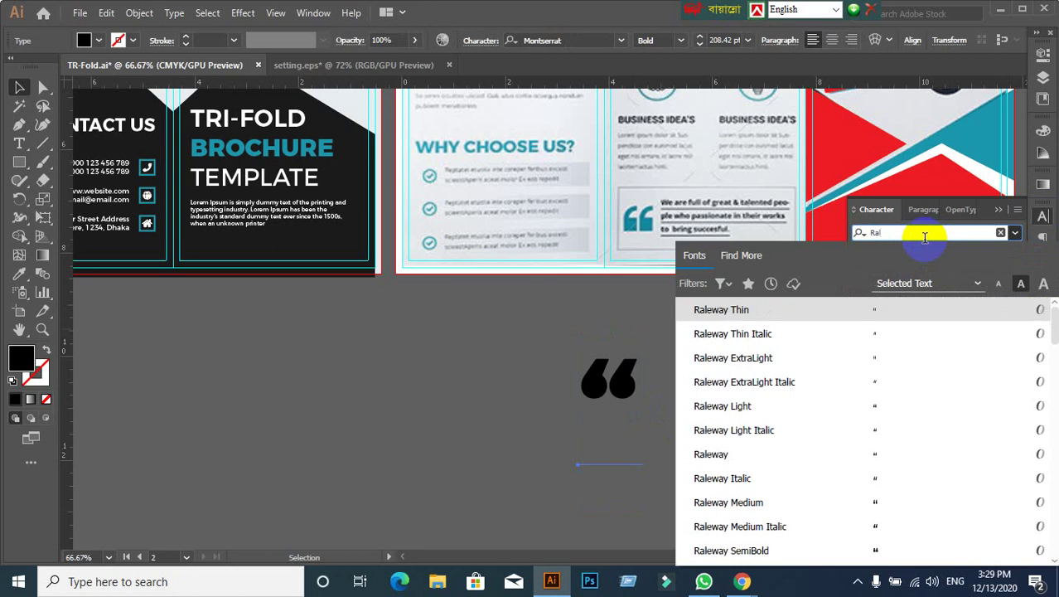
click(690, 453)
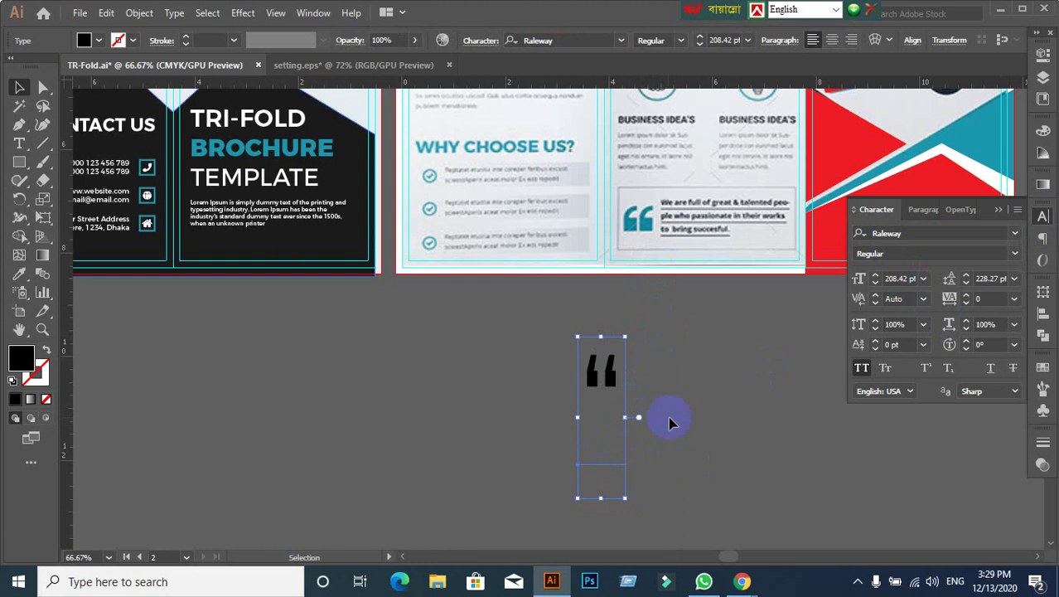
scroll(663, 406, up, 2)
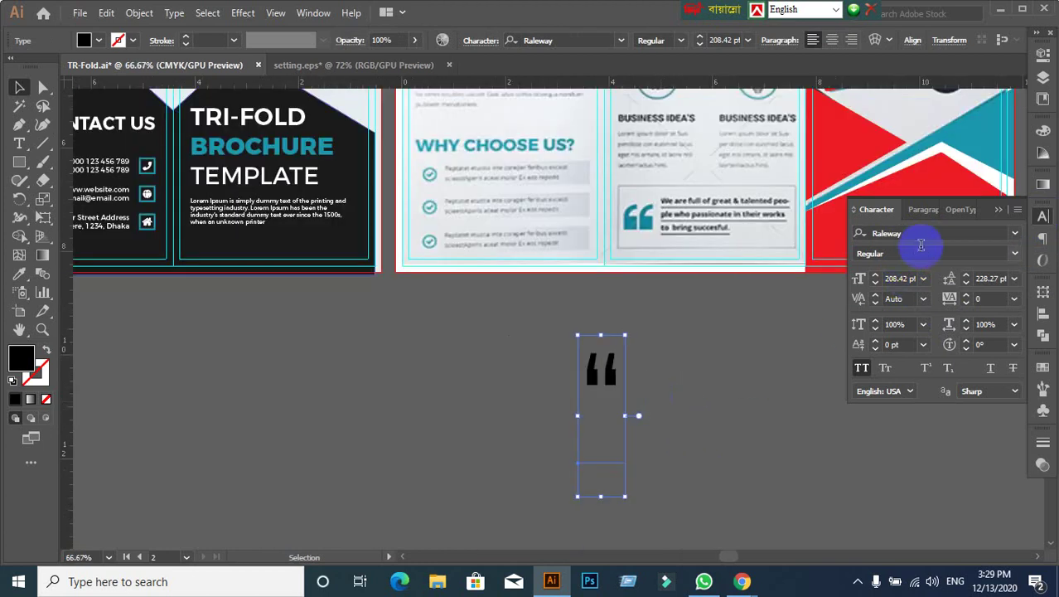
click(922, 235)
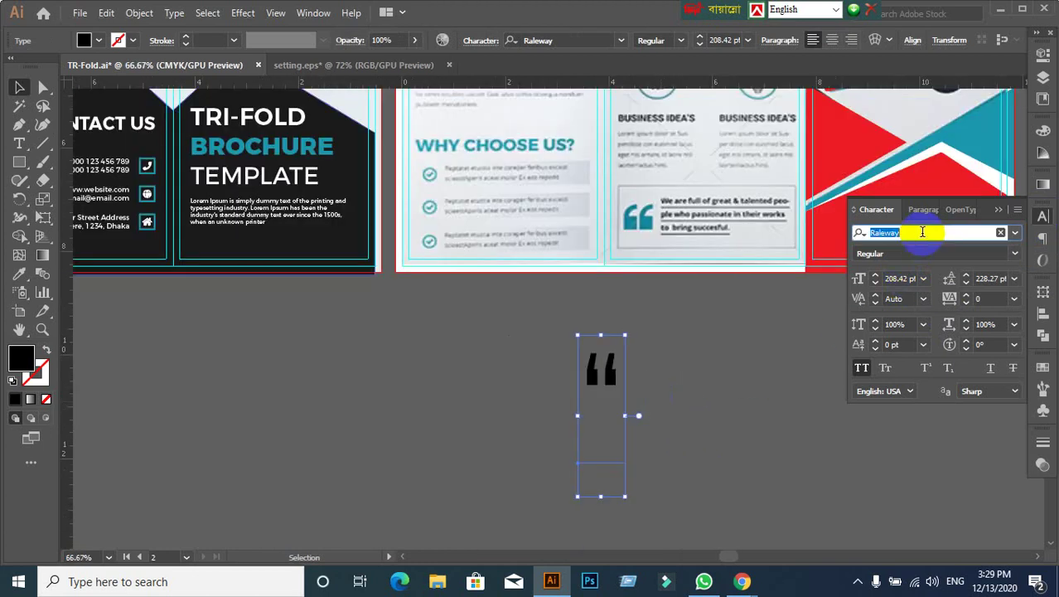
text(Pop)
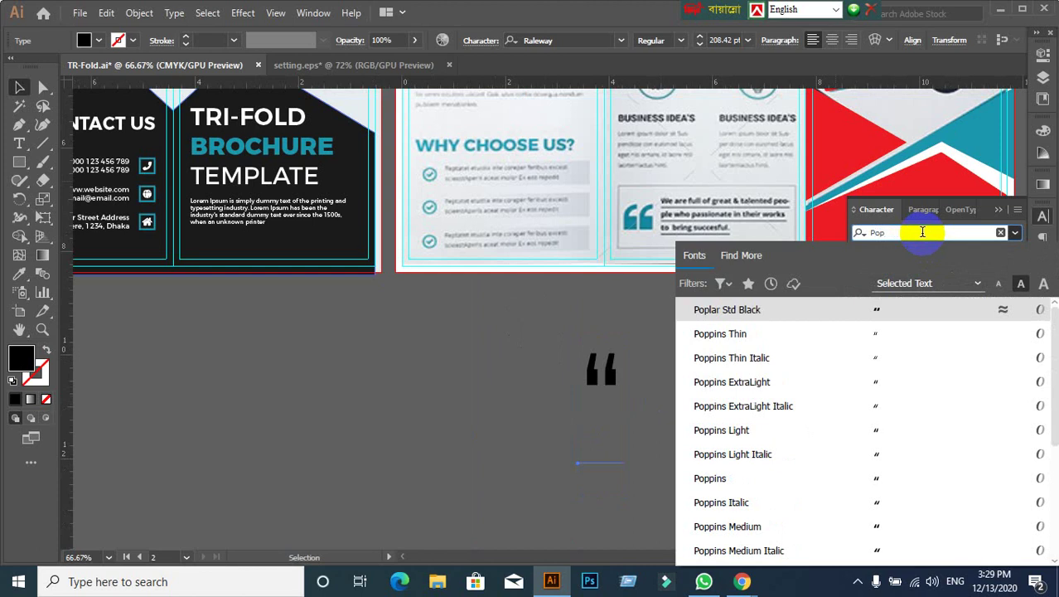
click(708, 477)
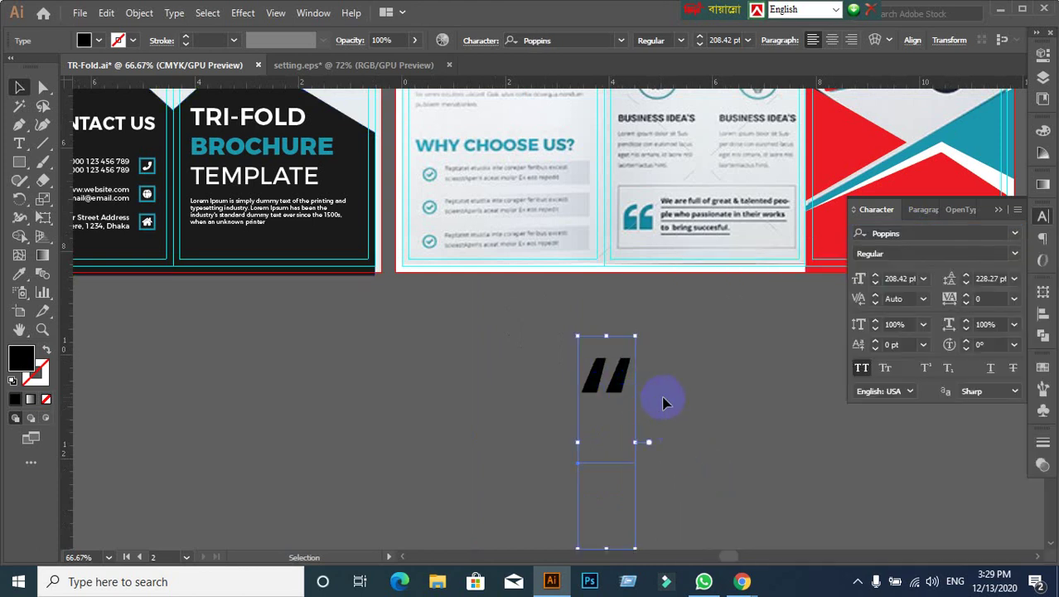
Step: Try Roboto Bold on the quote mark, then switch it back to Raleway
click(926, 233)
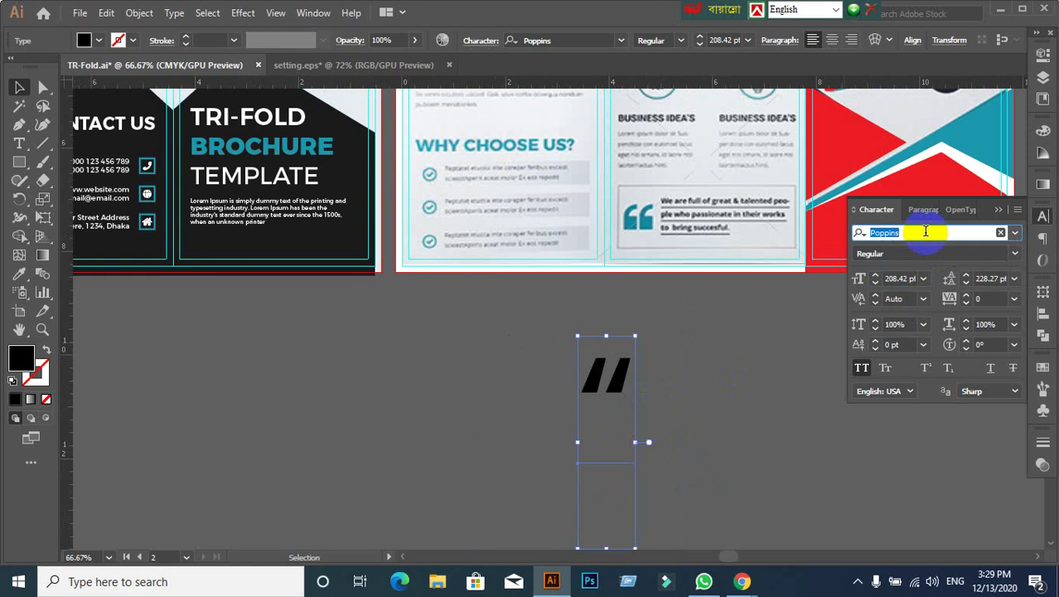
text(Ro)
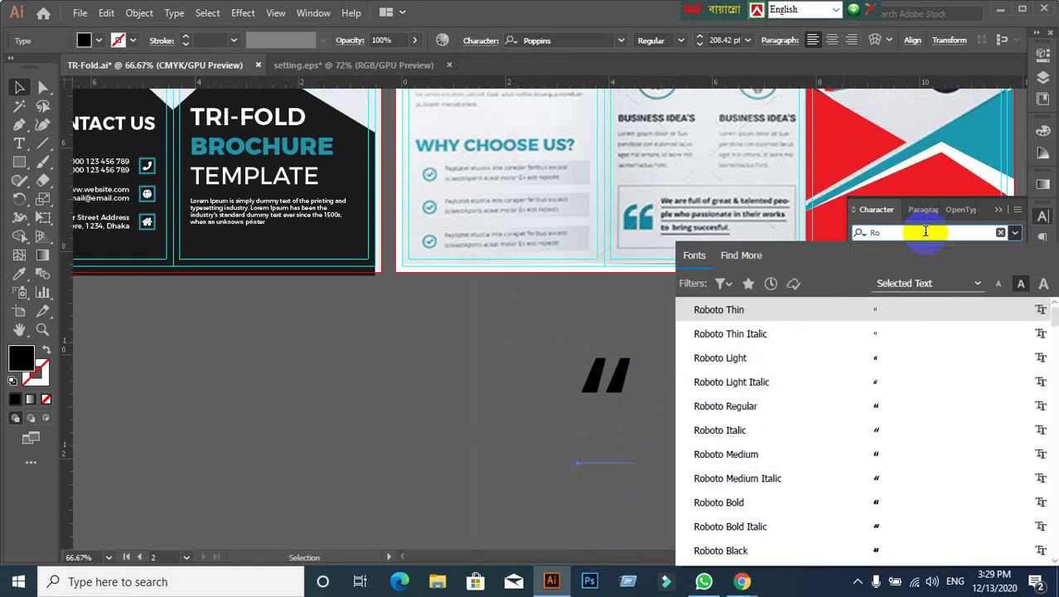
click(718, 502)
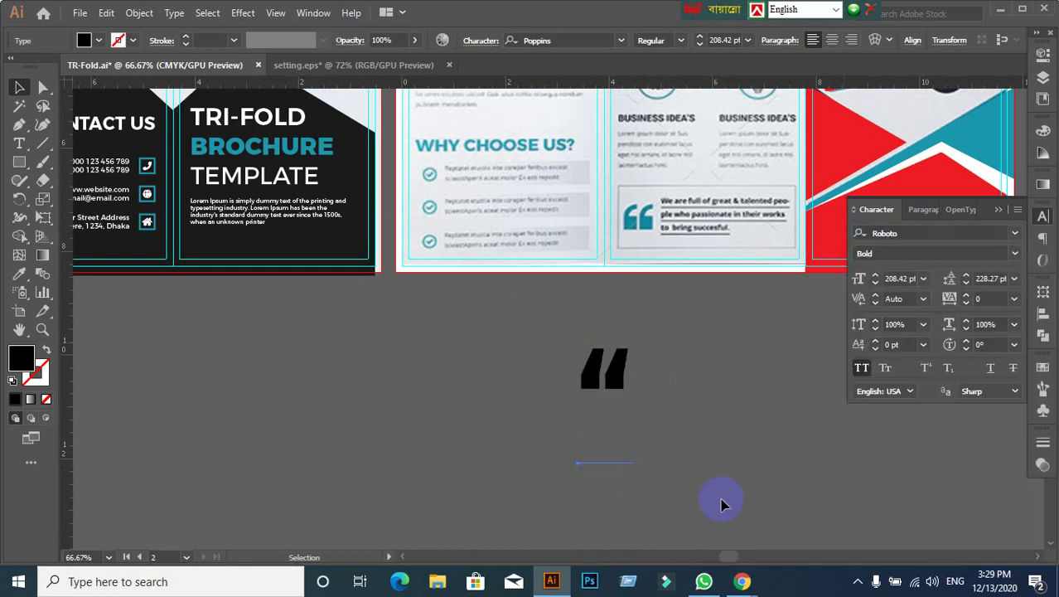
click(936, 233)
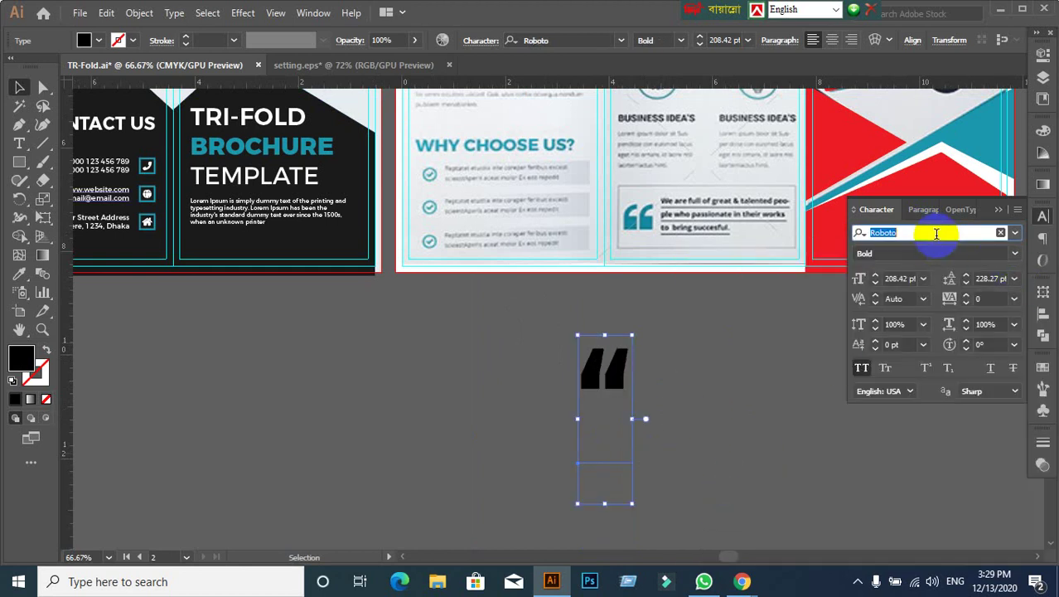
text(Ral)
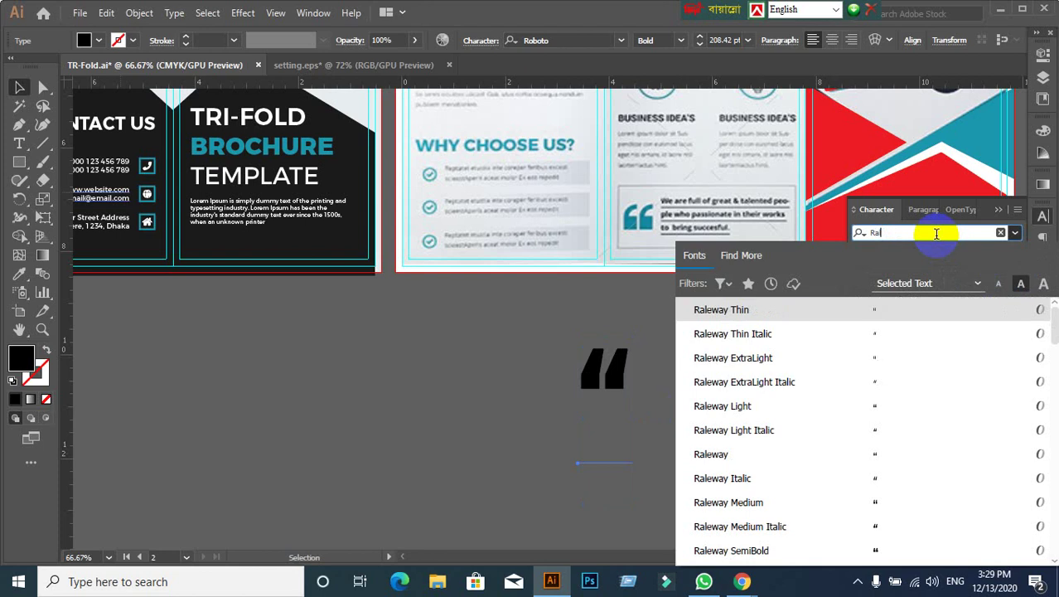
click(704, 457)
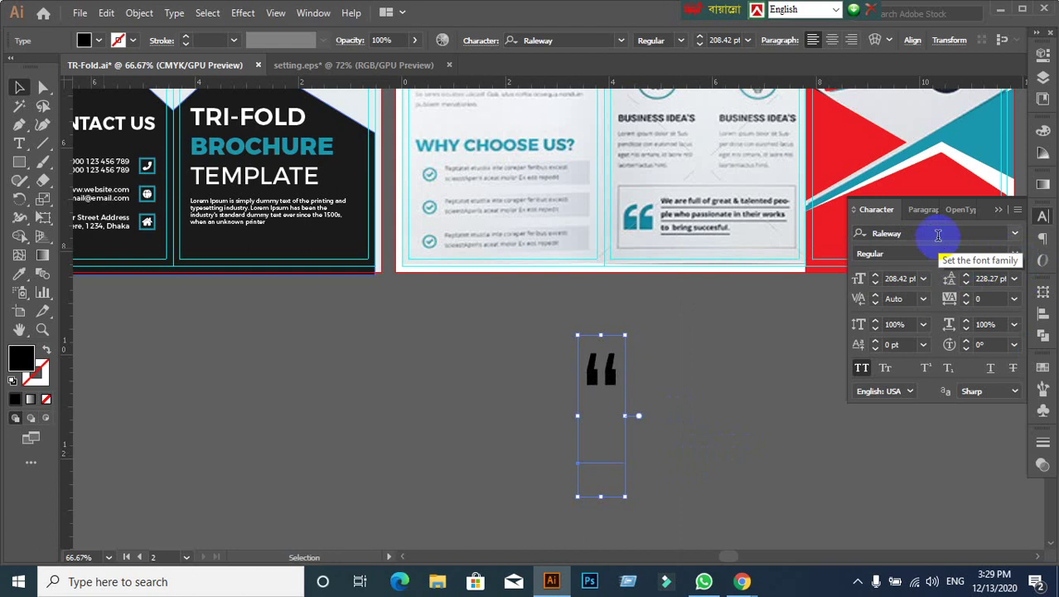
Step: Duplicate the quote mark to the left and set the original to Agency FB Bold
drag(604, 377, 441, 377)
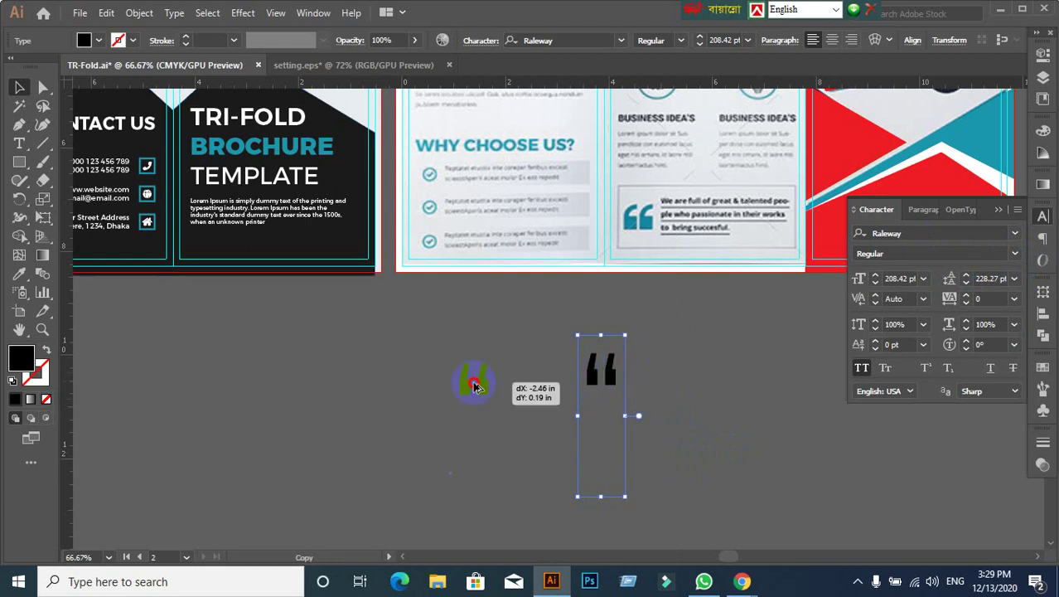
click(605, 375)
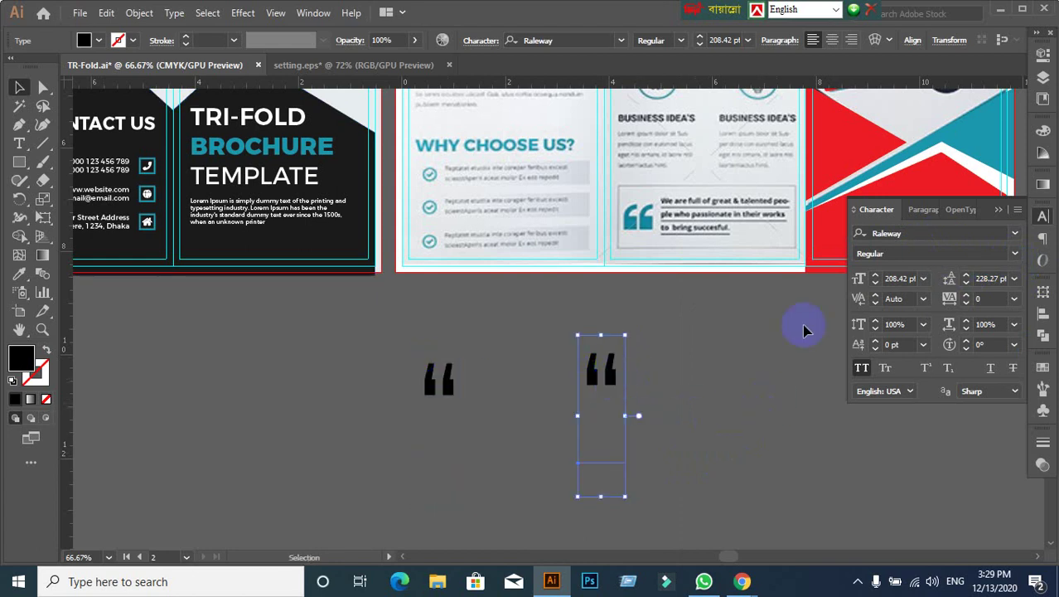
click(916, 234)
text(Ag)
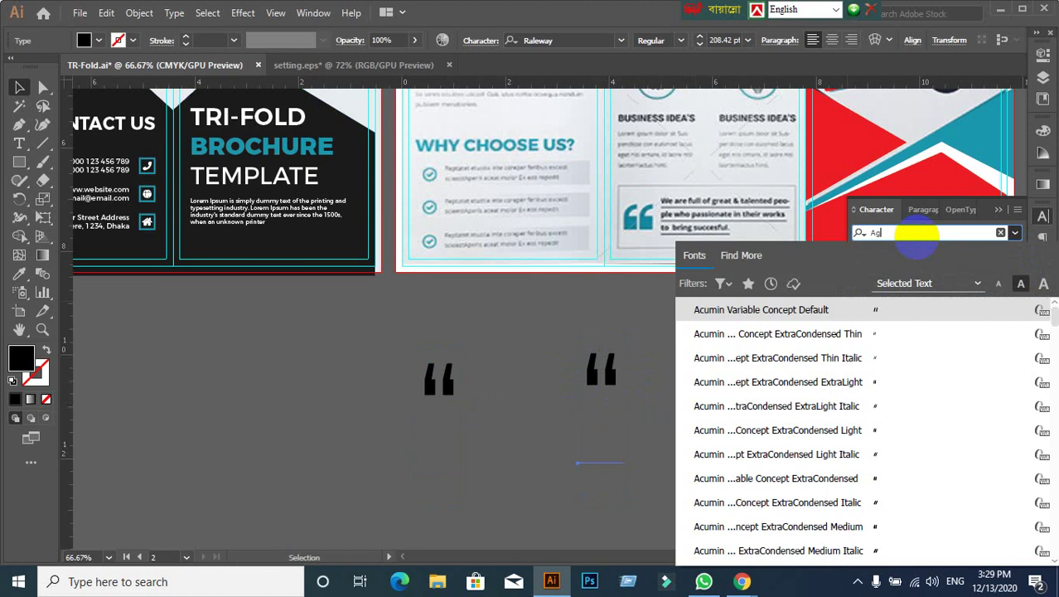
text(en)
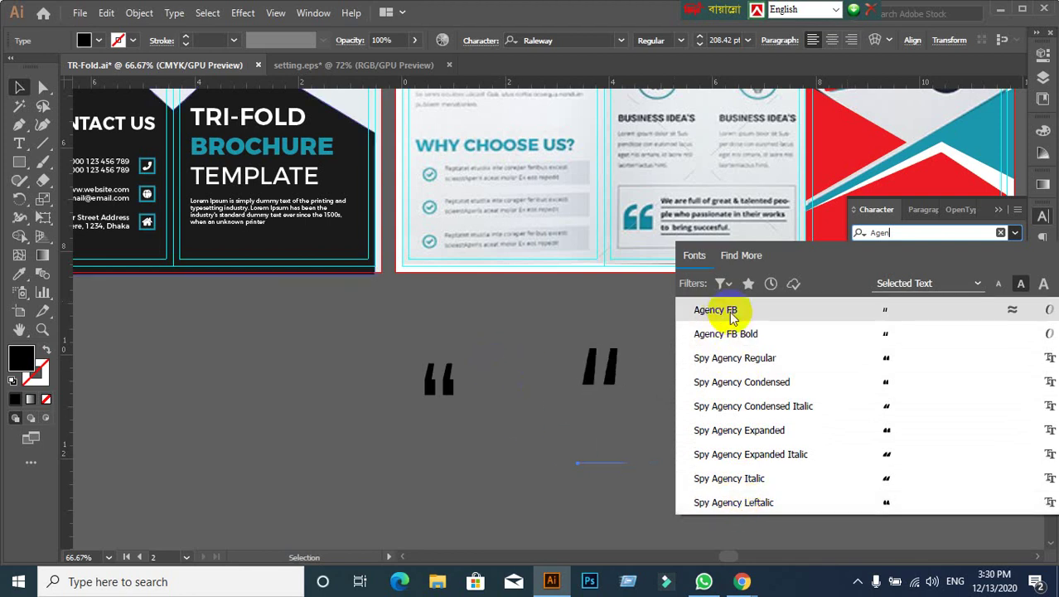
click(715, 310)
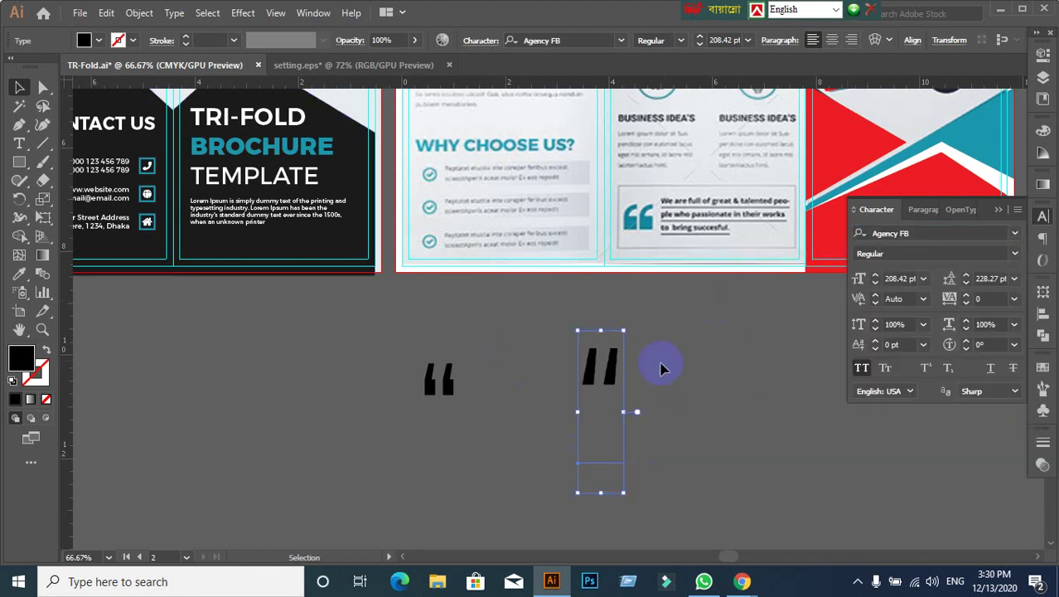
click(1013, 253)
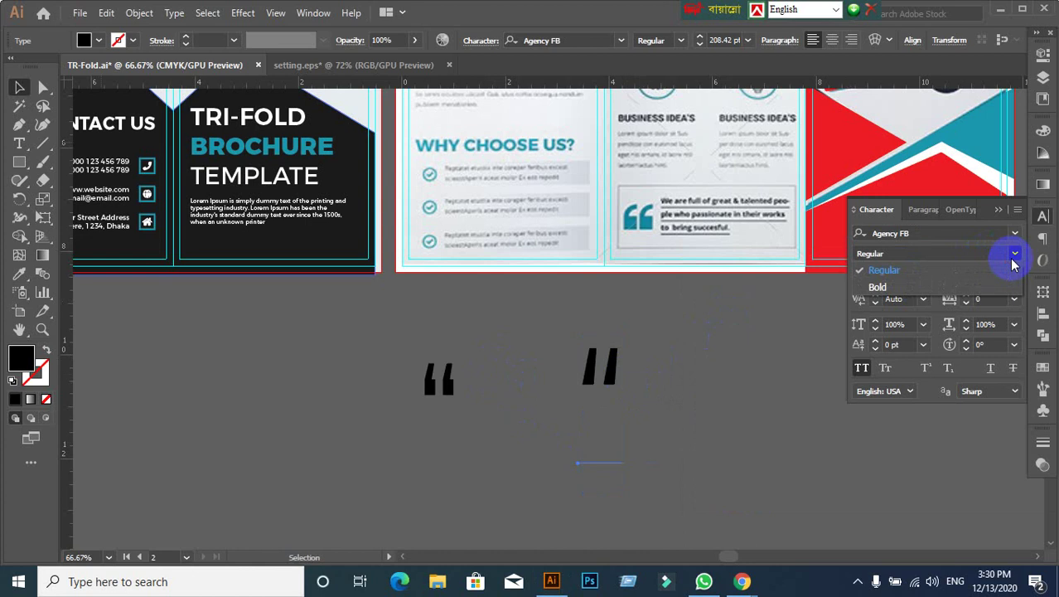
click(877, 287)
Step: Delete the bold quote mark and move the remaining one up and to the right
drag(631, 370, 615, 345)
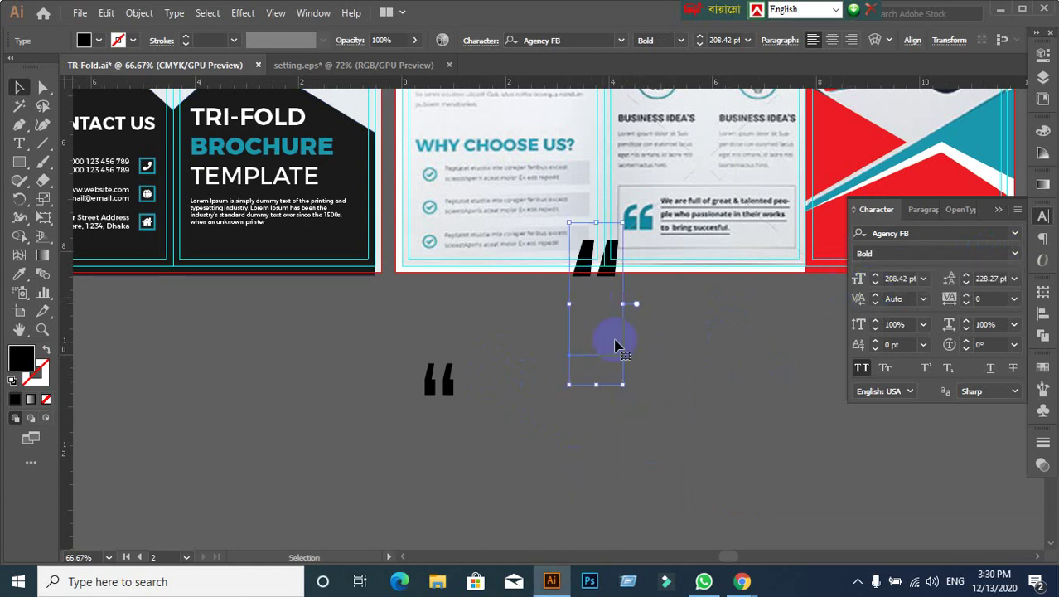
key(Delete)
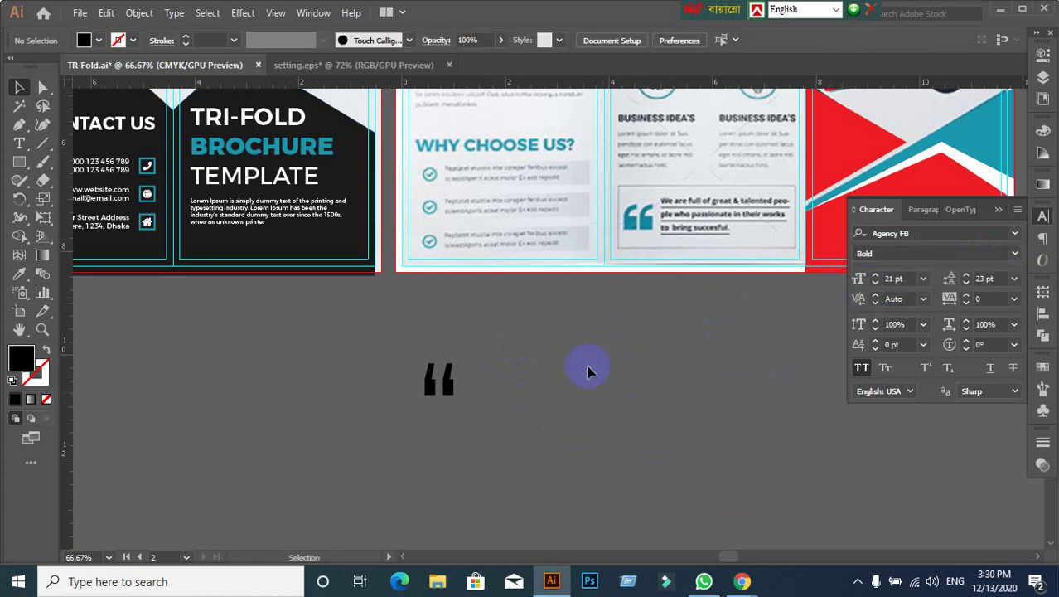
drag(425, 386, 594, 345)
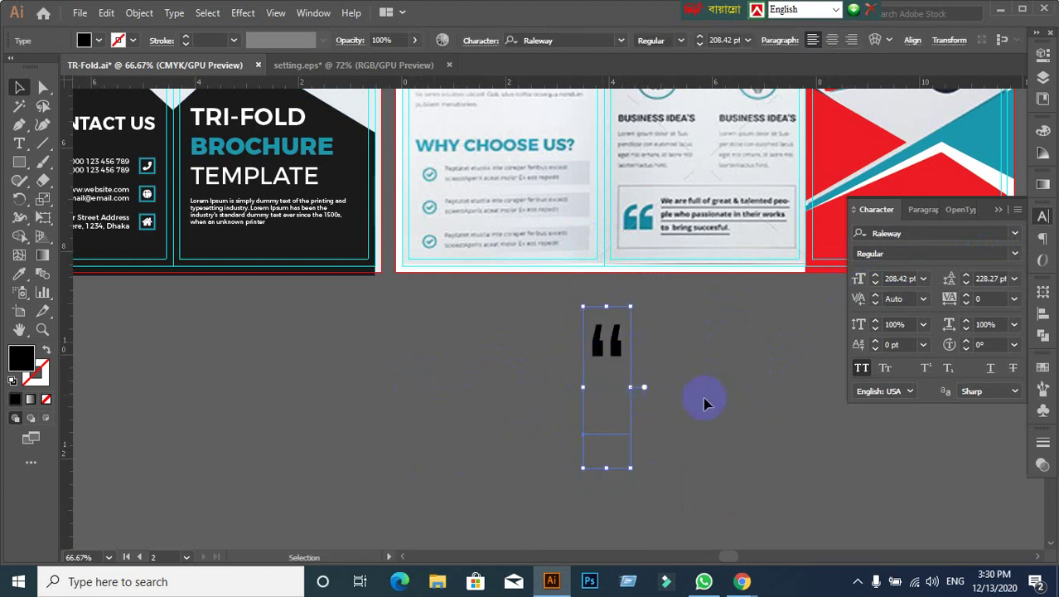
Step: Convert the quote mark to outlines and zoom in to inspect its anchor points
right_click(599, 344)
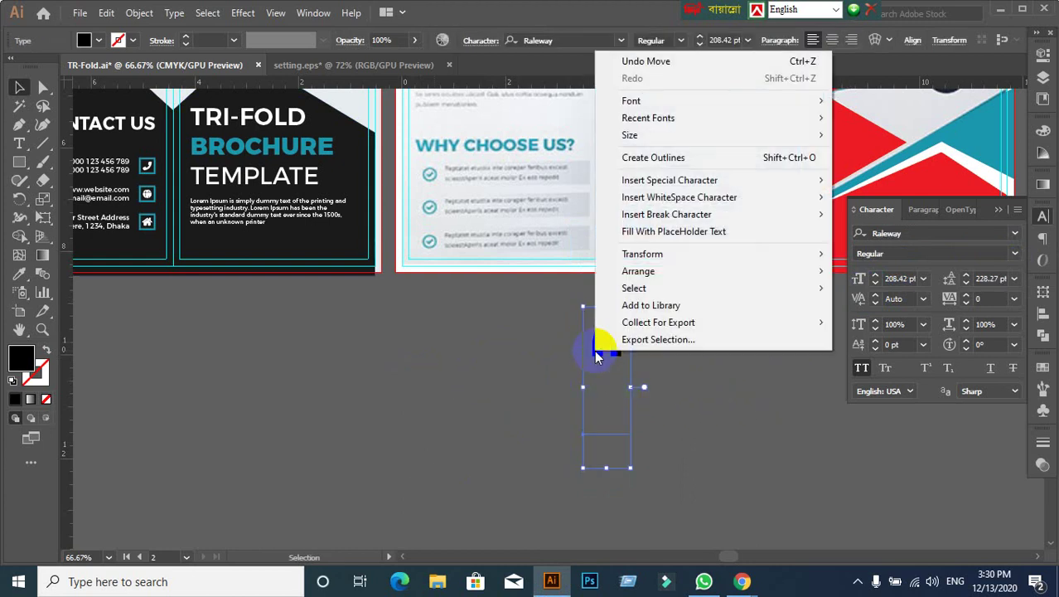
click(659, 157)
key(ctrl+plus)
key(ctrl+plus)
key(ctrl+plus)
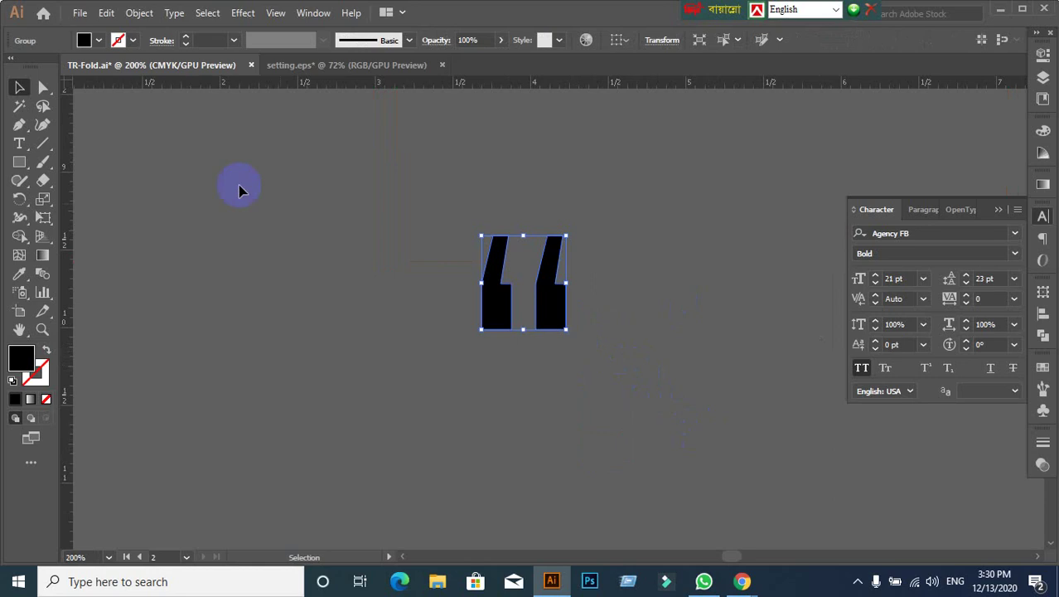
click(43, 87)
key(ctrl+plus)
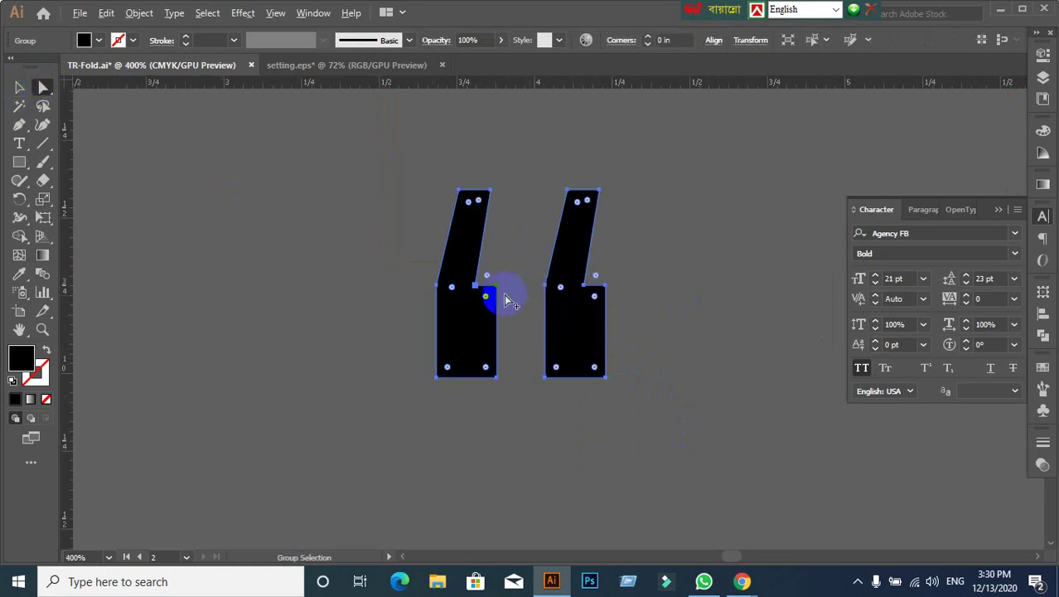
scroll(454, 299, up, 2)
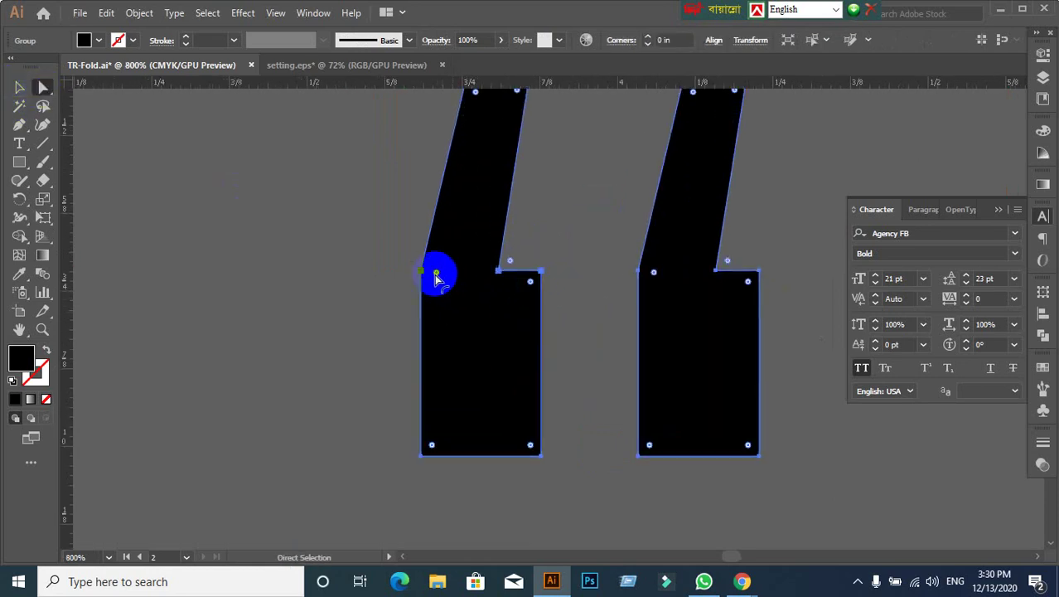
click(437, 273)
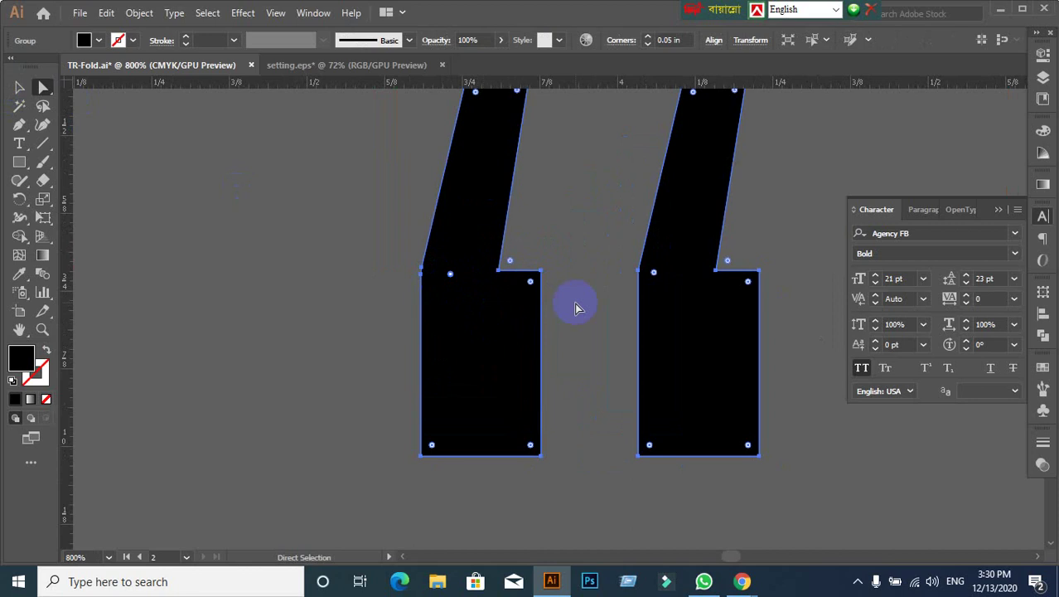
click(19, 87)
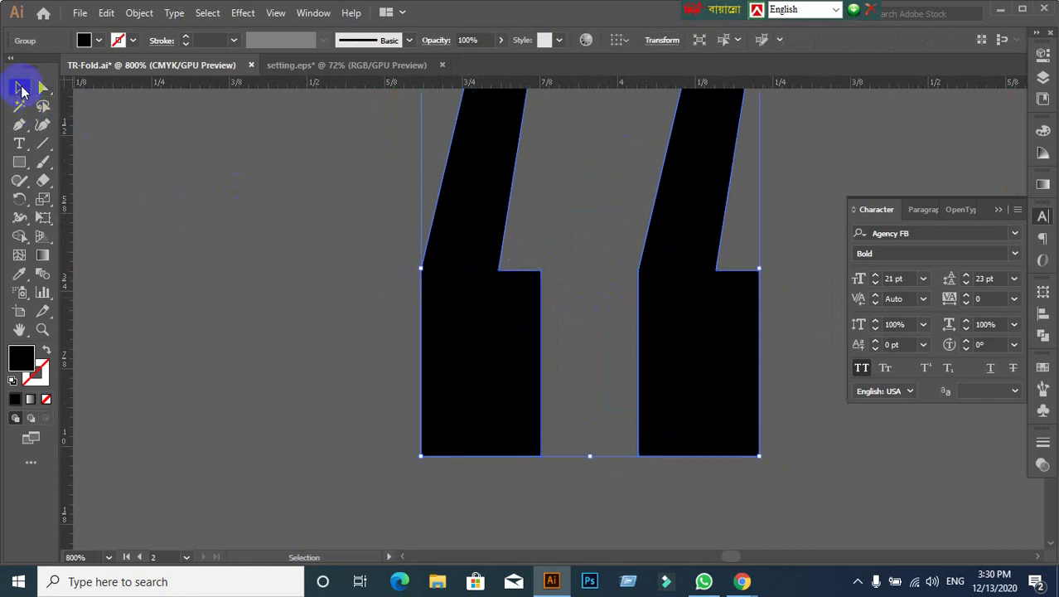
click(494, 326)
Step: Ungroup the outlines and release the compound path into two separate black shapes
right_click(493, 327)
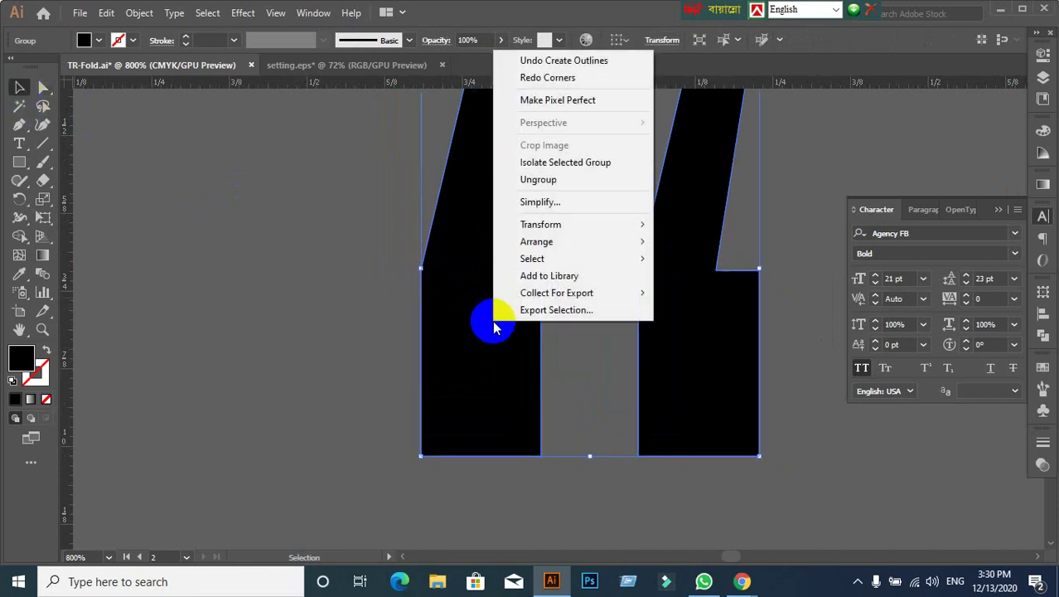
click(530, 178)
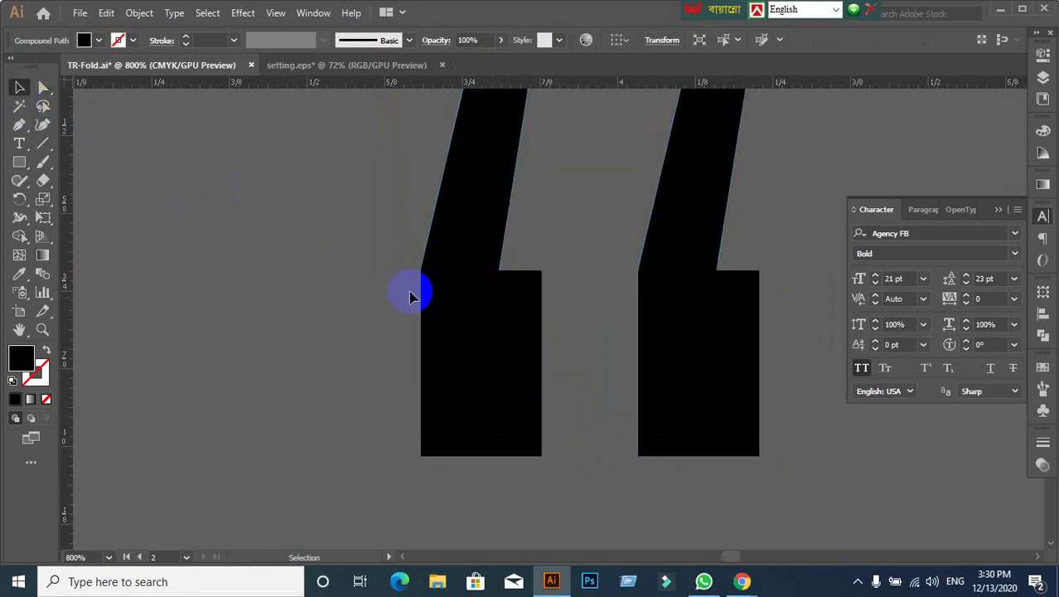
right_click(491, 317)
click(555, 177)
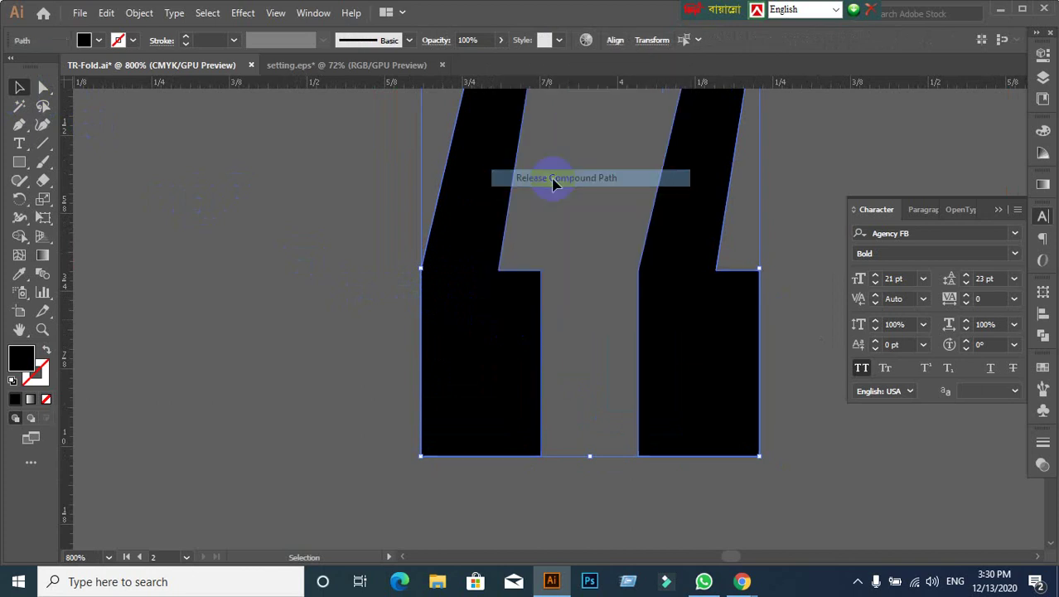
click(303, 288)
click(448, 328)
click(327, 352)
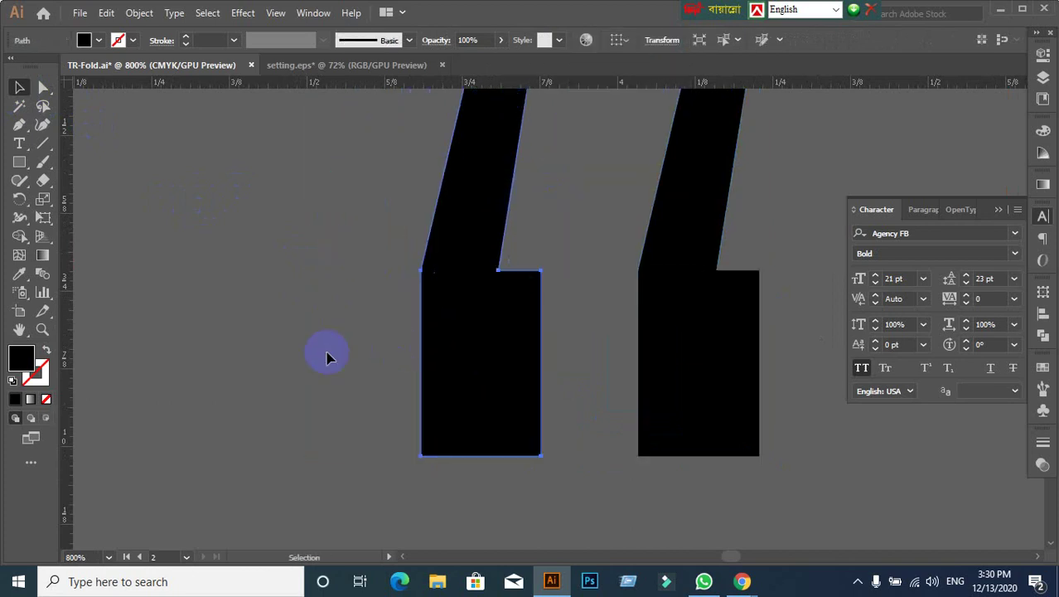
click(473, 348)
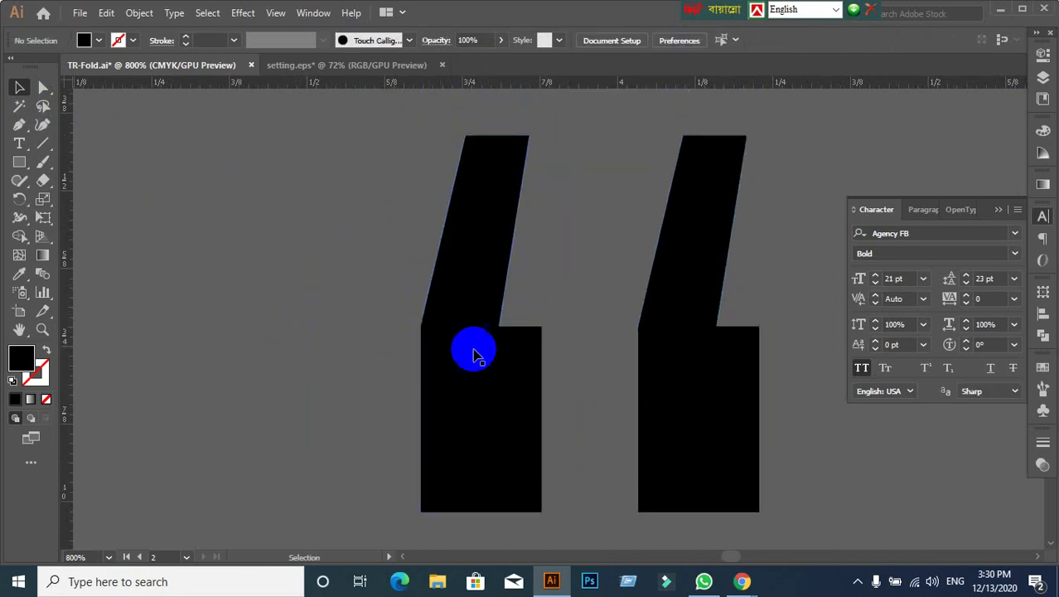
key(ctrl+plus)
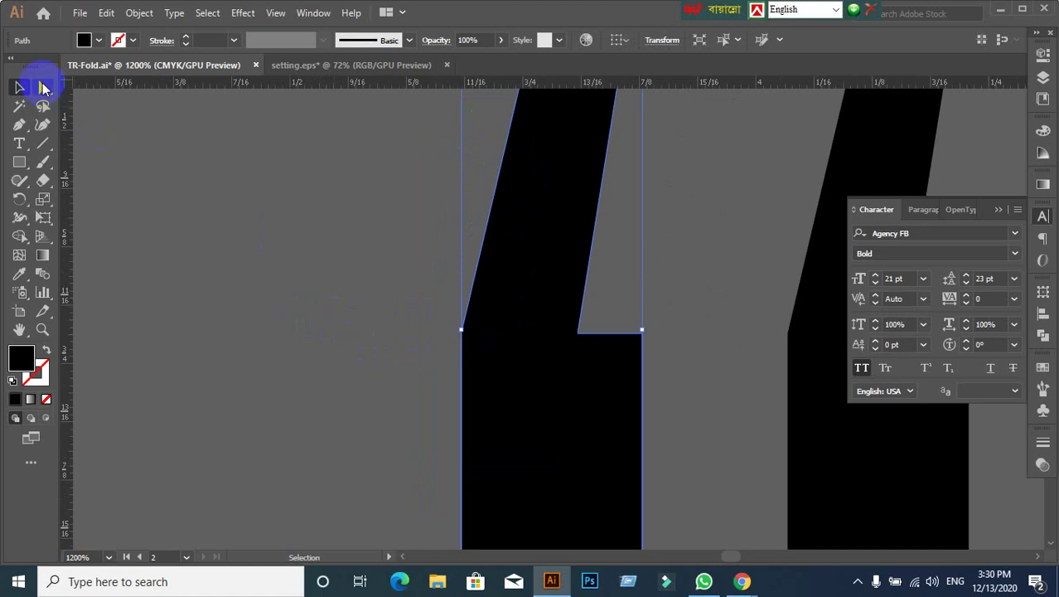
Step: Slightly round the bend corner of the left quote shape using its live corner widget
click(43, 87)
click(513, 390)
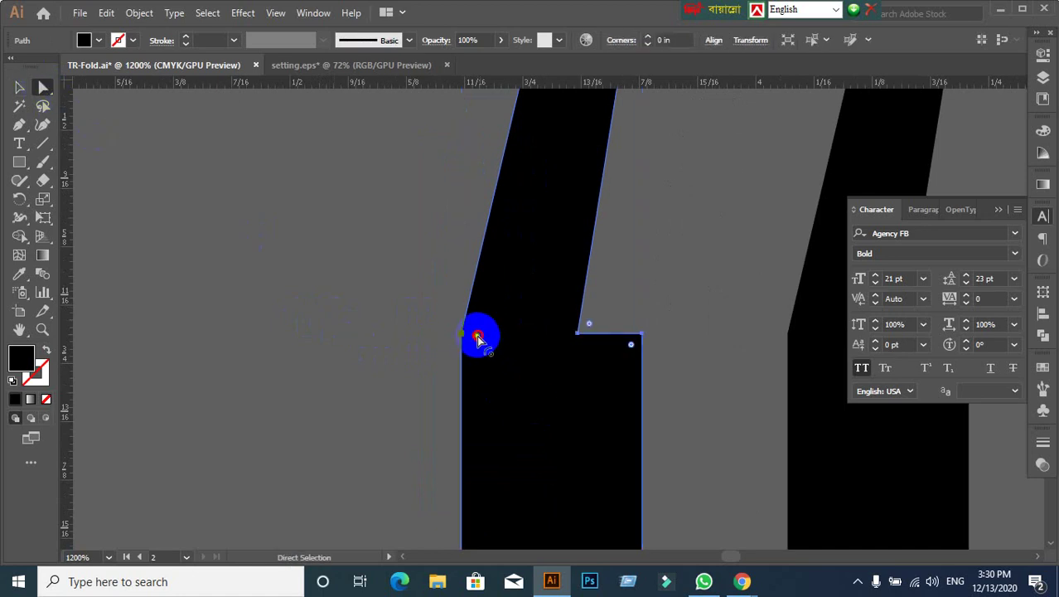
drag(478, 338, 519, 345)
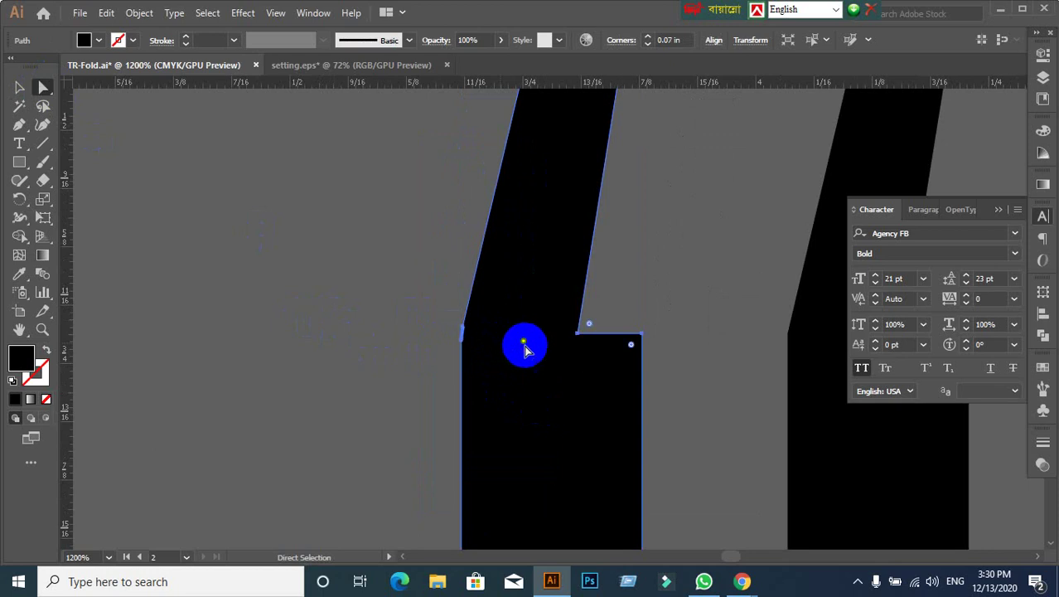
scroll(534, 377, down, 2)
Step: Round the bend corner of the right quote shape
click(699, 403)
scroll(700, 404, up, 2)
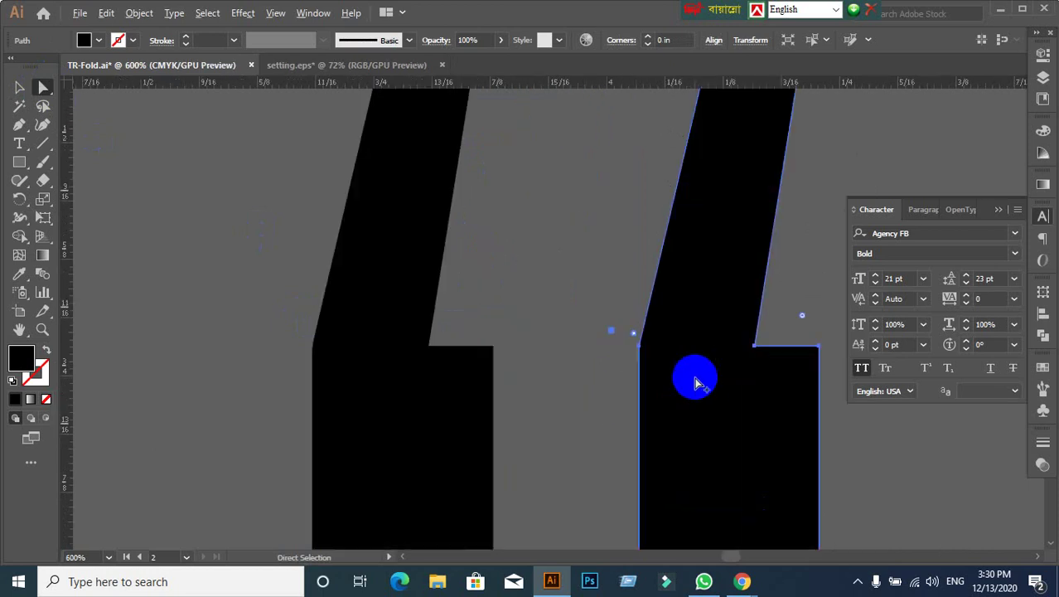
scroll(692, 374, up, 1)
scroll(644, 356, up, 1)
scroll(643, 347, up, 1)
scroll(649, 327, up, 2)
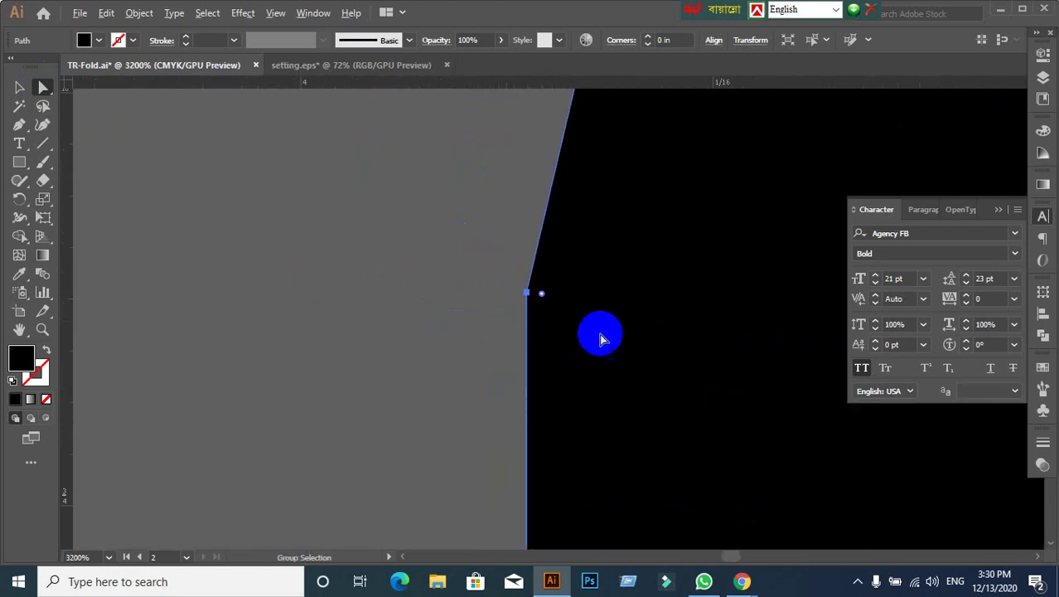
click(537, 294)
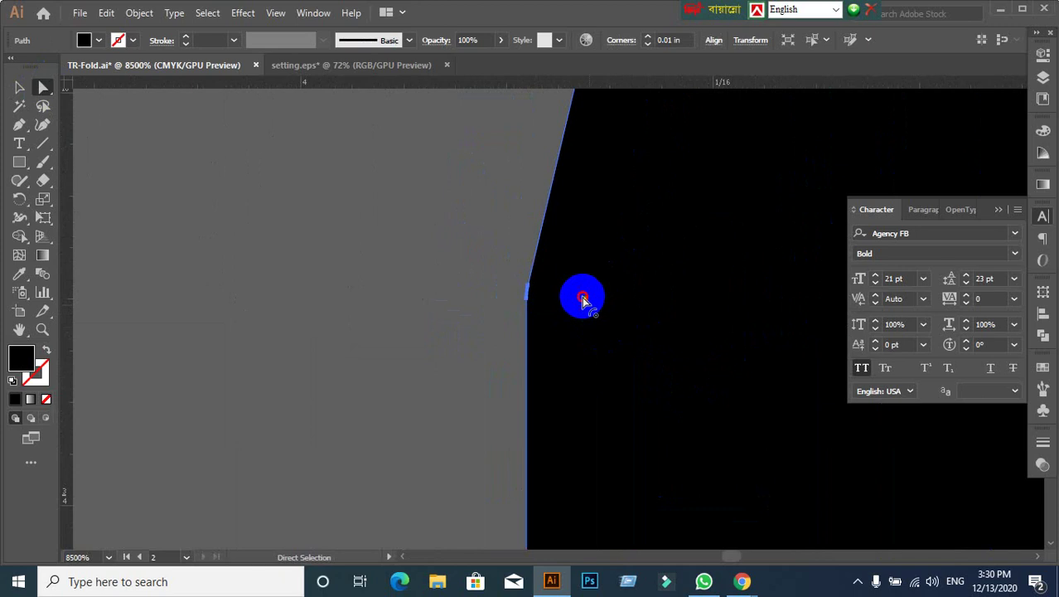
drag(585, 299, 771, 324)
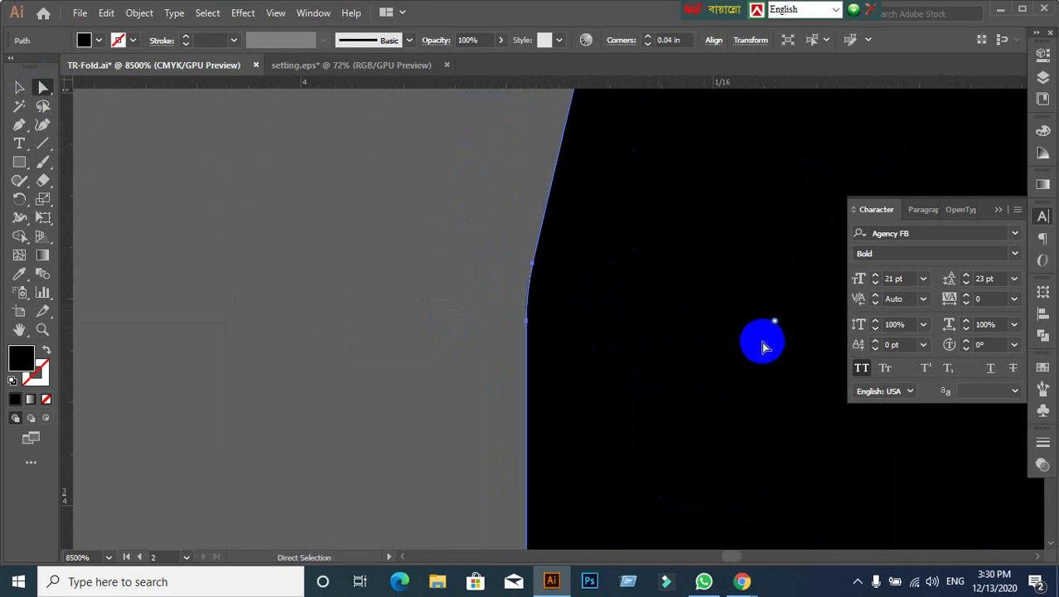
Step: Enlarge the corner rounding to 0.2 in on the right shape and 0.57 in on the left
scroll(664, 364, down, 1)
scroll(667, 366, left, 2)
scroll(670, 369, down, 3)
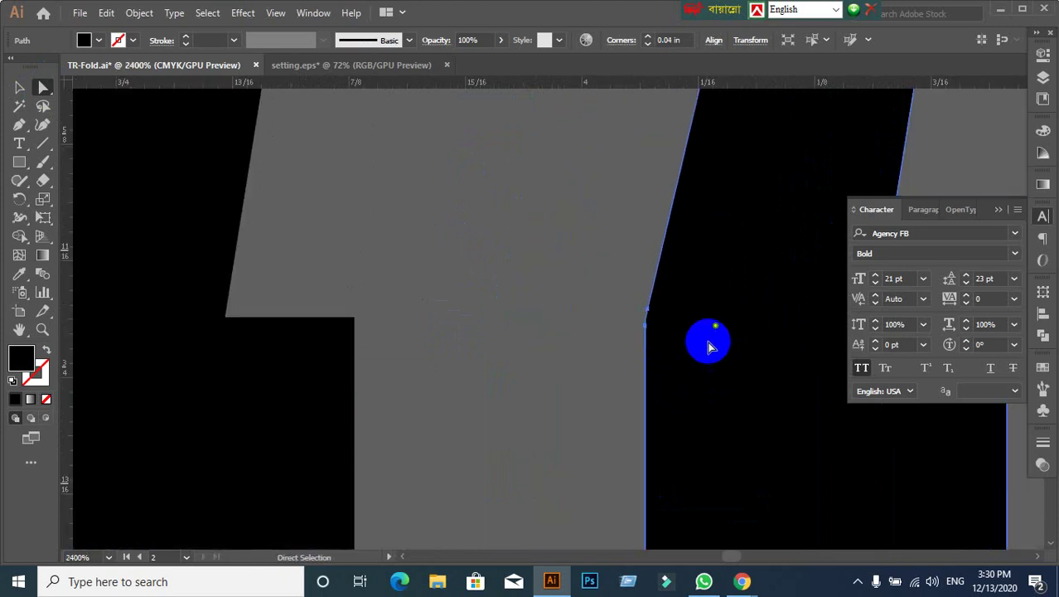
drag(717, 335, 1011, 416)
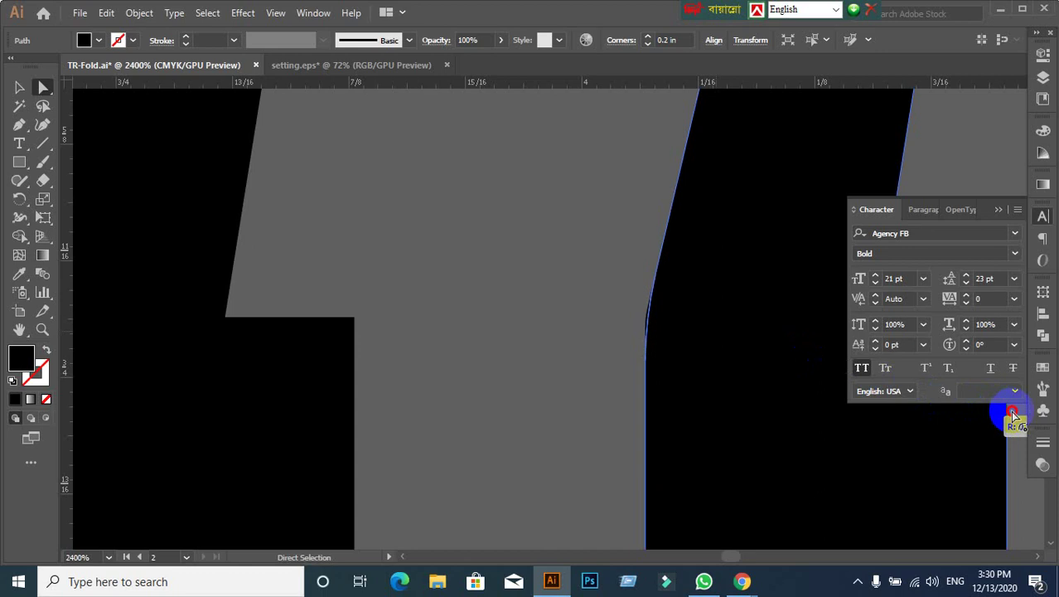
scroll(348, 348, down, 2)
click(209, 356)
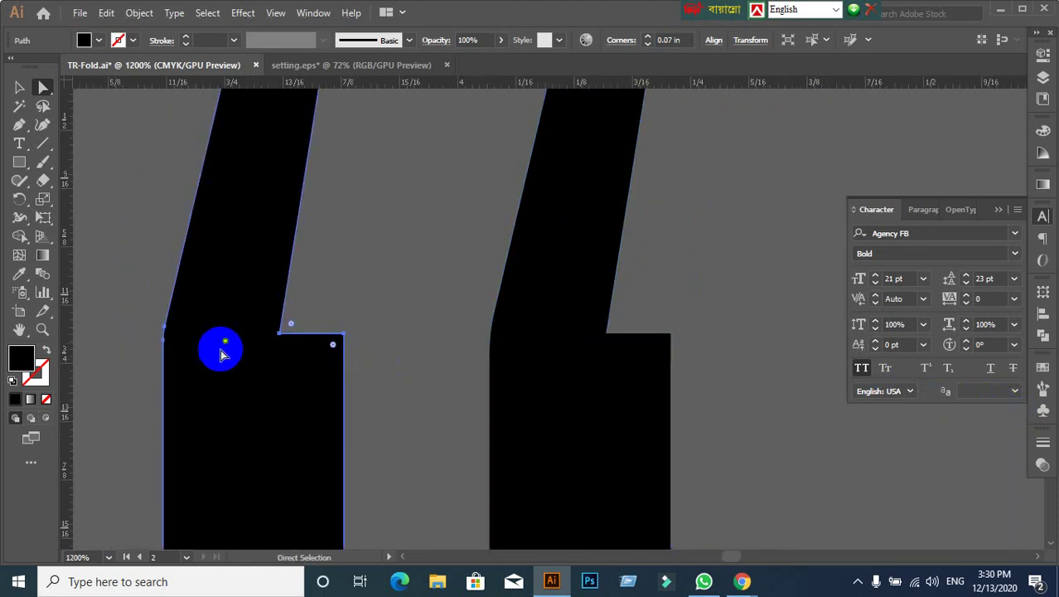
drag(230, 346, 703, 469)
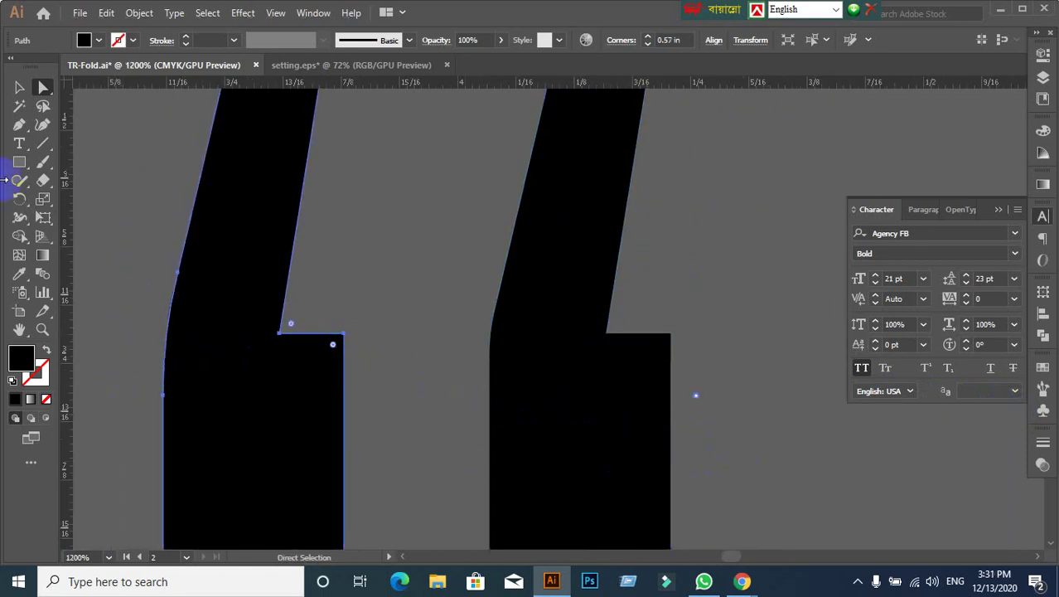
Step: Select the left quote shape whole, then deselect everything and scroll down
click(19, 87)
click(466, 202)
scroll(466, 201, down, 3)
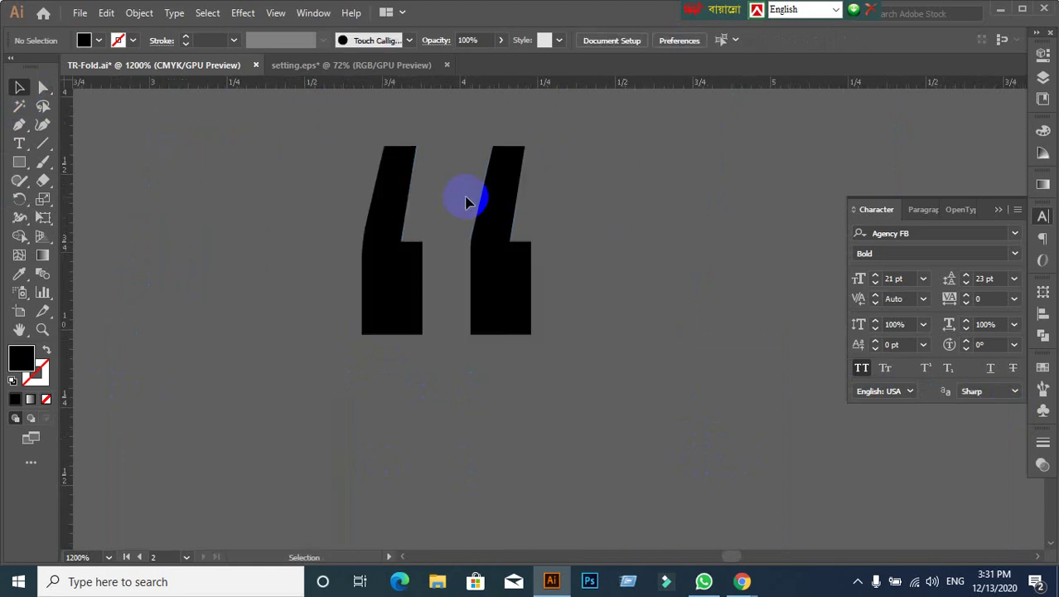
scroll(468, 199, down, 1)
scroll(468, 199, down, 1)
scroll(624, 312, down, 1)
Step: Remove the leftover black quote marks below the brochure
drag(624, 312, 586, 430)
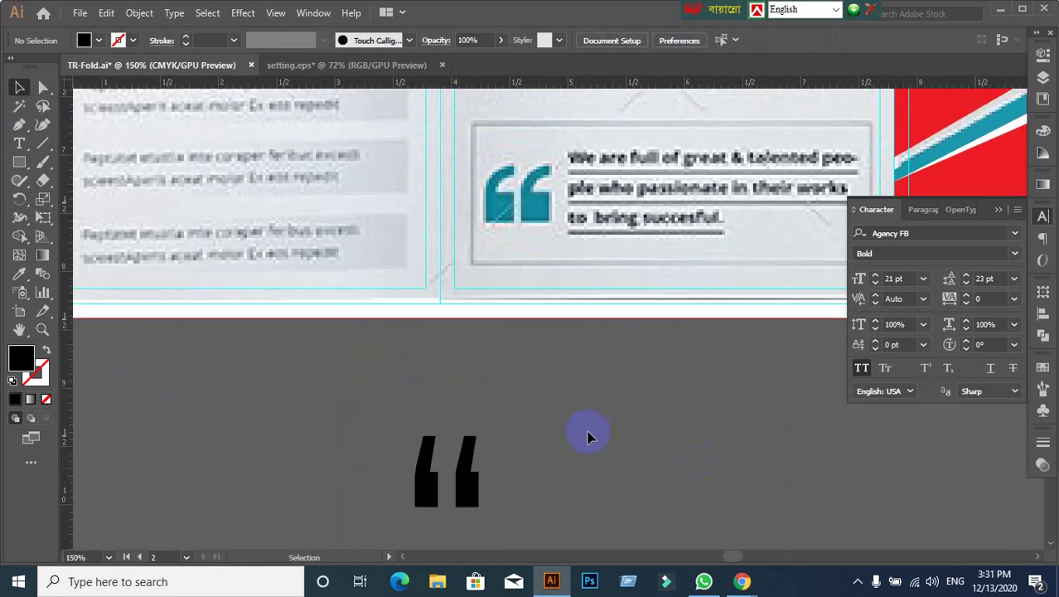
scroll(569, 431, up, 1)
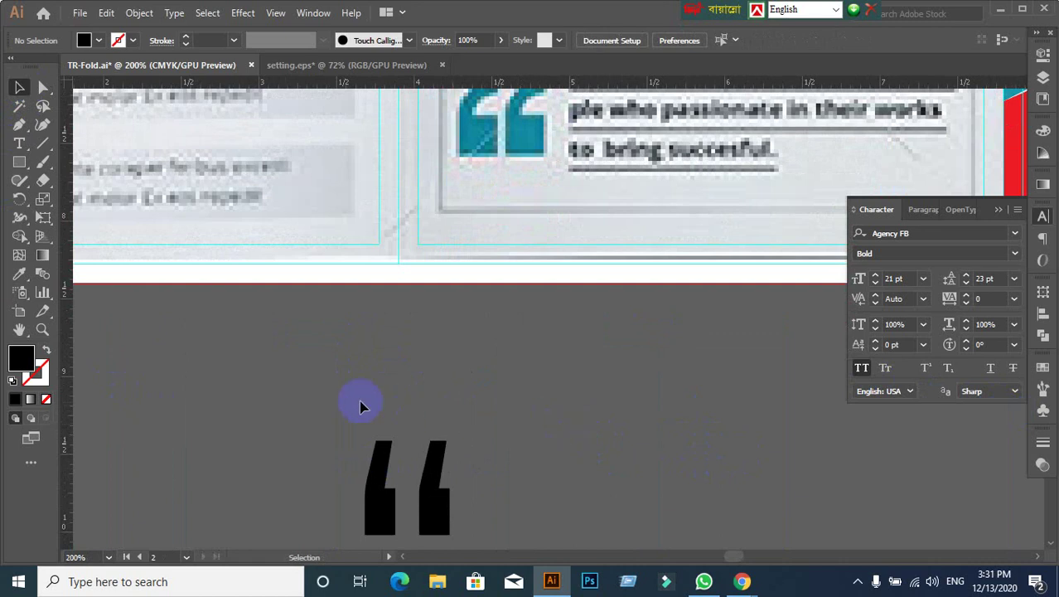
click(421, 444)
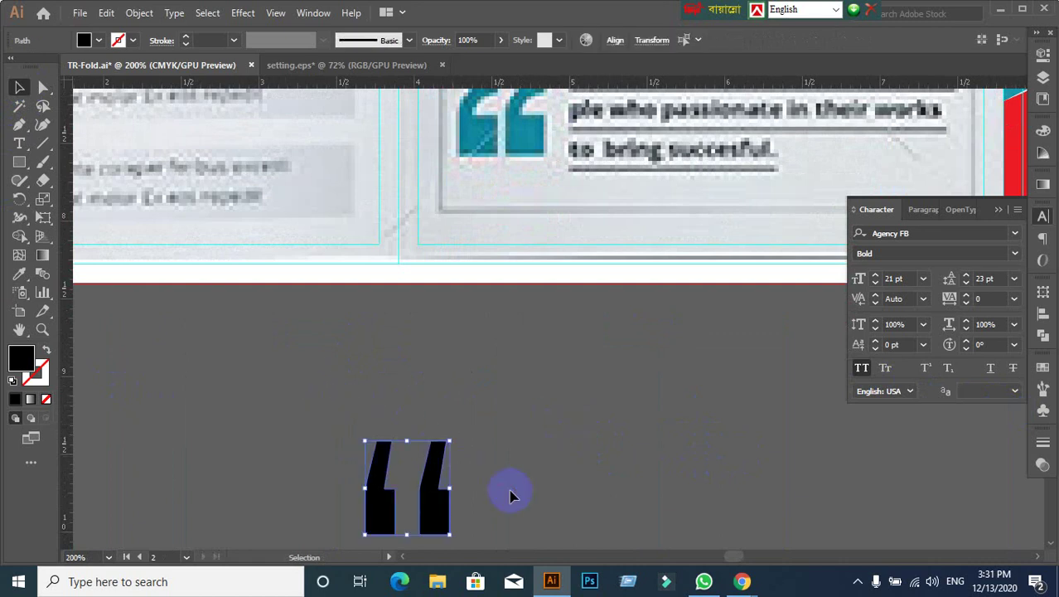
click(511, 496)
key(ctrl+z)
key(ctrl+z)
Step: Zoom out and pan to show the whole inner spread
scroll(579, 224, down, 1)
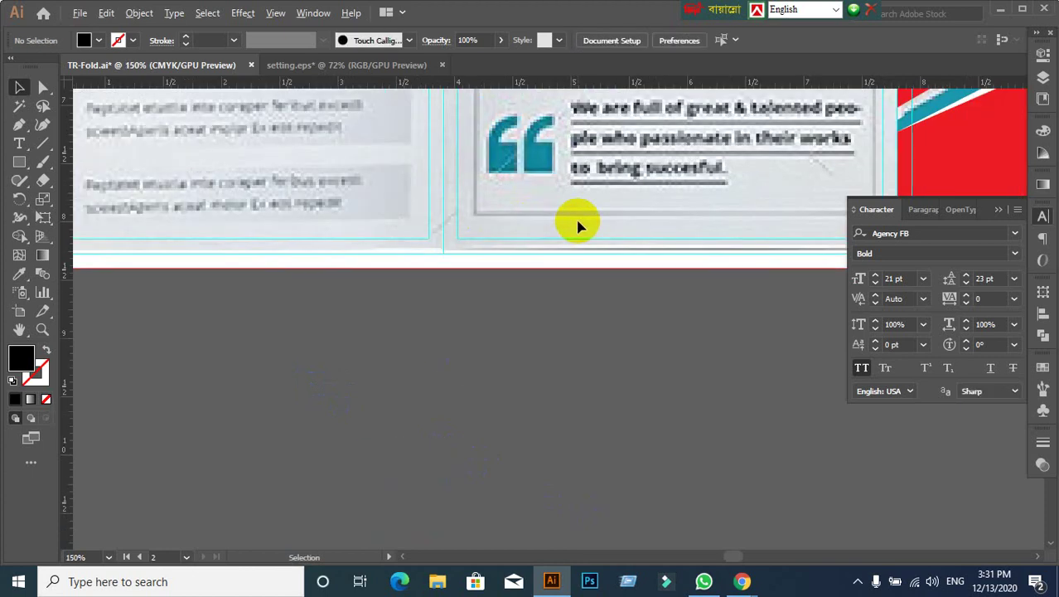
scroll(579, 225, down, 2)
drag(602, 374, 585, 463)
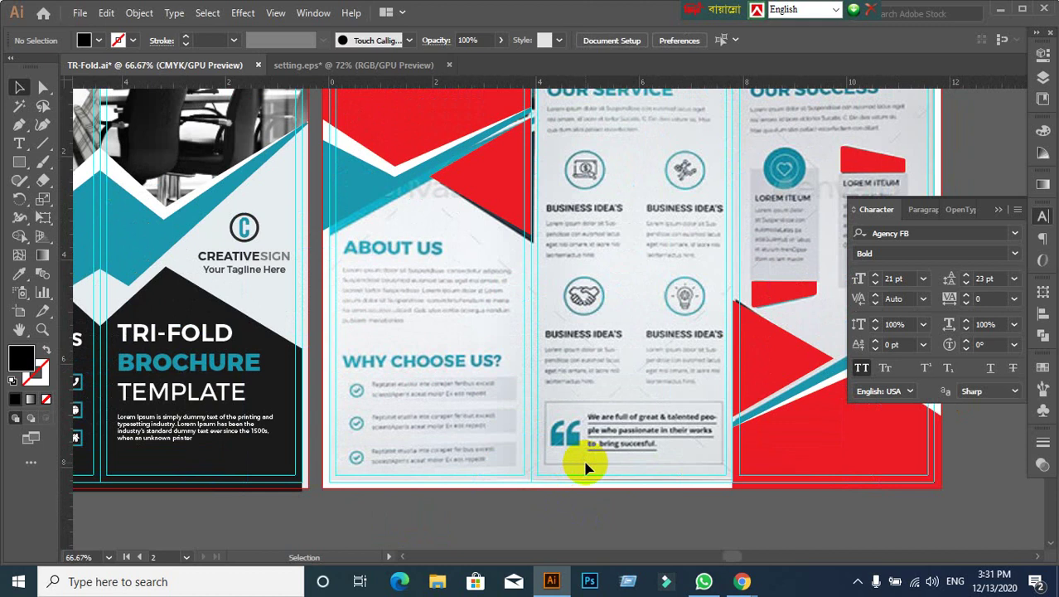
Step: Ungroup the red and teal shapes above the About Us panel
scroll(585, 469, up, 1)
scroll(579, 372, up, 2)
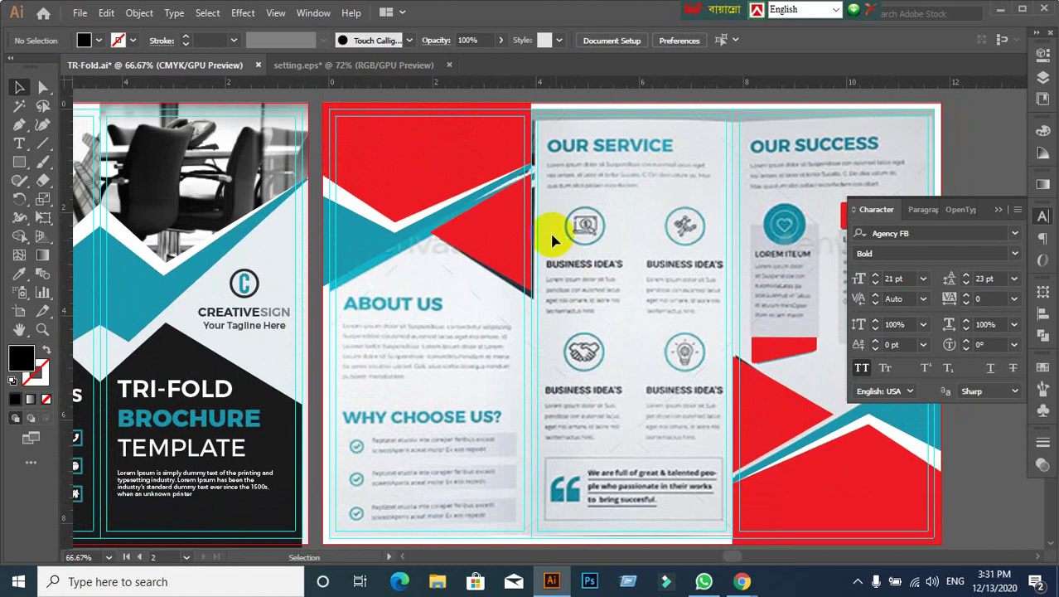
click(360, 178)
click(458, 184)
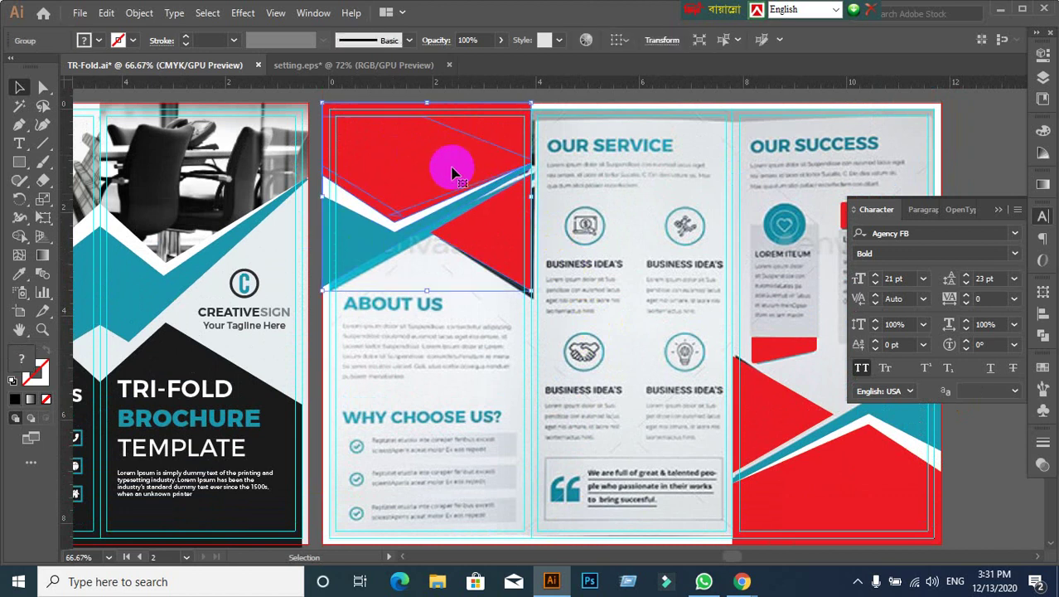
right_click(451, 172)
click(525, 296)
click(456, 342)
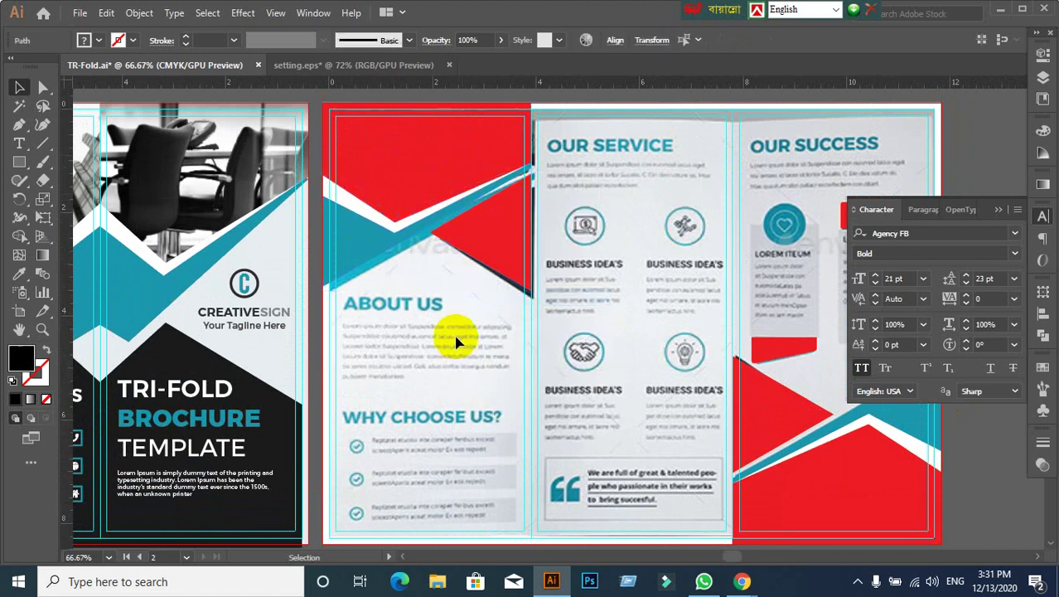
key(ctrl+shift+a)
scroll(450, 303, down, 1)
drag(449, 304, 585, 372)
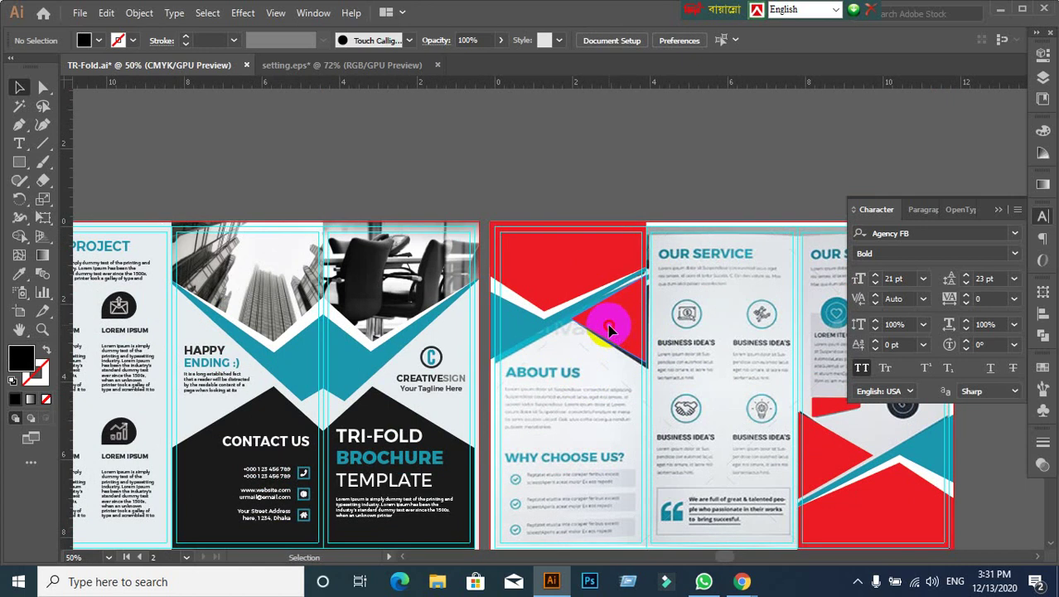
Step: Try moving the red polygon at the top of About Us, then undo the move
click(610, 329)
drag(618, 335, 579, 224)
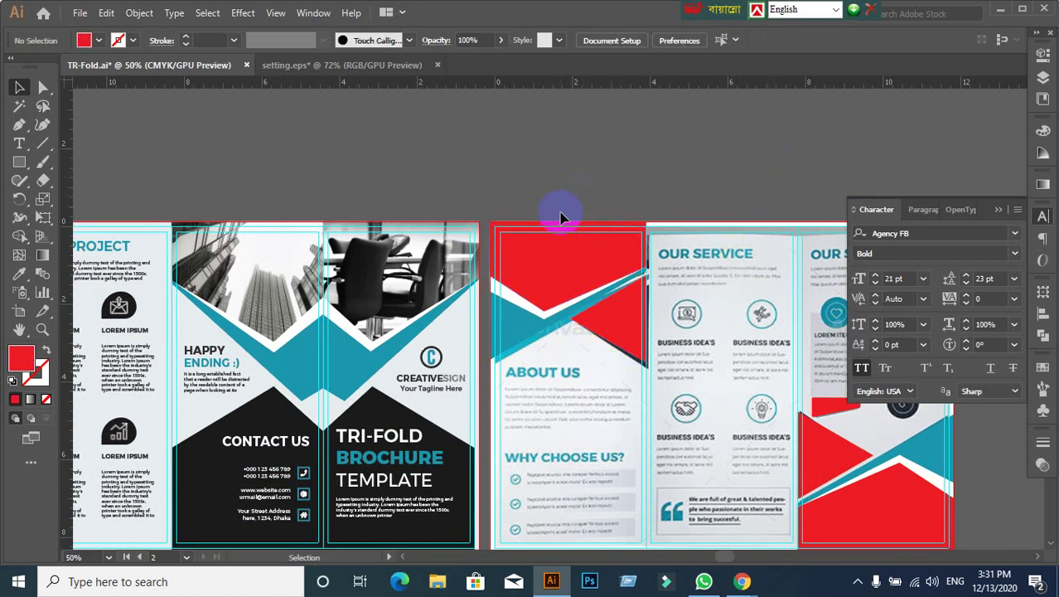
mouse_move(659, 271)
mouse_down()
mouse_move(684, 195)
mouse_move(743, 143)
mouse_up()
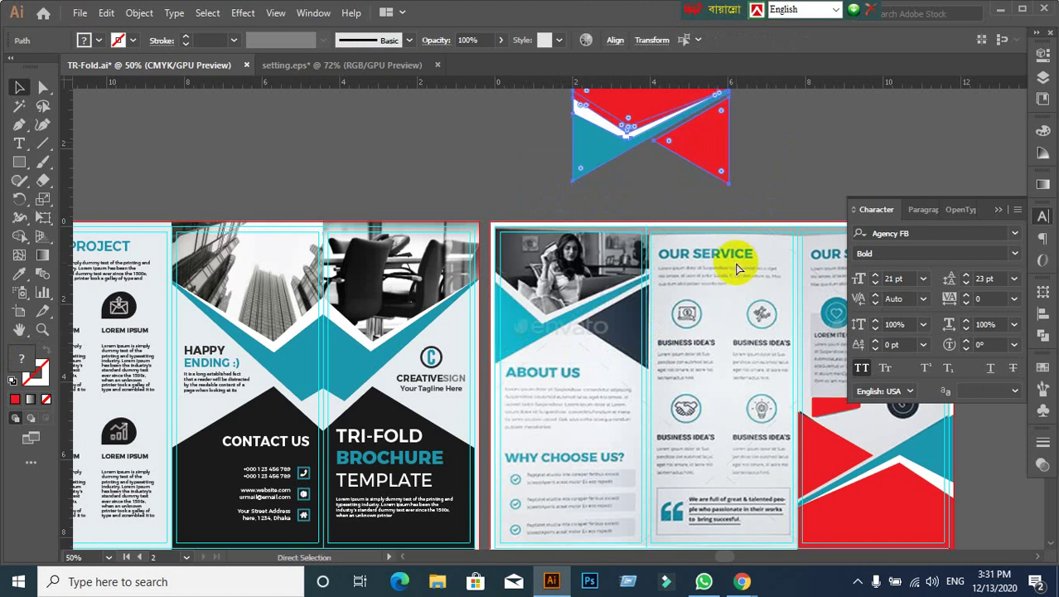
key(ctrl+z)
click(591, 237)
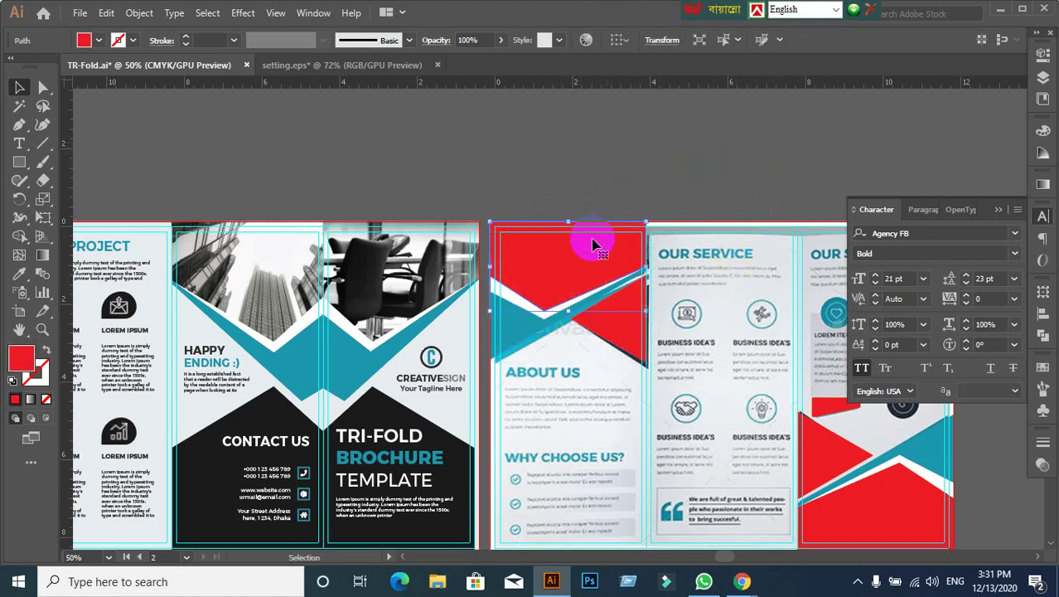
click(533, 160)
Step: Place a copy of the chair photo above the brochure and release its clipping mask
click(414, 259)
scroll(505, 241, down, 2)
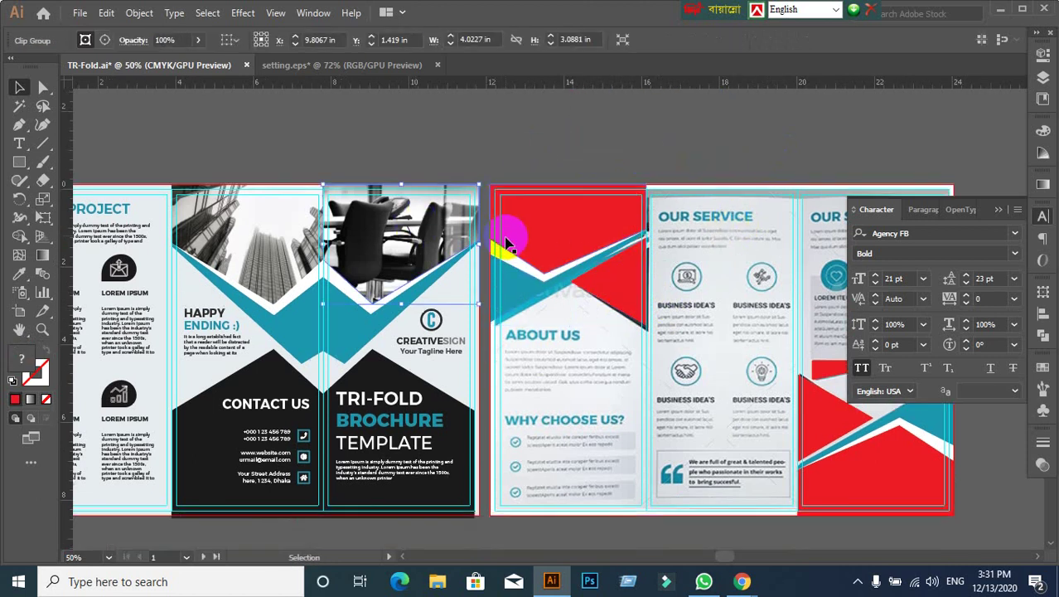
drag(492, 285, 527, 407)
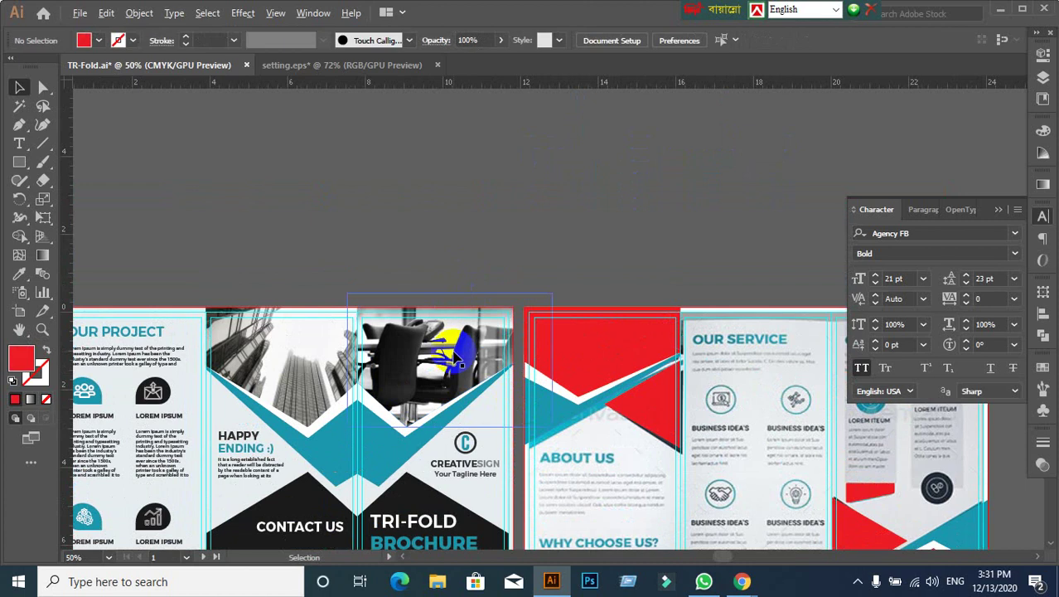
drag(456, 373, 575, 161)
right_click(568, 148)
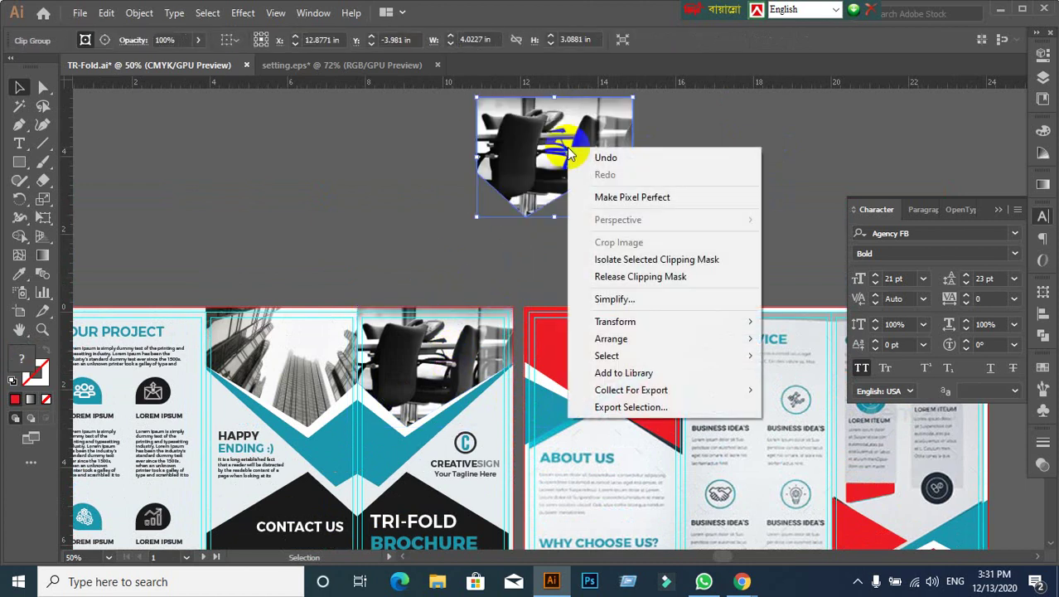
click(636, 276)
click(356, 234)
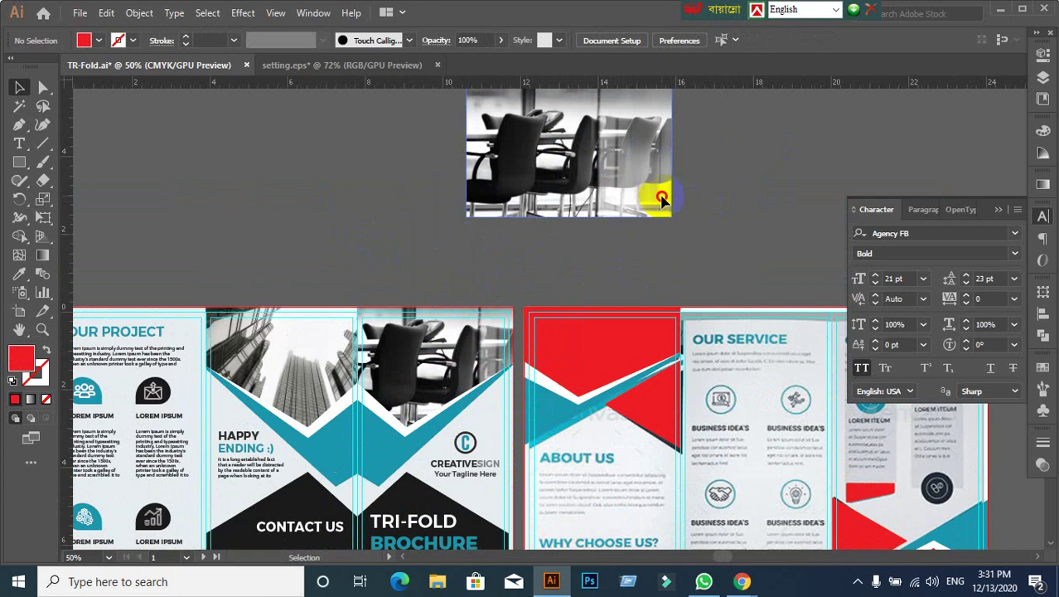
Step: Move the unclipped chair photo away from its empty leftover clipping outline
drag(662, 202, 919, 203)
drag(655, 201, 852, 208)
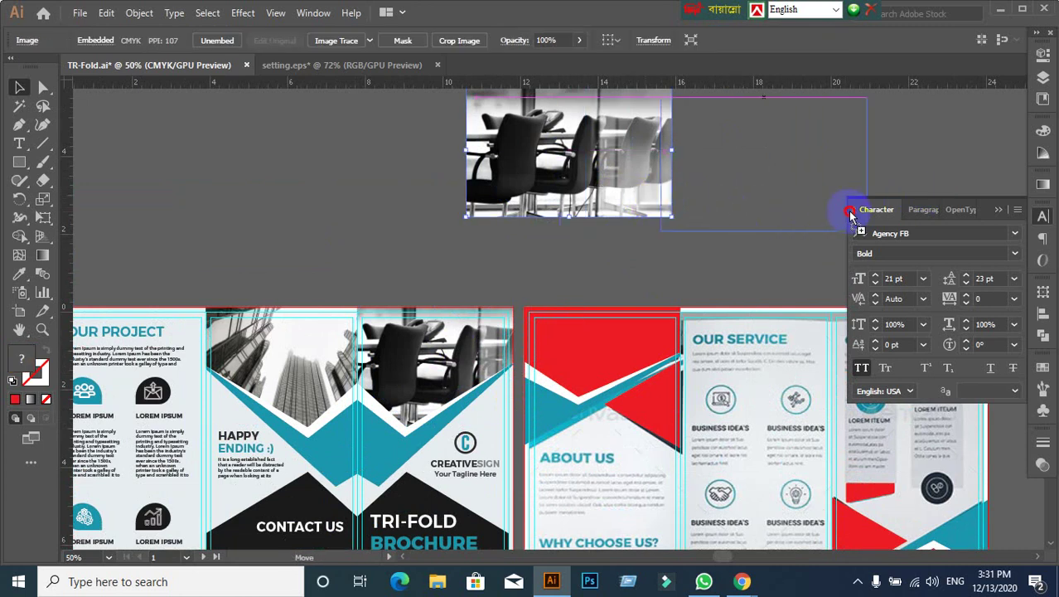
key(ctrl+t)
key(ctrl+t)
drag(638, 207, 303, 205)
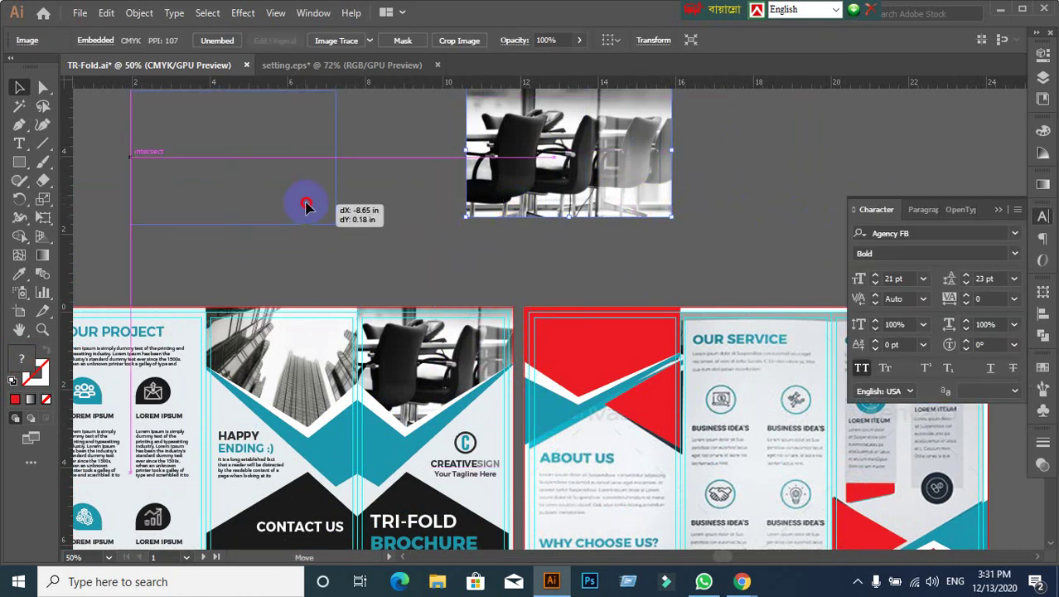
click(457, 227)
drag(457, 227, 709, 161)
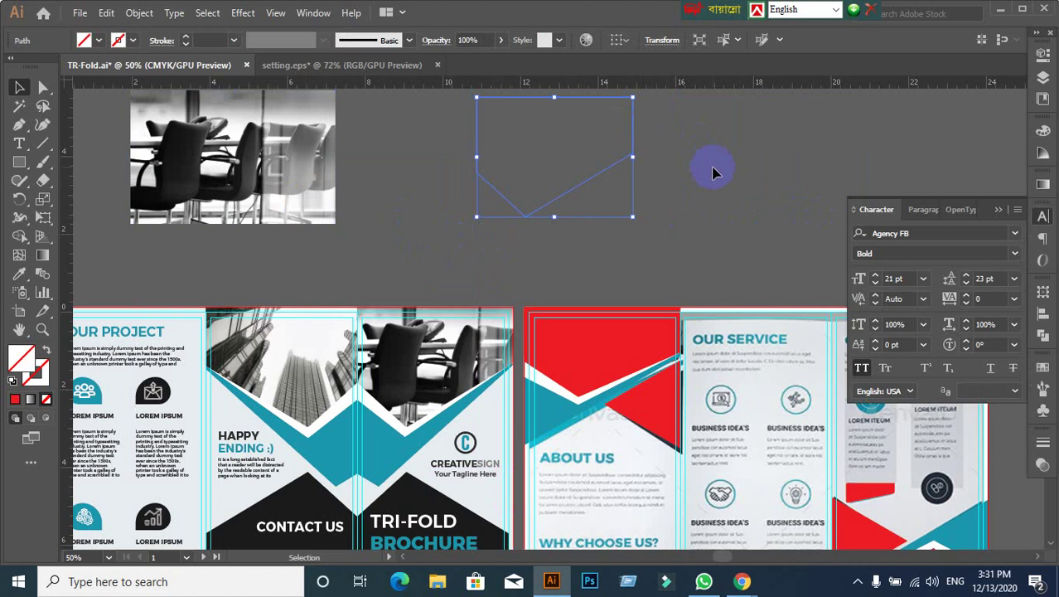
click(714, 172)
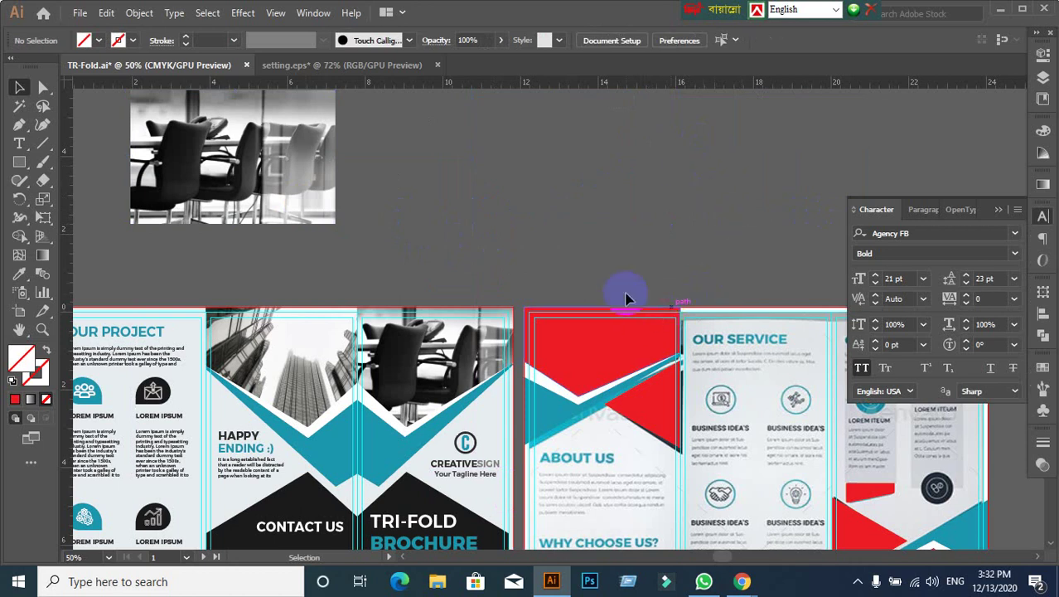
Step: Clip the chair photo inside the red panel shape at the top of About Us
mouse_move(277, 165)
mouse_down()
mouse_move(695, 283)
mouse_move(632, 345)
mouse_up()
click(609, 352)
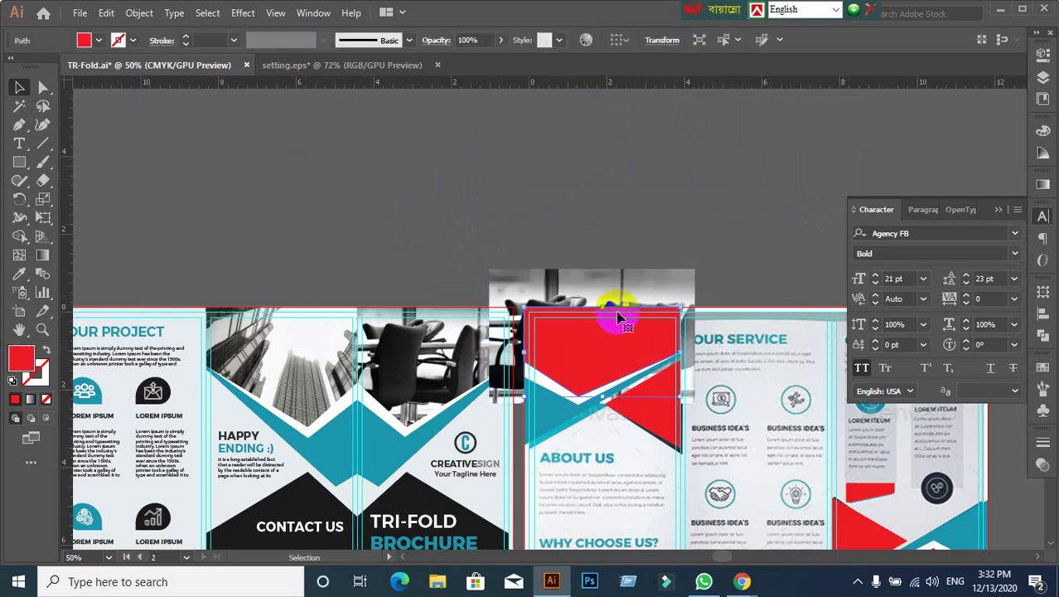
right_click(609, 295)
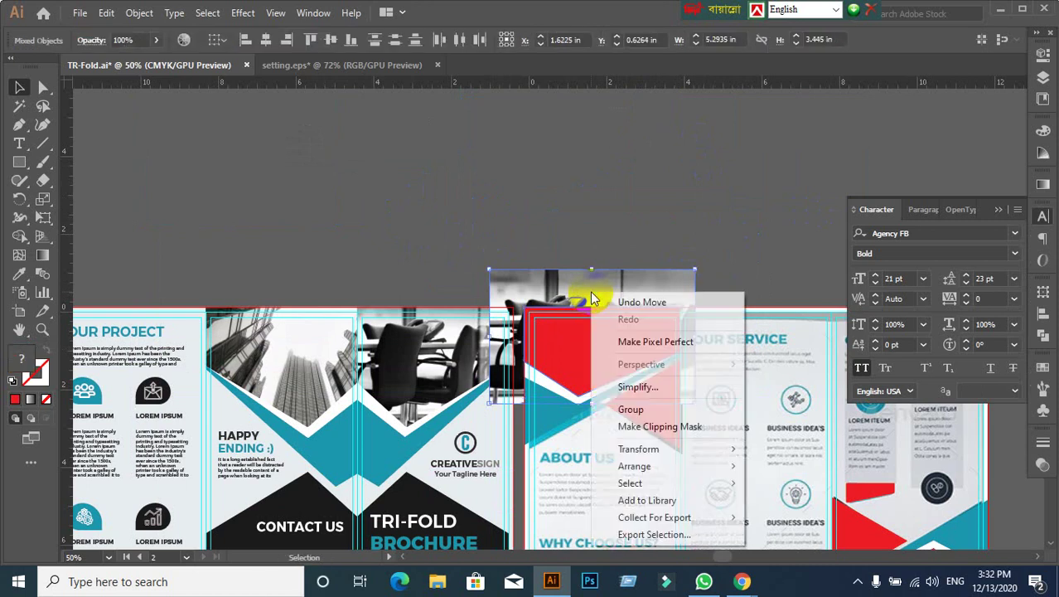
click(655, 426)
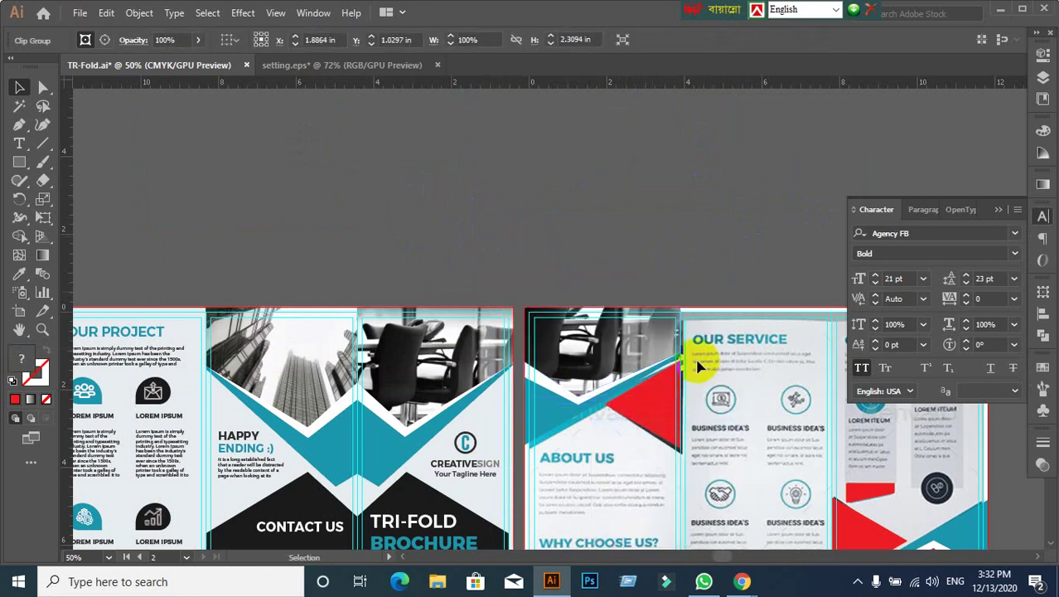
key(ctrl+shift+a)
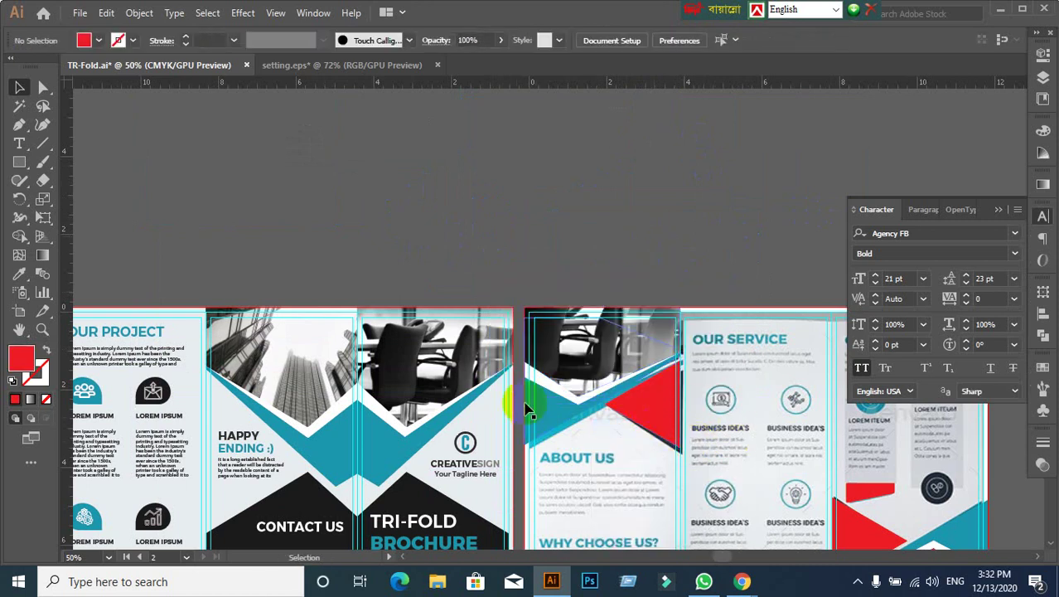
Step: Recolour the red triangle beside the photo black, sampled from the cover's dark block
click(654, 409)
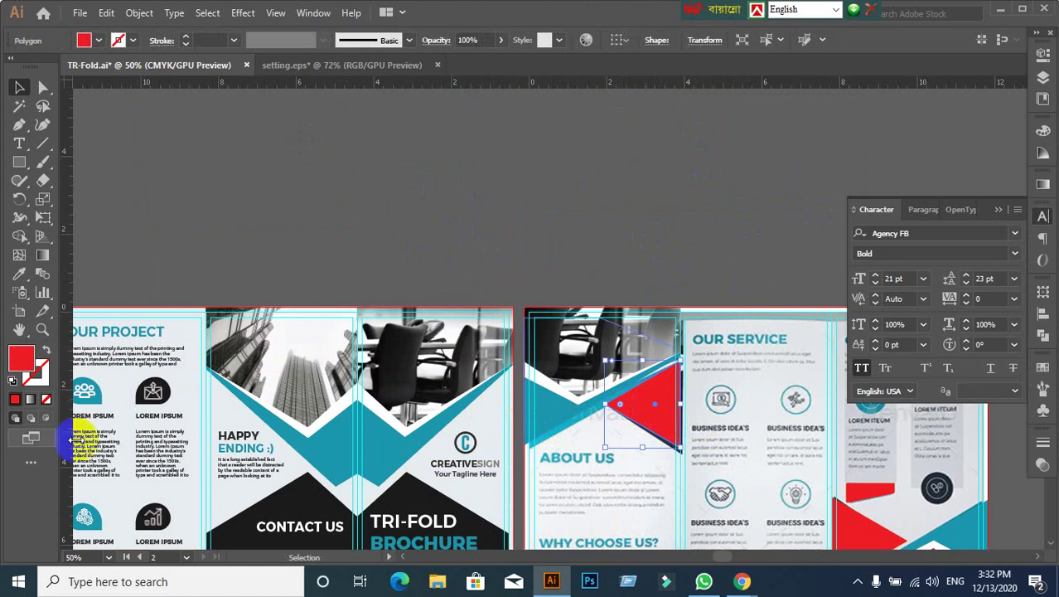
click(19, 275)
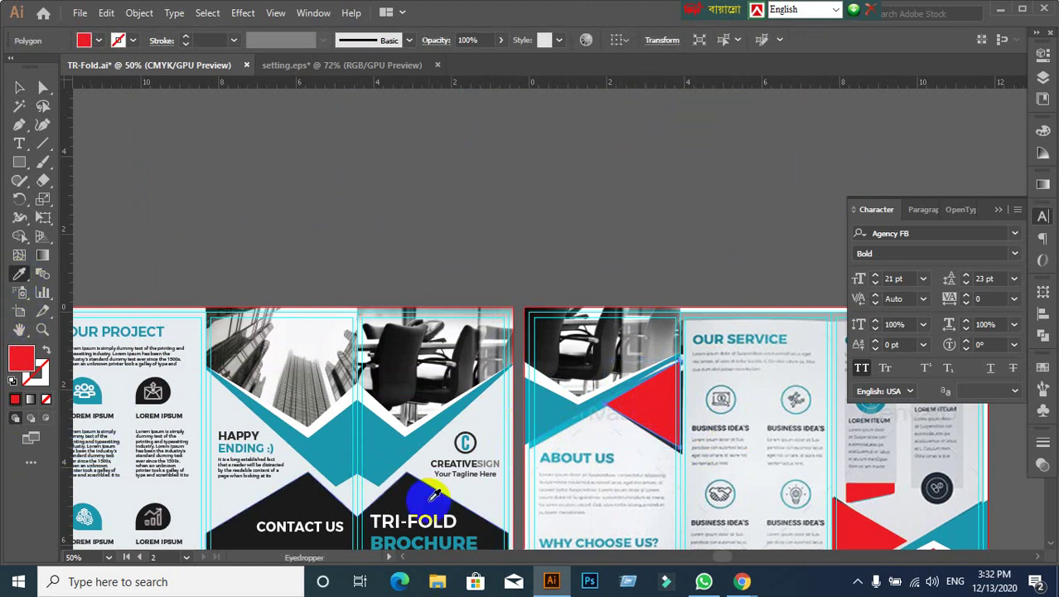
click(365, 498)
key(v)
click(19, 87)
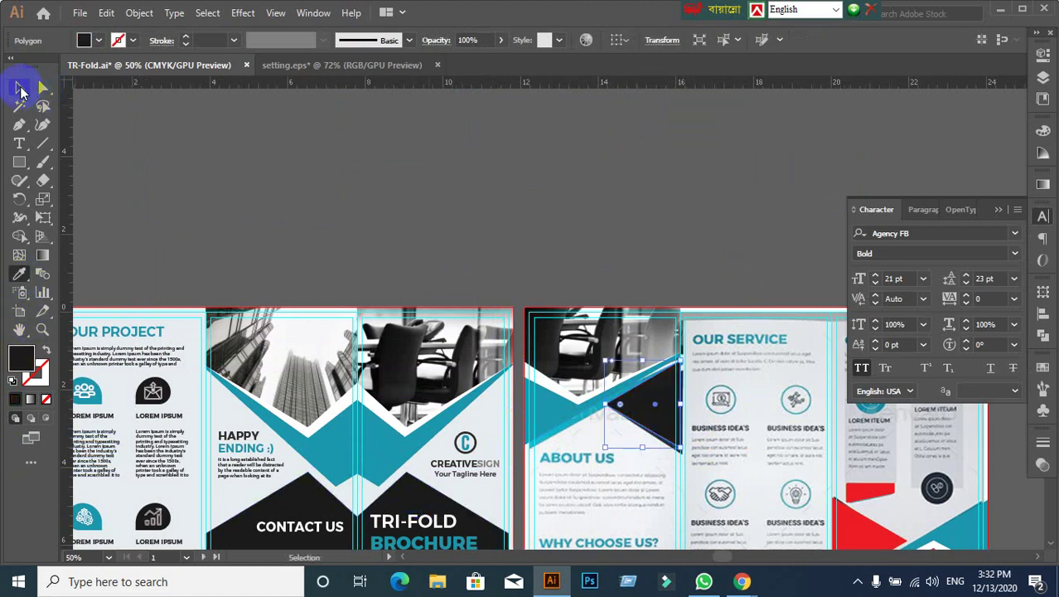
click(425, 206)
key(ctrl+minus)
click(655, 476)
Step: Eyedrop a teal colour from the artwork onto the small tab near LOREM ITEUM
drag(654, 476, 614, 386)
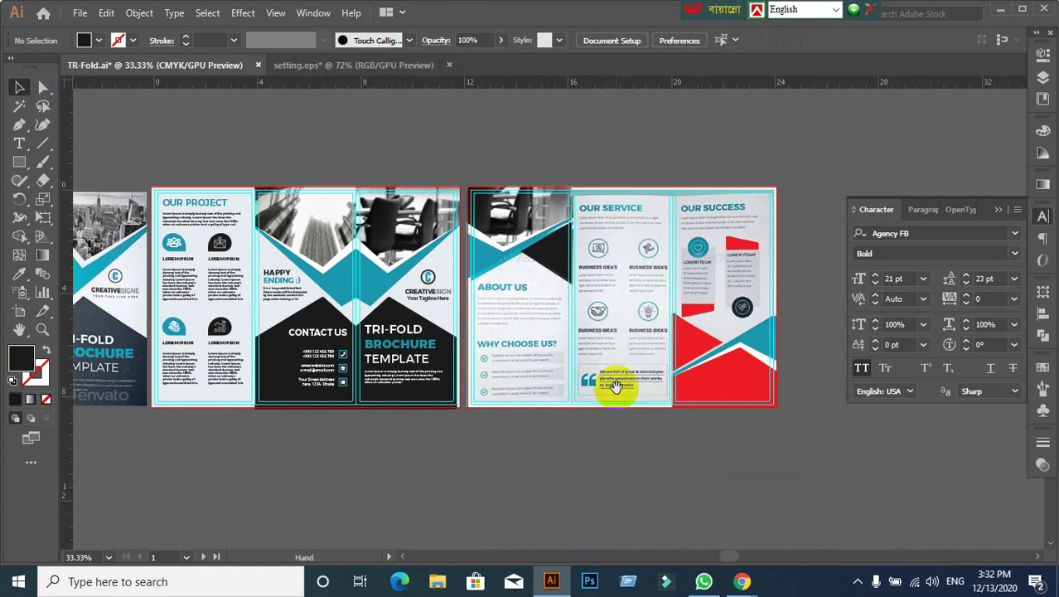
click(703, 365)
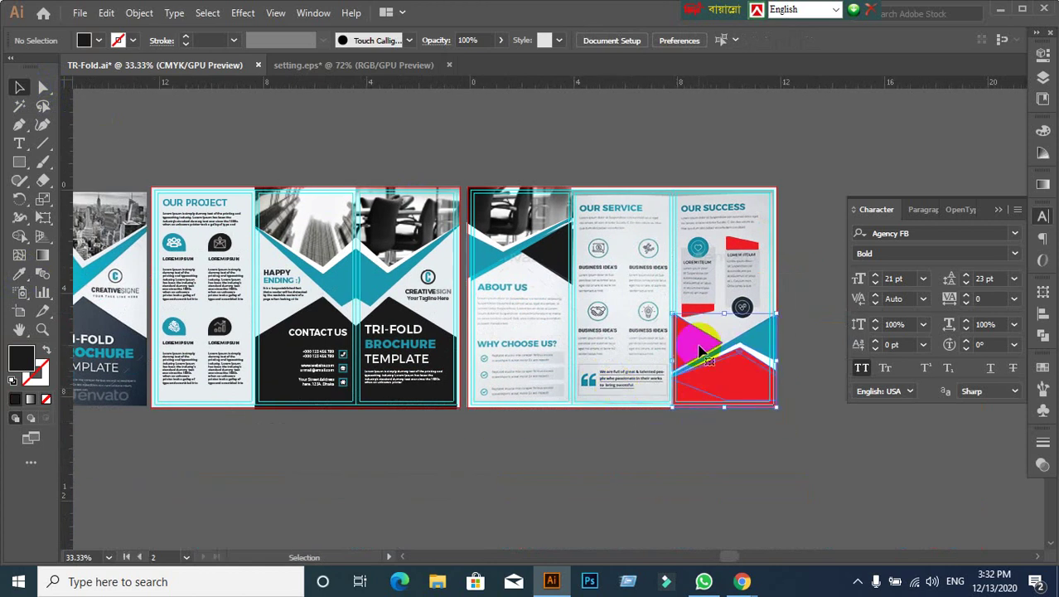
click(662, 413)
drag(699, 317, 762, 348)
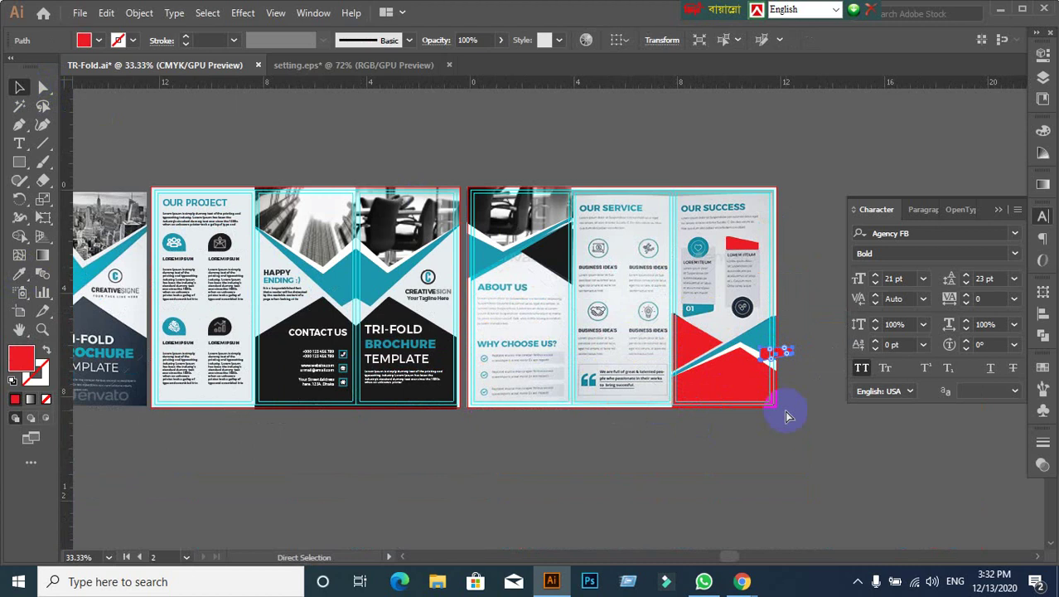
key(ctrl+z)
click(20, 274)
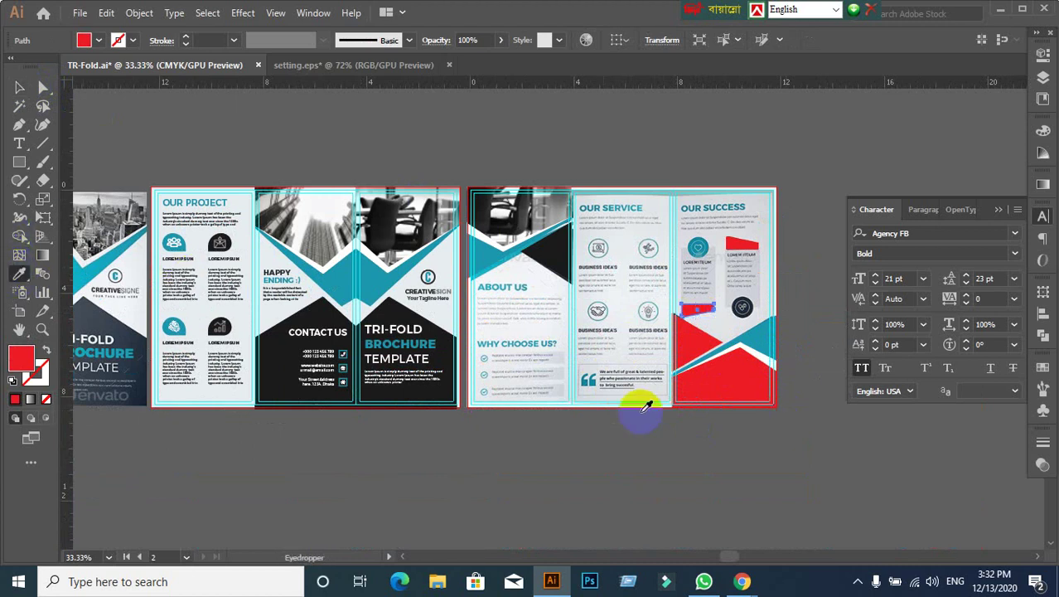
click(639, 315)
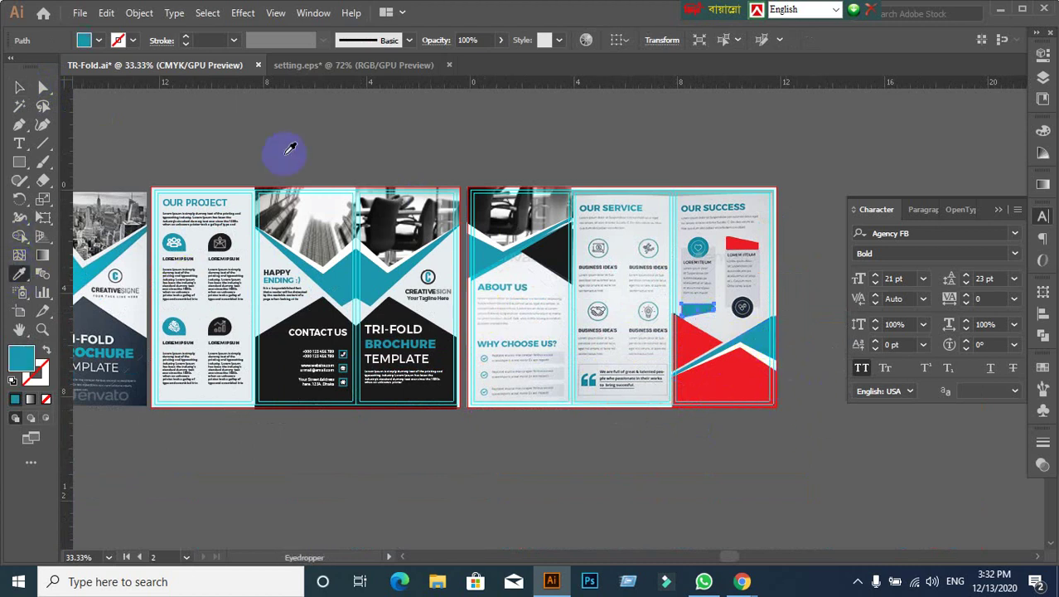
click(20, 86)
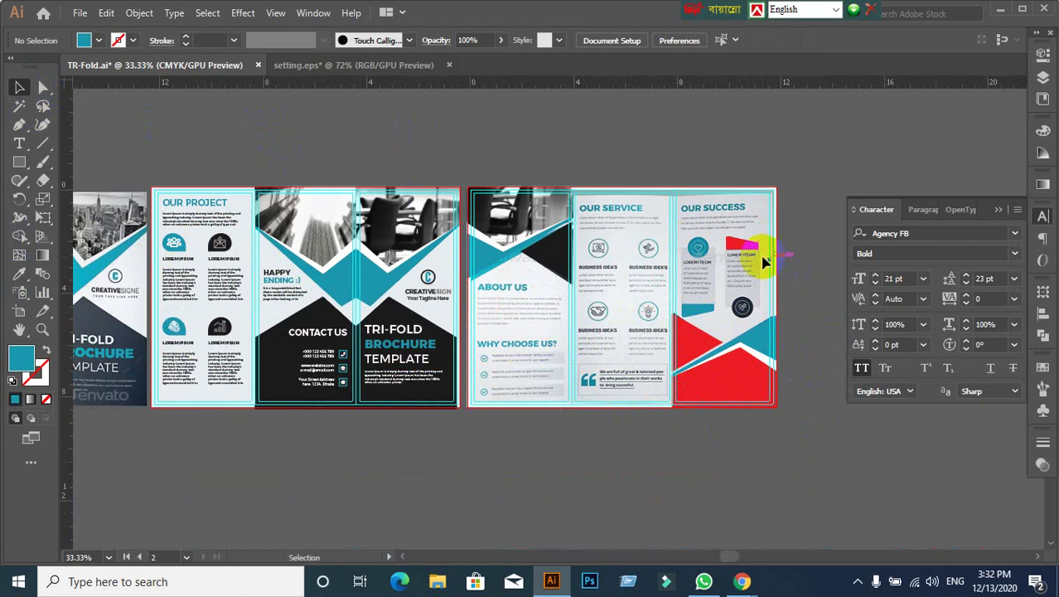
Step: Recolour the Our Success tab shape with the black sampled from the dark panel
drag(750, 246, 759, 303)
key(ctrl+z)
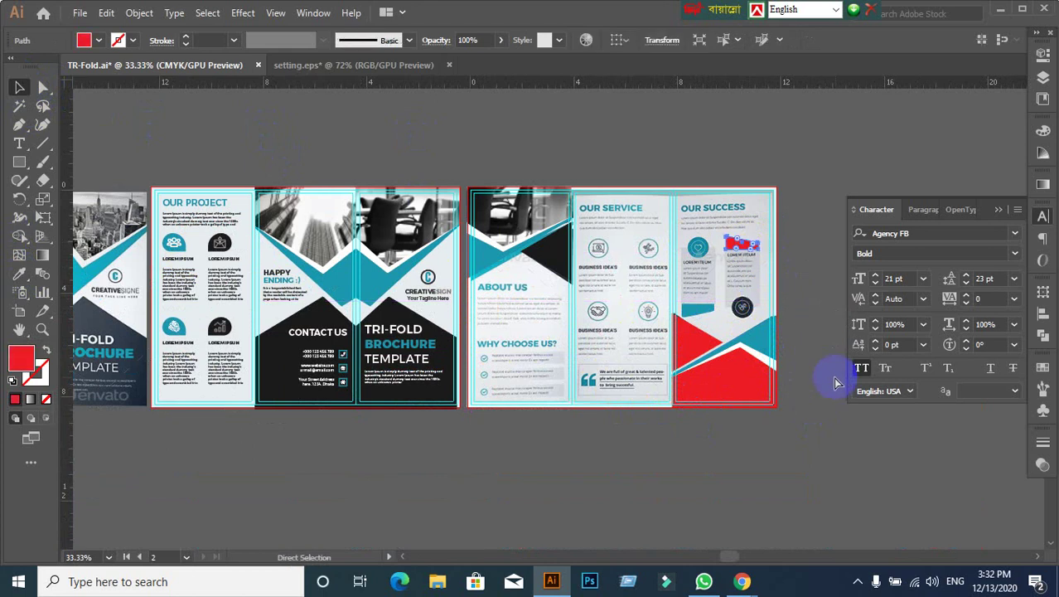
click(19, 274)
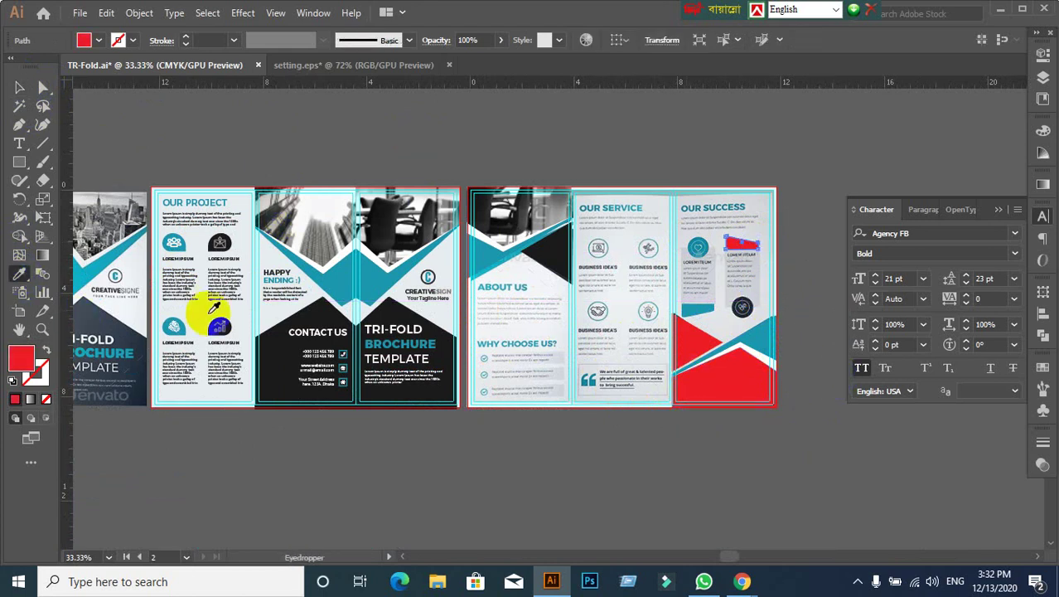
click(289, 340)
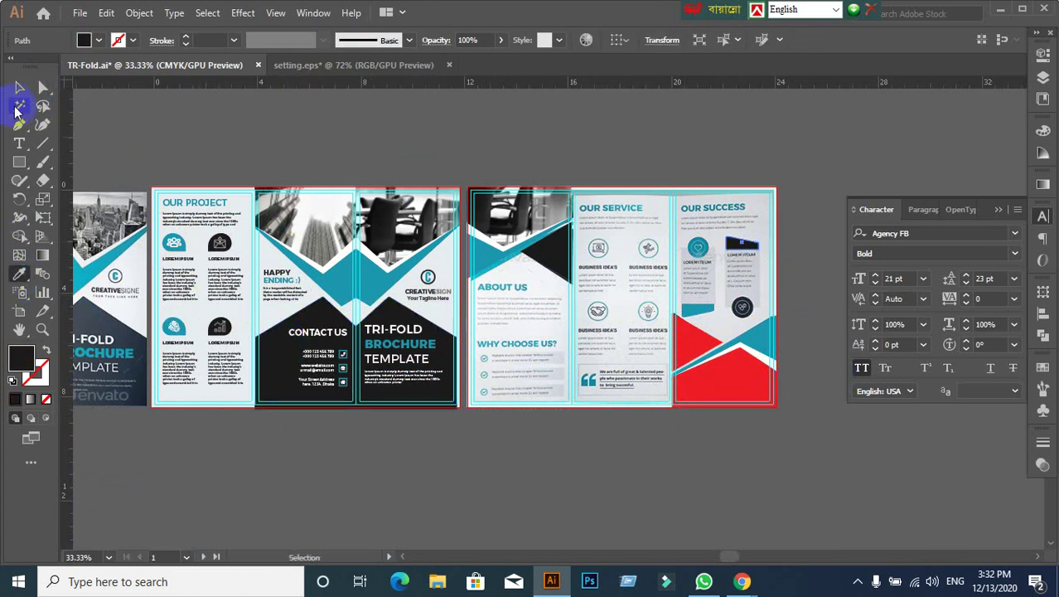
click(18, 88)
click(860, 406)
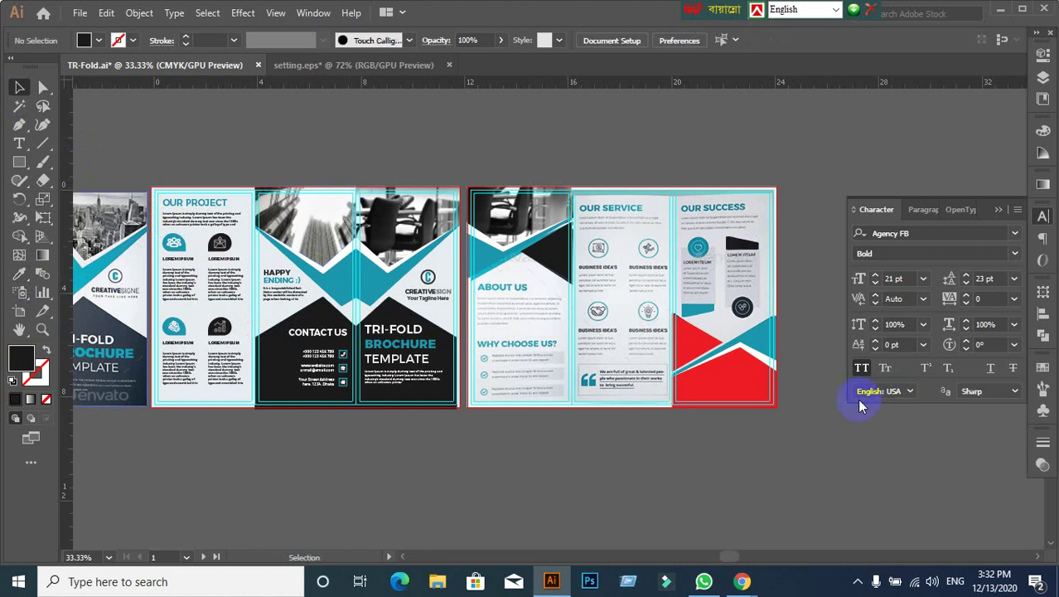
Step: Bring the Google Meet window to the front
scroll(817, 405, up, 2)
scroll(817, 405, down, 3)
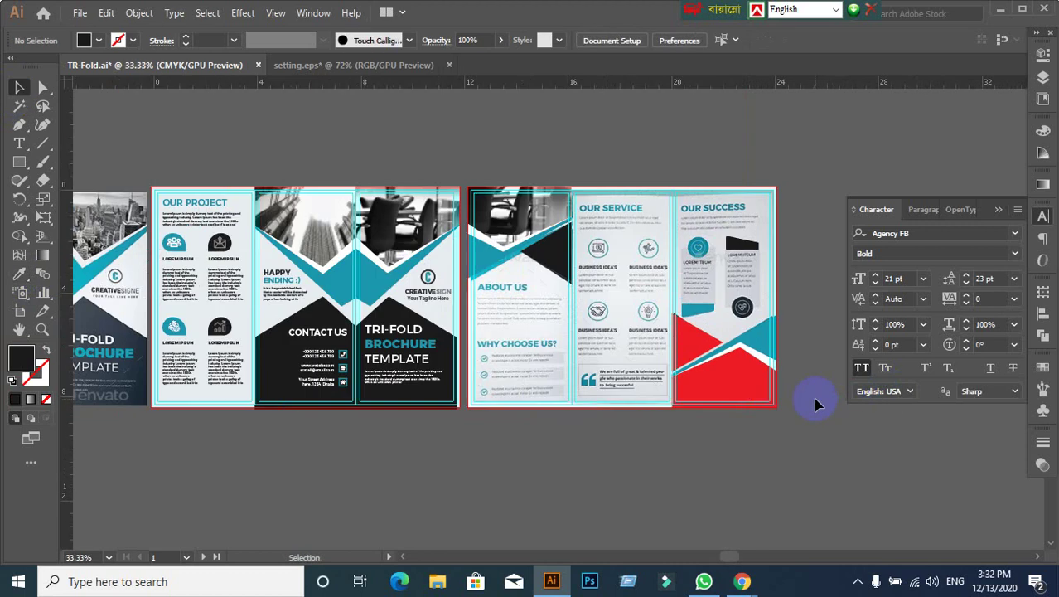
scroll(816, 404, up, 2)
scroll(779, 391, up, 2)
scroll(770, 389, right, 2)
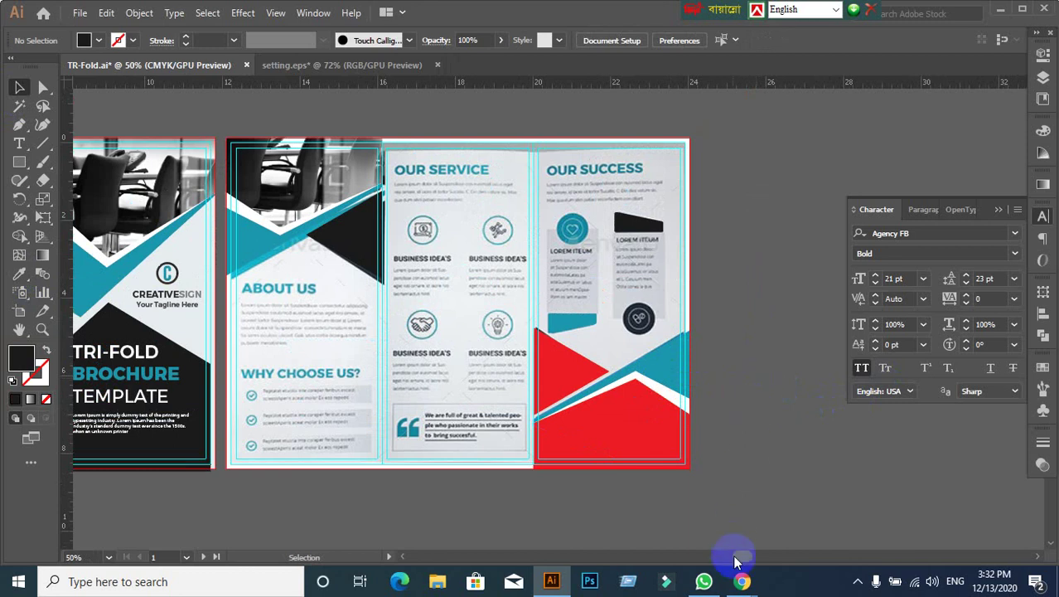
mouse_move(742, 581)
click(685, 526)
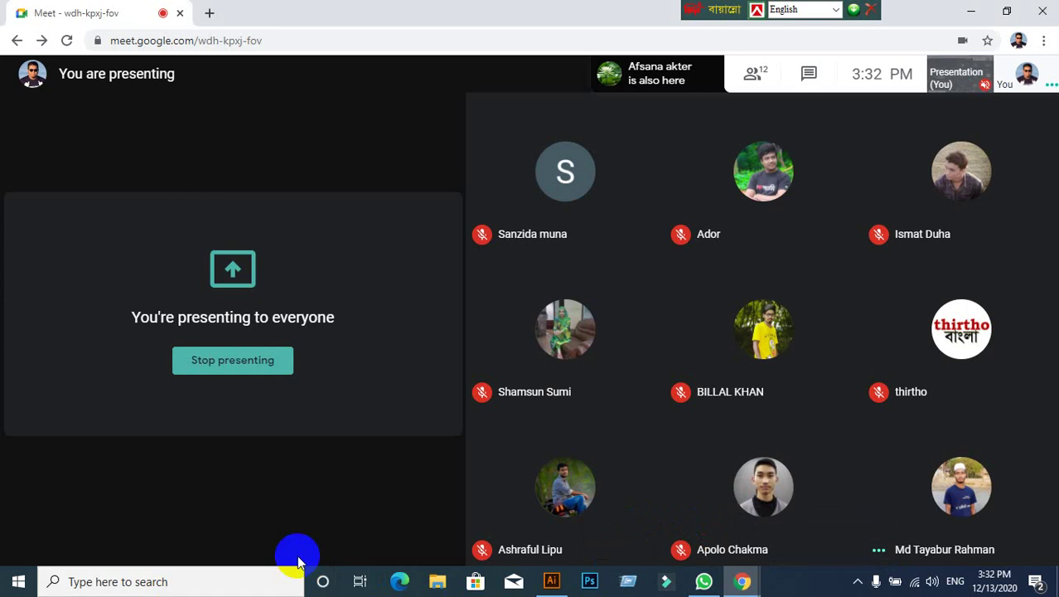
Step: Turn the Meet camera off and switch back to the Illustrator brochure
click(584, 532)
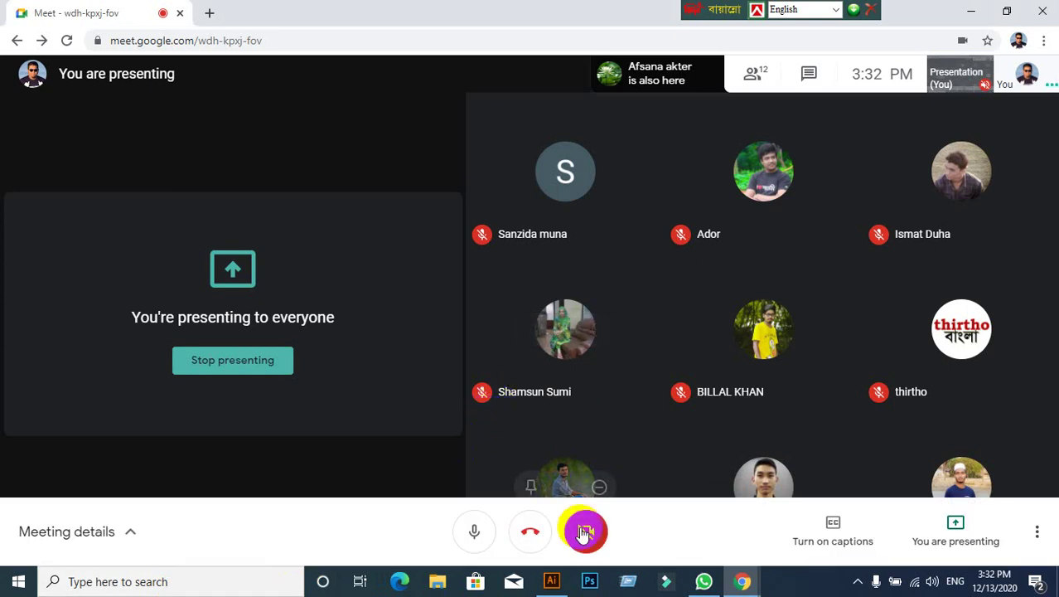
click(551, 581)
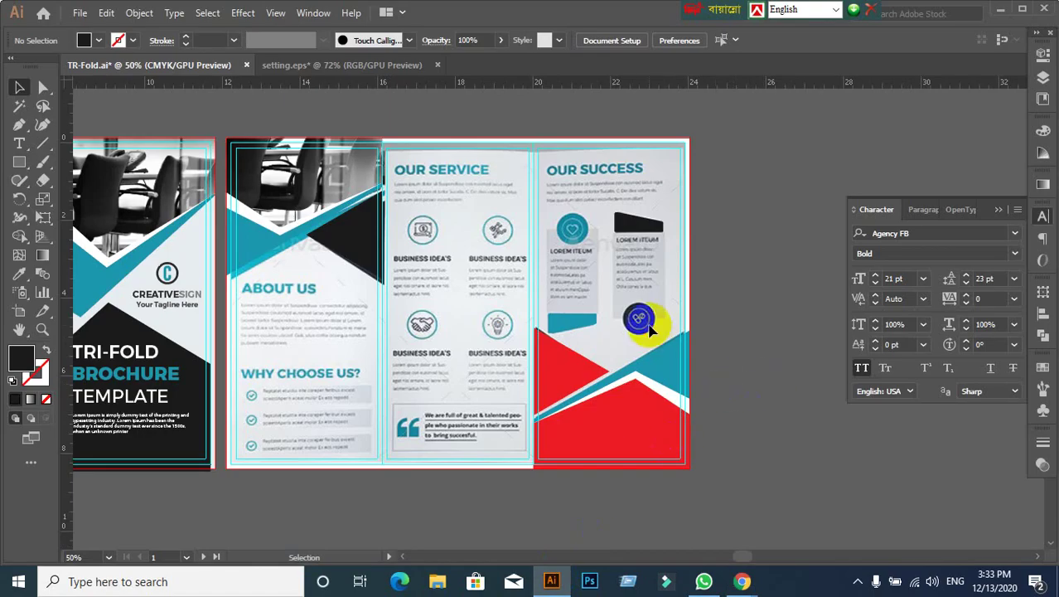
Step: Make the second artboard active, then zoom and pan across the first artboard to the Tri-Fold panel
click(638, 319)
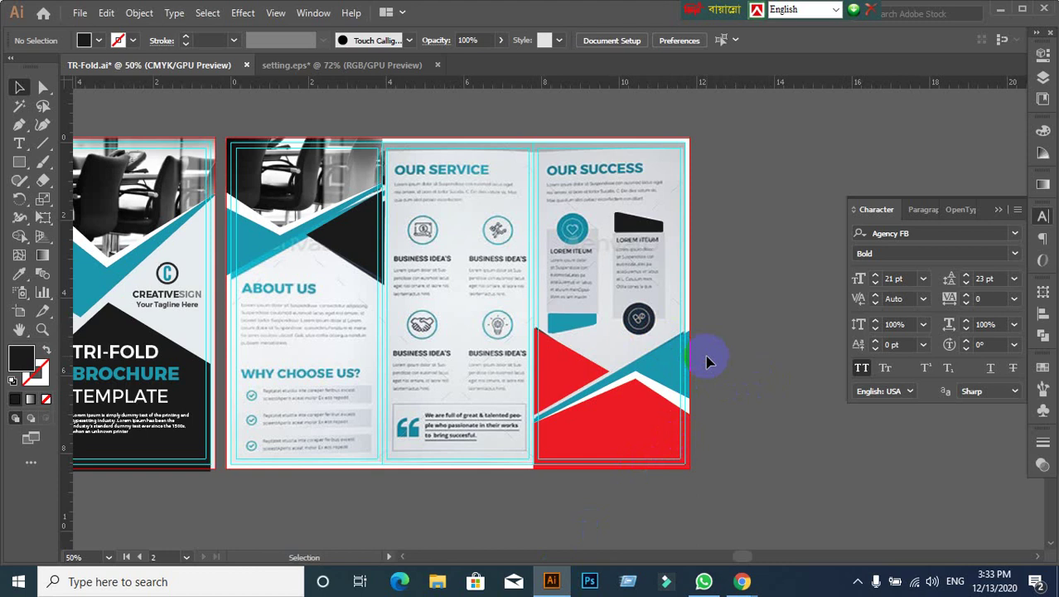
scroll(709, 361, down, 1)
drag(702, 359, 635, 332)
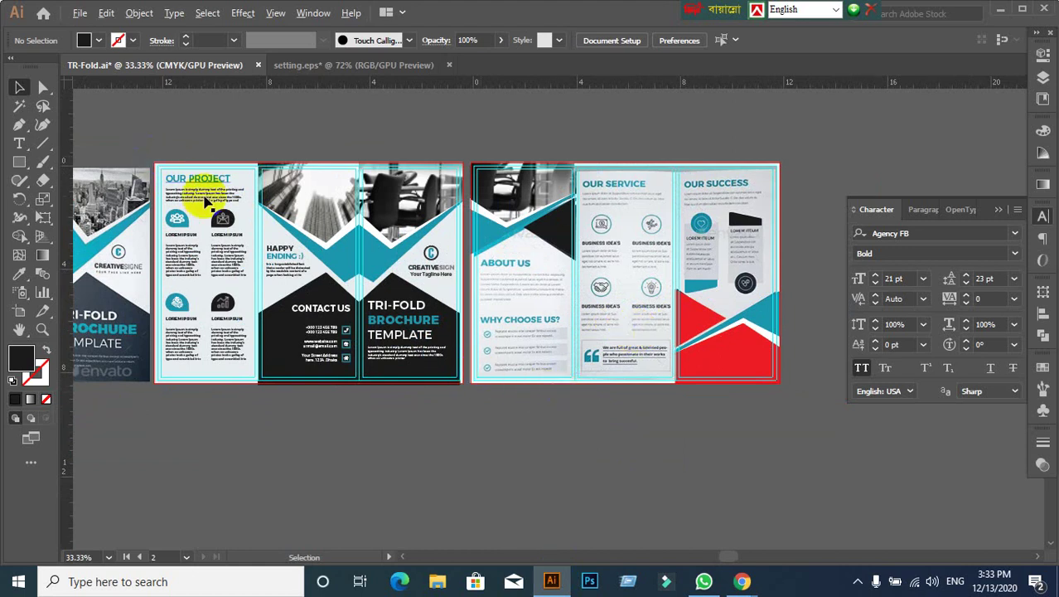
scroll(248, 229, up, 2)
scroll(497, 294, down, 1)
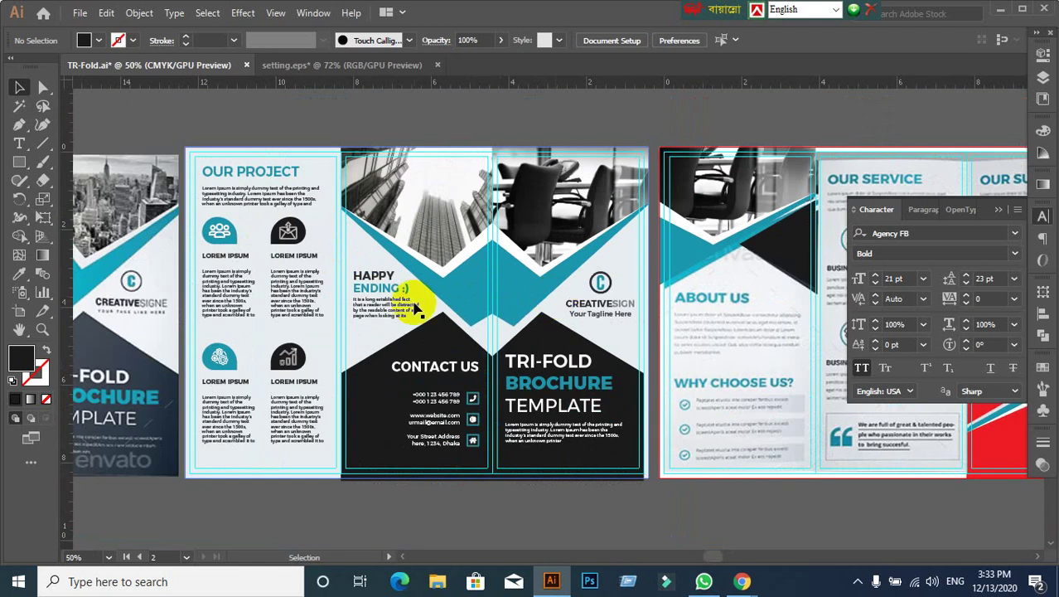
mouse_move(417, 308)
mouse_down()
mouse_move(674, 284)
mouse_move(189, 201)
mouse_up()
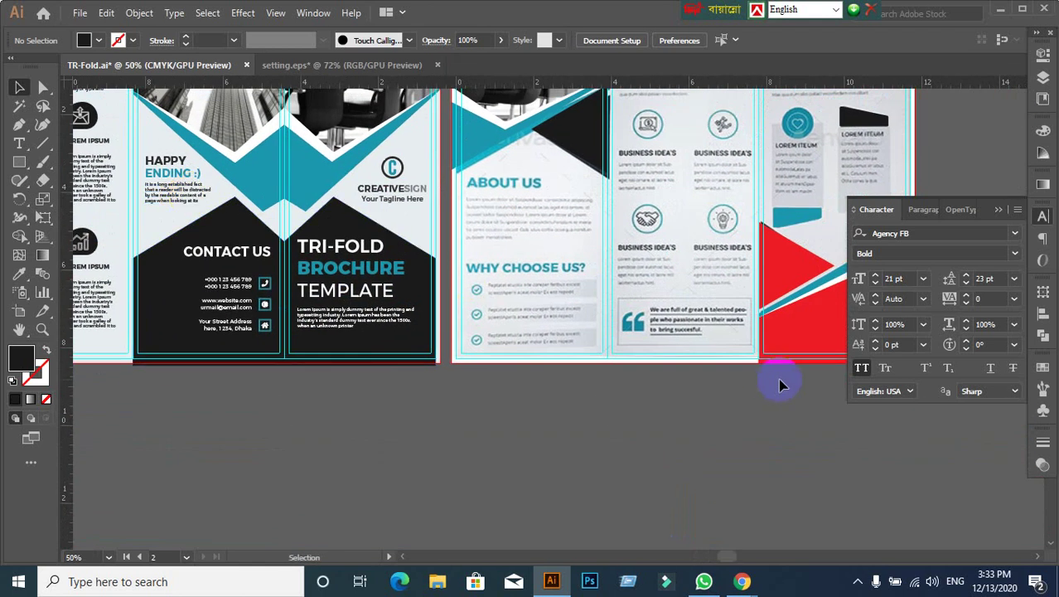
scroll(669, 338, up, 1)
scroll(580, 337, up, 2)
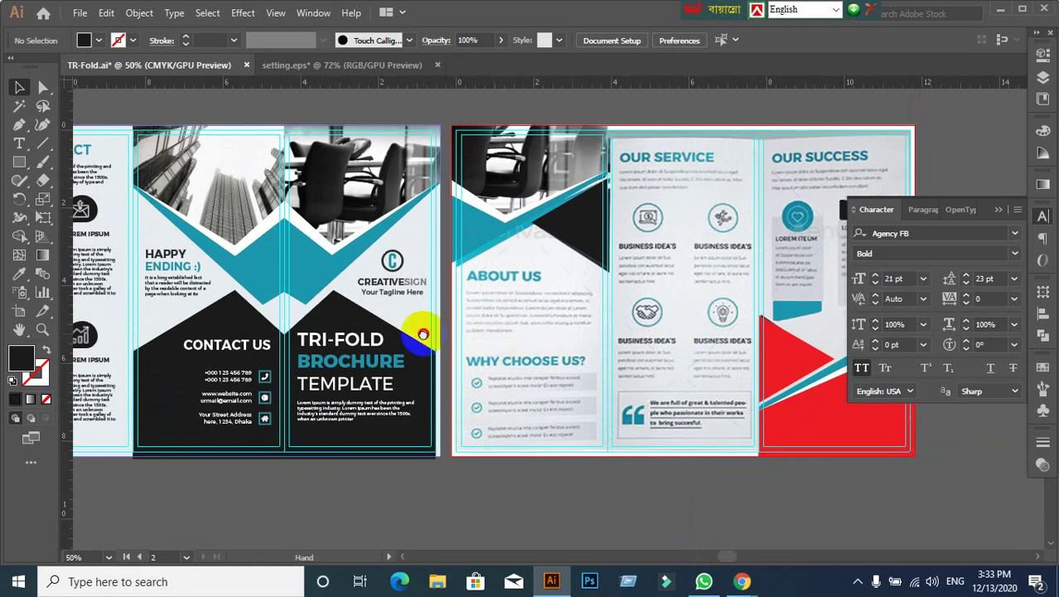
drag(423, 334, 641, 418)
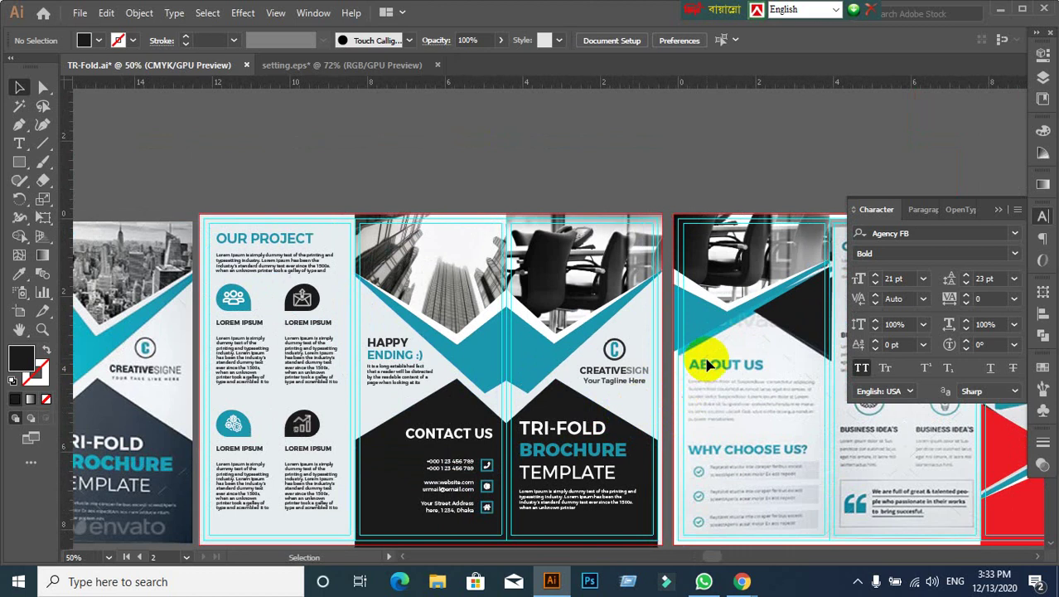
drag(620, 382, 689, 391)
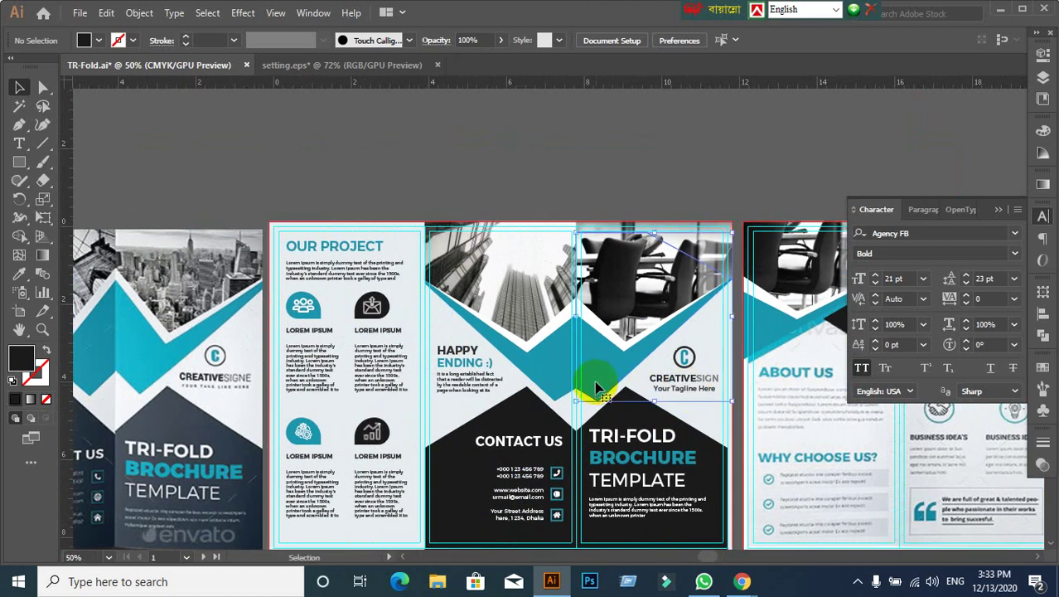
click(594, 386)
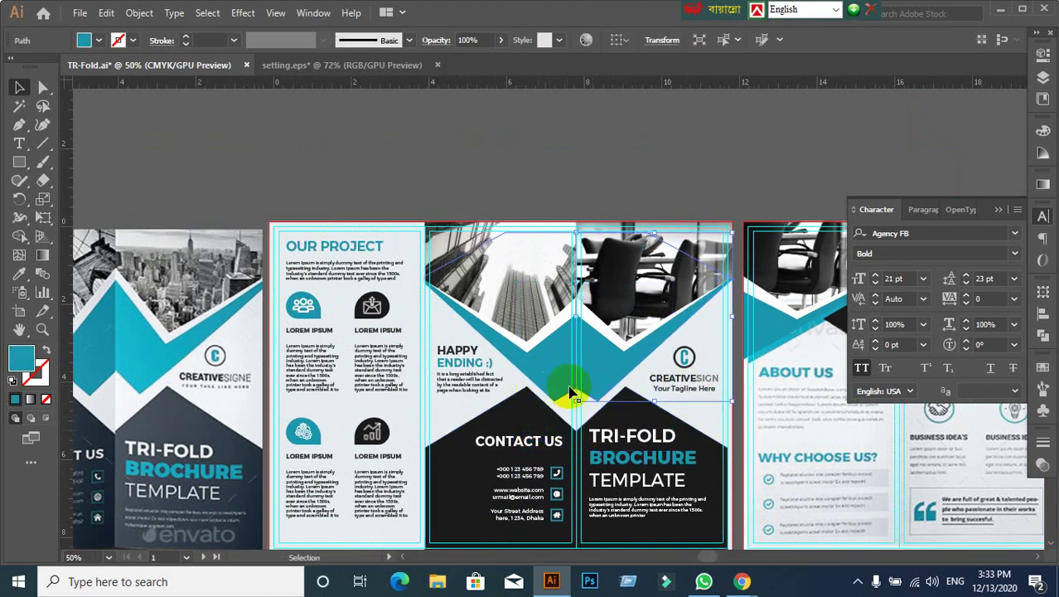
key(v)
drag(723, 317, 690, 358)
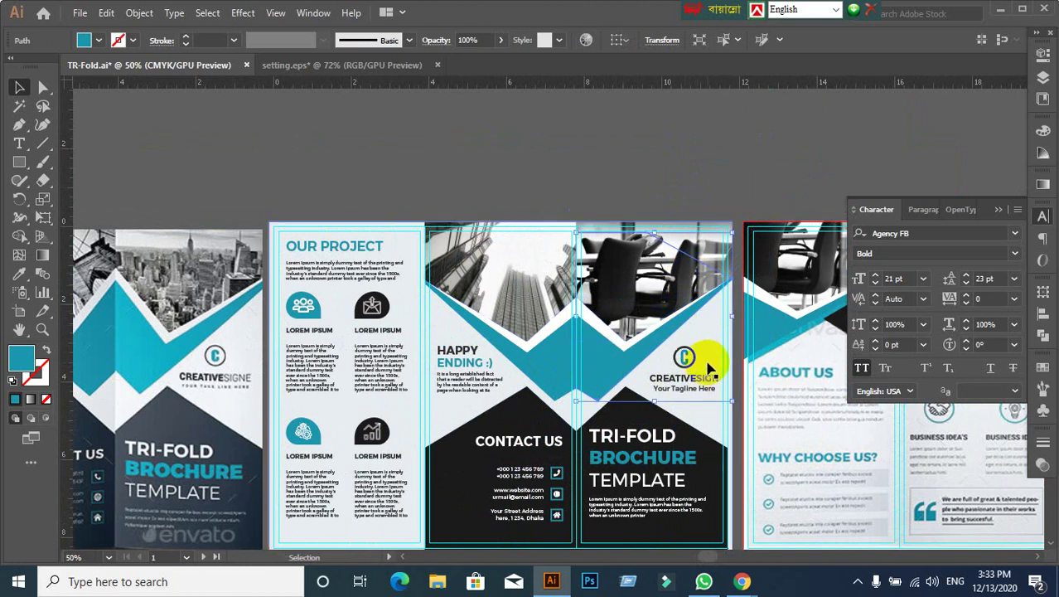
drag(690, 358, 709, 347)
scroll(580, 225, right, 3)
drag(538, 397, 544, 406)
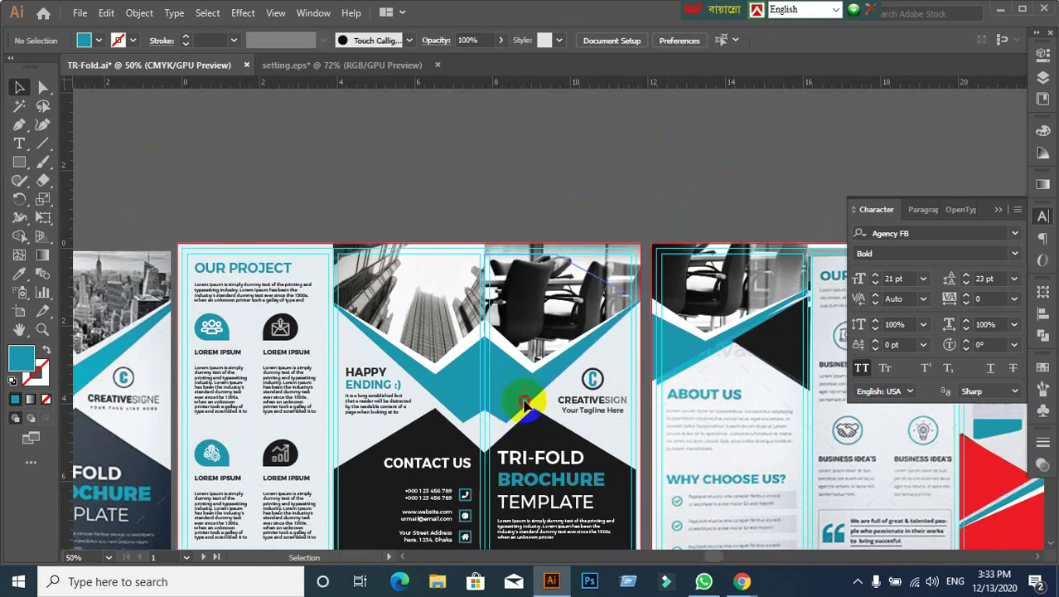
click(242, 13)
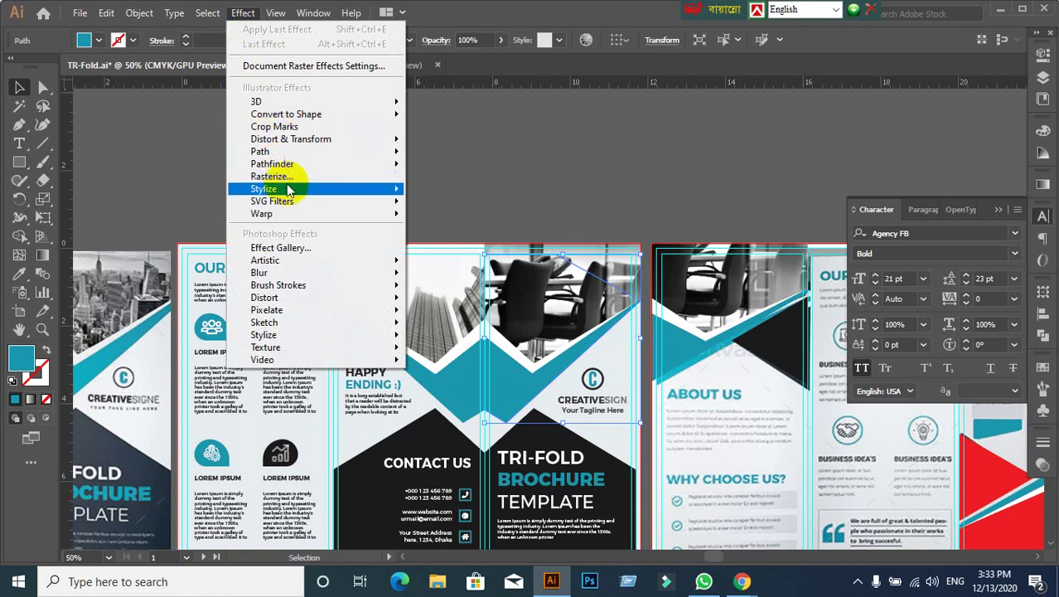
mouse_move(264, 189)
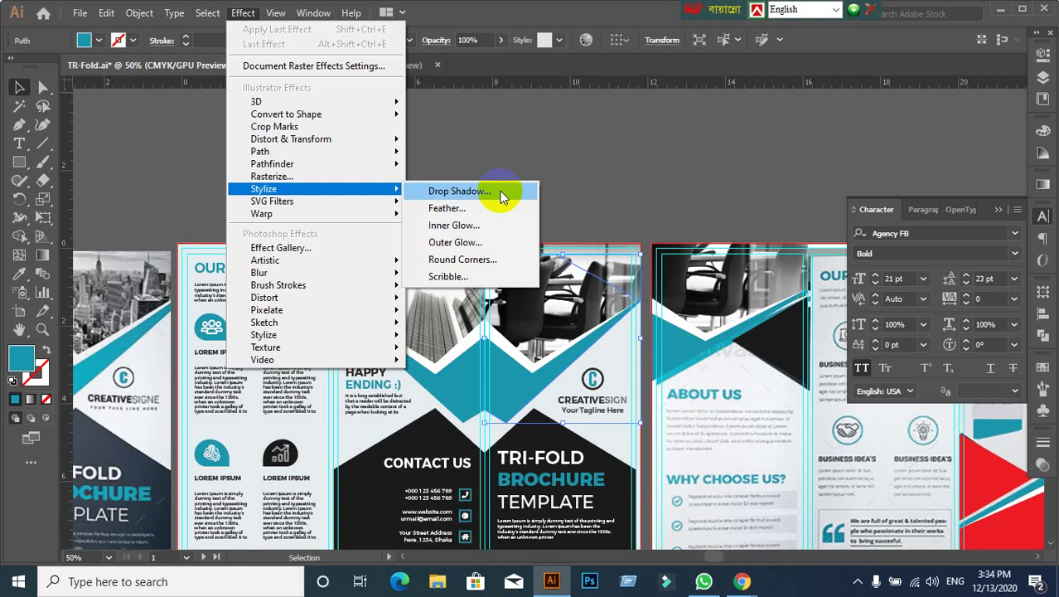
click(632, 149)
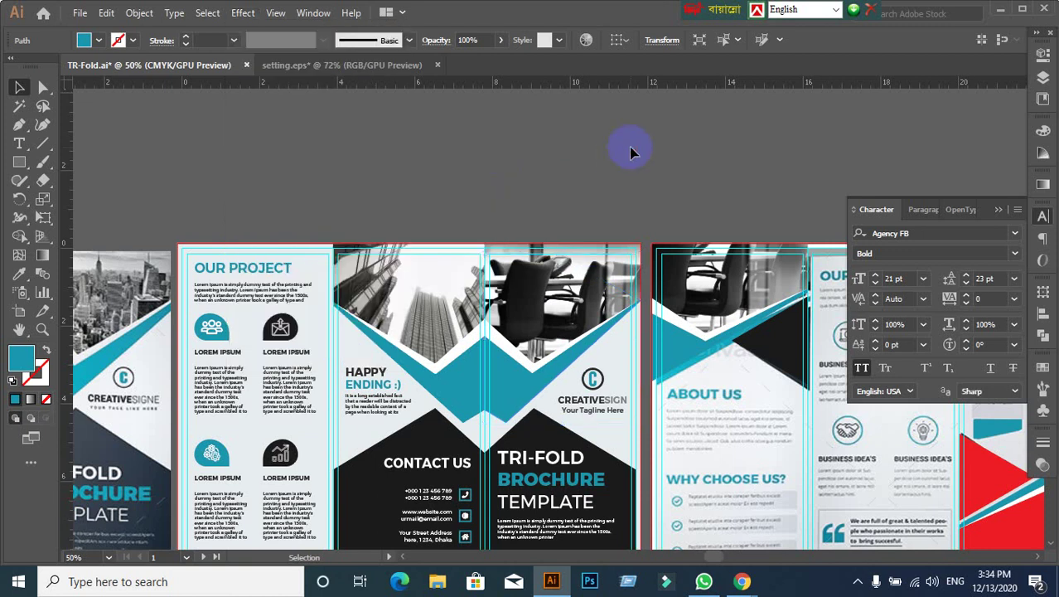
Step: Minimize Illustrator and close the Google Meet window
click(1001, 15)
mouse_move(483, 419)
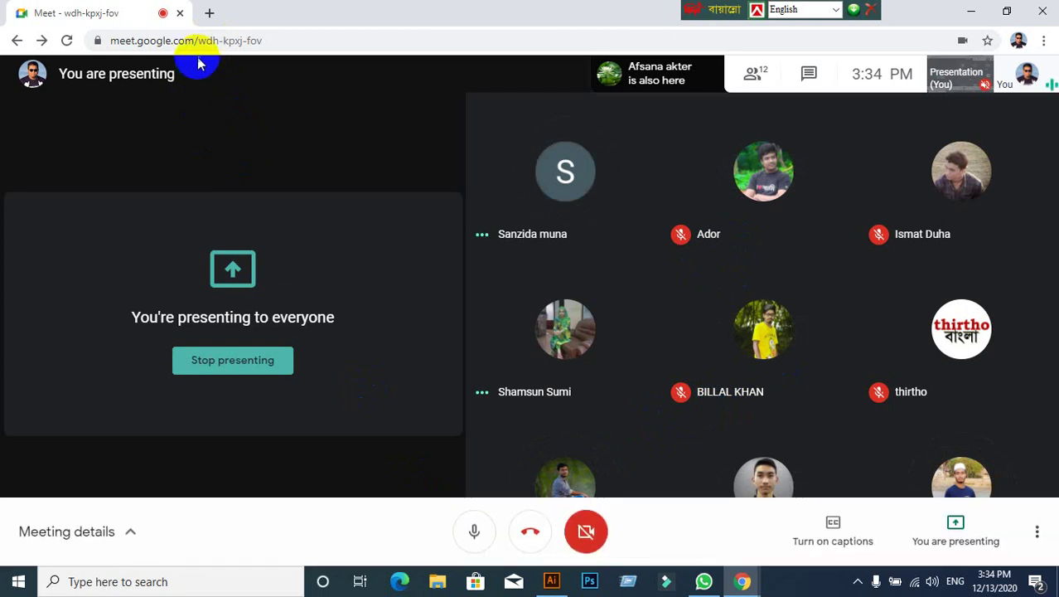
click(180, 14)
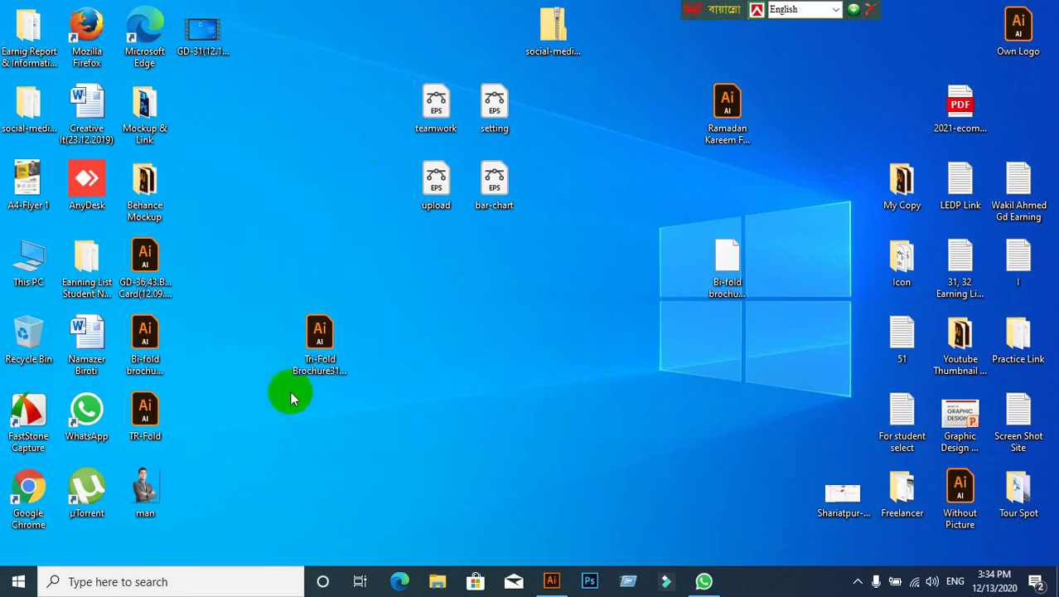
Step: Disconnect and reconnect the home Wi-Fi network twice from the tray list, then dismiss it
click(916, 582)
click(978, 278)
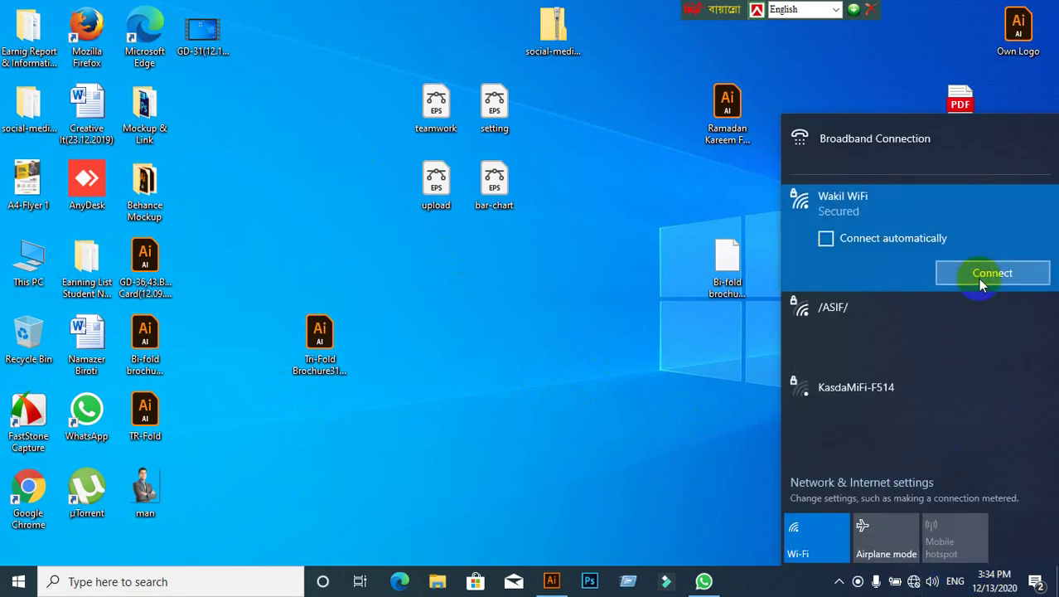
click(977, 278)
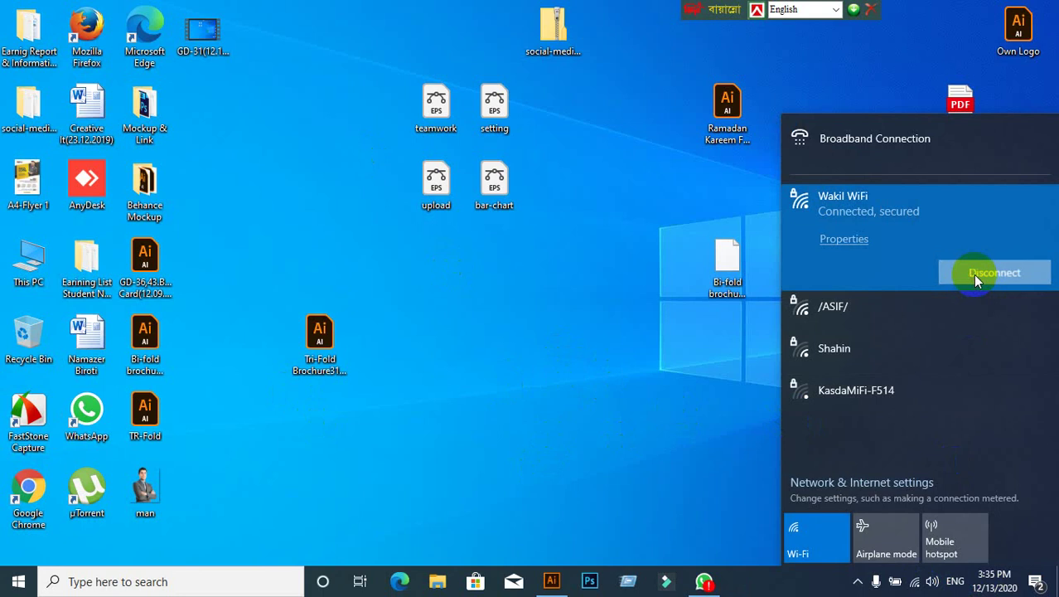
click(974, 276)
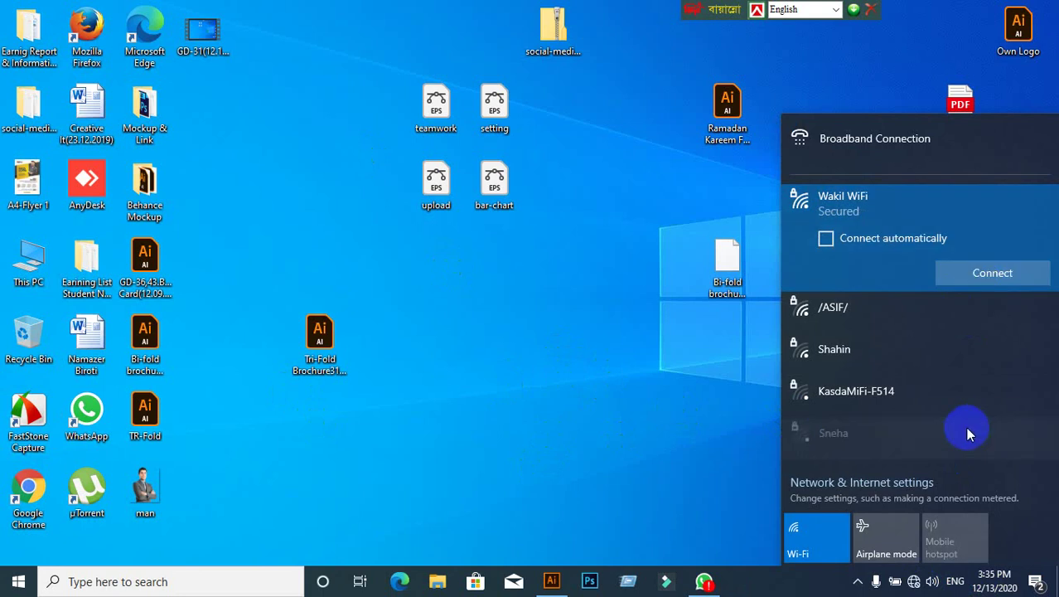
click(971, 273)
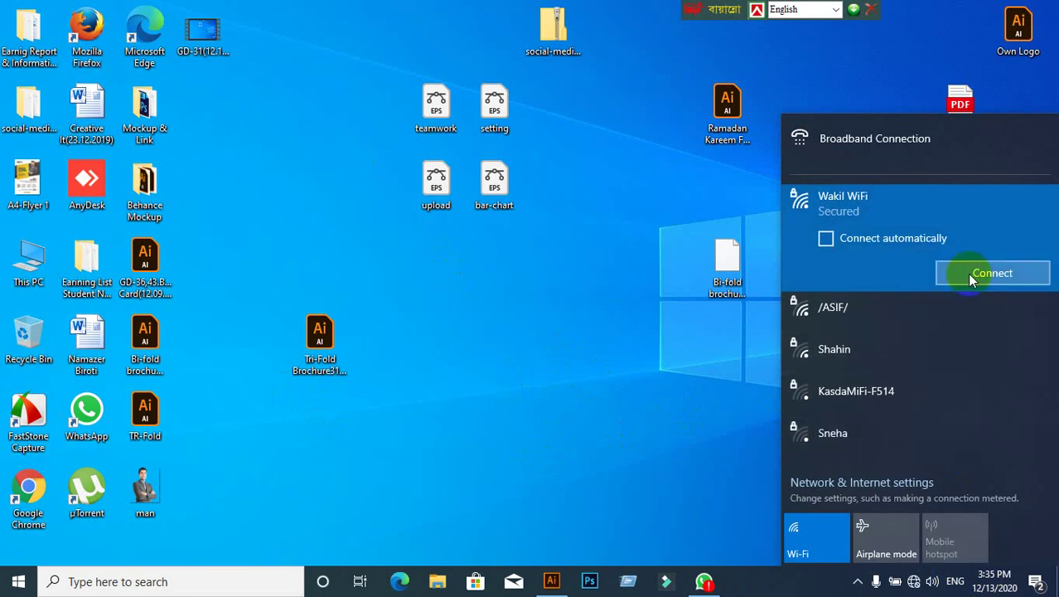
click(565, 351)
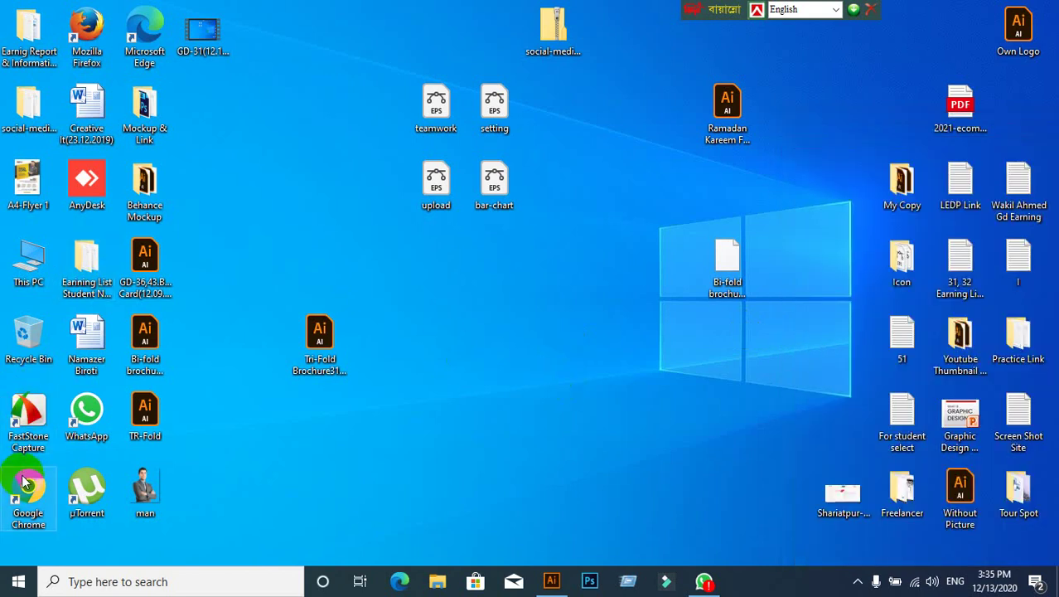
Step: Launch Chrome from the desktop and open the suggested meet.google.com link by typing m
double_click(25, 485)
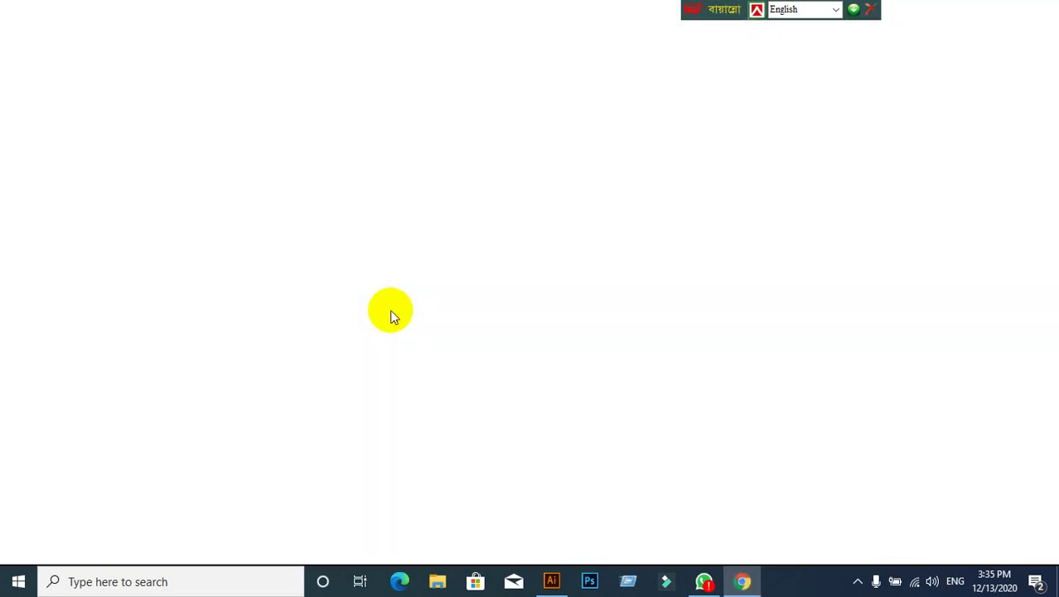
text(m)
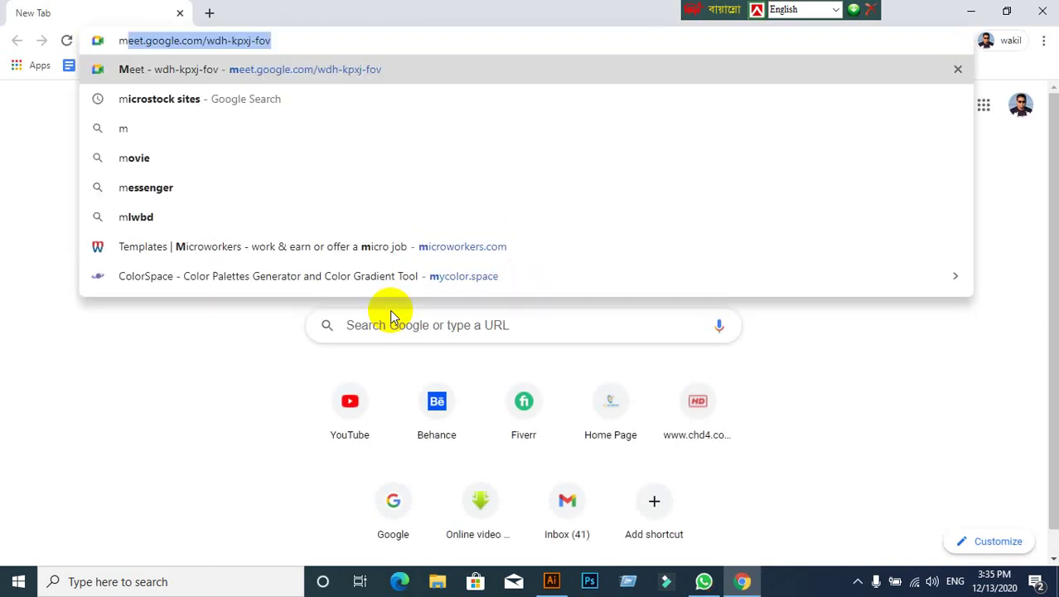
key(Return)
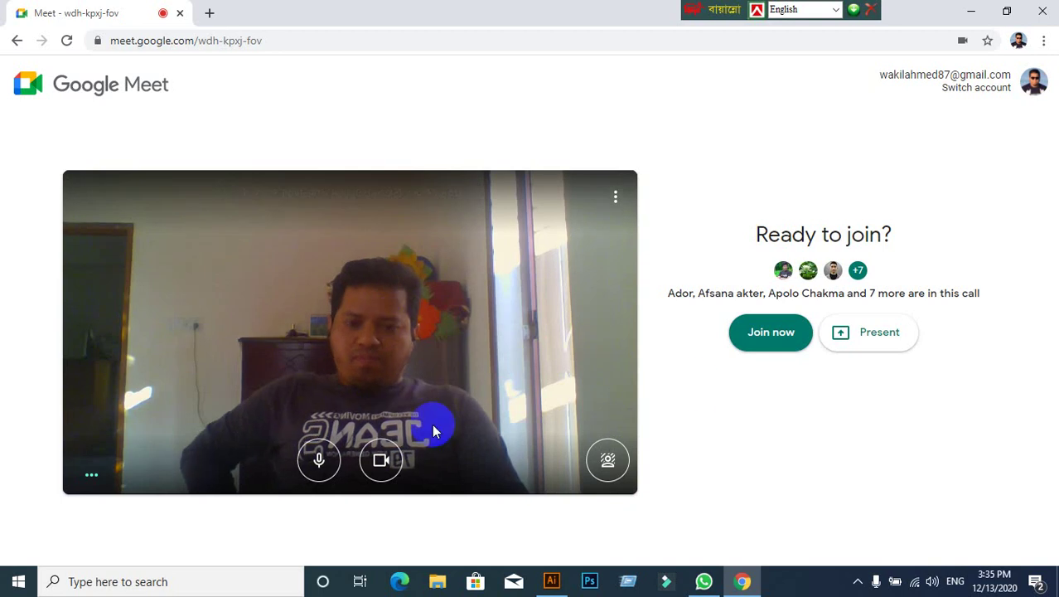
Step: Join the meeting with the microphone on and the camera off
click(754, 333)
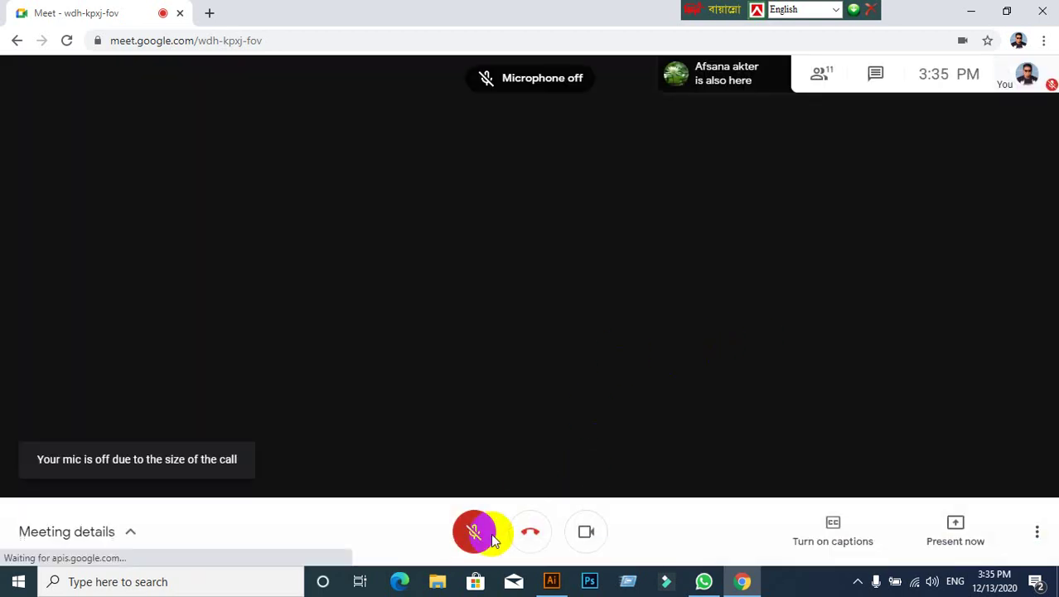
click(492, 539)
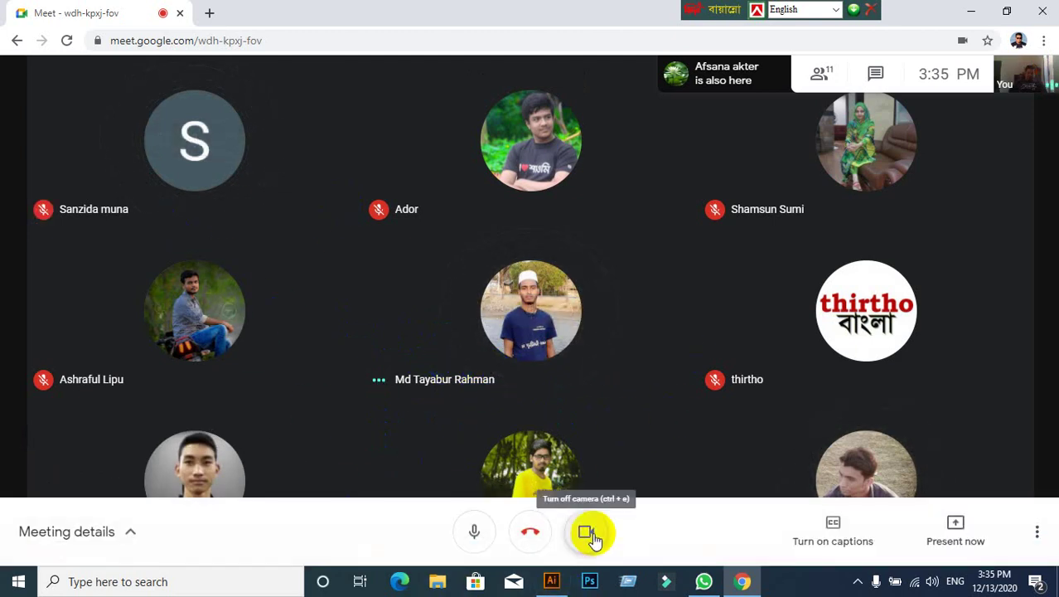
click(588, 533)
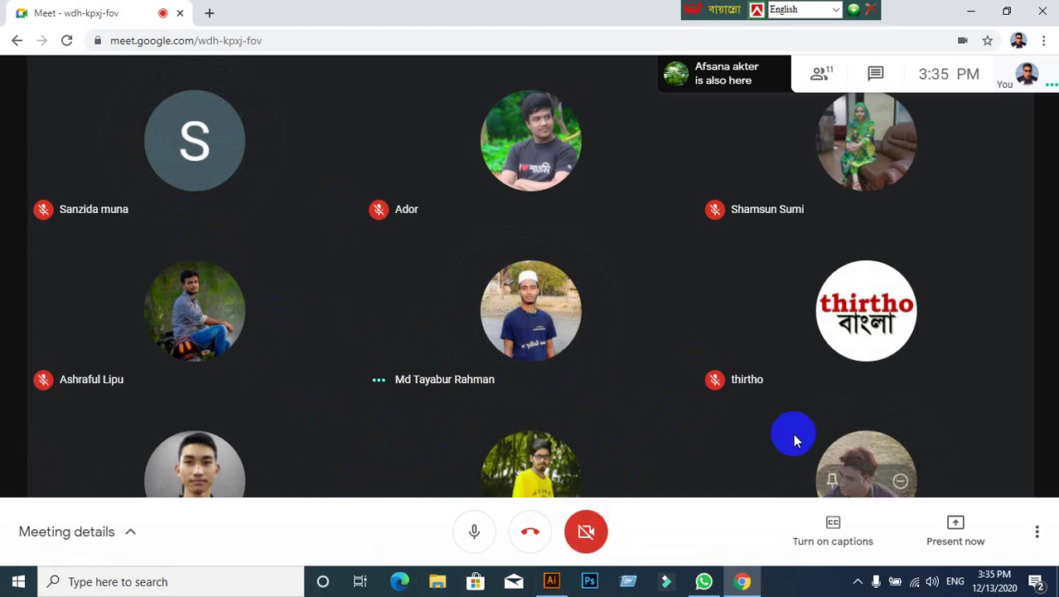
Step: Present your entire screen, hide the sharing notice, and return to Illustrator
click(939, 539)
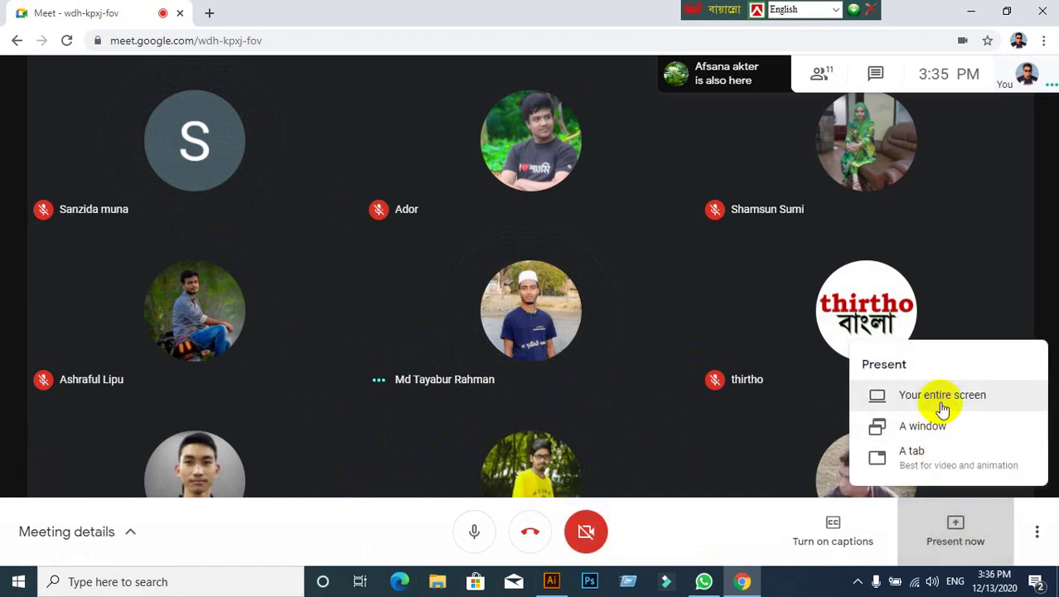
click(942, 395)
click(489, 248)
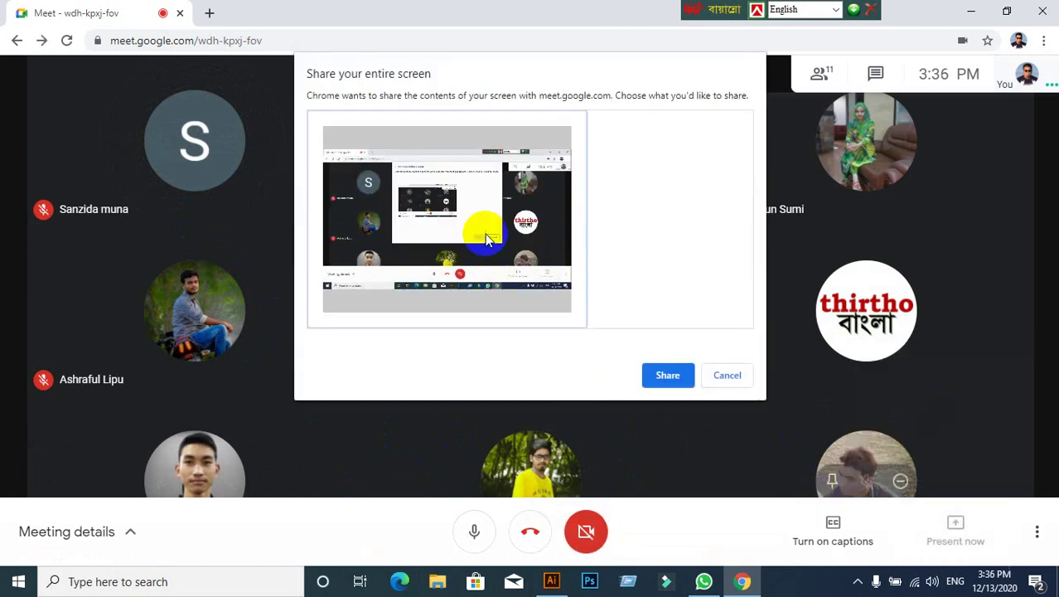
click(668, 374)
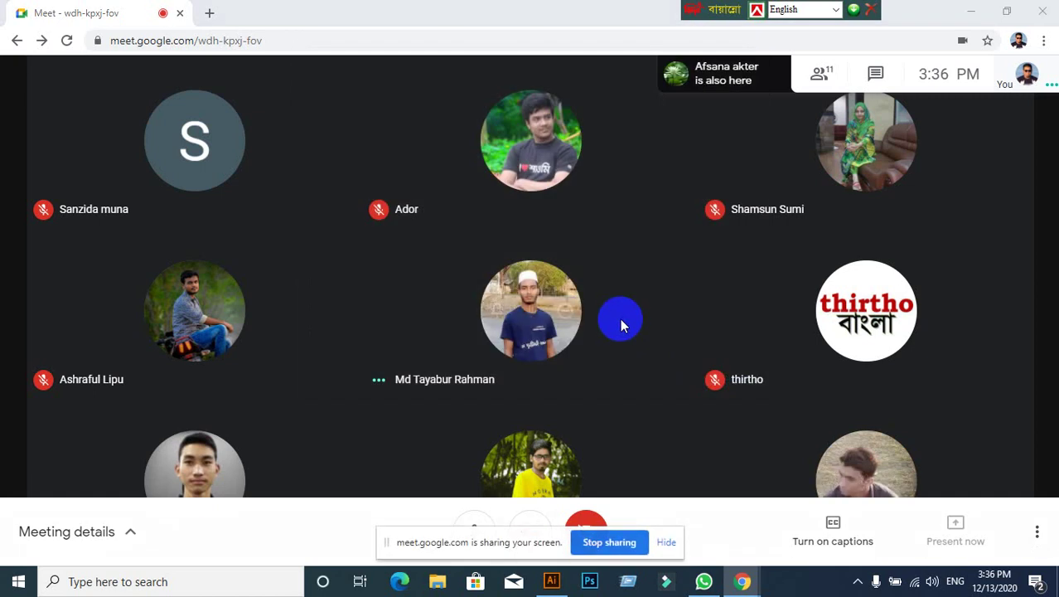
click(666, 542)
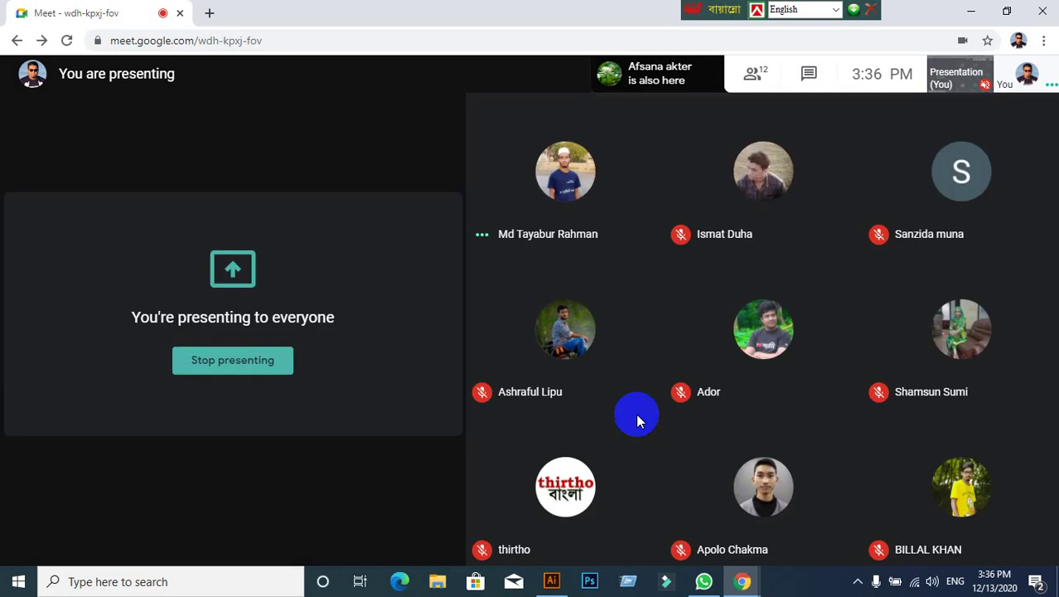
click(551, 581)
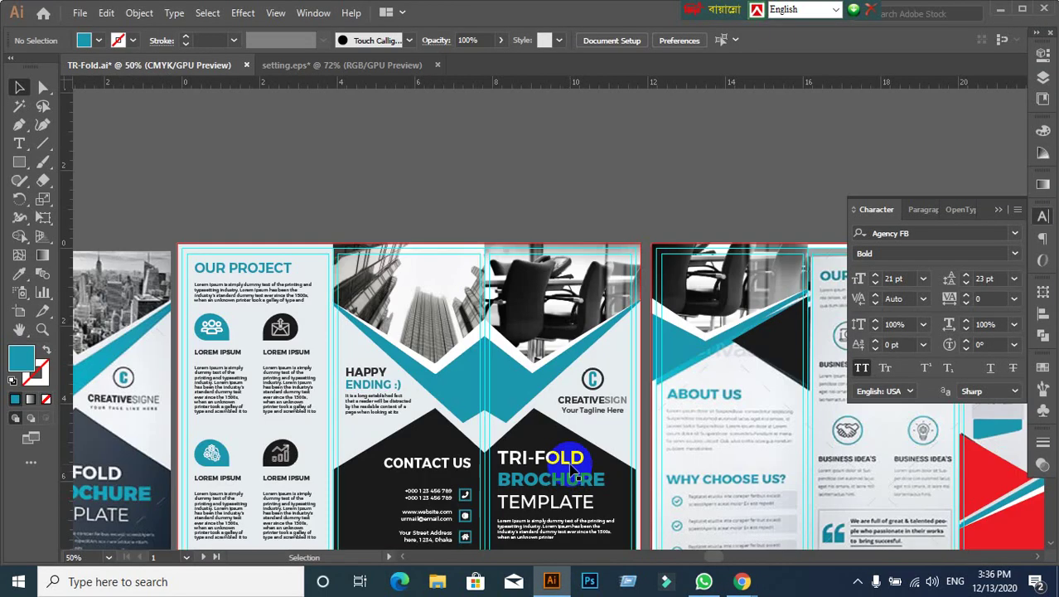
Step: Zoom out to 33.33% and pan to the empty pasteboard below the brochure artboards
scroll(577, 458, down, 3)
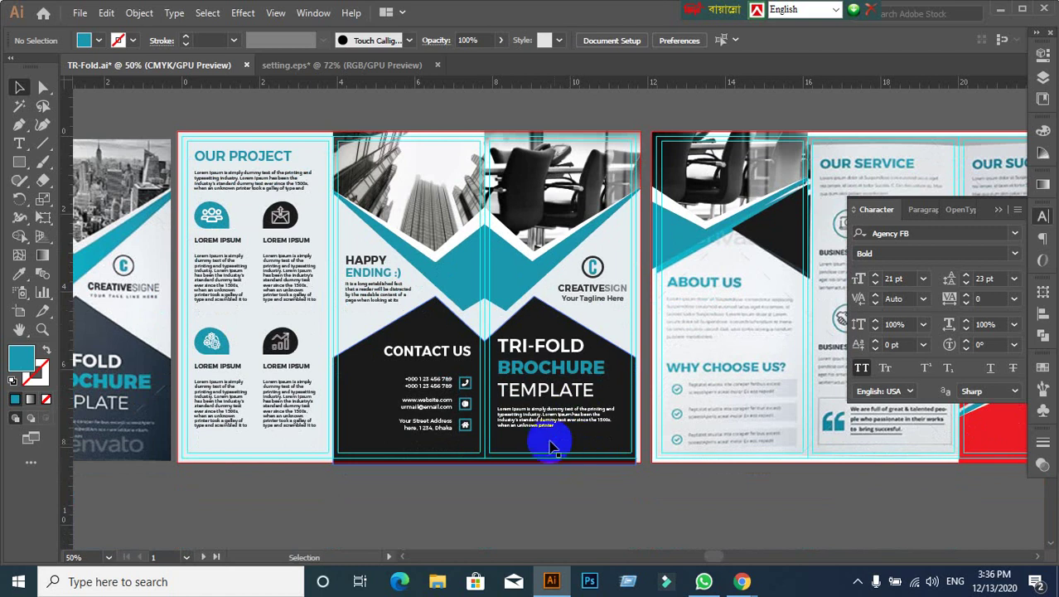
mouse_move(369, 379)
mouse_down()
mouse_move(615, 367)
mouse_move(812, 325)
mouse_up()
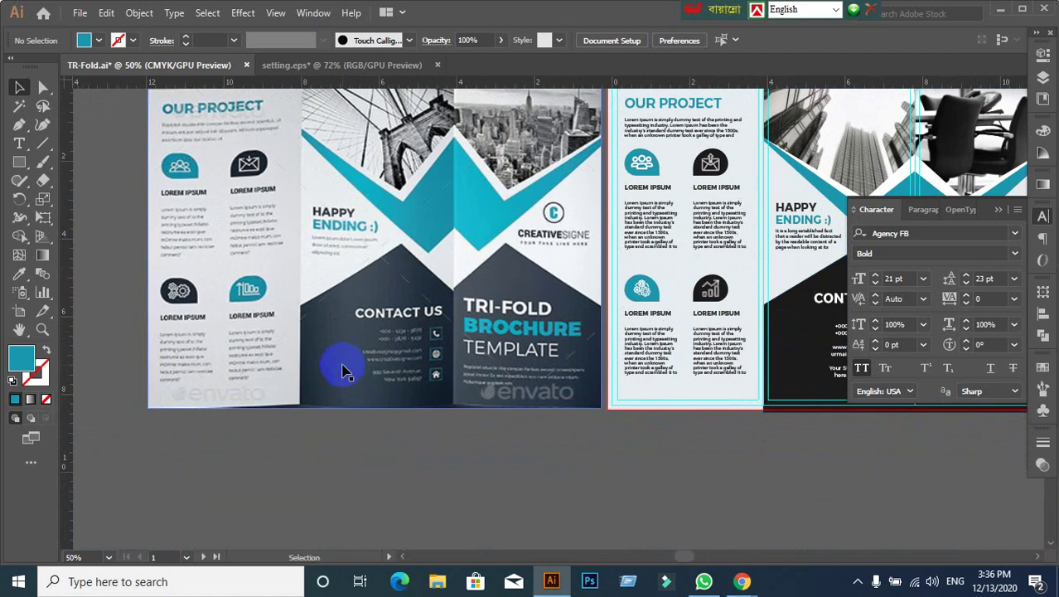
key(ctrl+minus)
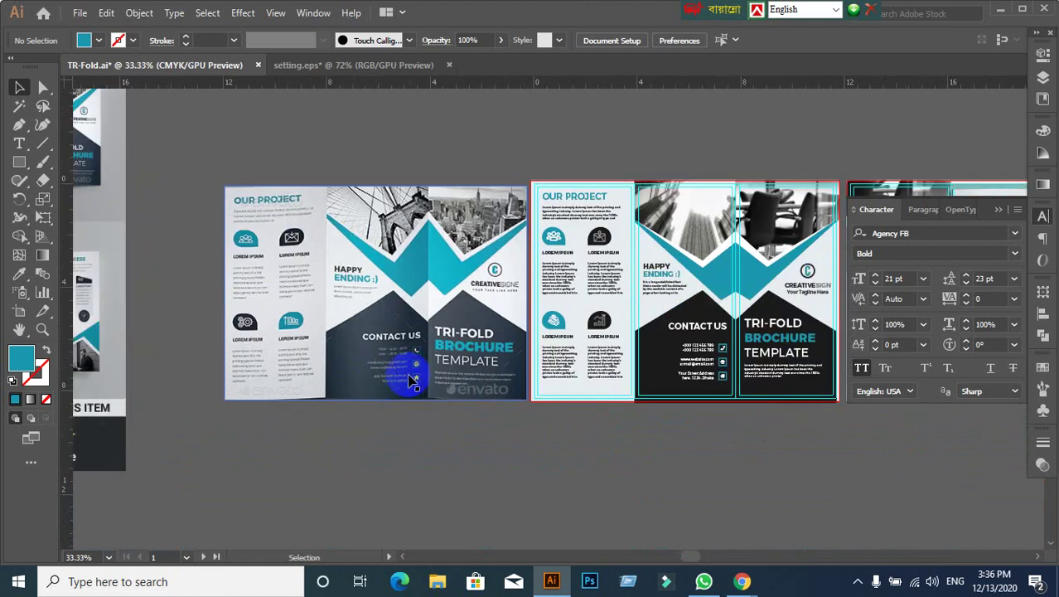
drag(416, 373, 394, 305)
drag(568, 421, 461, 359)
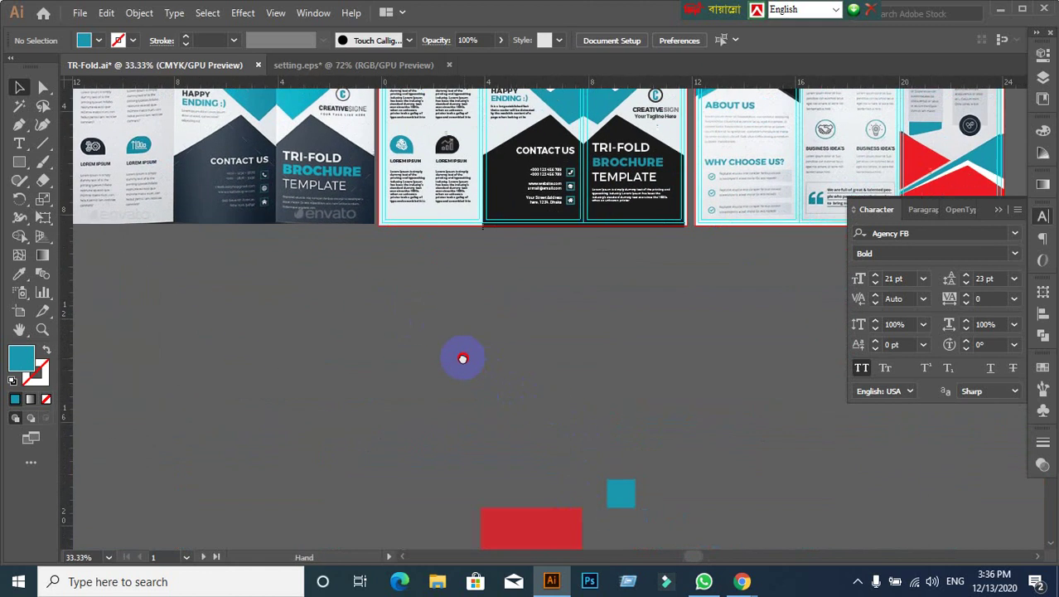
Step: Move the red pointed tab shape out of the way
drag(534, 520, 390, 282)
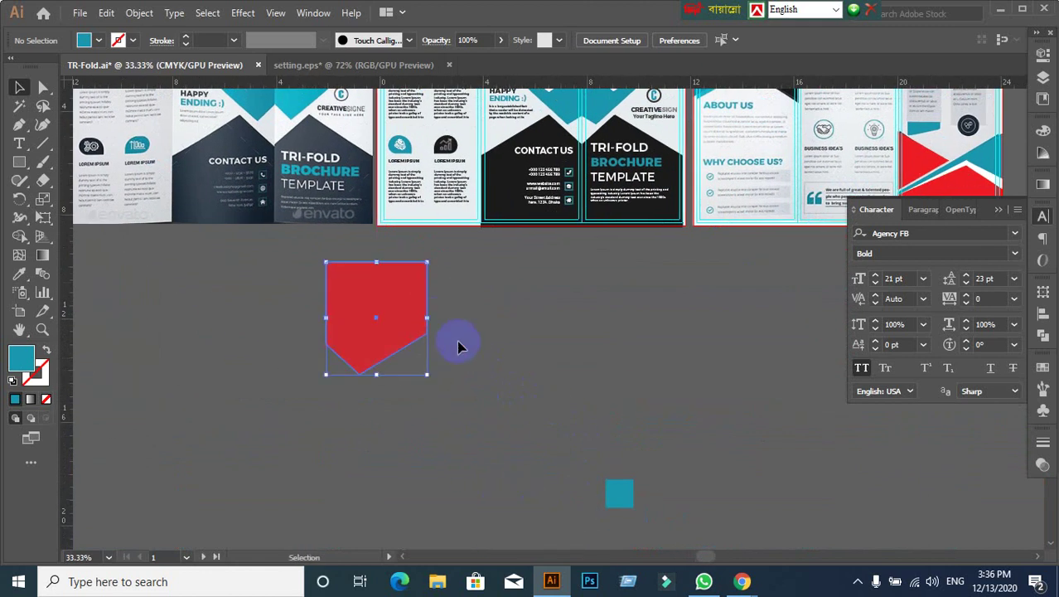
click(400, 317)
key(ctrl+z)
click(359, 397)
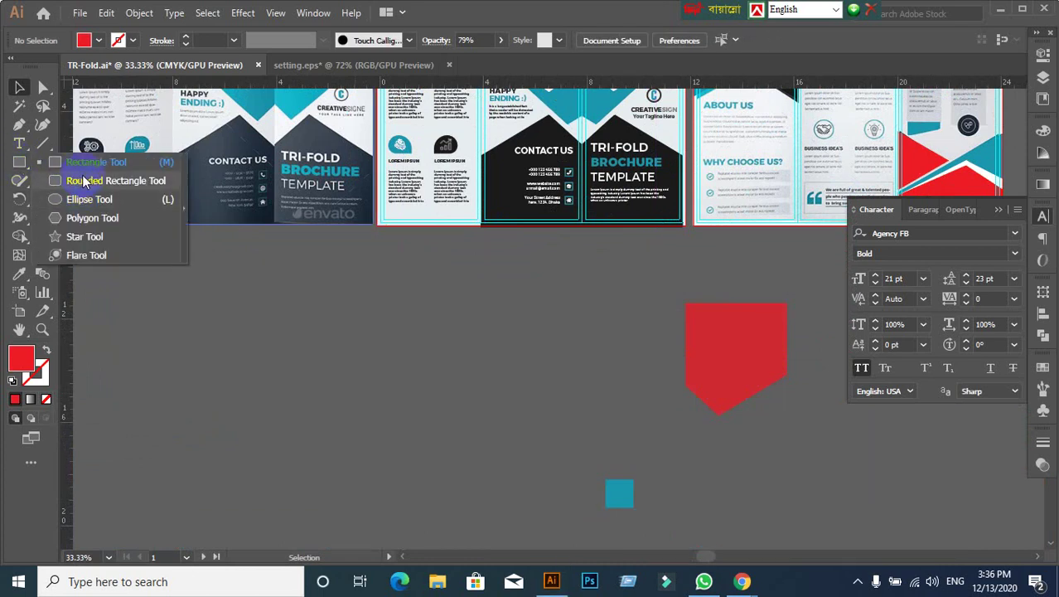
Step: Draw a red square on the empty canvas and position it
drag(20, 165, 87, 162)
drag(294, 291, 416, 411)
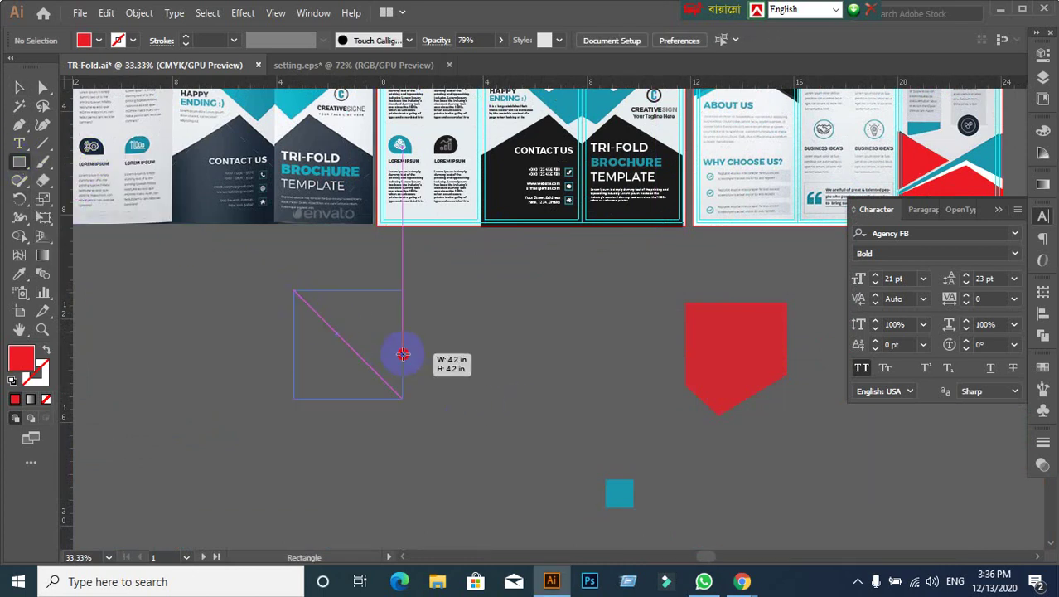
click(19, 86)
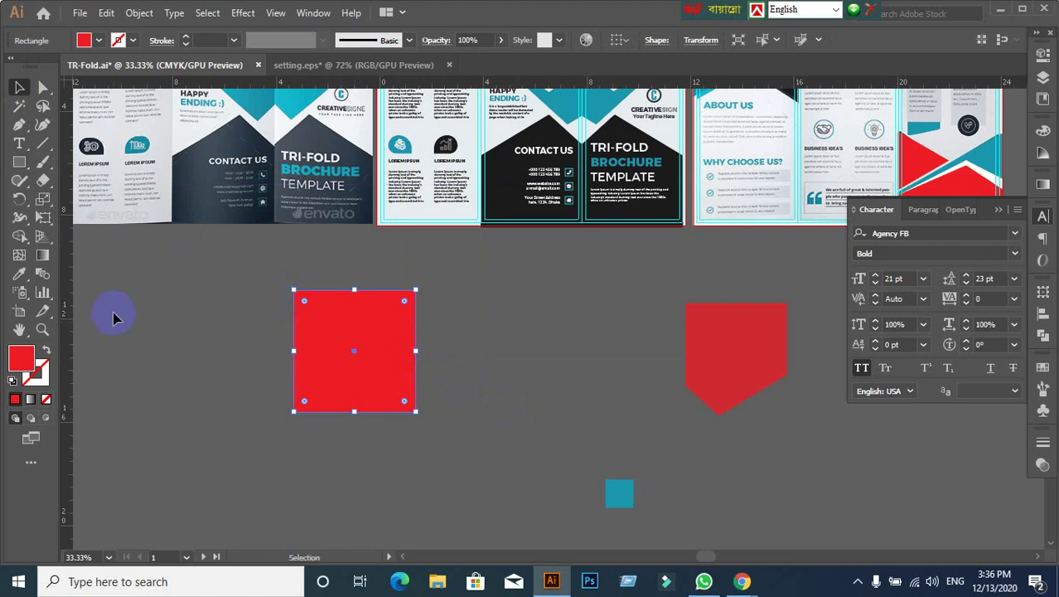
click(245, 338)
click(307, 354)
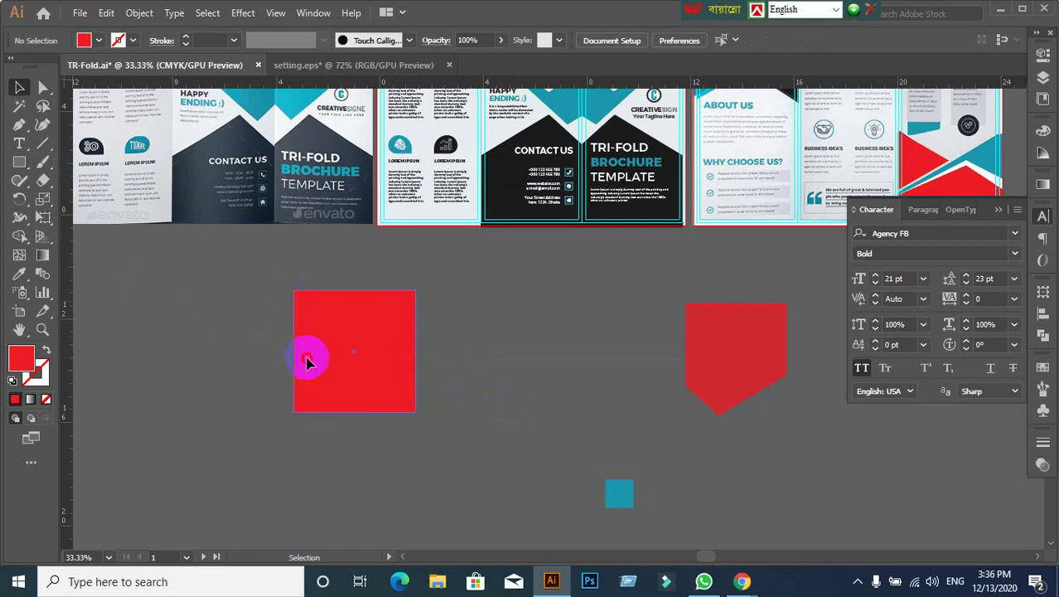
scroll(362, 373, up, 1)
drag(364, 379, 225, 369)
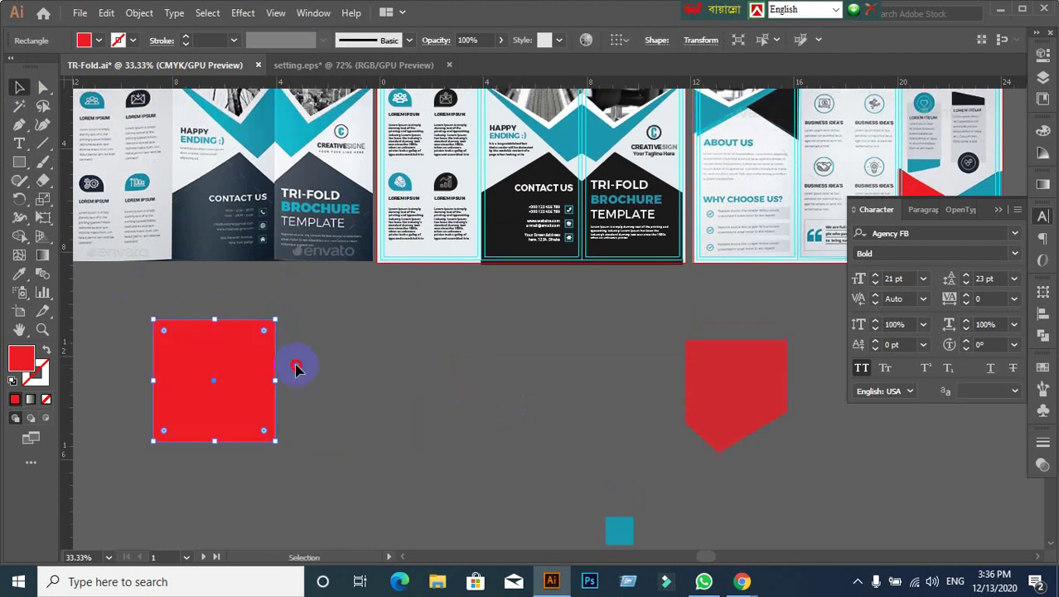
click(296, 366)
drag(225, 431, 338, 457)
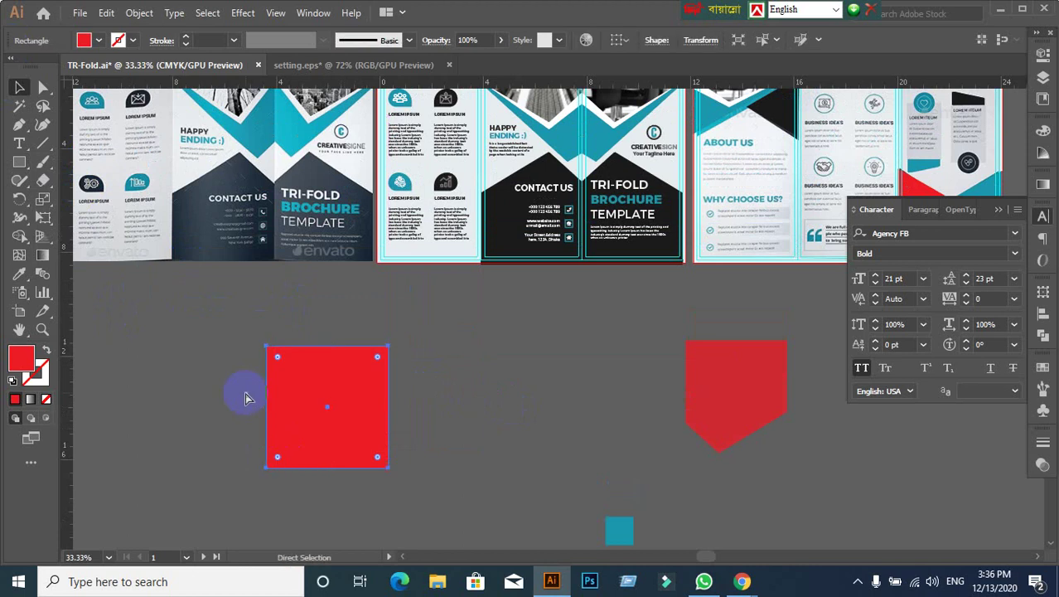
click(497, 381)
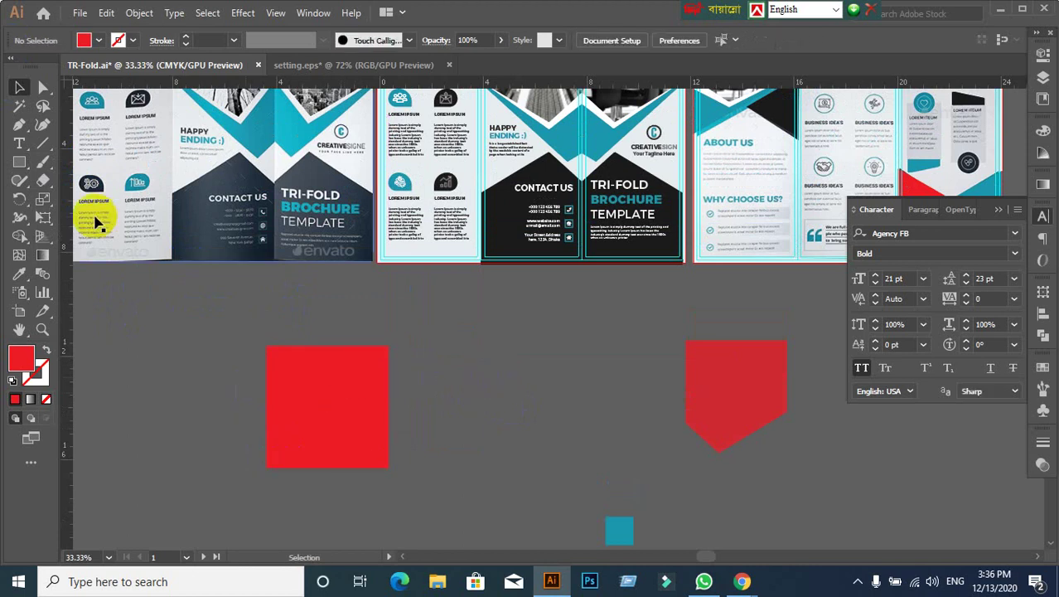
Step: Draw a large white-filled rectangle behind the red square, then reselect the square
click(19, 162)
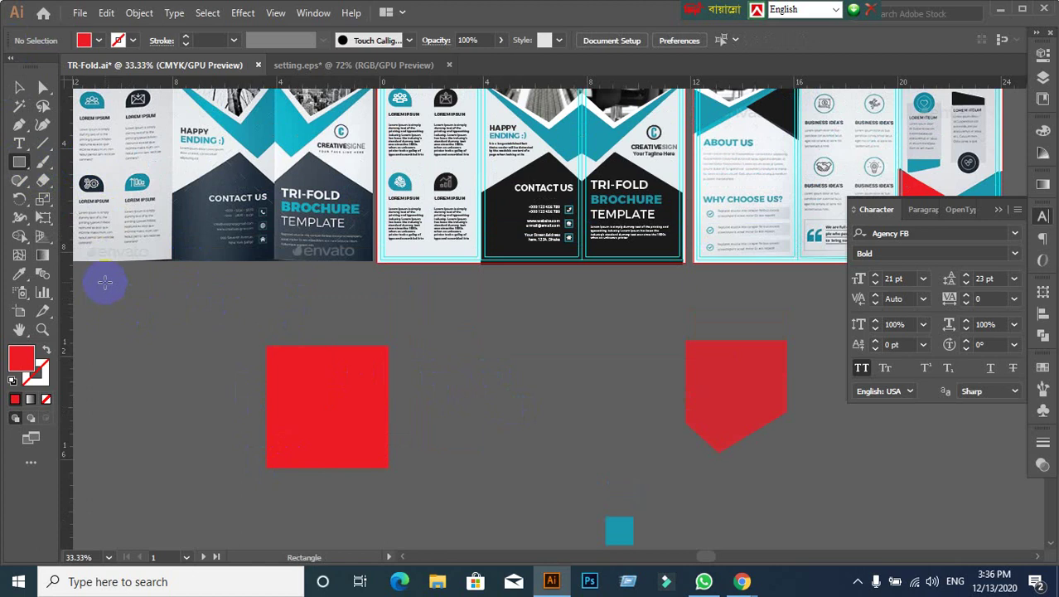
drag(104, 283, 553, 521)
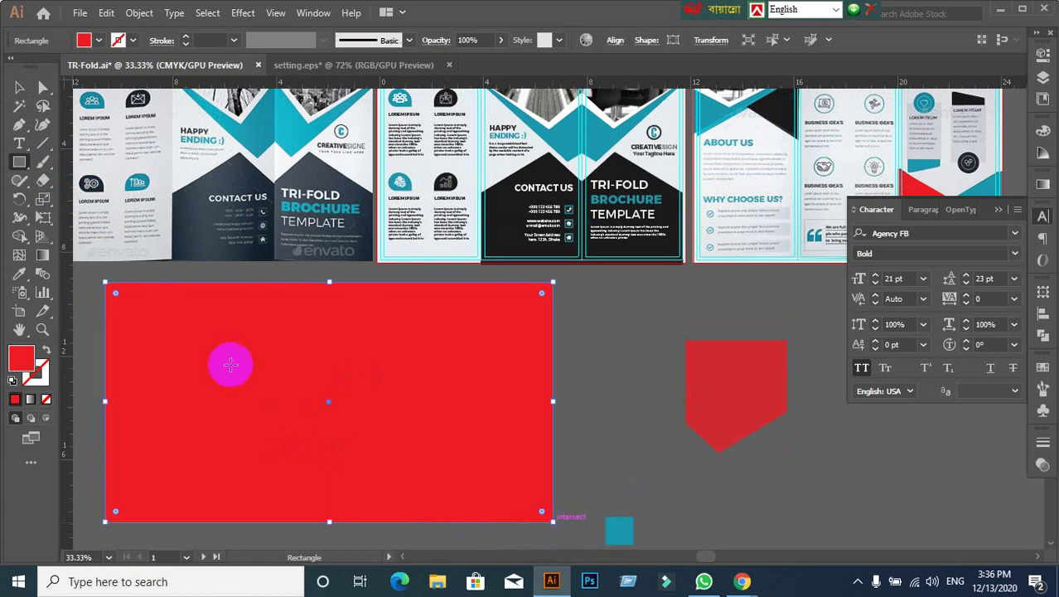
click(19, 87)
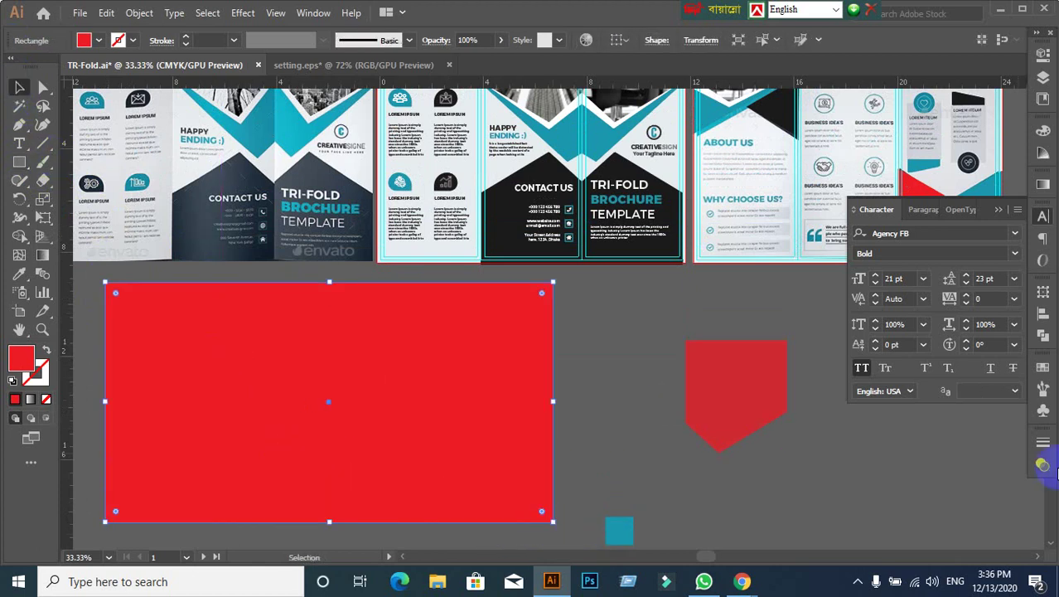
click(1041, 366)
click(880, 408)
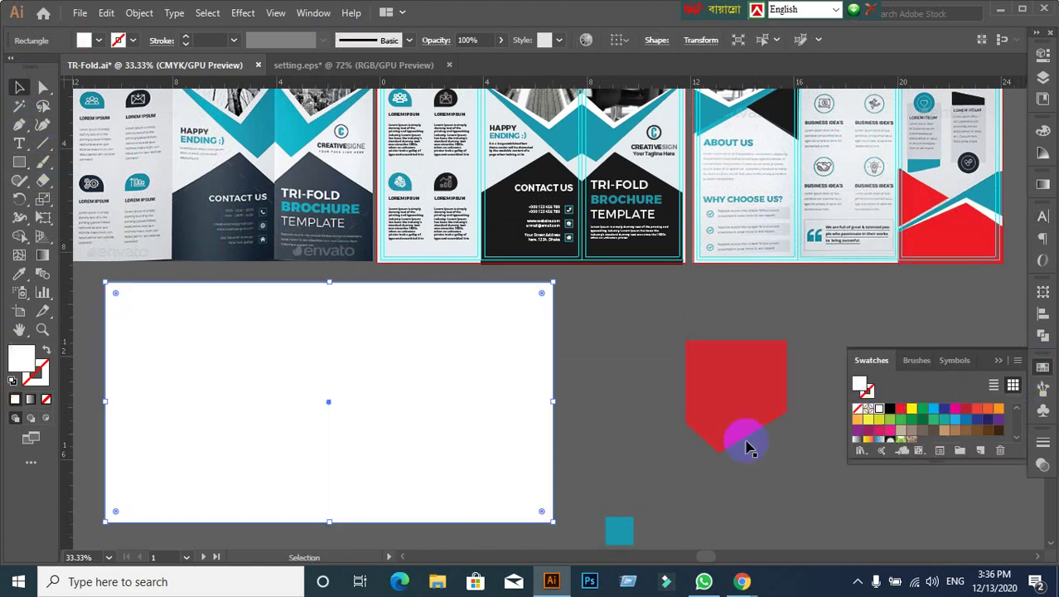
key(ctrl+f)
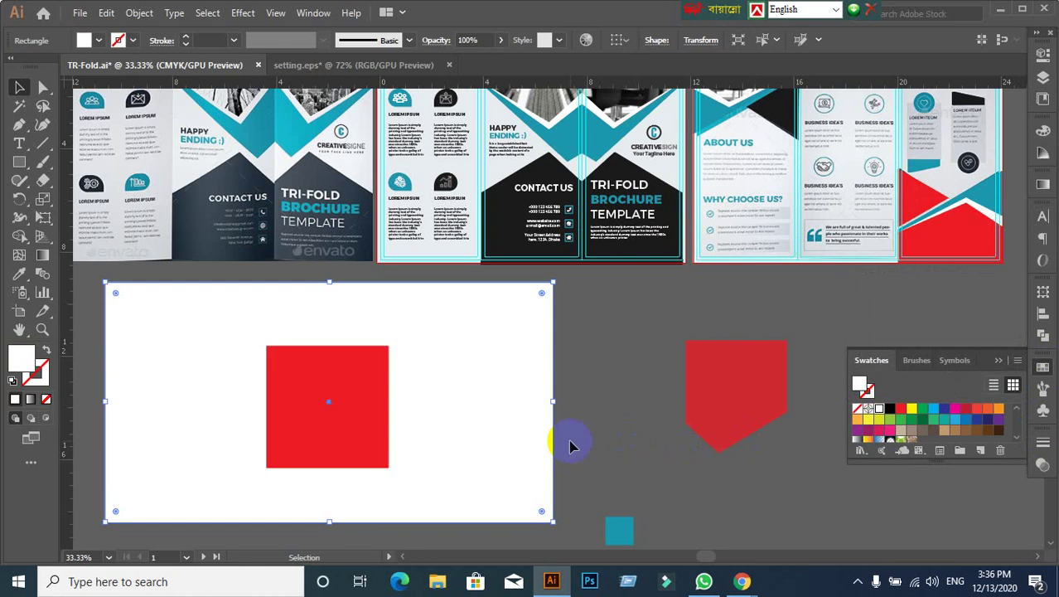
click(611, 445)
click(452, 446)
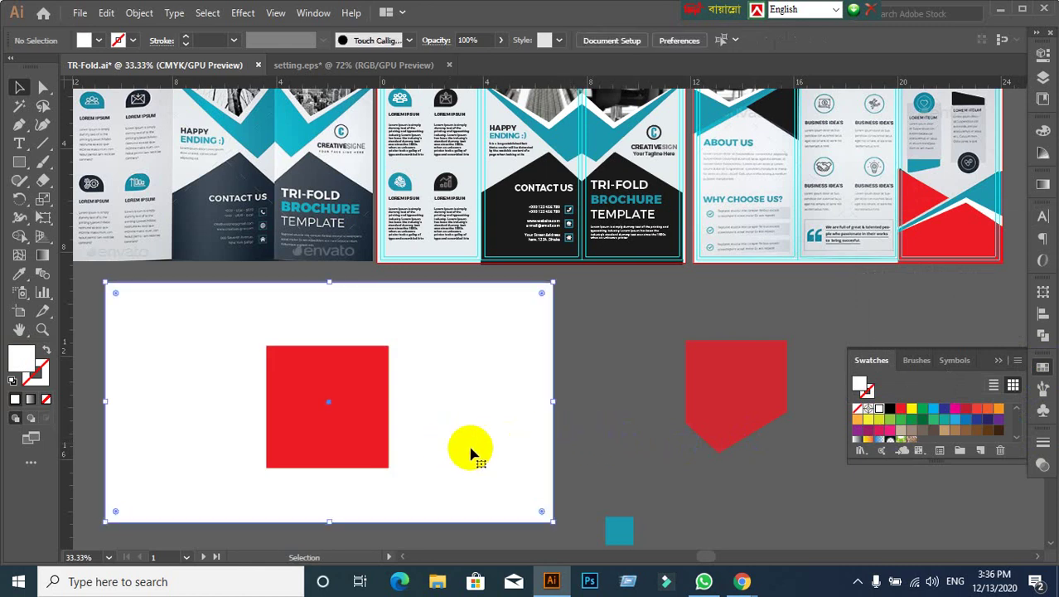
click(469, 454)
scroll(480, 451, down, 2)
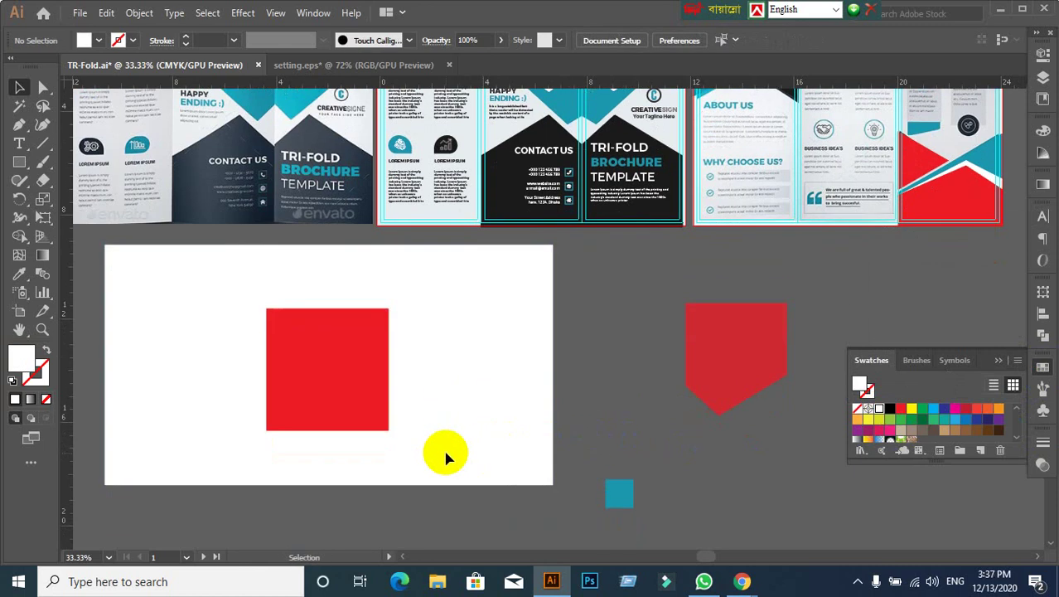
click(340, 381)
Step: Nudge the red square slightly up-left, and preview a Drop Shadow without applying it
drag(340, 381, 324, 366)
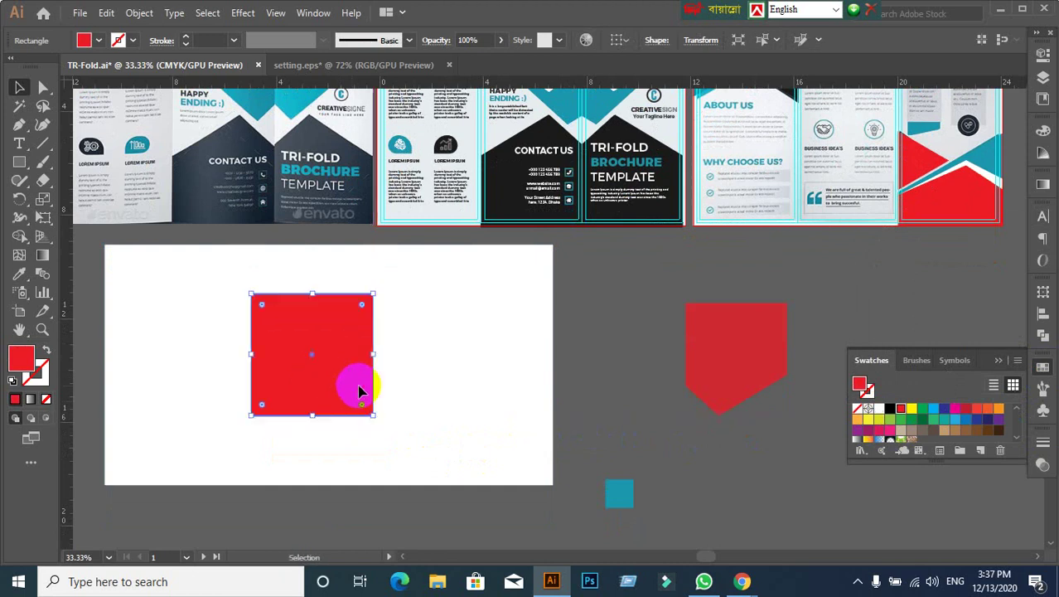
click(312, 378)
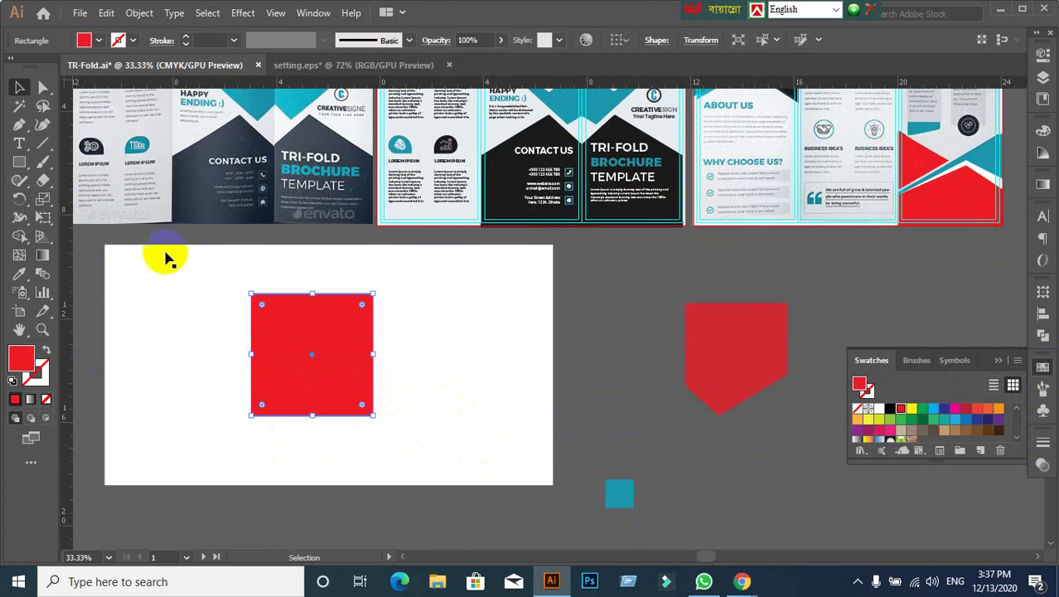
click(243, 15)
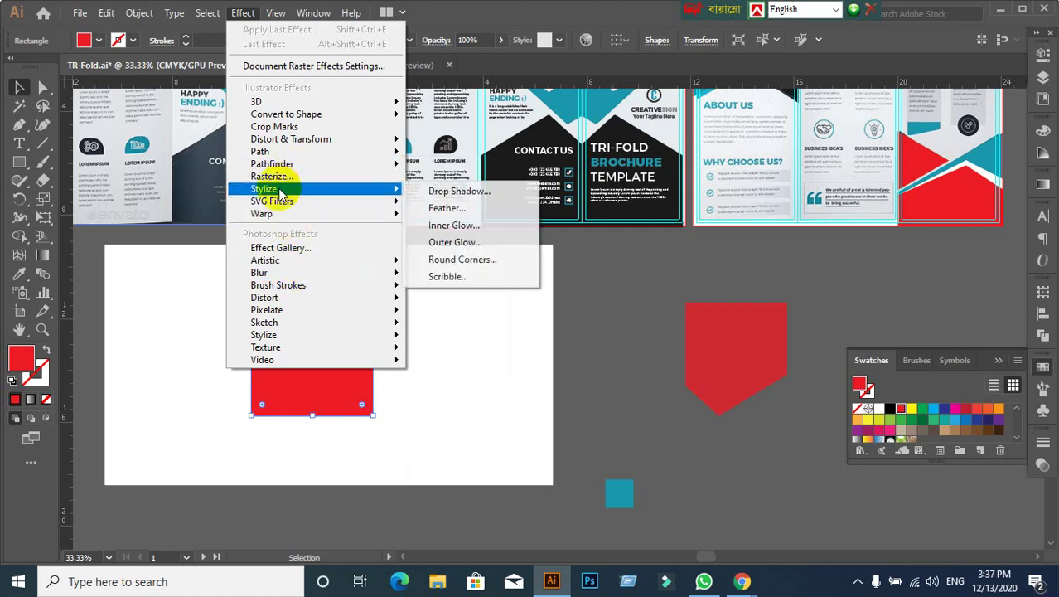
mouse_move(264, 189)
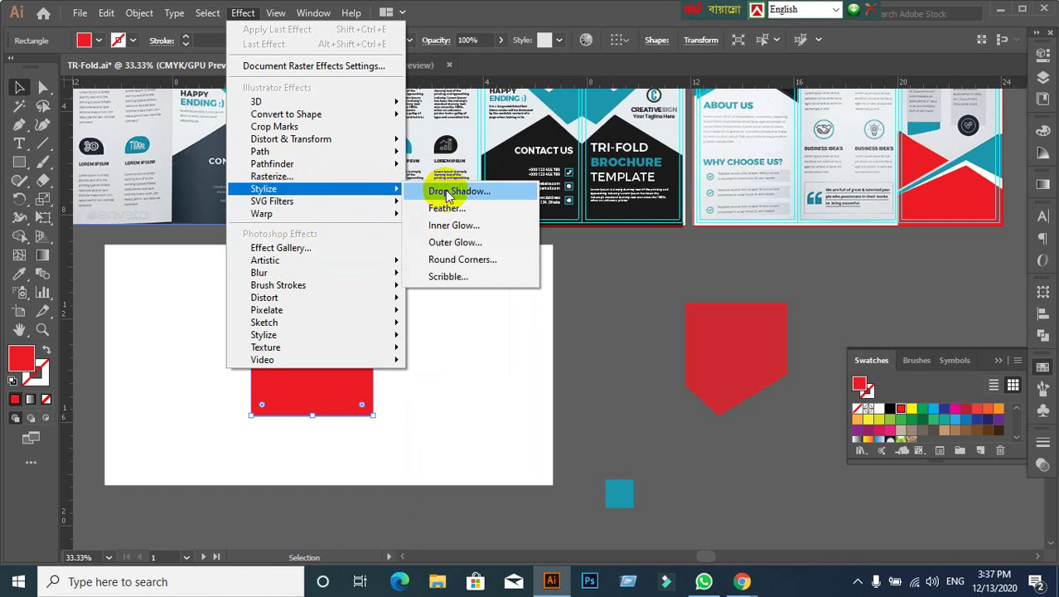
click(448, 193)
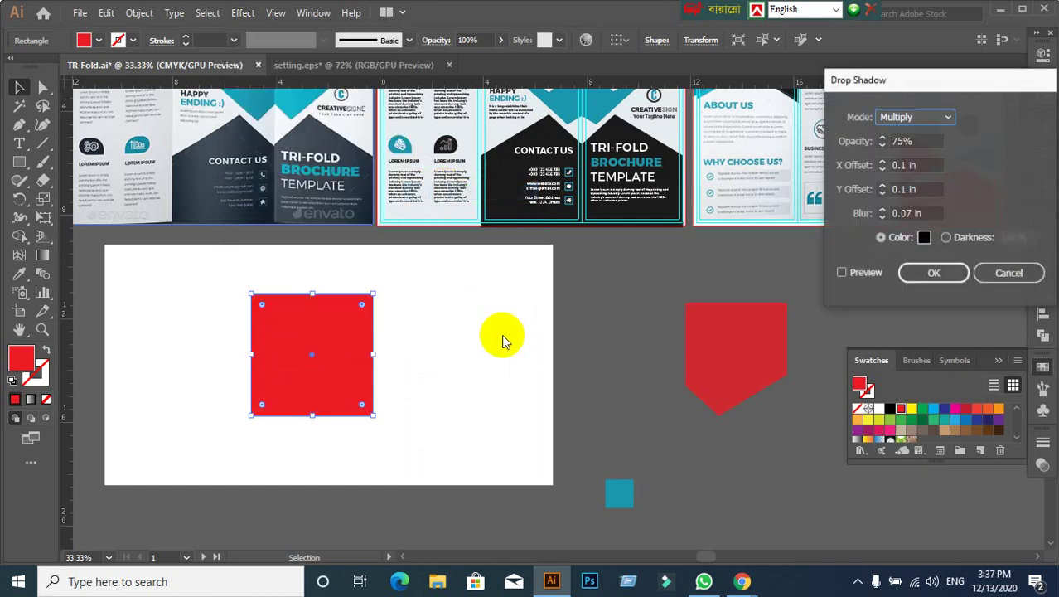
click(843, 275)
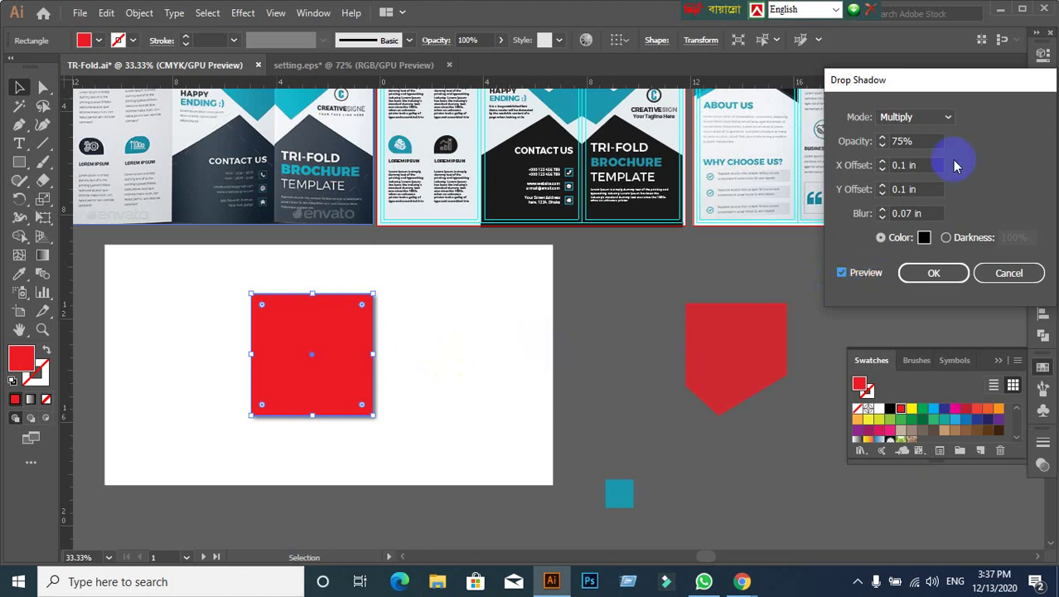
click(1009, 273)
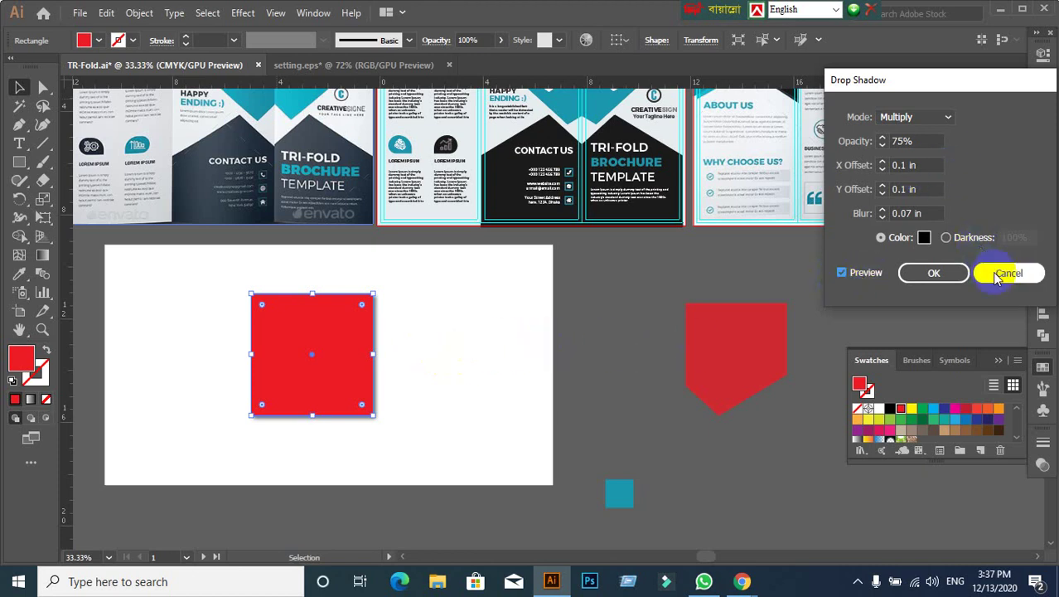
Step: Switch the rulers to pixels and preview a Drop Shadow on the red square
right_click(520, 81)
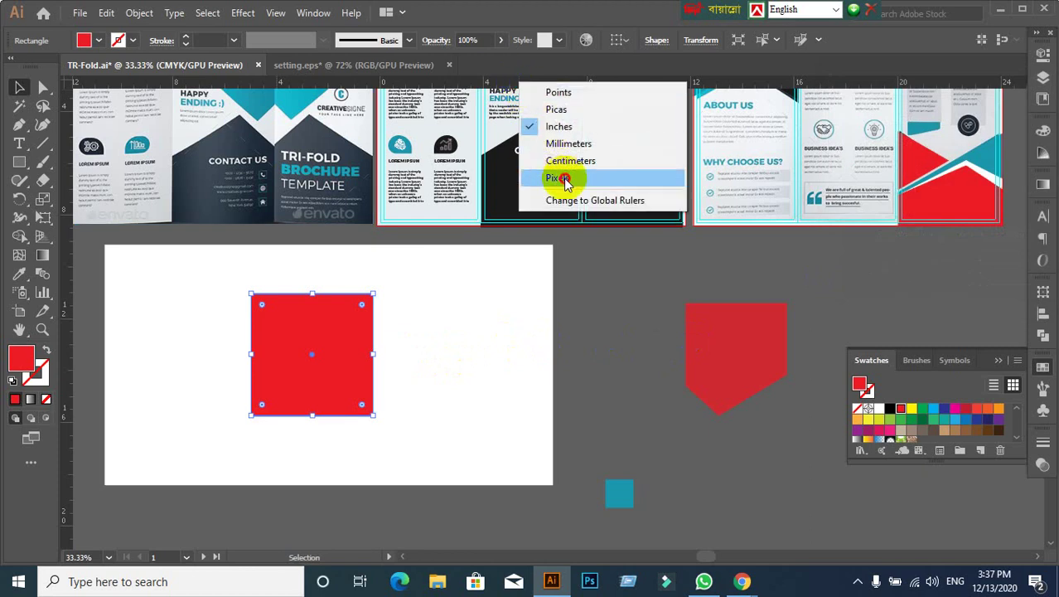
click(564, 181)
click(244, 14)
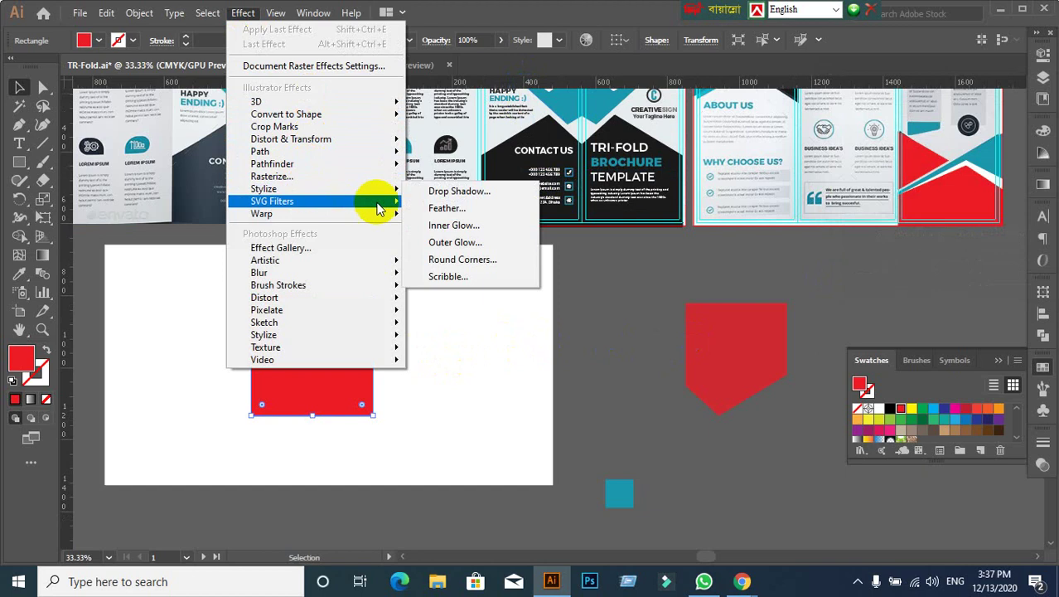
click(461, 192)
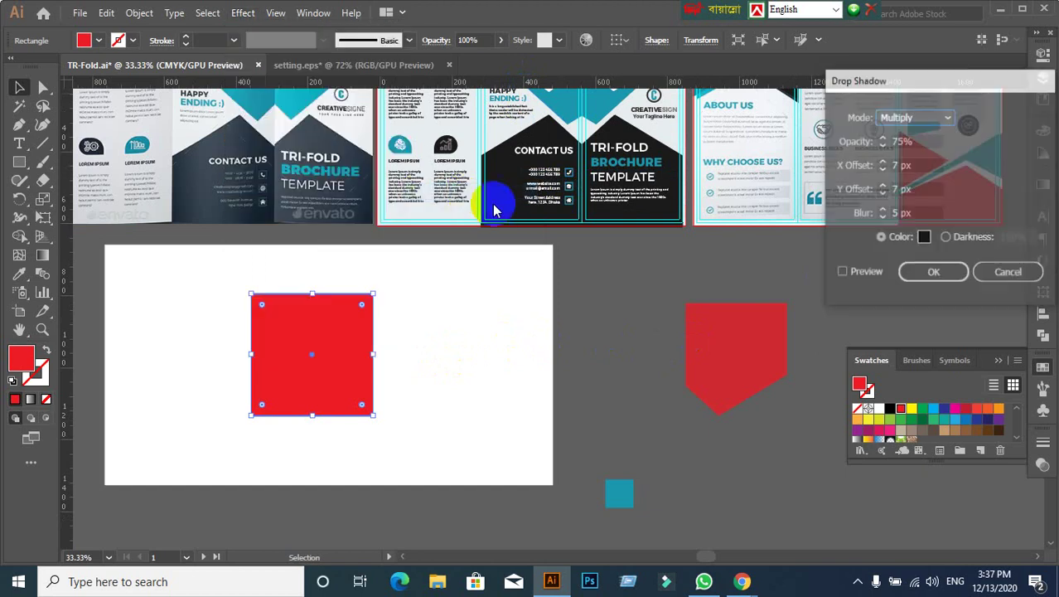
click(842, 276)
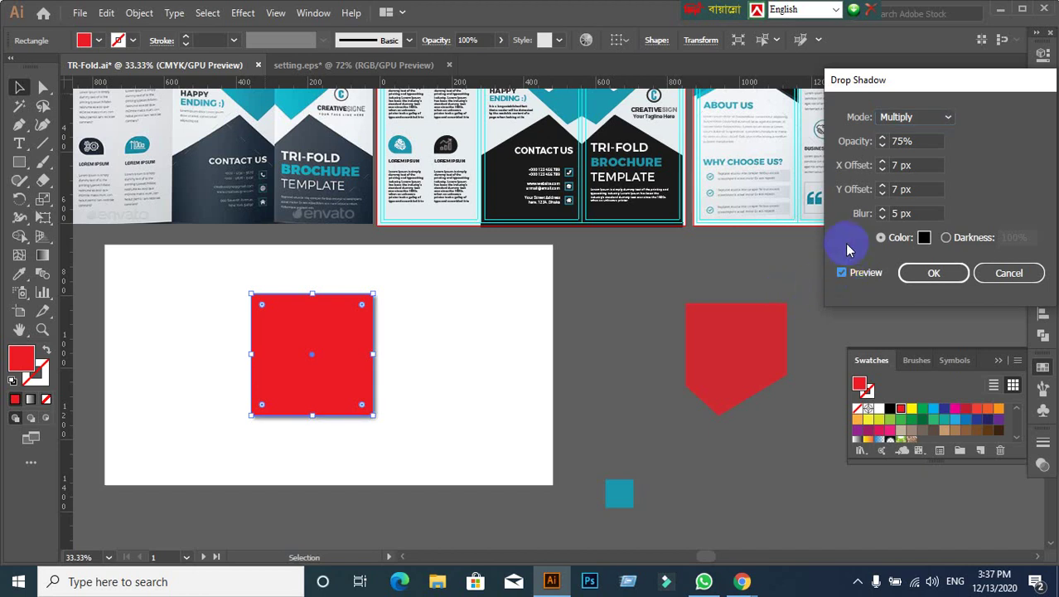
Step: Set the shadow mode to Normal and the X offset to 25 px
click(920, 118)
click(923, 141)
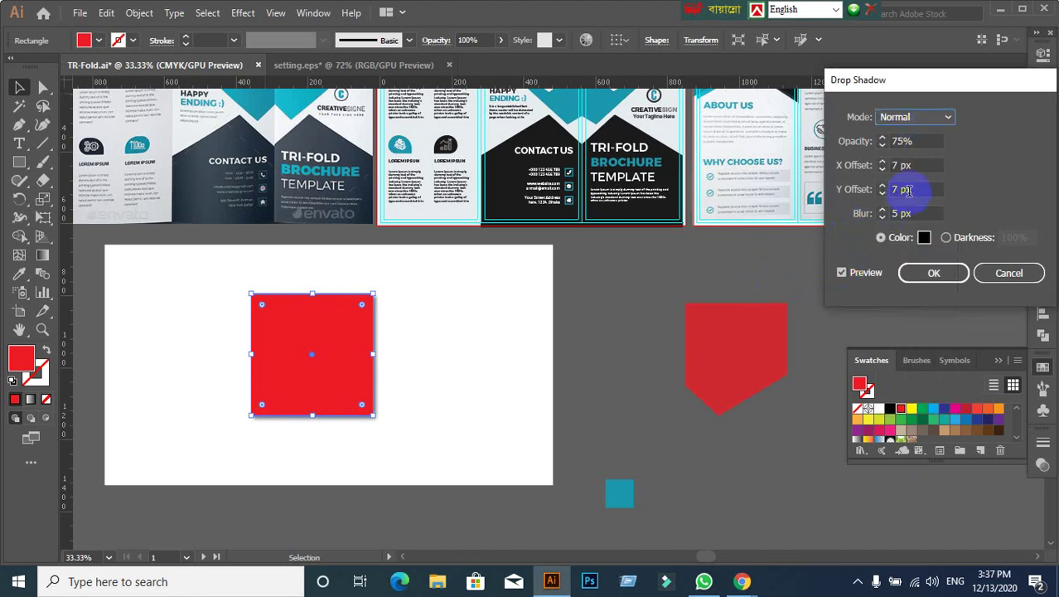
click(920, 142)
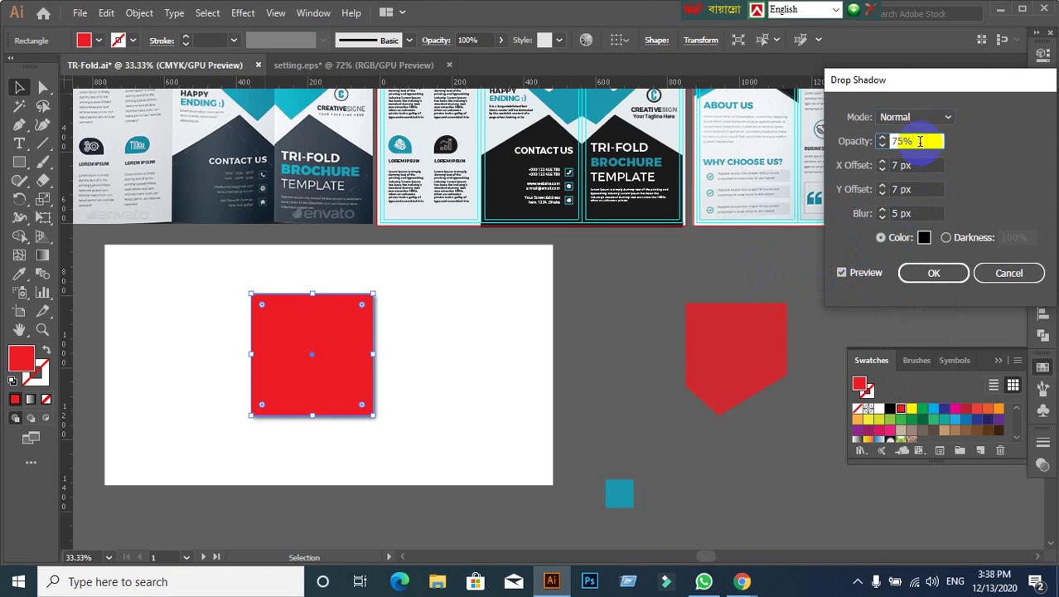
click(920, 141)
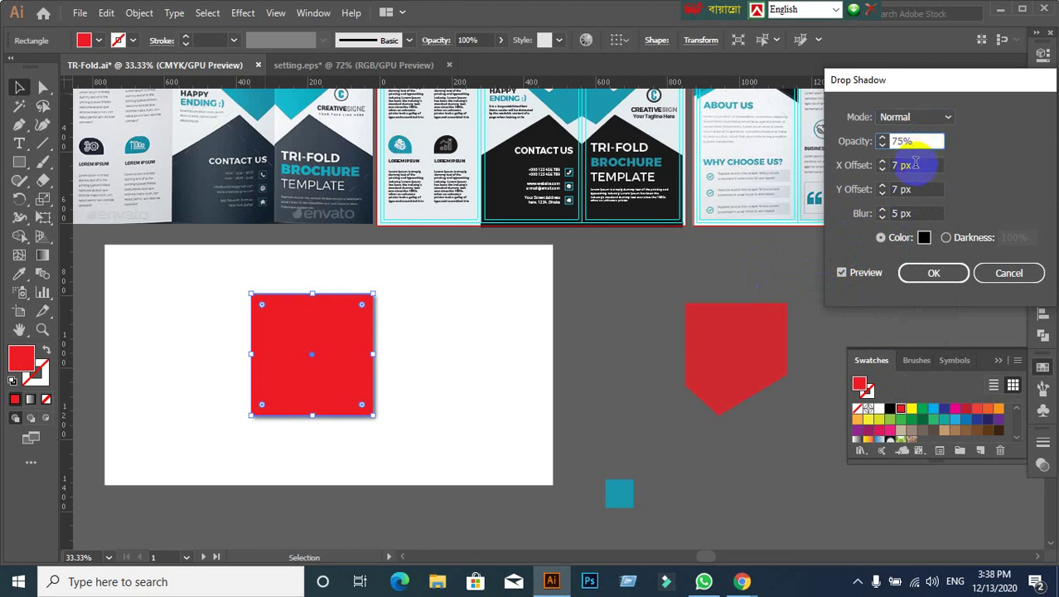
click(915, 164)
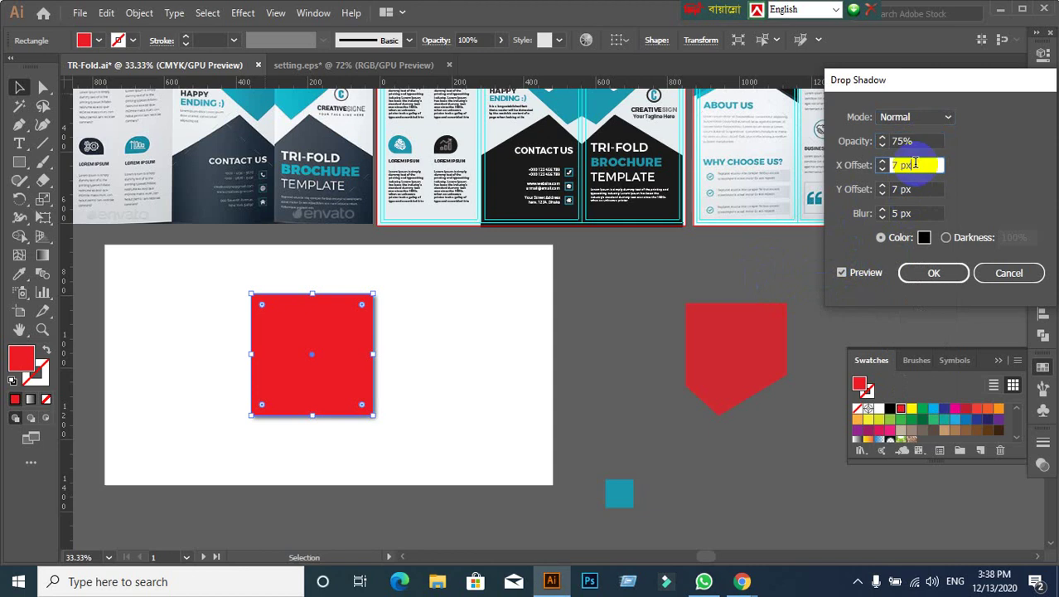
text(18)
key(Up)
key(Up)
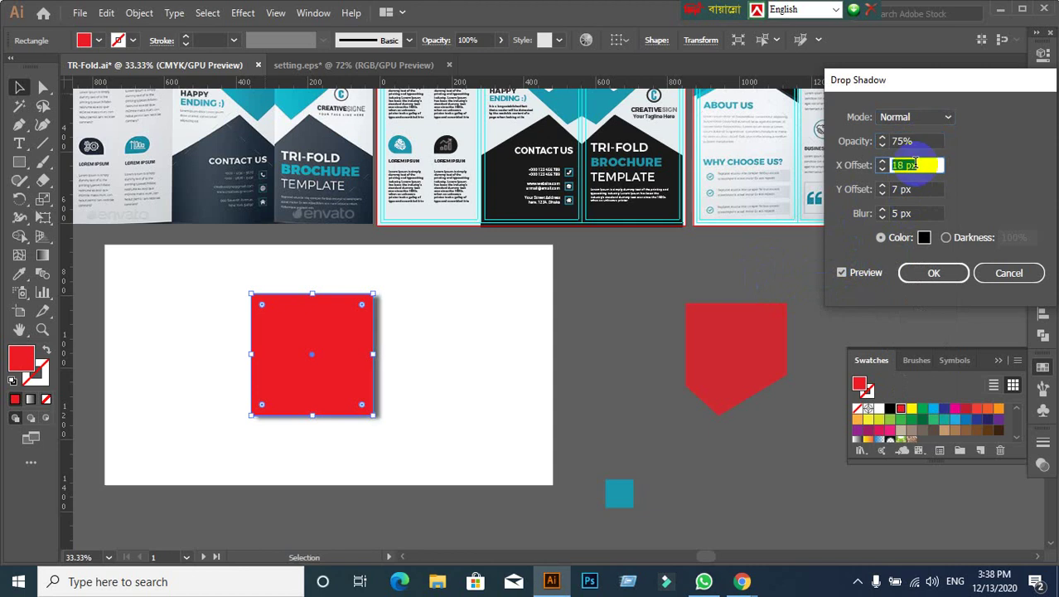
key(Up)
key(Up)
key(Up)
key(Up)
key(Up)
key(Up)
key(Down)
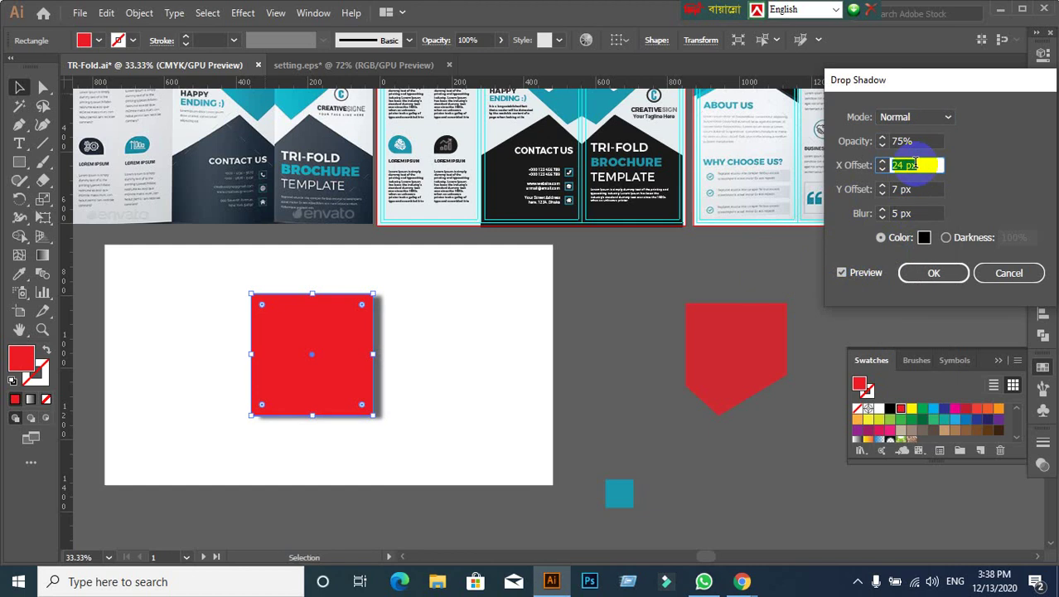
Step: Set the shadow's Y offset to 22 px
click(920, 189)
key(Down)
key(Down)
key(Down)
key(Down)
key(Down)
key(Down)
key(Down)
key(Down)
key(Down)
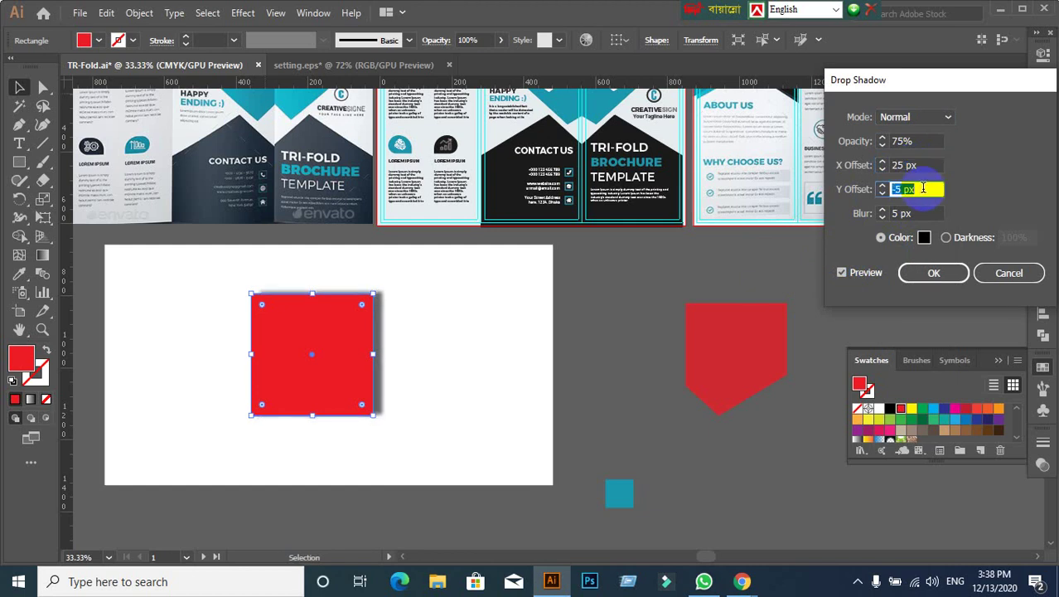
key(Down)
key(Down)
key(Down)
key(Down)
key(Down)
key(Down)
key(Down)
key(Down)
key(Down)
key(Down)
key(Down)
key(Down)
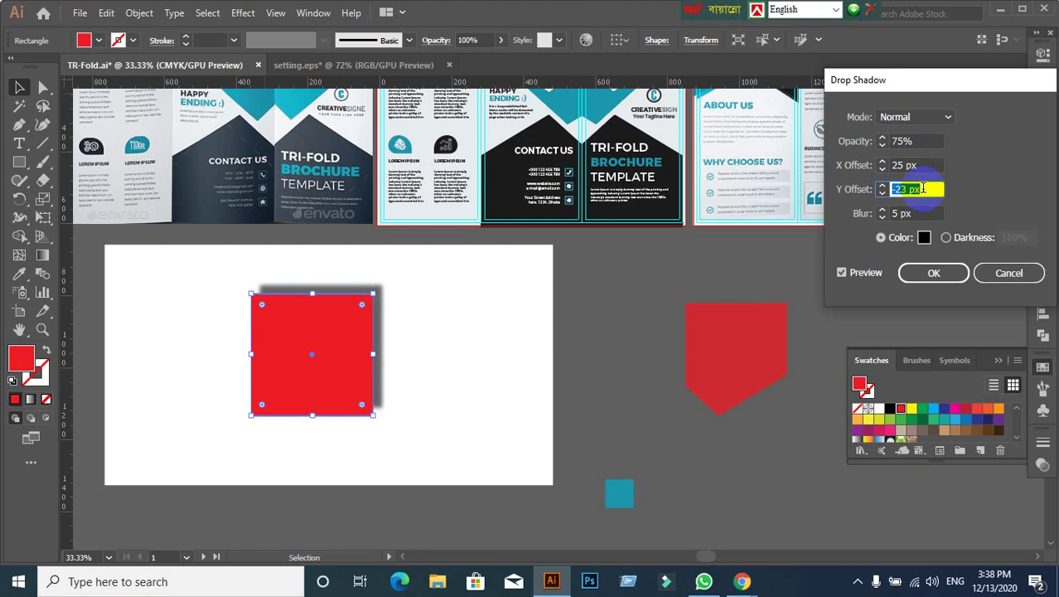
key(Down)
key(Down)
key(Down)
key(Up)
key(Up)
key(Up)
key(Up)
key(Up)
key(Up)
key(Up)
key(Up)
key(Up)
key(Up)
key(Up)
key(Up)
key(Up)
key(Up)
key(Up)
key(Up)
key(Up)
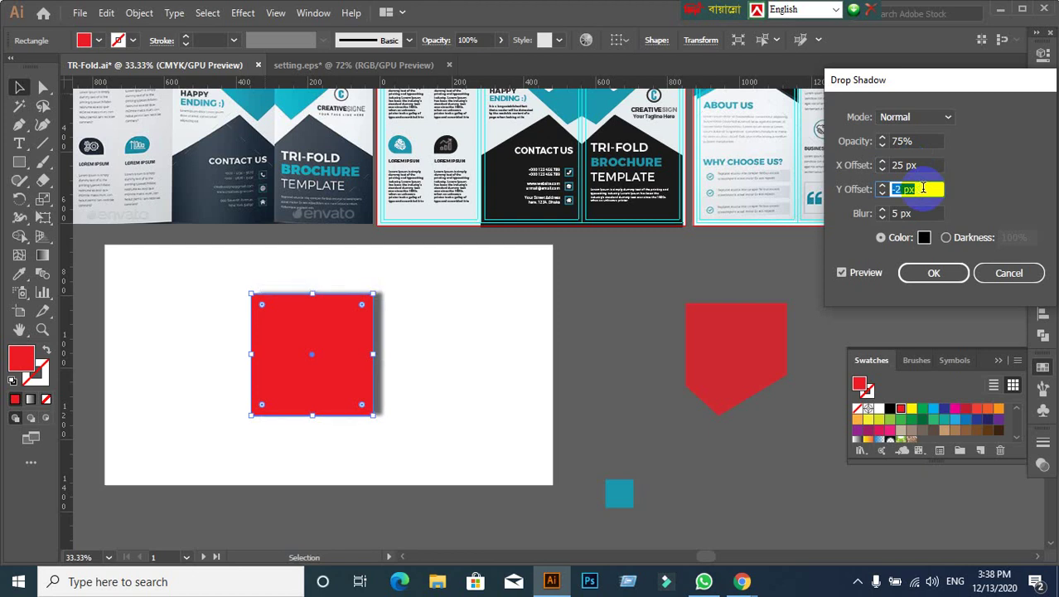
key(Up)
key(Up)
key(Up)
key(Up)
key(Up)
key(Up)
key(Up)
key(Up)
key(Up)
key(Up)
key(Up)
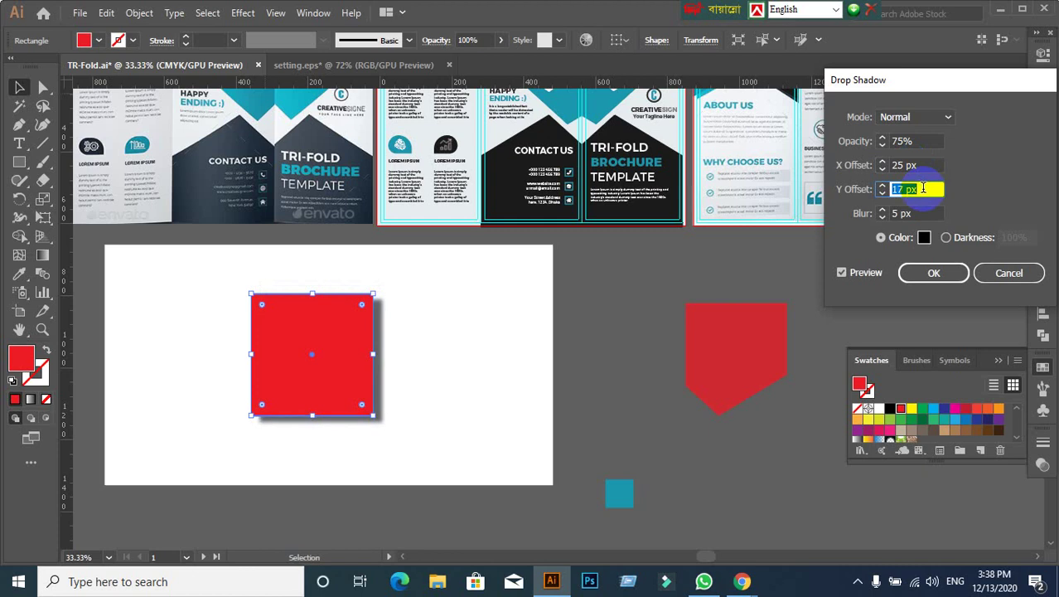
key(Up)
key(Up)
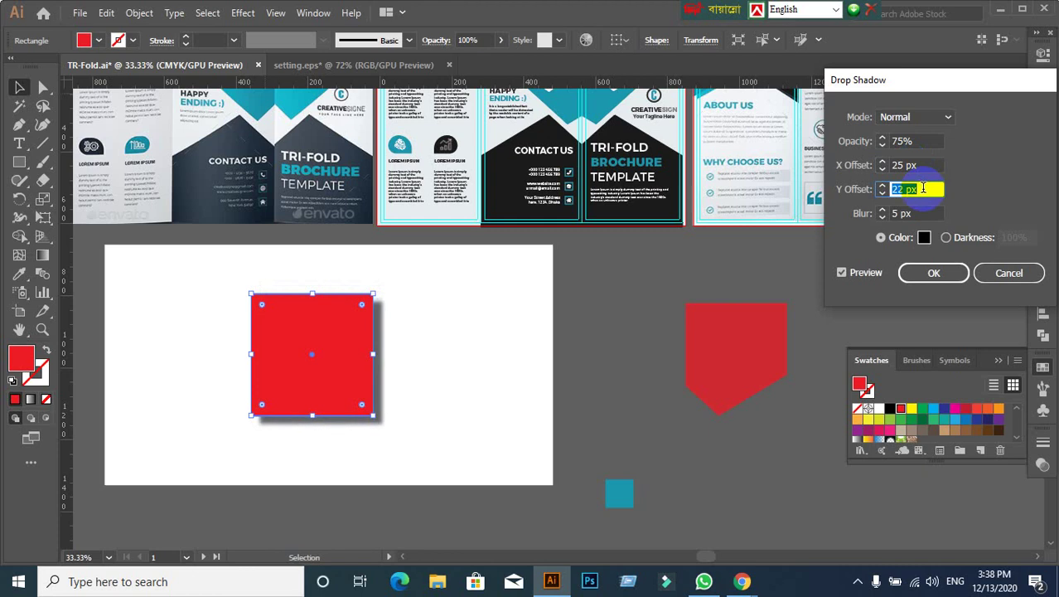
Step: Increase the shadow blur to 22 px
click(930, 213)
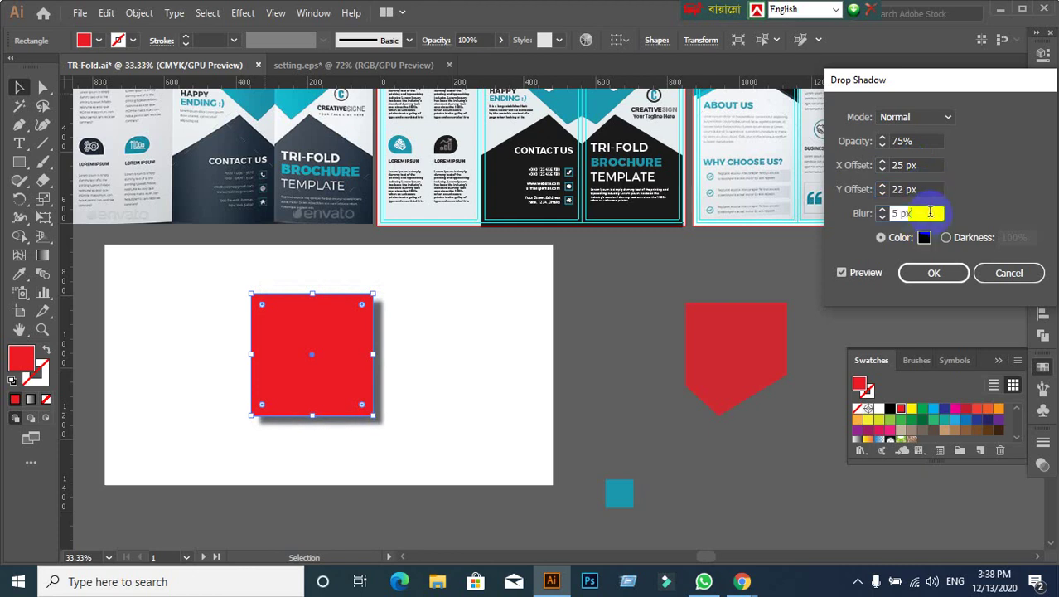
key(shift+Up)
key(Up)
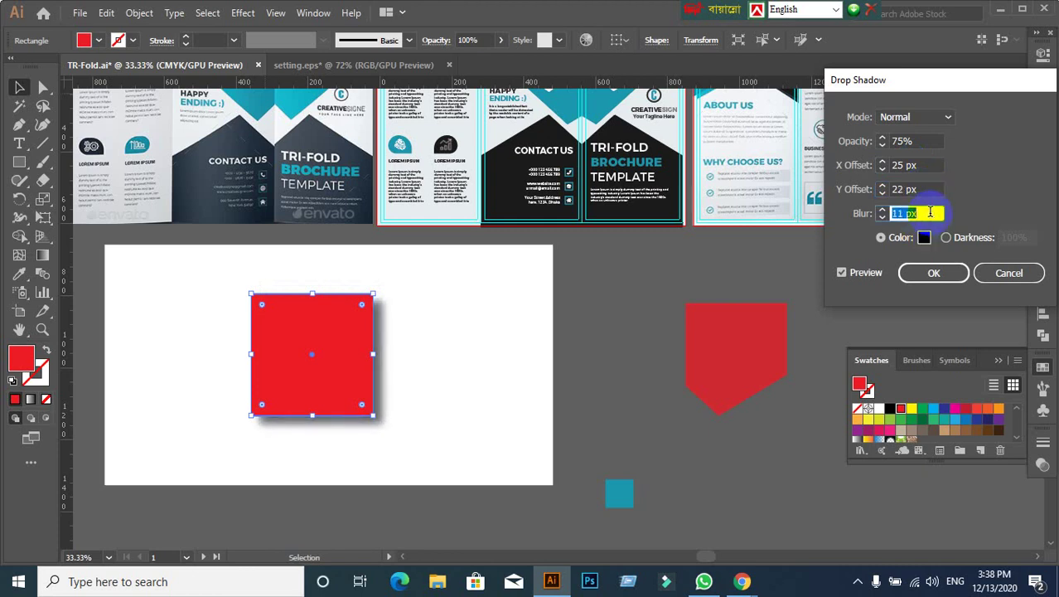
key(Up)
key(Up)
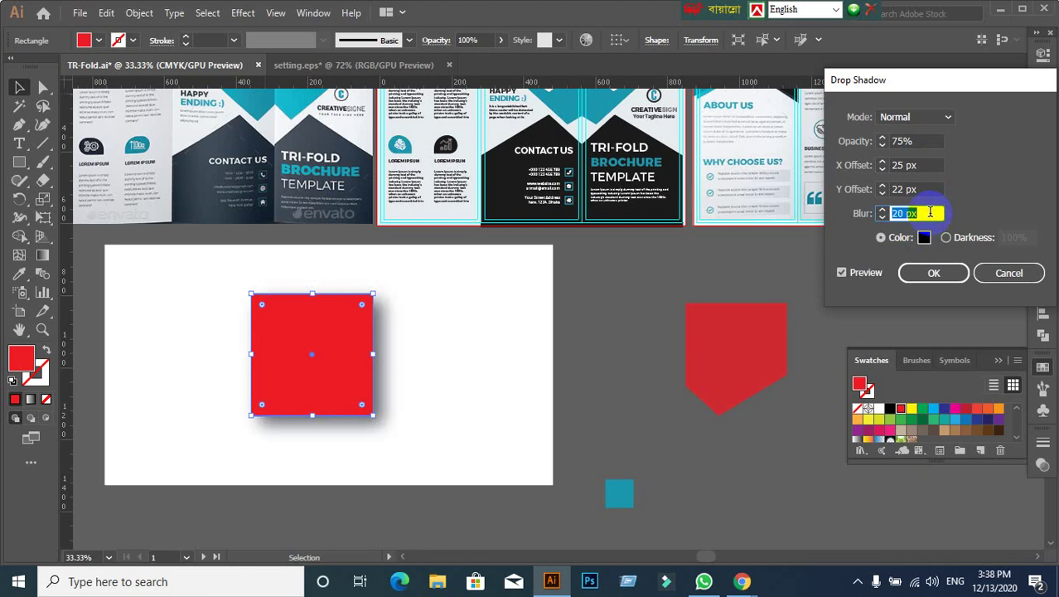
key(Up)
key(Up)
key(Up)
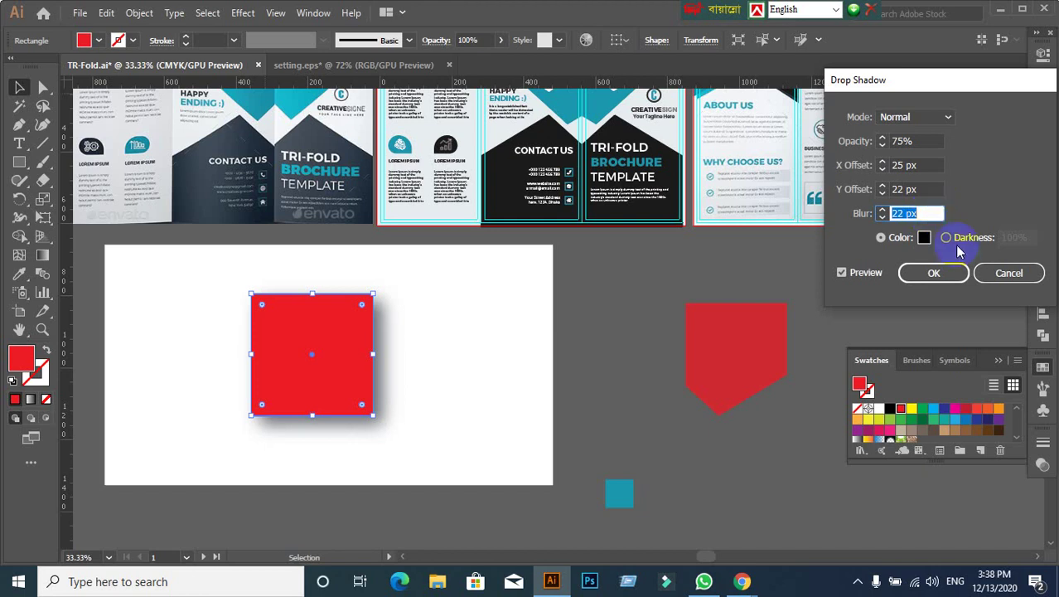
click(951, 240)
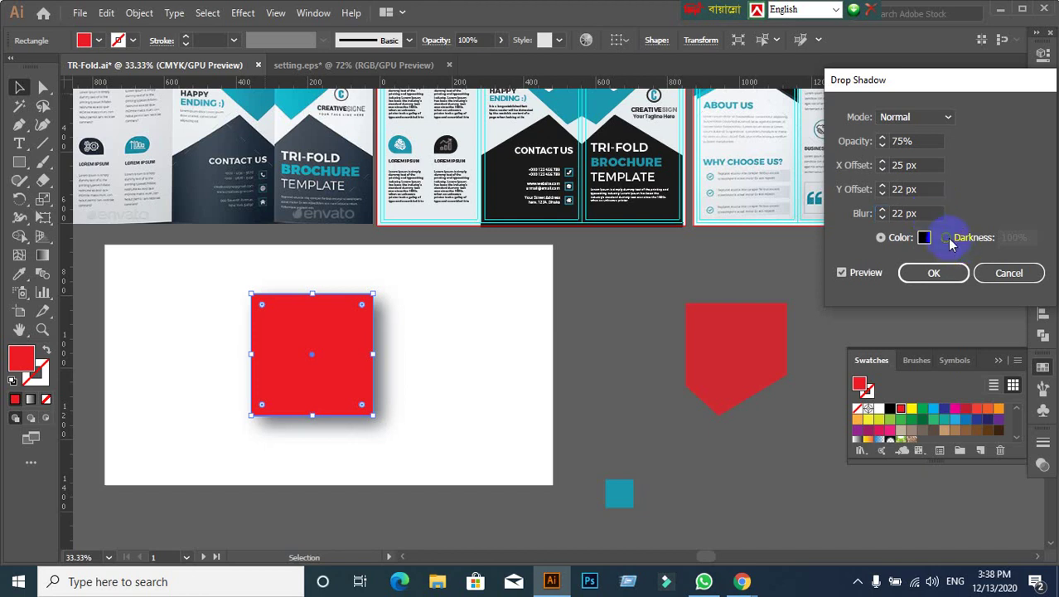
Step: Keep a solid shadow colour and try a saturated blue
click(946, 237)
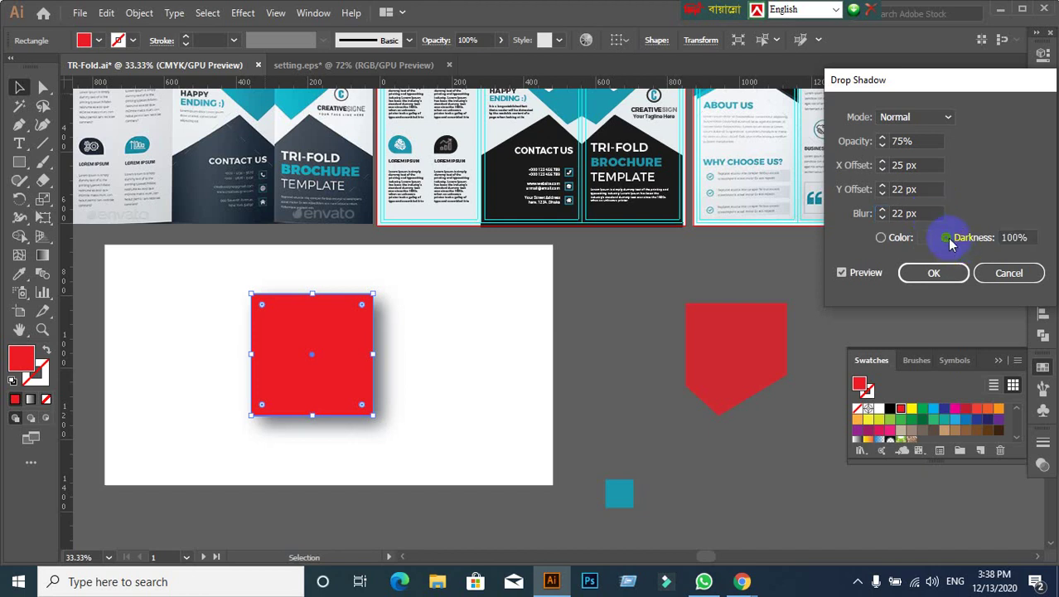
click(880, 238)
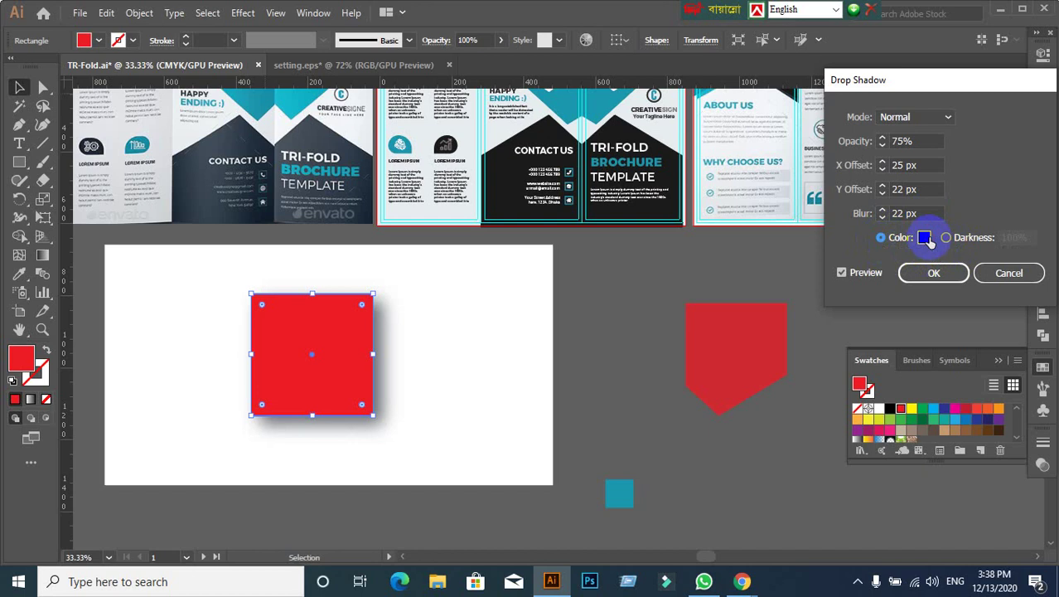
click(926, 238)
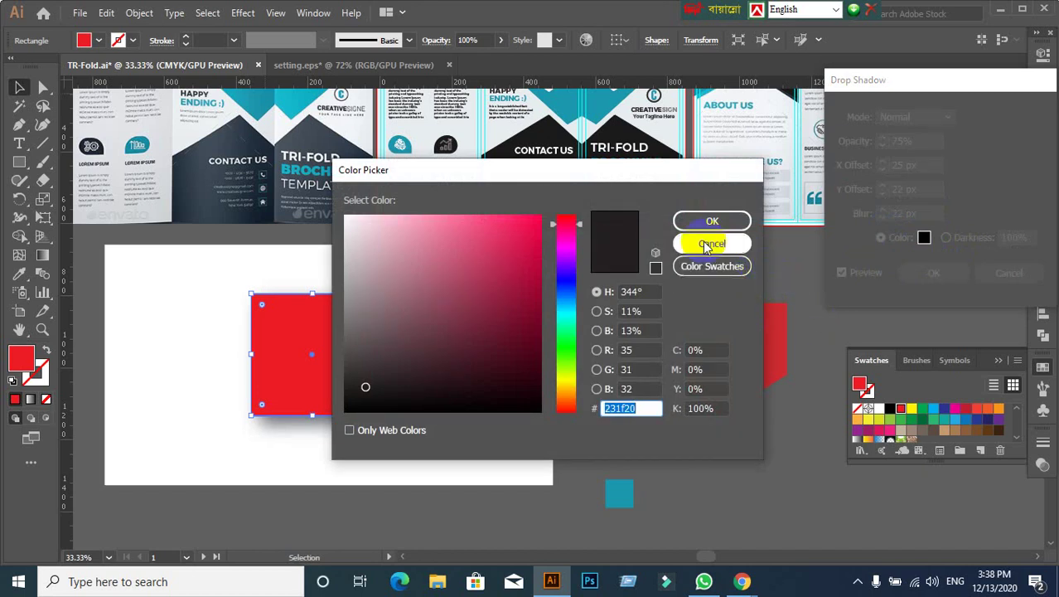
click(570, 276)
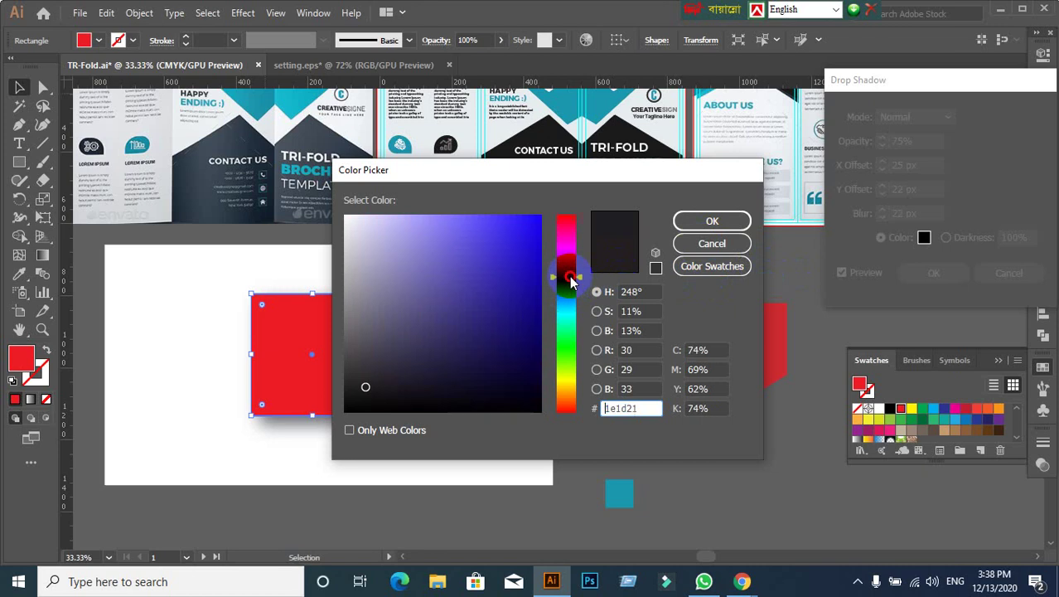
drag(524, 242, 541, 217)
click(700, 220)
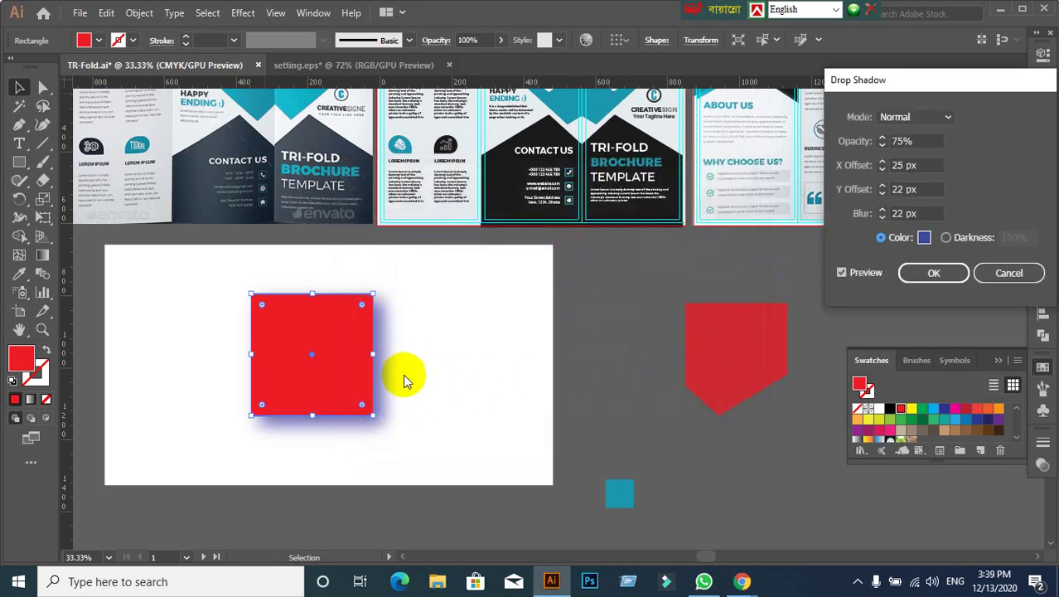
Step: Lower the blur to 17 px and make the shadow colour dark grey #282828
click(927, 214)
key(Down)
key(Down)
key(Down)
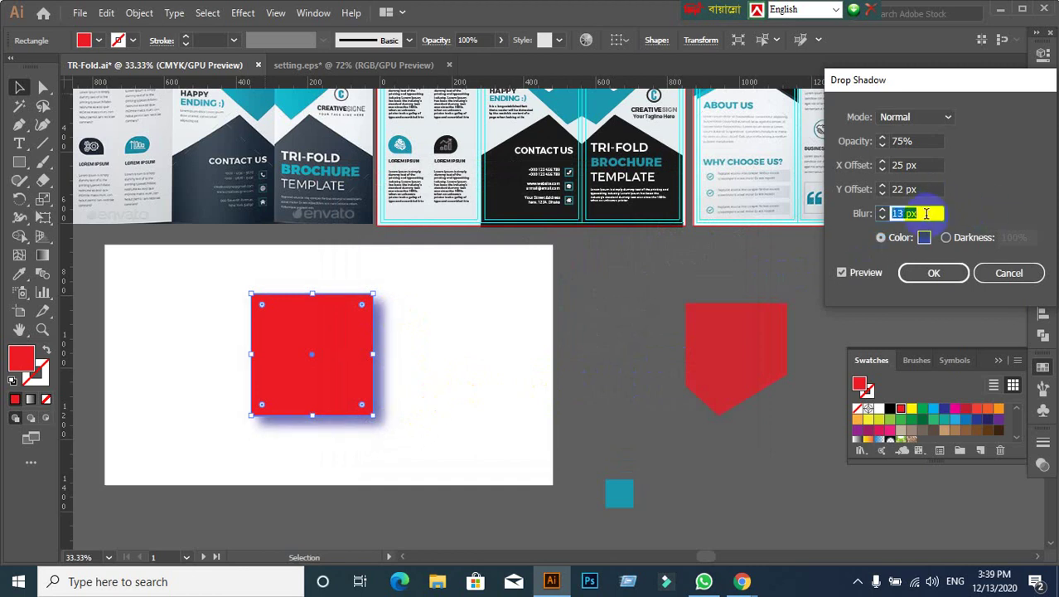
key(Down)
key(Down)
click(924, 238)
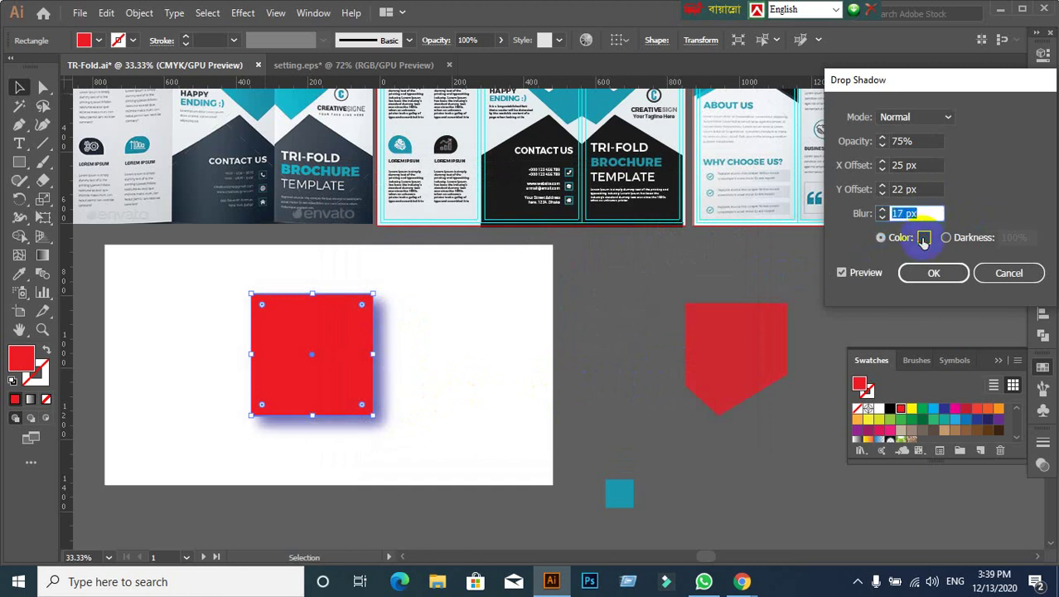
drag(371, 372, 331, 379)
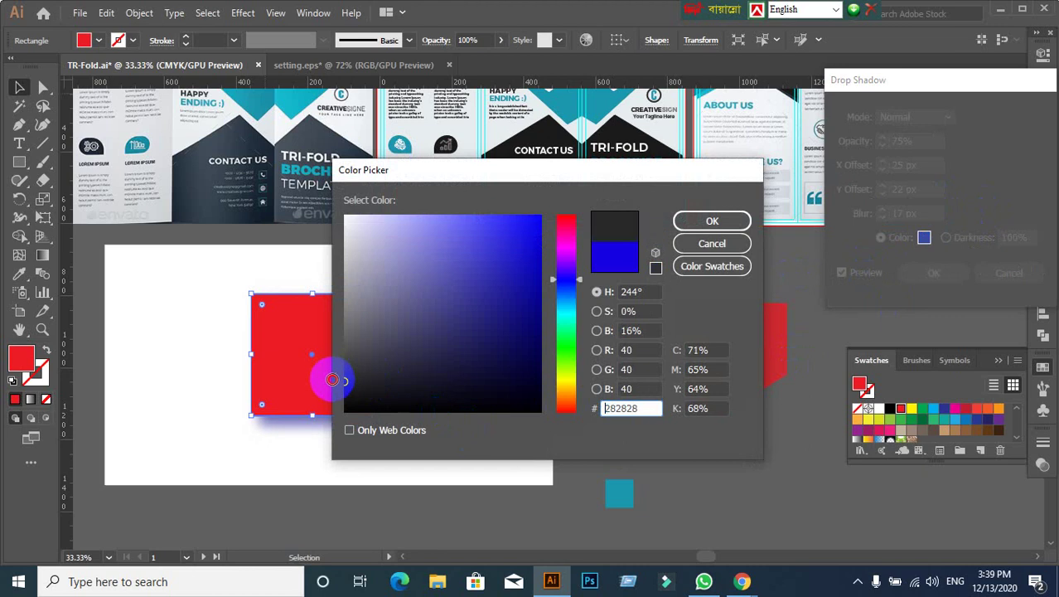
click(711, 220)
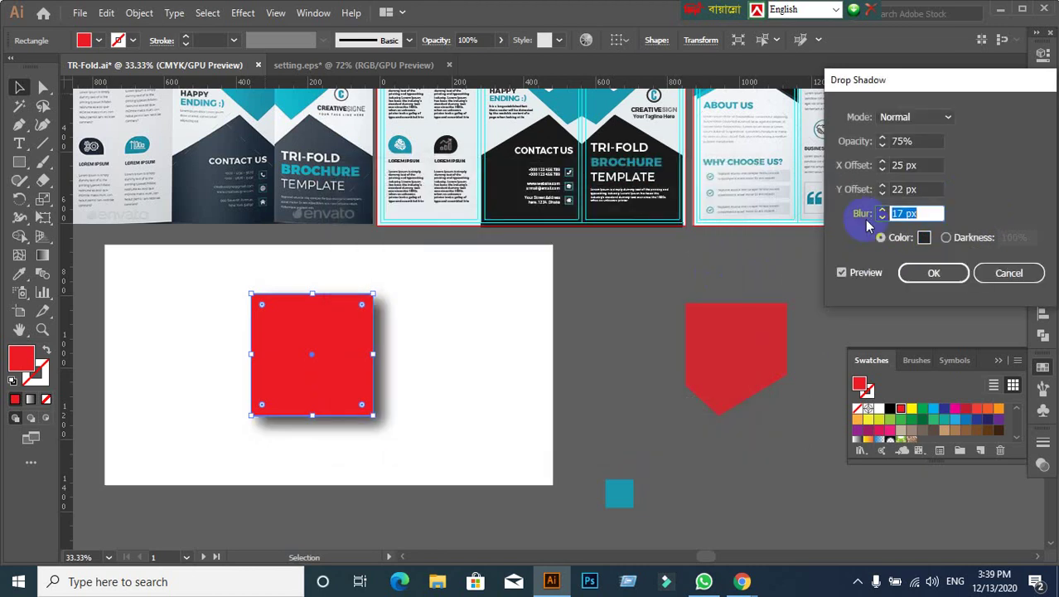
Step: Lower the Y offset and bring the shadow's X offset to 0 px
click(911, 213)
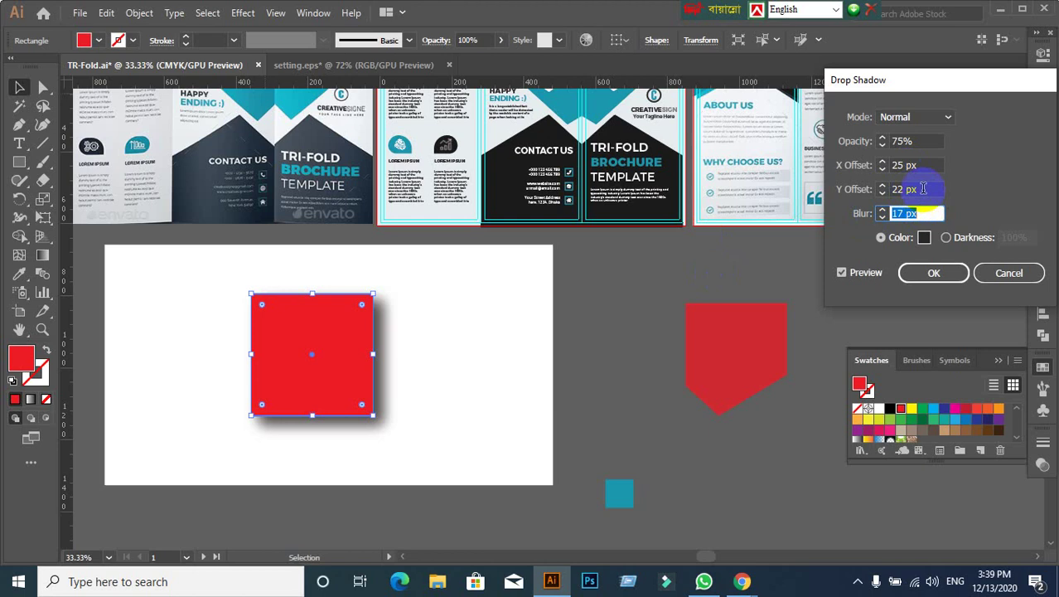
click(922, 189)
key(Down)
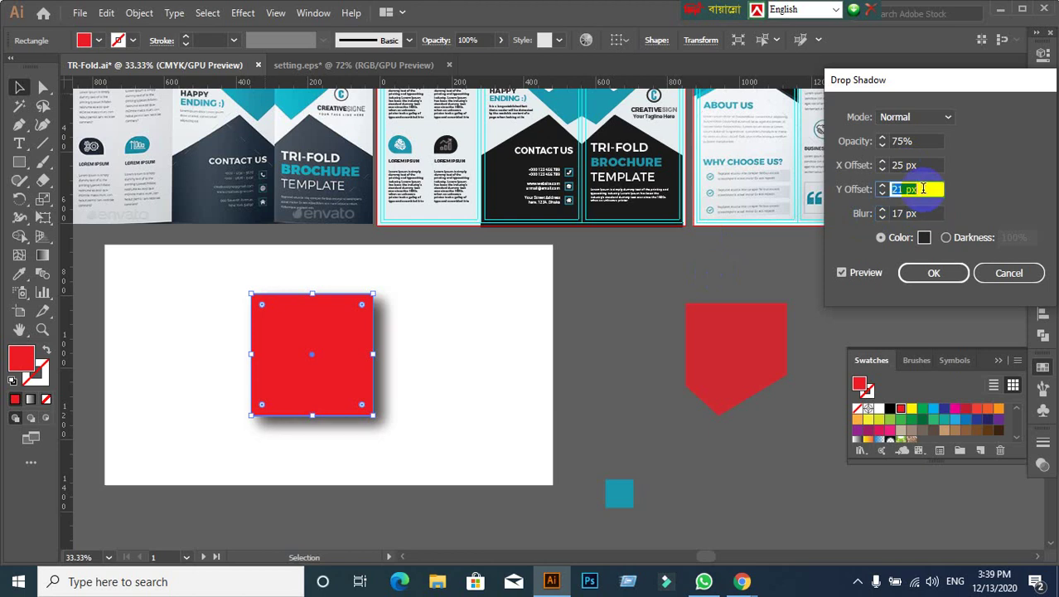
key(Down)
key(Down)
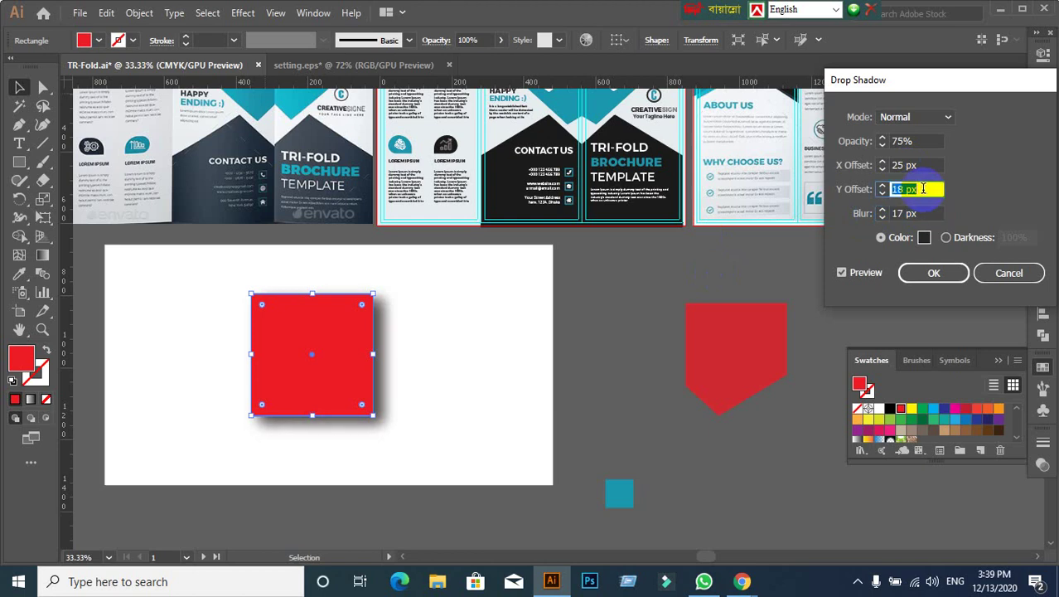
key(Down)
key(Down)
click(922, 165)
key(Down)
key(Down)
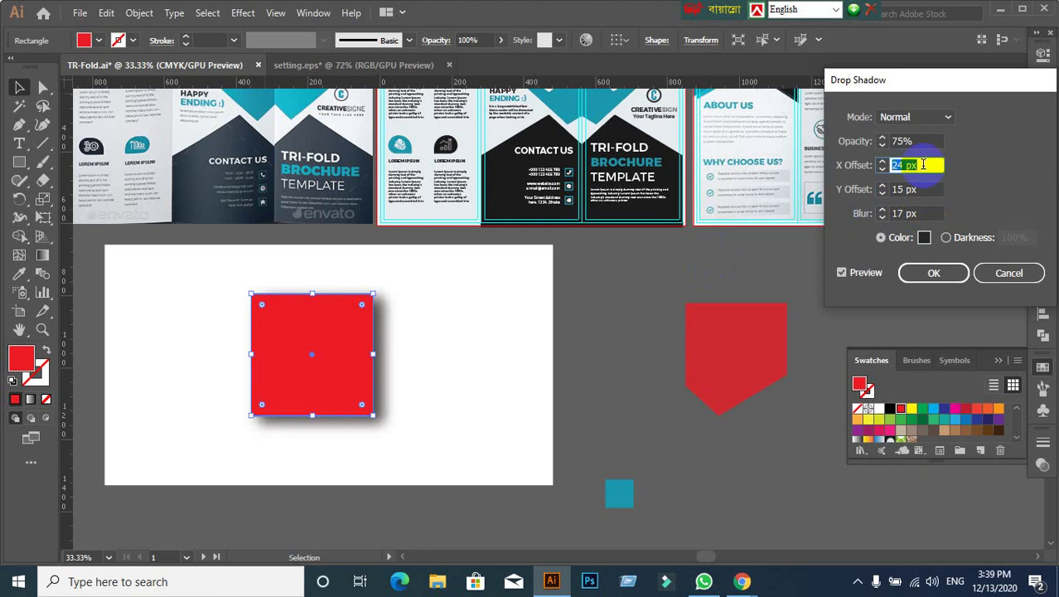
key(Down)
key(Down)
key(Down)
key(Down)
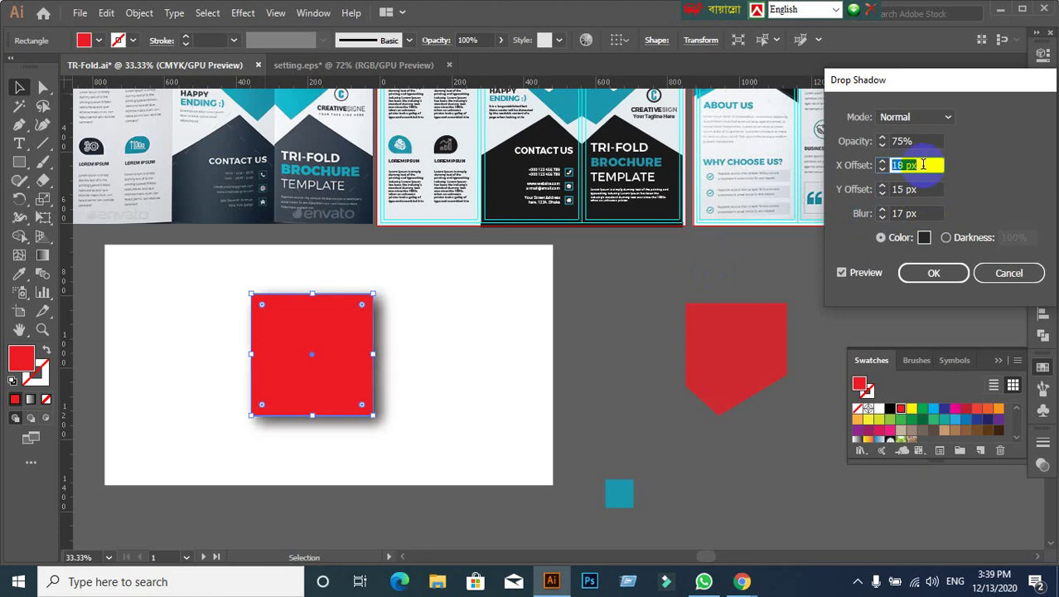
key(Down)
key(Down)
key(Down)
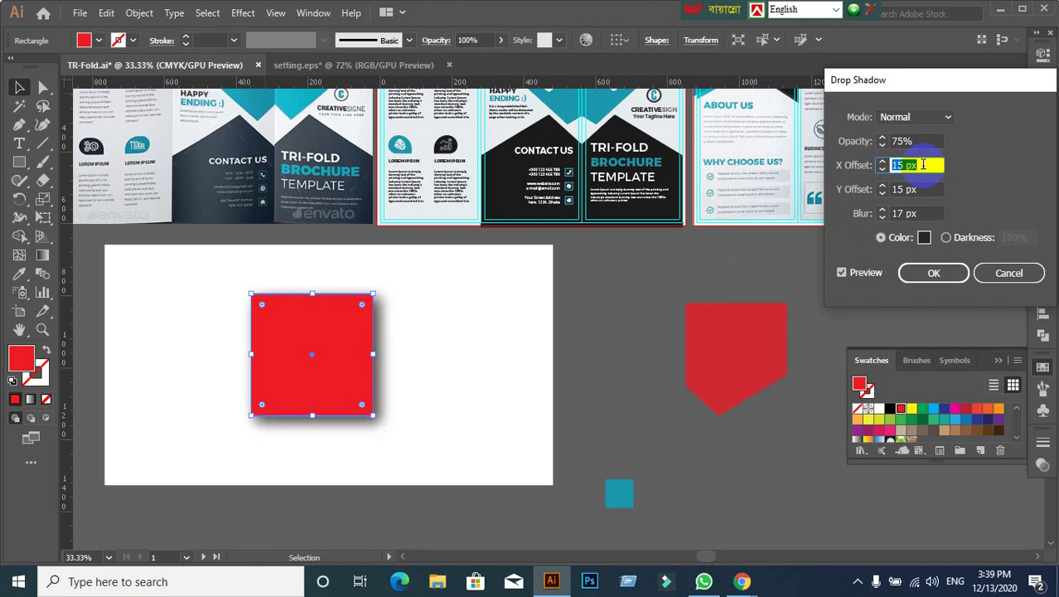
key(Down)
key(Down)
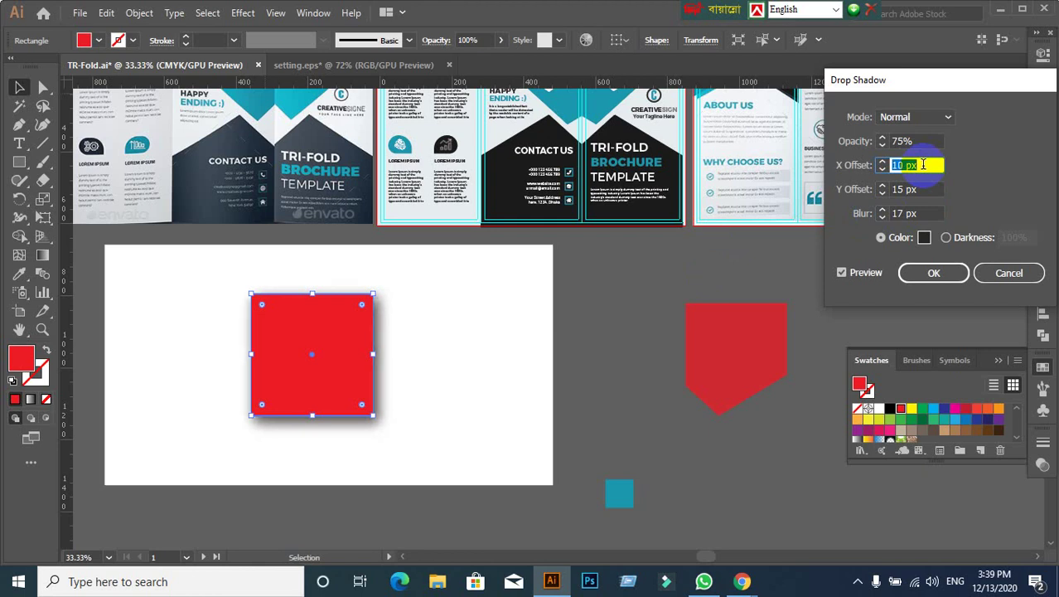
key(Down)
key(Down)
key(Down)
key(Down)
key(Down)
key(Down)
key(Down)
key(Down)
key(Down)
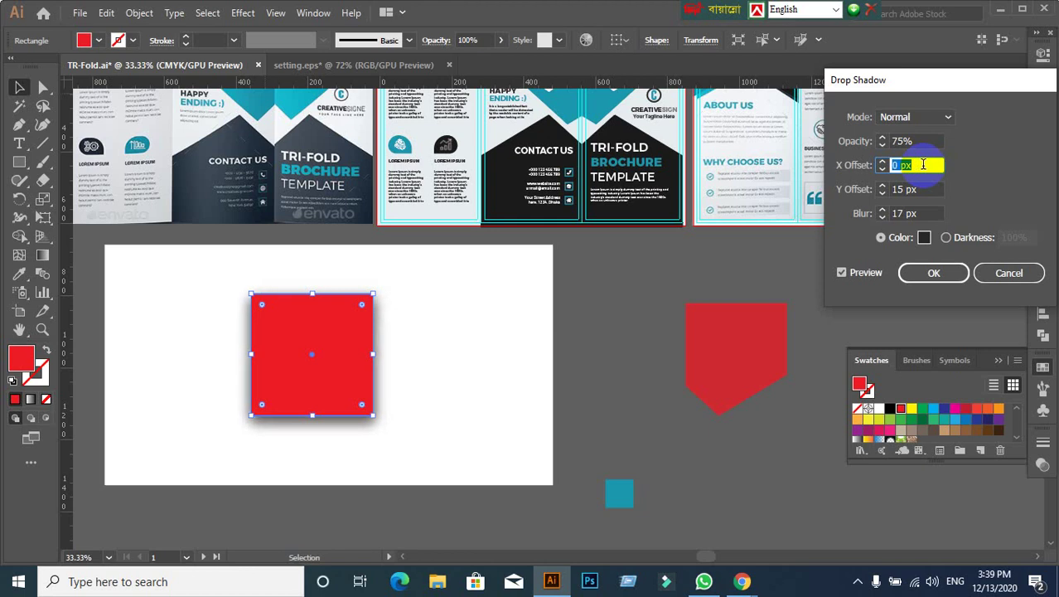
key(Down)
key(Down)
key(Down)
key(Down)
key(Down)
key(Down)
key(Down)
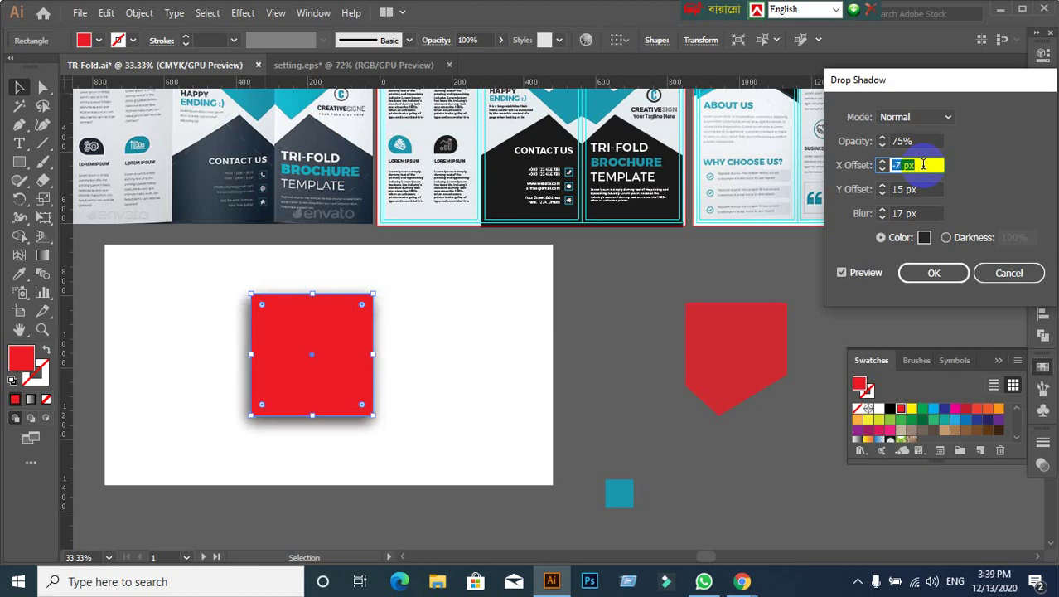
key(Up)
key(Up)
key(Up)
key(Up)
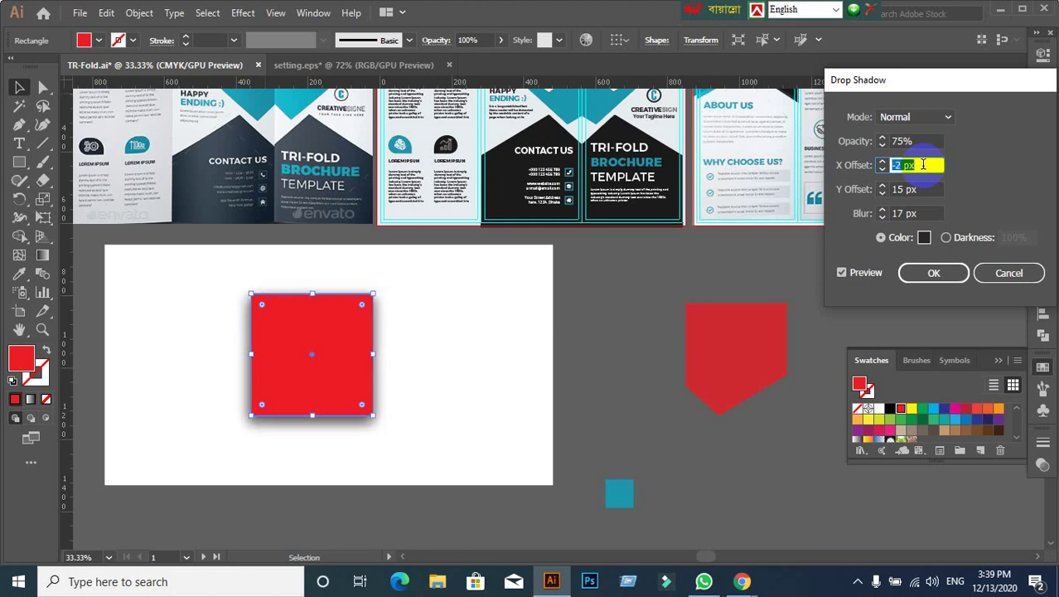
key(Up)
key(Up)
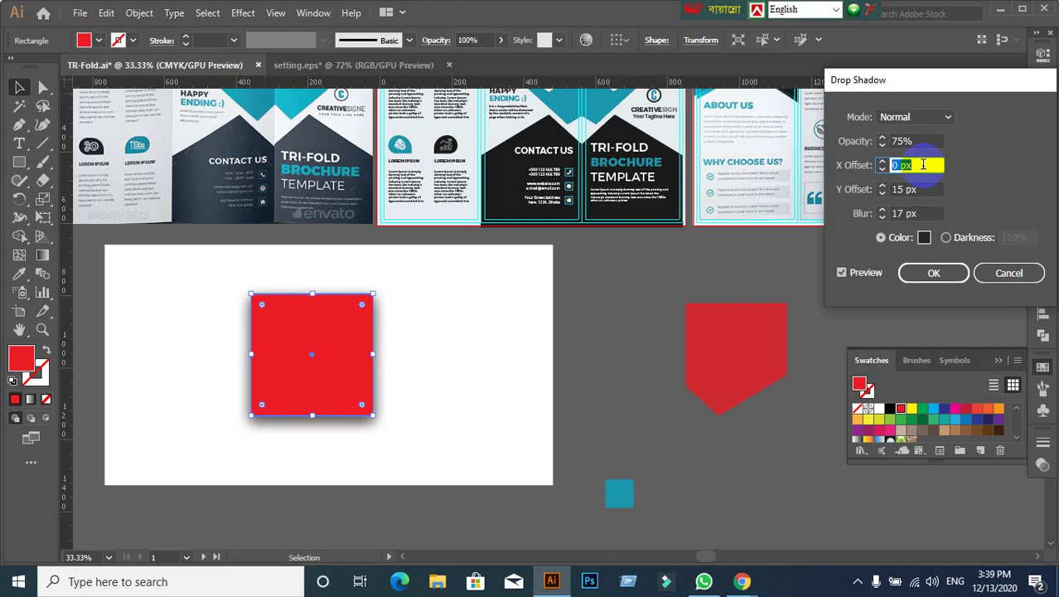
Step: Bring the shadow's Y offset to 0 px
click(926, 189)
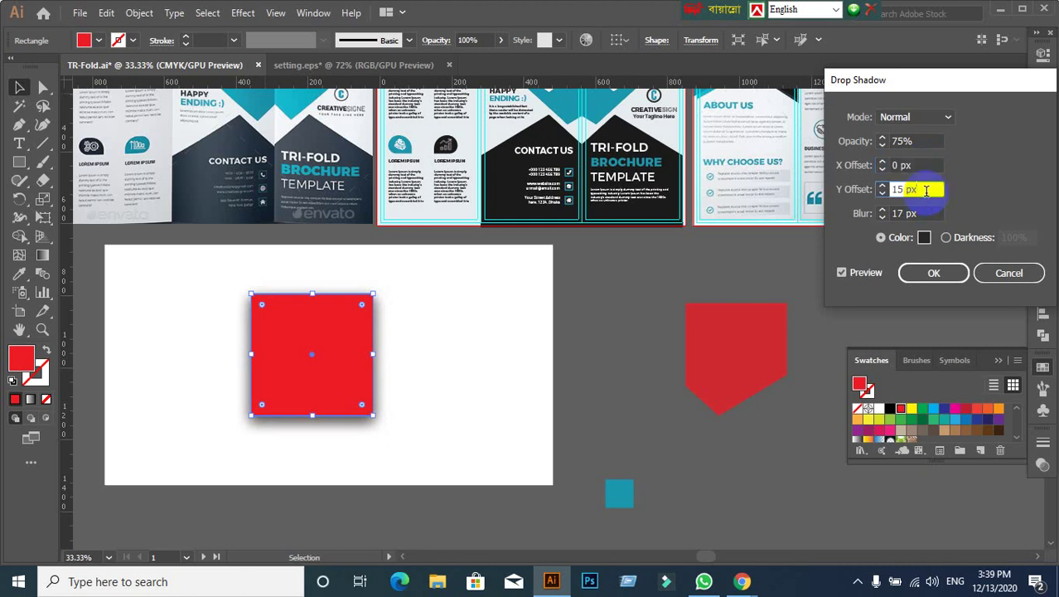
key(Up)
key(Down)
key(Down)
key(Down)
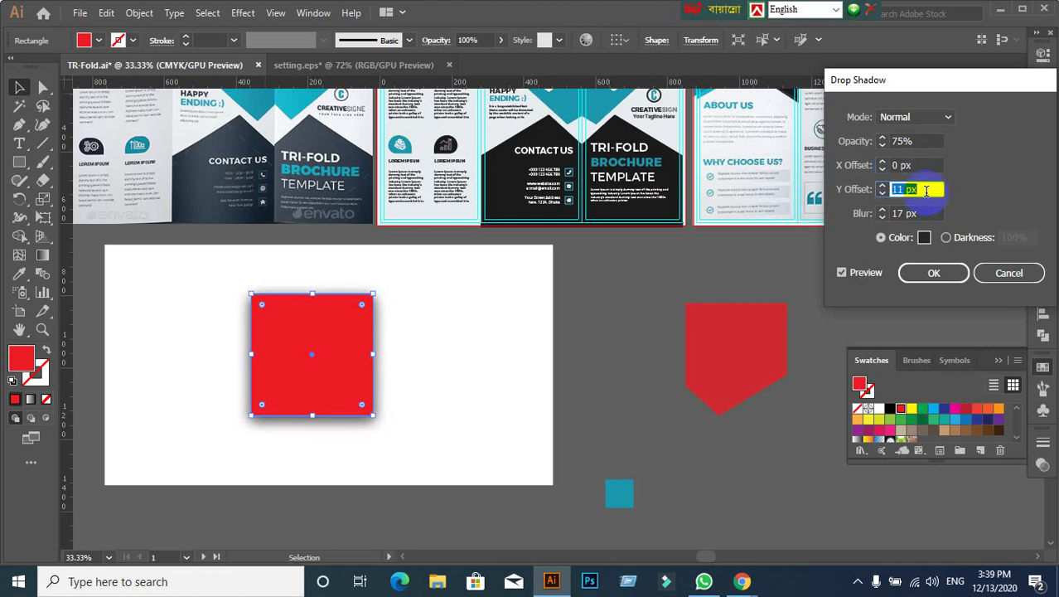
key(Down)
key(Down)
key(Down)
key(Down)
key(Down)
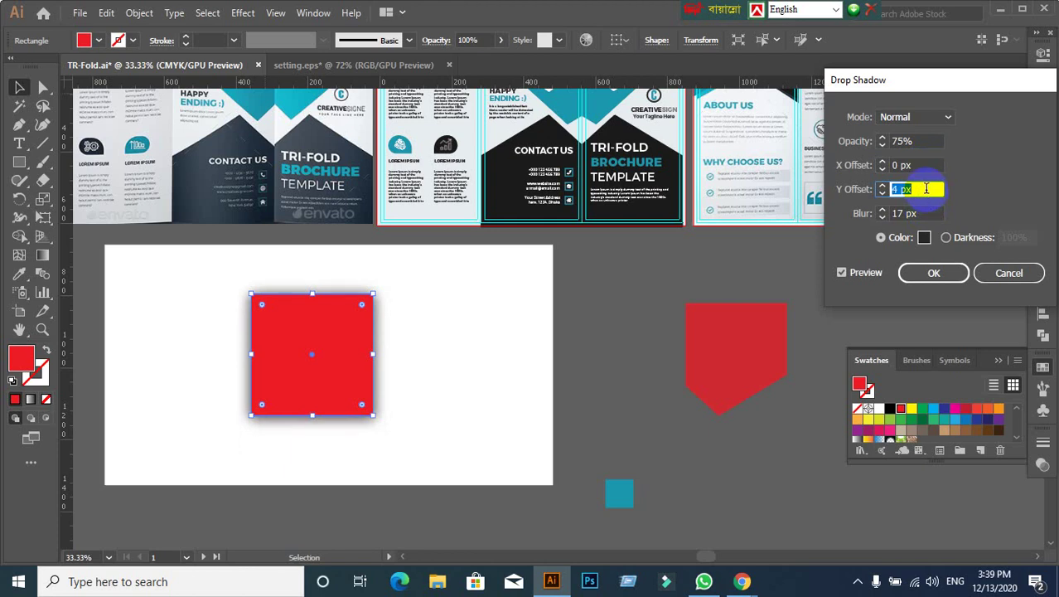
key(Down)
key(Down)
key(Down)
key(Down)
key(Down)
key(Down)
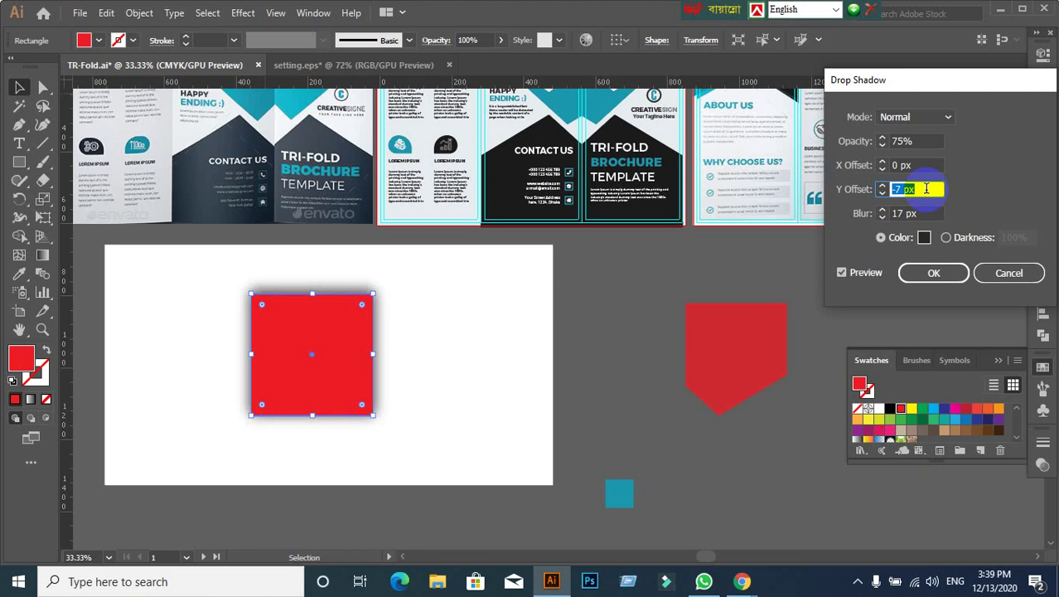
key(Up)
key(Down)
key(Down)
key(Up)
key(Up)
key(Up)
key(Down)
key(Down)
key(Up)
key(Up)
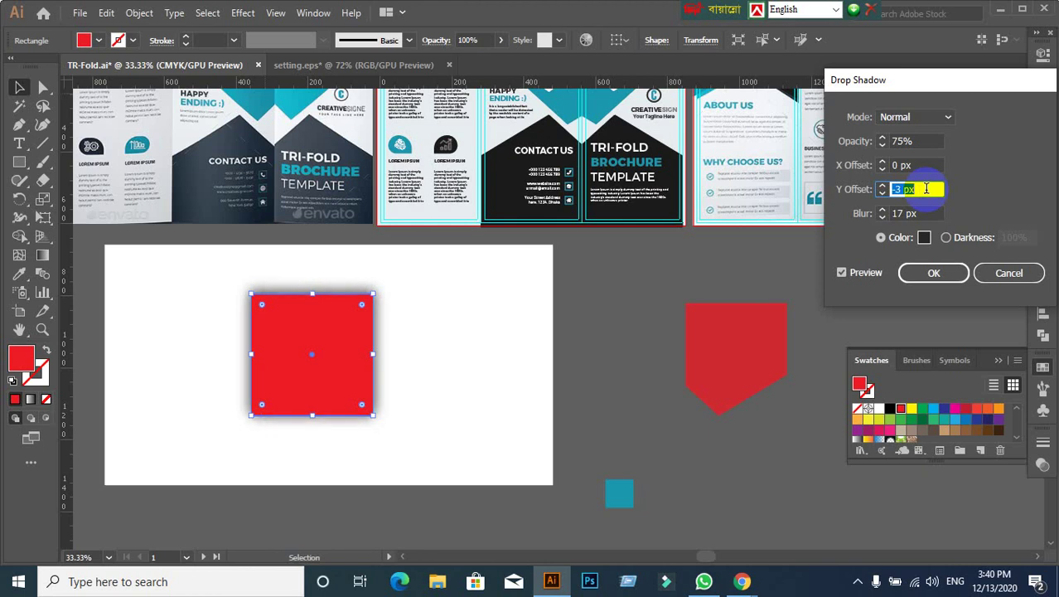
key(Up)
key(Up)
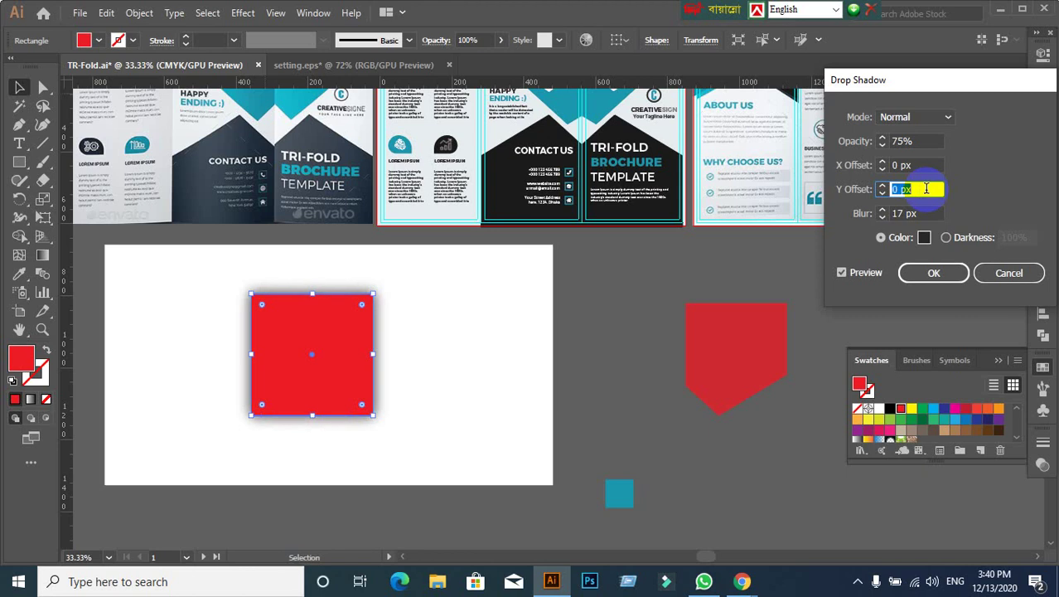
Step: Set the shadow blur to 7 px and confirm the drop shadow
click(925, 215)
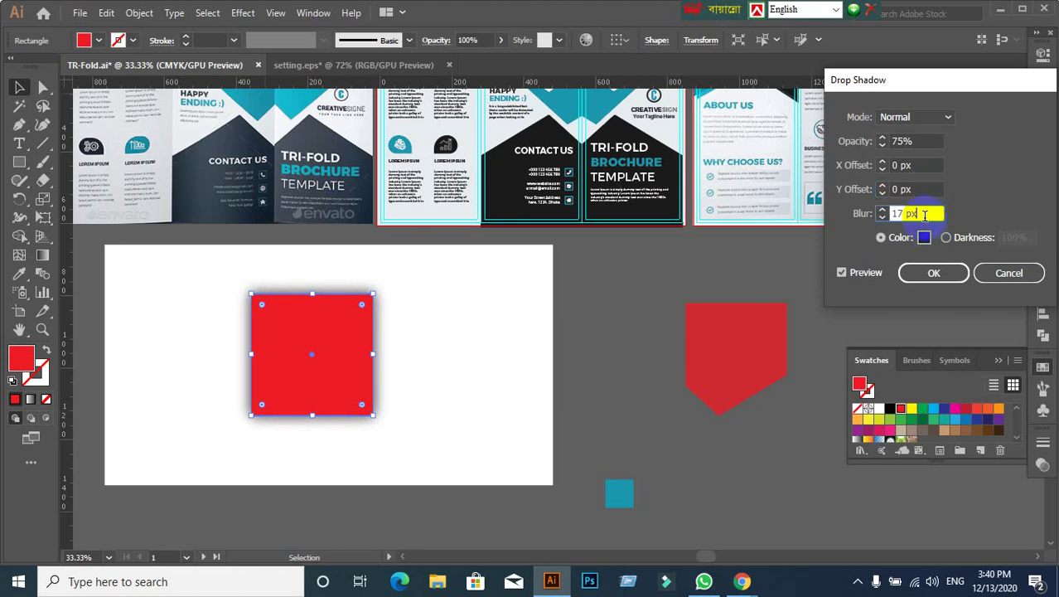
key(Down)
key(Down)
key(Down)
key(Down)
key(Down)
key(Down)
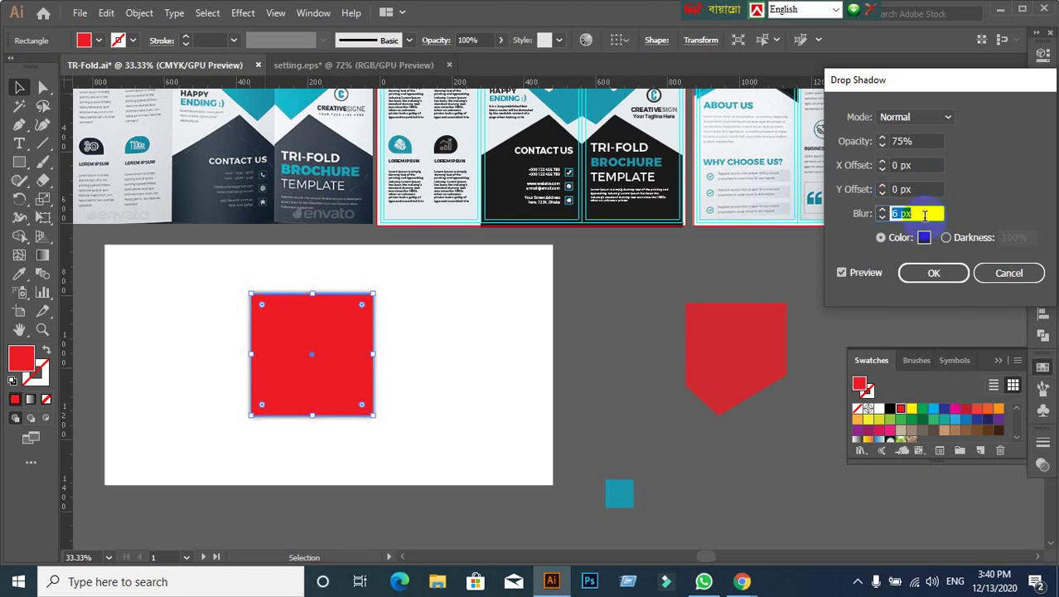
key(Up)
key(Up)
key(Up)
key(Up)
key(Up)
key(Up)
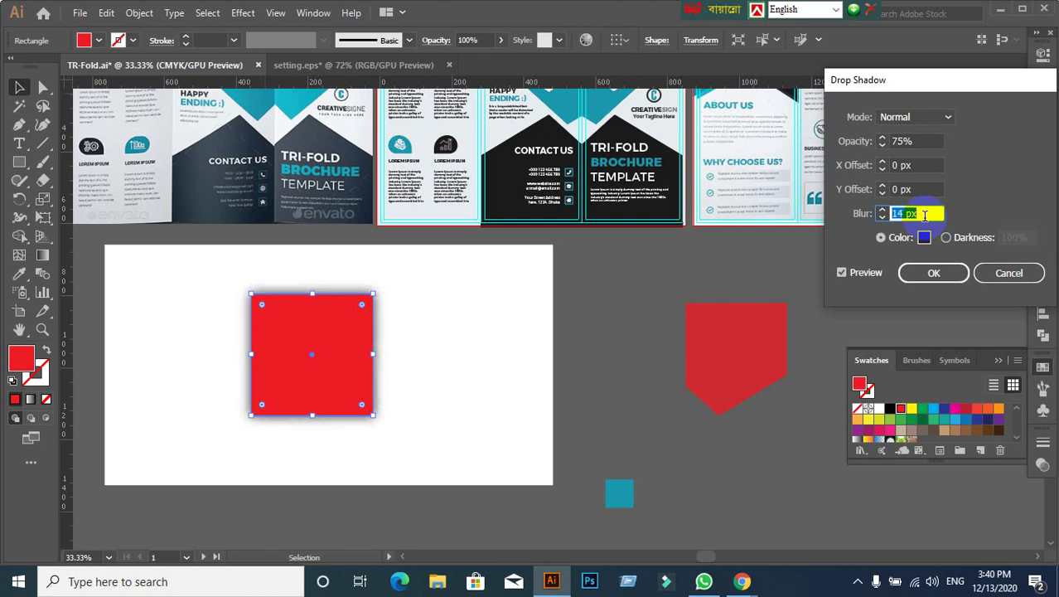
key(Down)
key(Down)
key(Down)
key(Down)
key(Down)
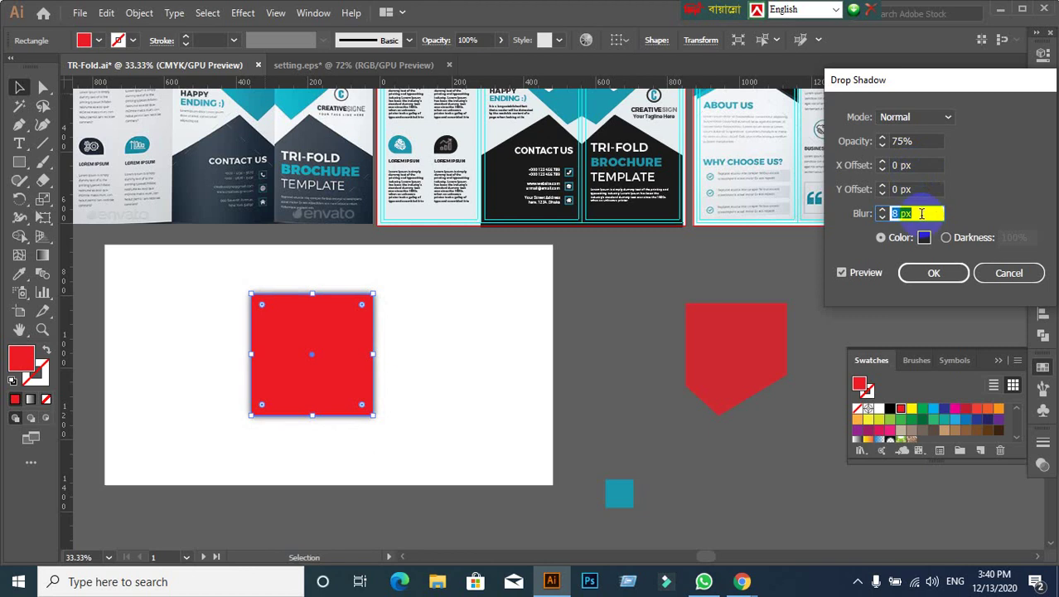
key(Down)
key(Down)
key(Down)
key(Down)
key(Down)
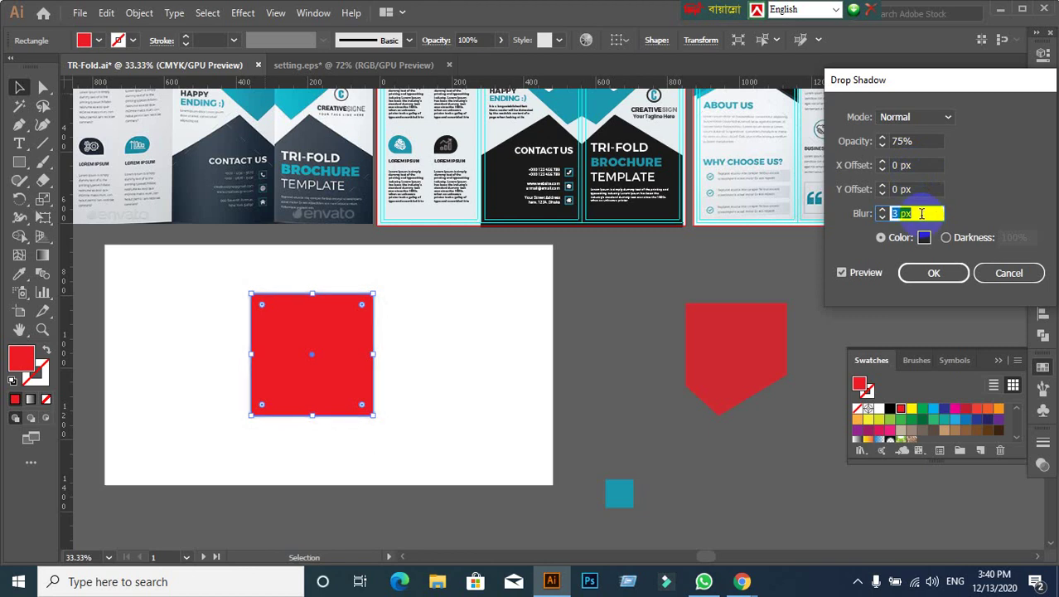
key(Down)
key(Down)
key(Up)
key(Up)
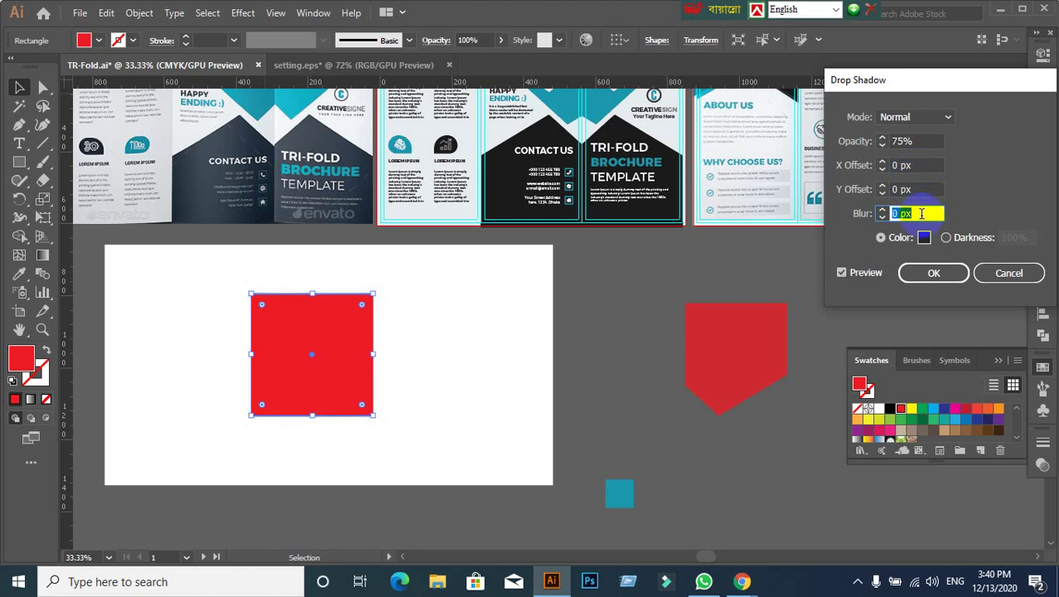
key(Up)
key(Up)
key(Up)
key(Up)
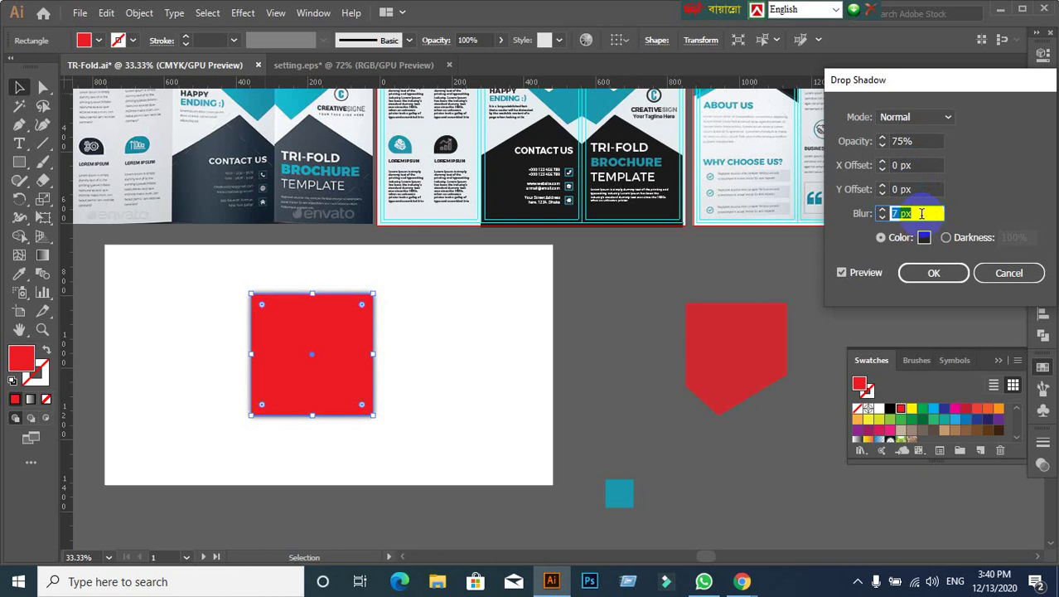
click(928, 275)
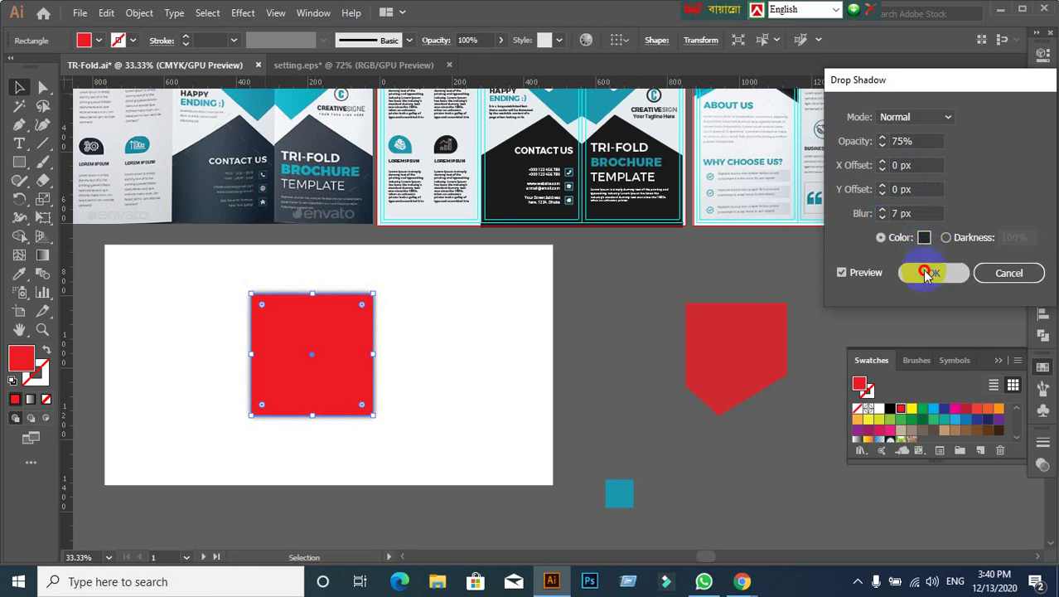
Step: Apply the drop shadow, move the red square right, and browse the Effect menu
click(443, 350)
drag(346, 378, 491, 355)
click(350, 372)
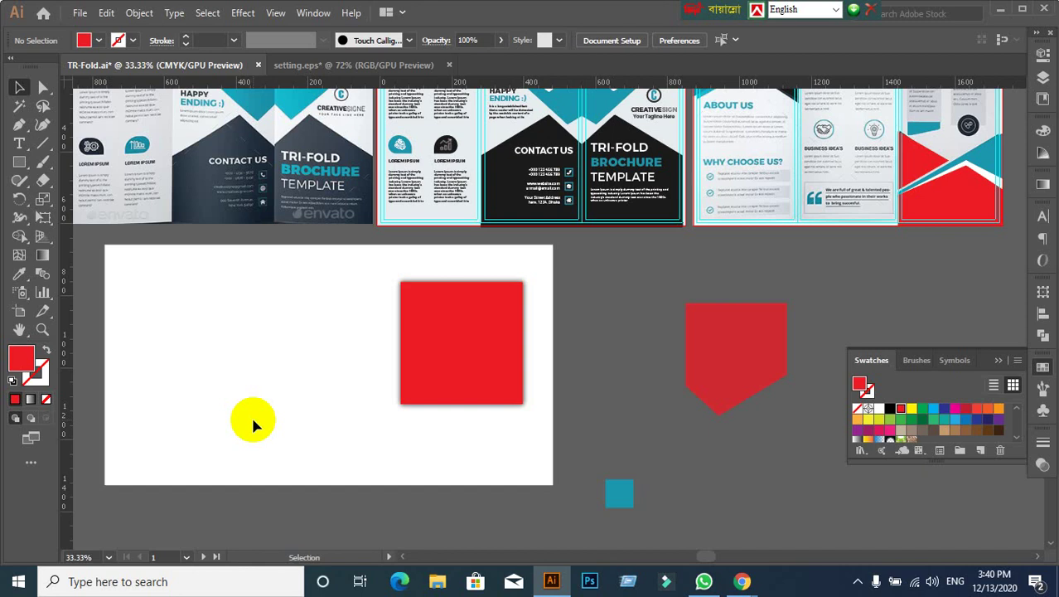
click(243, 13)
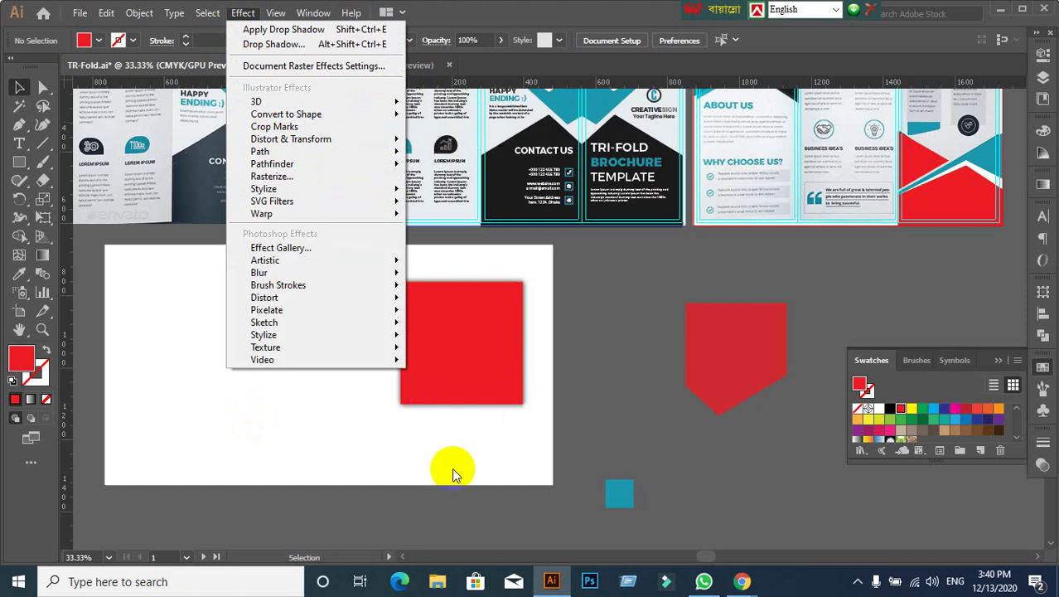
click(303, 447)
click(412, 371)
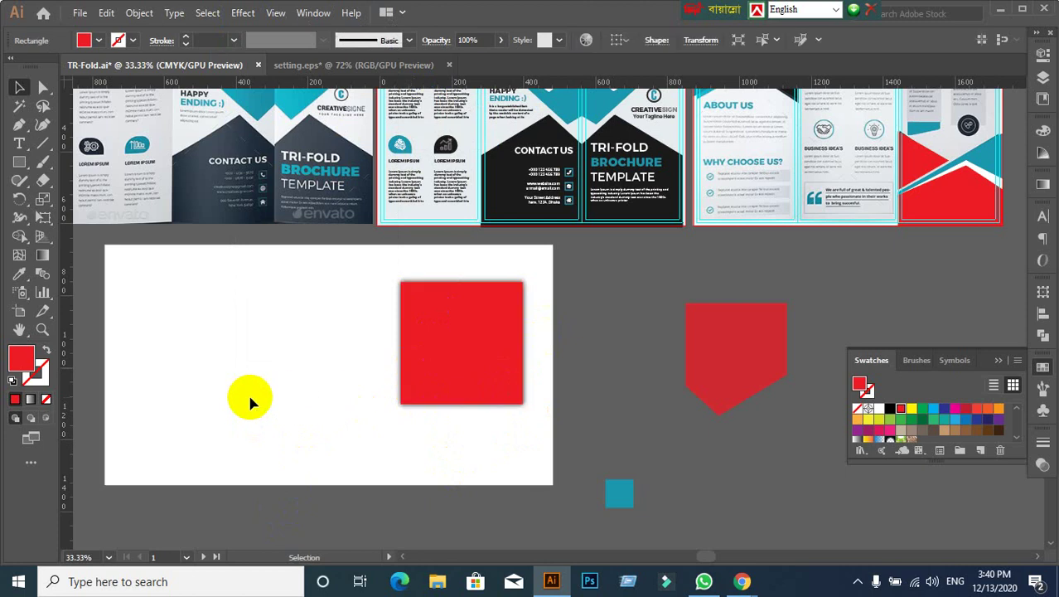
click(236, 13)
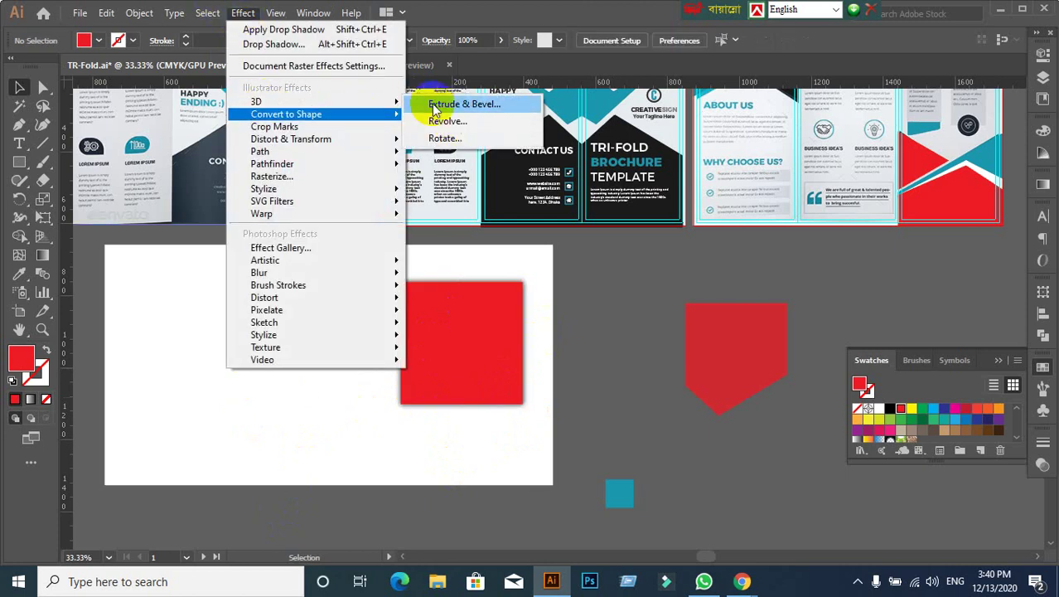
mouse_move(256, 101)
mouse_move(315, 101)
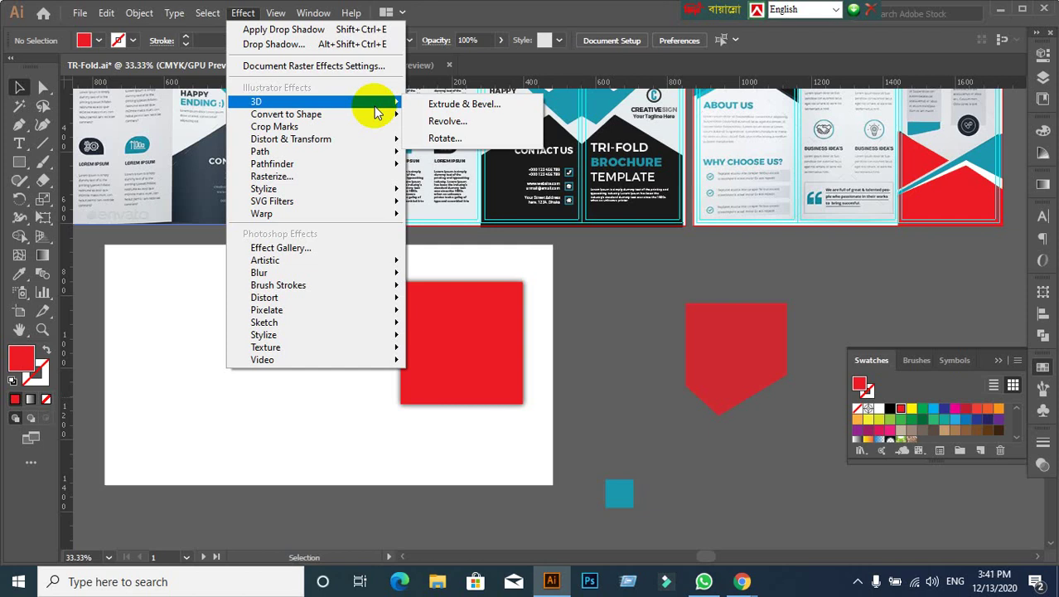
Step: Delete the red square and minimize Illustrator and the Meet window
click(449, 378)
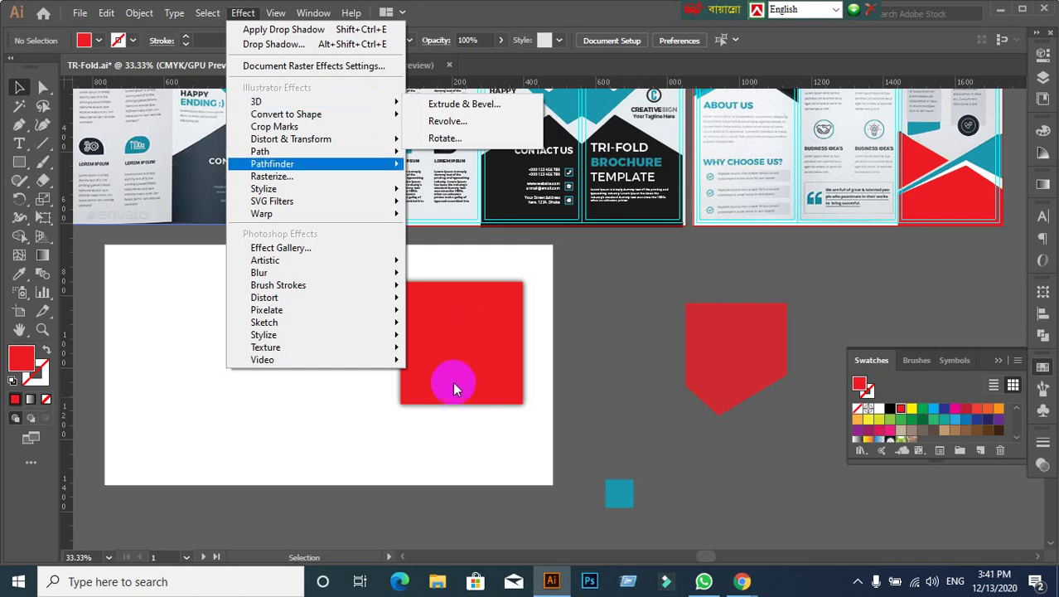
click(457, 390)
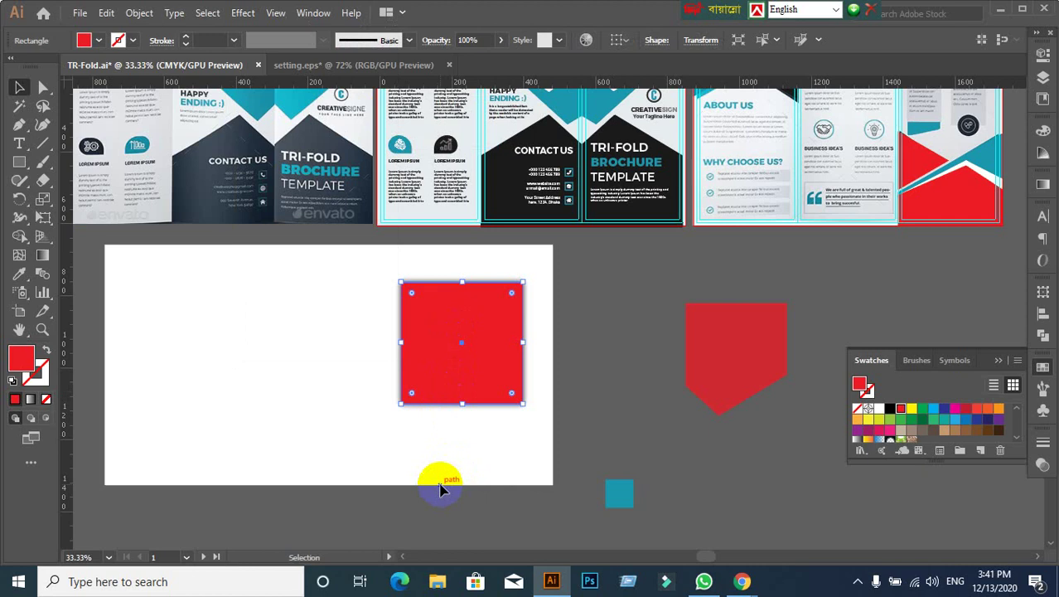
key(Delete)
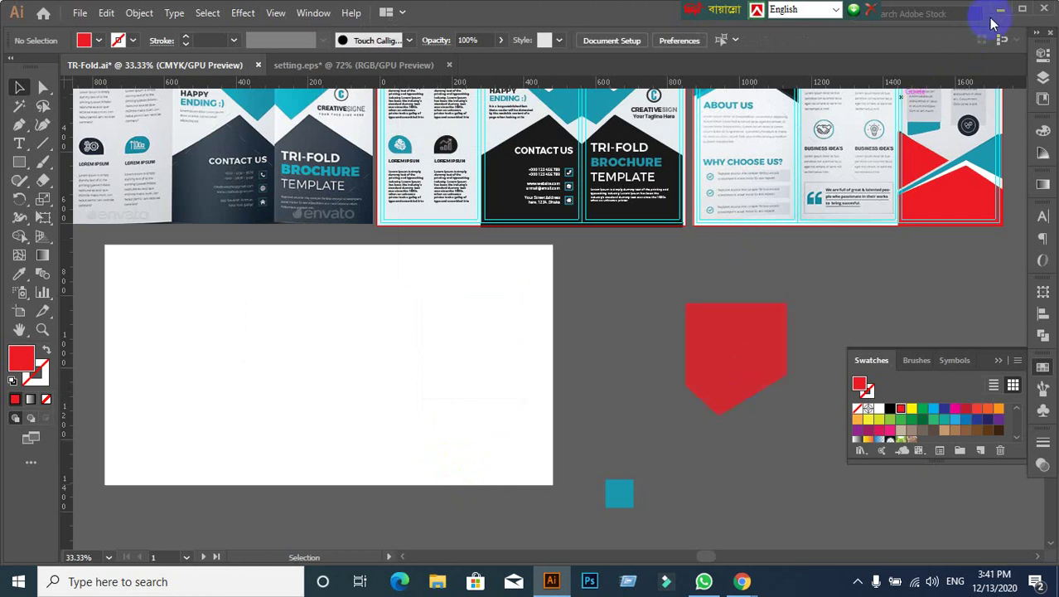
click(1001, 10)
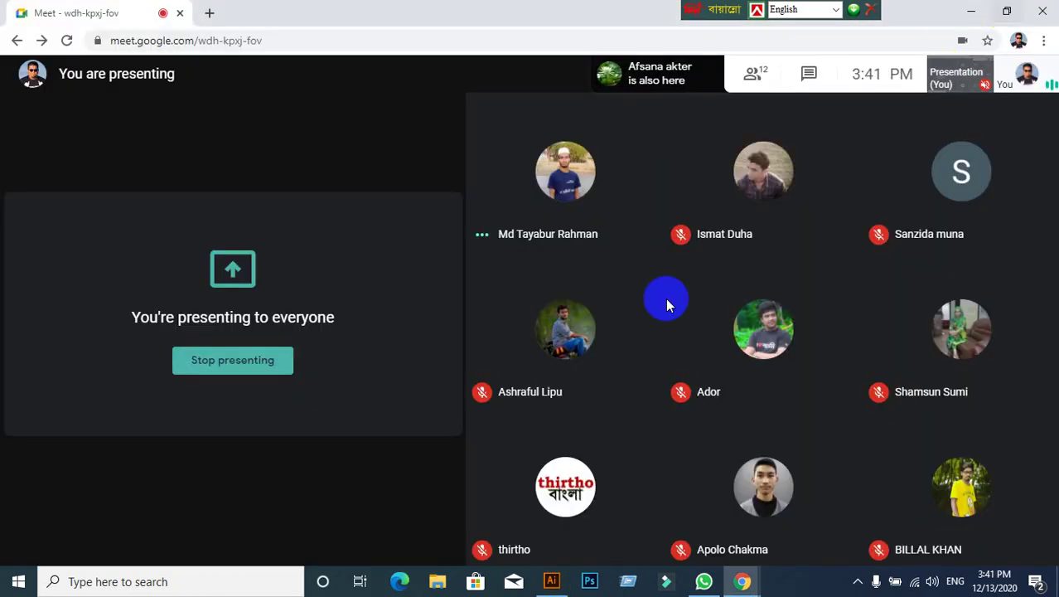
click(983, 13)
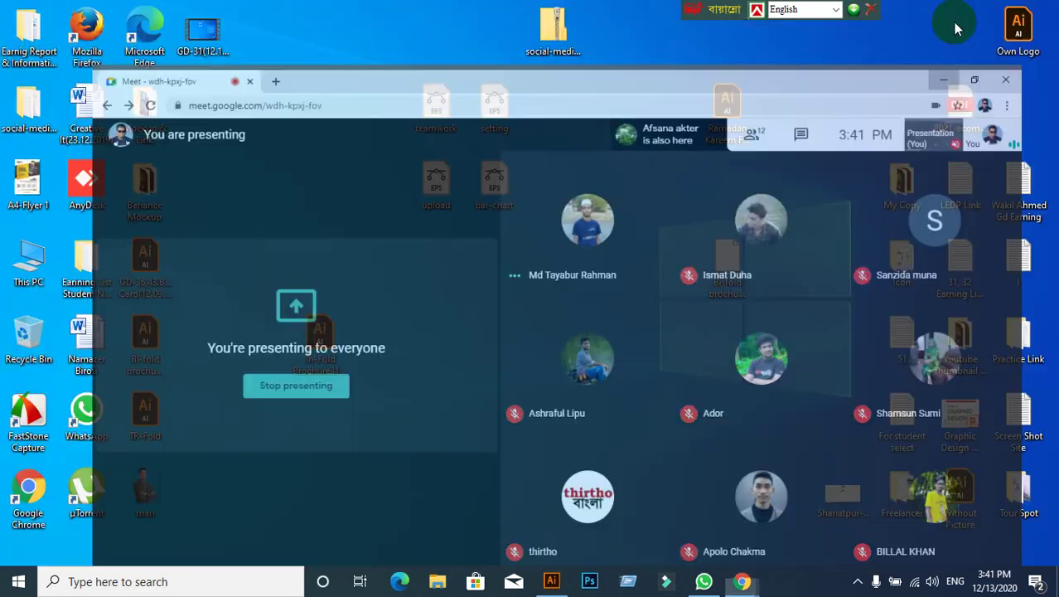